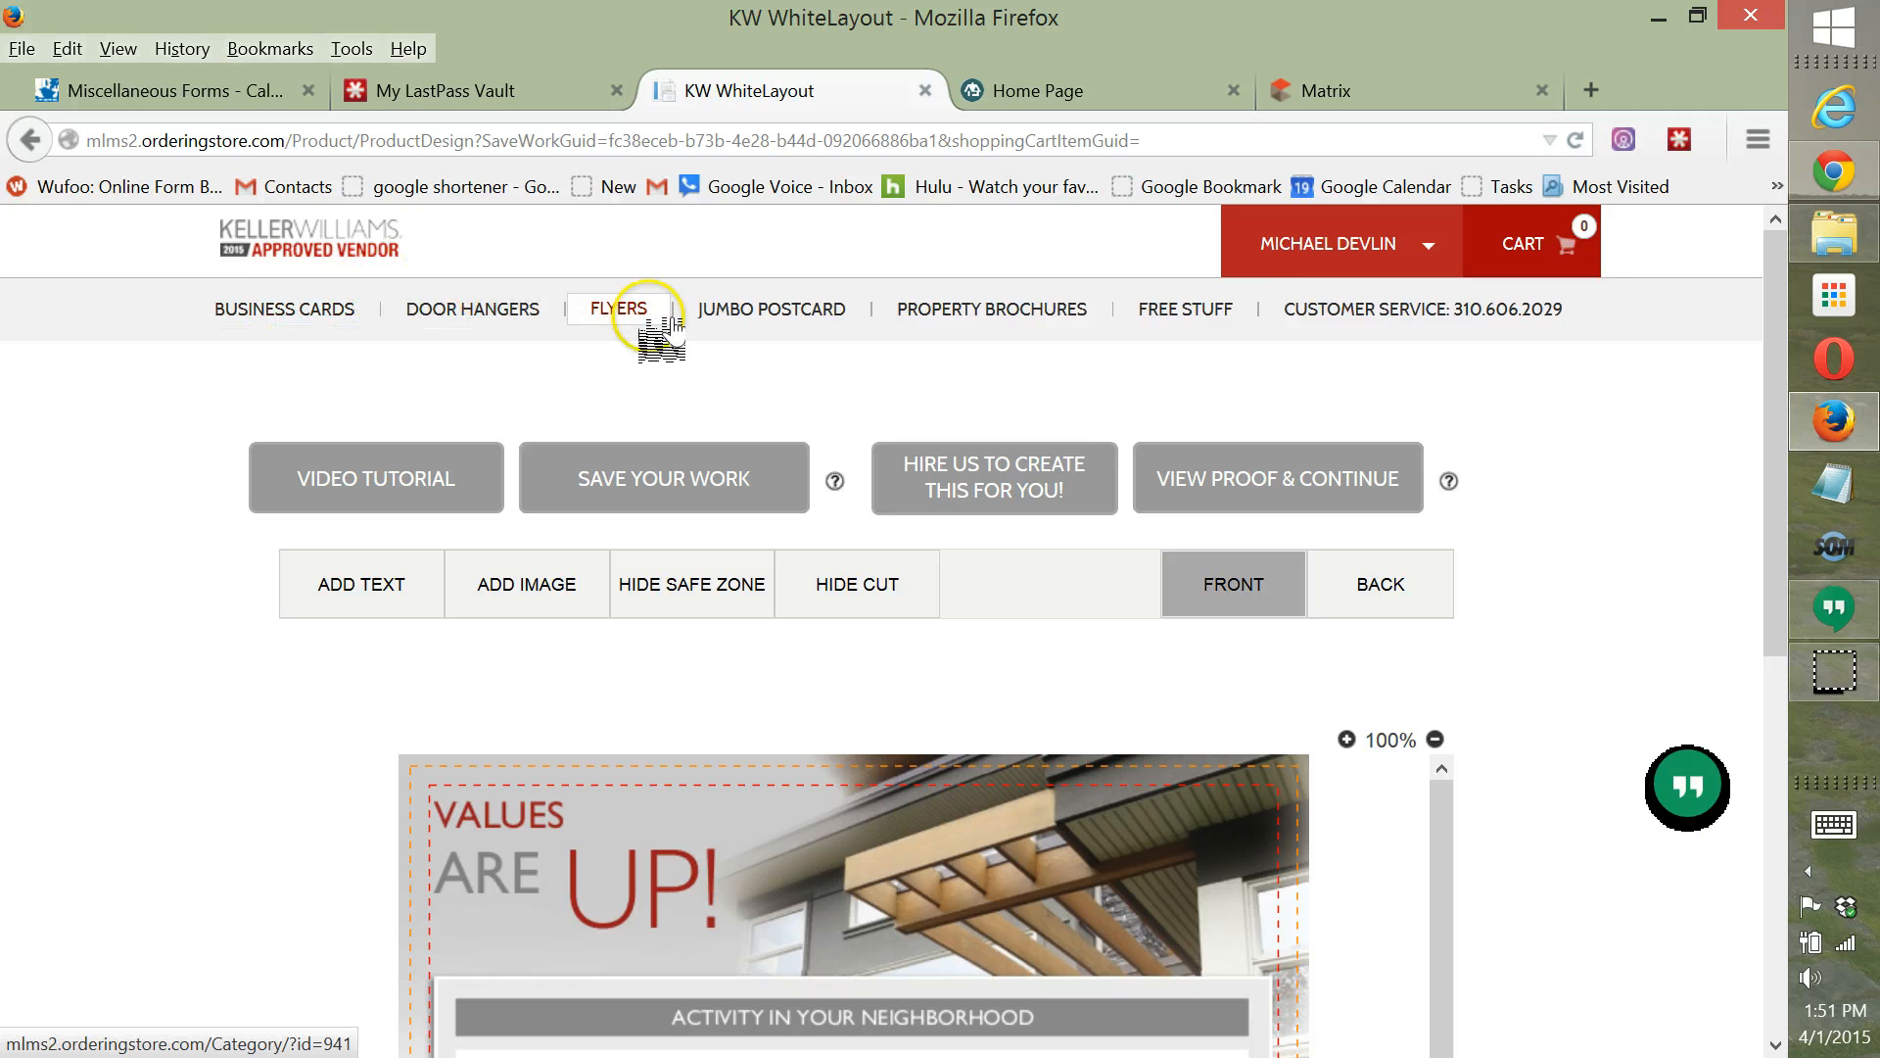
# Browse the flyer templates to the Market Updates category and open the "Values Are Up!" flyer.
pyautogui.click(481, 310)
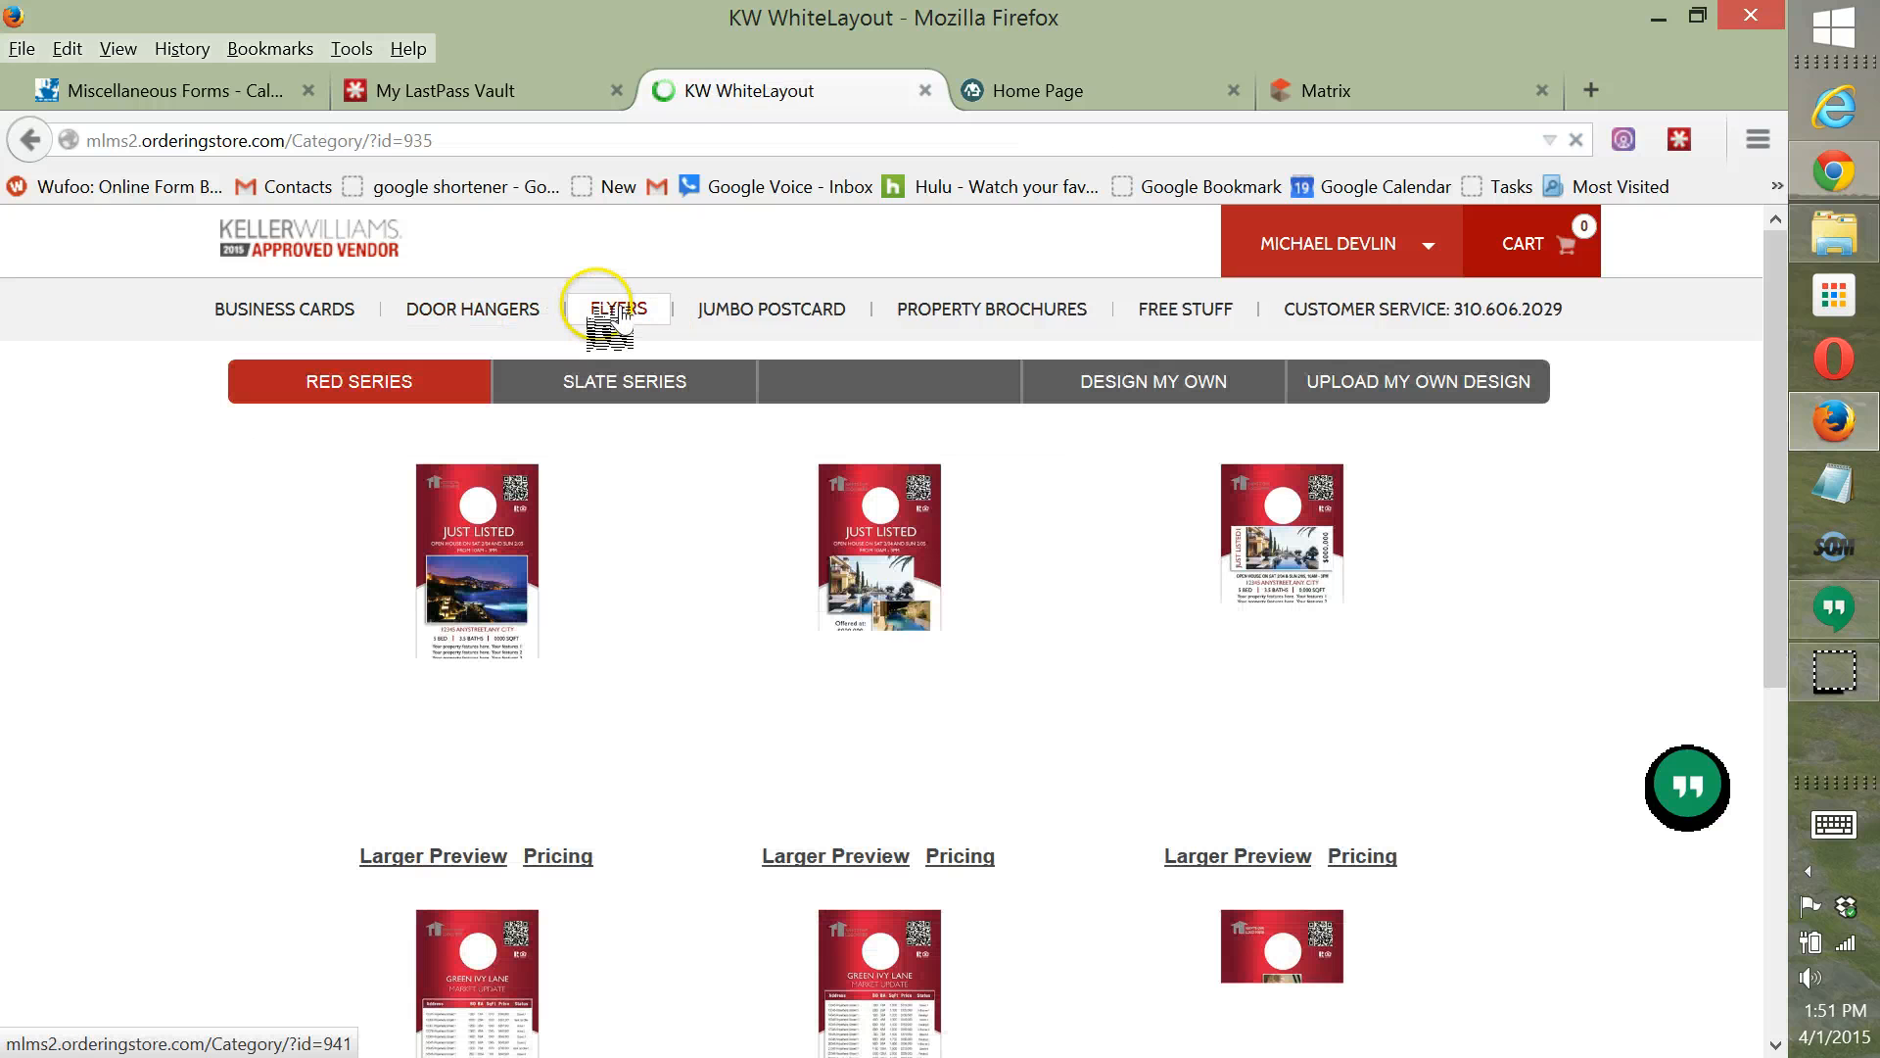
pyautogui.click(619, 310)
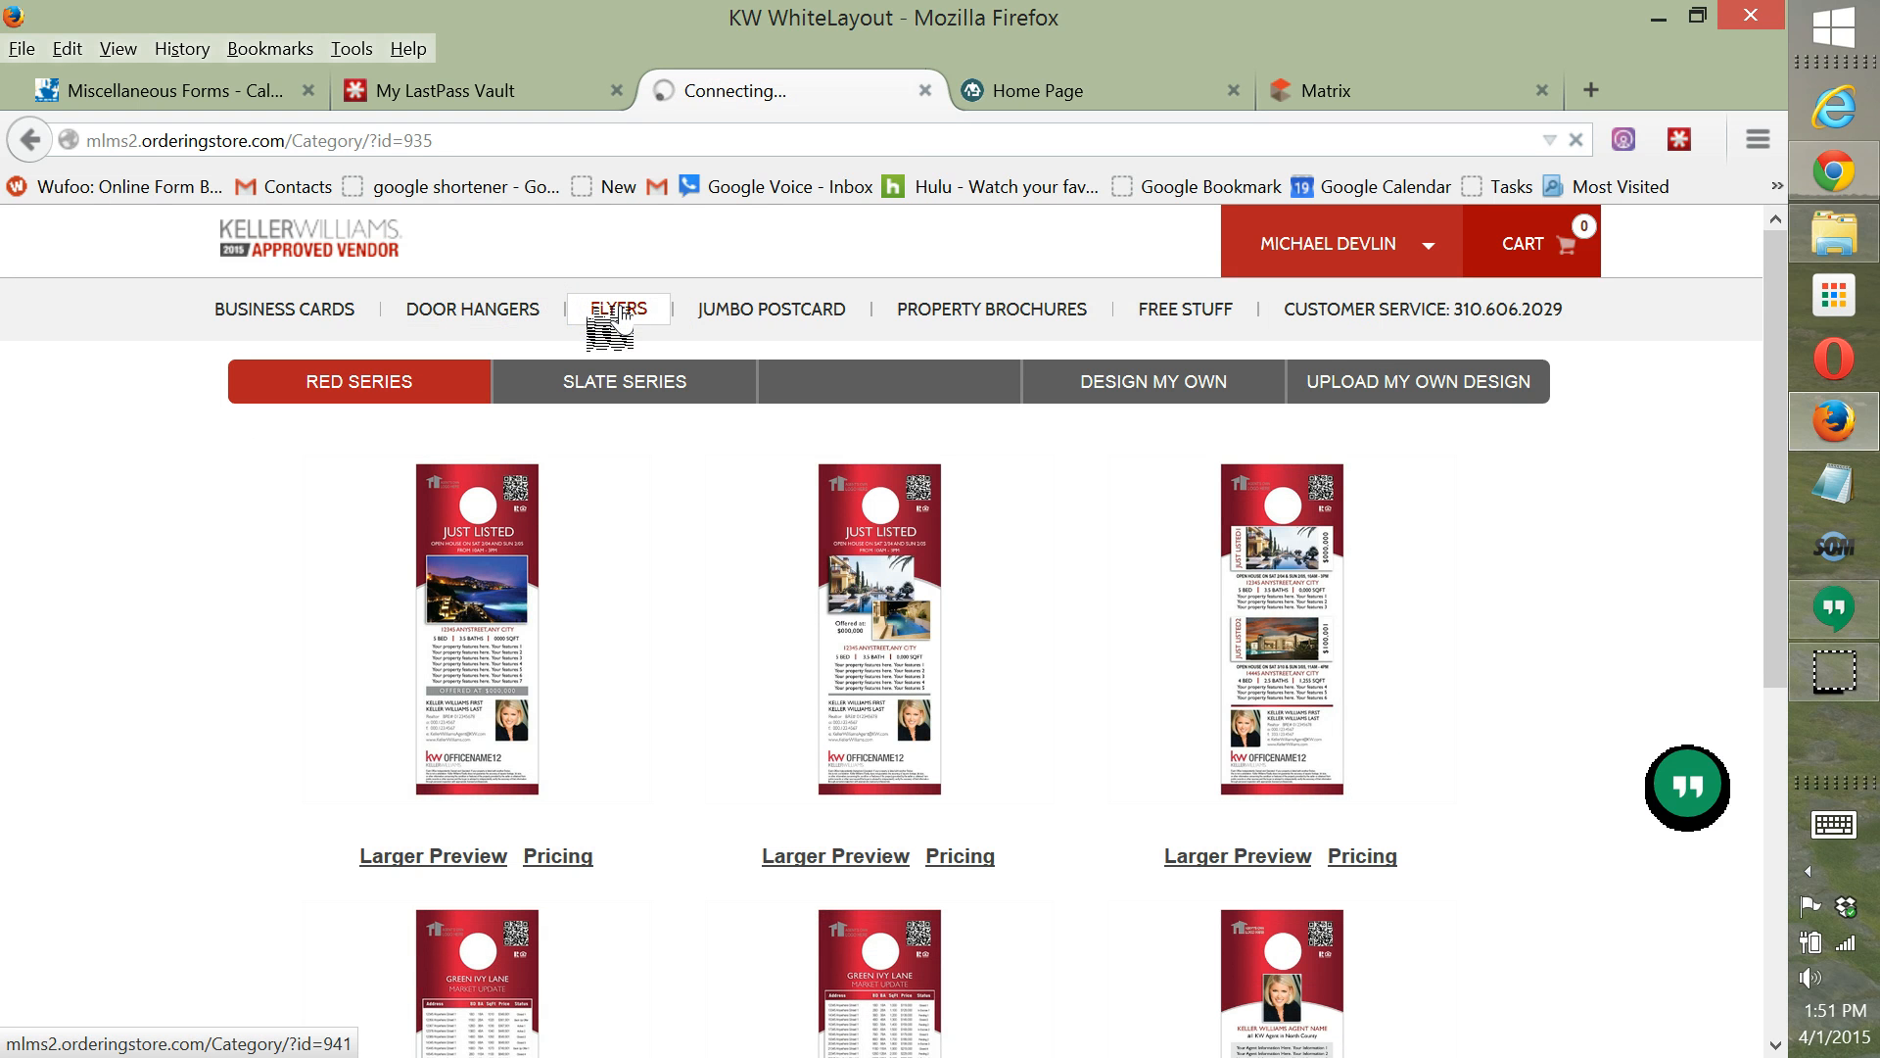
pyautogui.click(450, 405)
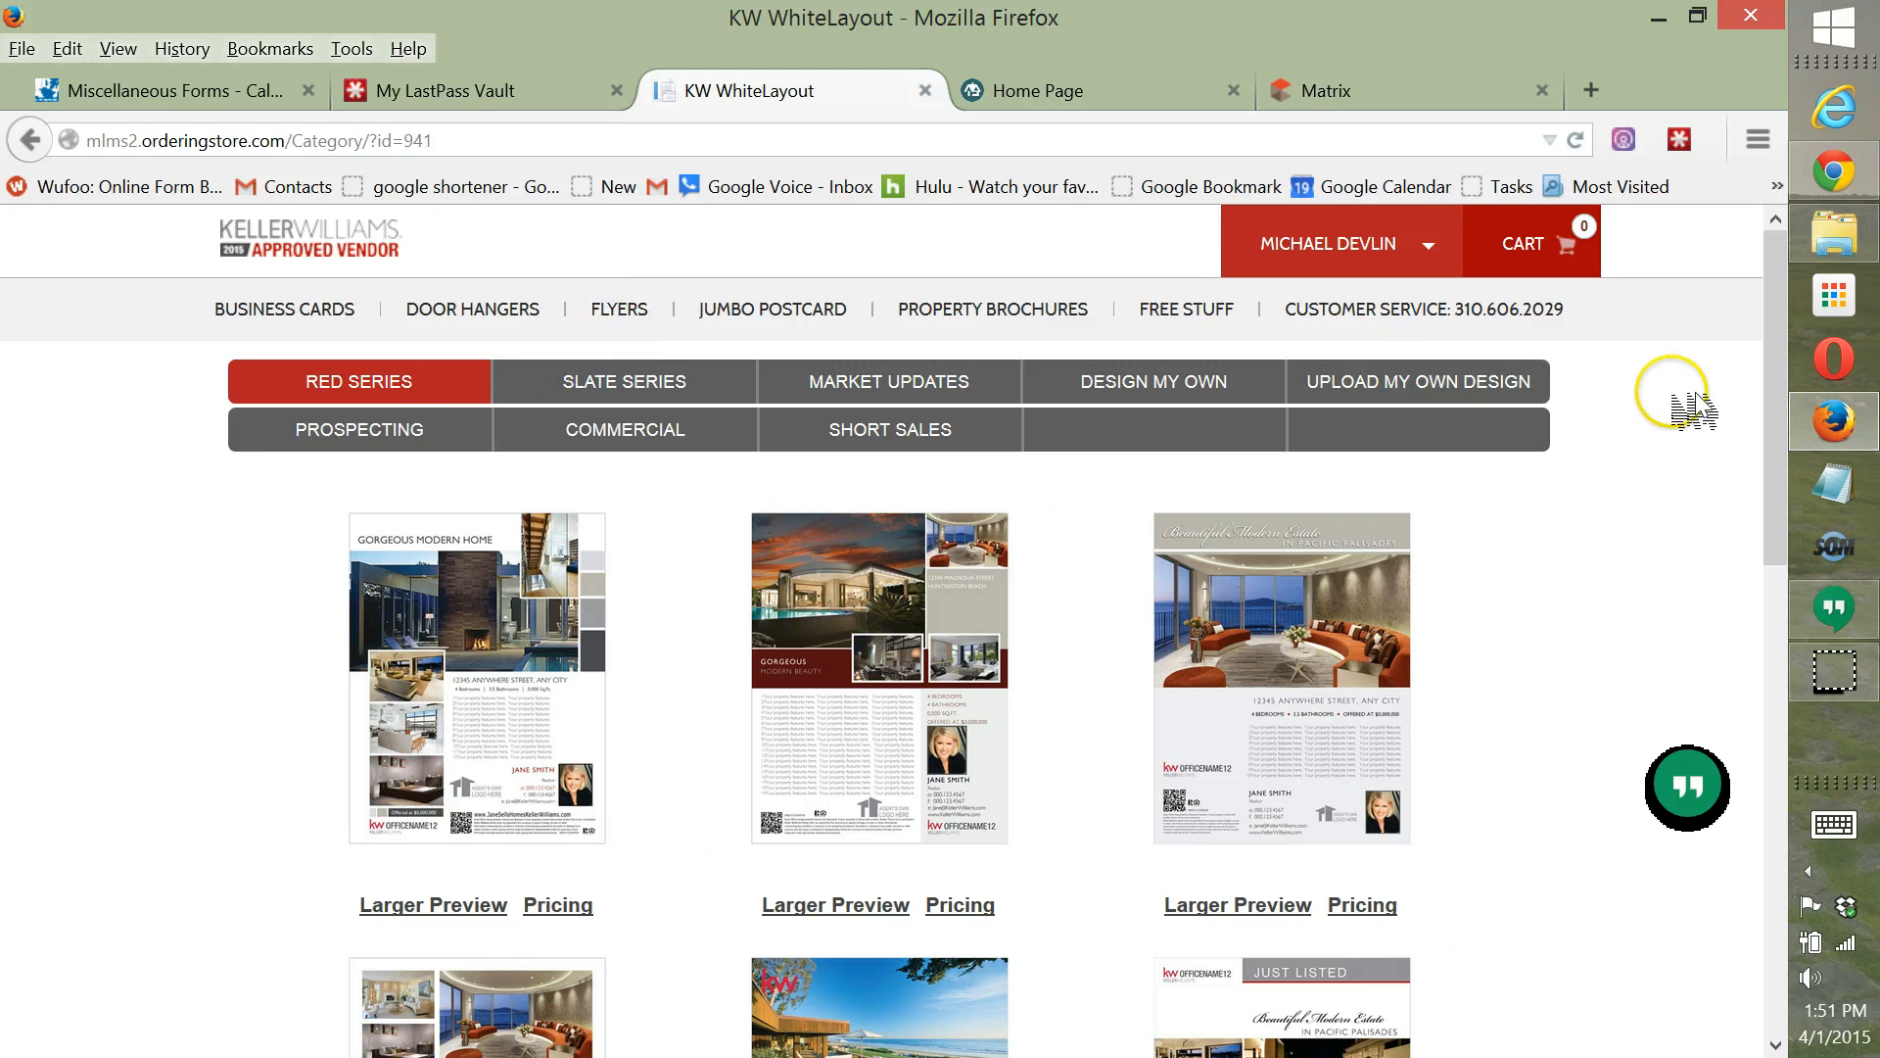
pyautogui.click(899, 380)
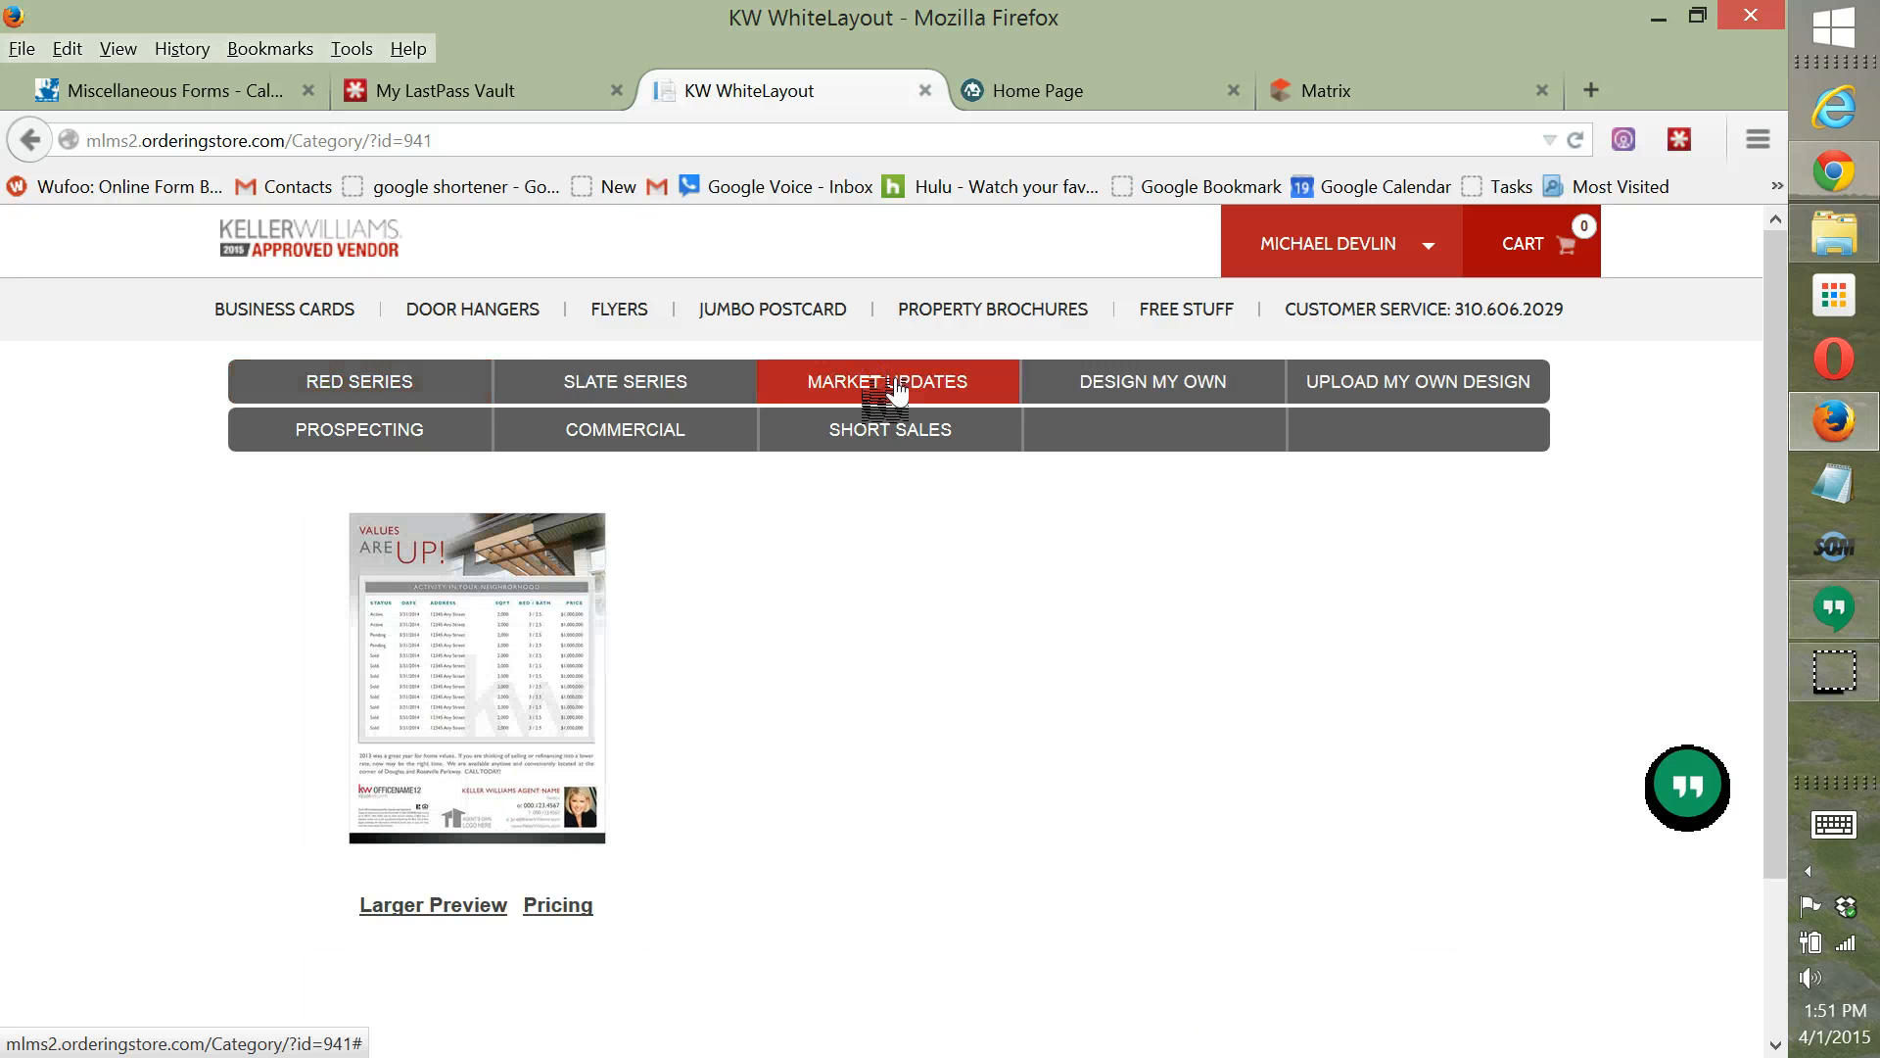
pyautogui.click(478, 683)
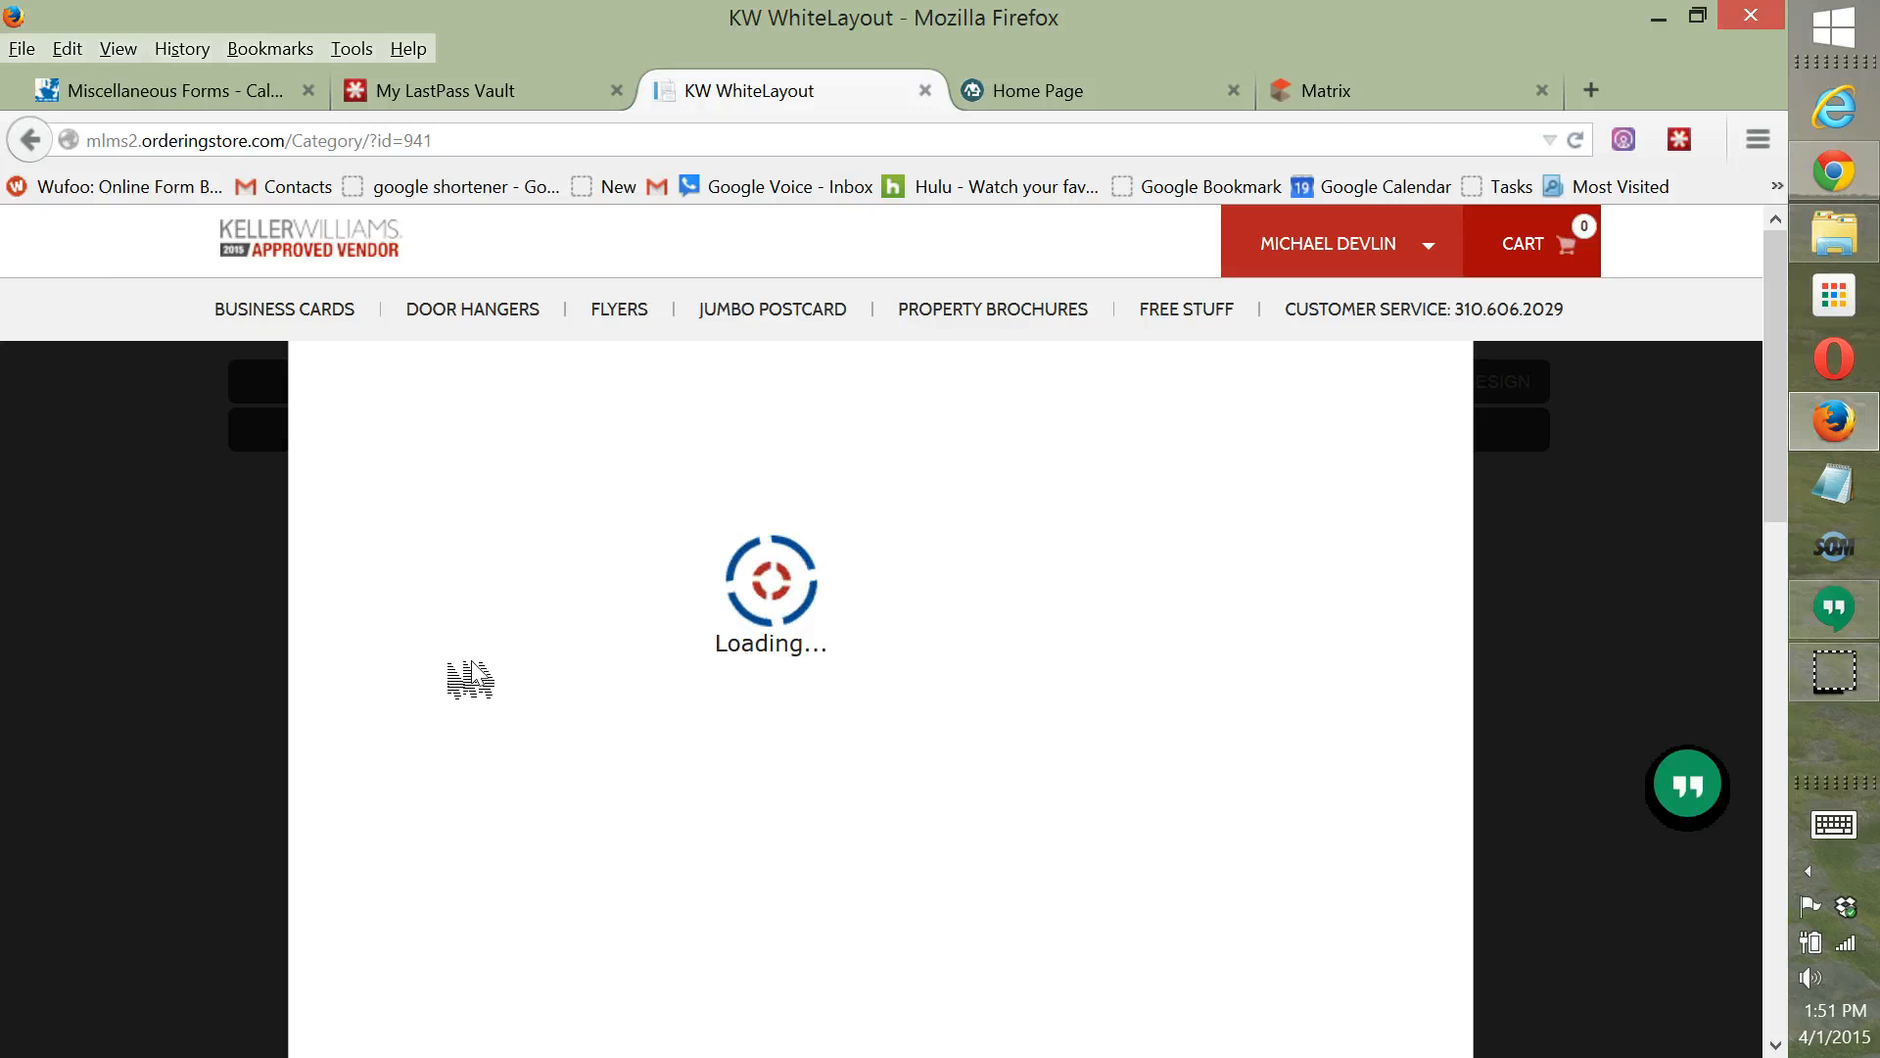
# Switch to the Matrix MLS site and open a new Residential search.
pyautogui.click(1384, 93)
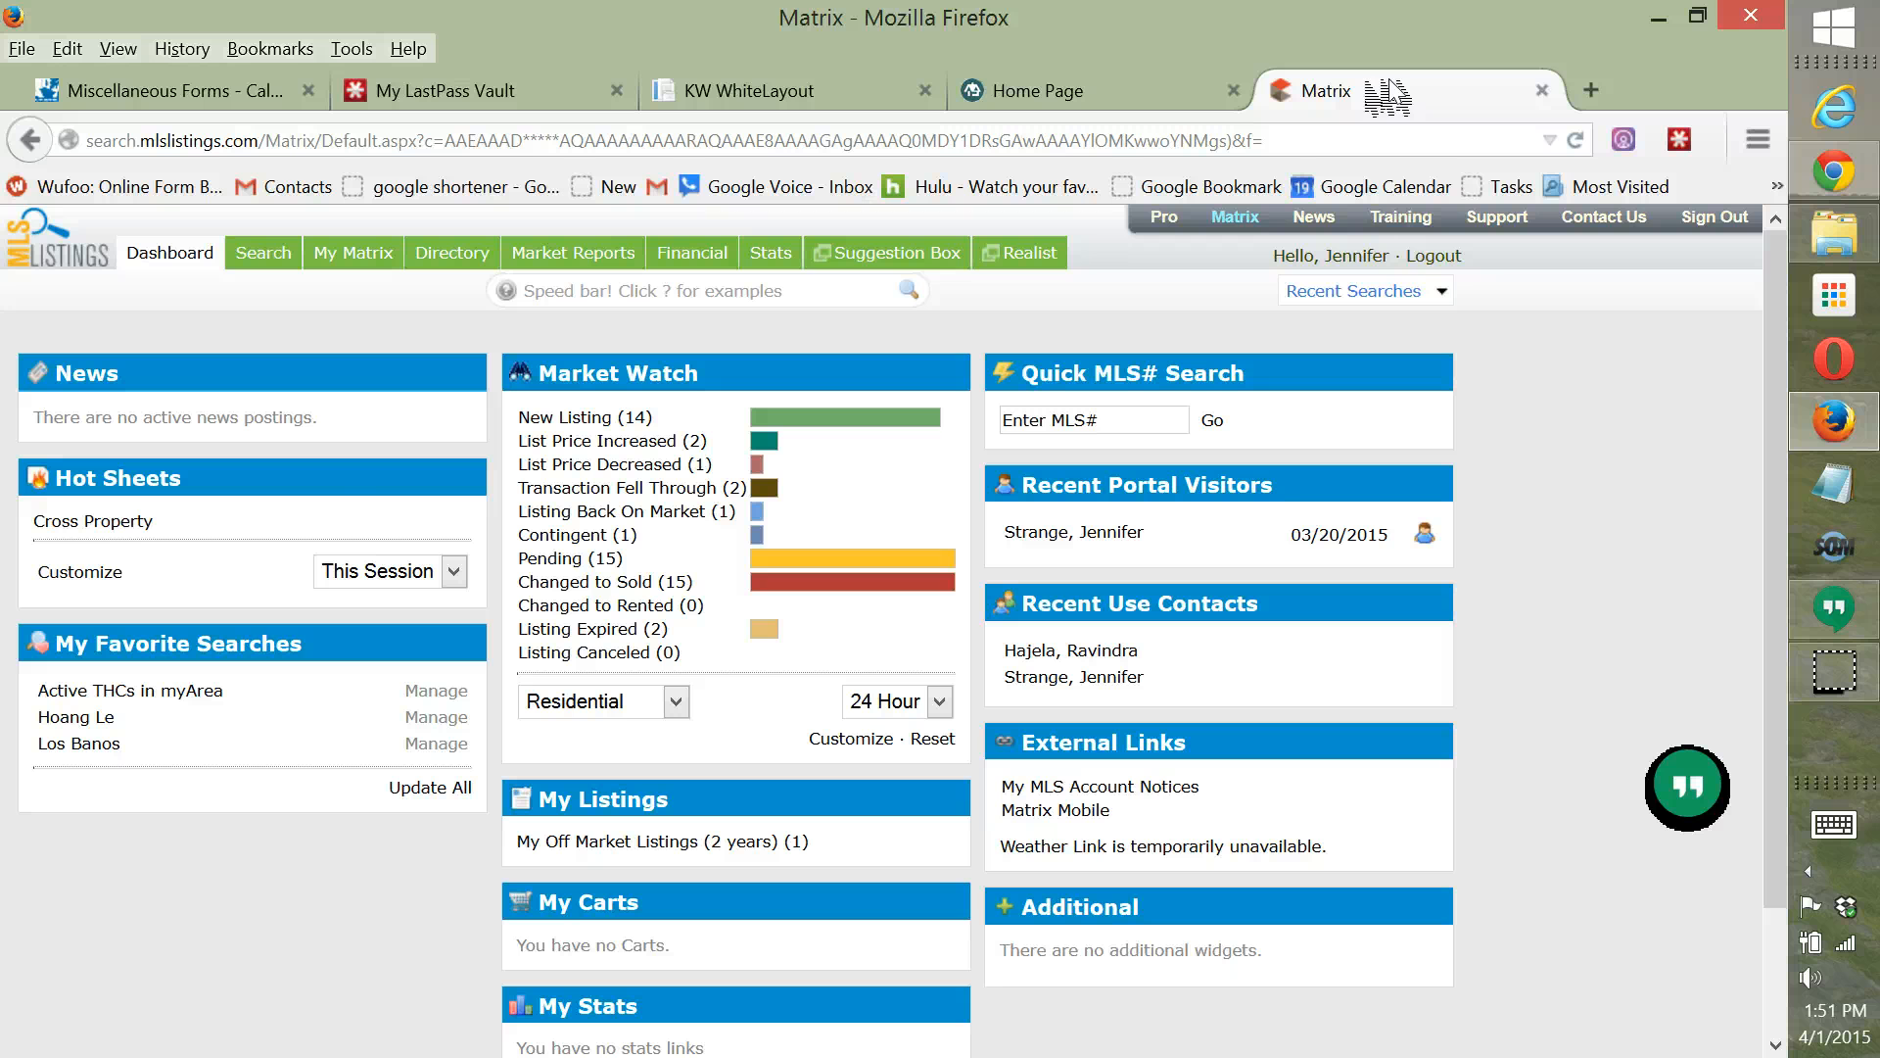
pyautogui.click(299, 254)
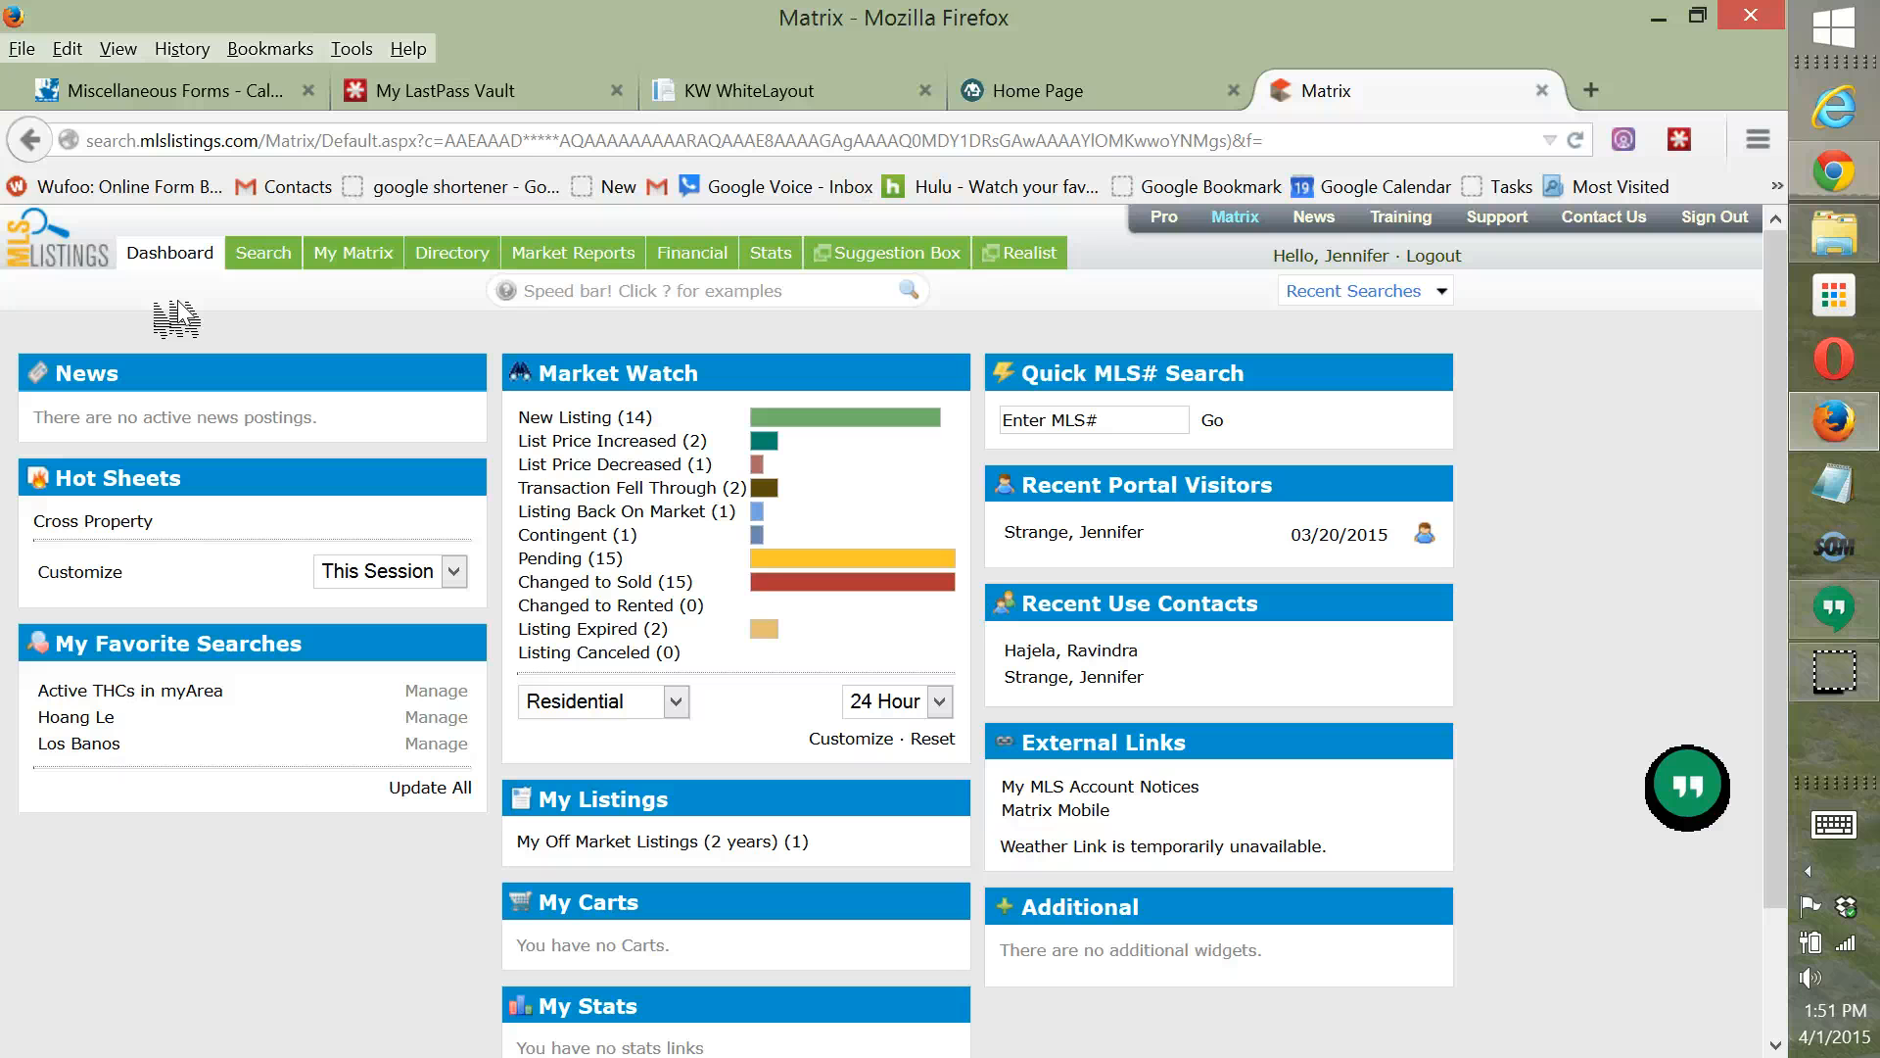
pyautogui.moveTo(247, 256)
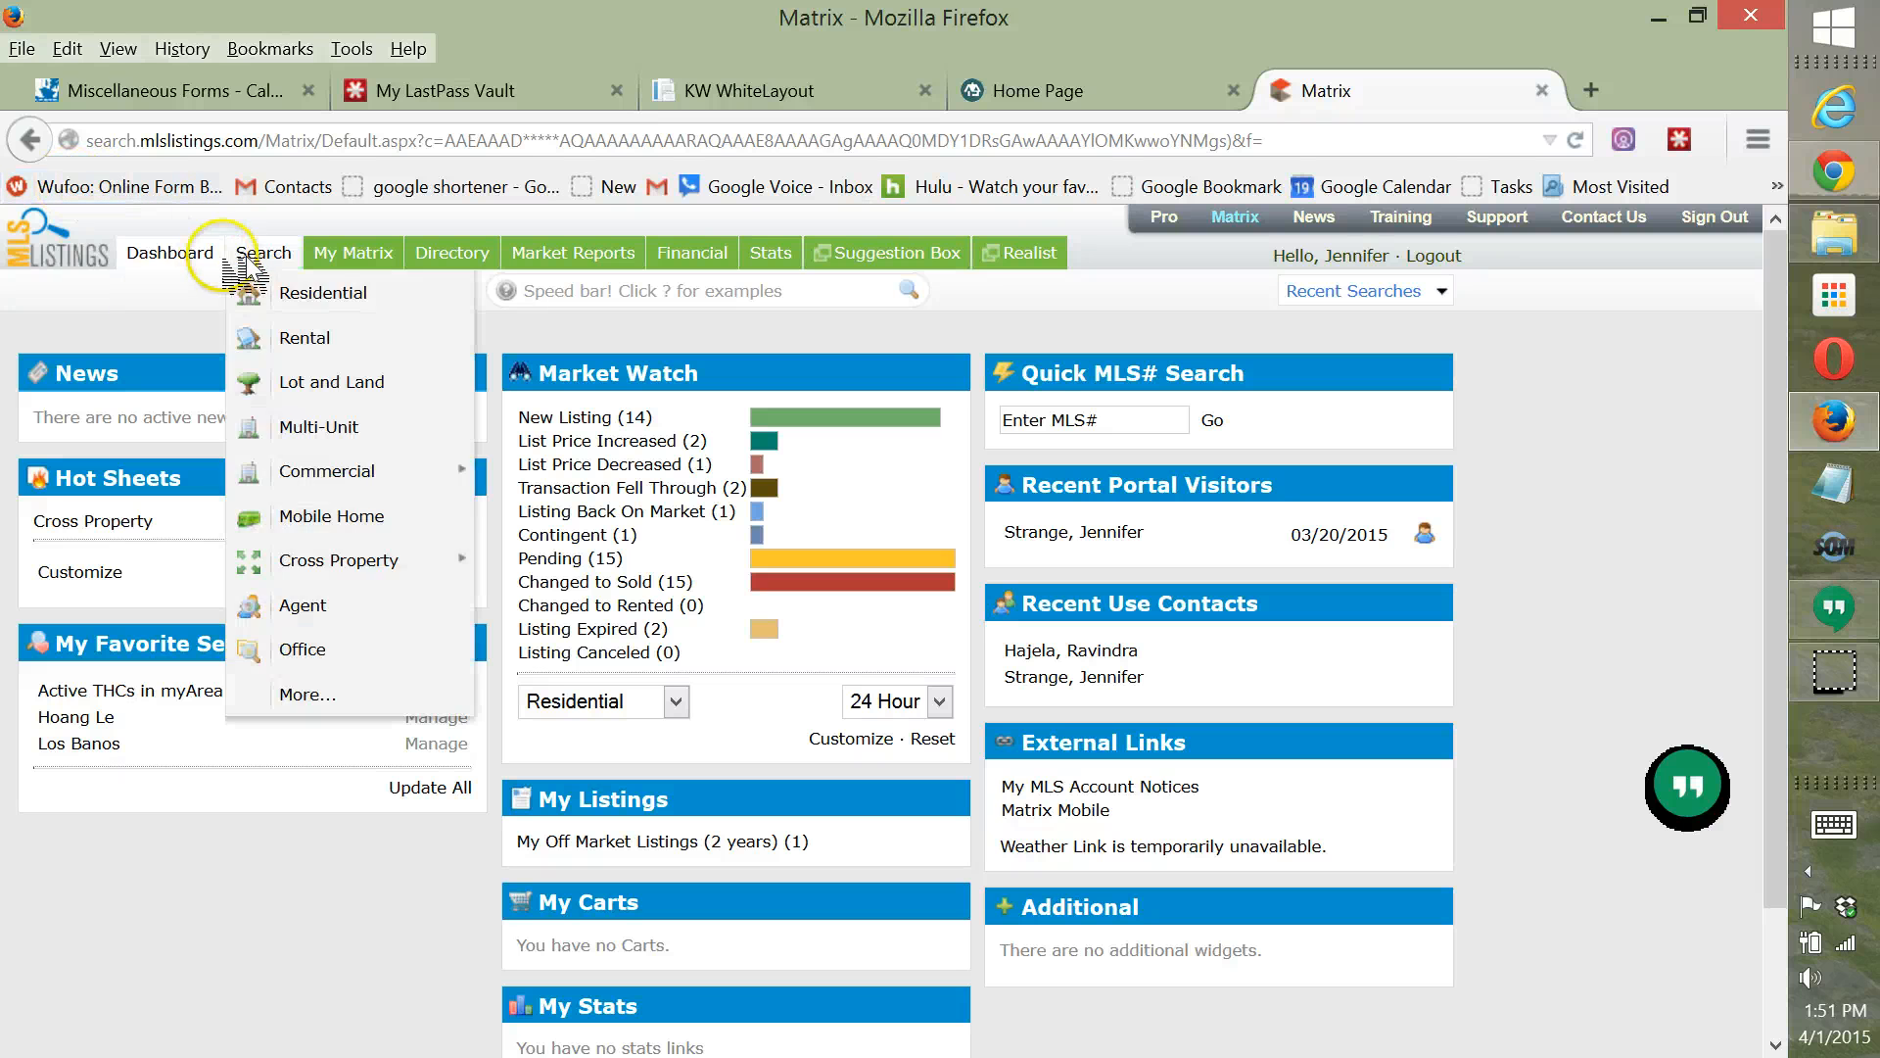
pyautogui.click(313, 294)
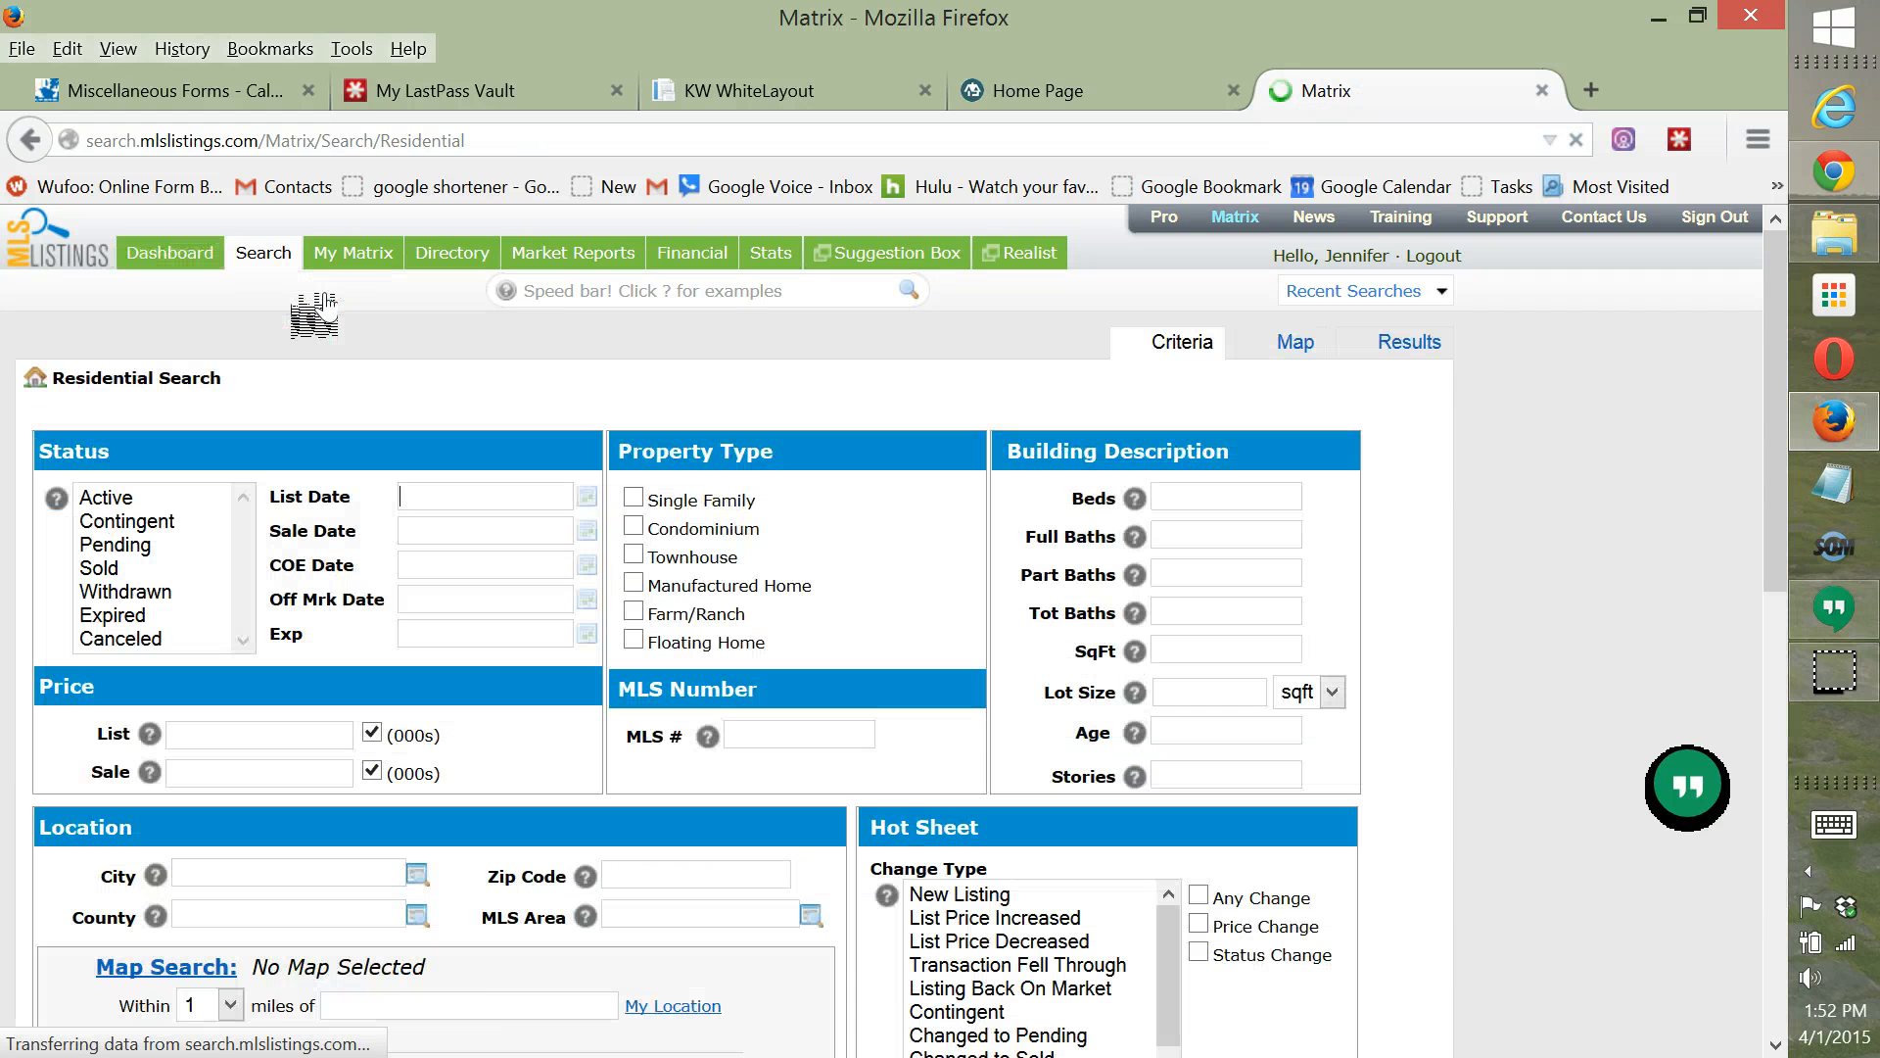
# Open the Map Search from the Location section of the residential search form.
pyautogui.scroll(-3, 323, 301)
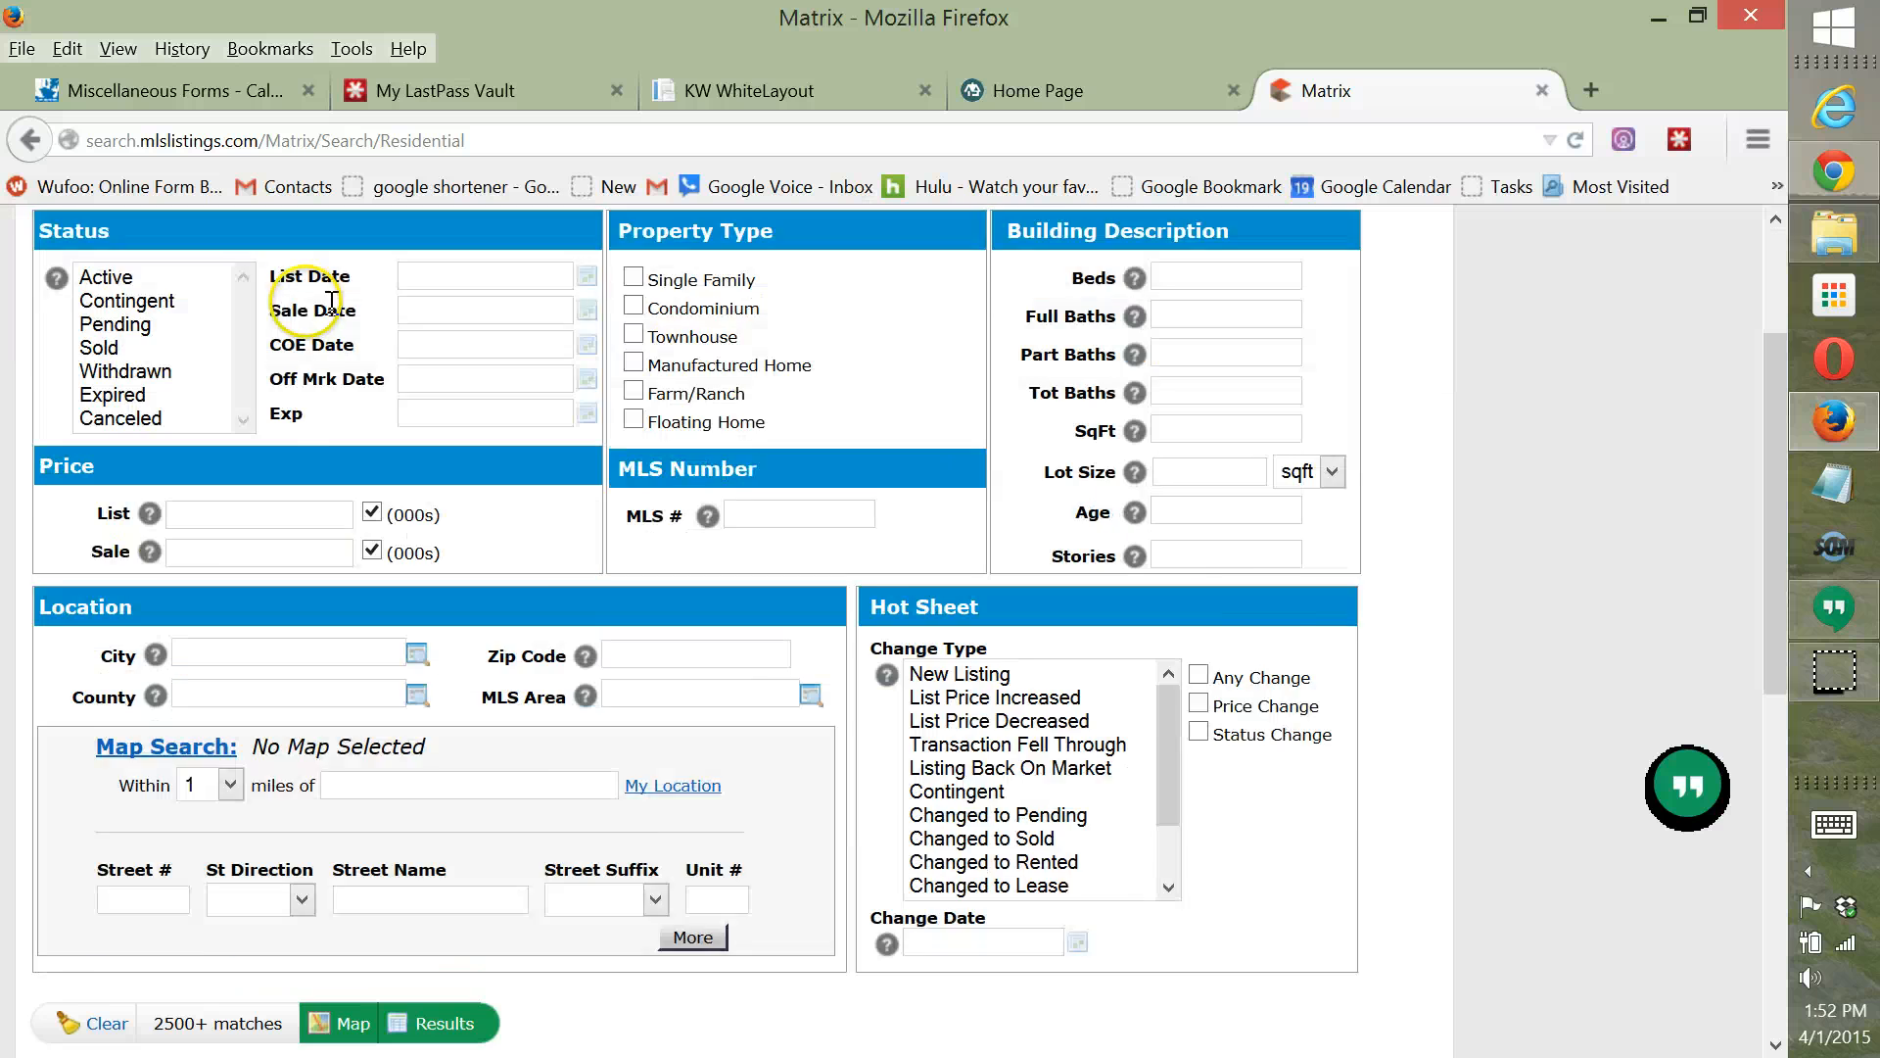
pyautogui.scroll(3, 331, 328)
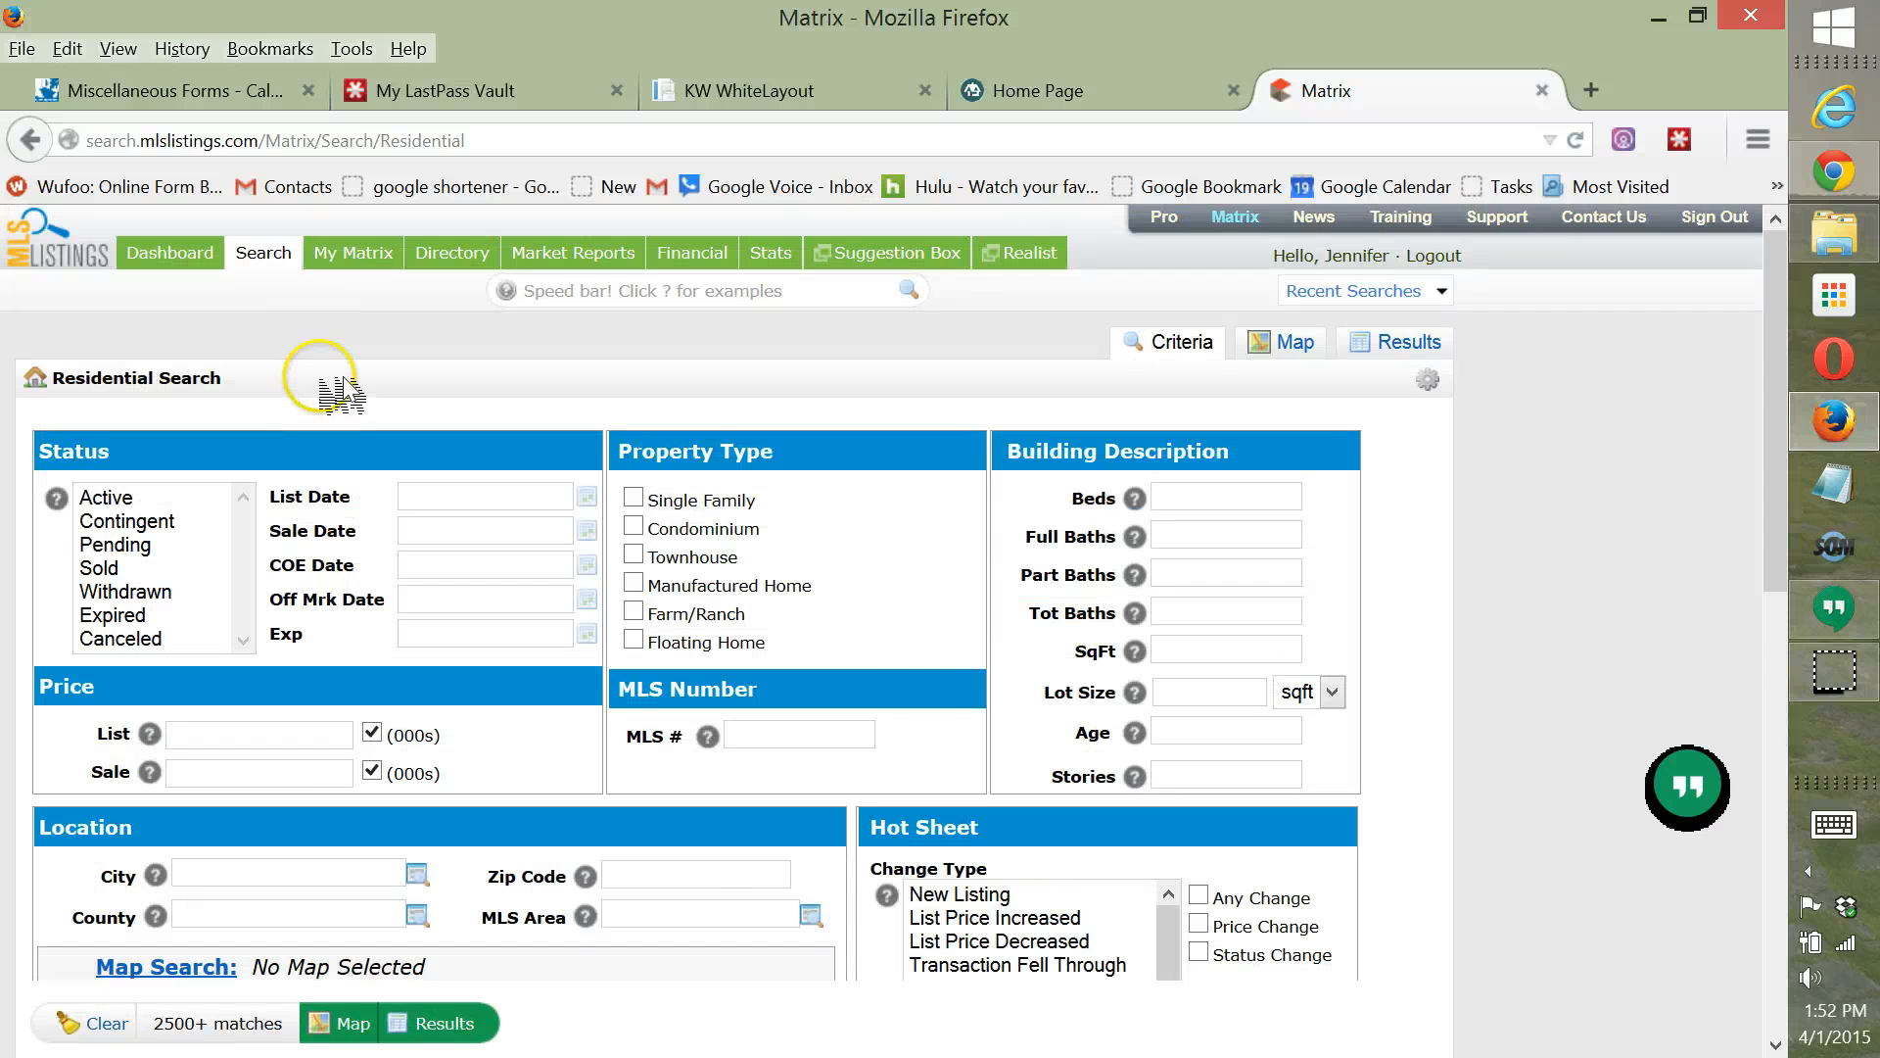
pyautogui.scroll(-5, 309, 387)
pyautogui.click(186, 475)
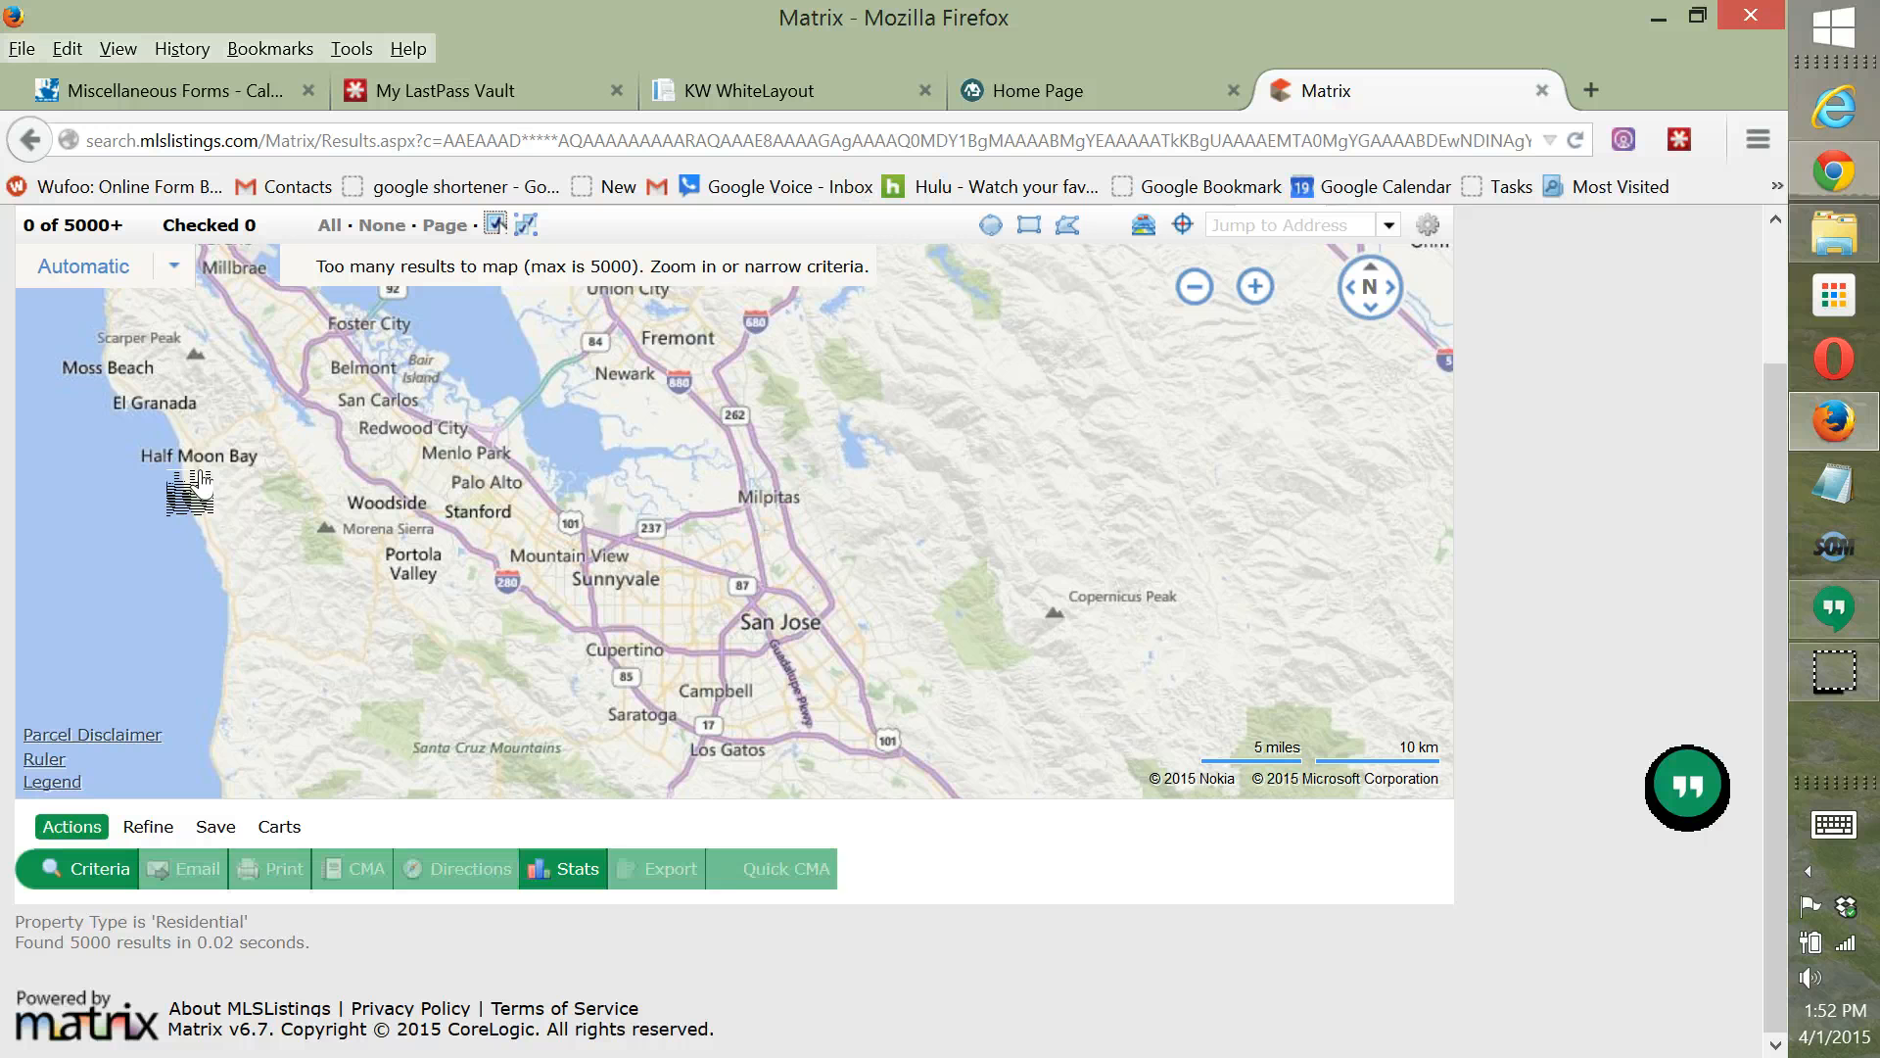
# Look up "crow 95123" on the map and jump to the Crow Ln, San Jose location.
pyautogui.click(1301, 221)
pyautogui.write('c')
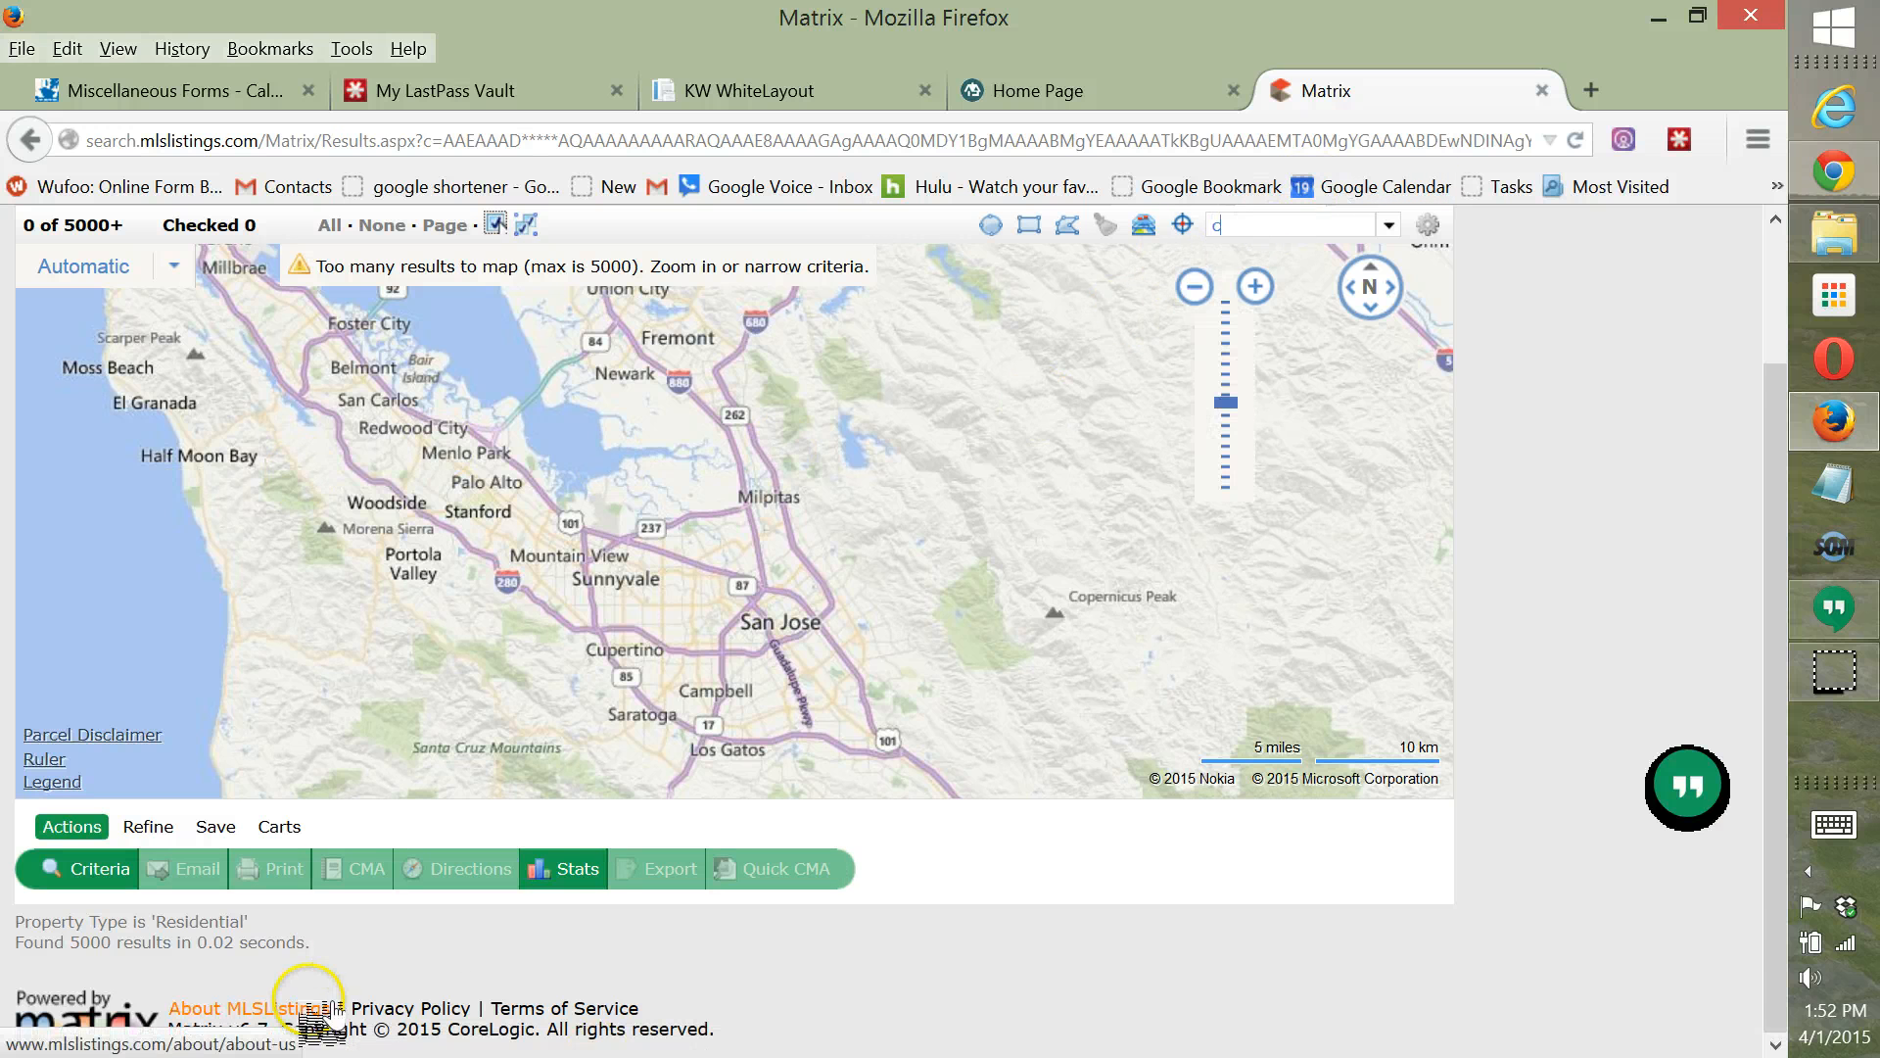
pyautogui.write('row 95123')
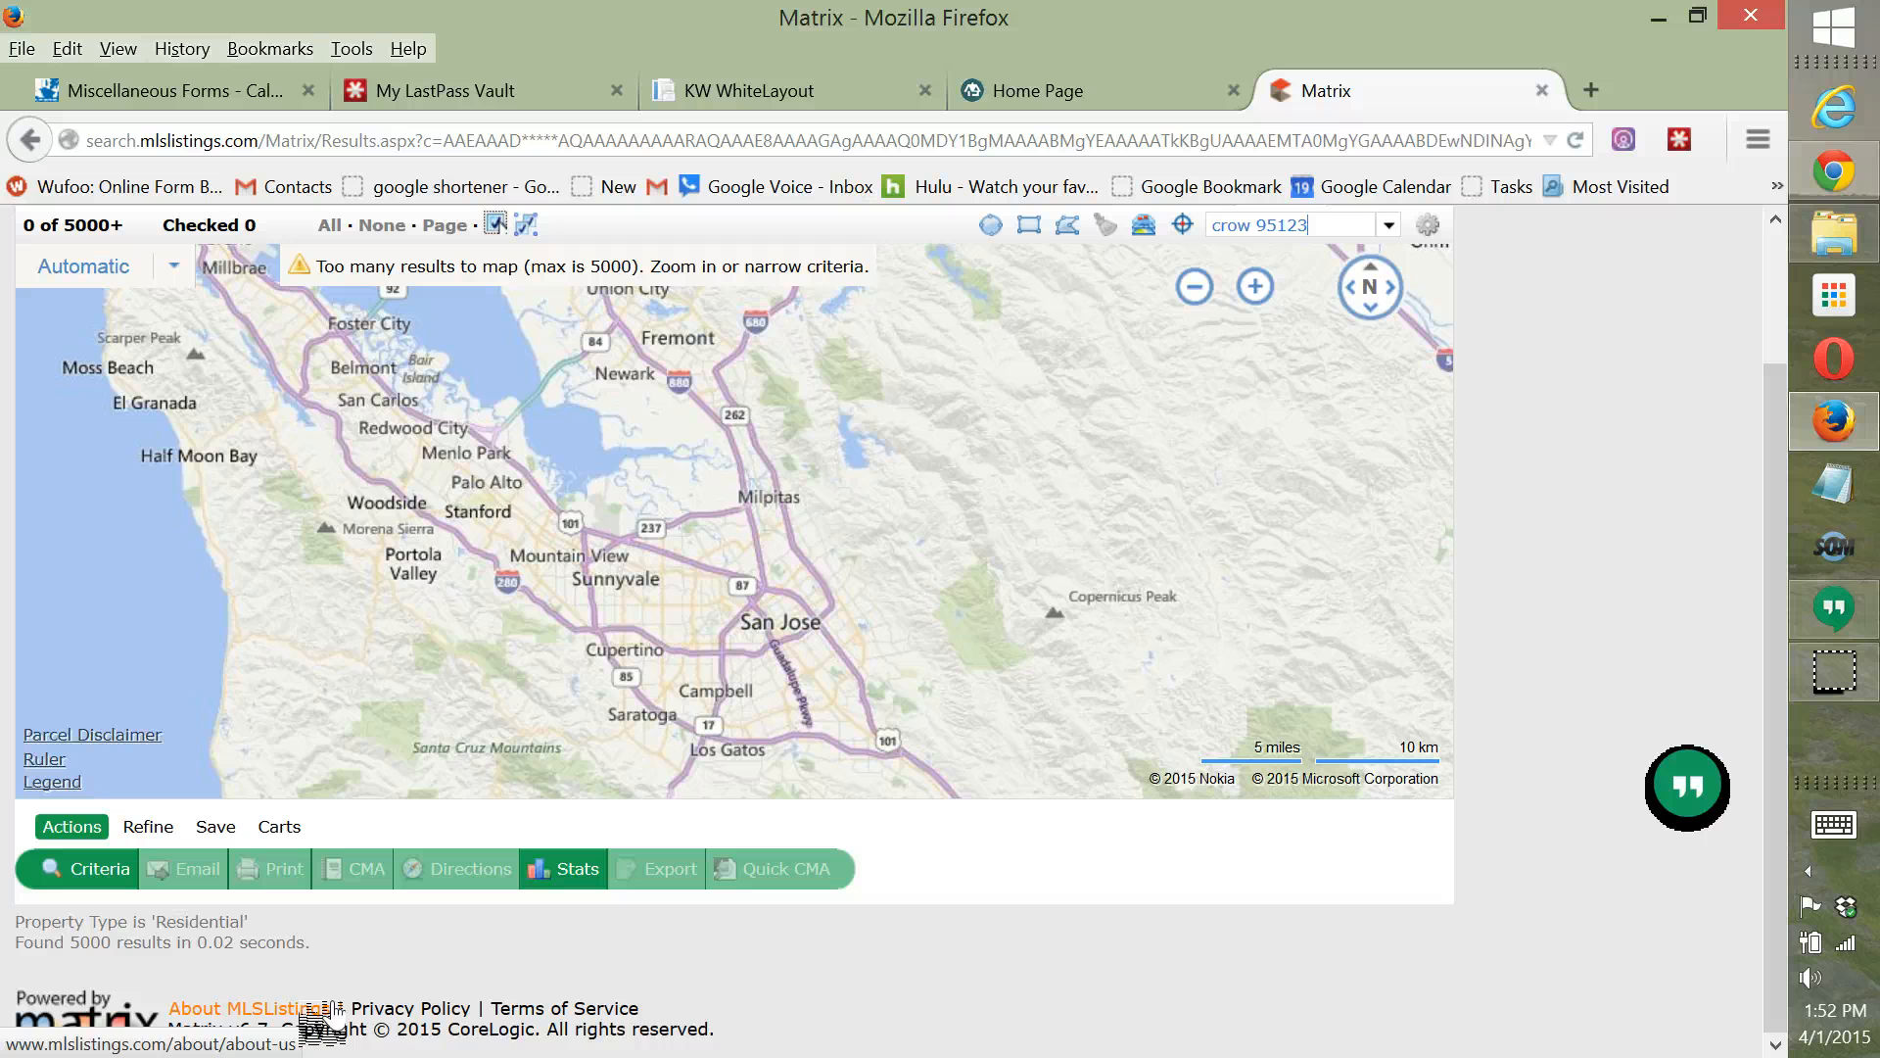
pyautogui.press('Return')
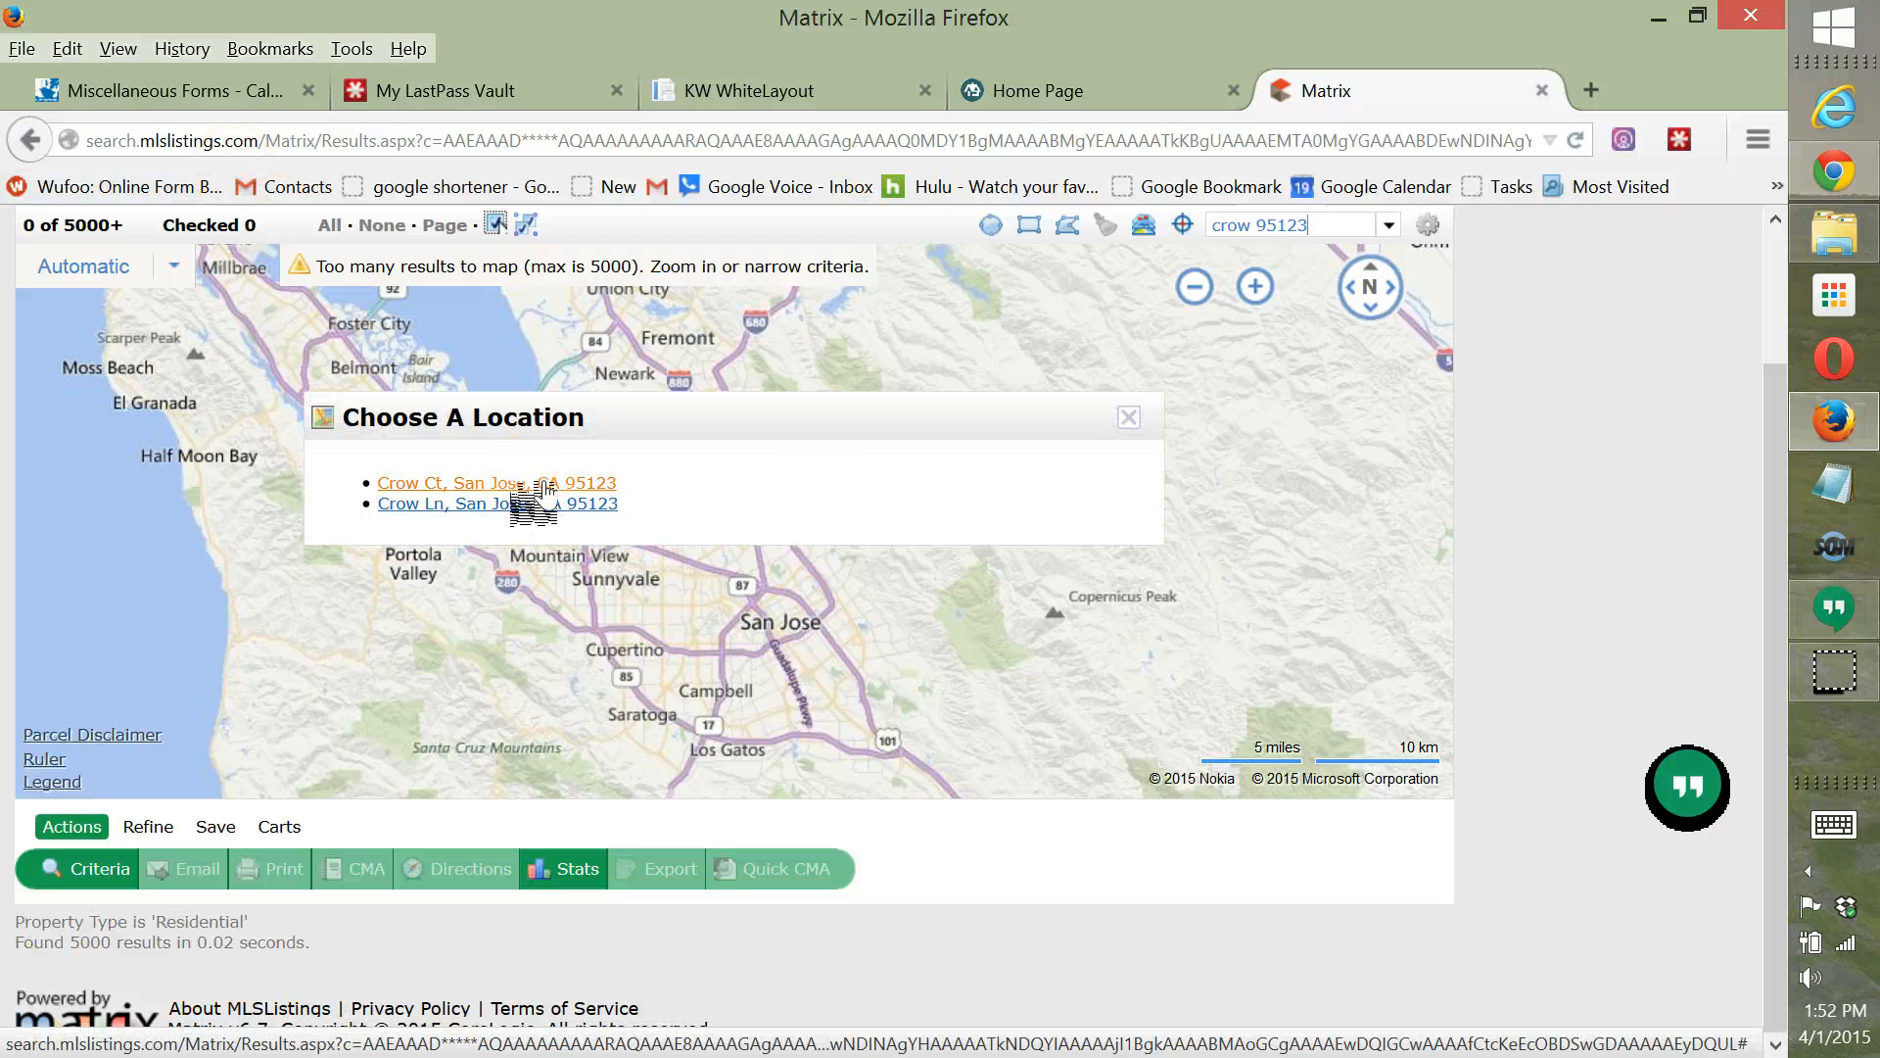
pyautogui.click(1338, 225)
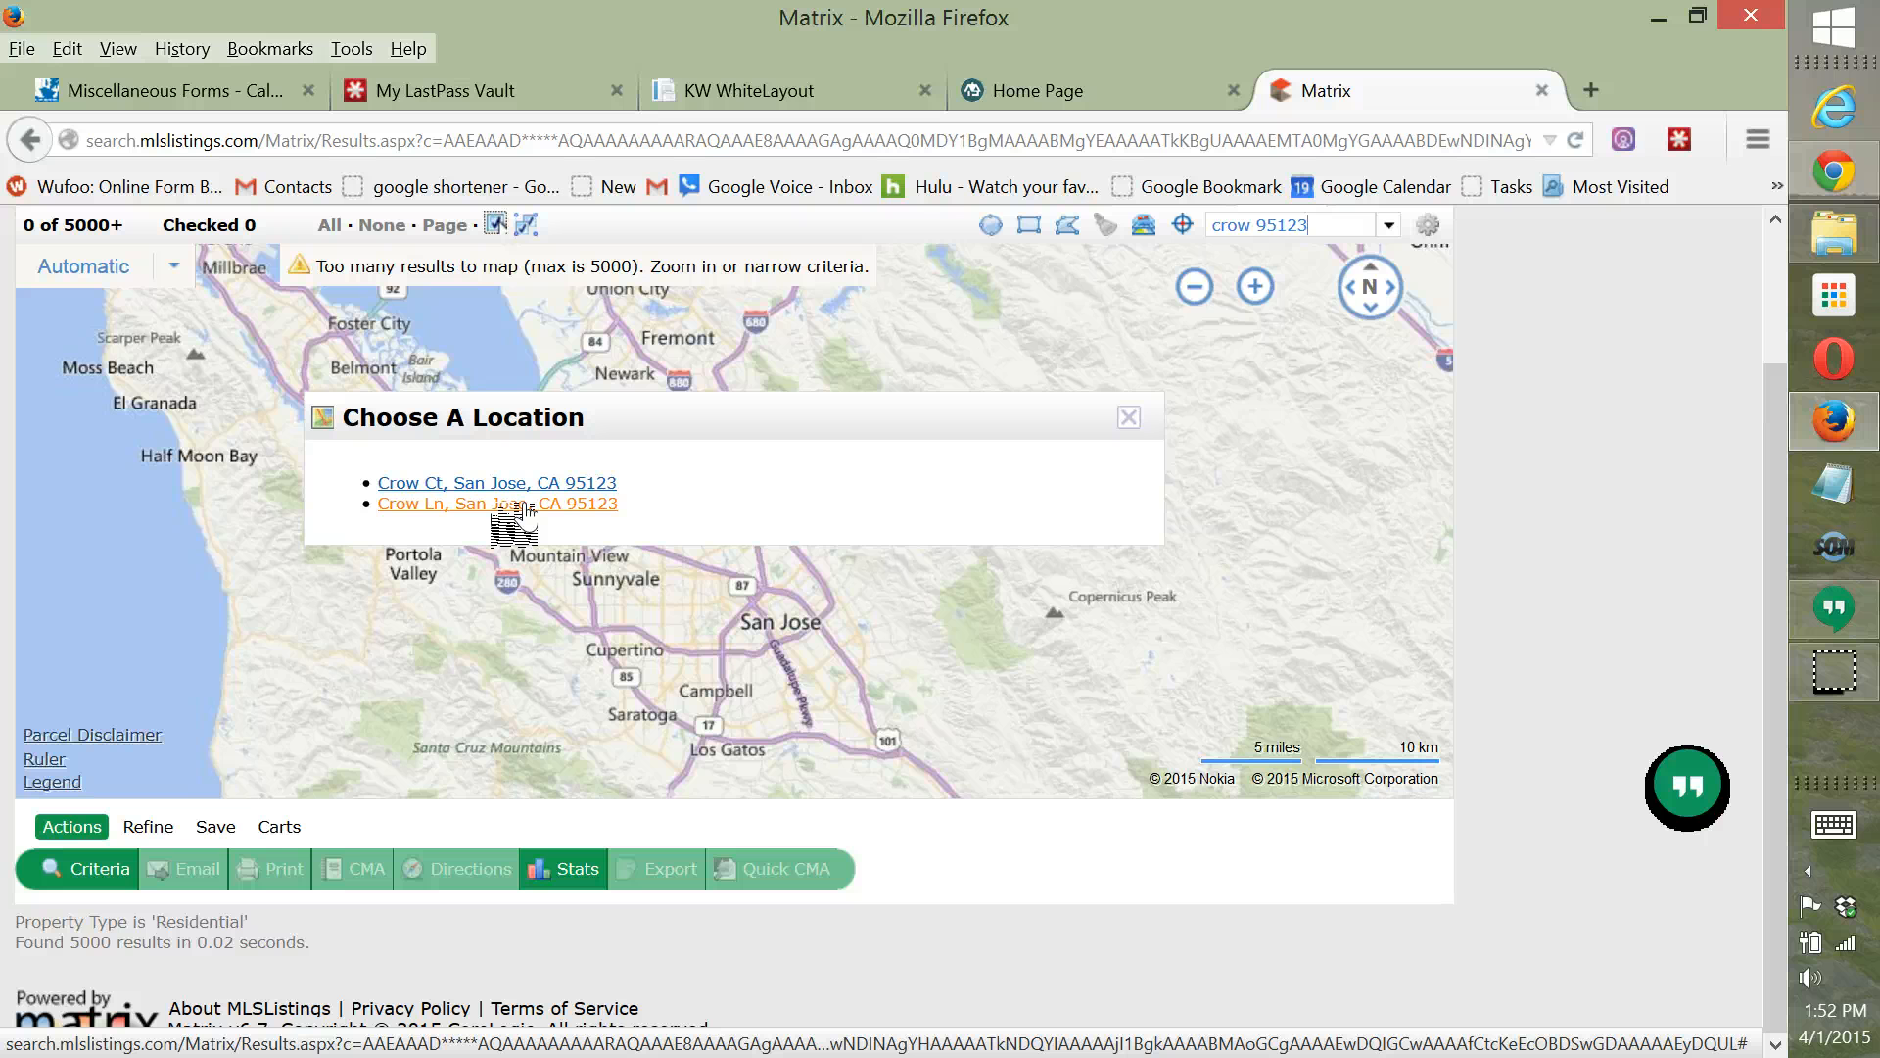
pyautogui.click(502, 483)
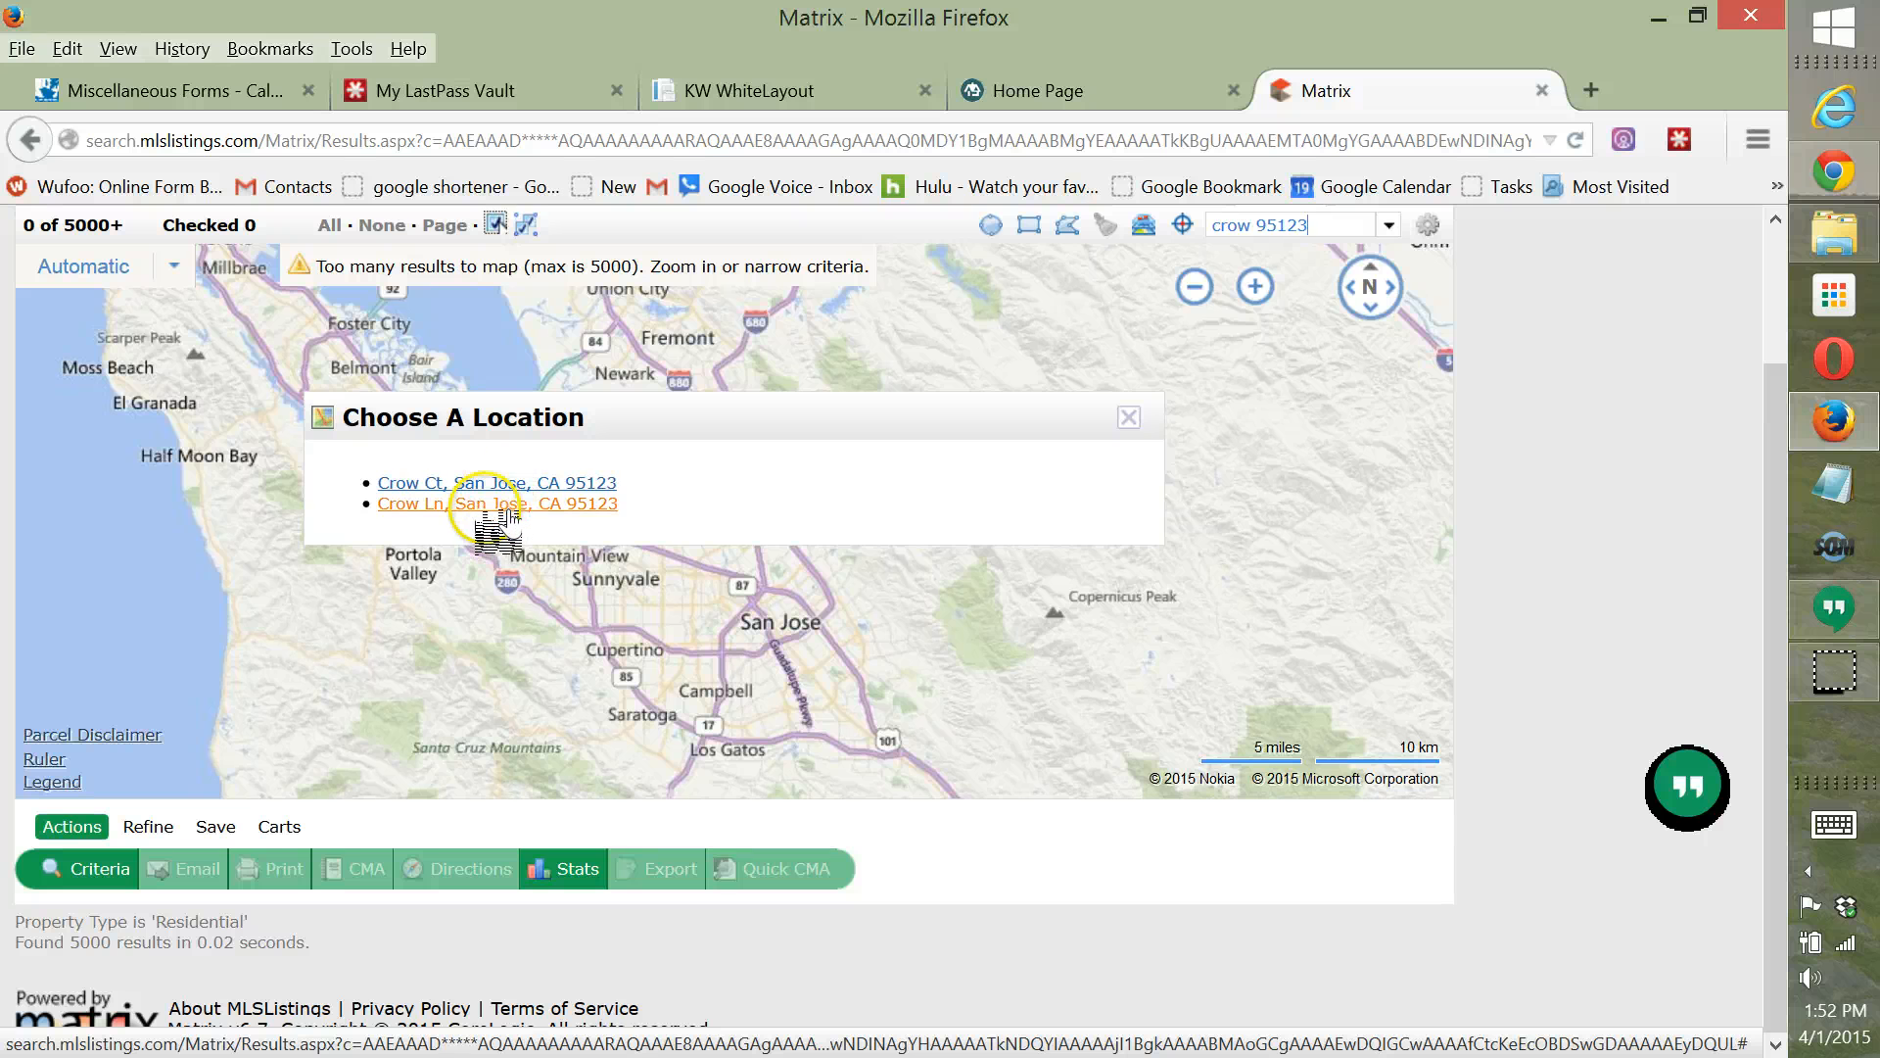
pyautogui.click(493, 504)
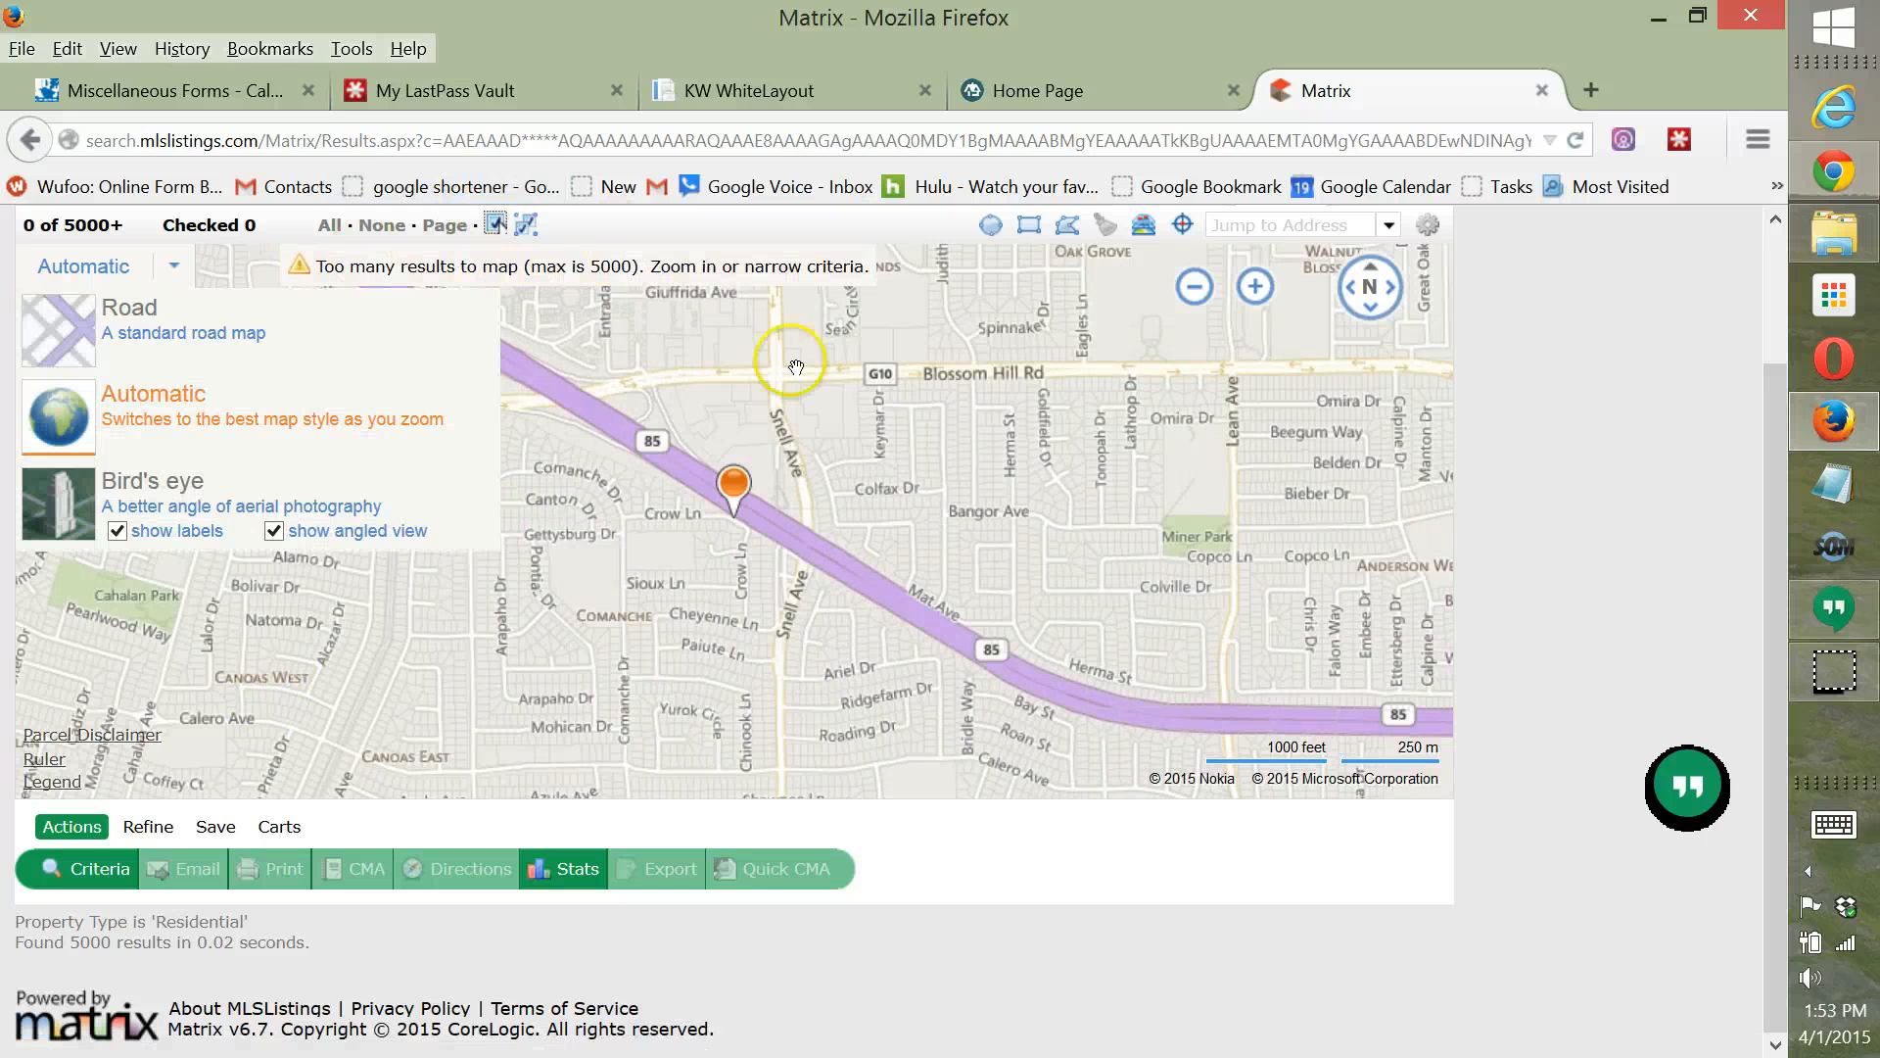
# Set the map to the standard Road style, dismiss the Snell Ave parcel pop-up and bring the Crow Ln neighborhood into view.
pyautogui.click(745, 440)
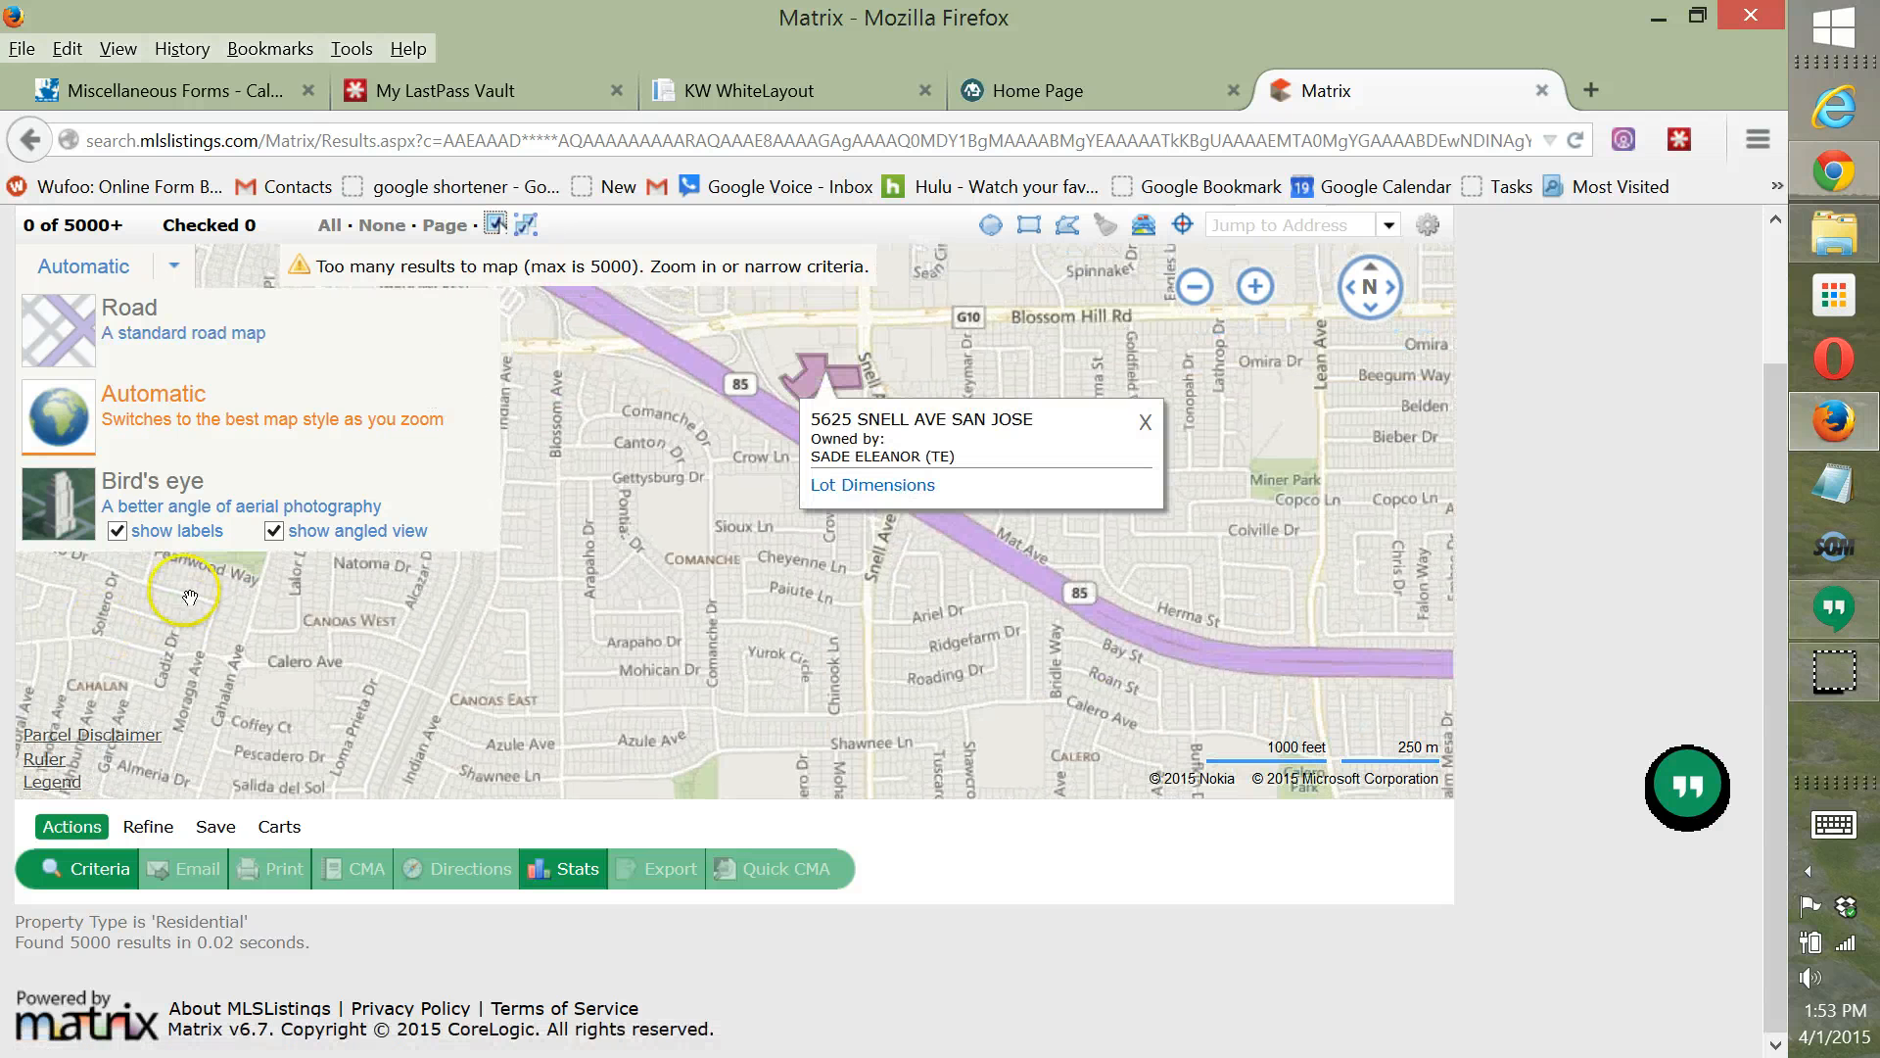
pyautogui.click(437, 326)
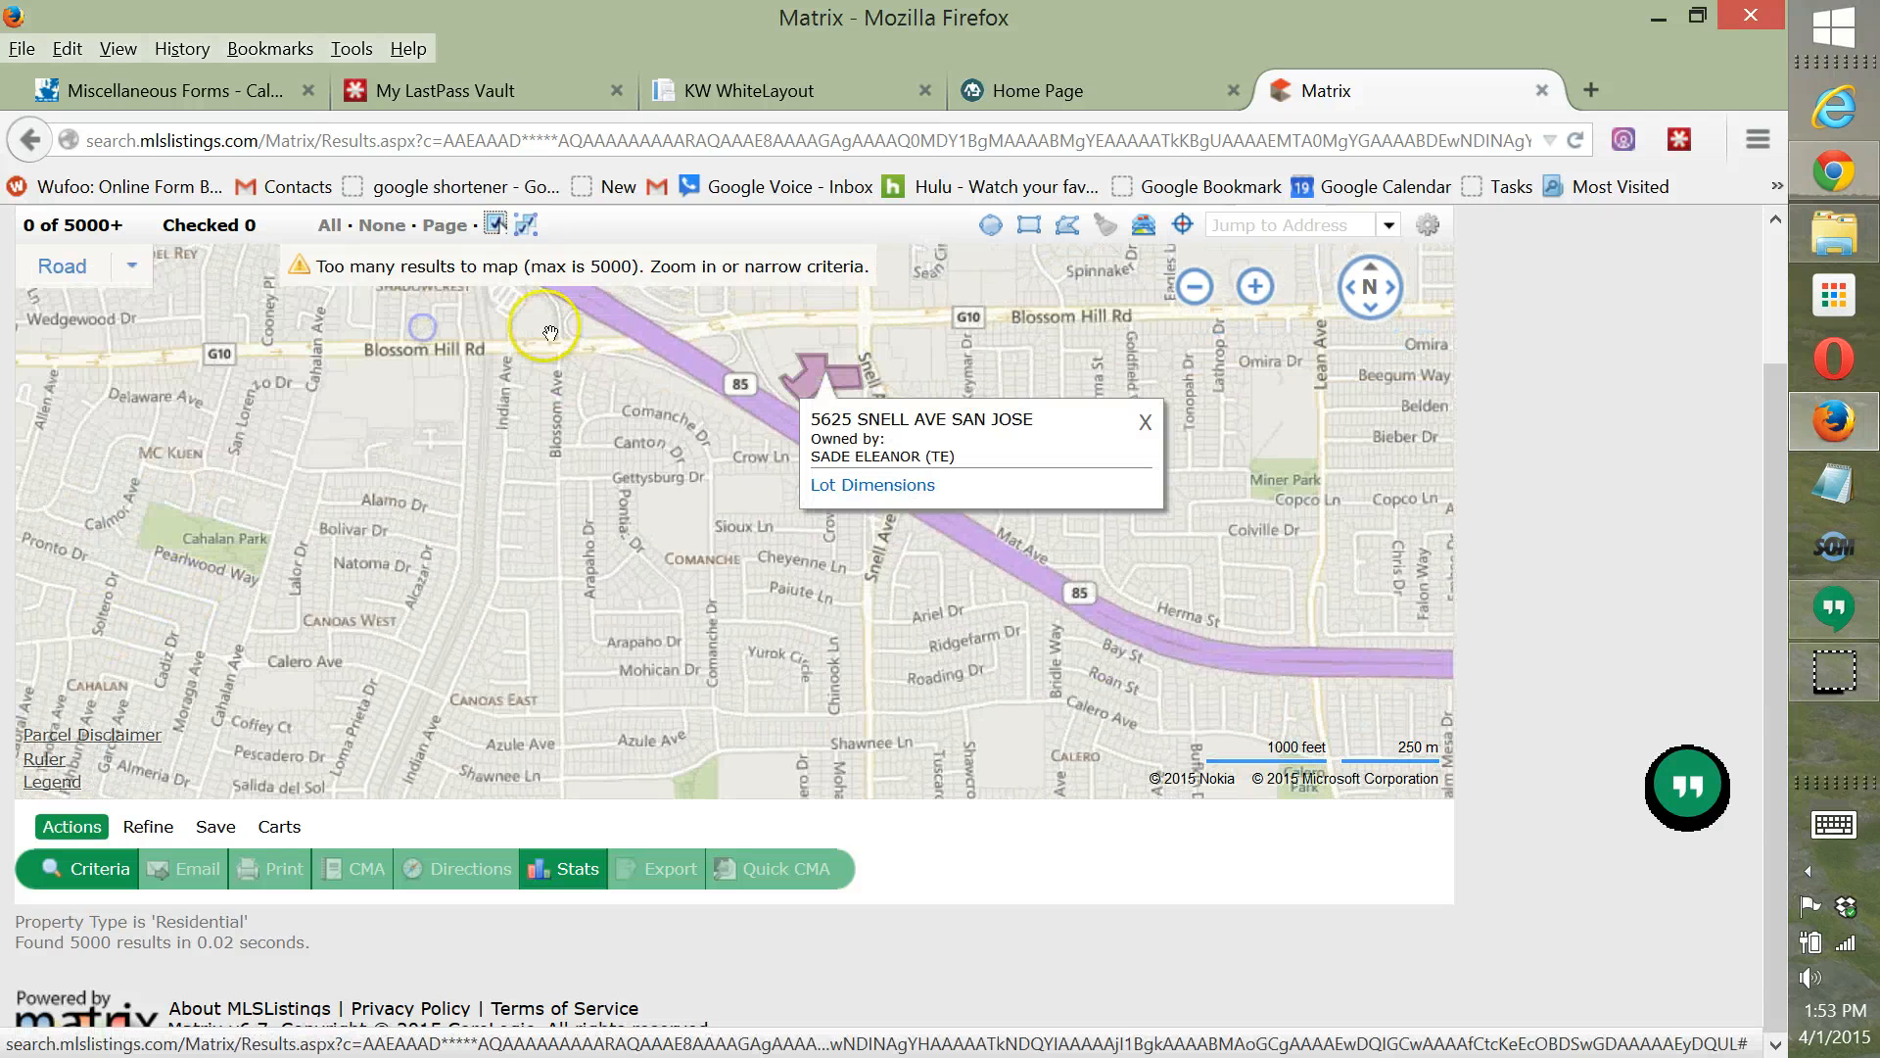
pyautogui.click(1145, 422)
pyautogui.click(915, 571)
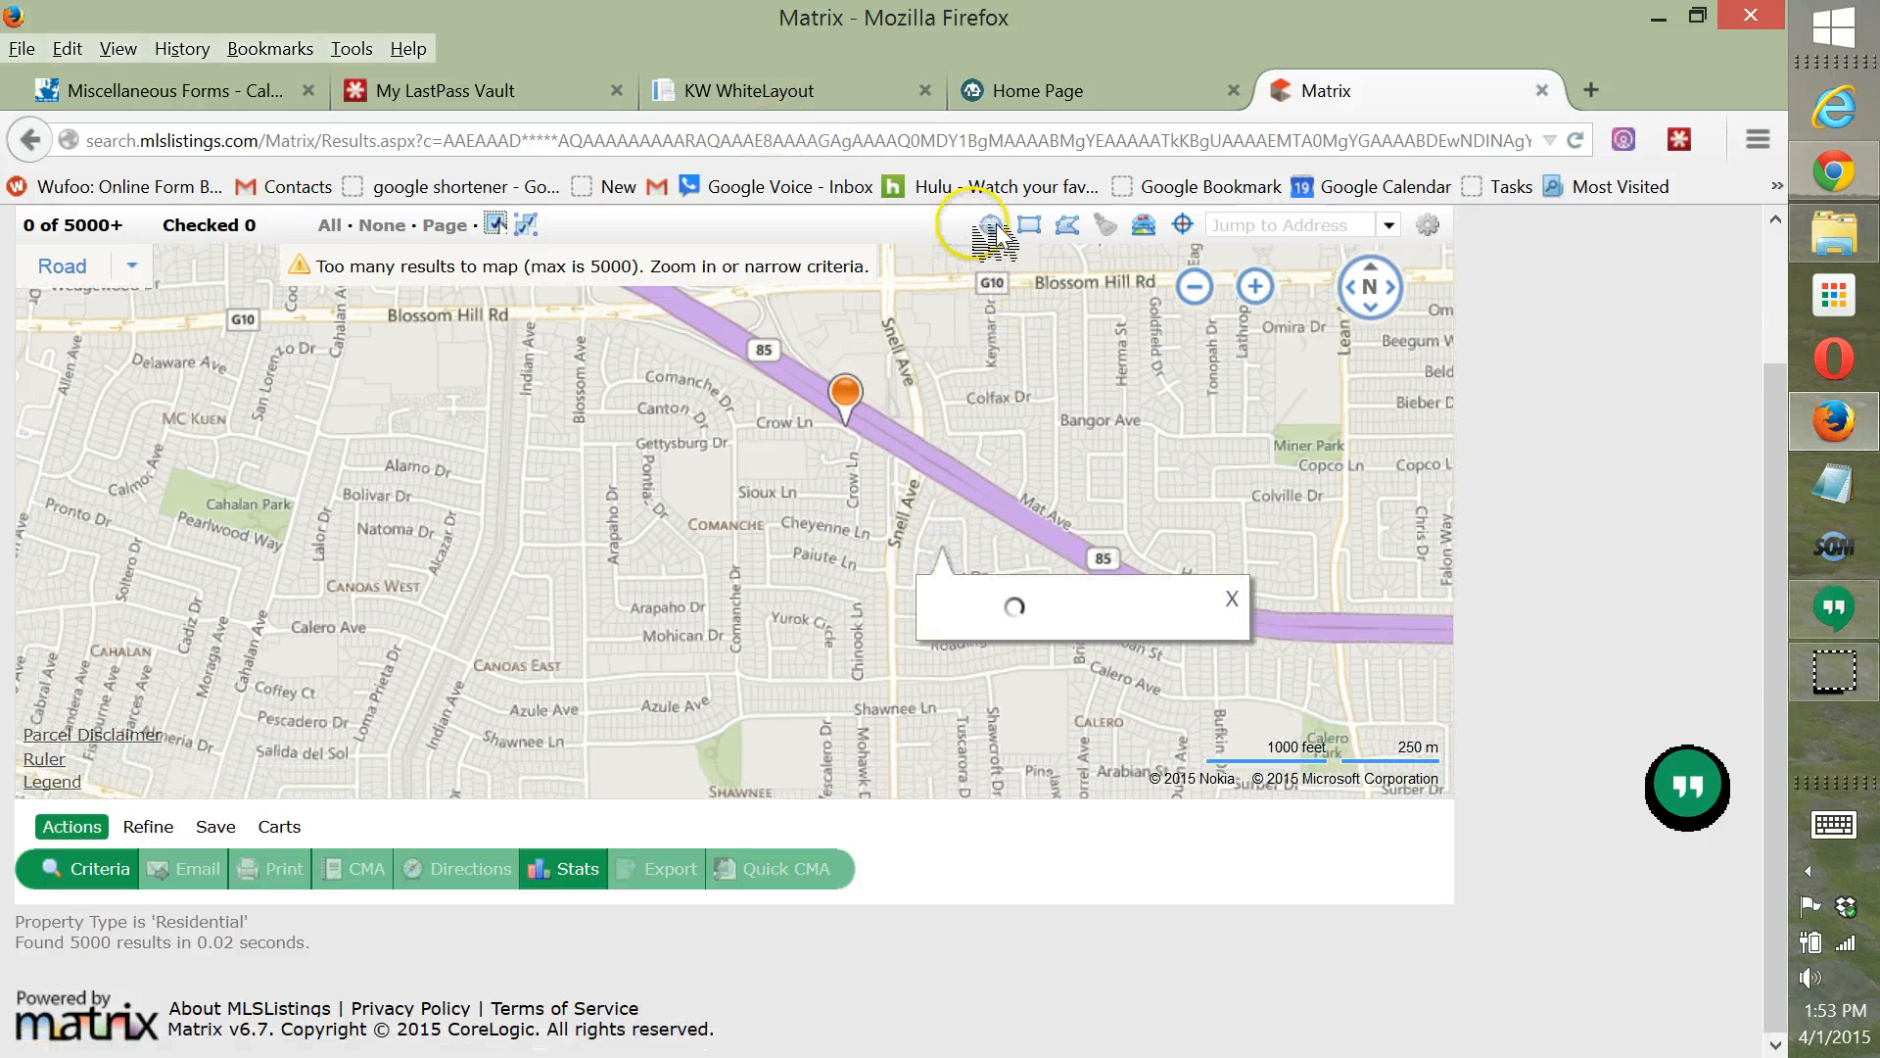
# Draw a closed polygon search area around the Crow Ln neighborhood, bounded by Blossom Ave, Highway 85 and Snell Ave, down to just above Shawnee Ln.
pyautogui.click(1090, 229)
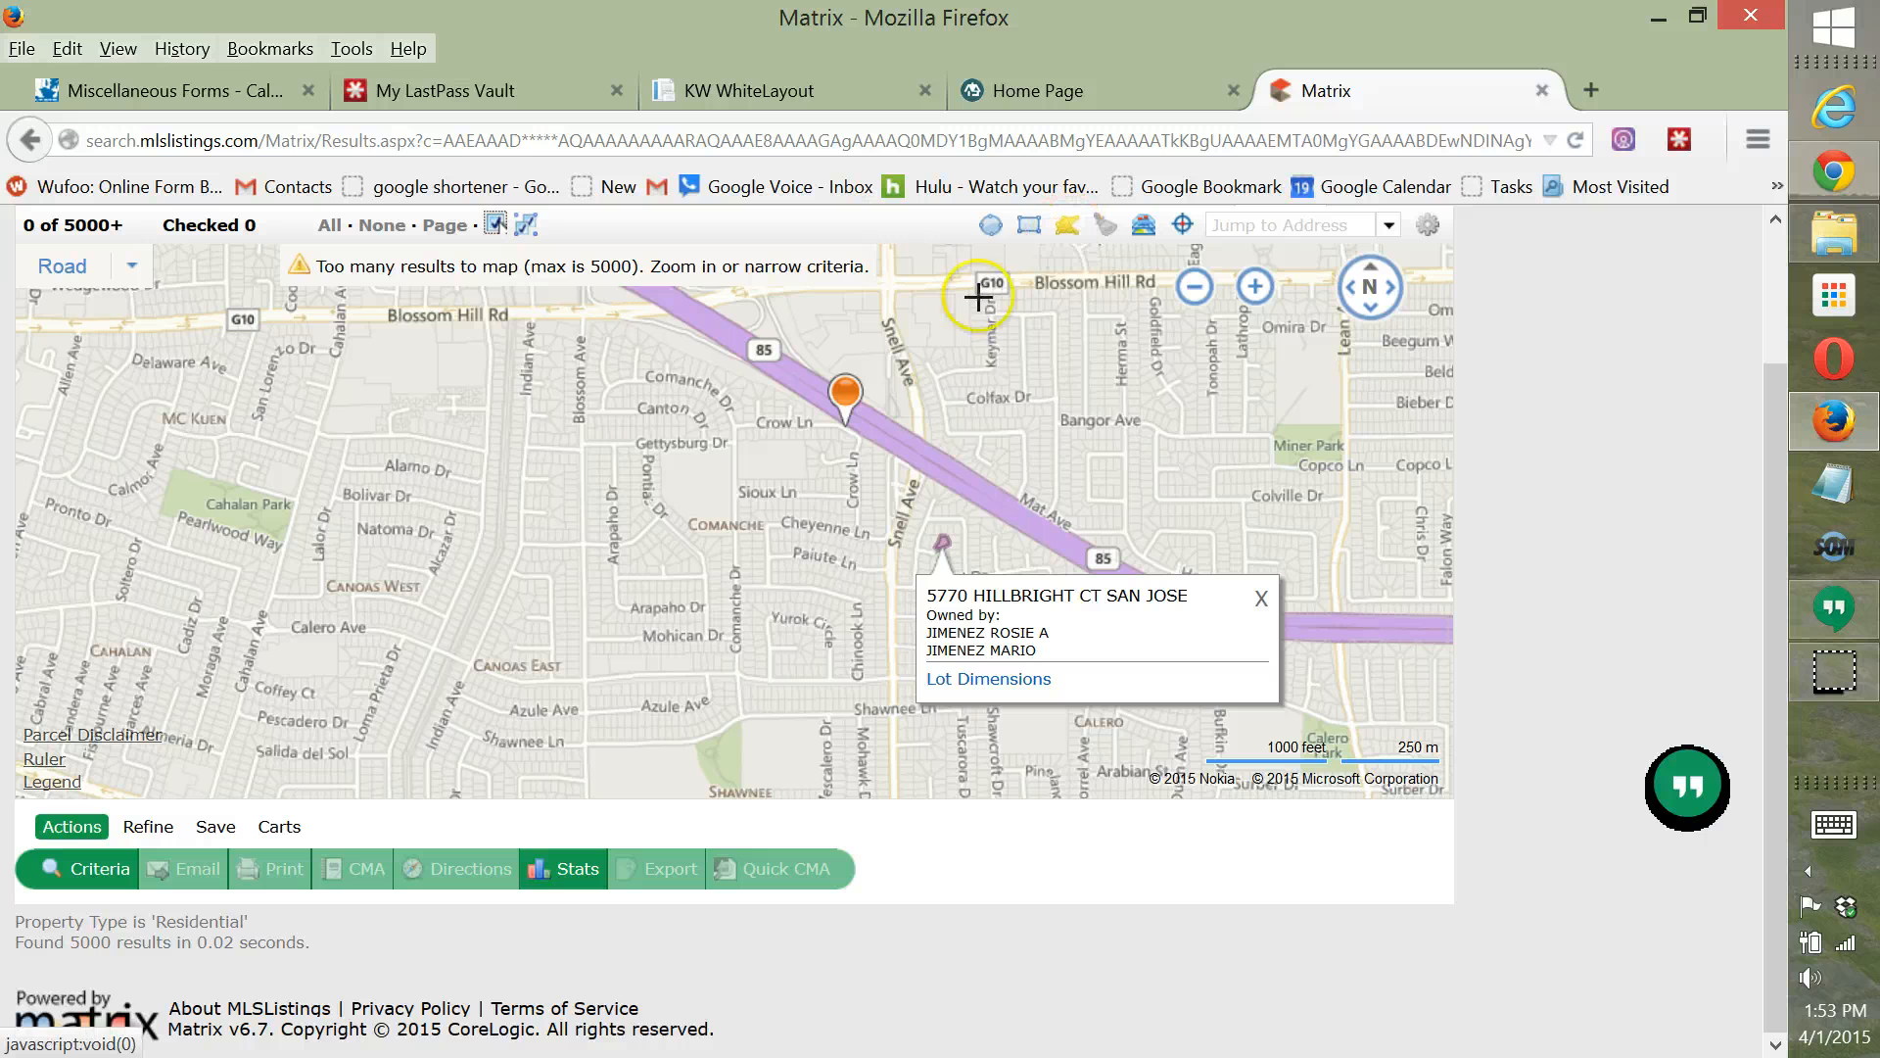
pyautogui.click(581, 313)
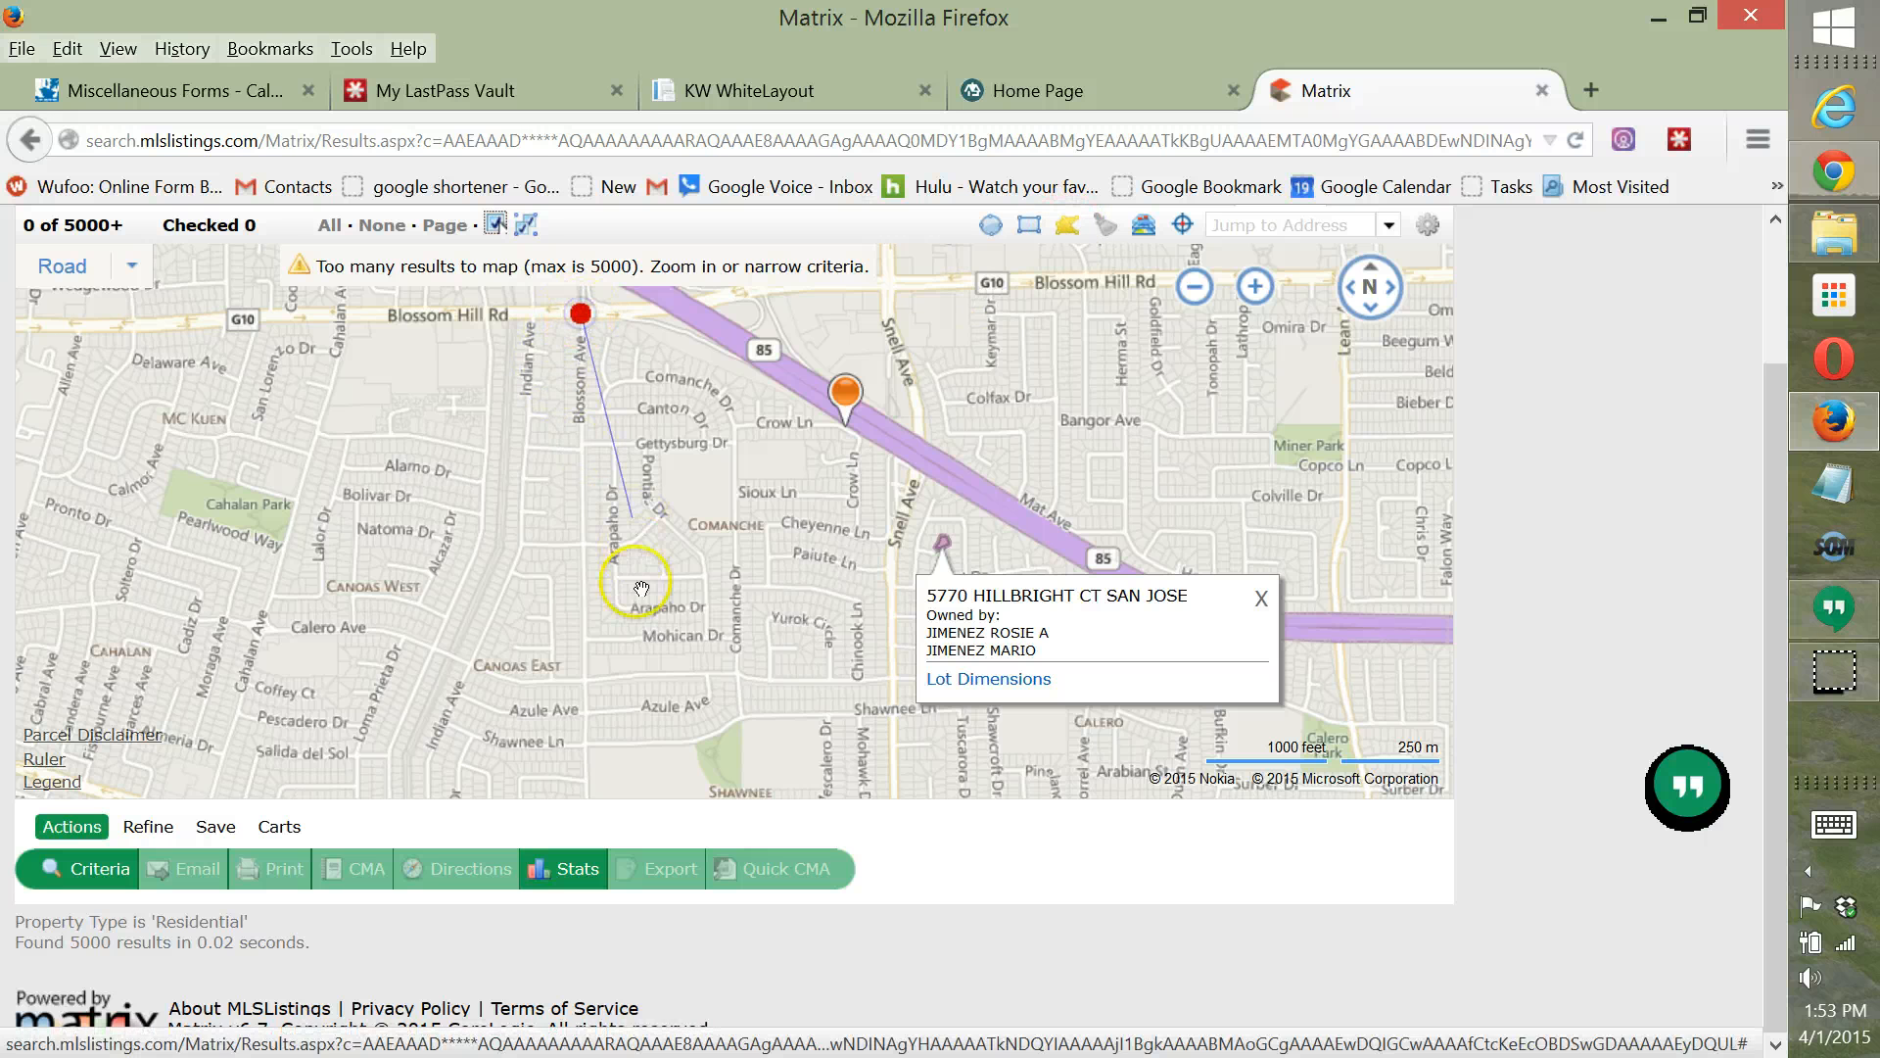
pyautogui.click(584, 679)
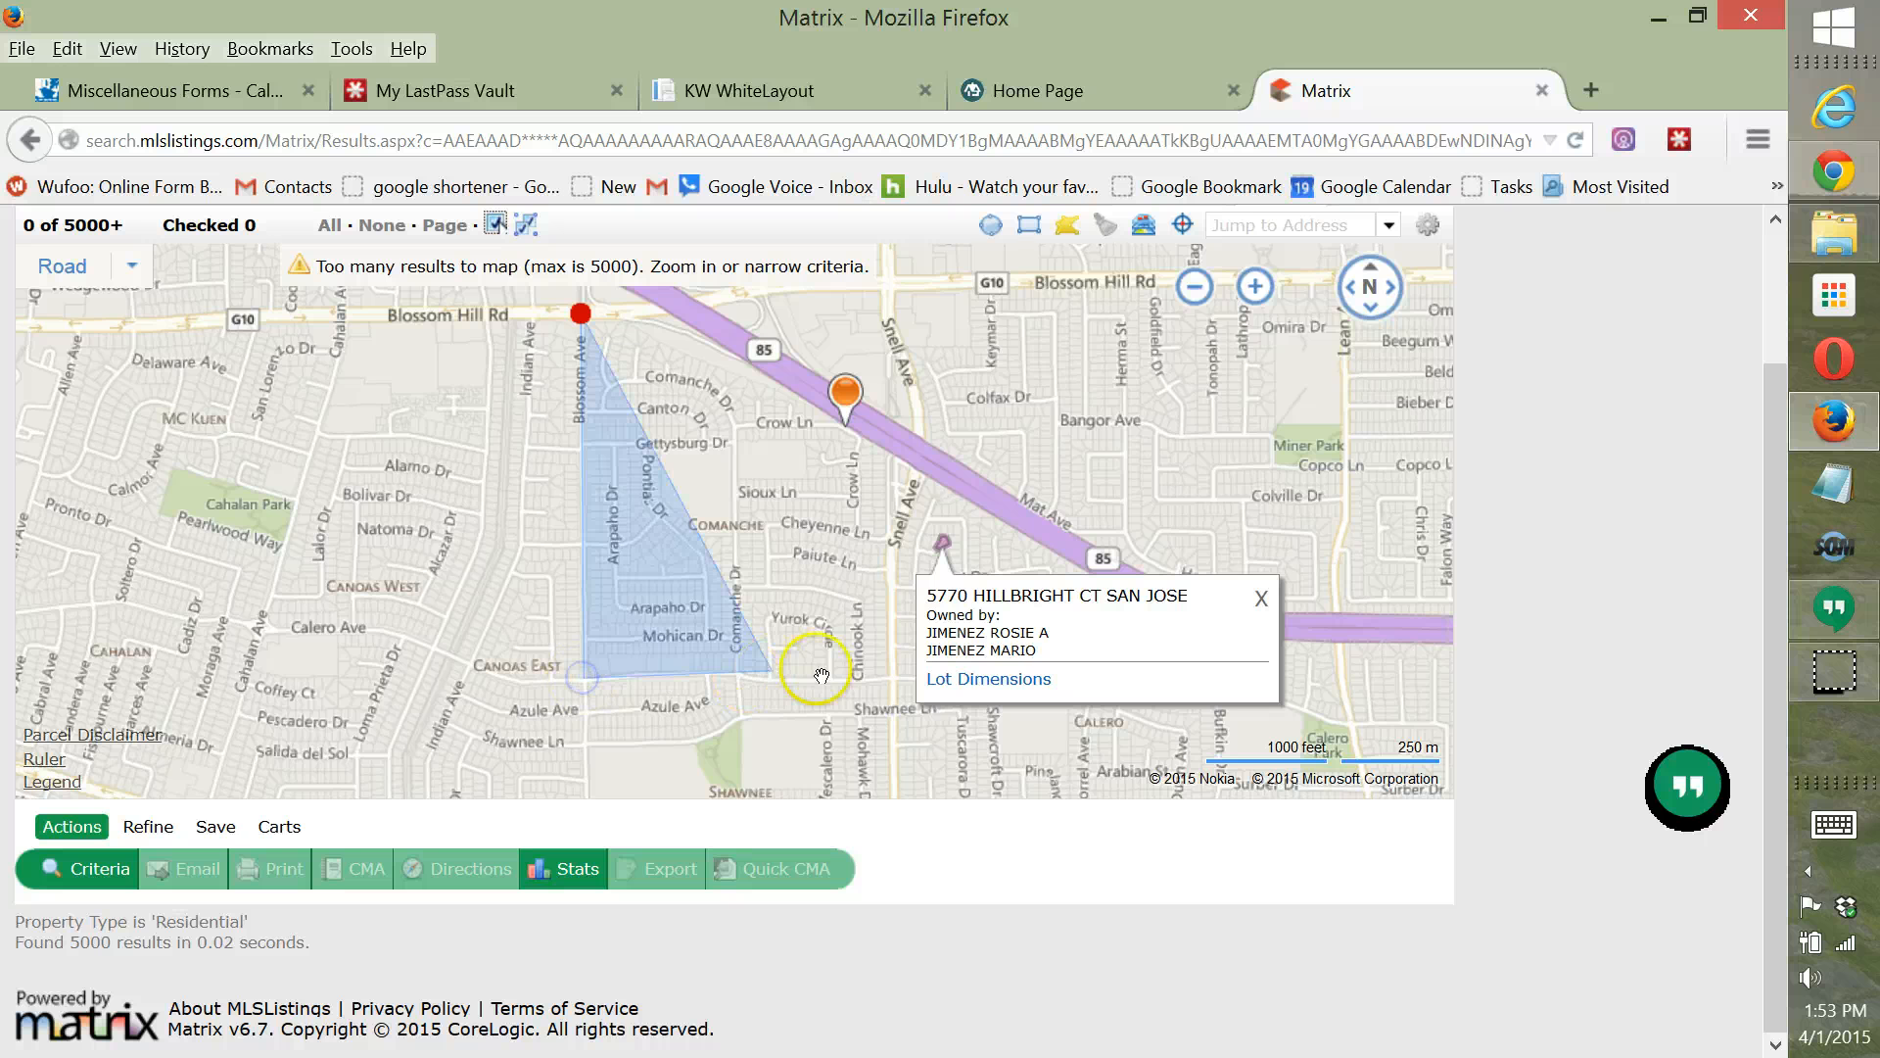
pyautogui.click(891, 676)
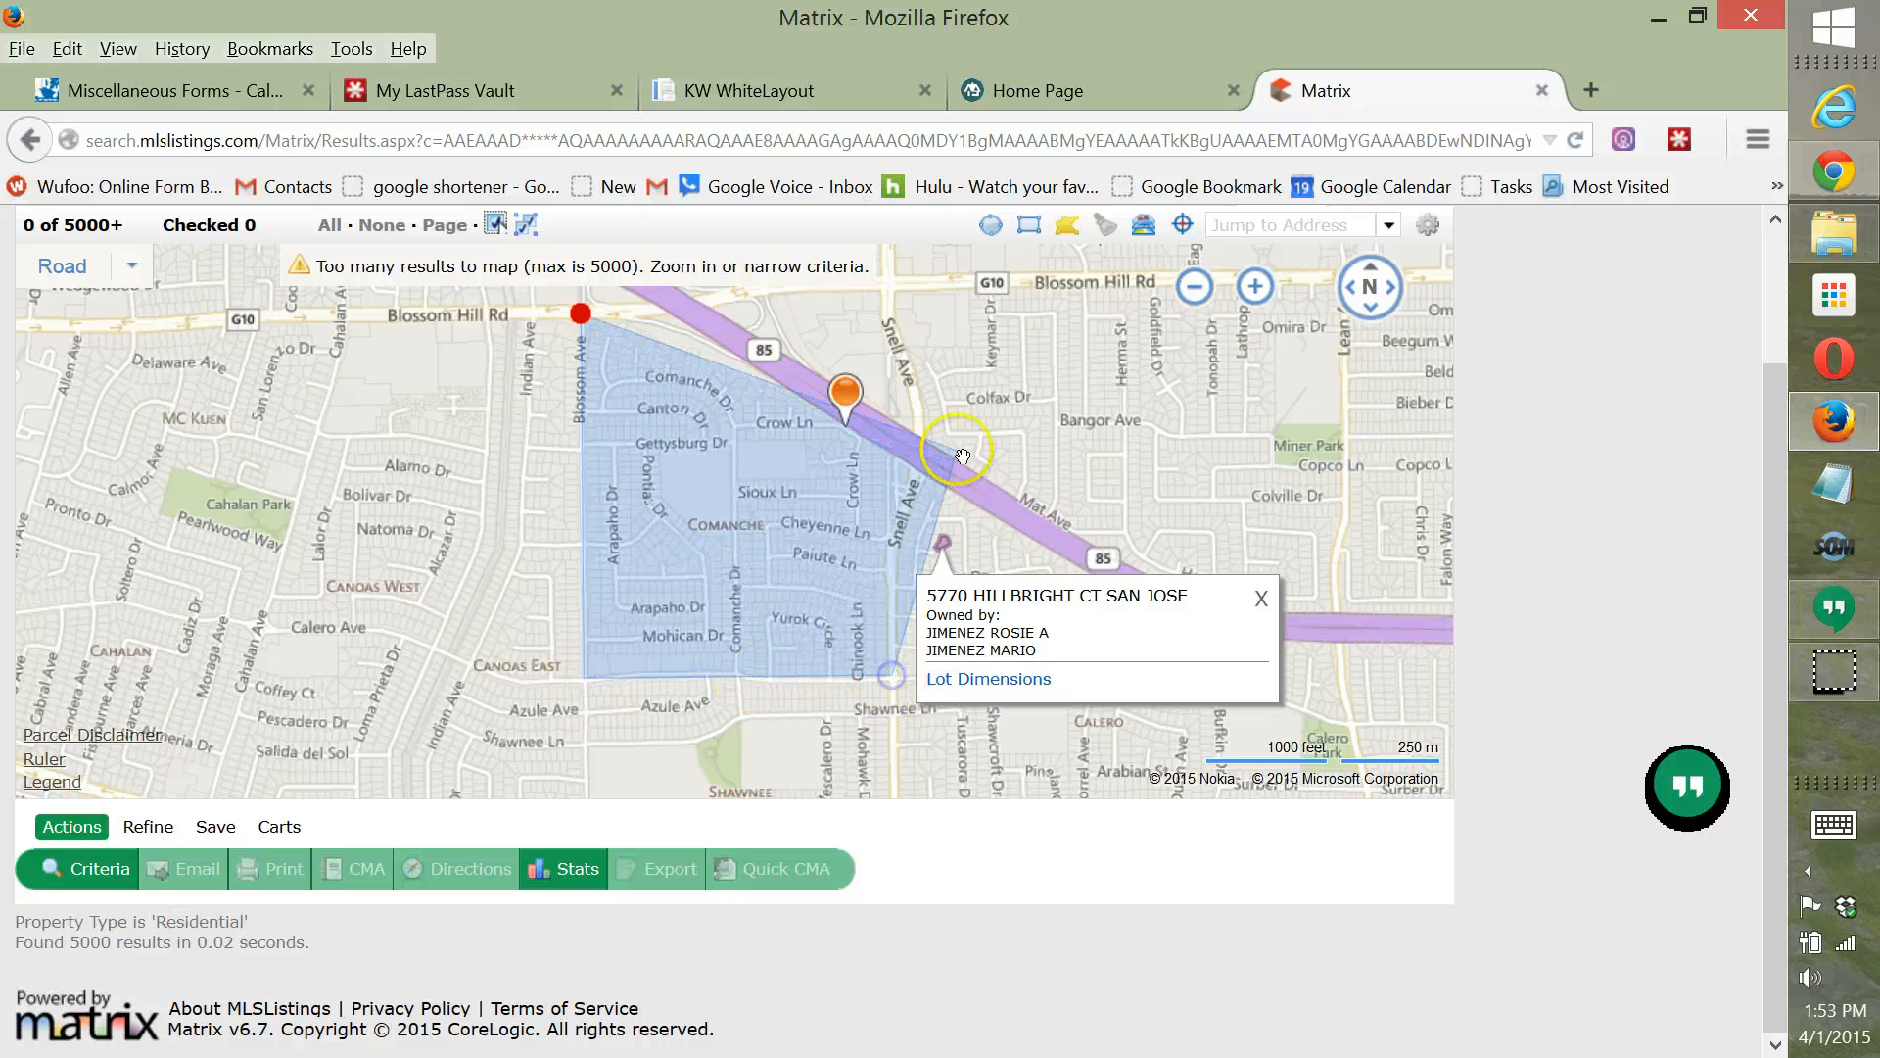
pyautogui.click(914, 465)
pyautogui.click(747, 404)
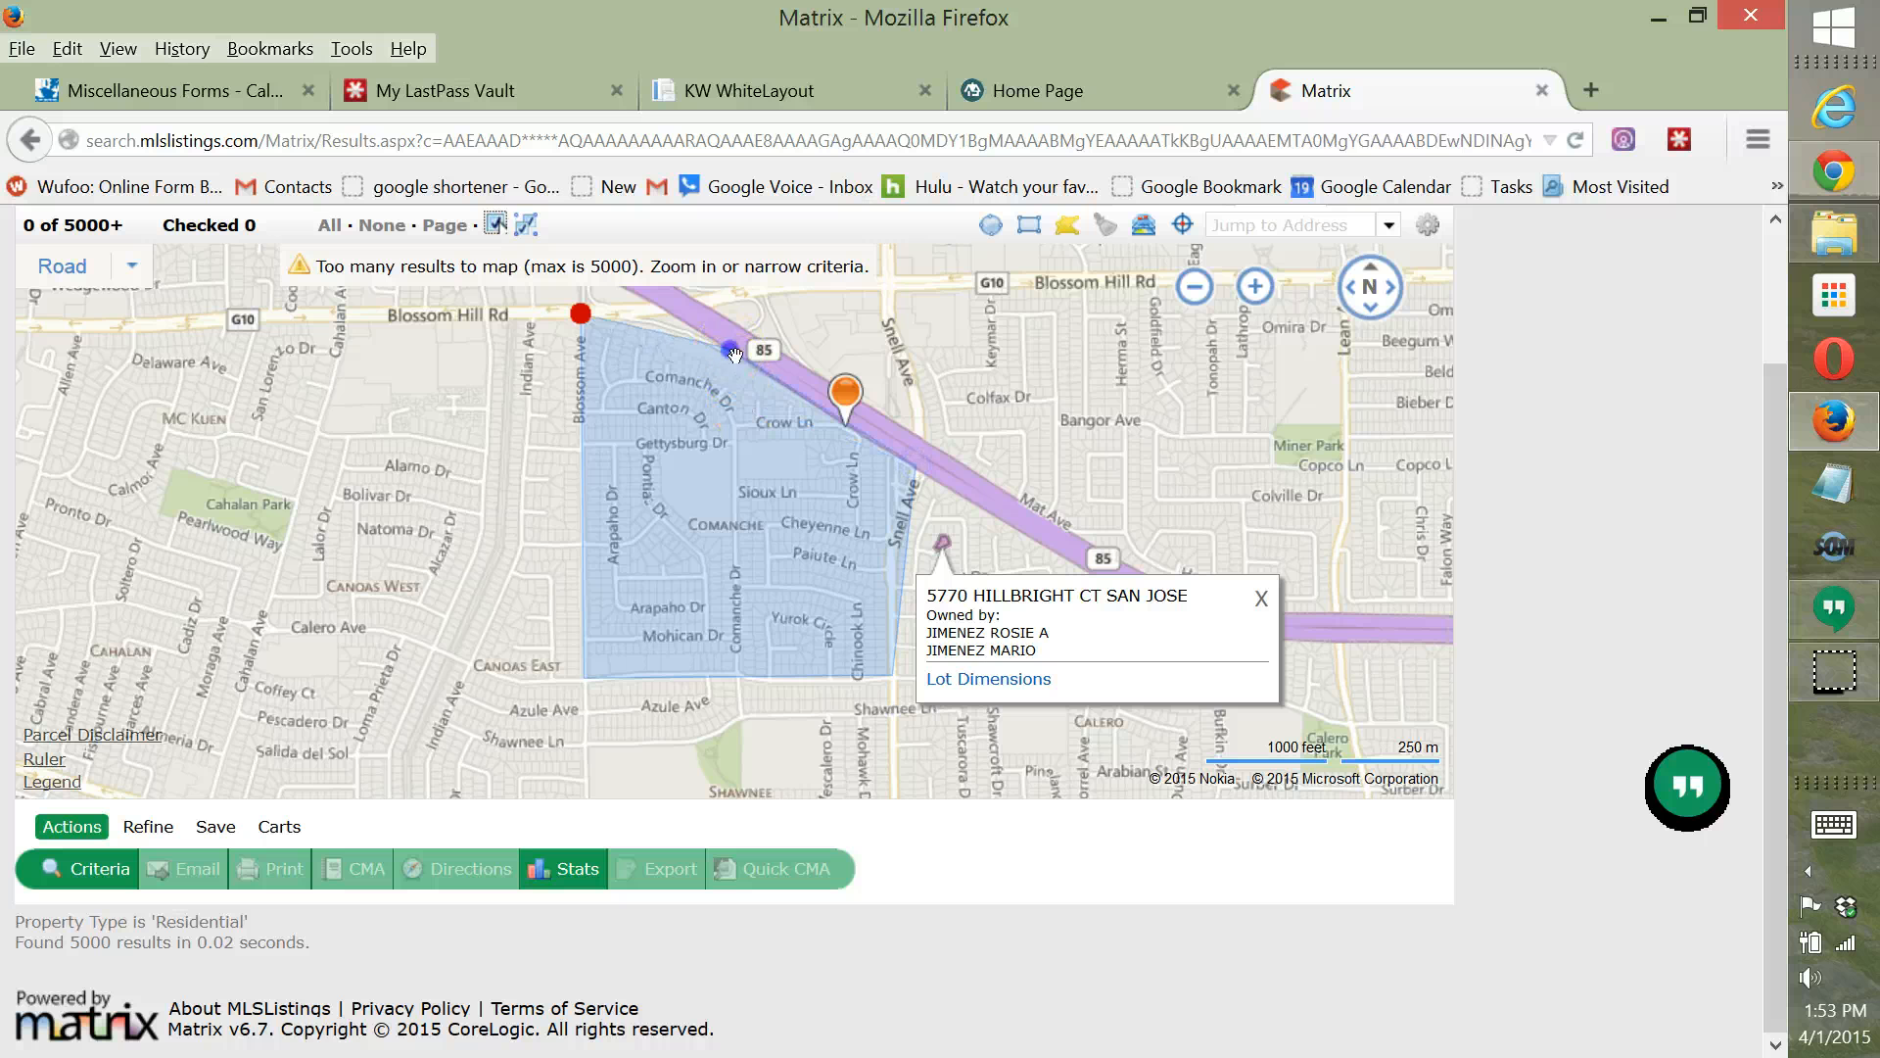
pyautogui.click(580, 313)
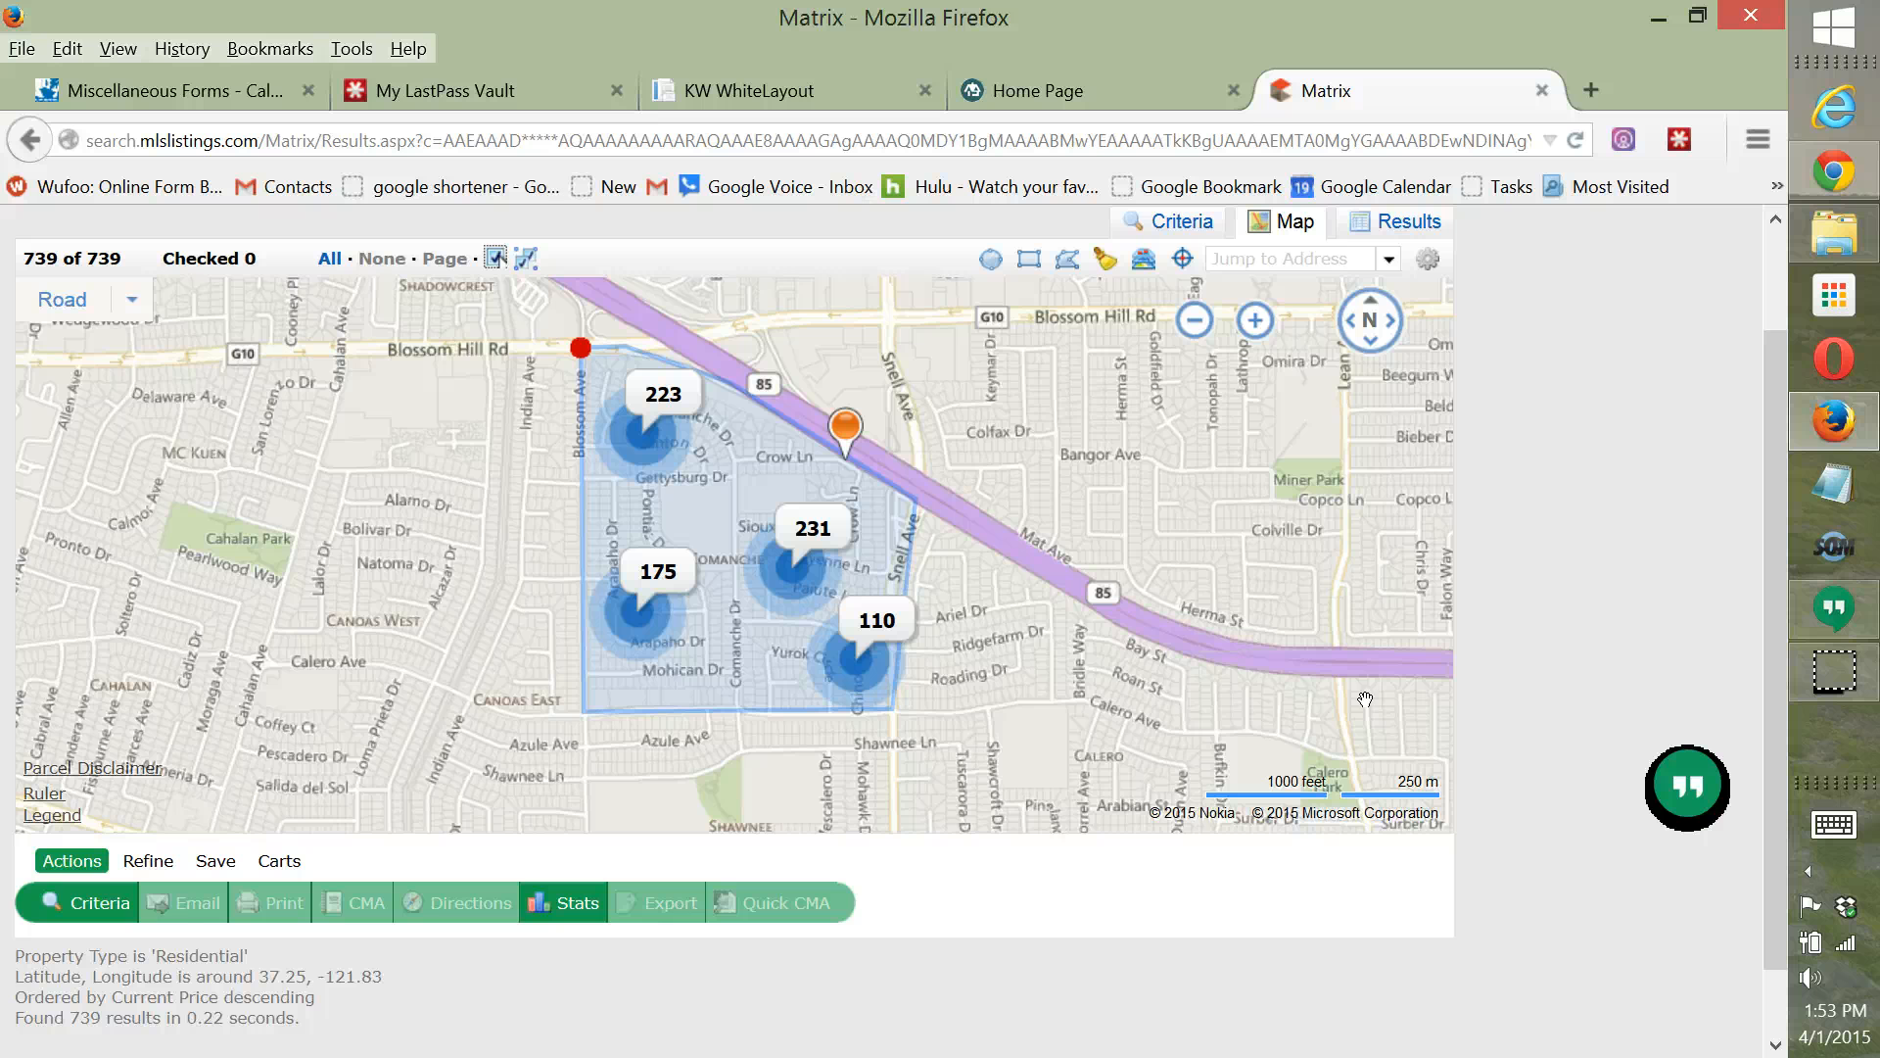
# Return to the search criteria and select the Active, Contingent, Pending and Sold statuses with the Single Family property type.
pyautogui.click(110, 911)
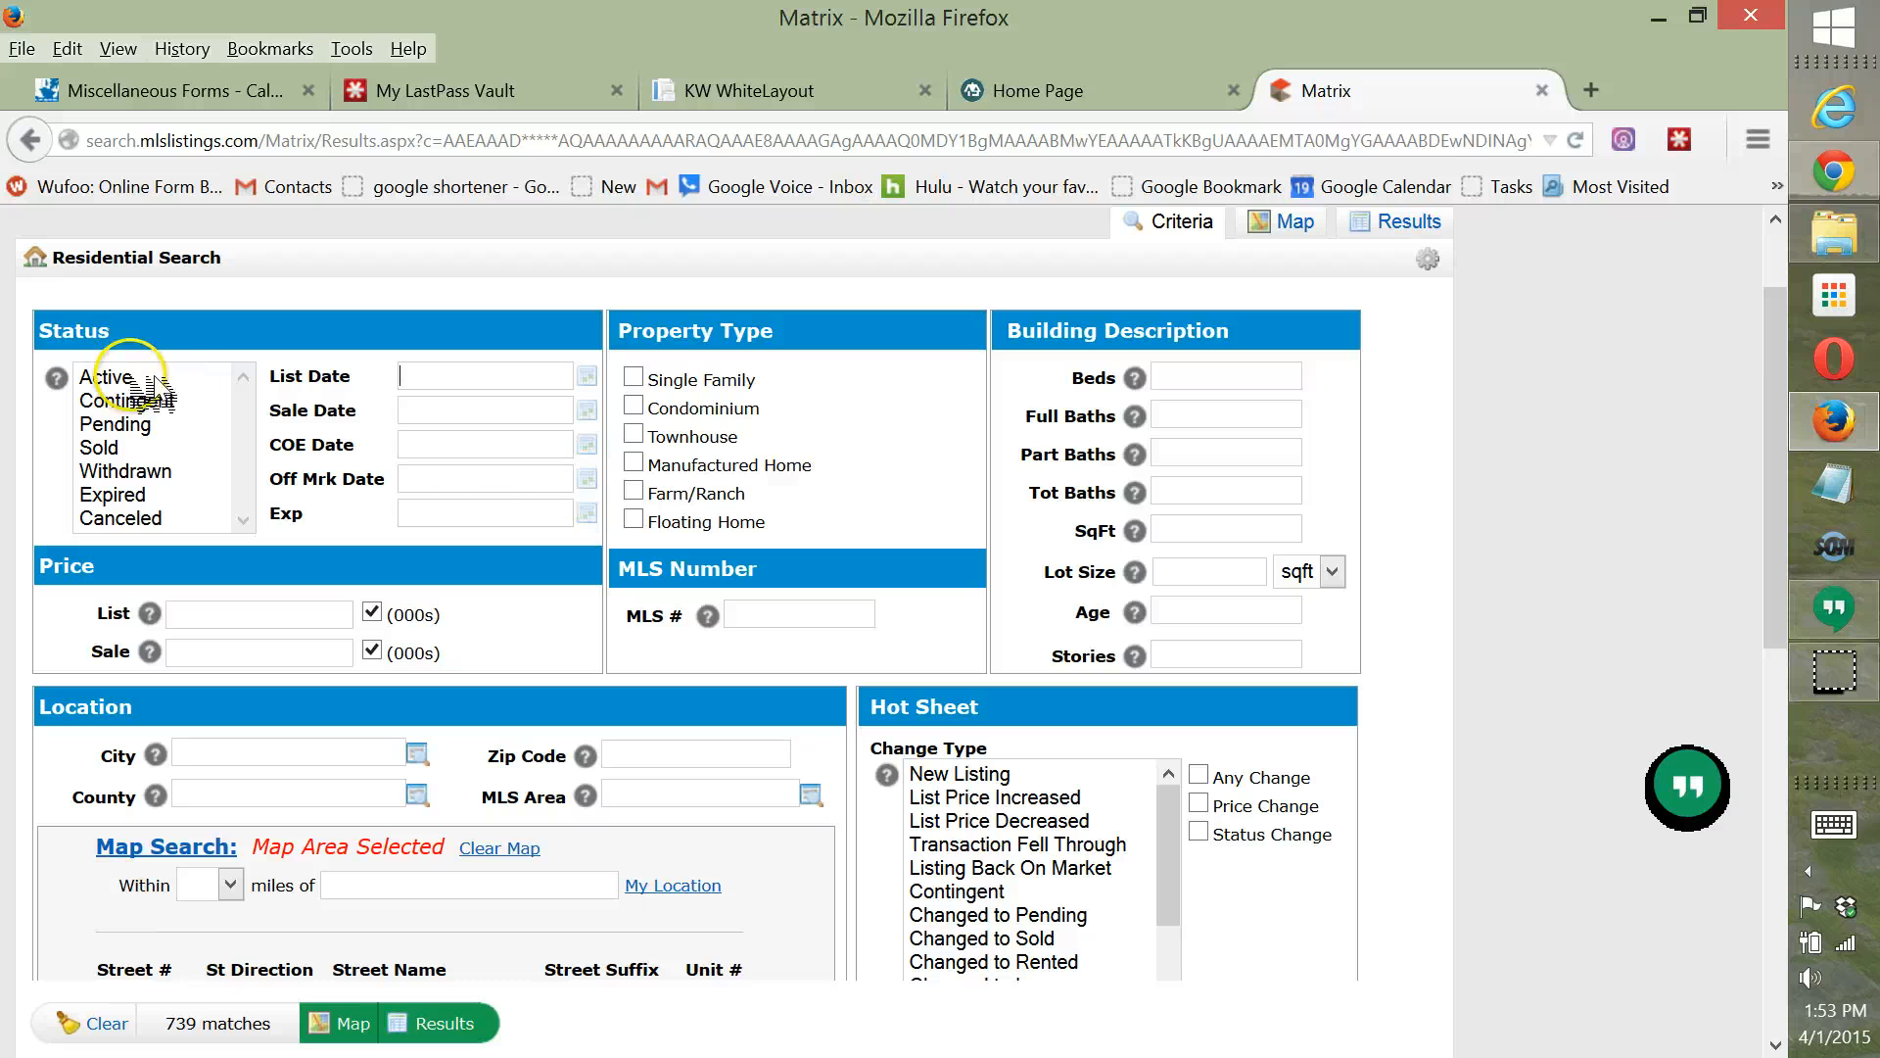
pyautogui.moveTo(98, 377); pyautogui.dragTo(152, 452)
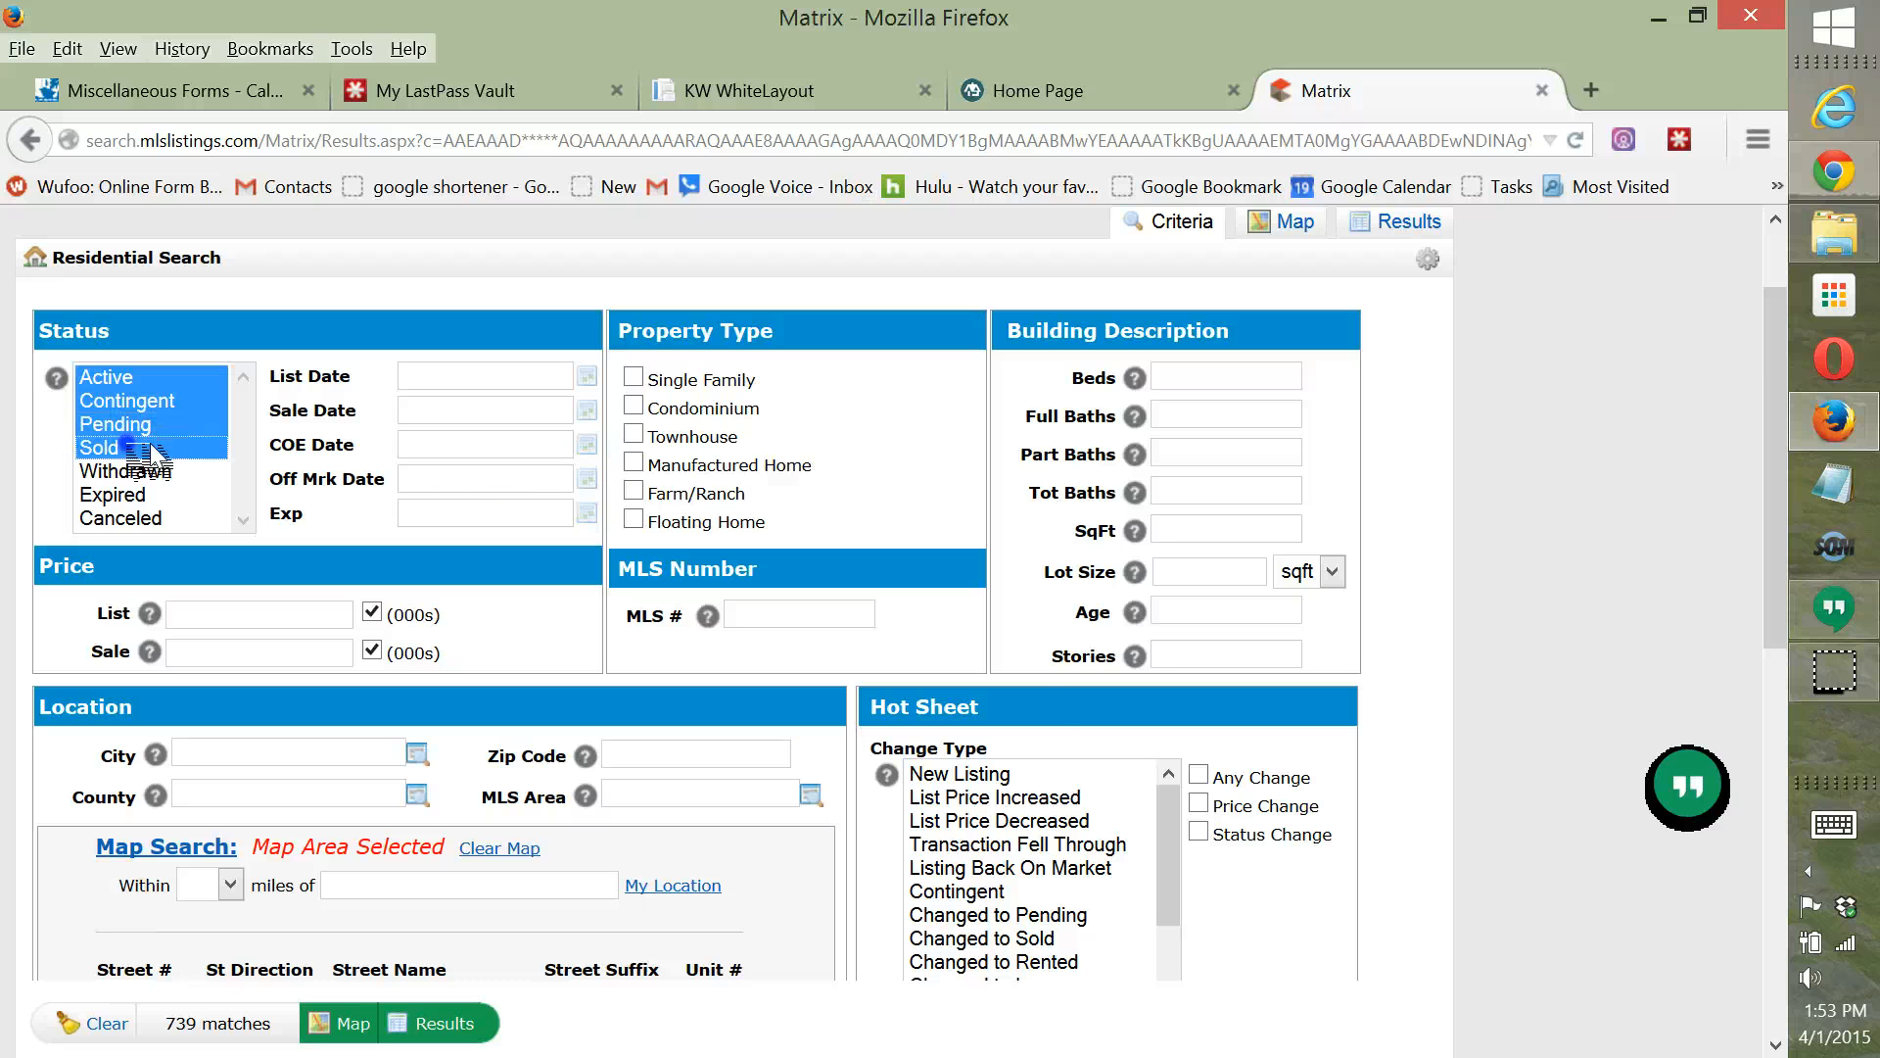
pyautogui.click(635, 379)
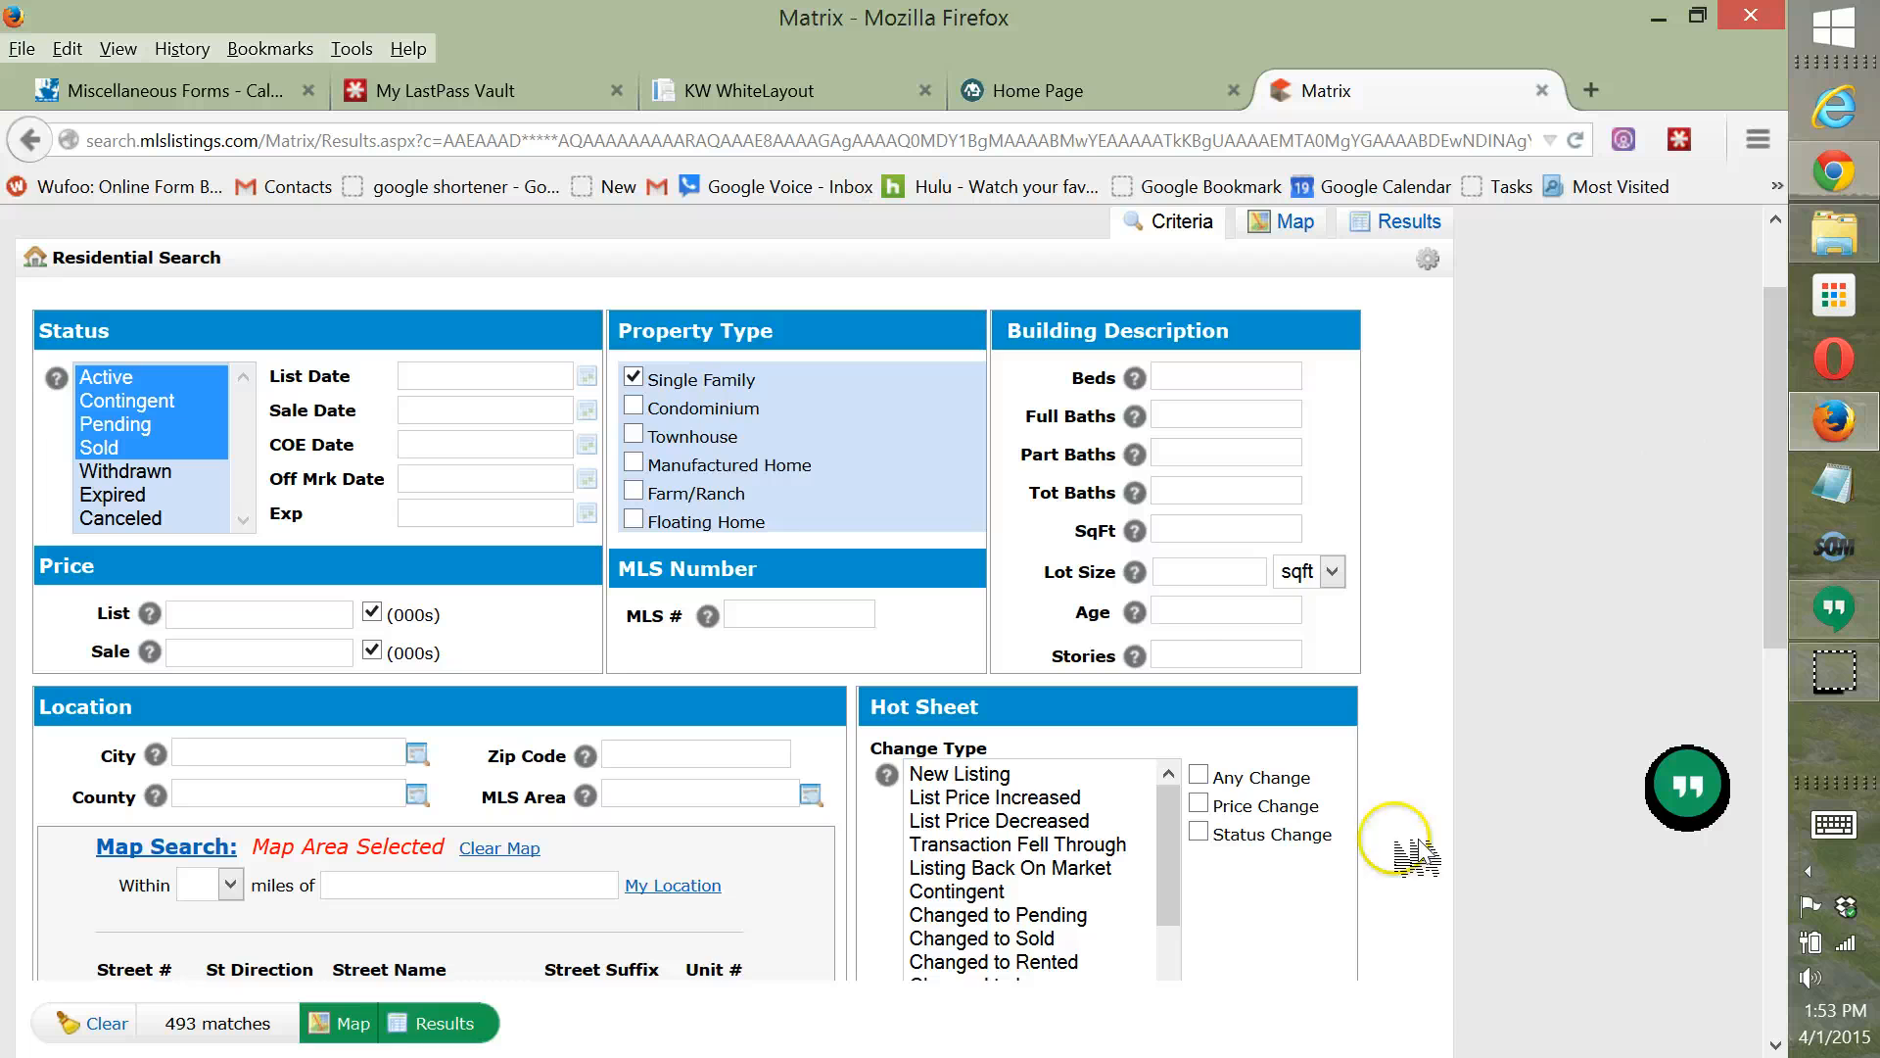
# Set the Hot Sheet change date range to 0-30.
pyautogui.scroll(-3, 1411, 862)
pyautogui.click(932, 875)
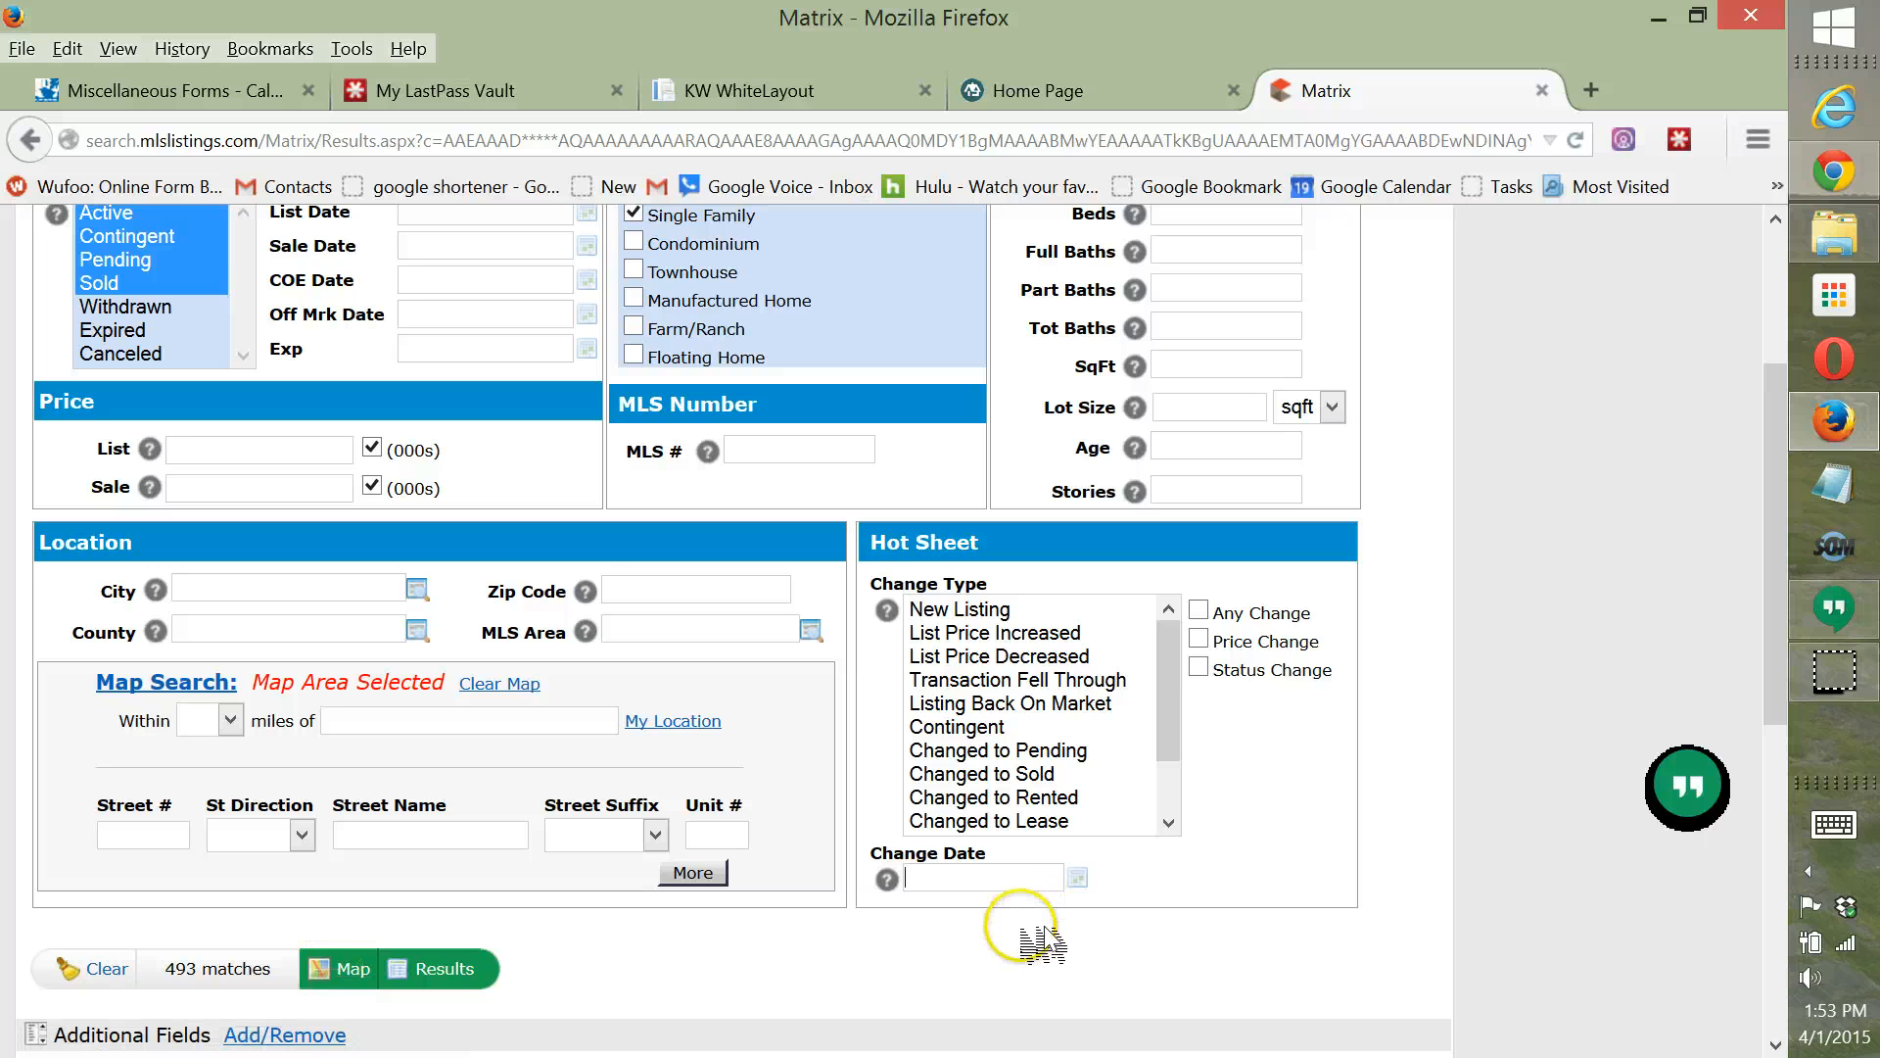
pyautogui.write('0-30')
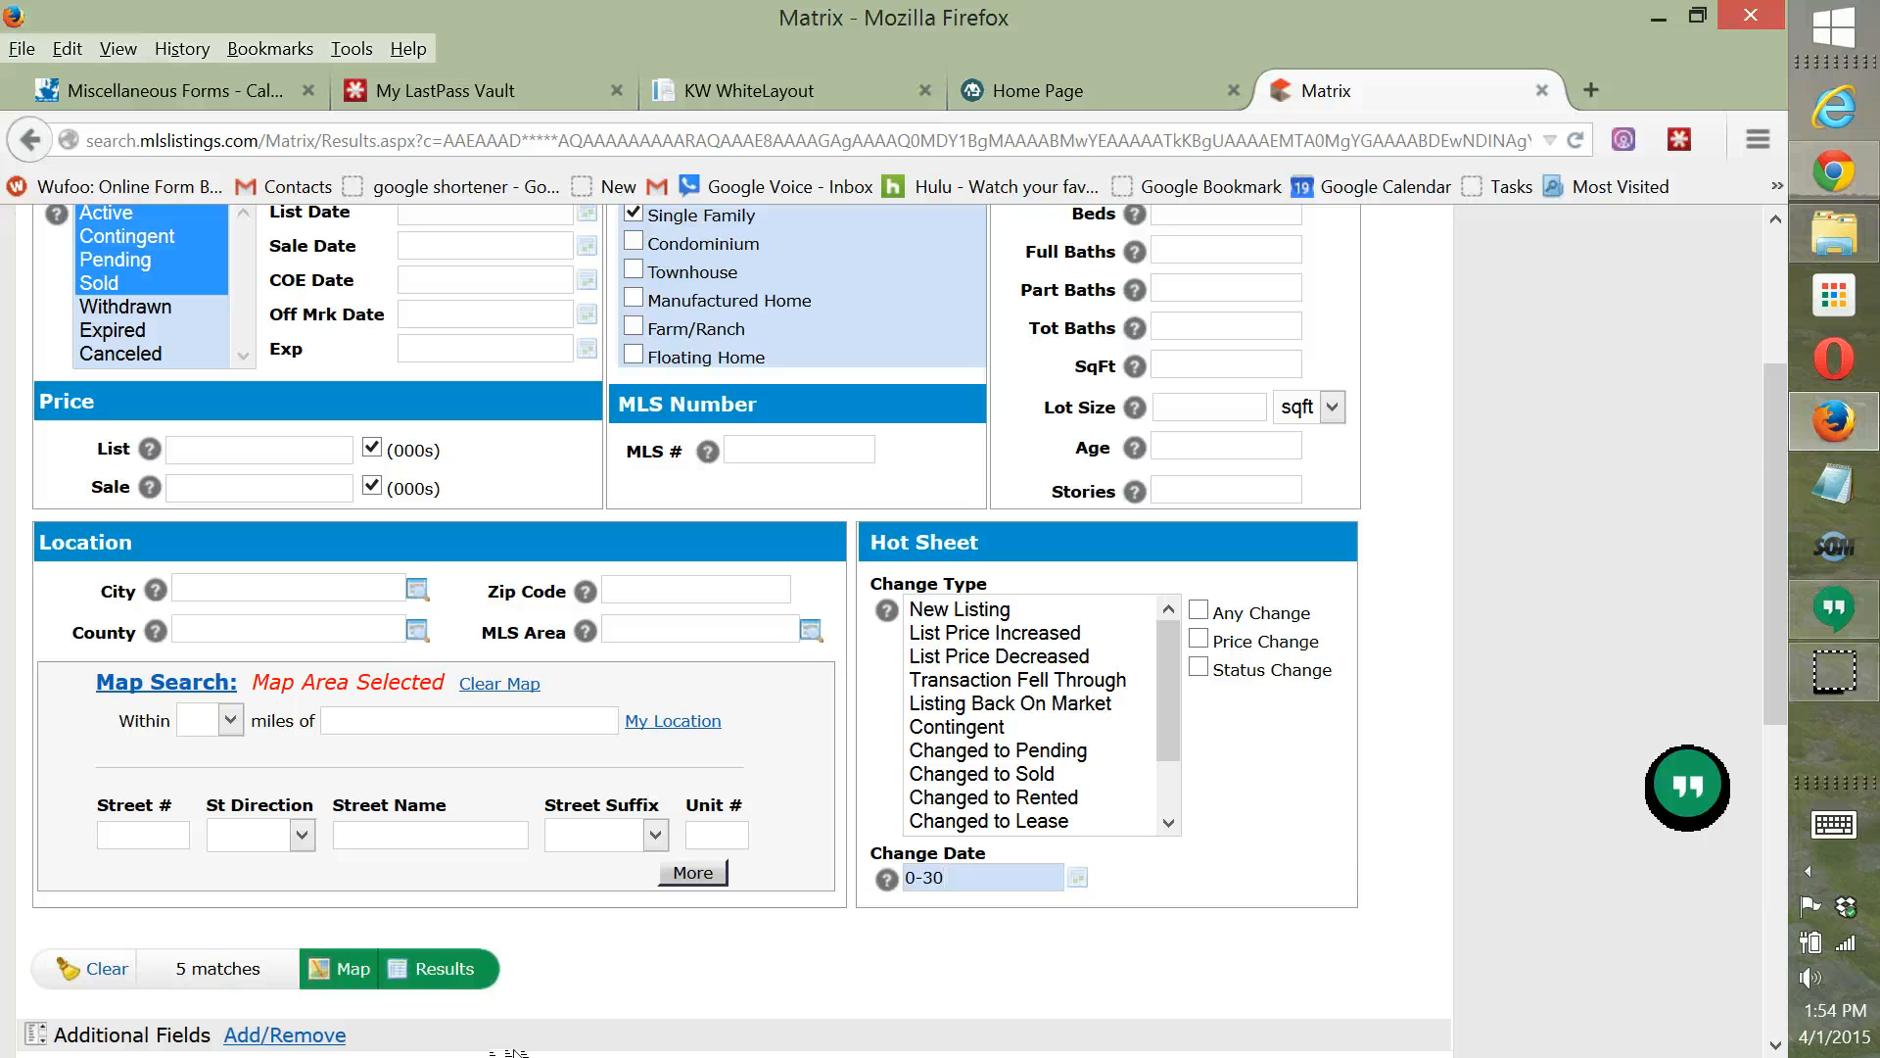
# Widen the Hot Sheet change date range to 0-60 and finally to 0-90.
pyautogui.press('BackSpace')
pyautogui.press('BackSpace')
pyautogui.write('60')
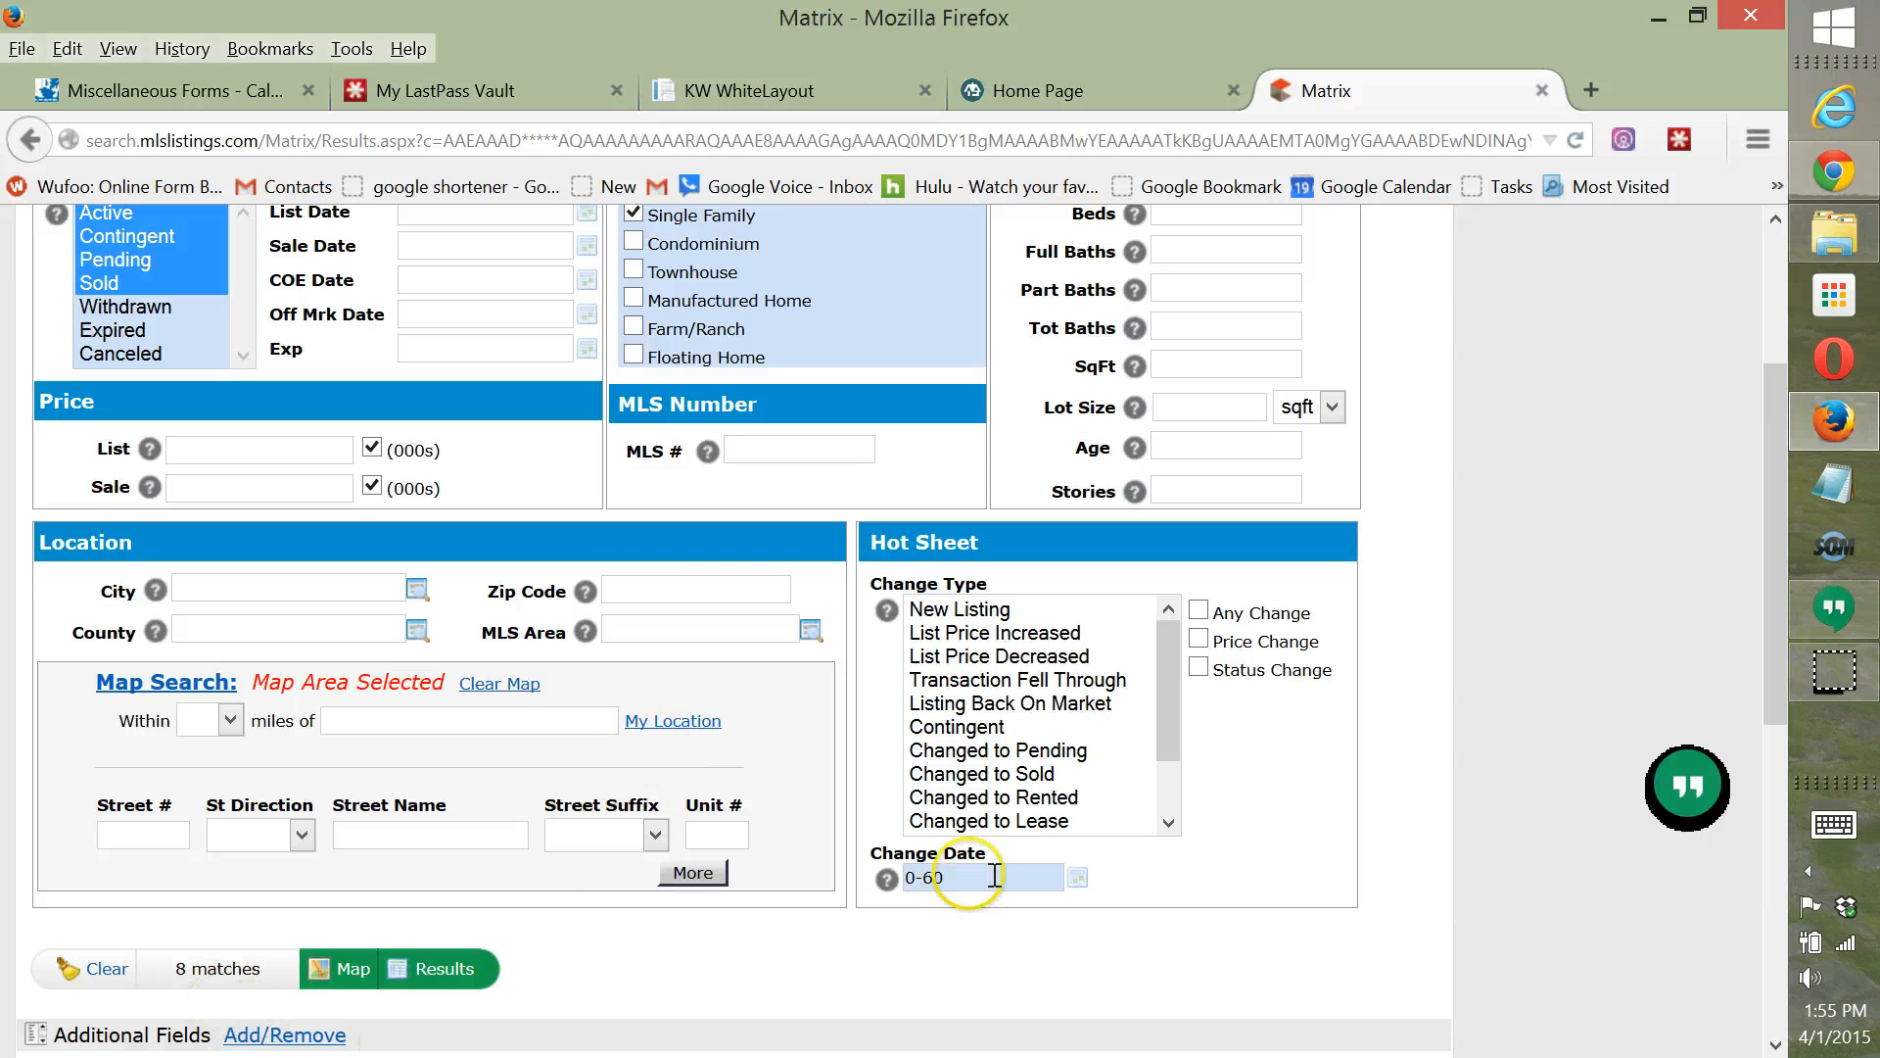
pyautogui.moveTo(932, 877); pyautogui.dragTo(947, 873)
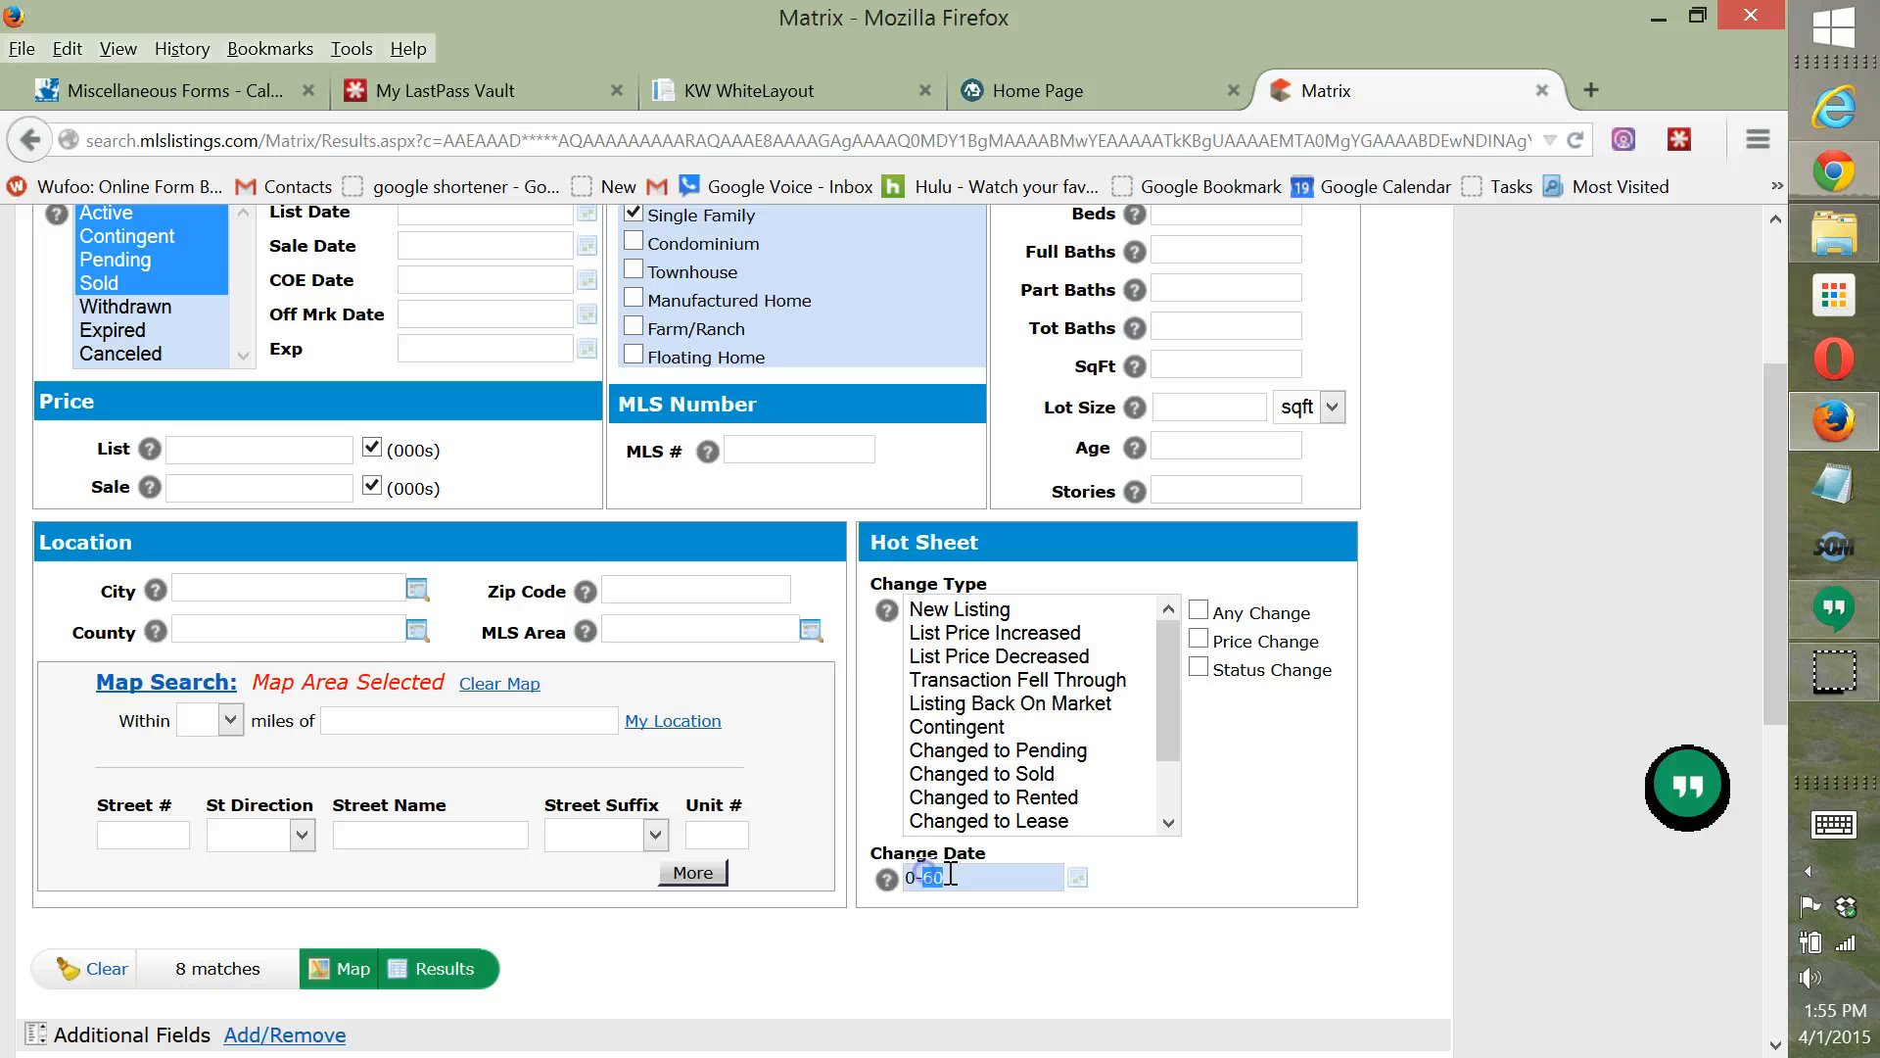
pyautogui.write('90')
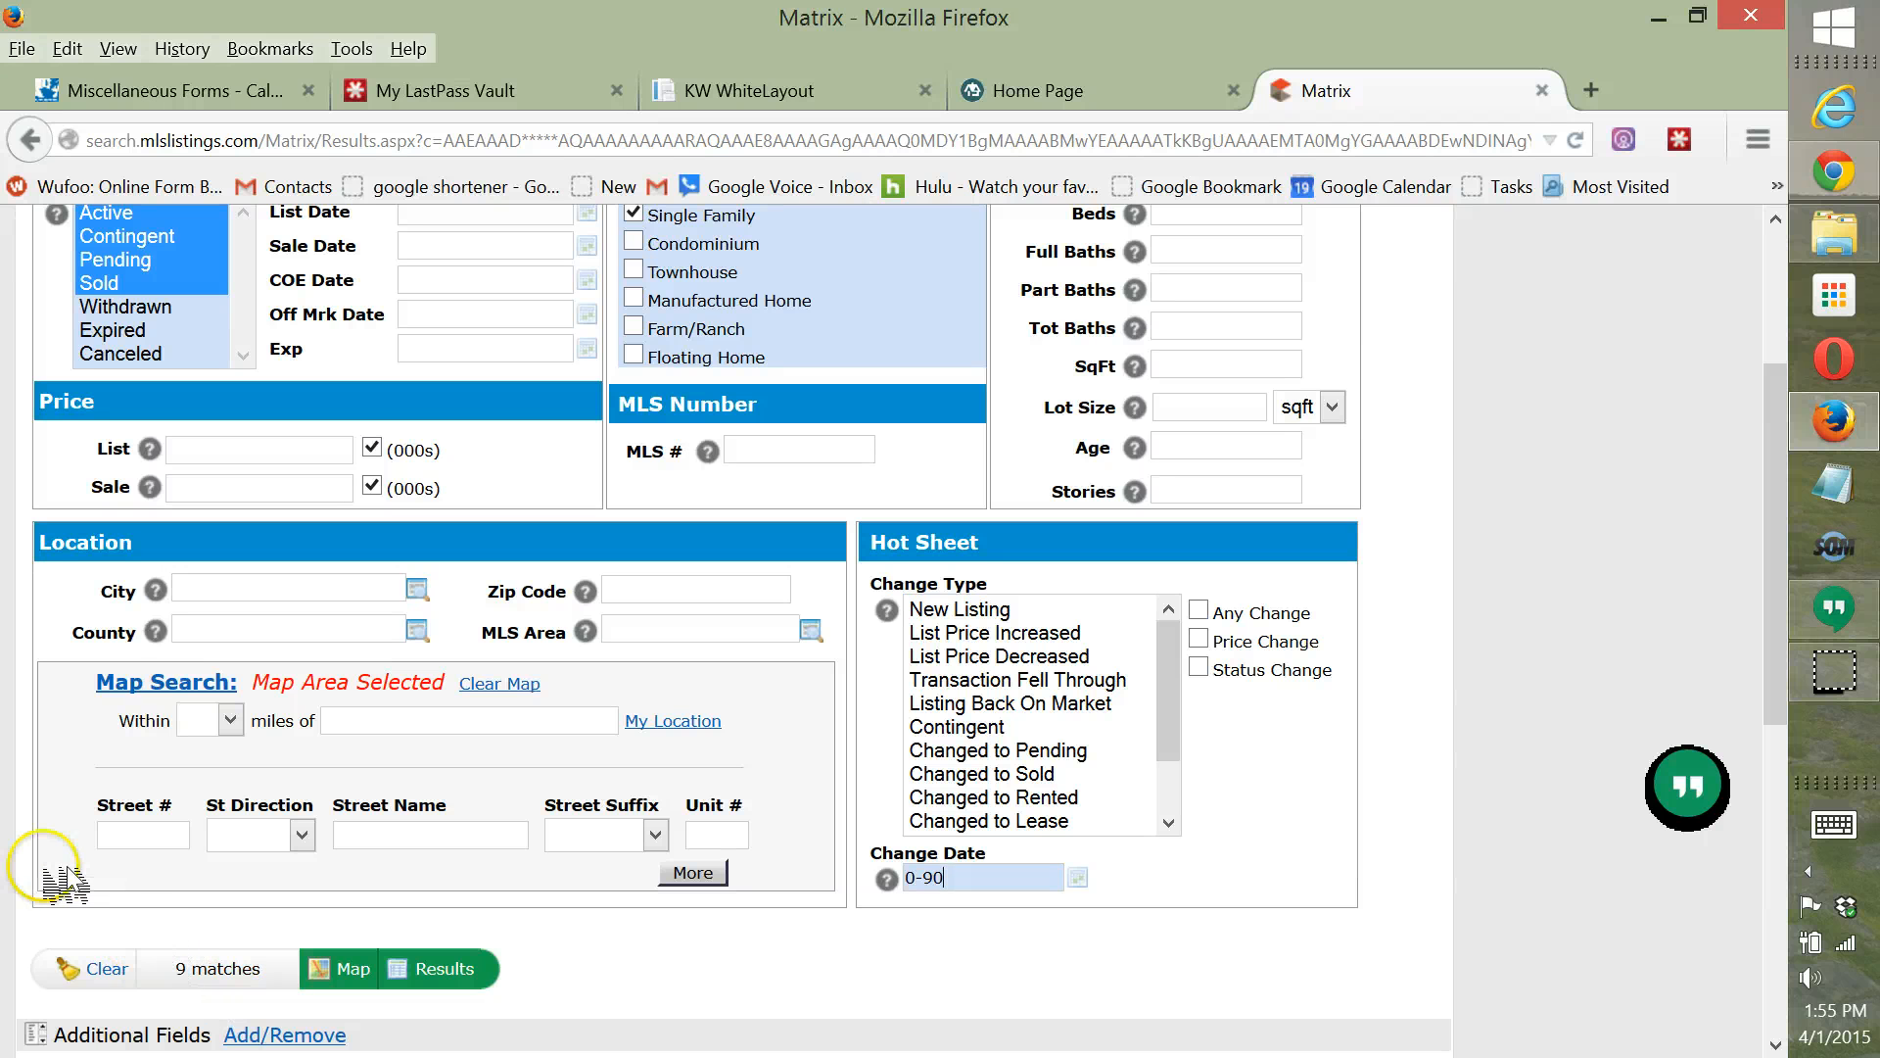
# Reopen the map search and extend the search polygon's southern boundary down to Santa Teresa Blvd.
pyautogui.moveTo(2, 1056)
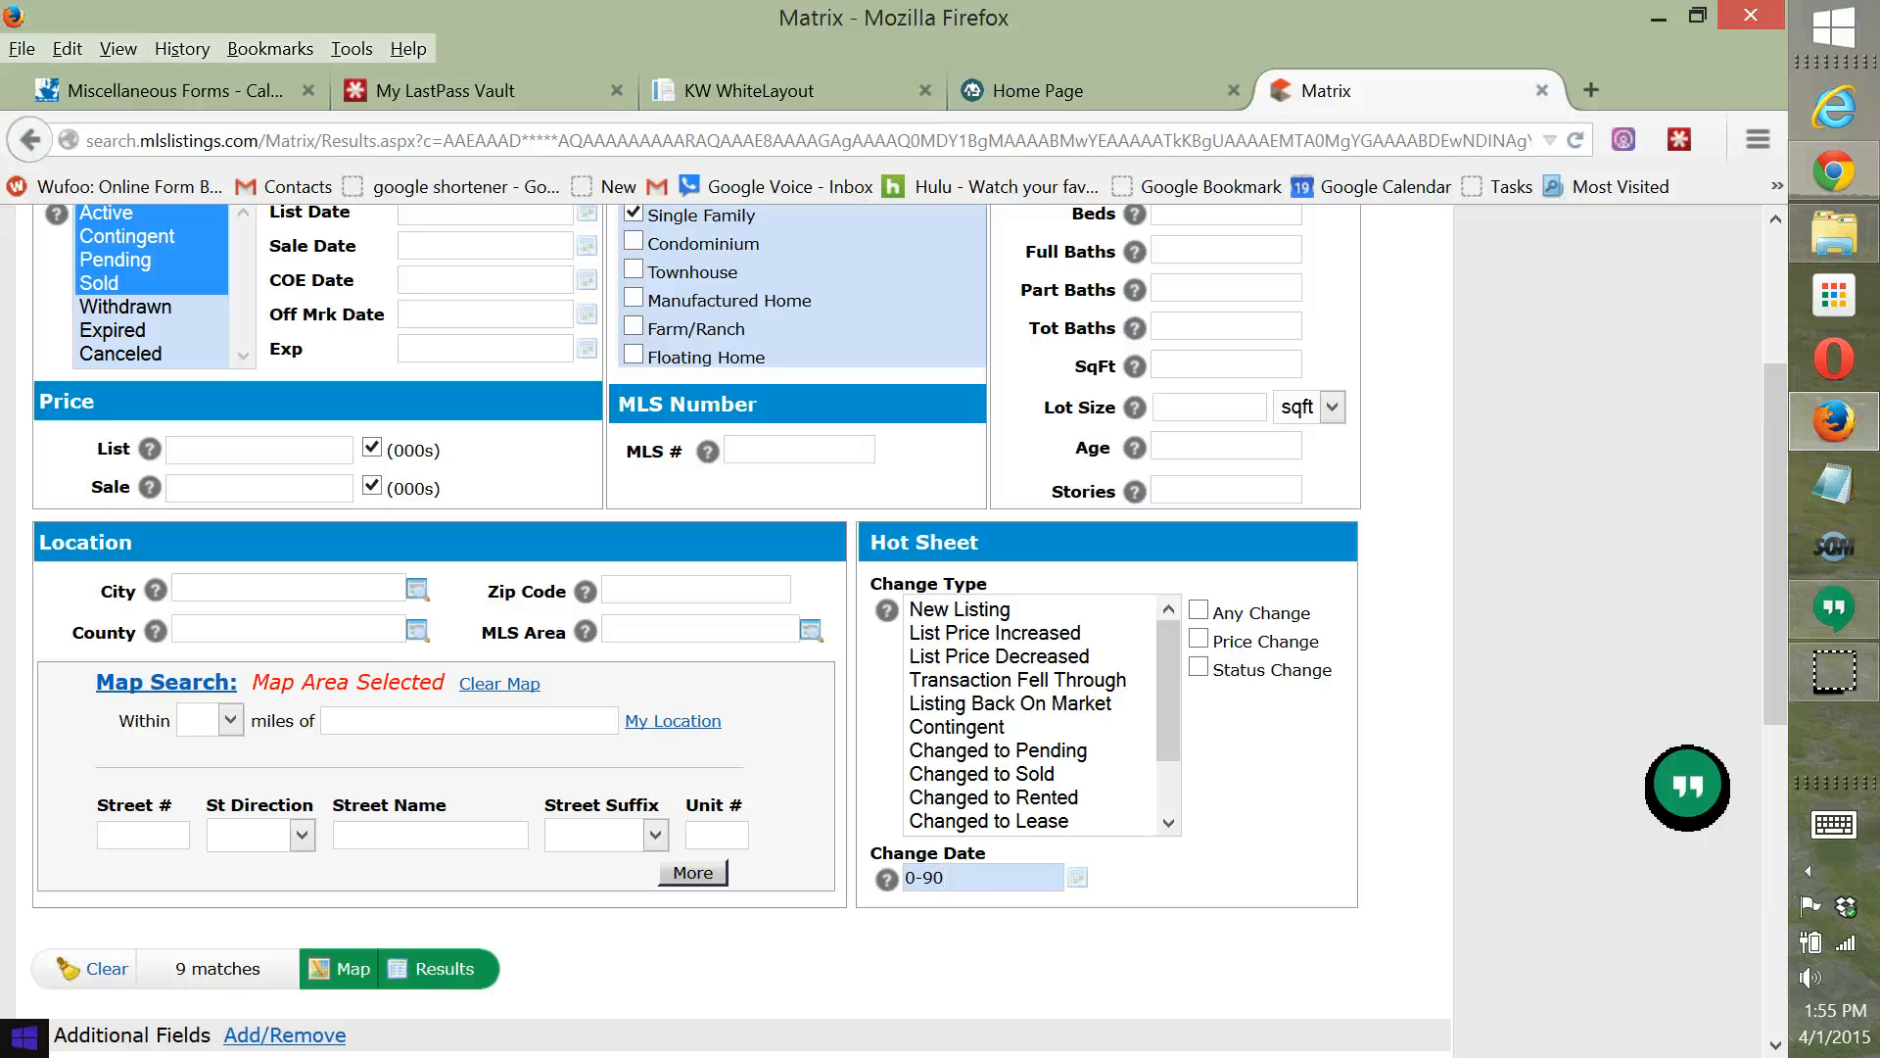
pyautogui.scroll(1, 1347, 413)
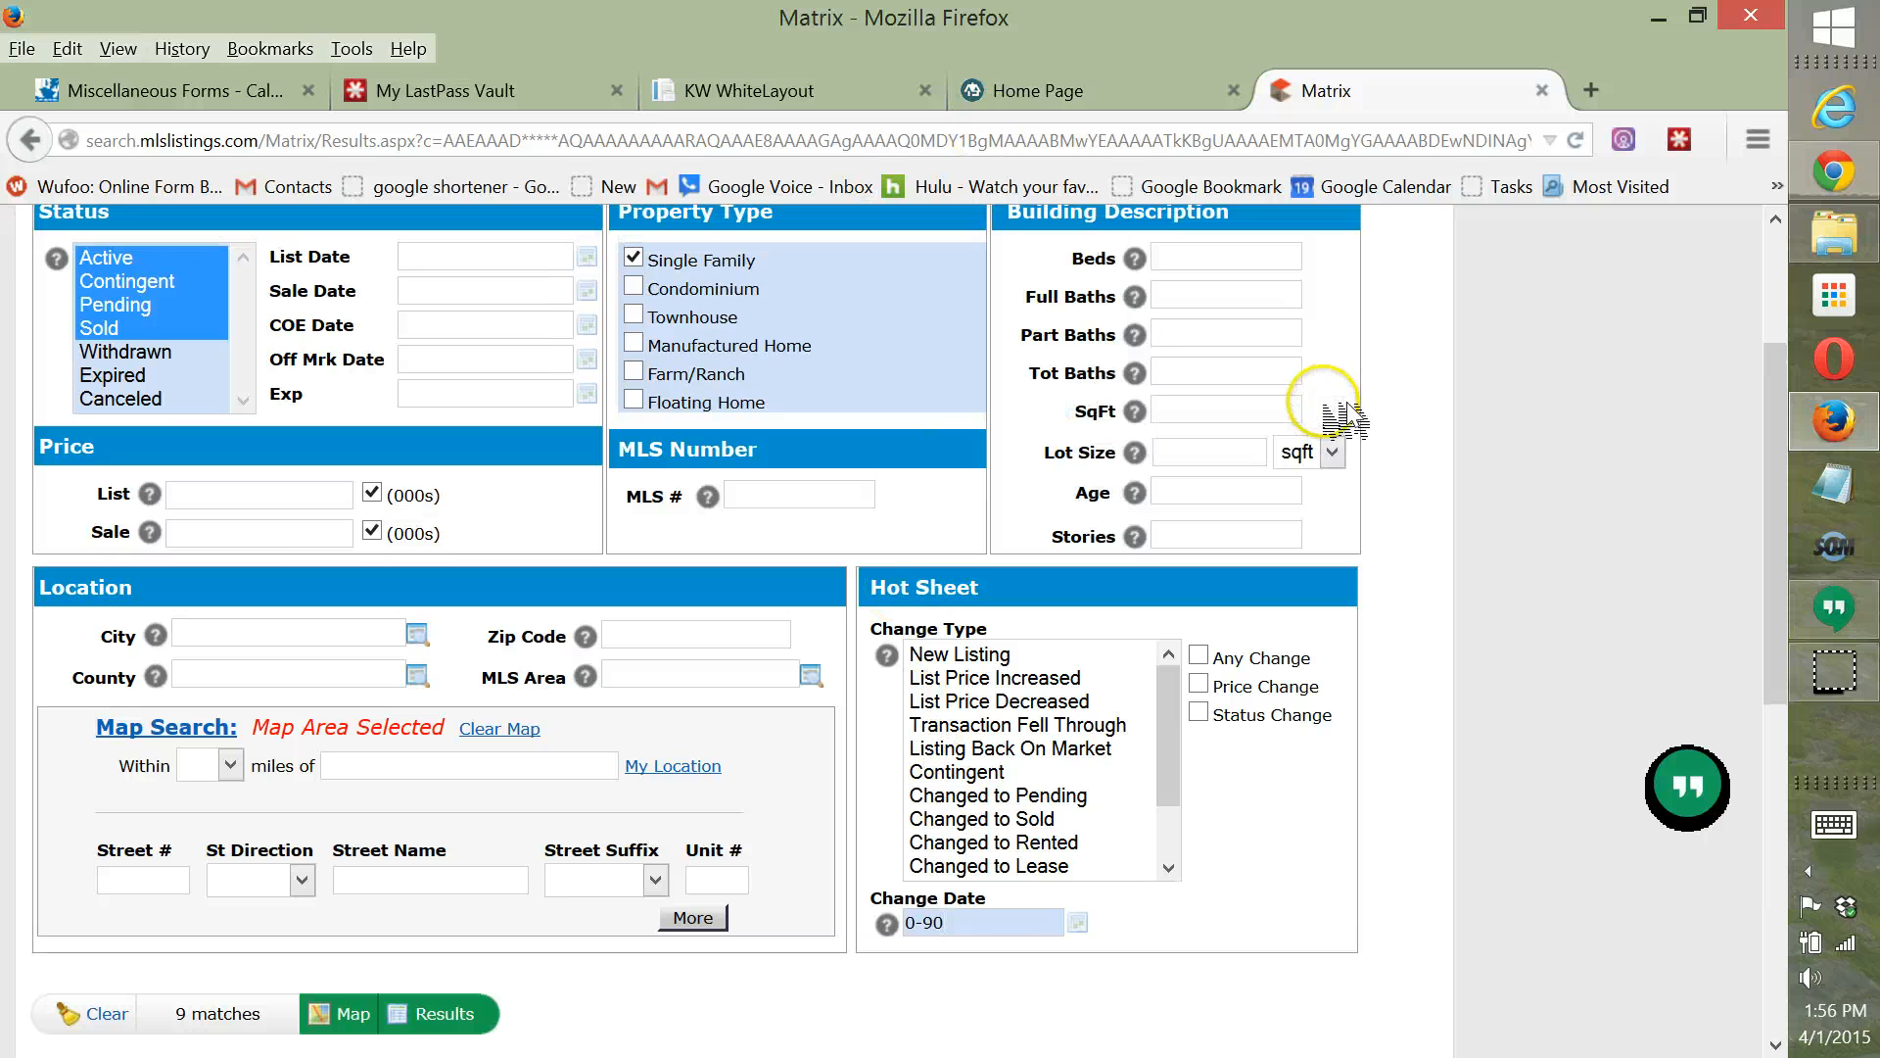
pyautogui.scroll(3, 1332, 416)
pyautogui.scroll(-5, 1317, 419)
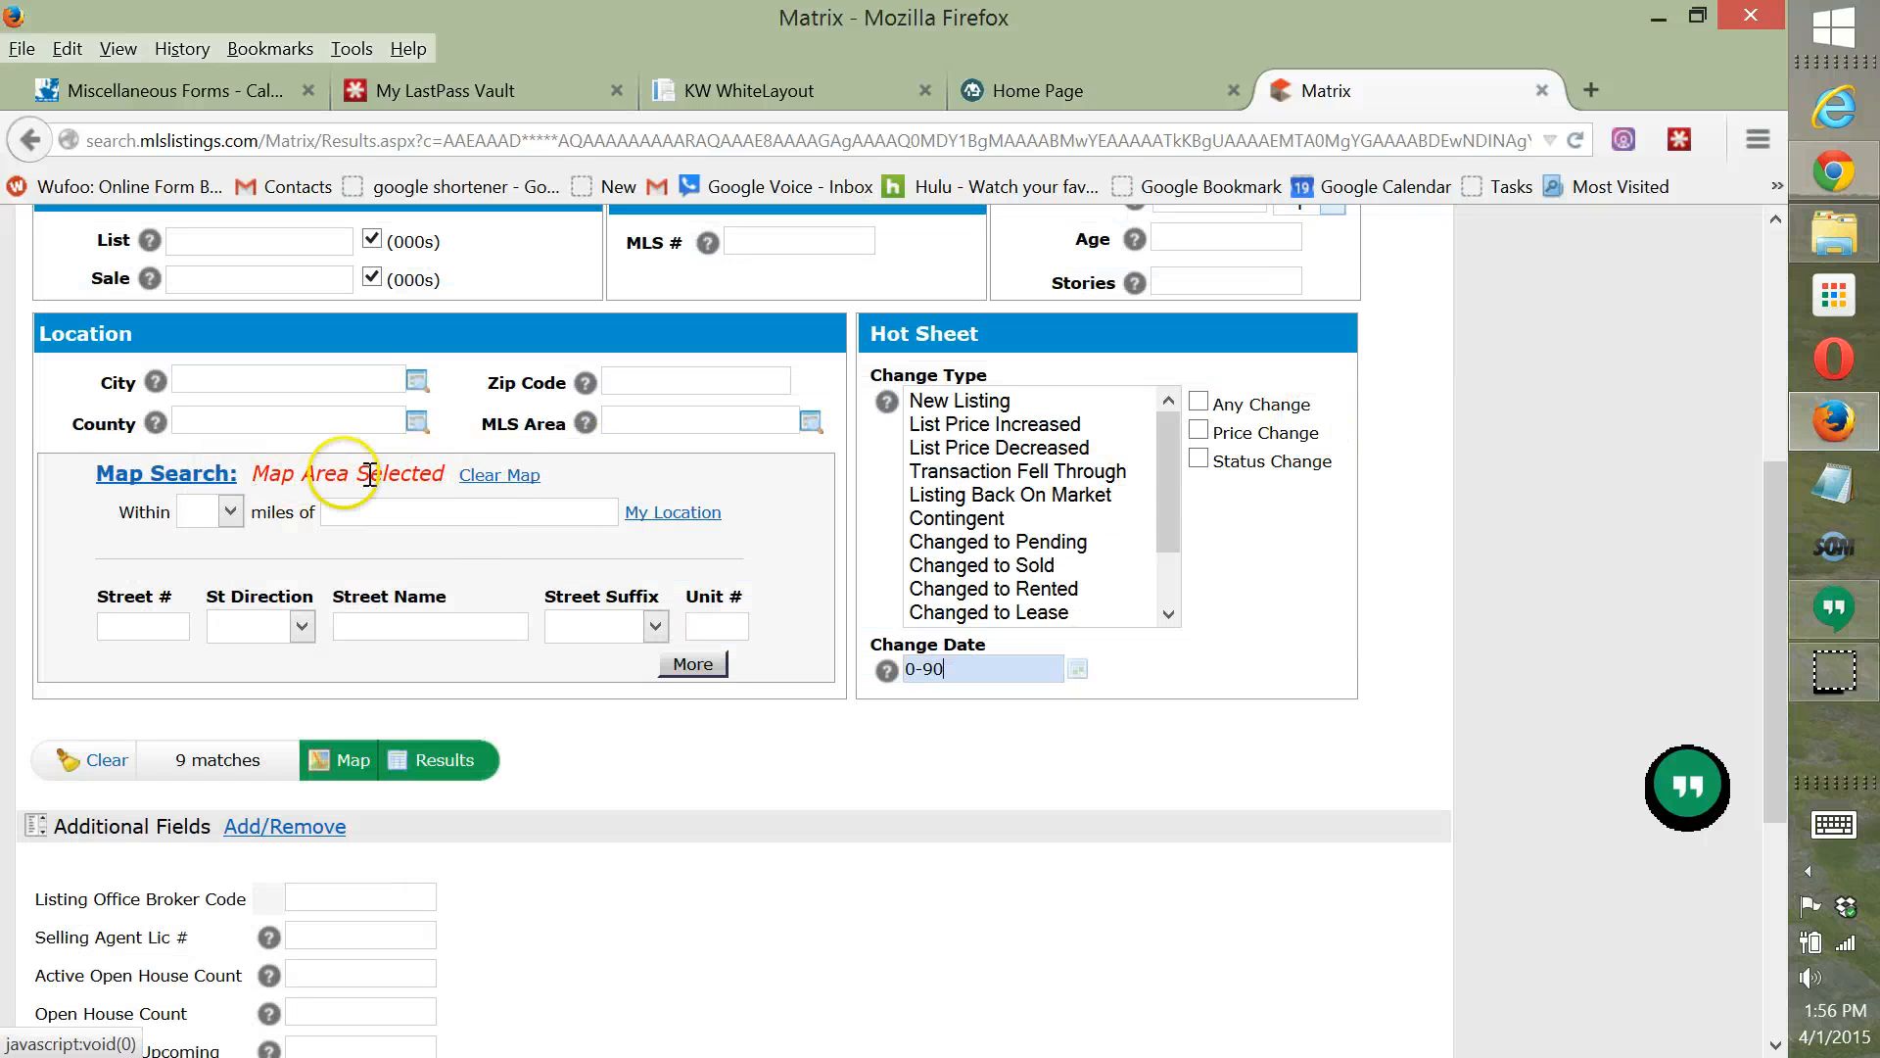
pyautogui.click(165, 473)
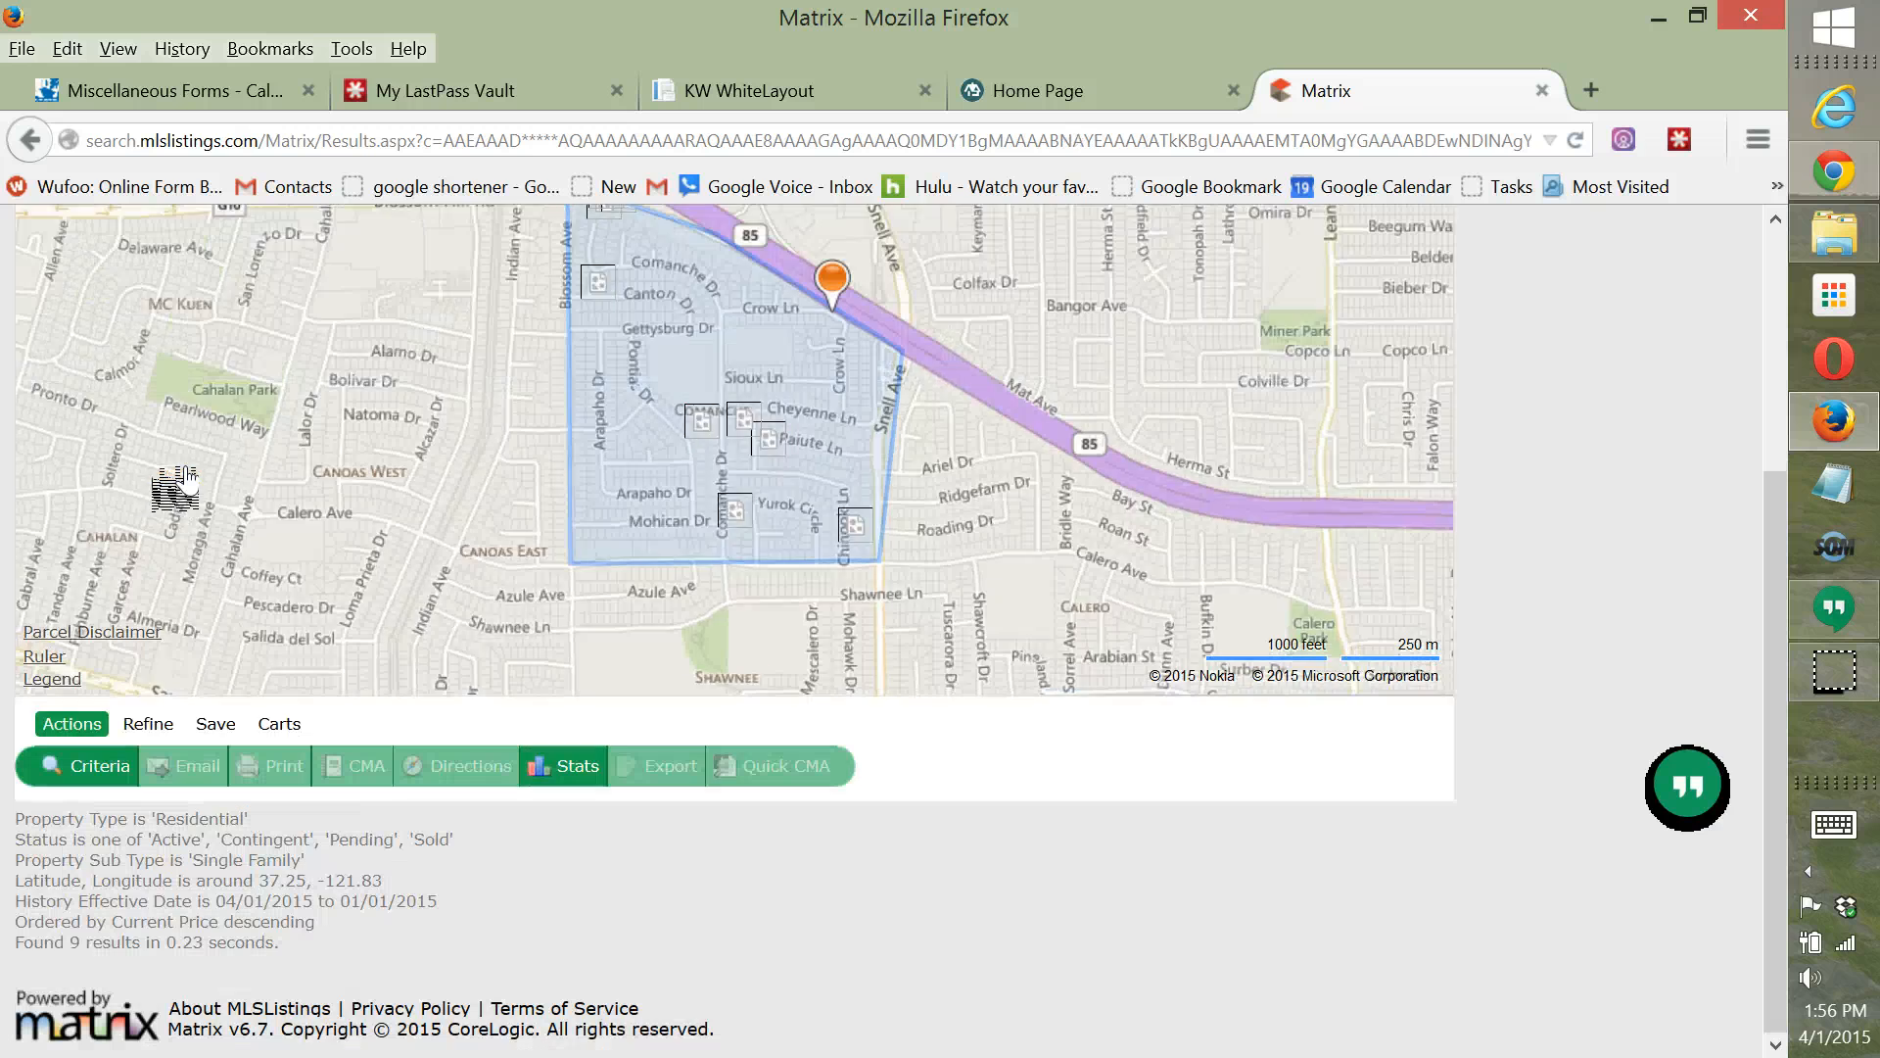
pyautogui.scroll(2, 813, 470)
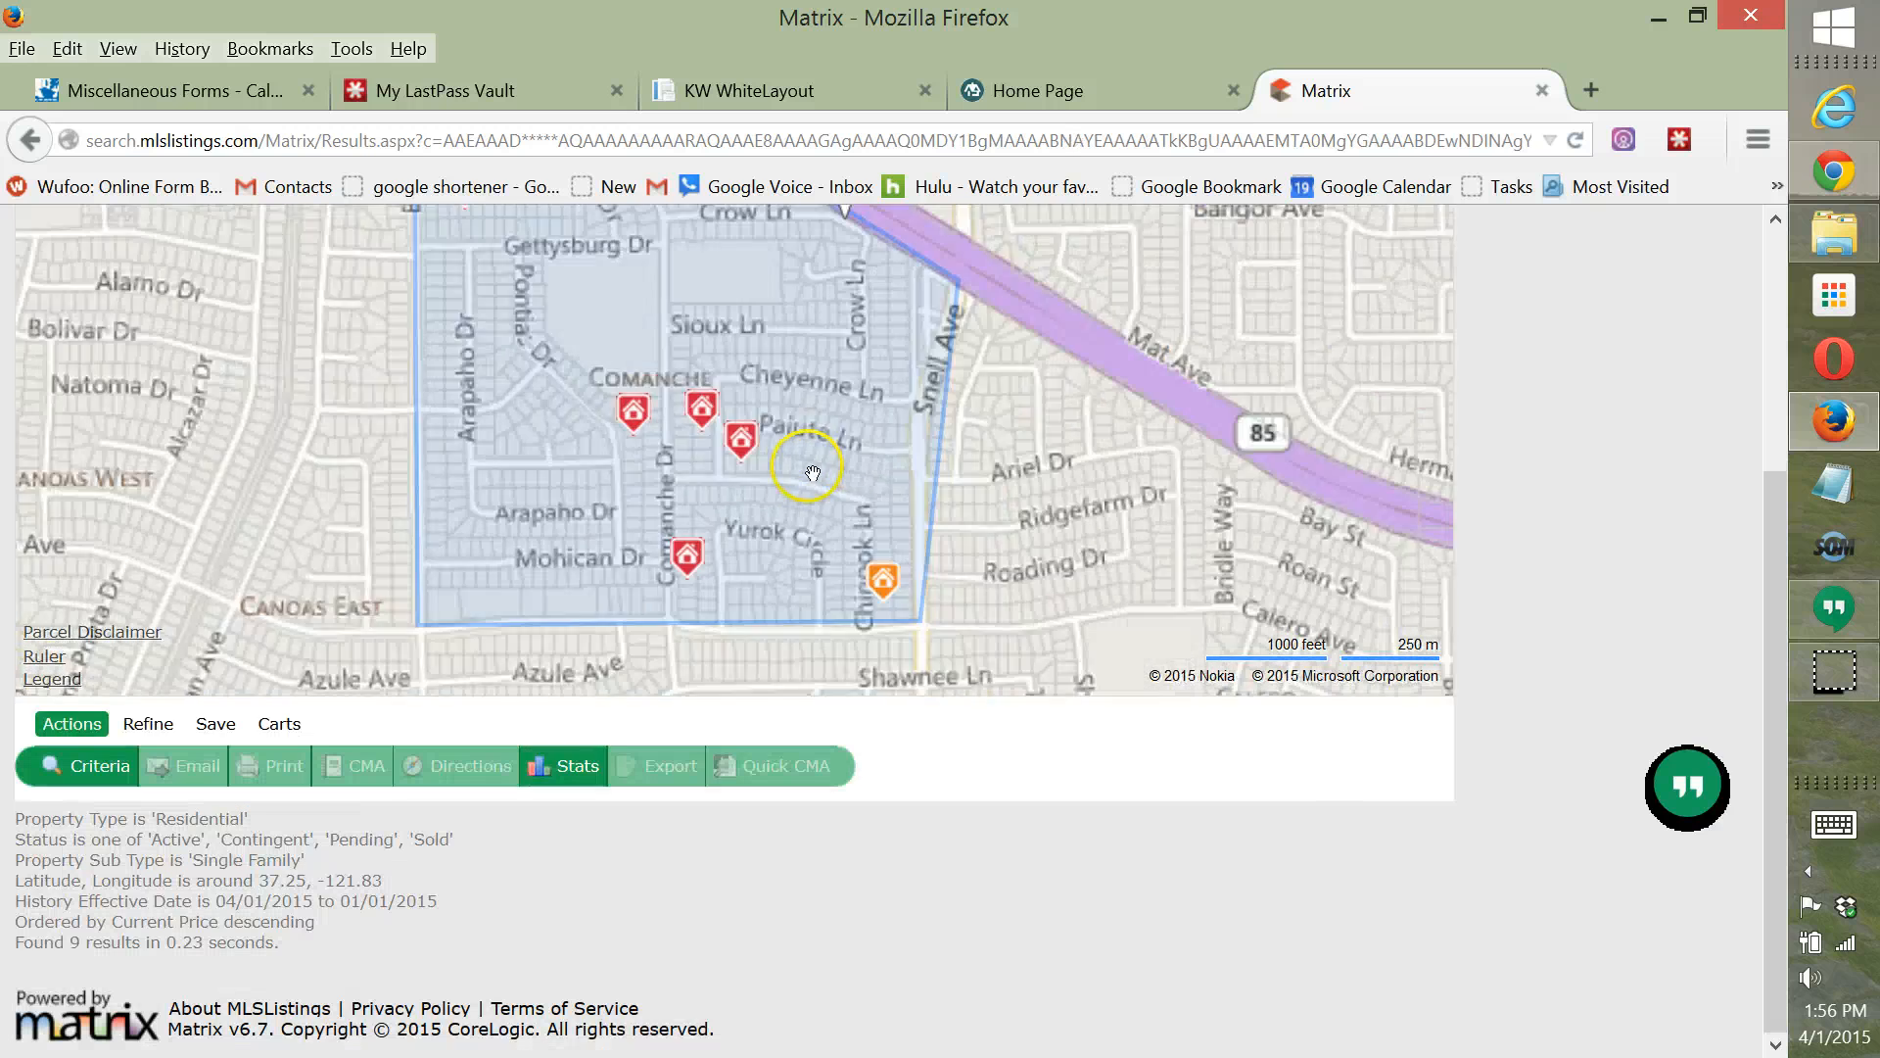
pyautogui.scroll(-2, 813, 472)
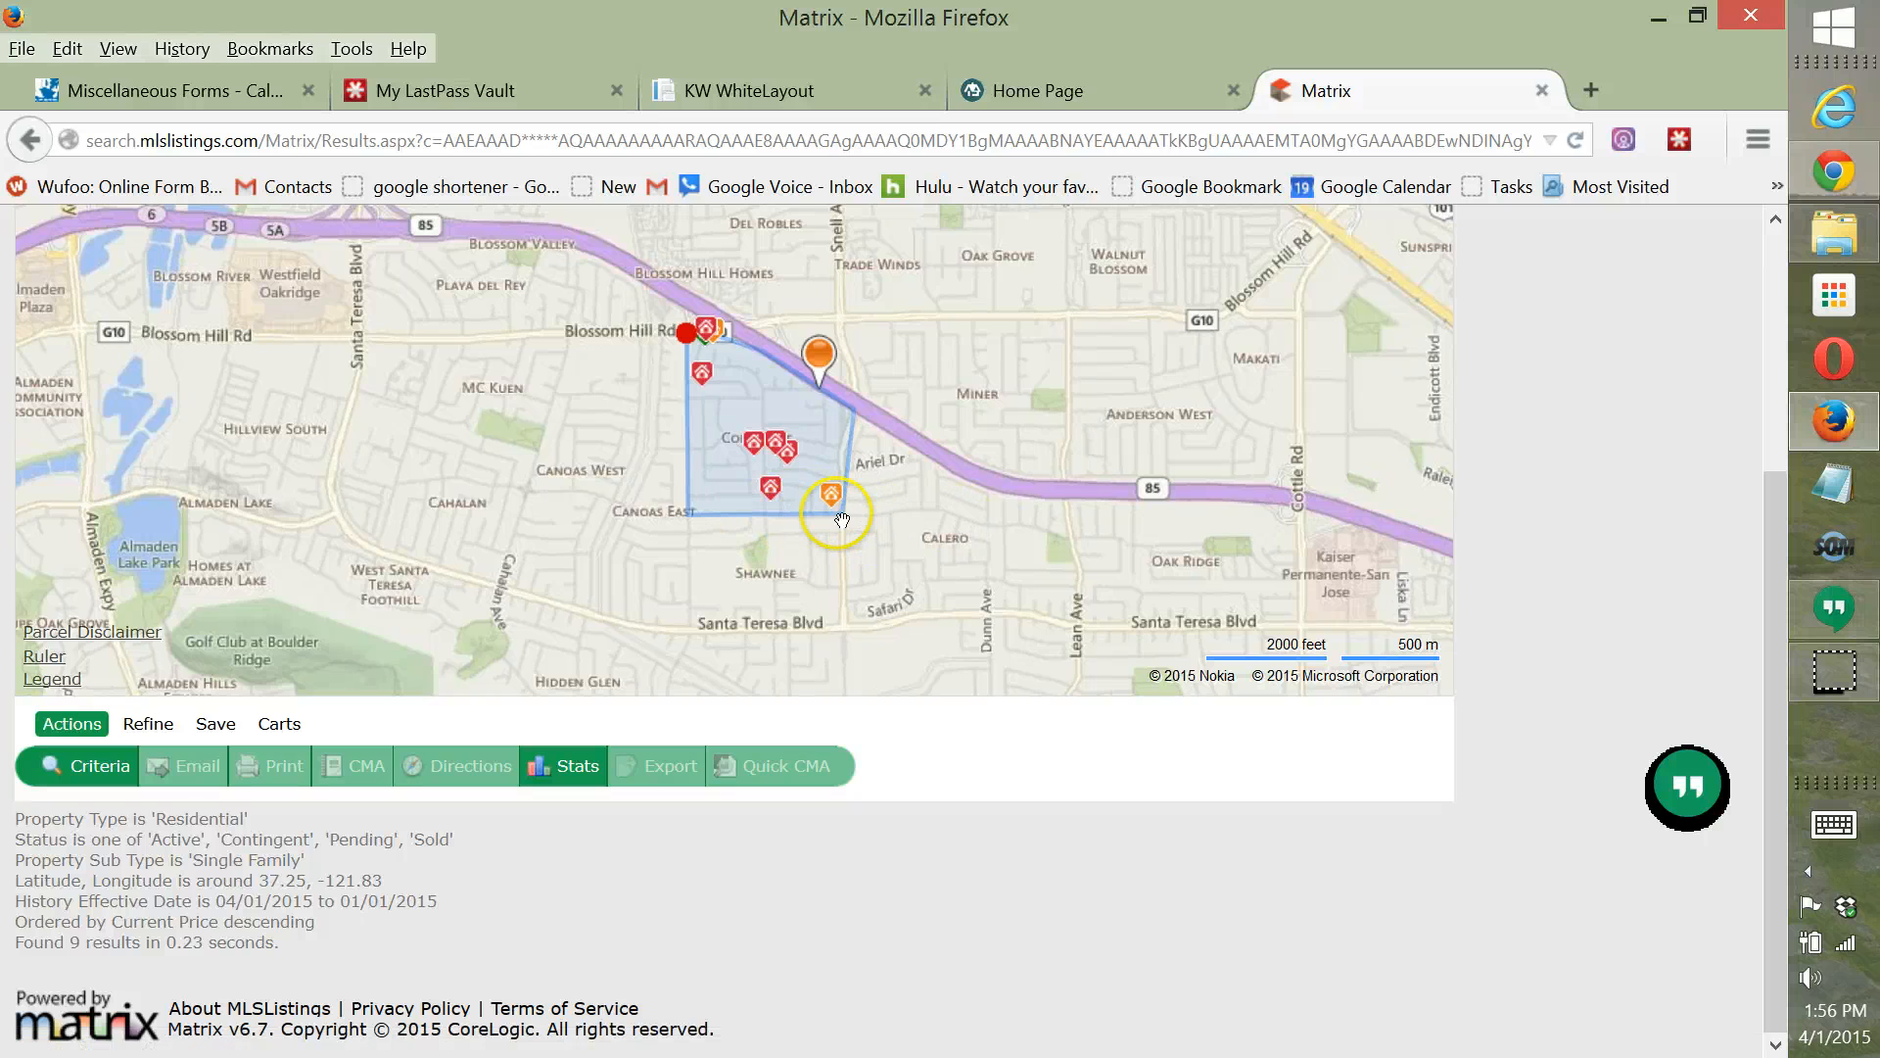
pyautogui.moveTo(842, 519); pyautogui.dragTo(838, 621)
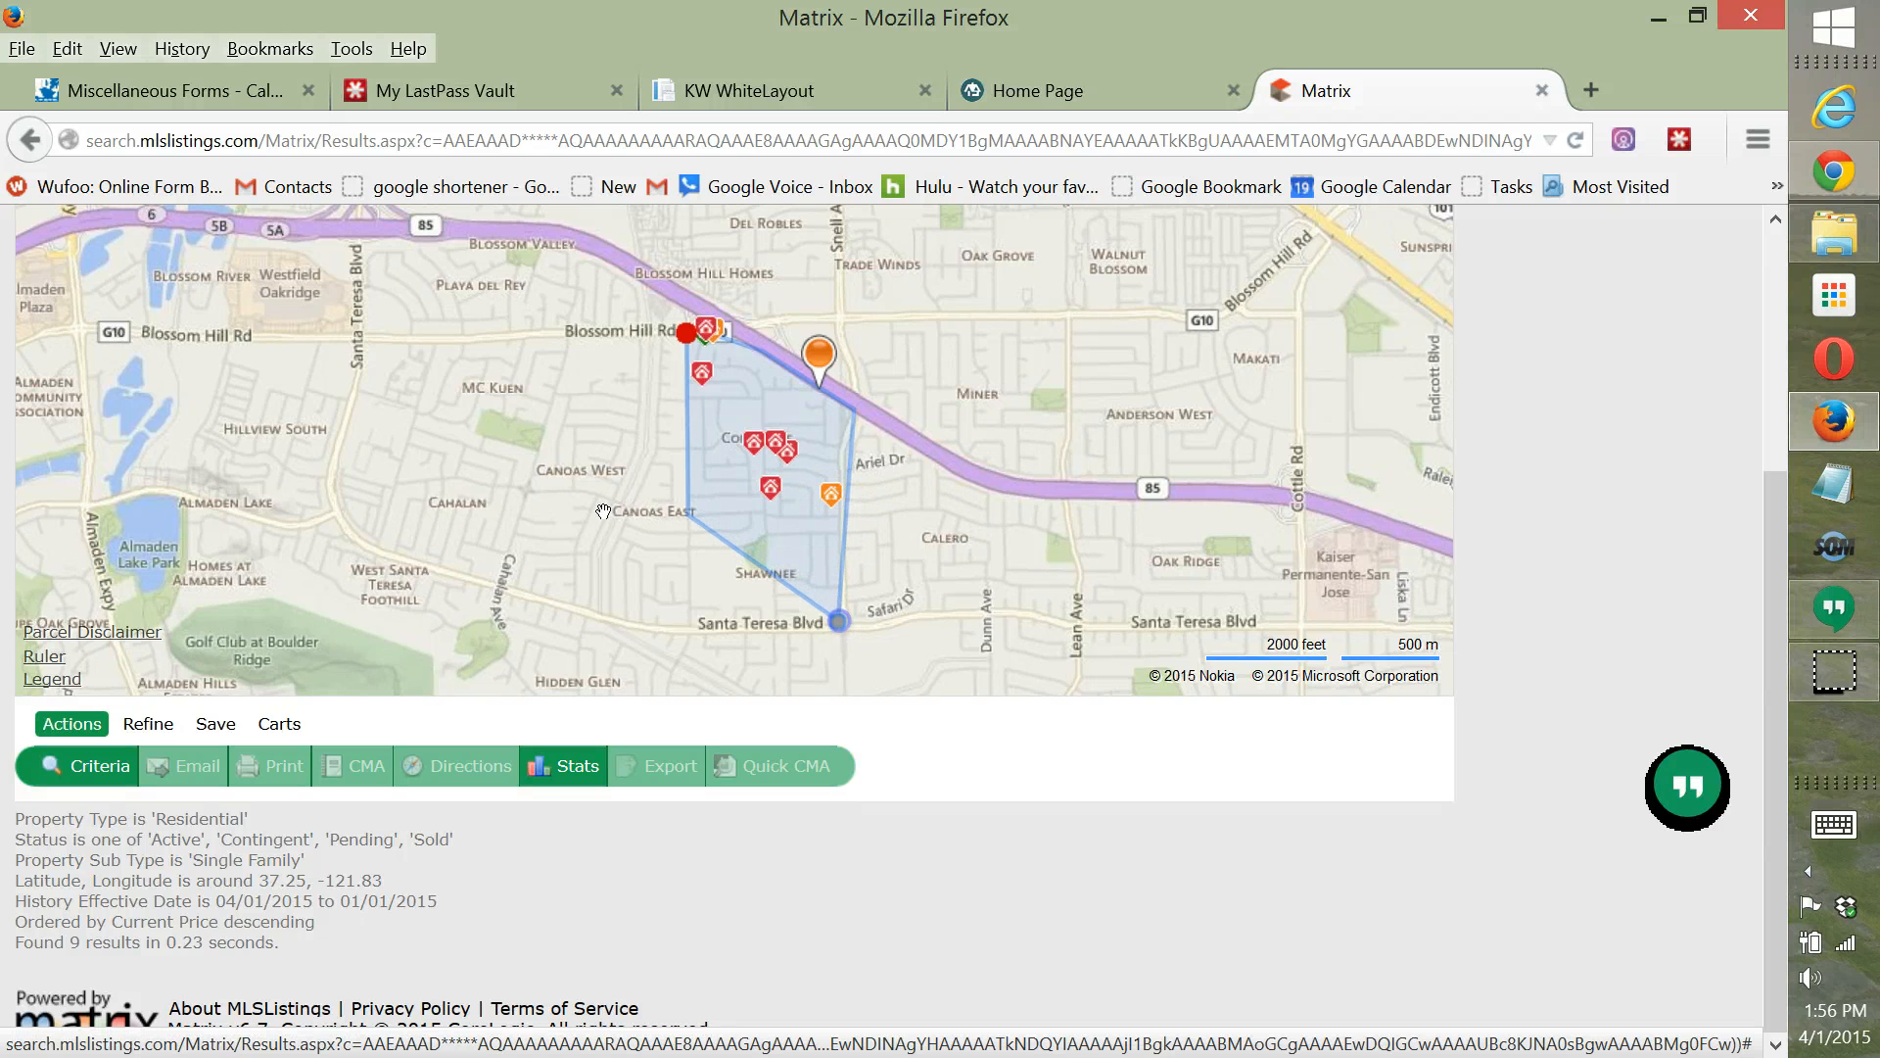
pyautogui.moveTo(688, 511); pyautogui.dragTo(694, 629)
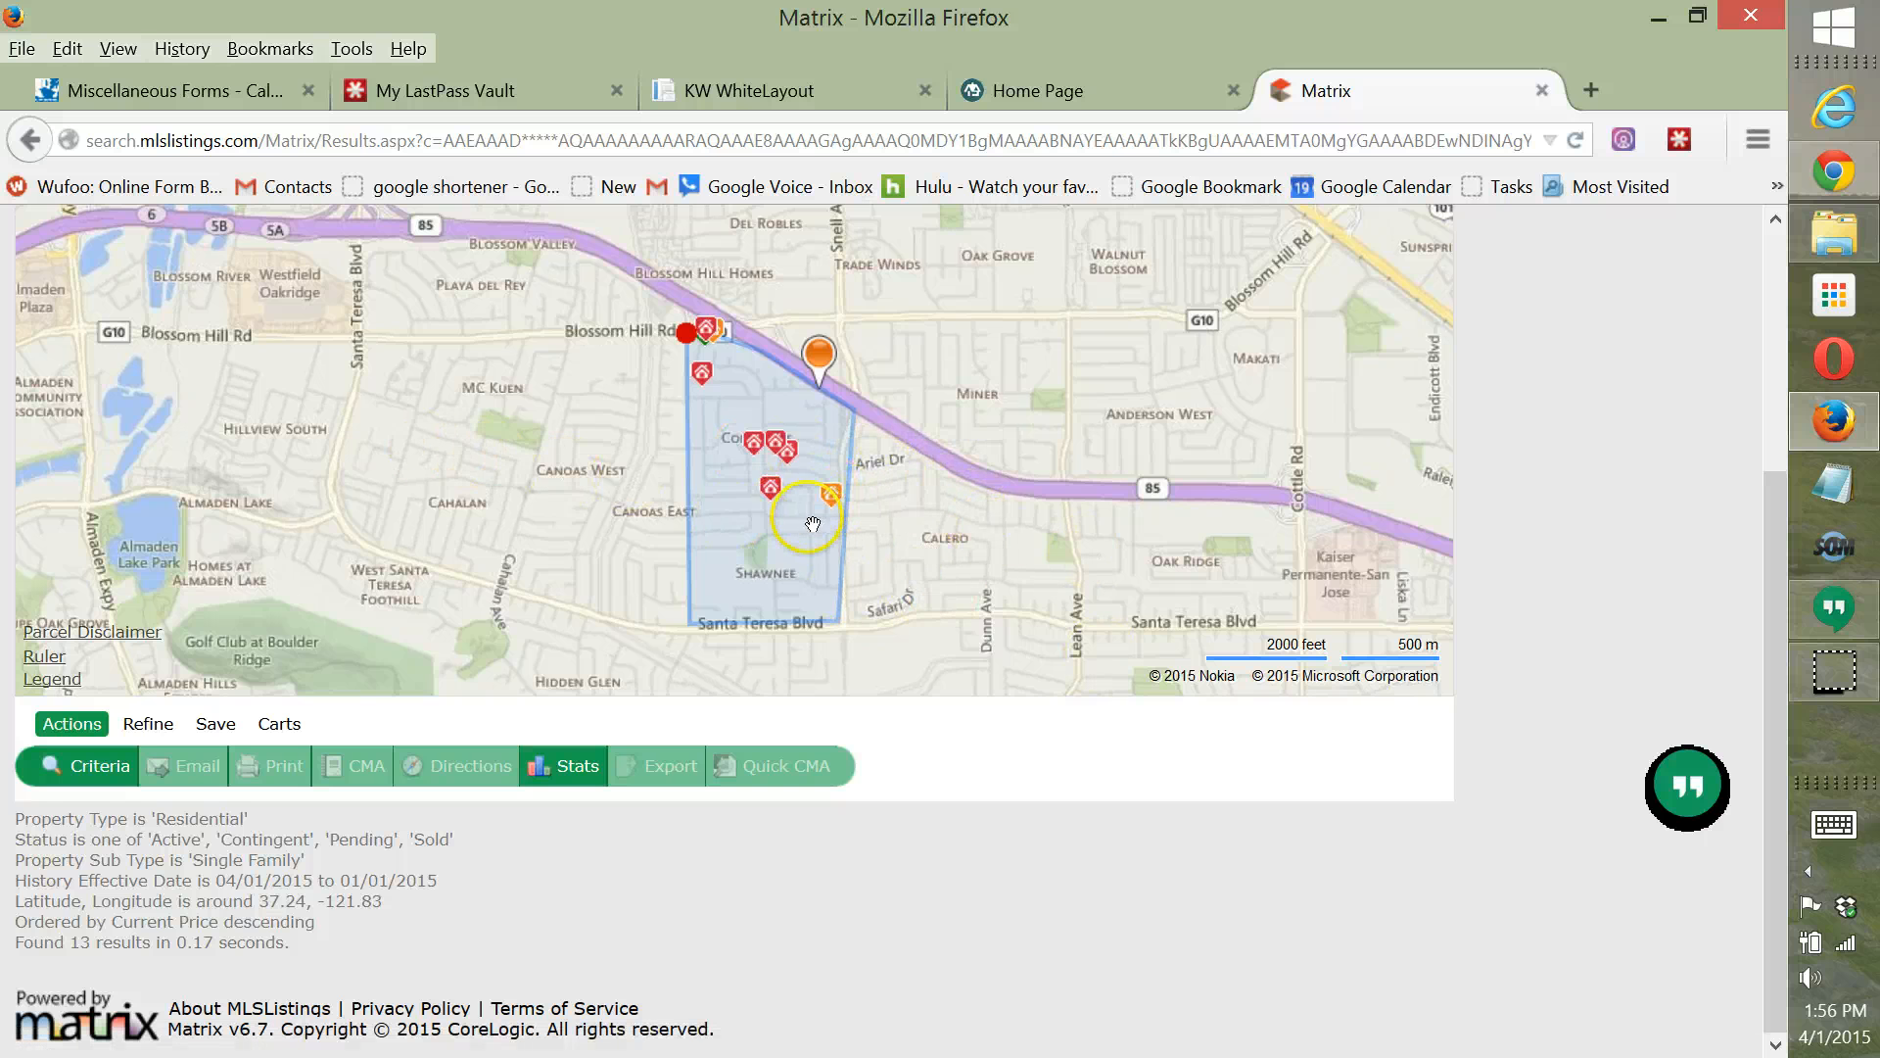
# Return to the search criteria and set the Hot Sheet change date range to 0-30.
pyautogui.click(119, 773)
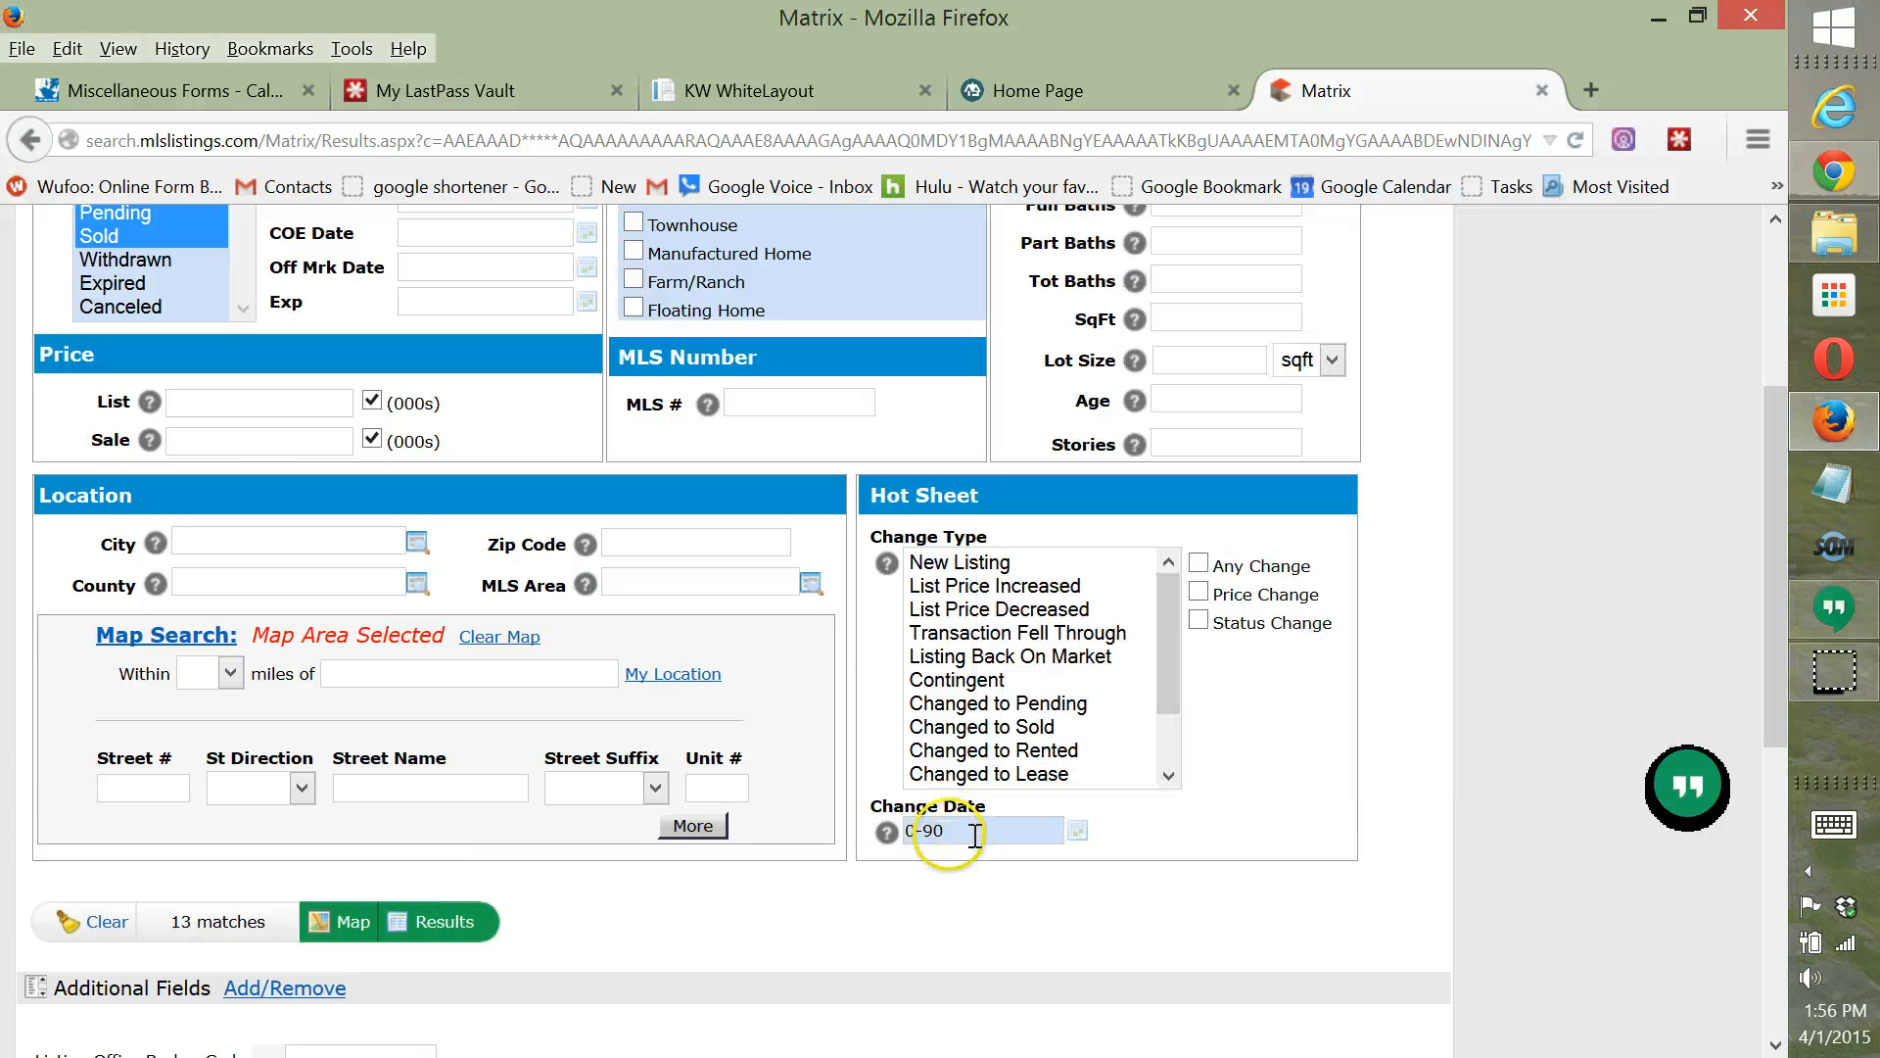
pyautogui.doubleClick(952, 831)
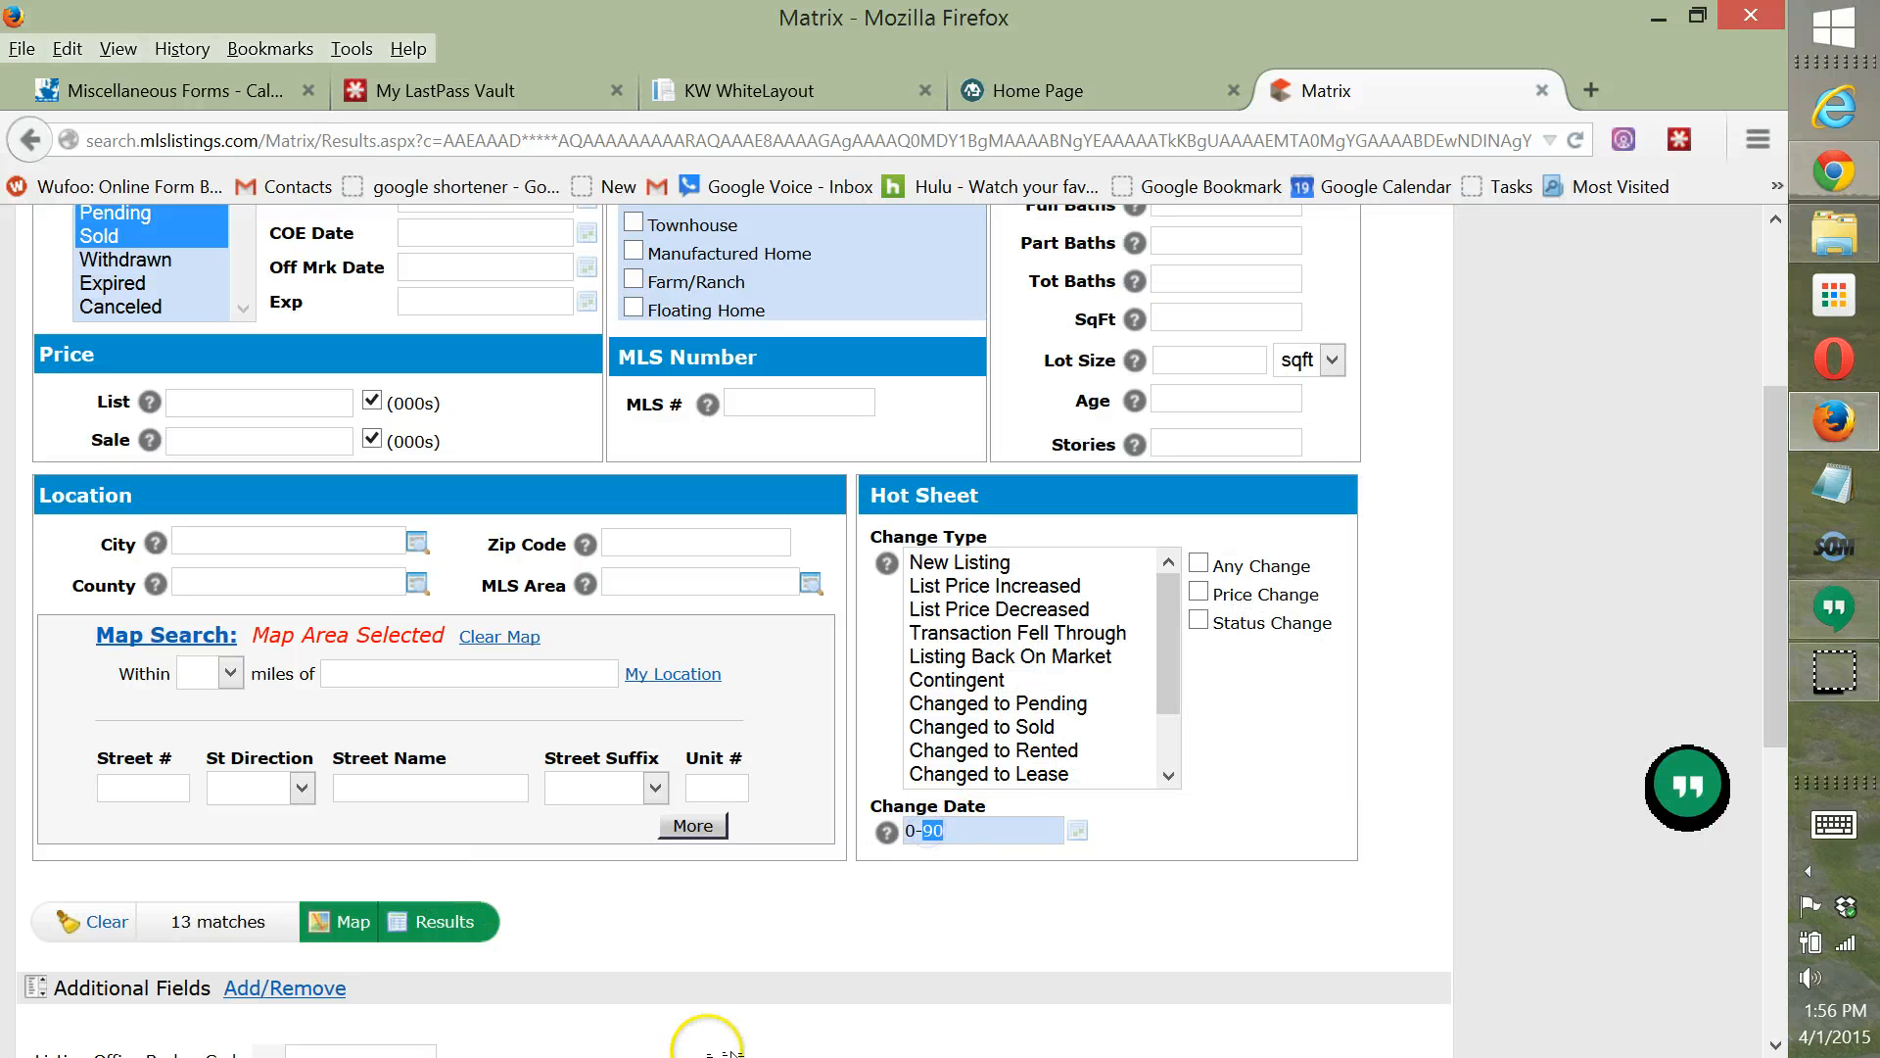
pyautogui.write('30')
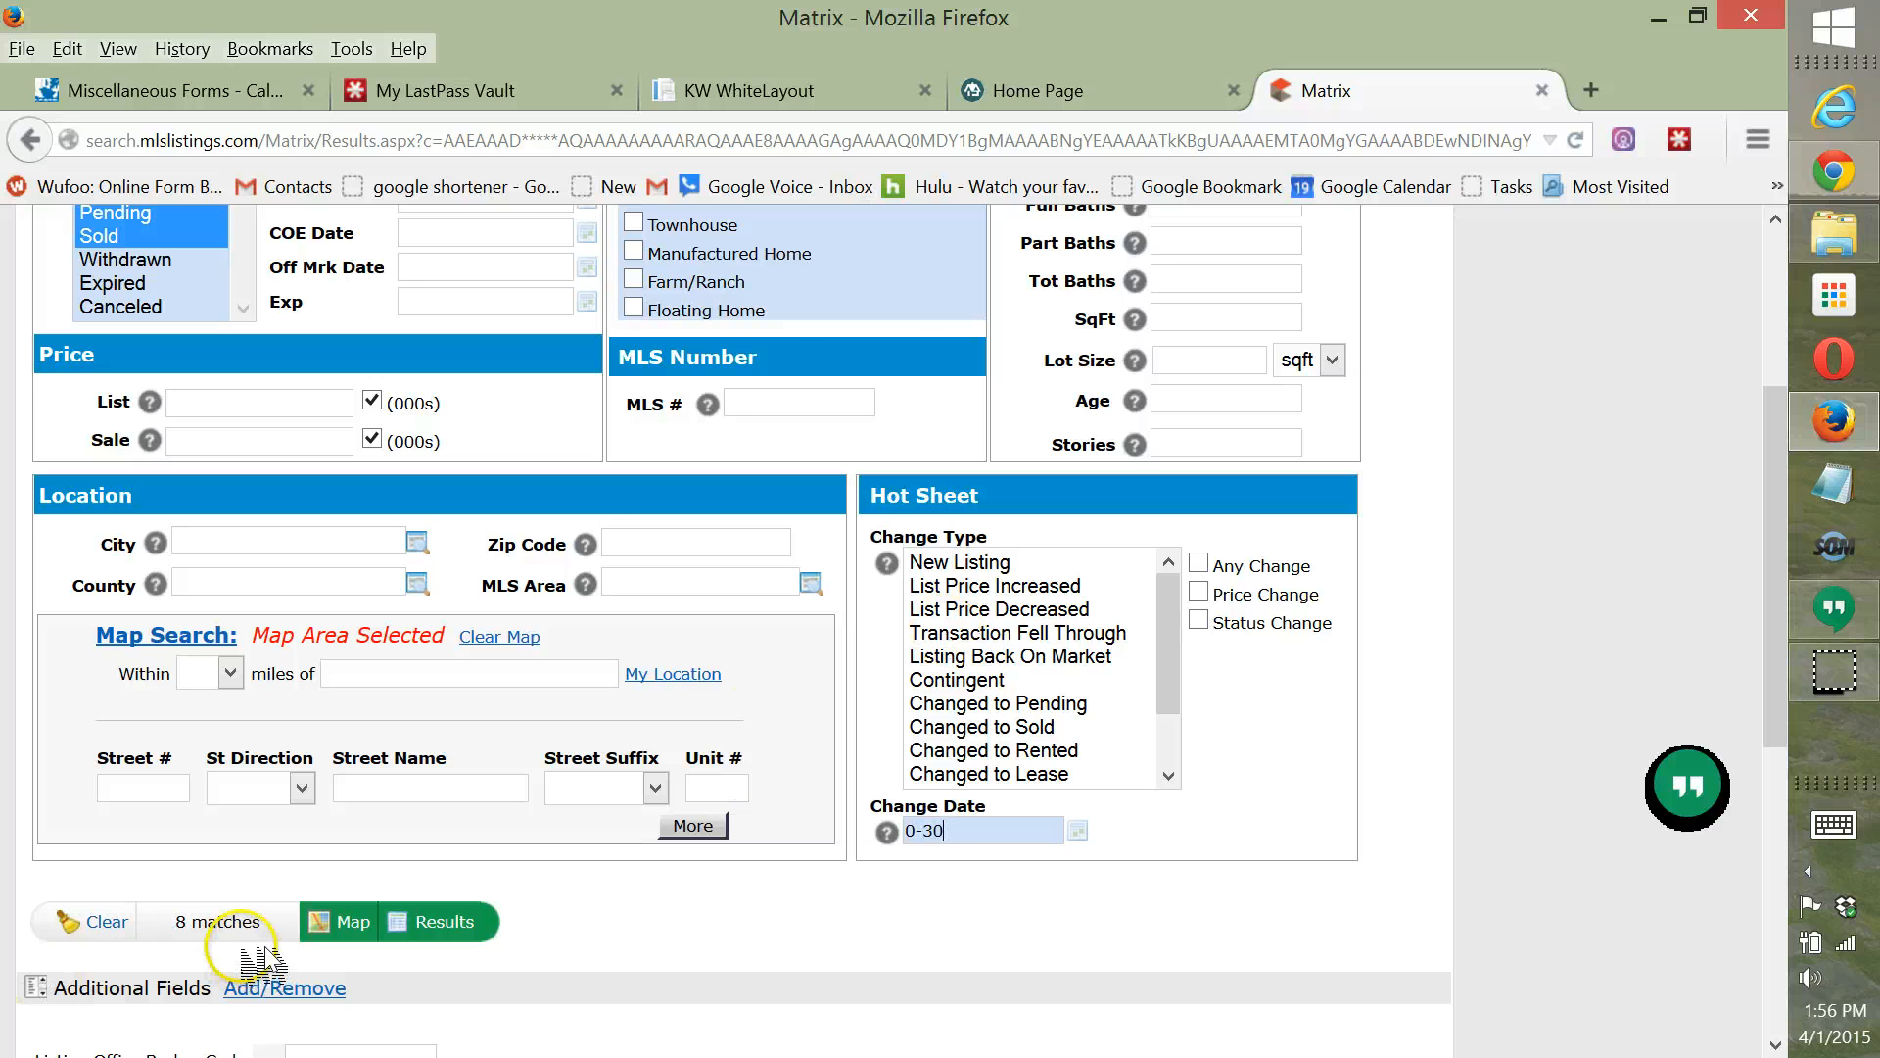
# Reopen the map and extend the polygon's western boundary along Blossom Hill Rd and Santa Teresa Blvd, out to Cahalan Ave.
pyautogui.click(373, 932)
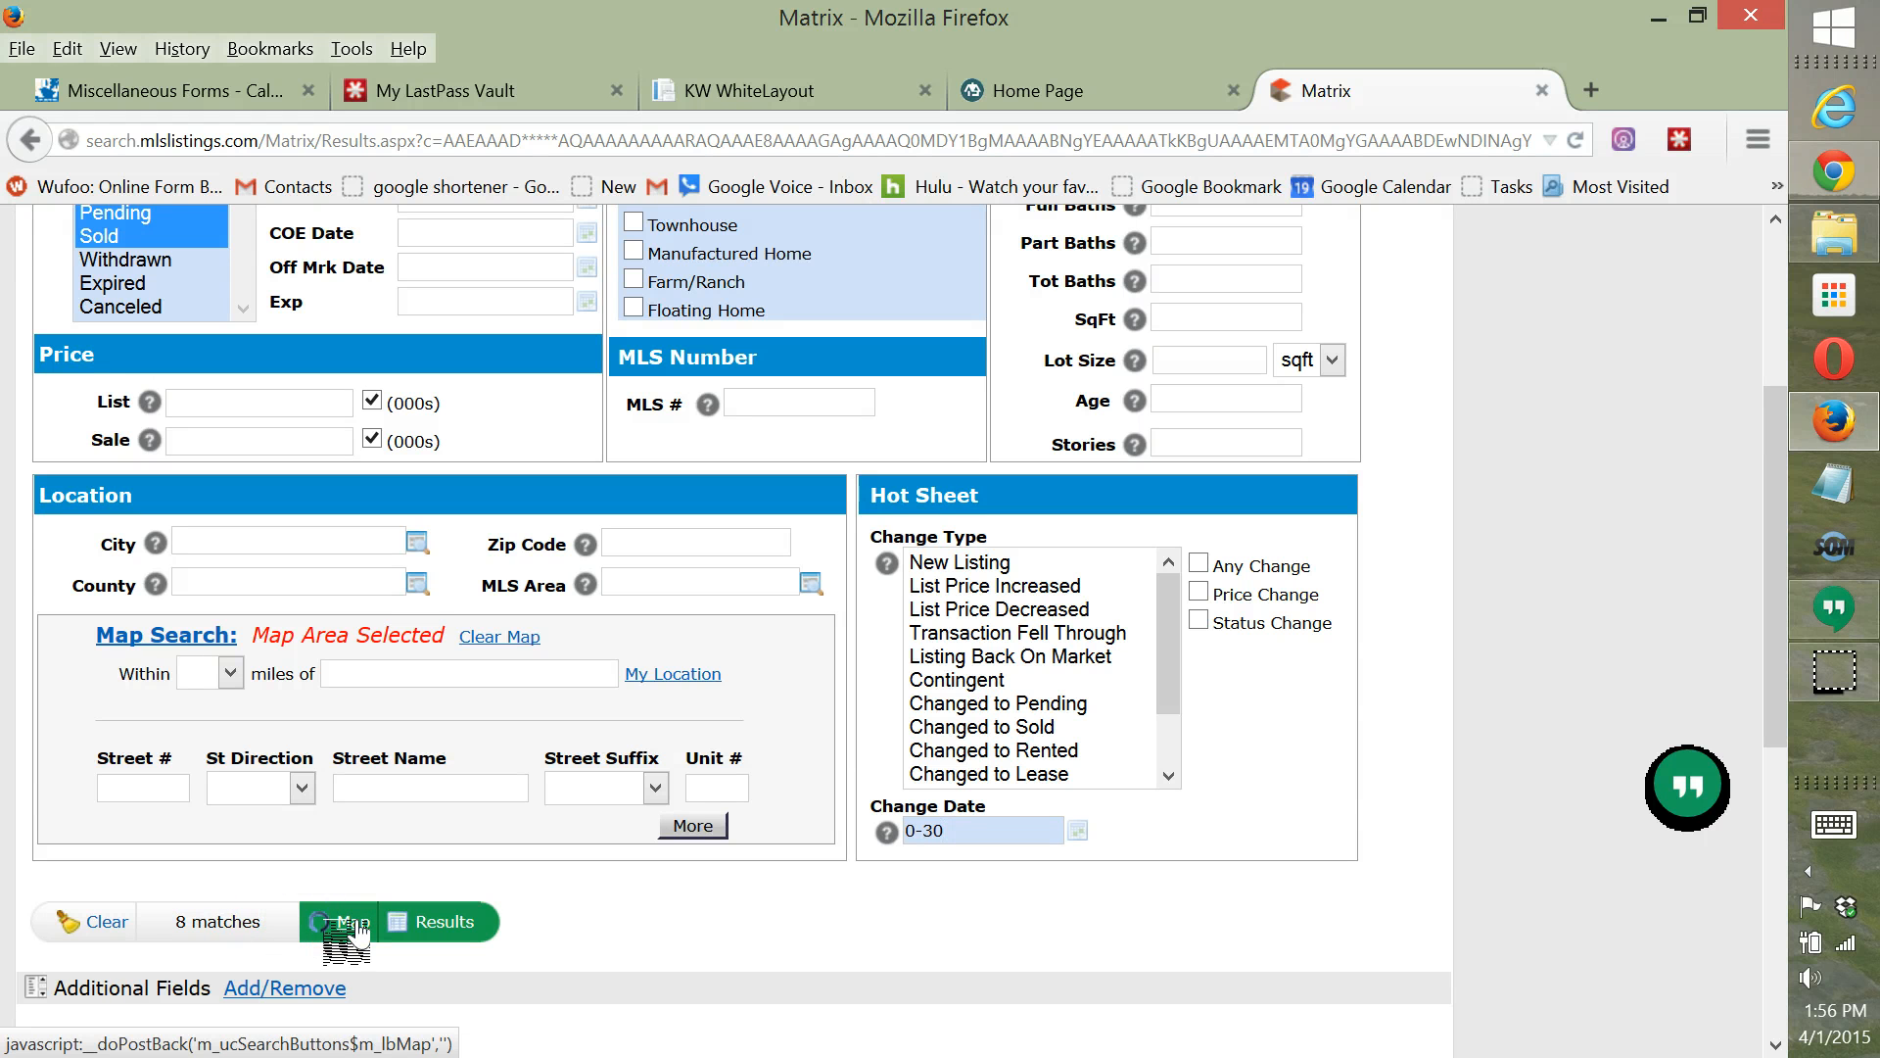
pyautogui.scroll(2, 436, 486)
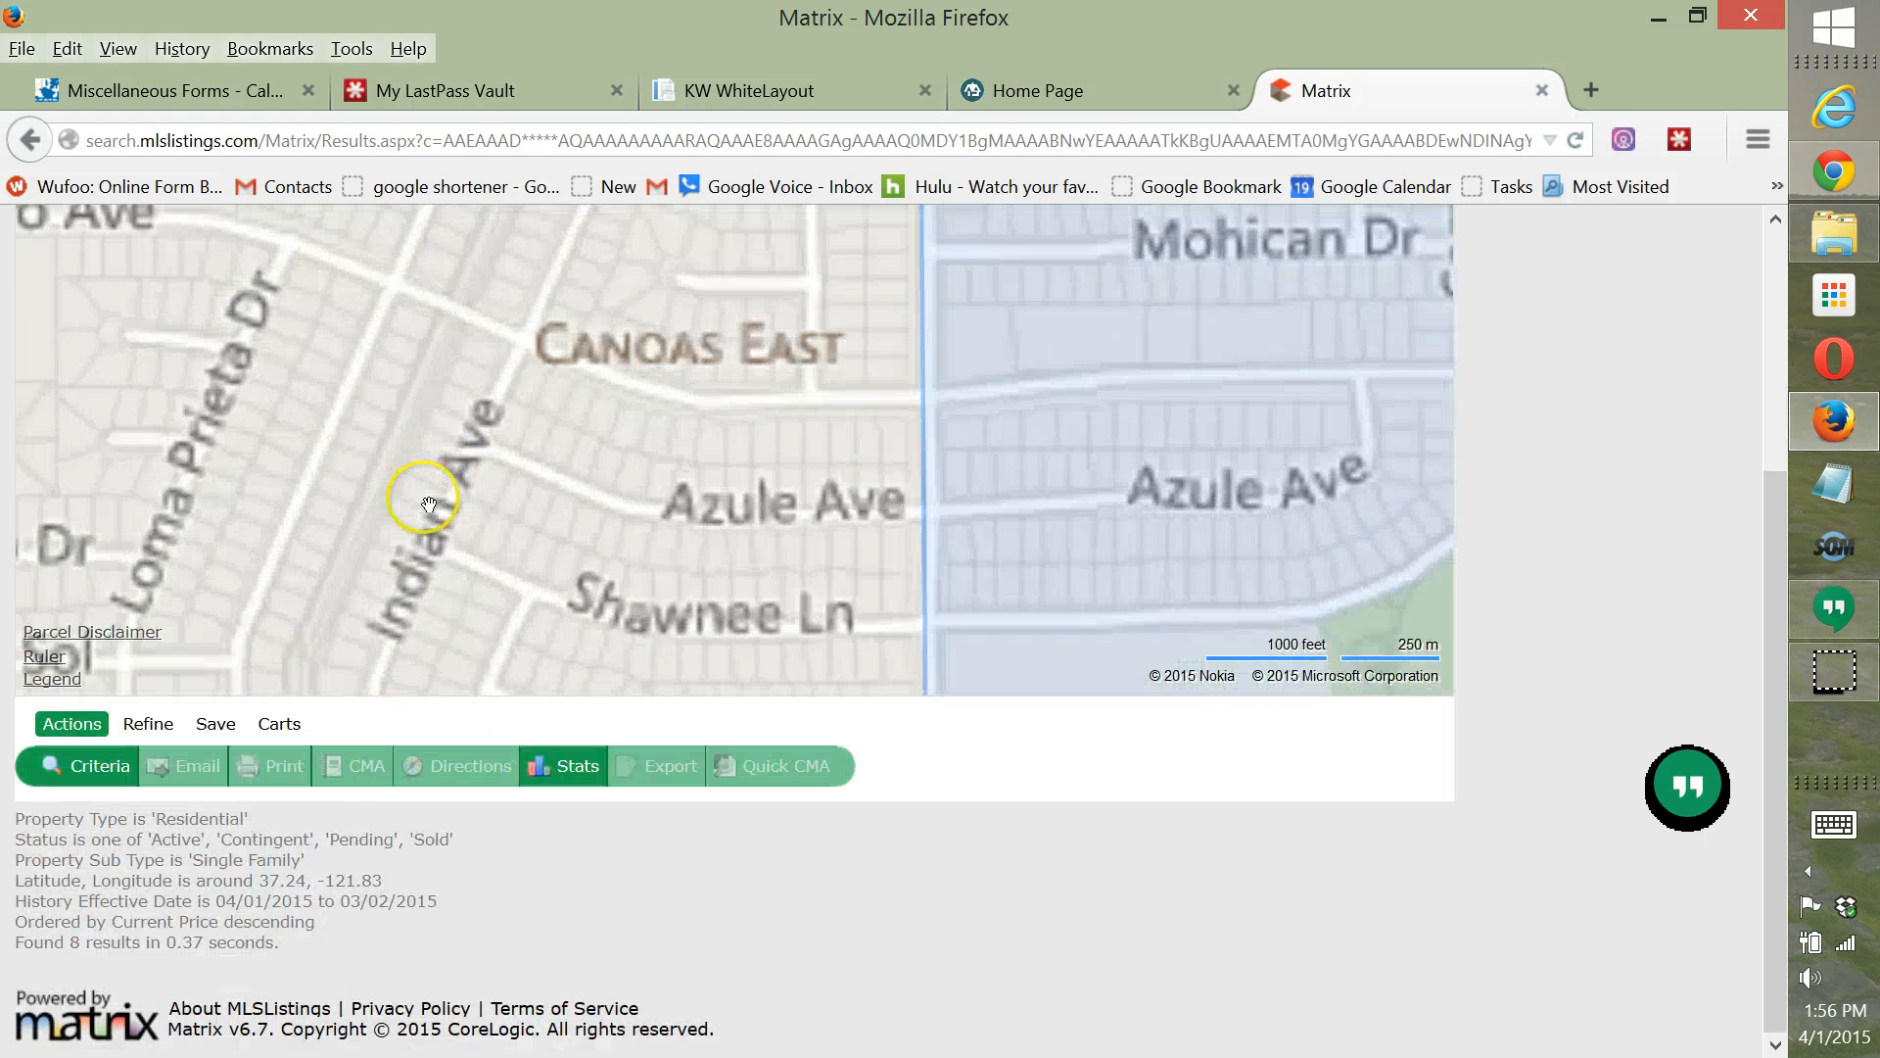
pyautogui.scroll(-3, 422, 517)
pyautogui.scroll(-1, 418, 525)
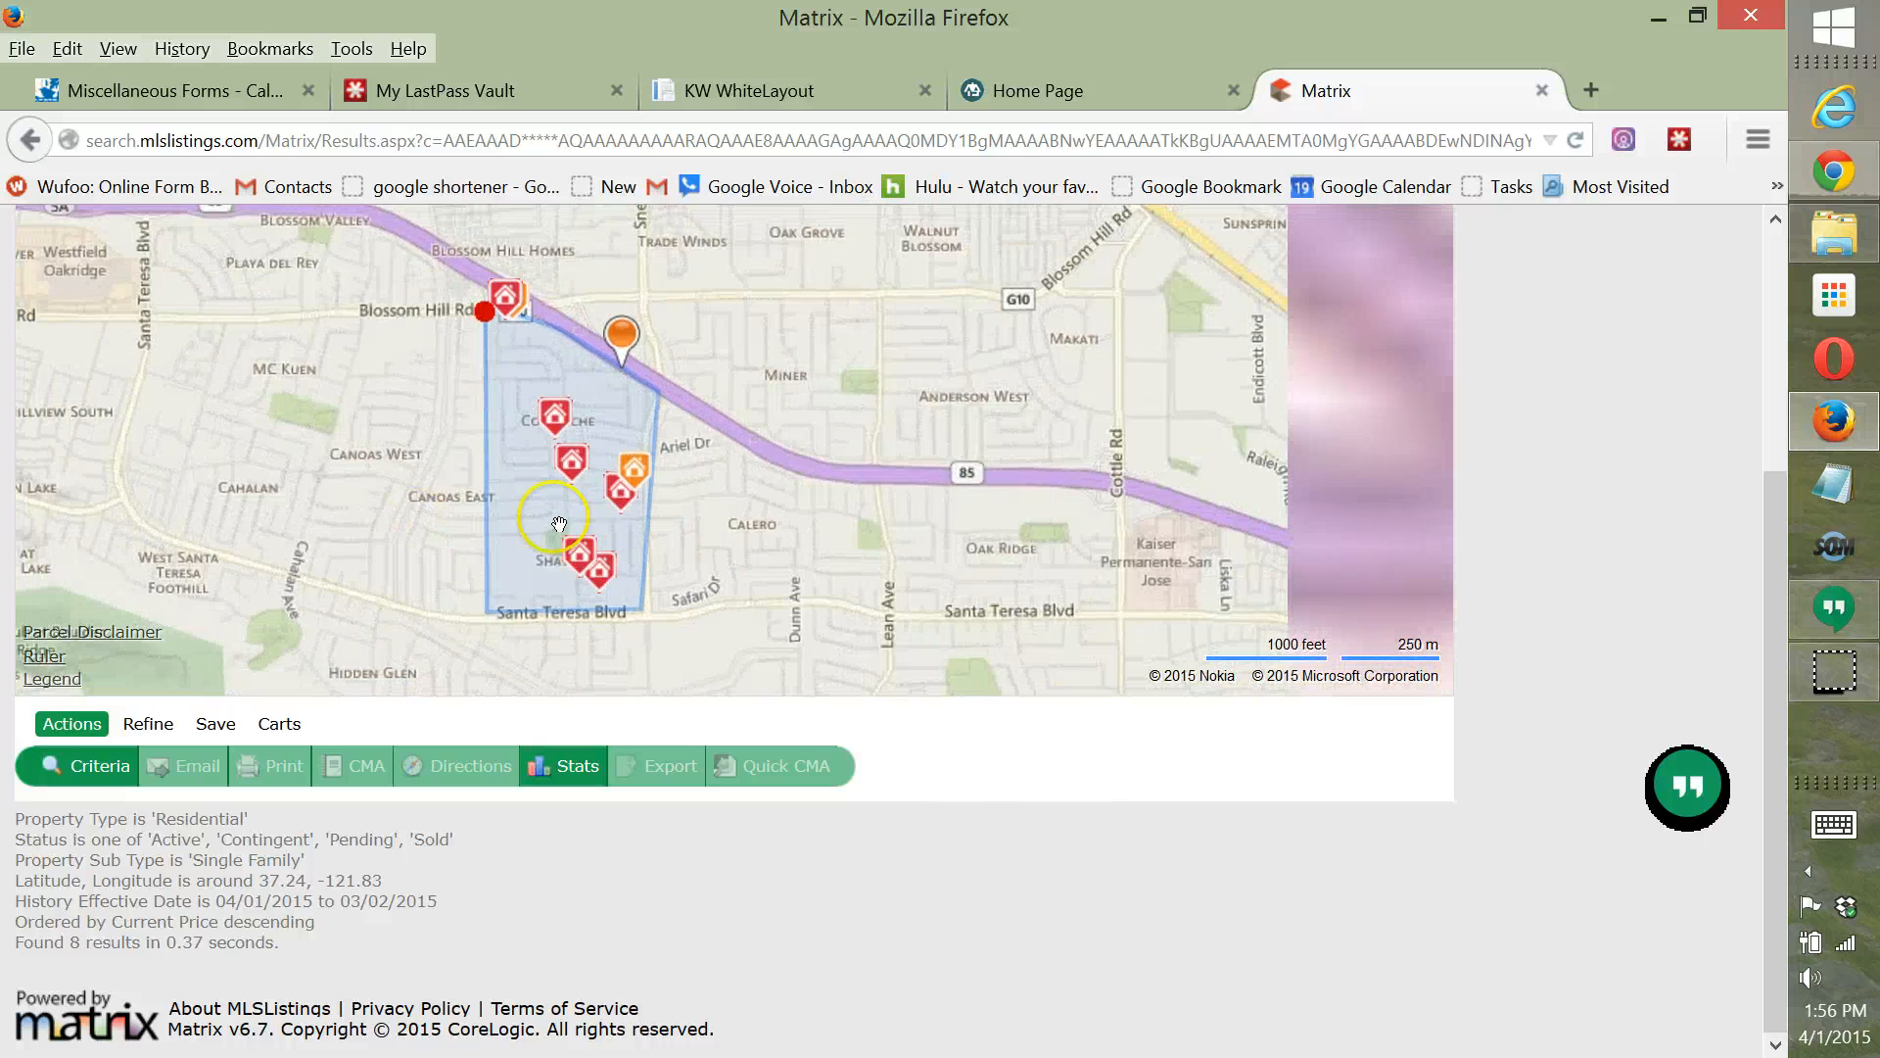
pyautogui.click(482, 317)
pyautogui.moveTo(482, 318); pyautogui.dragTo(358, 317)
pyautogui.click(513, 603)
pyautogui.moveTo(513, 605); pyautogui.dragTo(415, 613)
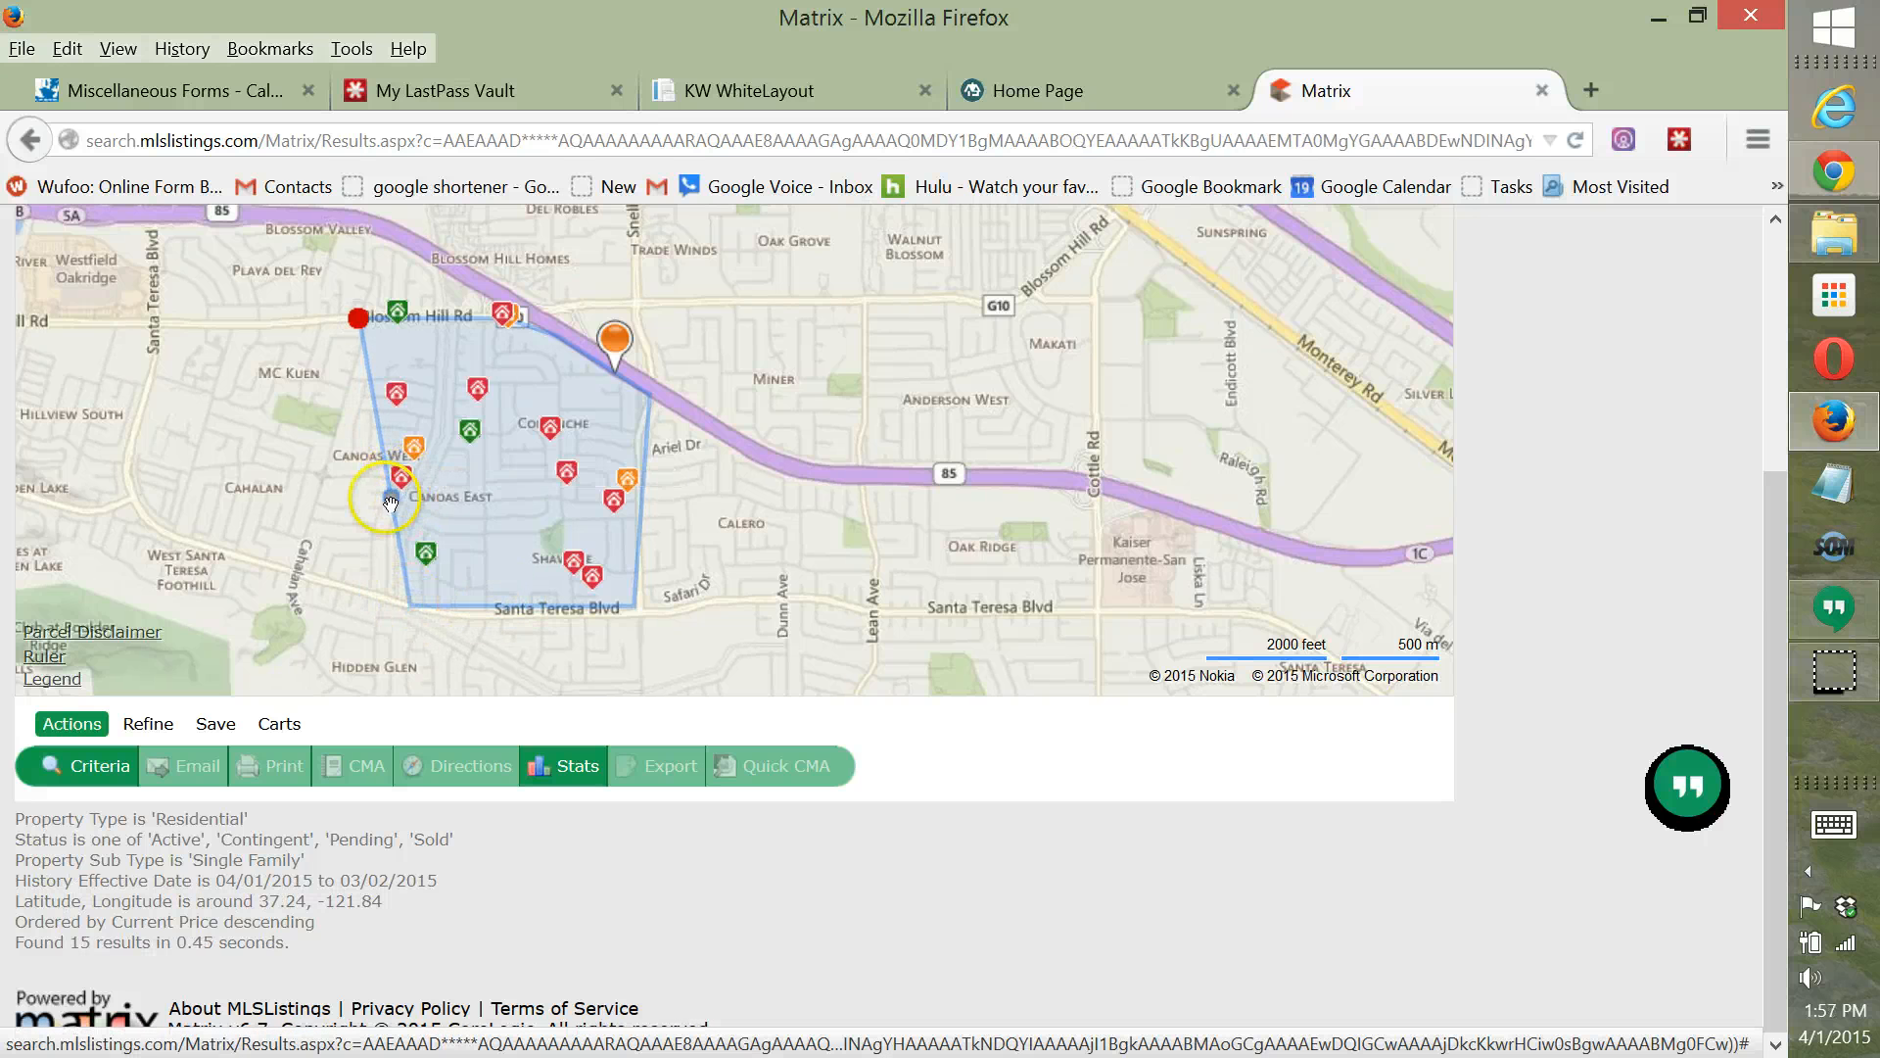
pyautogui.moveTo(396, 519); pyautogui.dragTo(294, 584)
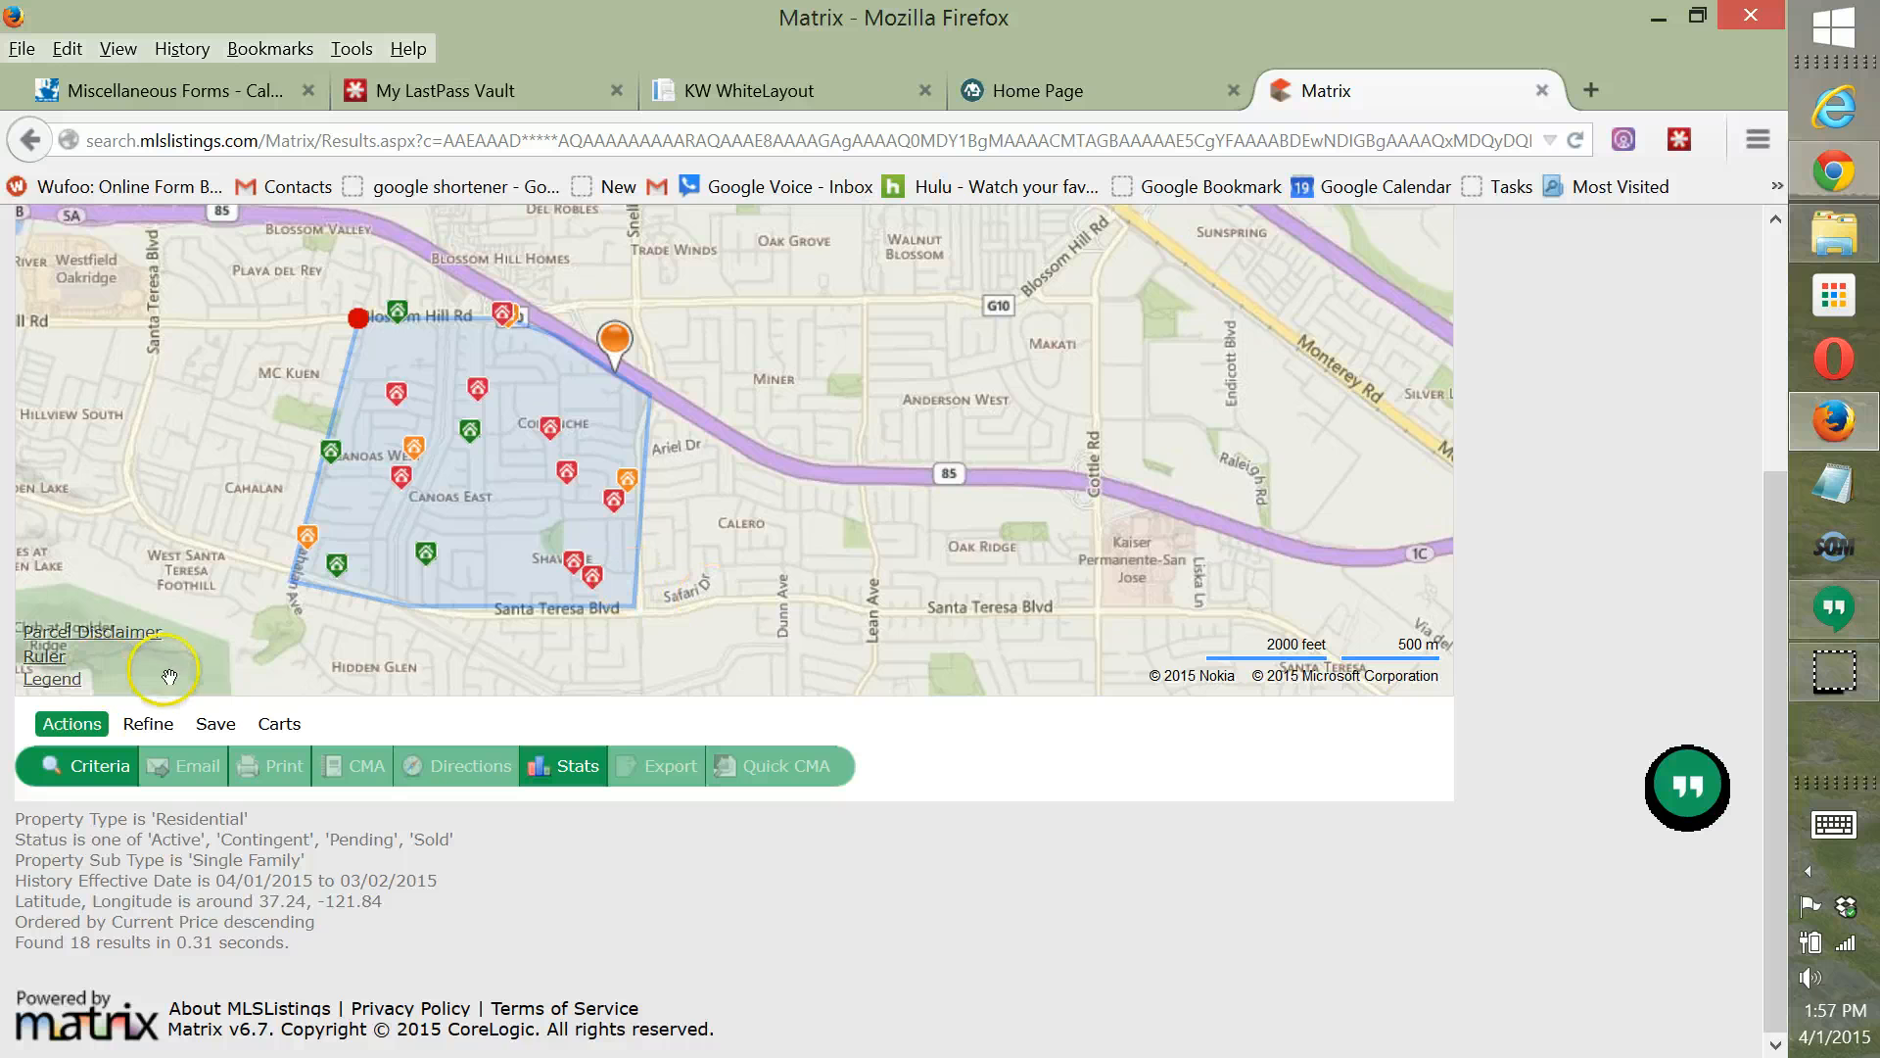
pyautogui.moveTo(289, 585); pyautogui.dragTo(300, 580)
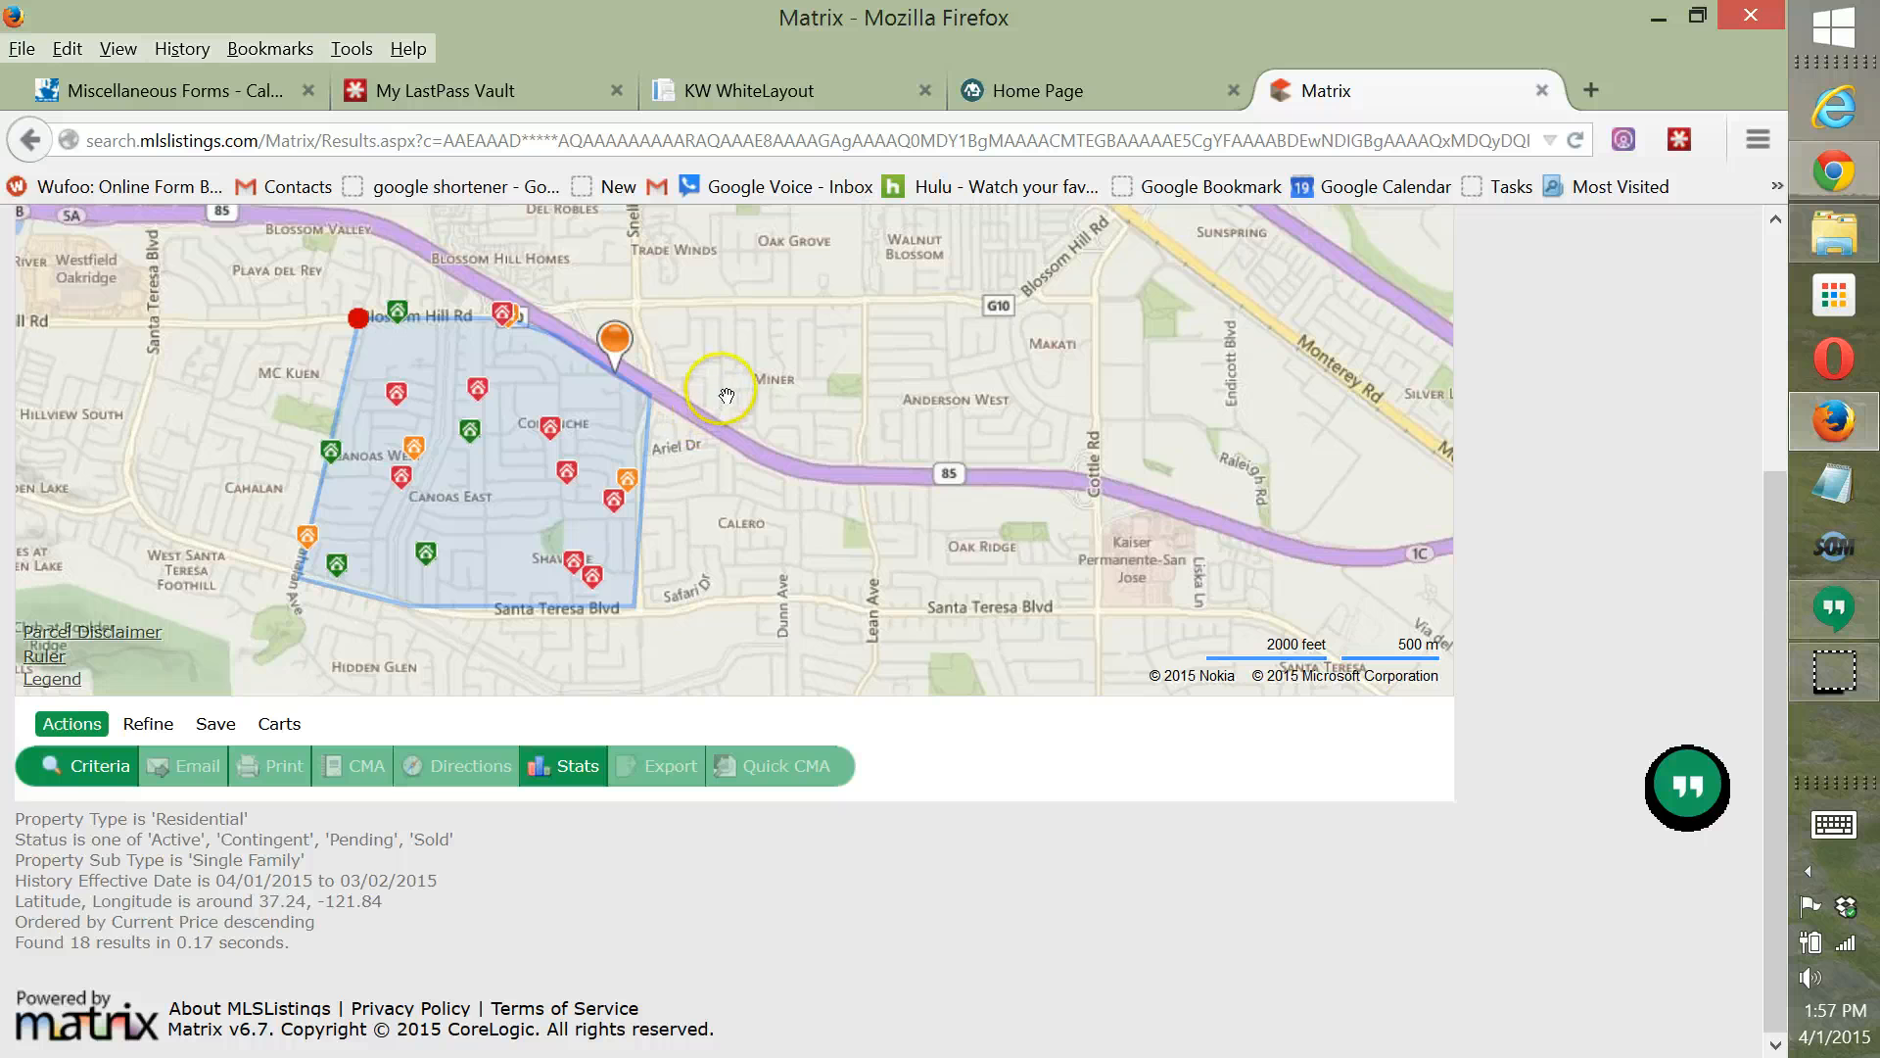
# Check the match count in the criteria, reopen the map, and pull the polygon's western boundary back east to the Canoas West area.
pyautogui.click(100, 766)
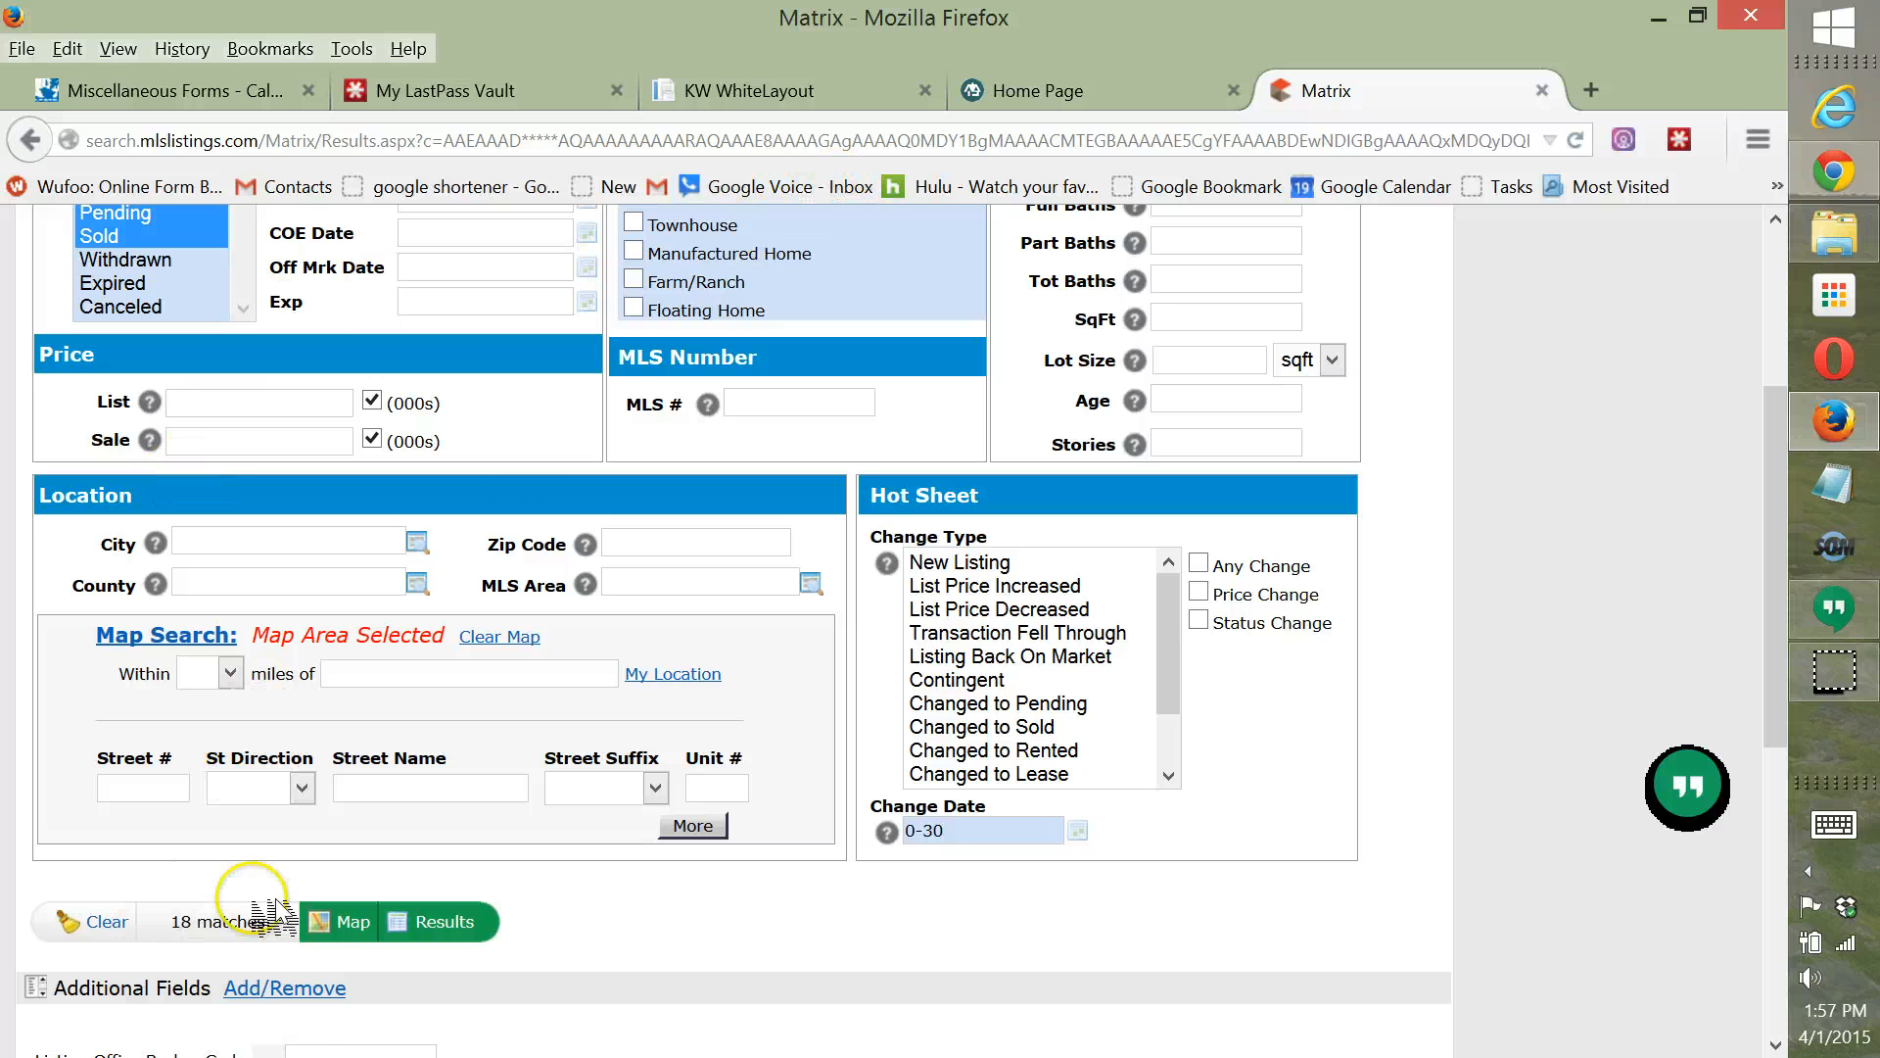
pyautogui.click(360, 924)
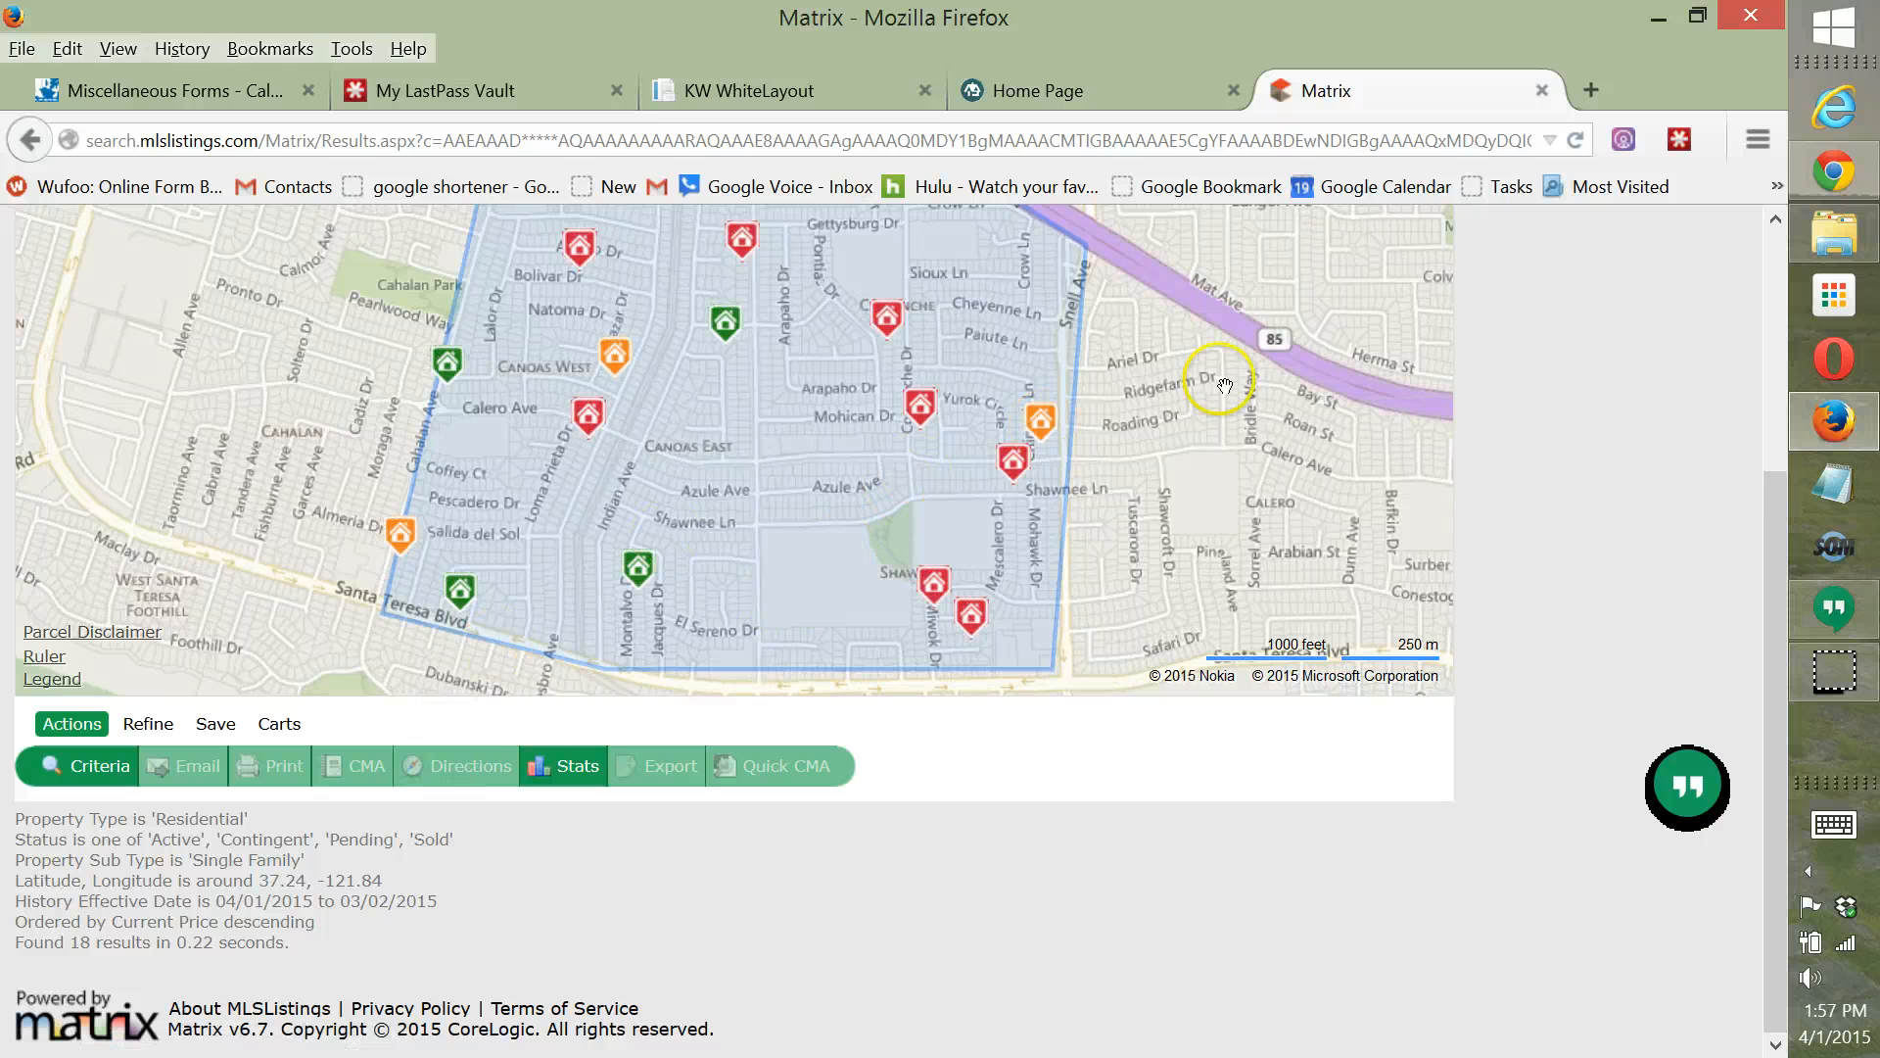
pyautogui.scroll(-1, 1224, 385)
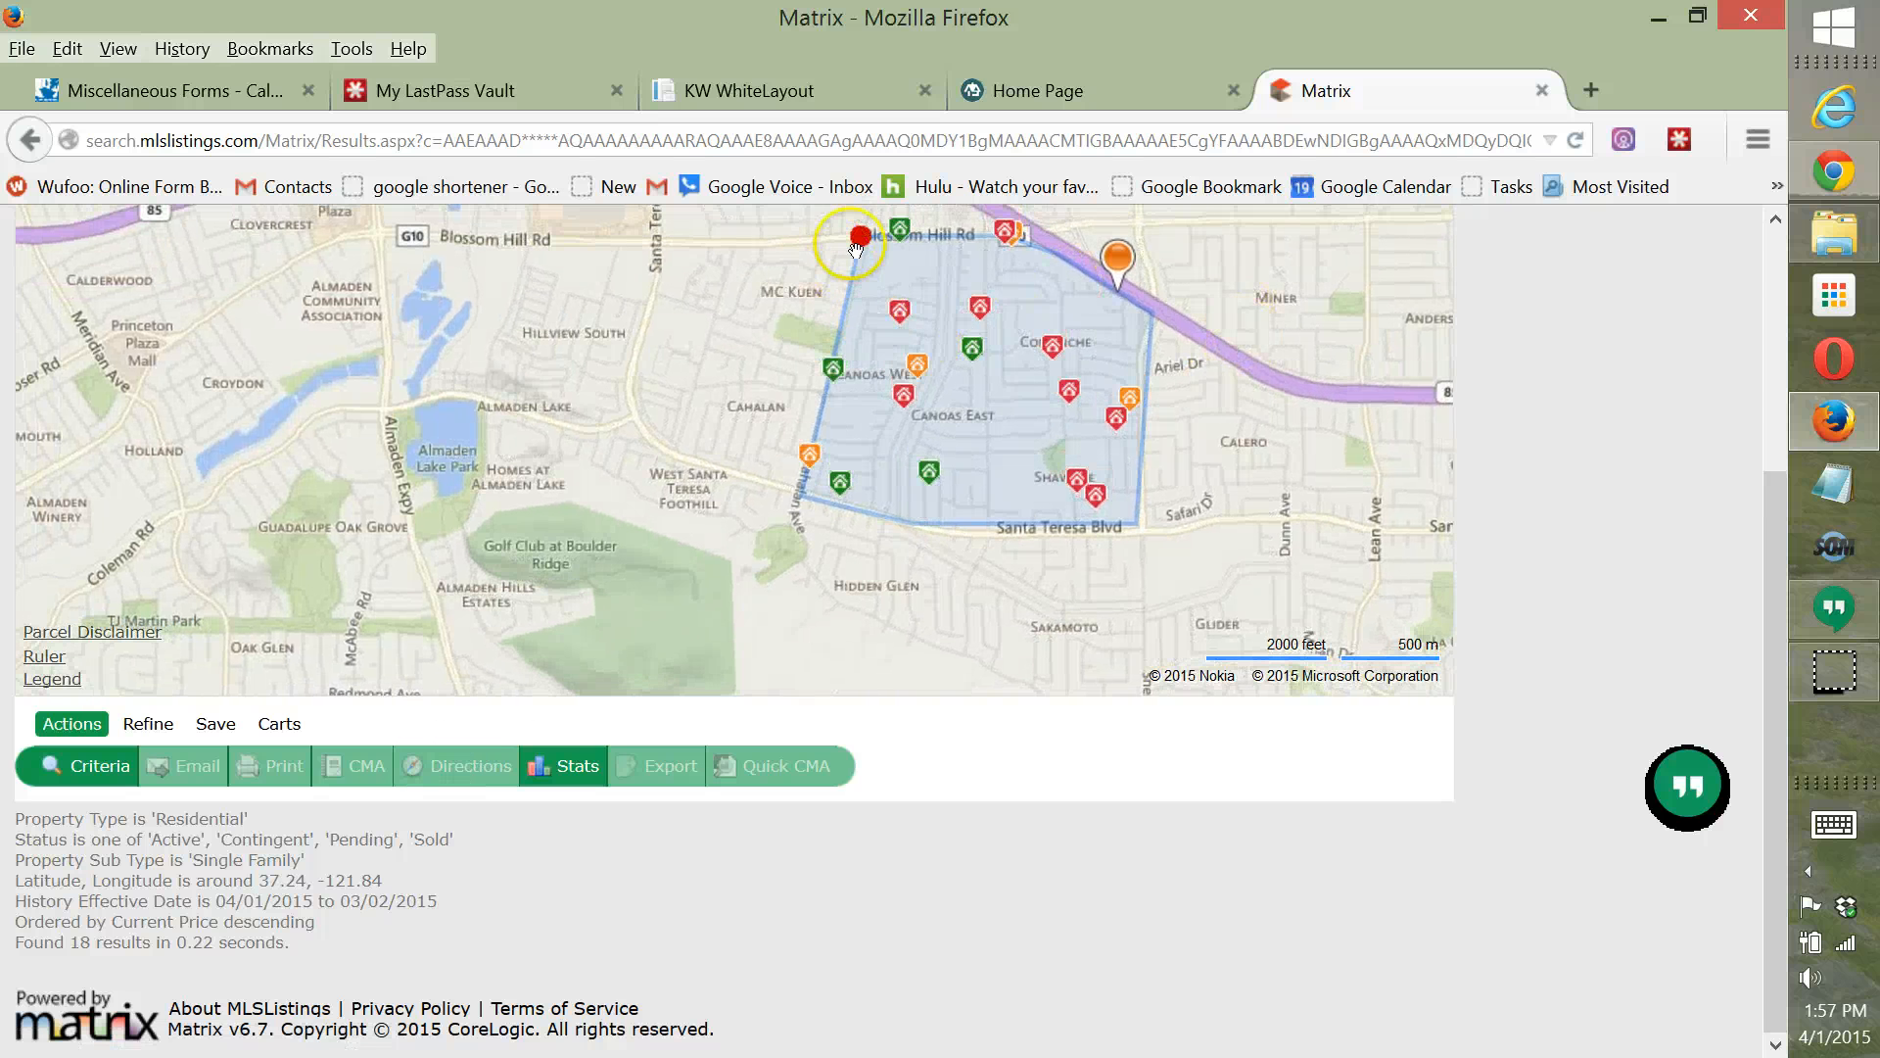
pyautogui.click(858, 245)
pyautogui.moveTo(860, 250); pyautogui.dragTo(934, 243)
pyautogui.click(800, 495)
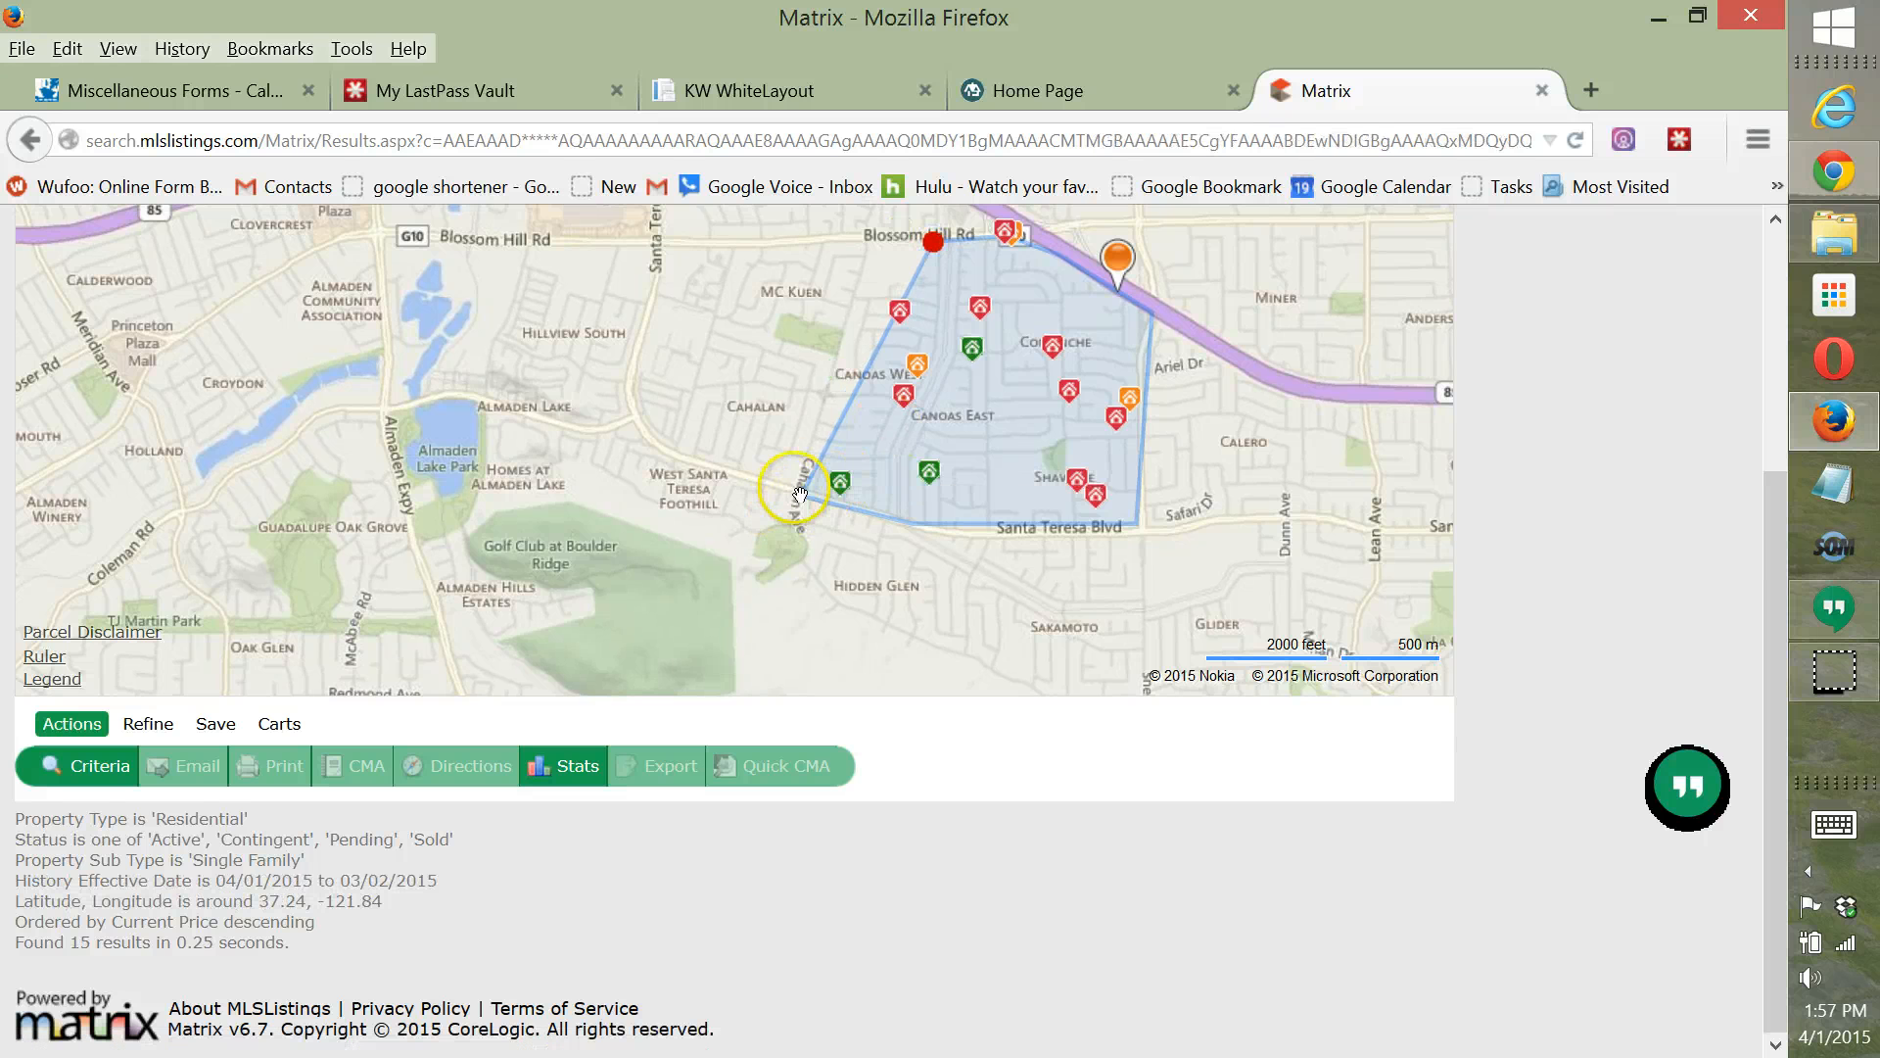
pyautogui.moveTo(800, 494); pyautogui.dragTo(893, 517)
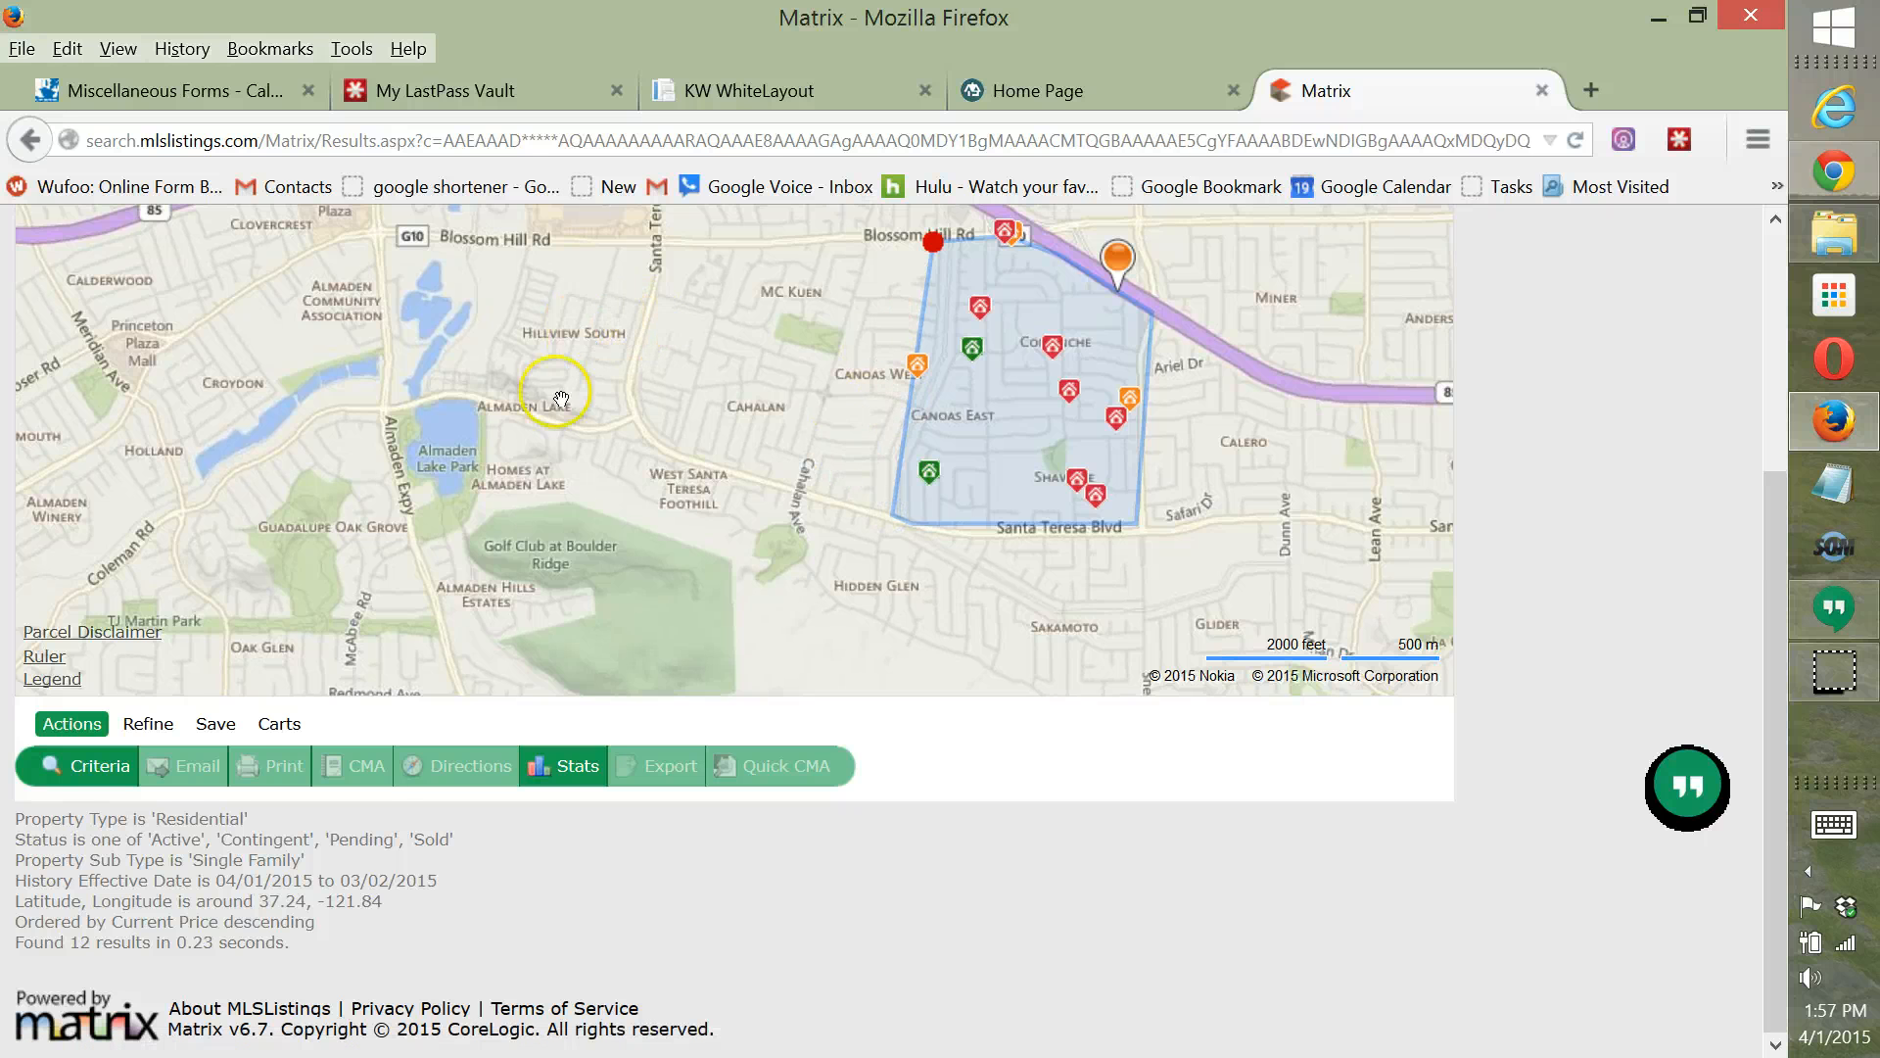
# Return to the search criteria and review the status and property type selections.
pyautogui.click(125, 774)
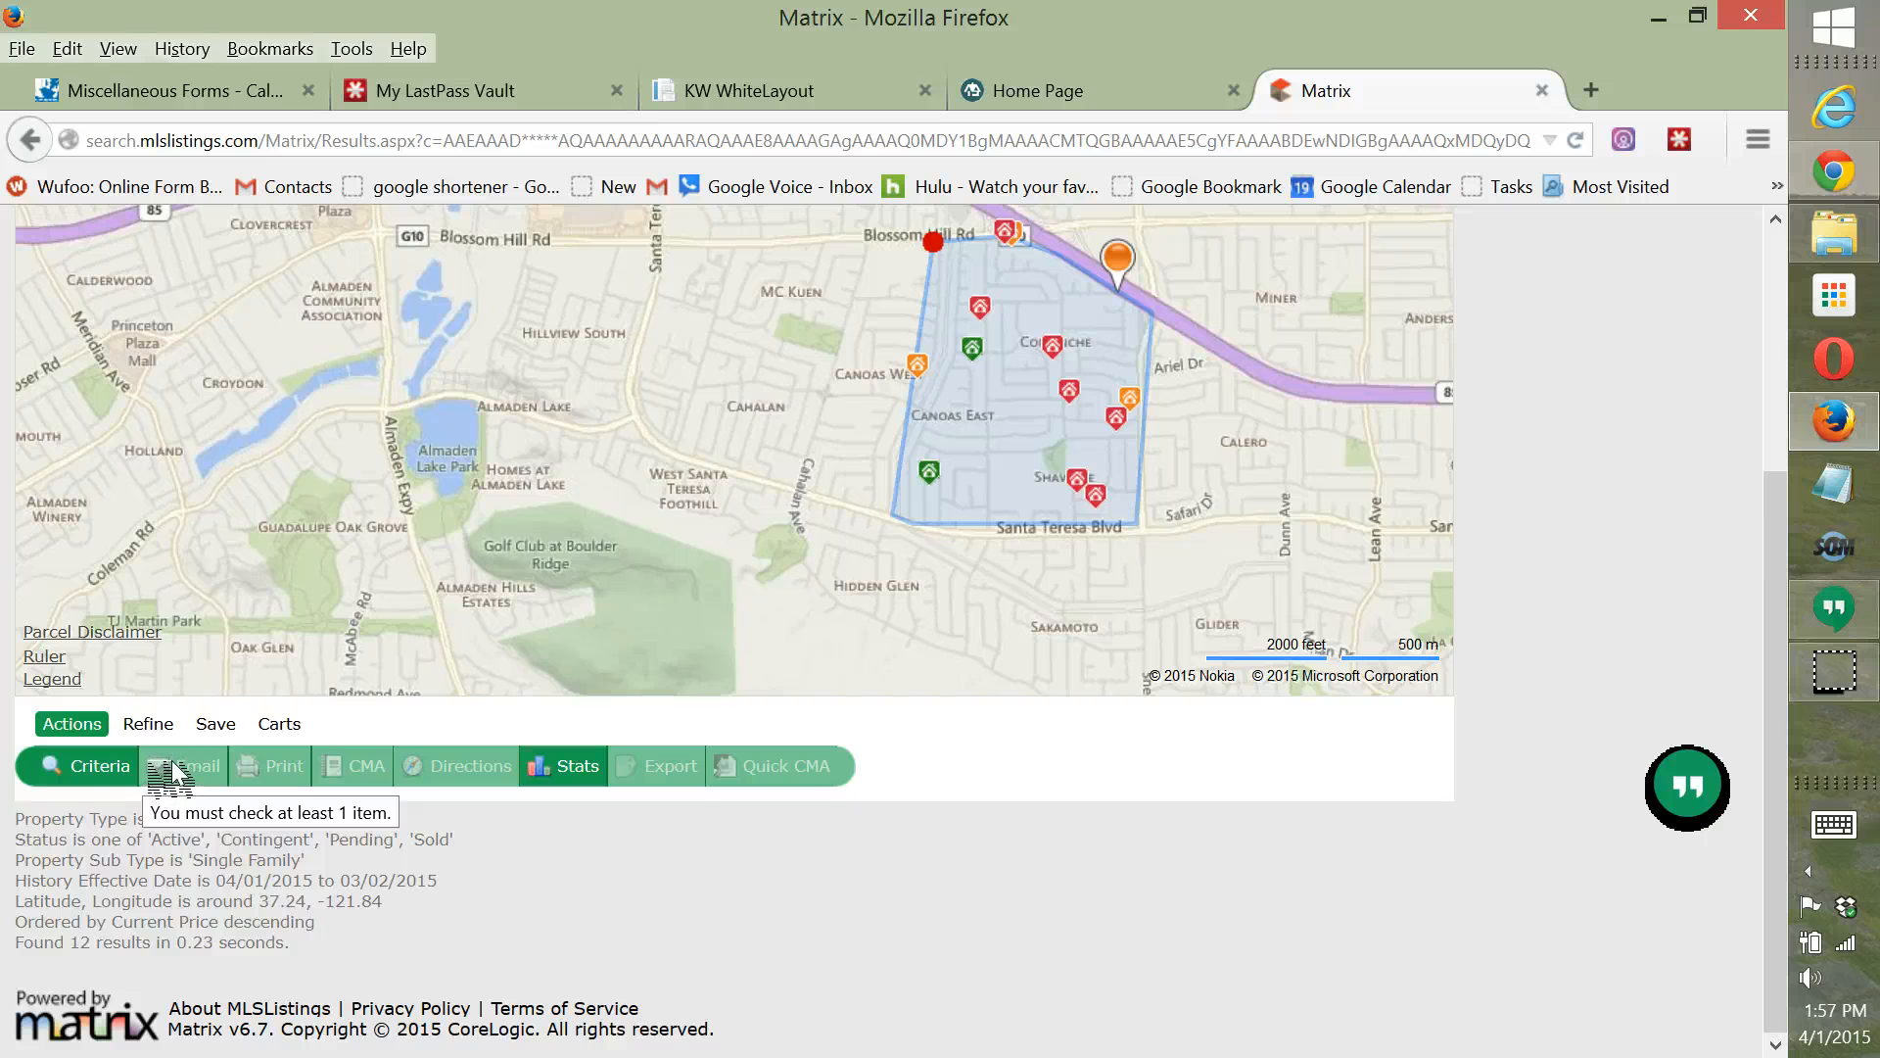
pyautogui.click(138, 772)
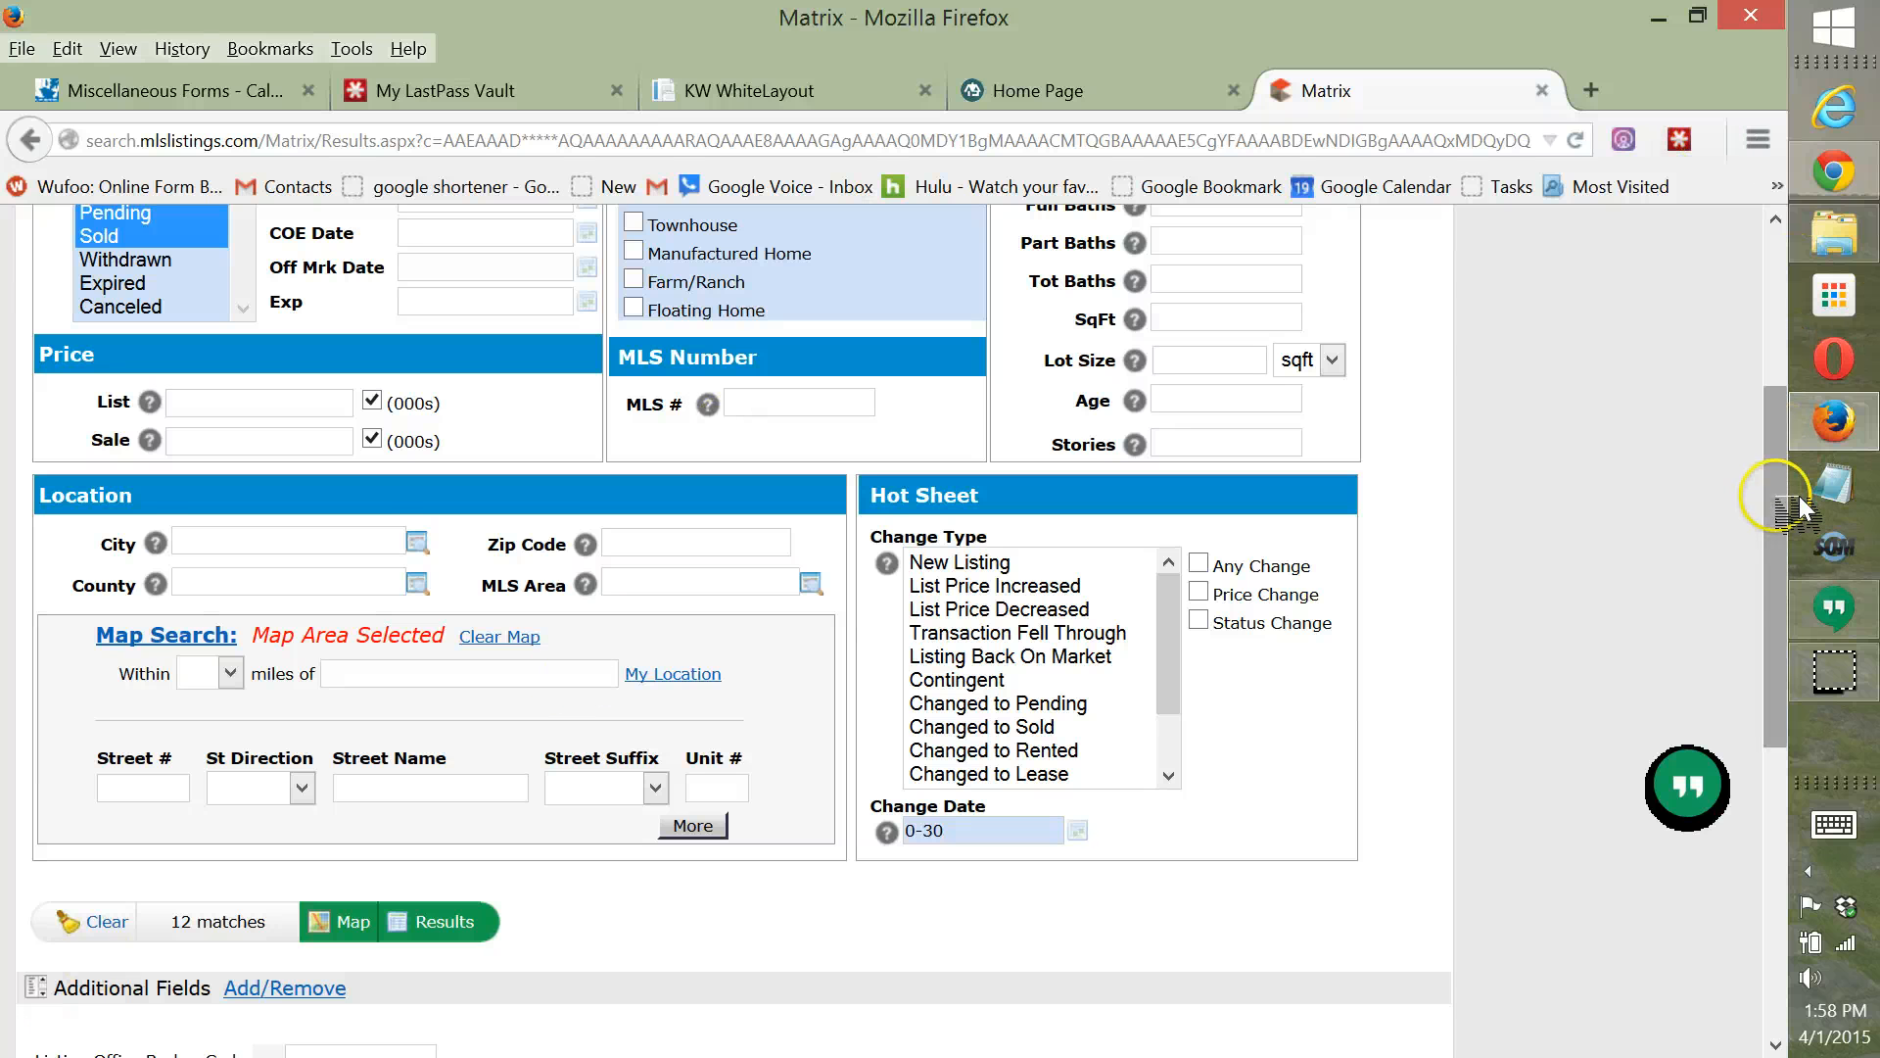
pyautogui.moveTo(1775, 495); pyautogui.dragTo(1832, 274)
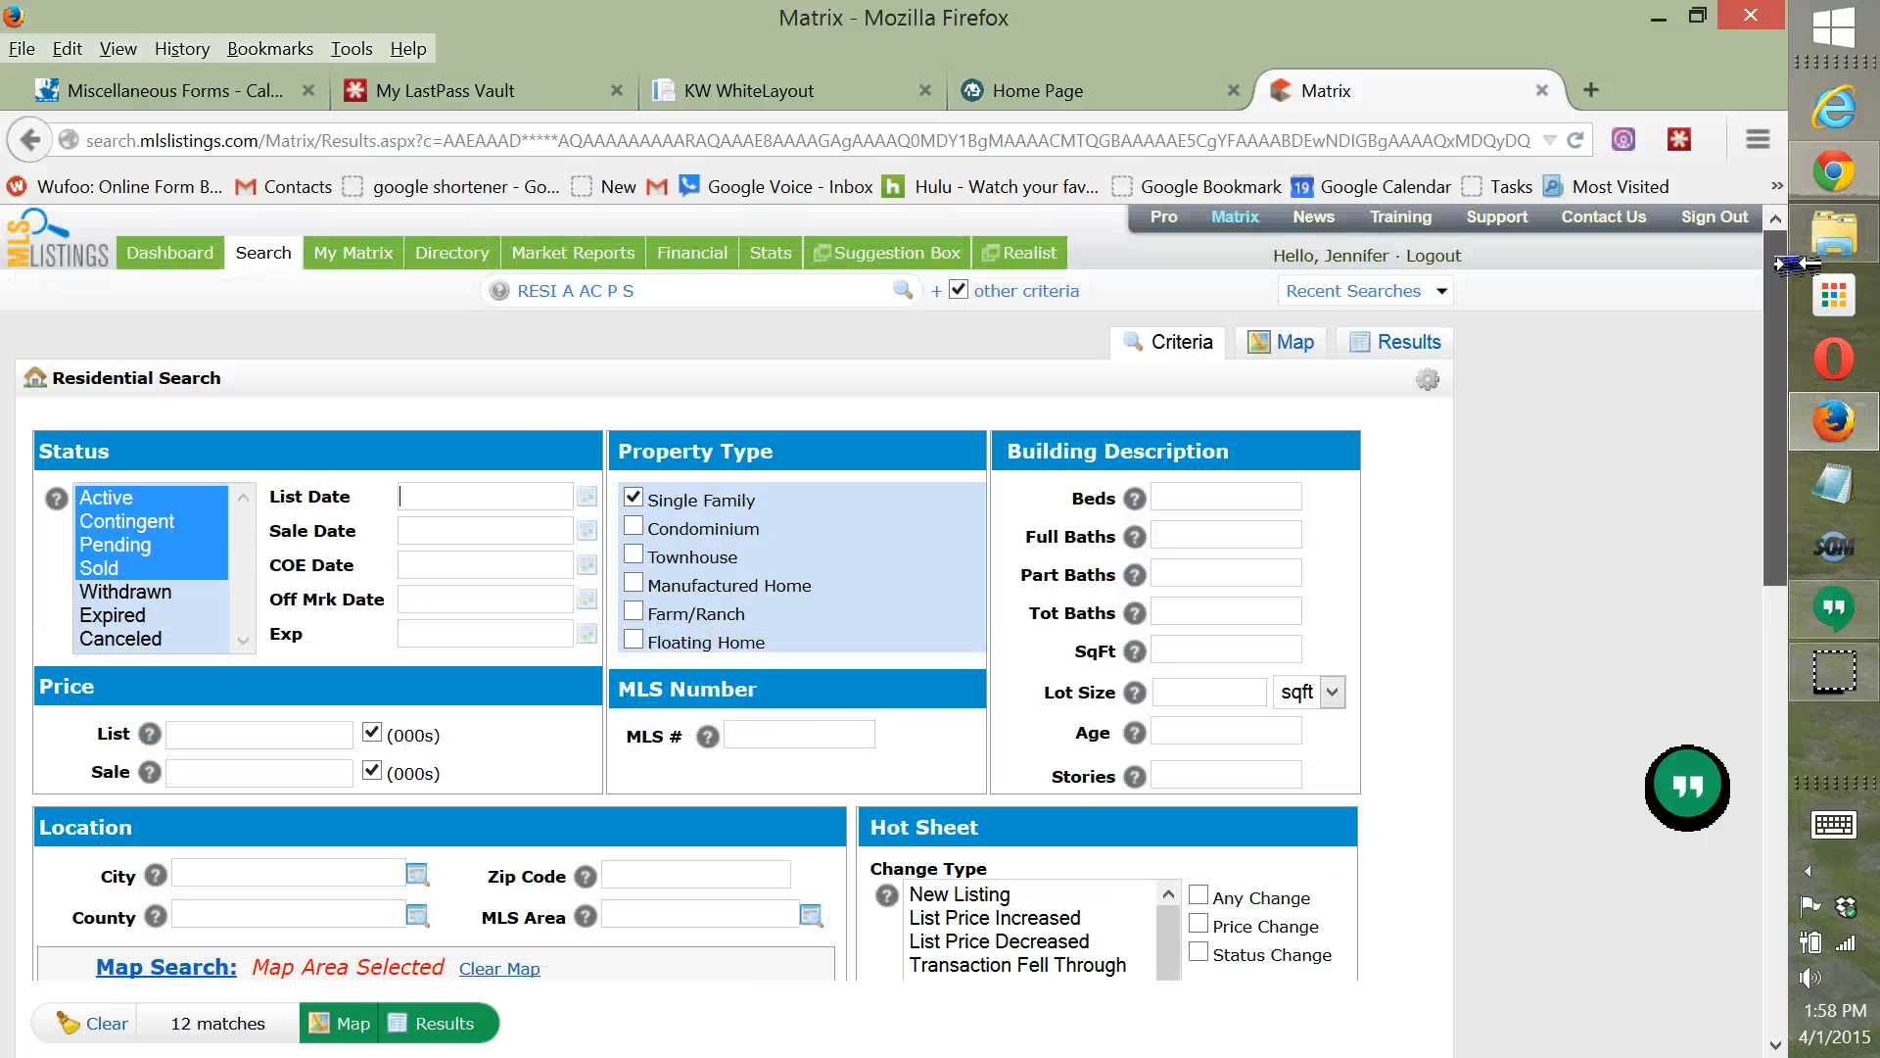
pyautogui.moveTo(364, 254)
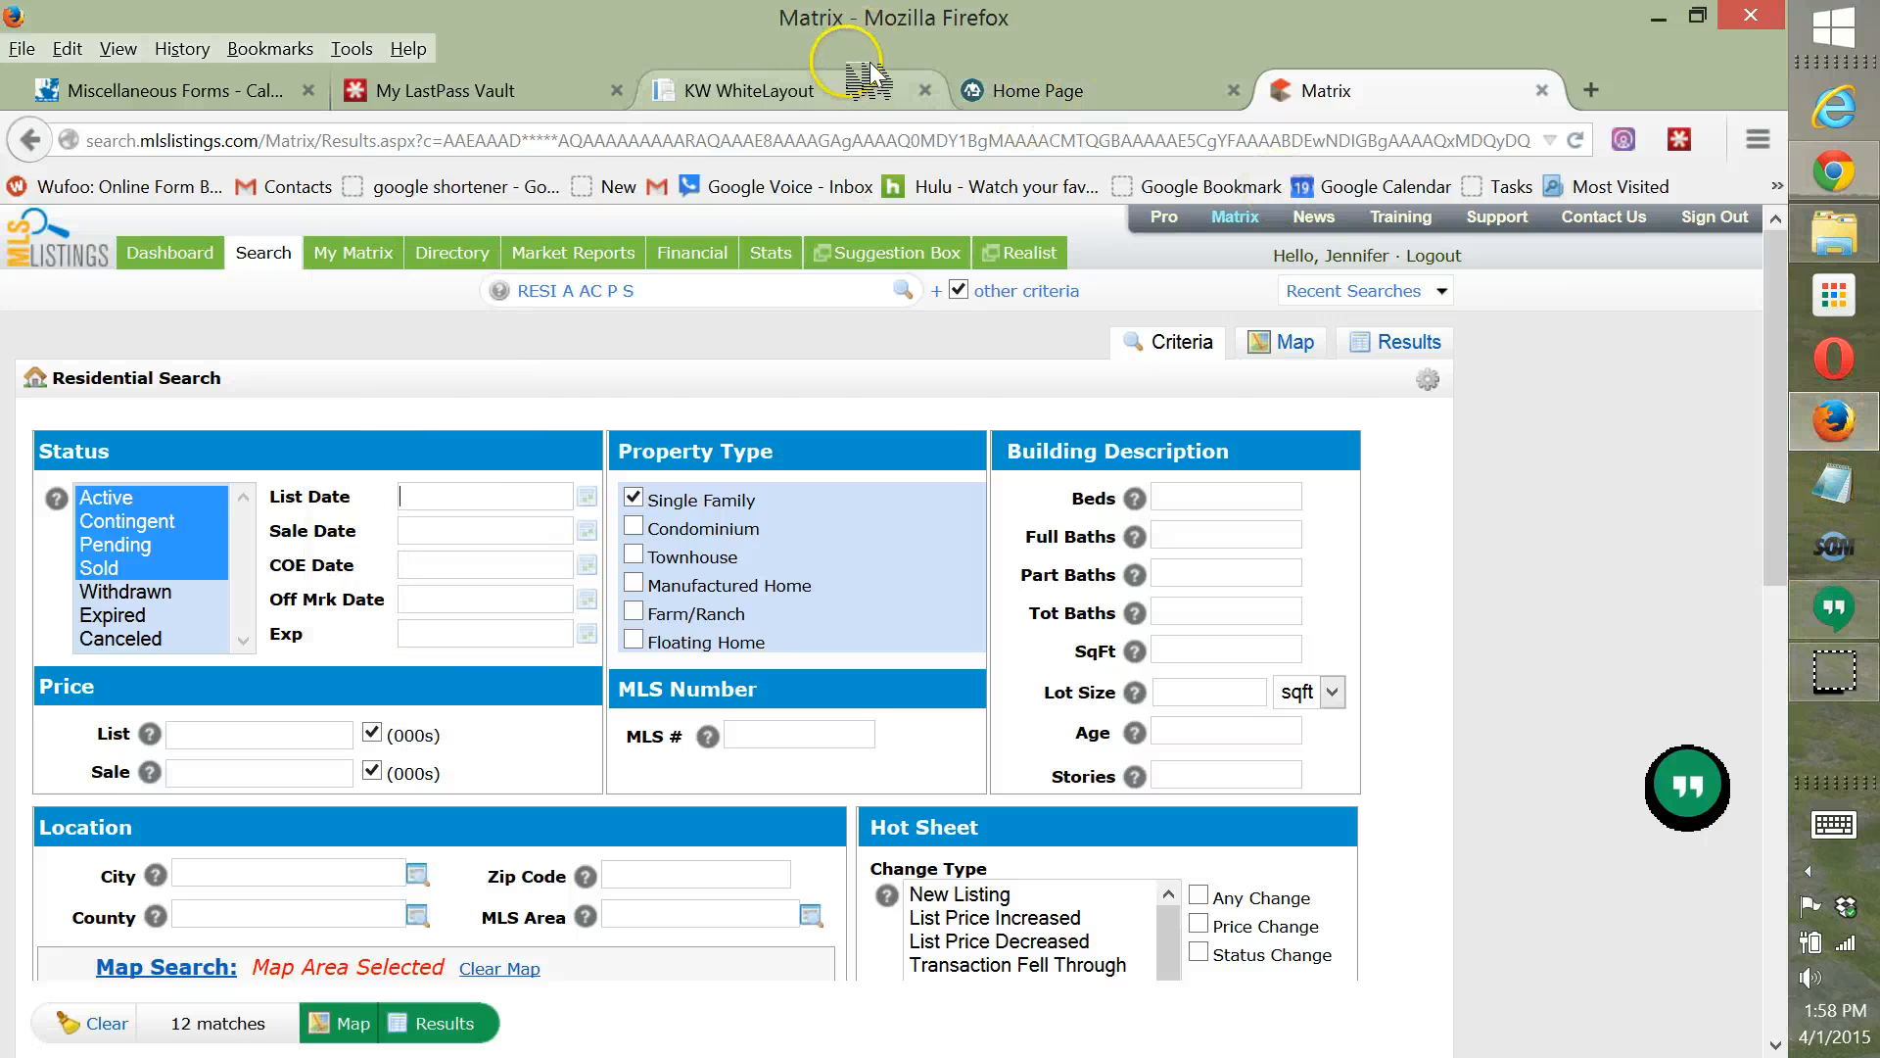
# Switch to the KW WhiteLayout page and start editing the Flyer Market Update 01 template without a back template.
pyautogui.click(848, 93)
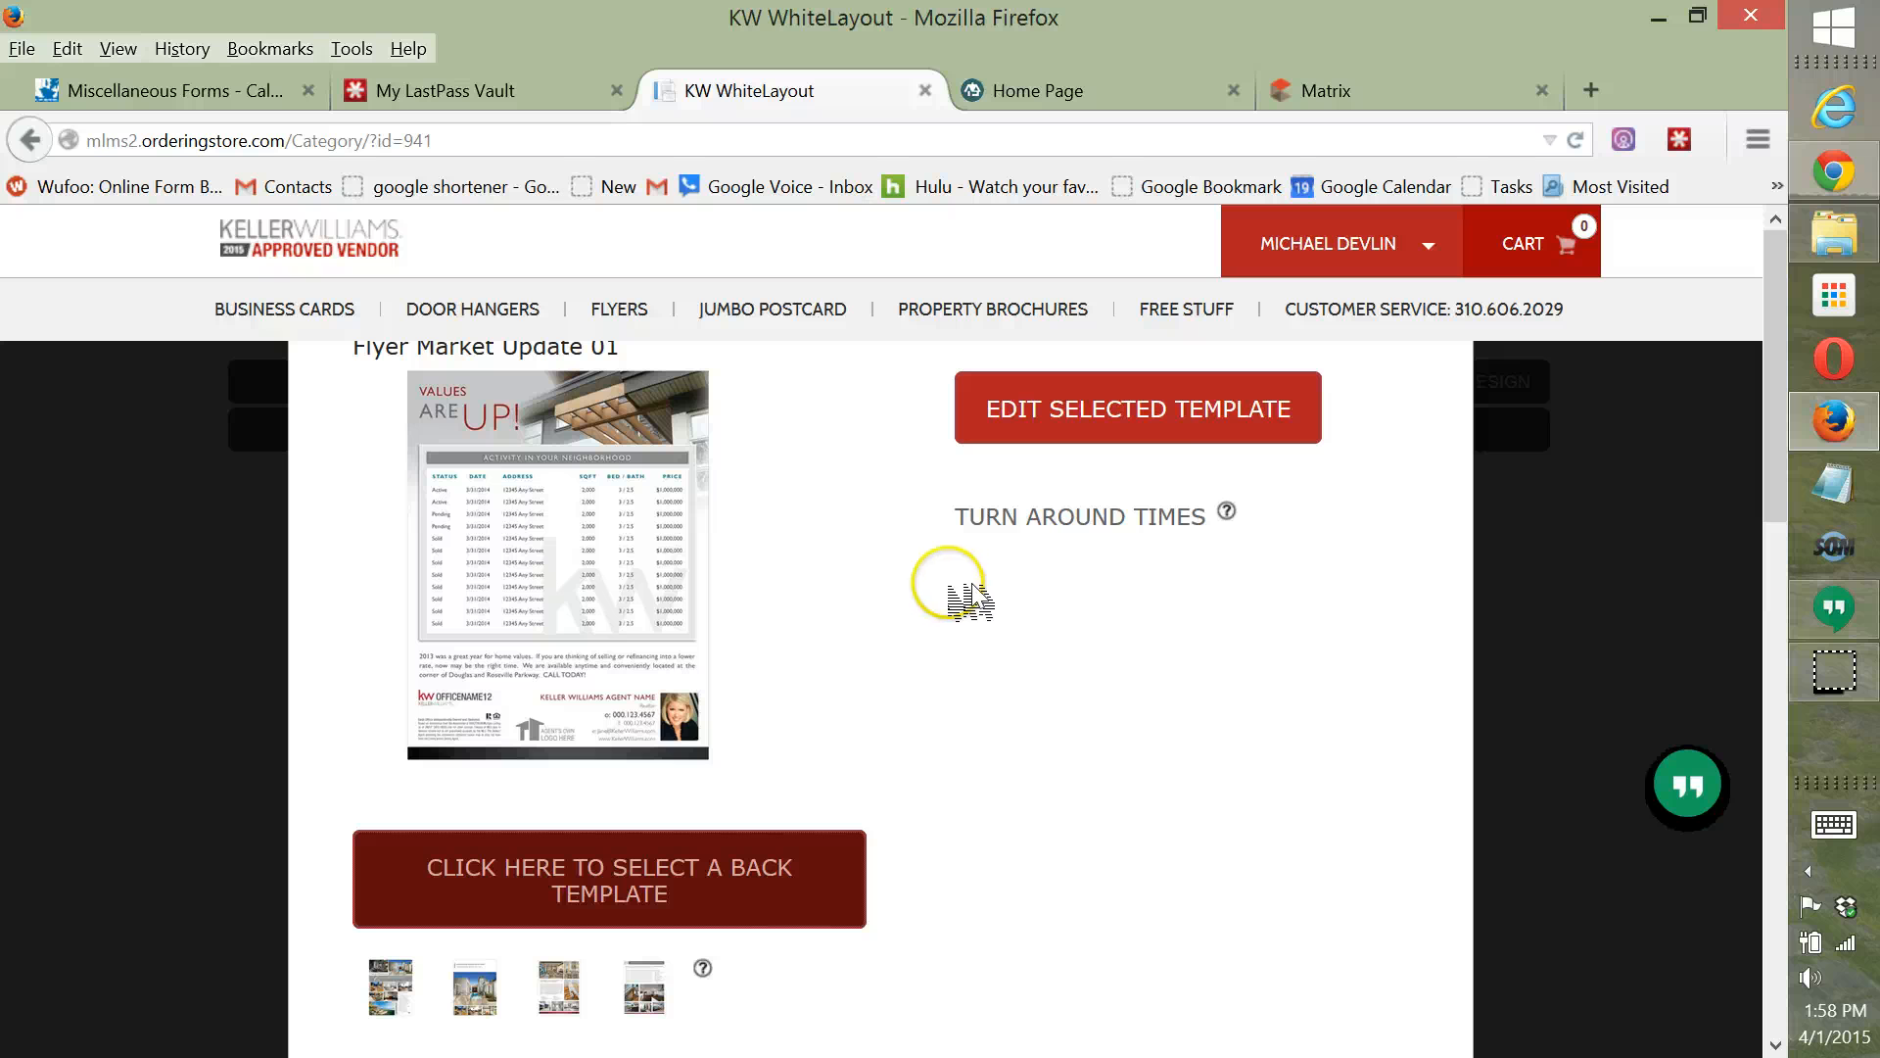
pyautogui.click(1144, 420)
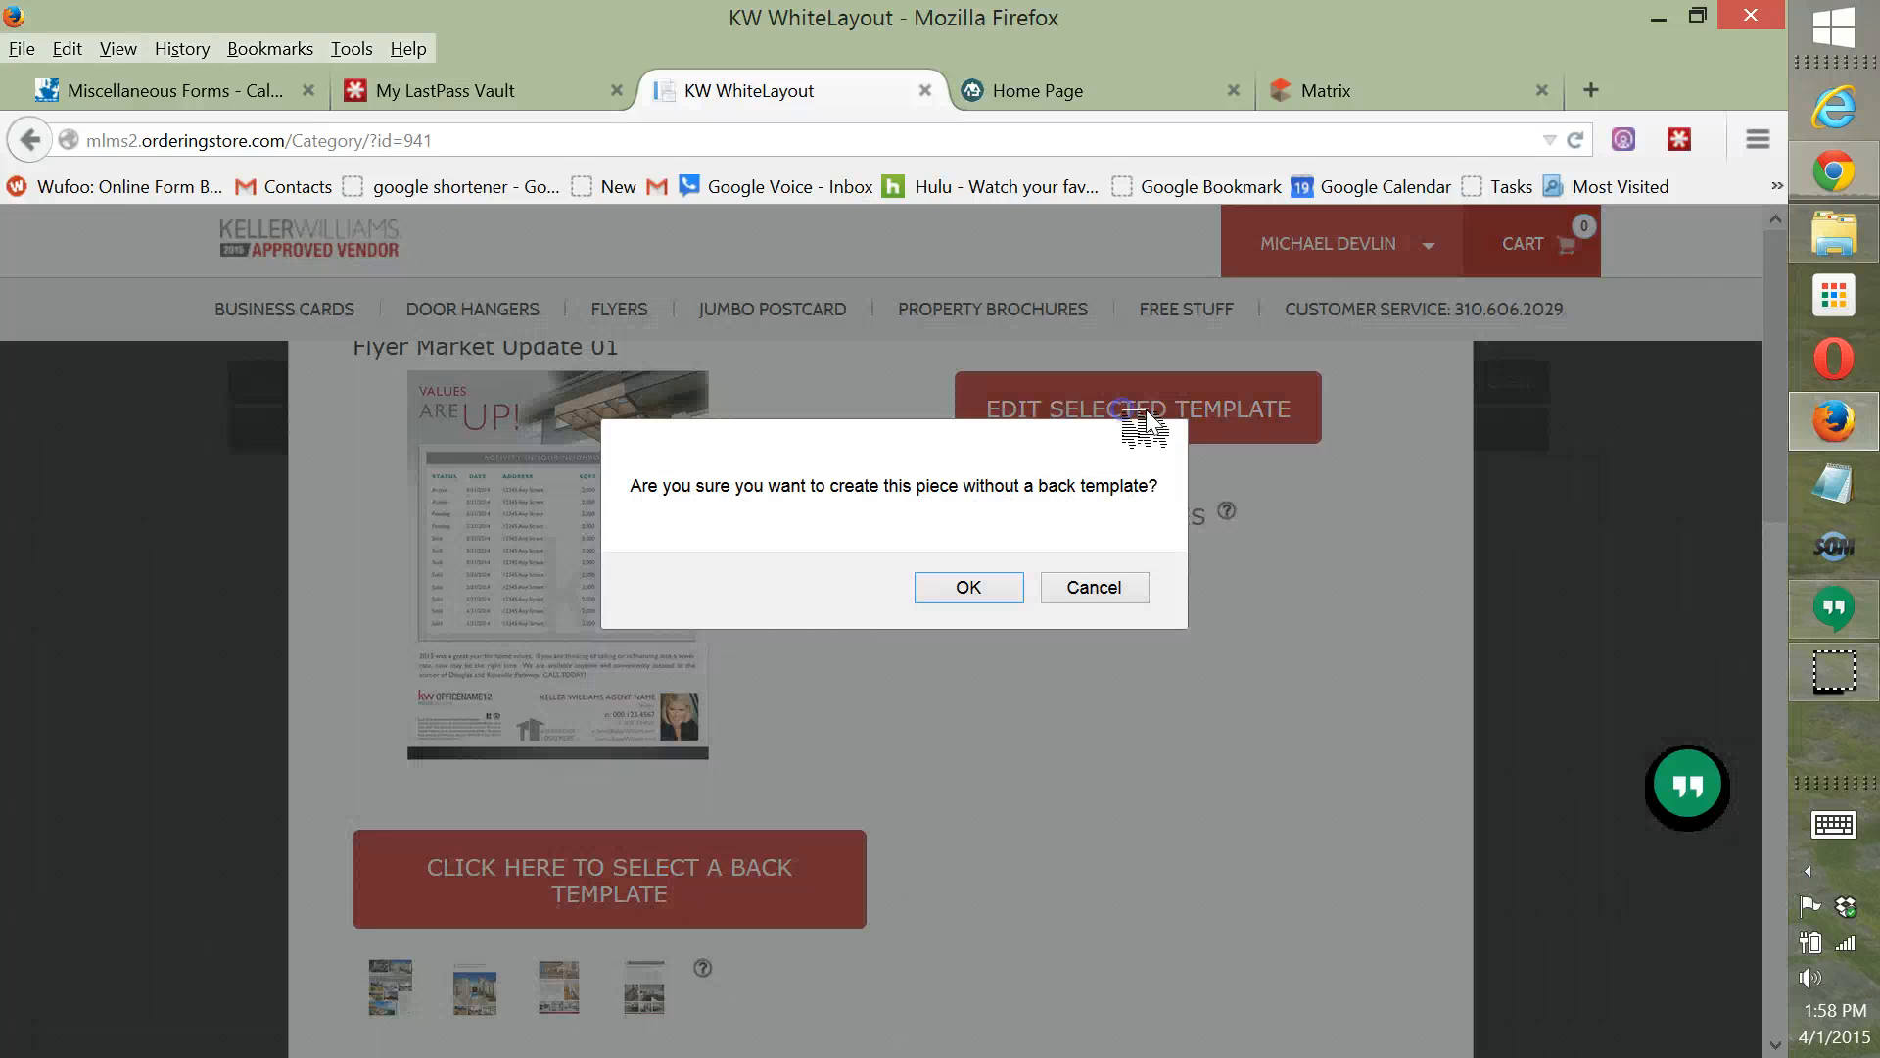
pyautogui.click(969, 593)
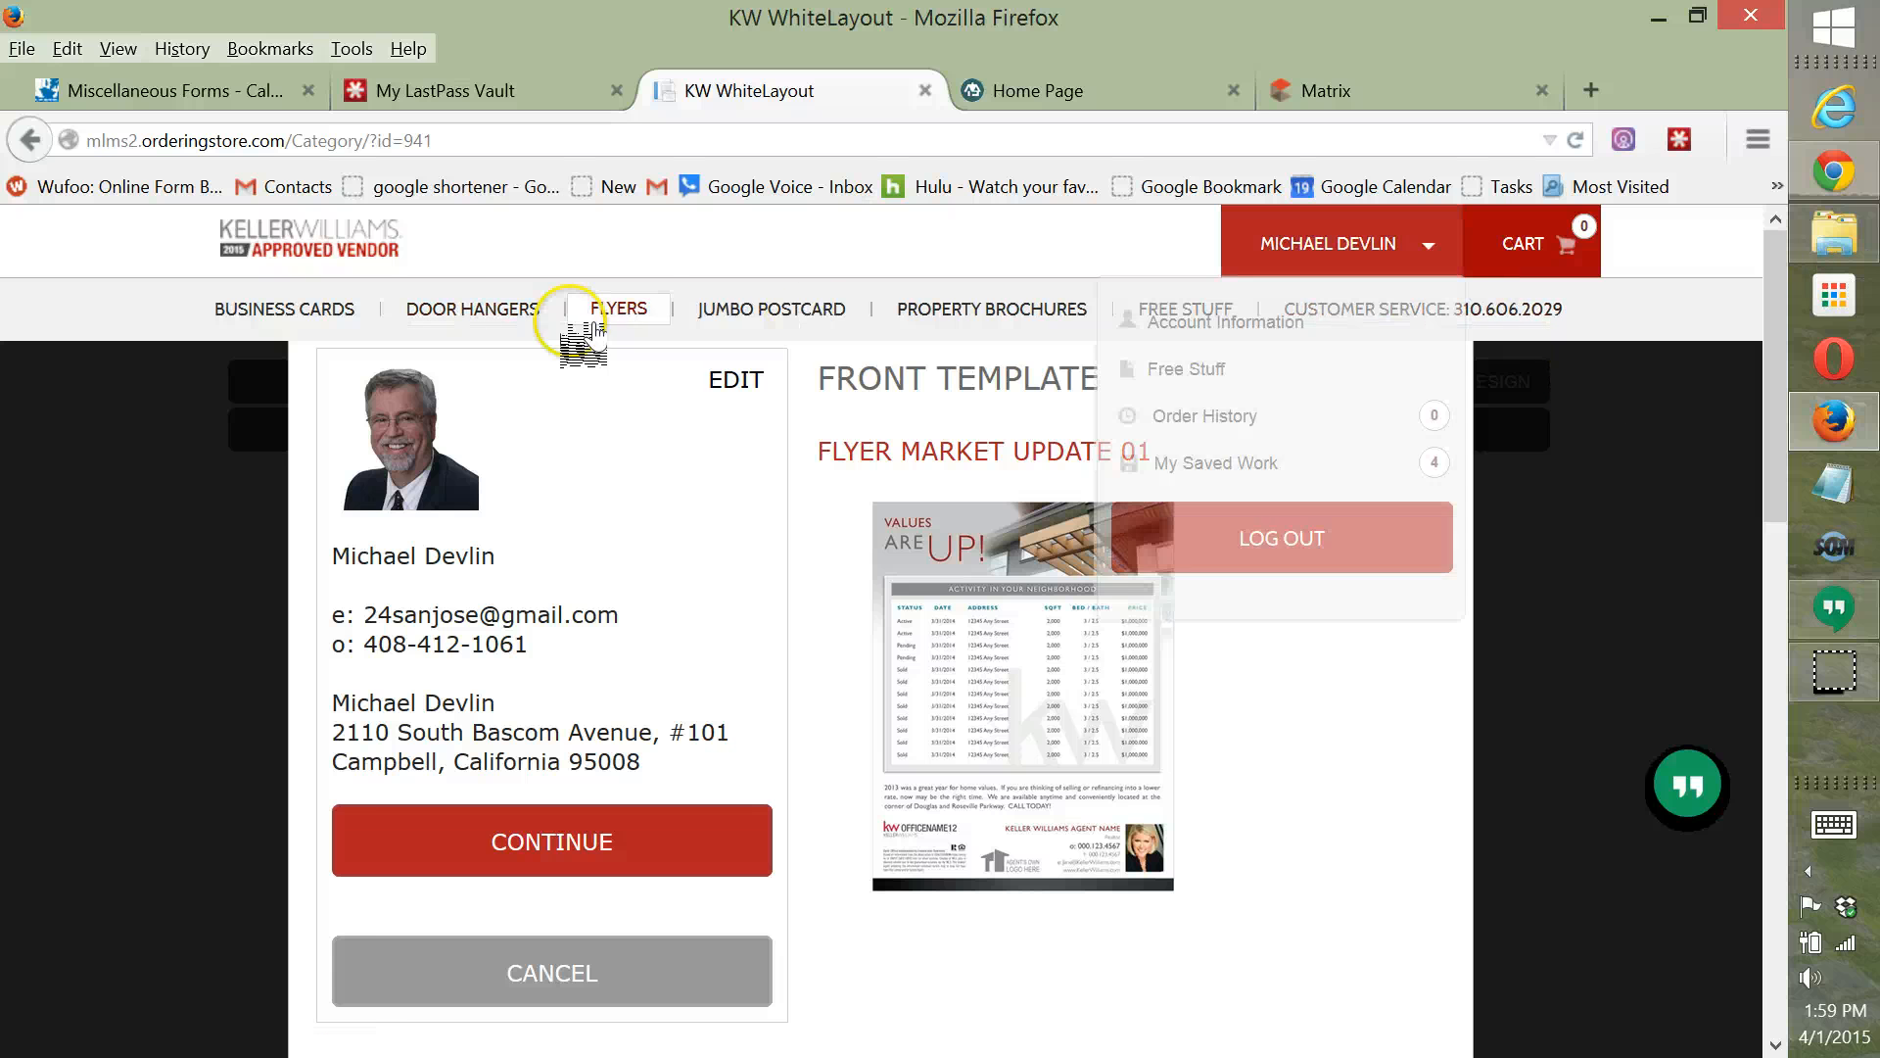
# Reopen the Market Updates flyers and select the Flyer Market Update 01 template as the front.
pyautogui.click(616, 297)
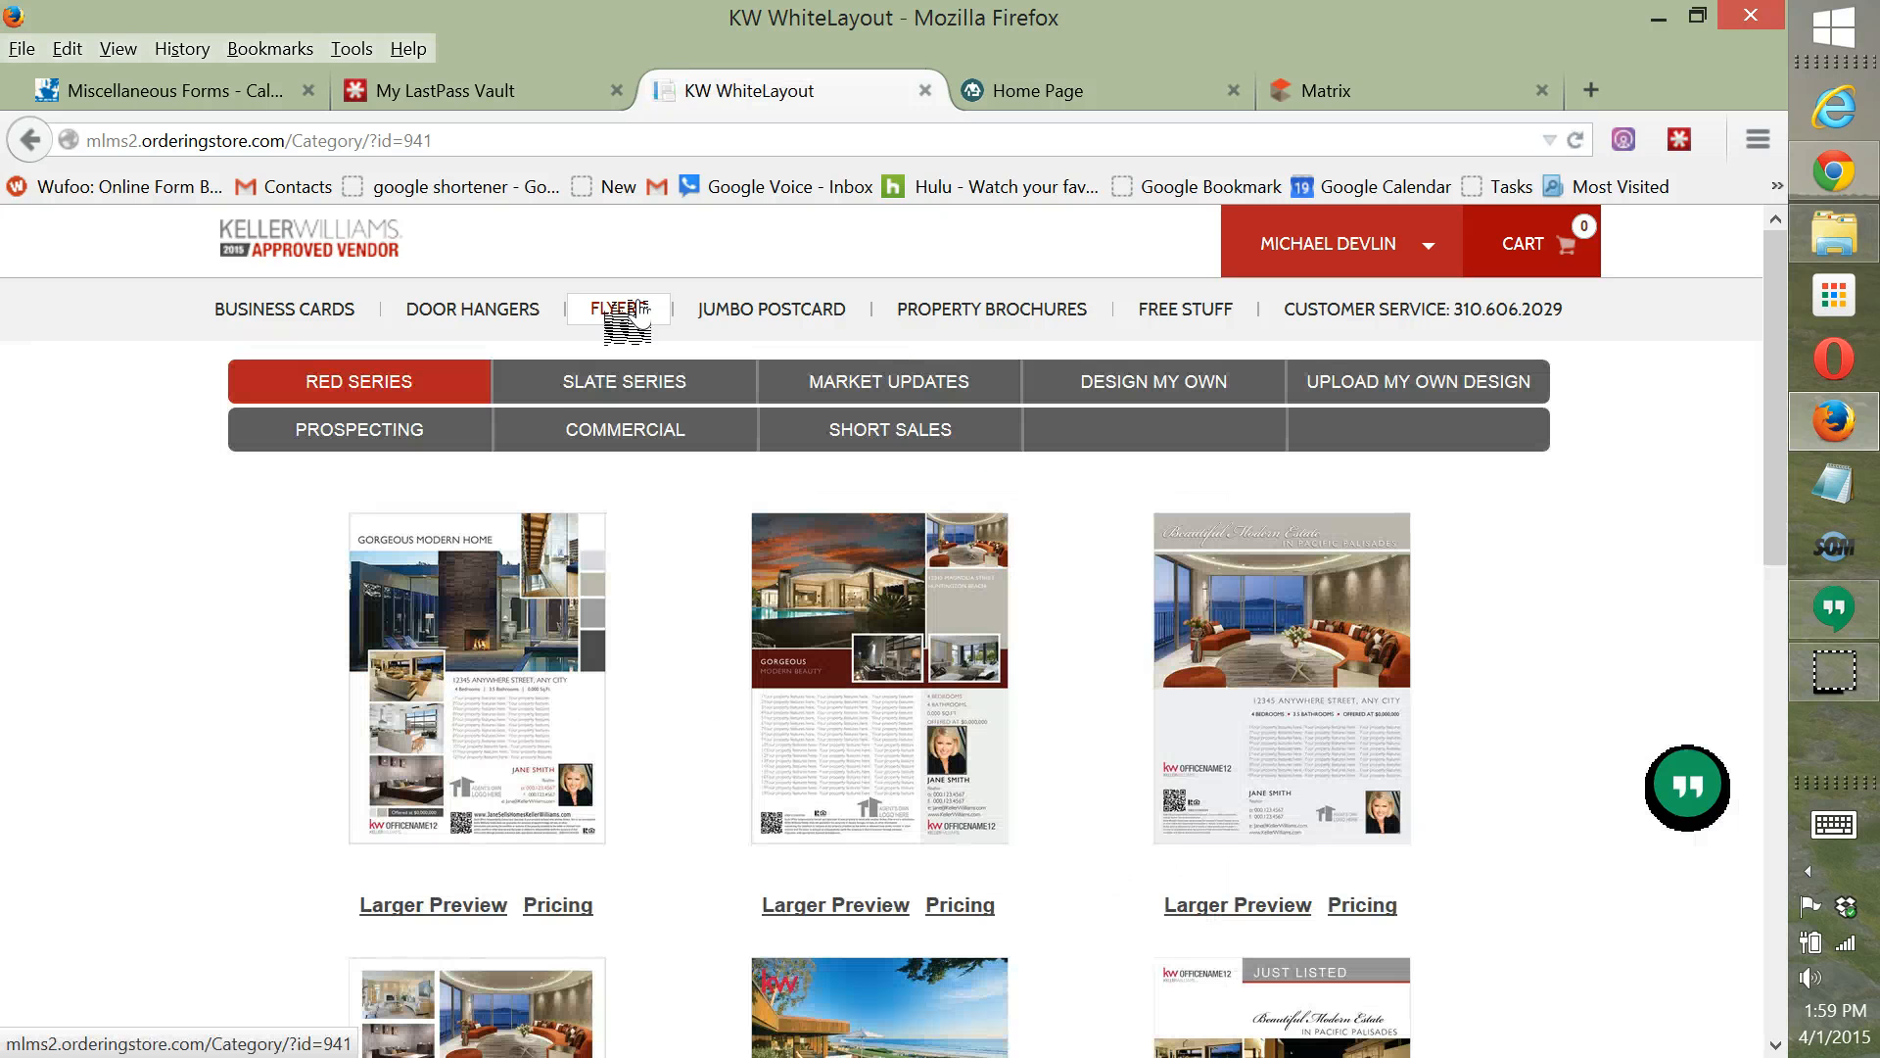
pyautogui.click(612, 304)
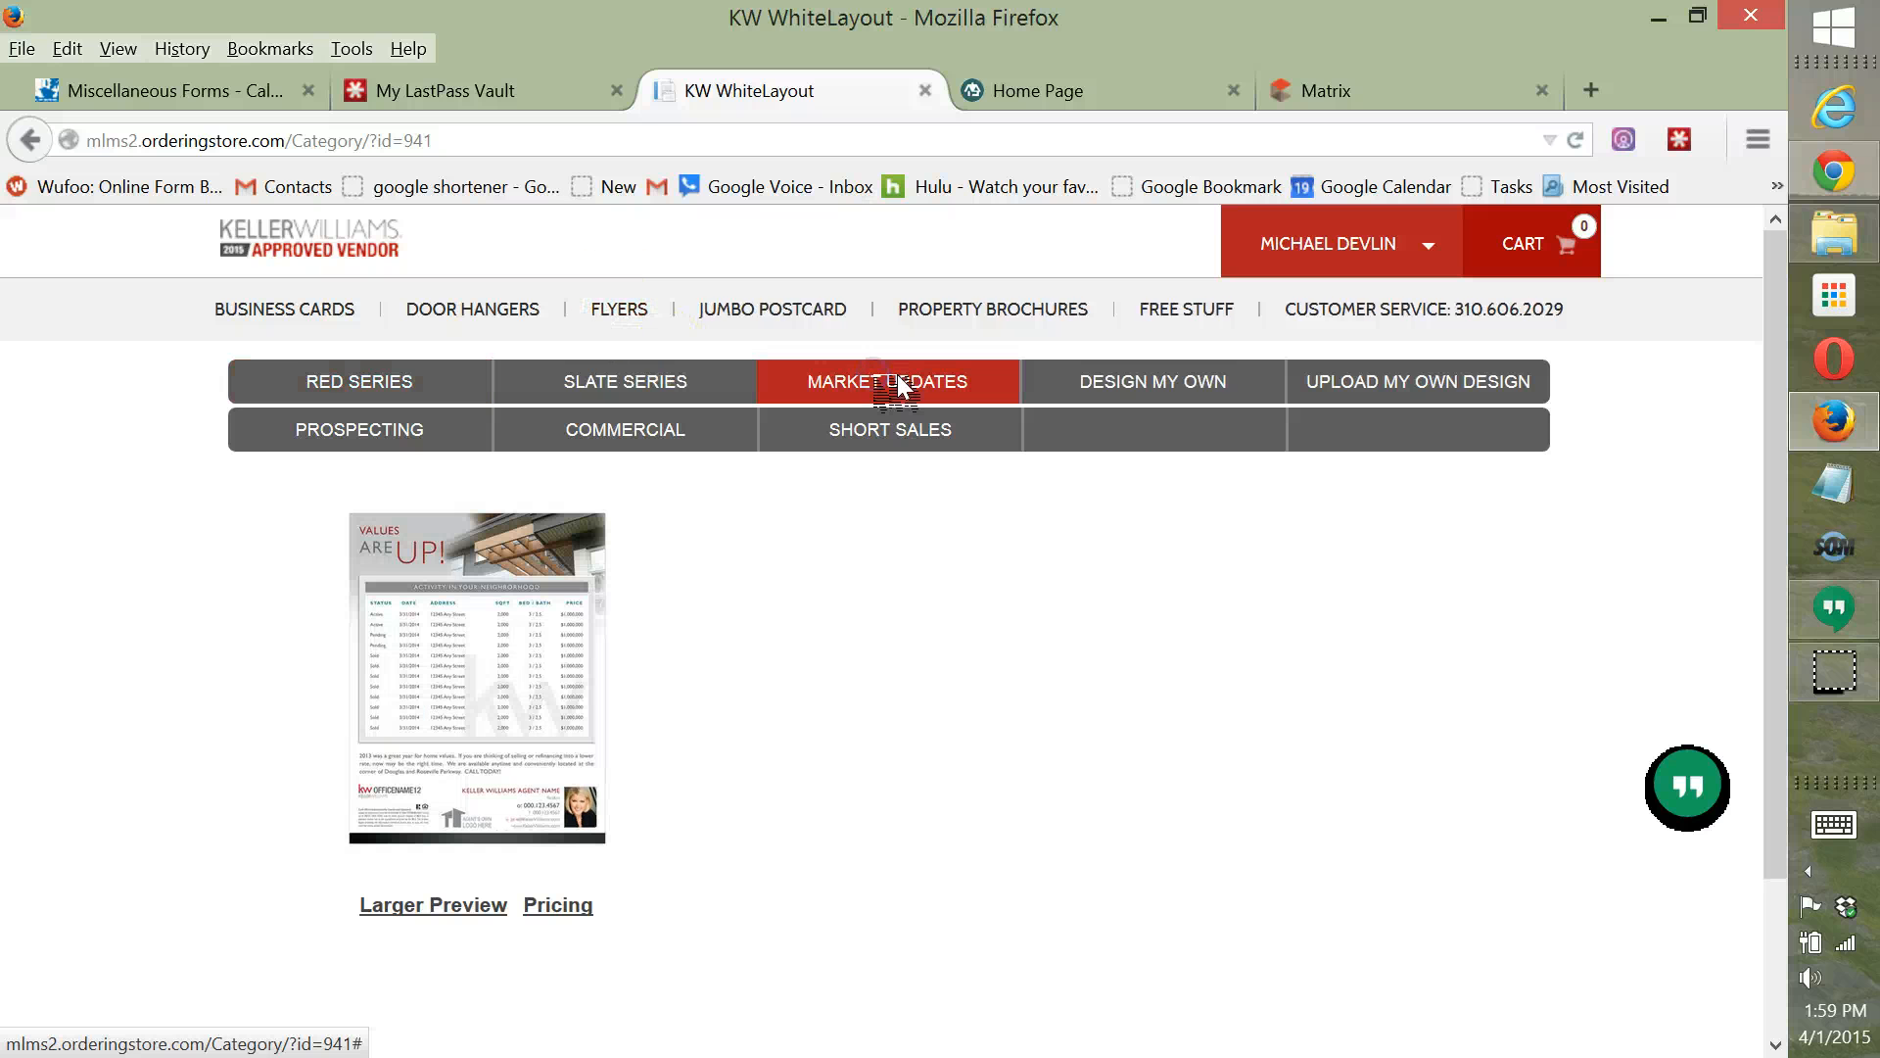
pyautogui.click(499, 638)
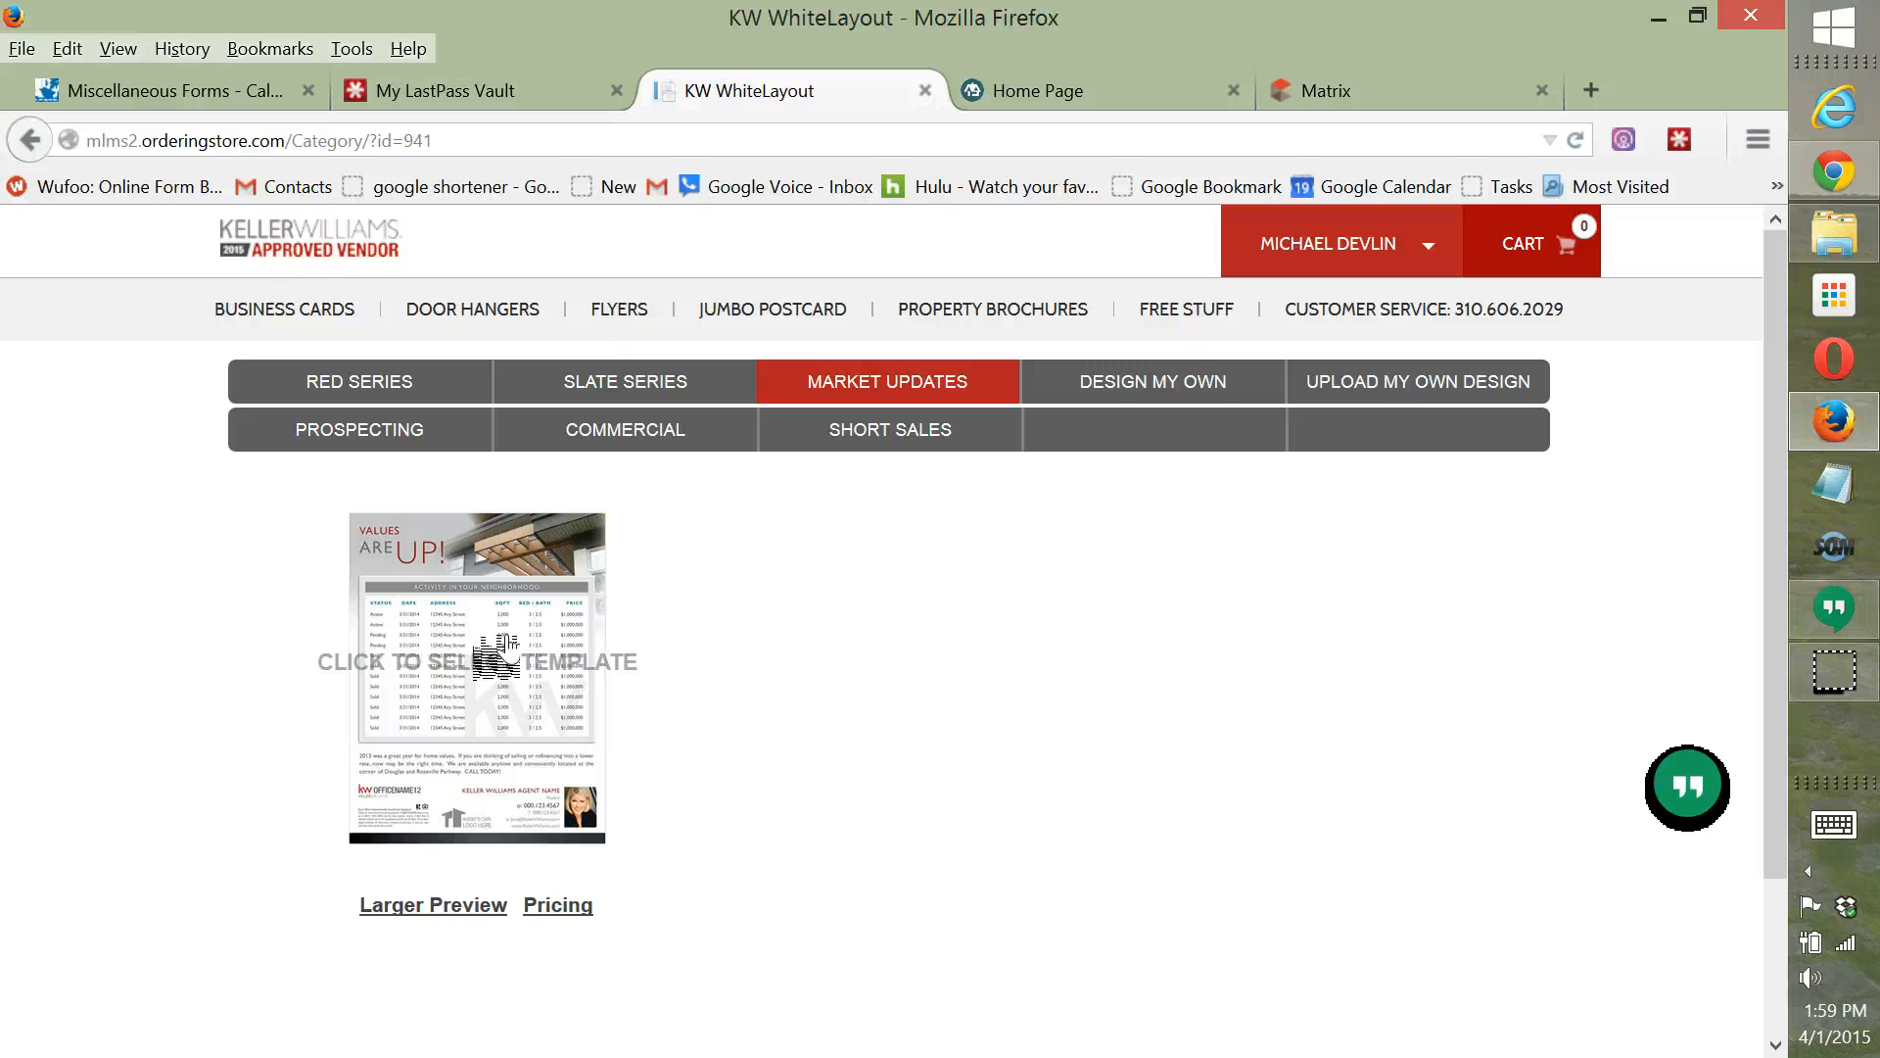
pyautogui.click(497, 647)
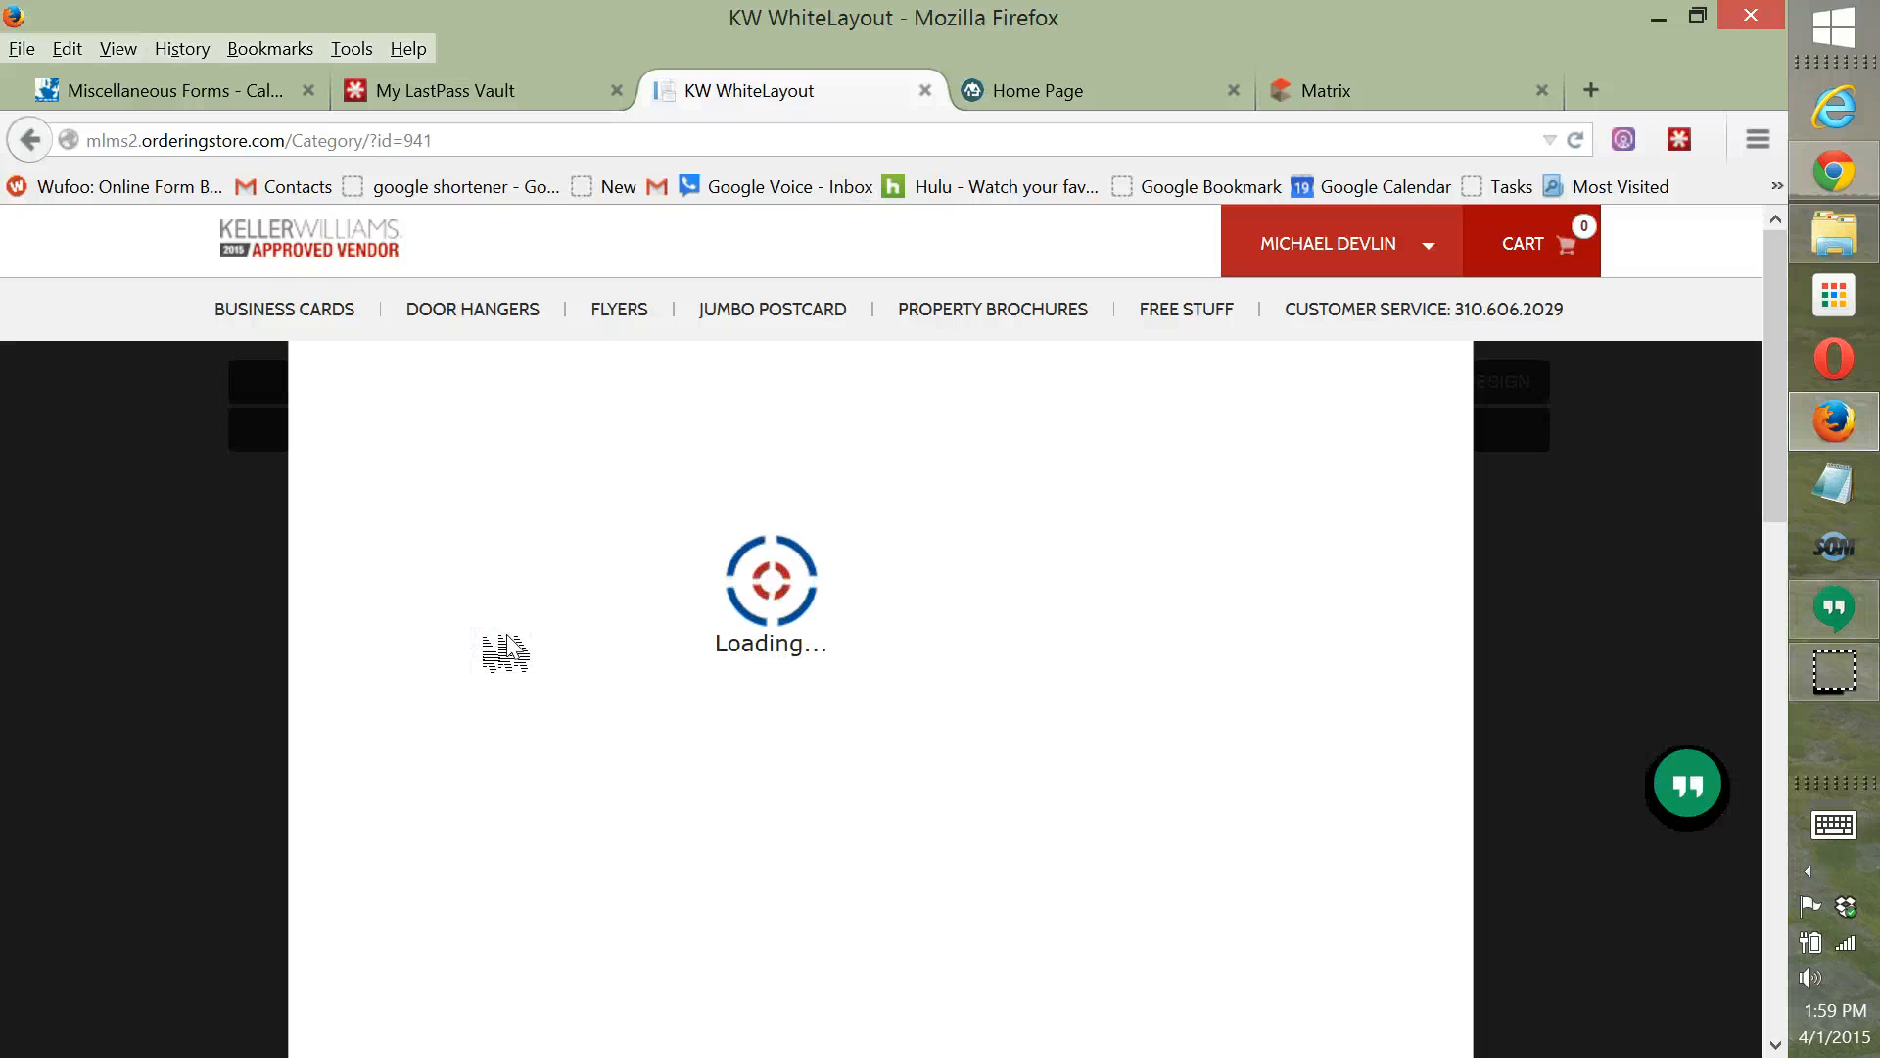
pyautogui.click(454, 460)
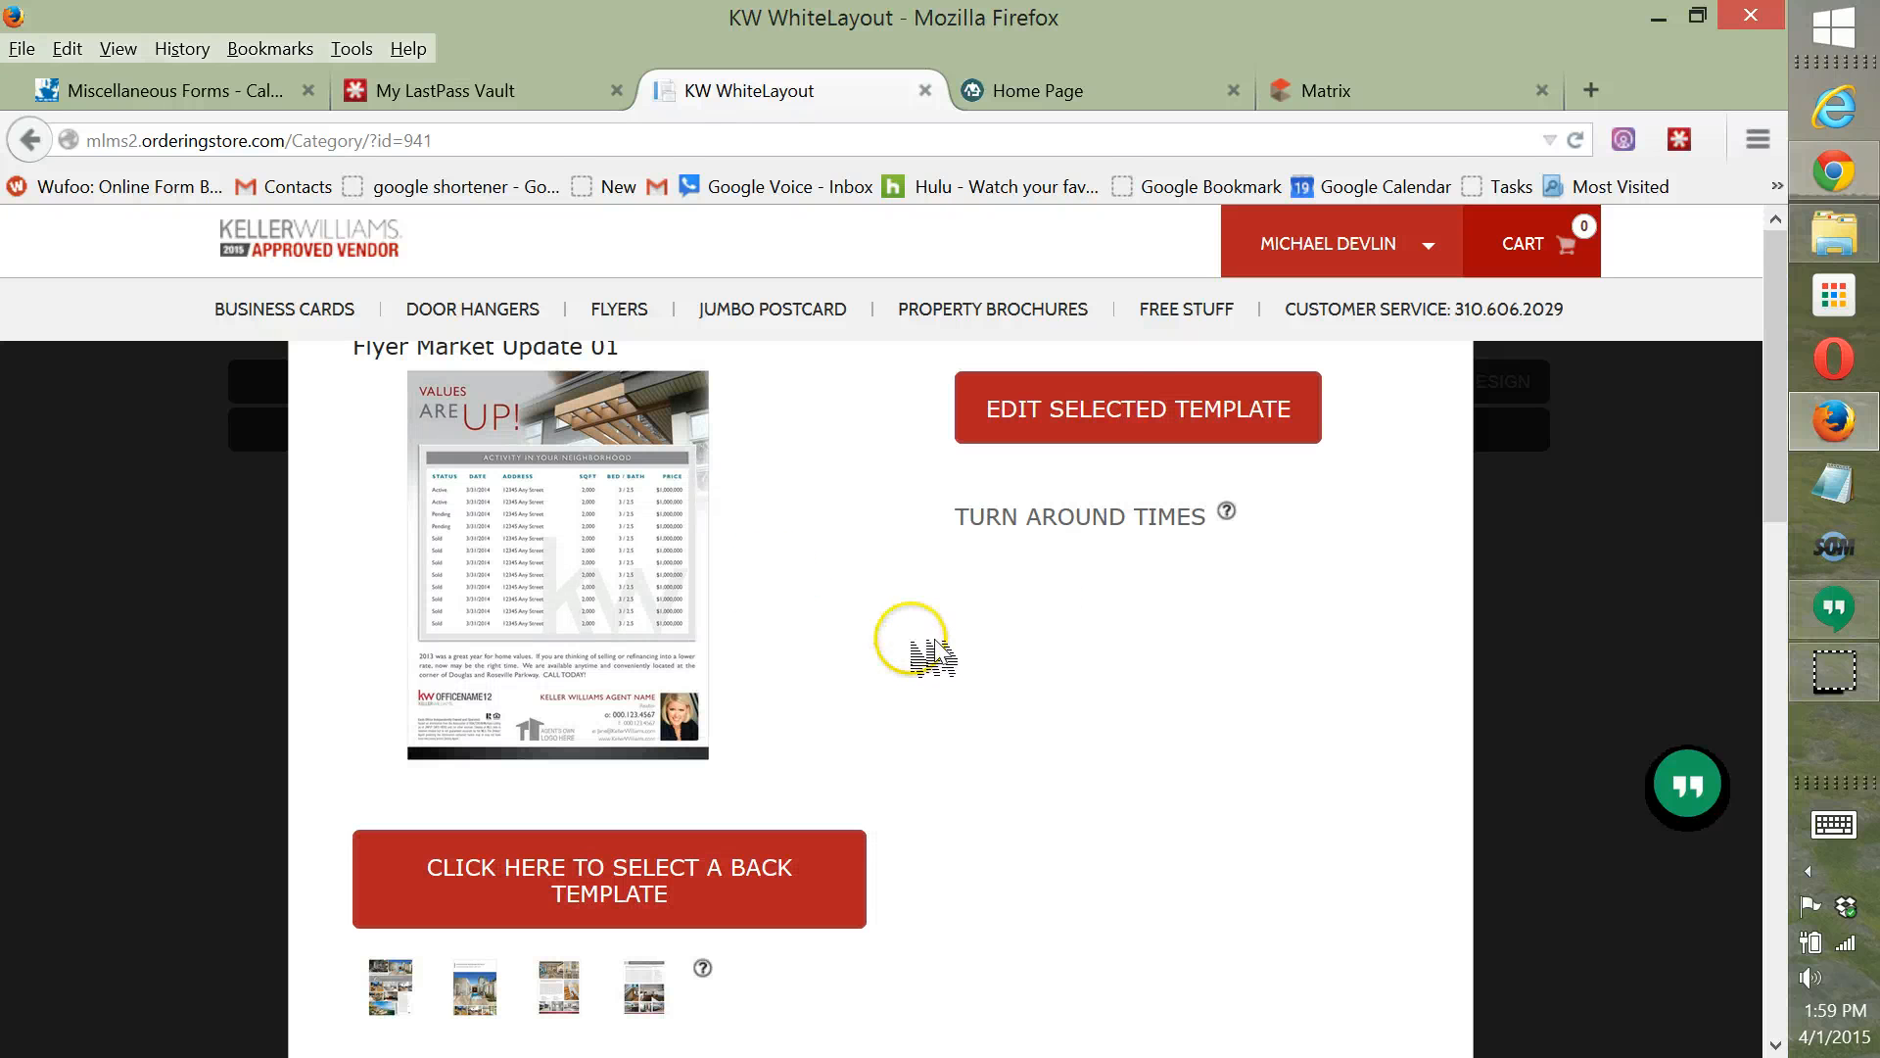
# Edit the selected template without a back template and continue to the design editor with the saved agent profile.
pyautogui.click(1160, 432)
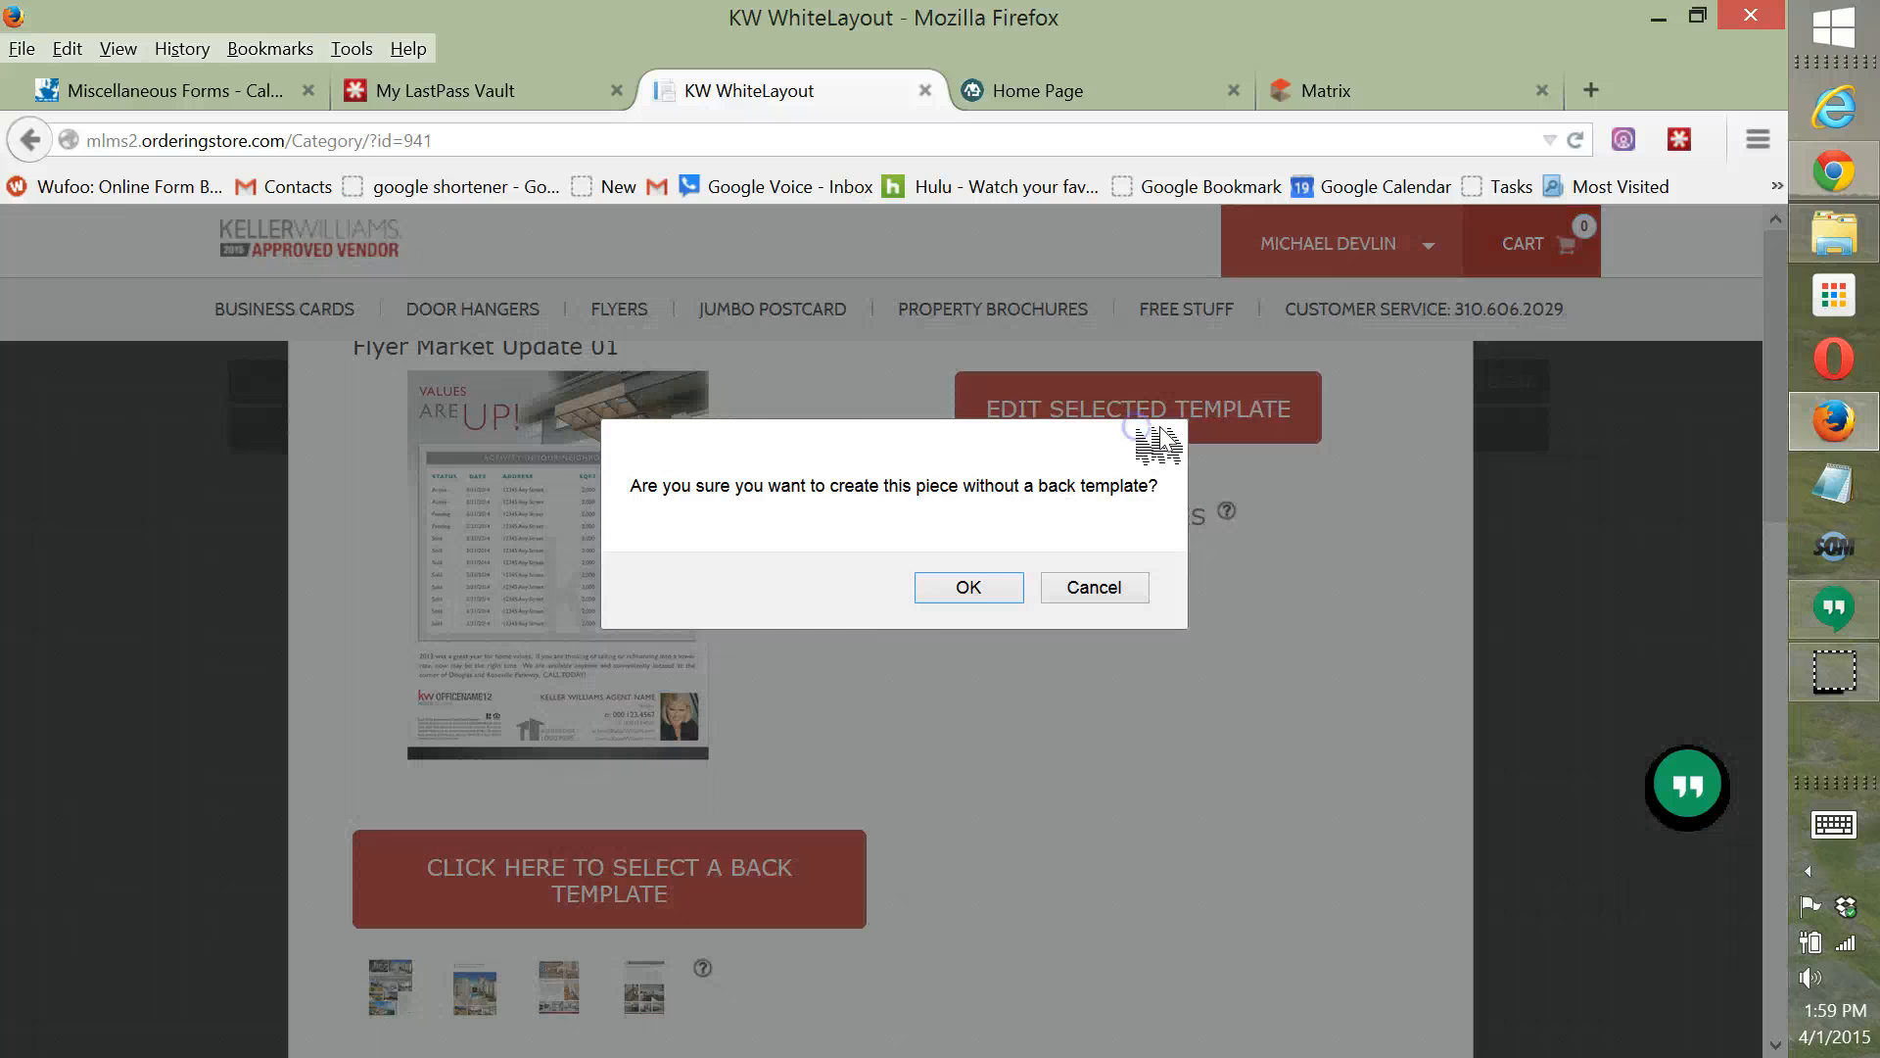
pyautogui.click(969, 588)
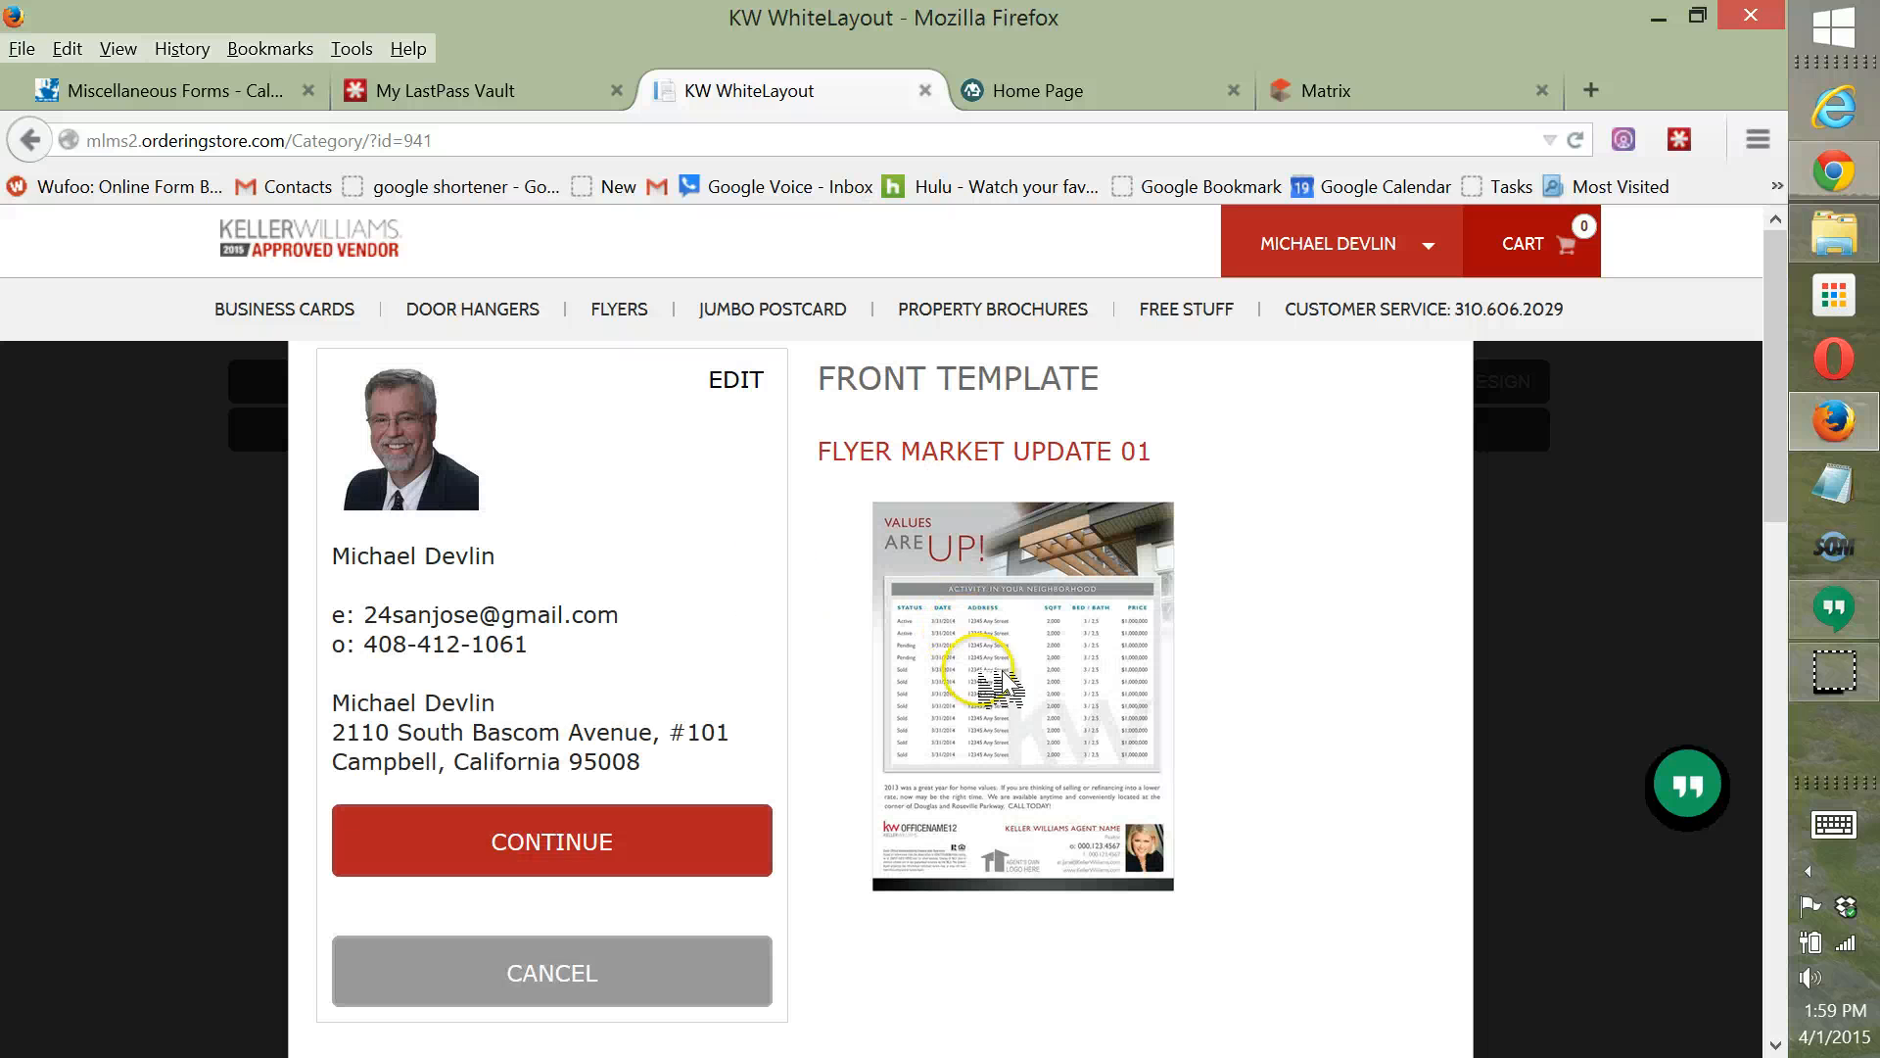
pyautogui.click(557, 845)
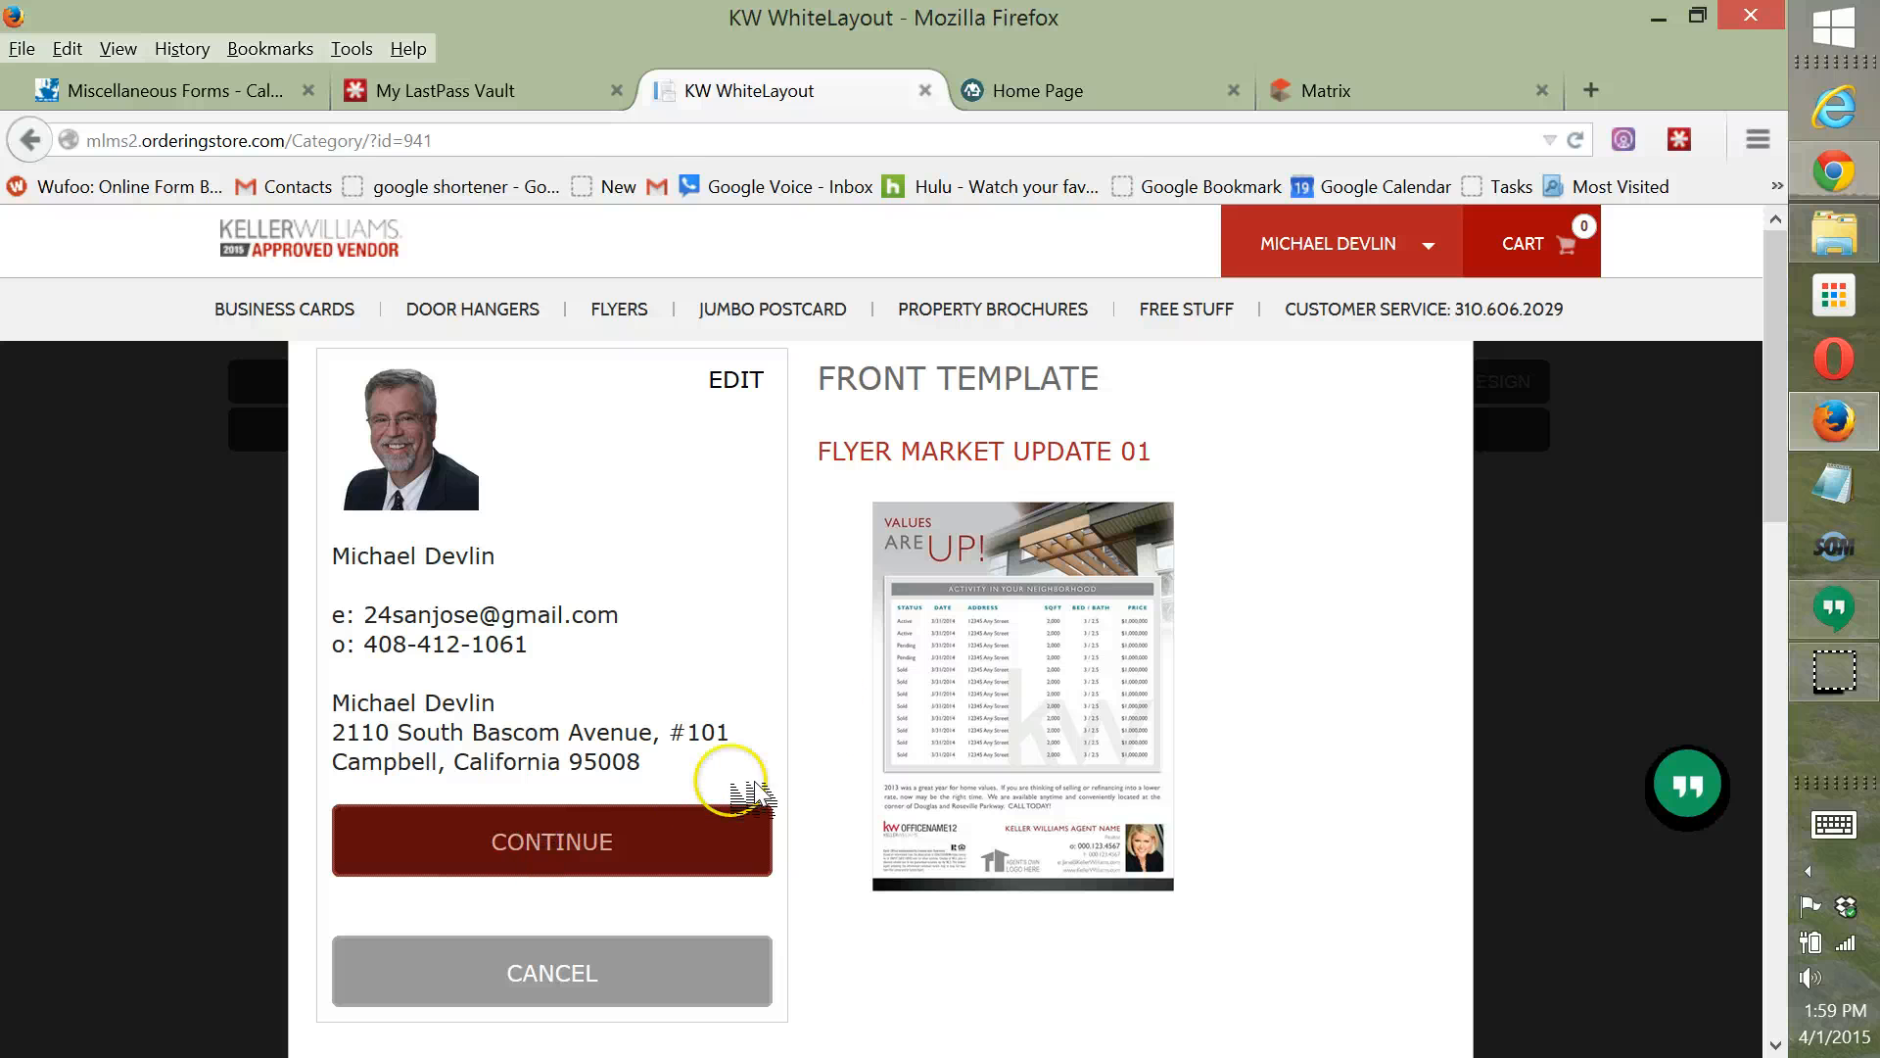
pyautogui.click(602, 831)
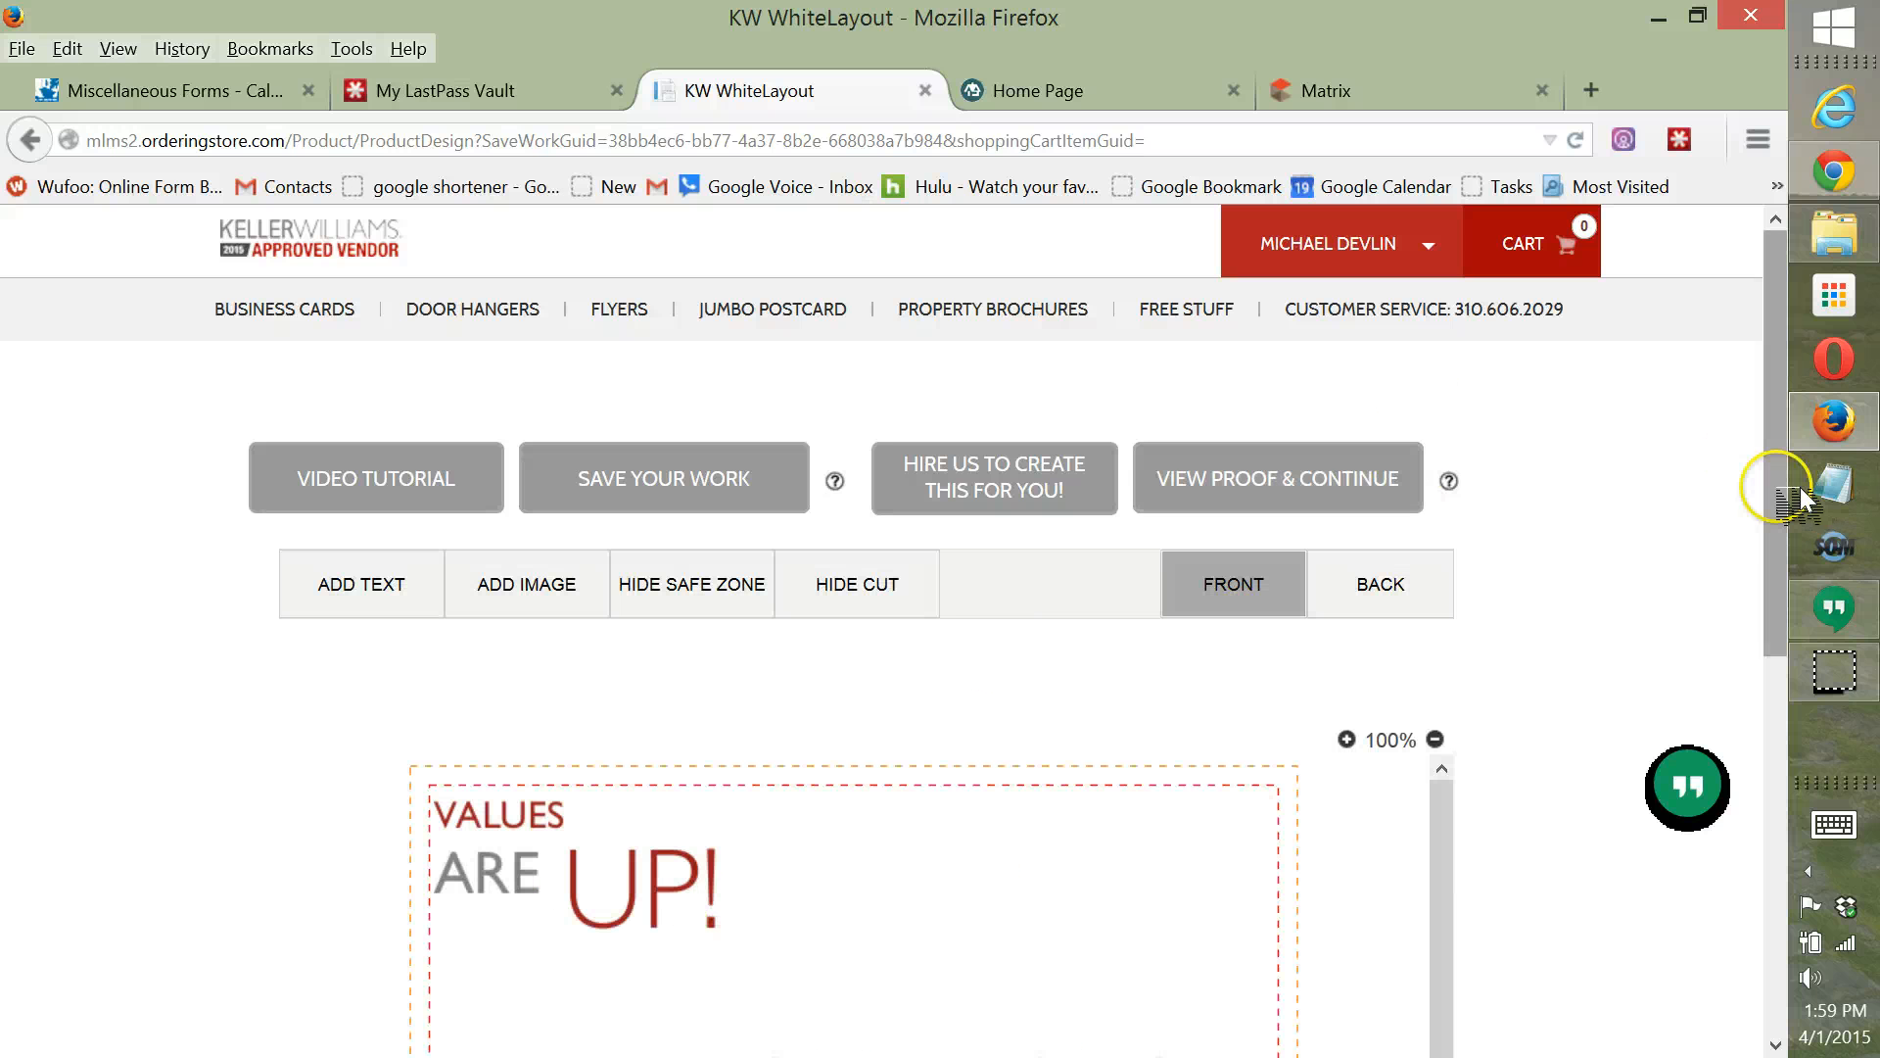
# Examine the Activity in Your Neighborhood table's headings and its status, date, address, square footage, bed/bath and price columns.
pyautogui.moveTo(1774, 489); pyautogui.dragTo(1766, 823)
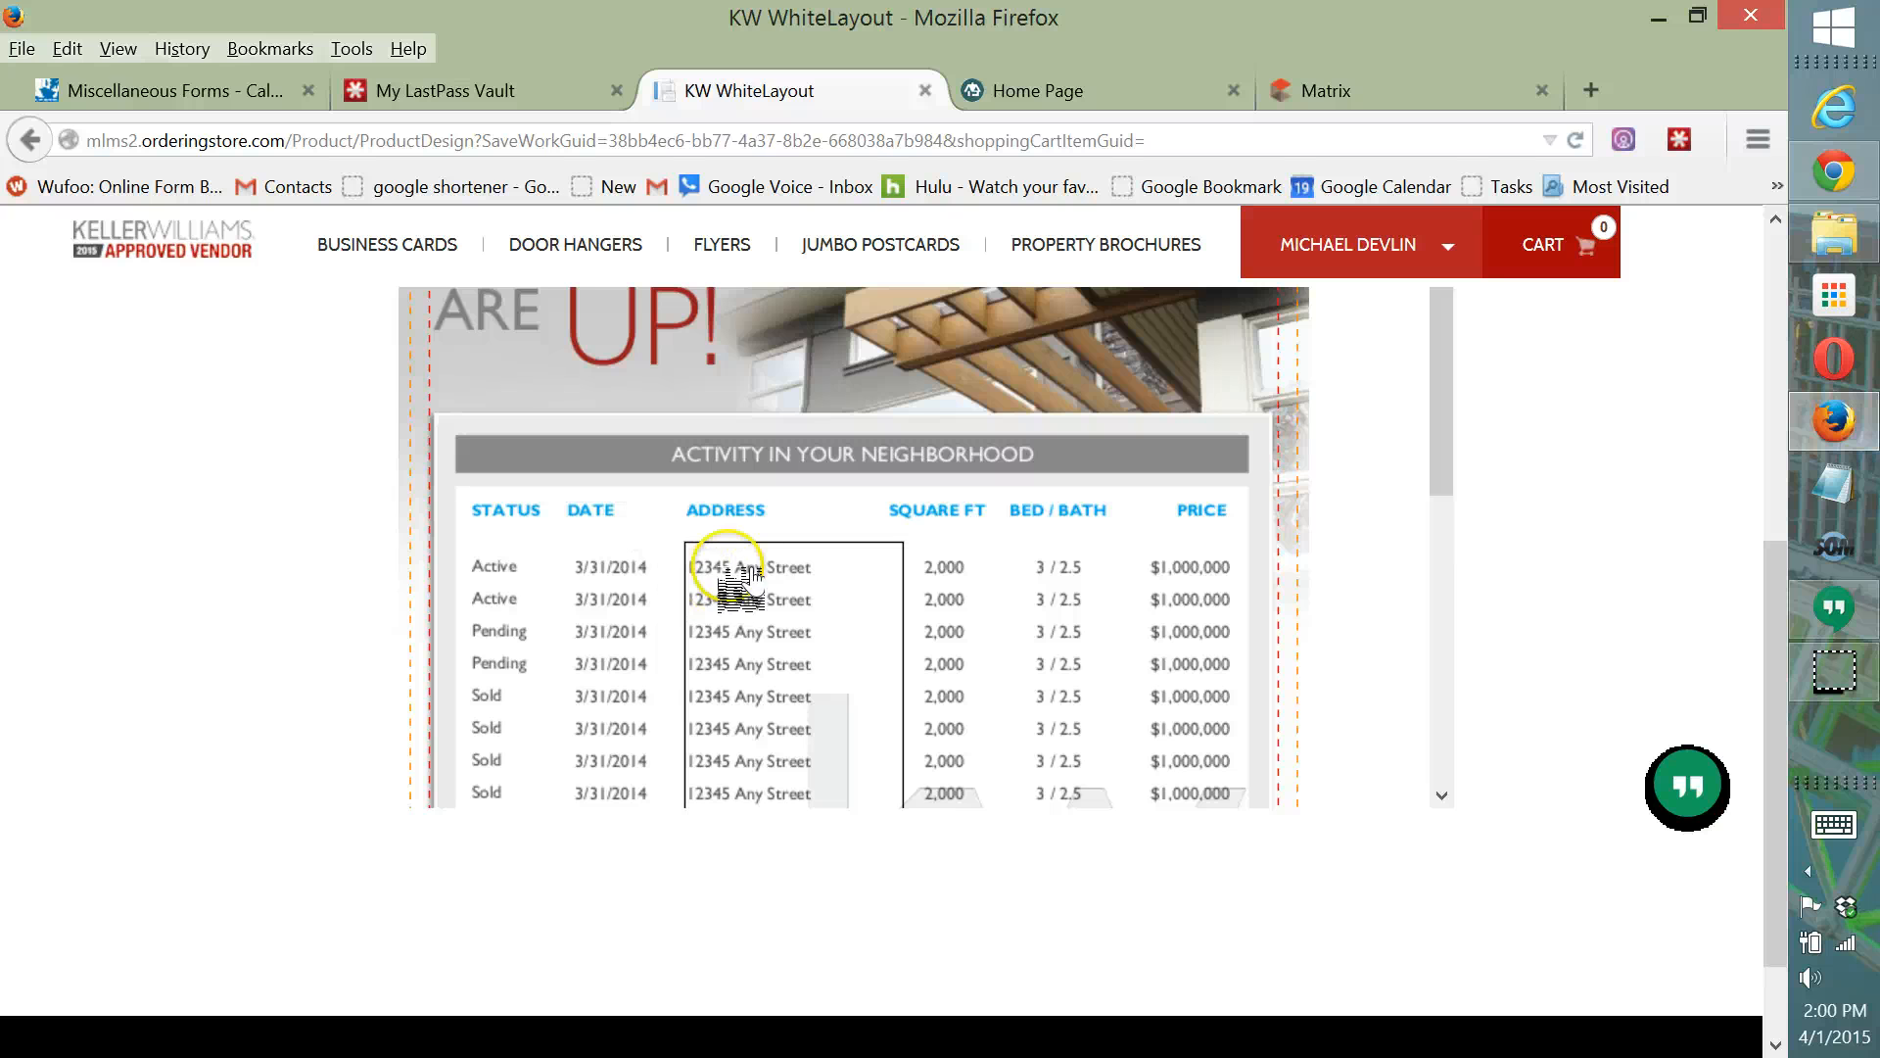
pyautogui.click(916, 509)
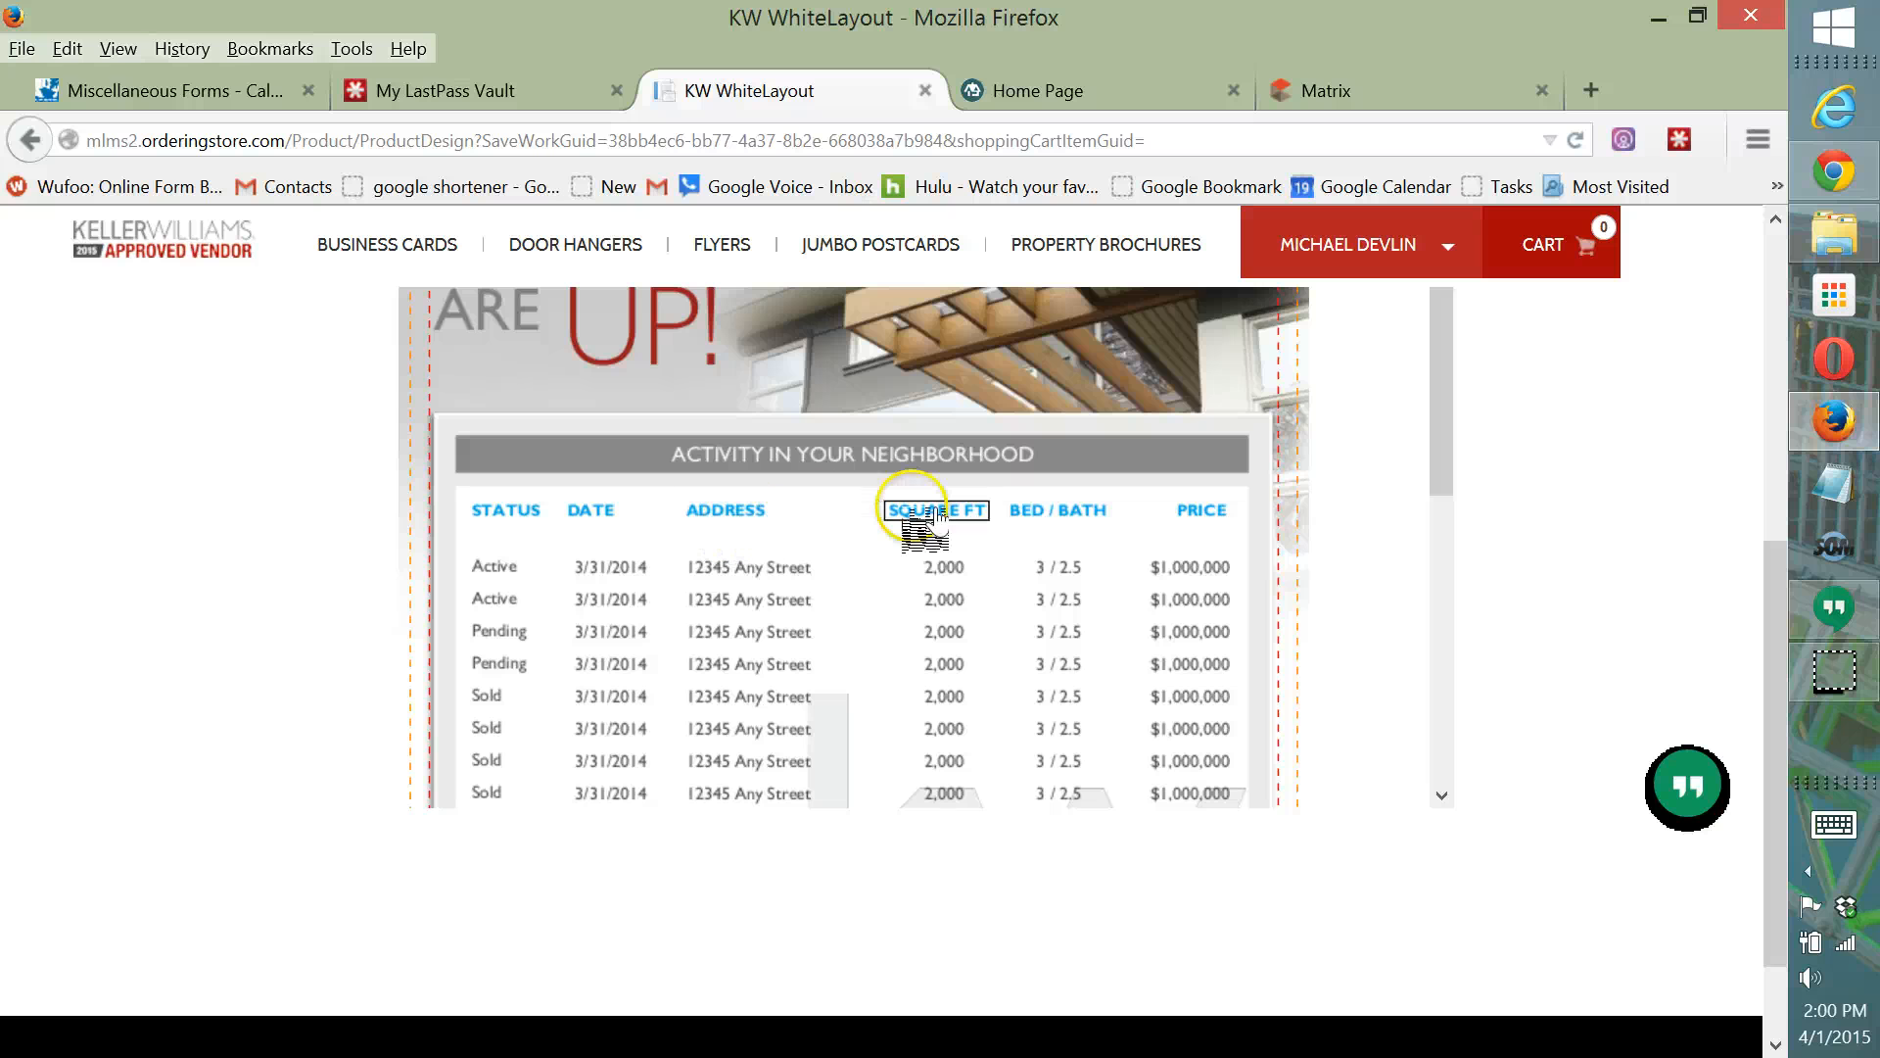
pyautogui.click(1056, 510)
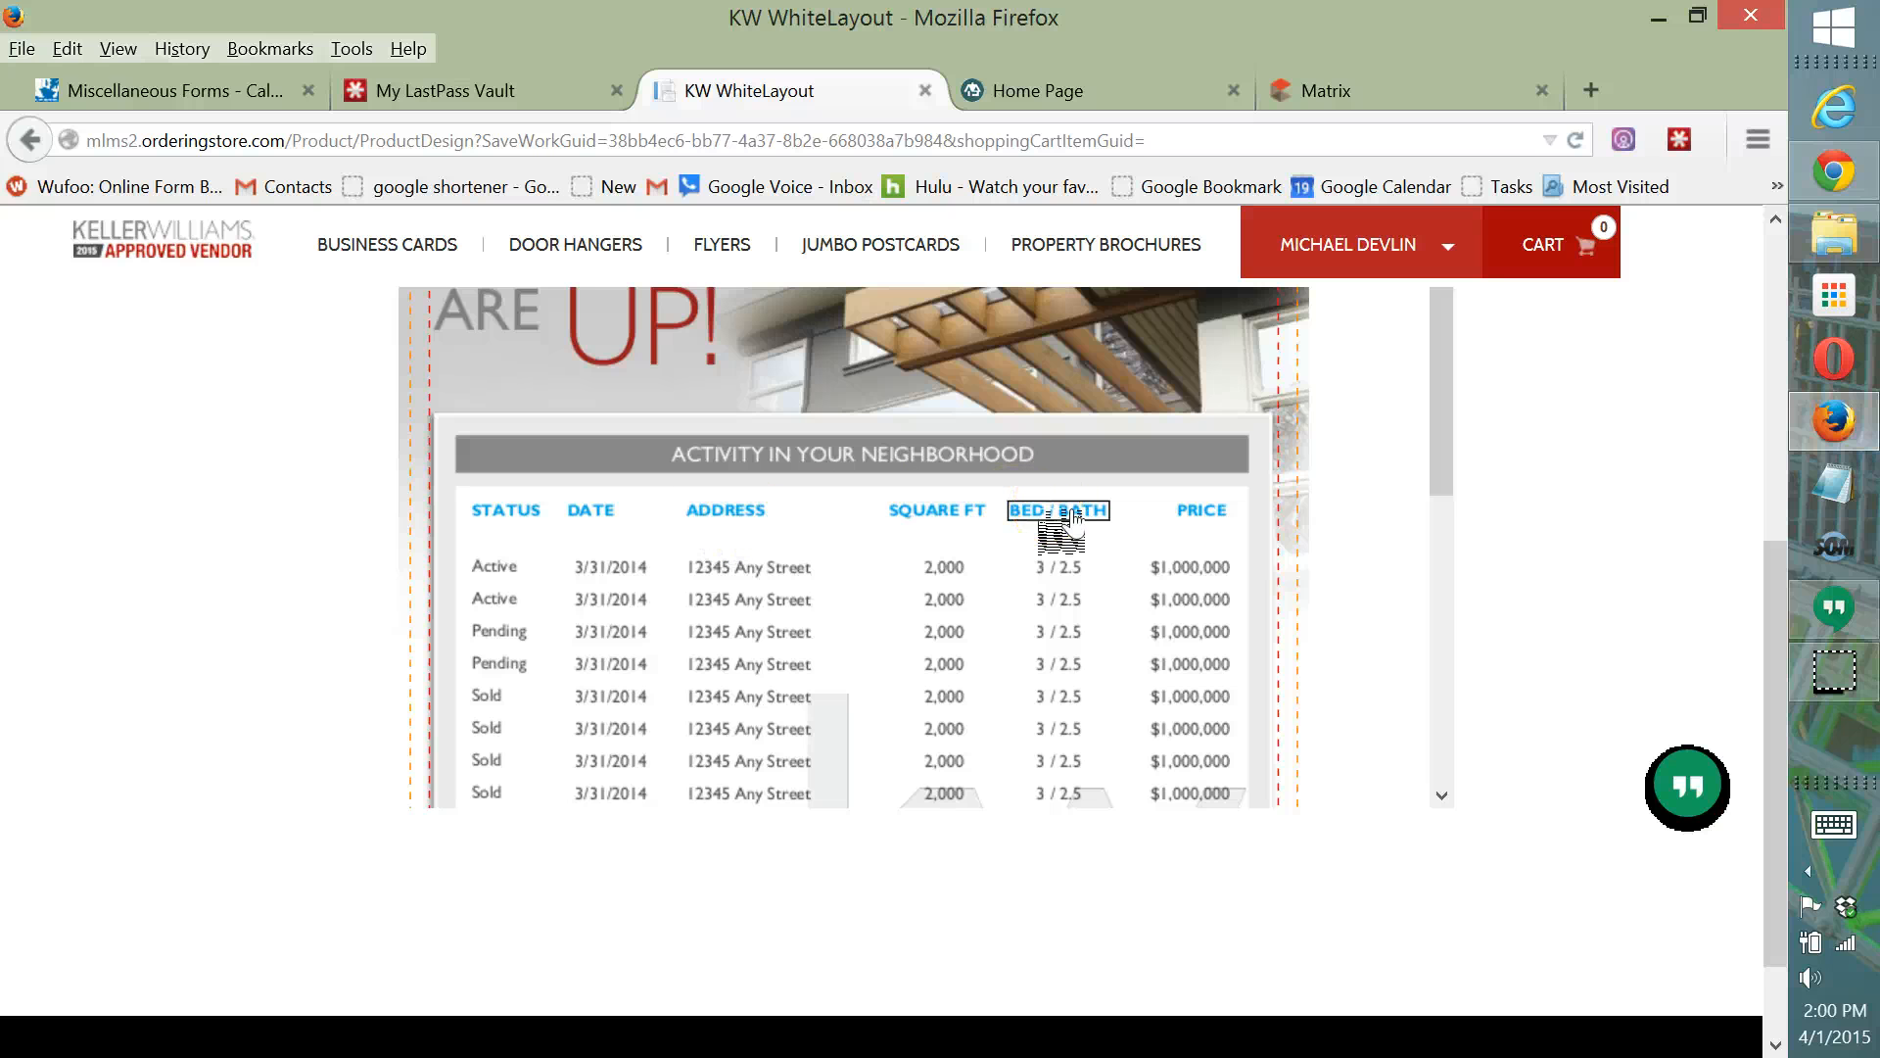
pyautogui.click(1155, 510)
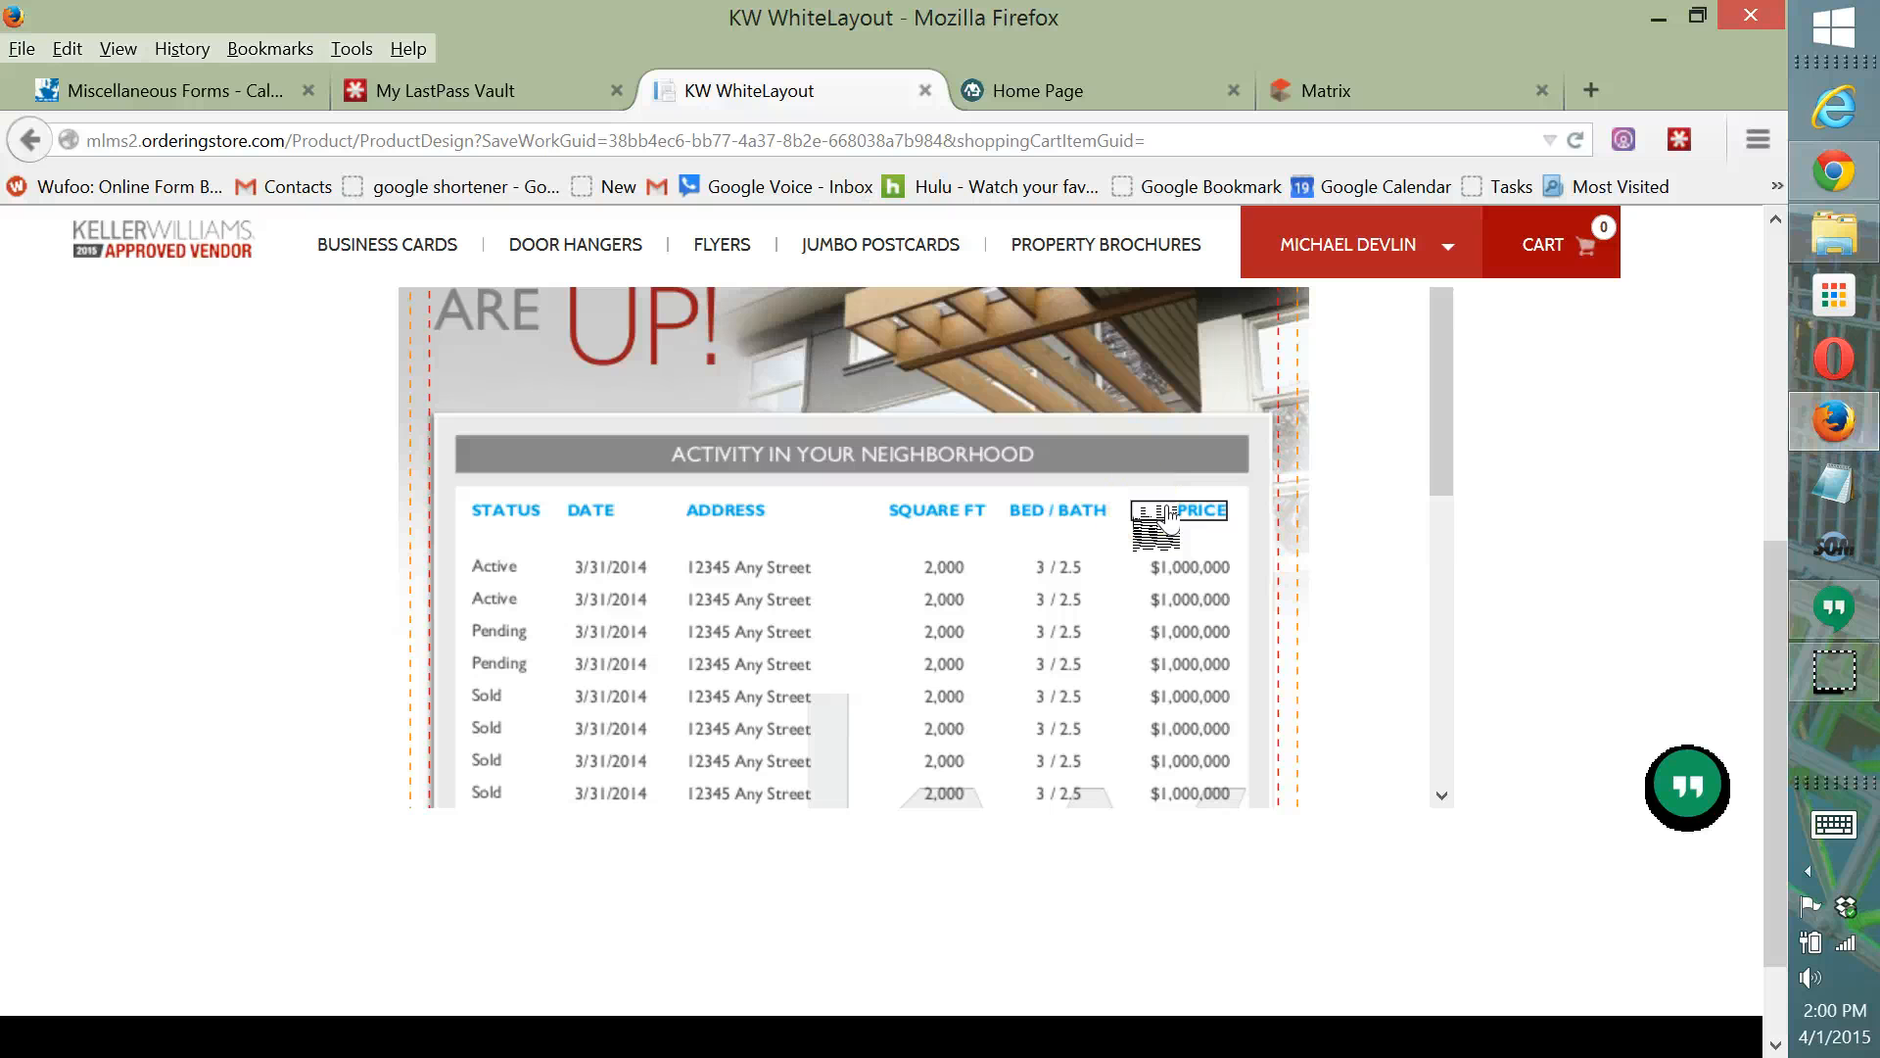
pyautogui.click(501, 566)
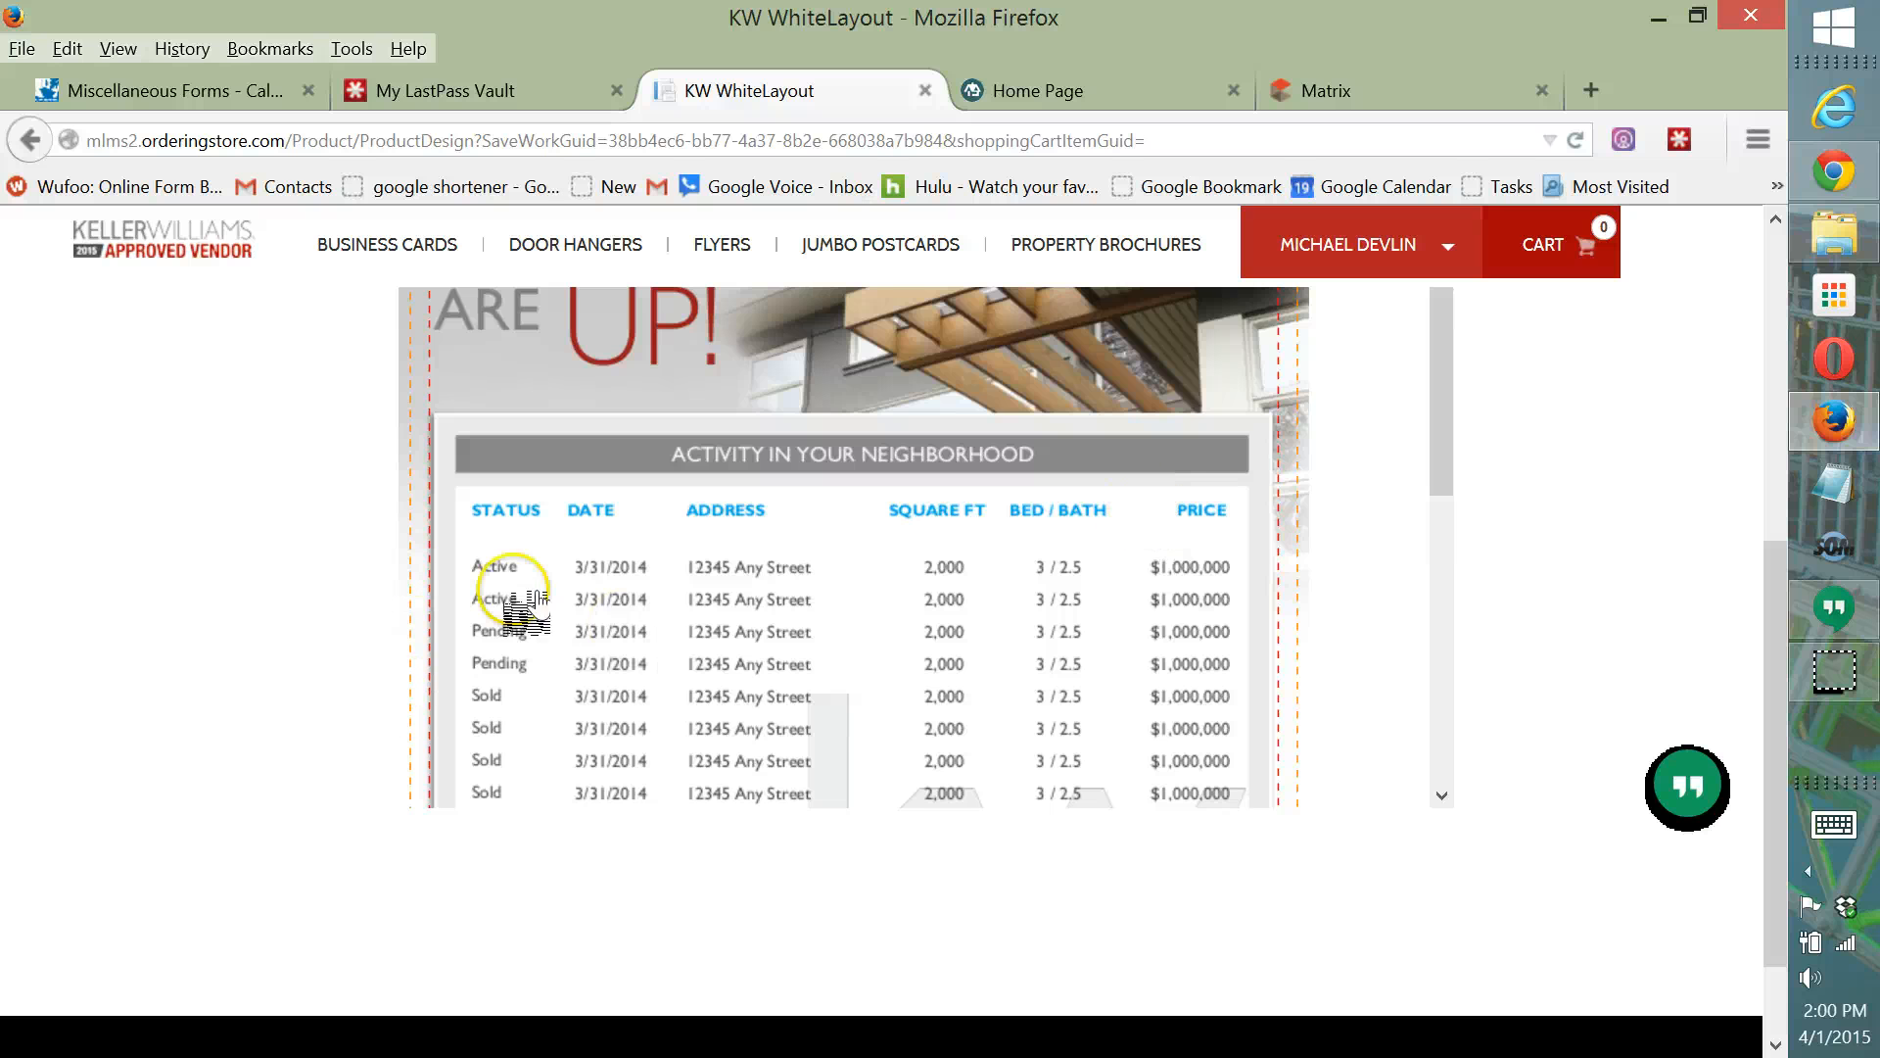
pyautogui.click(1188, 600)
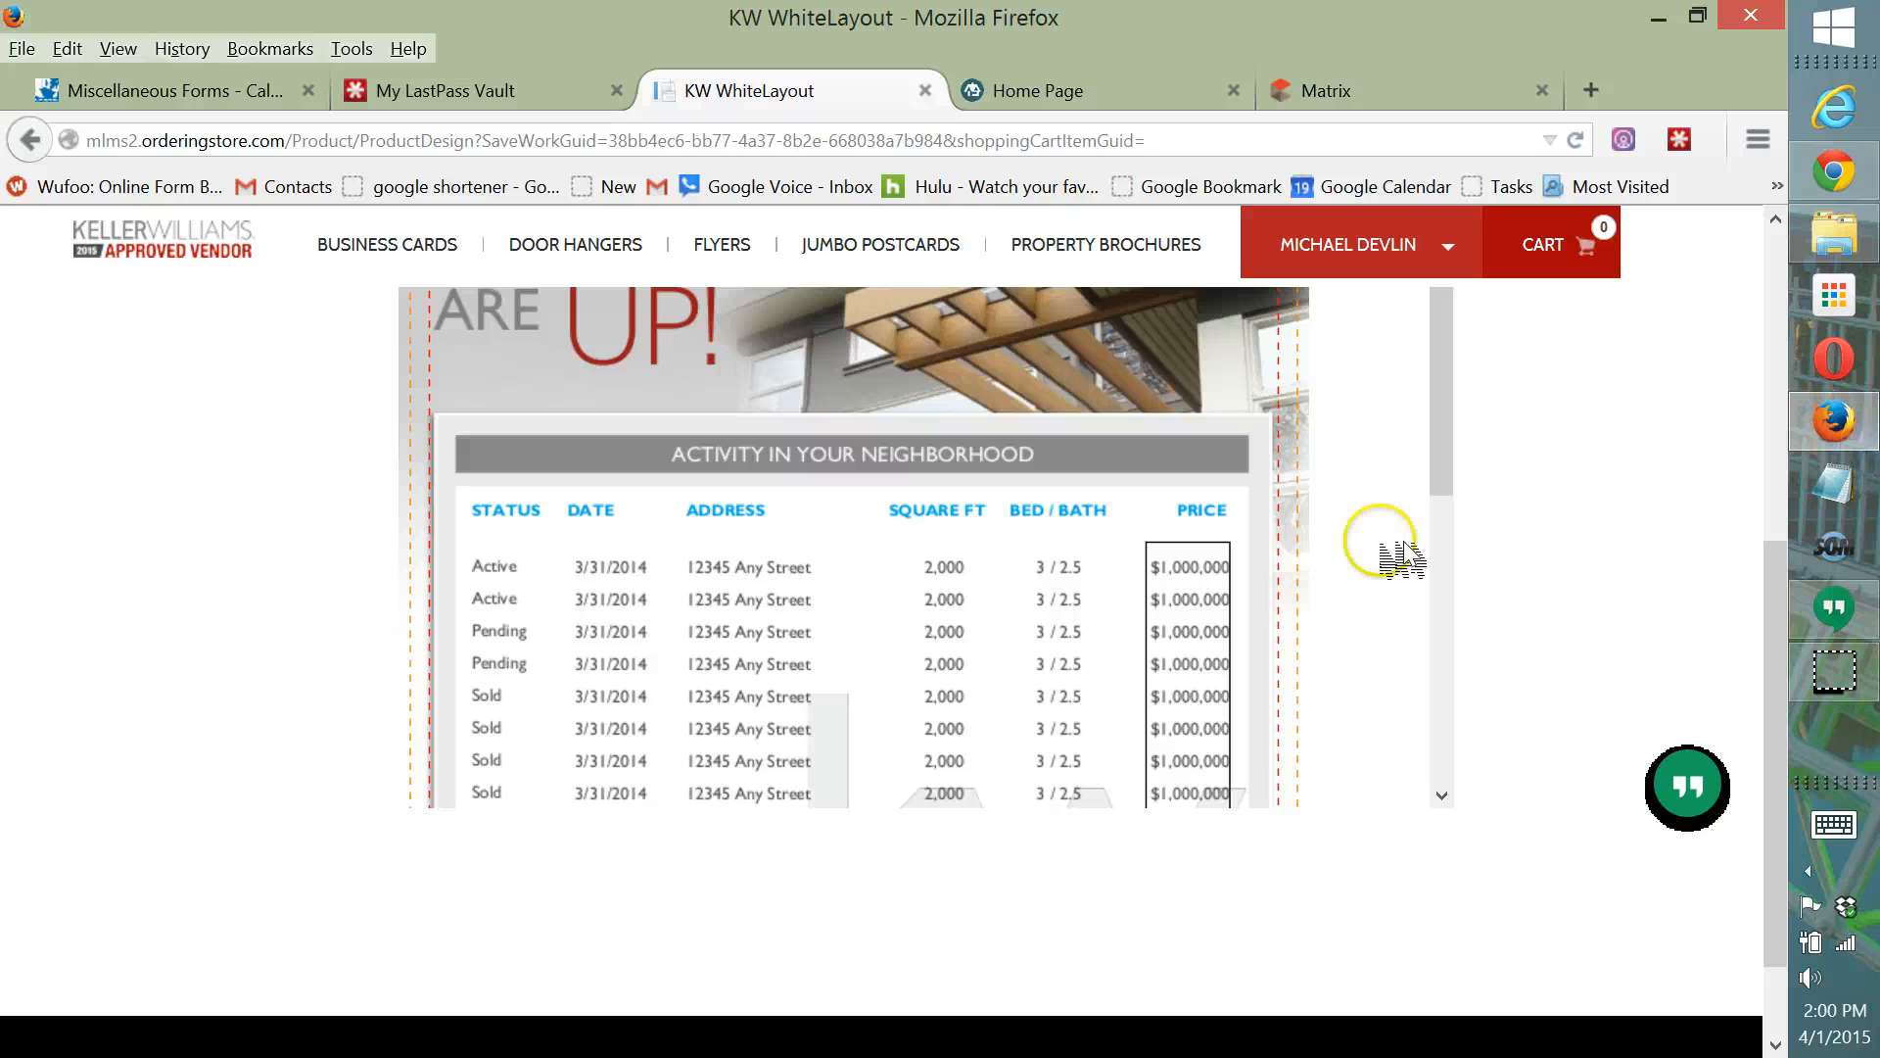
pyautogui.click(1442, 632)
pyautogui.moveTo(1442, 631); pyautogui.dragTo(1398, 530)
pyautogui.click(601, 436)
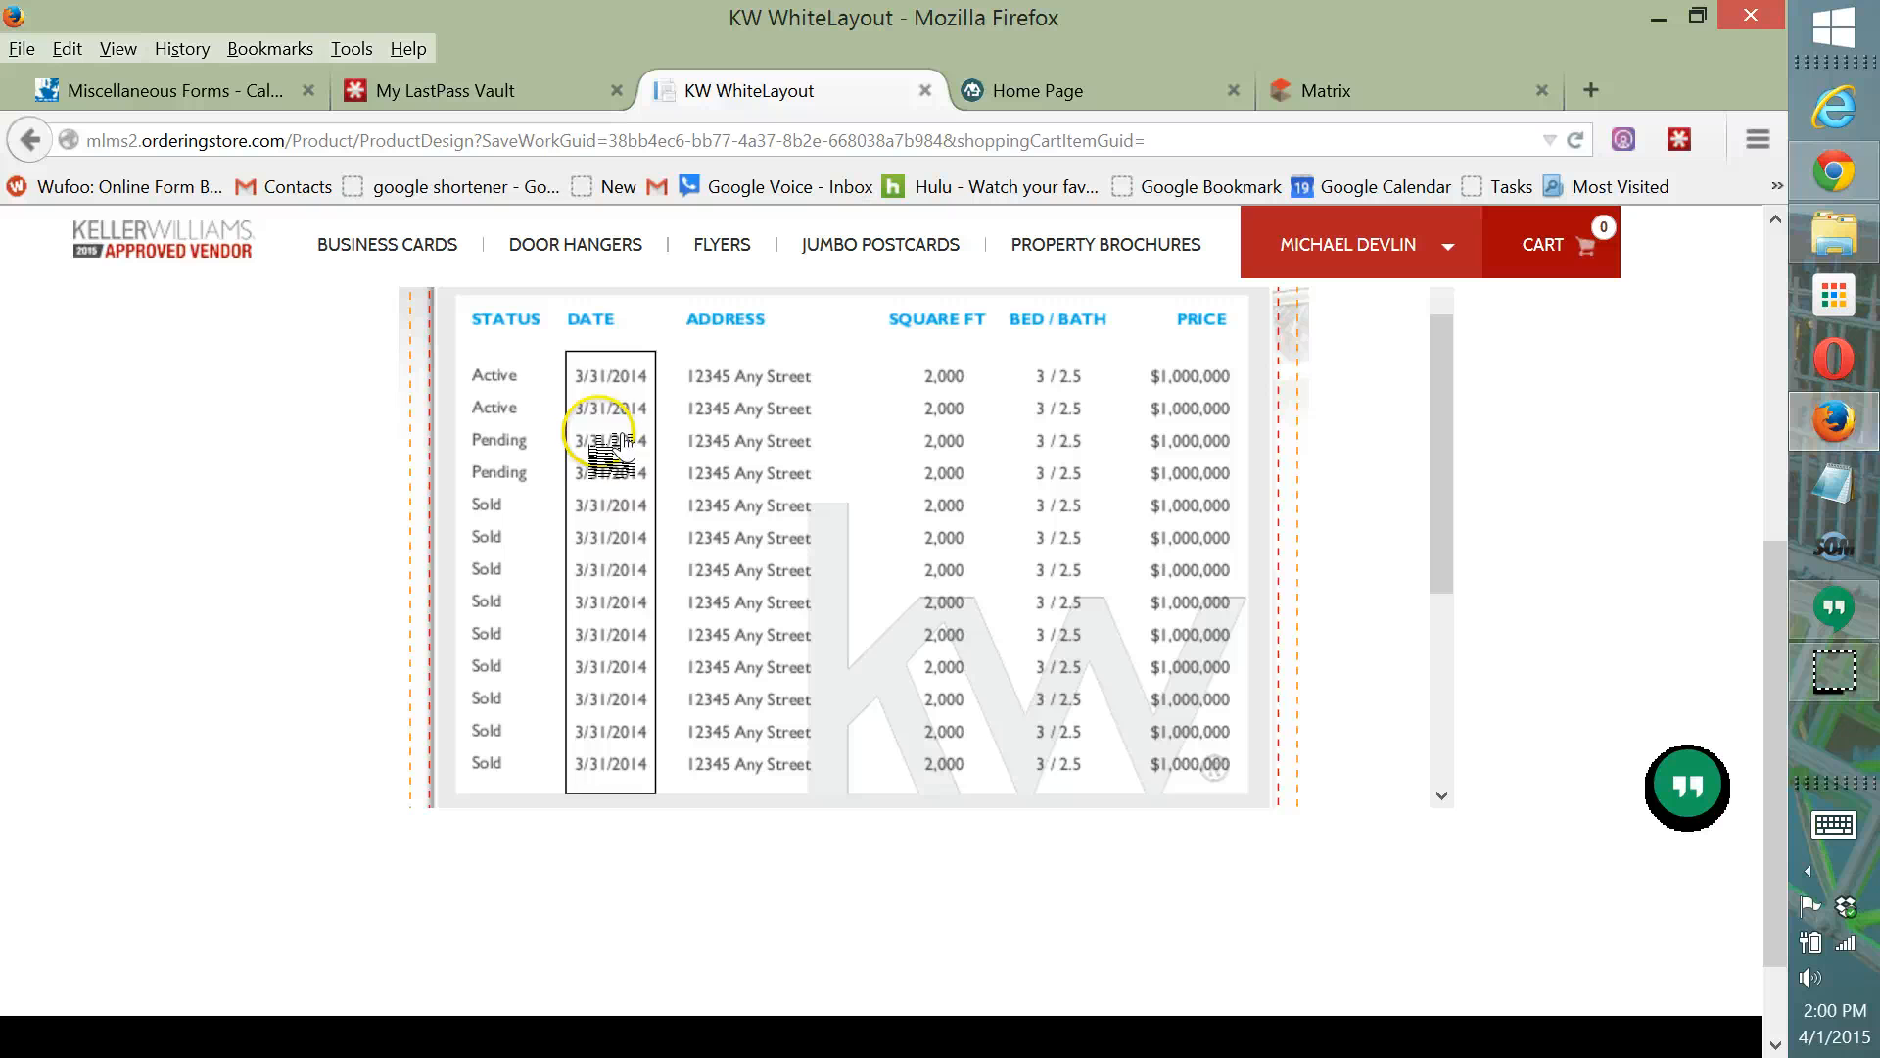
pyautogui.click(600, 322)
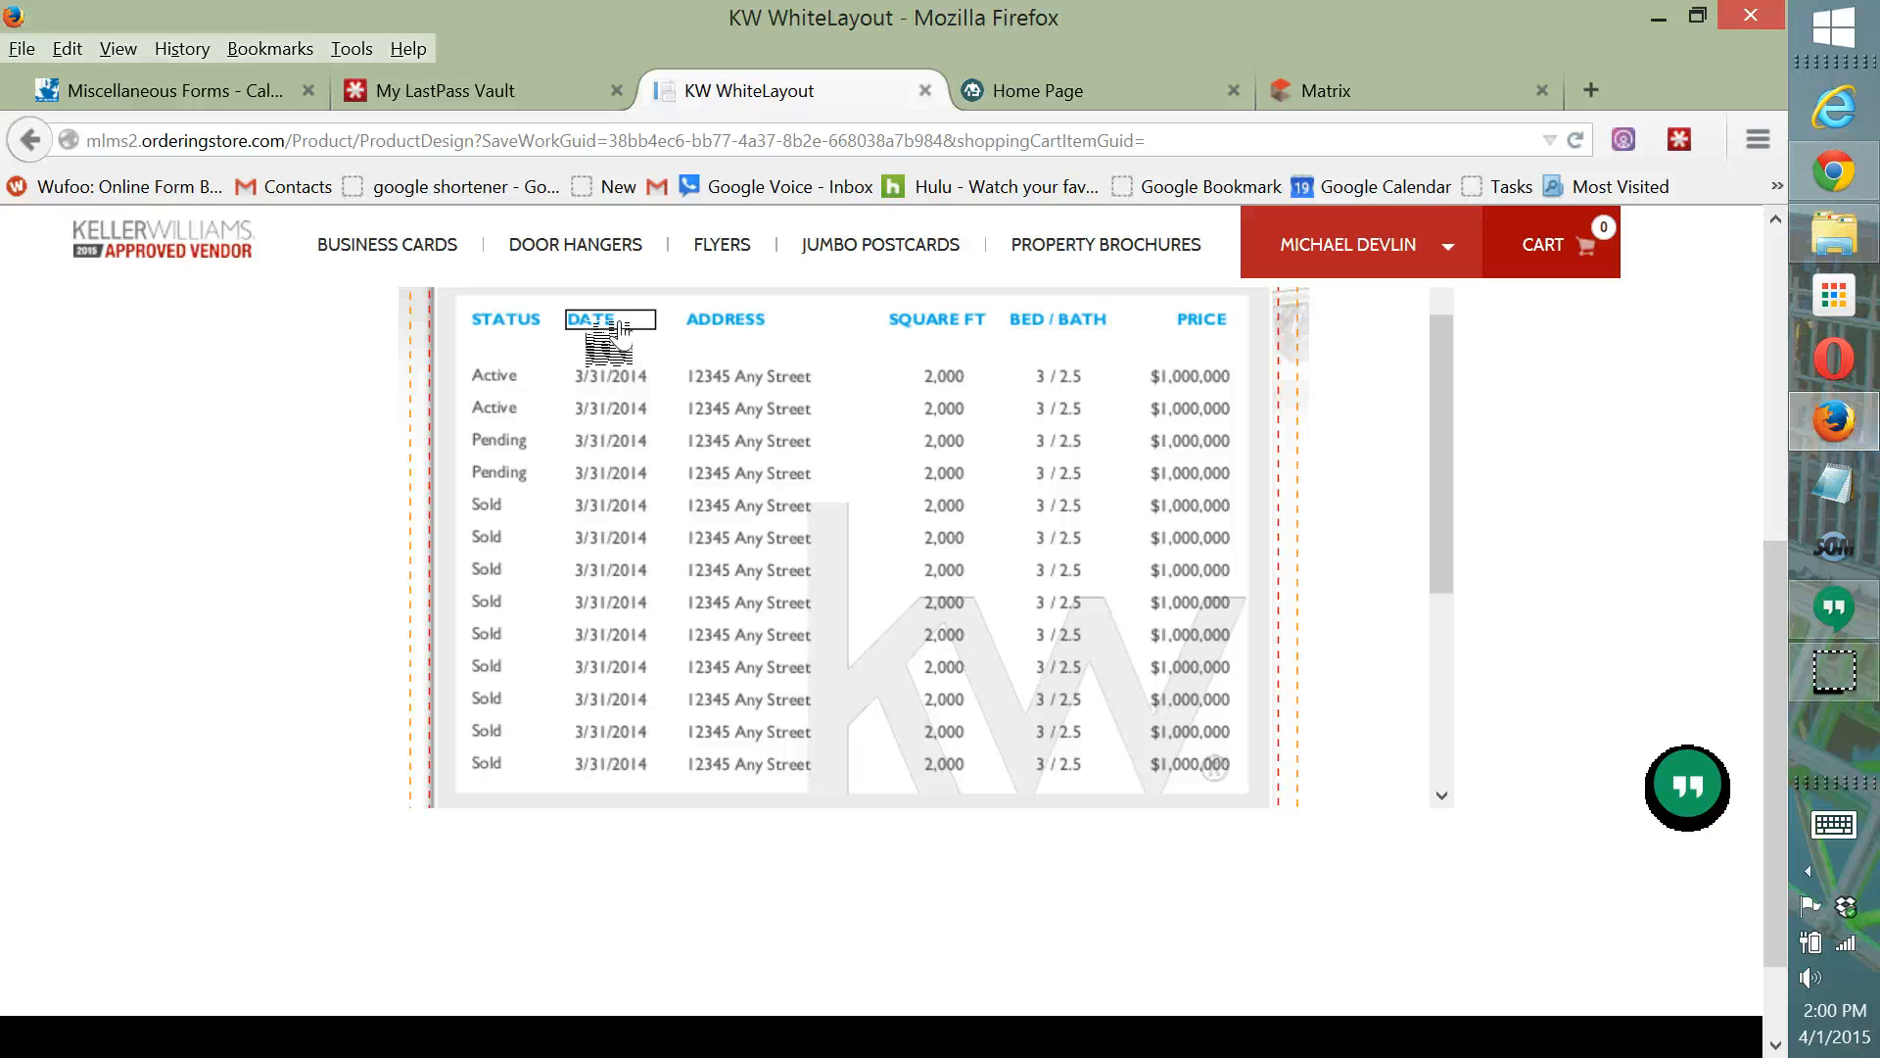
# Change the text of the table's DATE heading to "Address" and commit the change.
pyautogui.moveTo(1440, 474); pyautogui.dragTo(1453, 436)
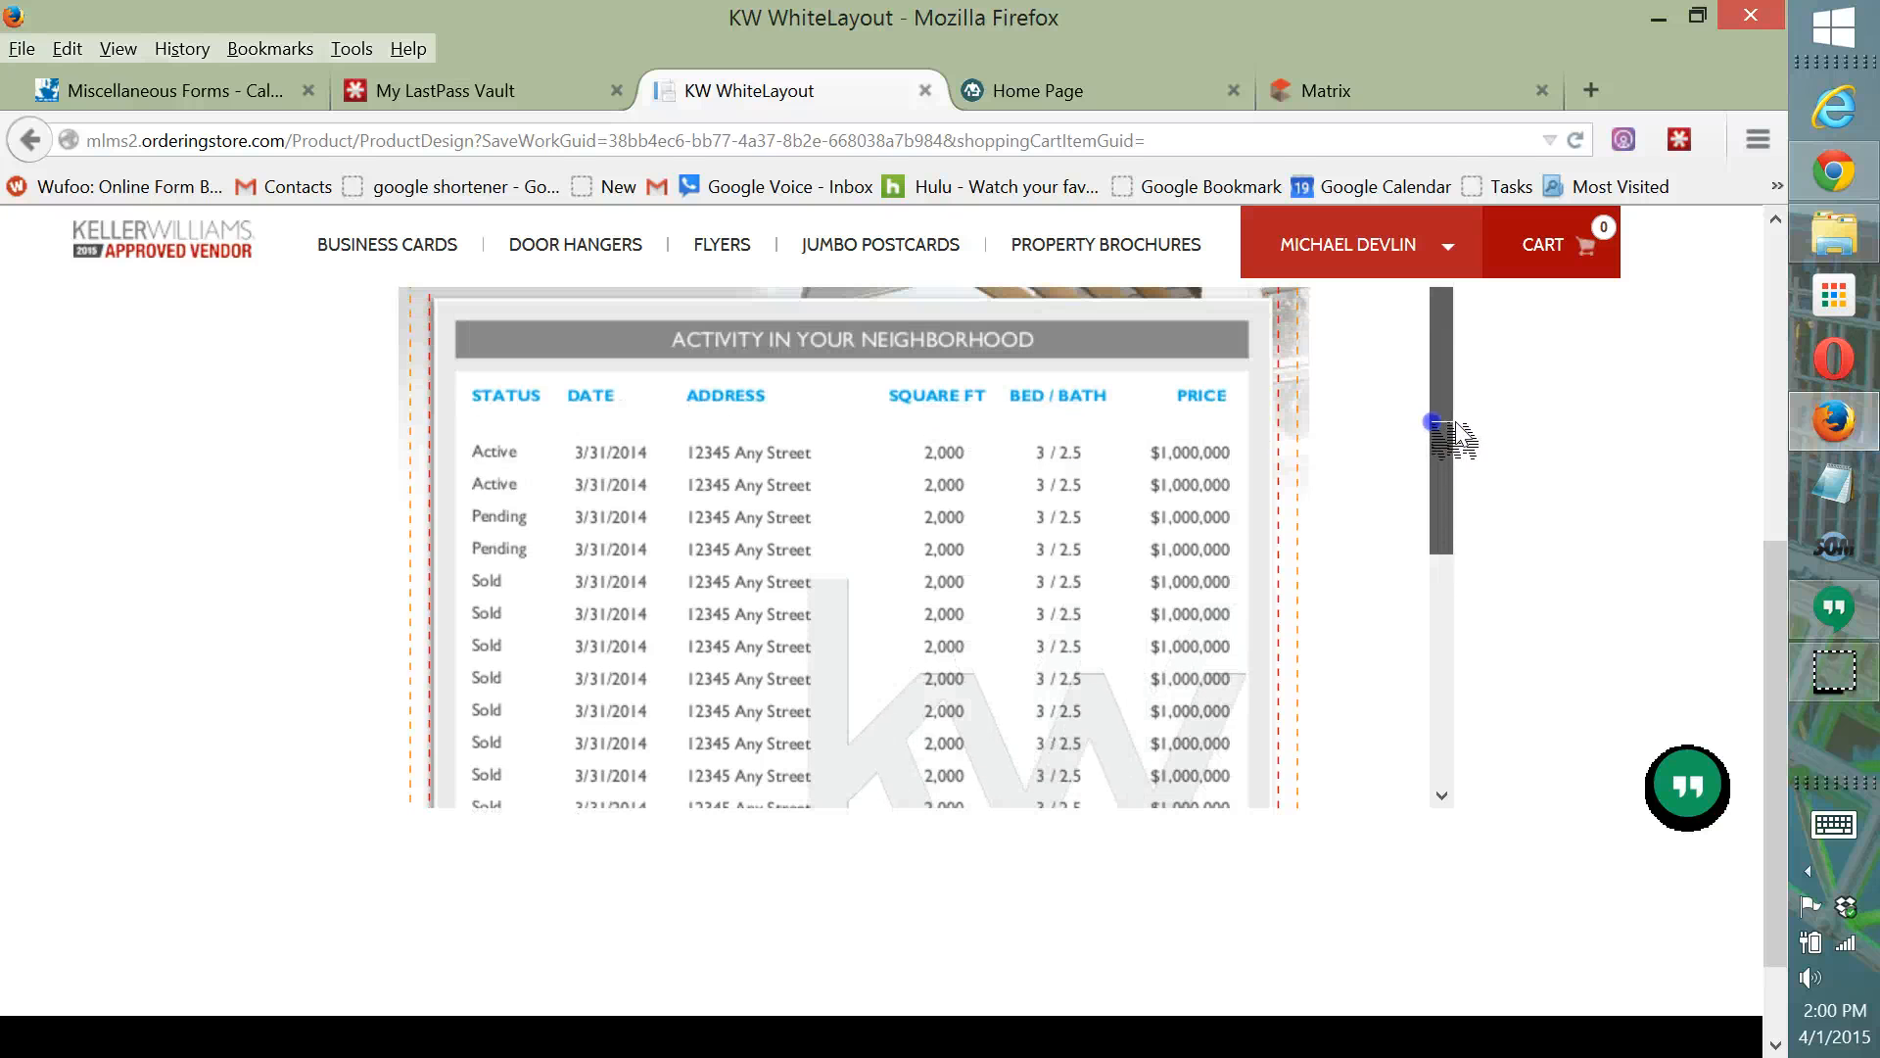
pyautogui.click(609, 400)
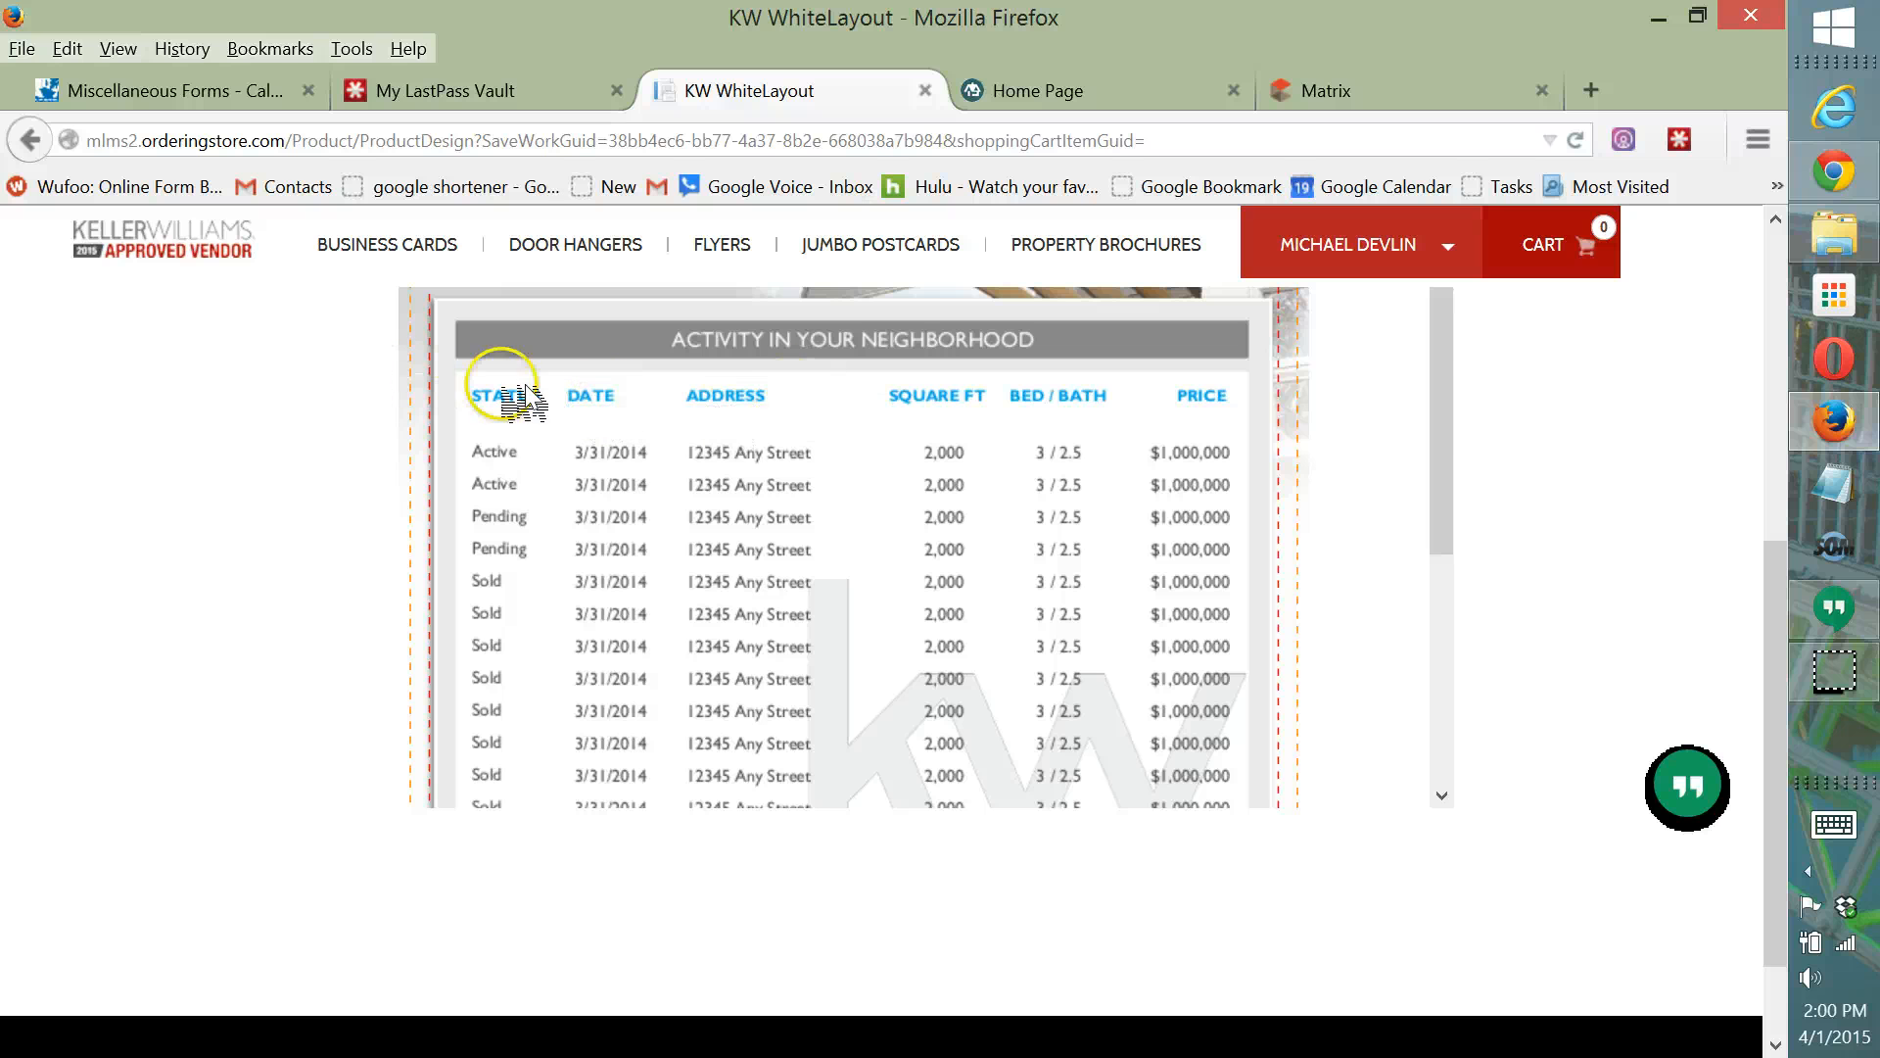
pyautogui.click(600, 397)
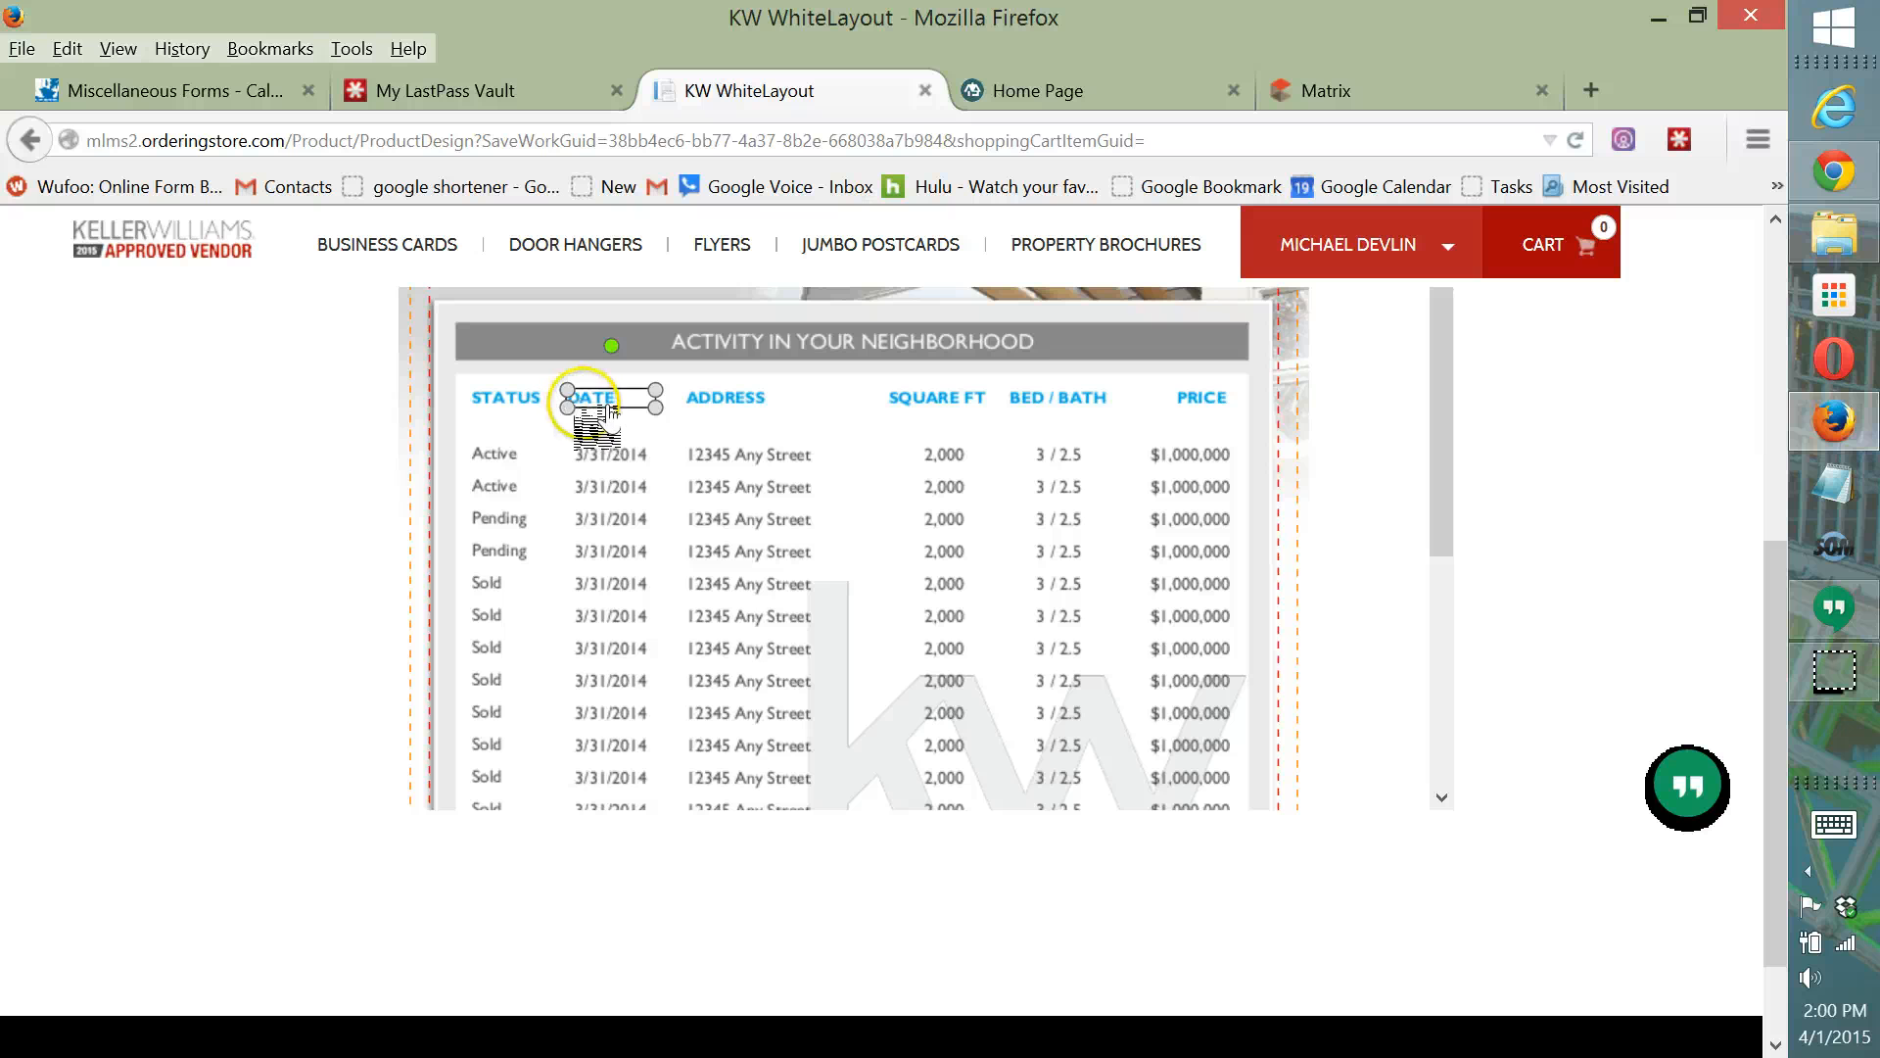
pyautogui.doubleClick(614, 403)
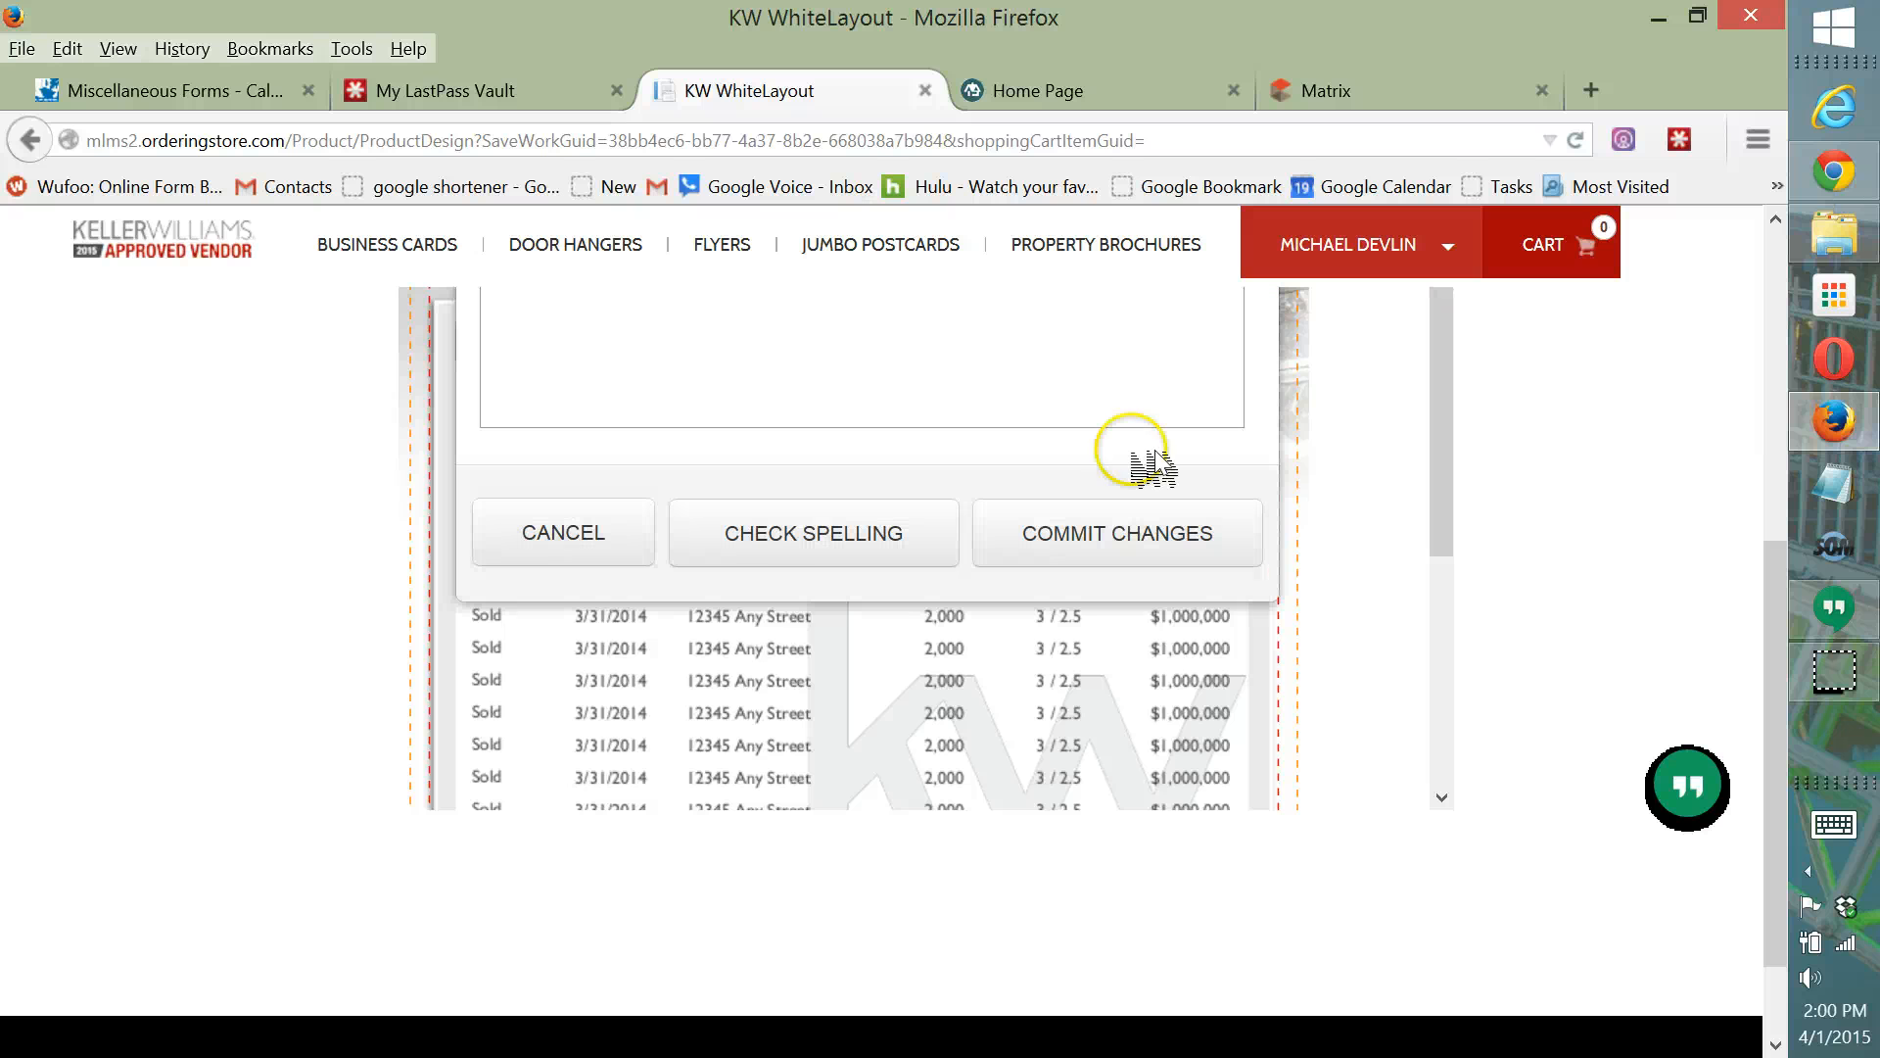
pyautogui.scroll(4, 651, 411)
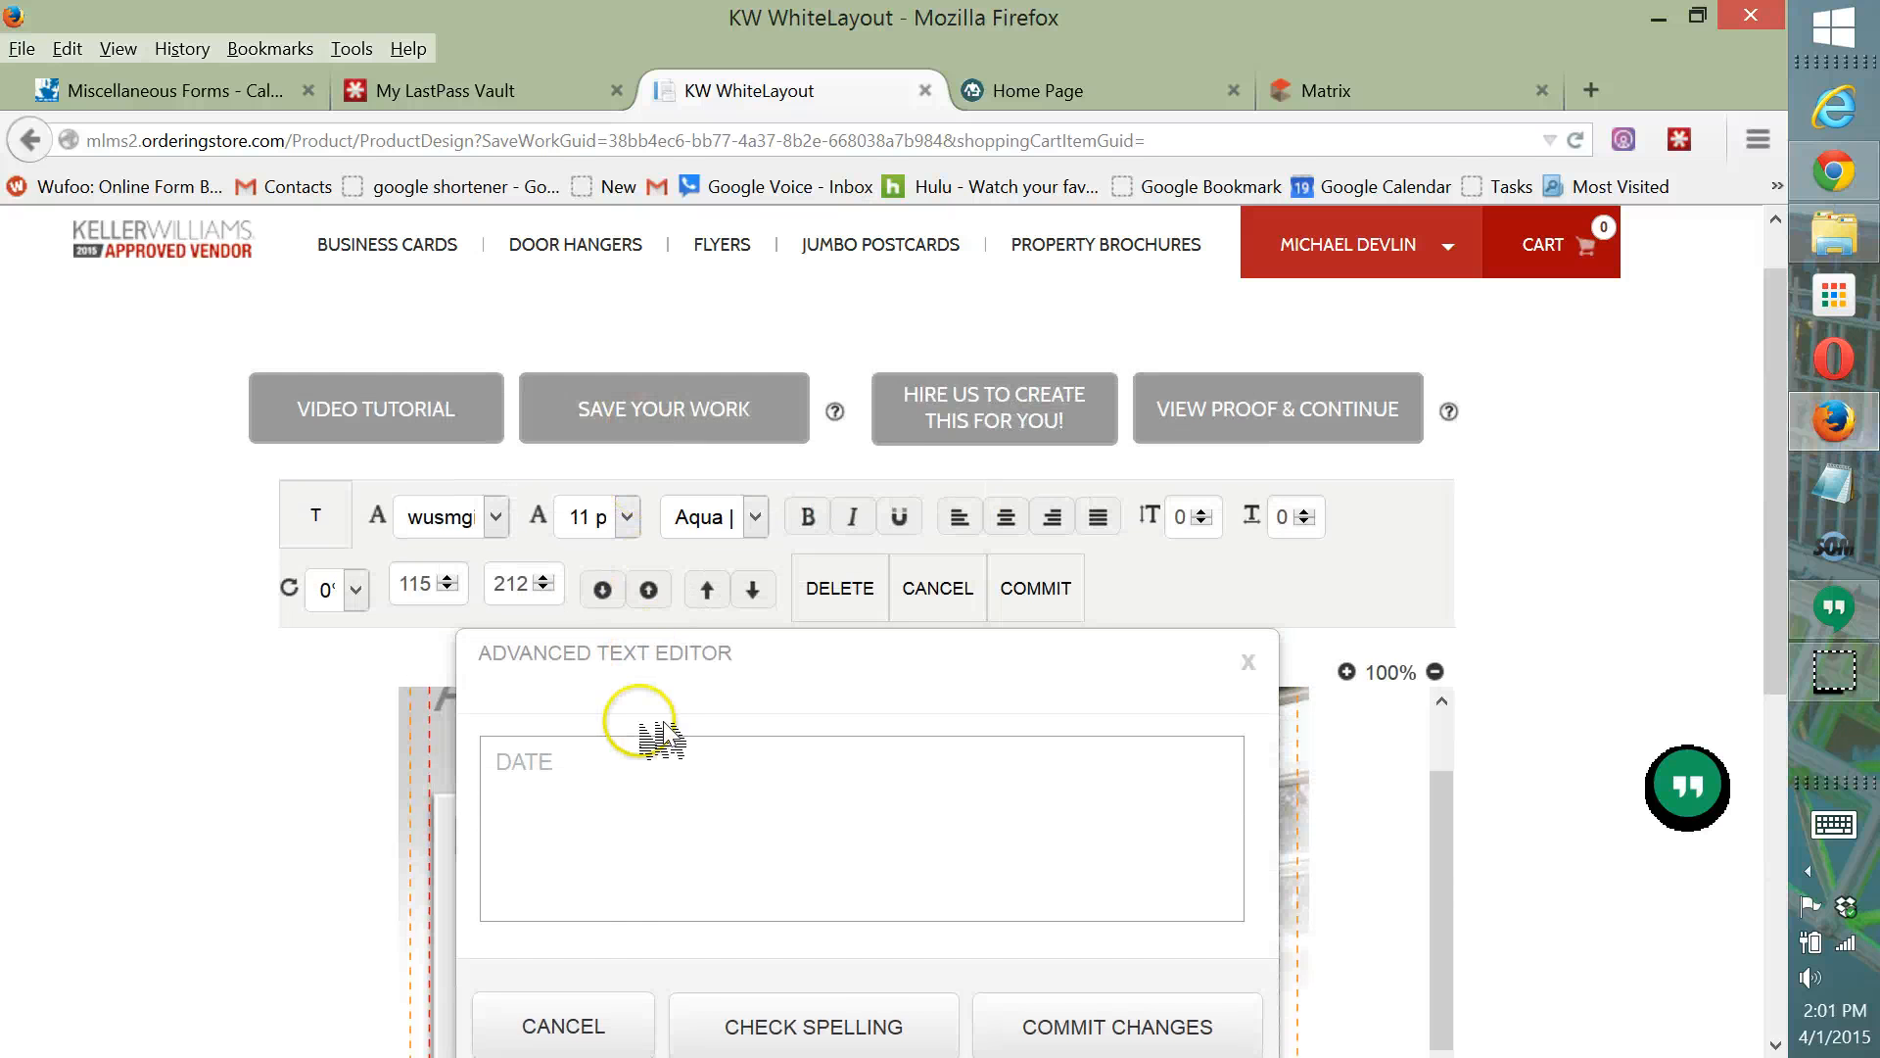
pyautogui.scroll(-3, 660, 715)
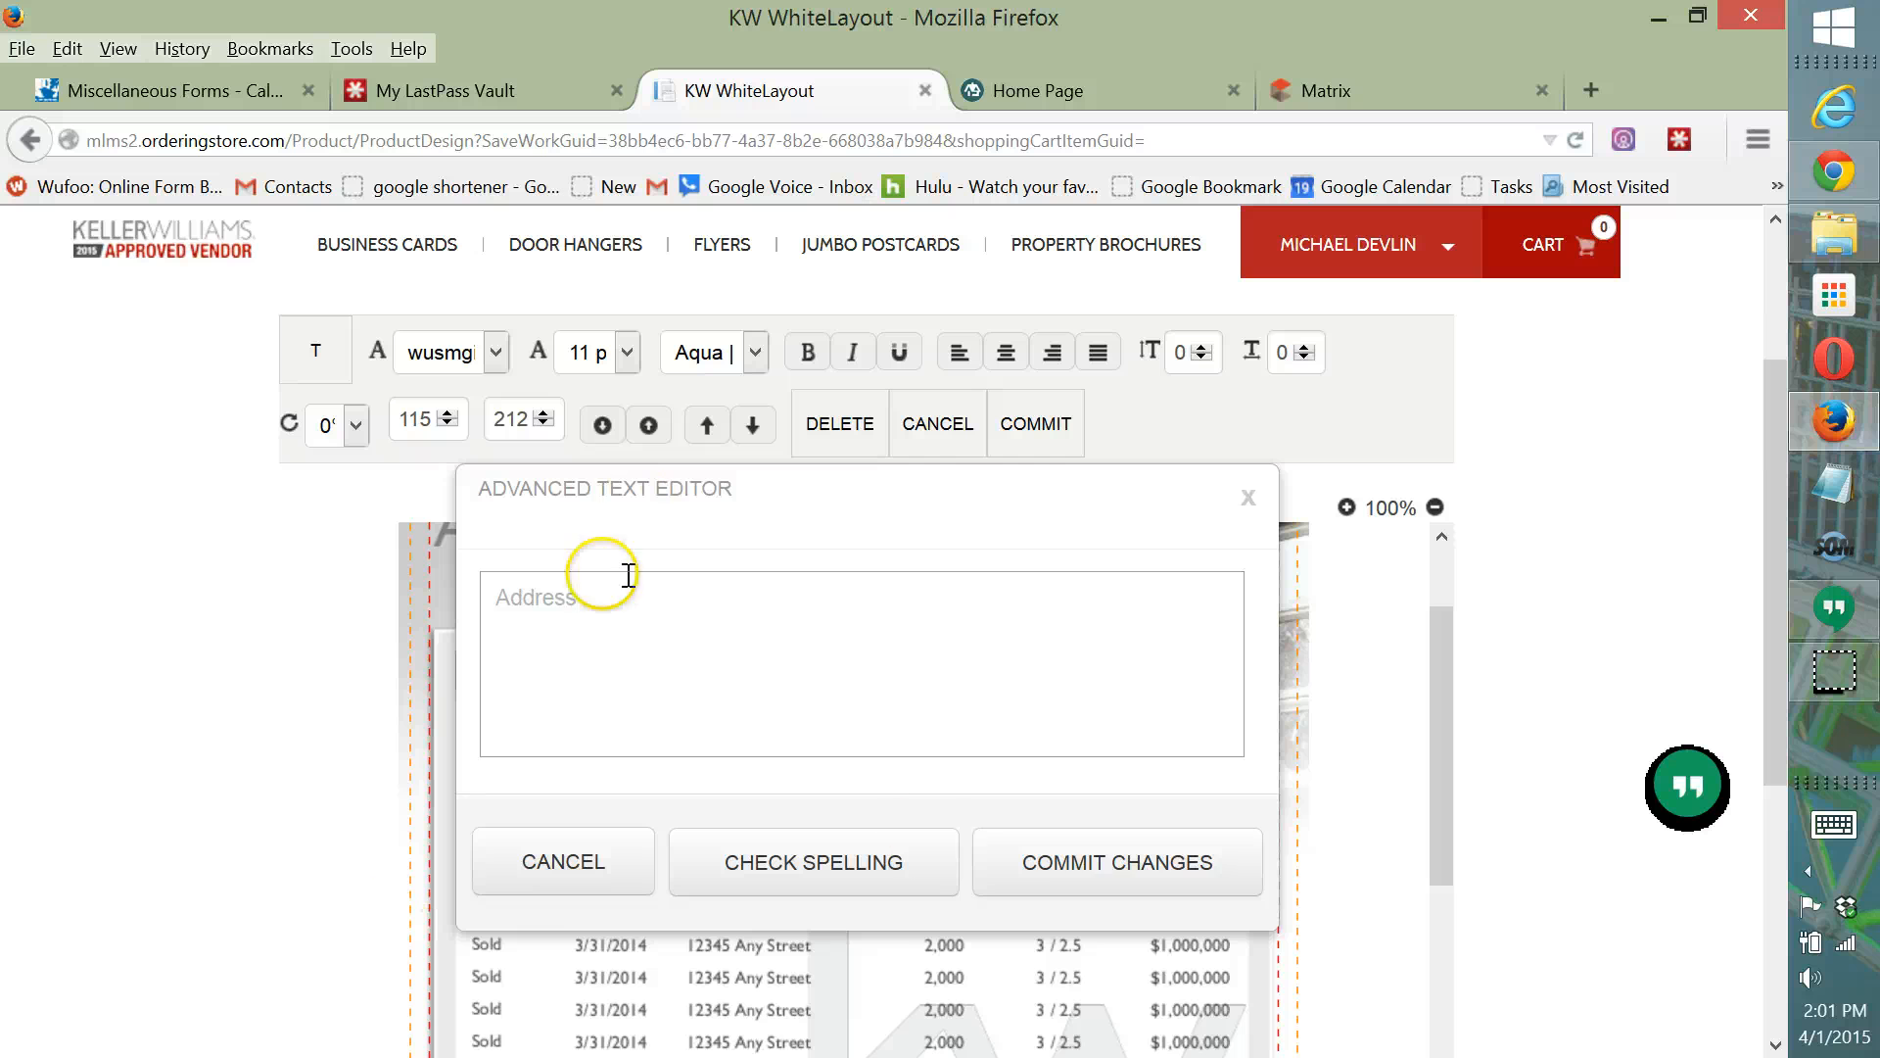
pyautogui.click(1095, 886)
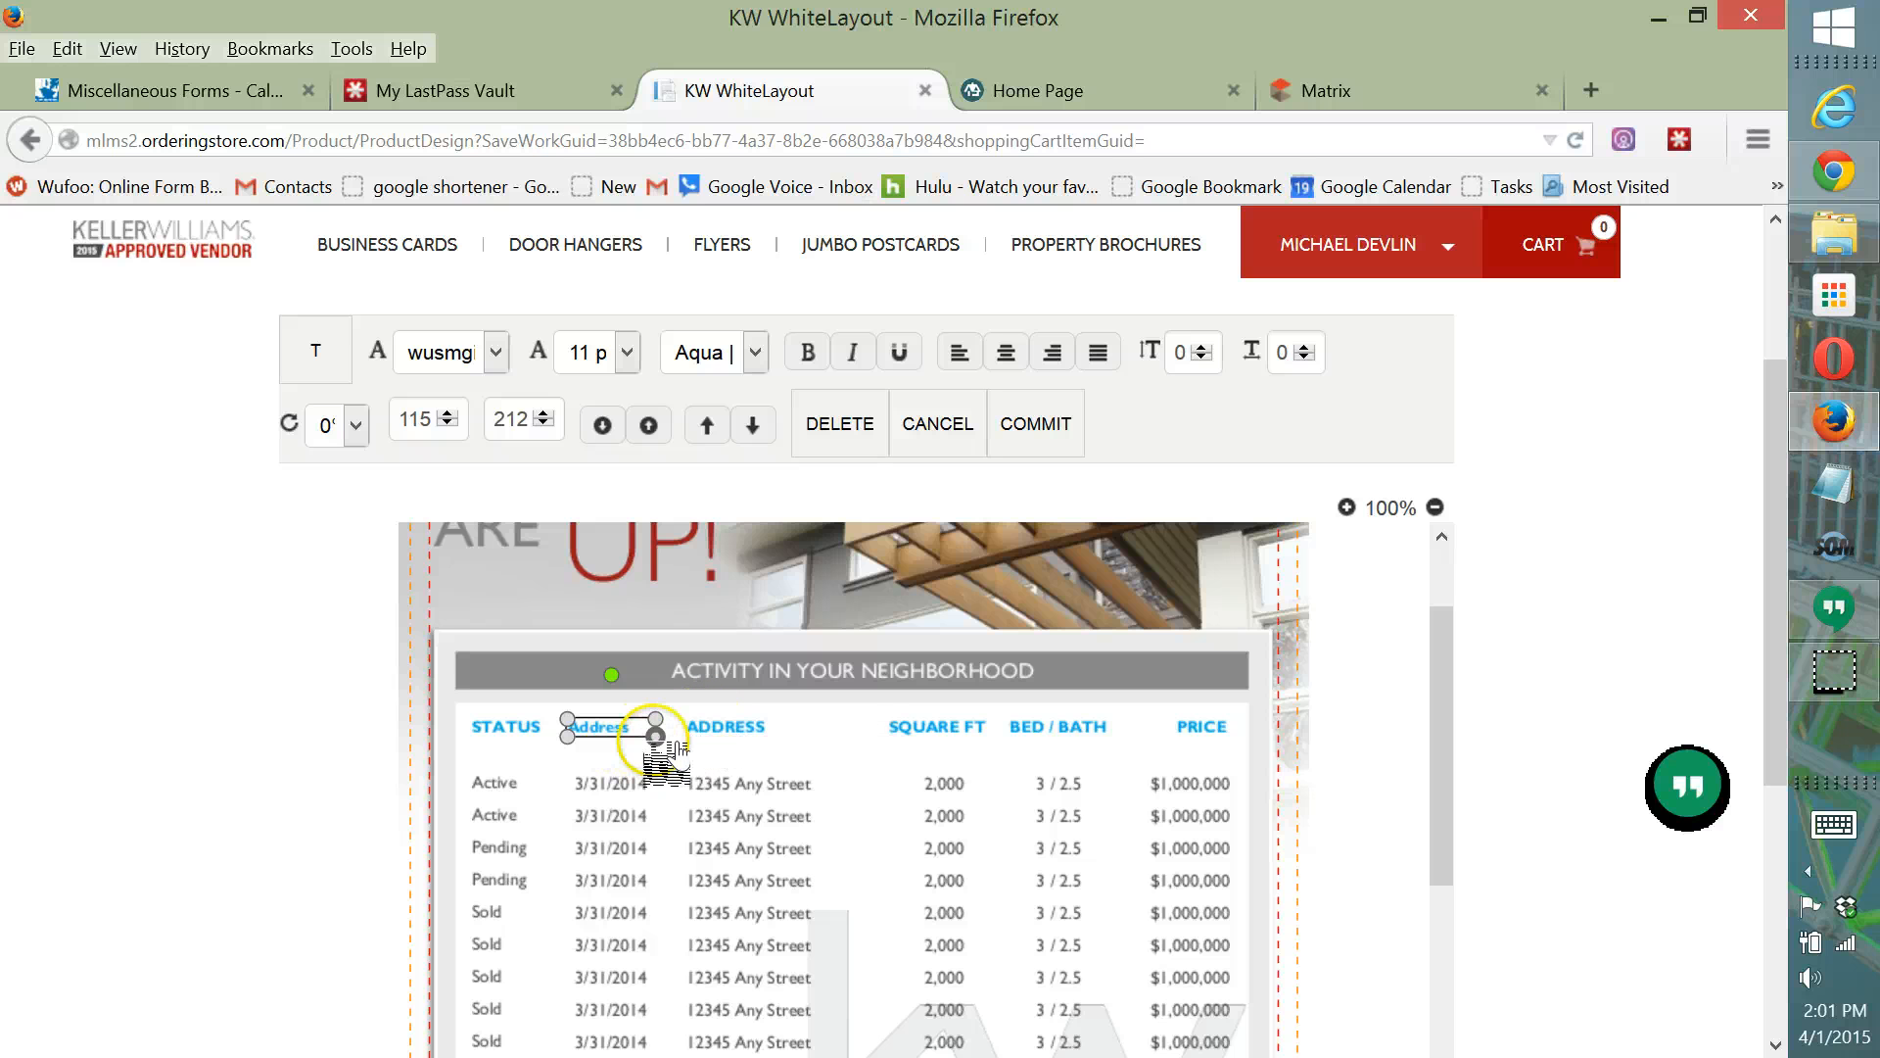
# Widen the retitled heading's text box, shift the original ADDRESS heading away from it, and retype the retitled heading as "ADDRESS".
pyautogui.moveTo(654, 736); pyautogui.dragTo(670, 744)
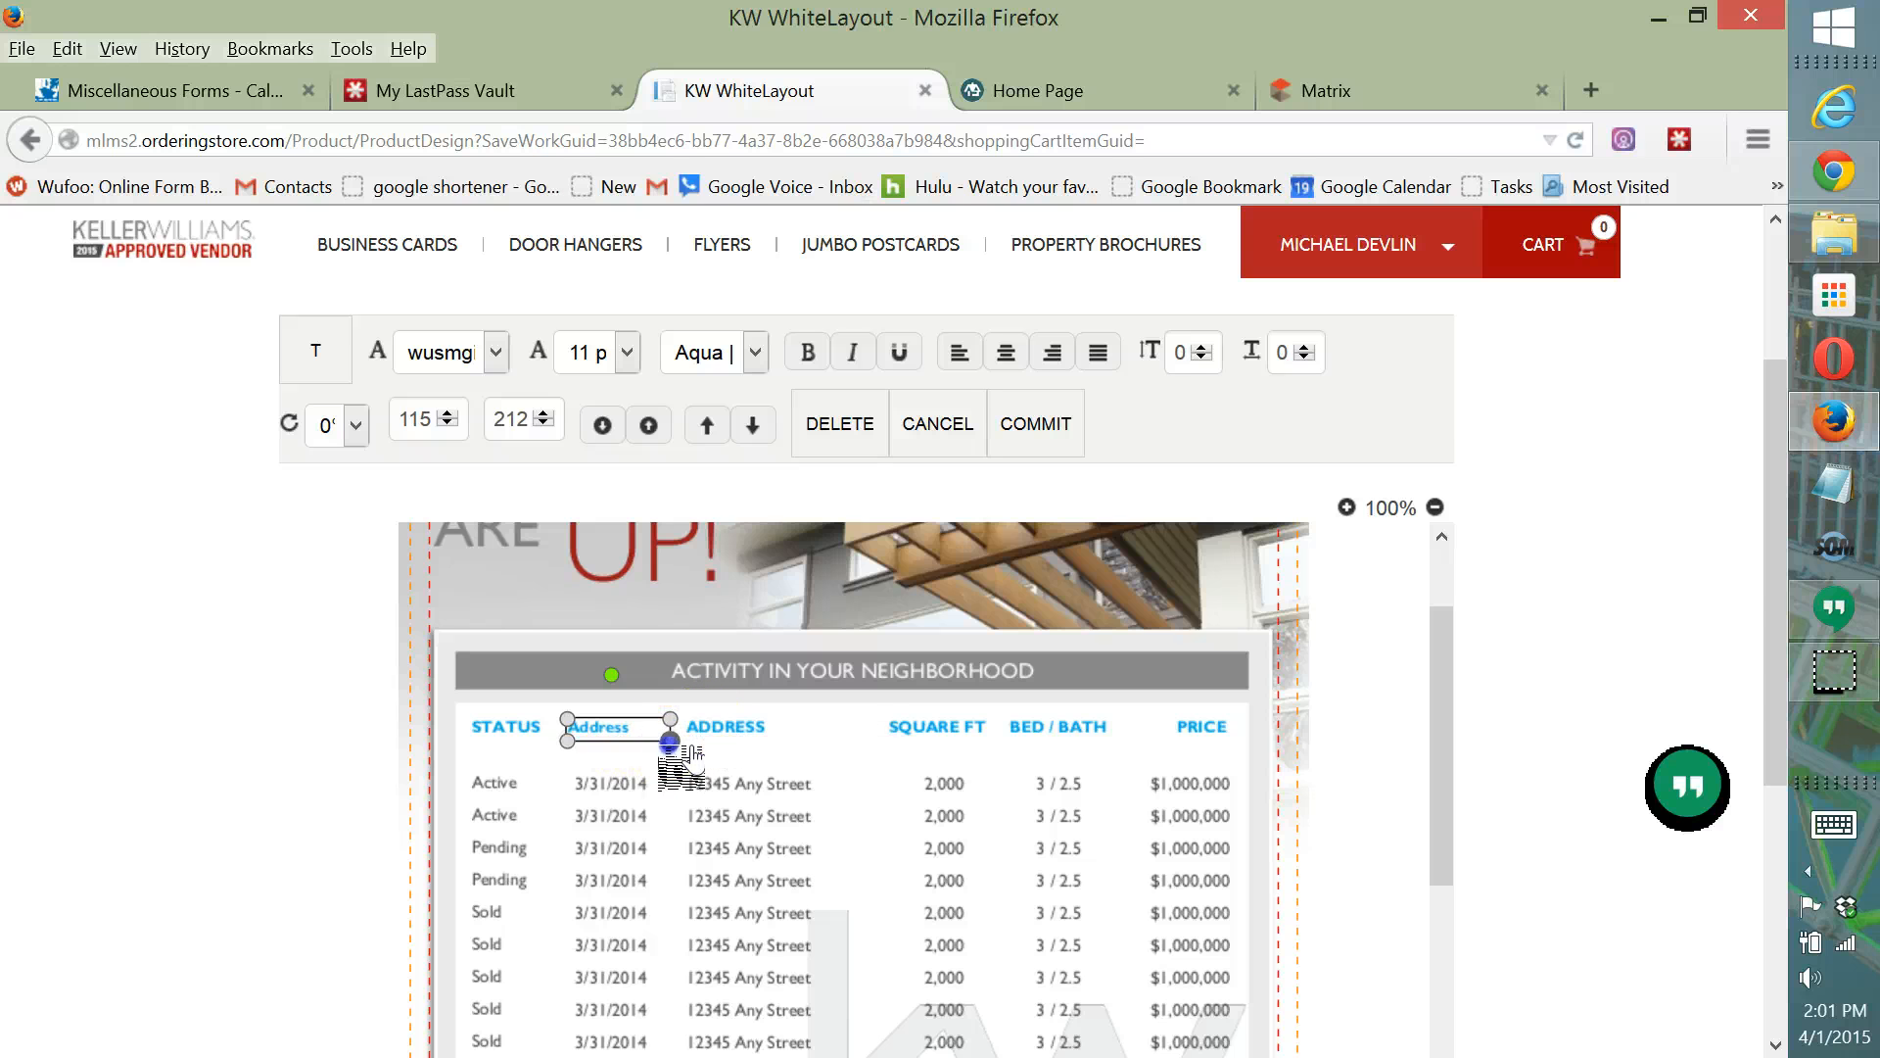
pyautogui.click(748, 722)
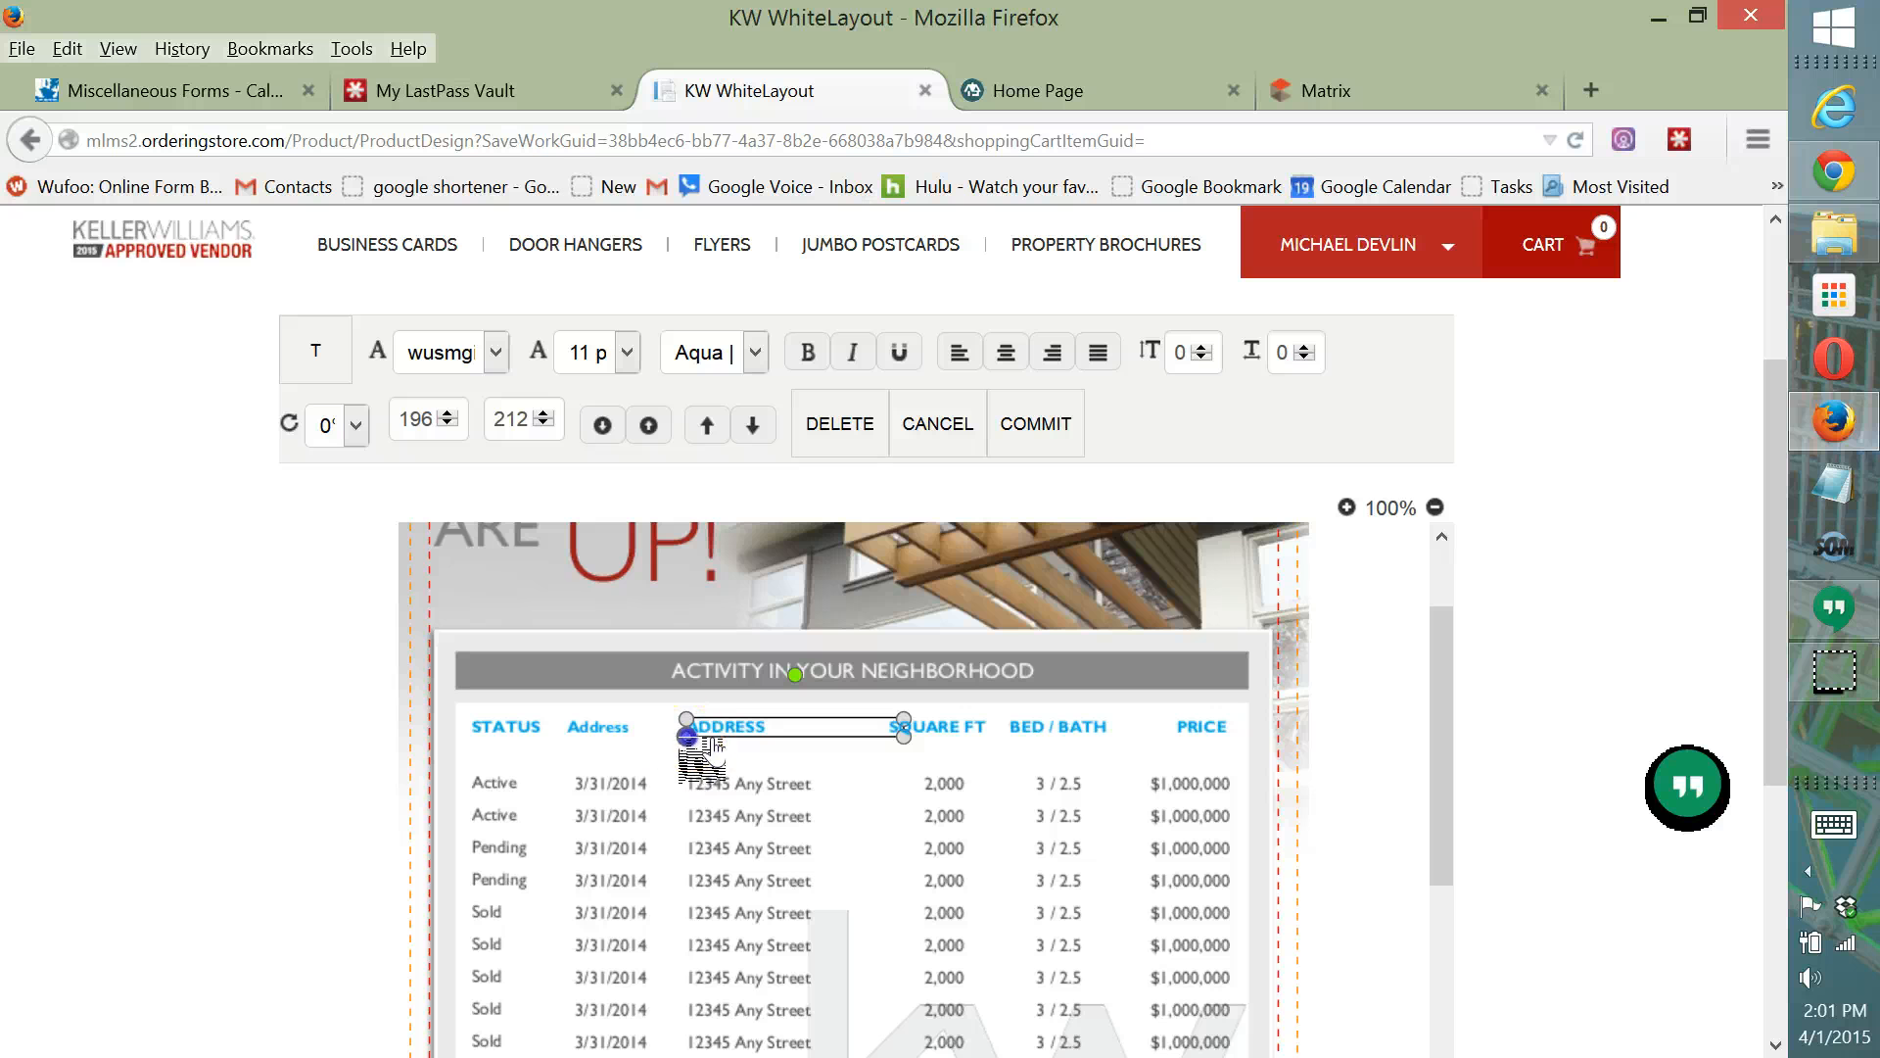
pyautogui.click(592, 726)
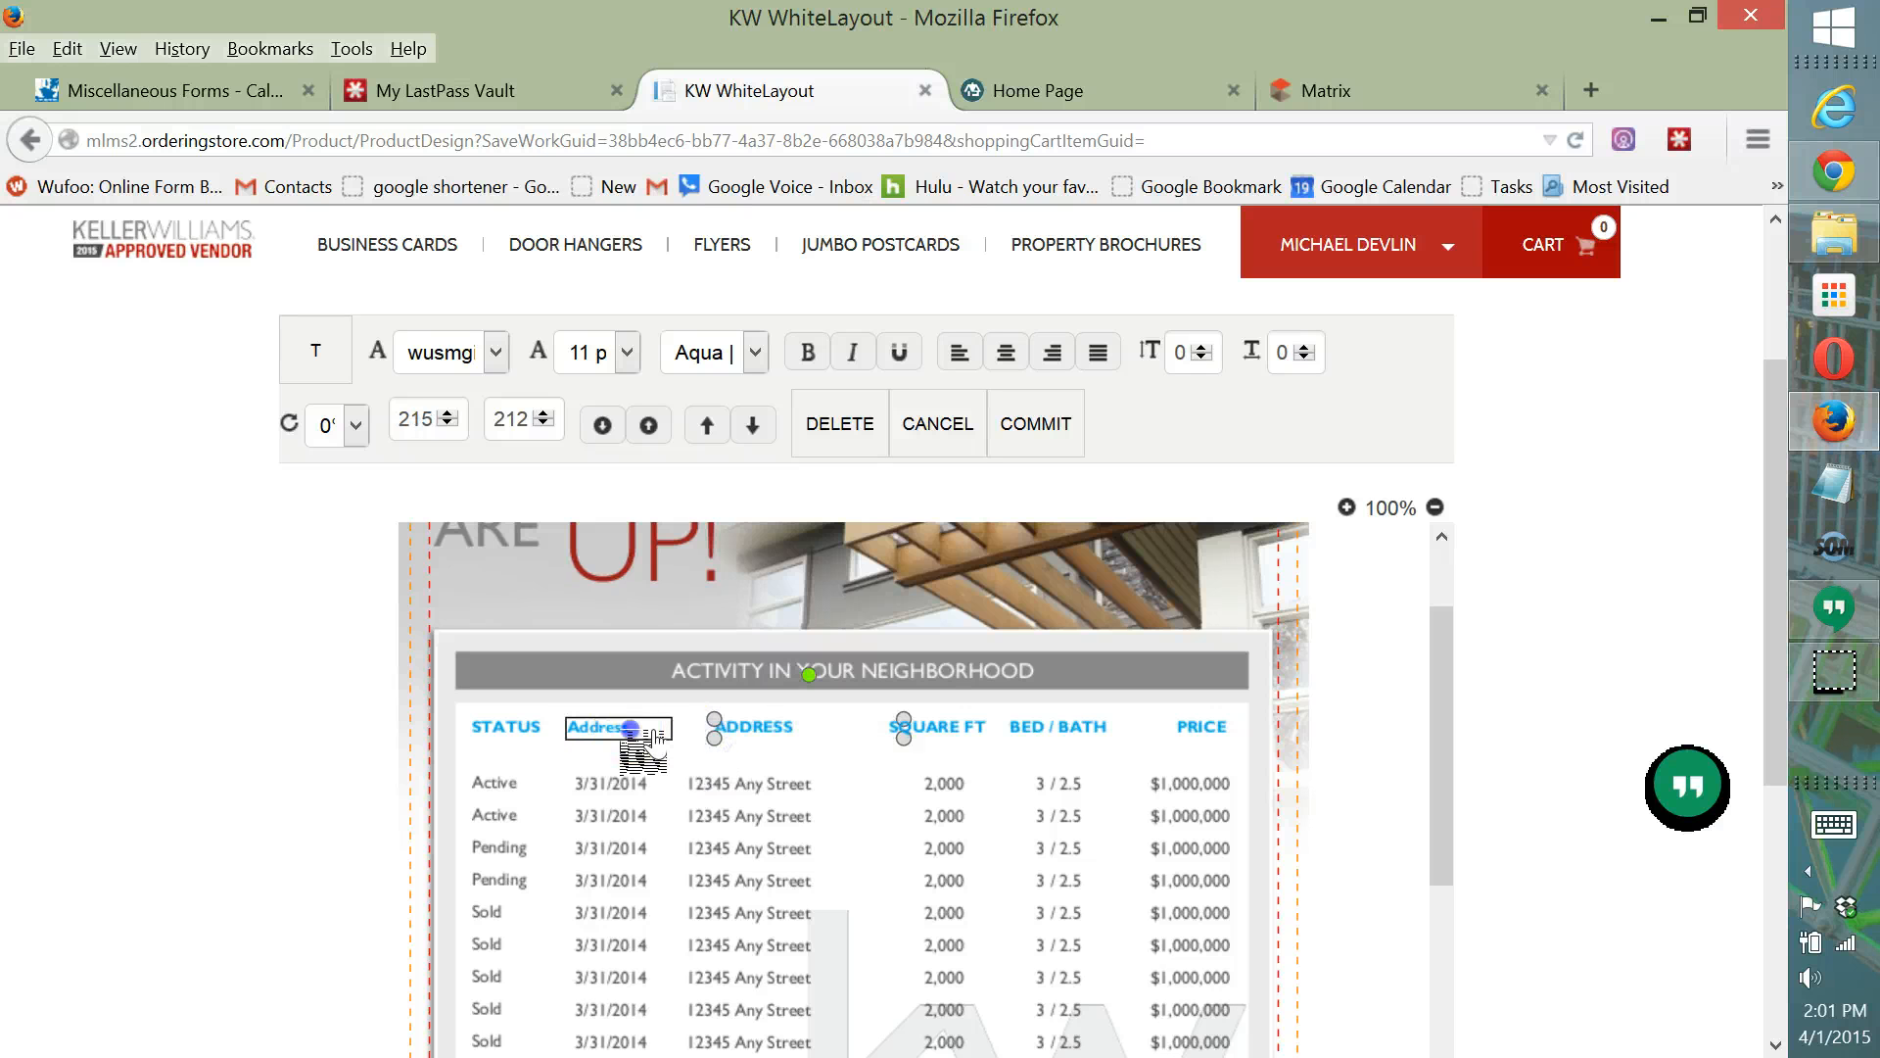
pyautogui.doubleClick(656, 741)
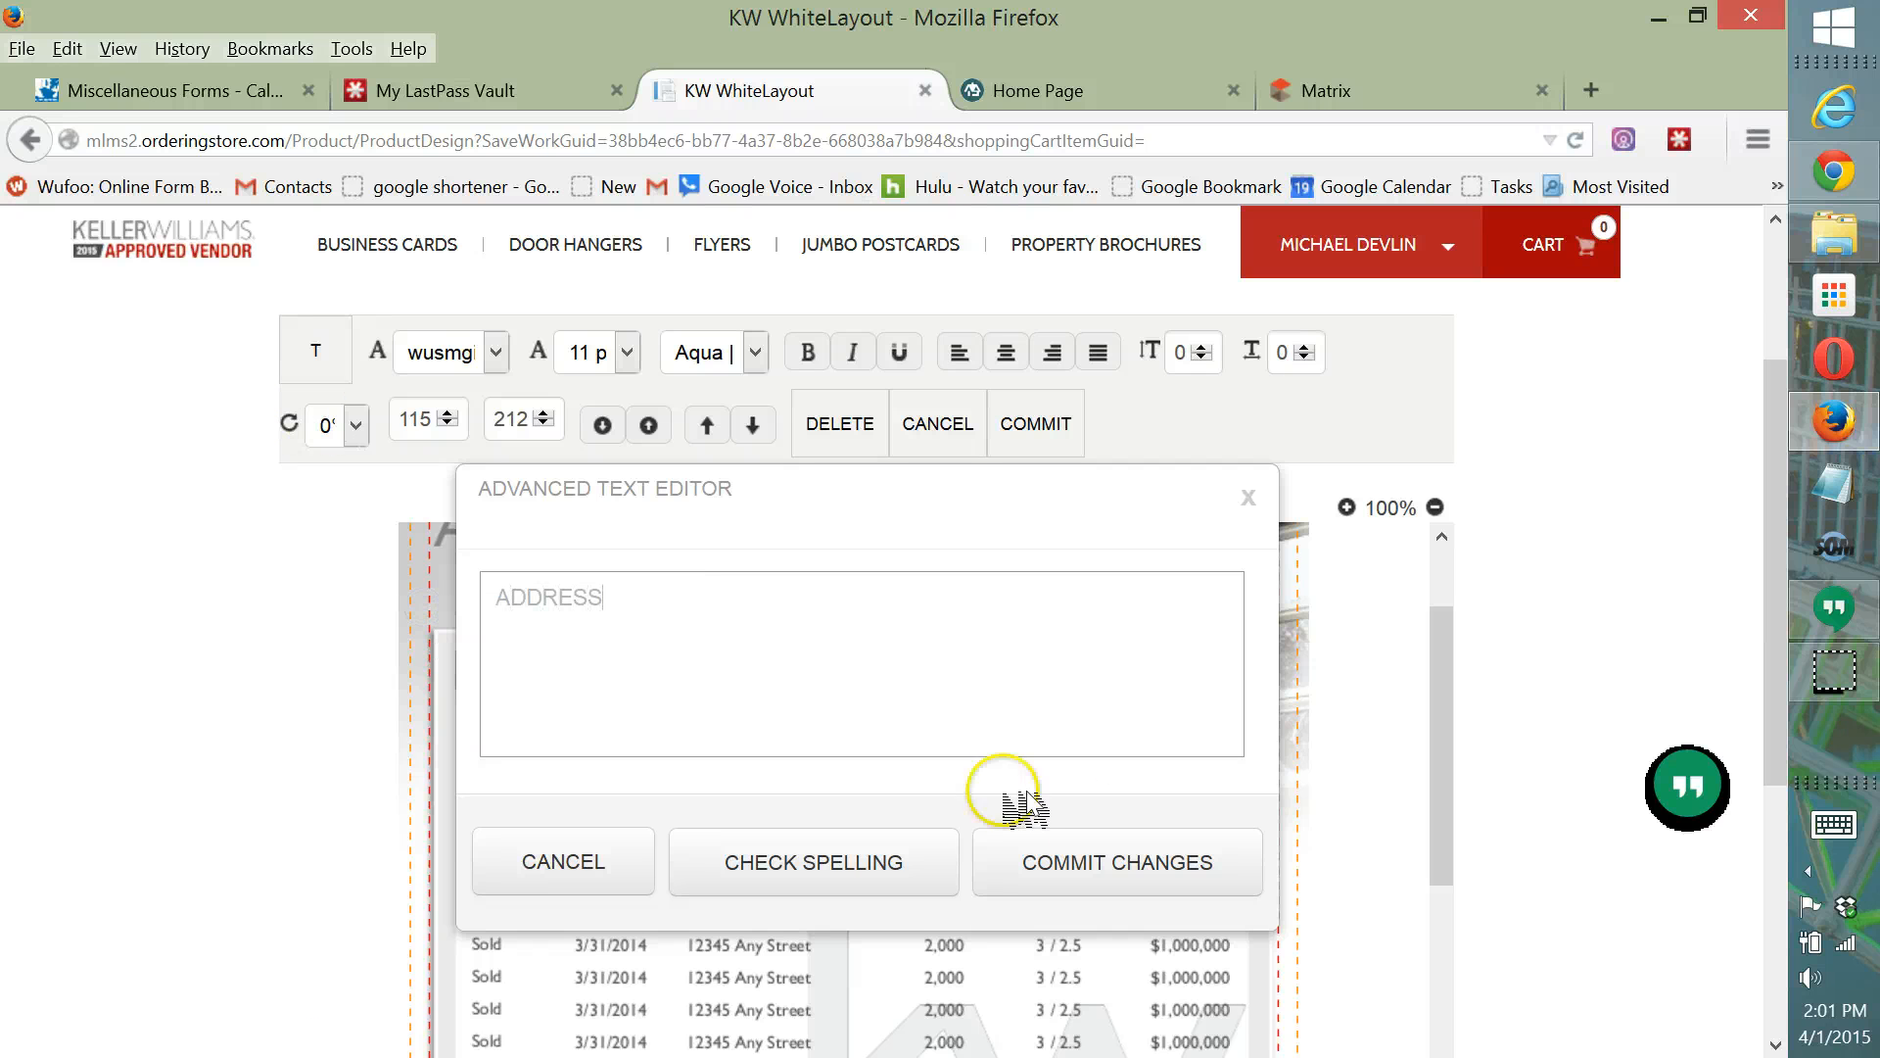
pyautogui.click(1109, 882)
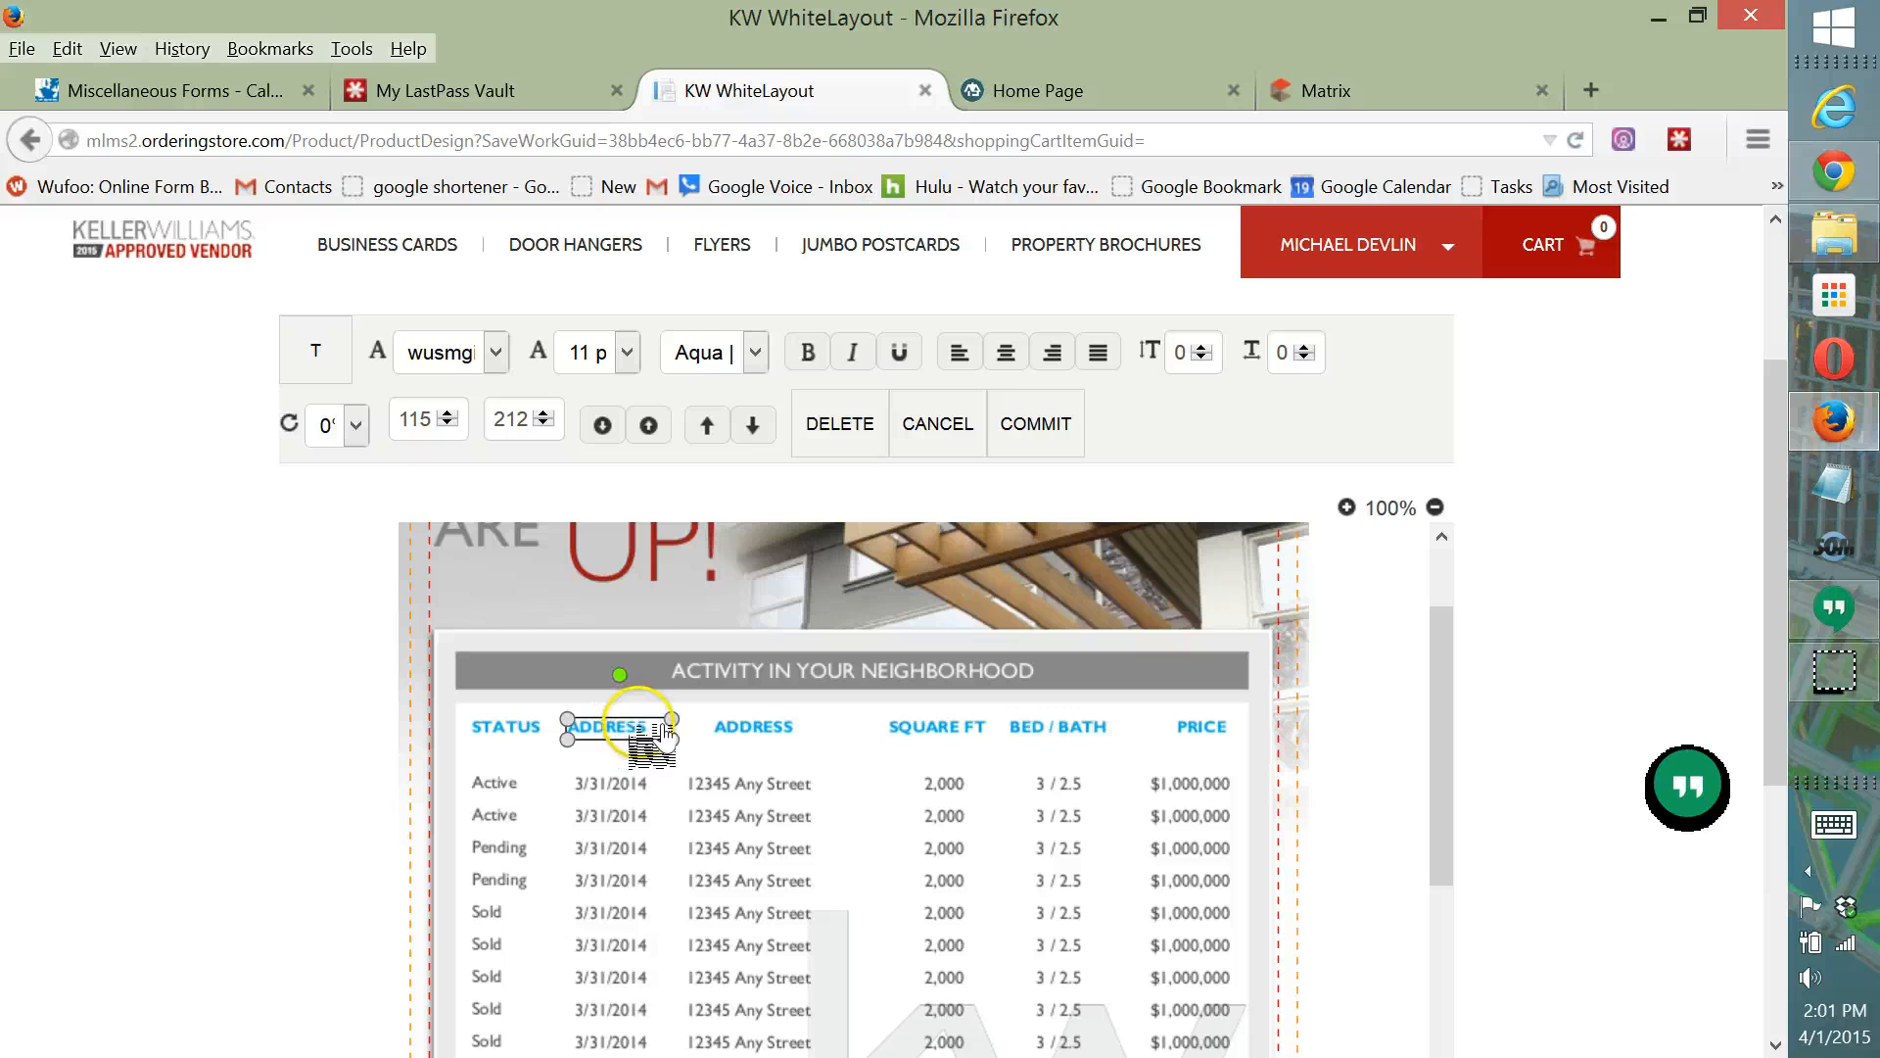
# Delete the retitled heading above the dates and the column of date values from the activity table.
pyautogui.click(840, 429)
pyautogui.click(599, 821)
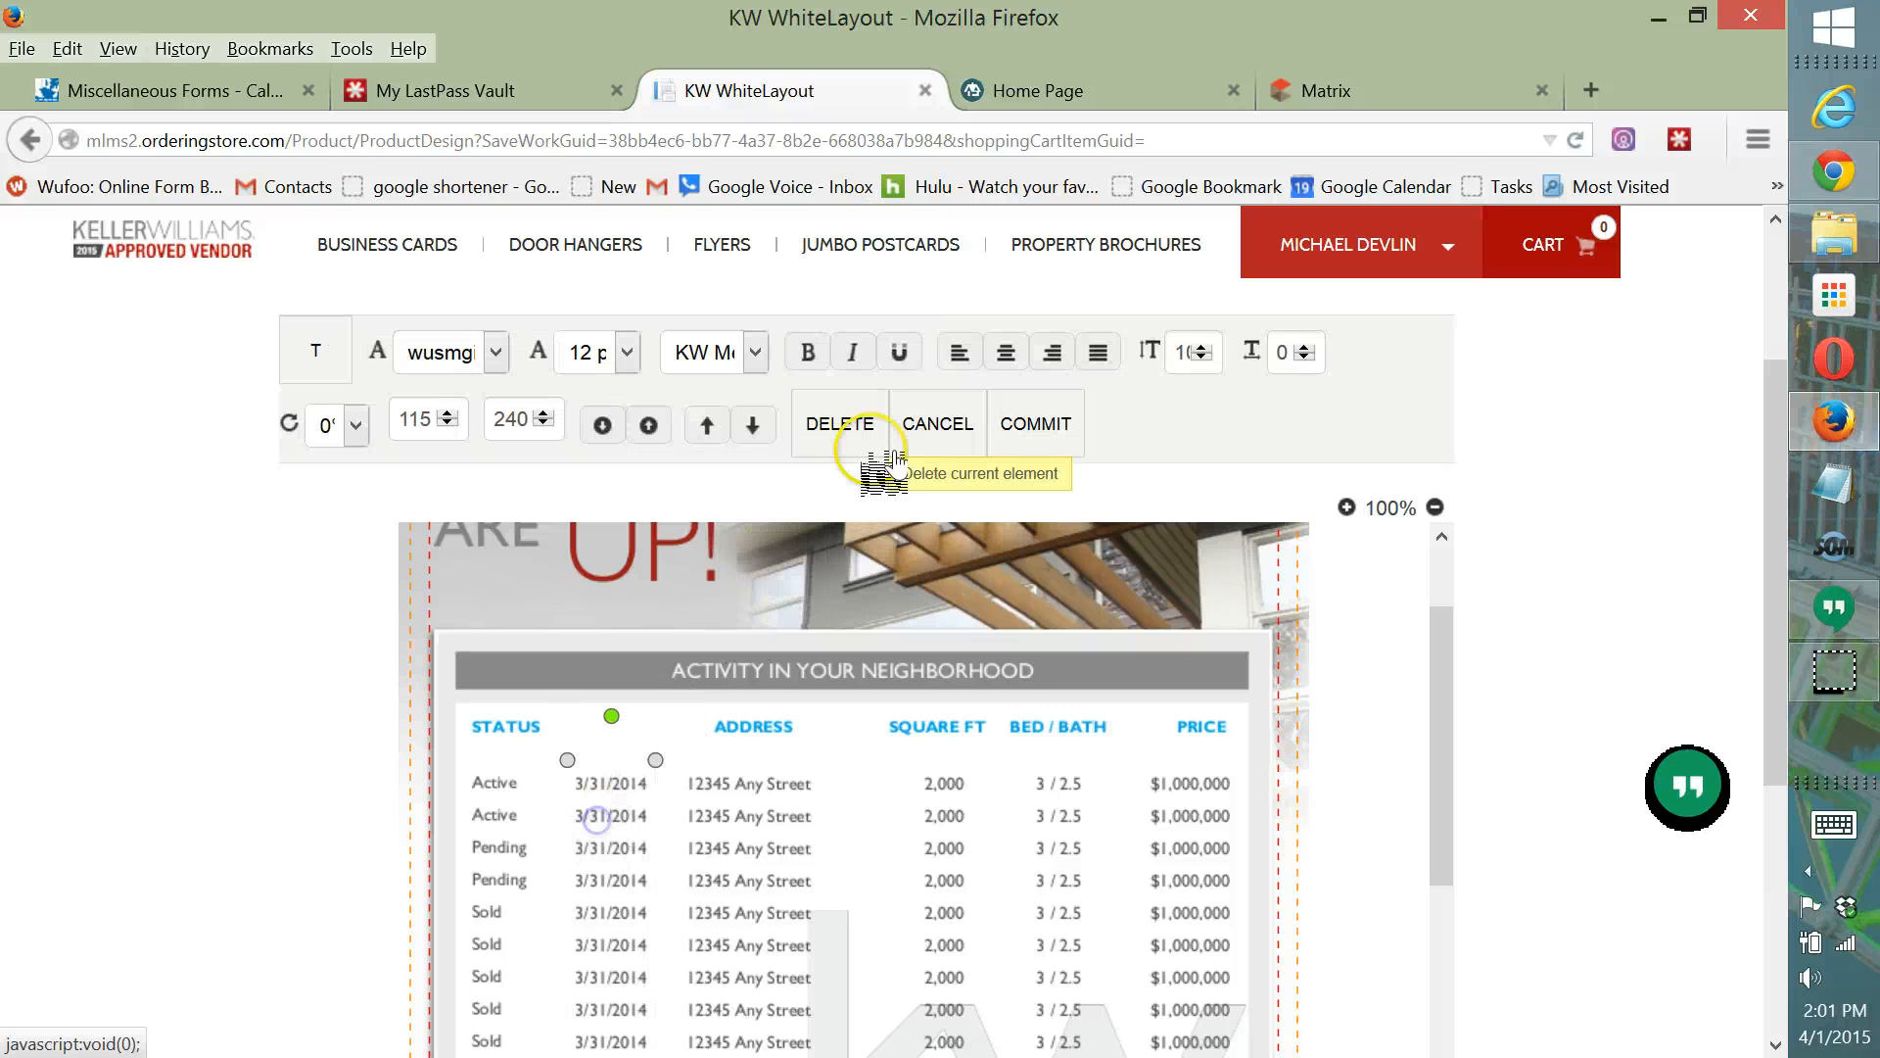
pyautogui.click(848, 426)
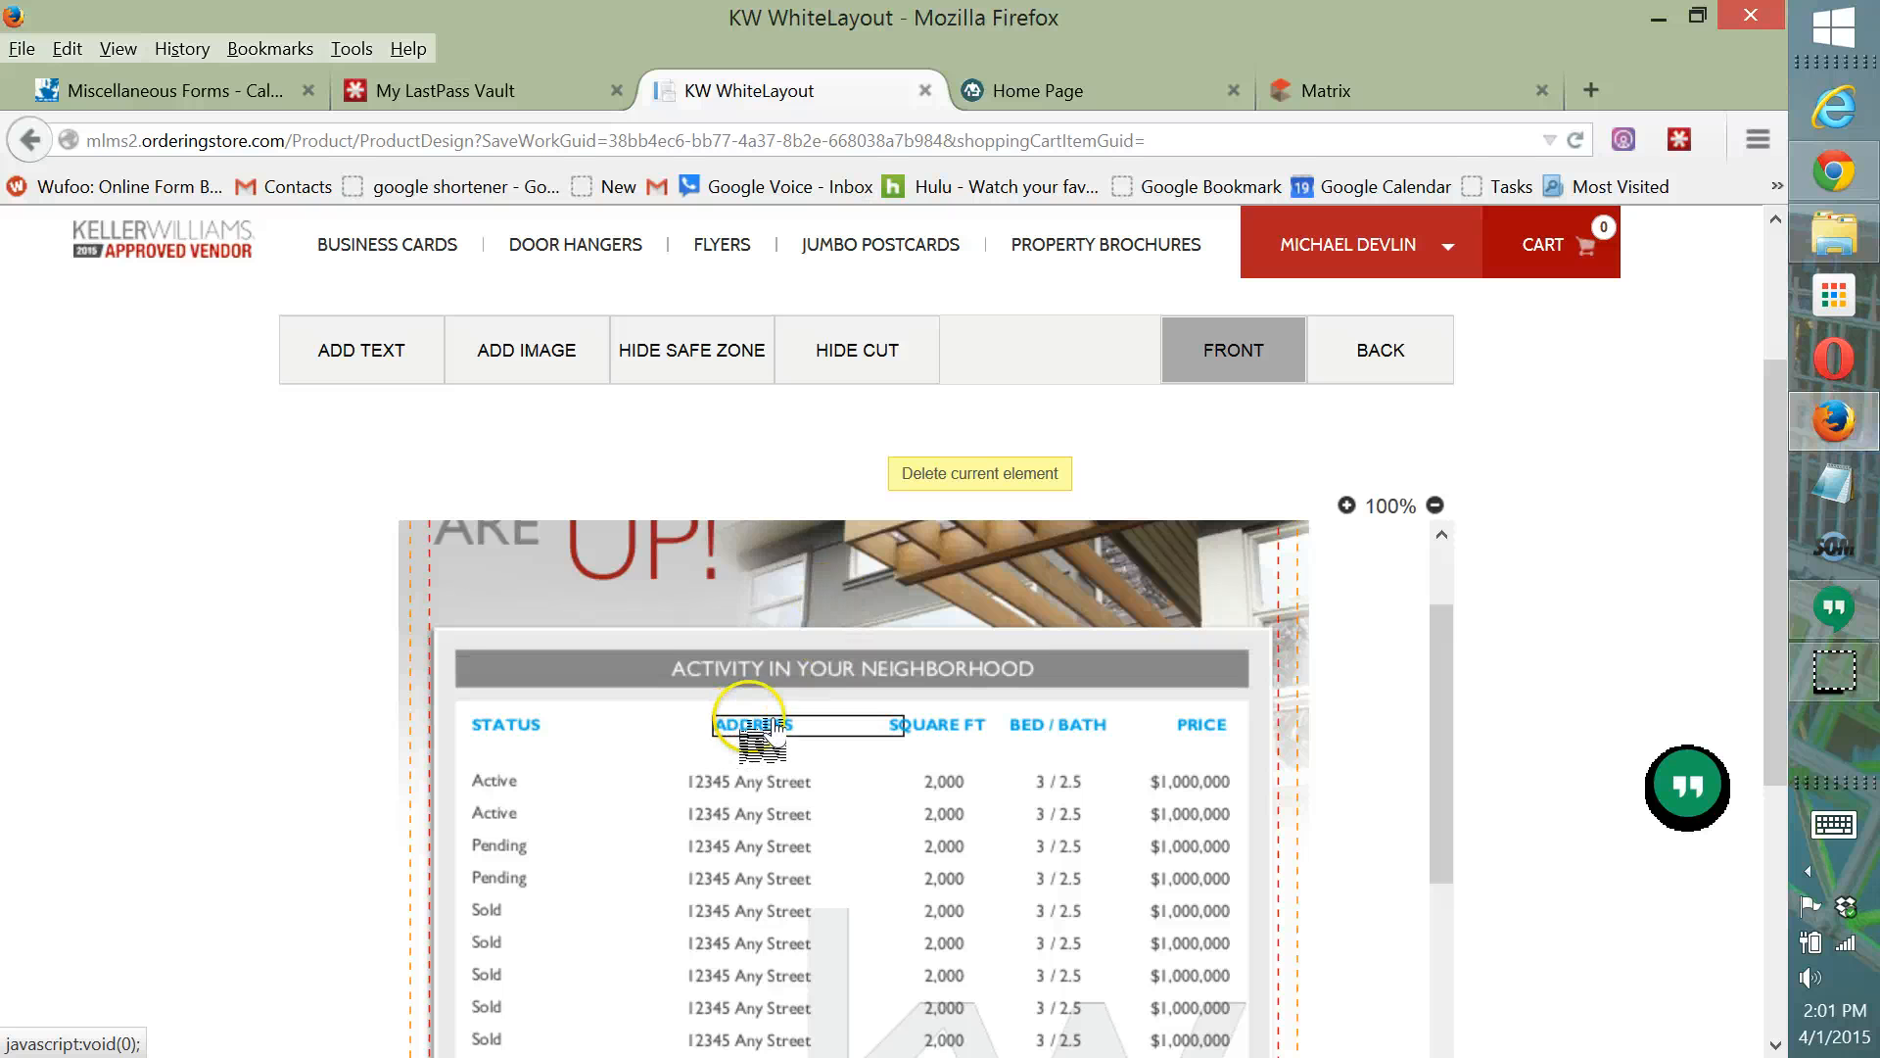
# Move the remaining ADDRESS heading and its address values into the space freed by the date column, next to STATUS.
pyautogui.moveTo(774, 727); pyautogui.dragTo(642, 729)
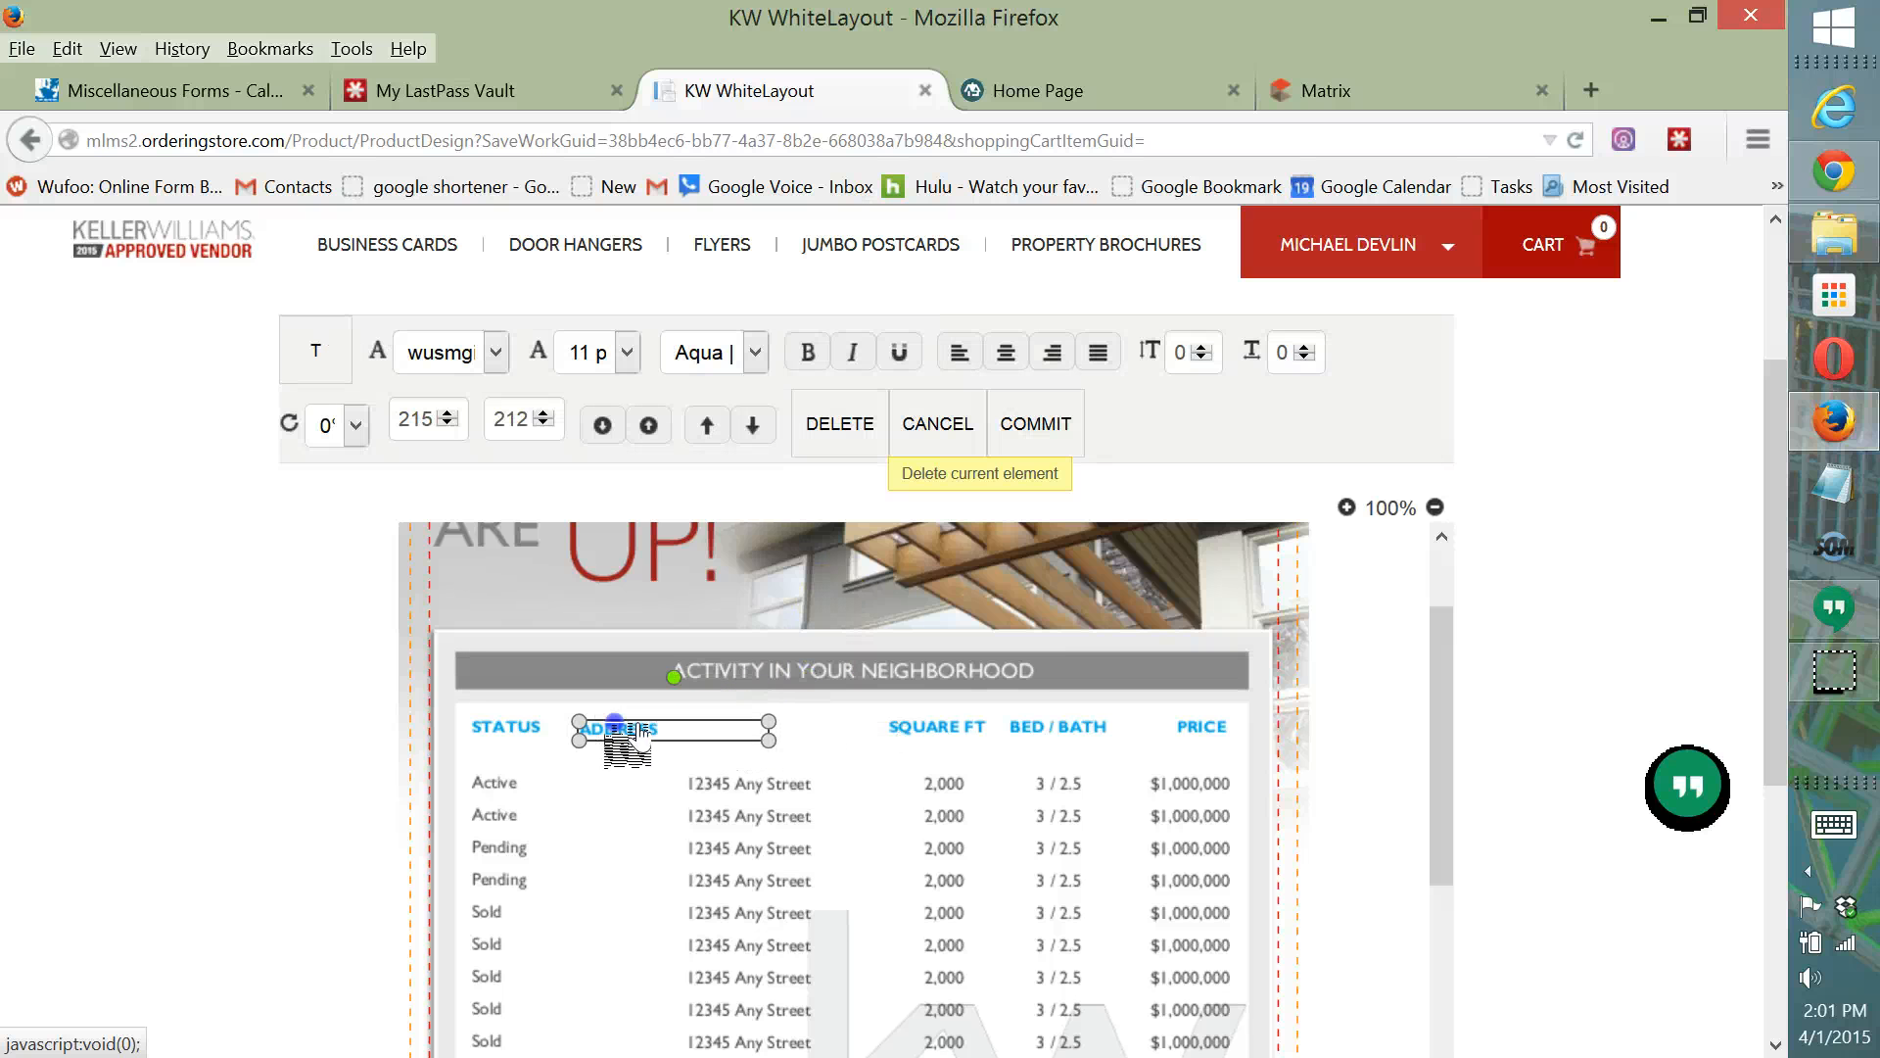
pyautogui.click(744, 793)
pyautogui.moveTo(754, 808); pyautogui.dragTo(668, 813)
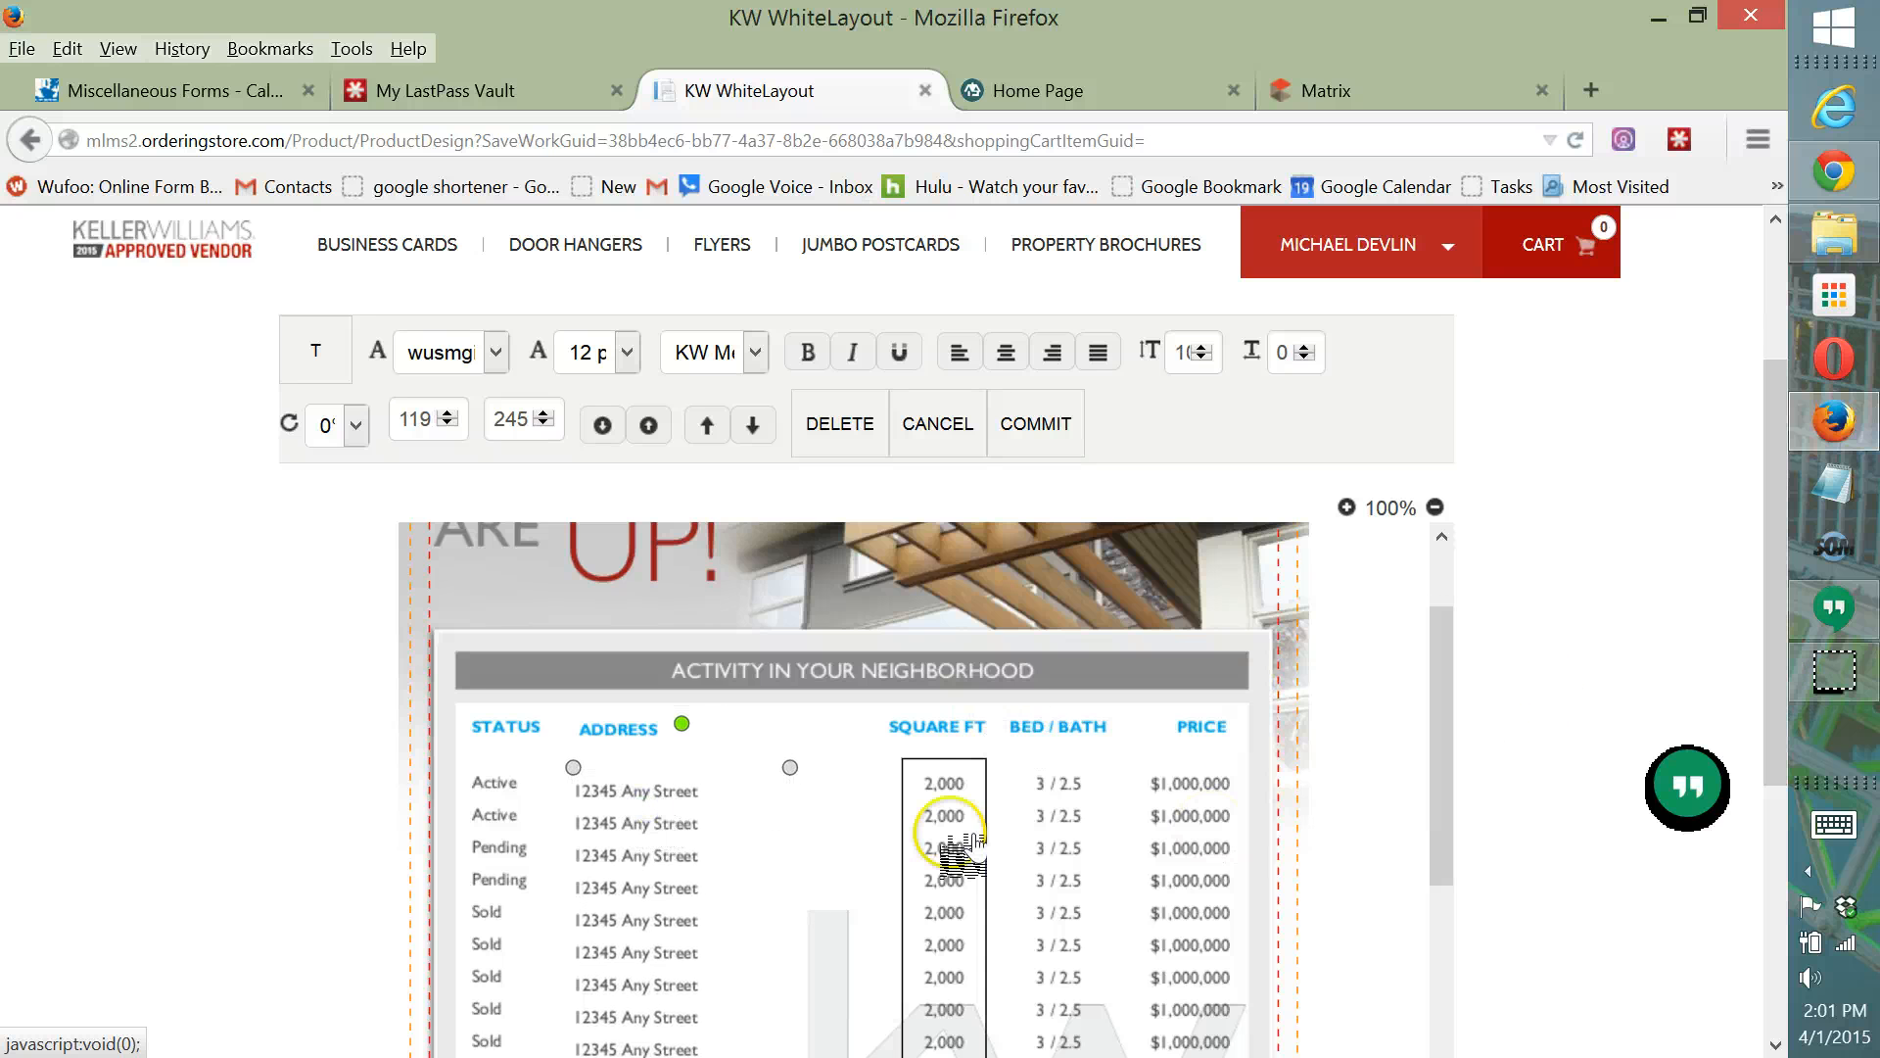
# Move the SQUARE FT and BED / BATH headings with their value columns closer to the address column.
pyautogui.moveTo(916, 739); pyautogui.dragTo(821, 750)
pyautogui.moveTo(950, 790); pyautogui.dragTo(810, 796)
pyautogui.moveTo(1040, 742); pyautogui.dragTo(952, 748)
pyautogui.moveTo(1094, 845); pyautogui.dragTo(1023, 851)
# Fine-tune the positions of the square footage, bed/bath and price value columns to line up with their headings and rows.
pyautogui.moveTo(802, 856); pyautogui.dragTo(806, 847)
pyautogui.moveTo(983, 828); pyautogui.dragTo(983, 828)
pyautogui.moveTo(1217, 823); pyautogui.dragTo(1215, 819)
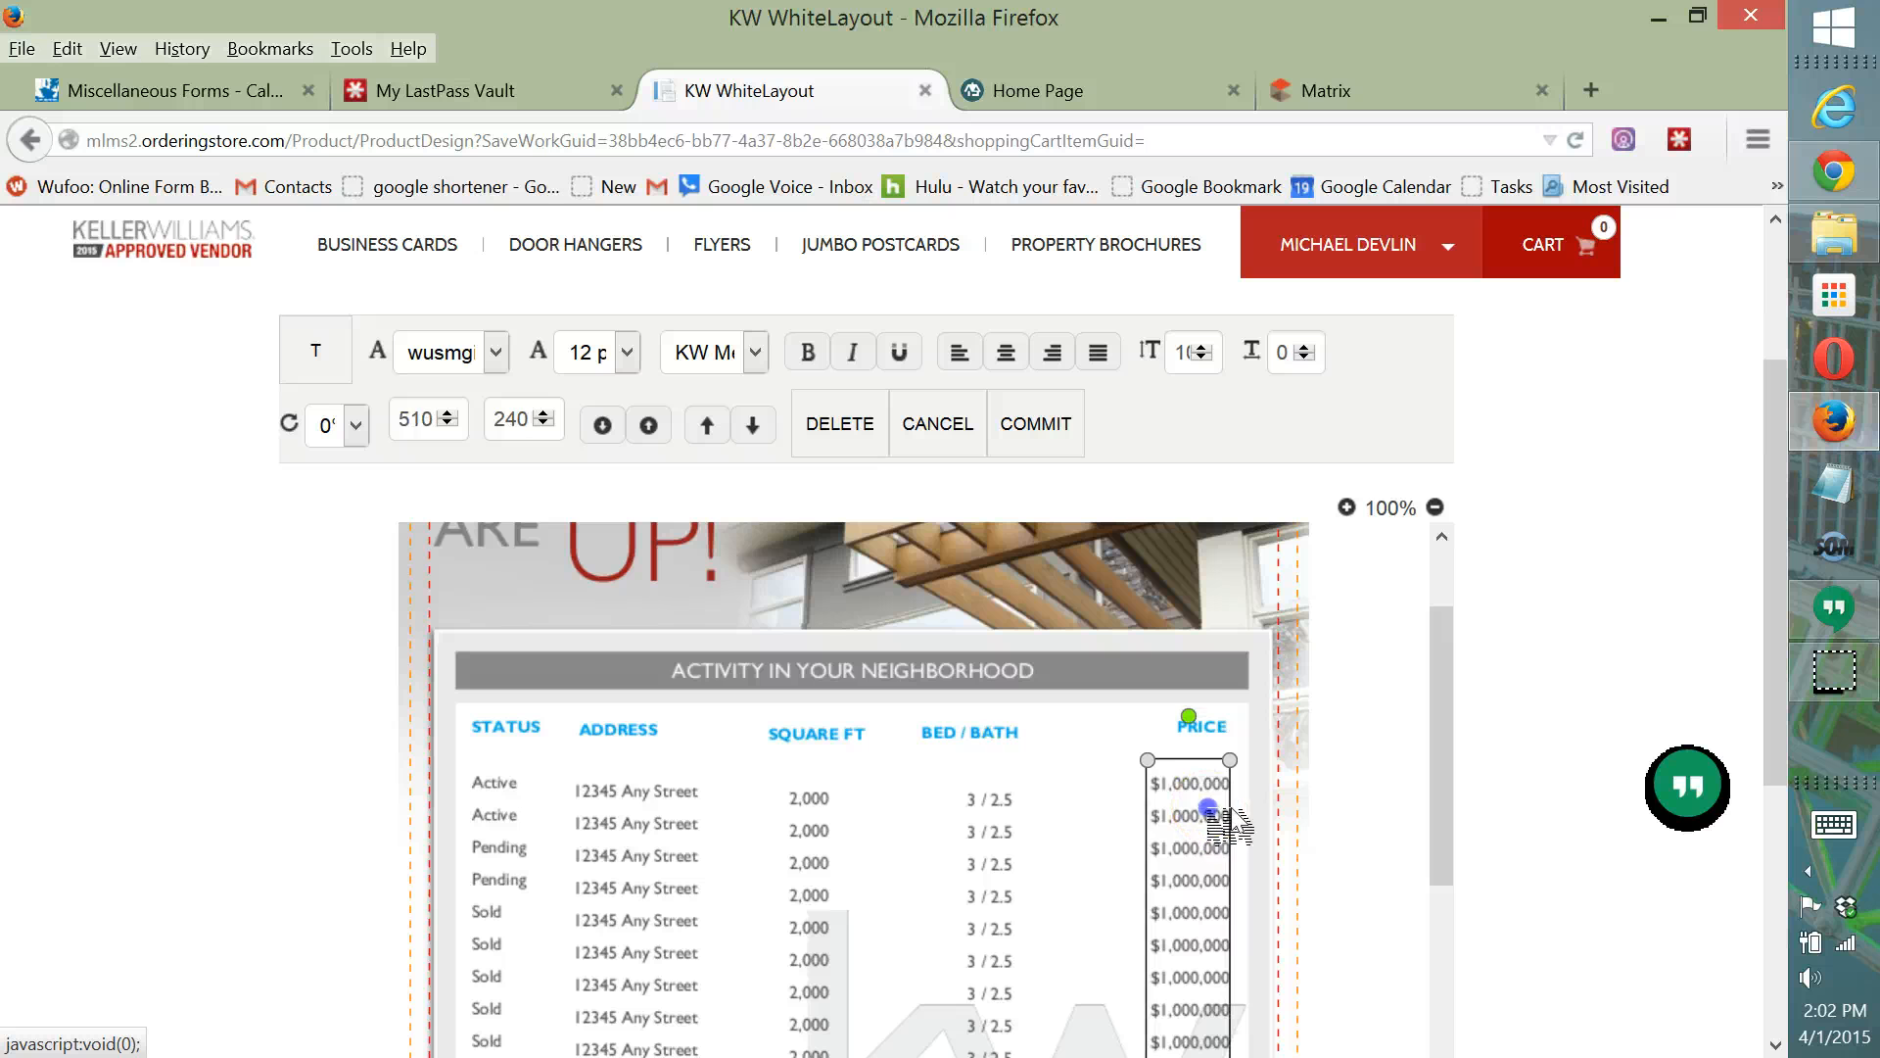
pyautogui.click(994, 857)
pyautogui.moveTo(987, 839); pyautogui.dragTo(976, 835)
pyautogui.click(832, 875)
pyautogui.moveTo(810, 880); pyautogui.dragTo(809, 876)
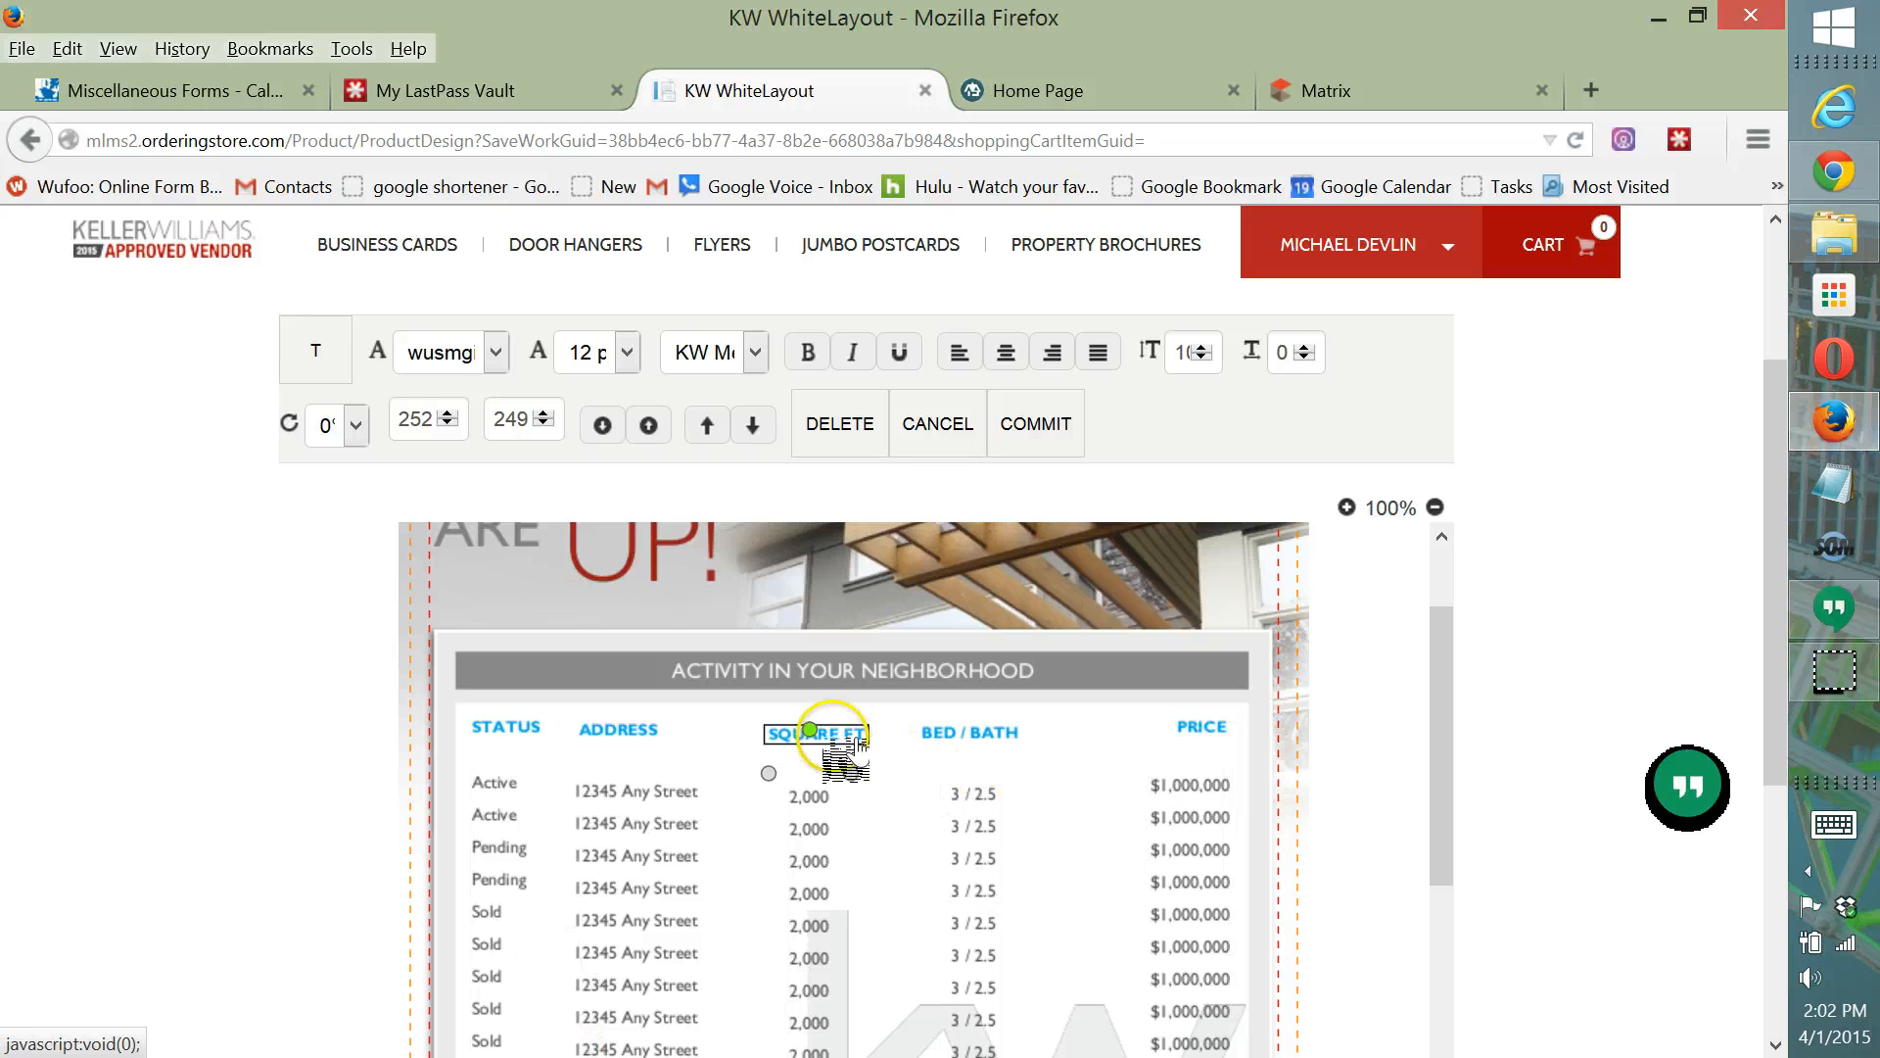
# Shift the SQUARE FT and BED / BATH headings and value columns further toward ADDRESS, nudge the price values the same way, and commit the layout.
pyautogui.moveTo(821, 734); pyautogui.dragTo(799, 730)
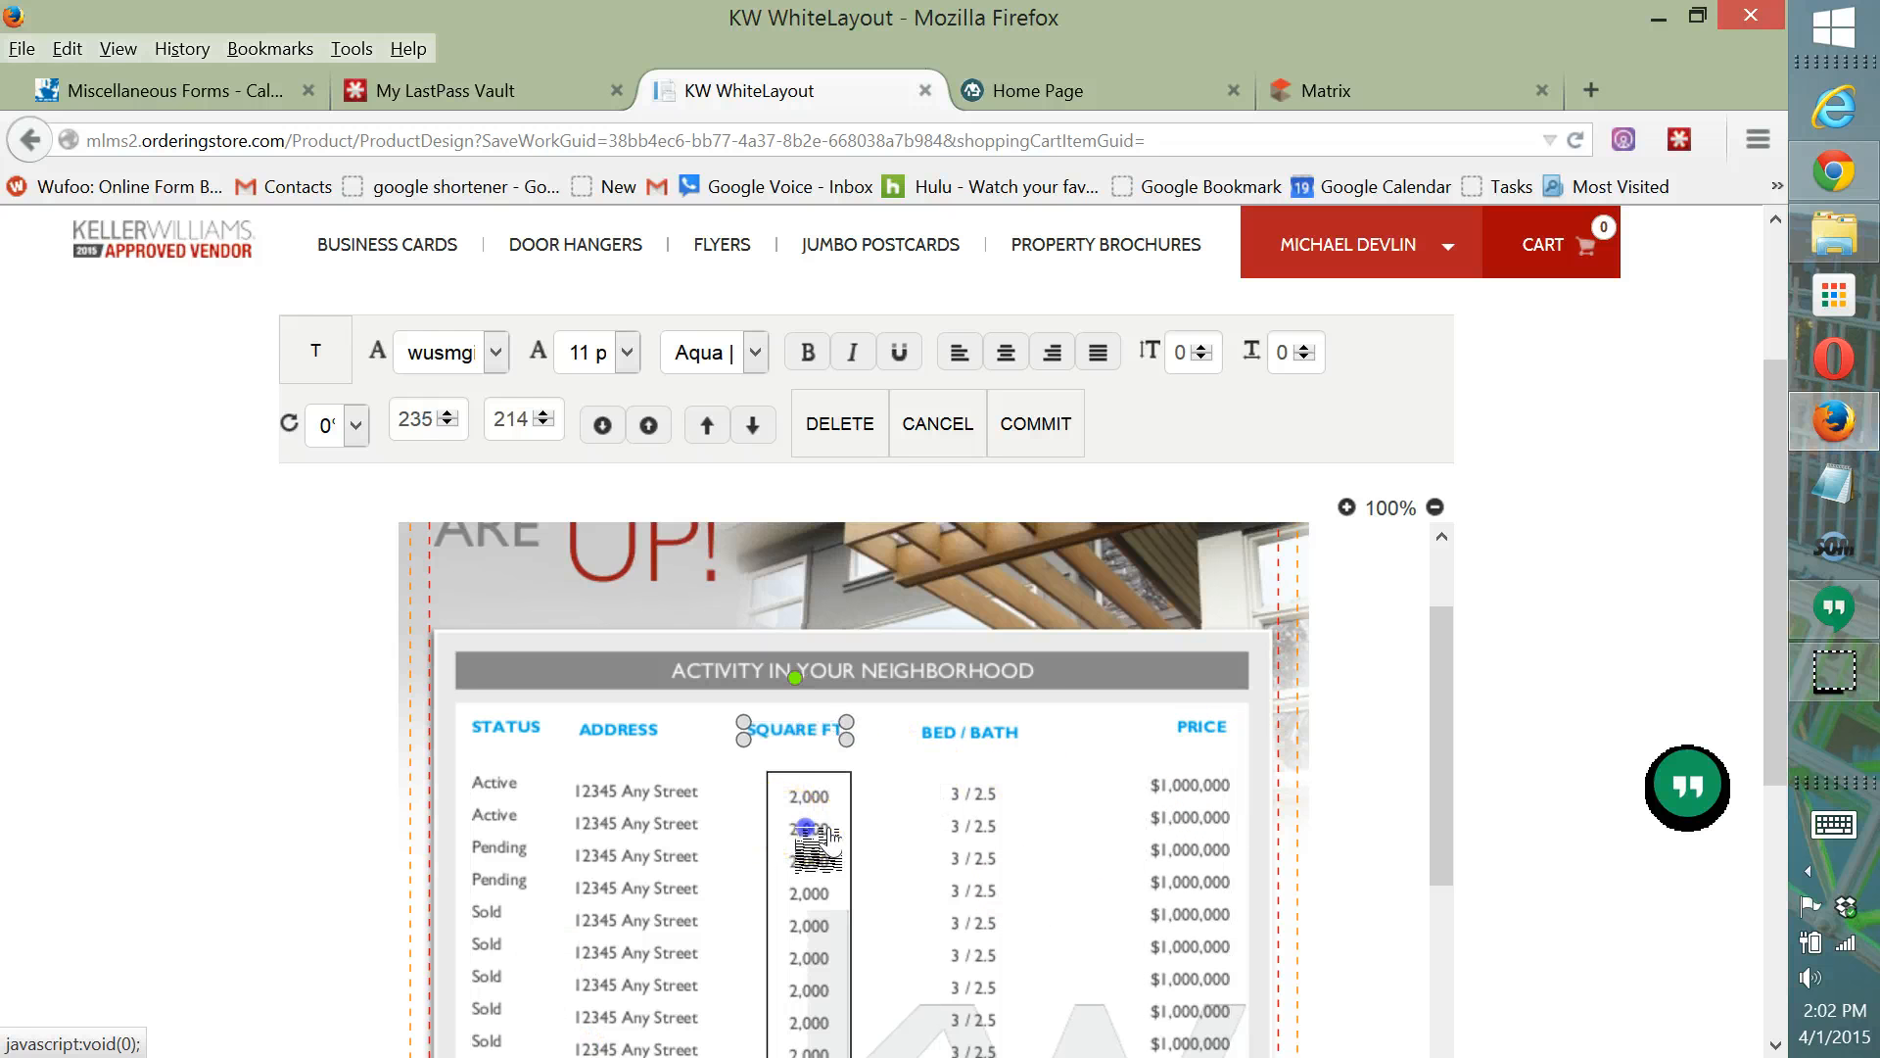
pyautogui.moveTo(807, 827); pyautogui.dragTo(791, 837)
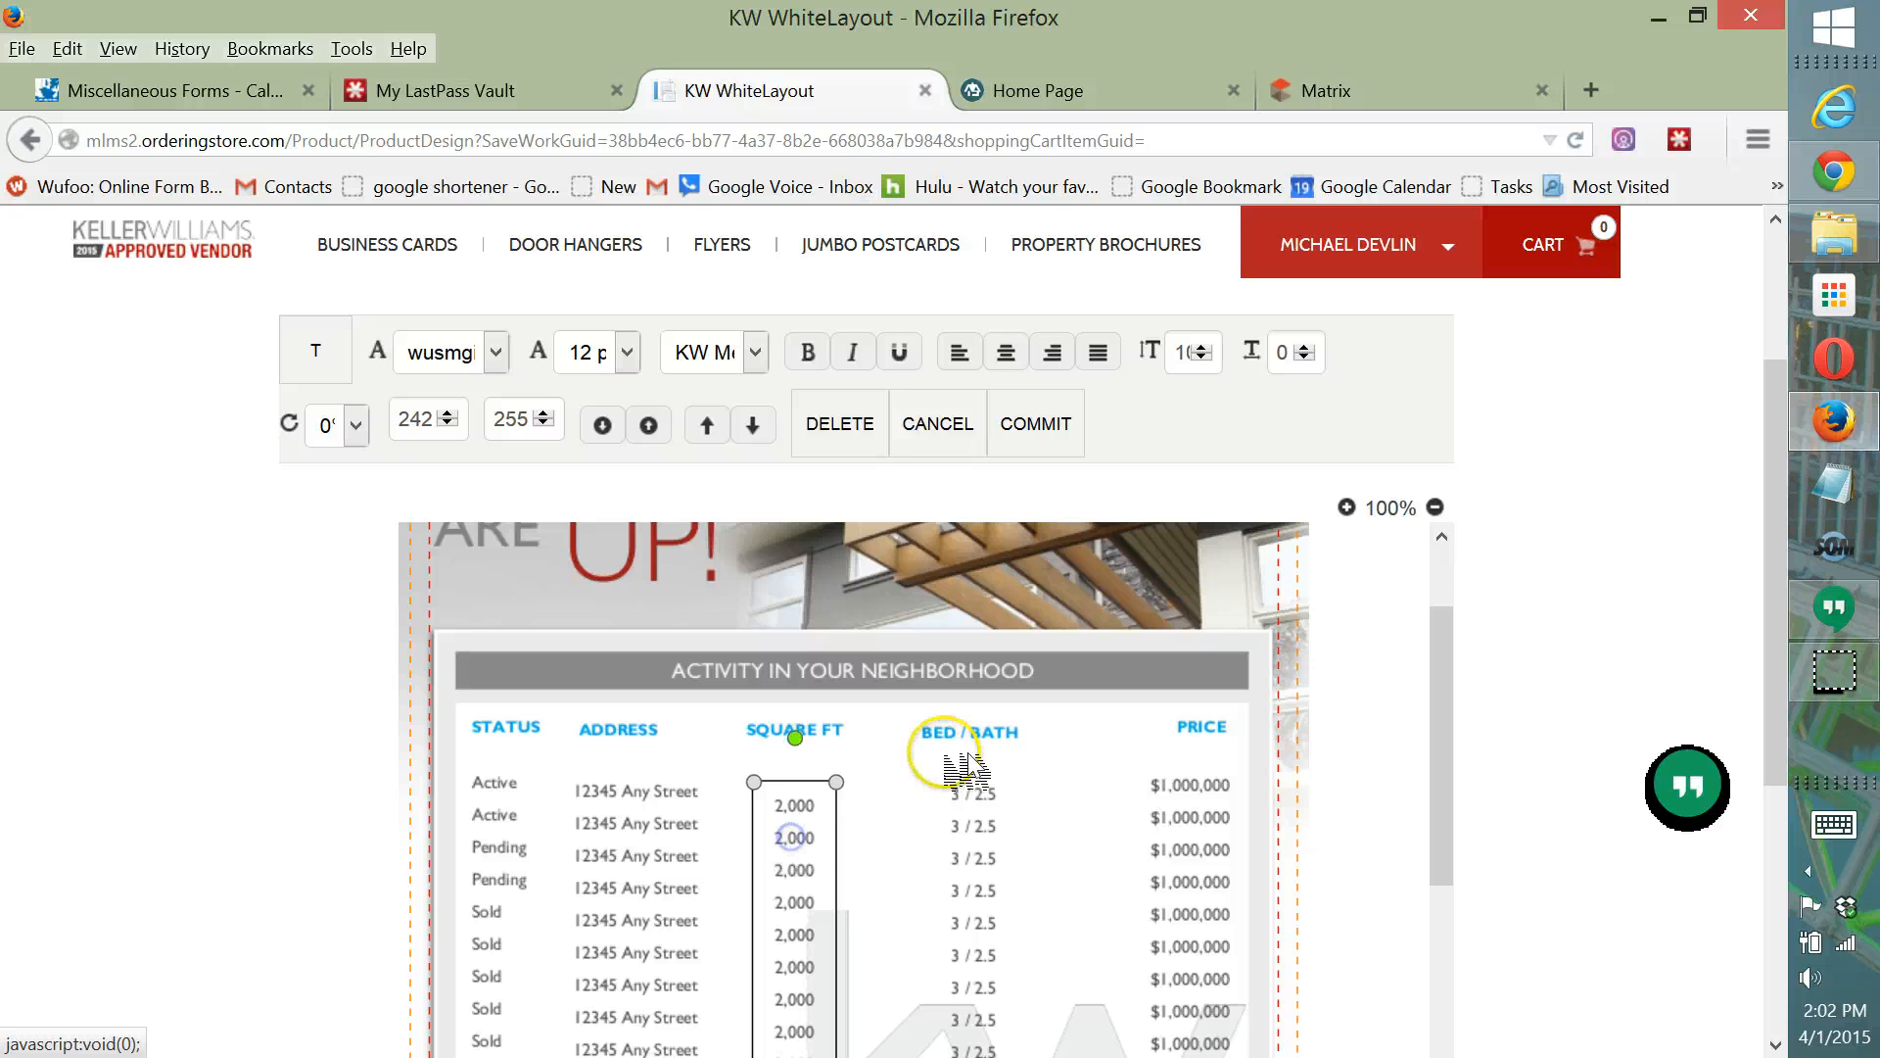
pyautogui.moveTo(976, 729); pyautogui.dragTo(946, 733)
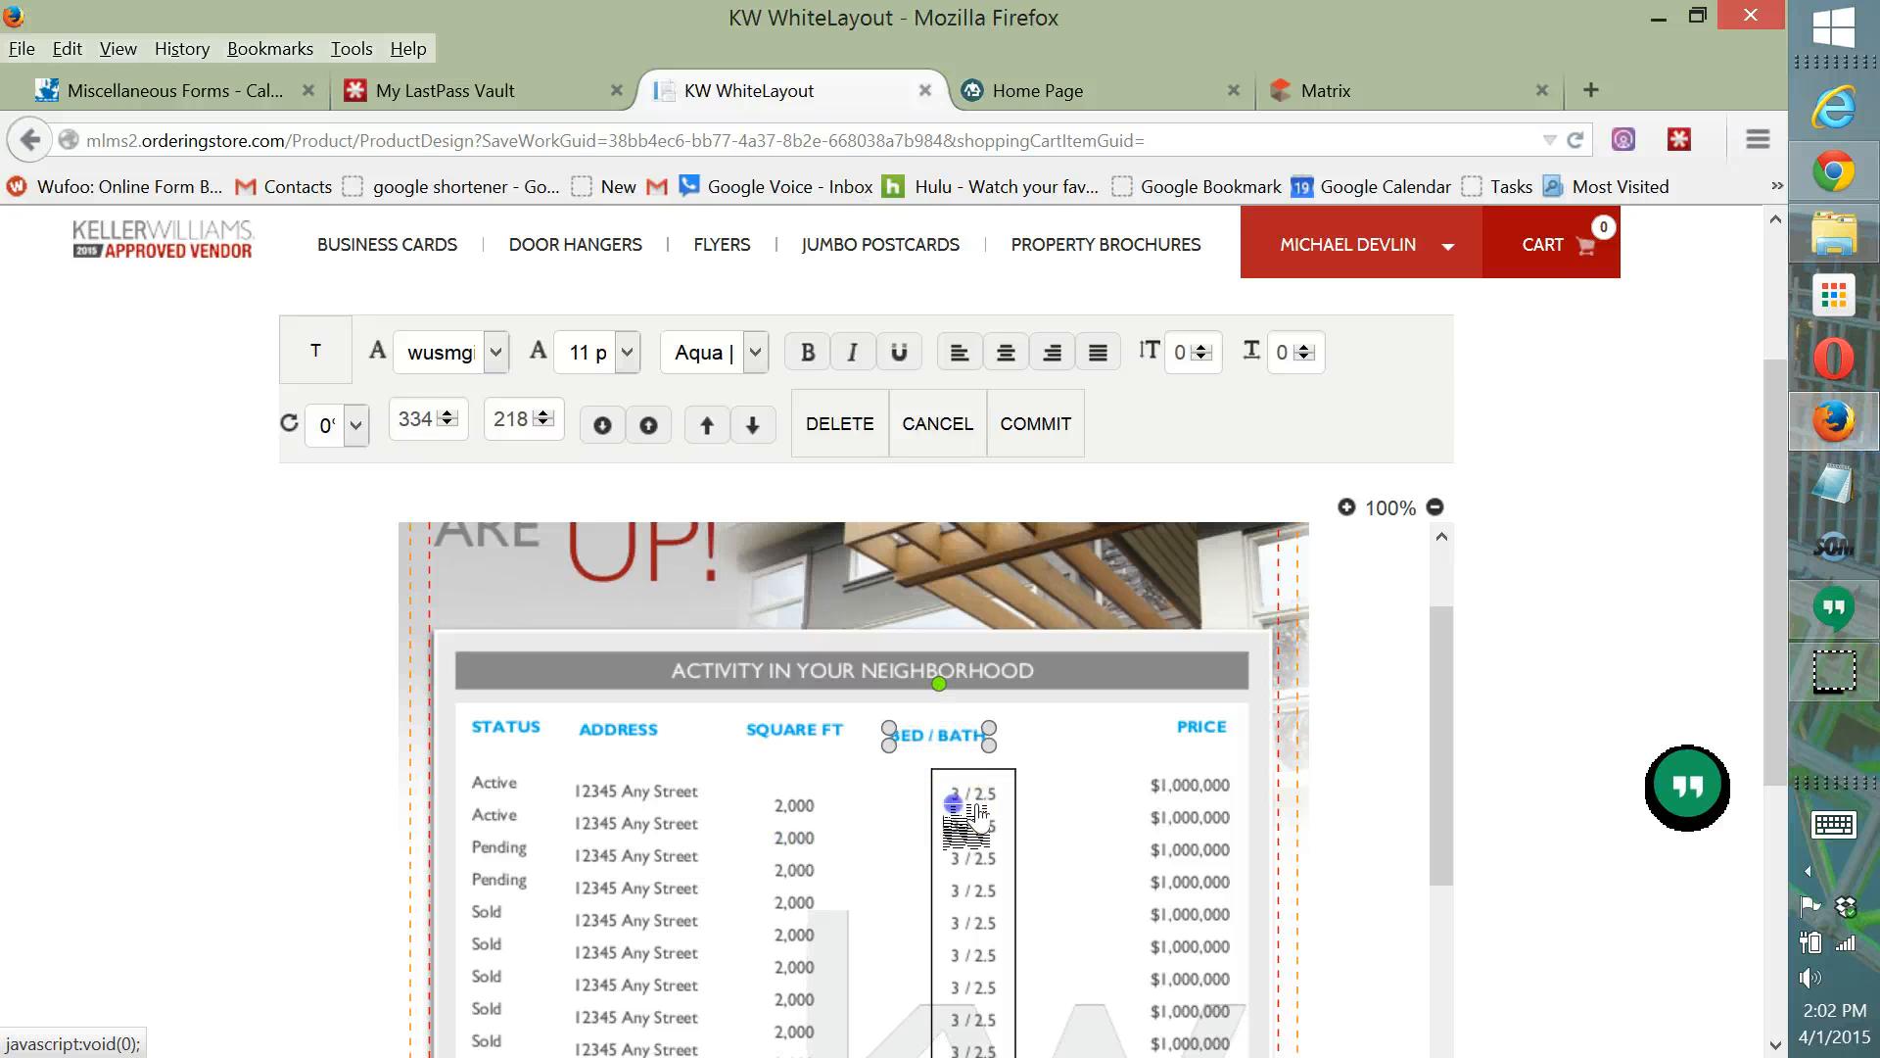
pyautogui.moveTo(970, 827); pyautogui.dragTo(937, 829)
pyautogui.moveTo(1210, 819)
pyautogui.mouseDown()
pyautogui.moveTo(1165, 828)
pyautogui.moveTo(1202, 819)
pyautogui.mouseUp()
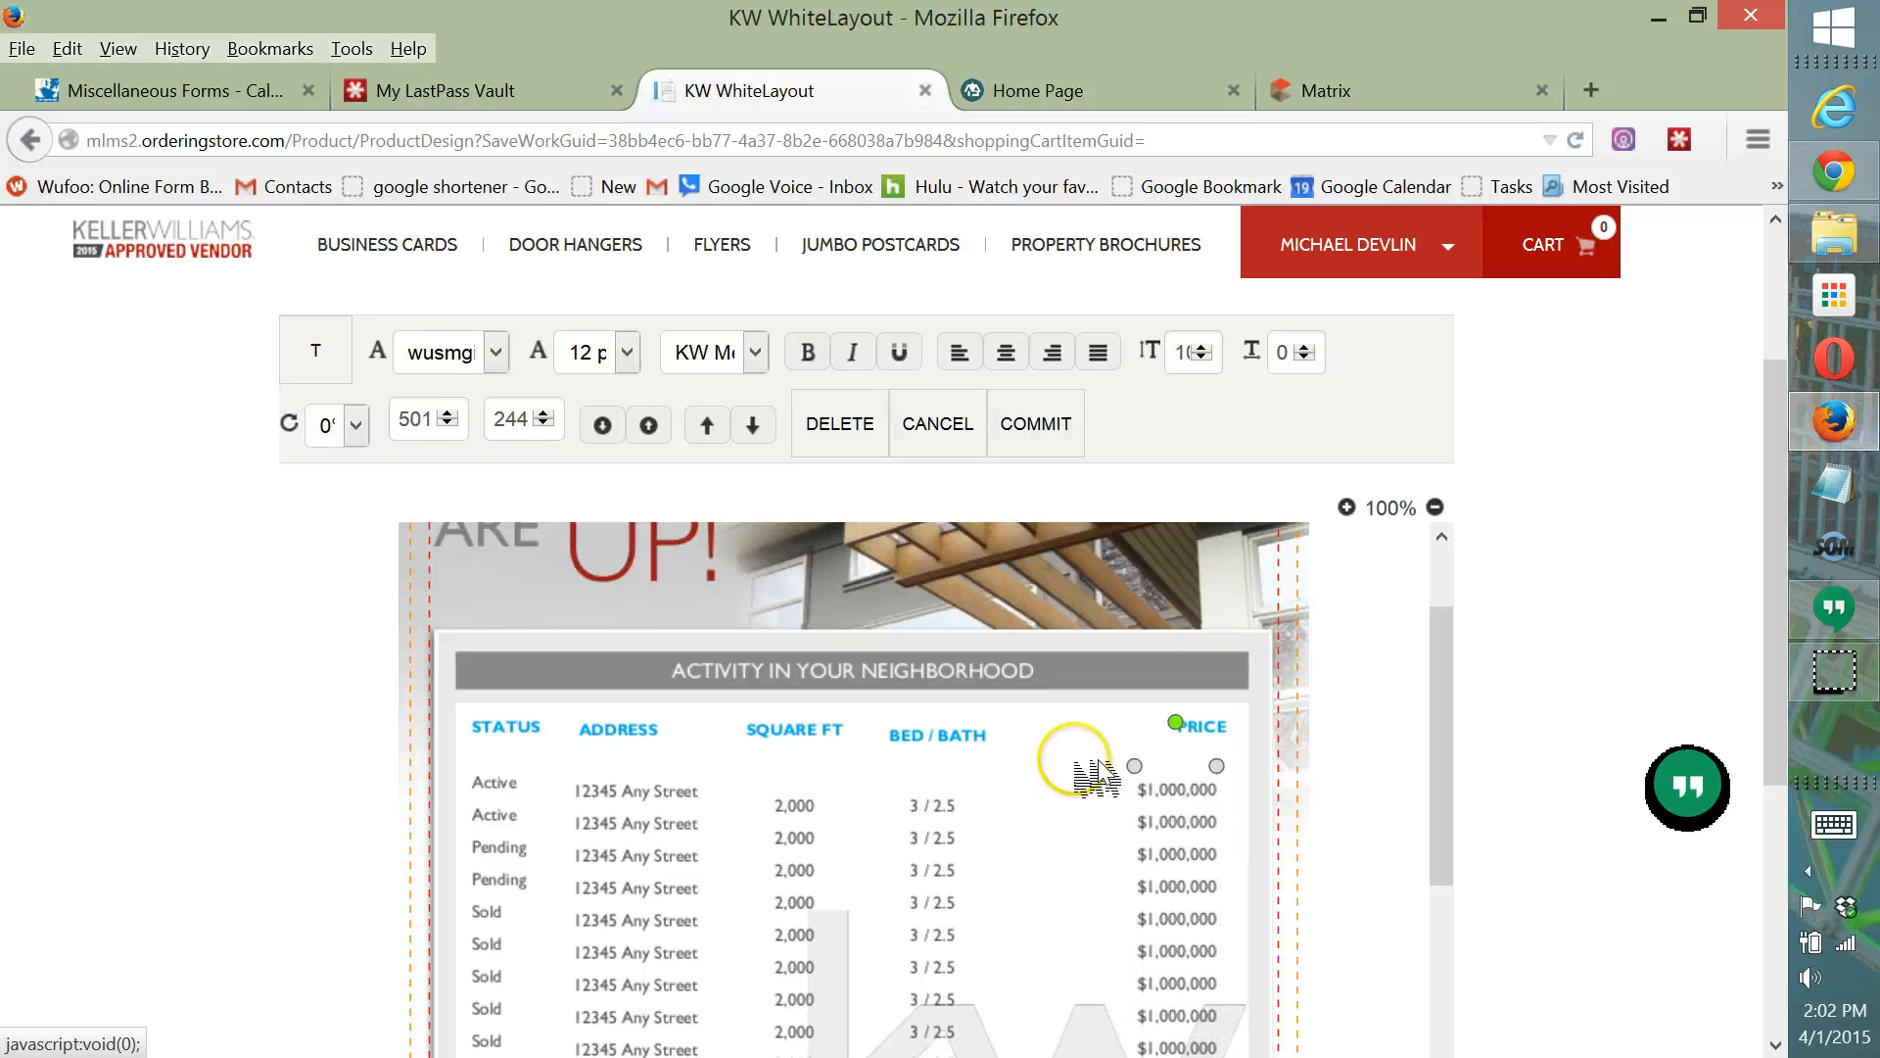
pyautogui.click(1236, 735)
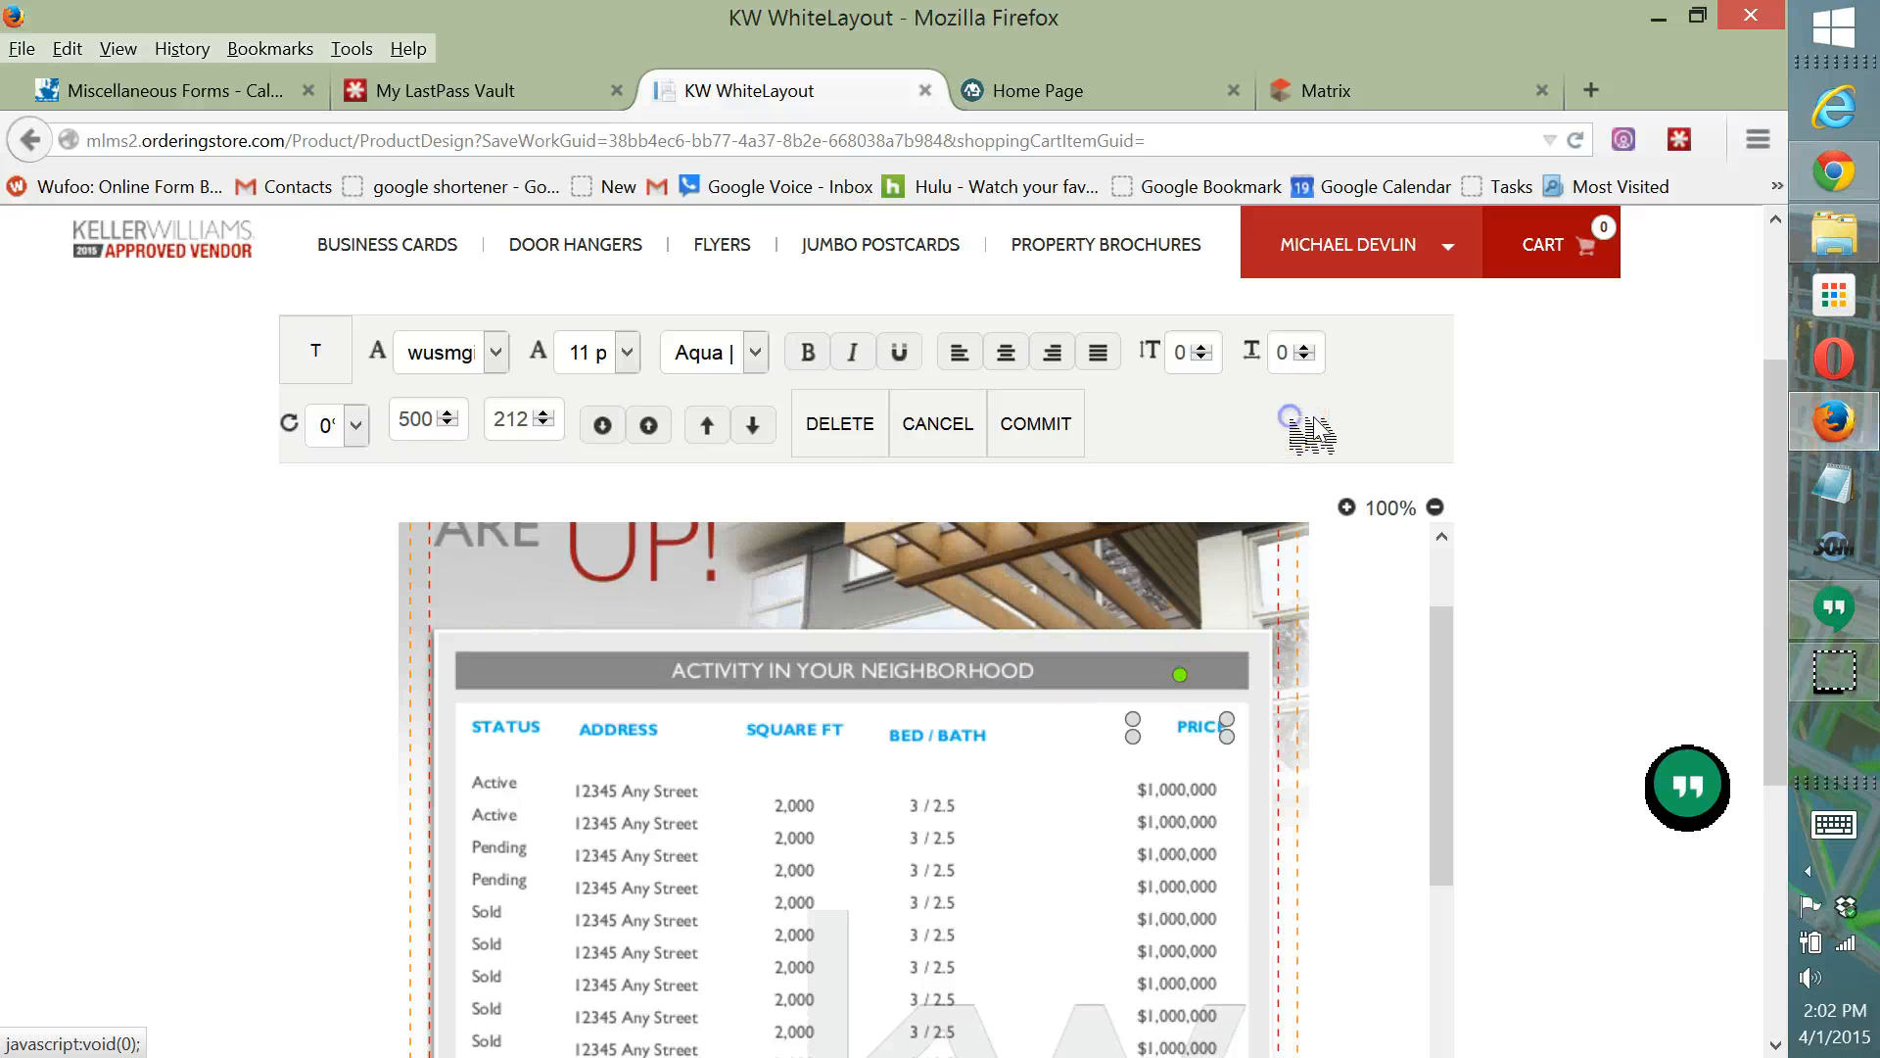
pyautogui.click(1071, 440)
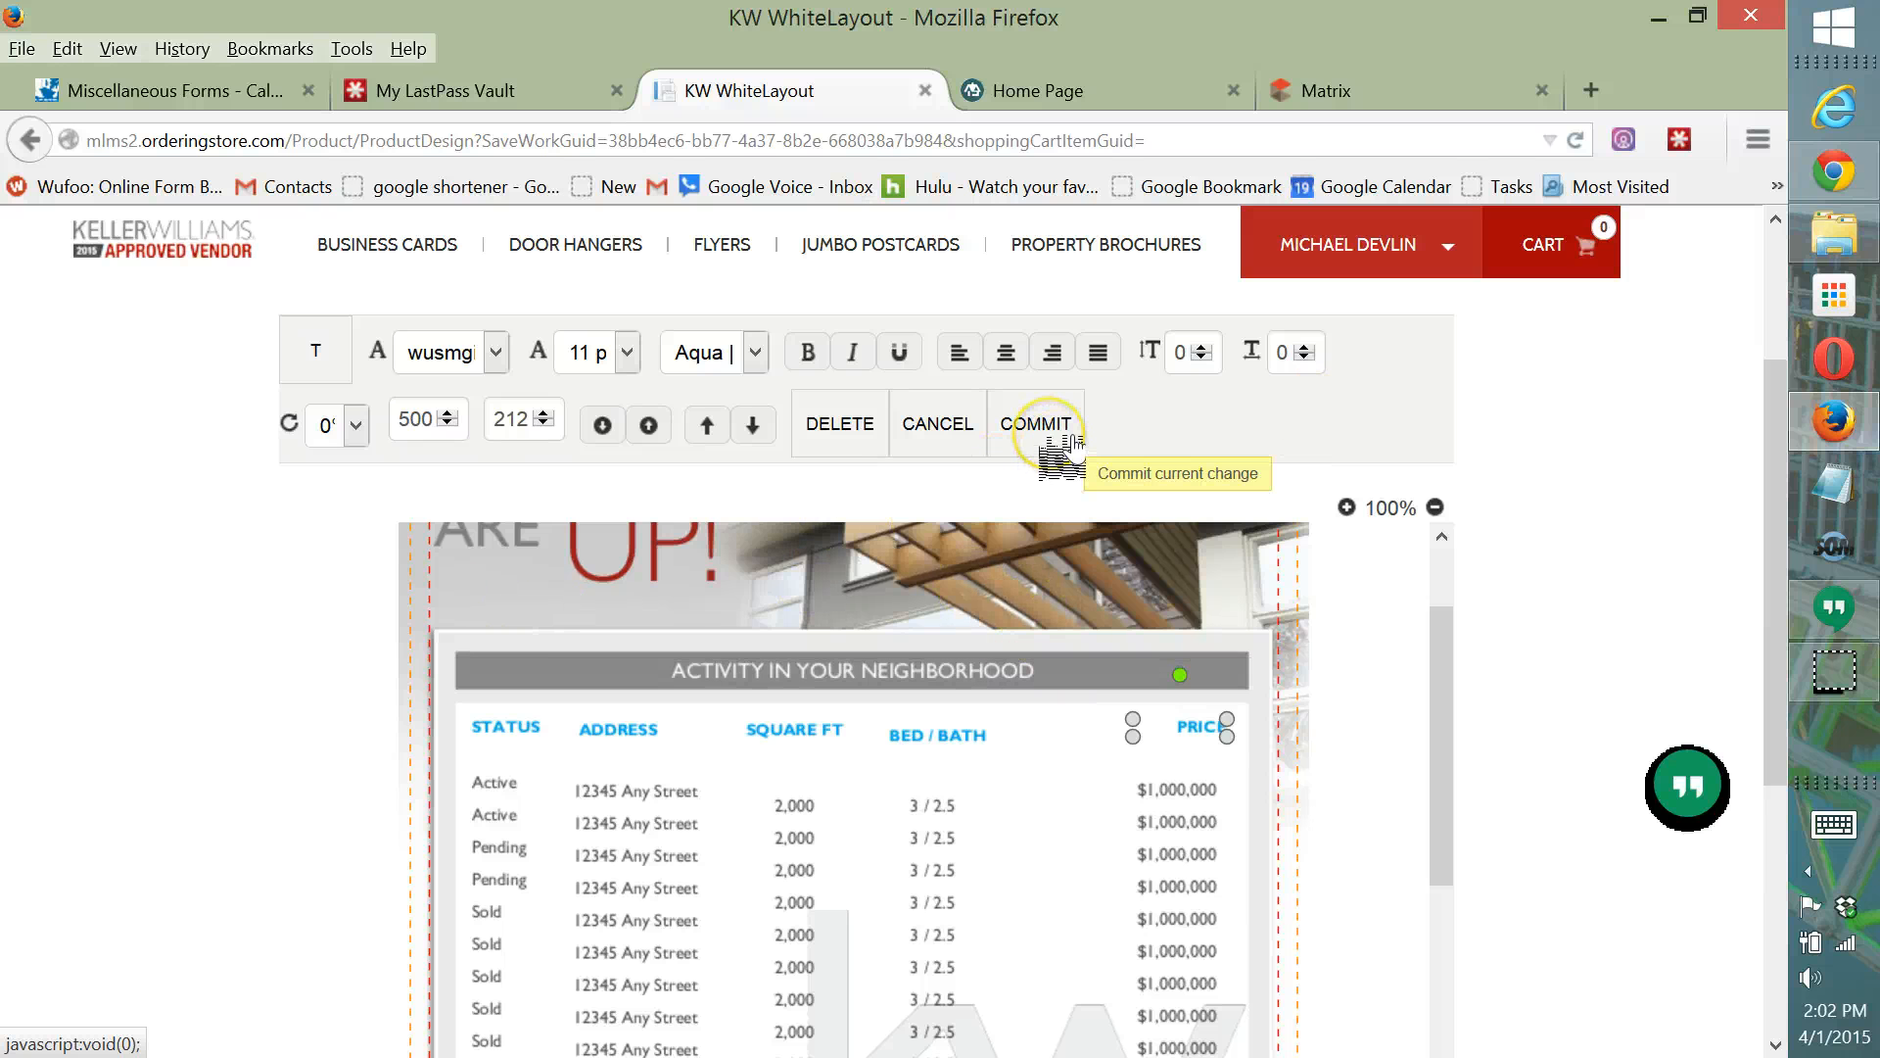
pyautogui.scroll(2, 1073, 626)
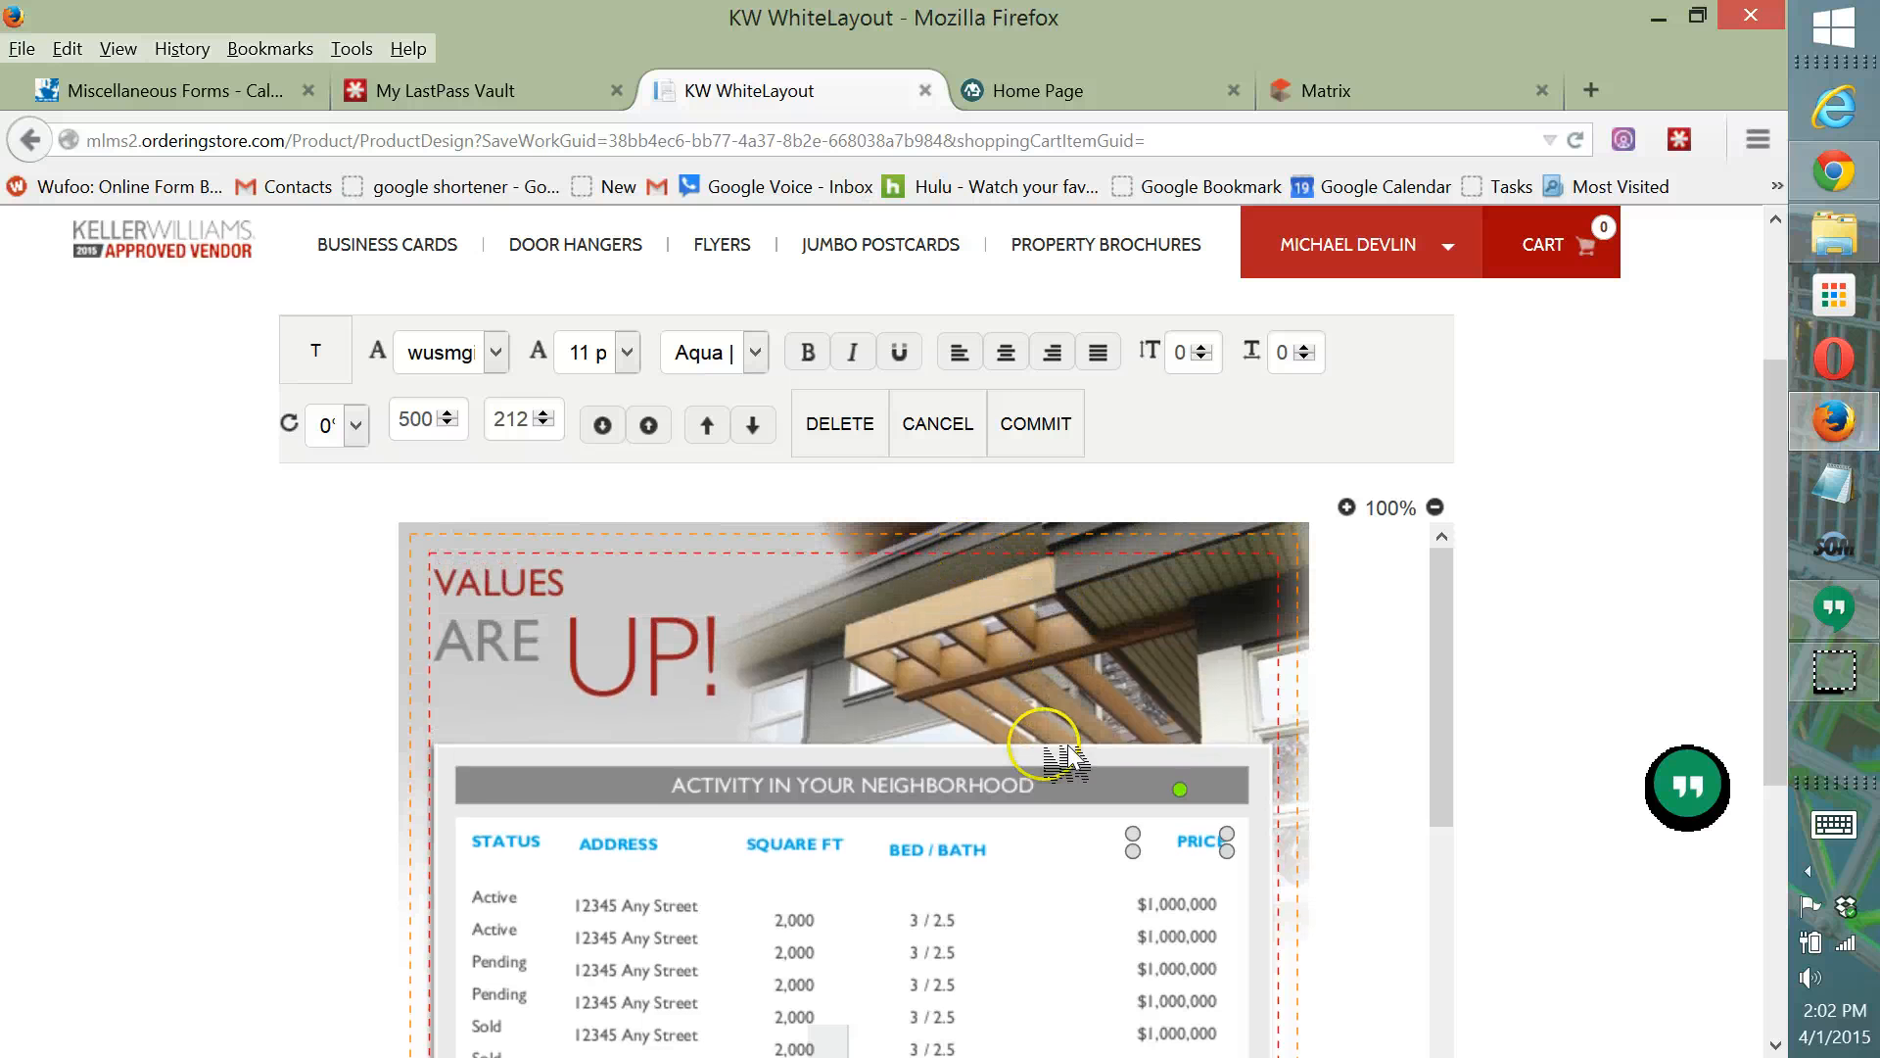
pyautogui.click(1056, 436)
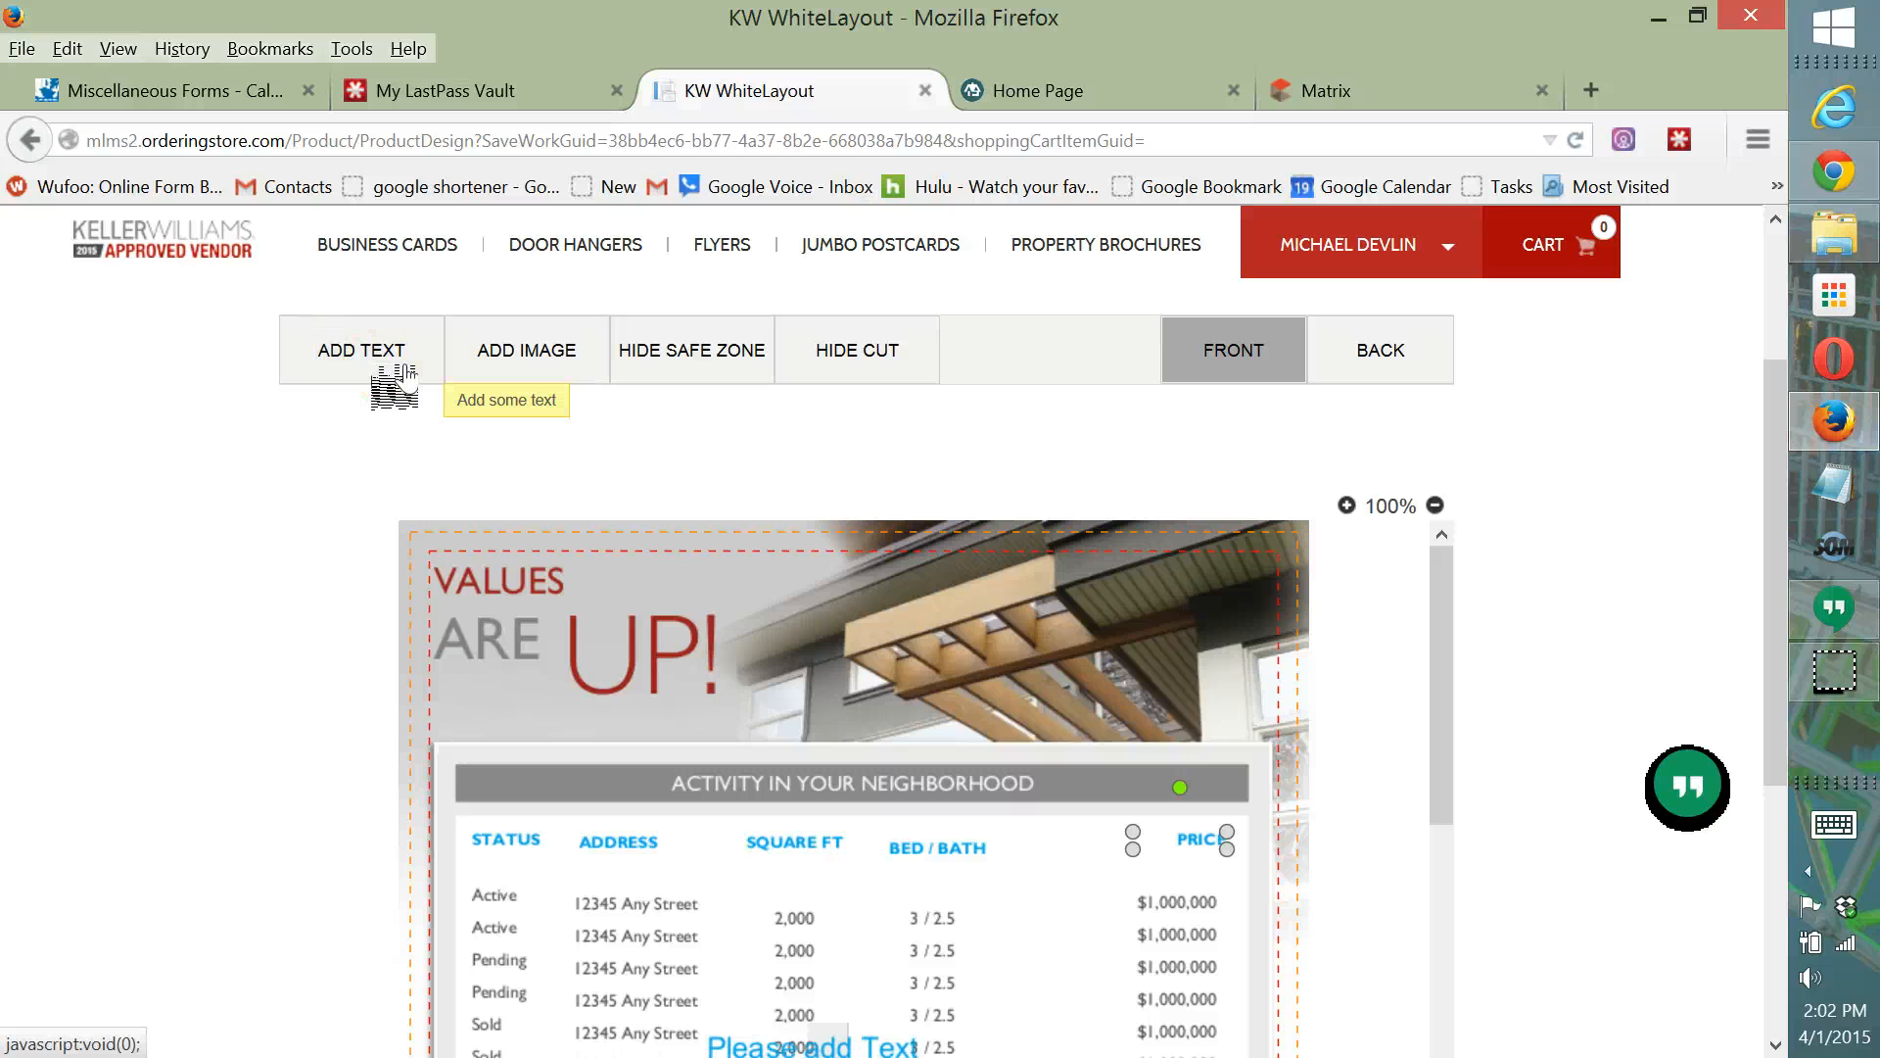
# Add a new text box between the BED / BATH and PRICE headings and narrow it to fit the gap.
pyautogui.scroll(-3, 1679, 465)
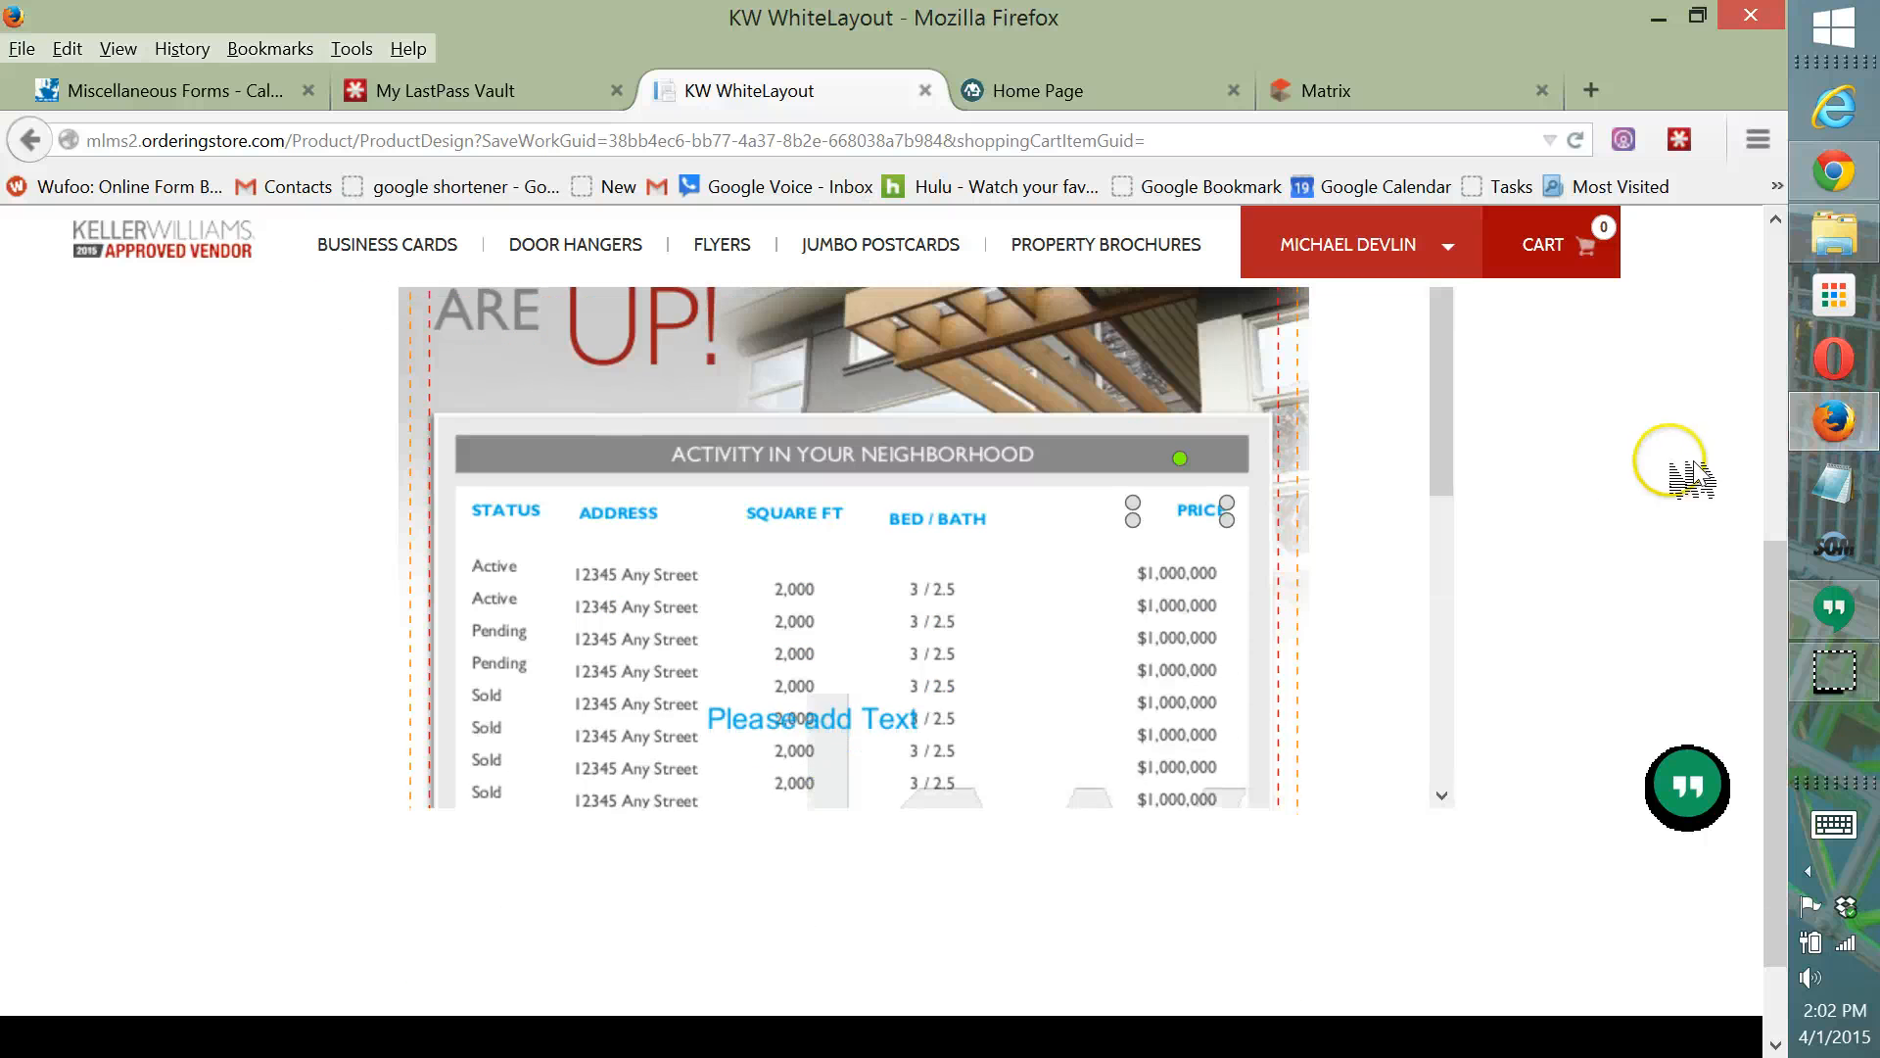
pyautogui.moveTo(1062, 754); pyautogui.dragTo(1121, 526)
pyautogui.click(1296, 642)
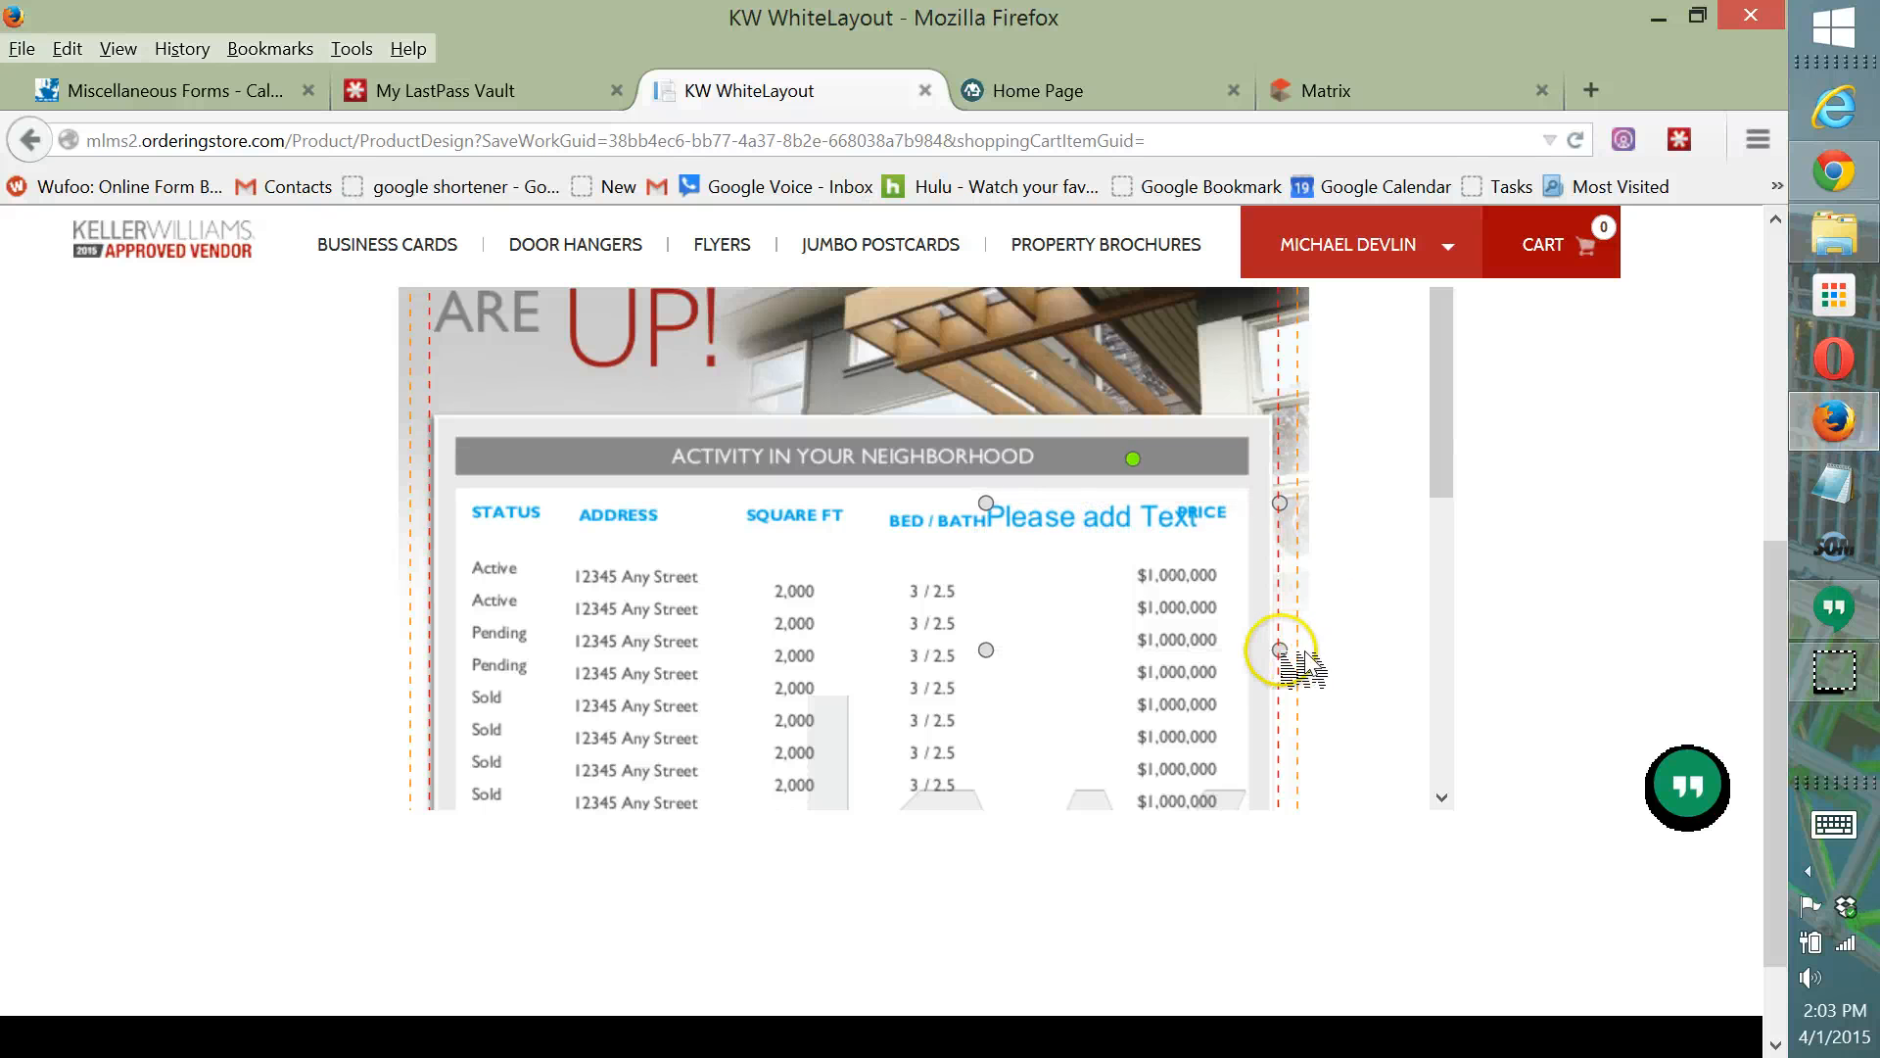
pyautogui.moveTo(1305, 654); pyautogui.dragTo(1086, 632)
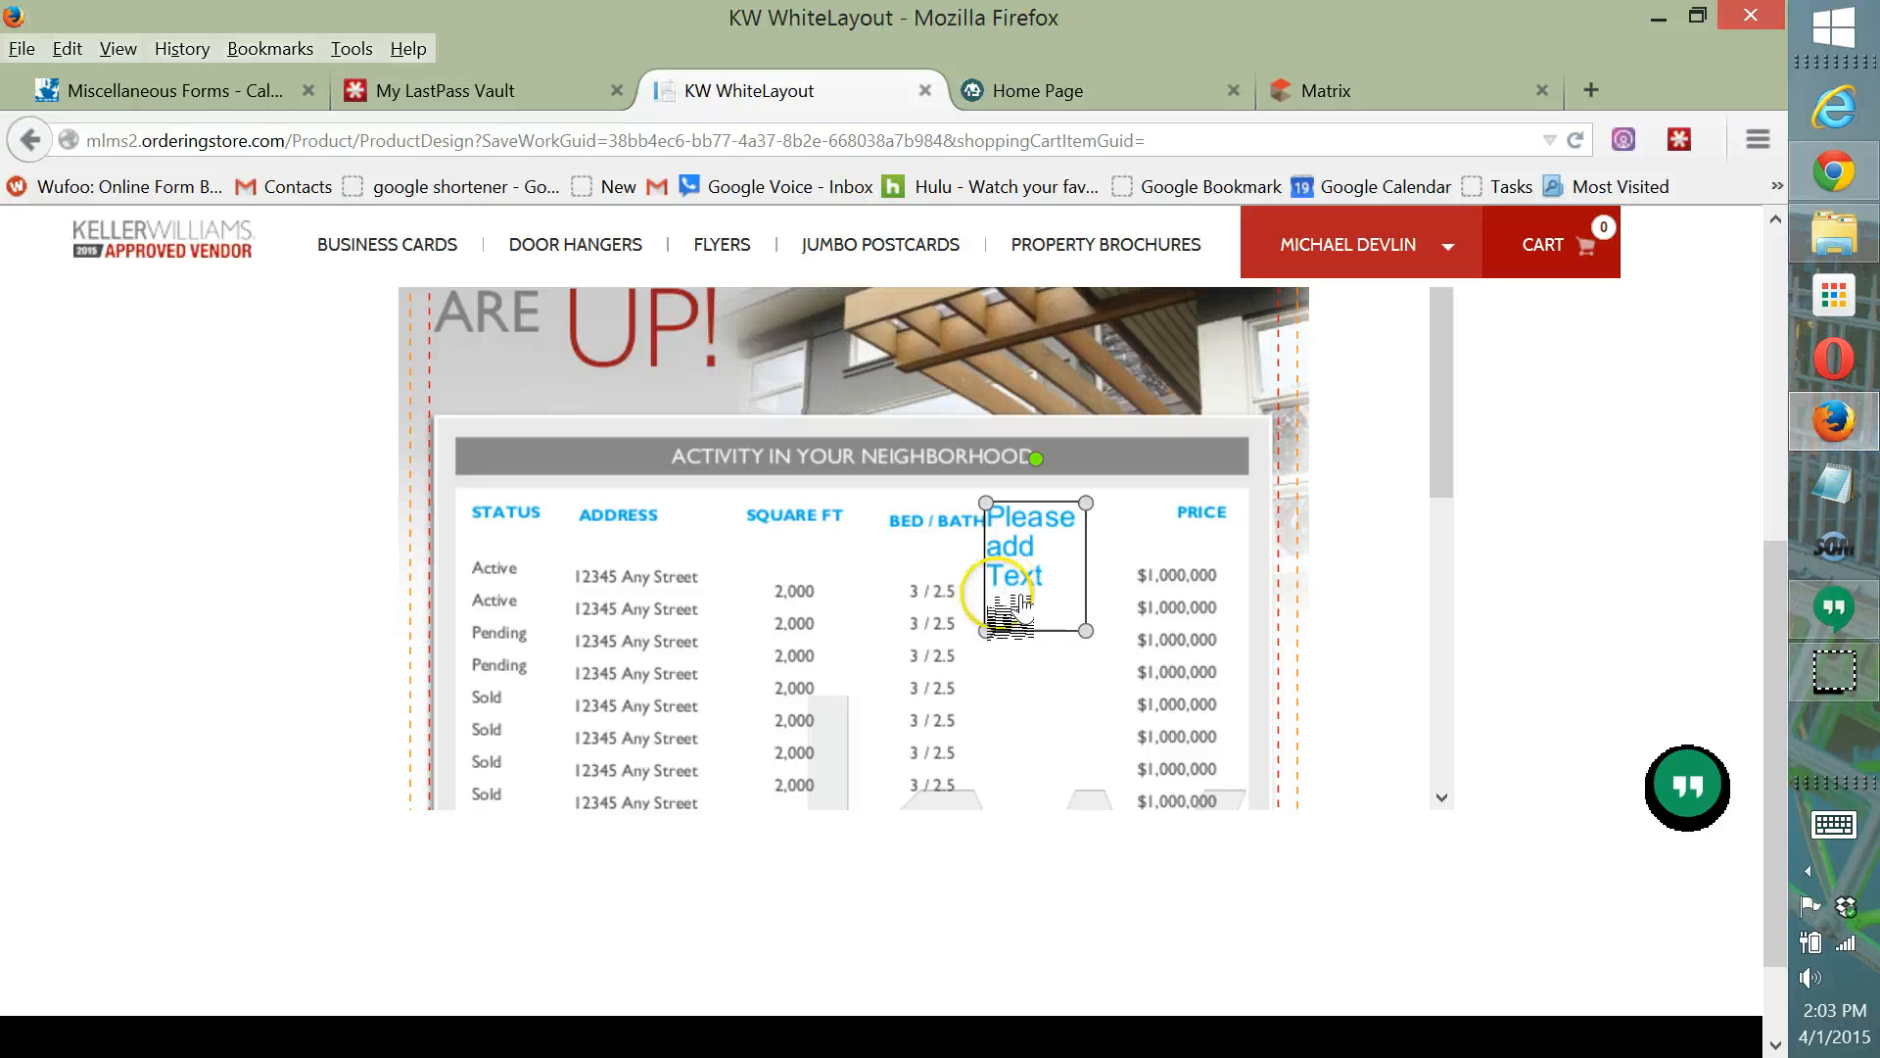
pyautogui.doubleClick(1056, 601)
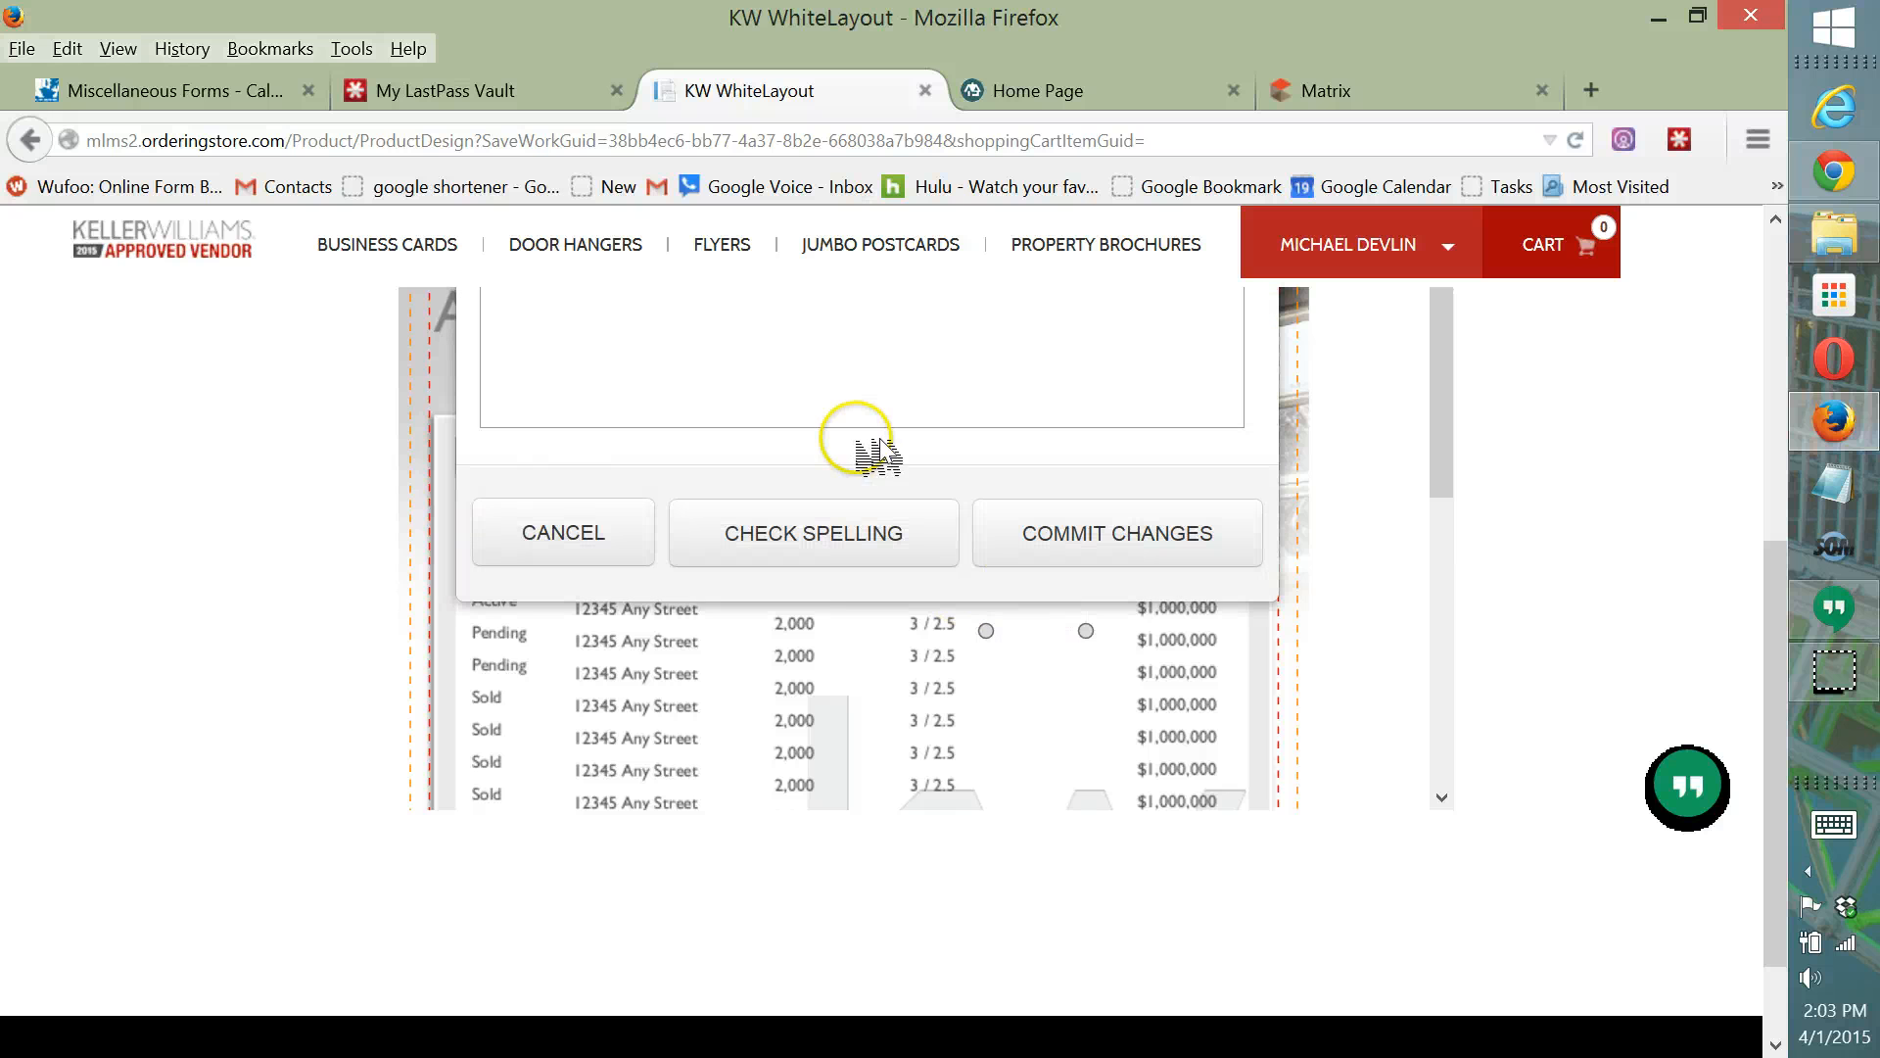
pyautogui.scroll(5, 867, 446)
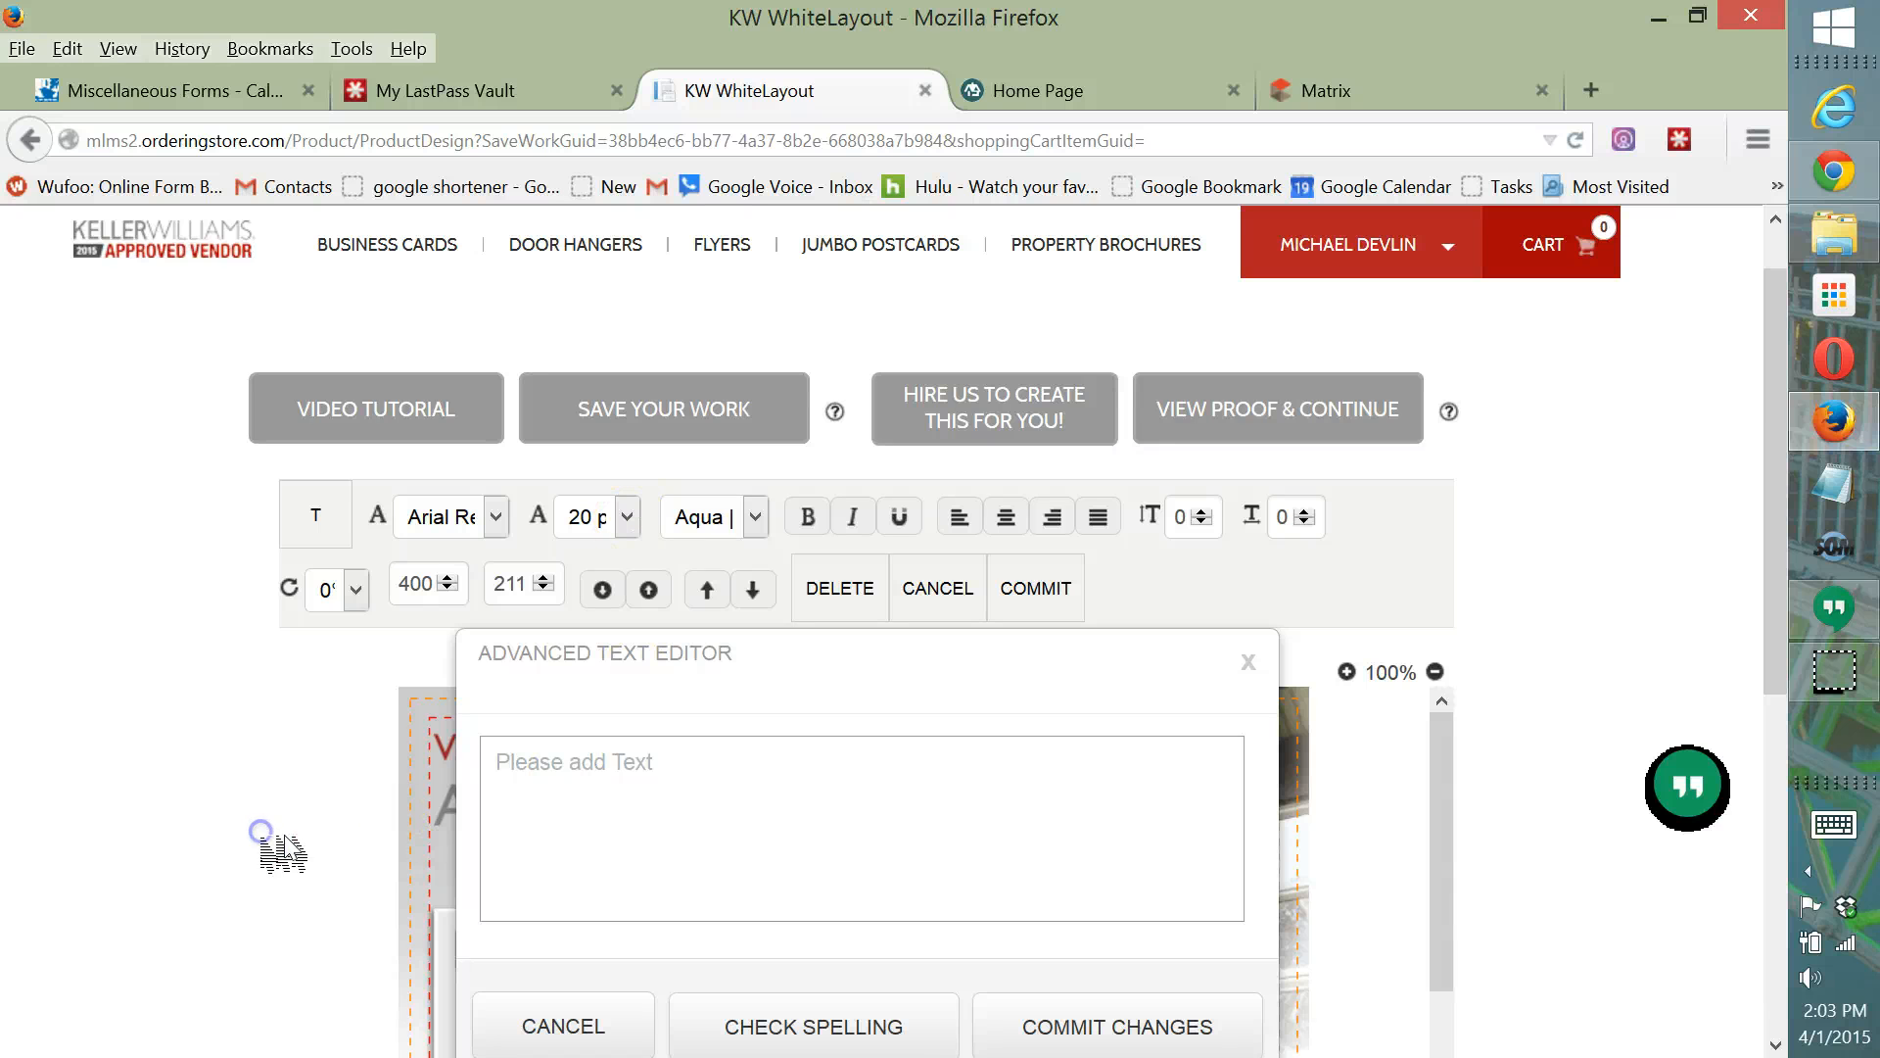
pyautogui.click(1250, 661)
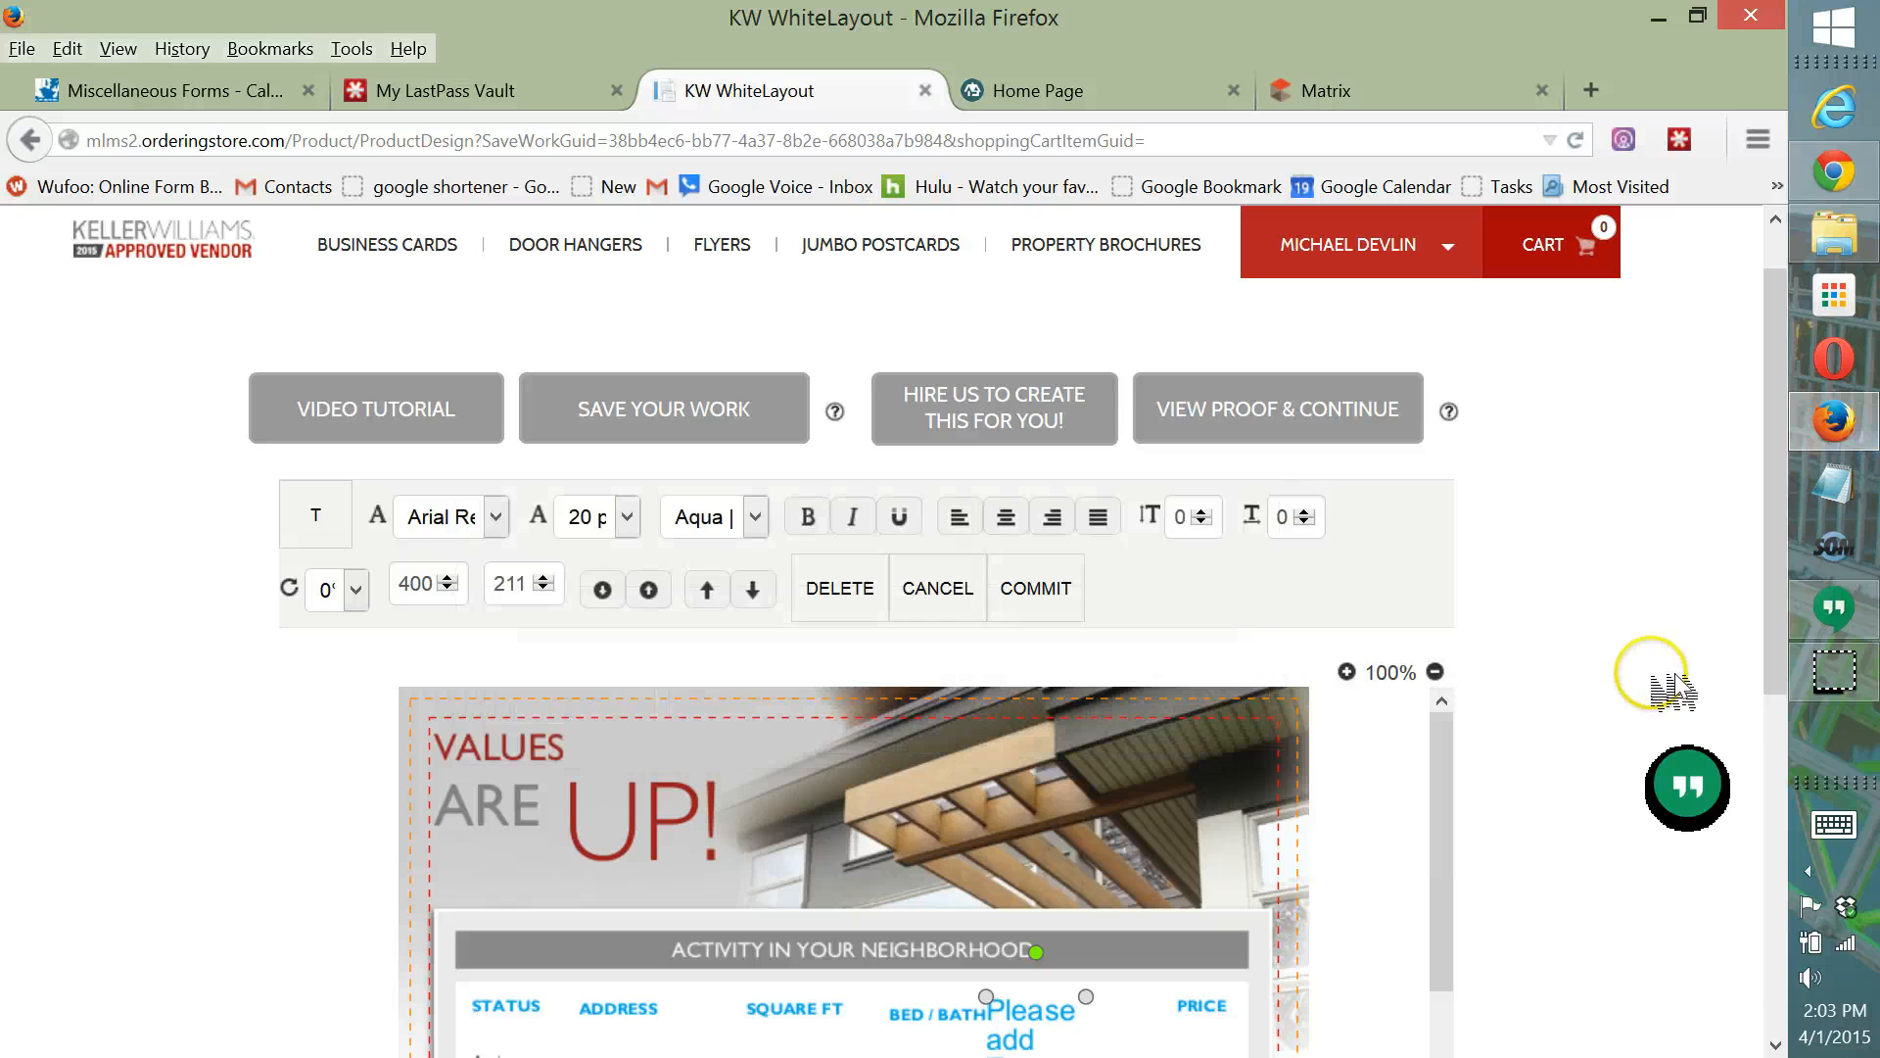
# Review the flyer from the activity table down to the closing paragraph, disclaimer and agent contact details.
pyautogui.scroll(-6, 1648, 707)
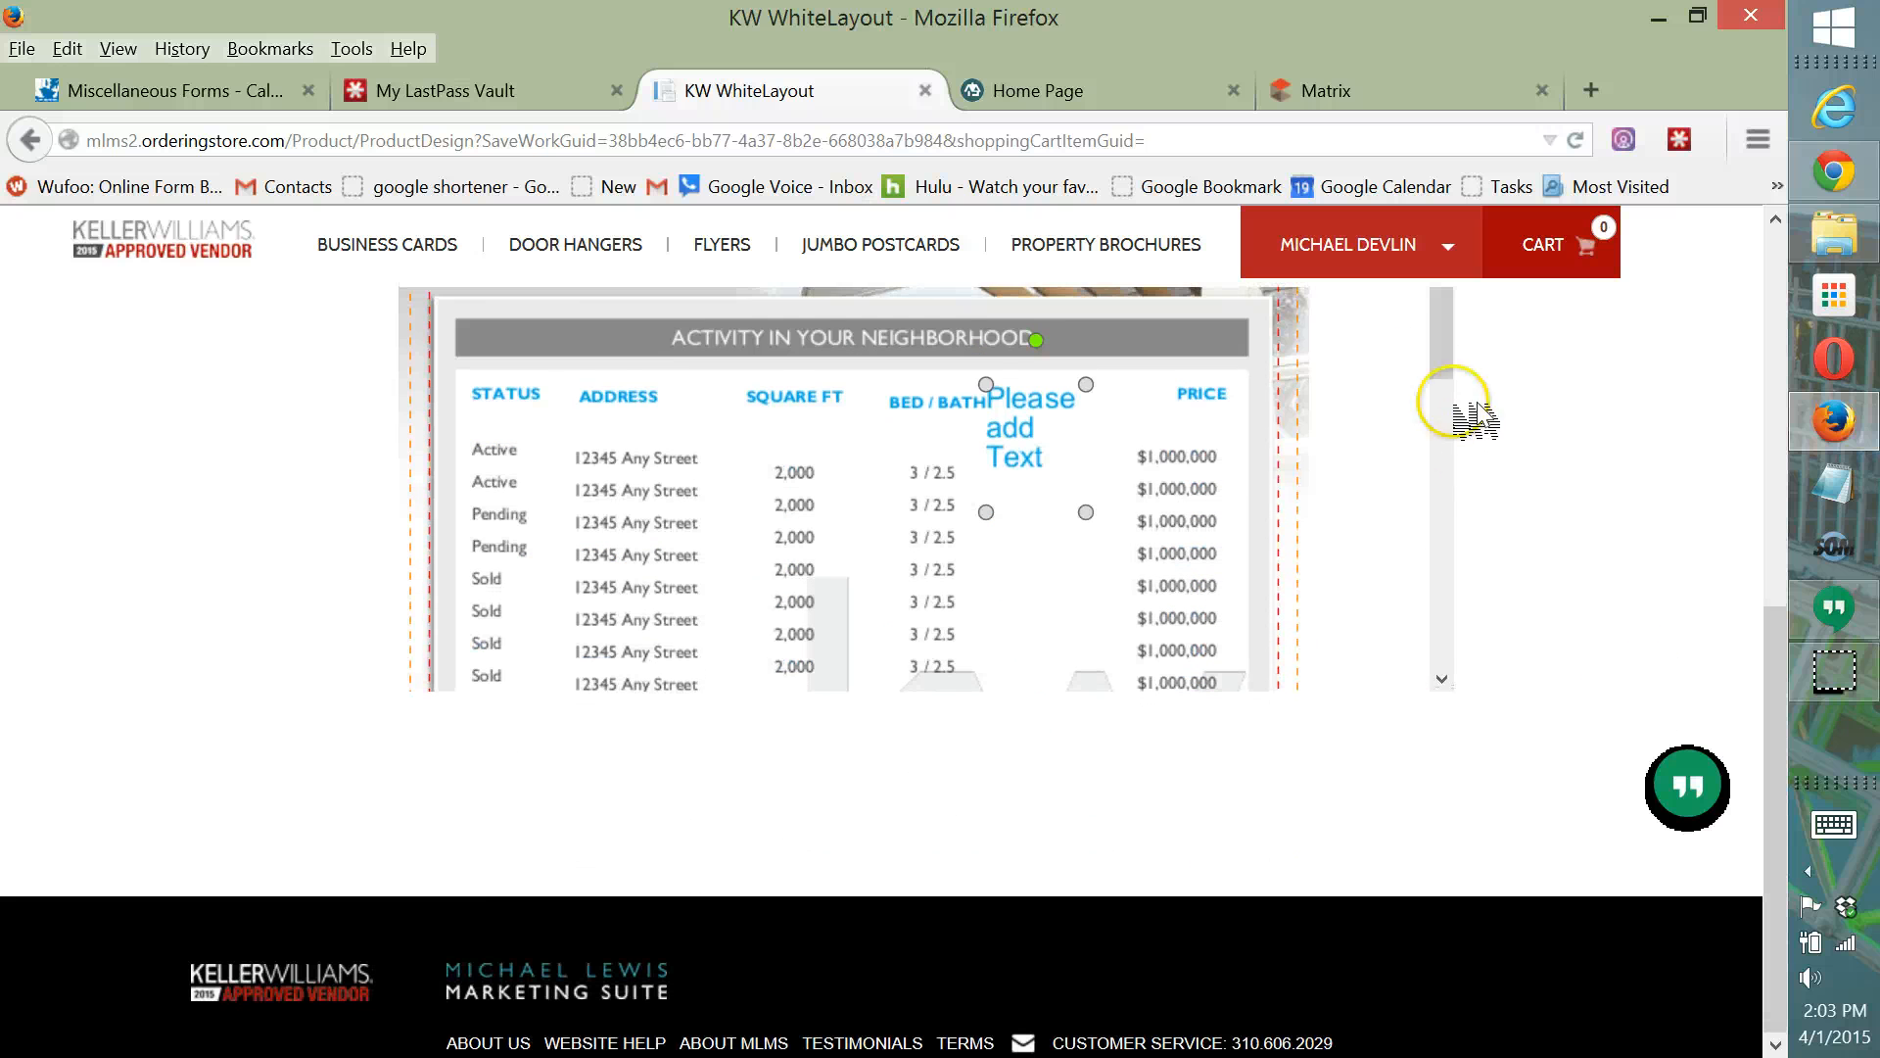
pyautogui.moveTo(1444, 333); pyautogui.dragTo(1428, 627)
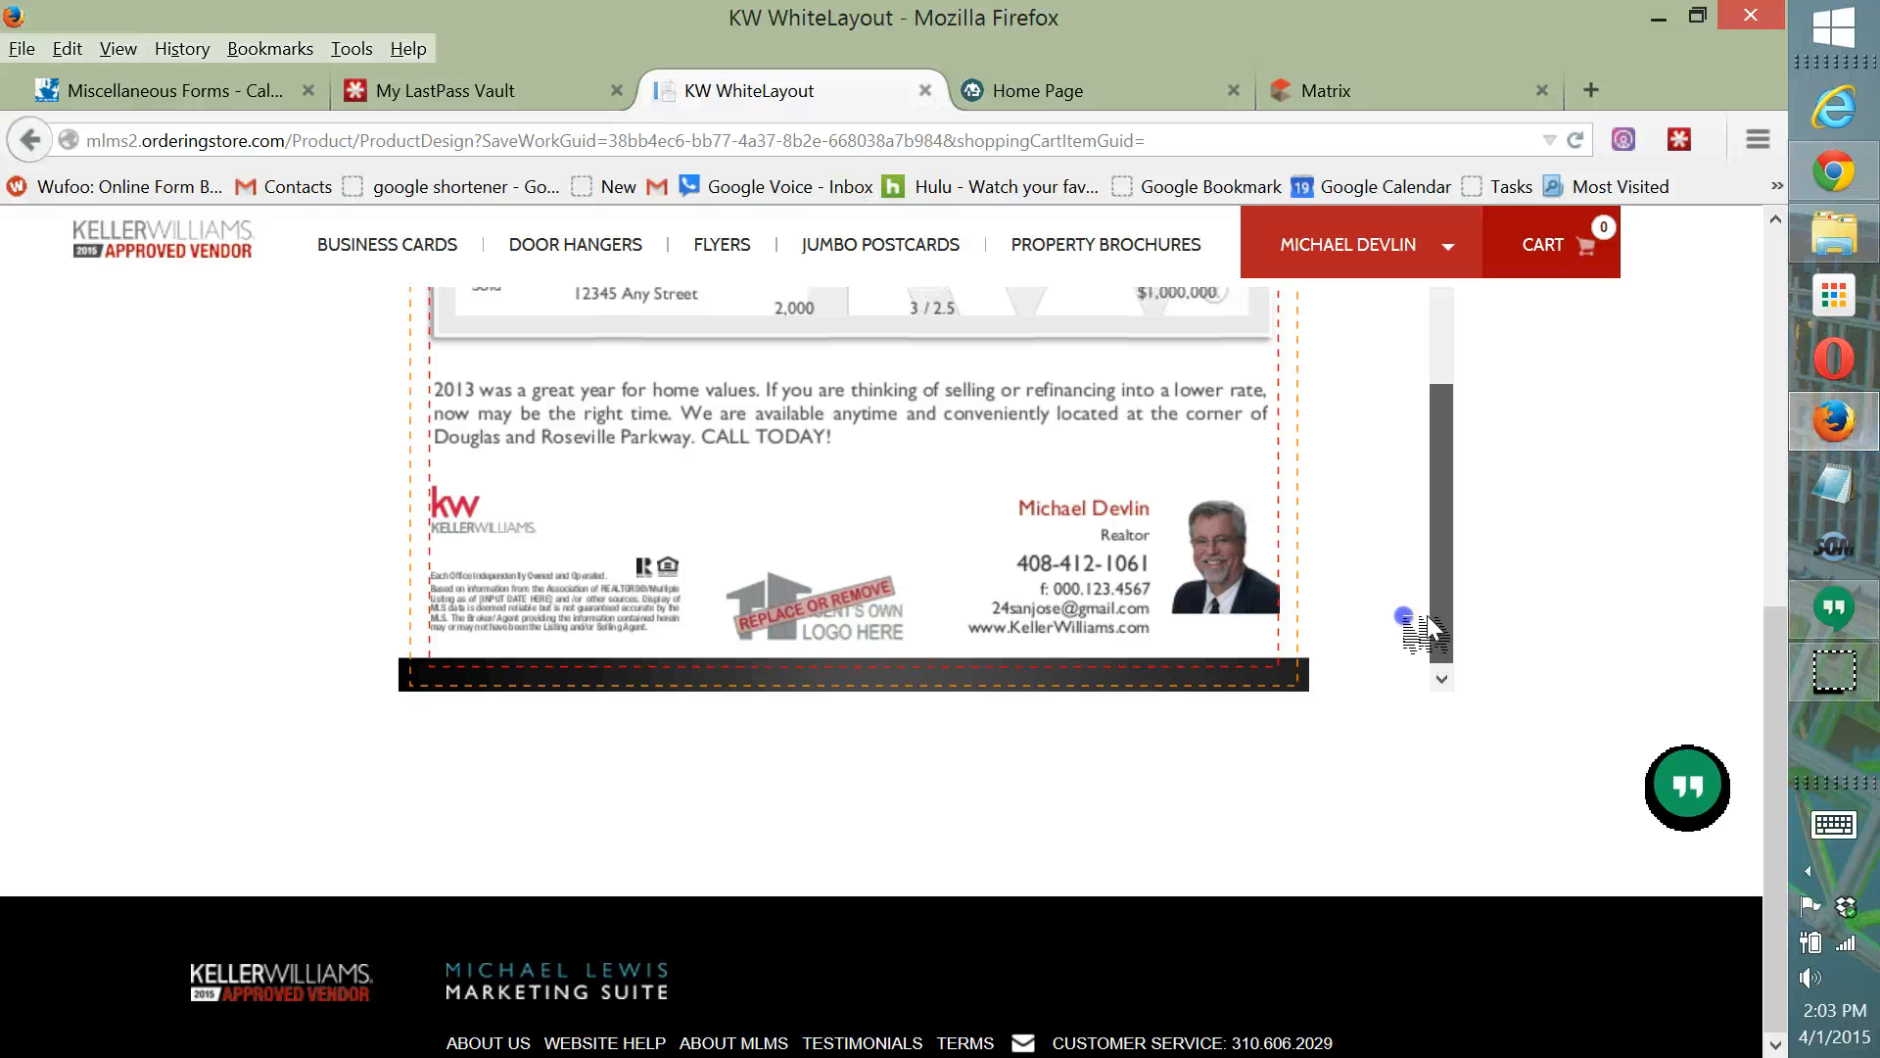
pyautogui.moveTo(1428, 626); pyautogui.dragTo(1381, 333)
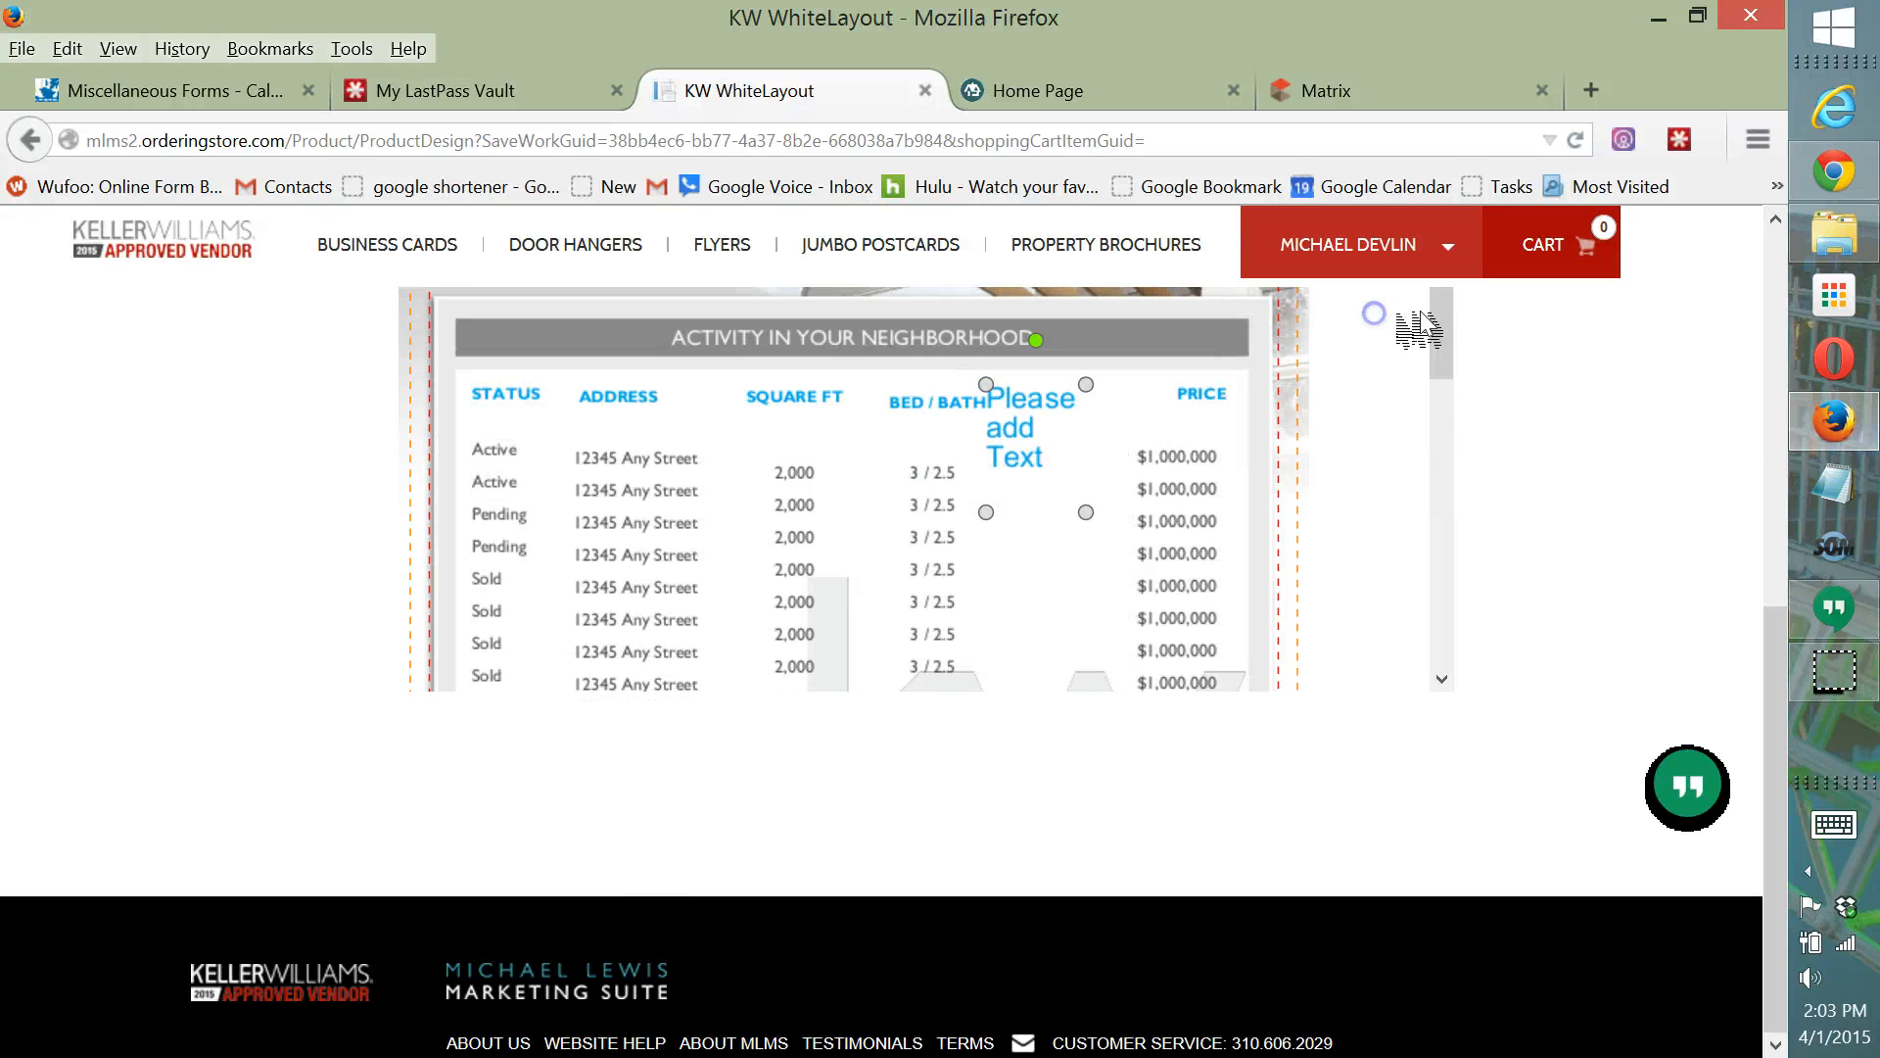
pyautogui.scroll(5, 1573, 576)
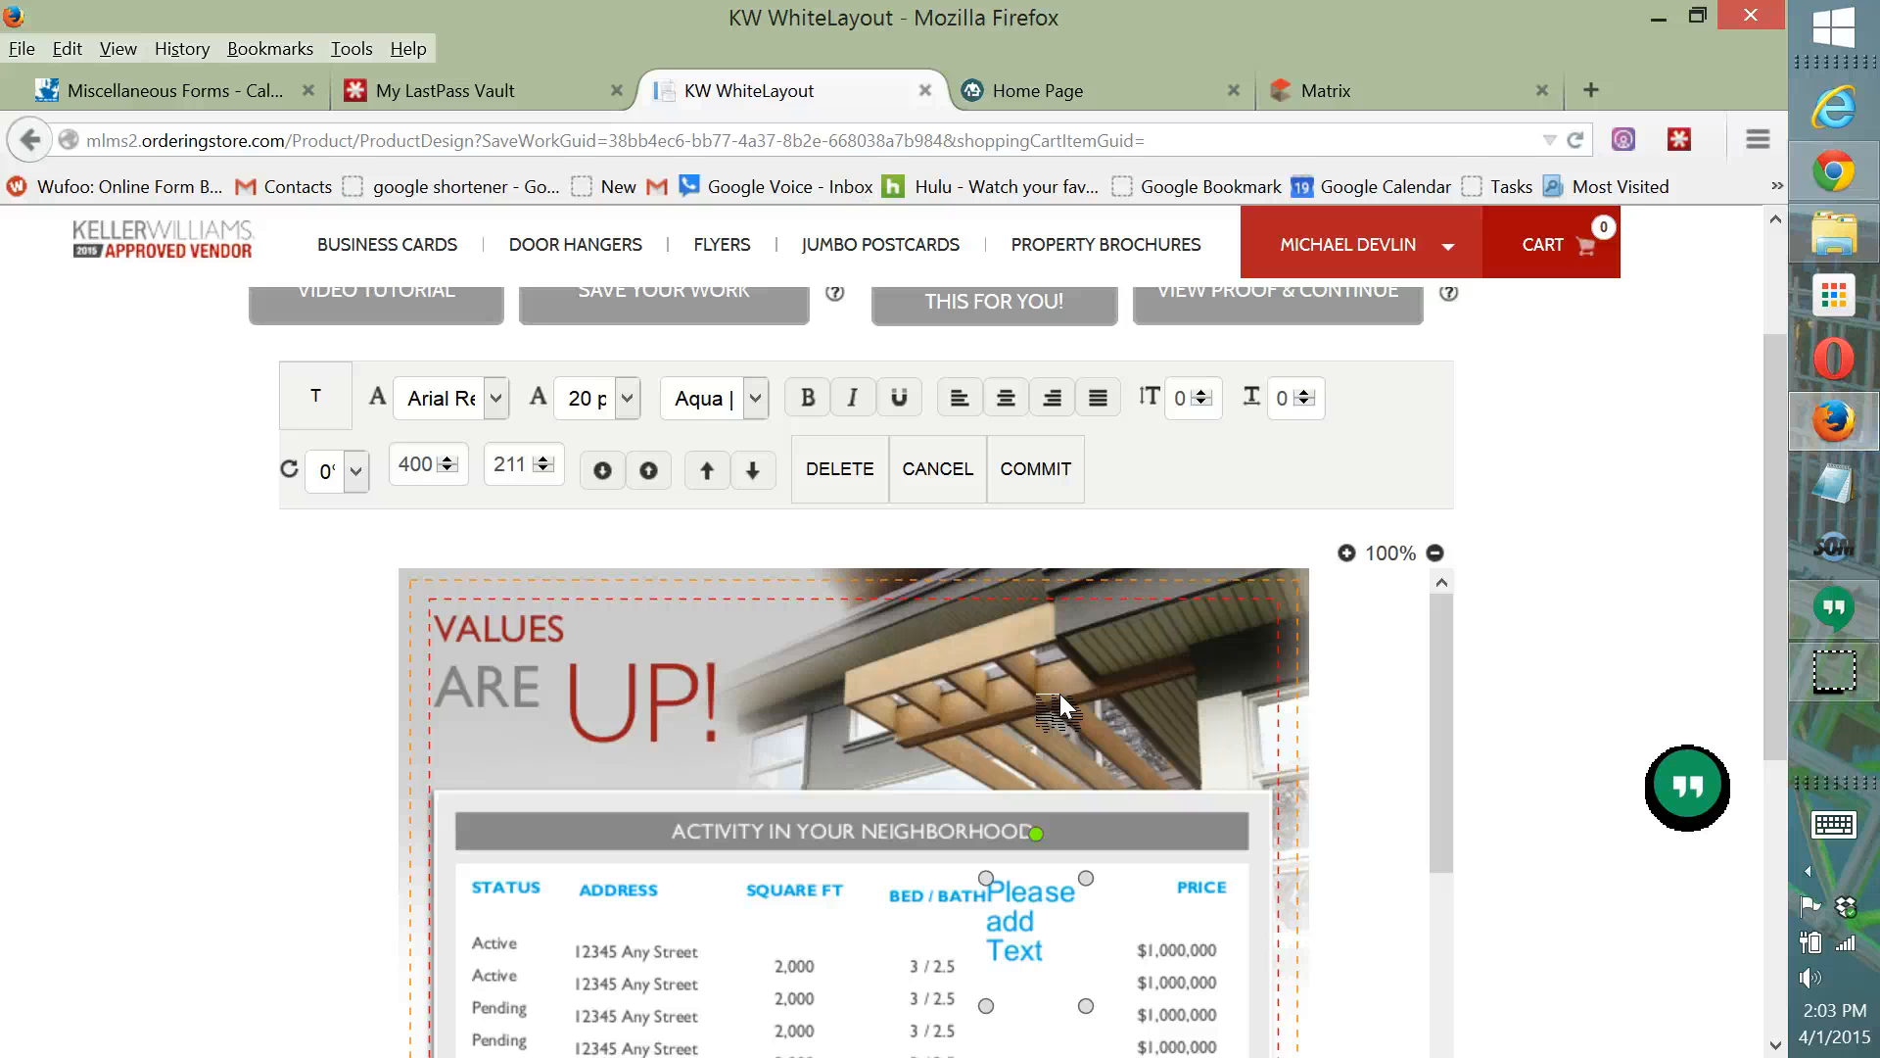
pyautogui.scroll(-5, 1512, 587)
pyautogui.scroll(7, 1446, 646)
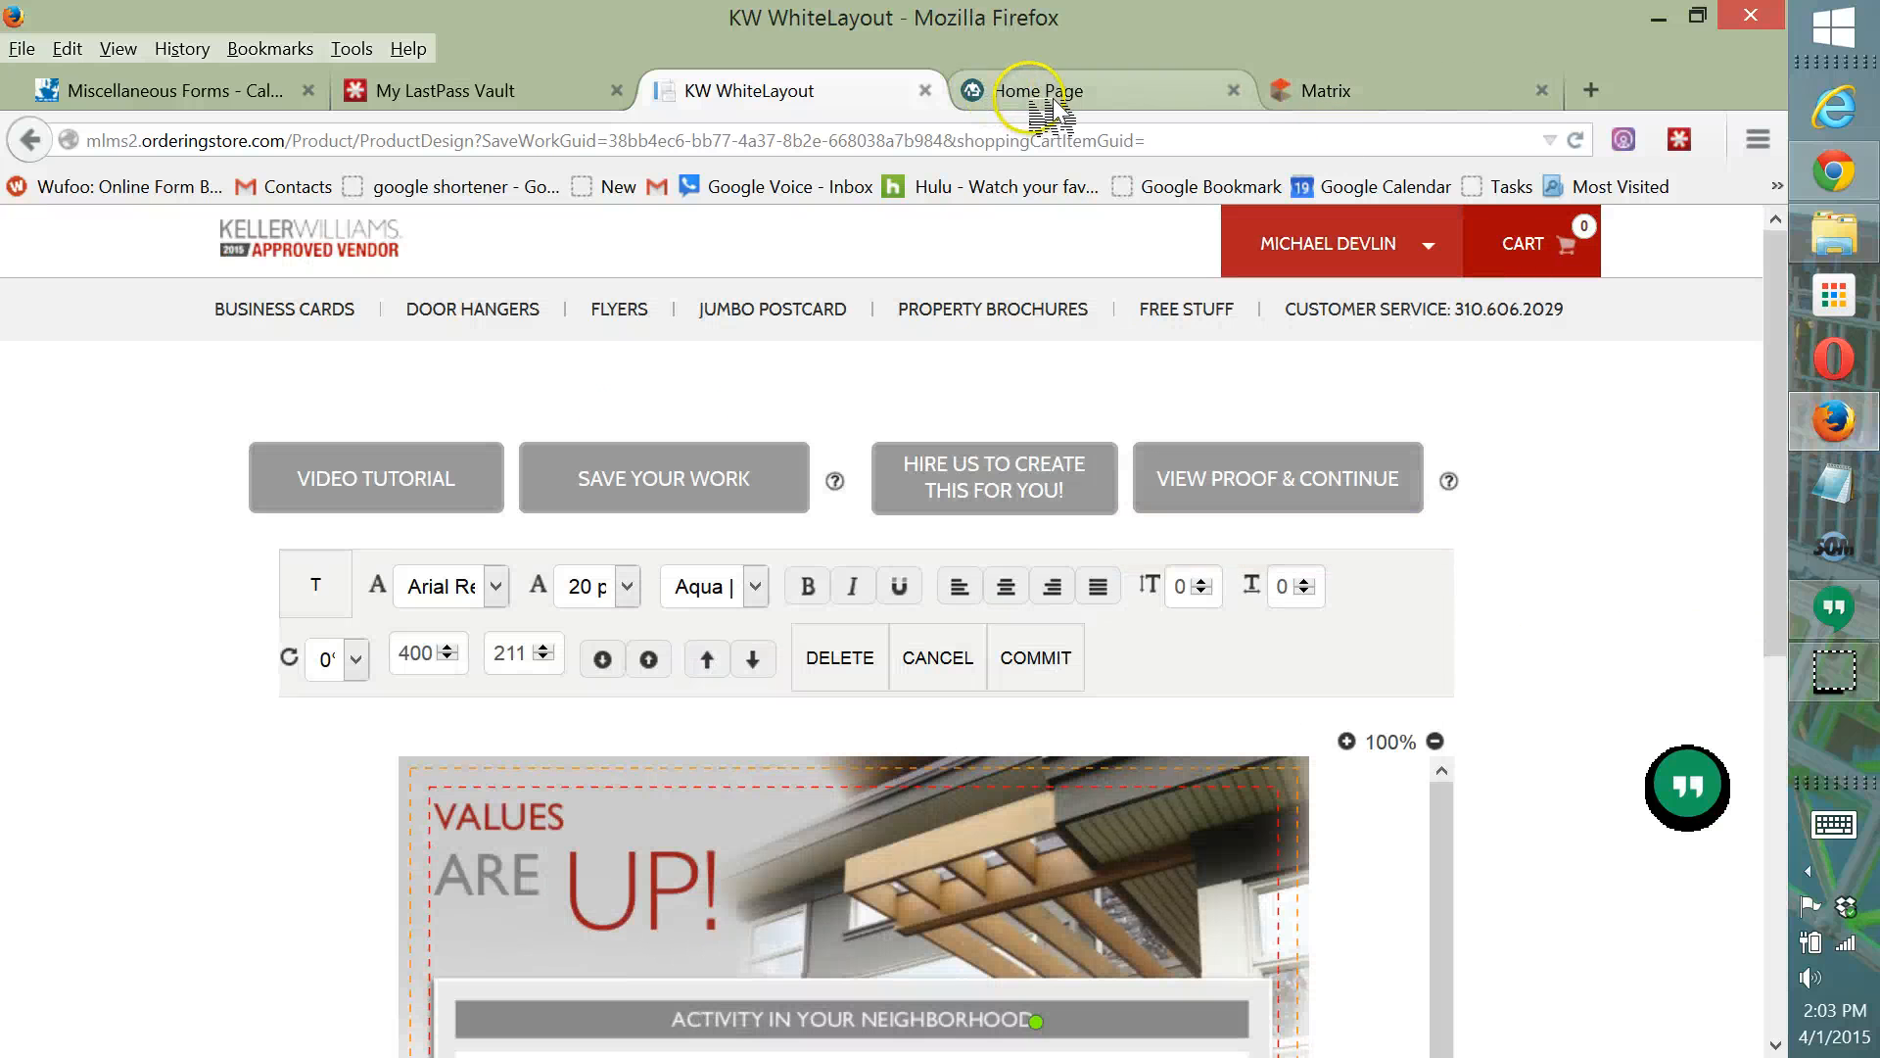
# Switch to the MLSListings site and stop assisting the current agent.
pyautogui.click(1151, 88)
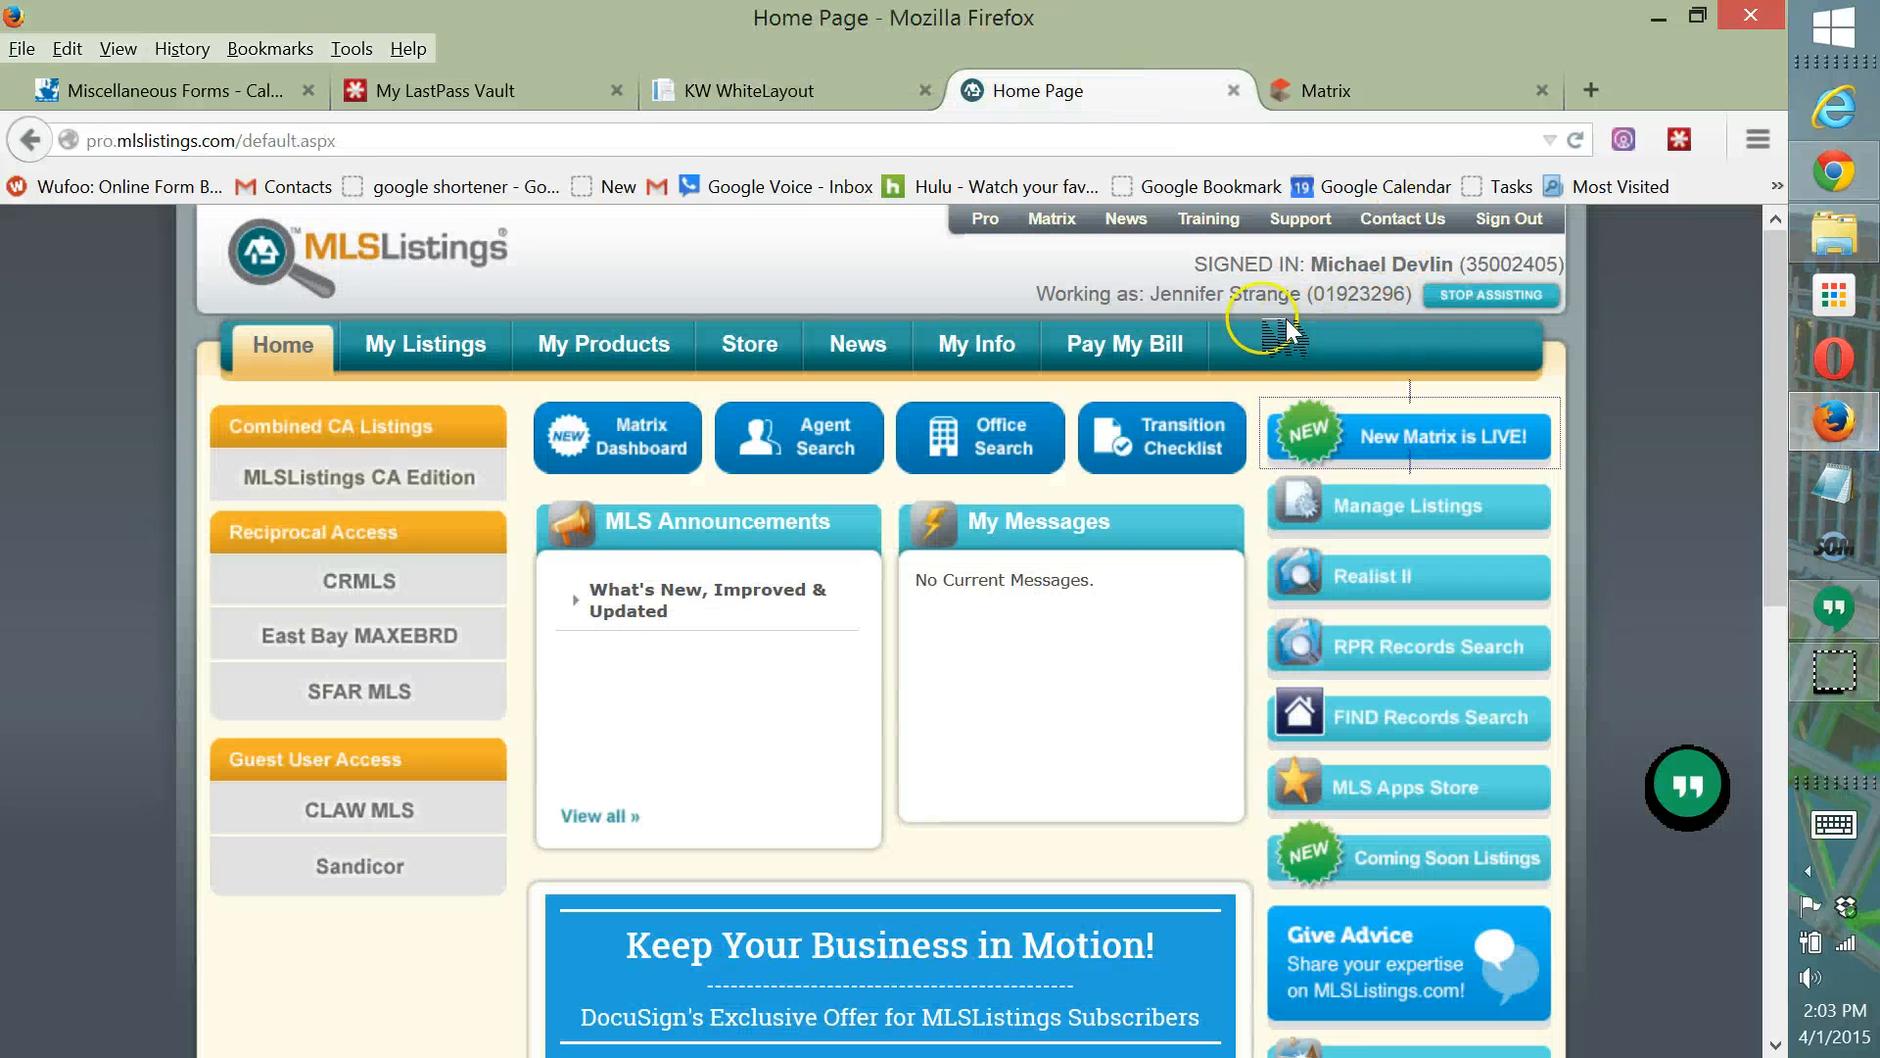
pyautogui.click(1499, 296)
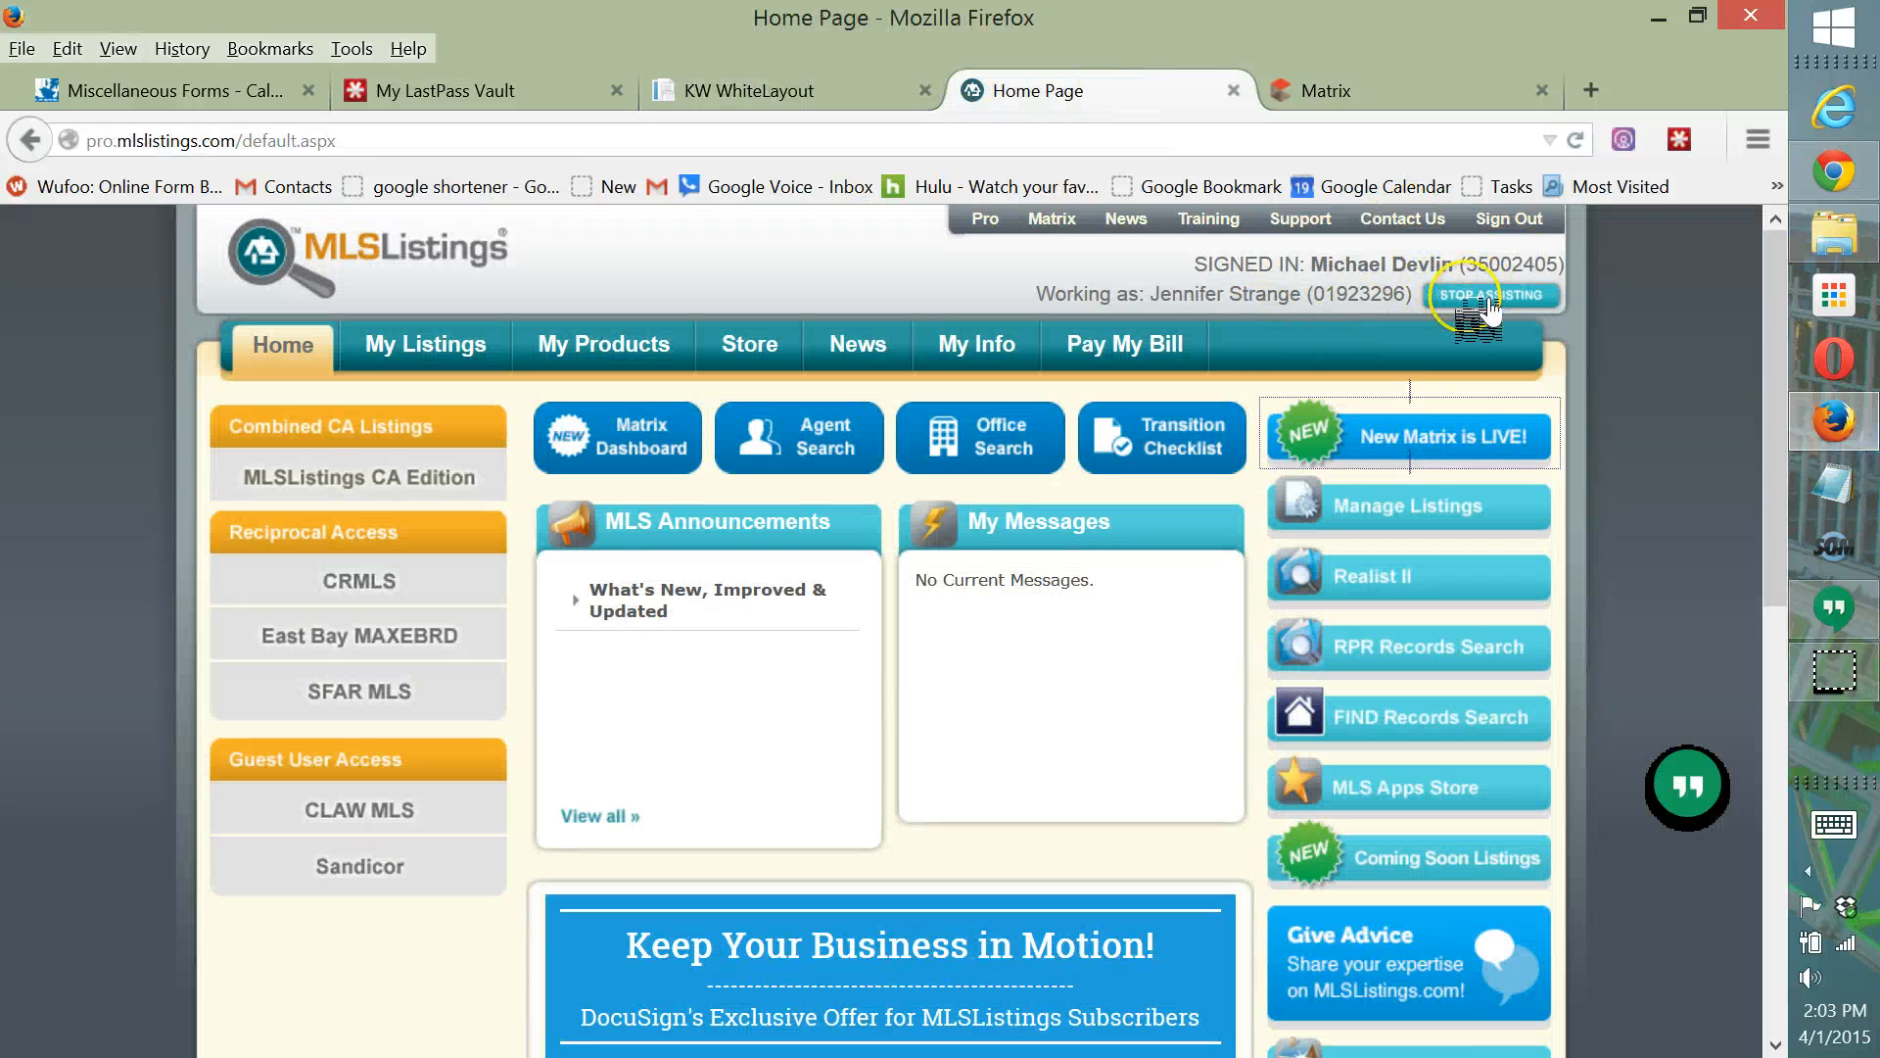
pyautogui.click(1487, 300)
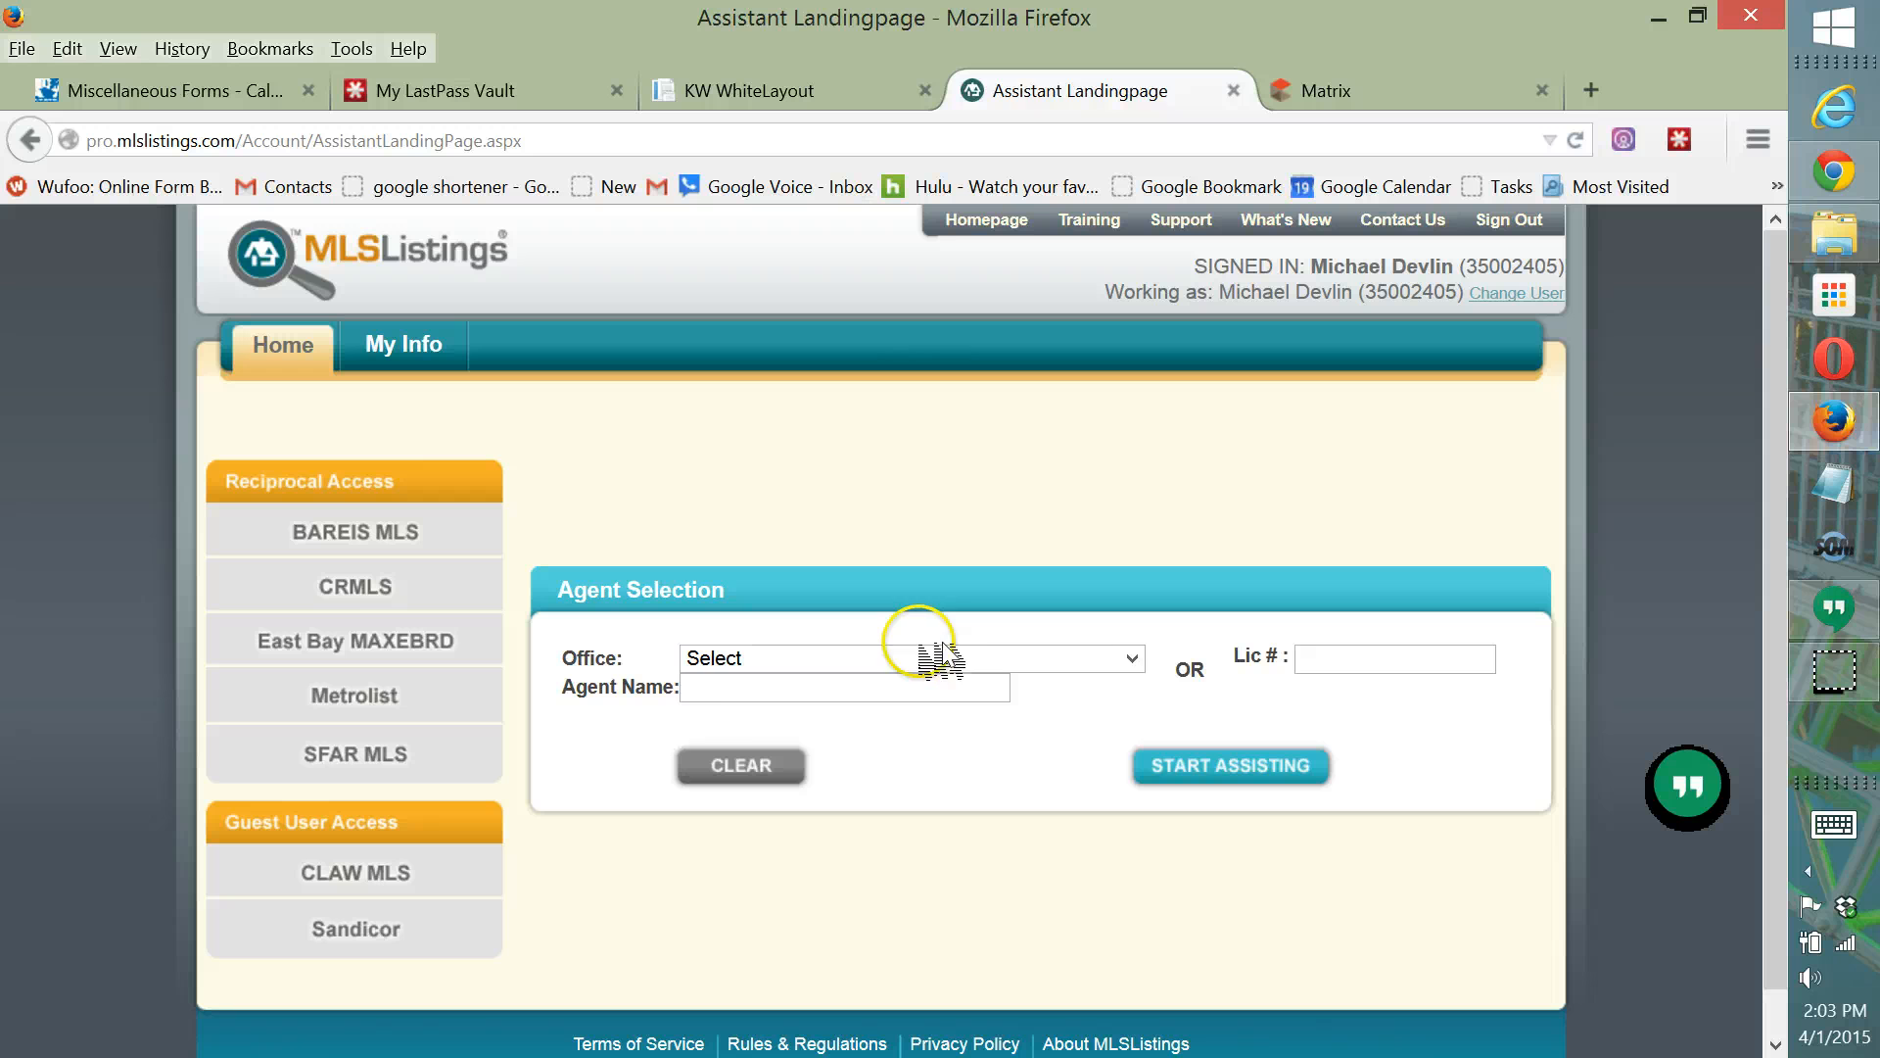
# Choose the Keller Williams Realty-Silicon Valley ( KWSV - 1 ) office, pick the agent by name, and start assisting that agent.
pyautogui.click(942, 659)
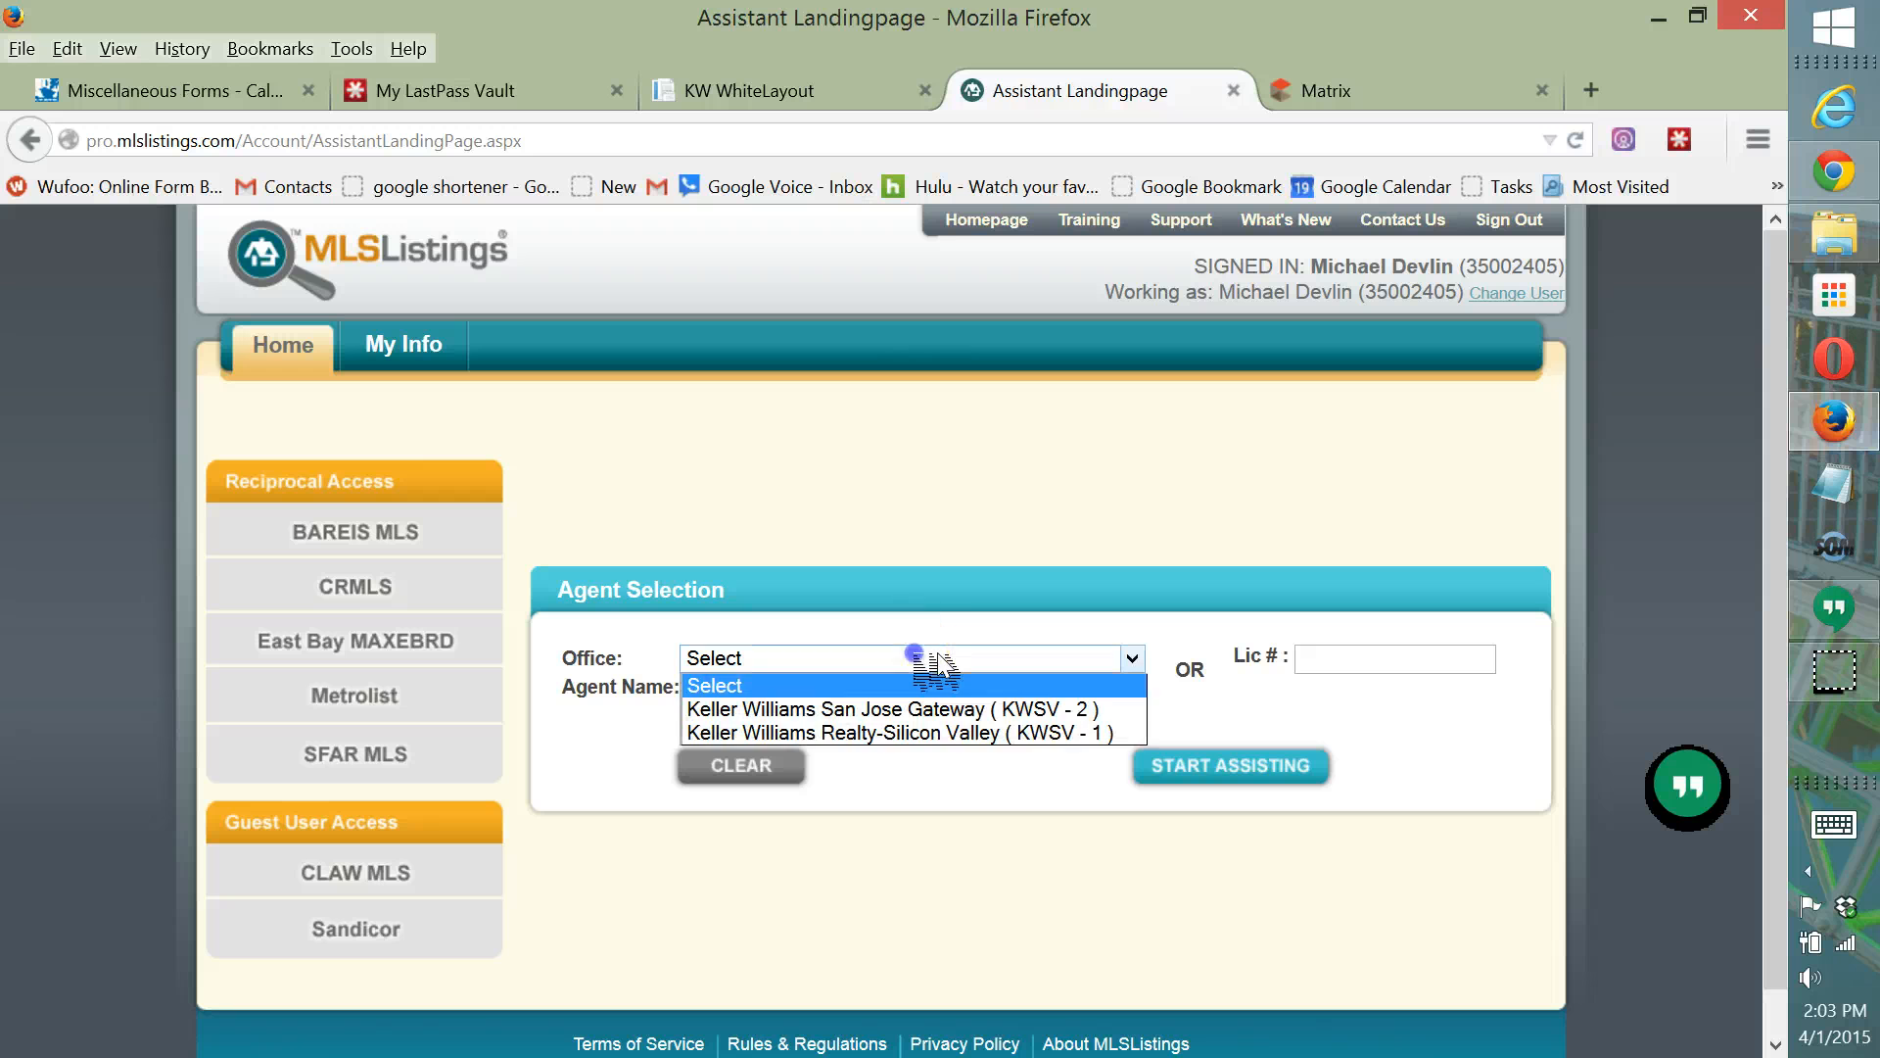
pyautogui.click(942, 733)
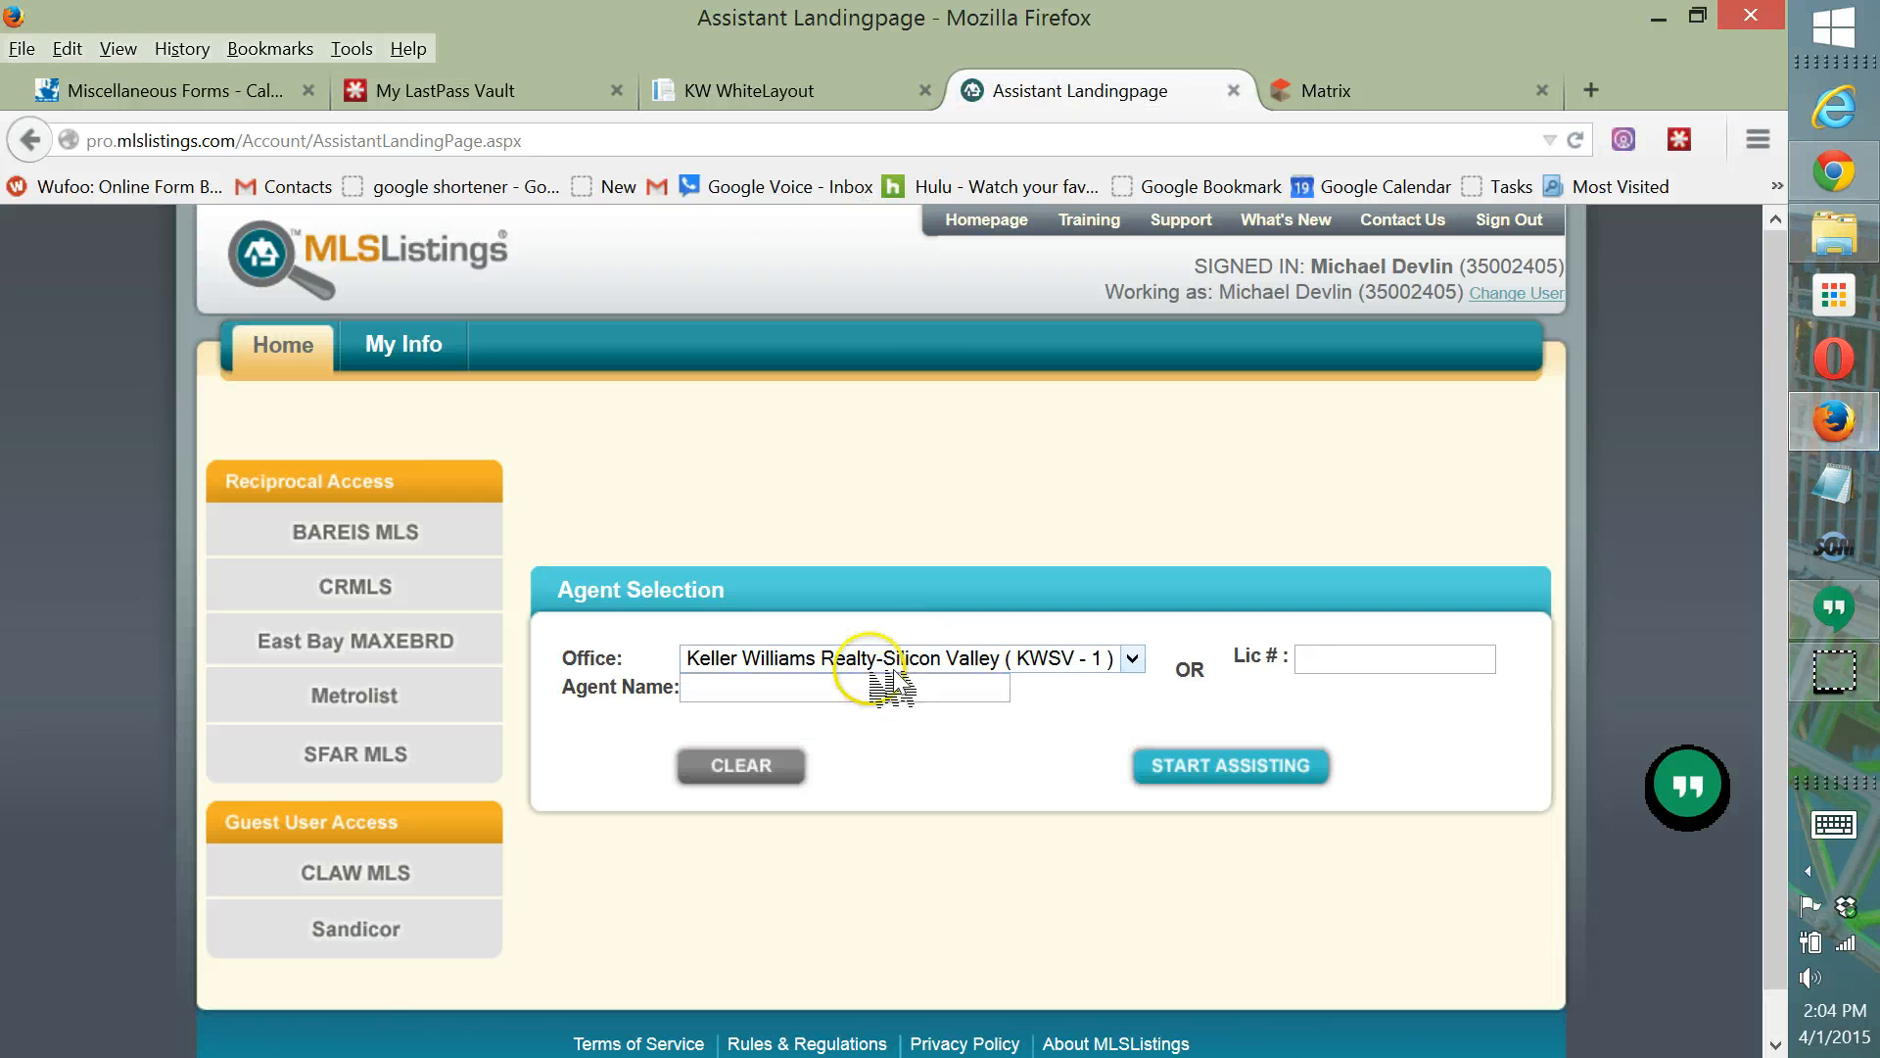
pyautogui.click(858, 694)
pyautogui.write('Rac')
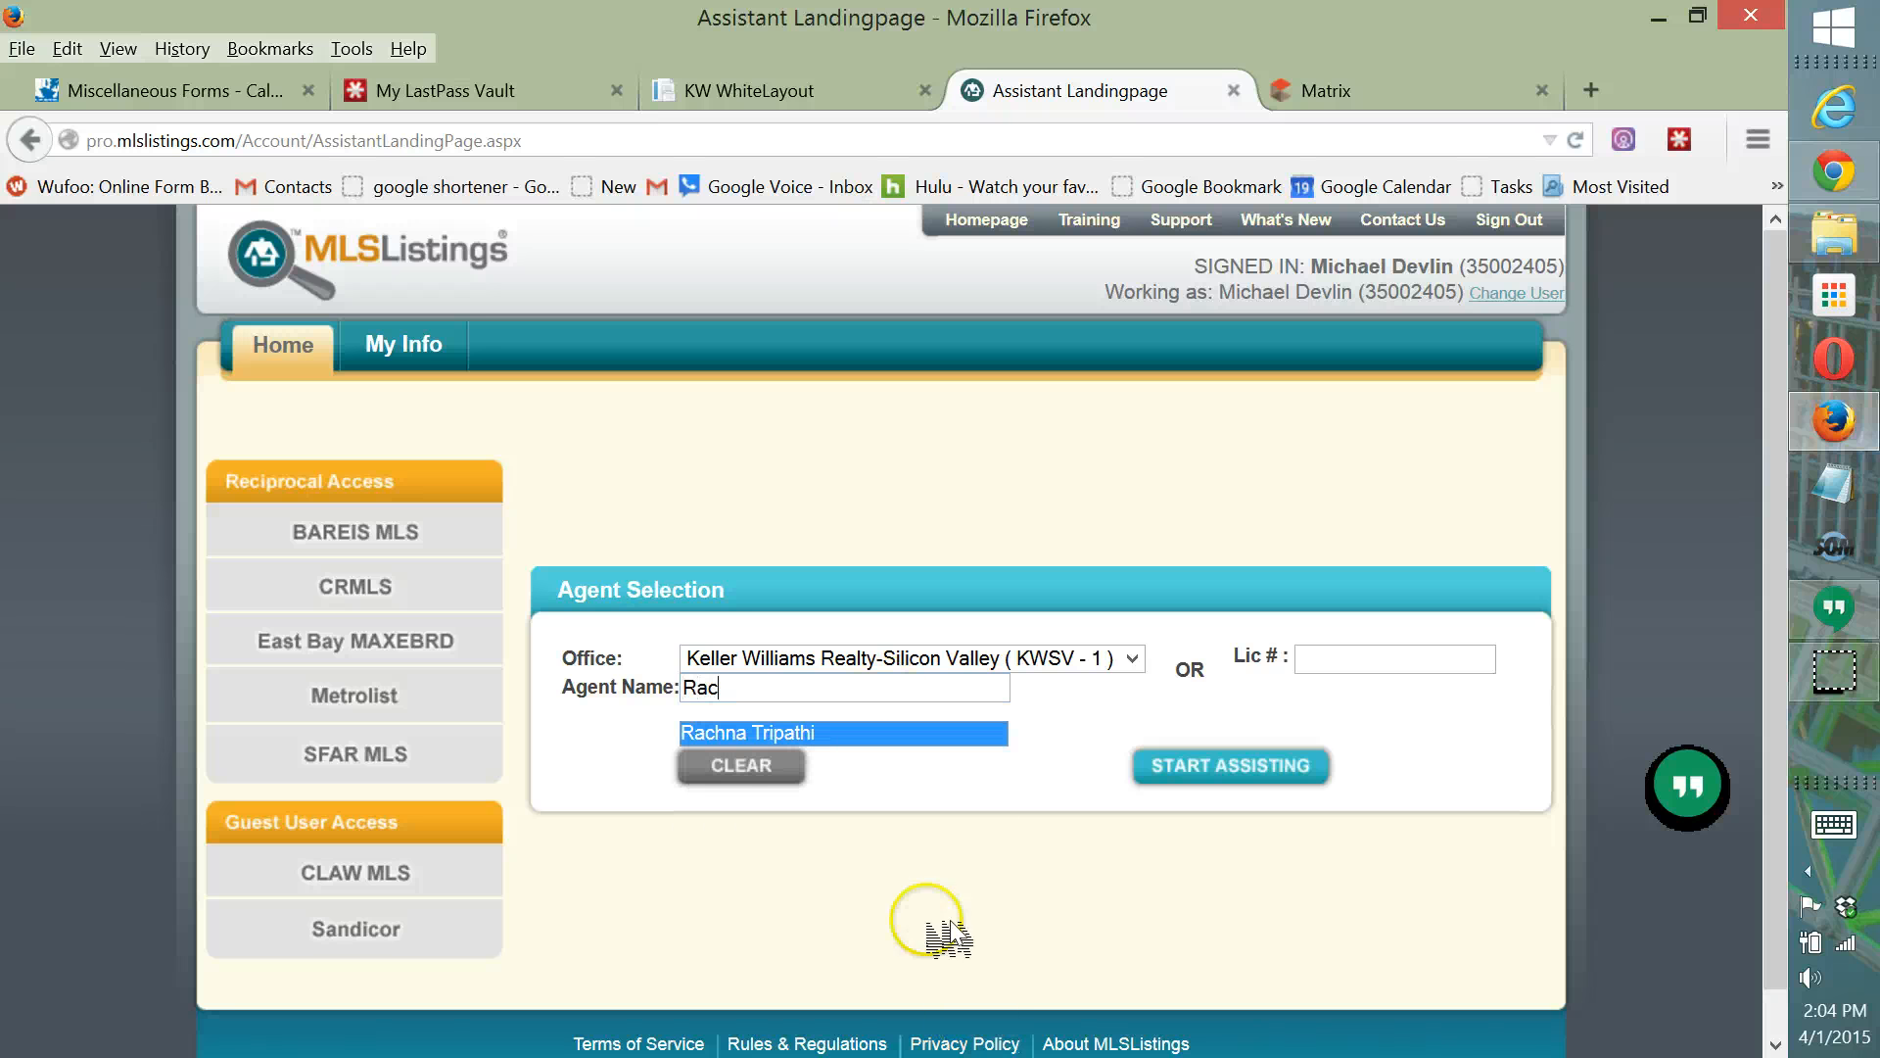
pyautogui.click(804, 733)
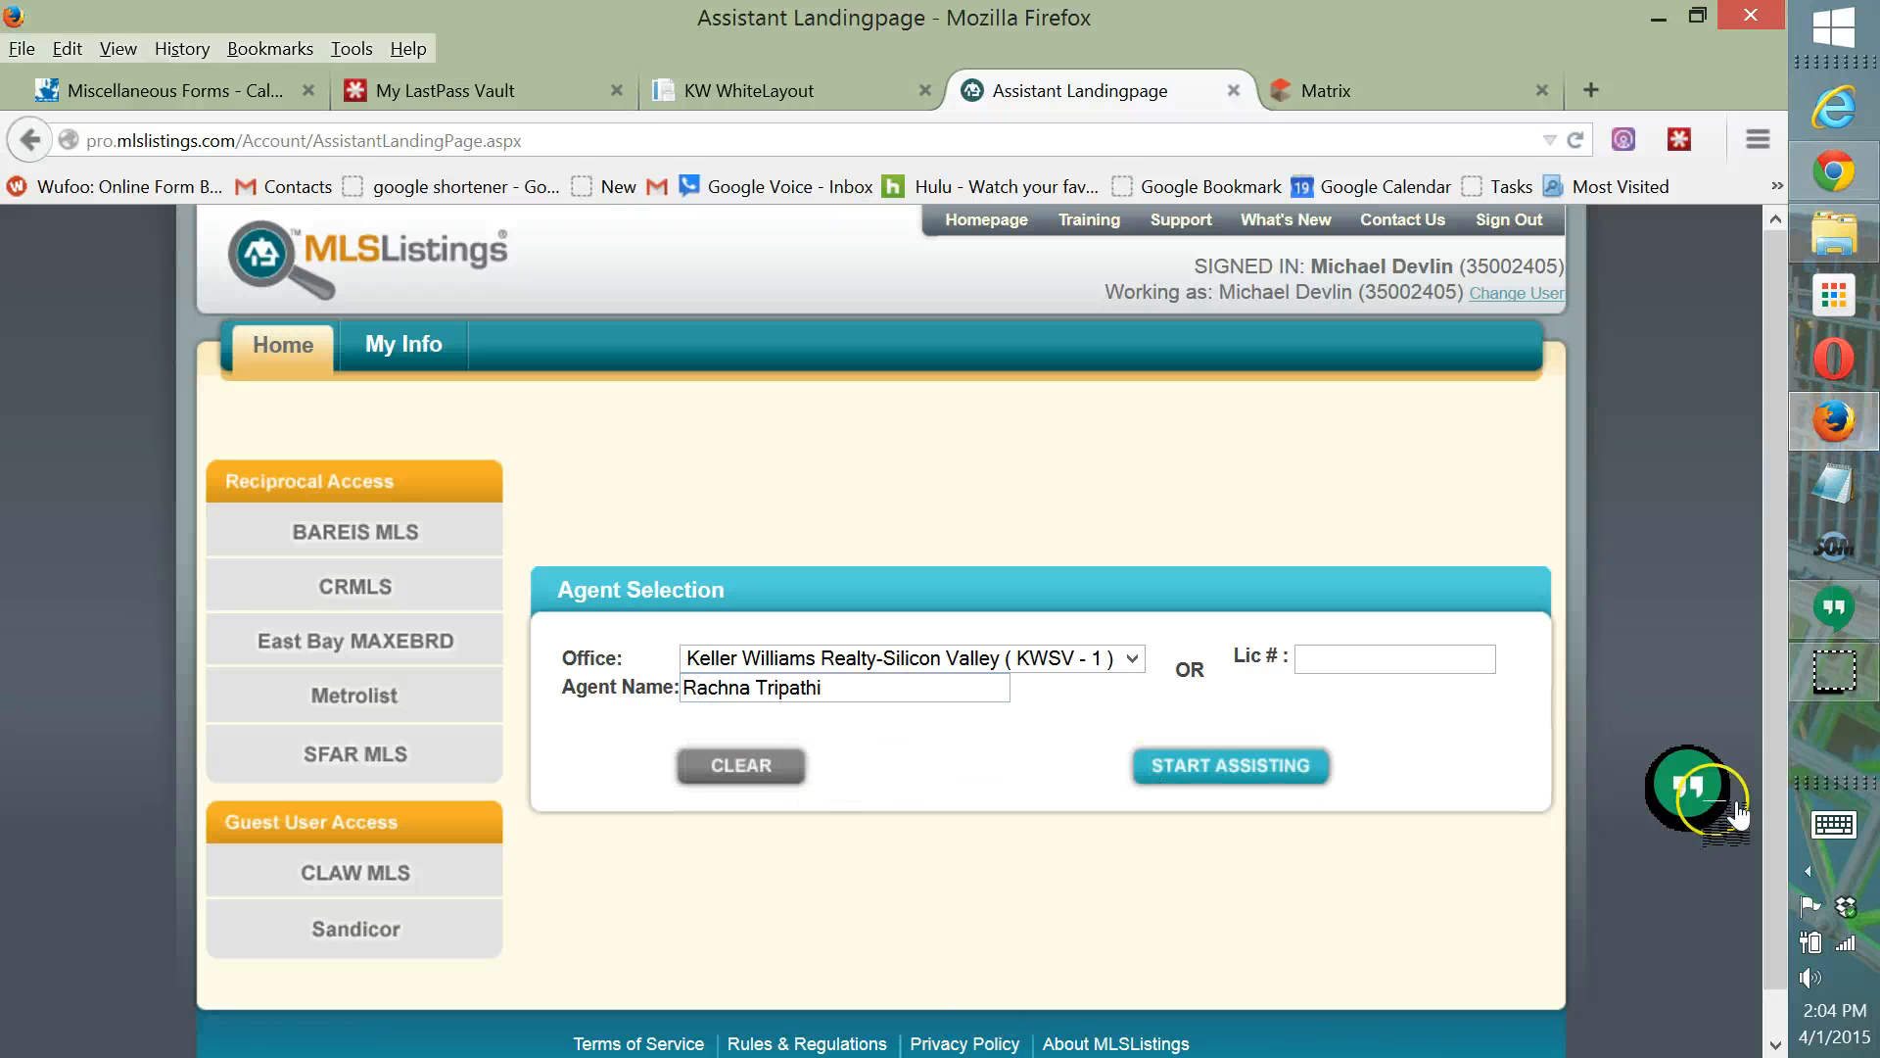
pyautogui.click(1196, 769)
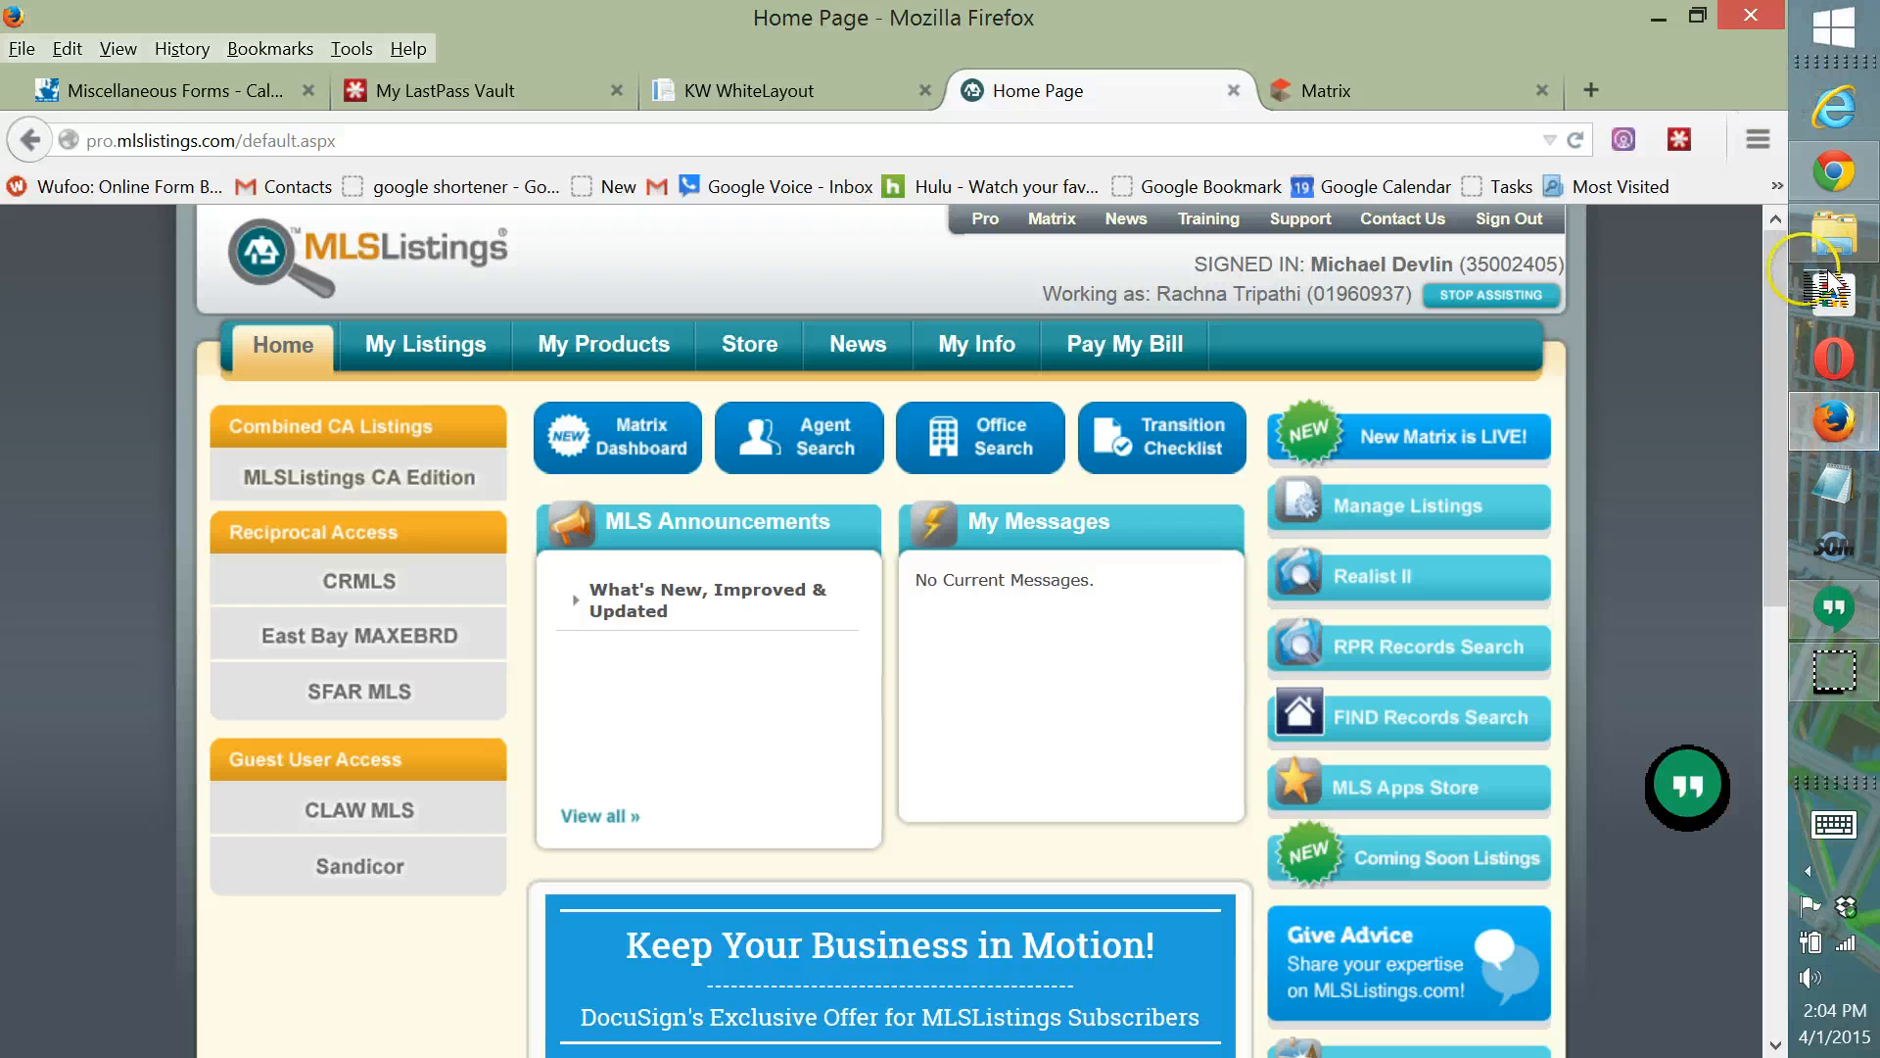
# Switch to File Explorer and open the Copy folder from the favorites.
pyautogui.click(1834, 235)
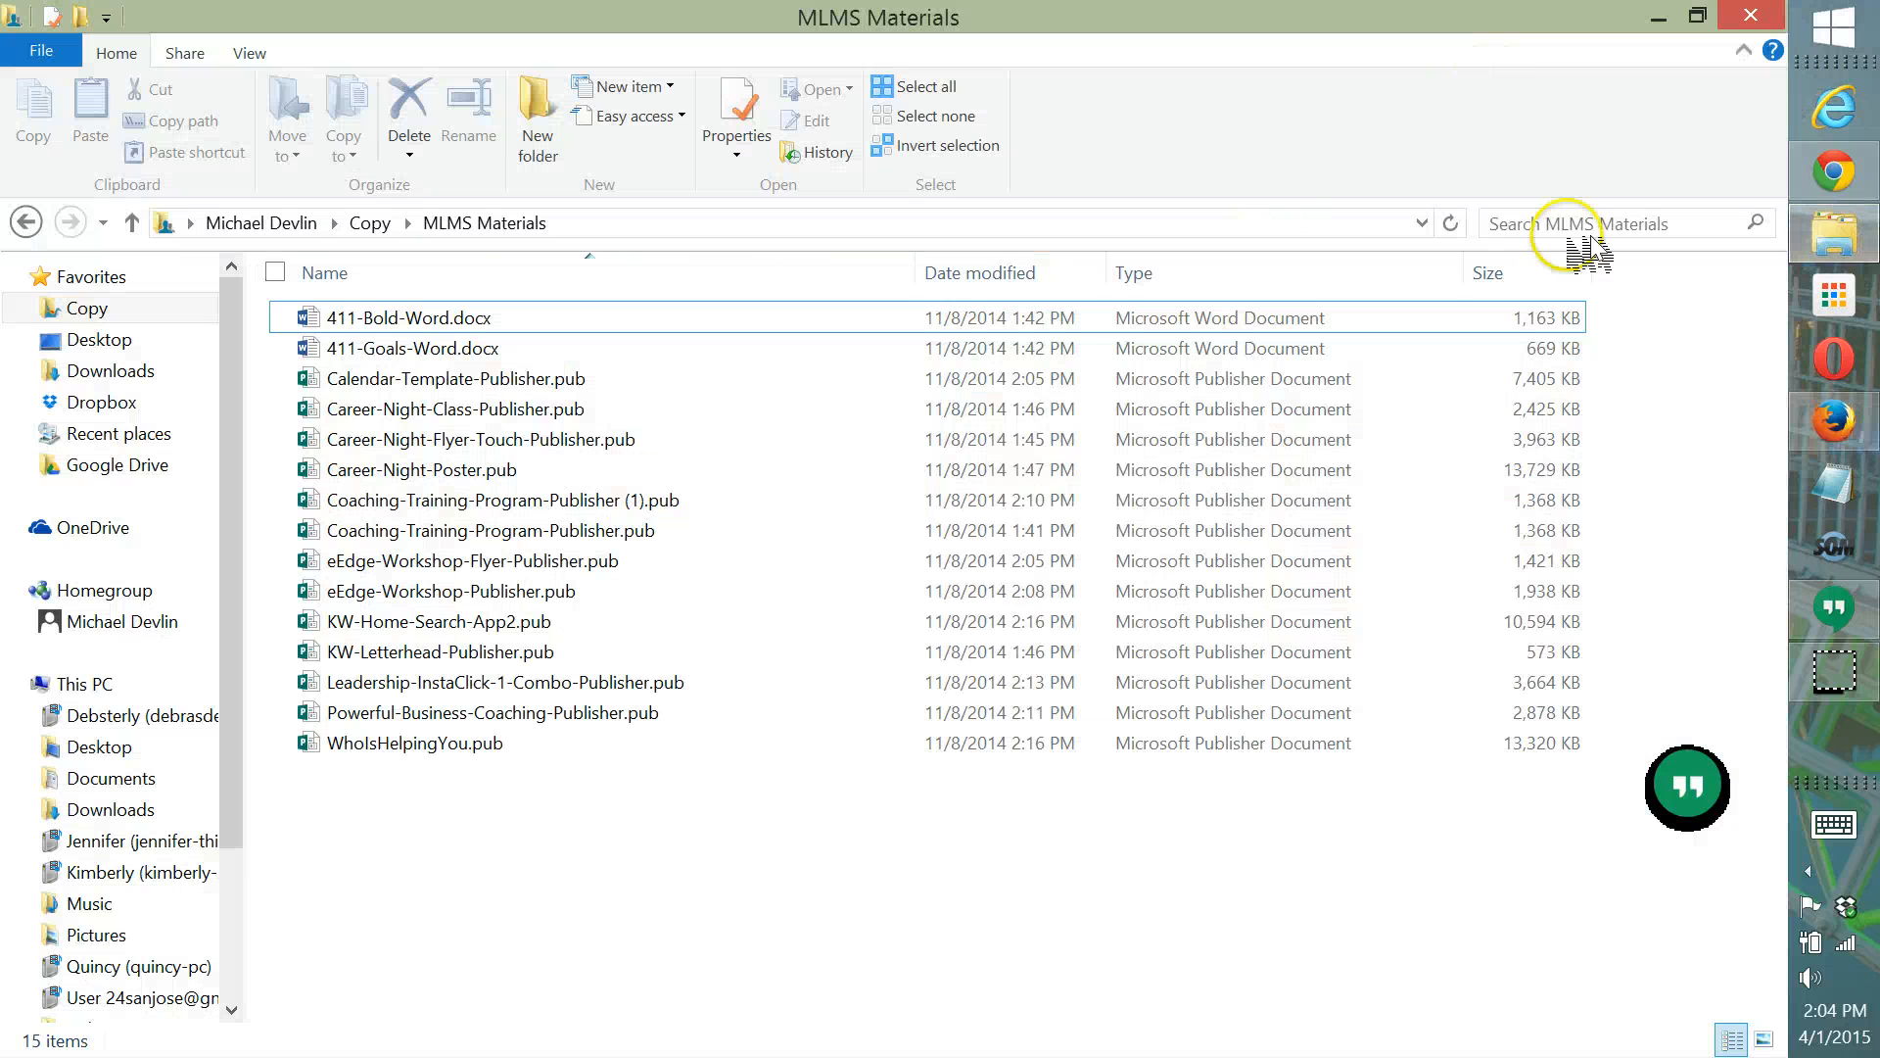
pyautogui.click(1631, 223)
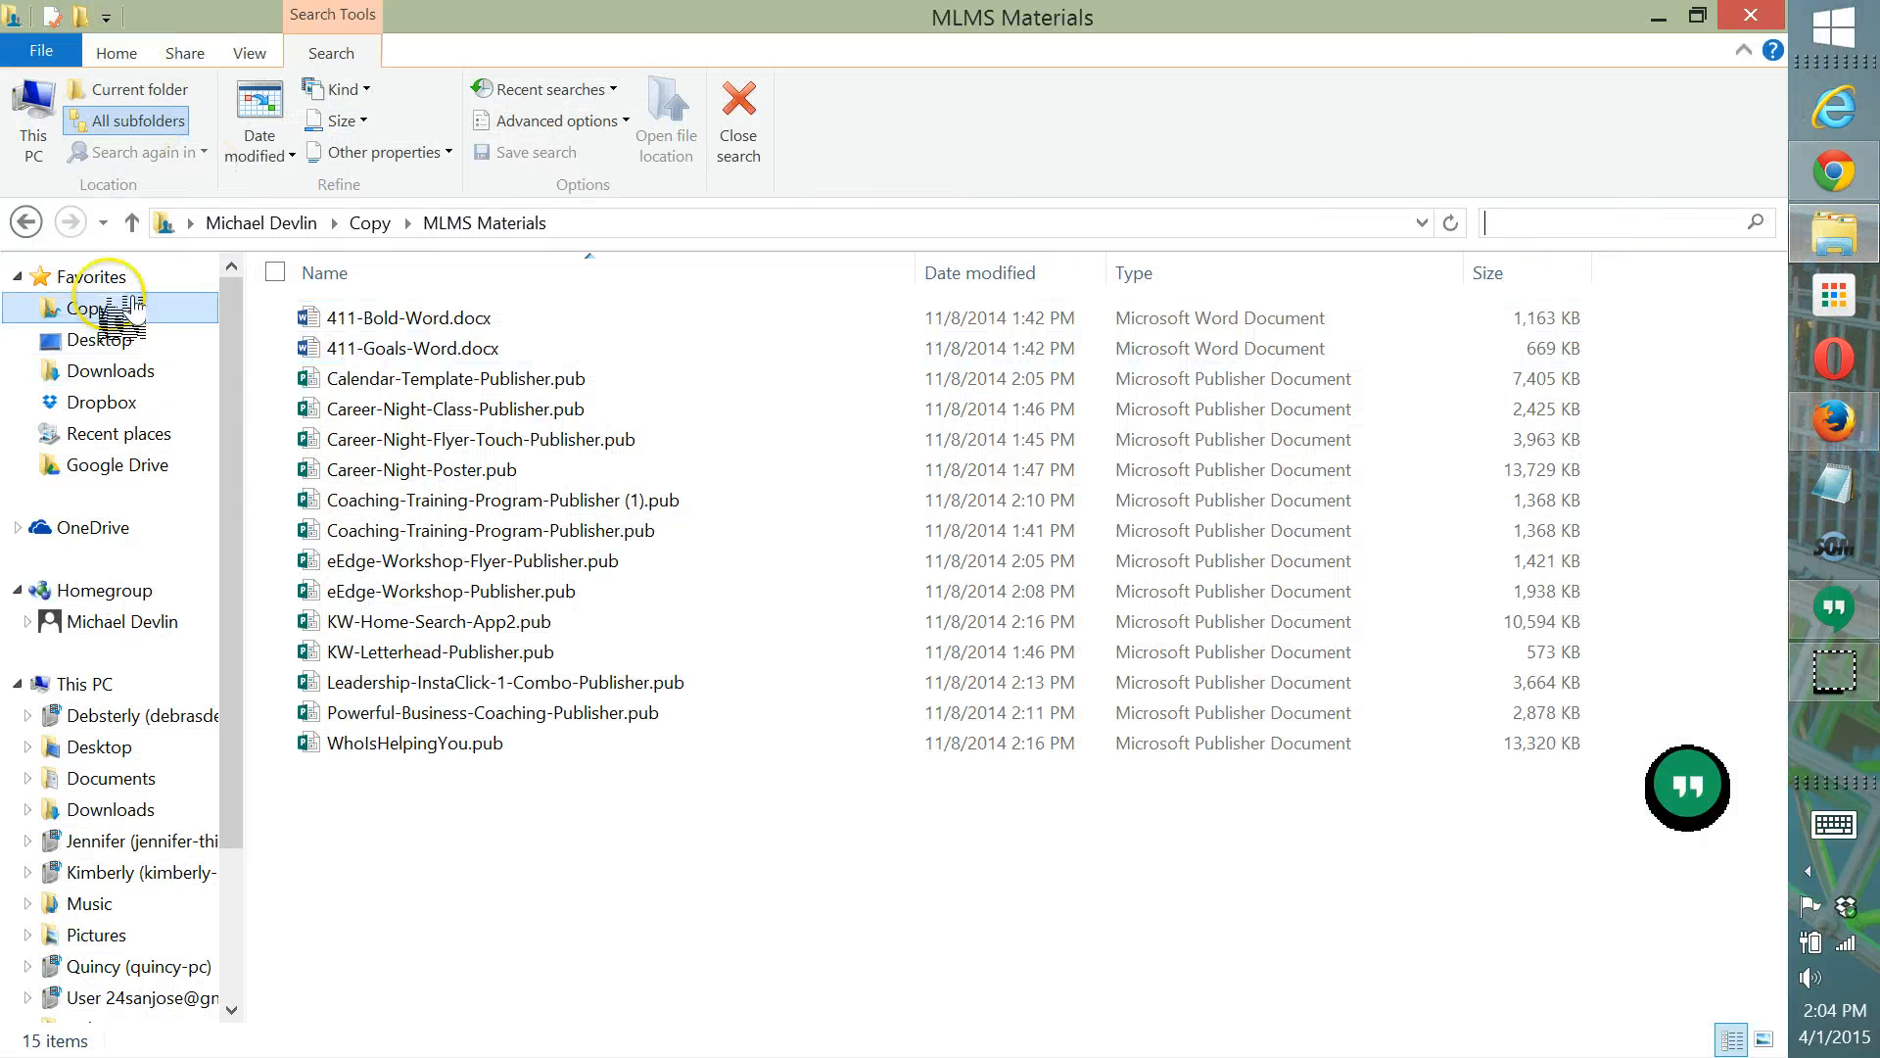
pyautogui.click(86, 277)
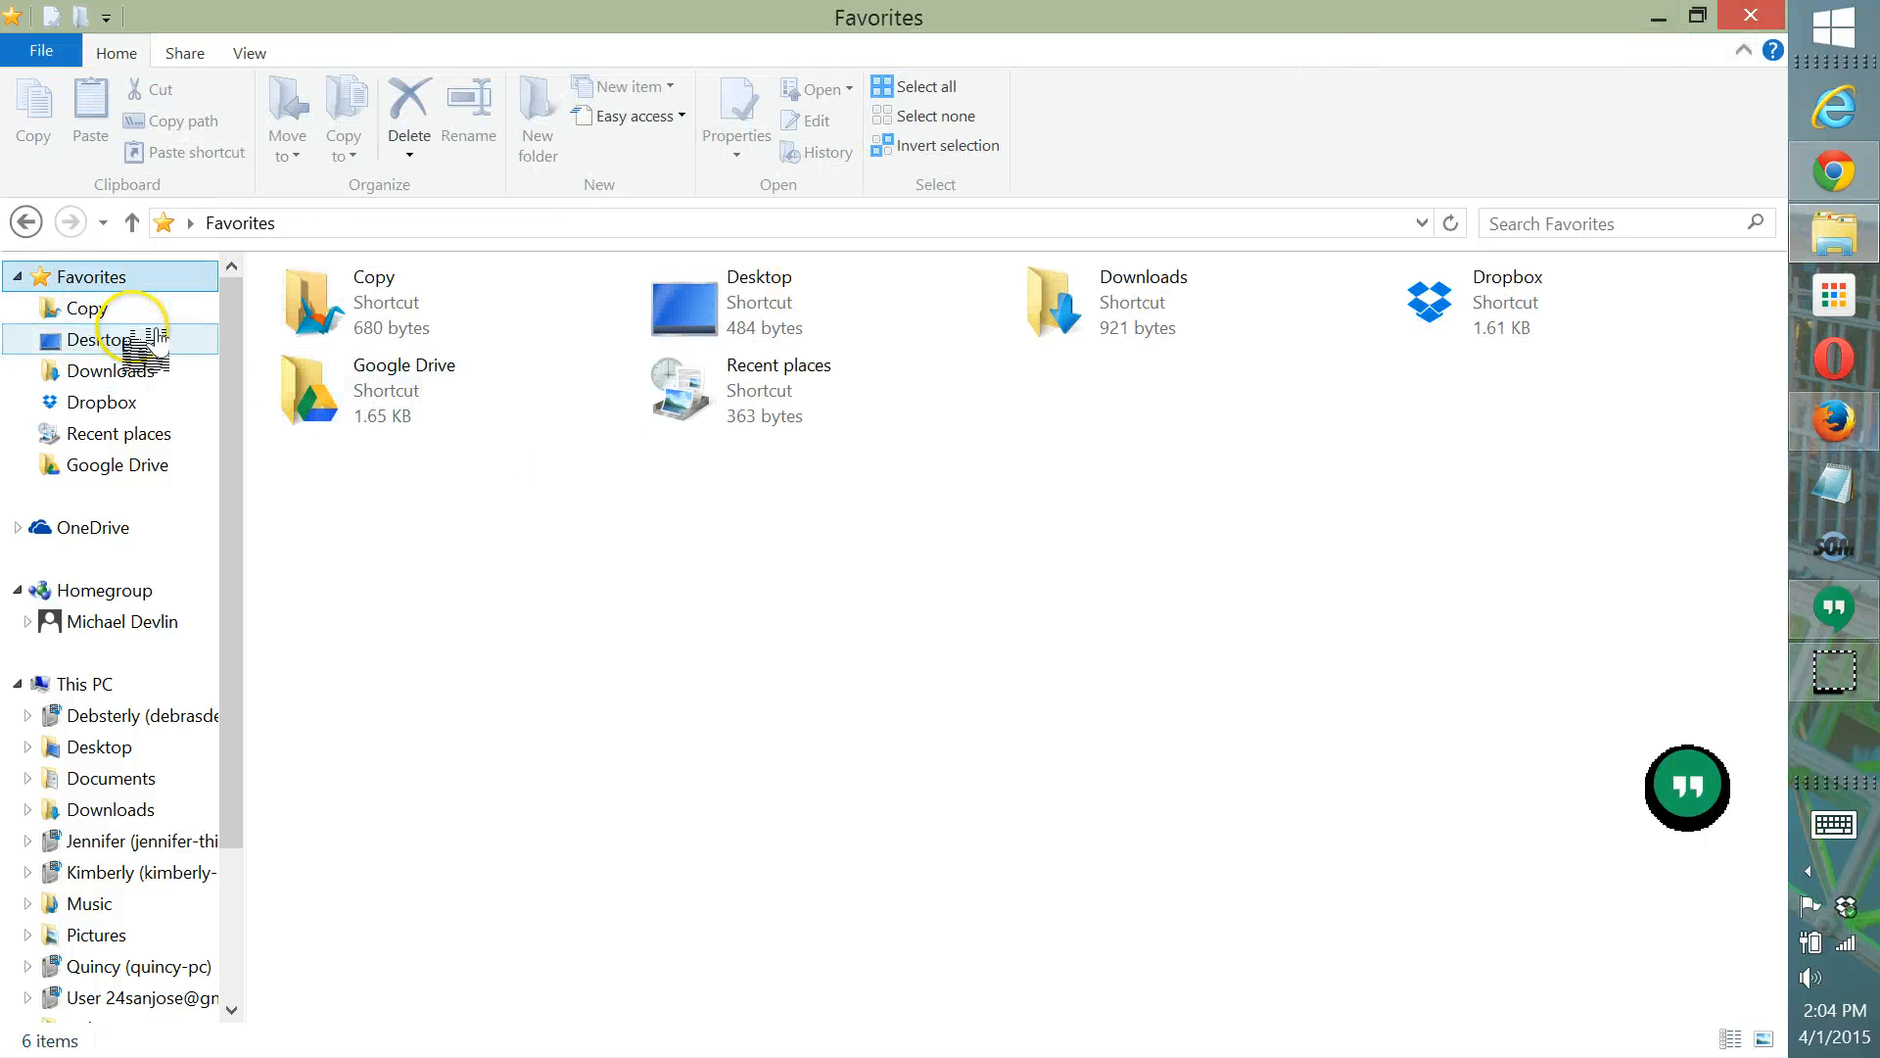
pyautogui.click(125, 311)
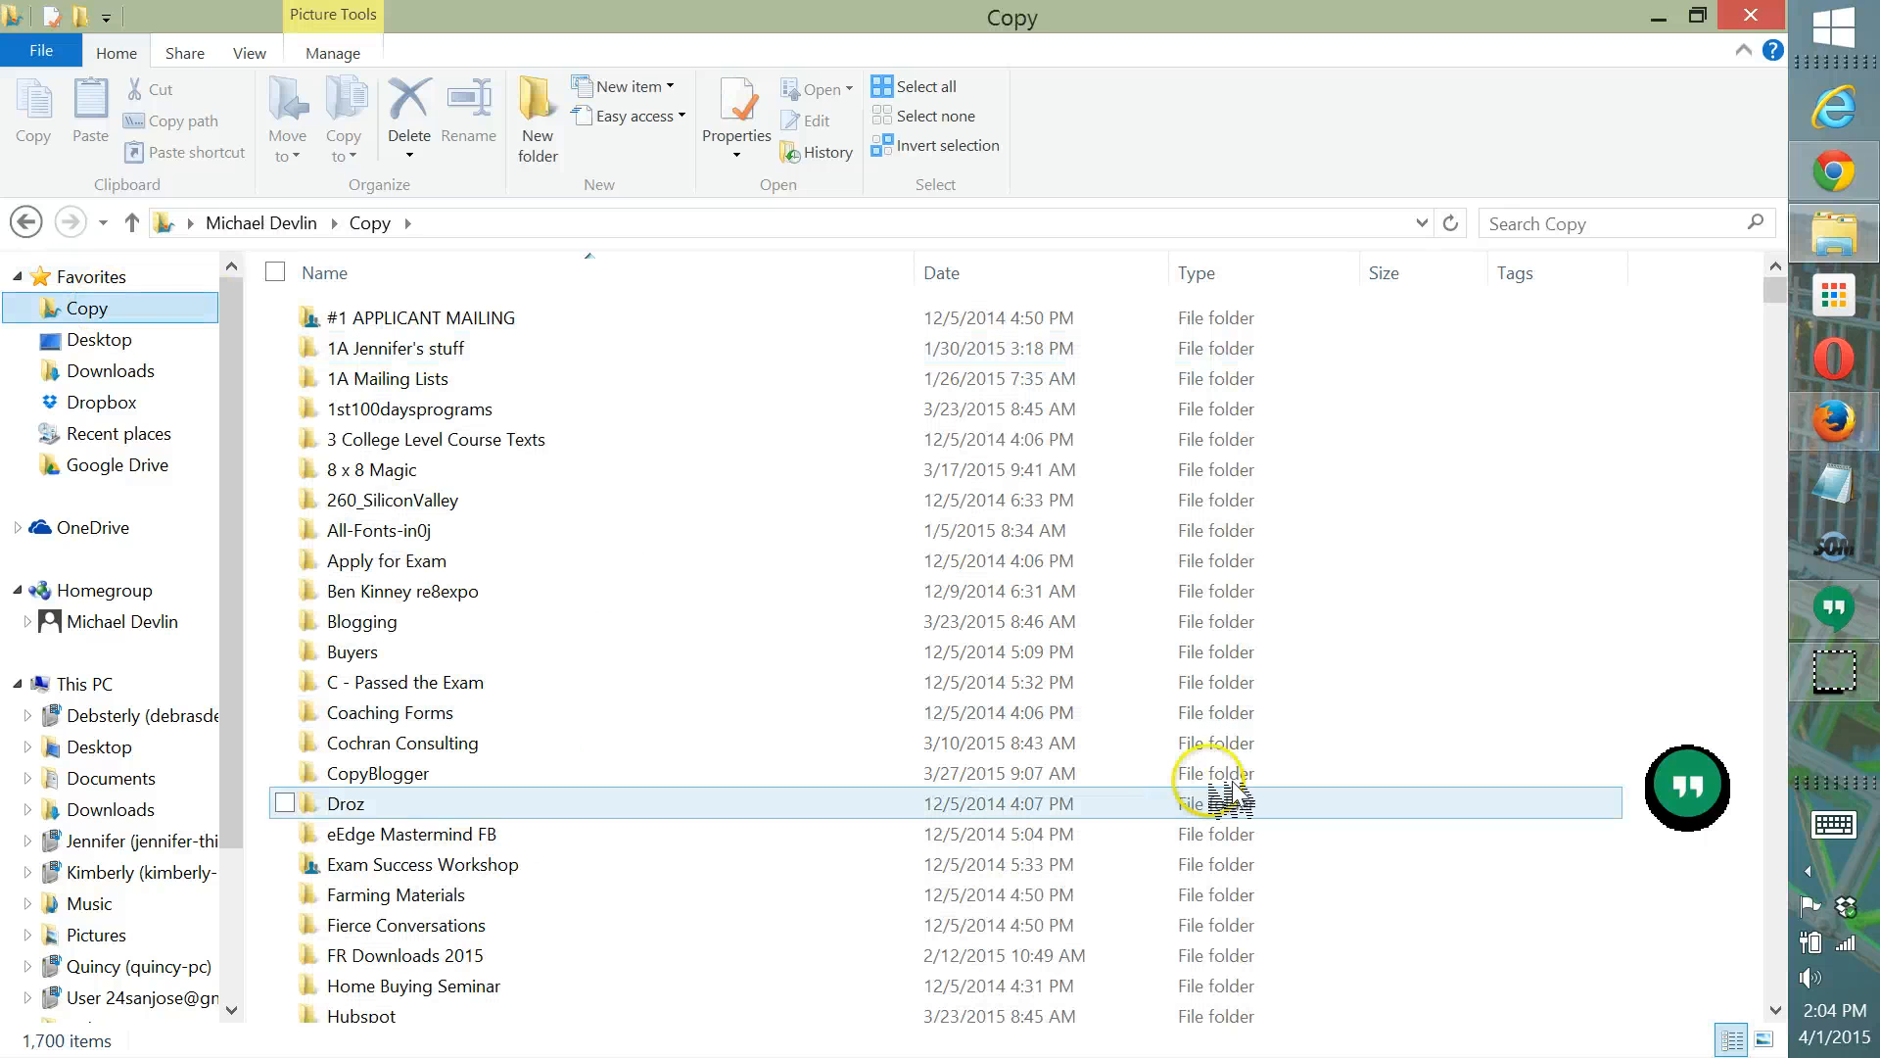
pyautogui.scroll(-2, 910, 774)
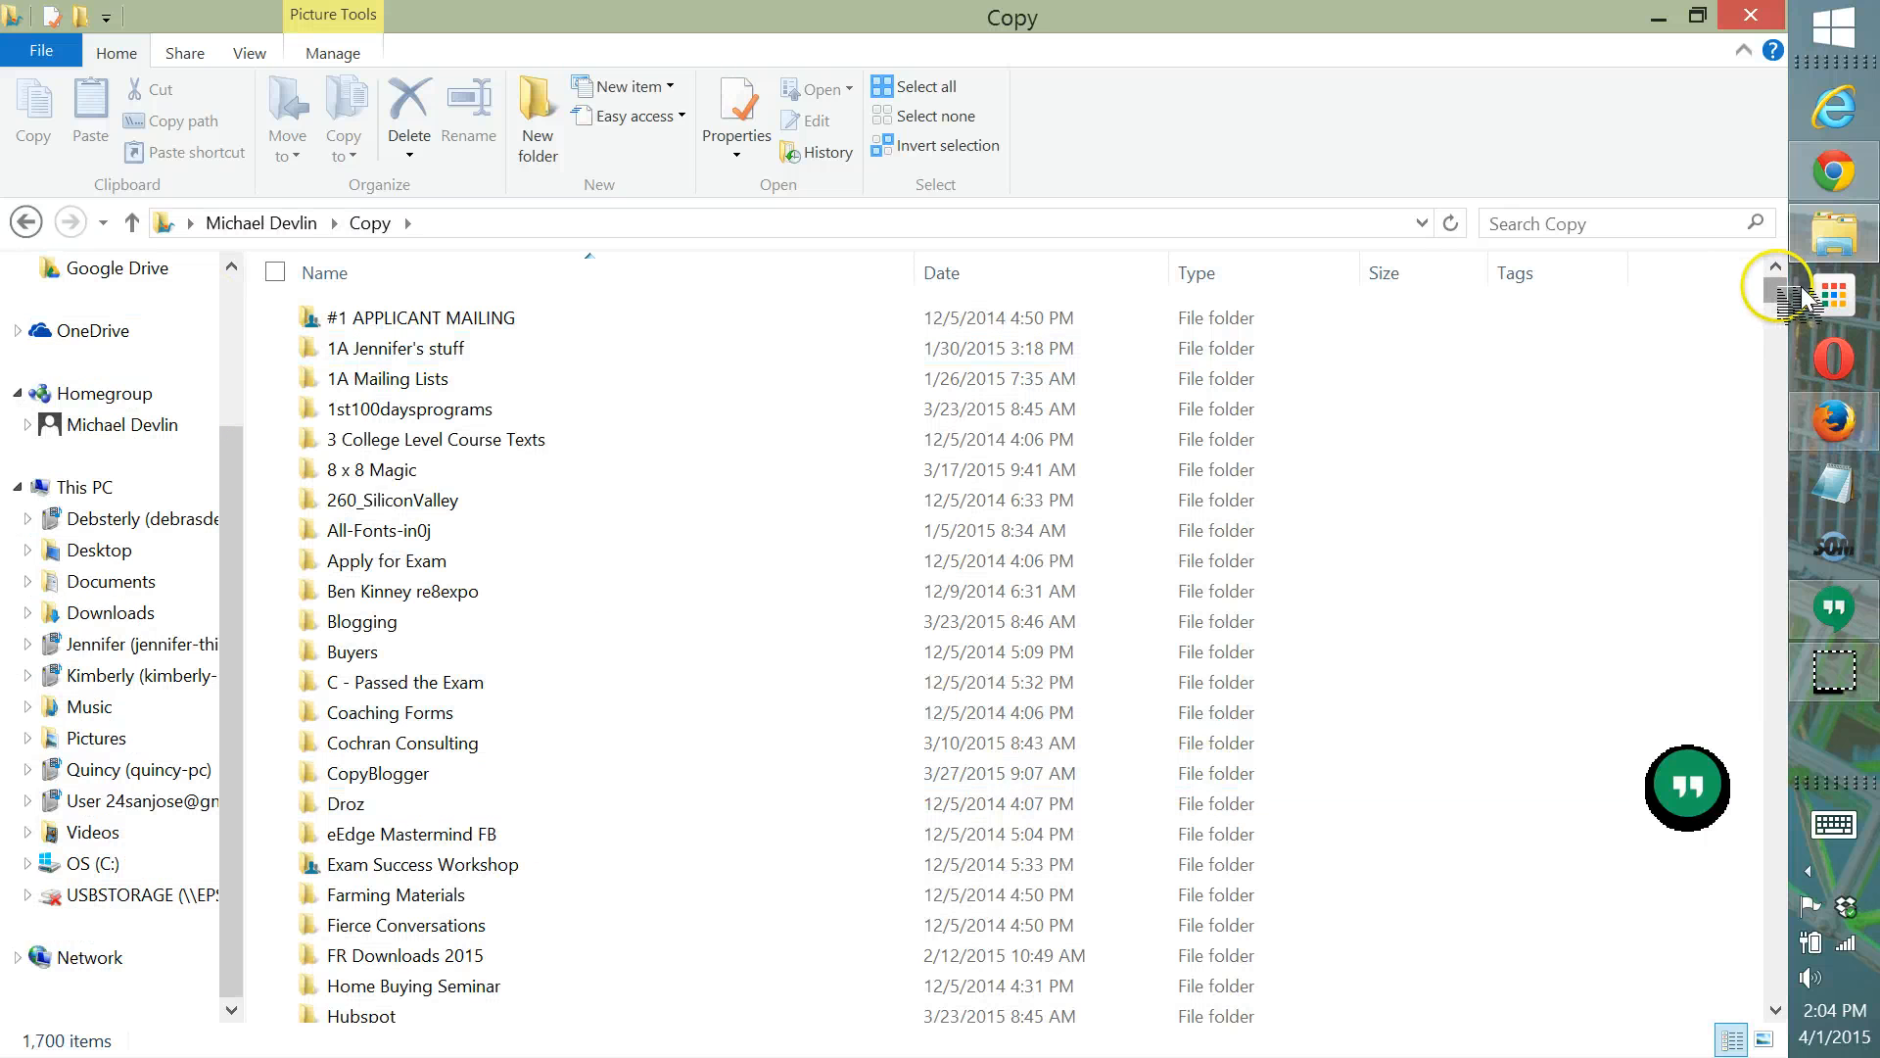
pyautogui.moveTo(1787, 293); pyautogui.dragTo(1804, 293)
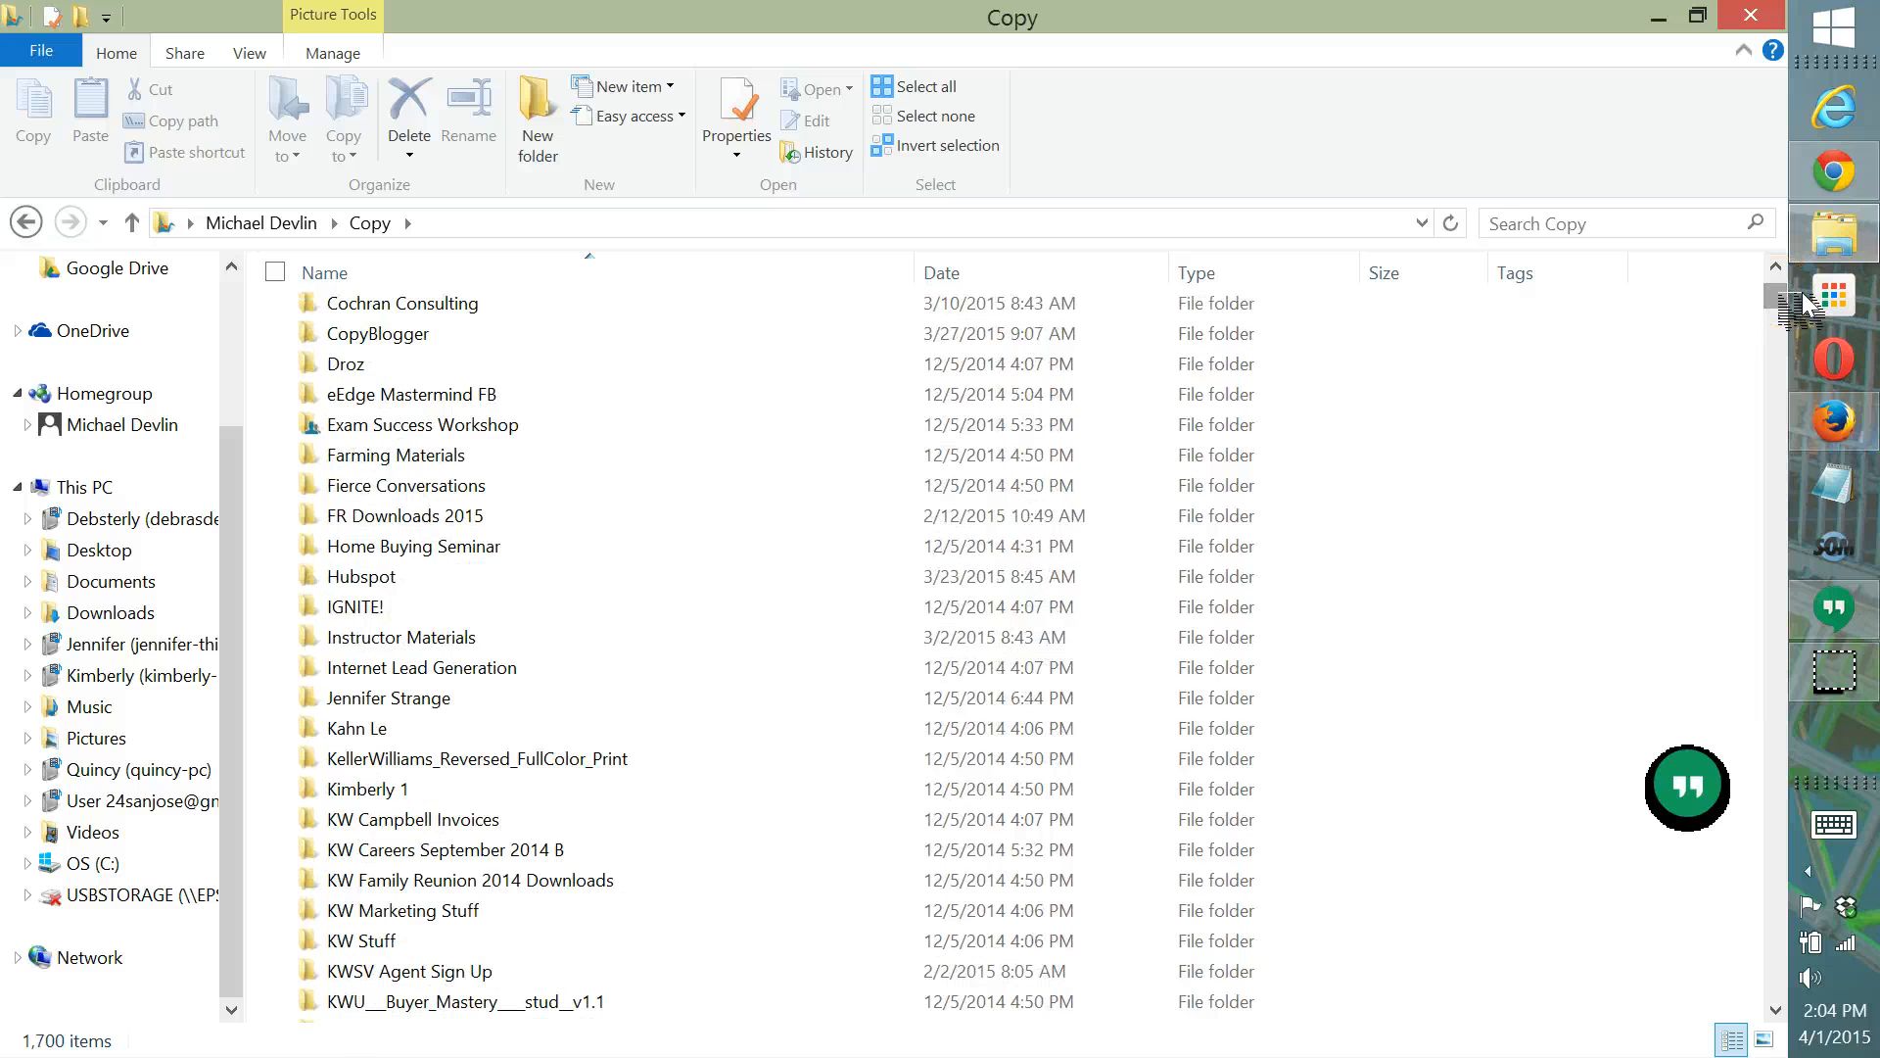
# Search the Copy folder and its subfolders for "timin".
pyautogui.click(1582, 223)
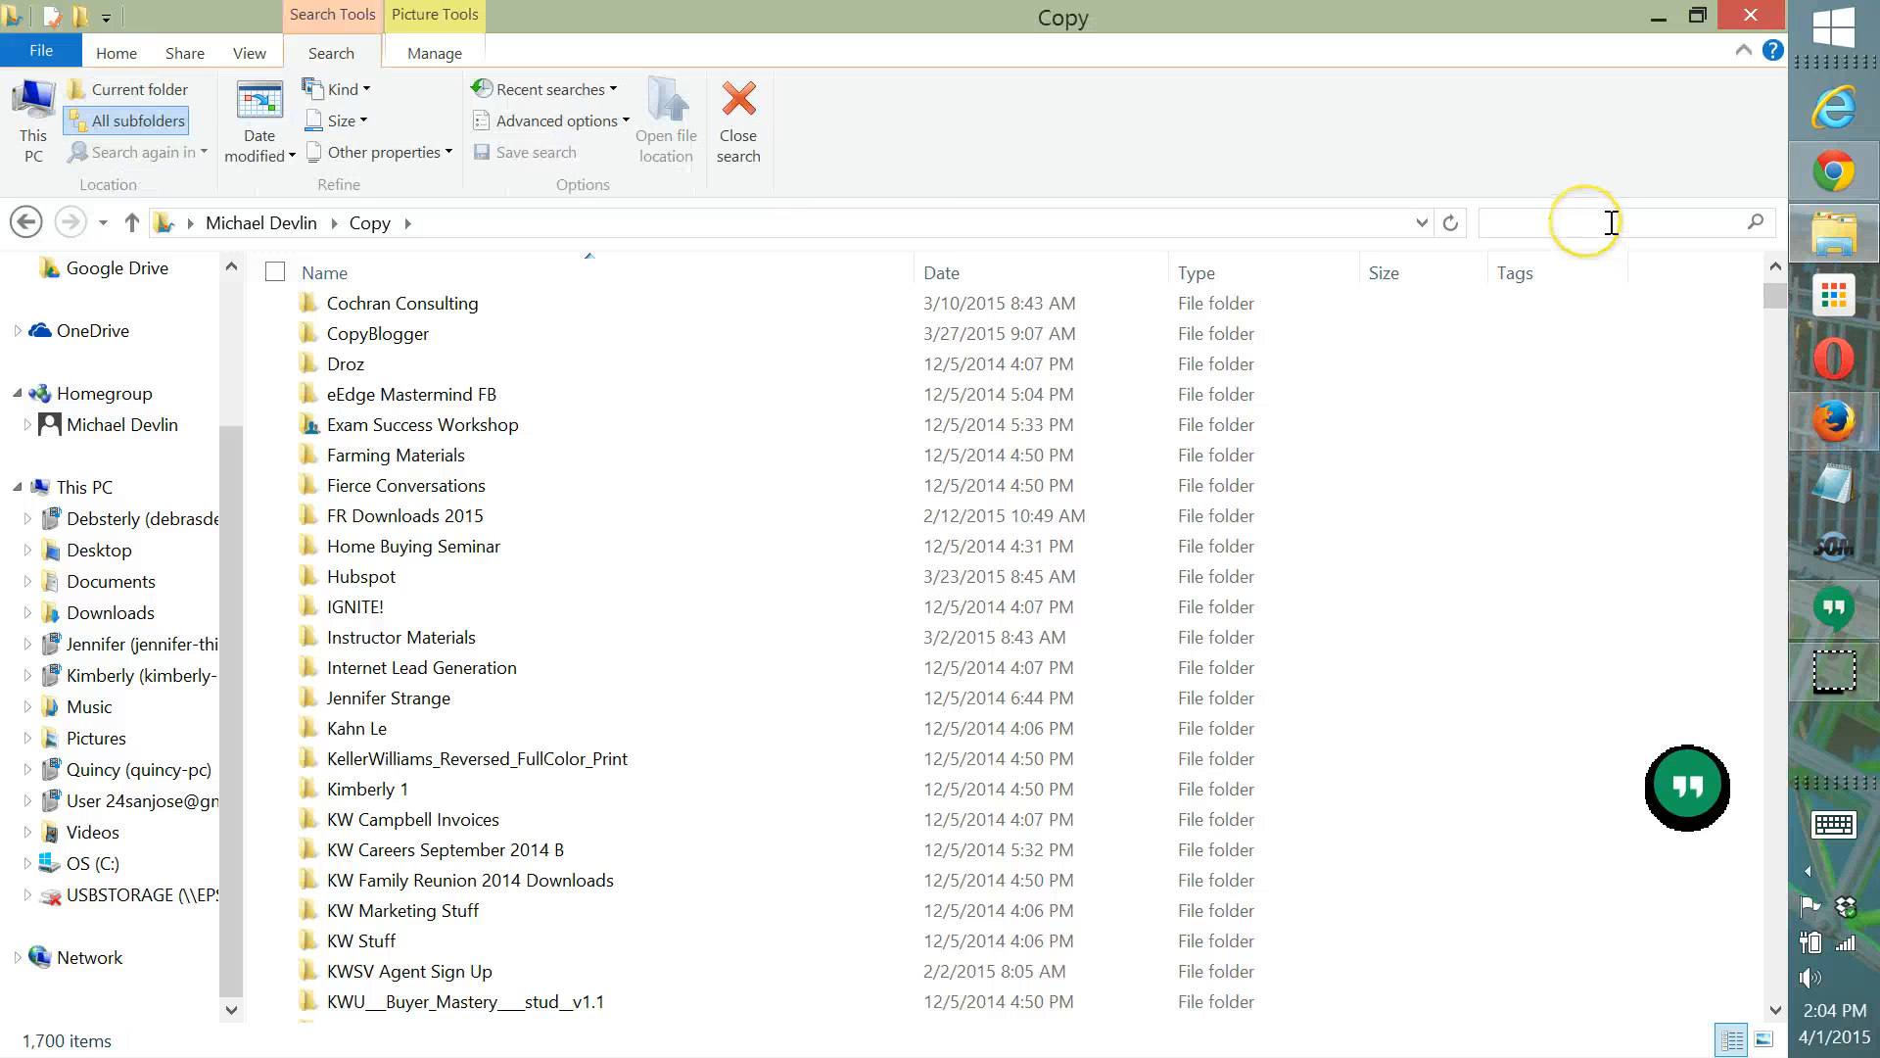
pyautogui.write('timing')
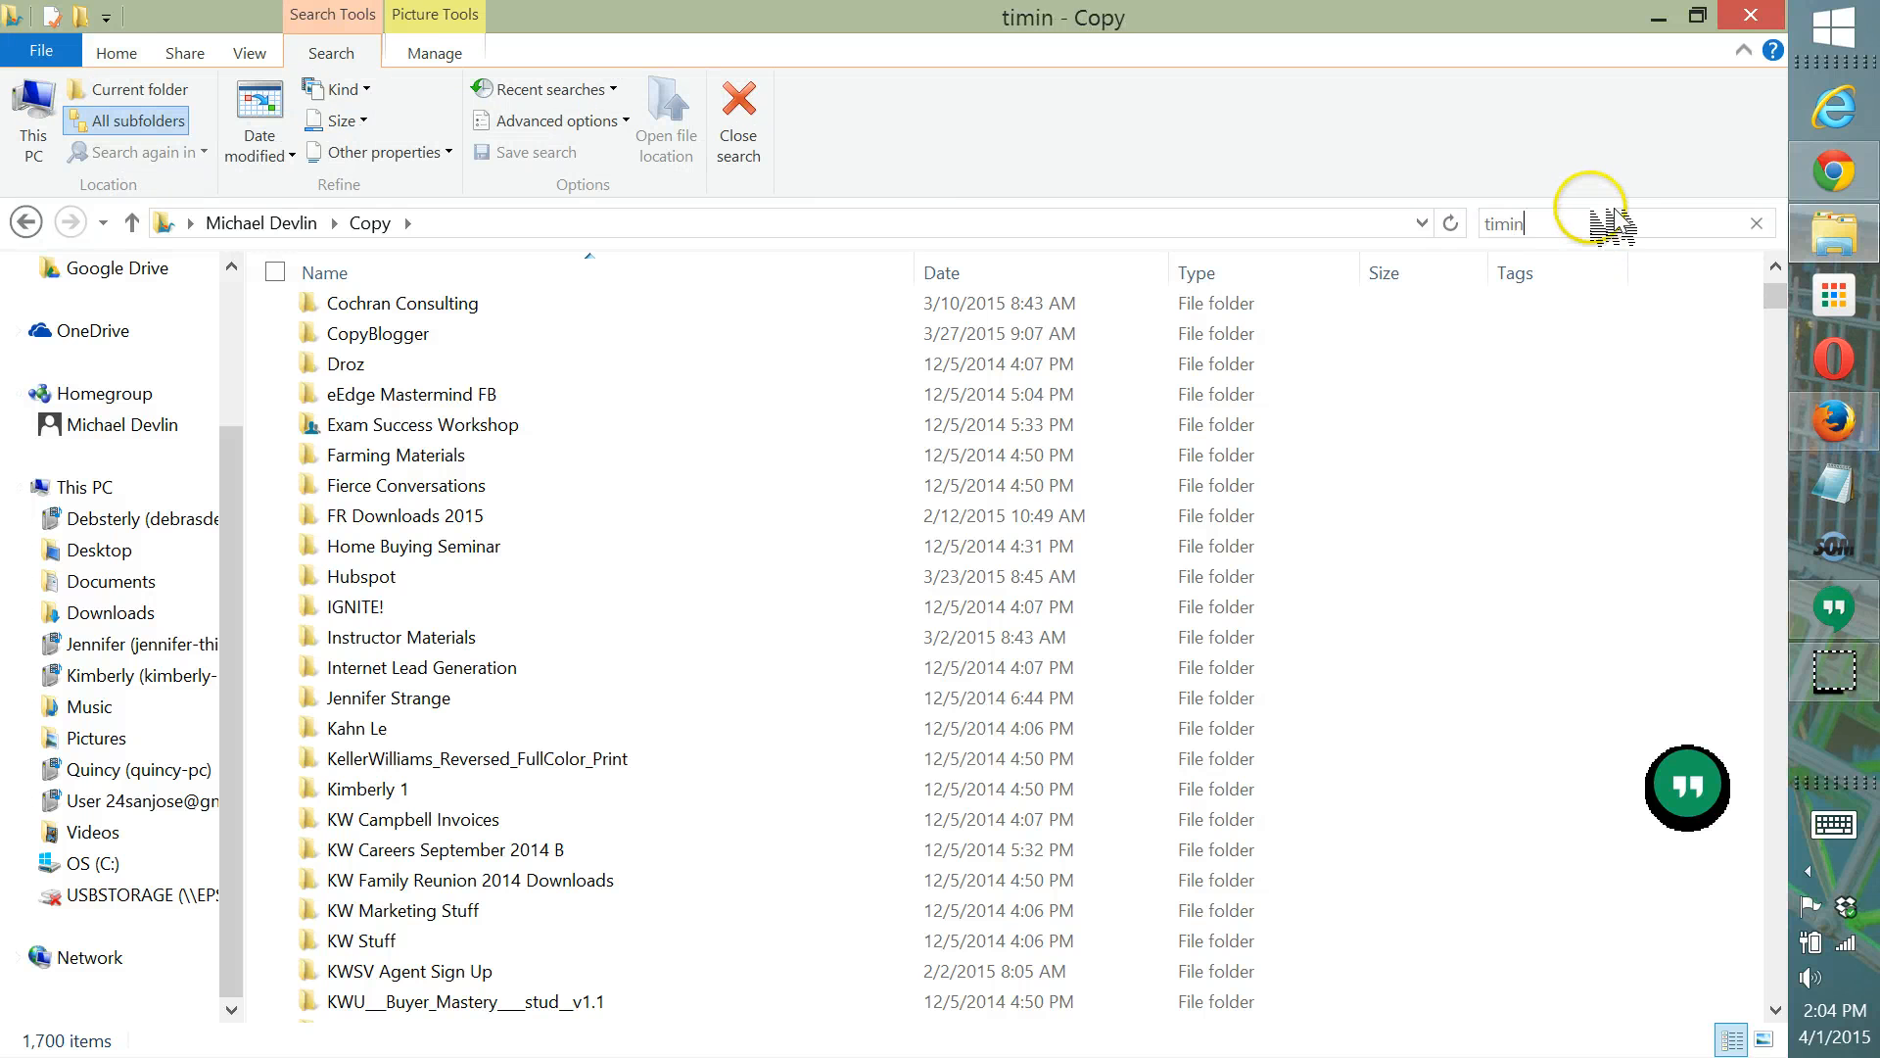
pyautogui.click(1776, 265)
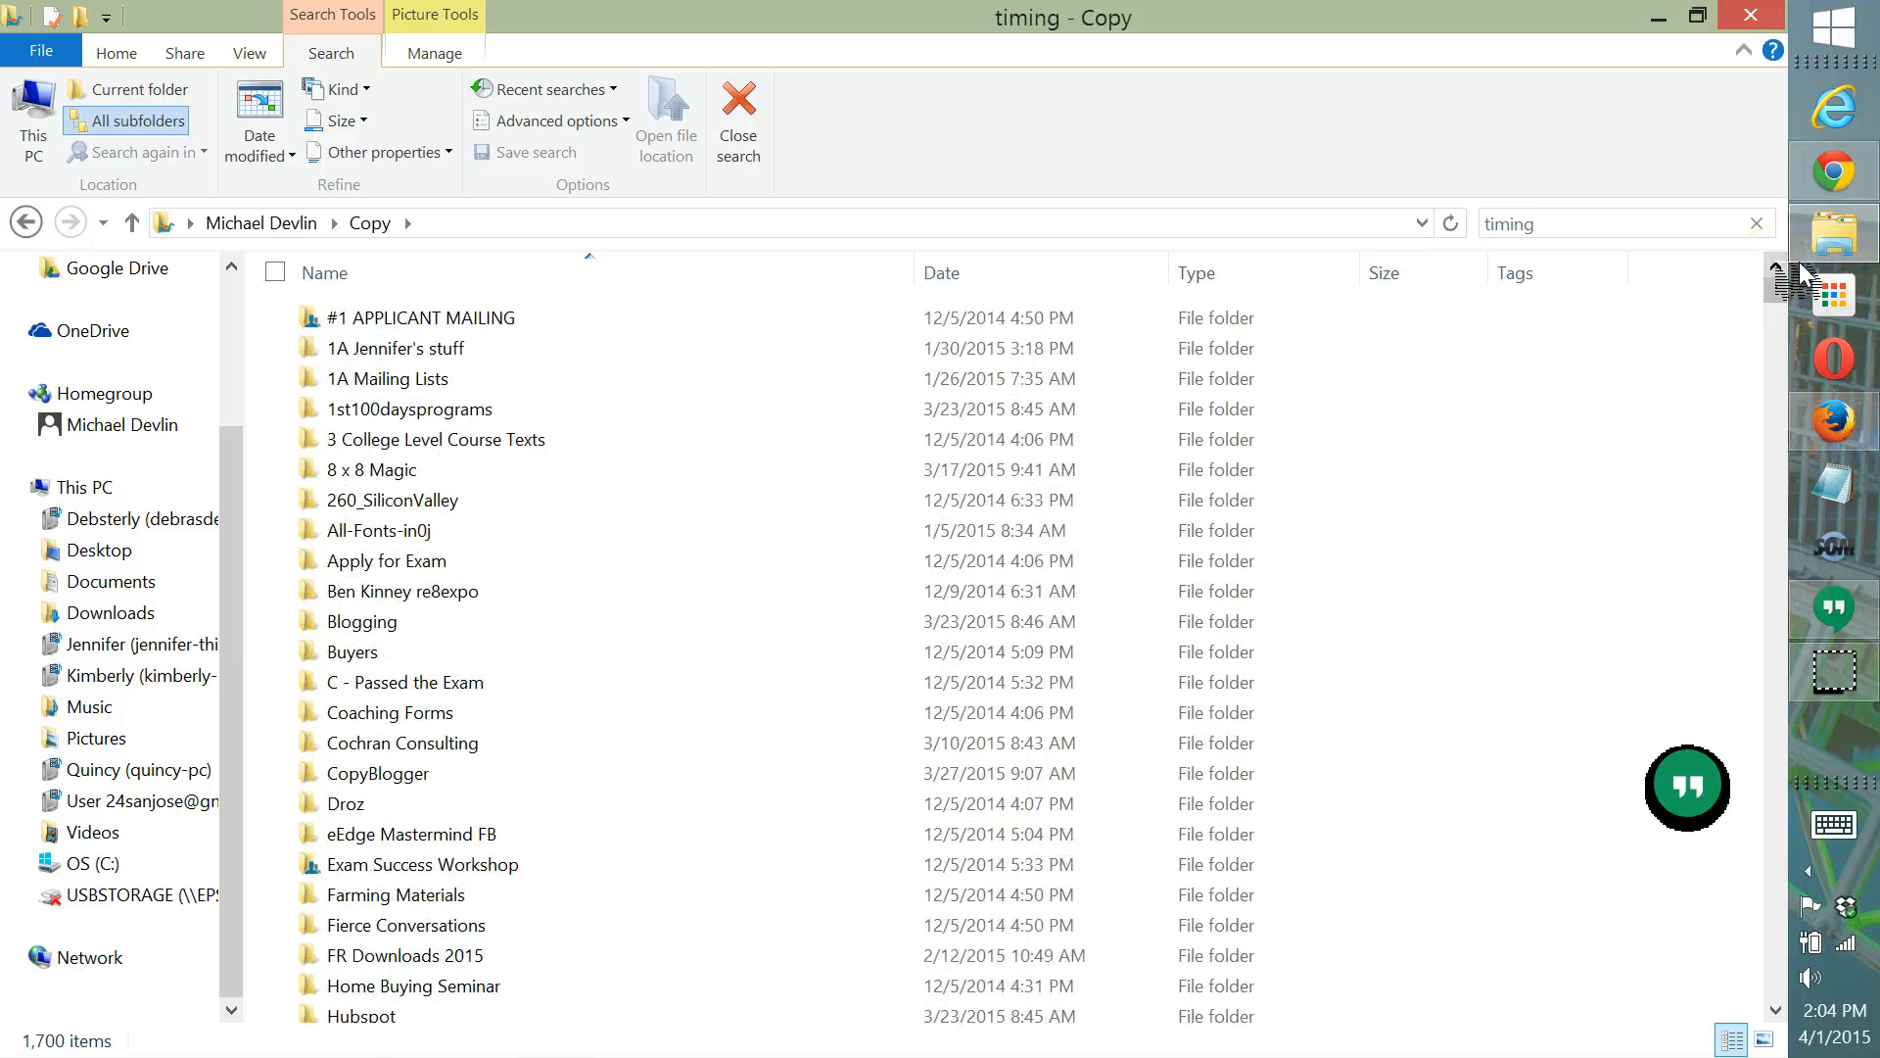
pyautogui.click(1561, 226)
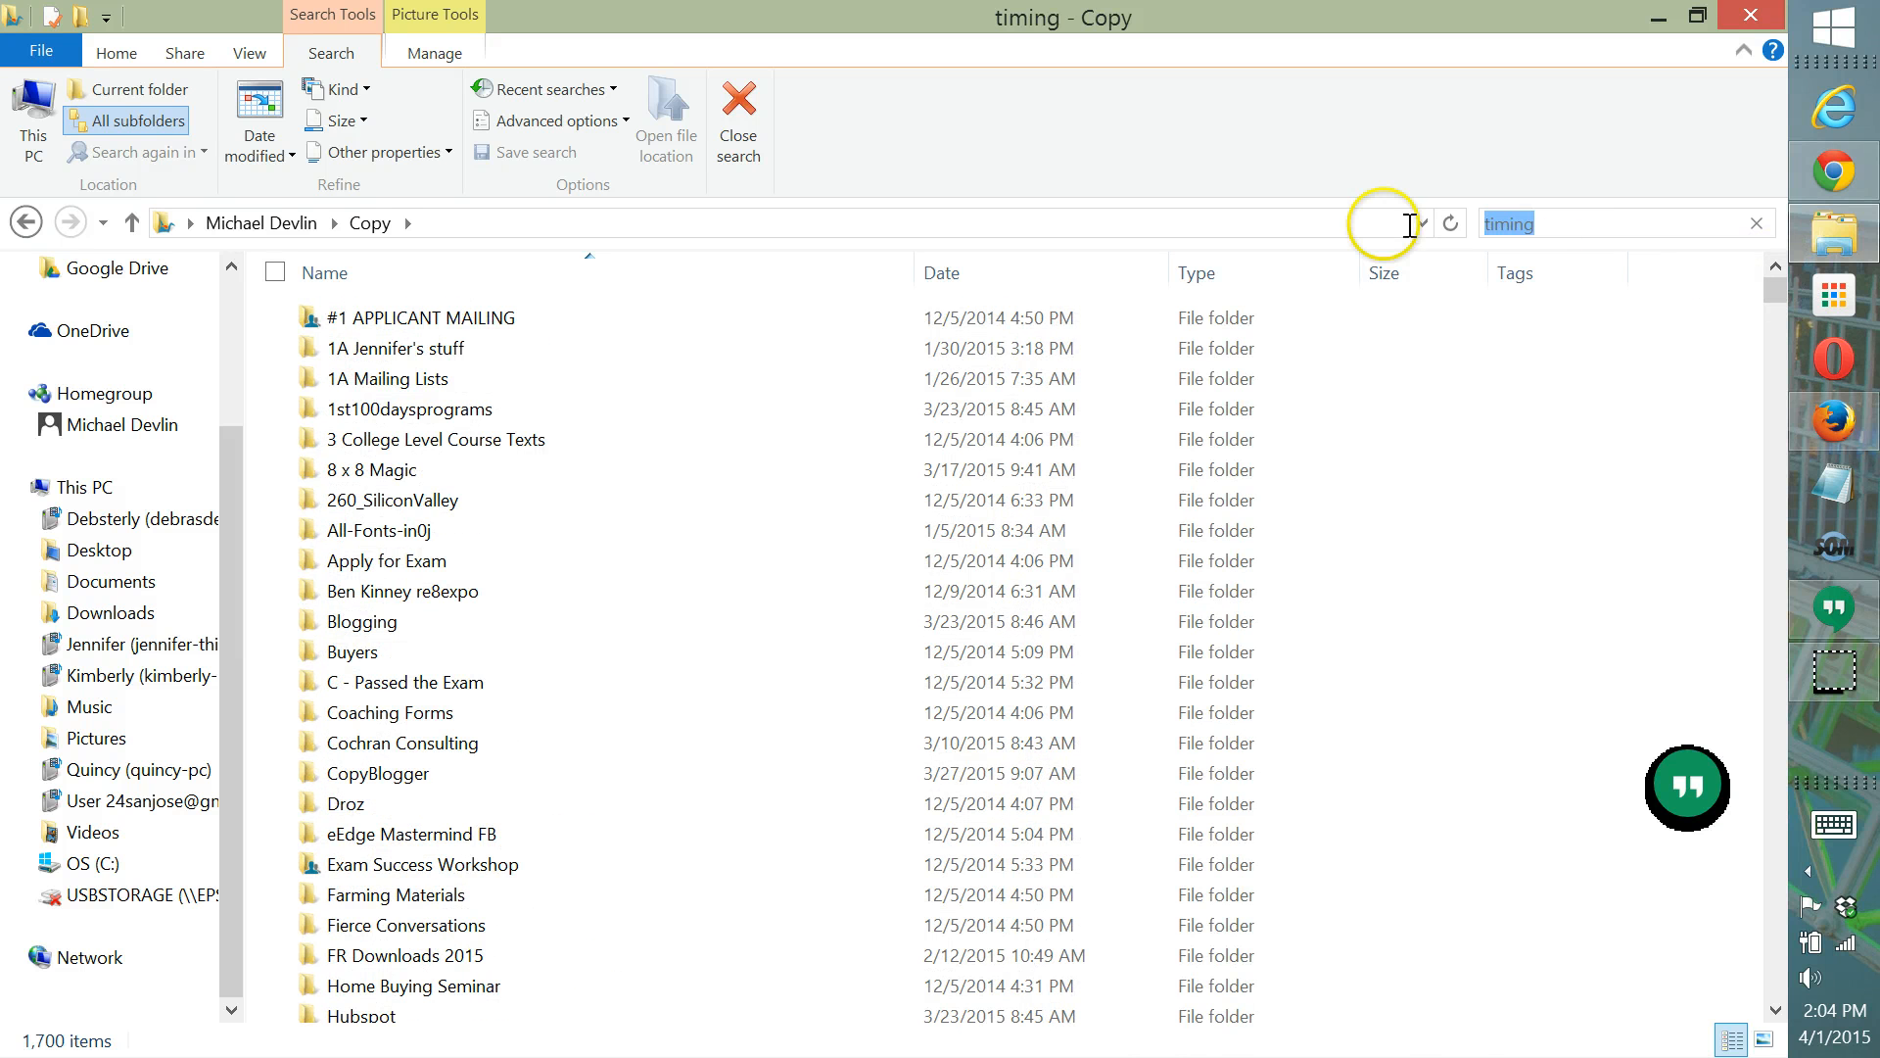
pyautogui.write('t')
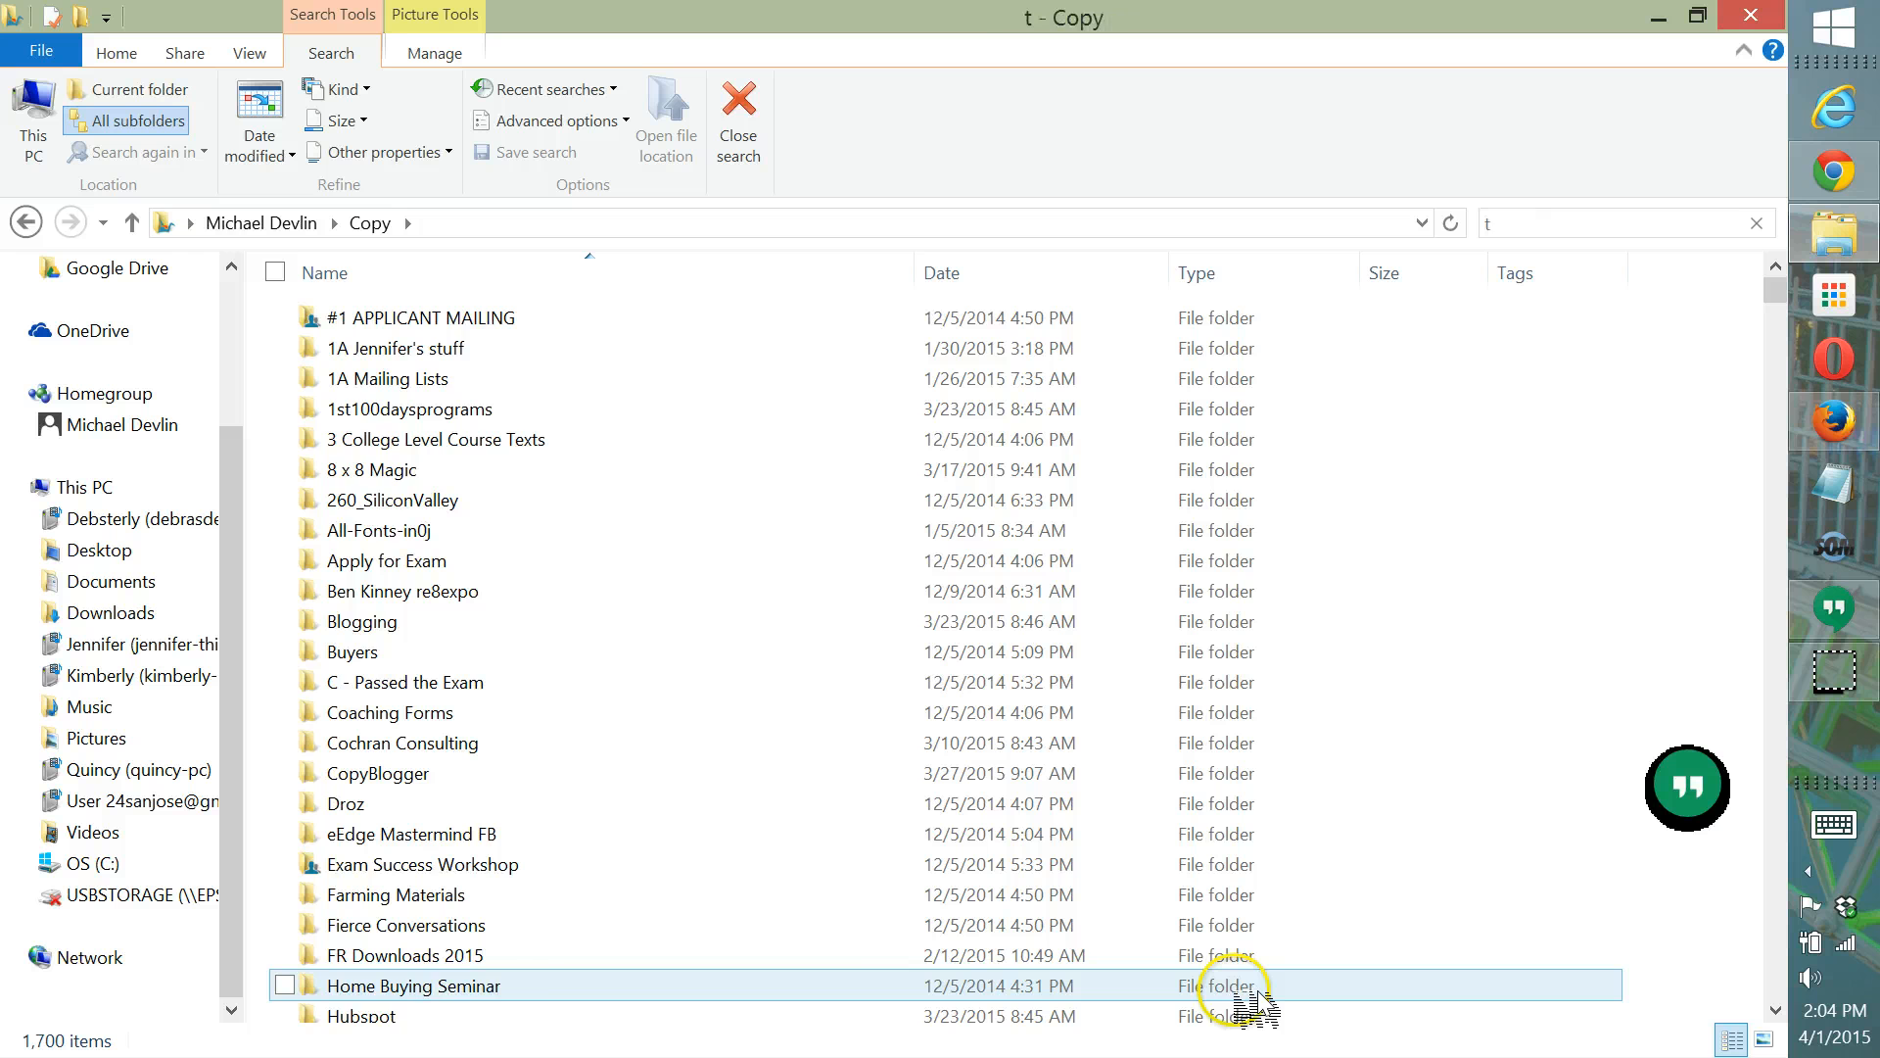
pyautogui.write('imi')
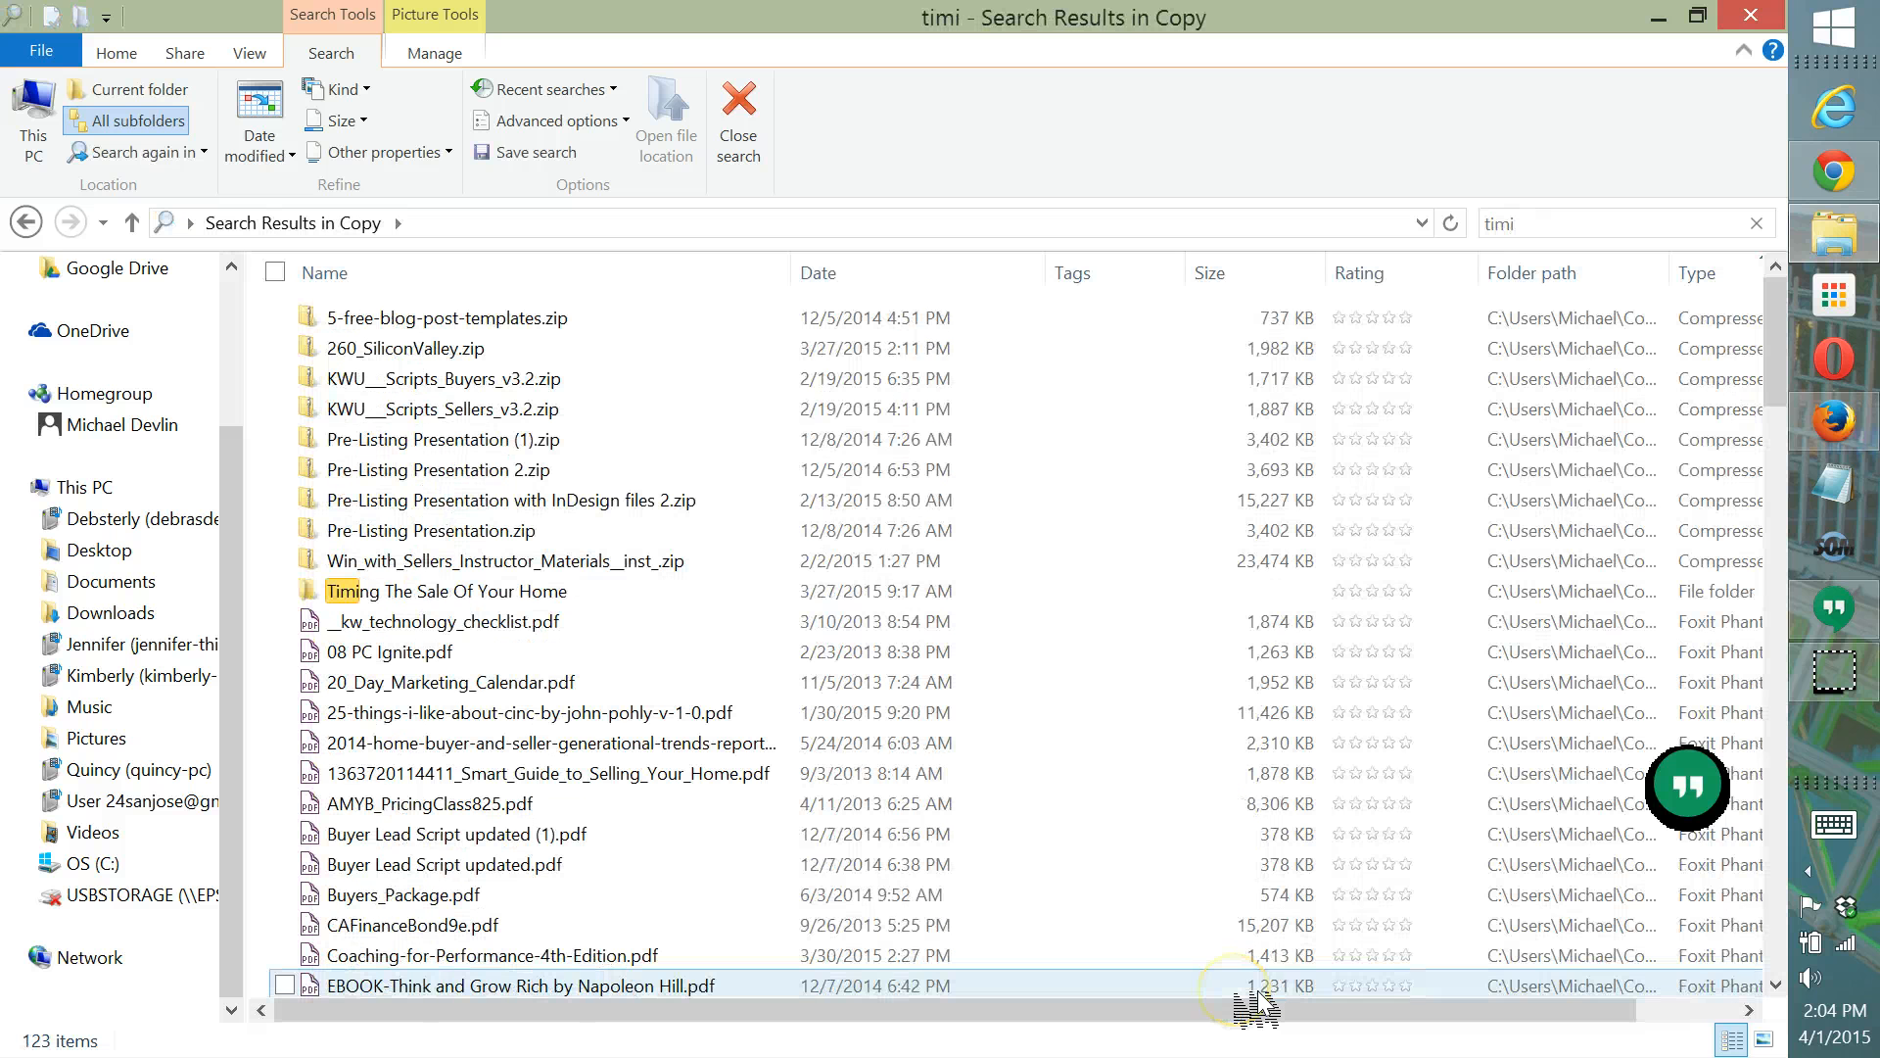
pyautogui.write('nt')
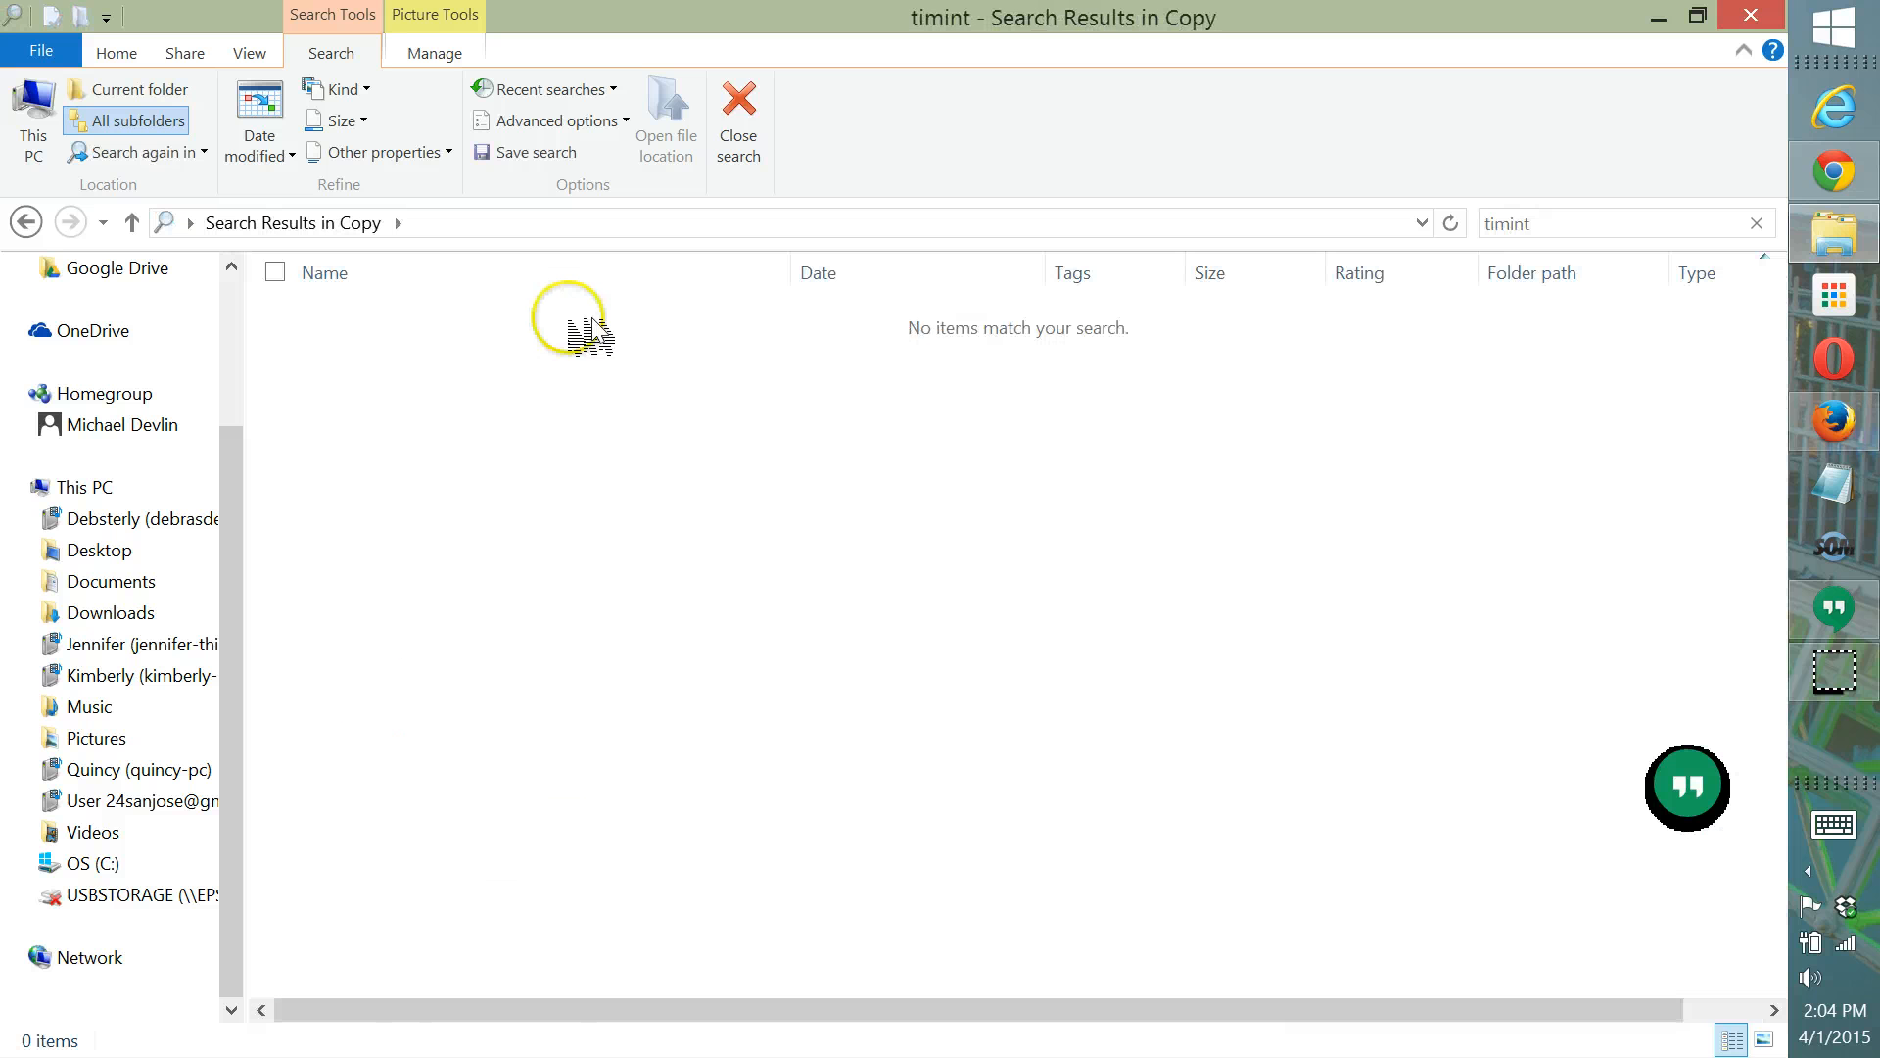
pyautogui.press('BackSpace')
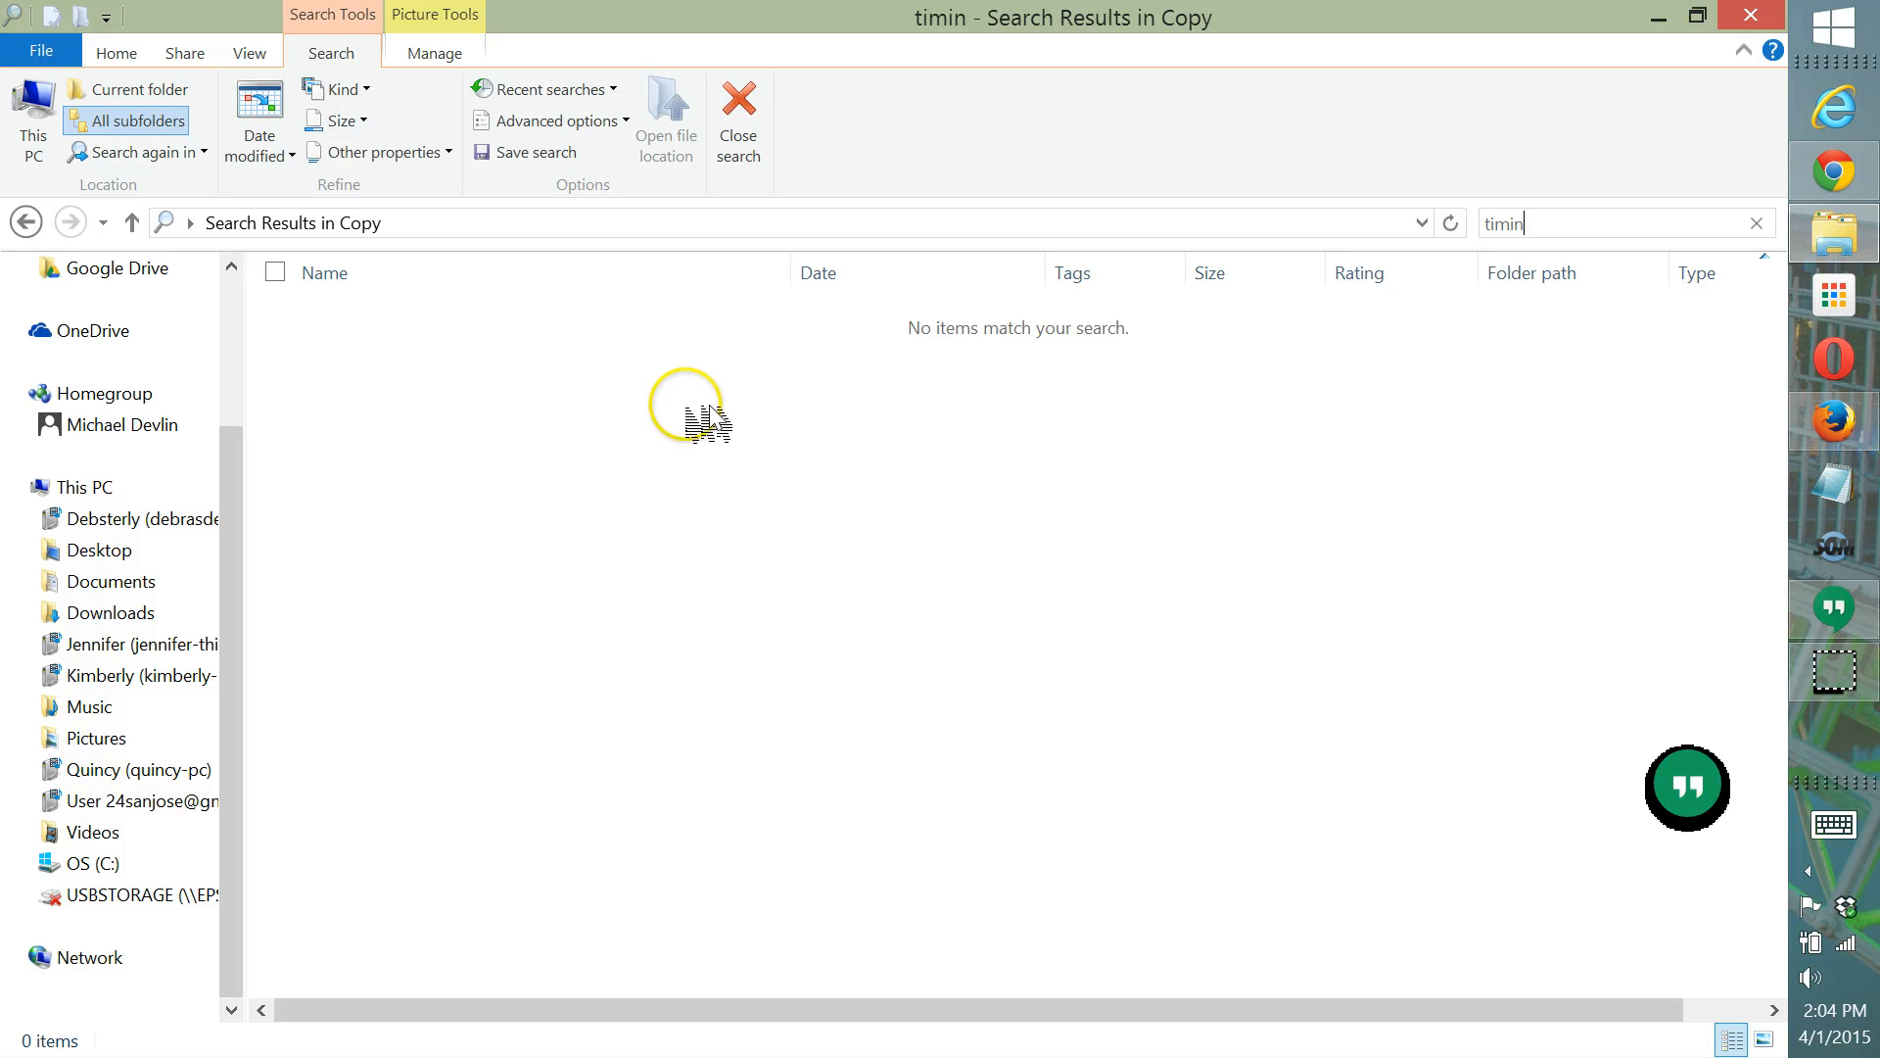
# Open the Timing The Sale Of Your Home folder and open the Timing The Sale.pptx flyer in PowerPoint.
pyautogui.doubleClick(387, 591)
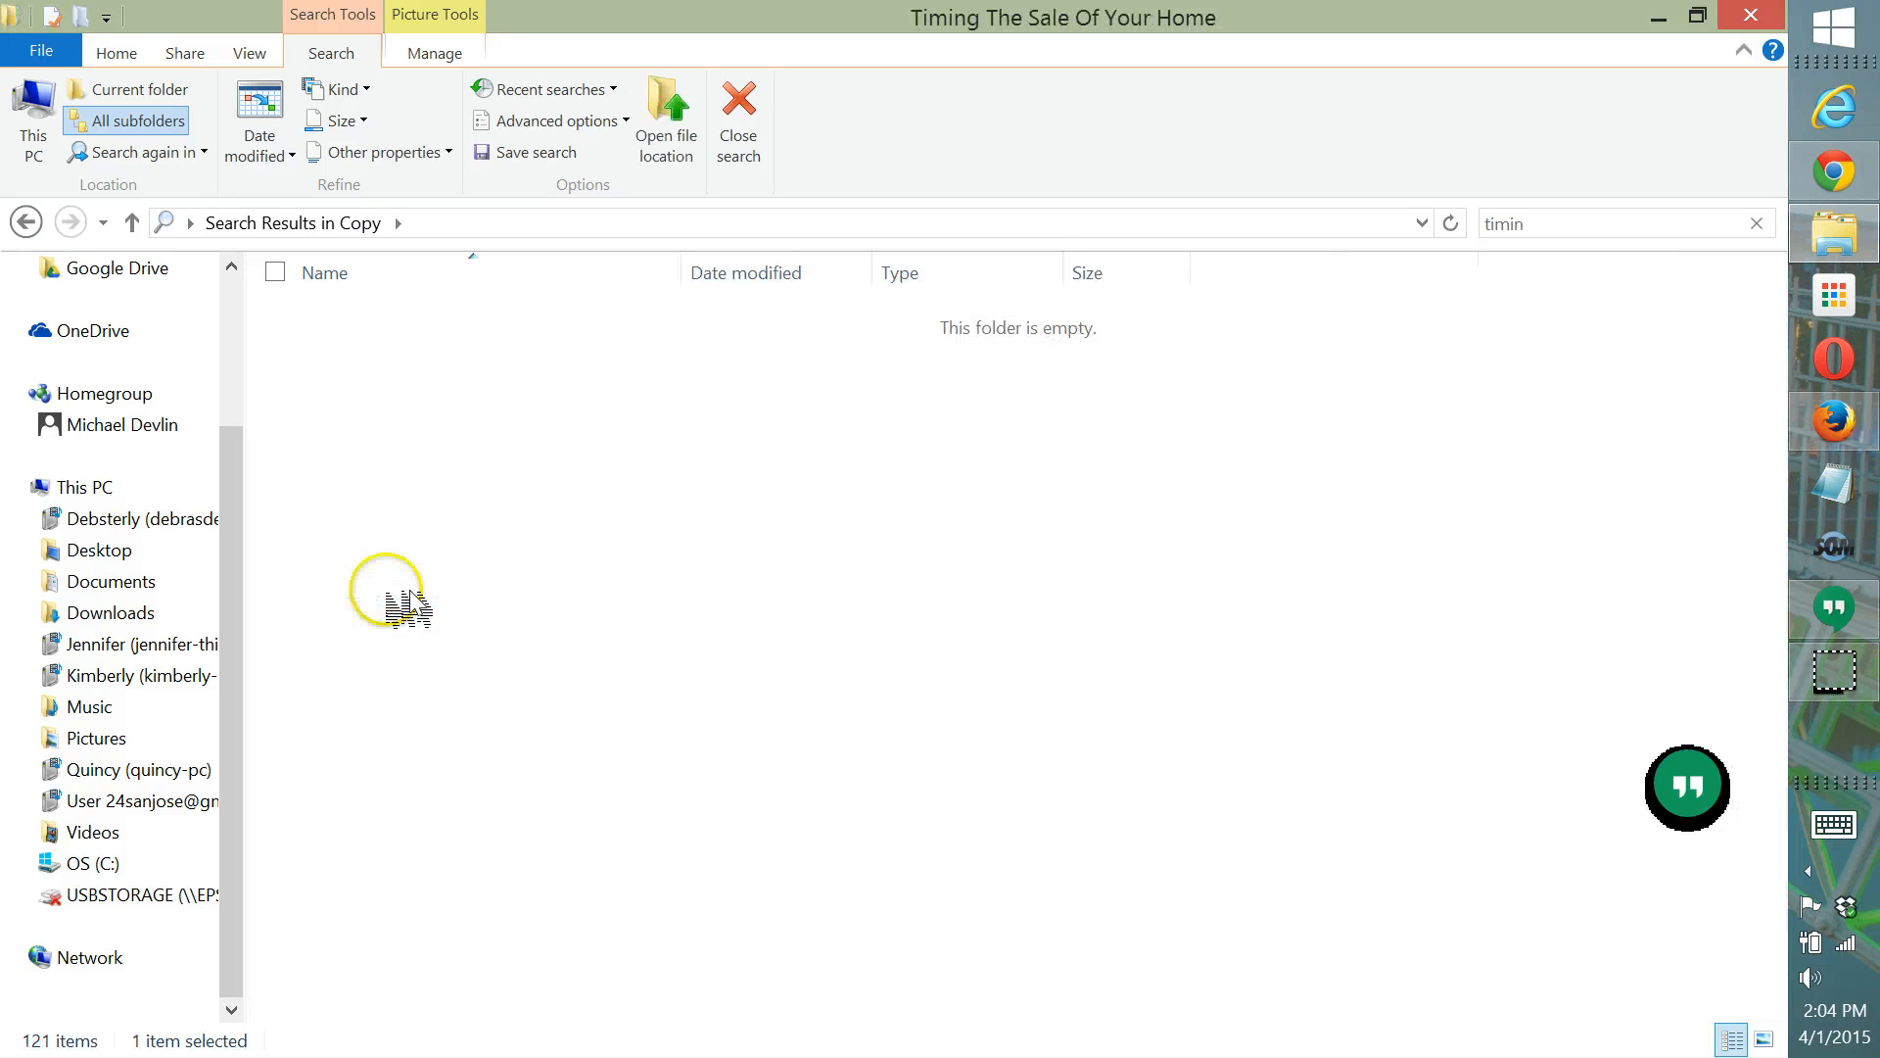
pyautogui.click(397, 627)
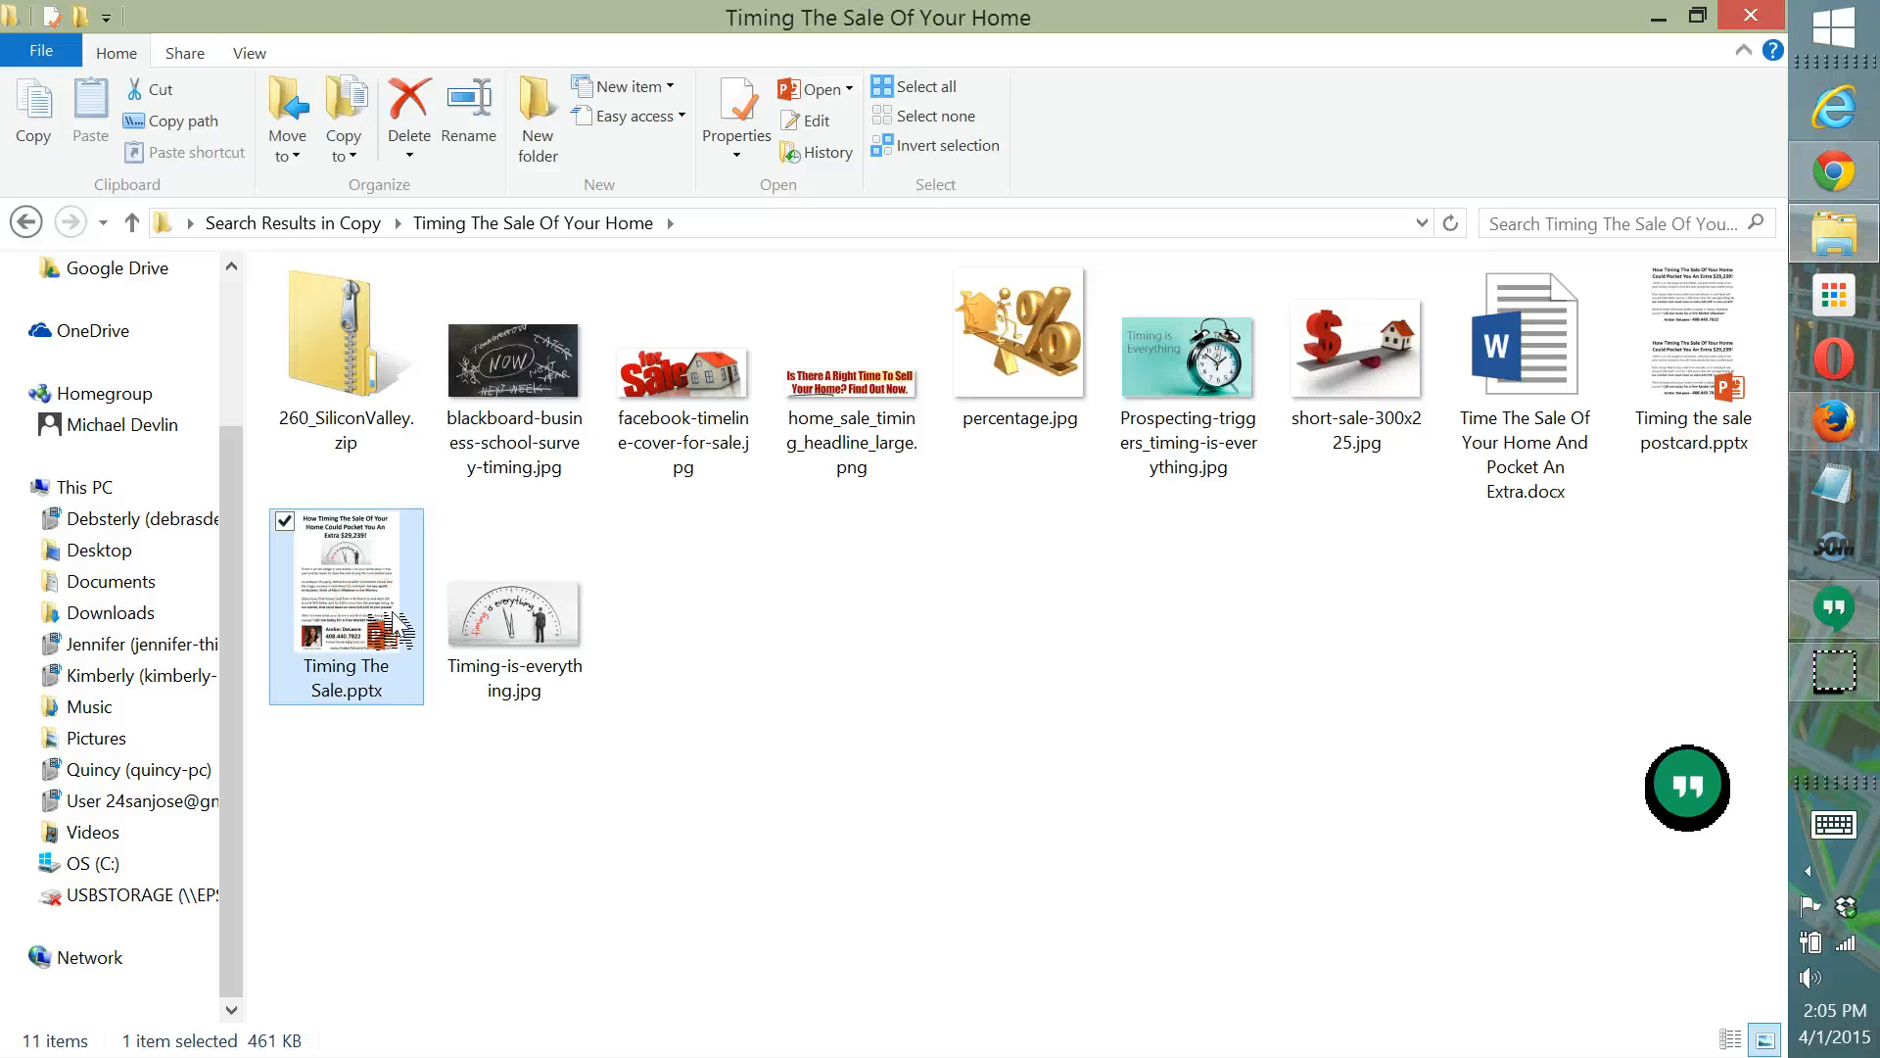
pyautogui.doubleClick(397, 627)
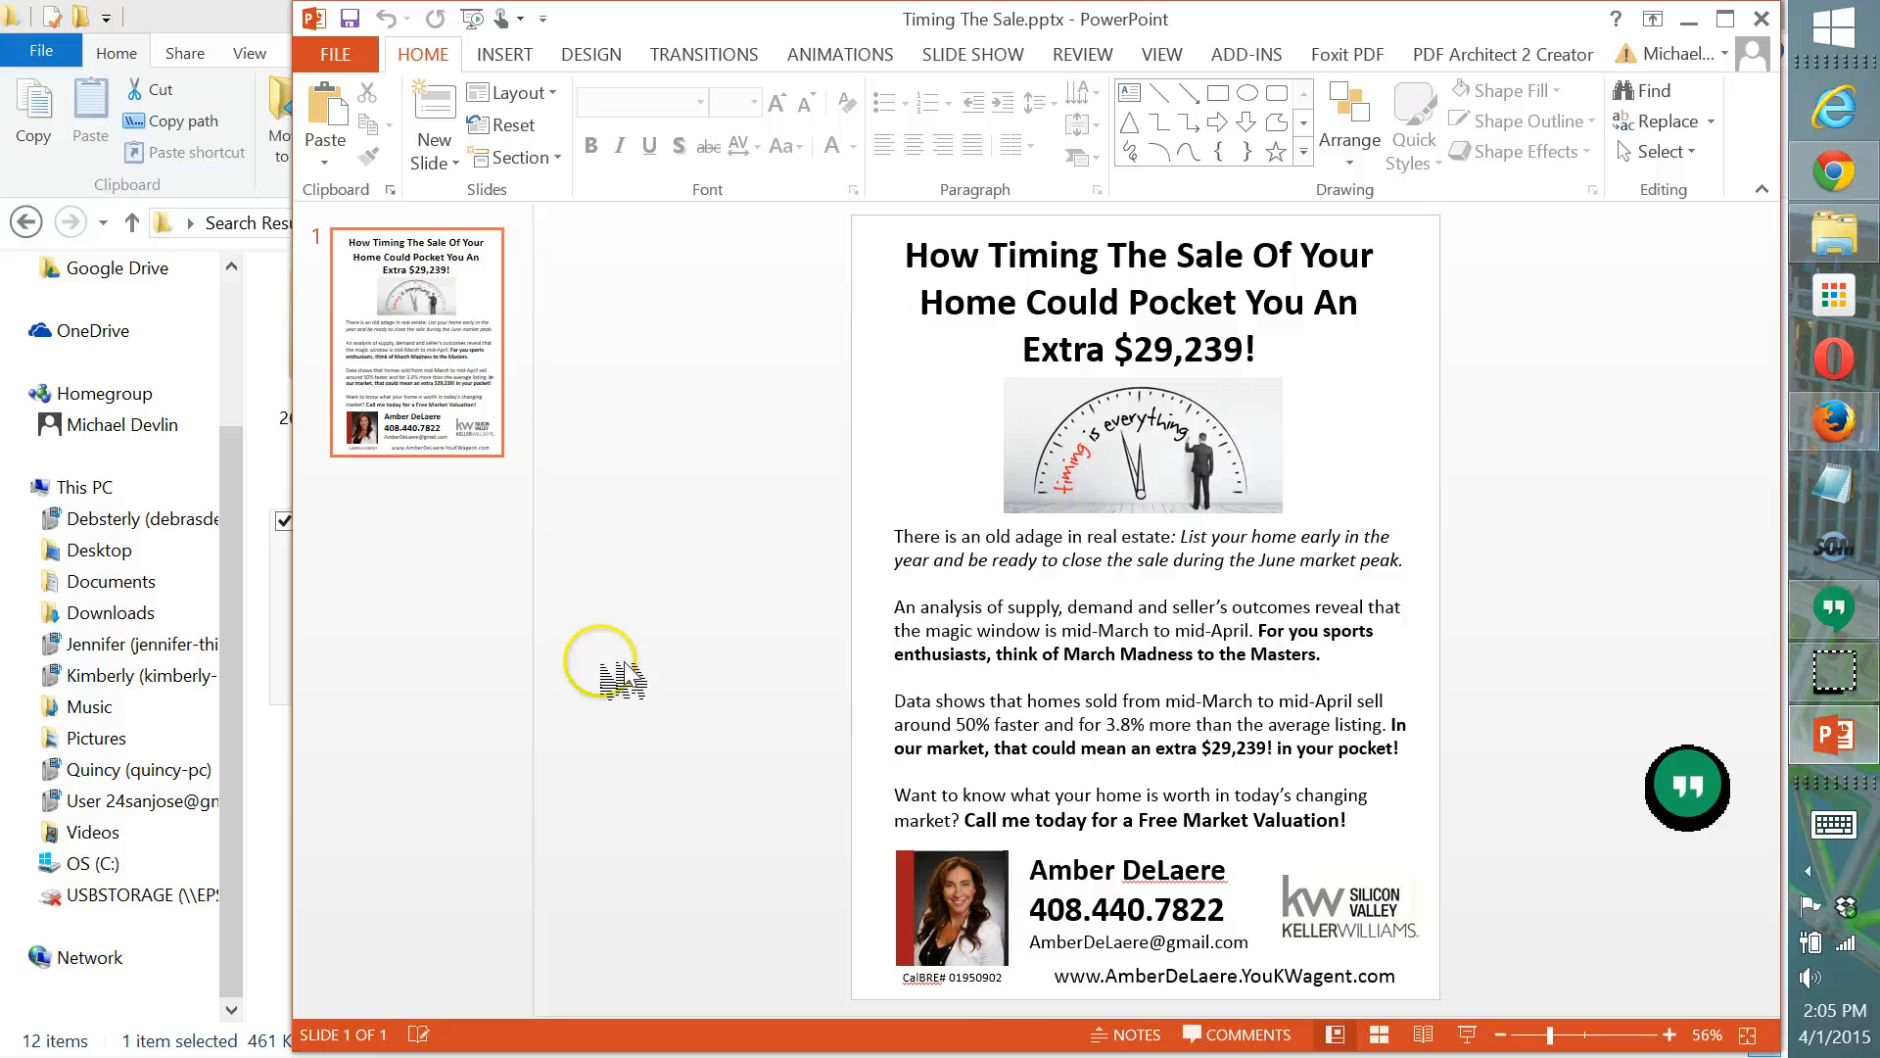
# Save a copy of the presentation to the Desktop as a PowerPoint Presentation named Market Update.
pyautogui.click(353, 54)
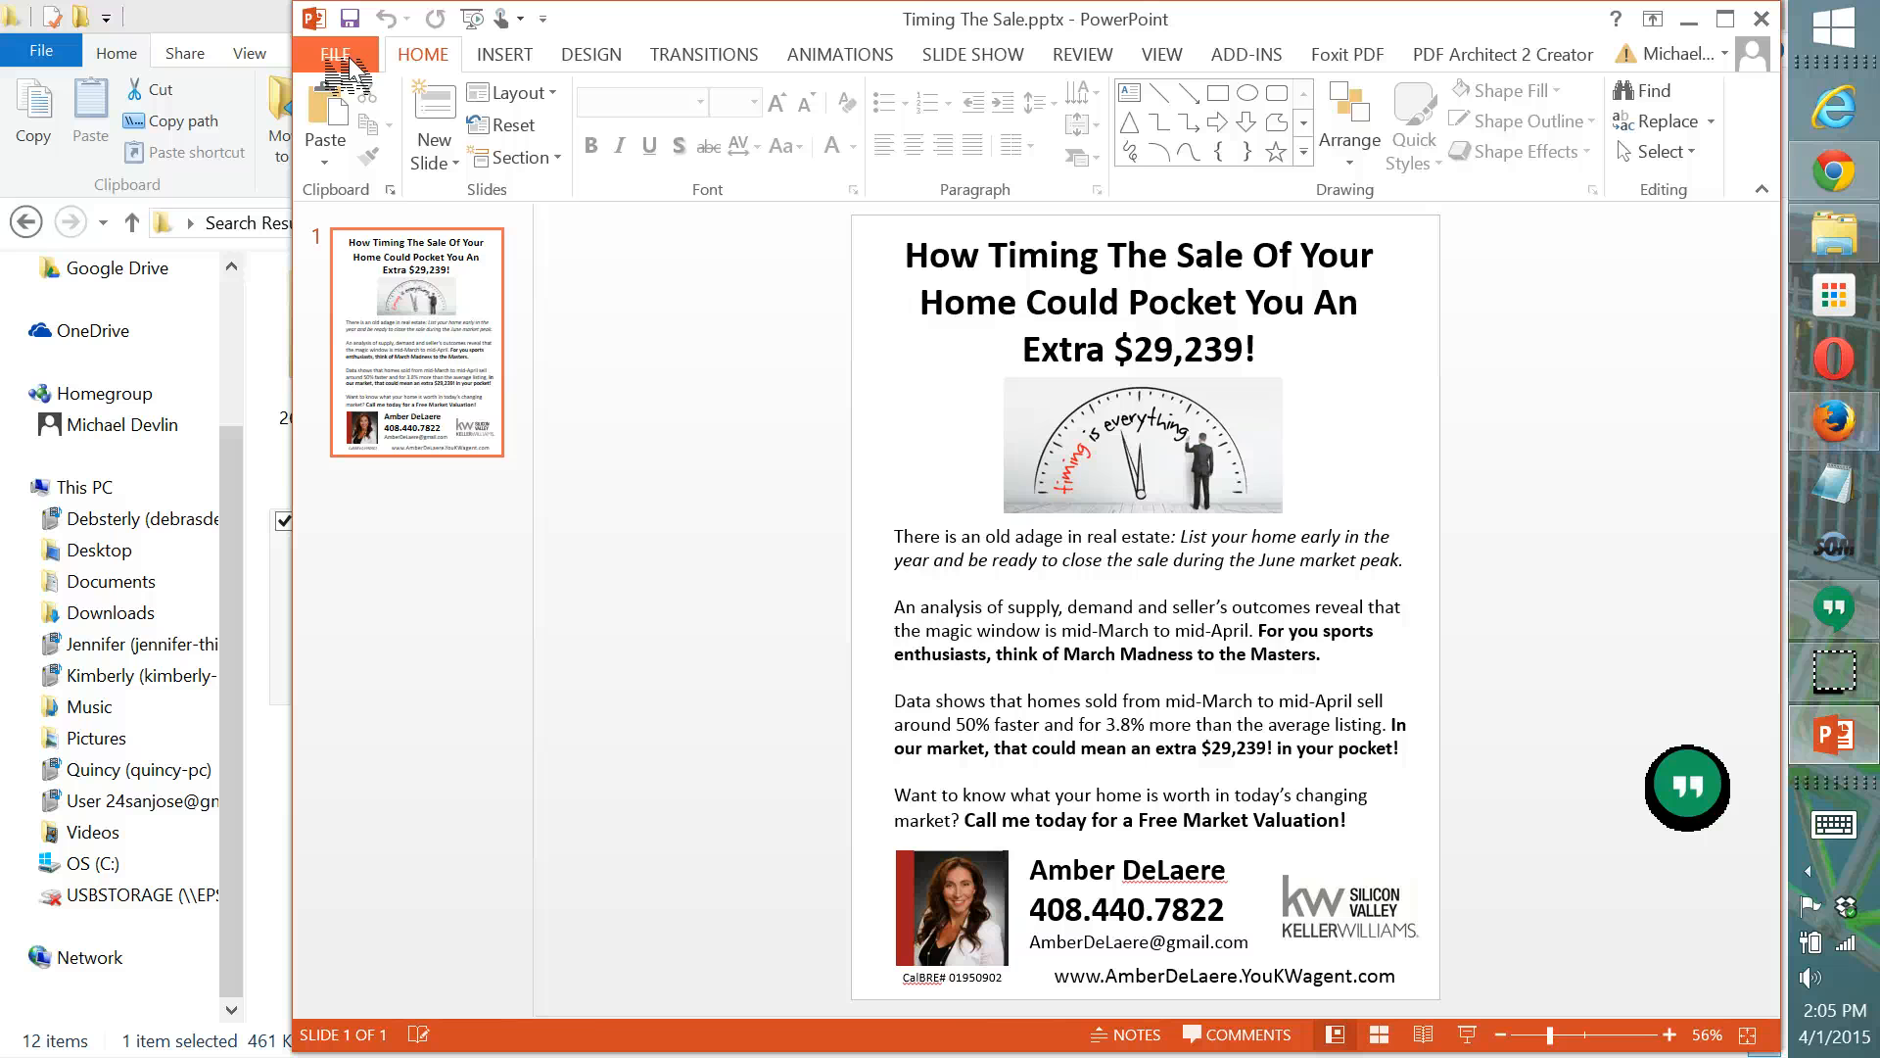
pyautogui.click(343, 59)
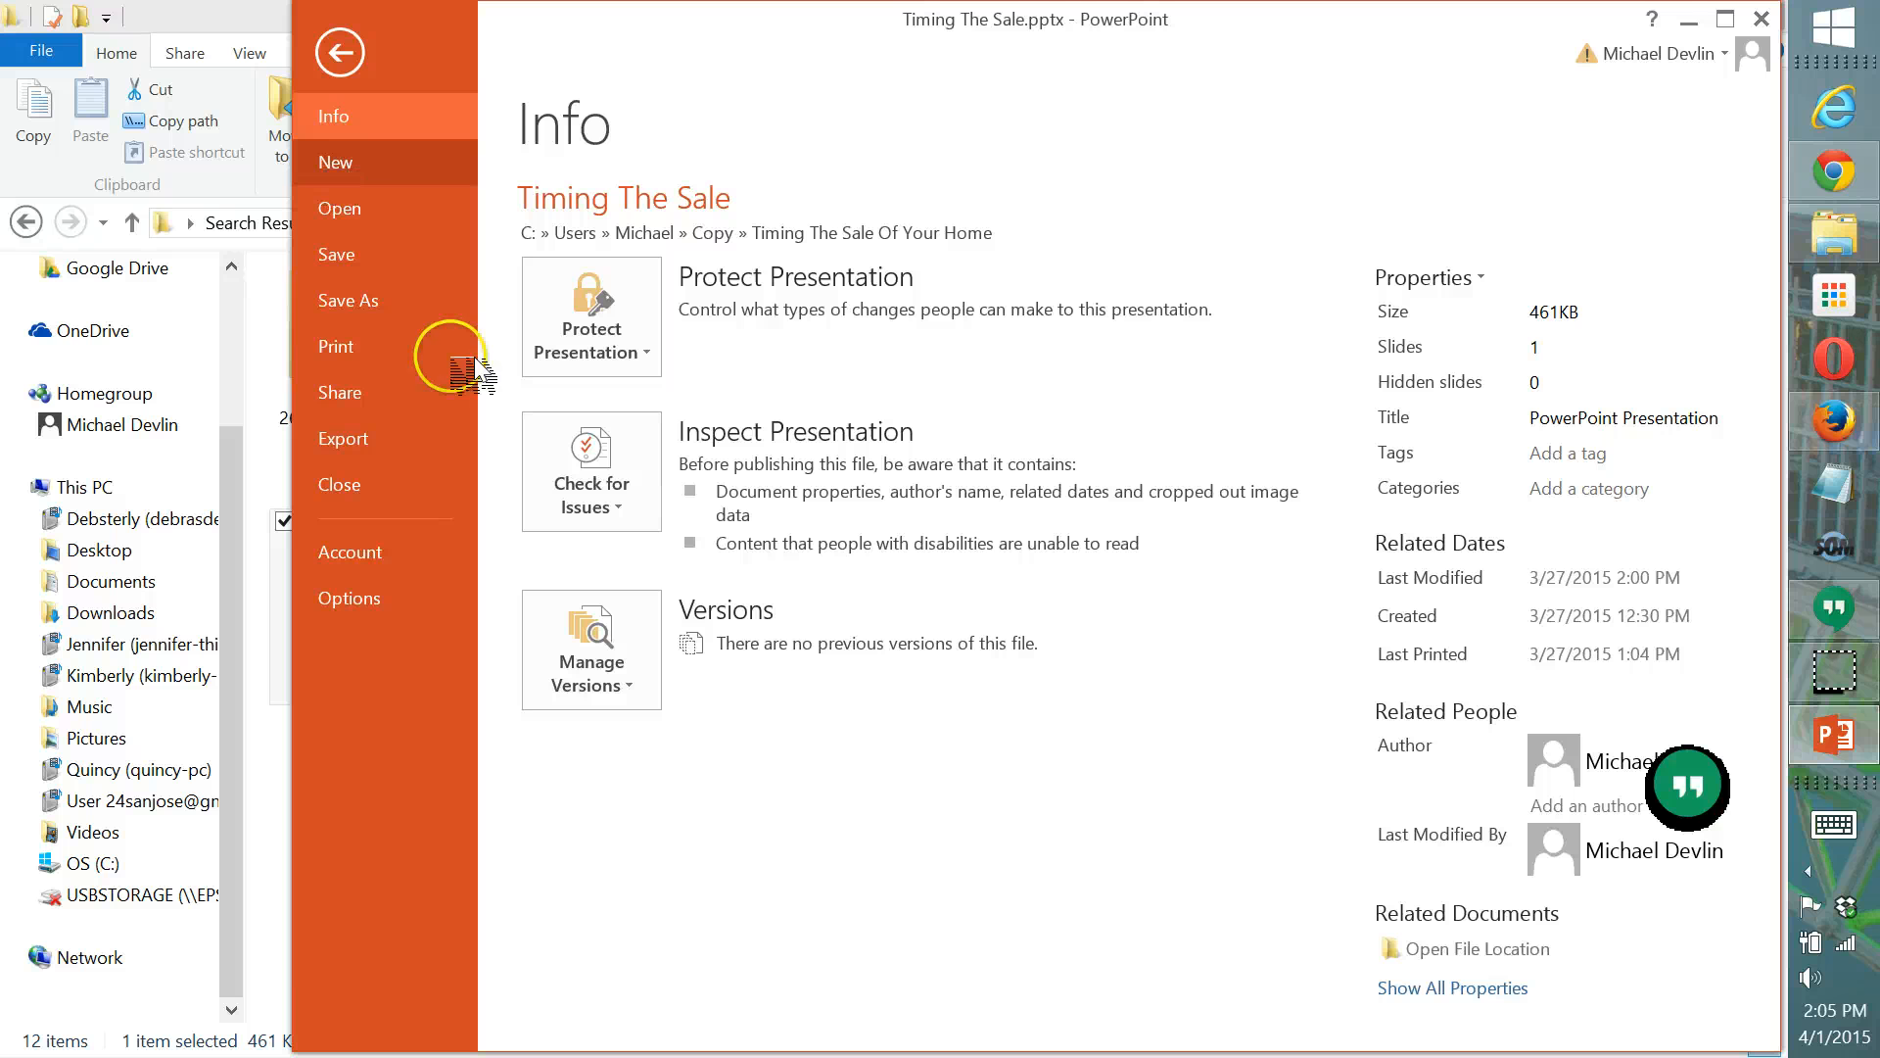
pyautogui.click(390, 303)
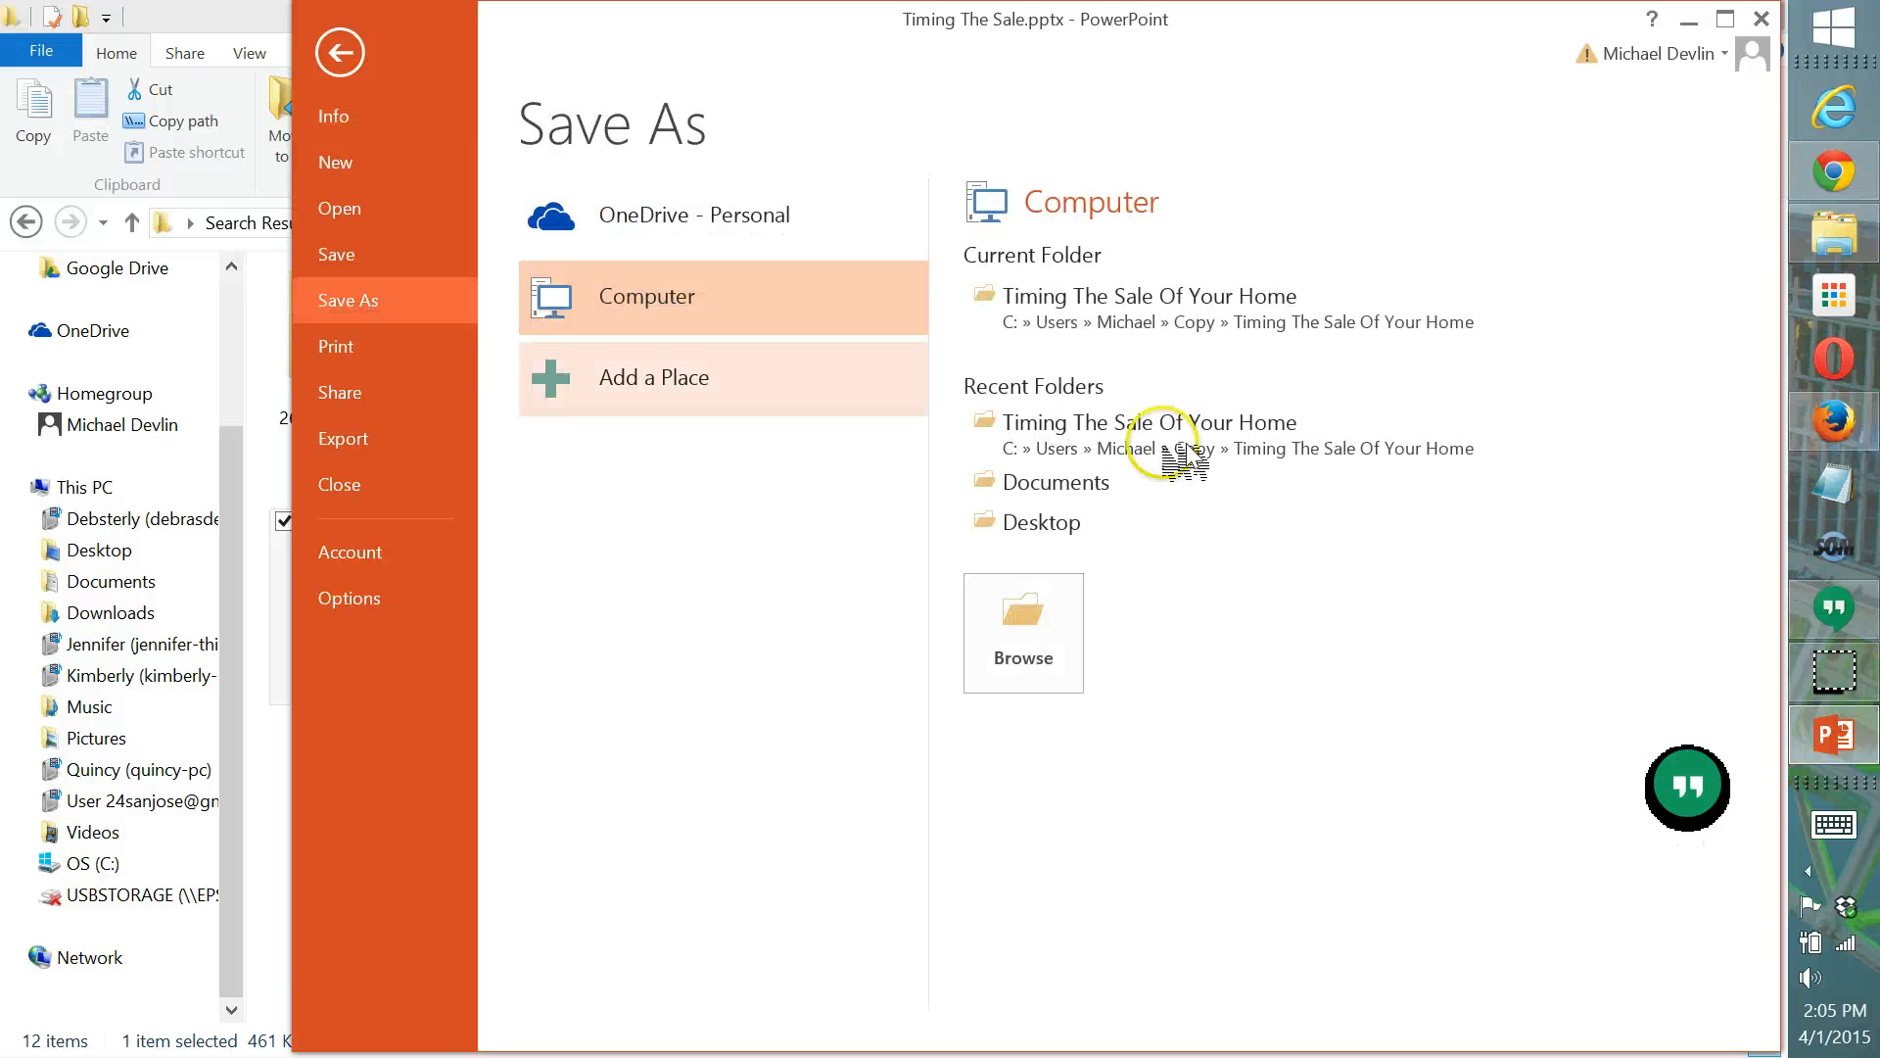
pyautogui.click(1043, 529)
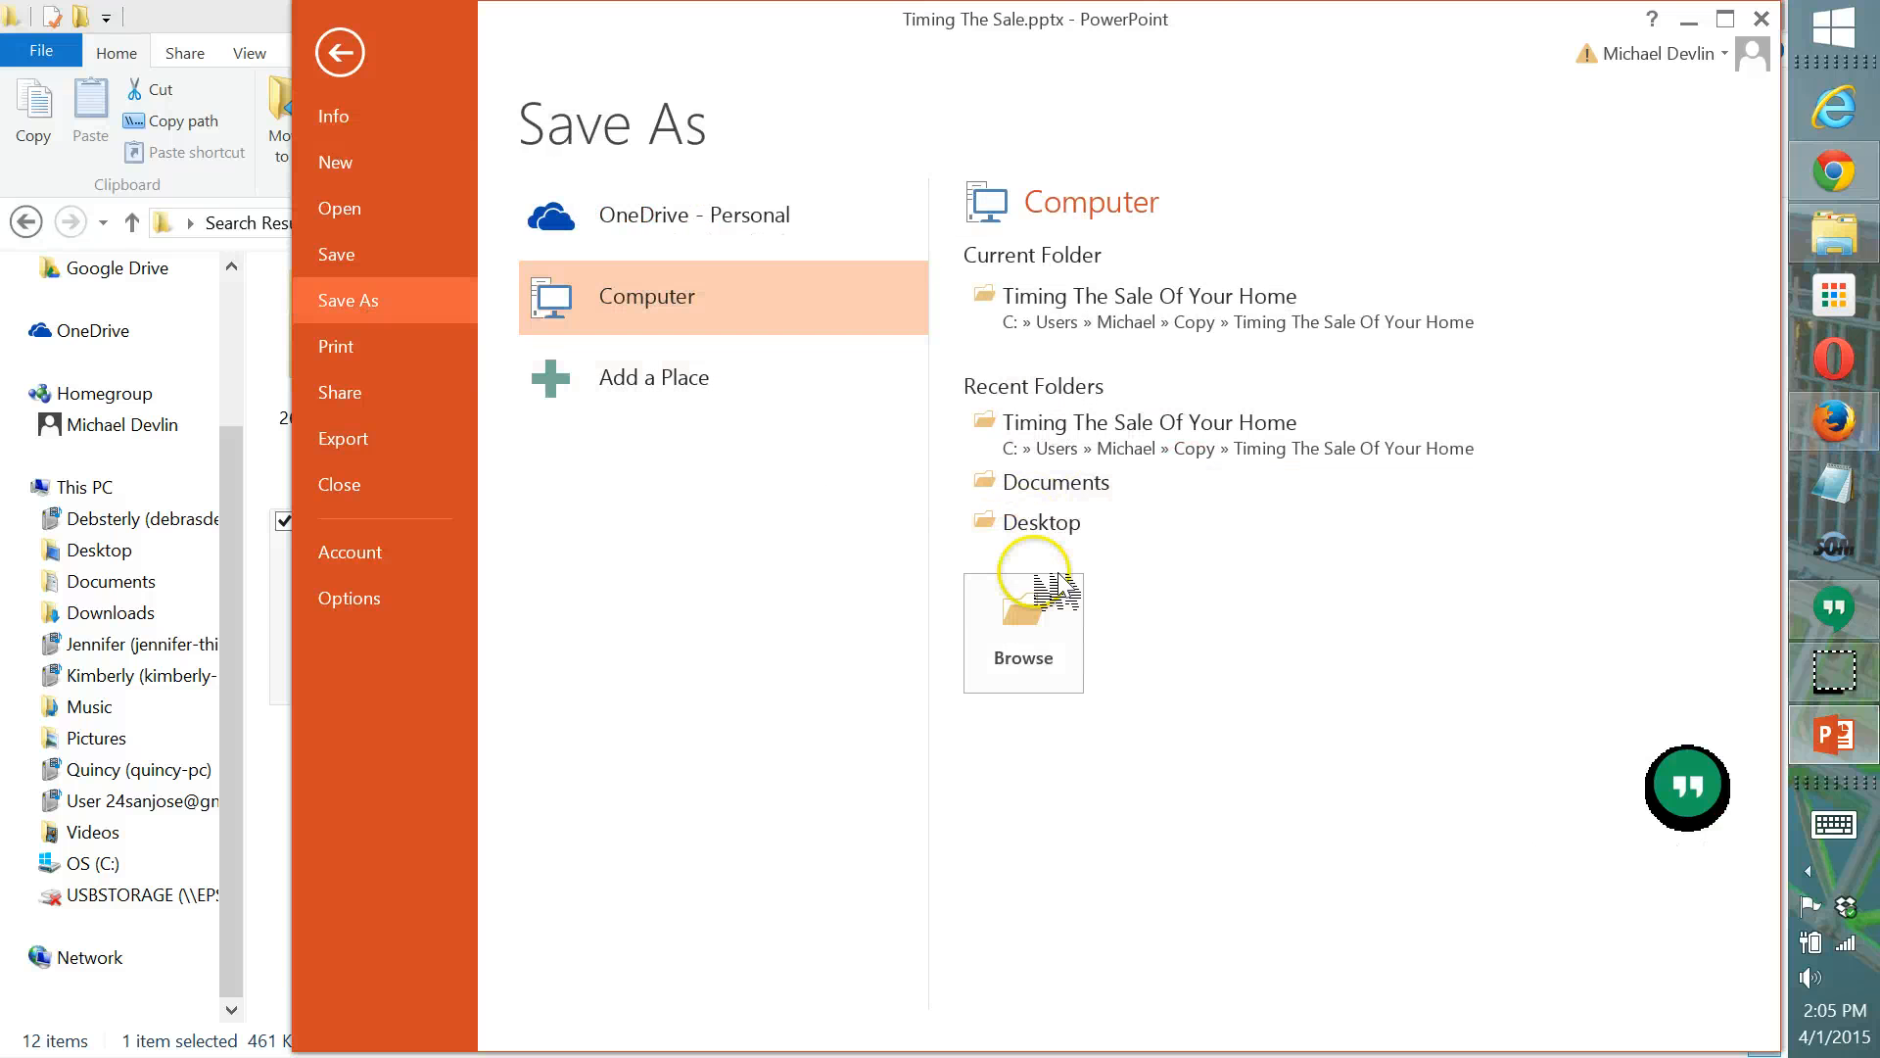
pyautogui.click(724, 502)
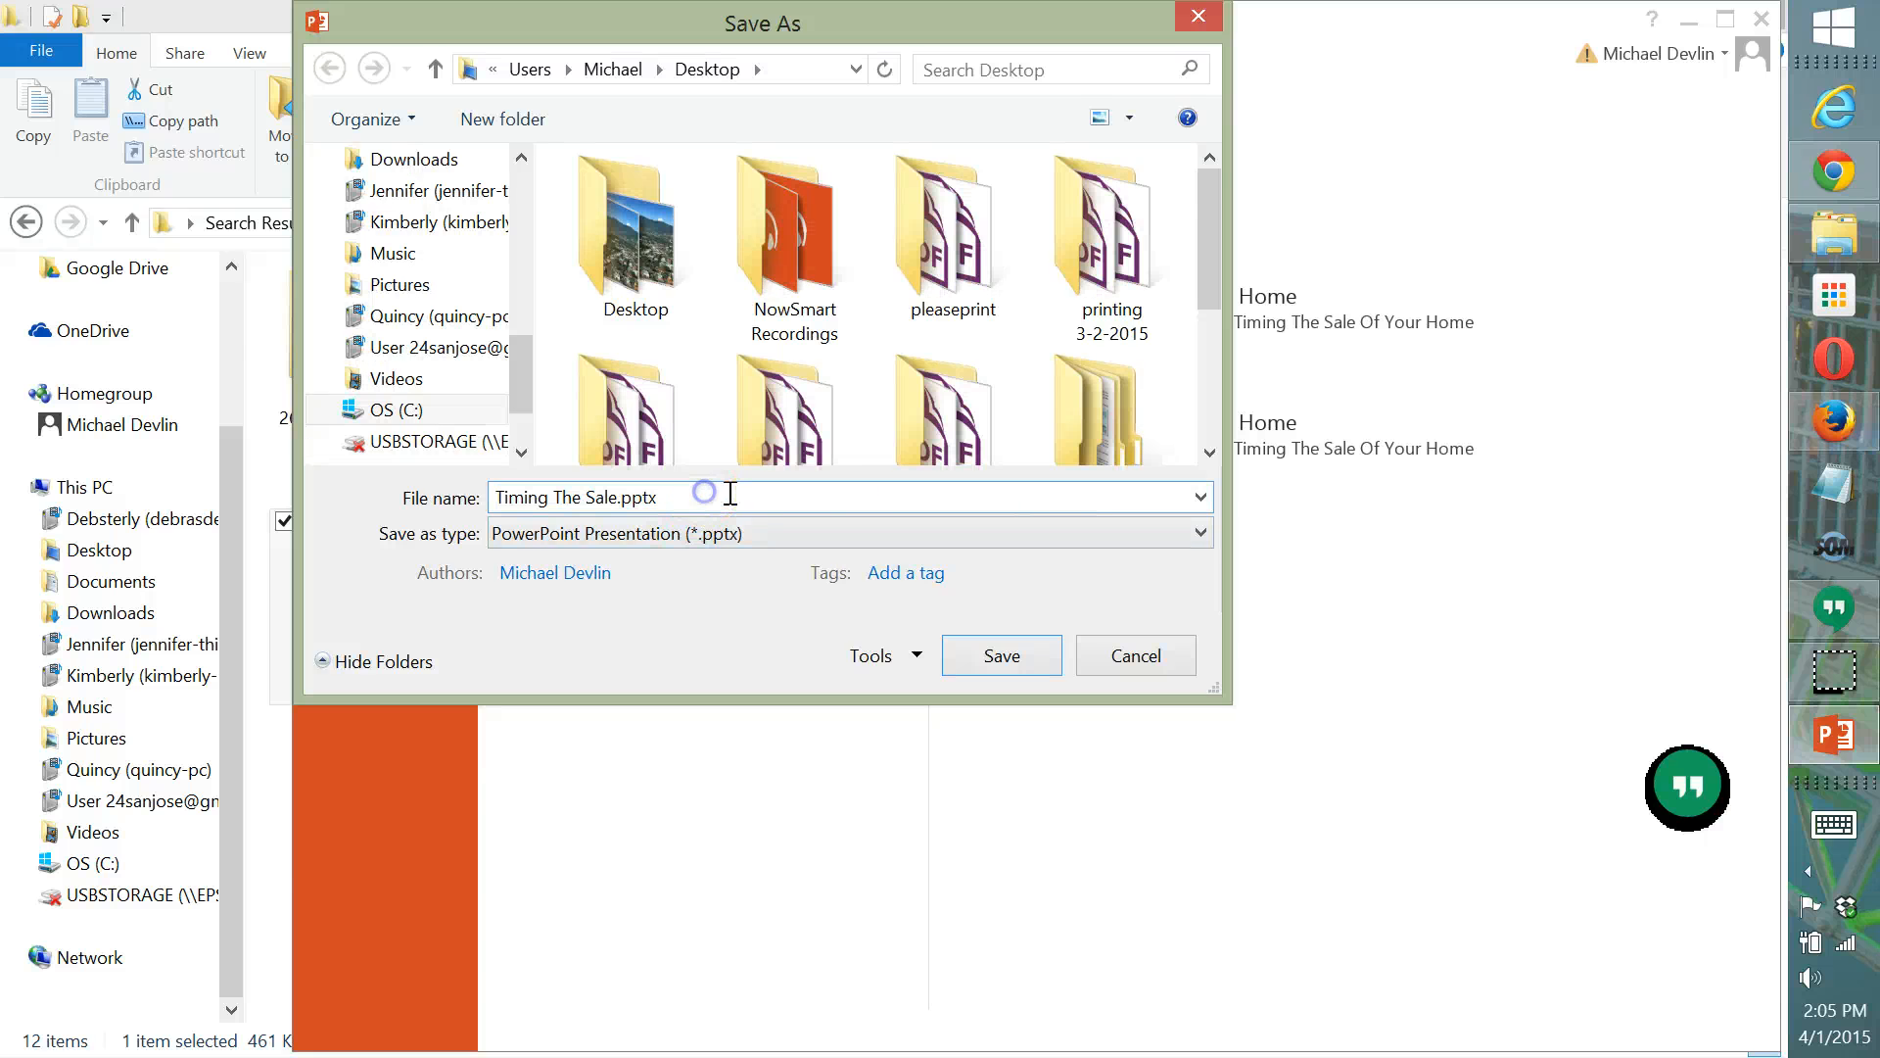
pyautogui.moveTo(731, 493); pyautogui.dragTo(398, 499)
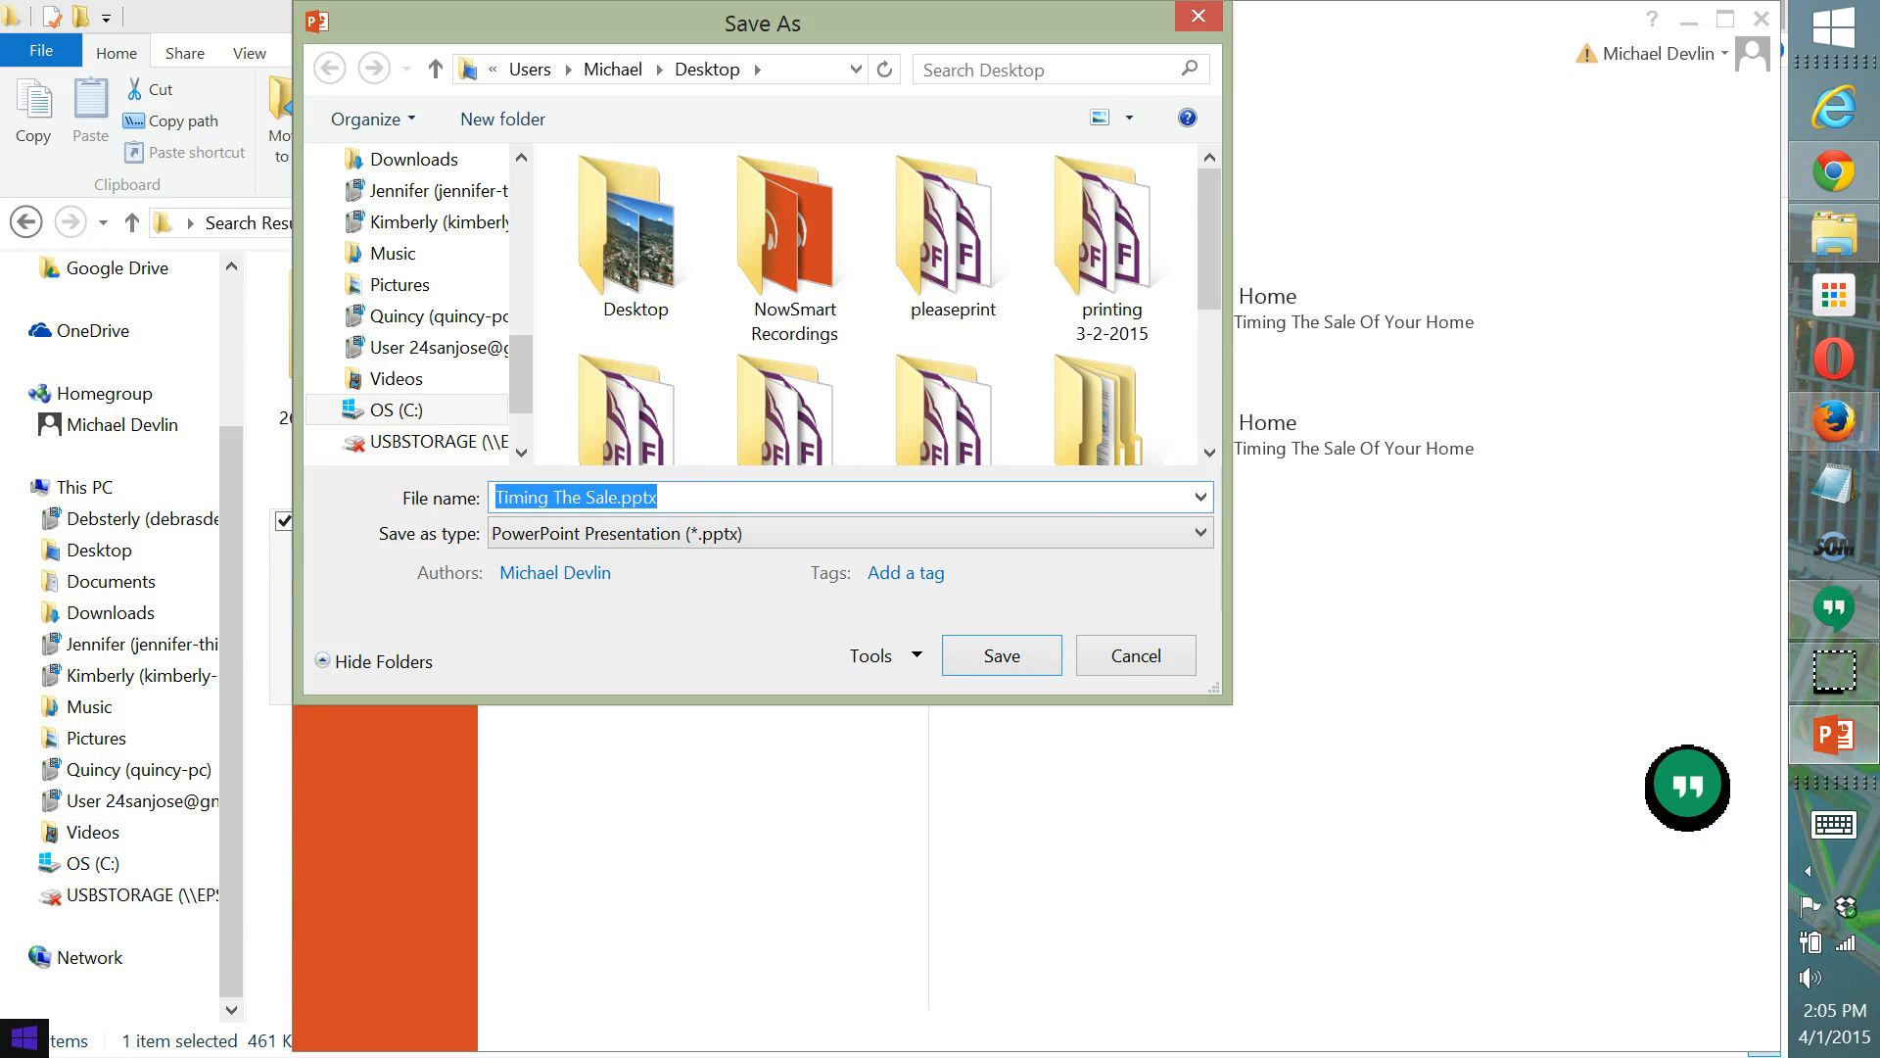
pyautogui.write('MAr')
pyautogui.press('BackSpace')
pyautogui.press('BackSpace')
pyautogui.write('arke')
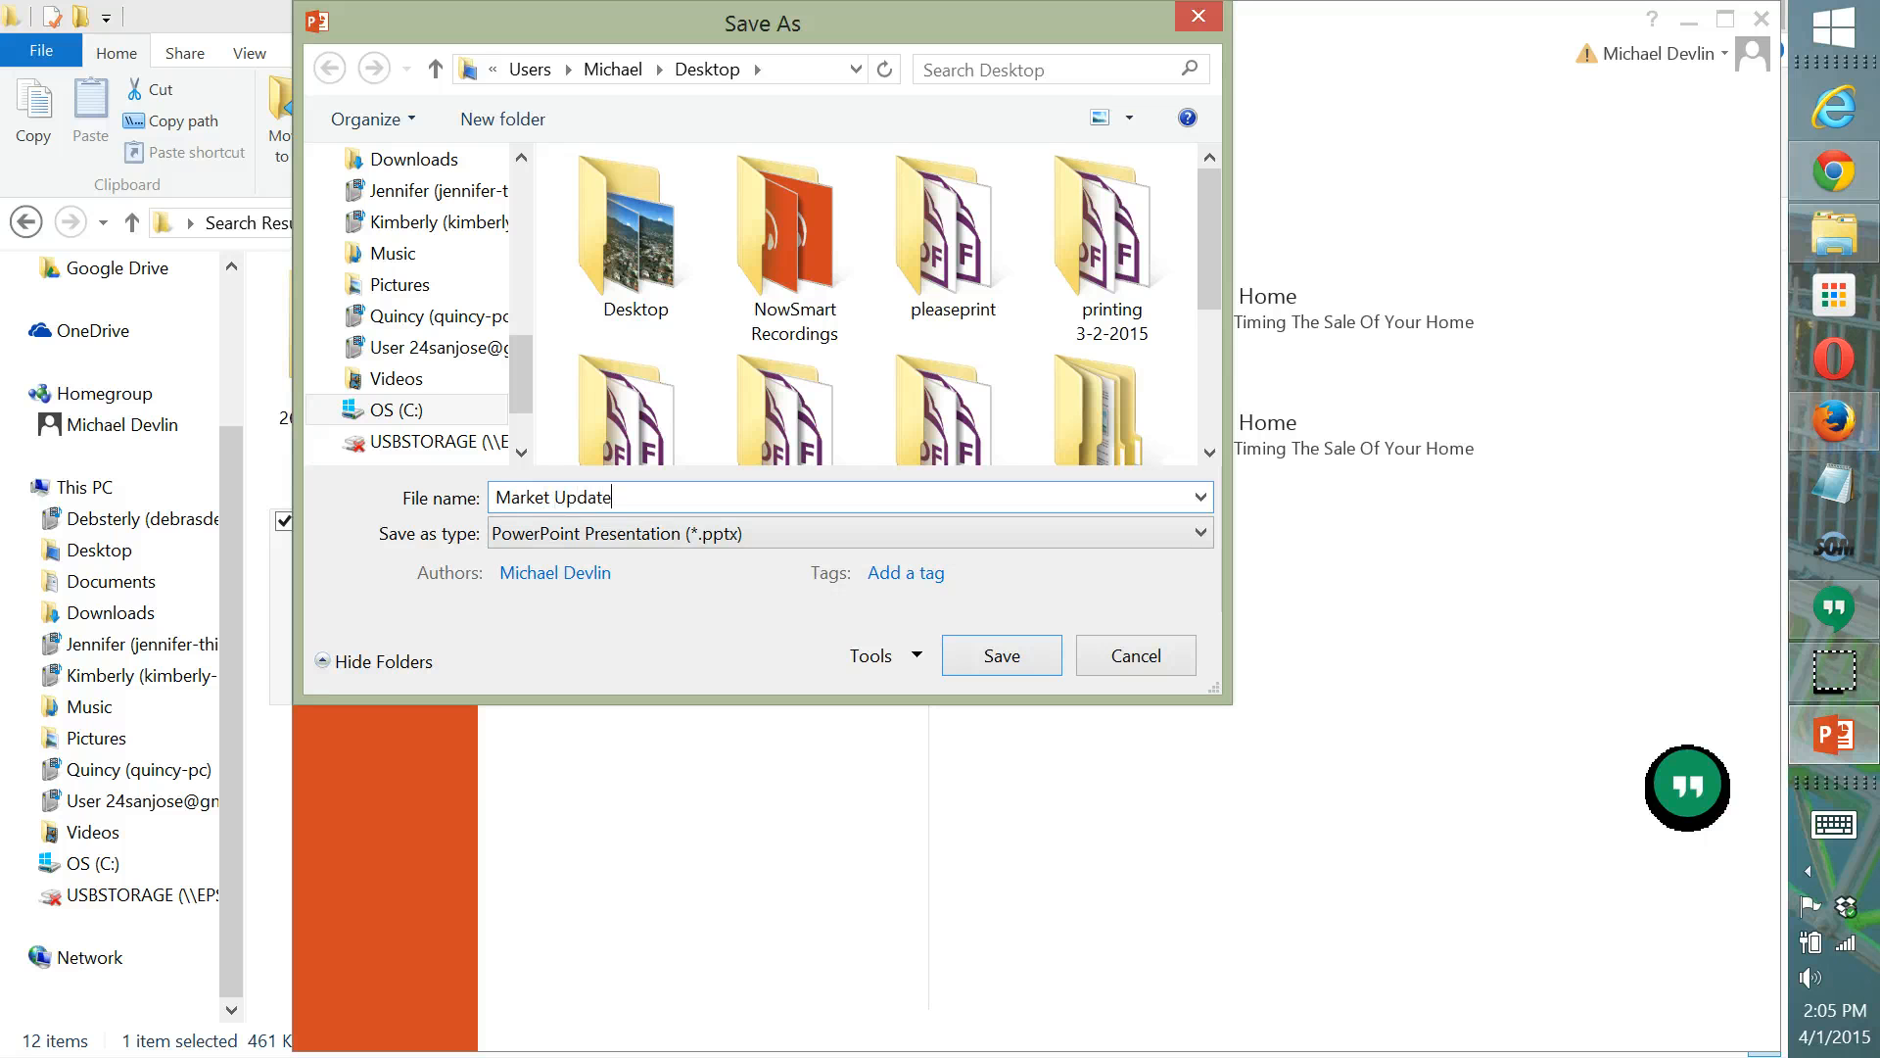
pyautogui.write('t Update')
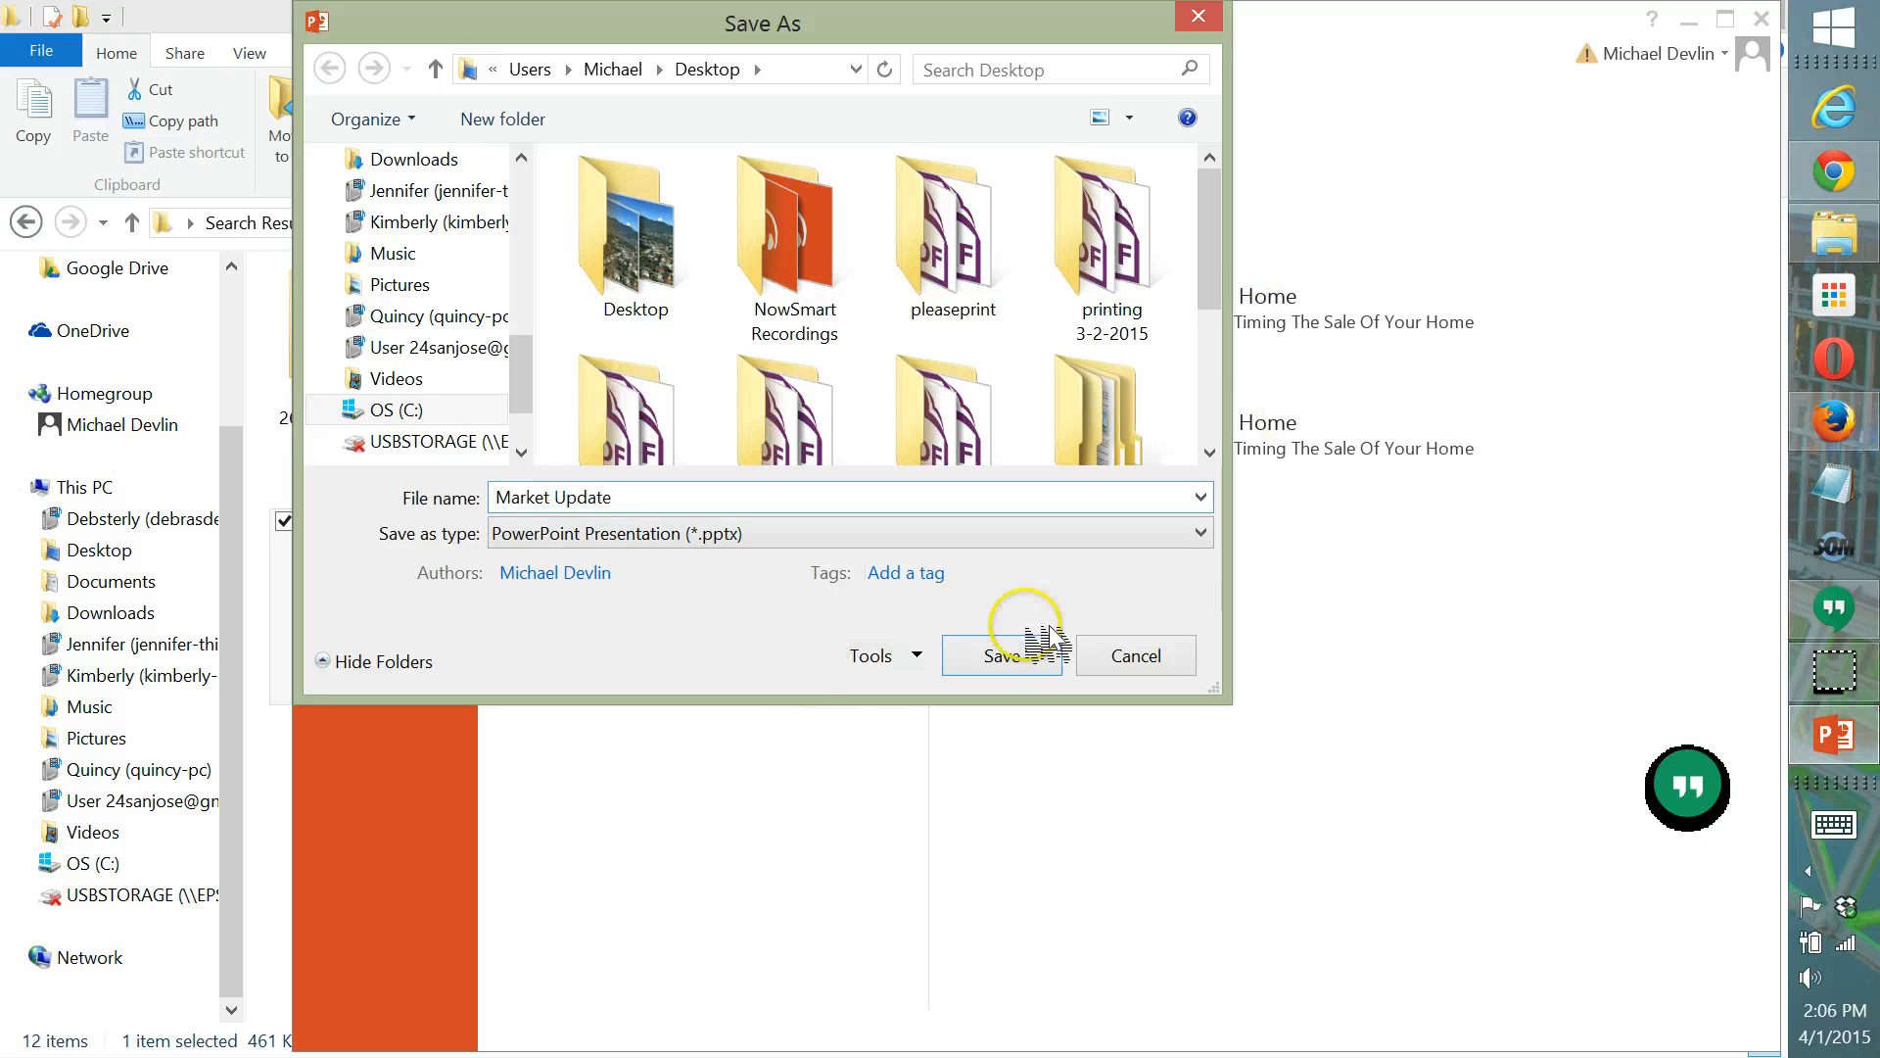
pyautogui.click(1020, 655)
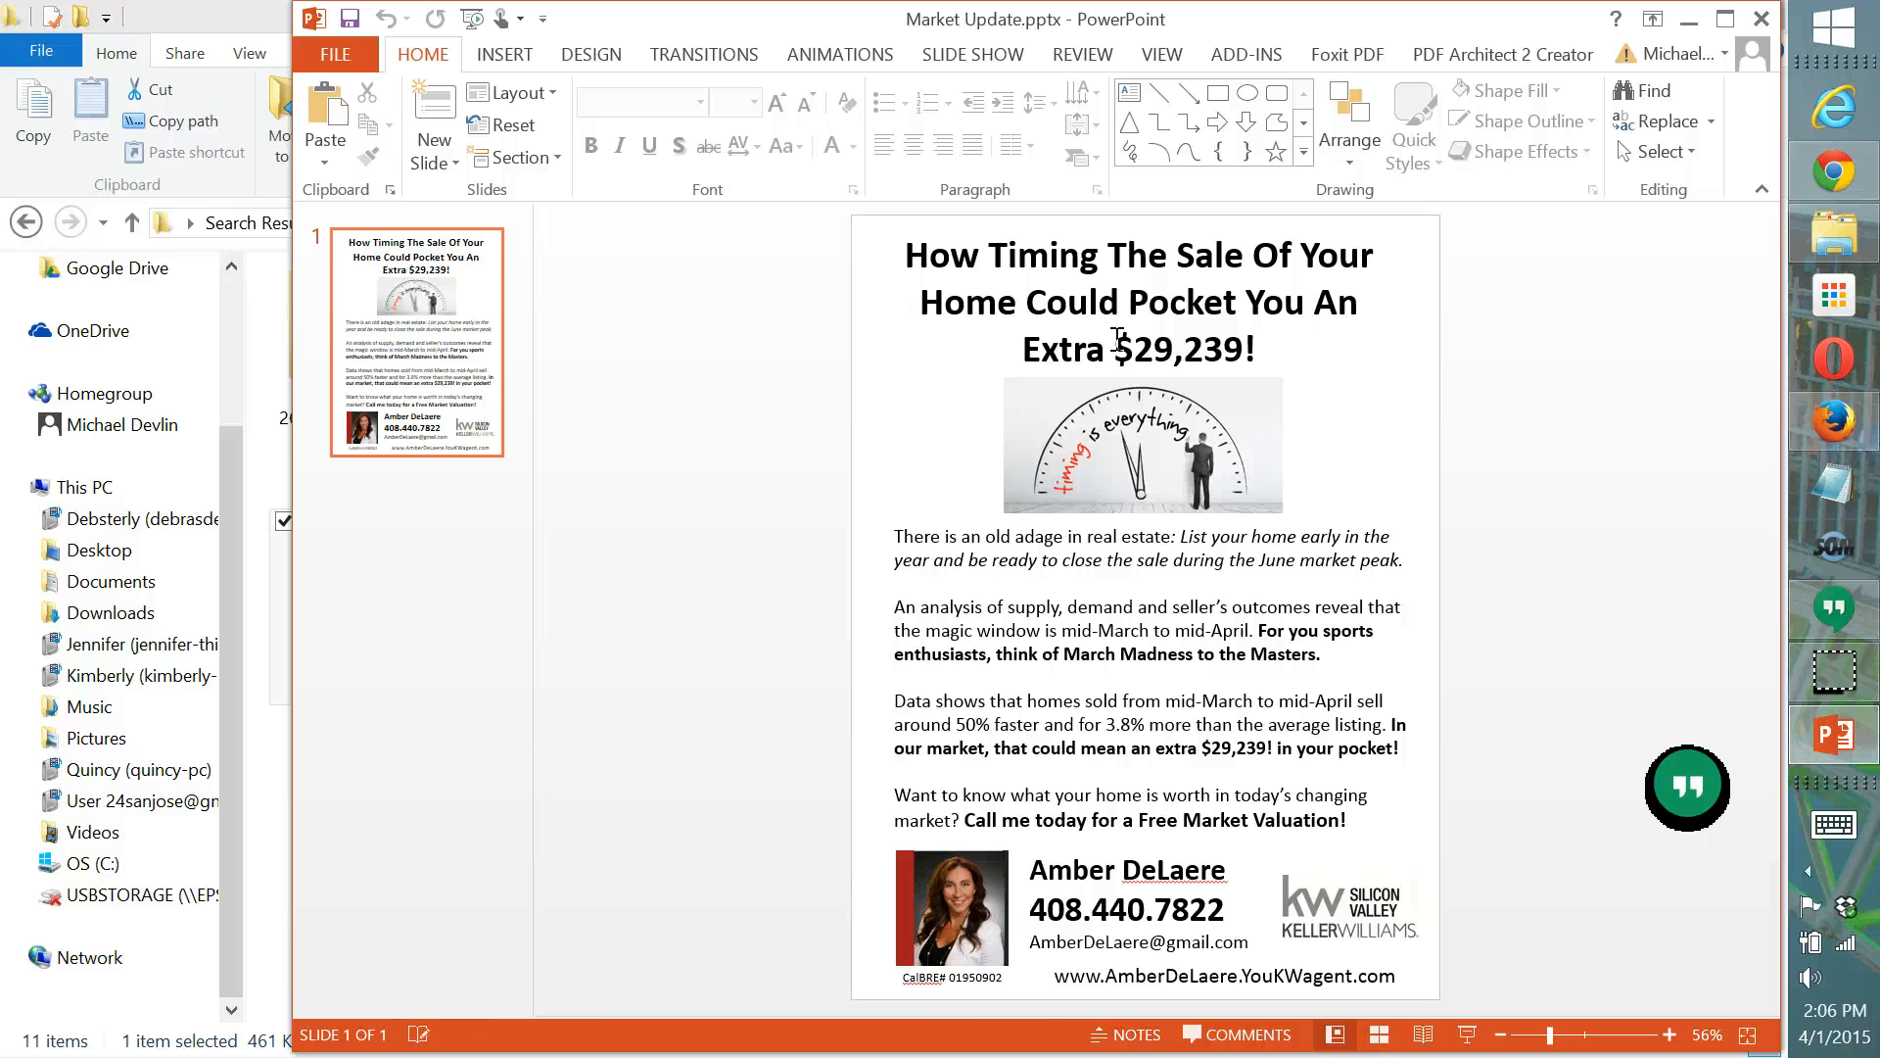
pyautogui.click(1187, 871)
pyautogui.click(1184, 352)
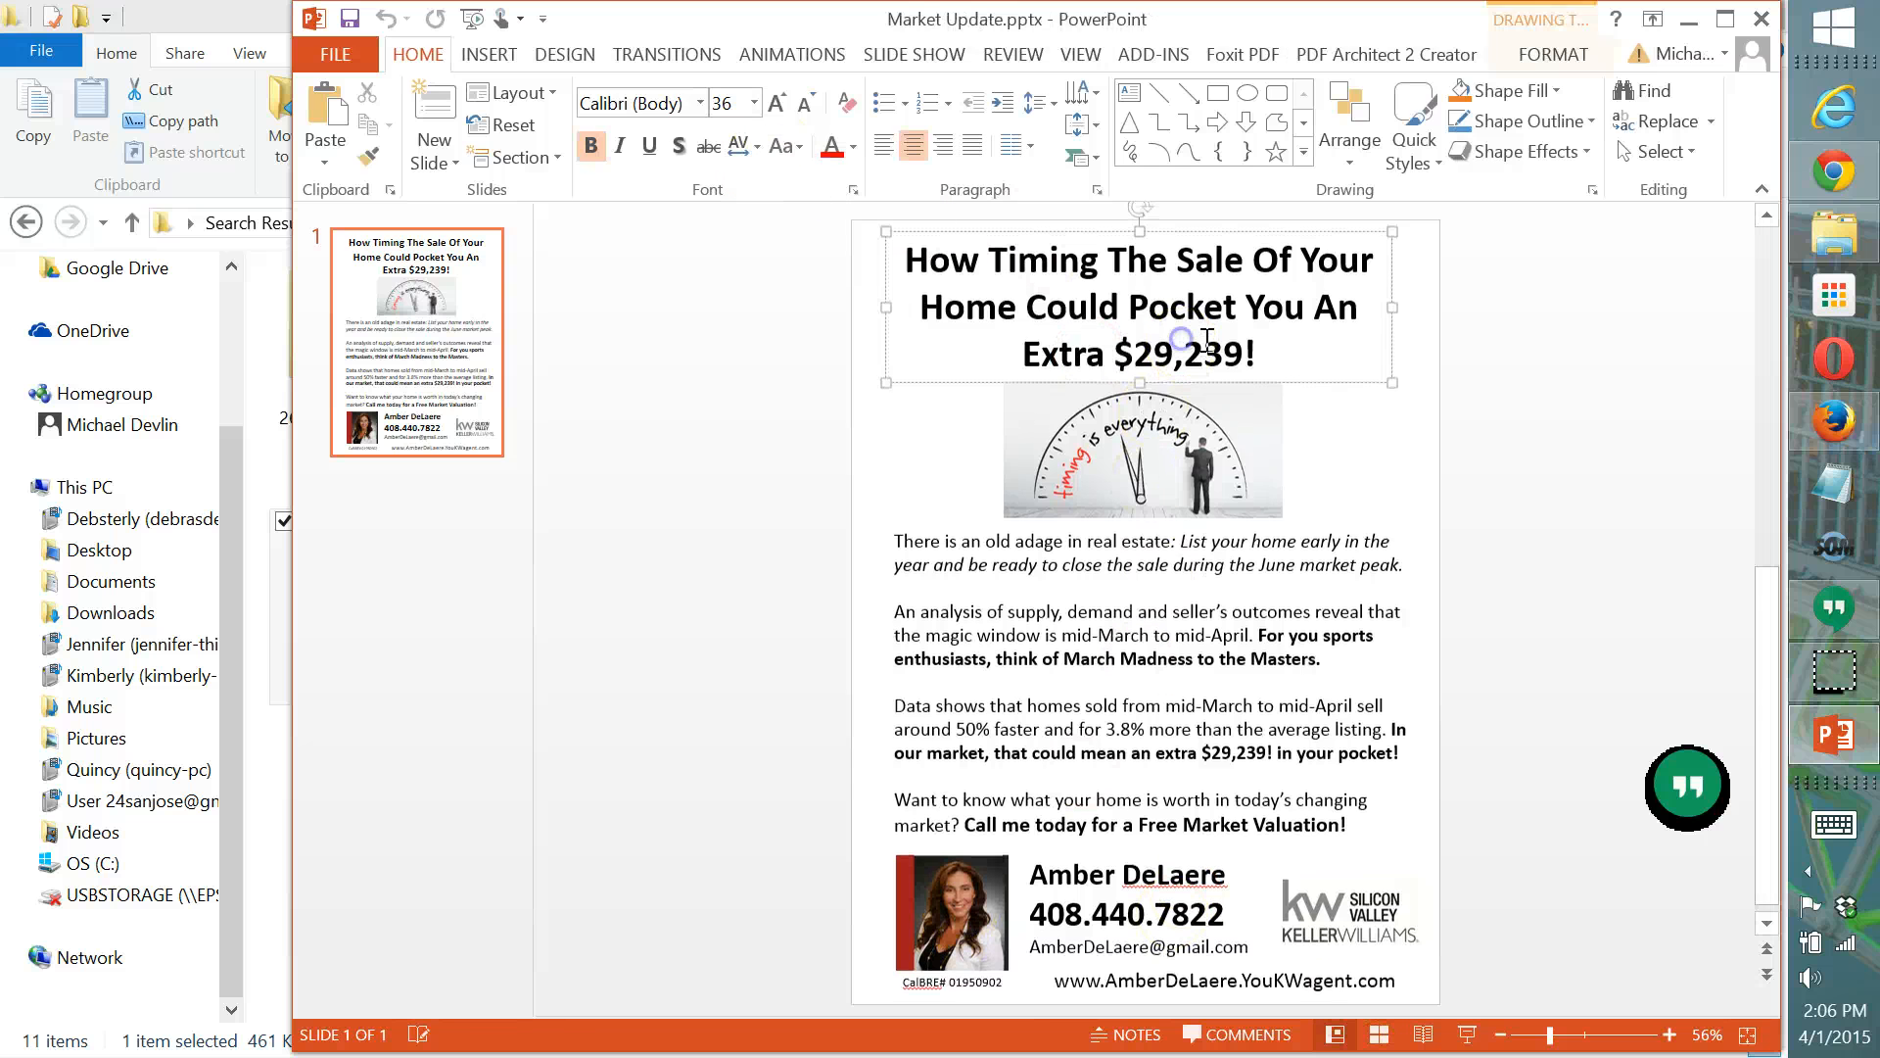
# Switch back to Firefox and search Google Images for "market update" in a new tab.
pyautogui.click(1689, 20)
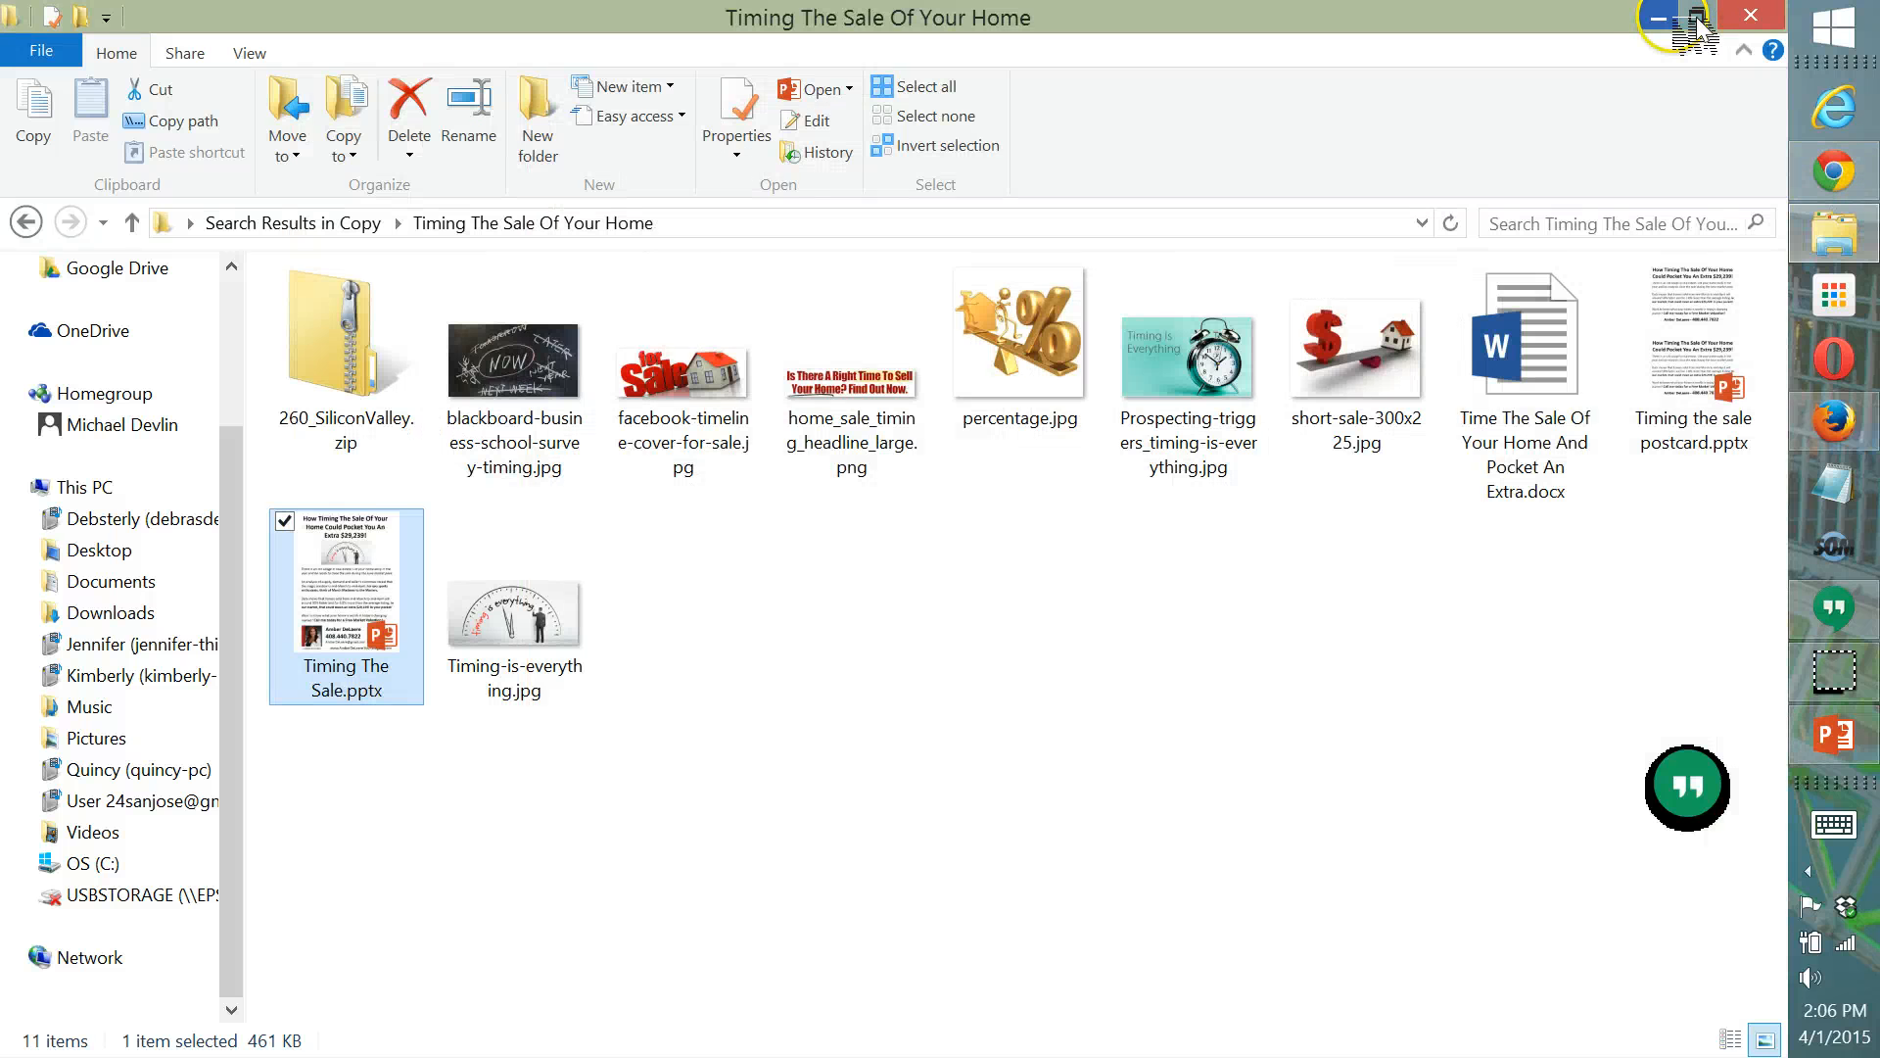
pyautogui.click(1663, 16)
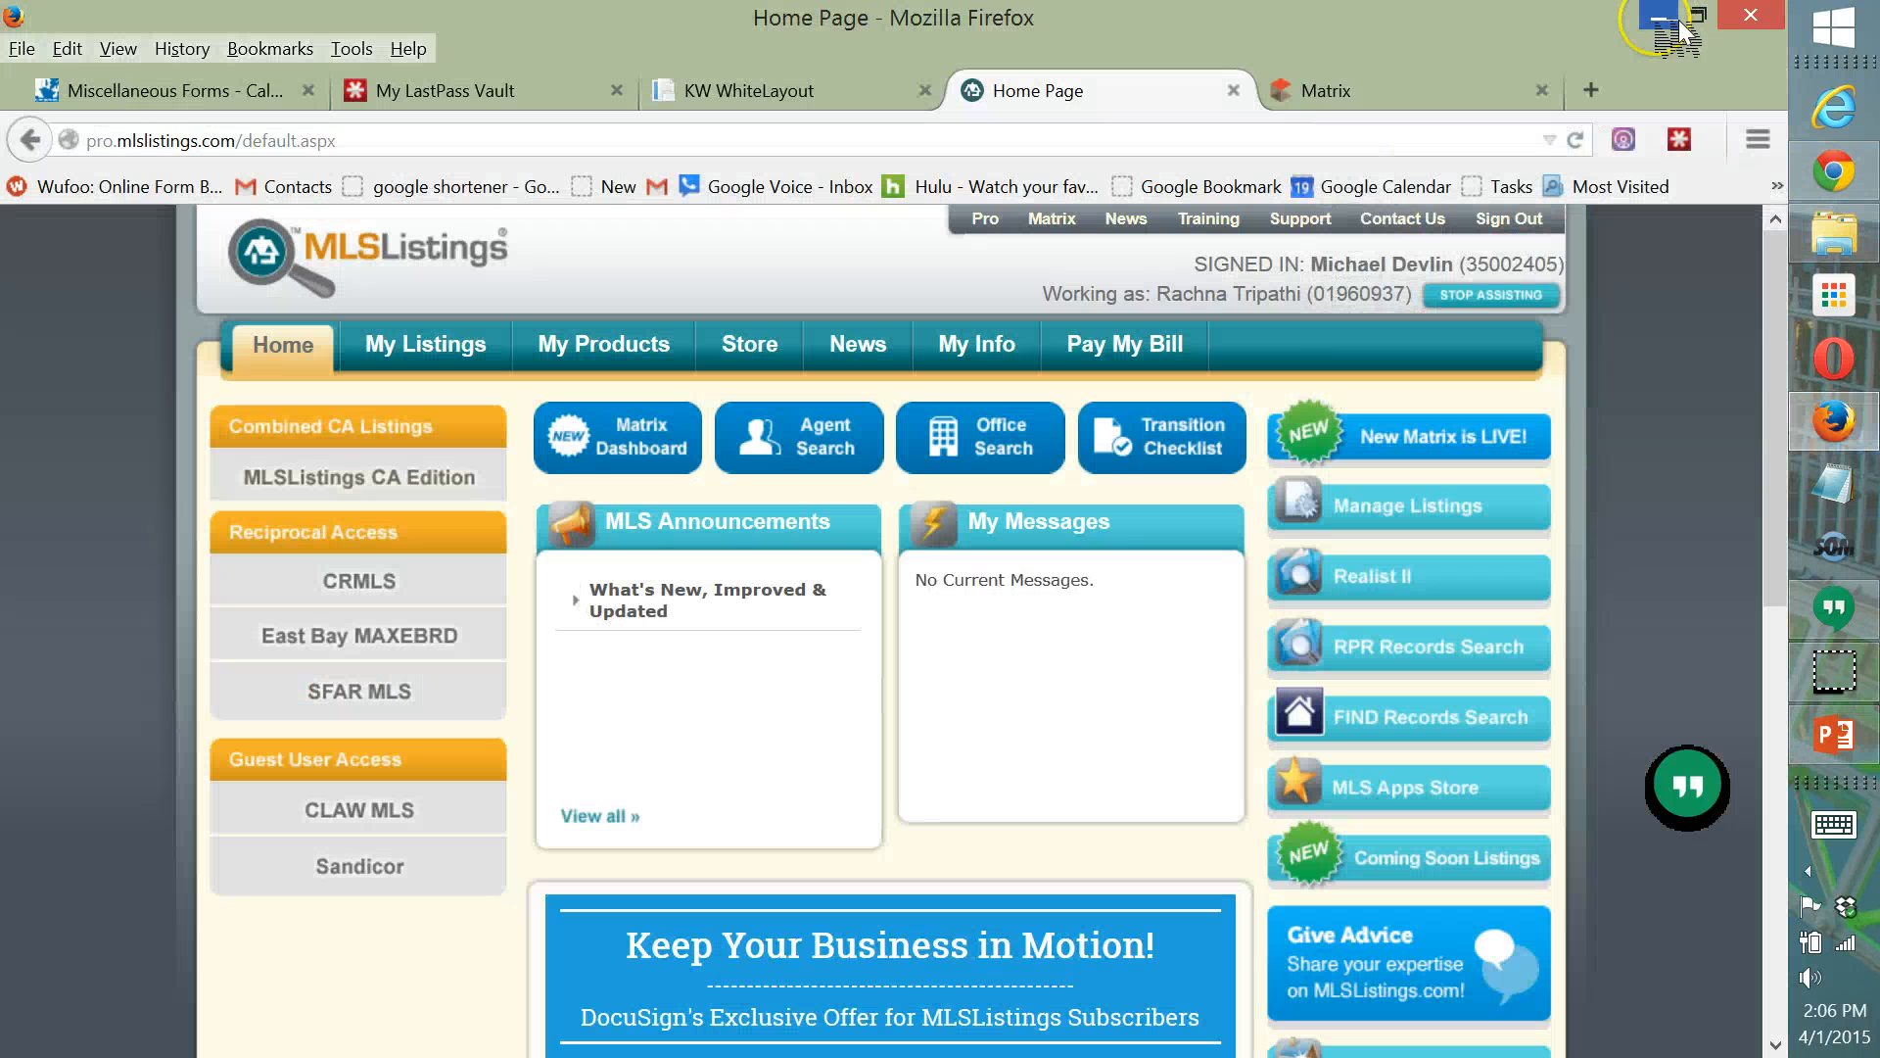
pyautogui.click(1592, 91)
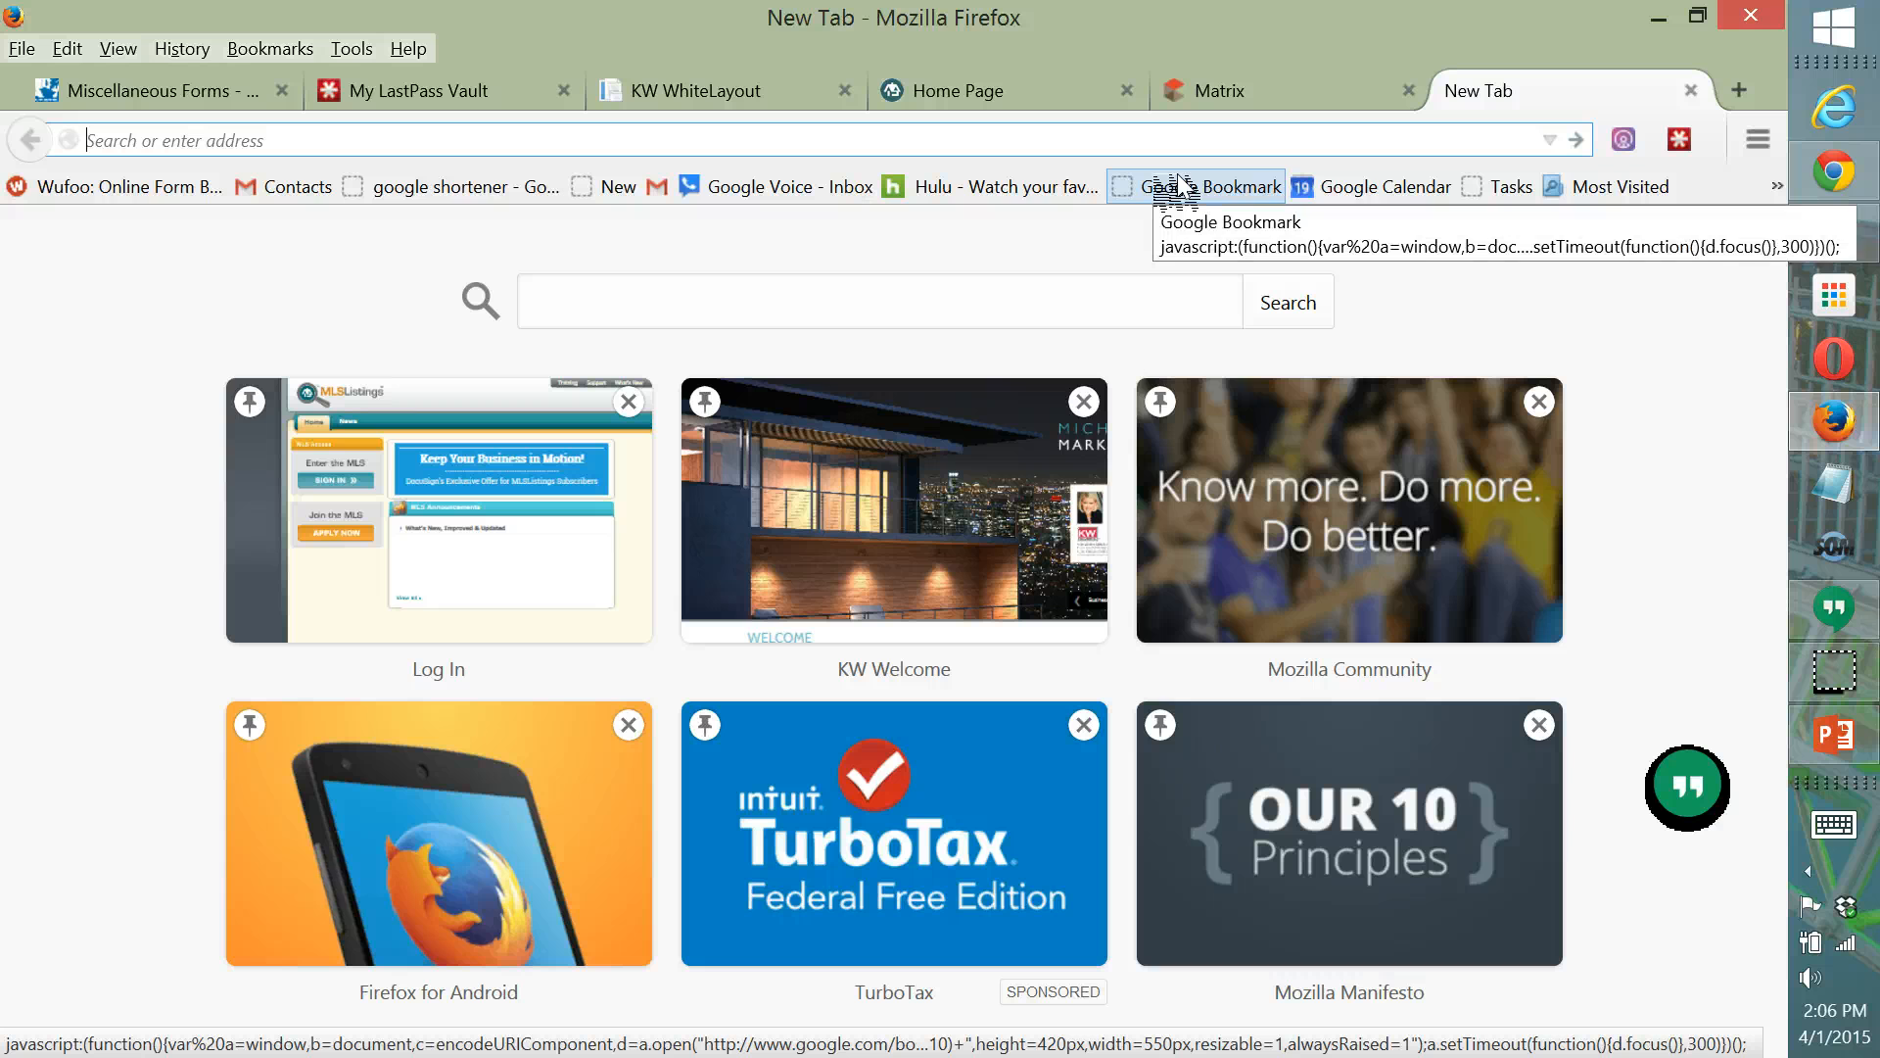
pyautogui.write('market')
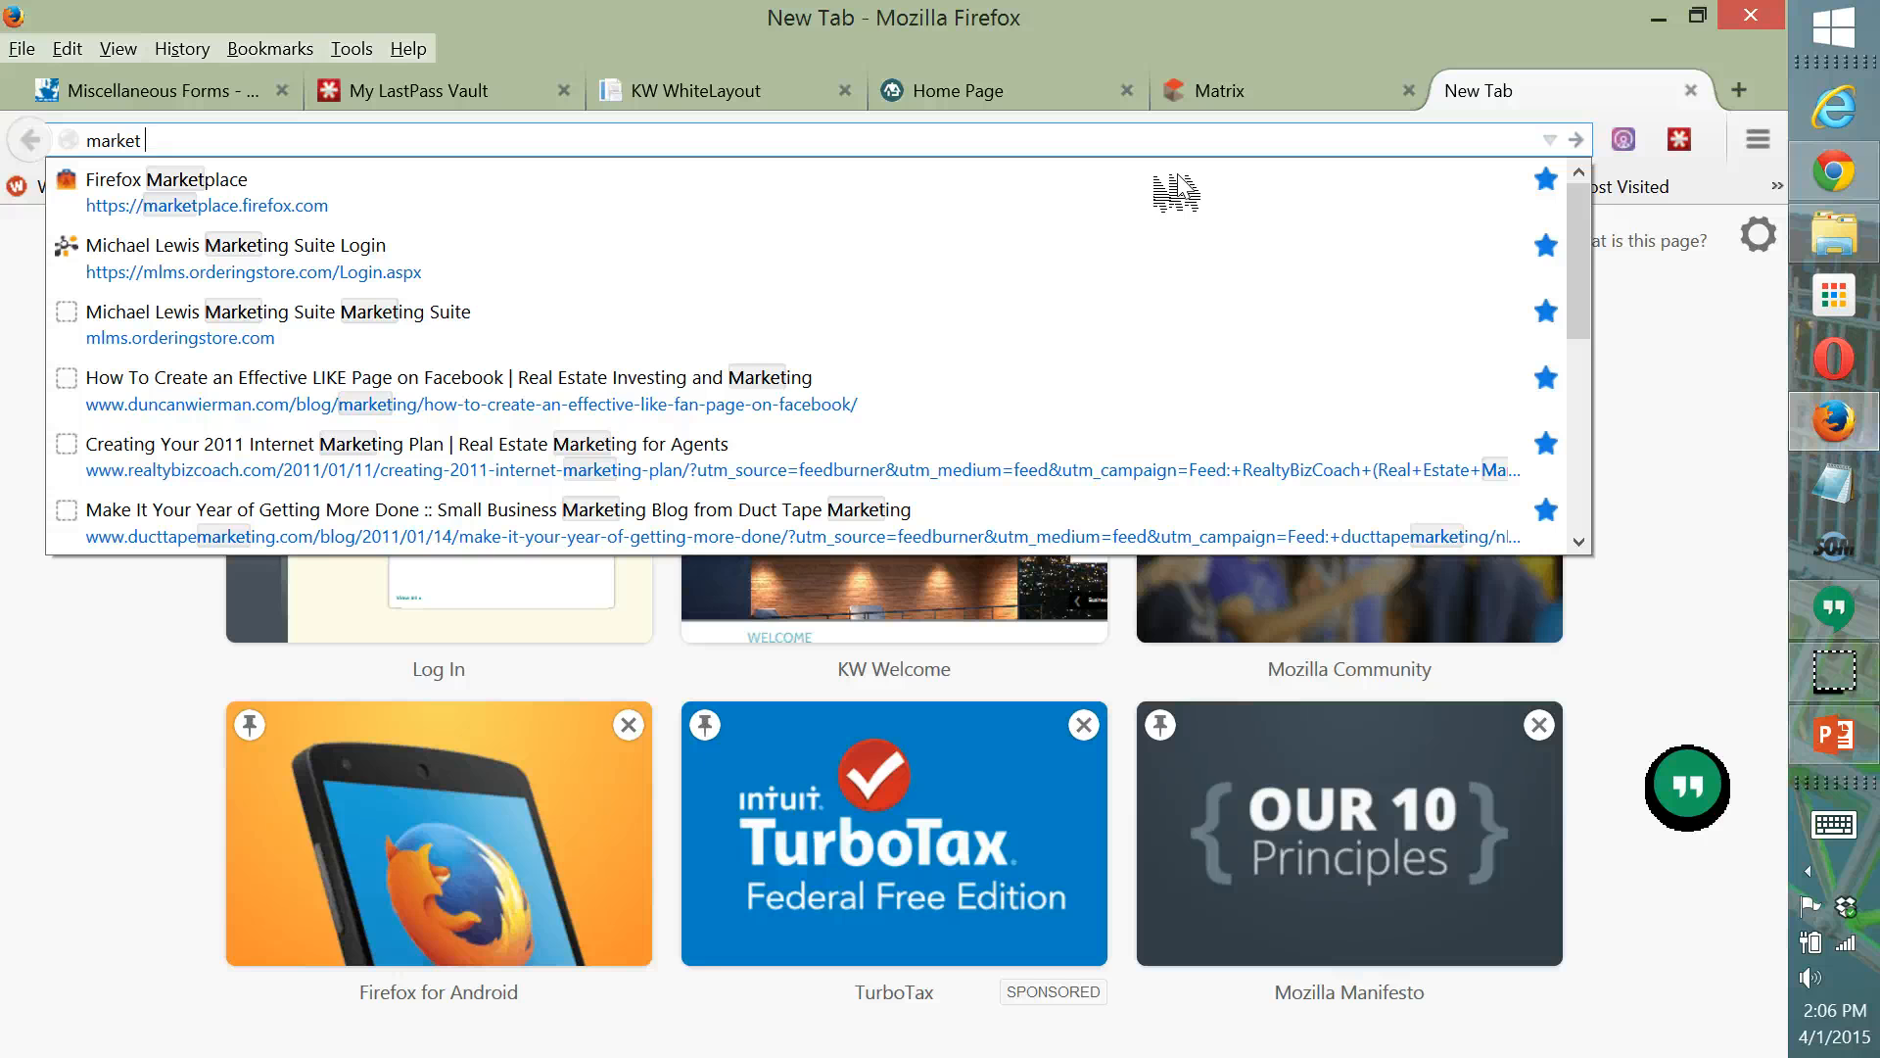
pyautogui.write('update')
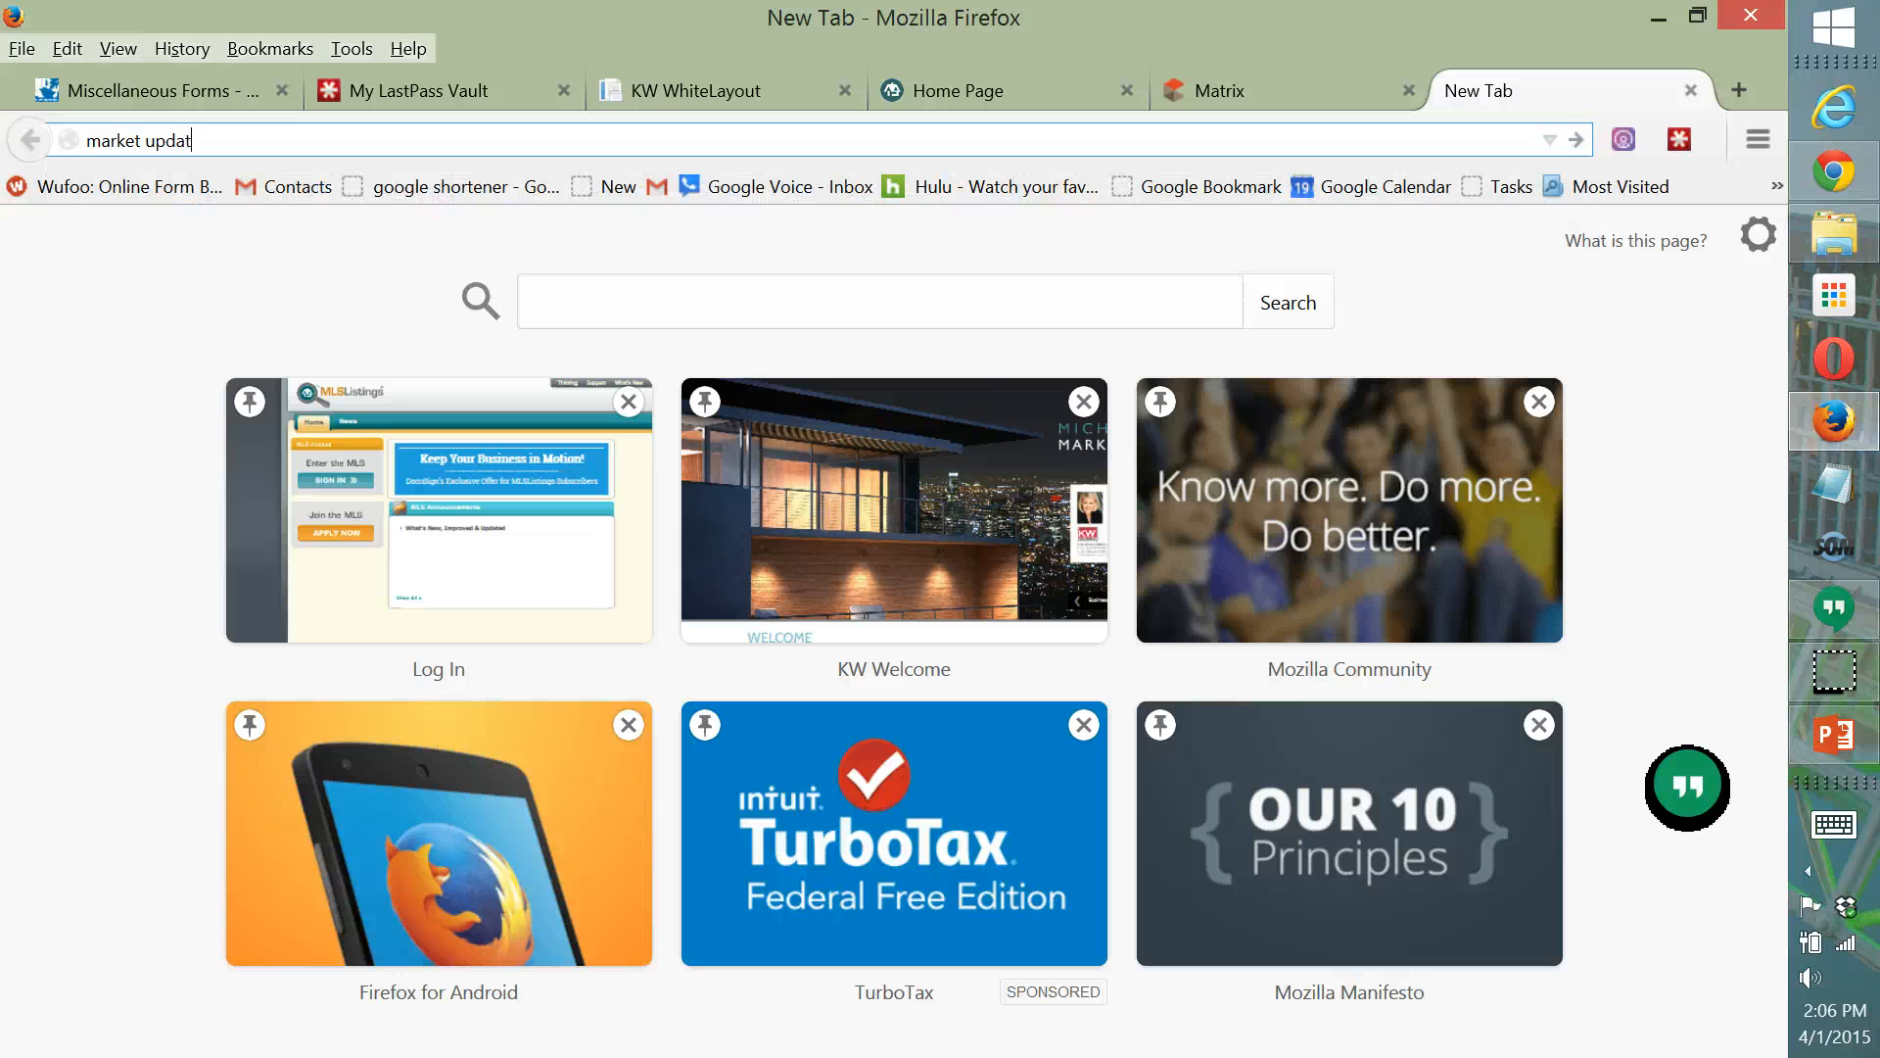
pyautogui.press('Return')
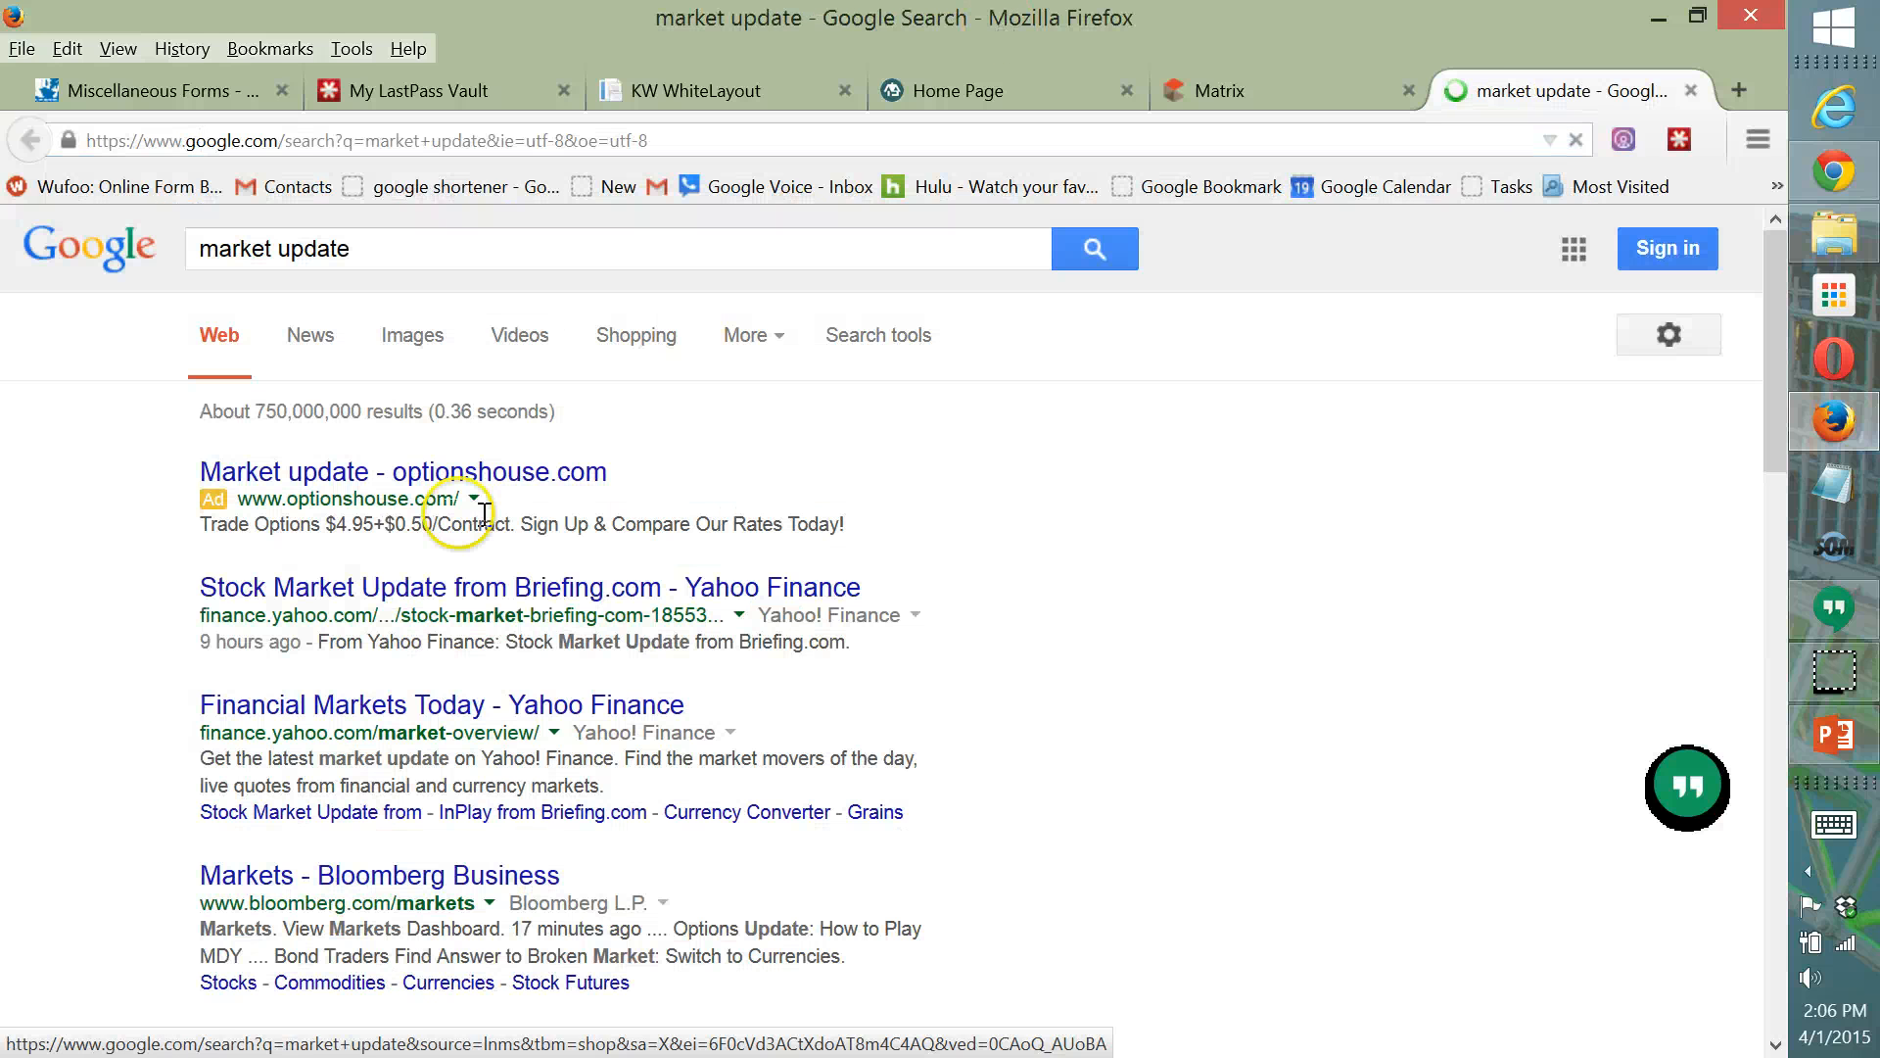
pyautogui.click(416, 336)
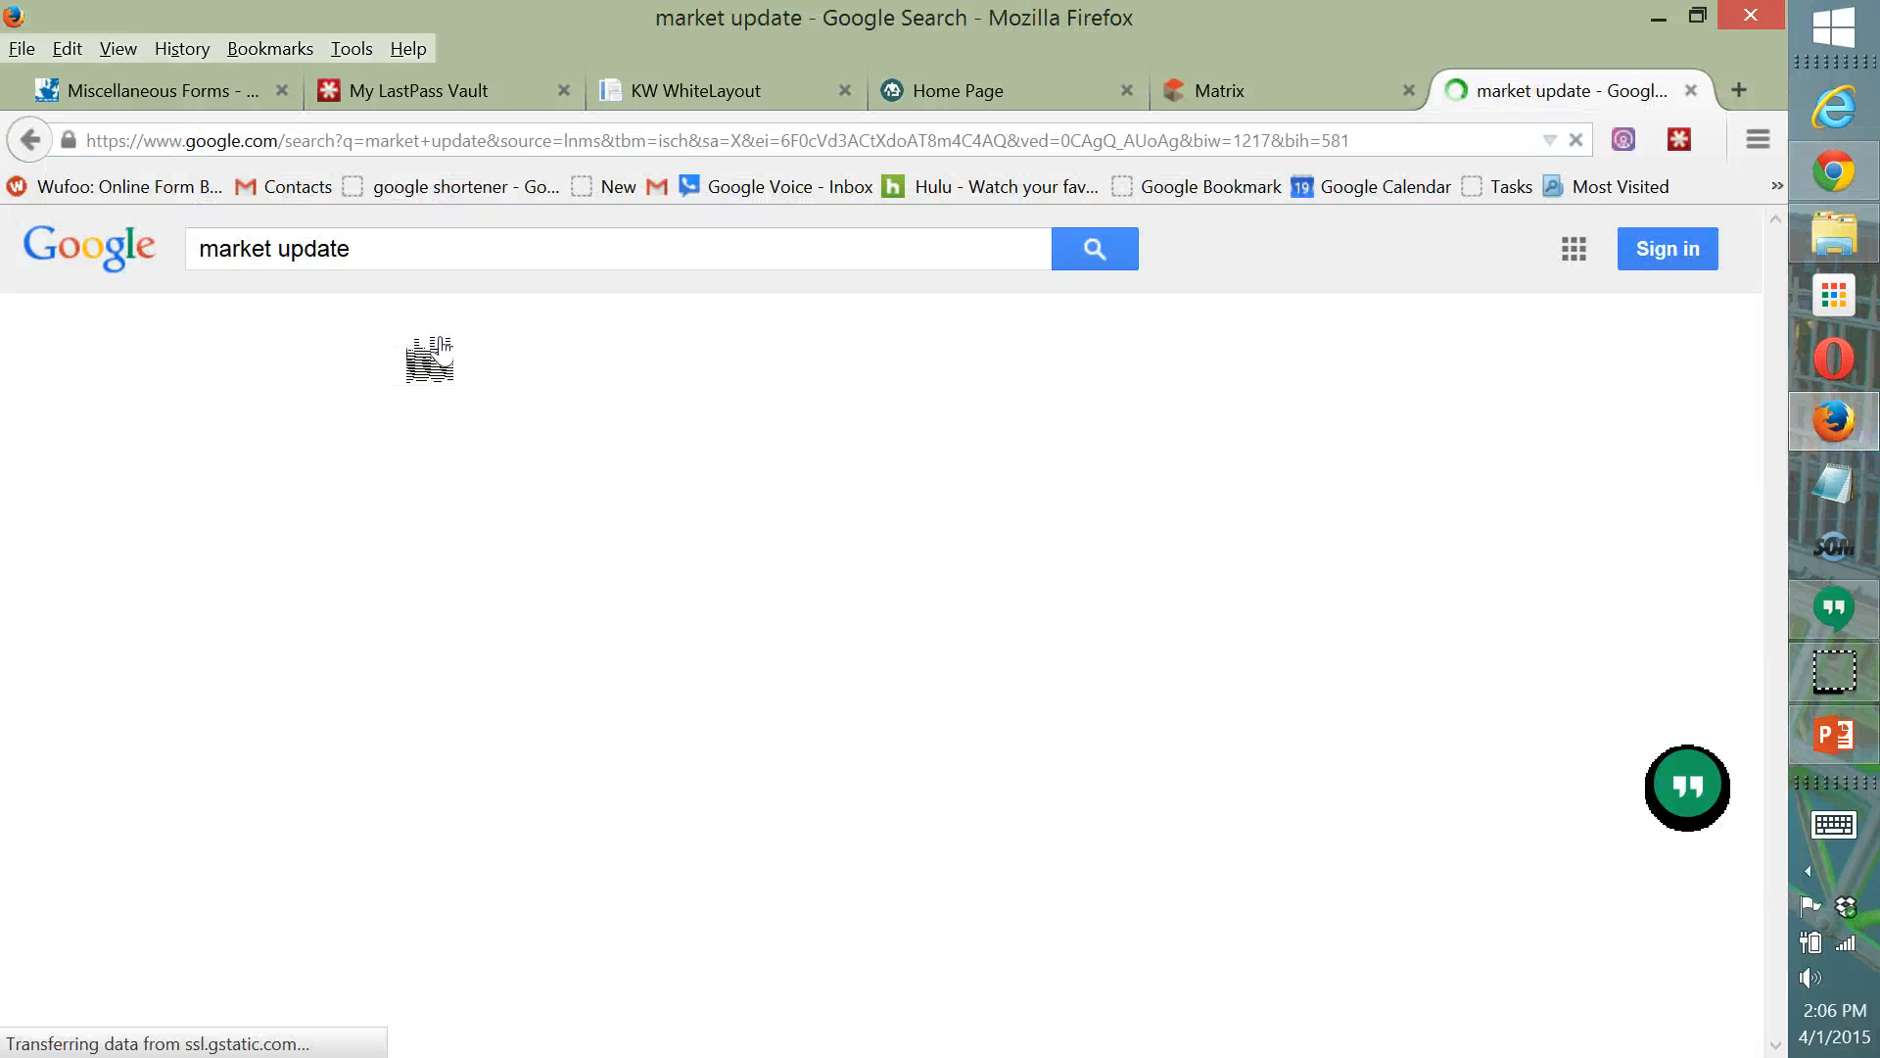
pyautogui.scroll(-1, 1416, 414)
pyautogui.scroll(-3, 1438, 429)
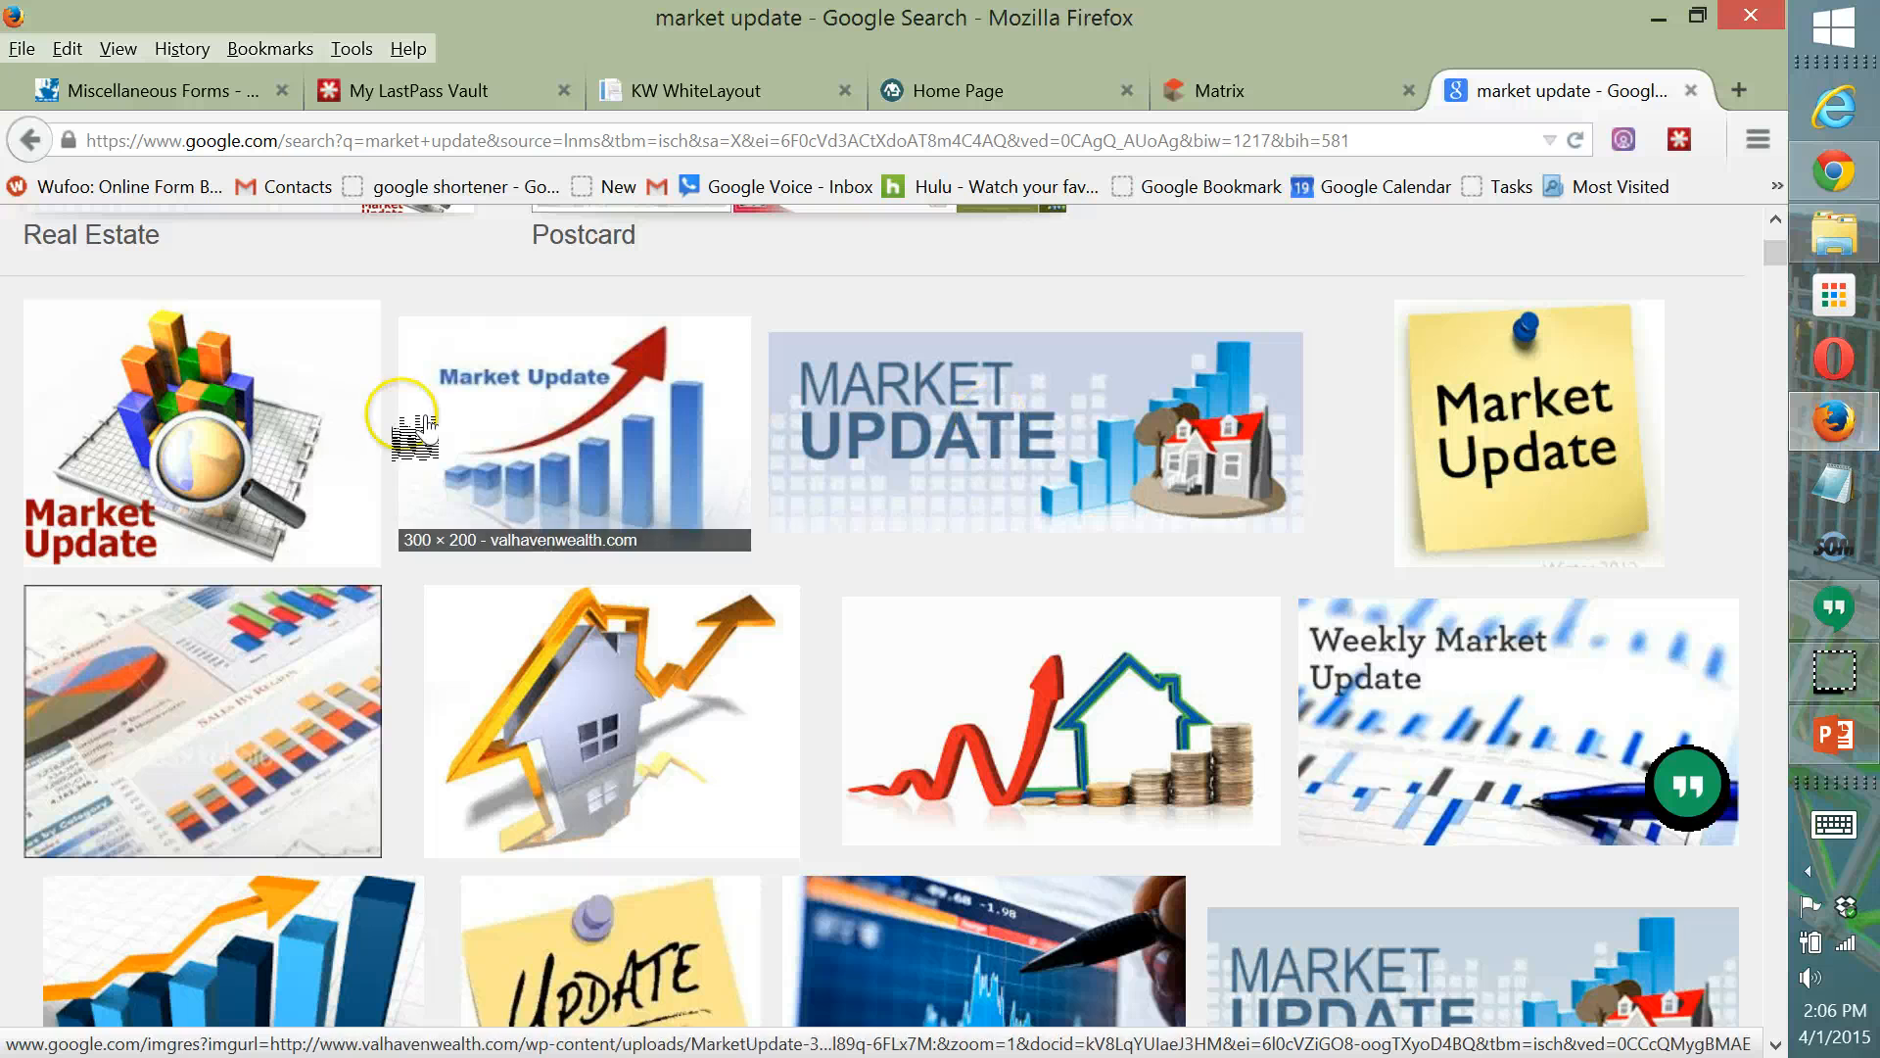
# Look through the market update image results for a picture that suits the flyer.
pyautogui.scroll(-1, 1083, 329)
pyautogui.scroll(-1, 1087, 323)
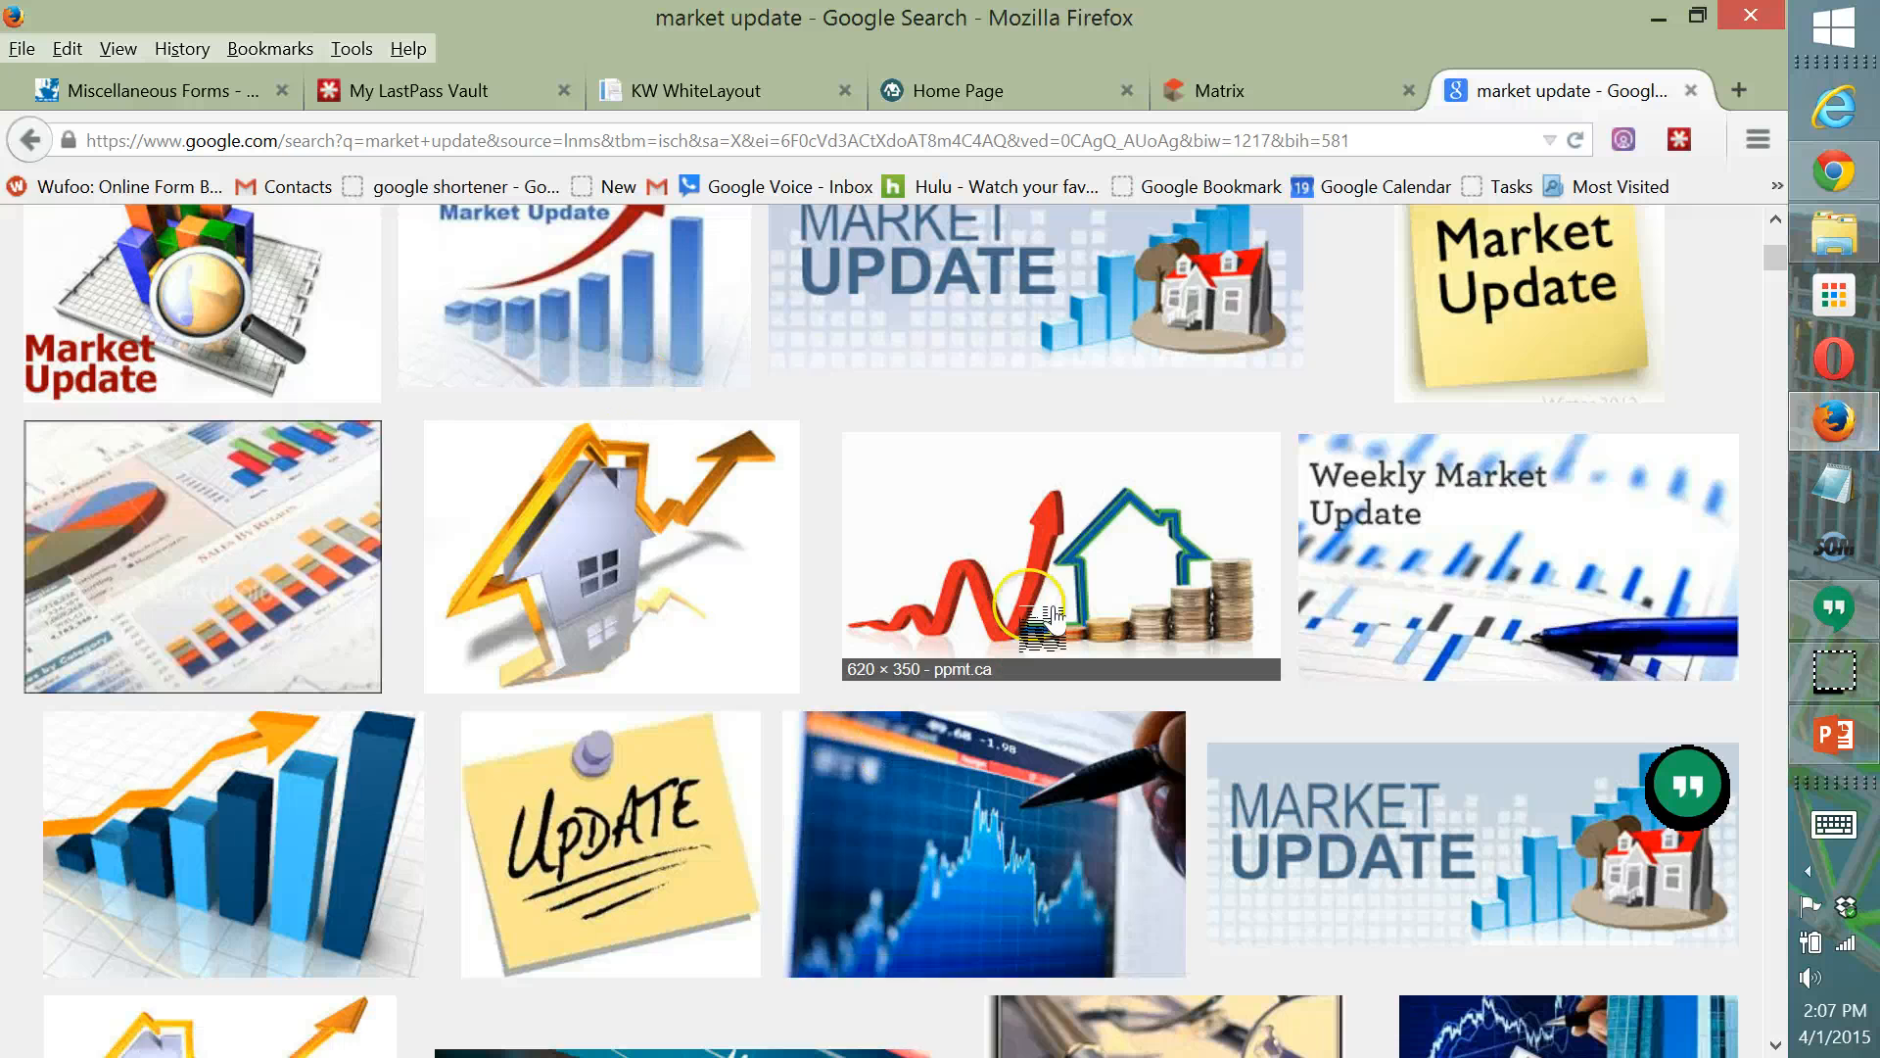
pyautogui.scroll(-5, 979, 627)
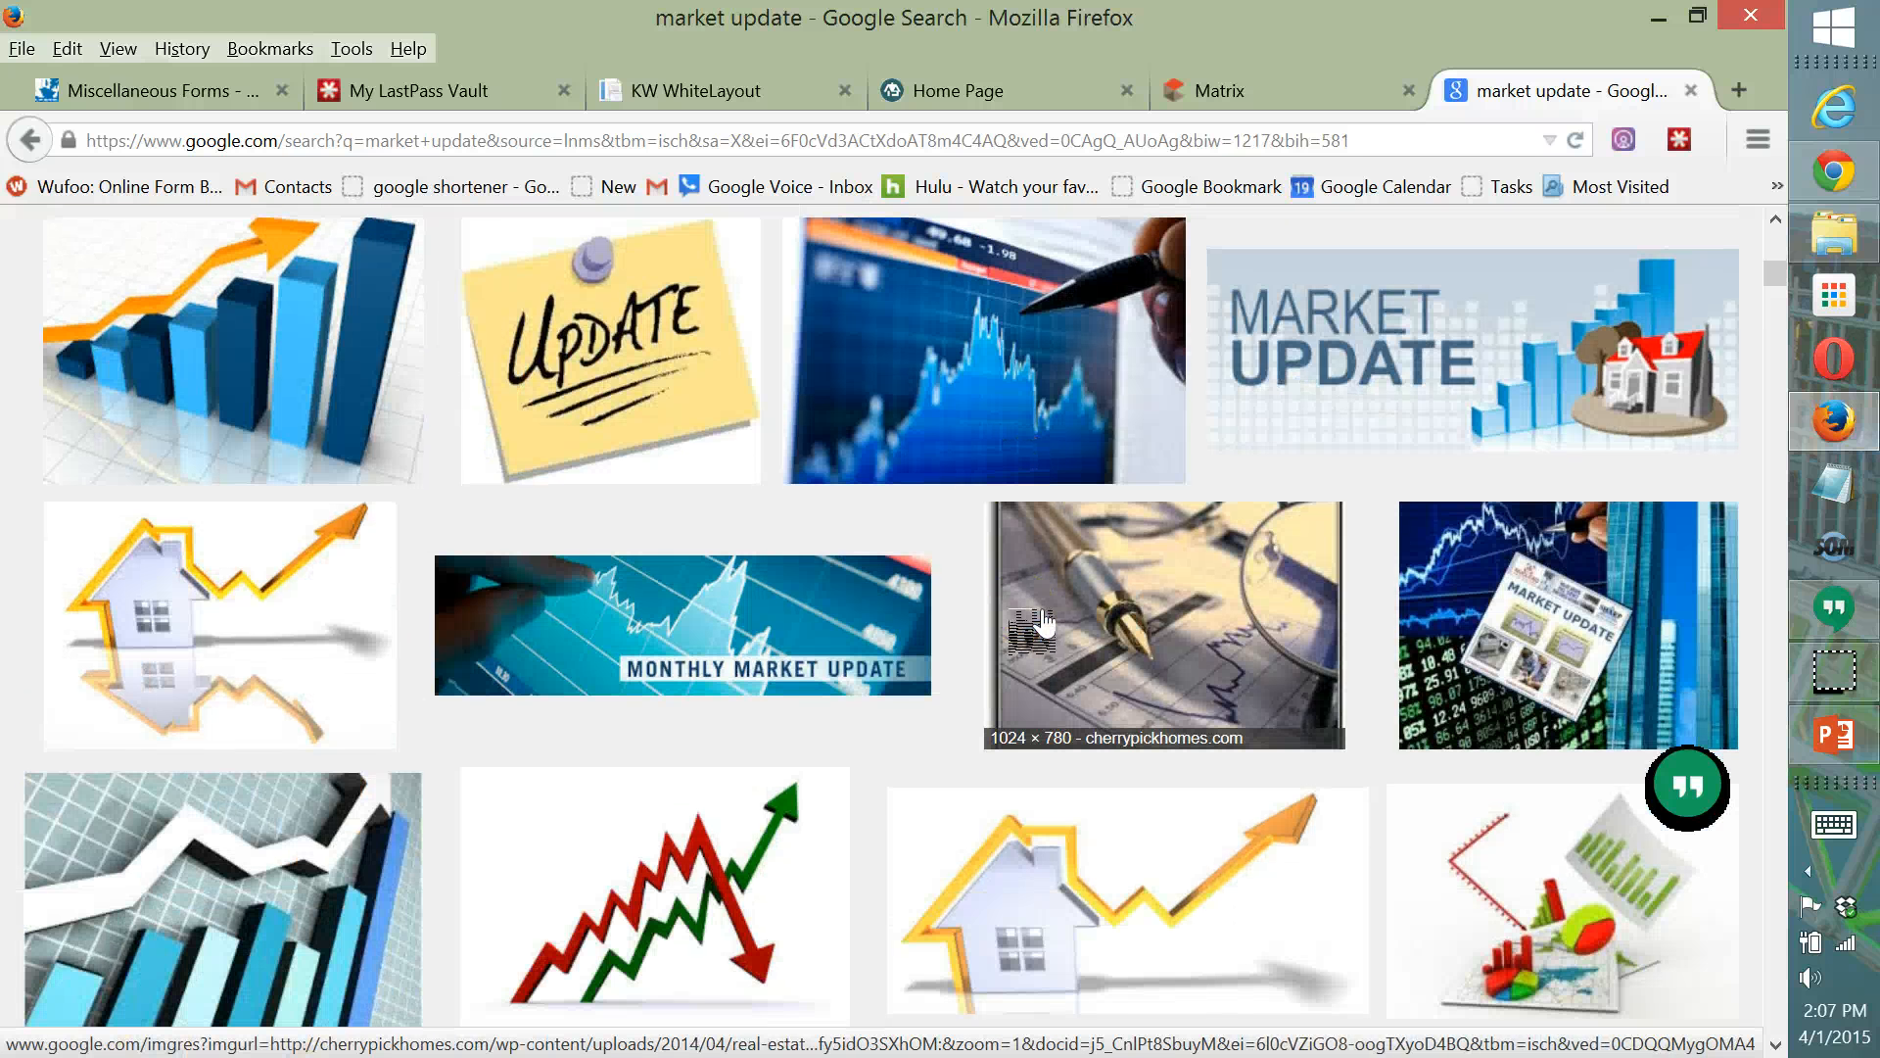
pyautogui.scroll(-3, 1043, 624)
pyautogui.moveTo(29, 1048)
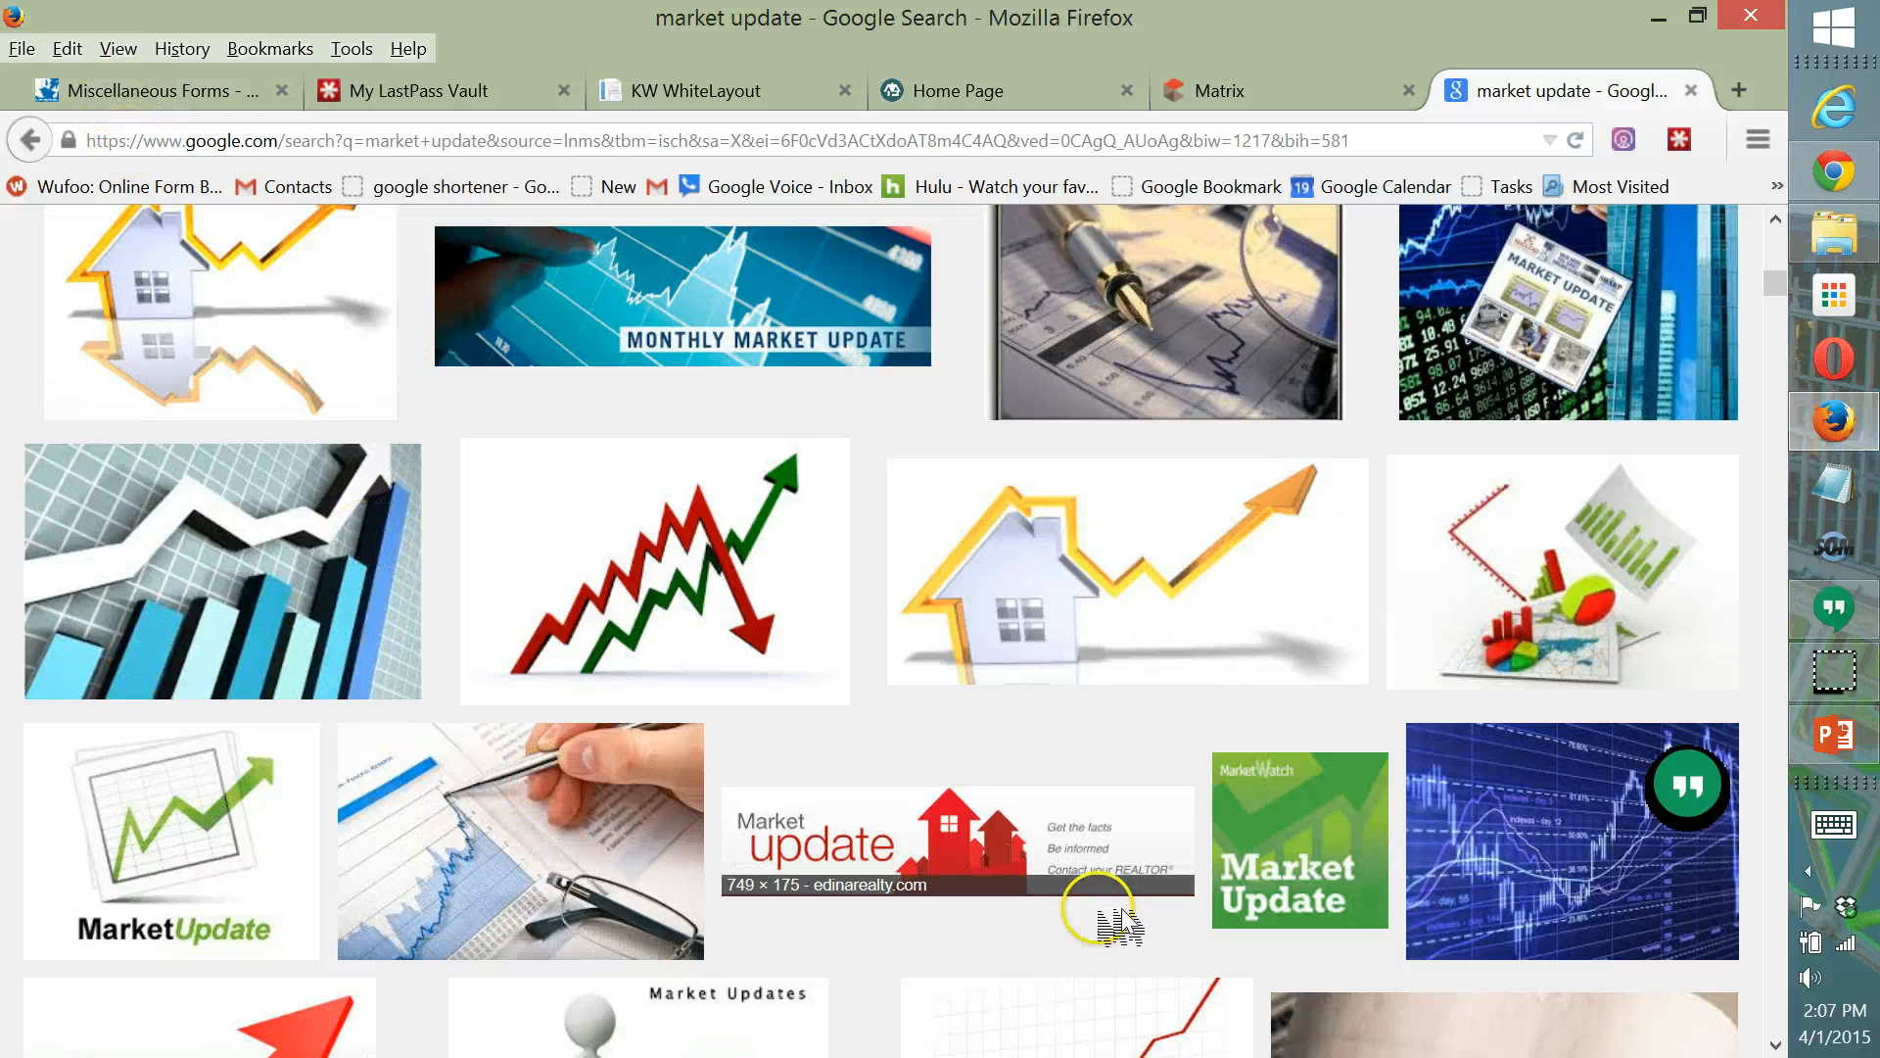
pyautogui.scroll(-5, 676, 539)
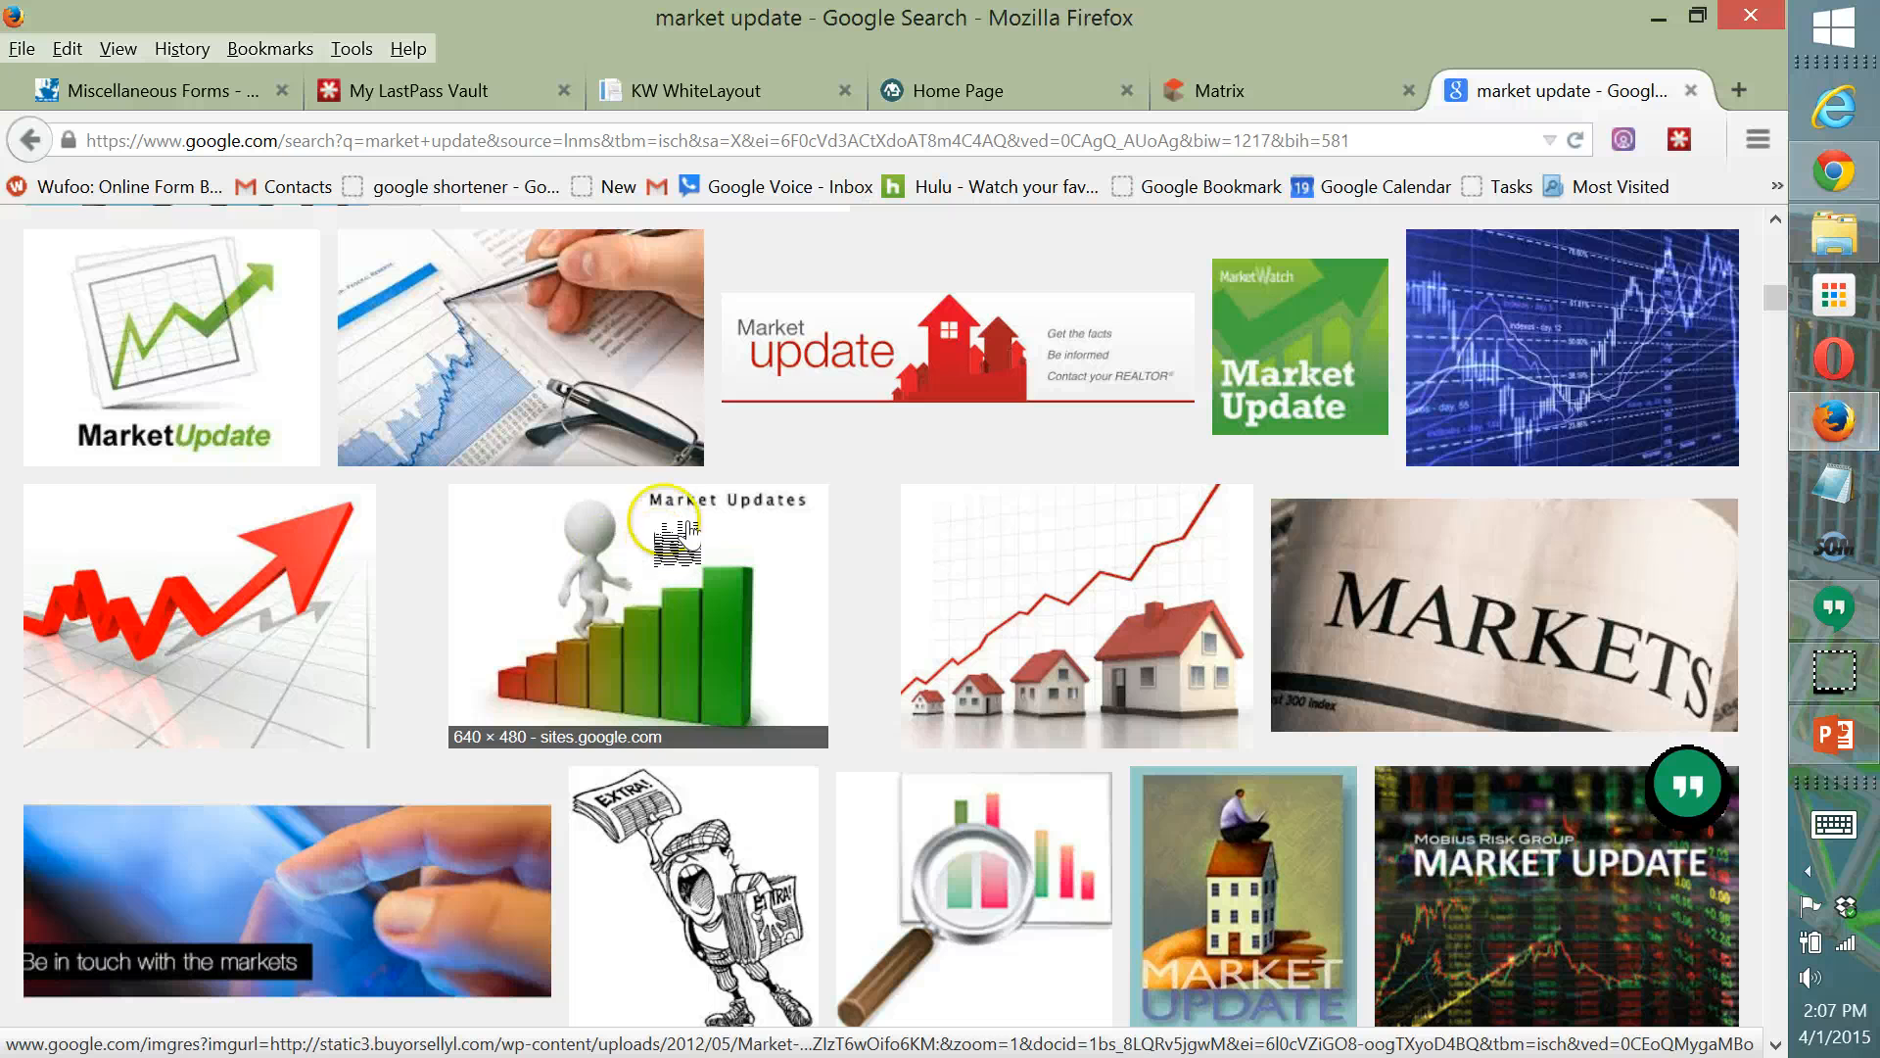
pyautogui.scroll(-2, 686, 536)
pyautogui.scroll(-3, 689, 534)
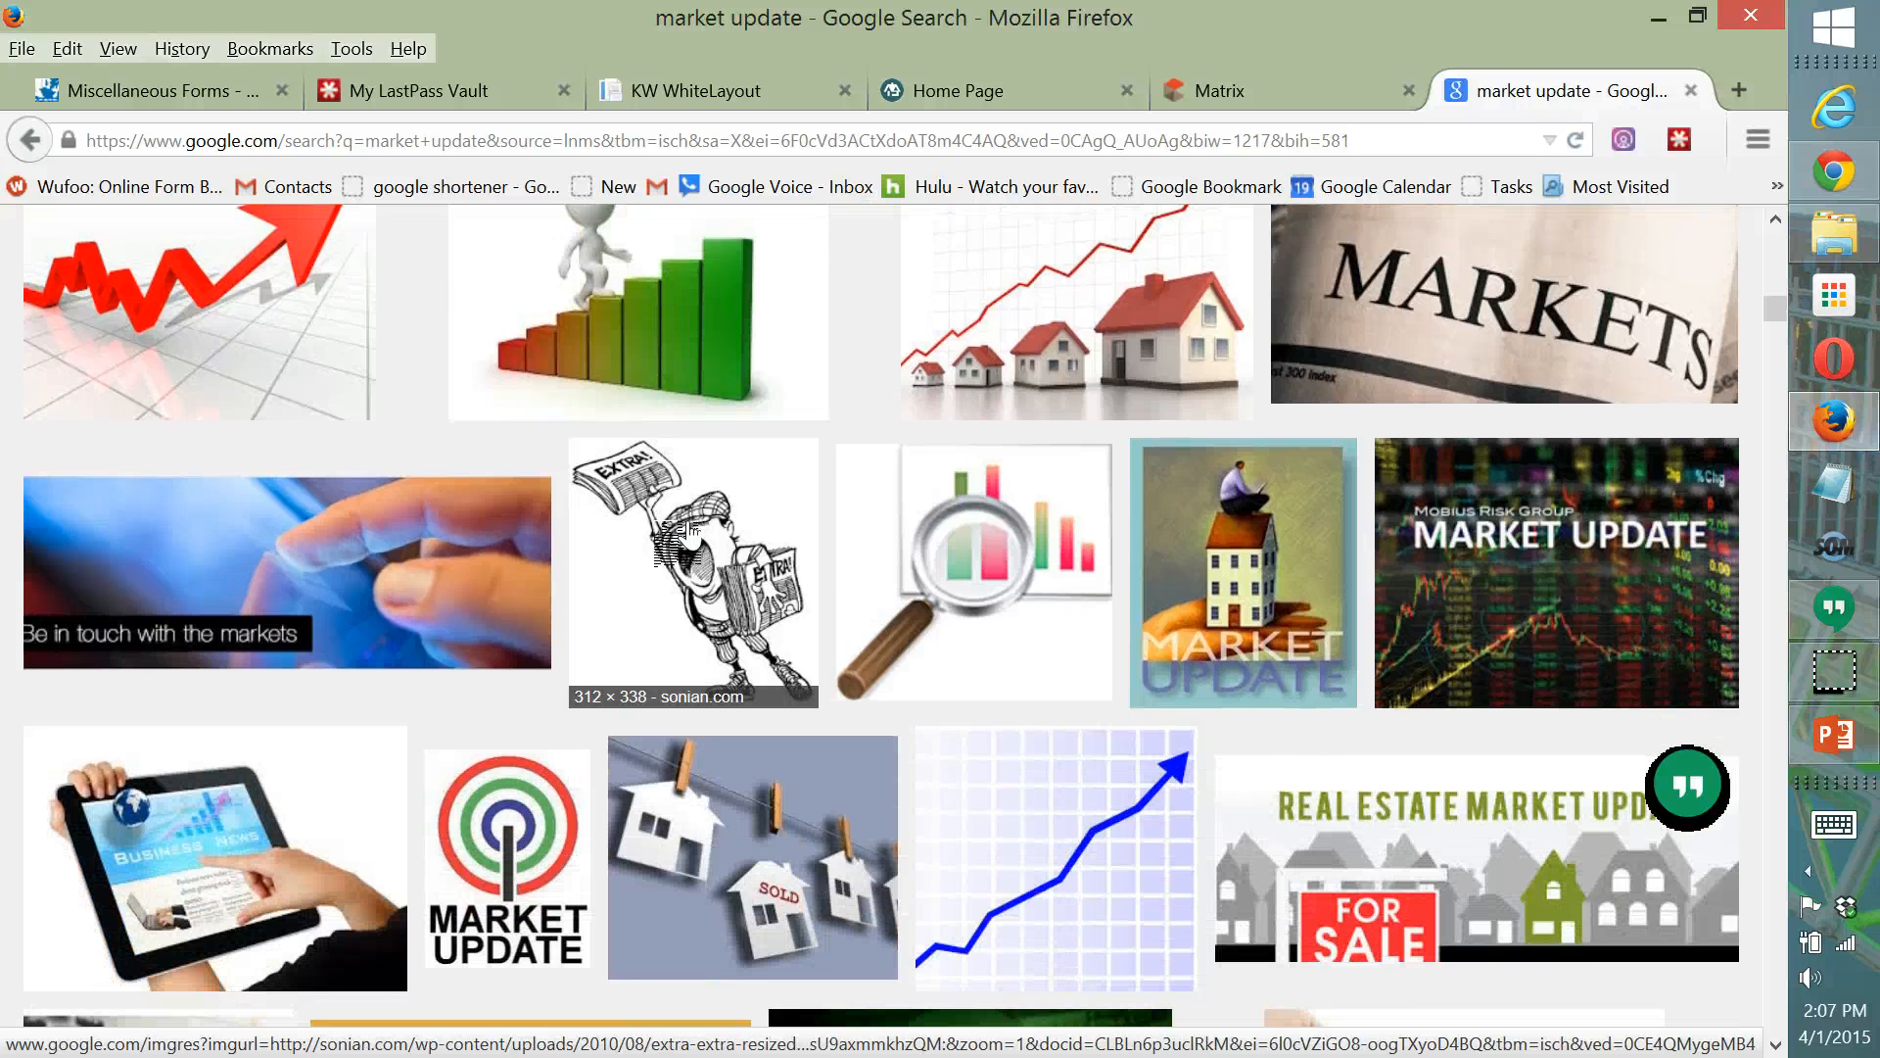
pyautogui.scroll(-3, 688, 535)
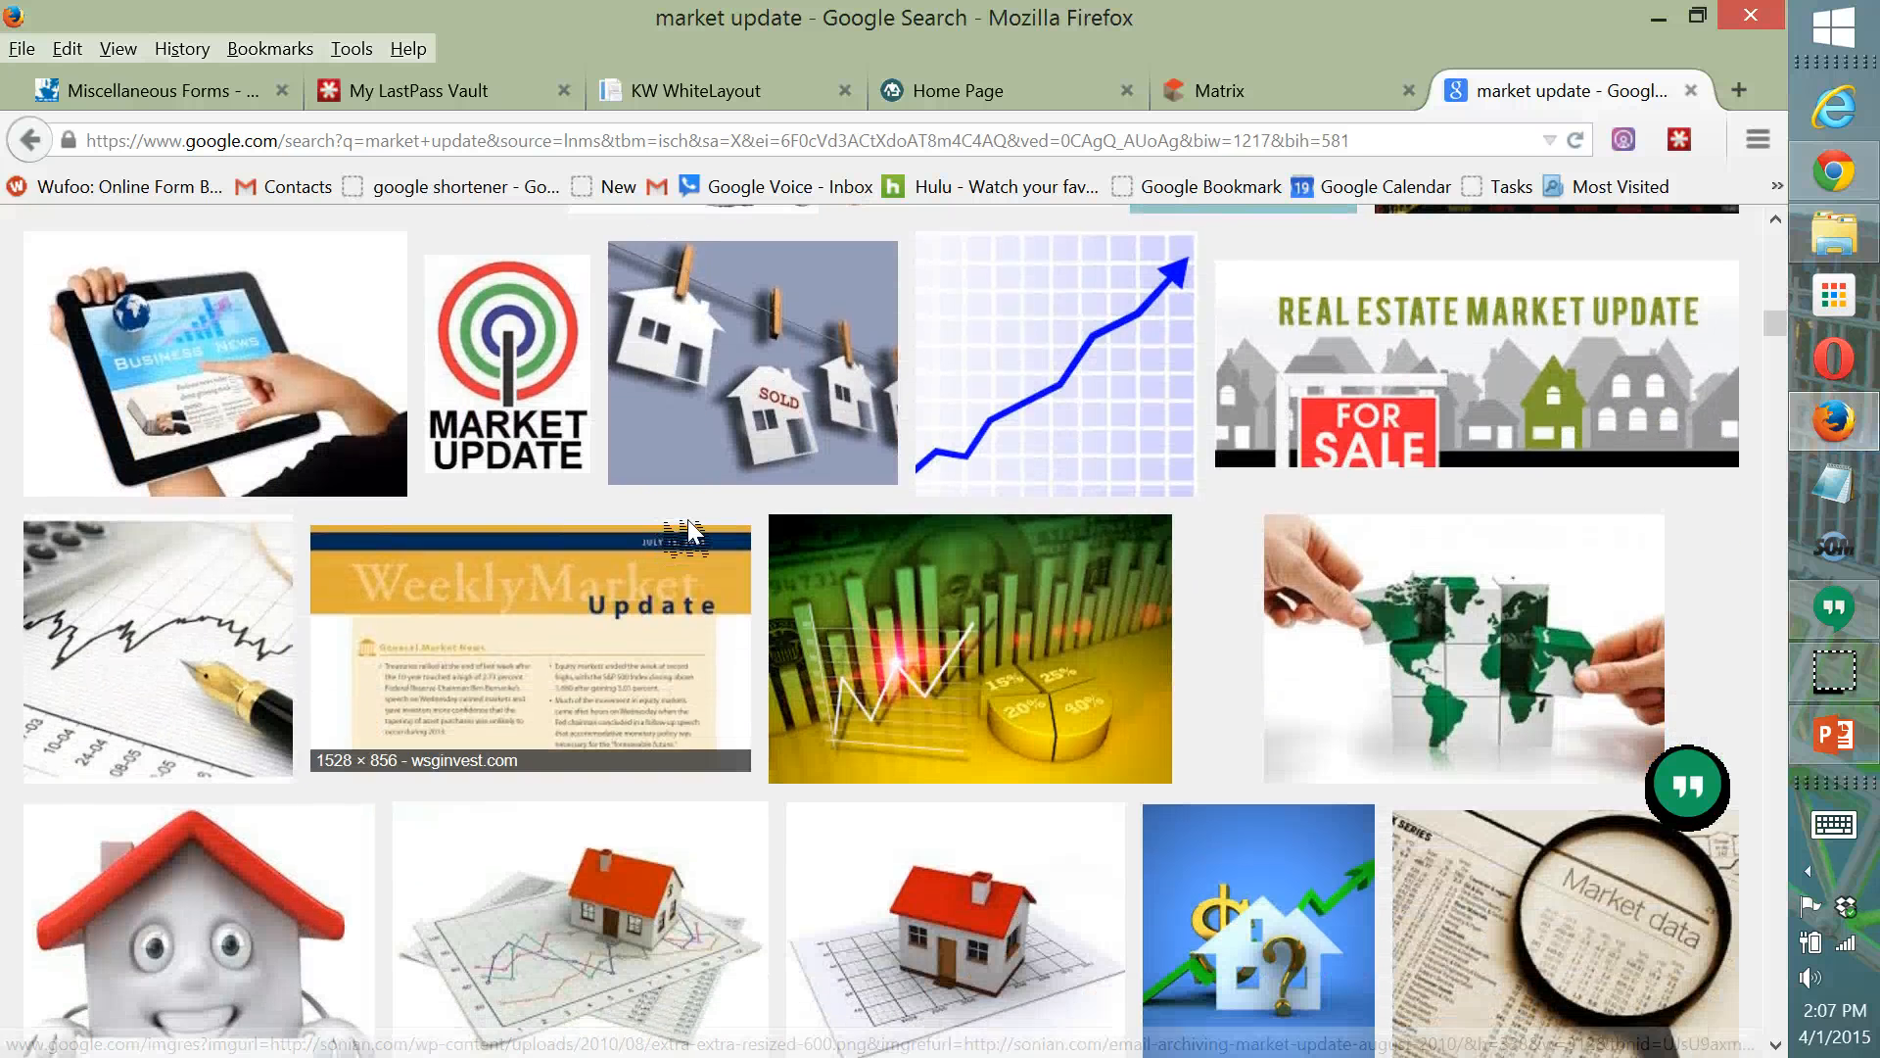
pyautogui.scroll(7, 689, 534)
pyautogui.scroll(5, 687, 534)
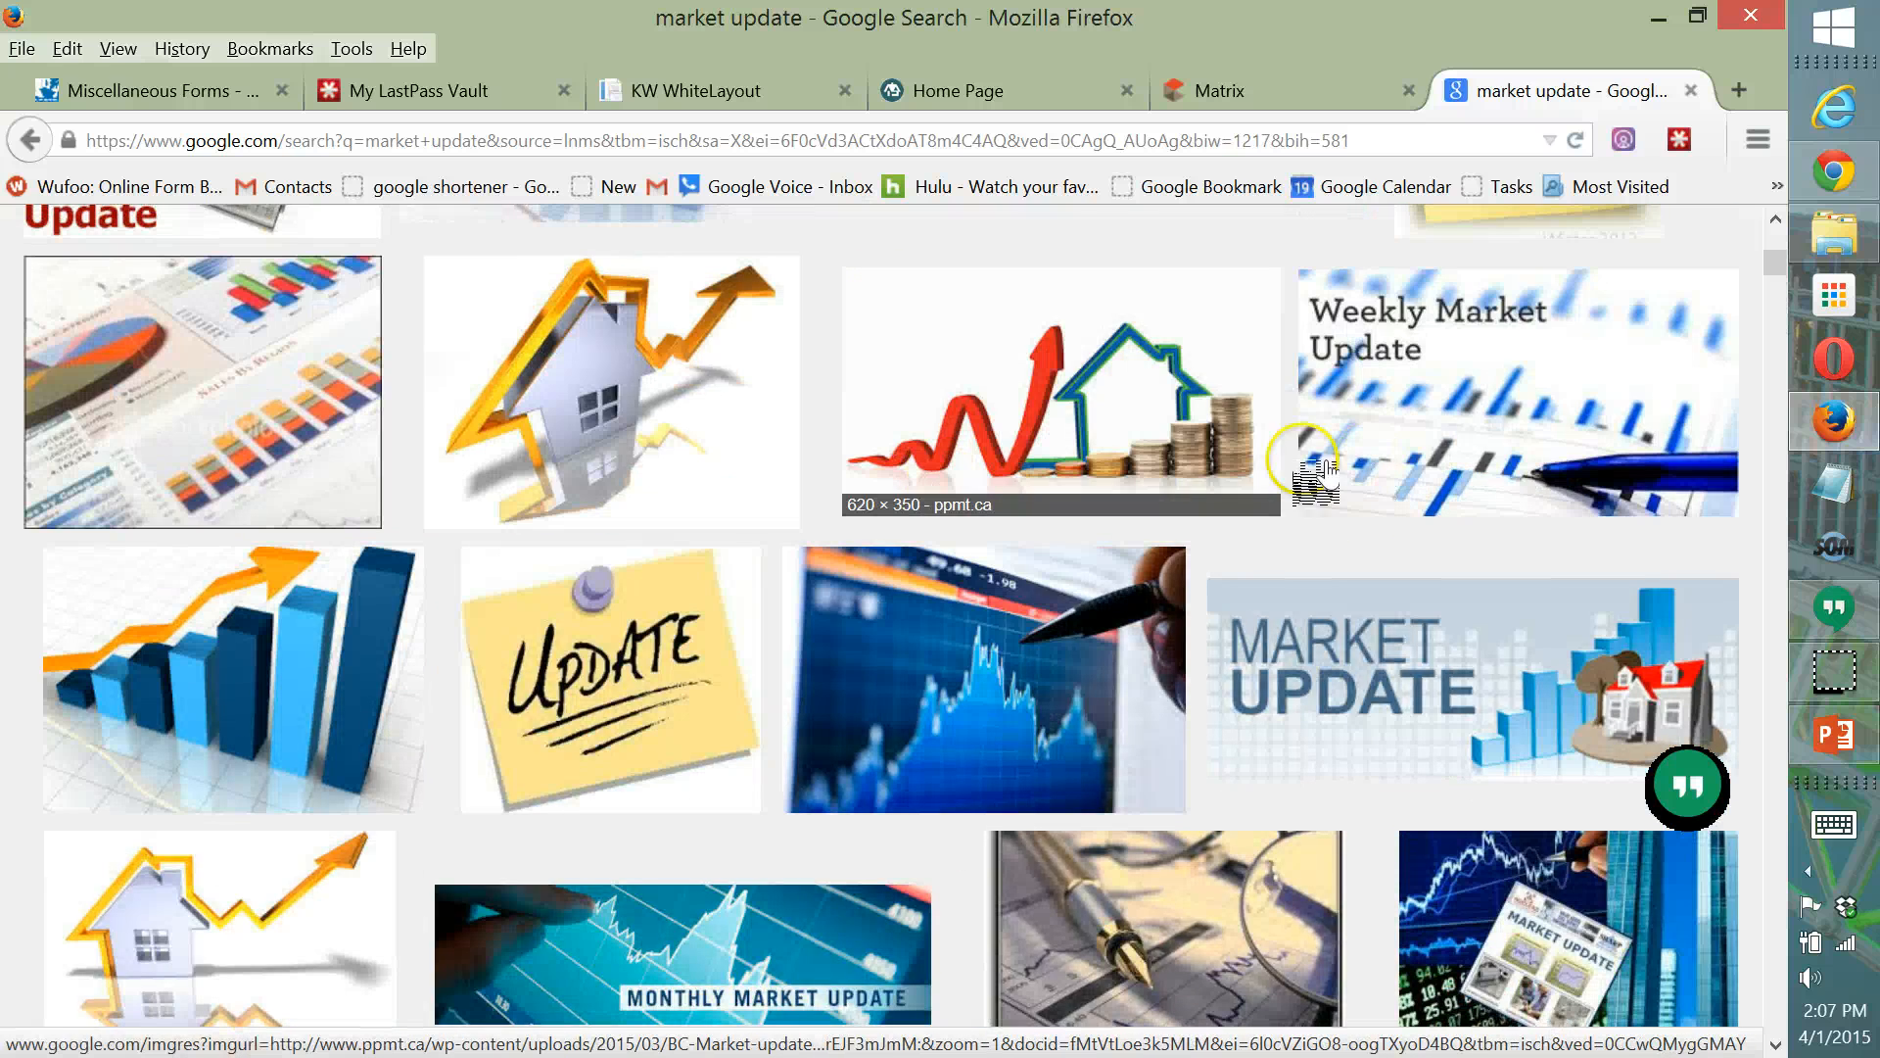
pyautogui.click(978, 397)
pyautogui.scroll(3, 978, 396)
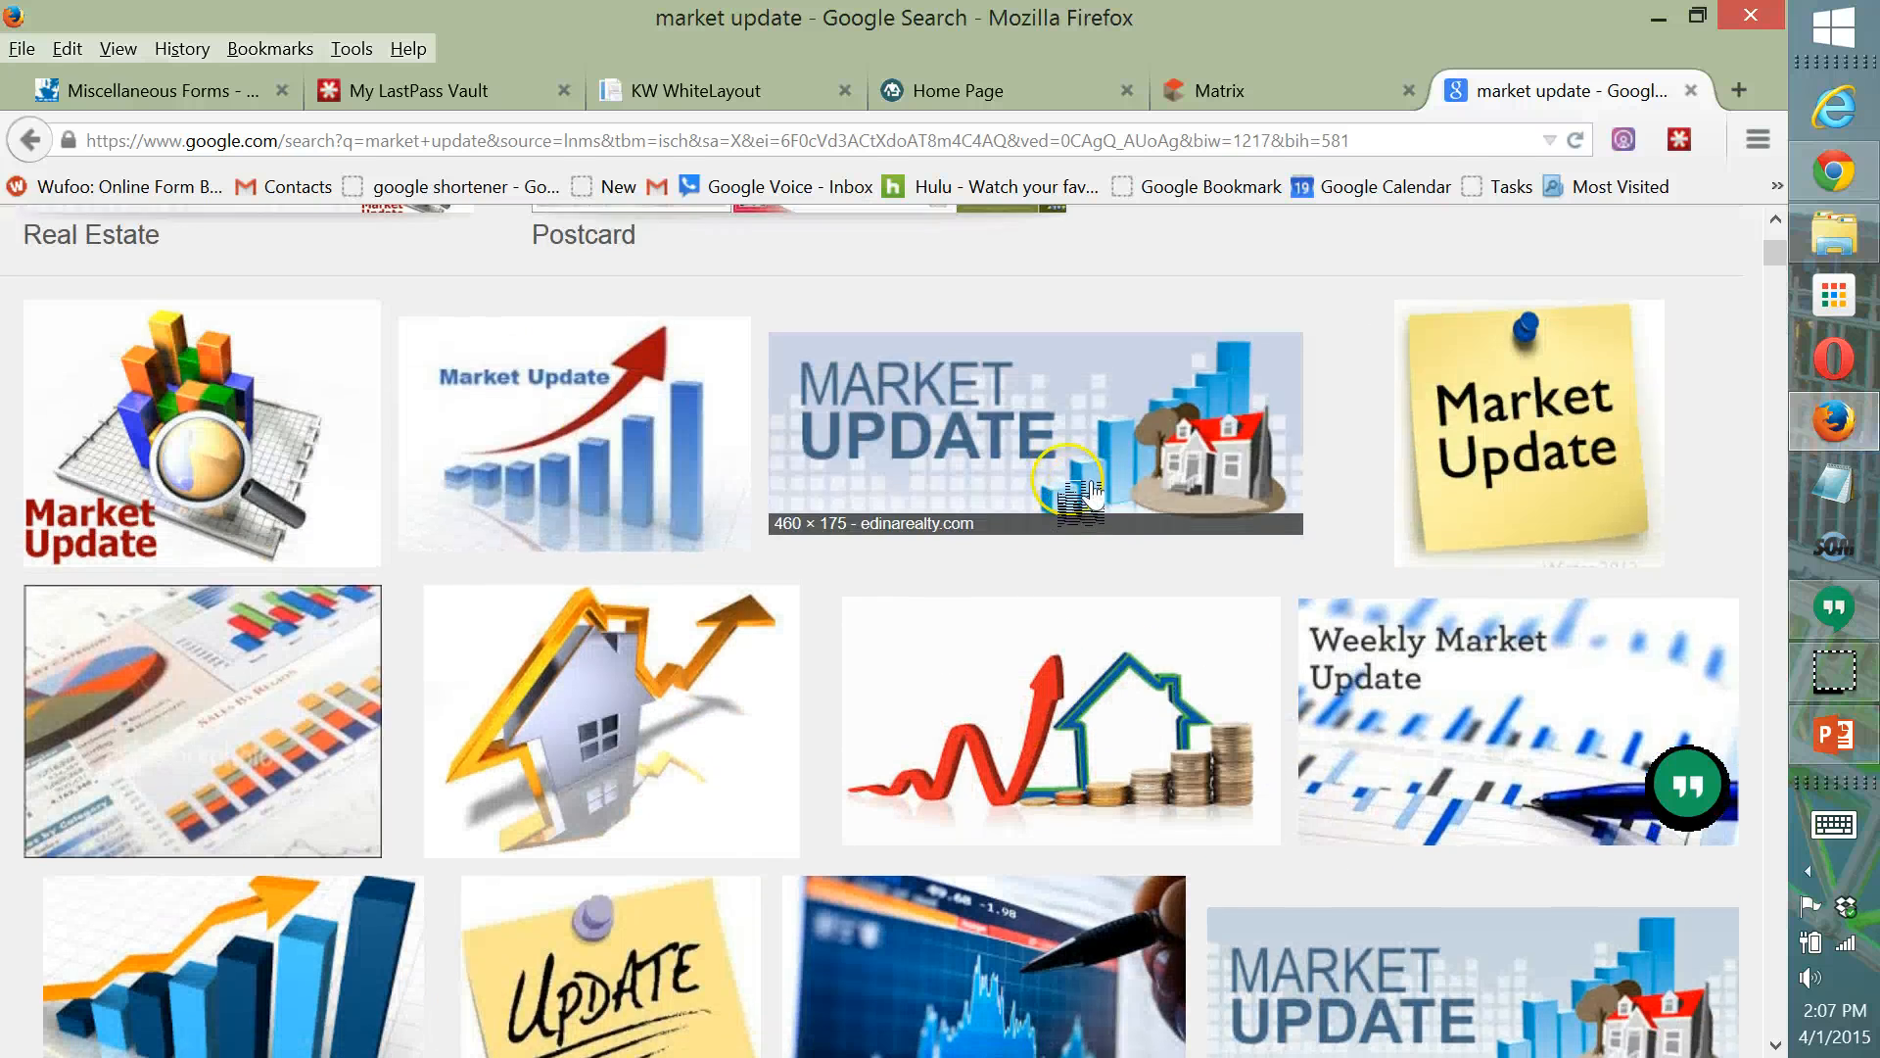
pyautogui.scroll(-5, 1071, 501)
pyautogui.scroll(-5, 1085, 502)
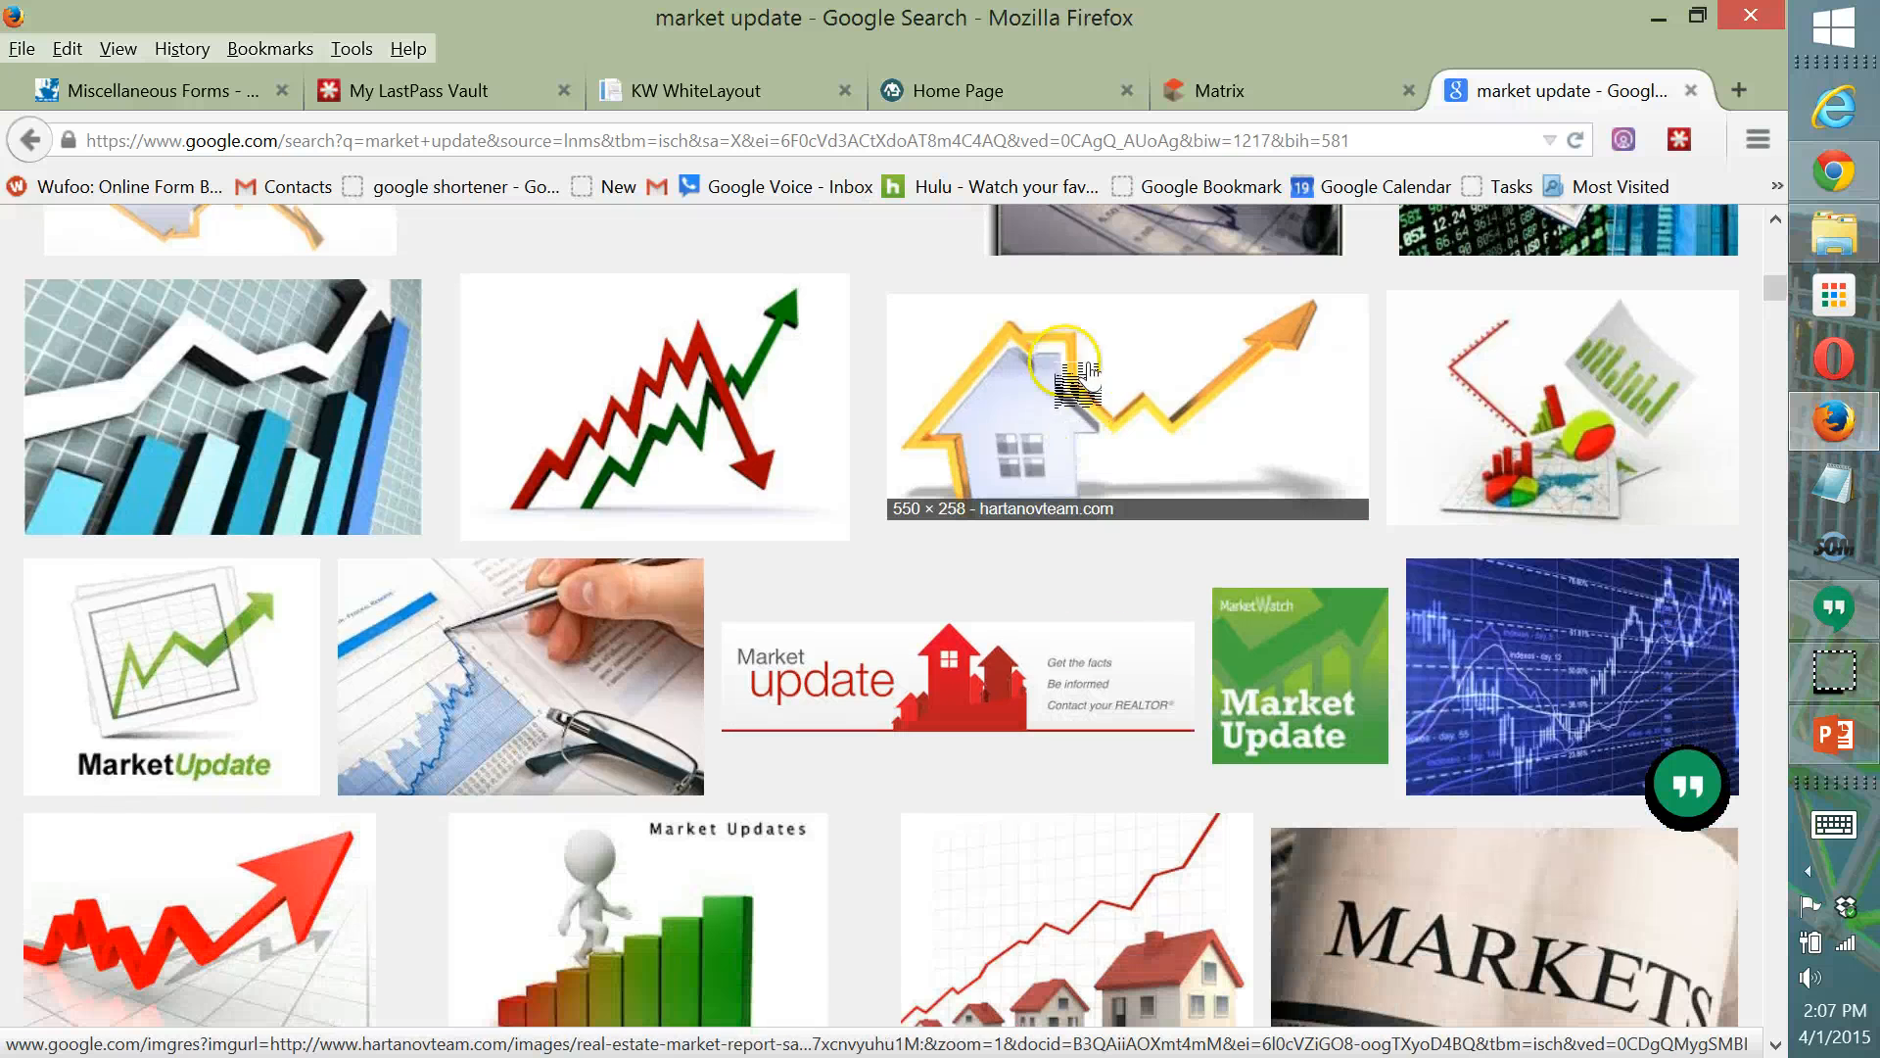
# Preview the hartanovteam.com image of a house with a rising orange arrow and start saving it to the Copy folder.
pyautogui.click(1073, 392)
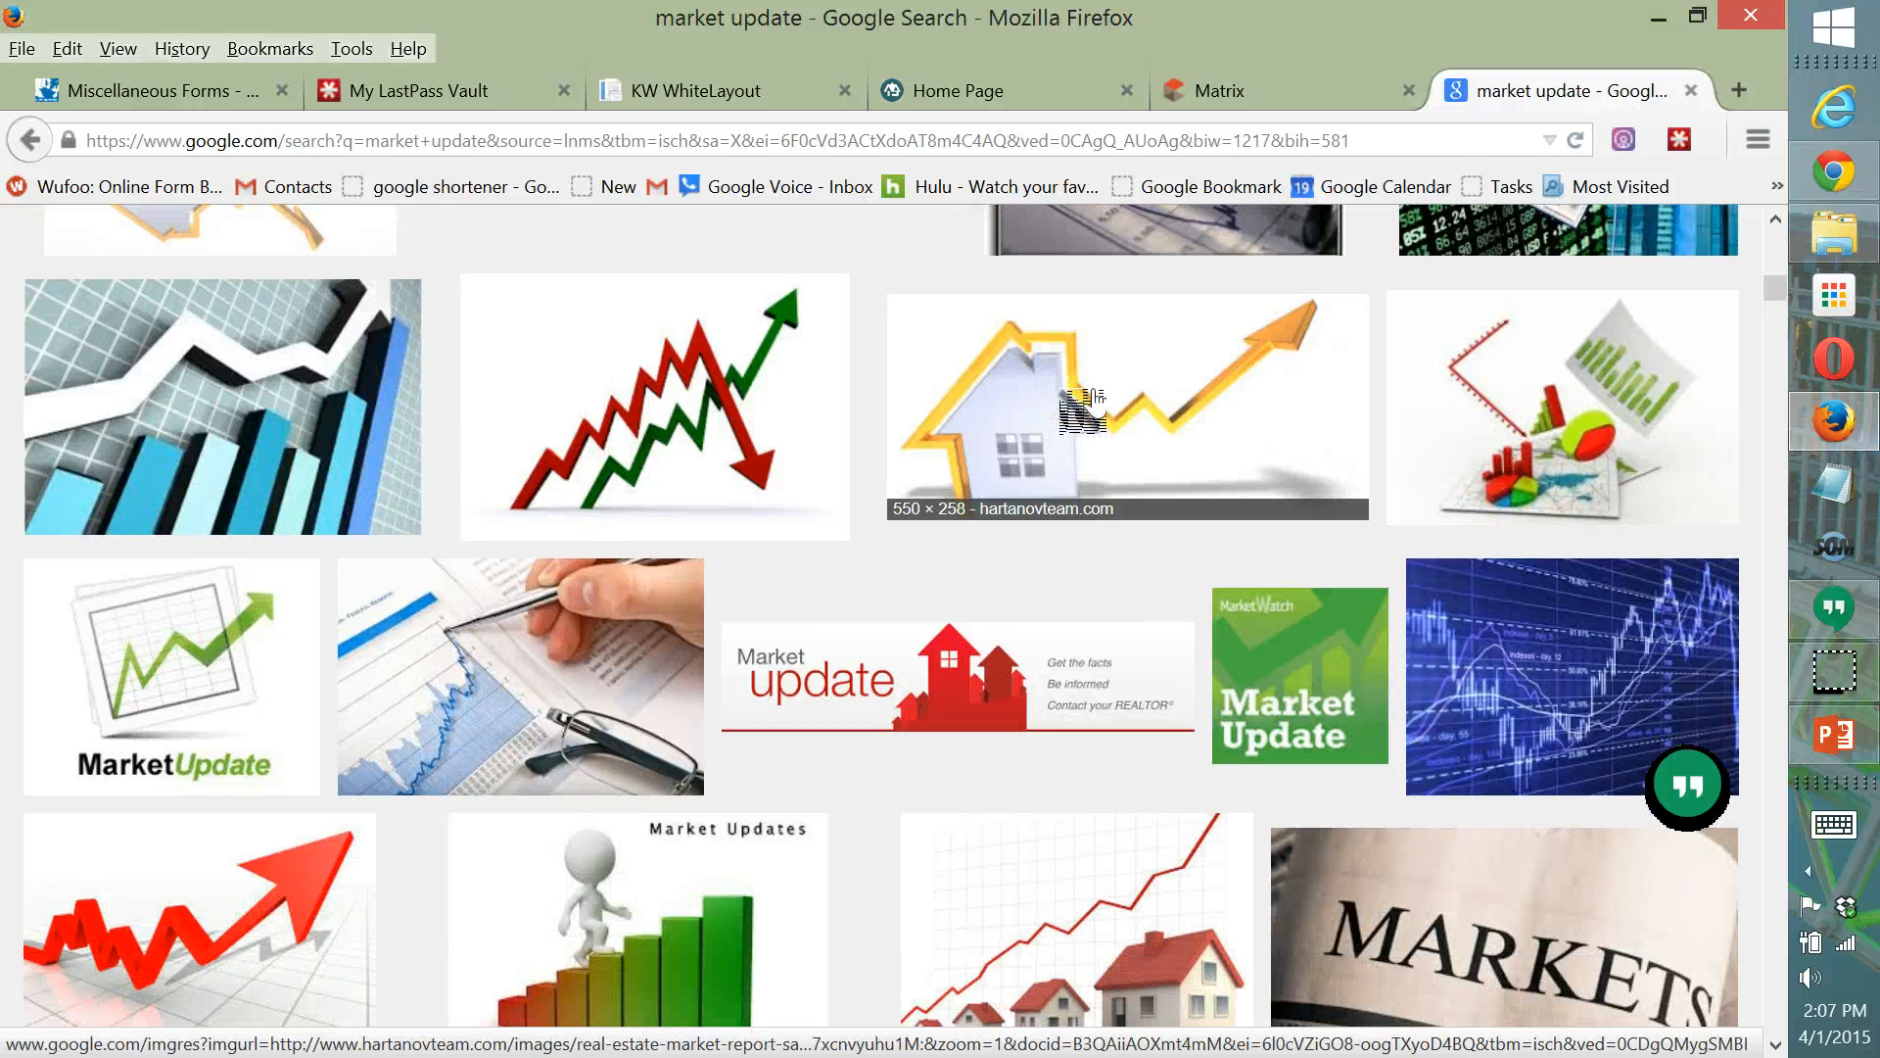
pyautogui.click(1071, 391)
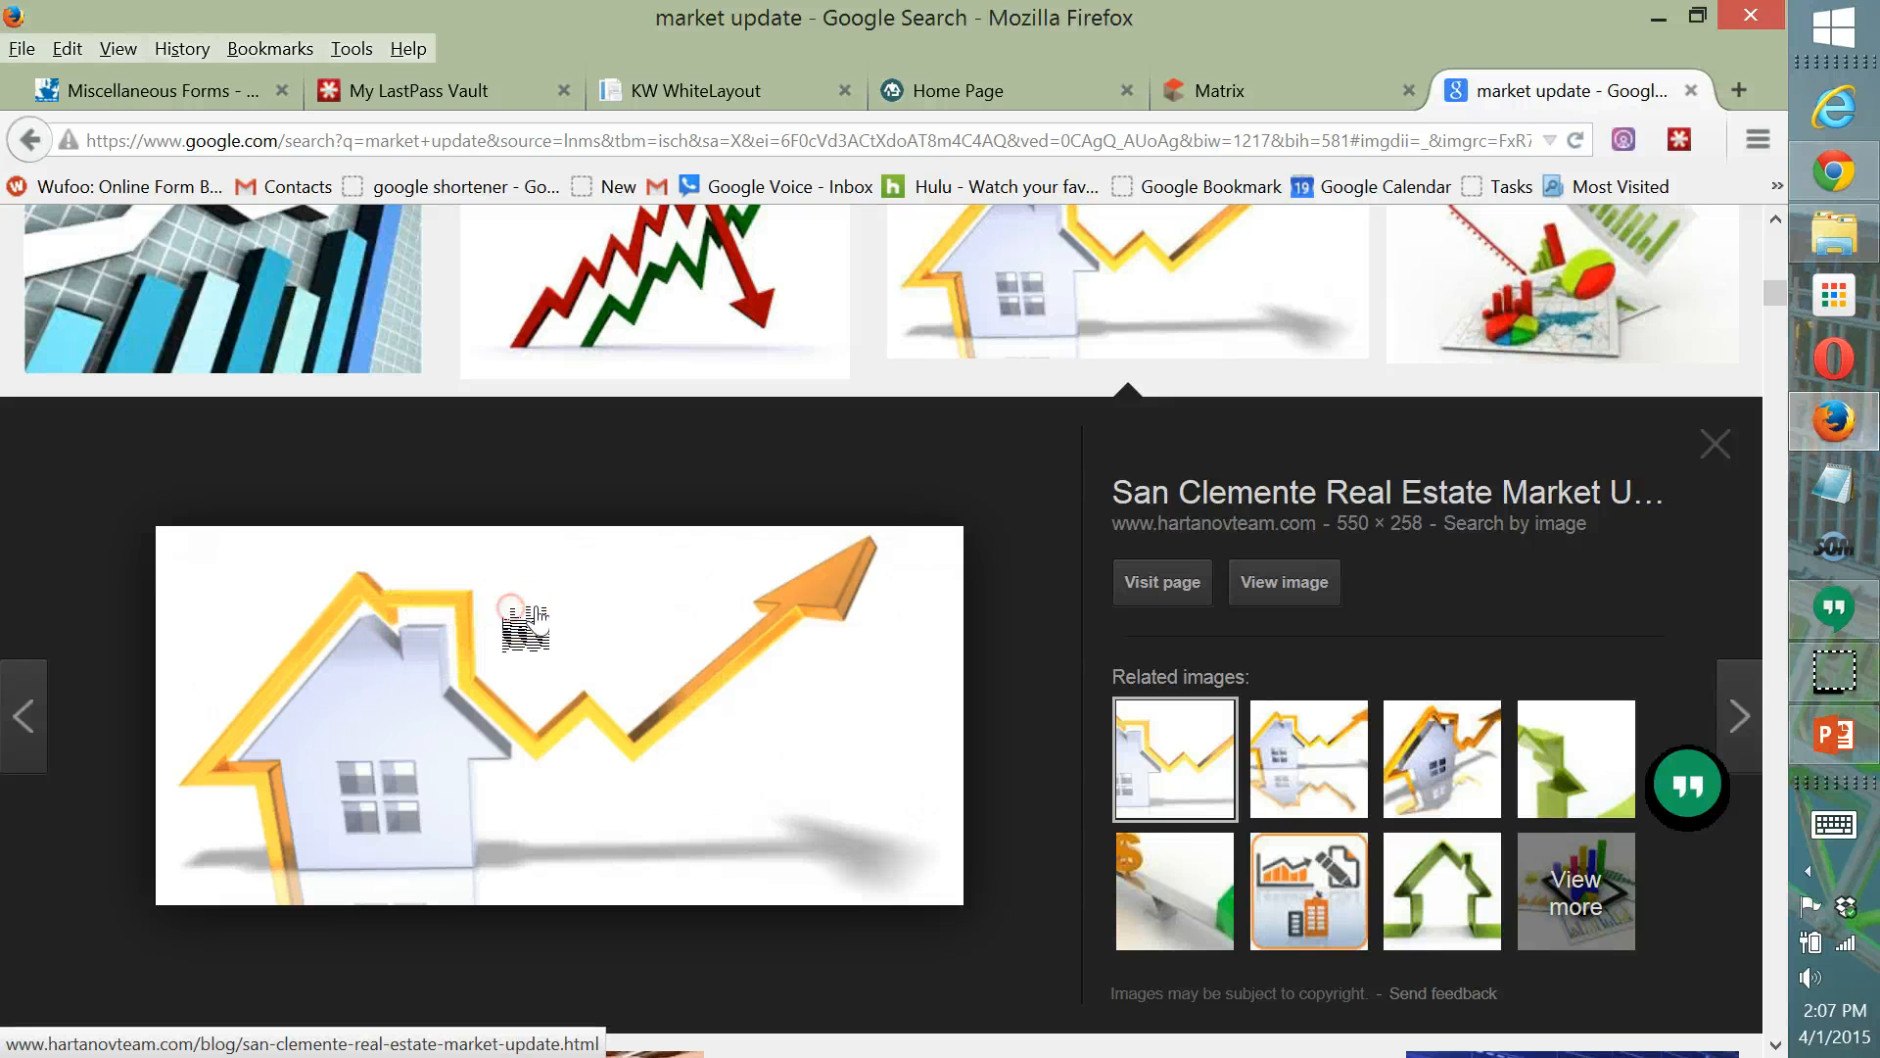
pyautogui.rightClick(511, 606)
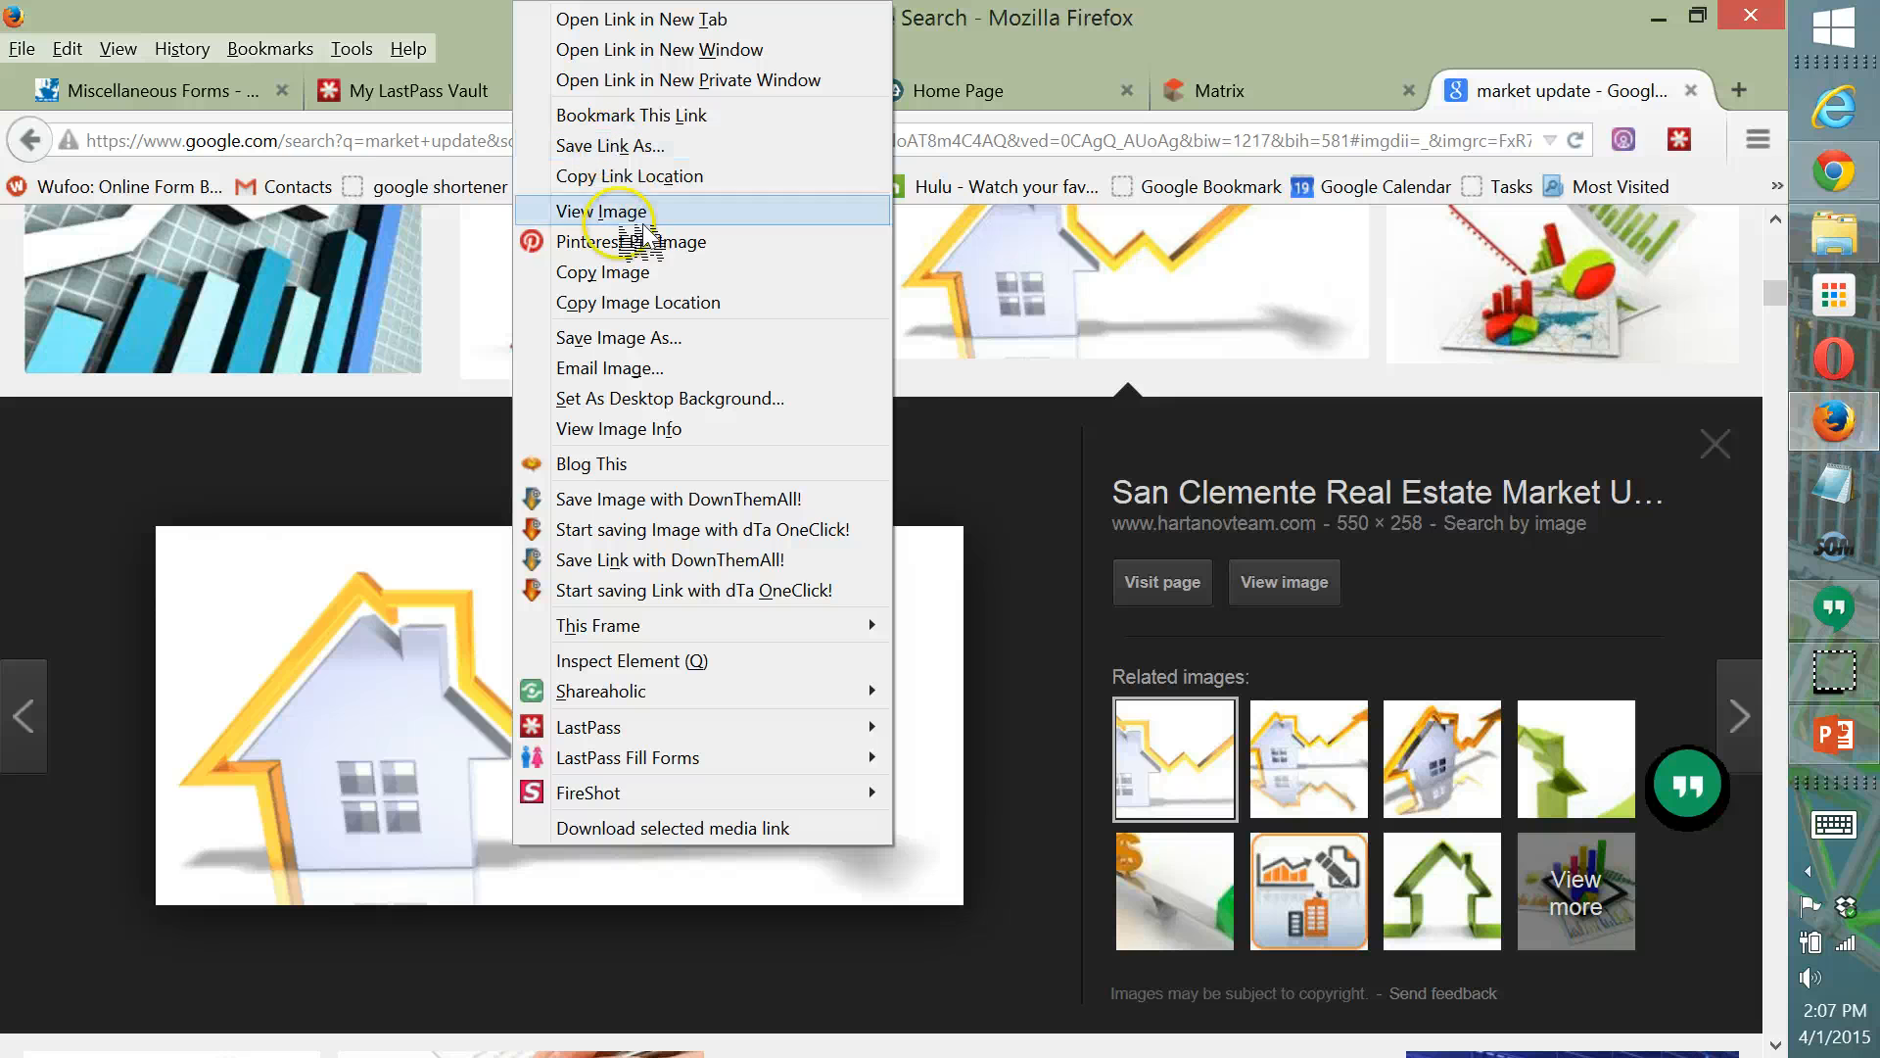
pyautogui.click(627, 339)
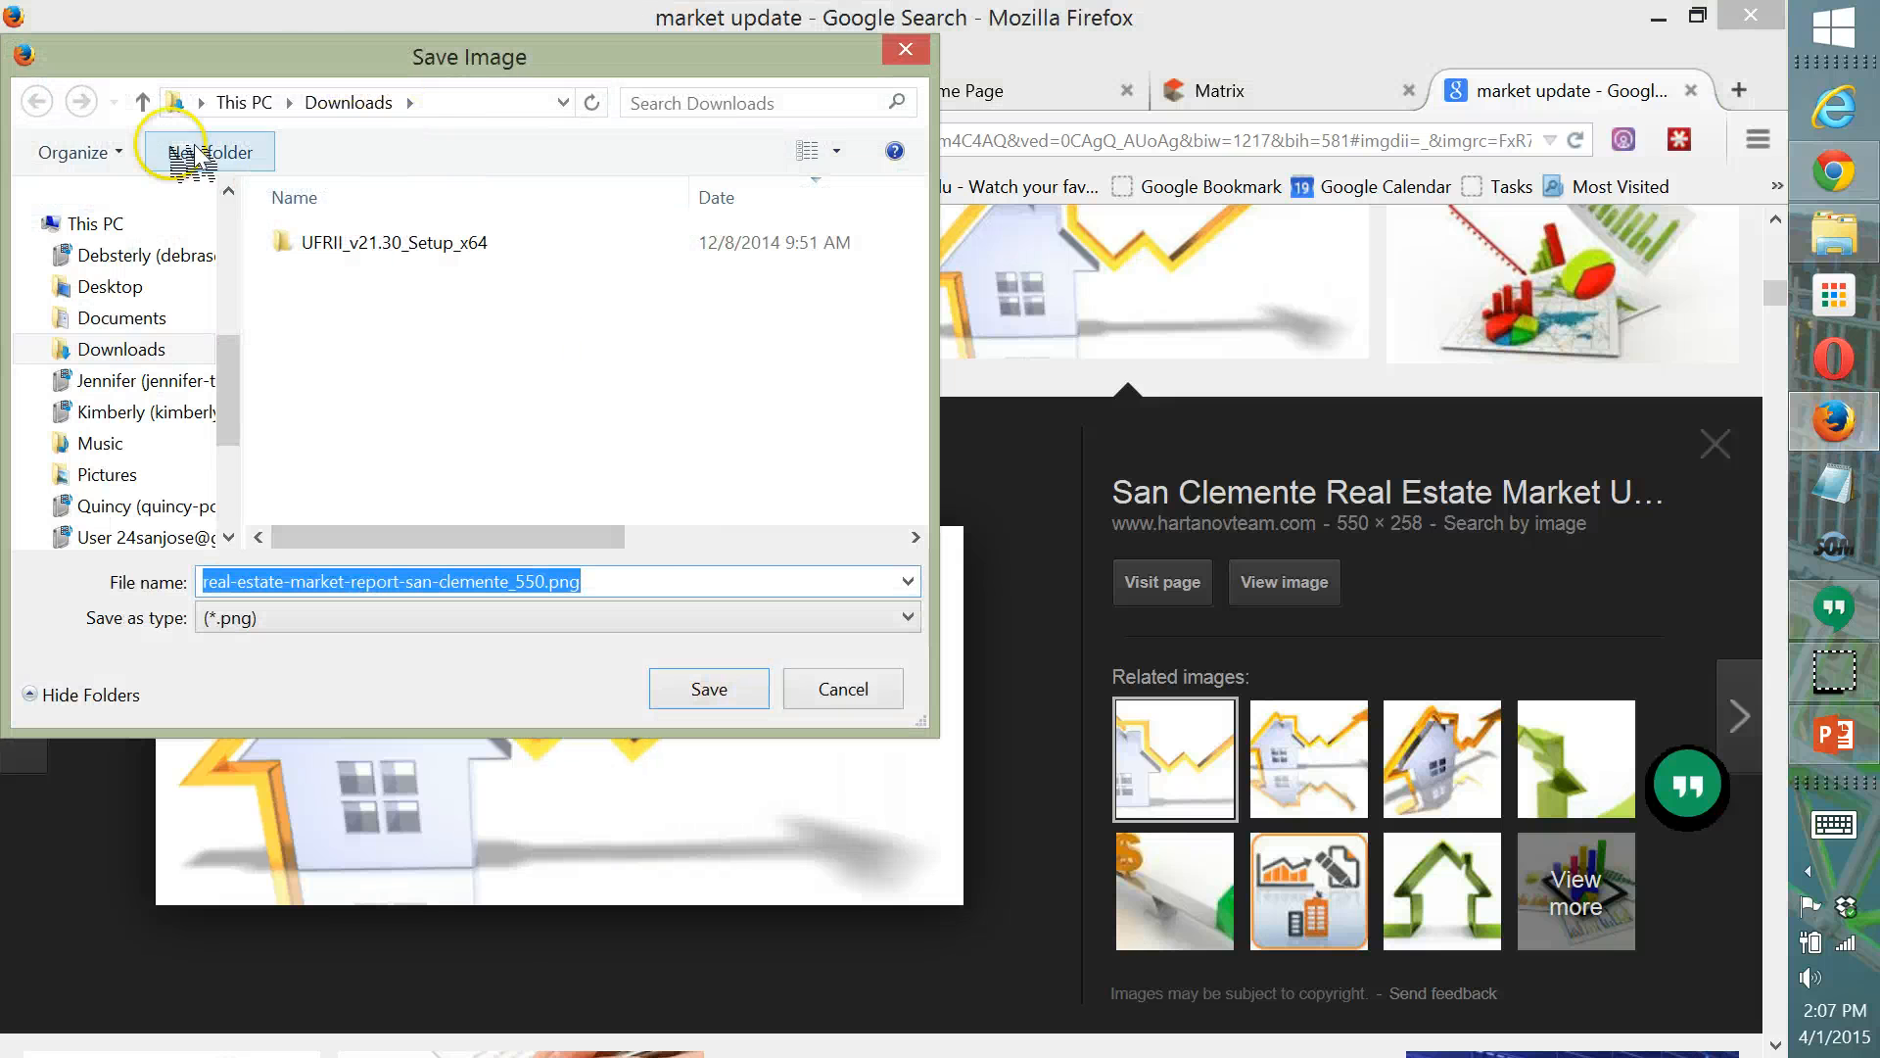
pyautogui.scroll(5, 228, 392)
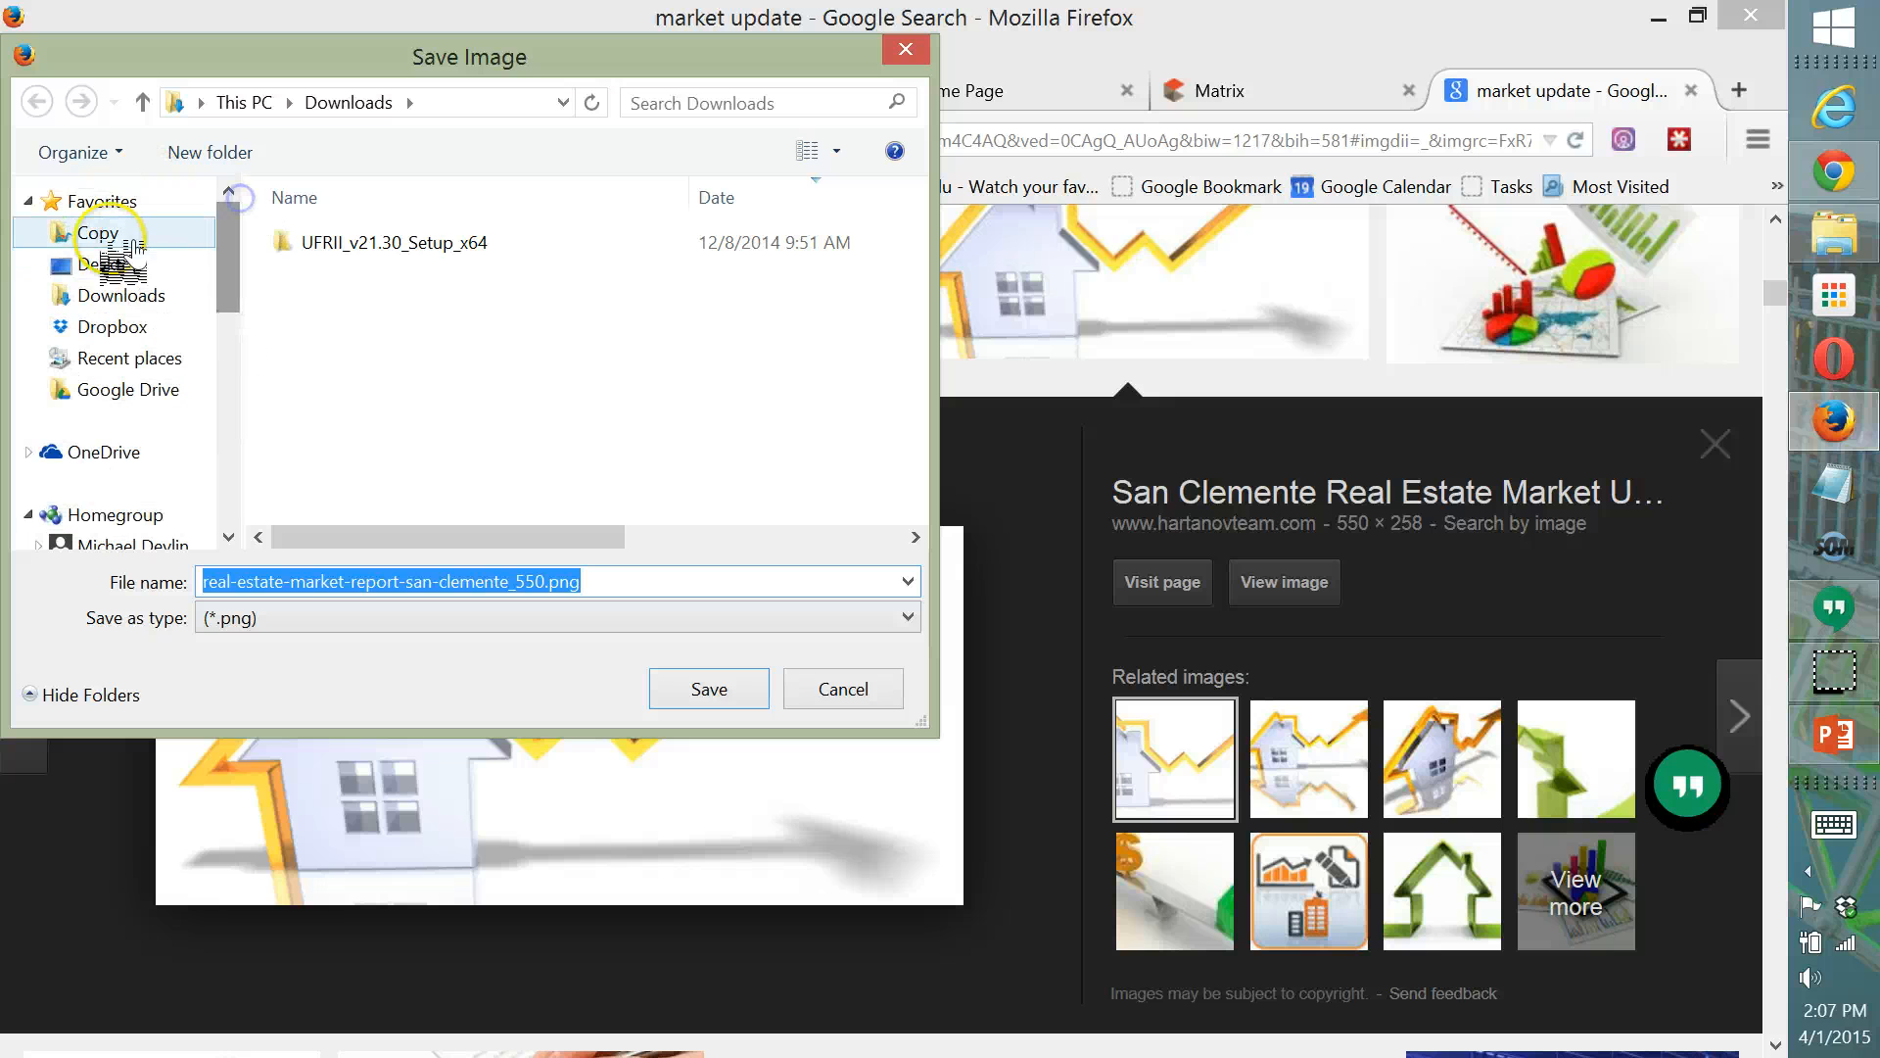
pyautogui.click(96, 233)
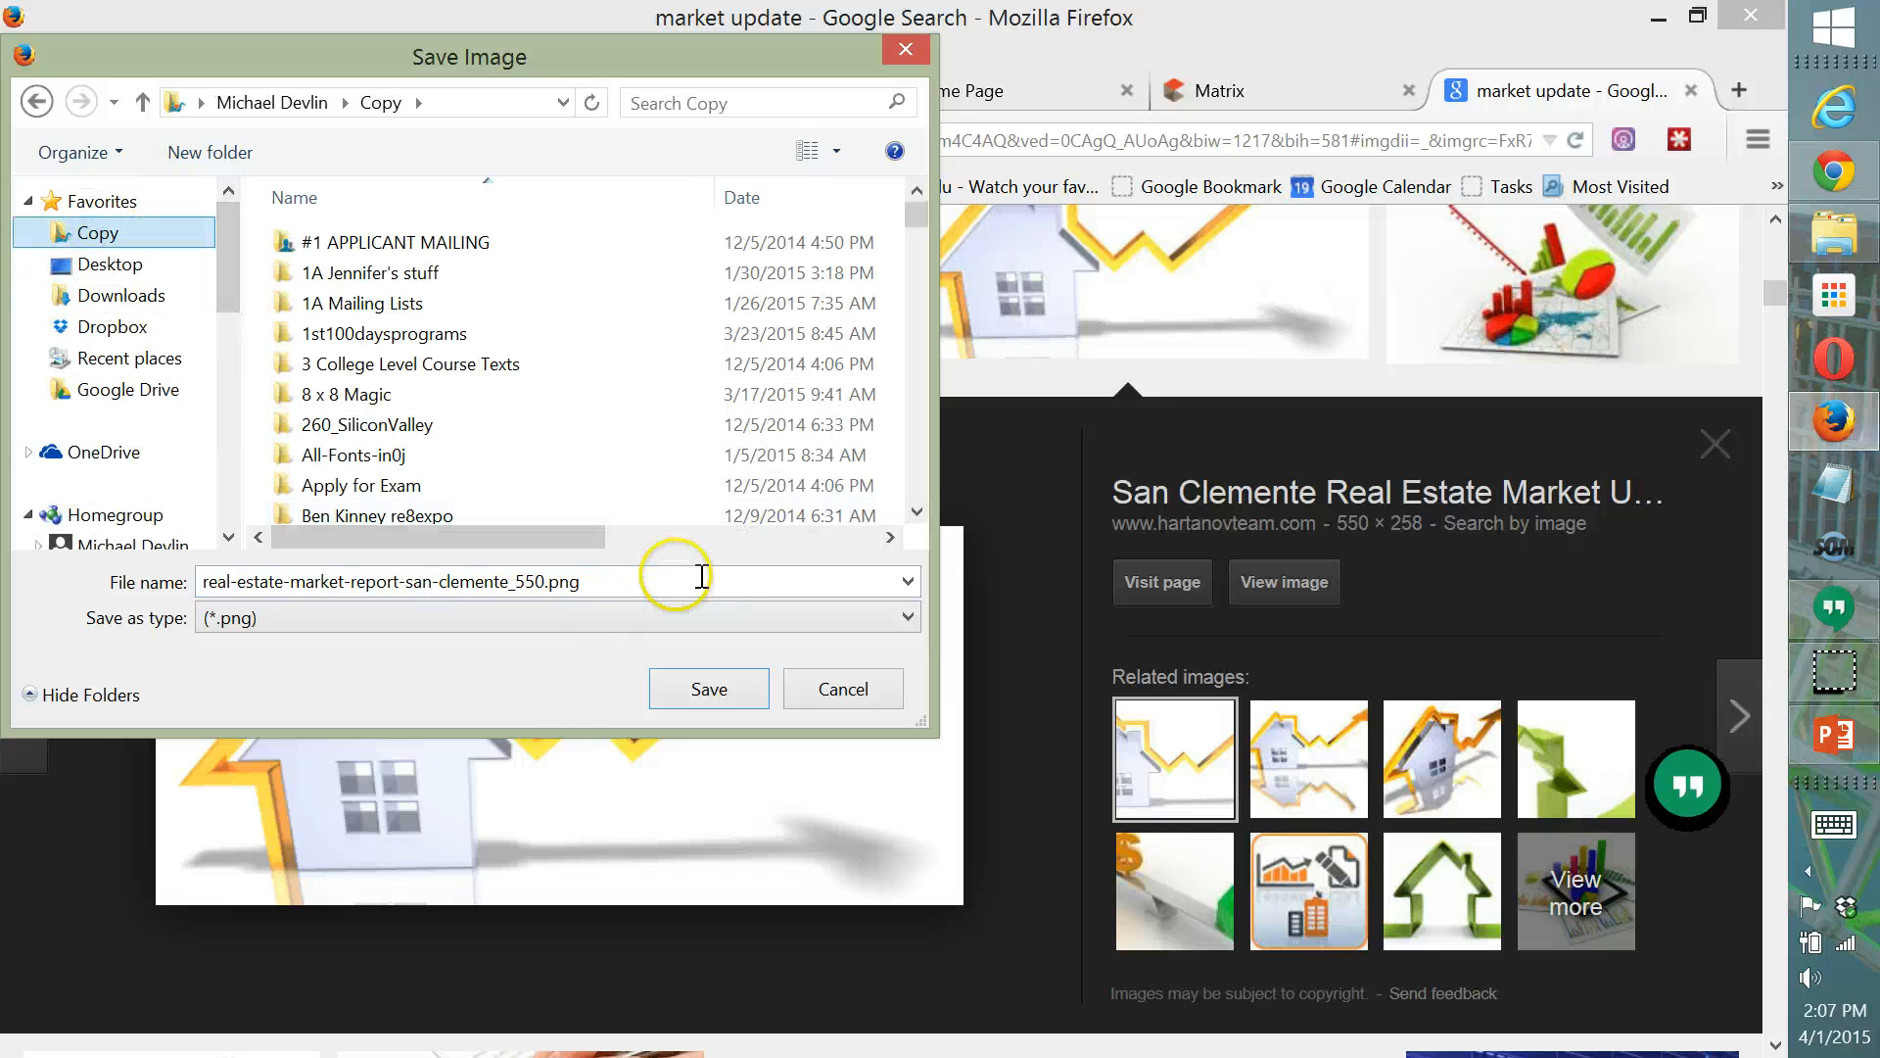
# Shorten the image's file name to real-estate-market-report.
pyautogui.doubleClick(480, 585)
pyautogui.doubleClick(437, 582)
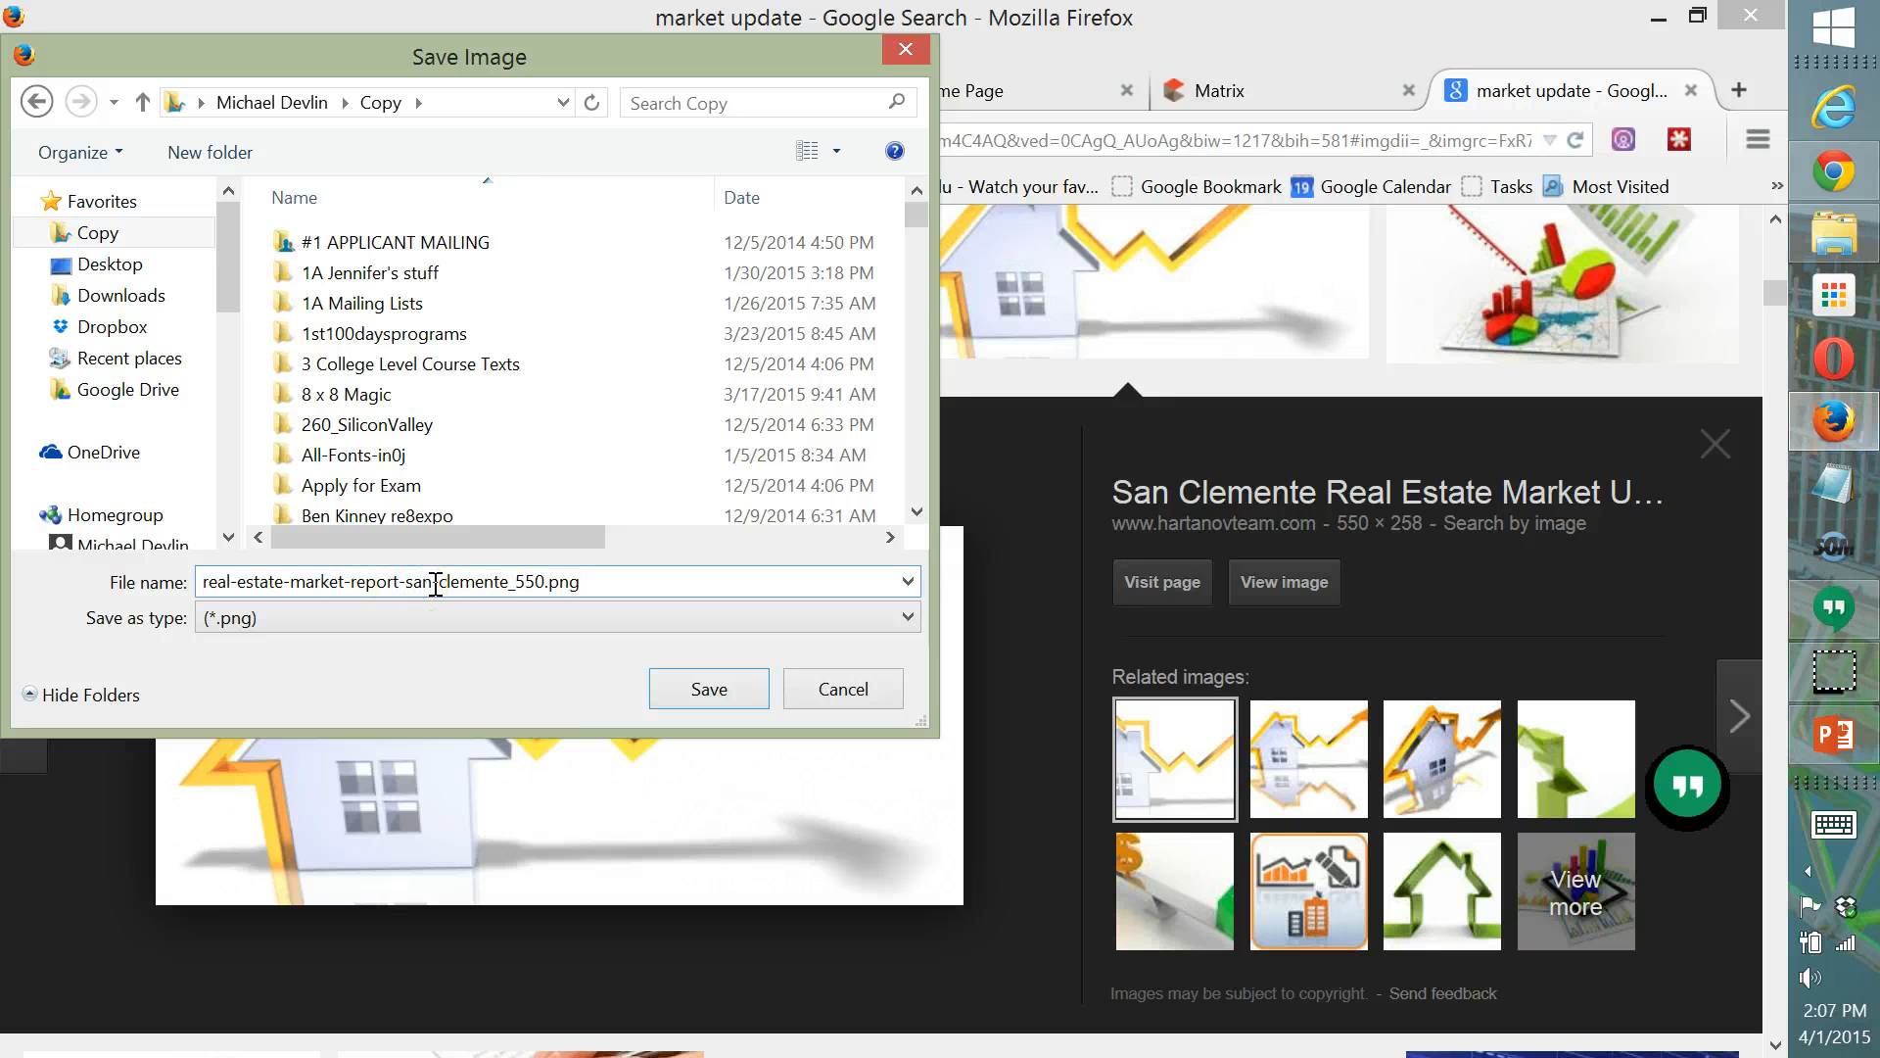
pyautogui.moveTo(405, 582); pyautogui.dragTo(693, 564)
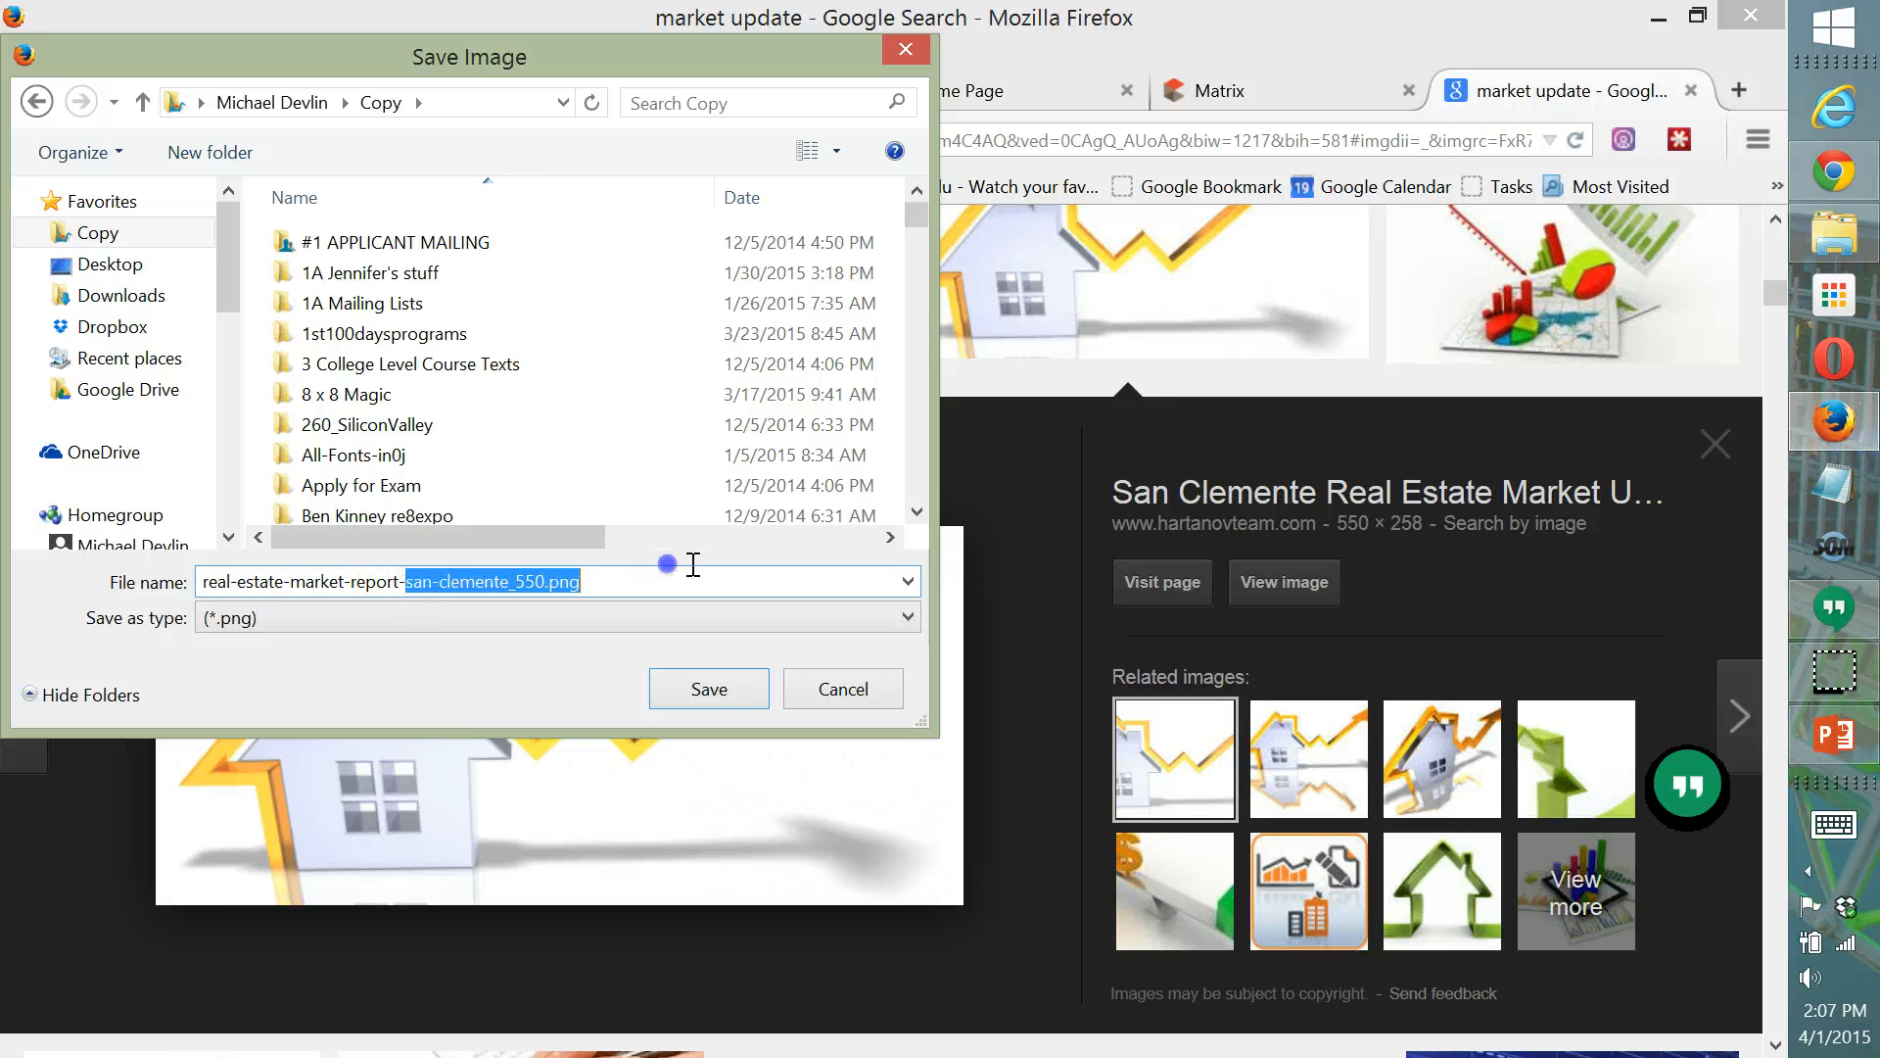
pyautogui.press('BackSpace')
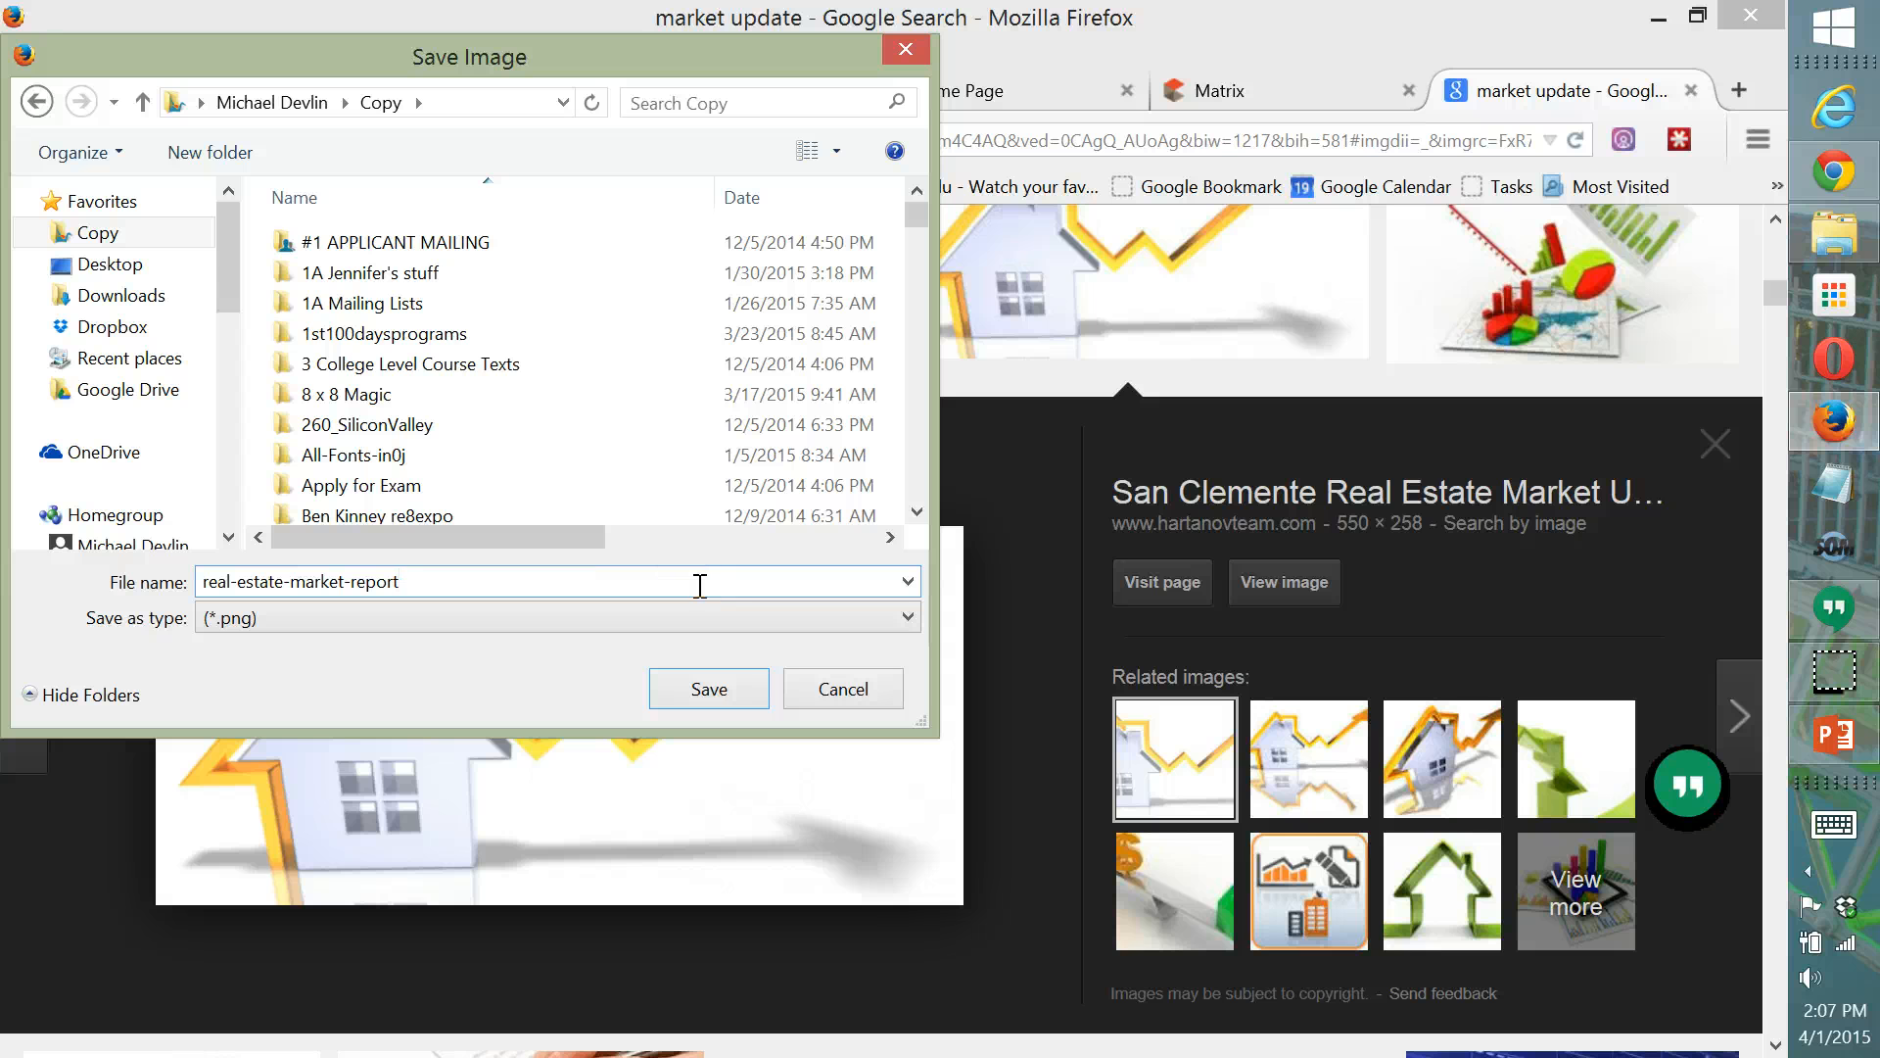
# Create a folder named Market Update inside the Copy folder and save the image in it.
pyautogui.click(210, 154)
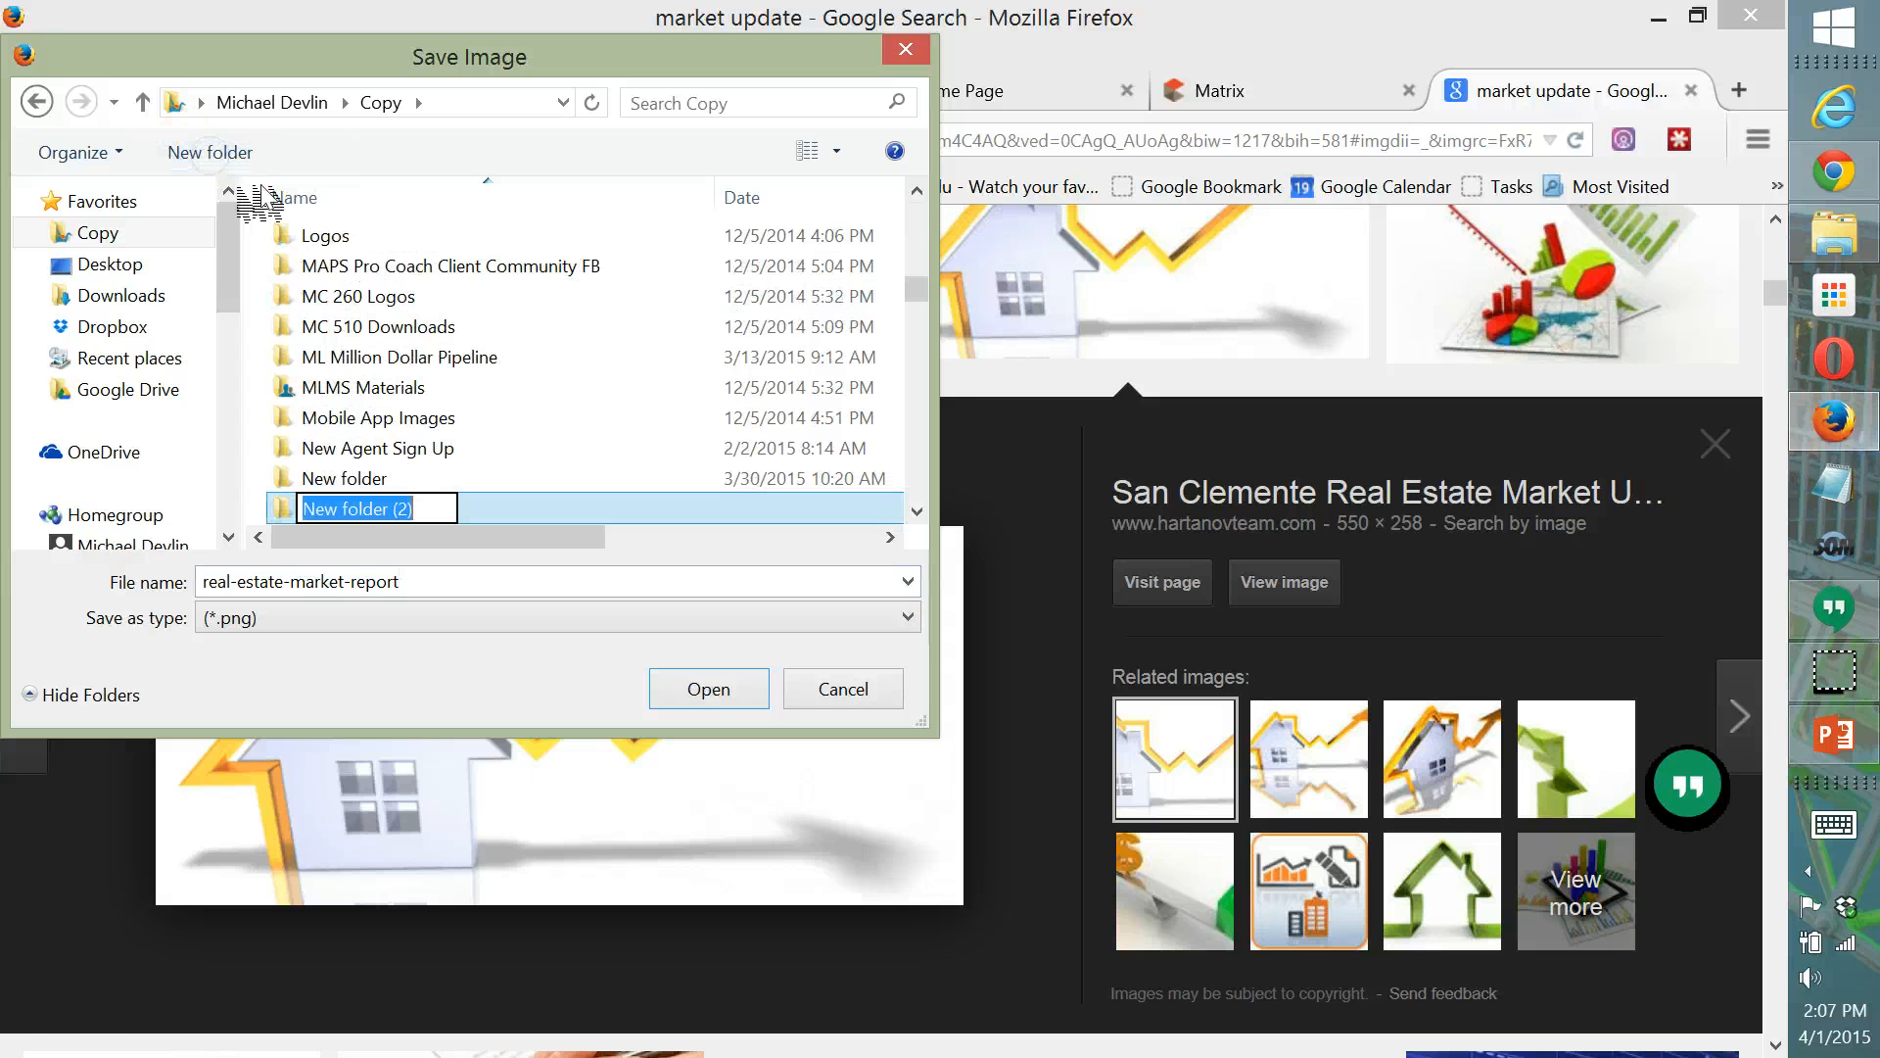
pyautogui.write('Market U')
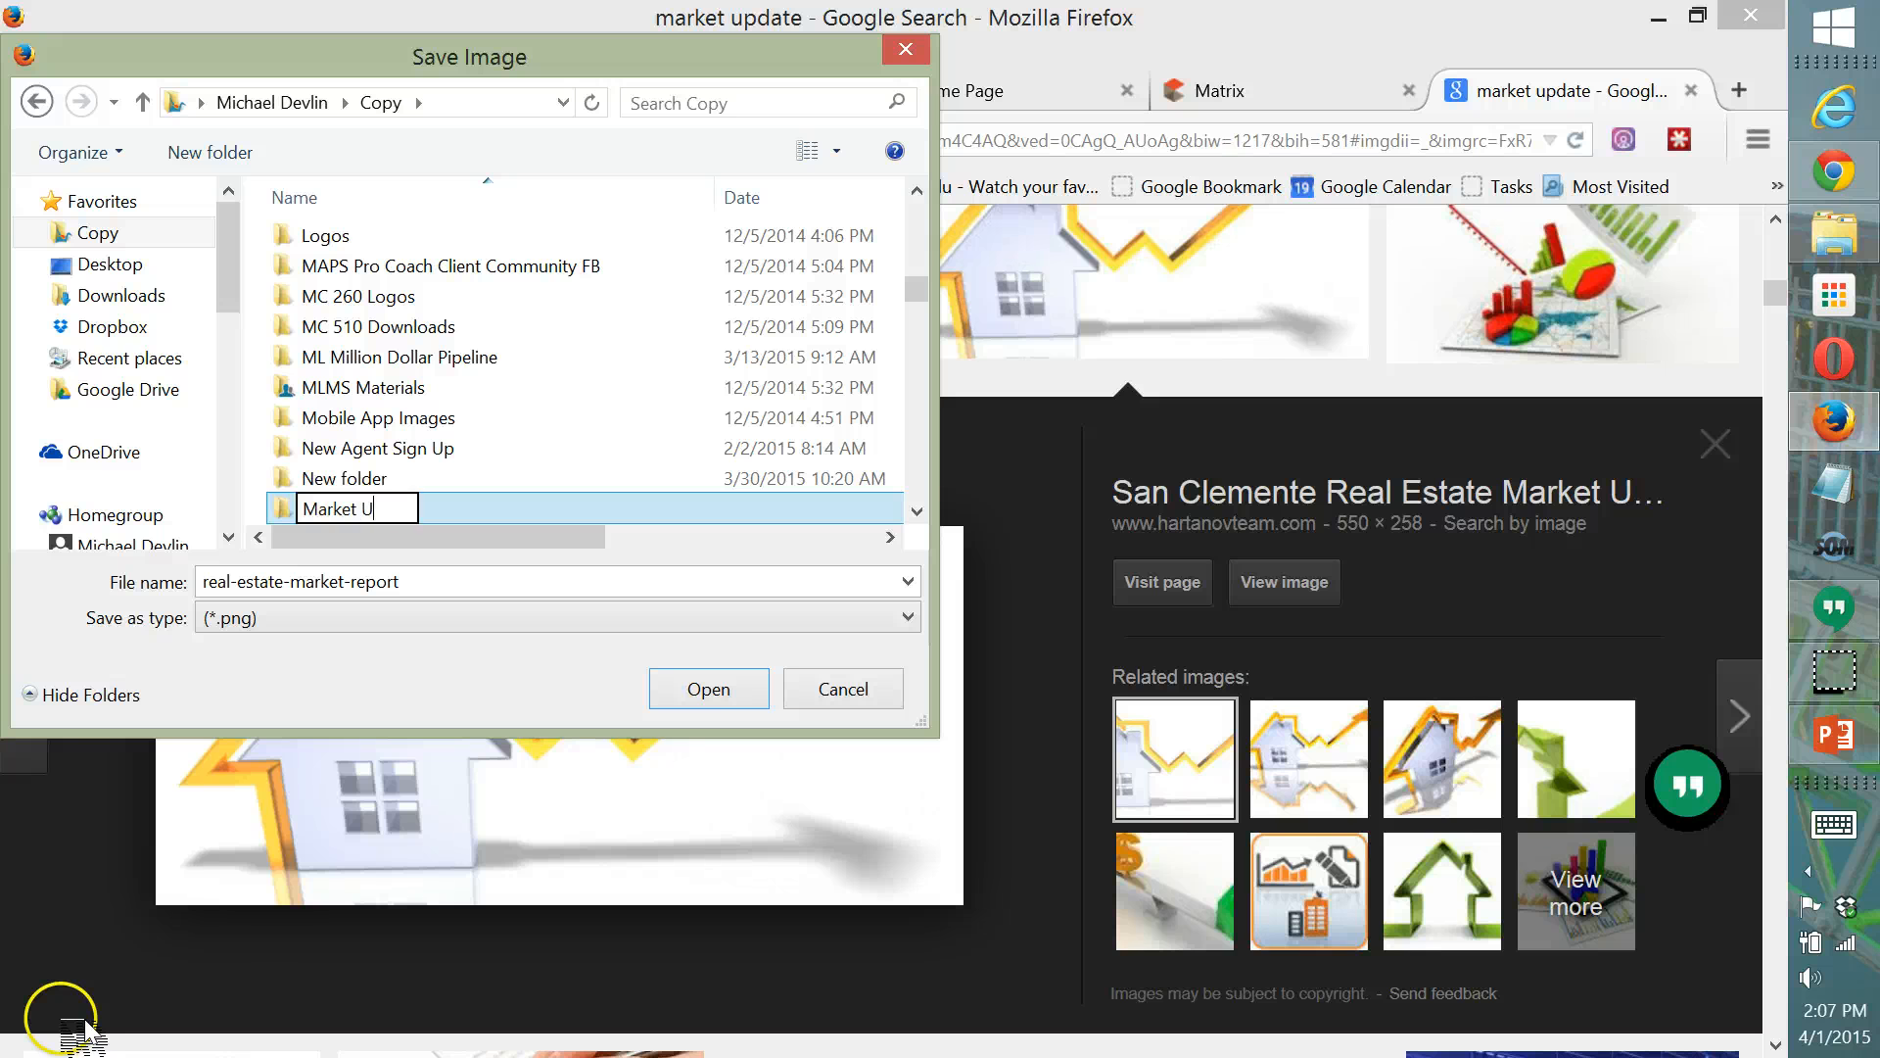
pyautogui.write('pdate')
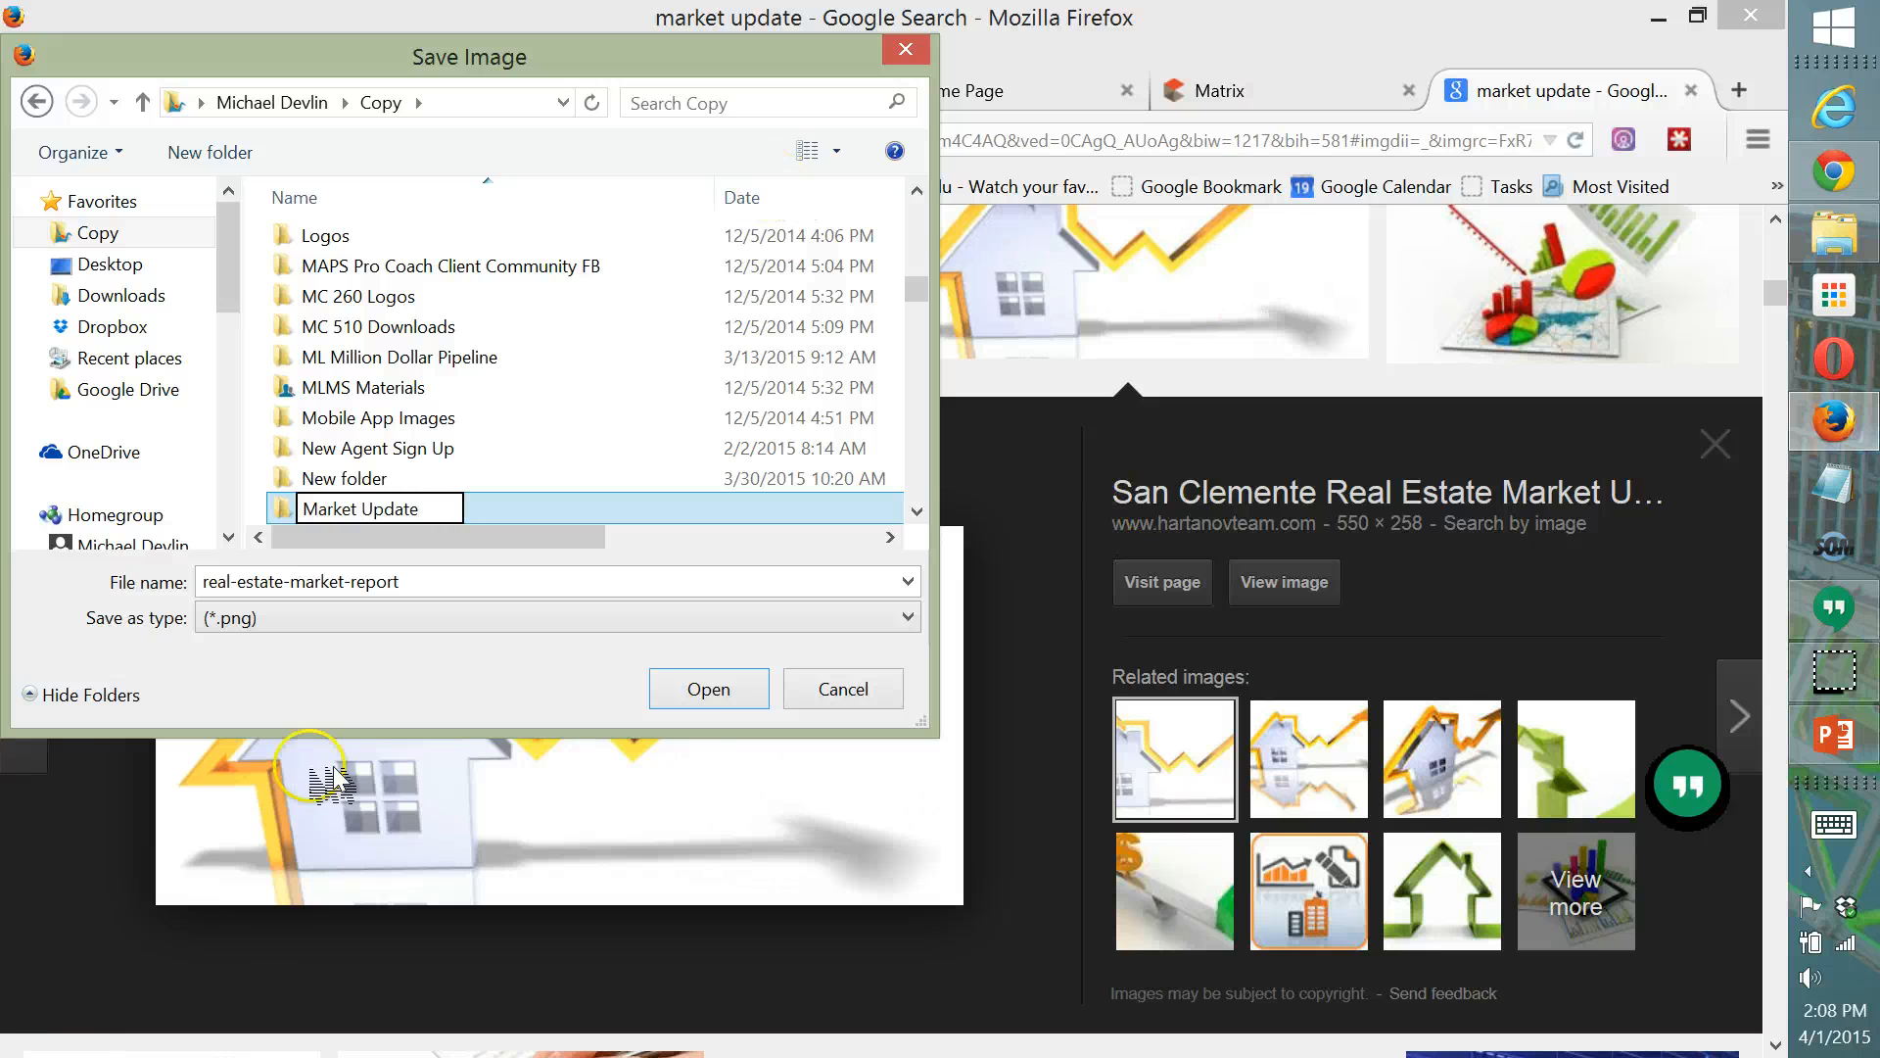
pyautogui.click(709, 690)
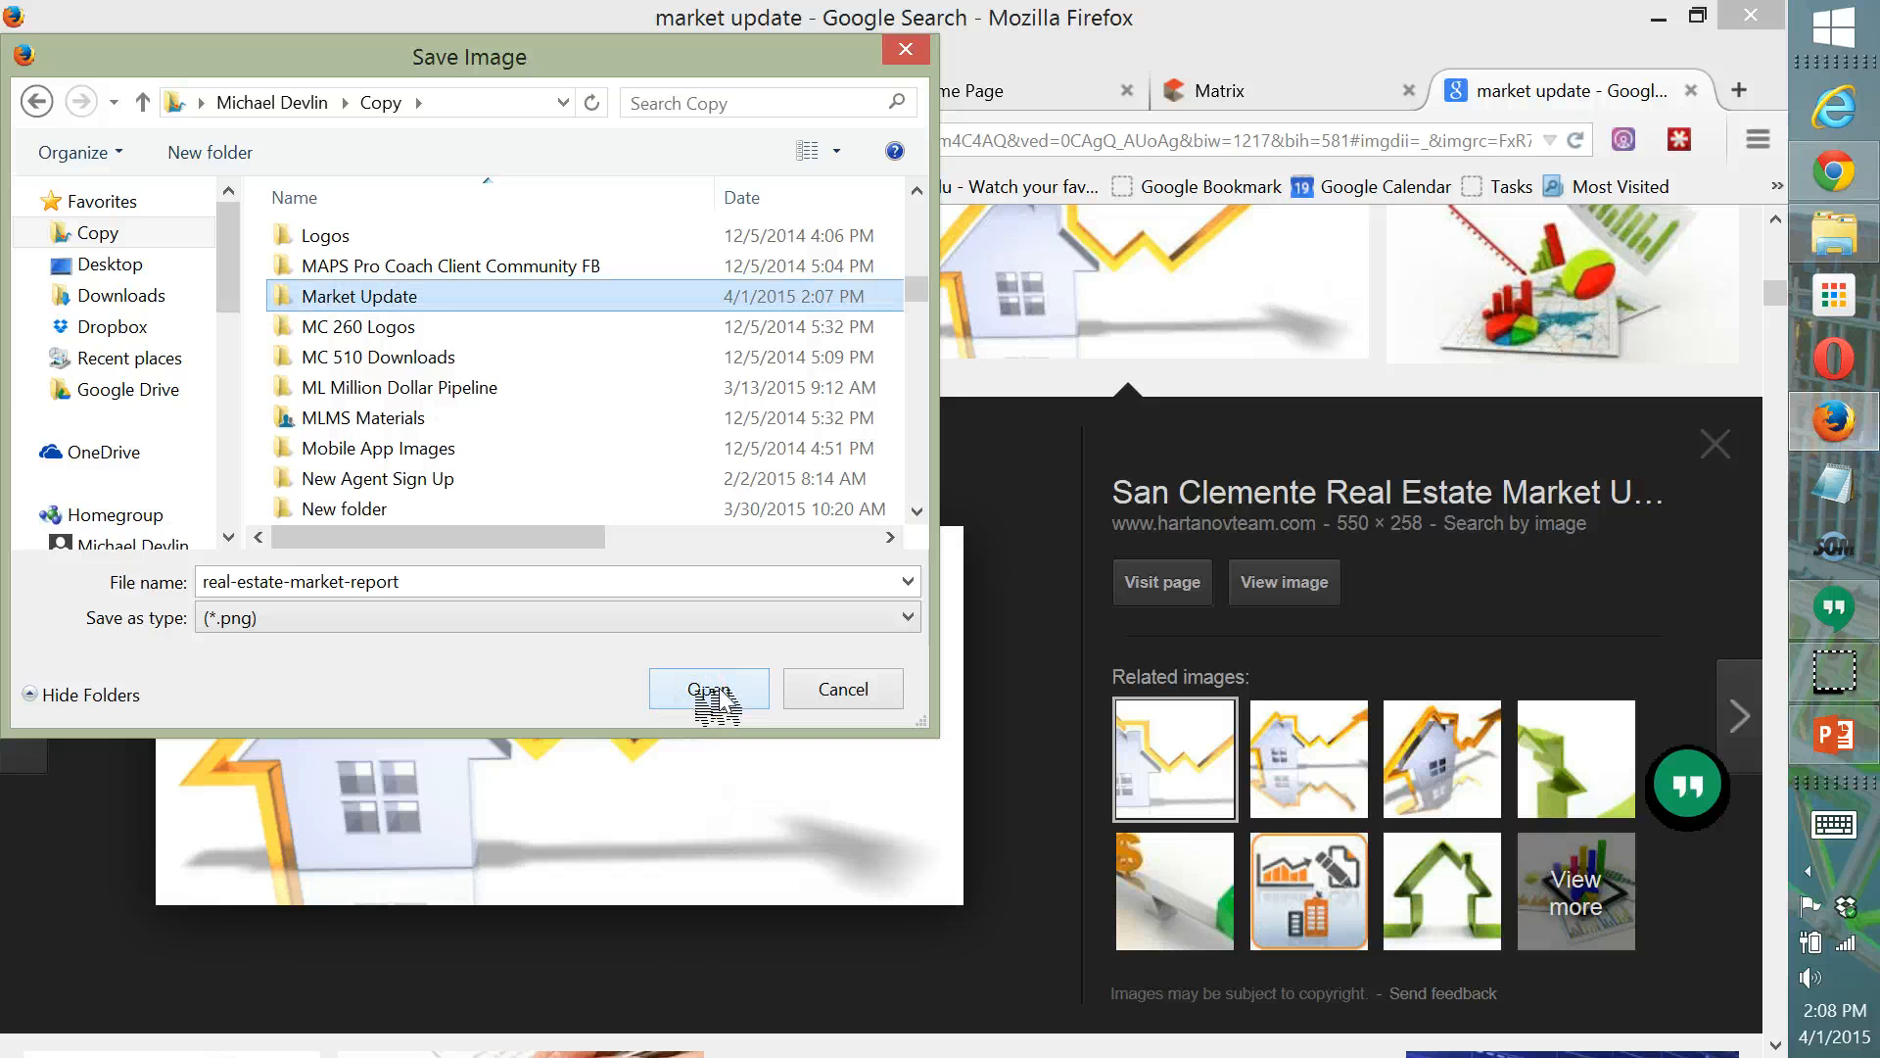
pyautogui.click(707, 690)
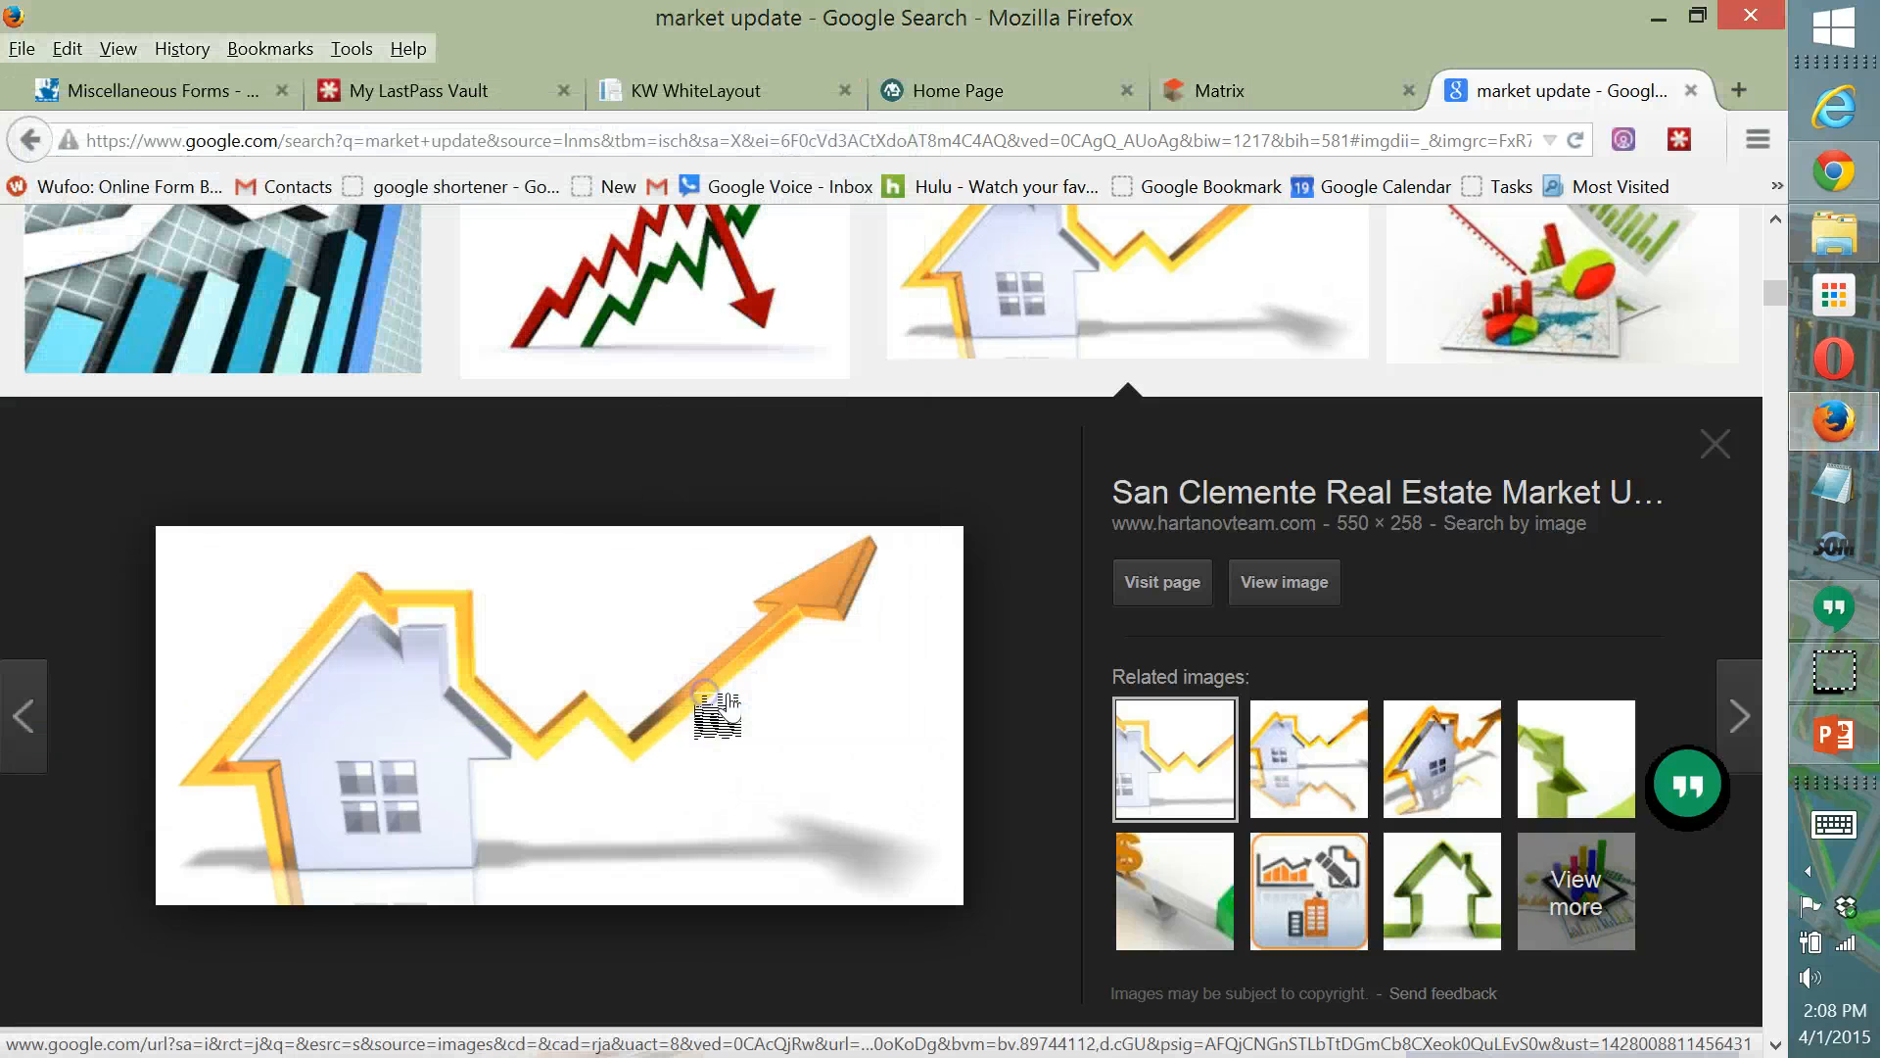
# Switch to PowerPoint and save the presentation as Market Update.pptx in the new Market Update folder.
pyautogui.click(1866, 752)
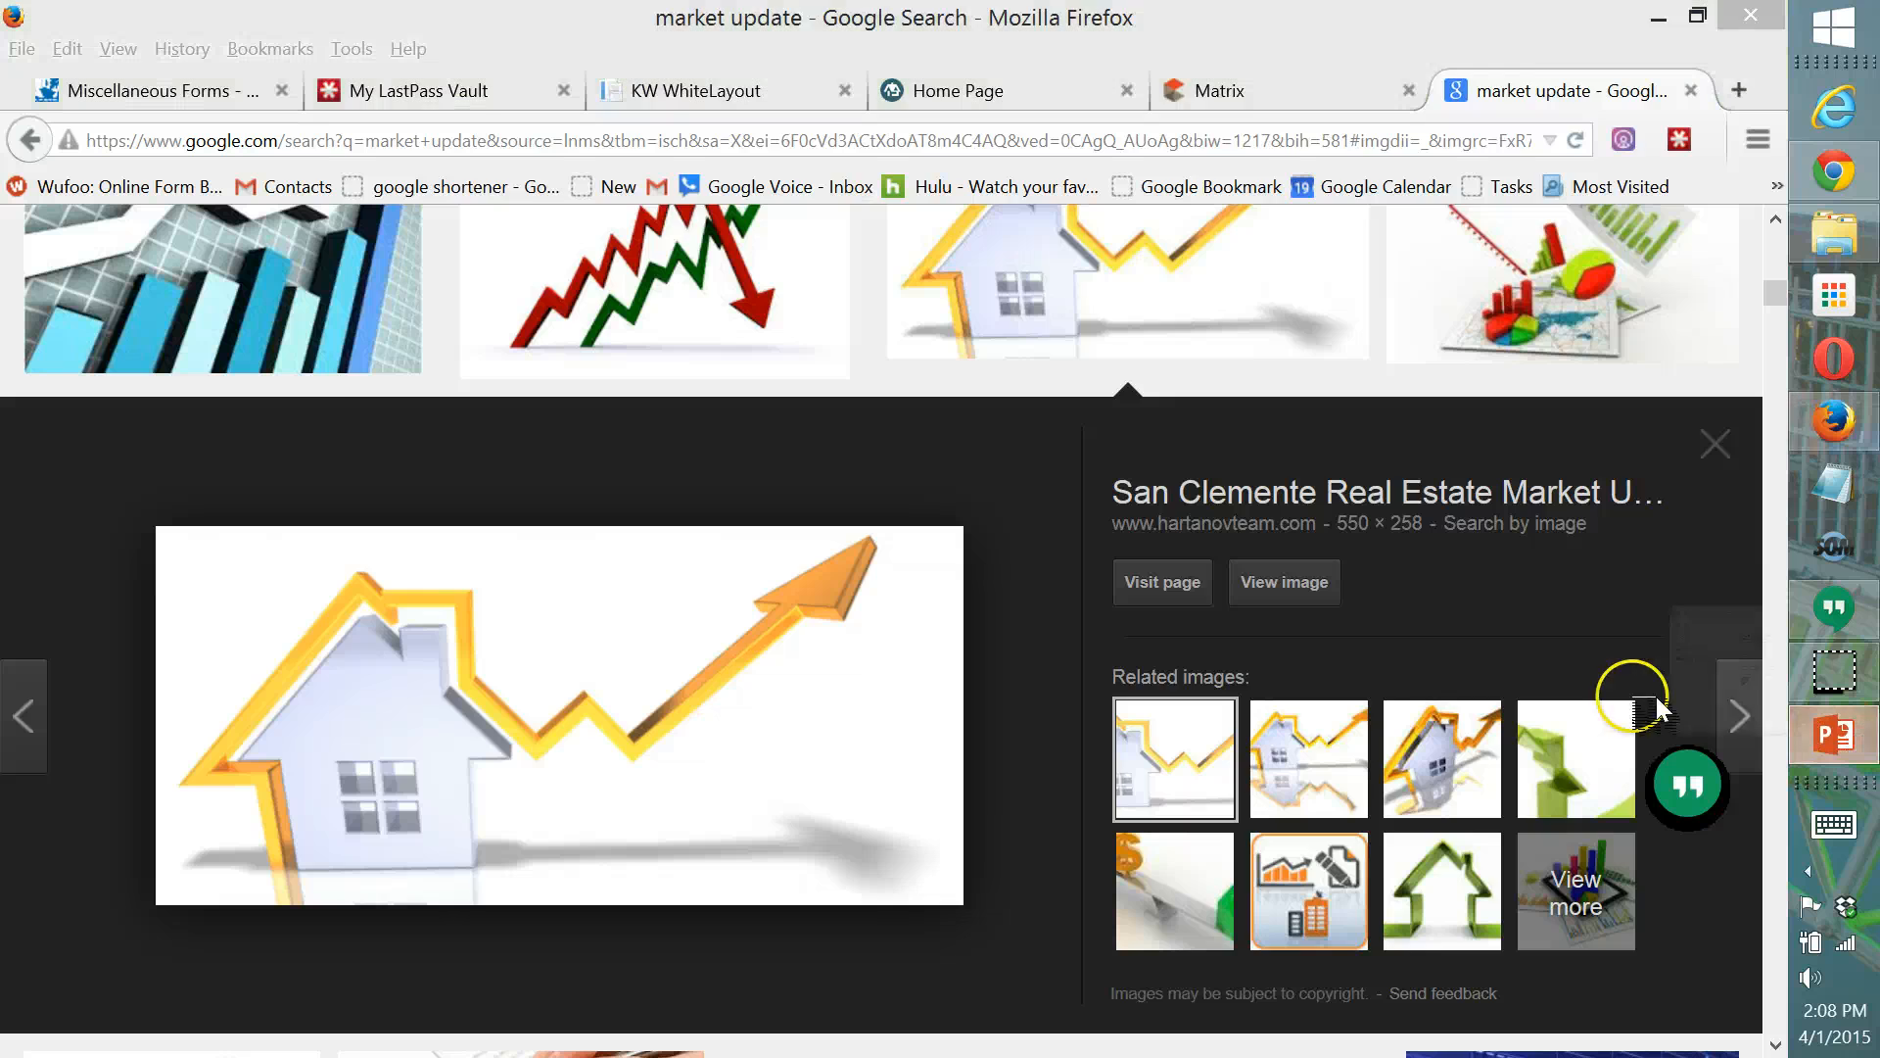
pyautogui.click(370, 67)
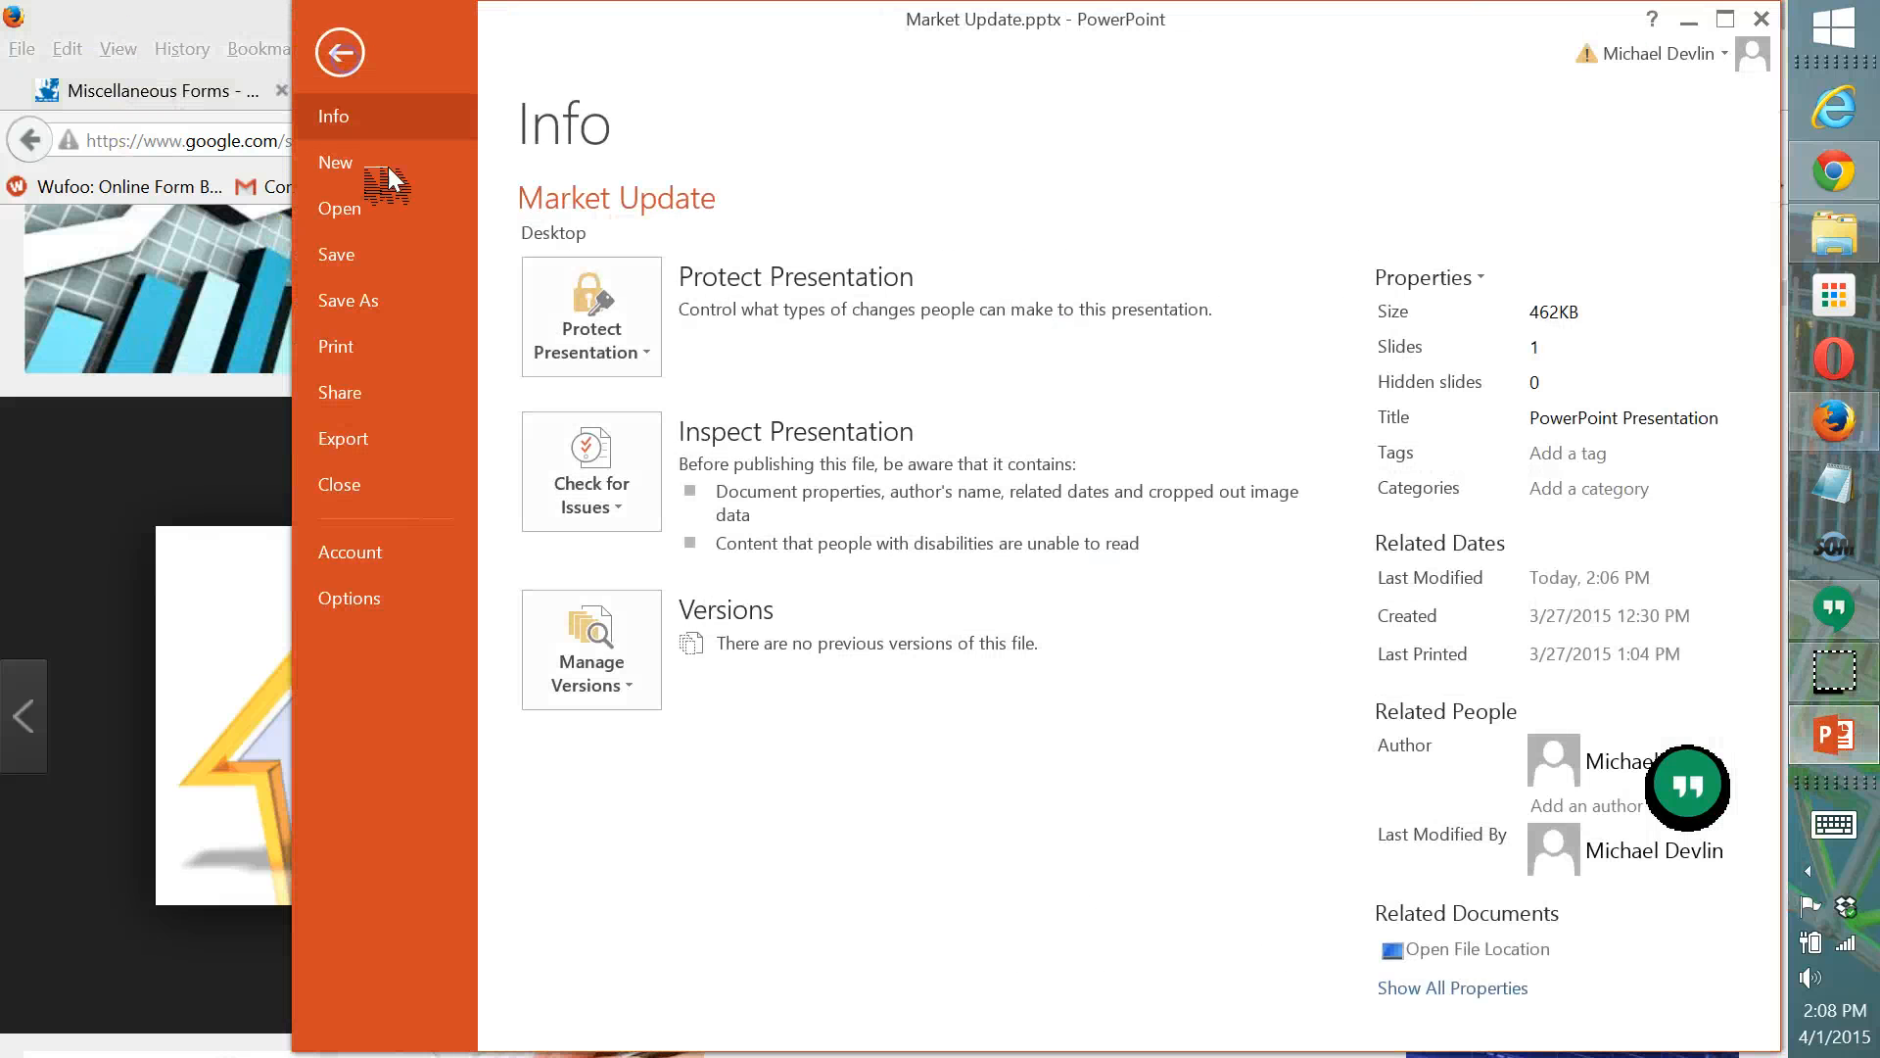
pyautogui.click(372, 302)
pyautogui.click(1040, 600)
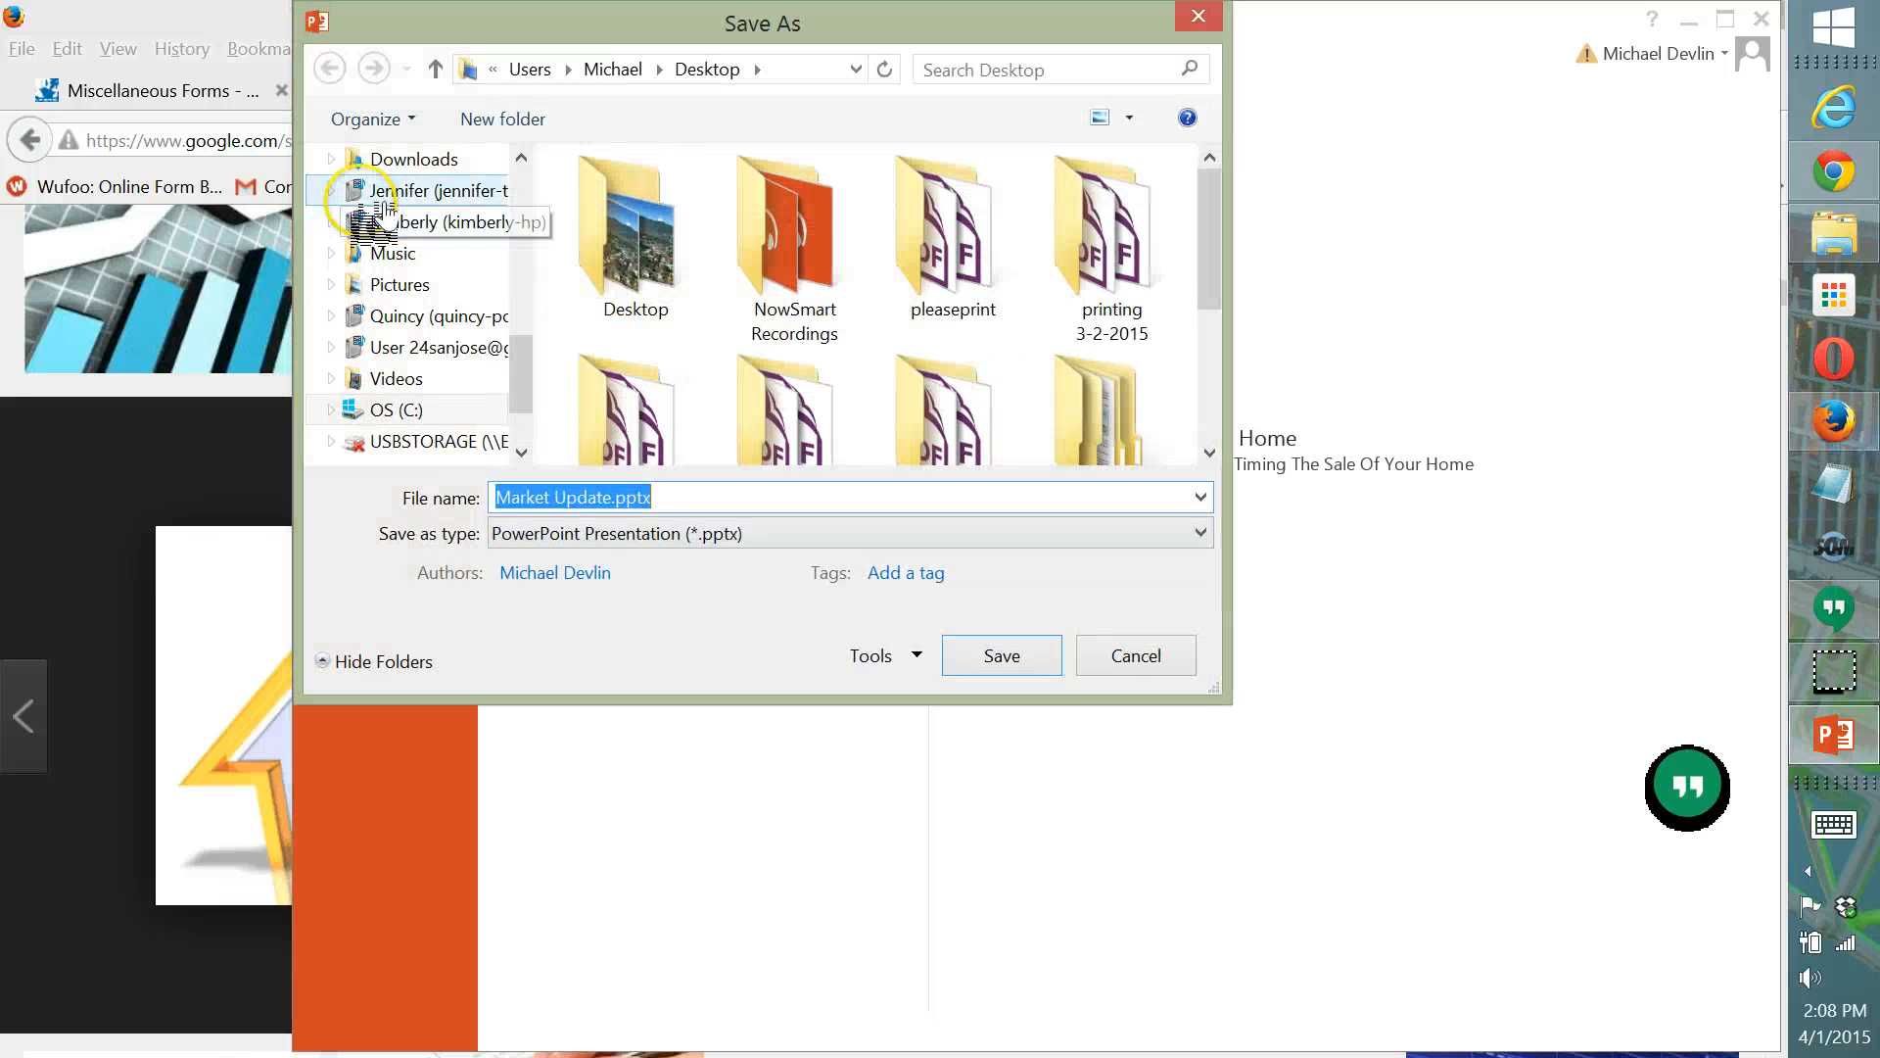
pyautogui.click(520, 375)
pyautogui.moveTo(541, 387); pyautogui.dragTo(563, 176)
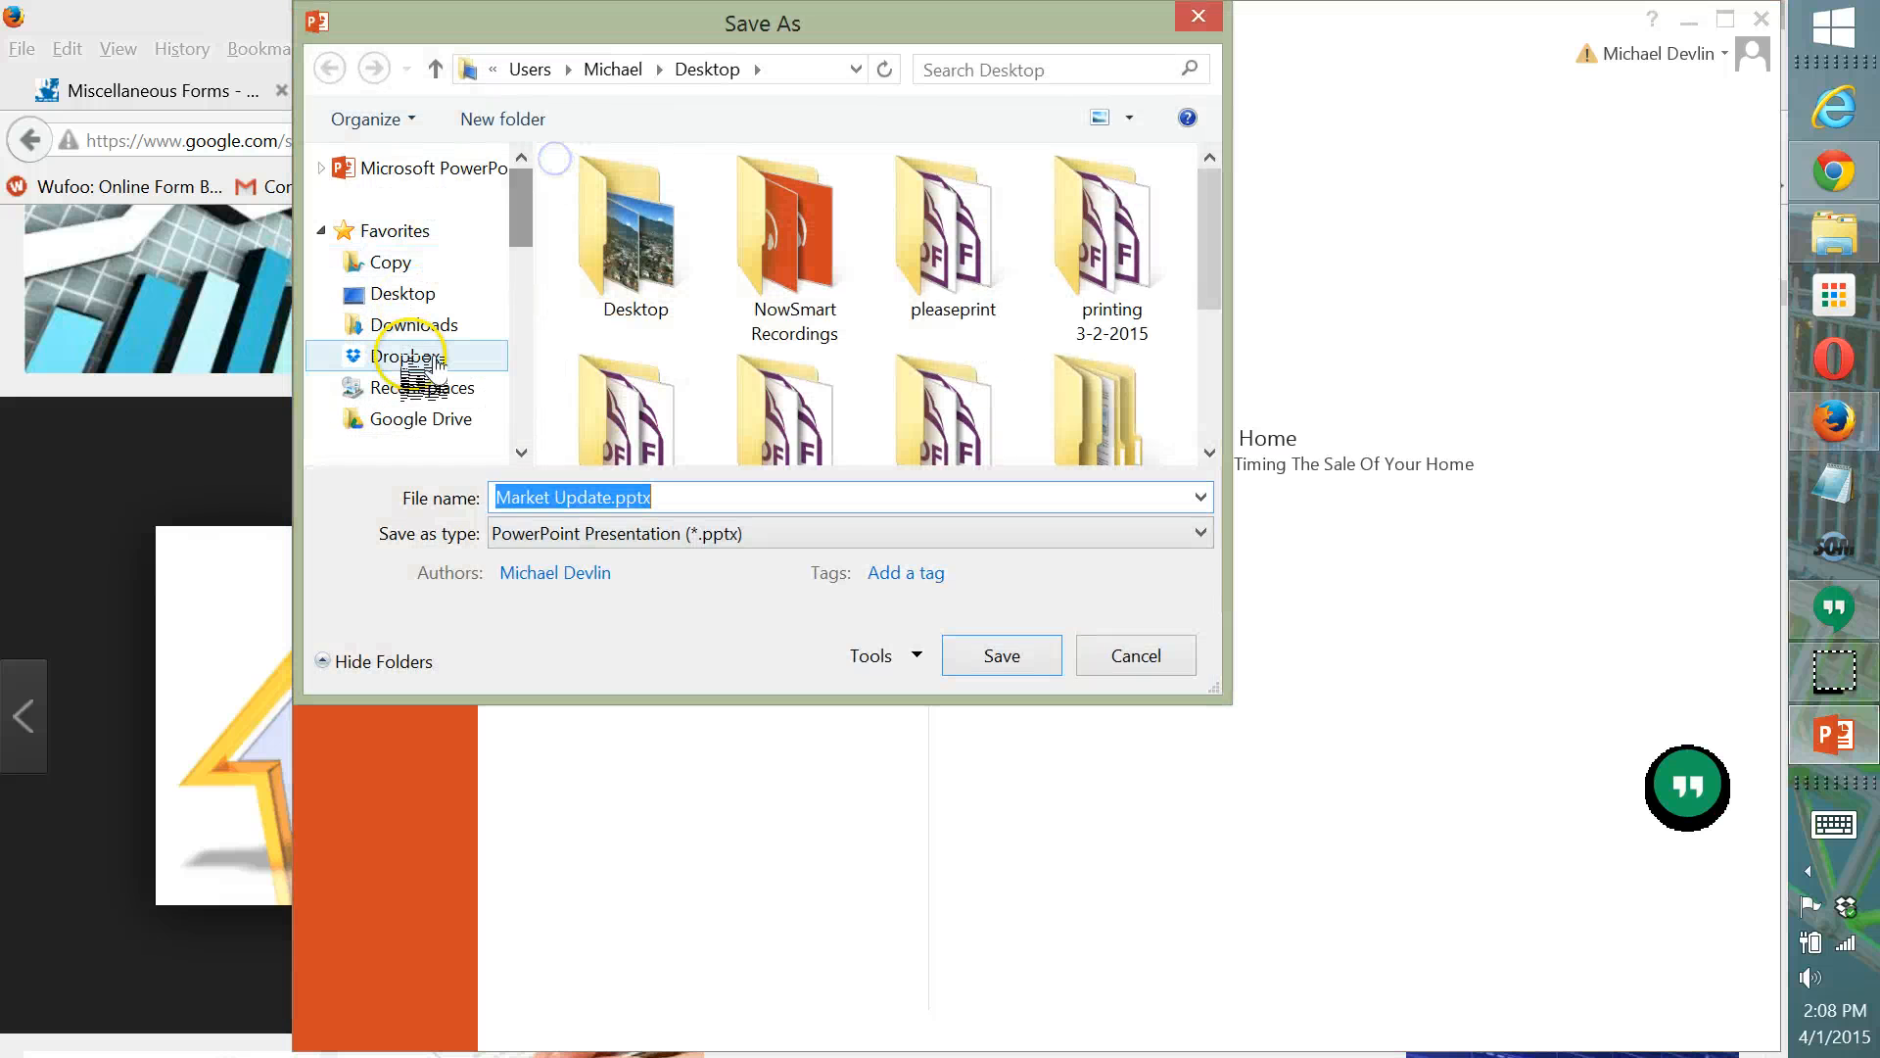
pyautogui.click(423, 388)
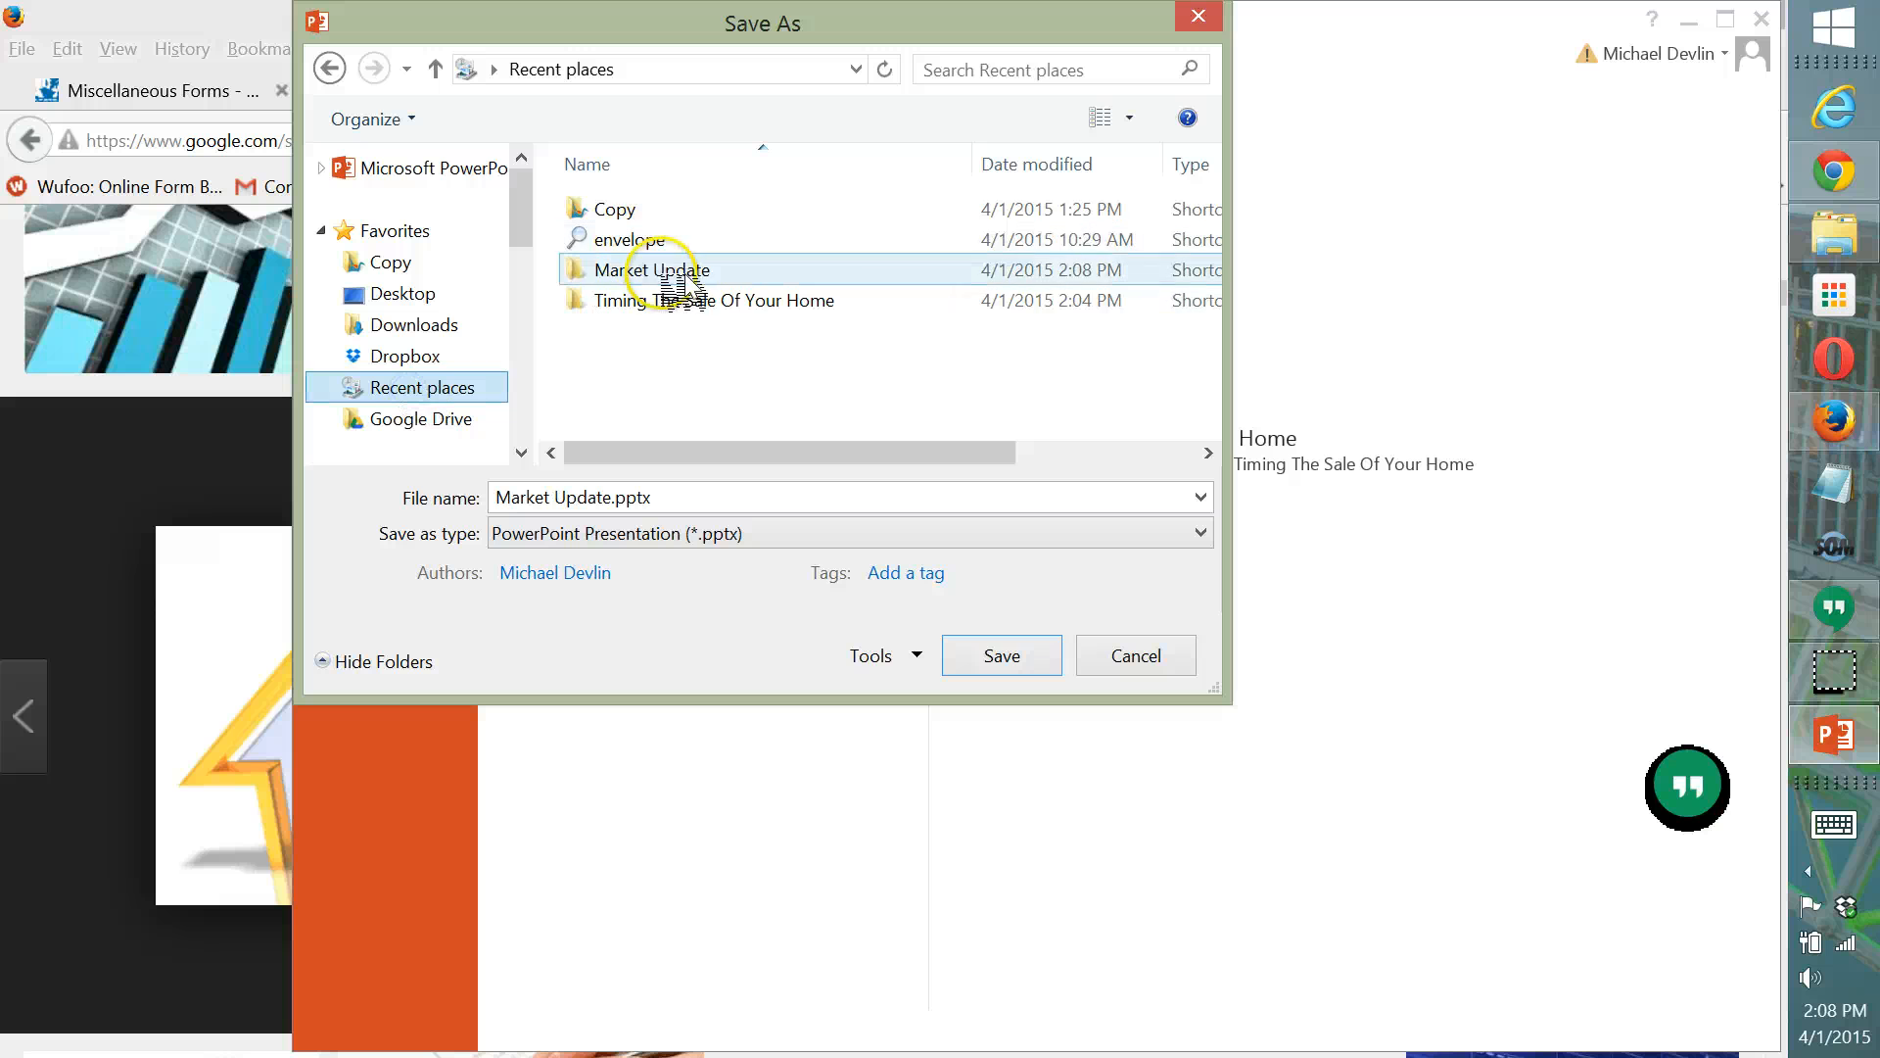
pyautogui.doubleClick(649, 262)
pyautogui.click(999, 674)
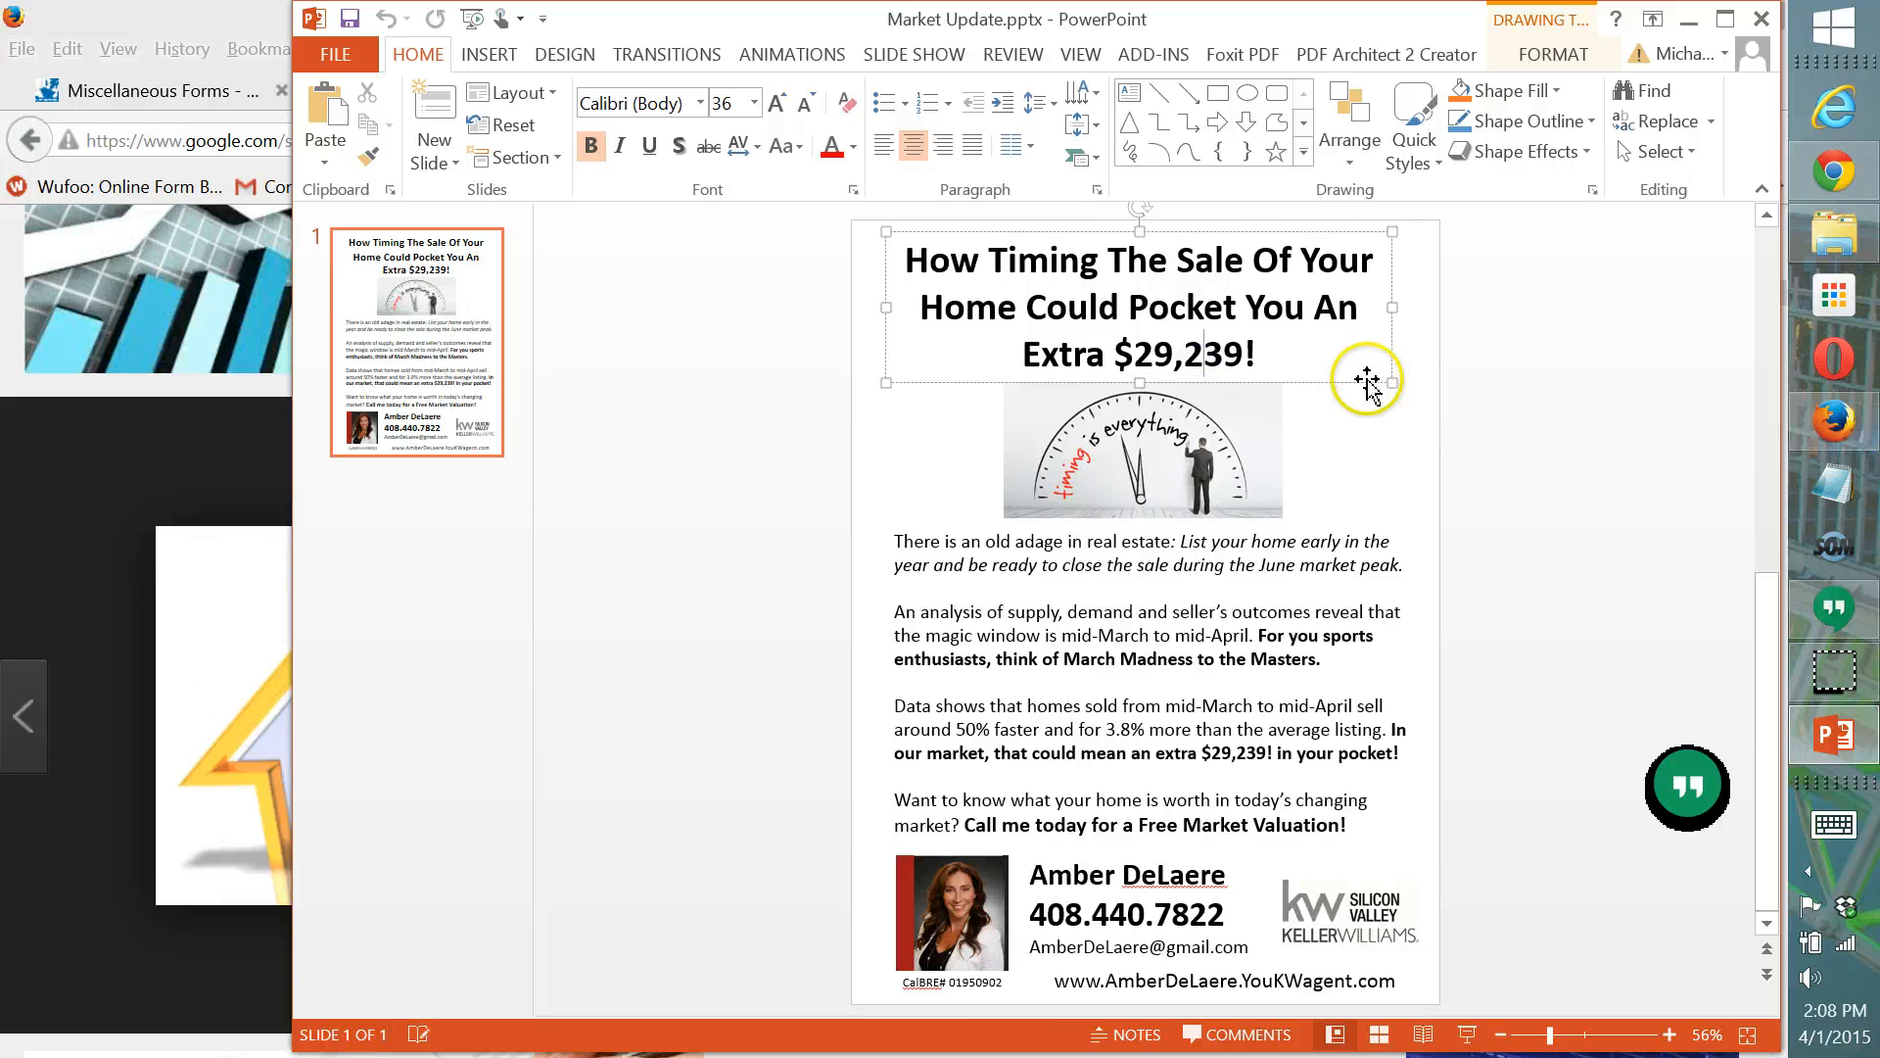
# Replace the flyer's headline with "See What Your Neighbors Have Been Up To!".
pyautogui.moveTo(1297, 349); pyautogui.dragTo(819, 222)
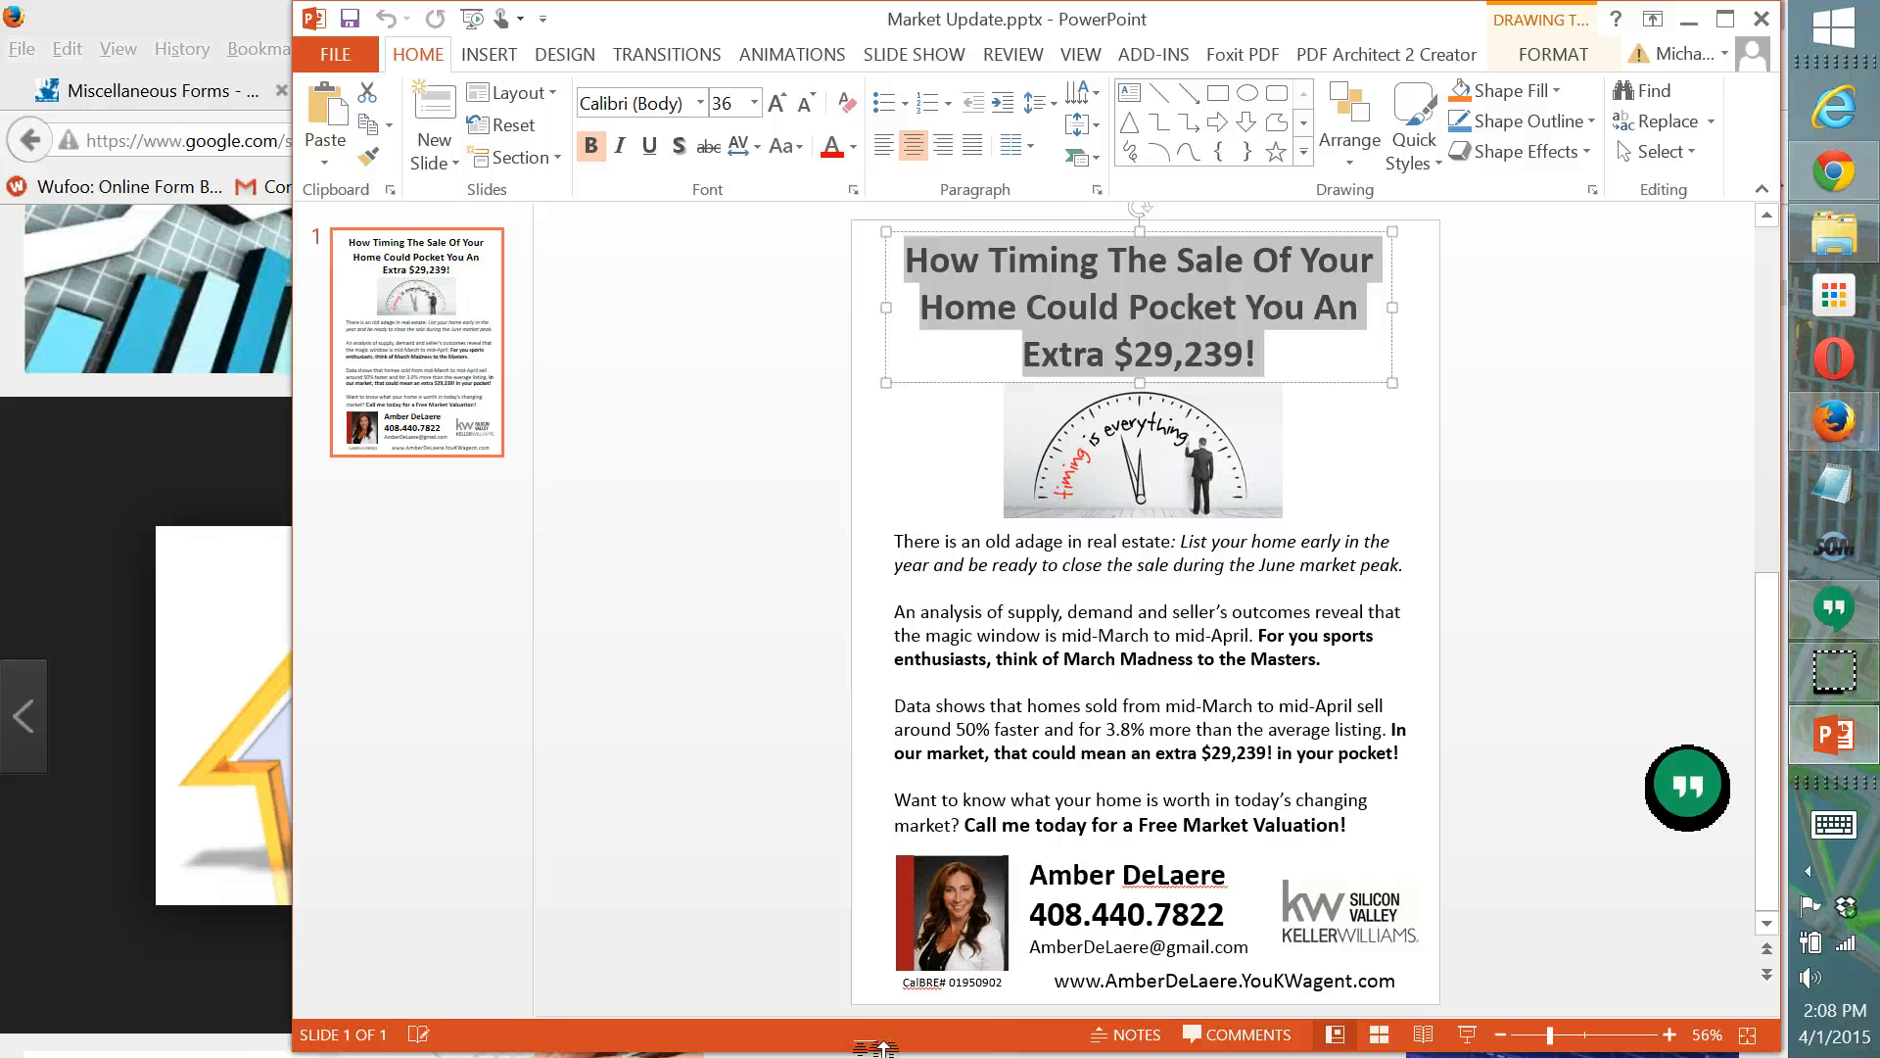
pyautogui.write('See')
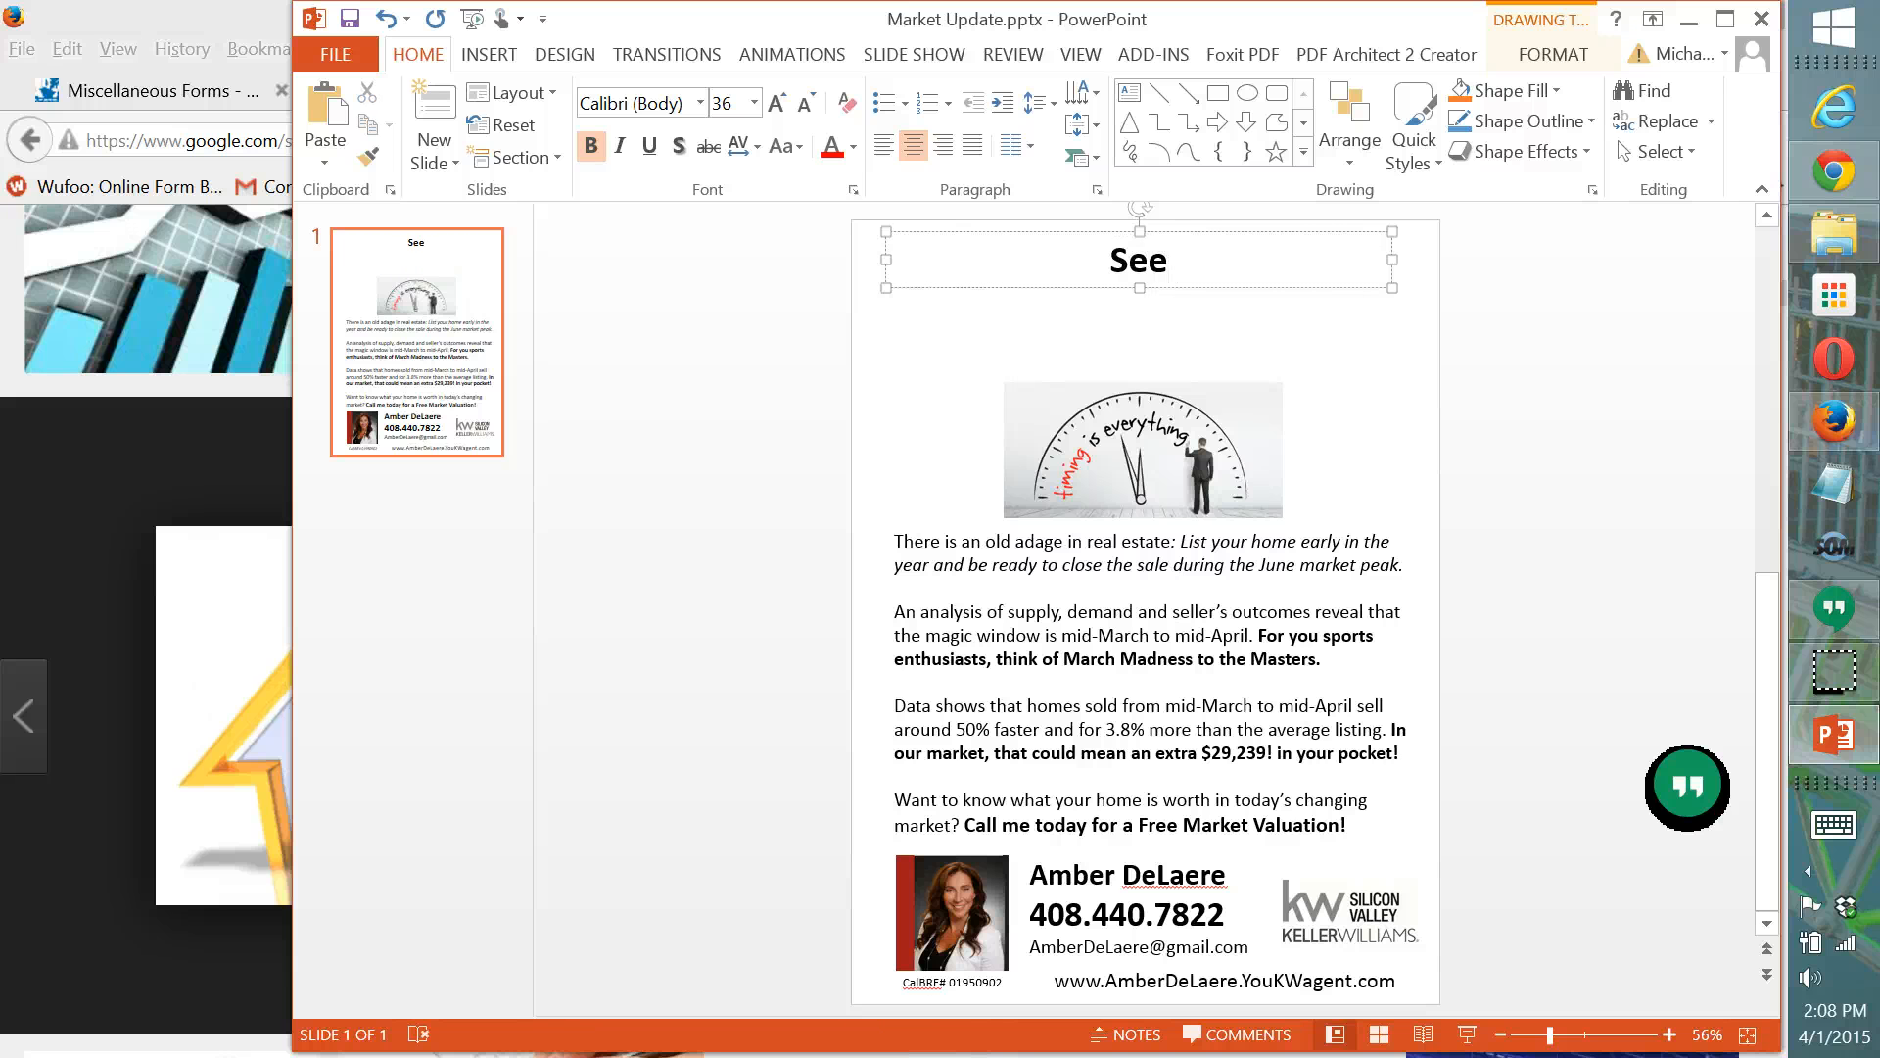
pyautogui.write(' What Your H')
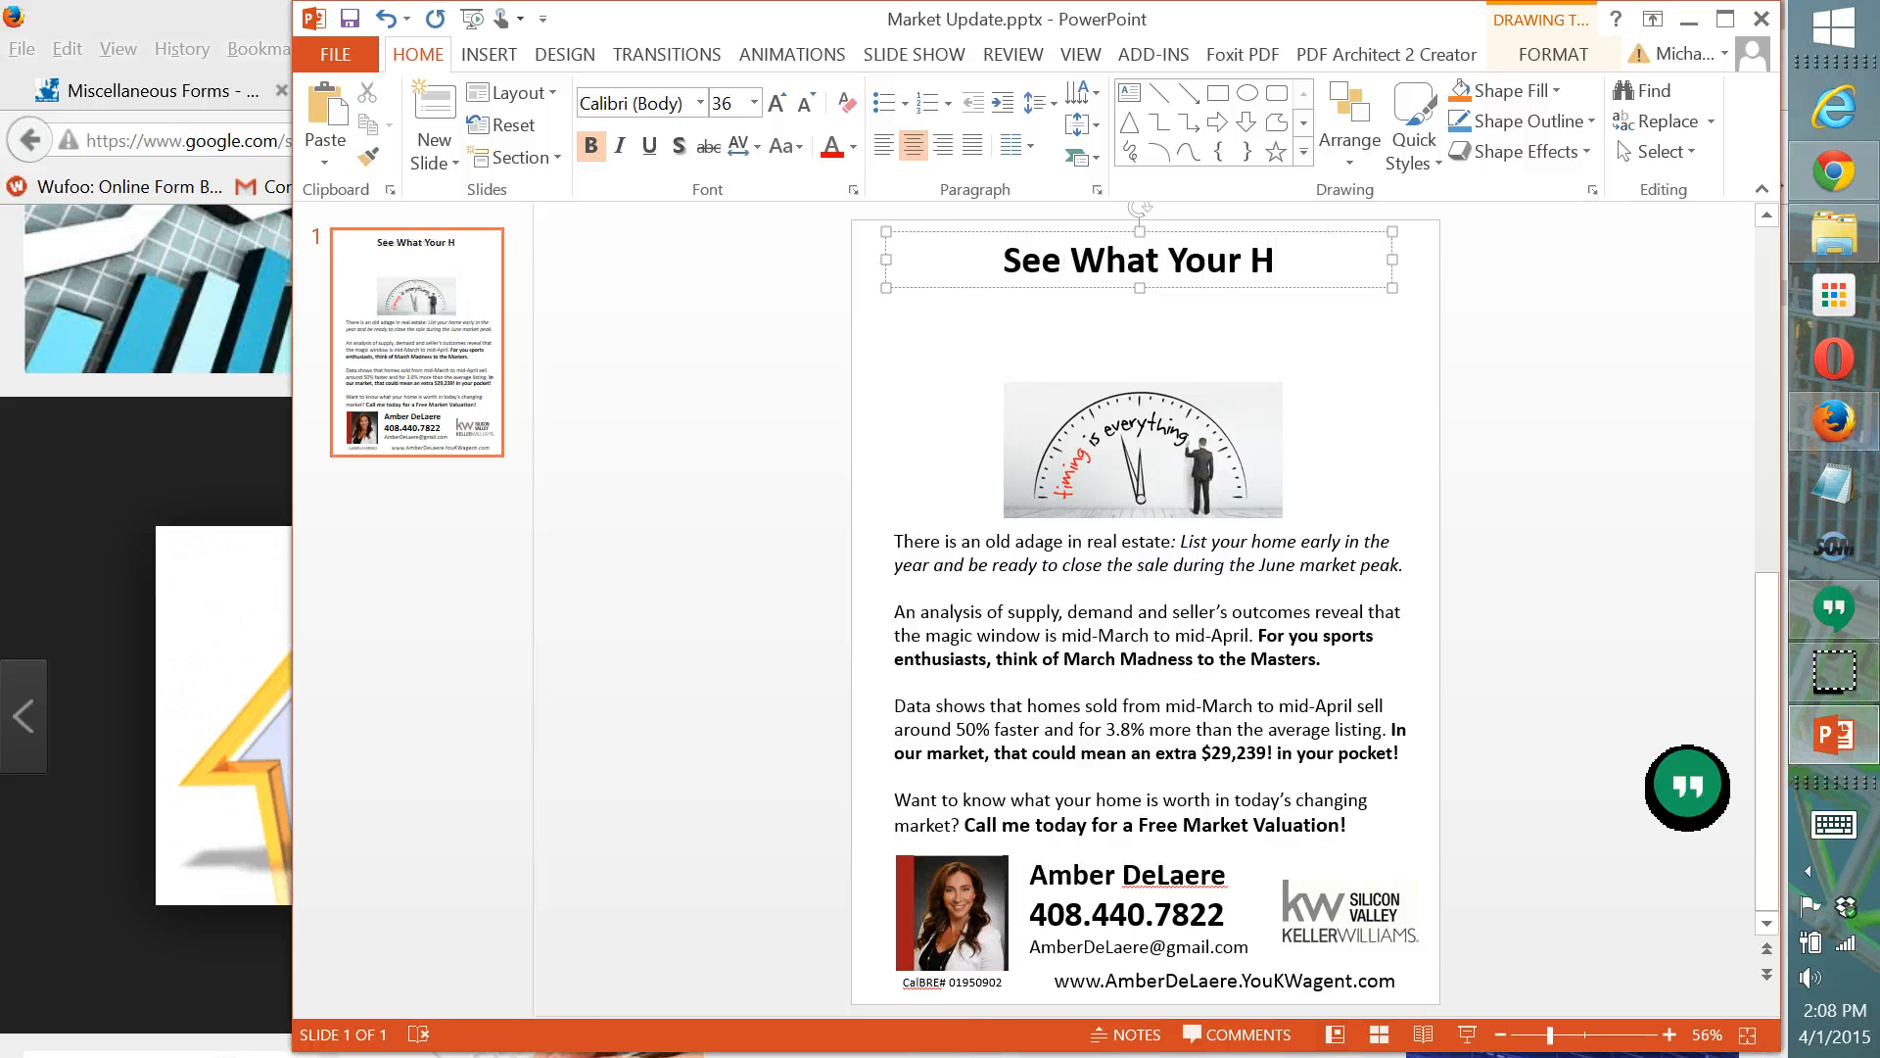
pyautogui.press('BackSpace')
pyautogui.write('Ni')
pyautogui.press('BackSpace')
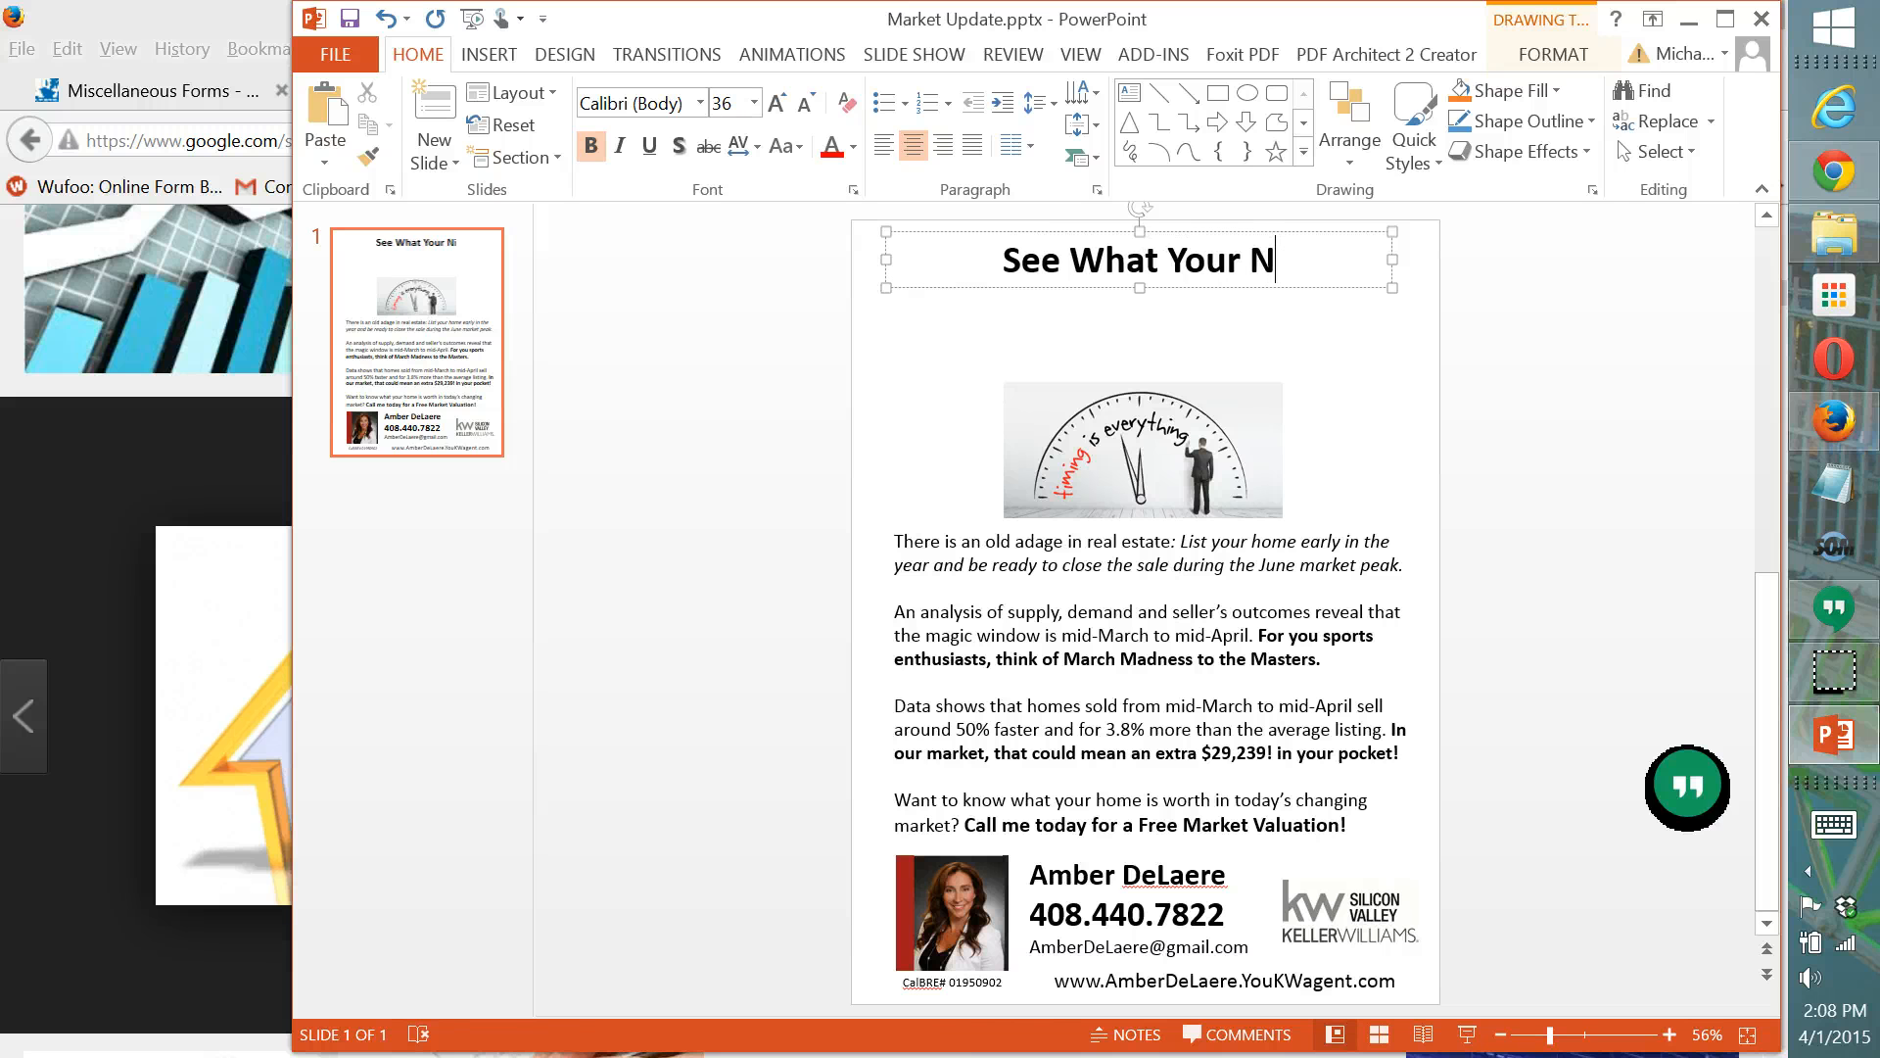
pyautogui.write('eighbo')
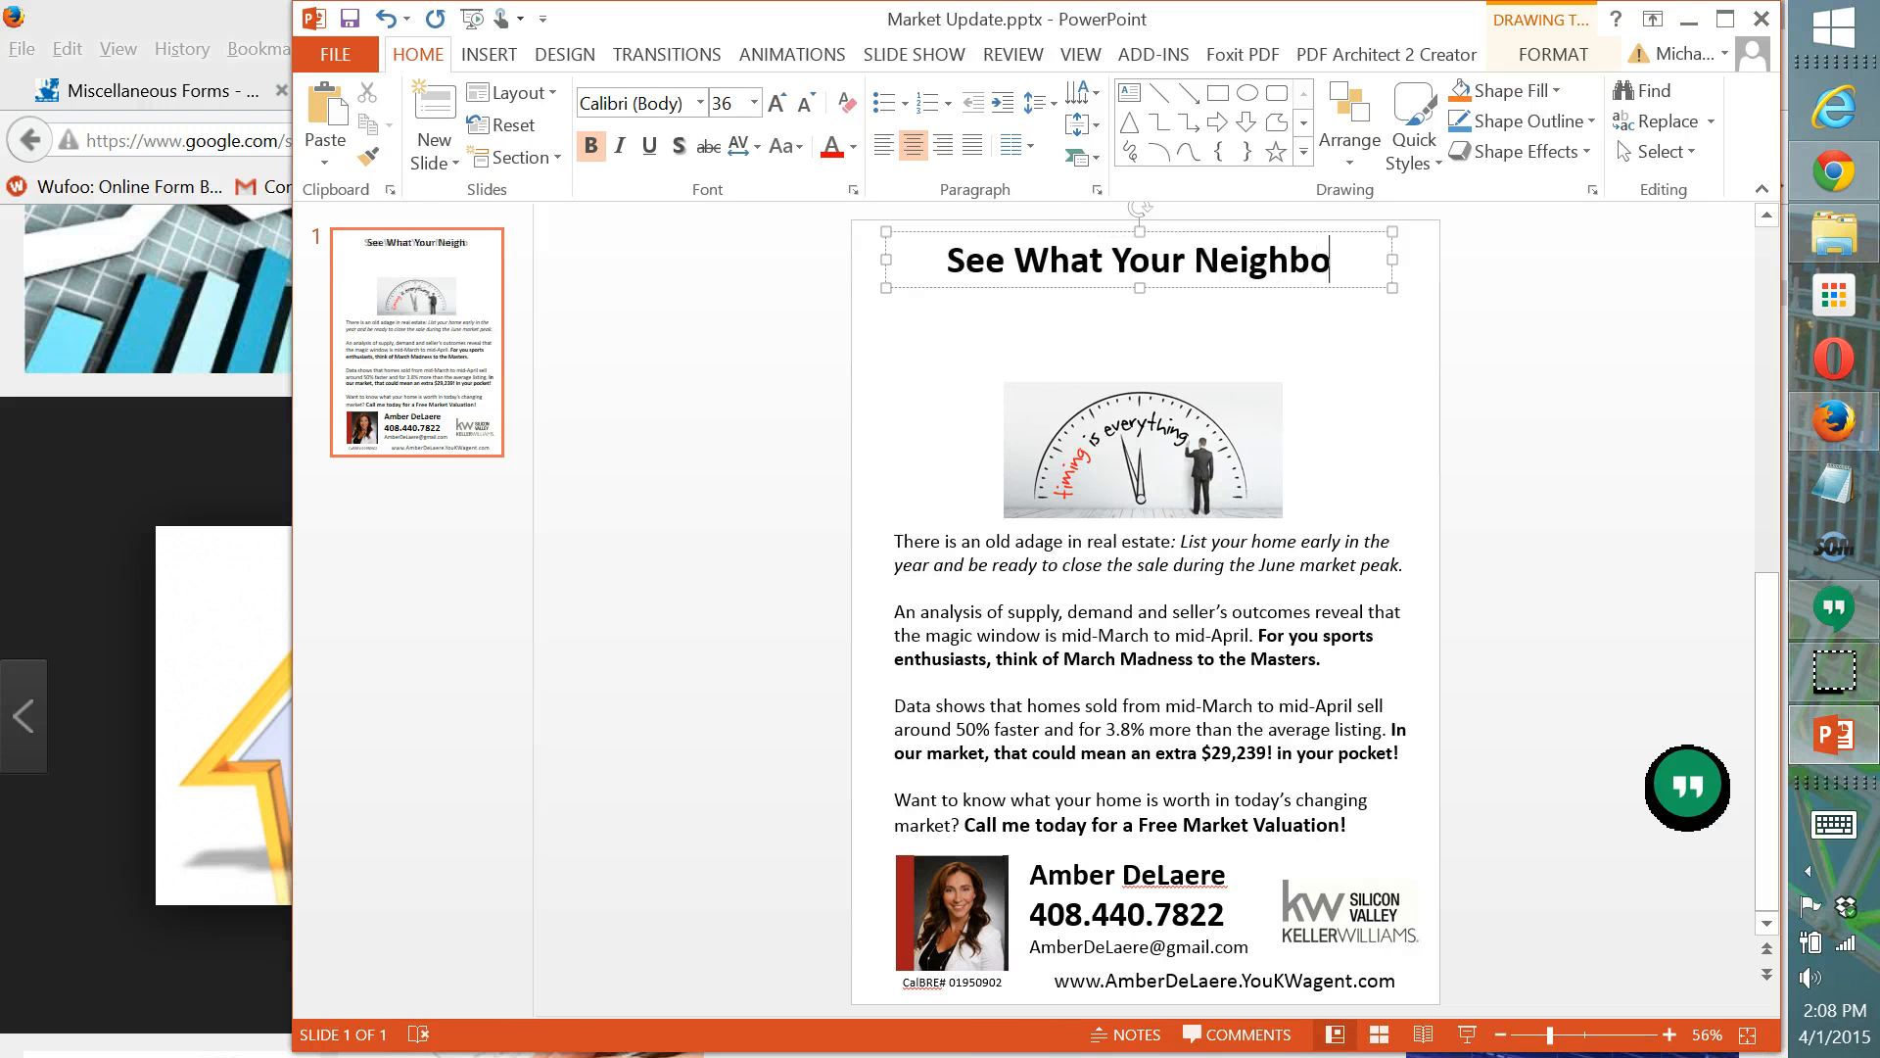
pyautogui.write('rs Ha')
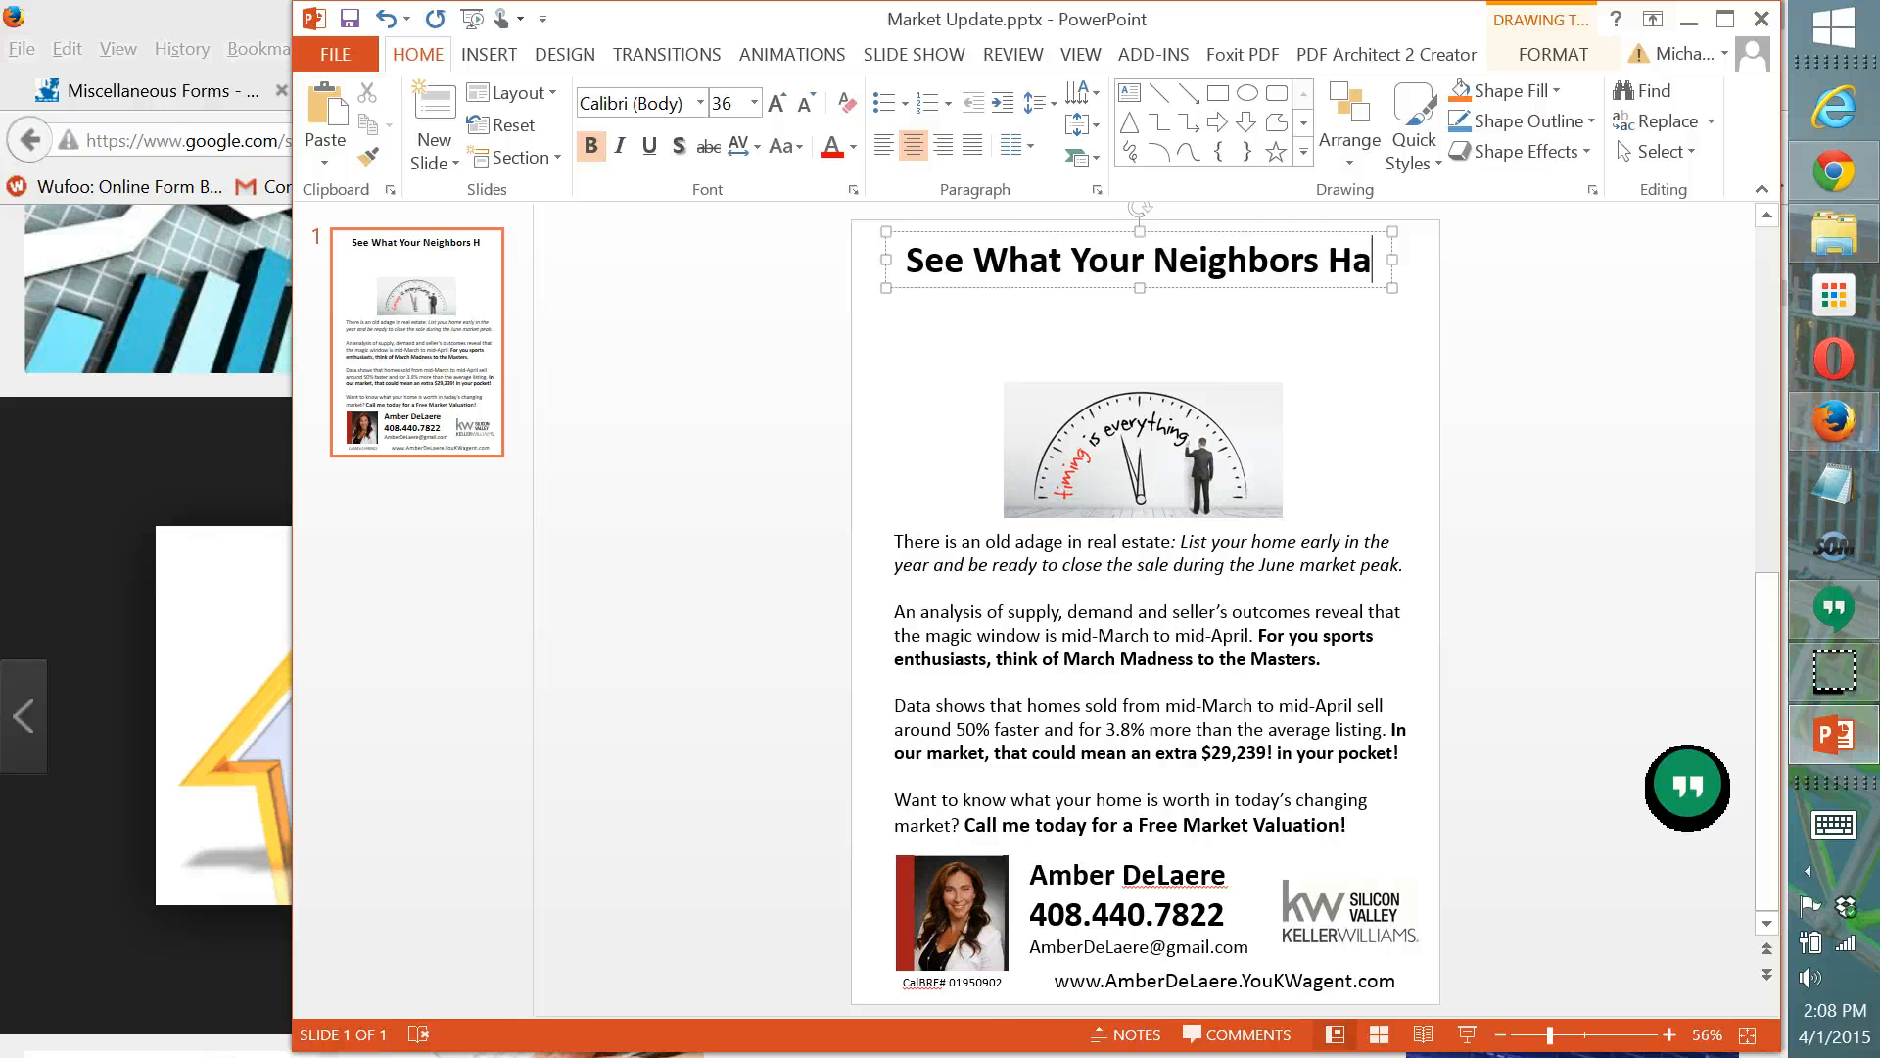
pyautogui.write('ve Been Up ')
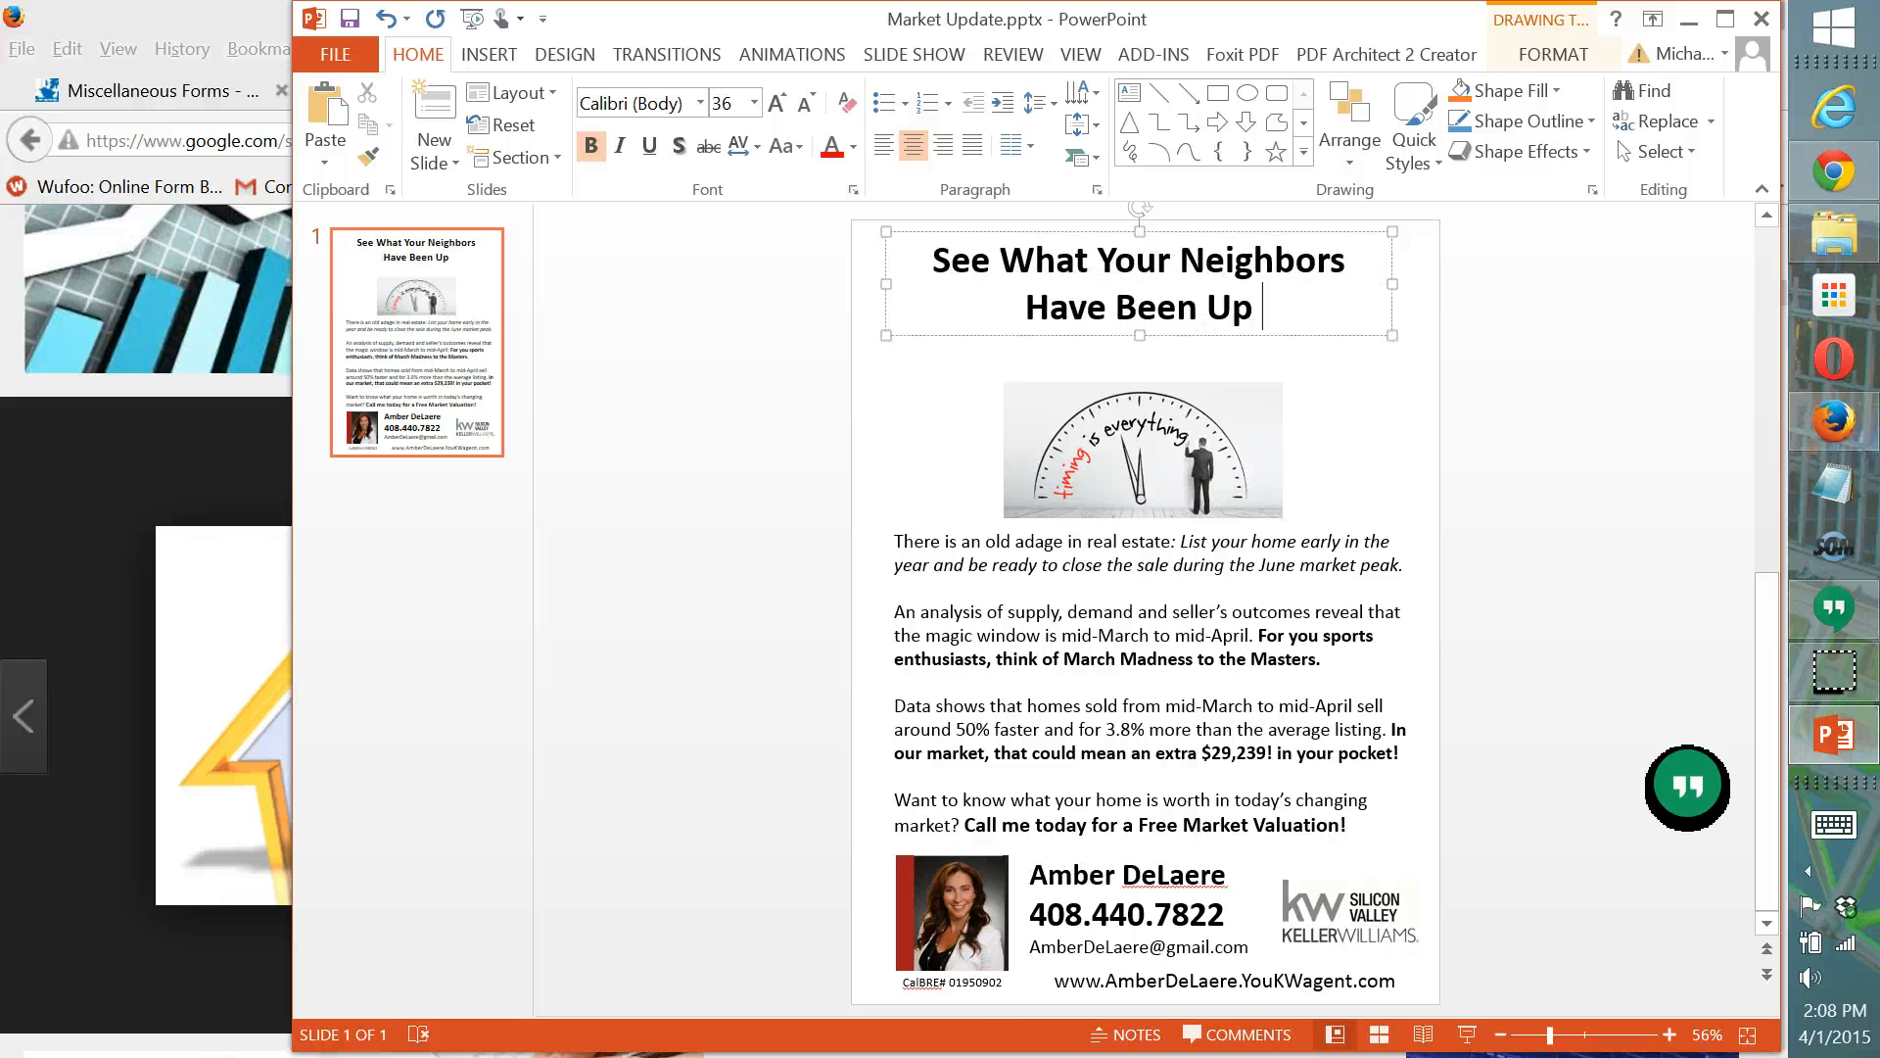
pyautogui.write('To!')
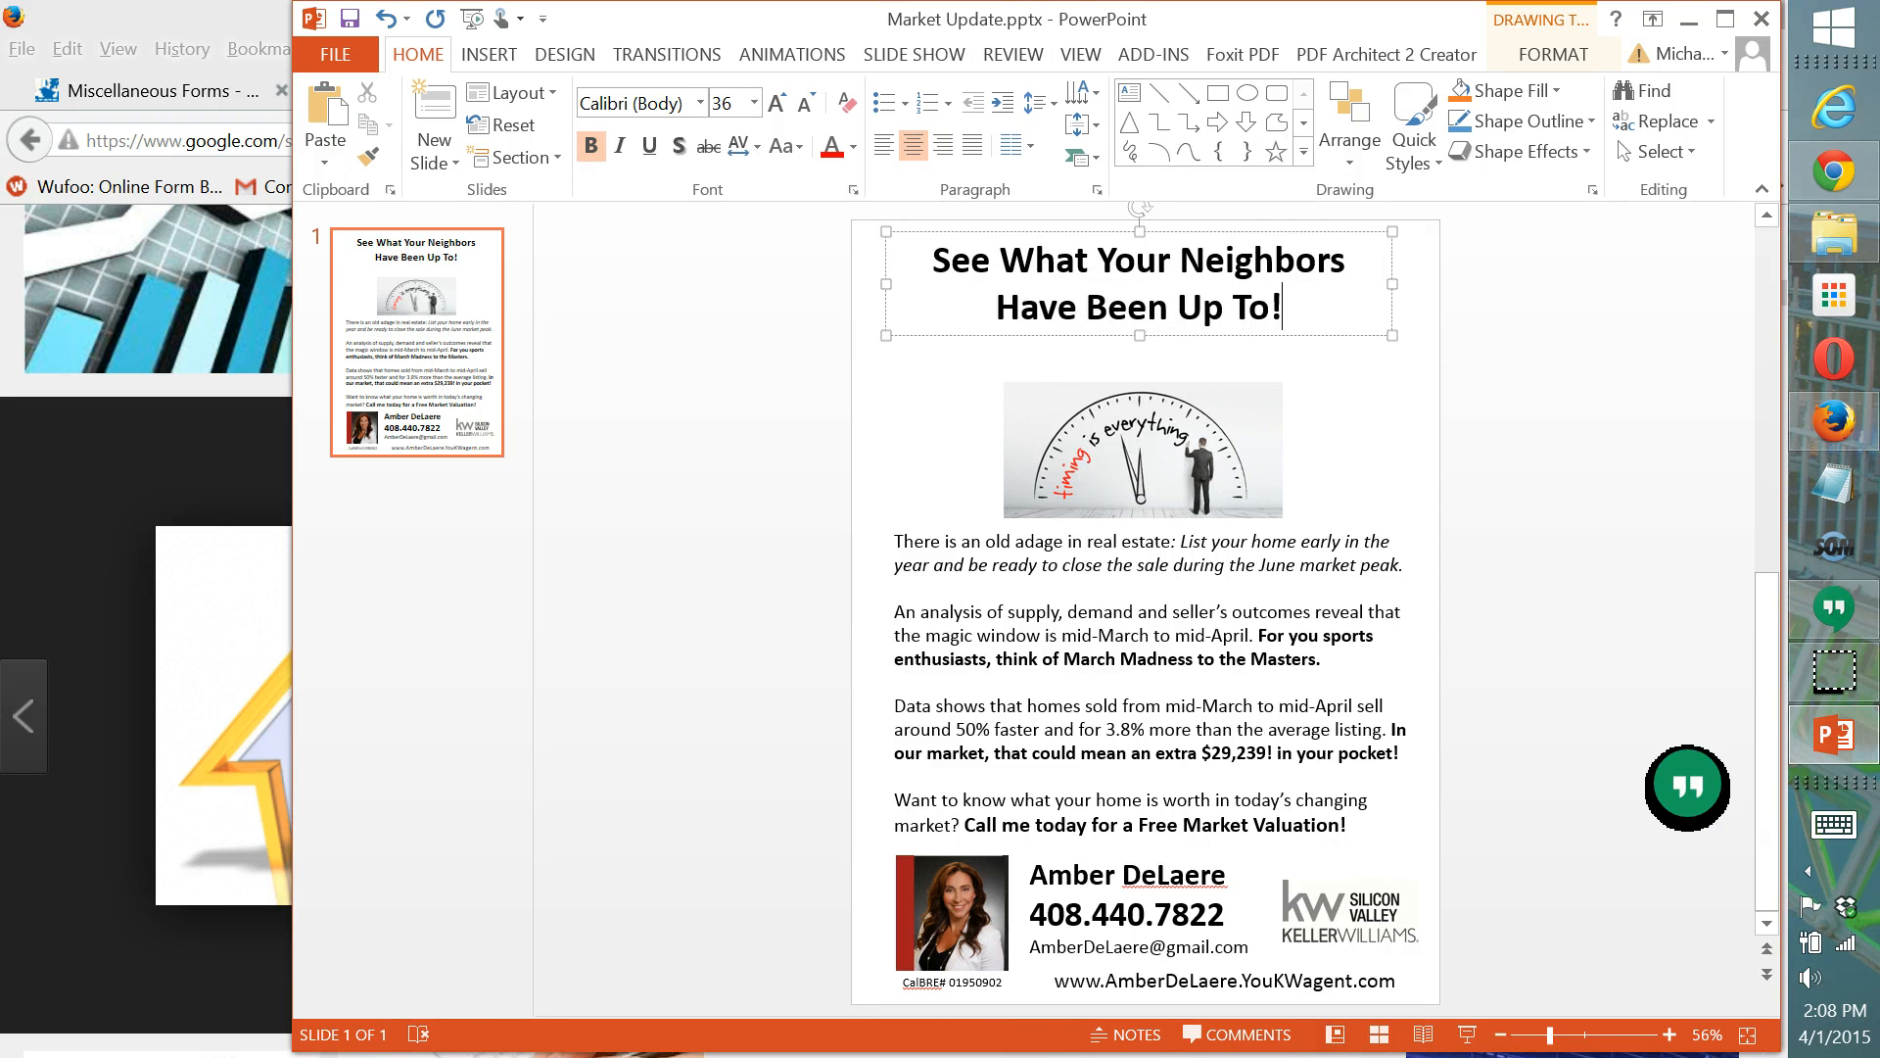
# Delete the timing clock picture and narrow the headline's text box to about half the page width.
pyautogui.click(1216, 464)
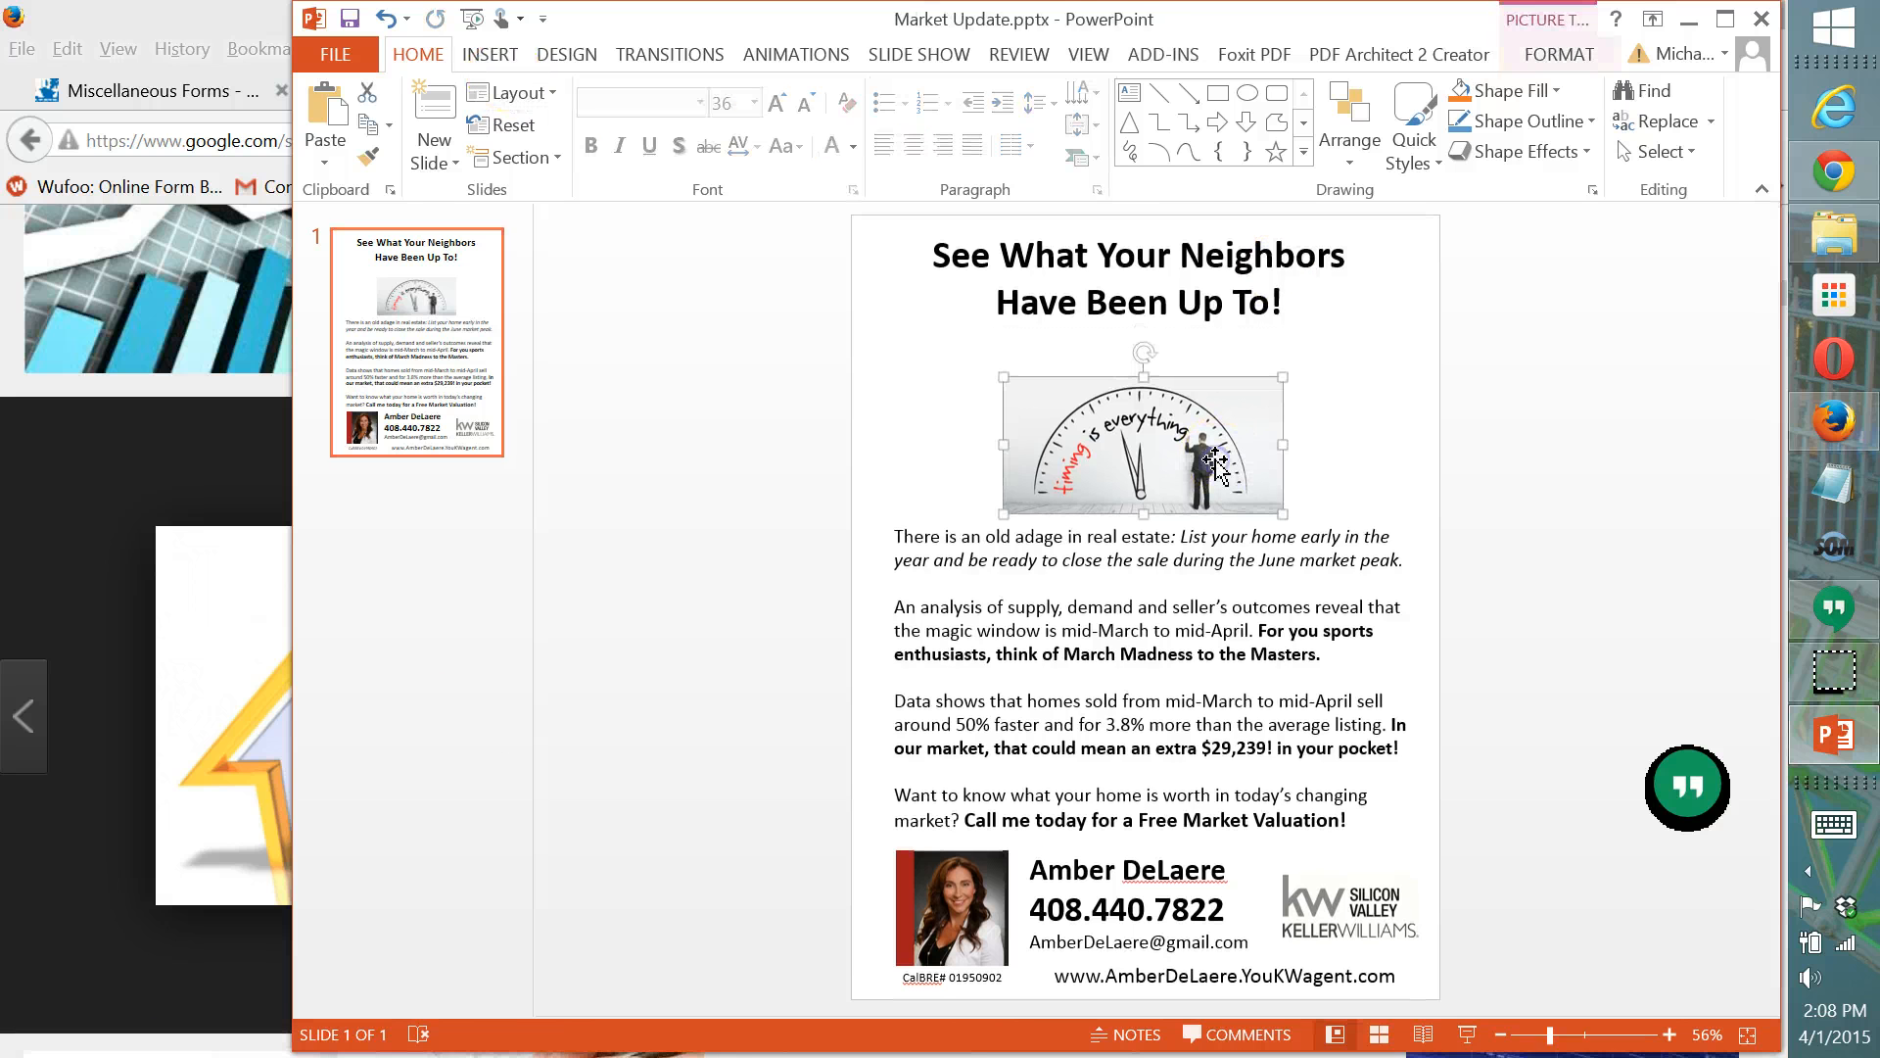
pyautogui.press('Delete')
pyautogui.click(1147, 308)
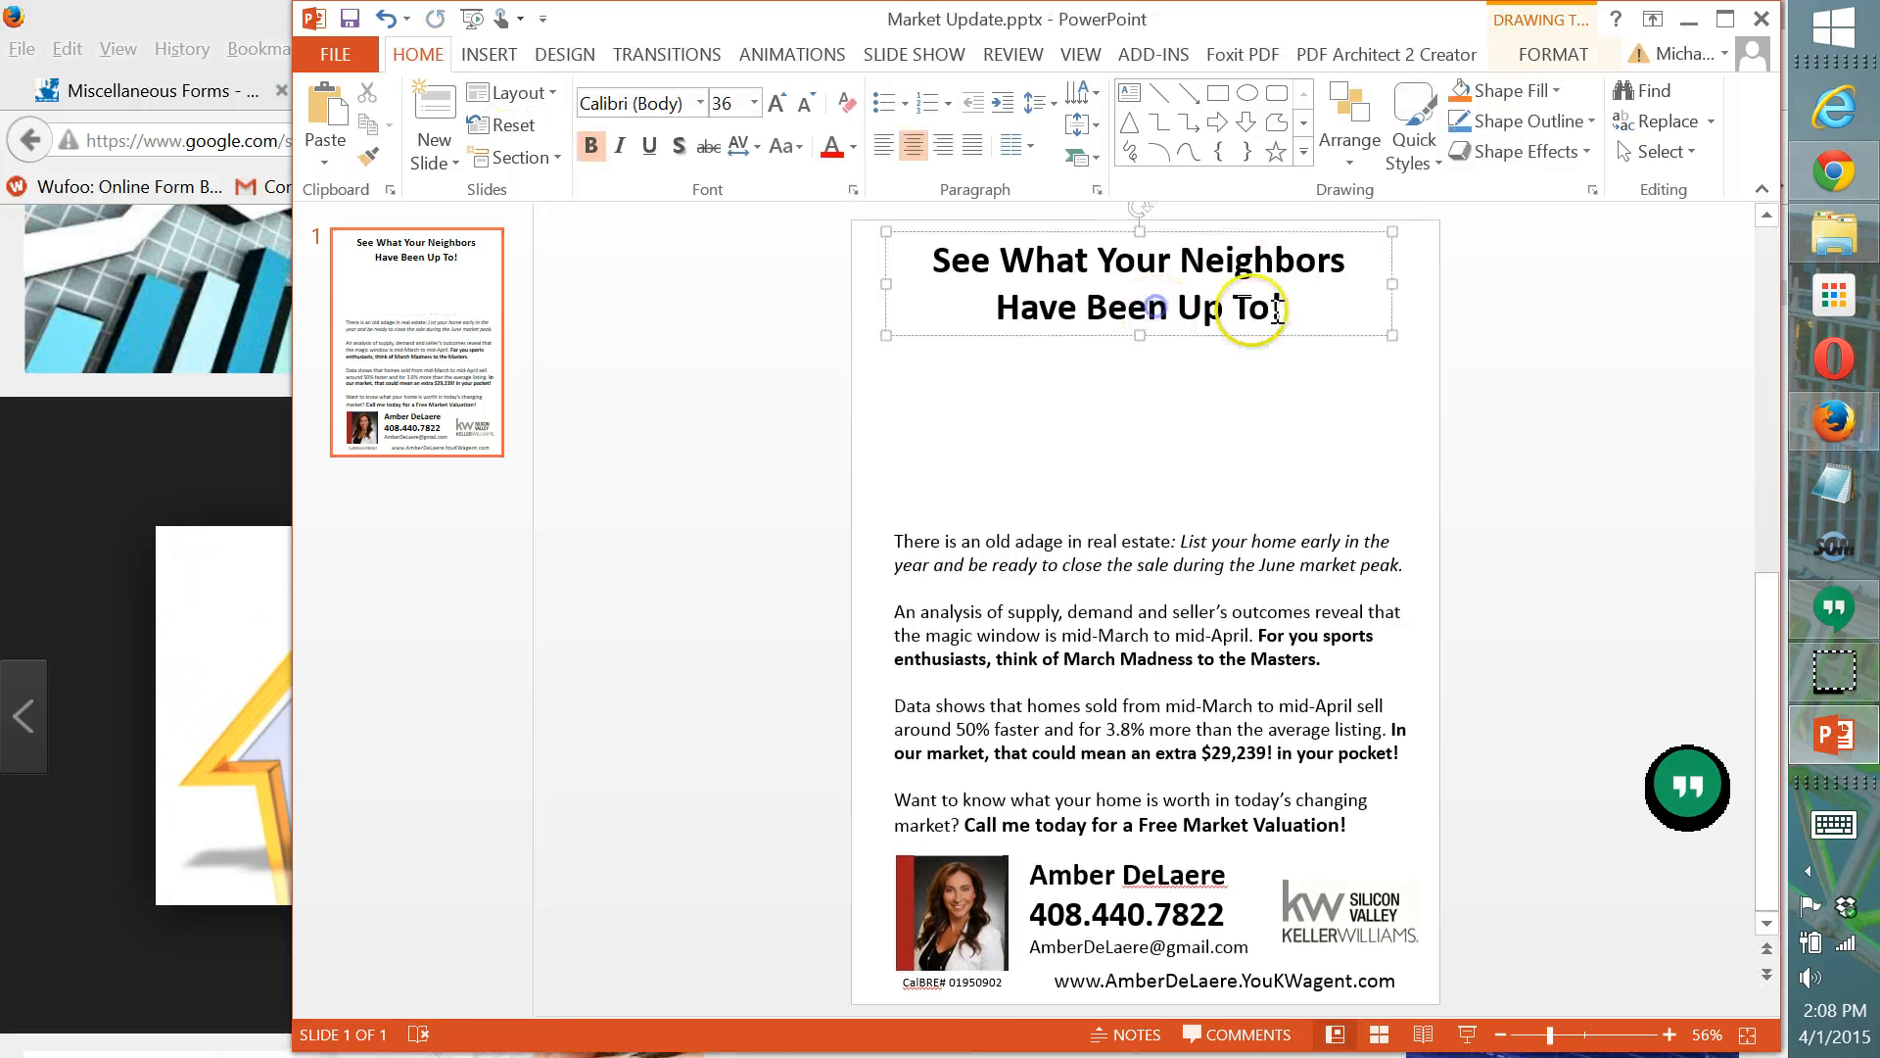
pyautogui.moveTo(1392, 336); pyautogui.dragTo(1191, 379)
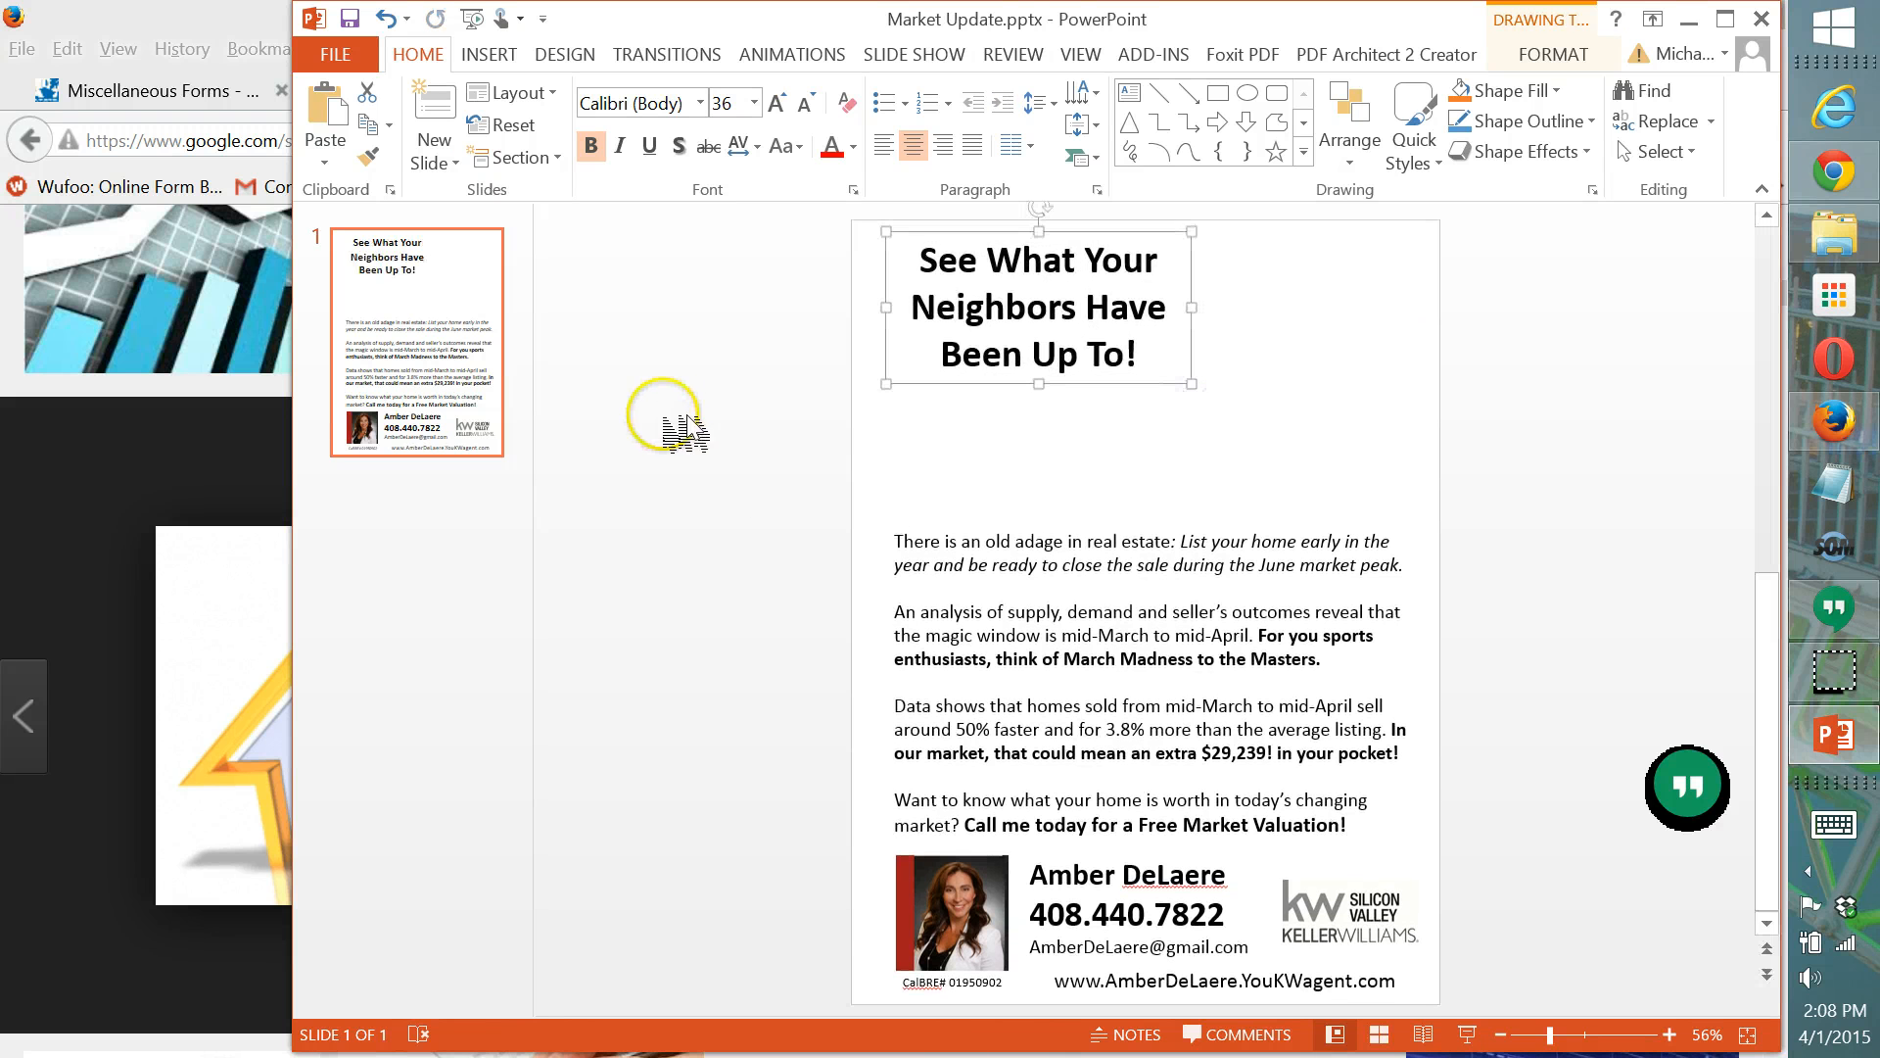
# Insert the picture of the house with the rising arrow from the Market Update folder.
pyautogui.click(497, 53)
pyautogui.click(454, 115)
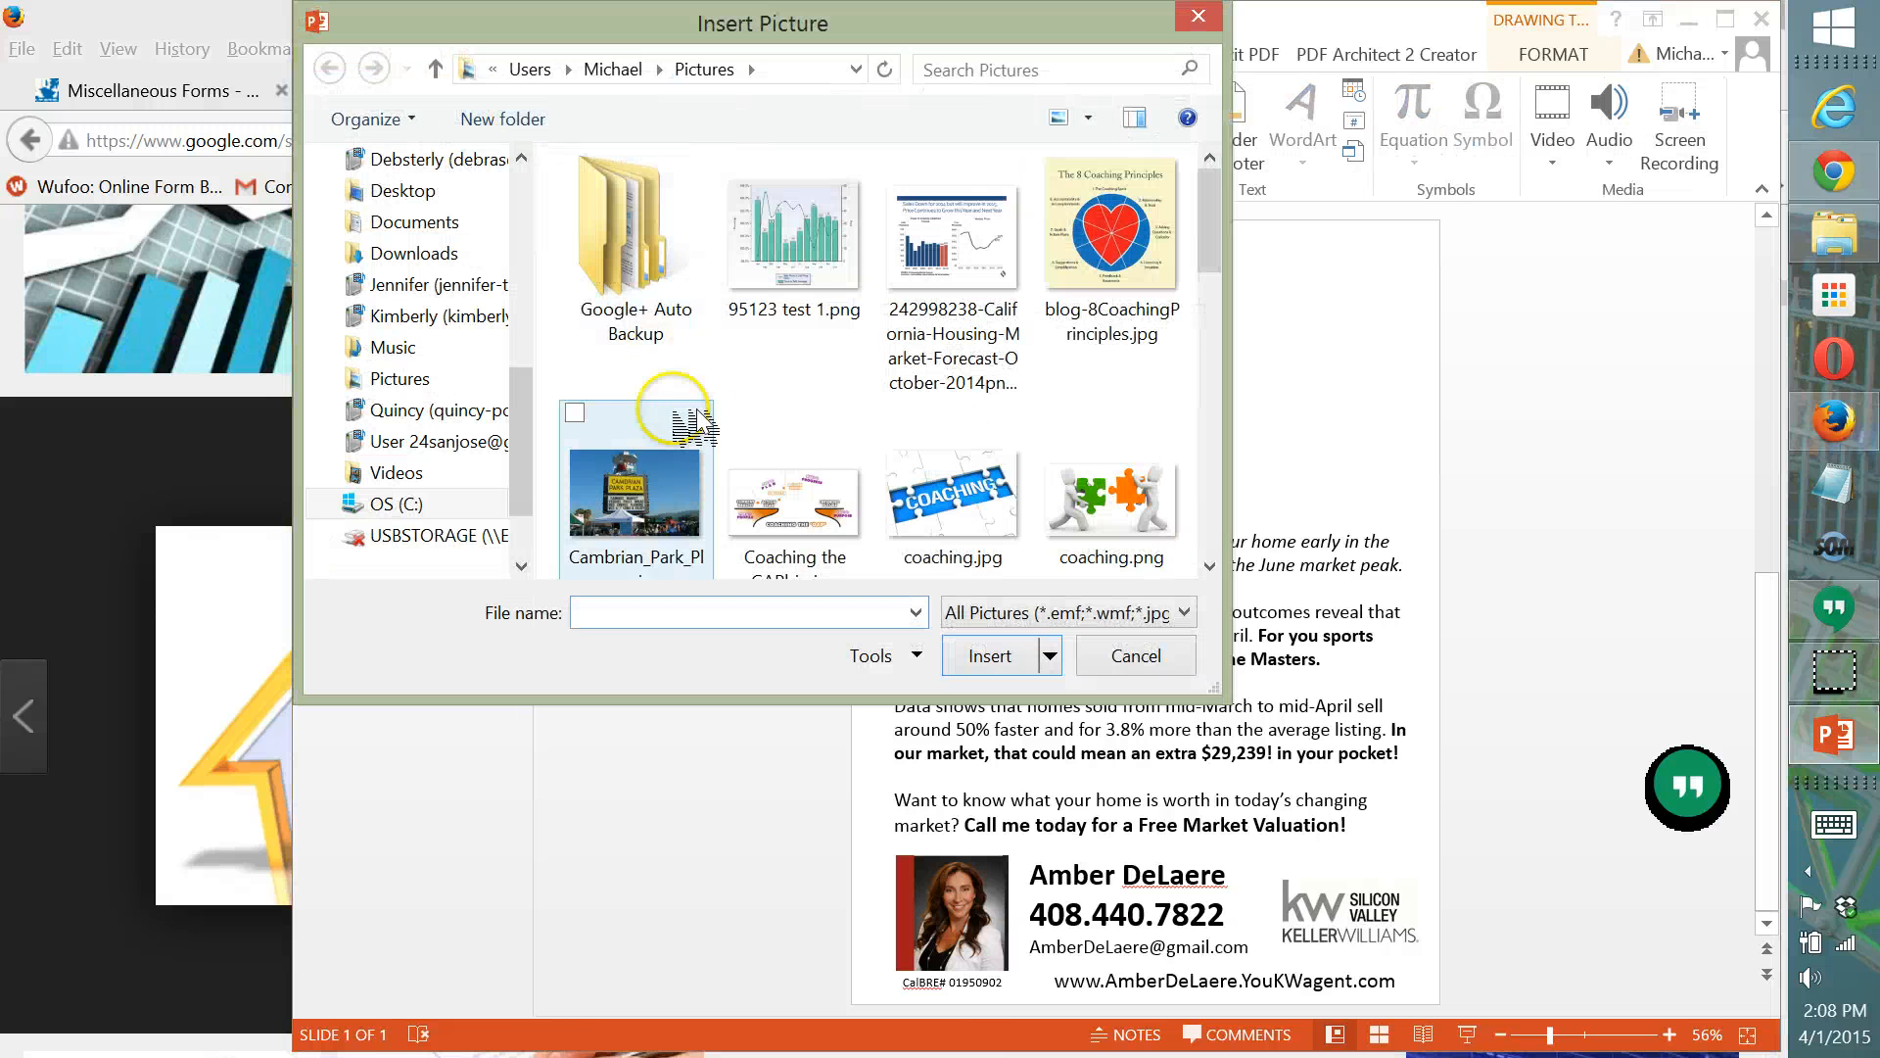
pyautogui.moveTo(524, 422); pyautogui.dragTo(554, 206)
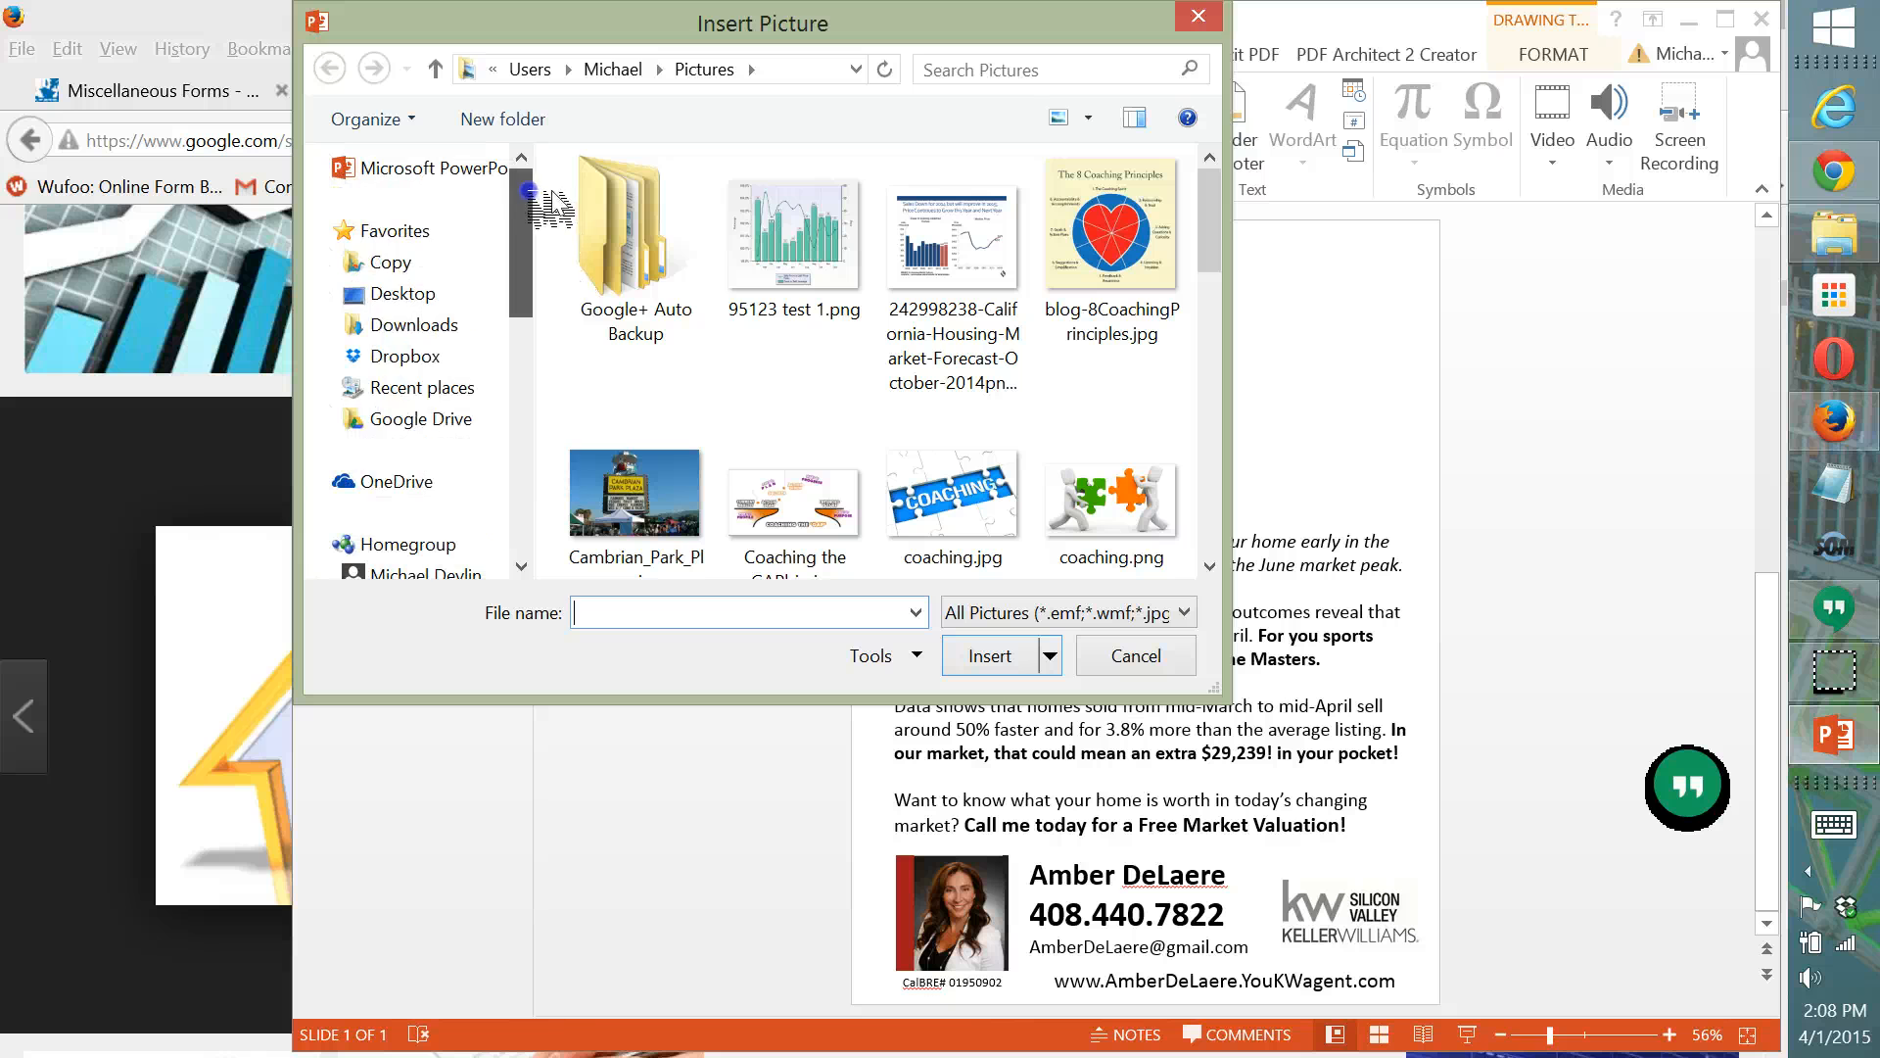
pyautogui.click(421, 387)
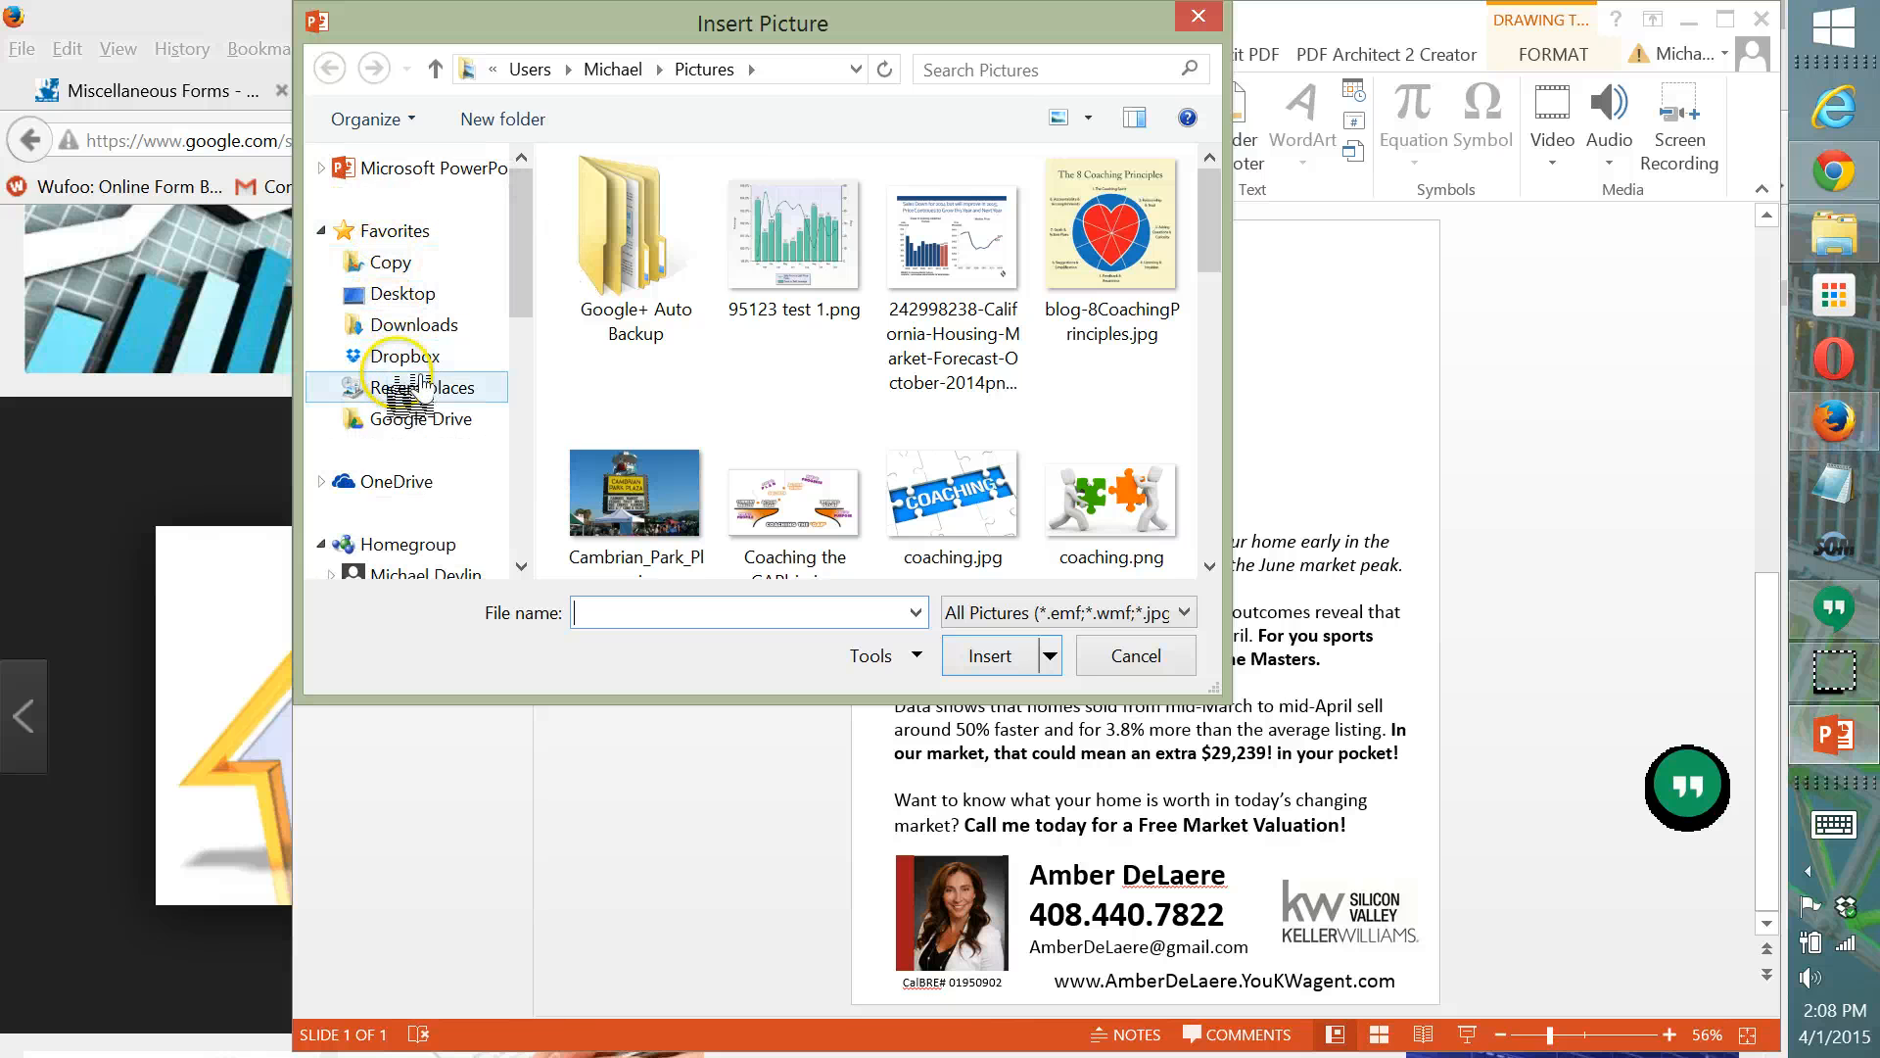
pyautogui.click(646, 278)
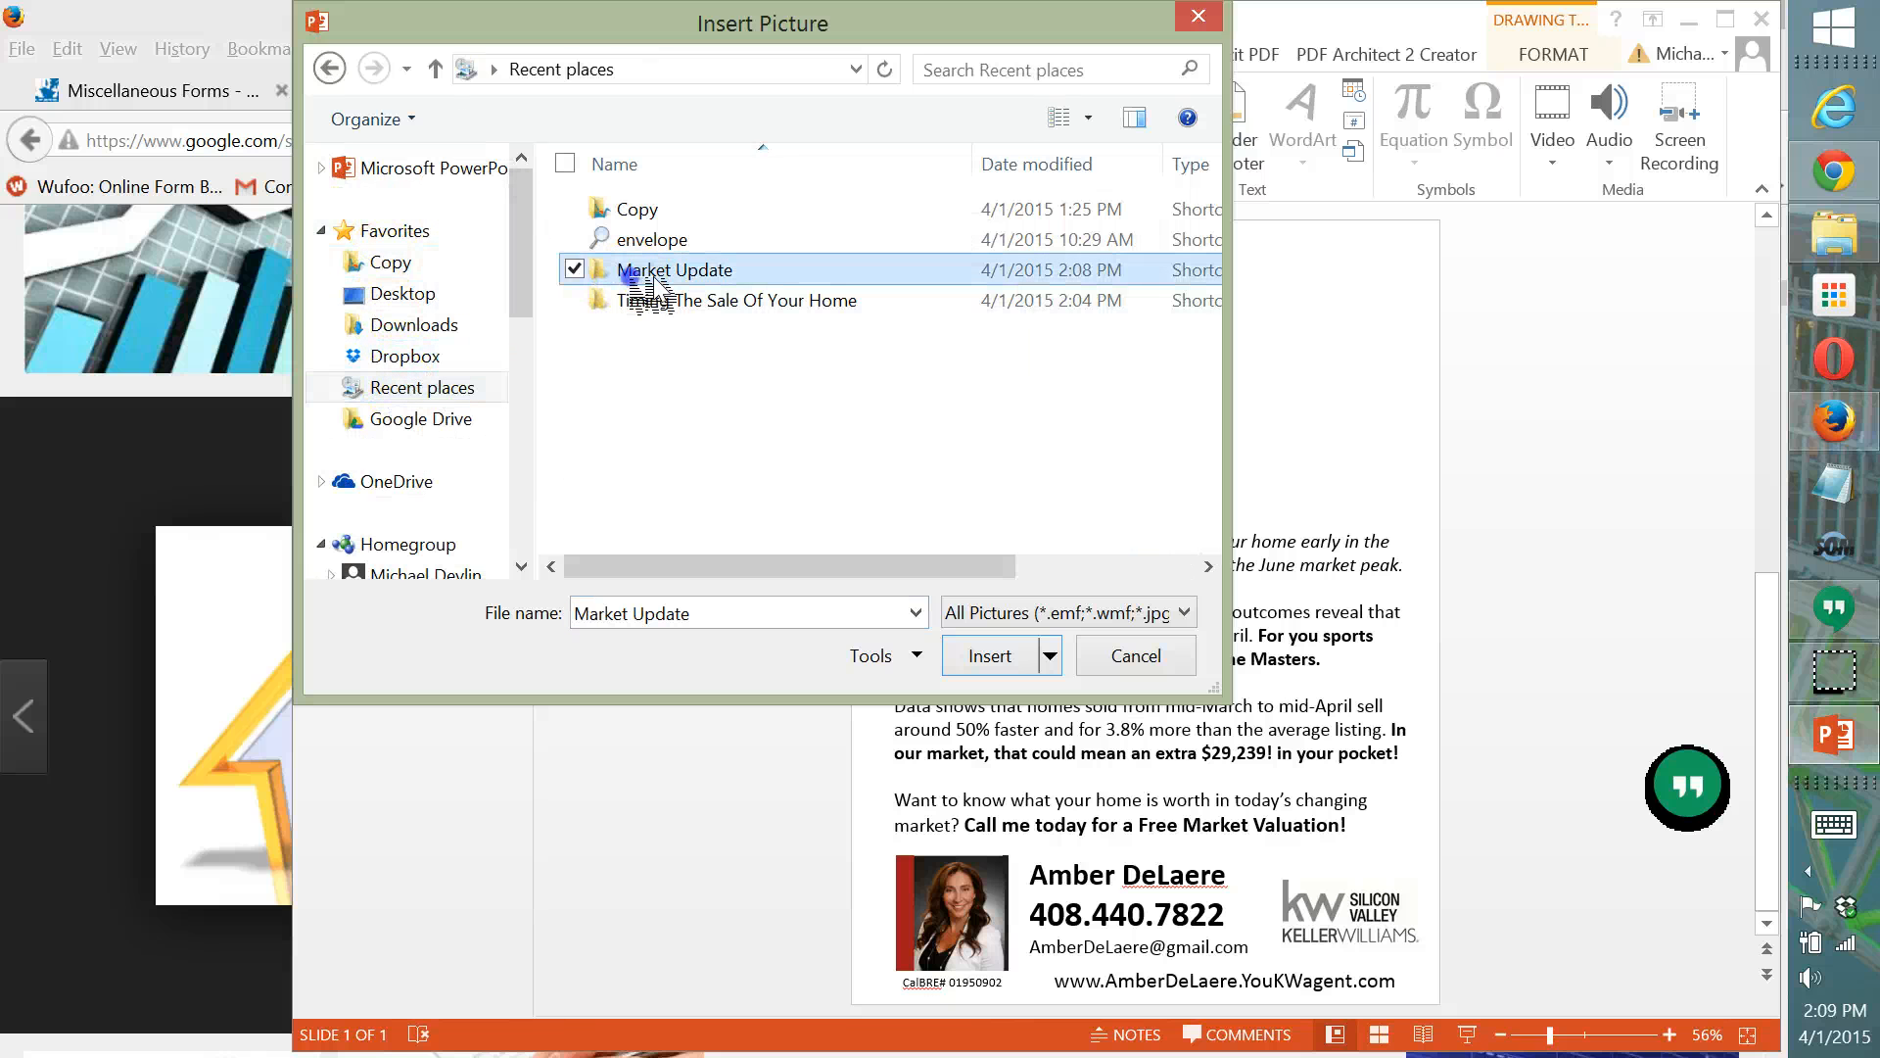
pyautogui.doubleClick(647, 278)
pyautogui.doubleClick(641, 277)
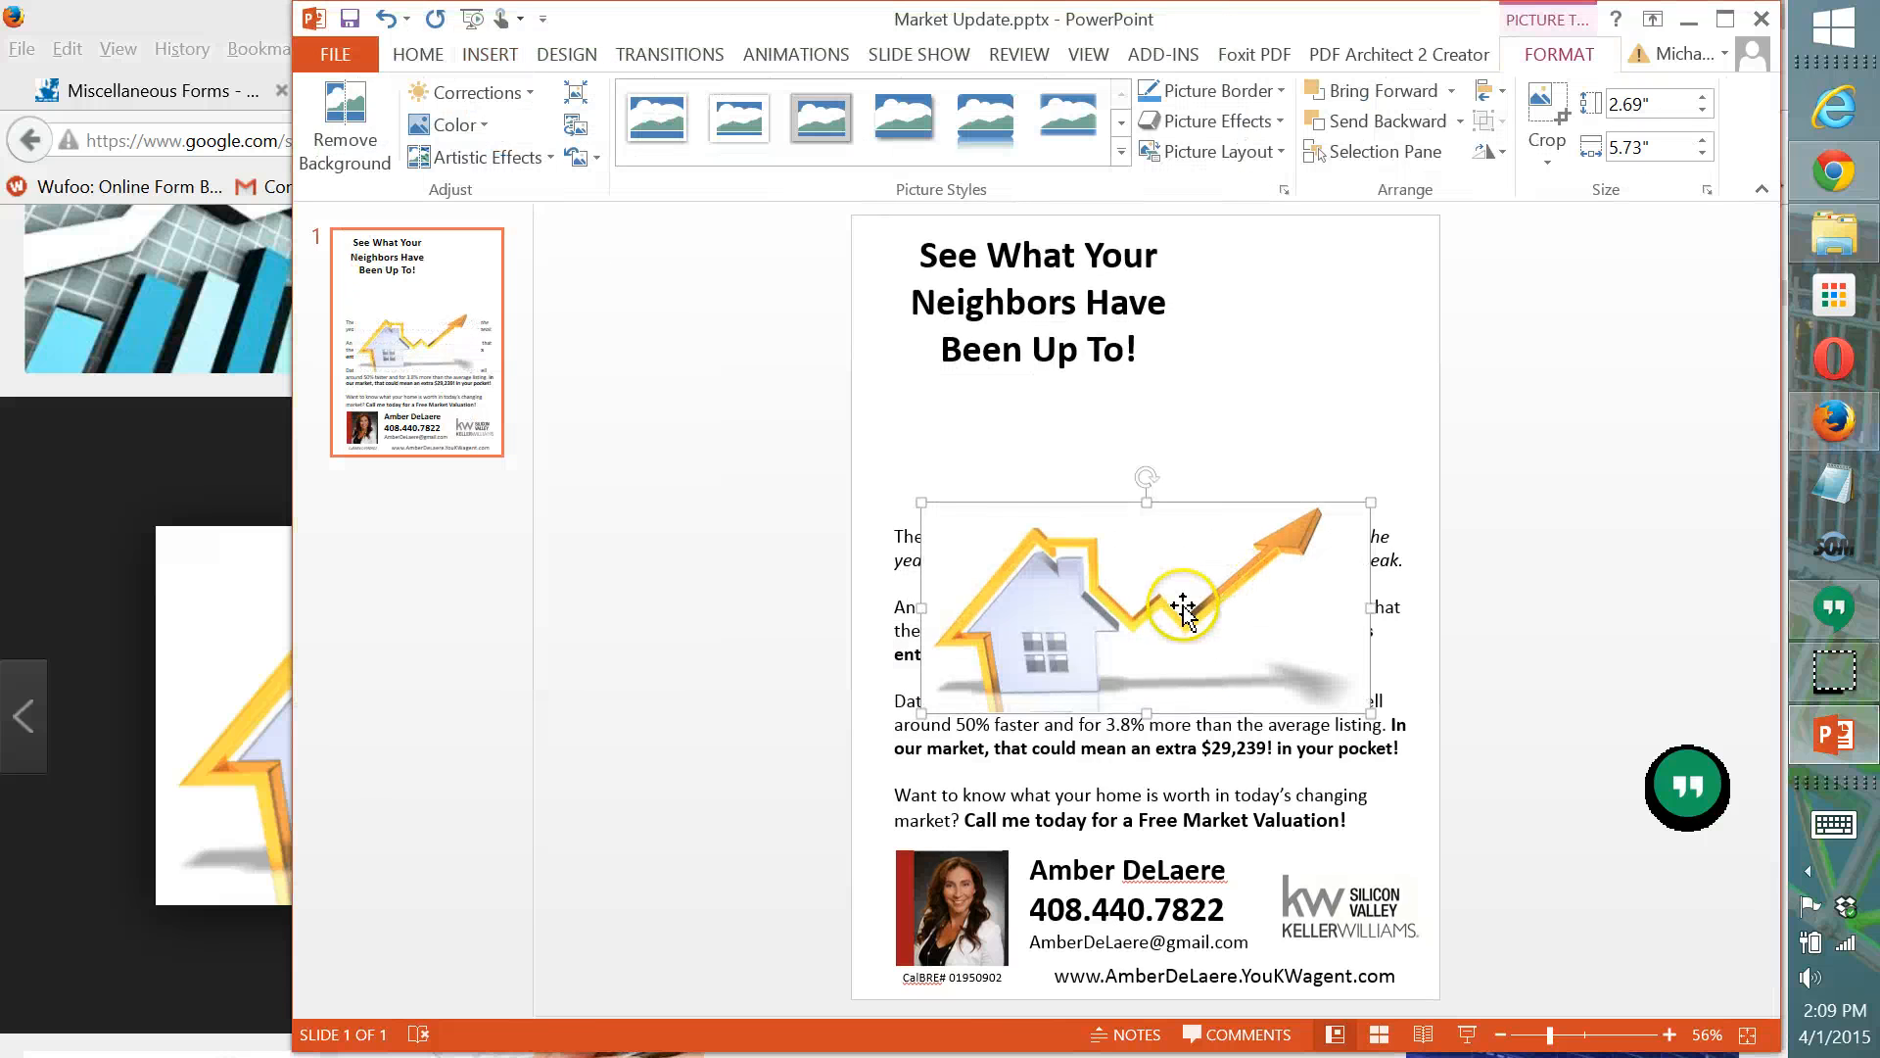
# Shrink the house picture to about 1.5" by 3.19" and place it beside the headline, aligned with its middle.
pyautogui.moveTo(1183, 609); pyautogui.dragTo(1197, 423)
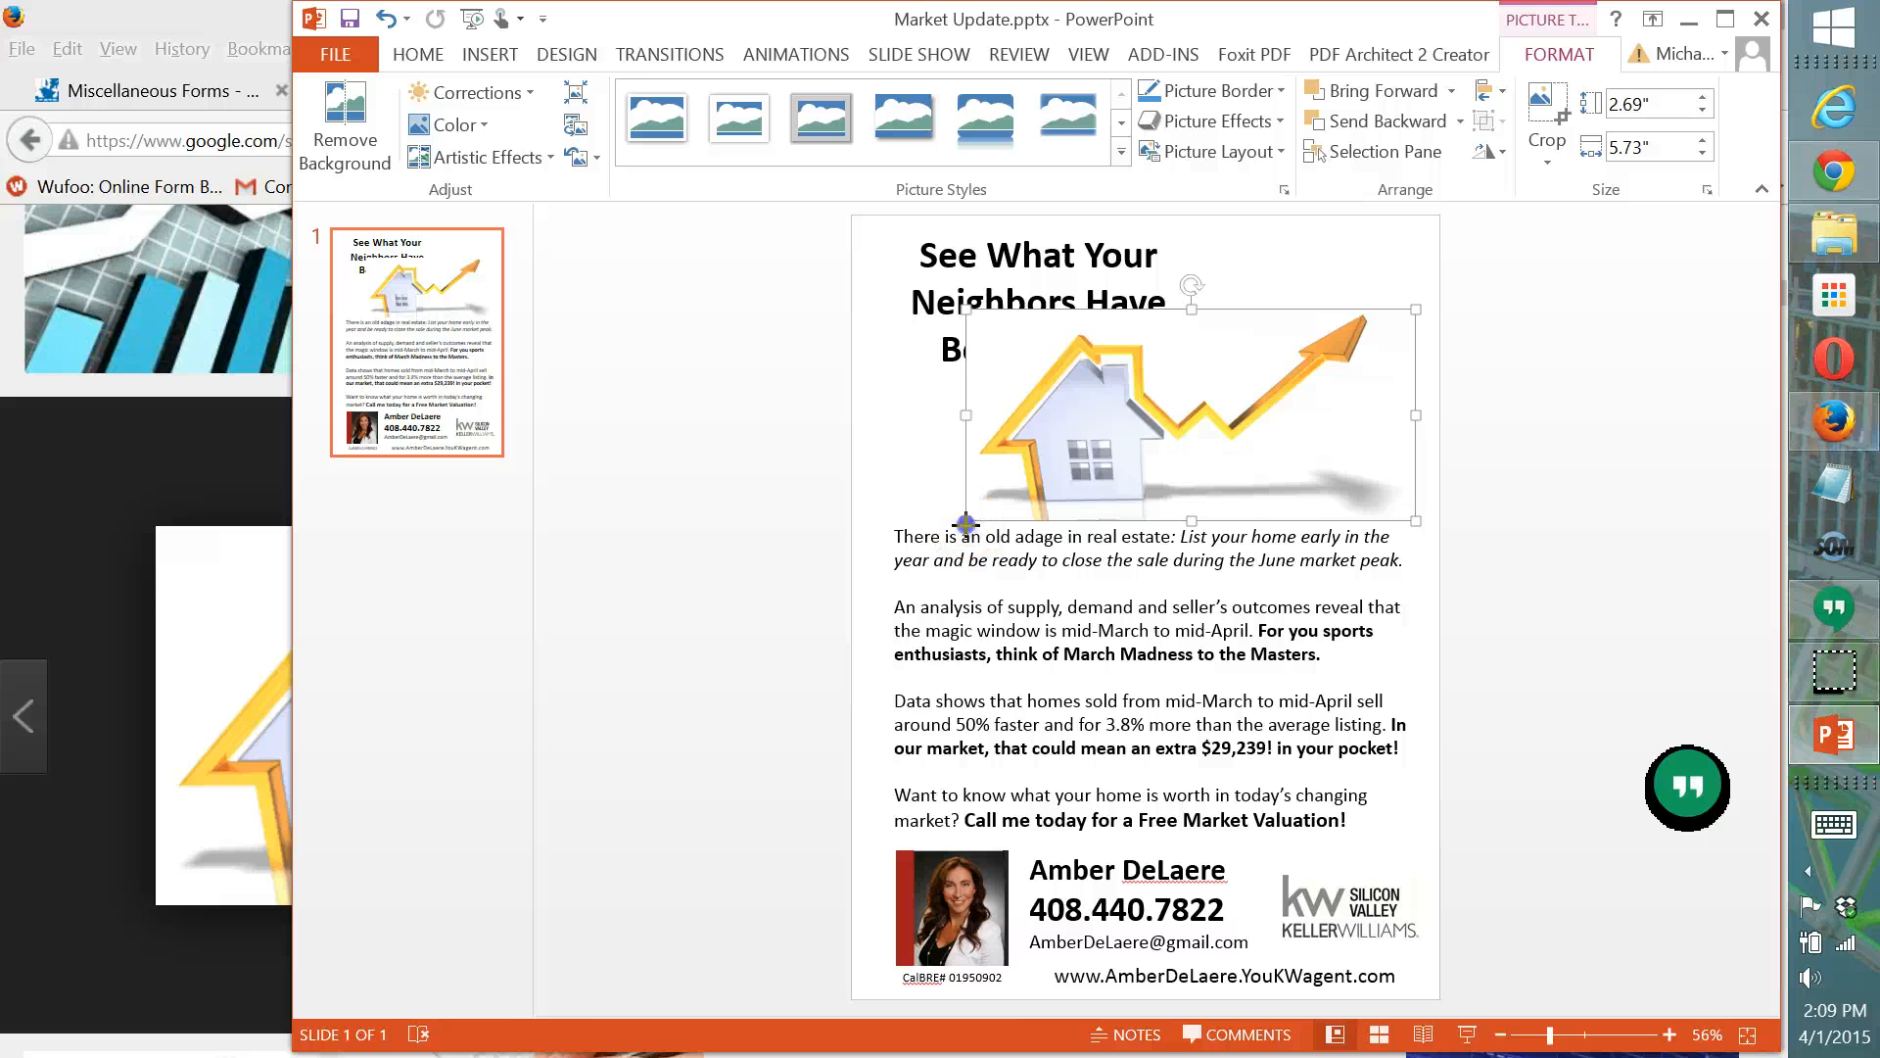
pyautogui.moveTo(965, 523); pyautogui.dragTo(1164, 428)
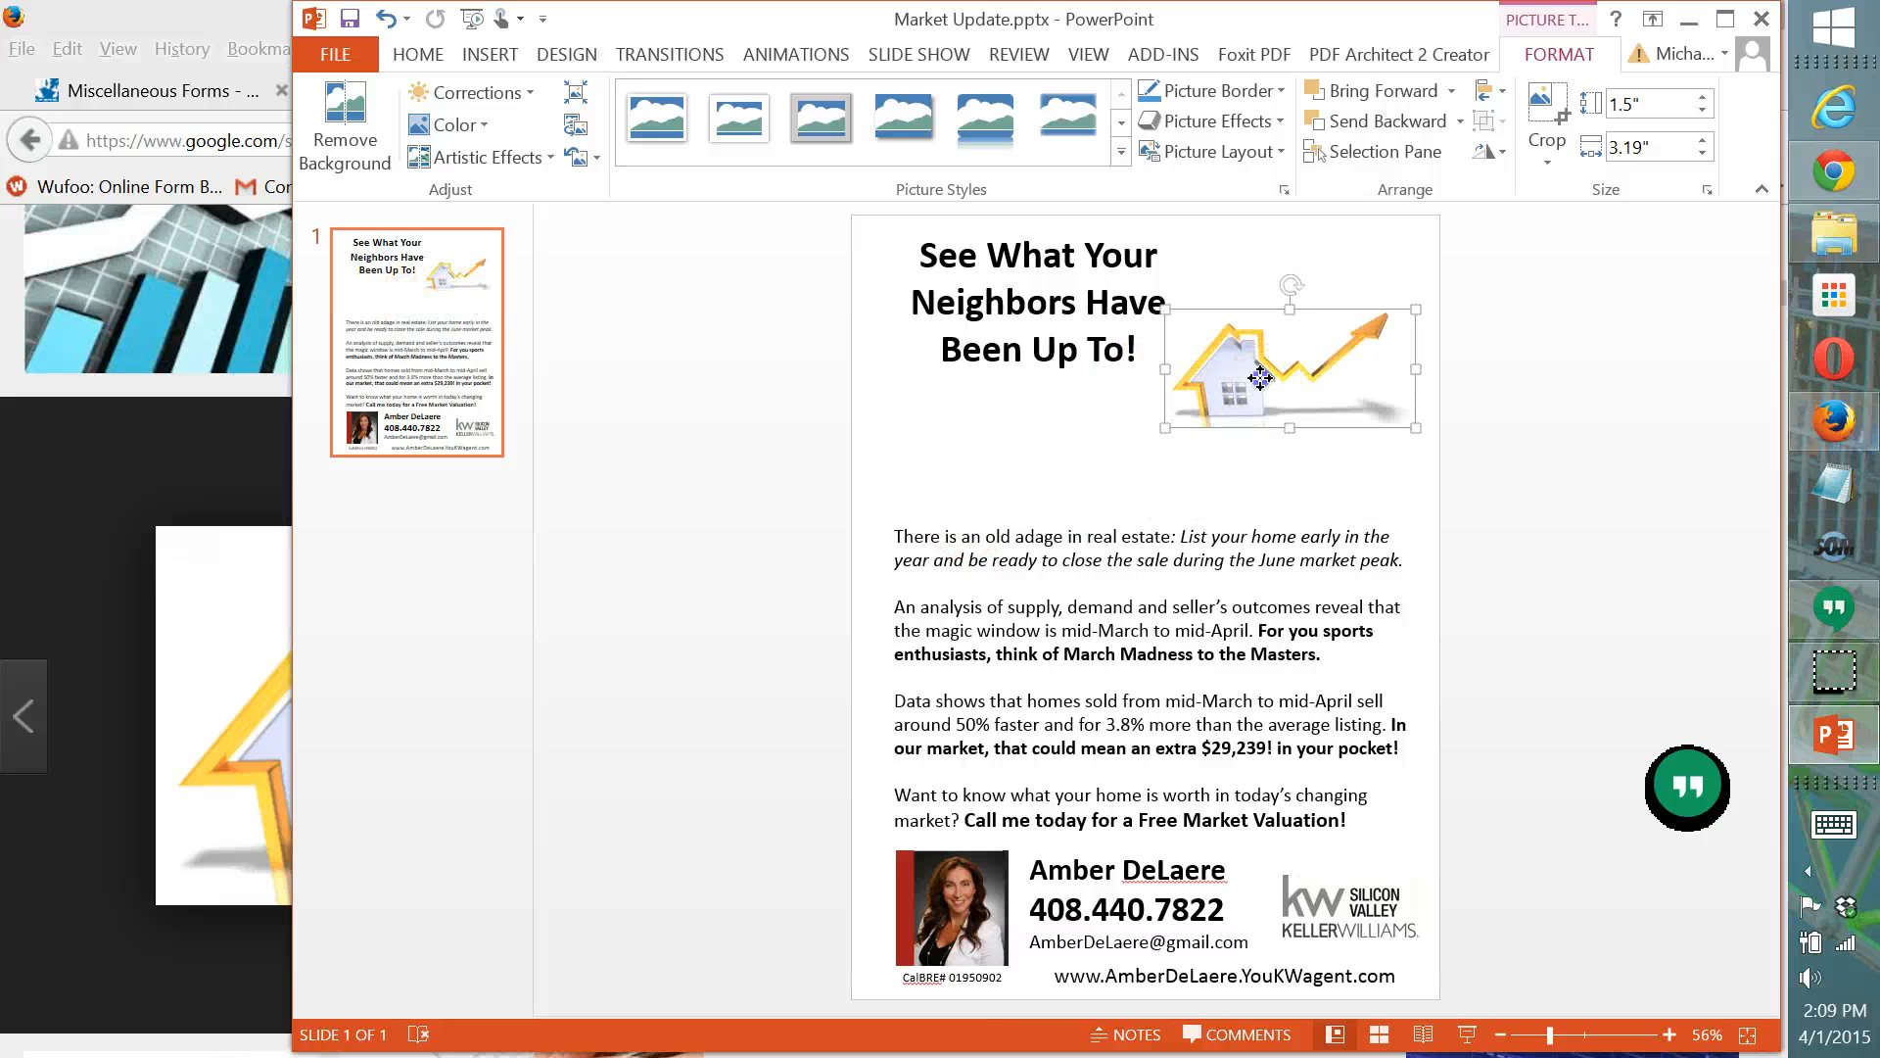
pyautogui.moveTo(1260, 377); pyautogui.dragTo(1266, 323)
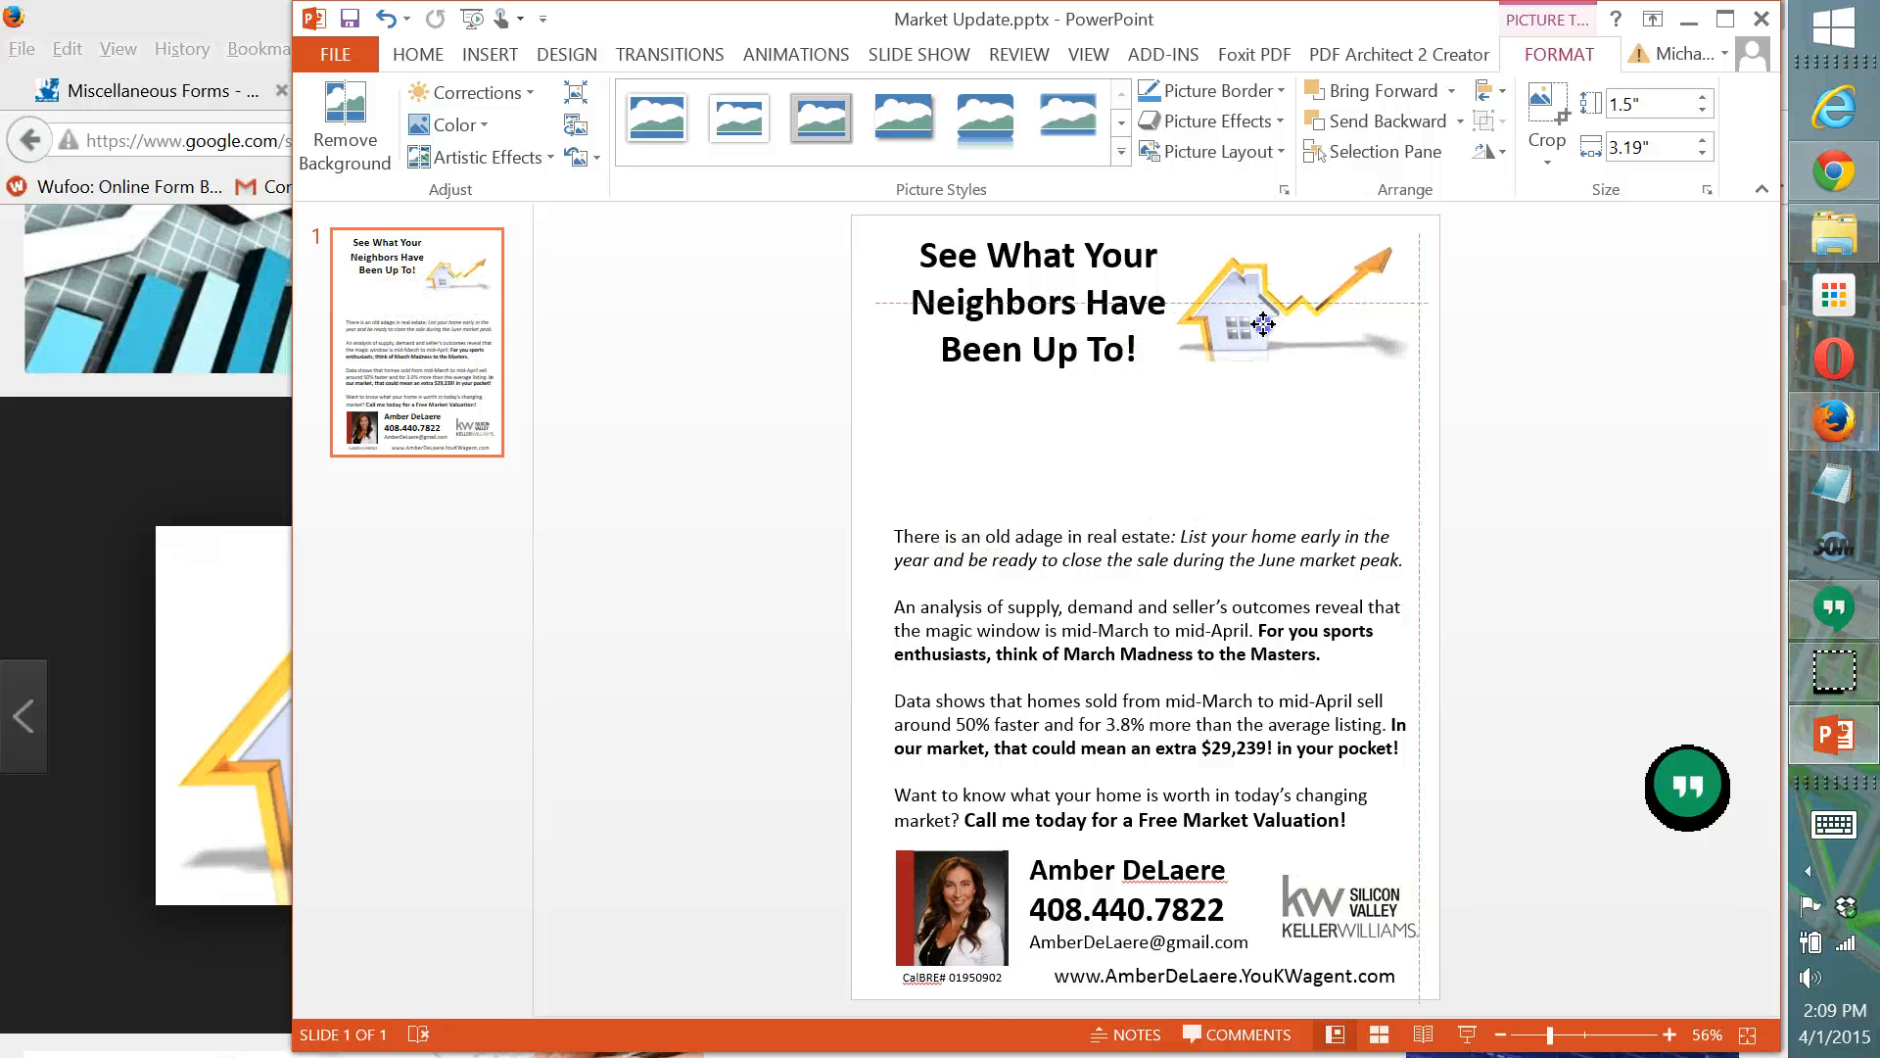
pyautogui.click(1611, 361)
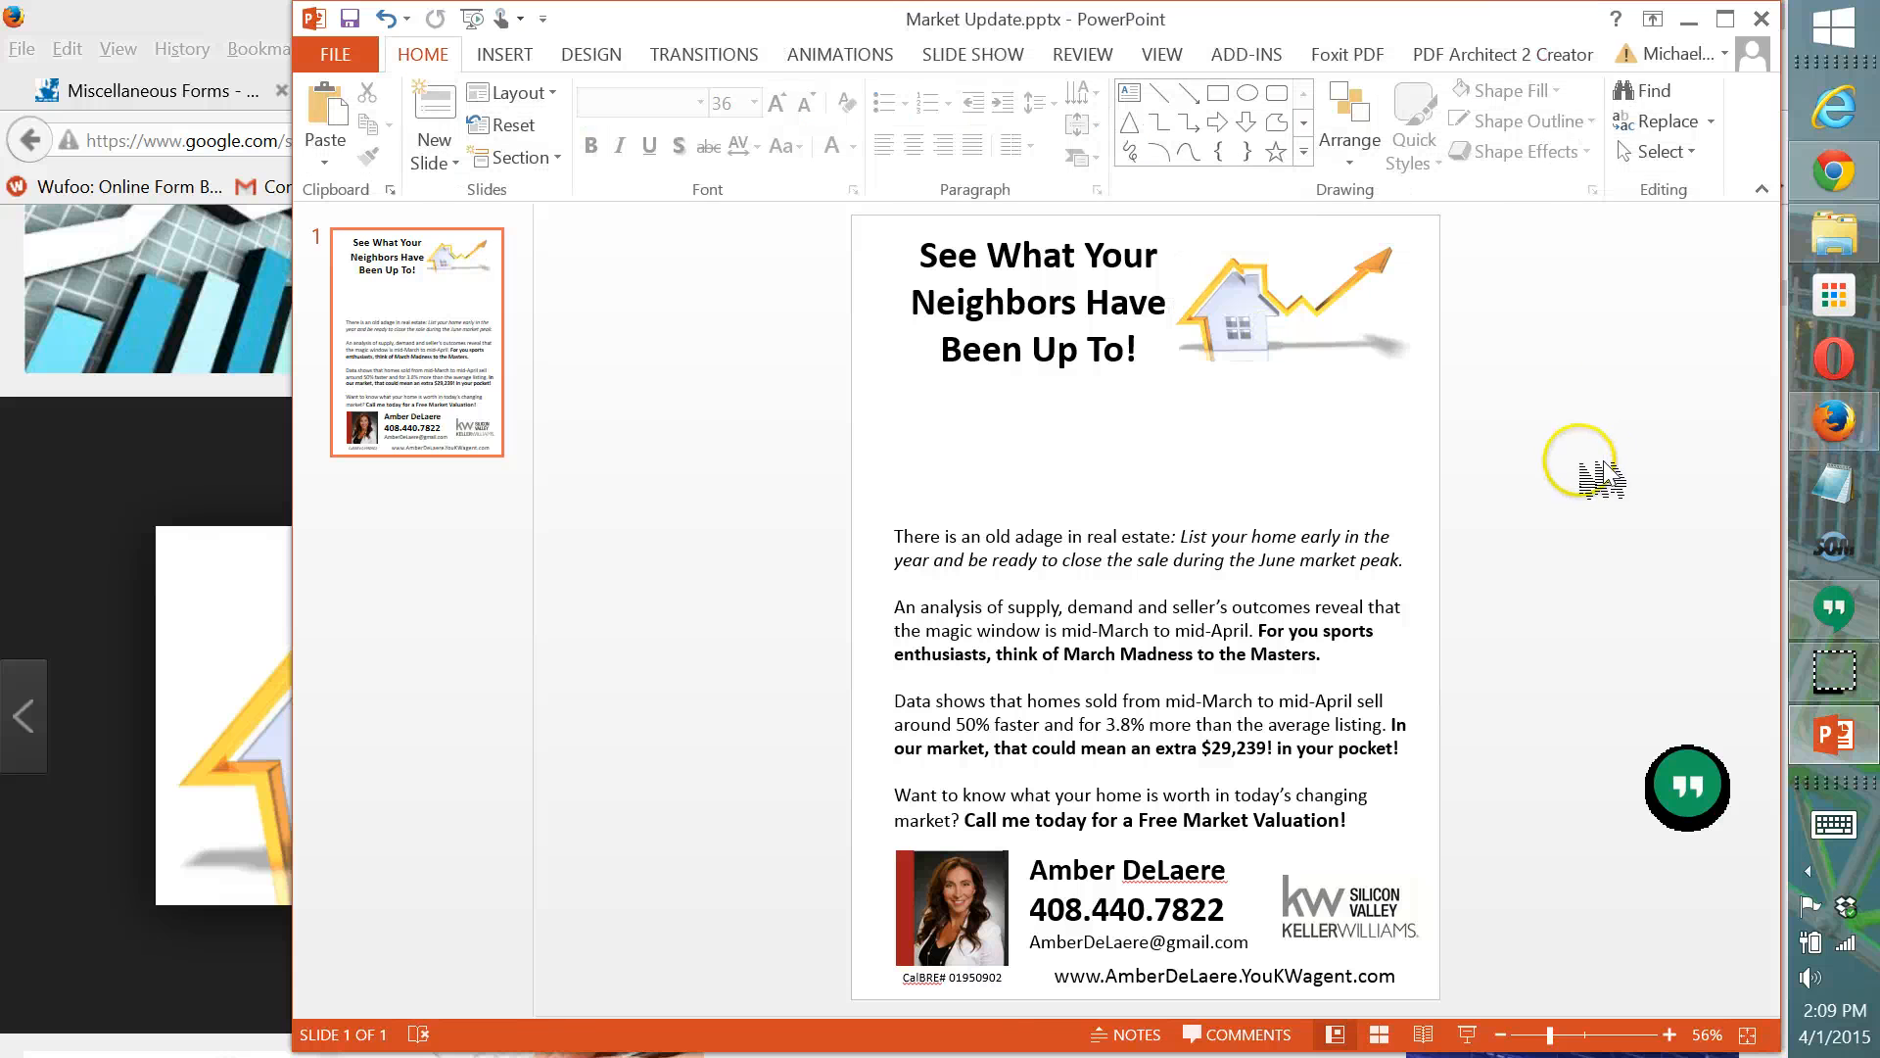
pyautogui.click(1312, 350)
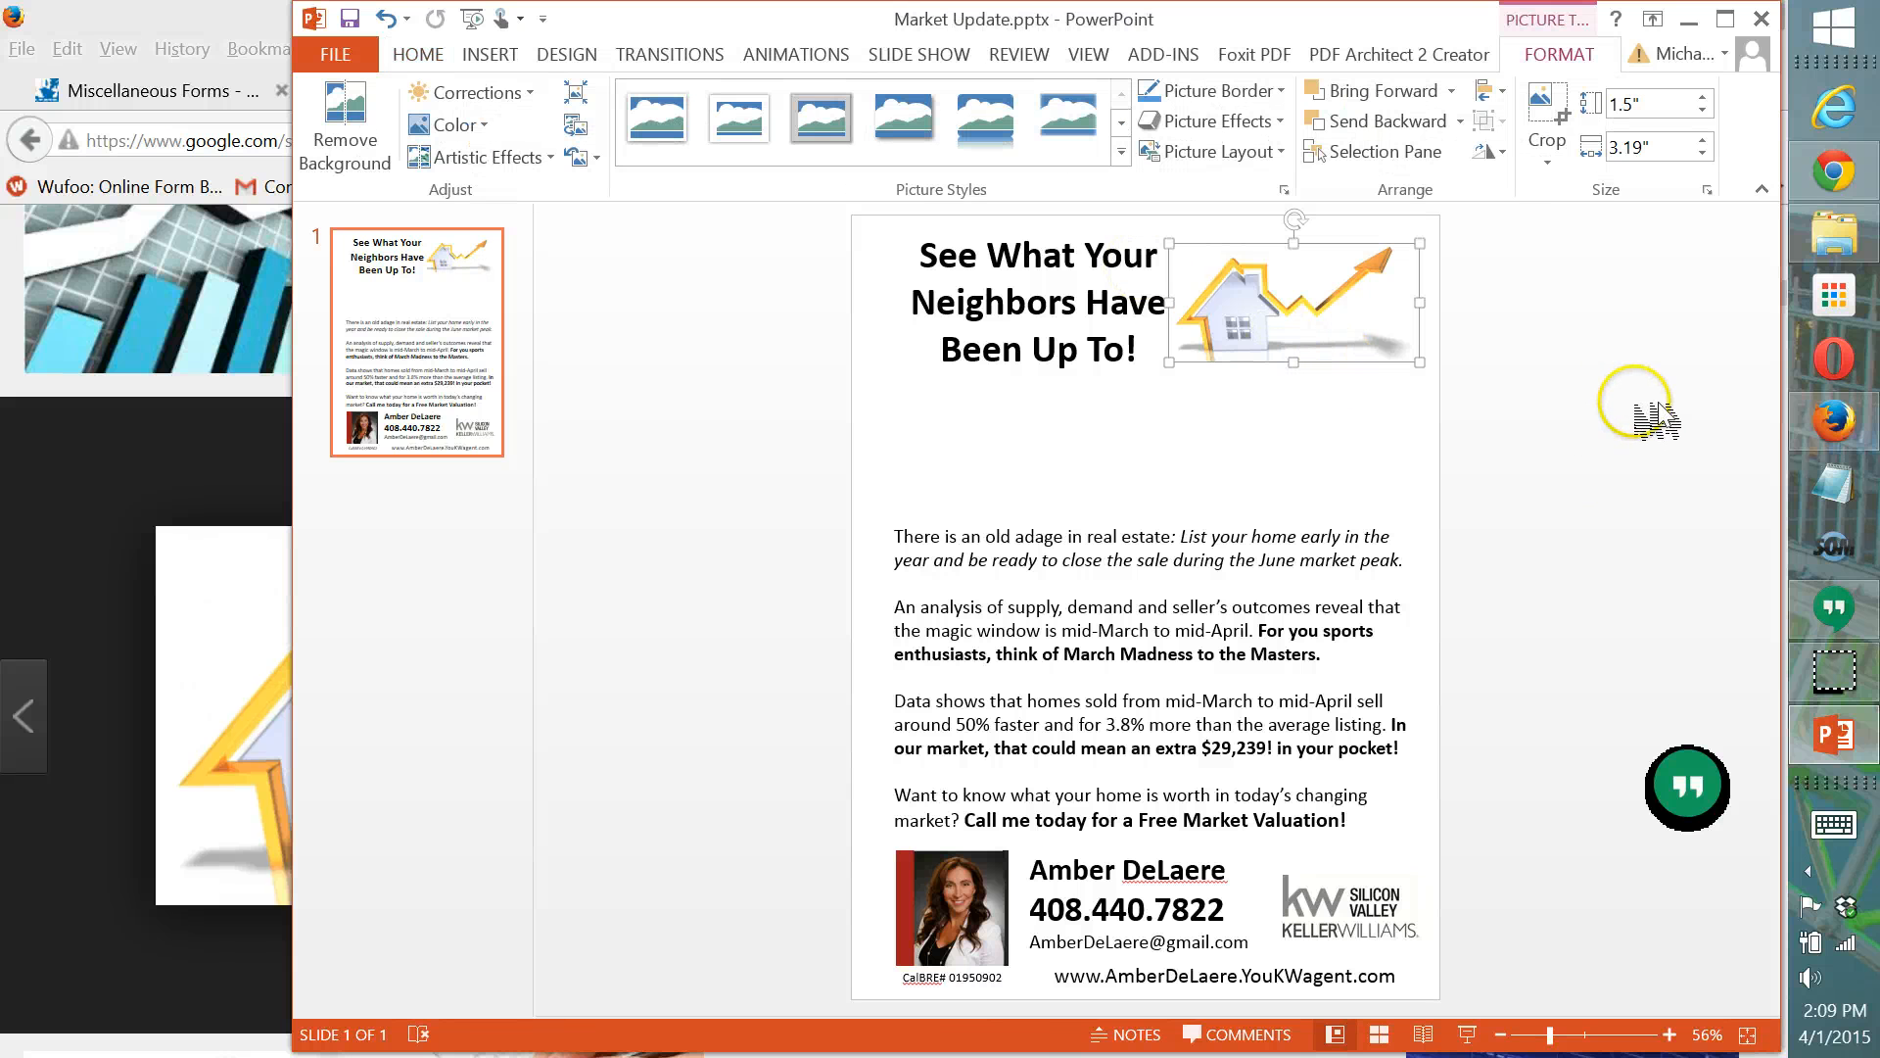
# Delete the first three body paragraphs and move the remaining Free Market Valuation text just above the contact details.
pyautogui.click(1081, 654)
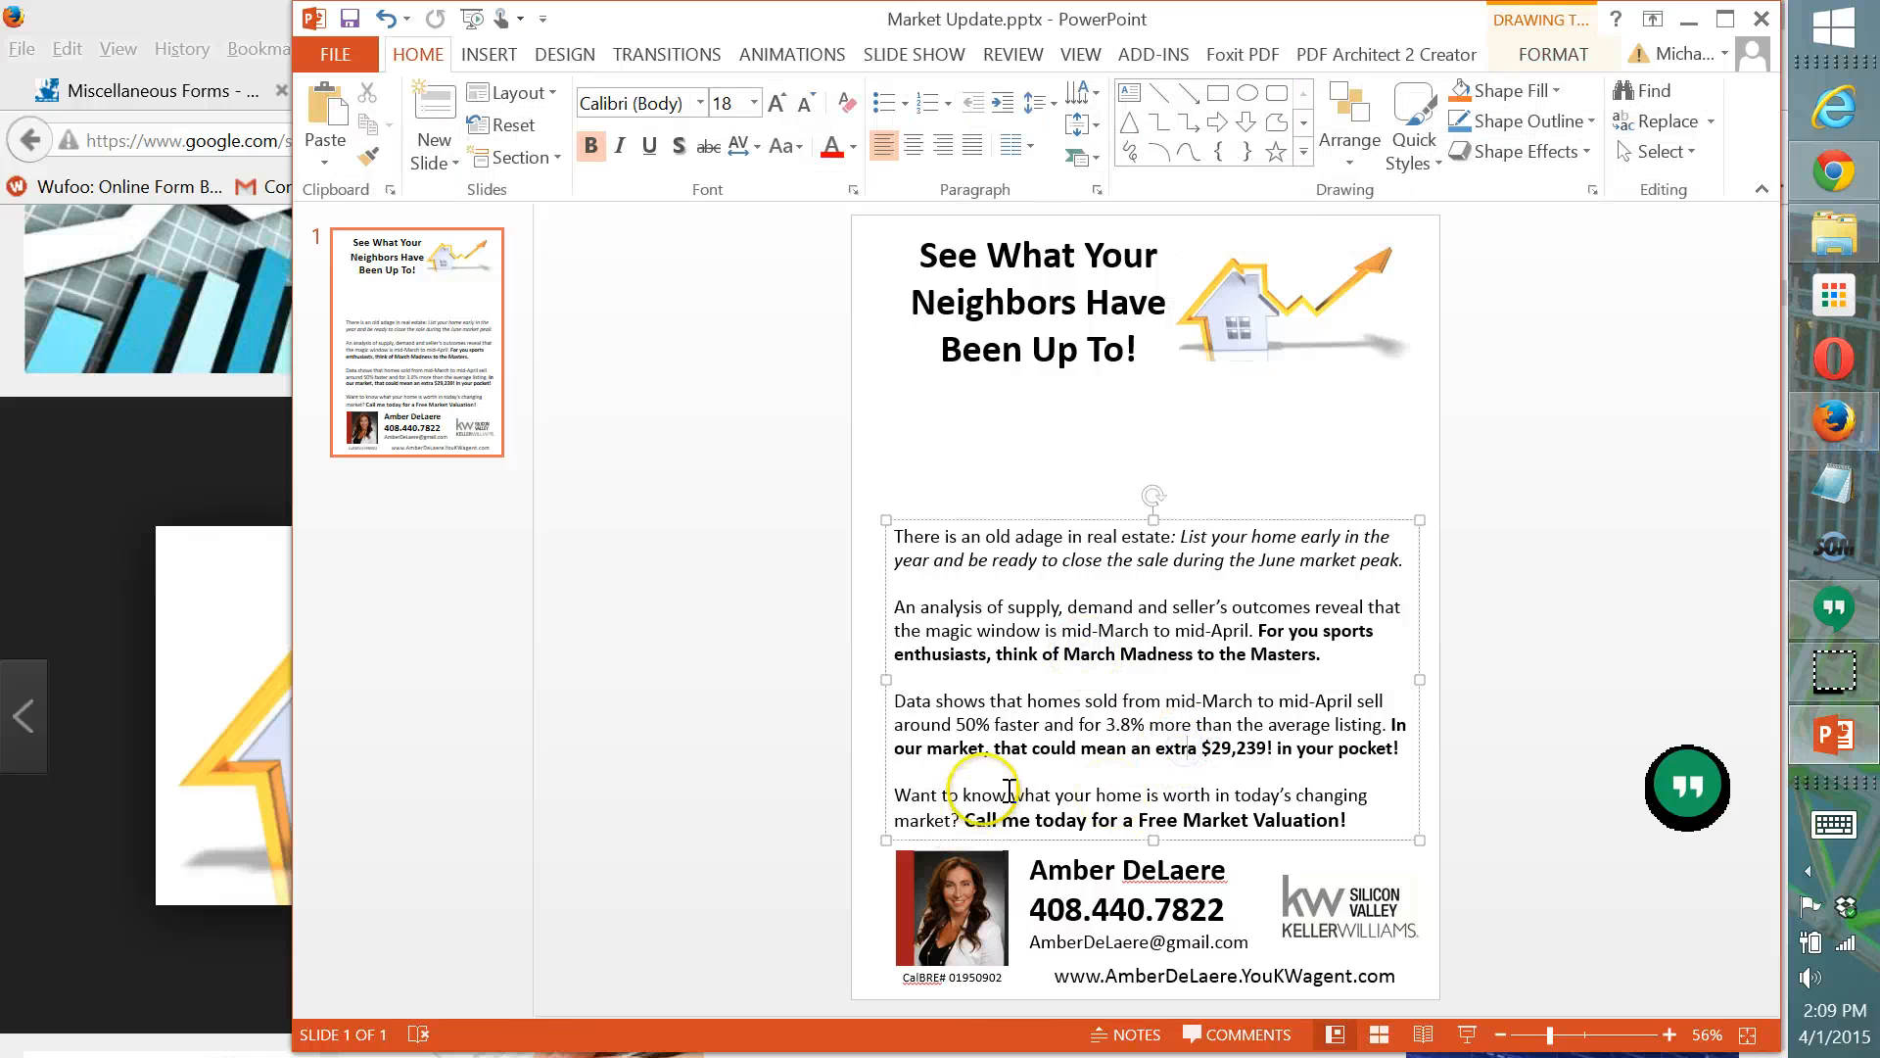
pyautogui.keyDown('shift'); pyautogui.click(889, 539); pyautogui.keyUp('shift')
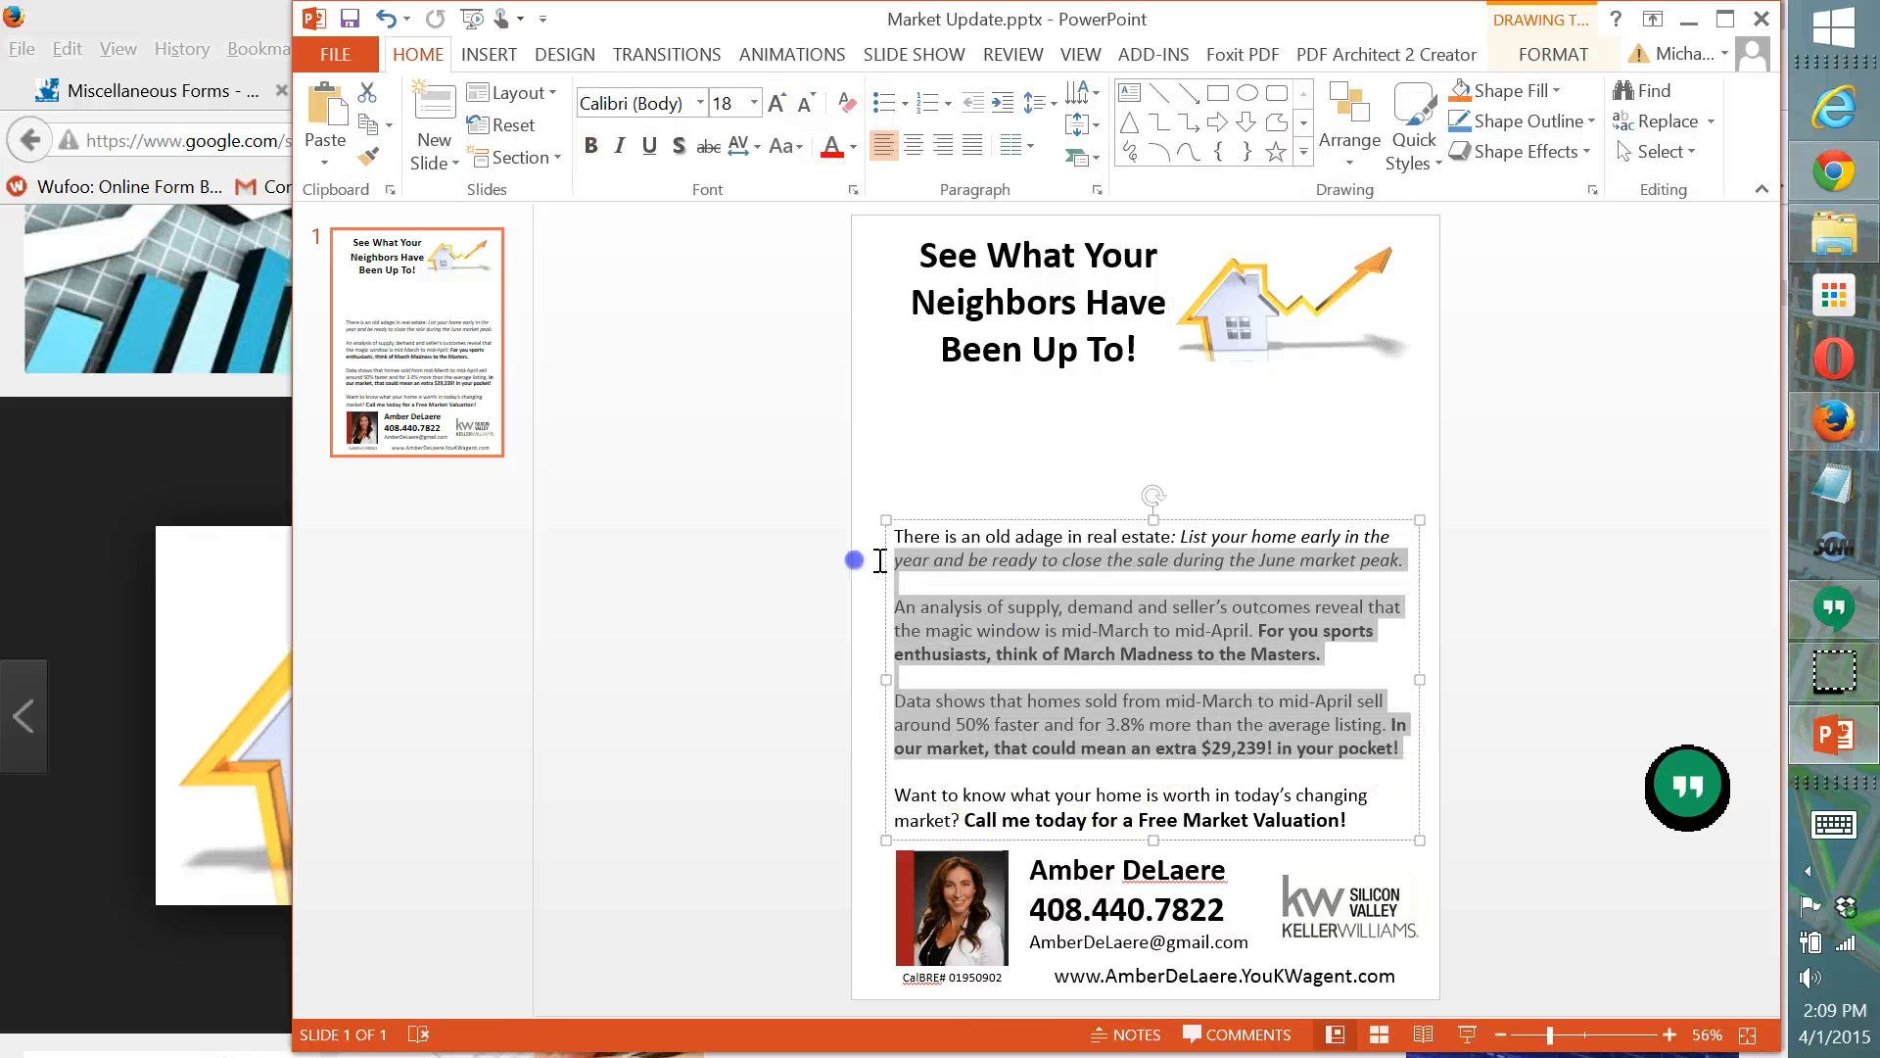
pyautogui.press('Delete')
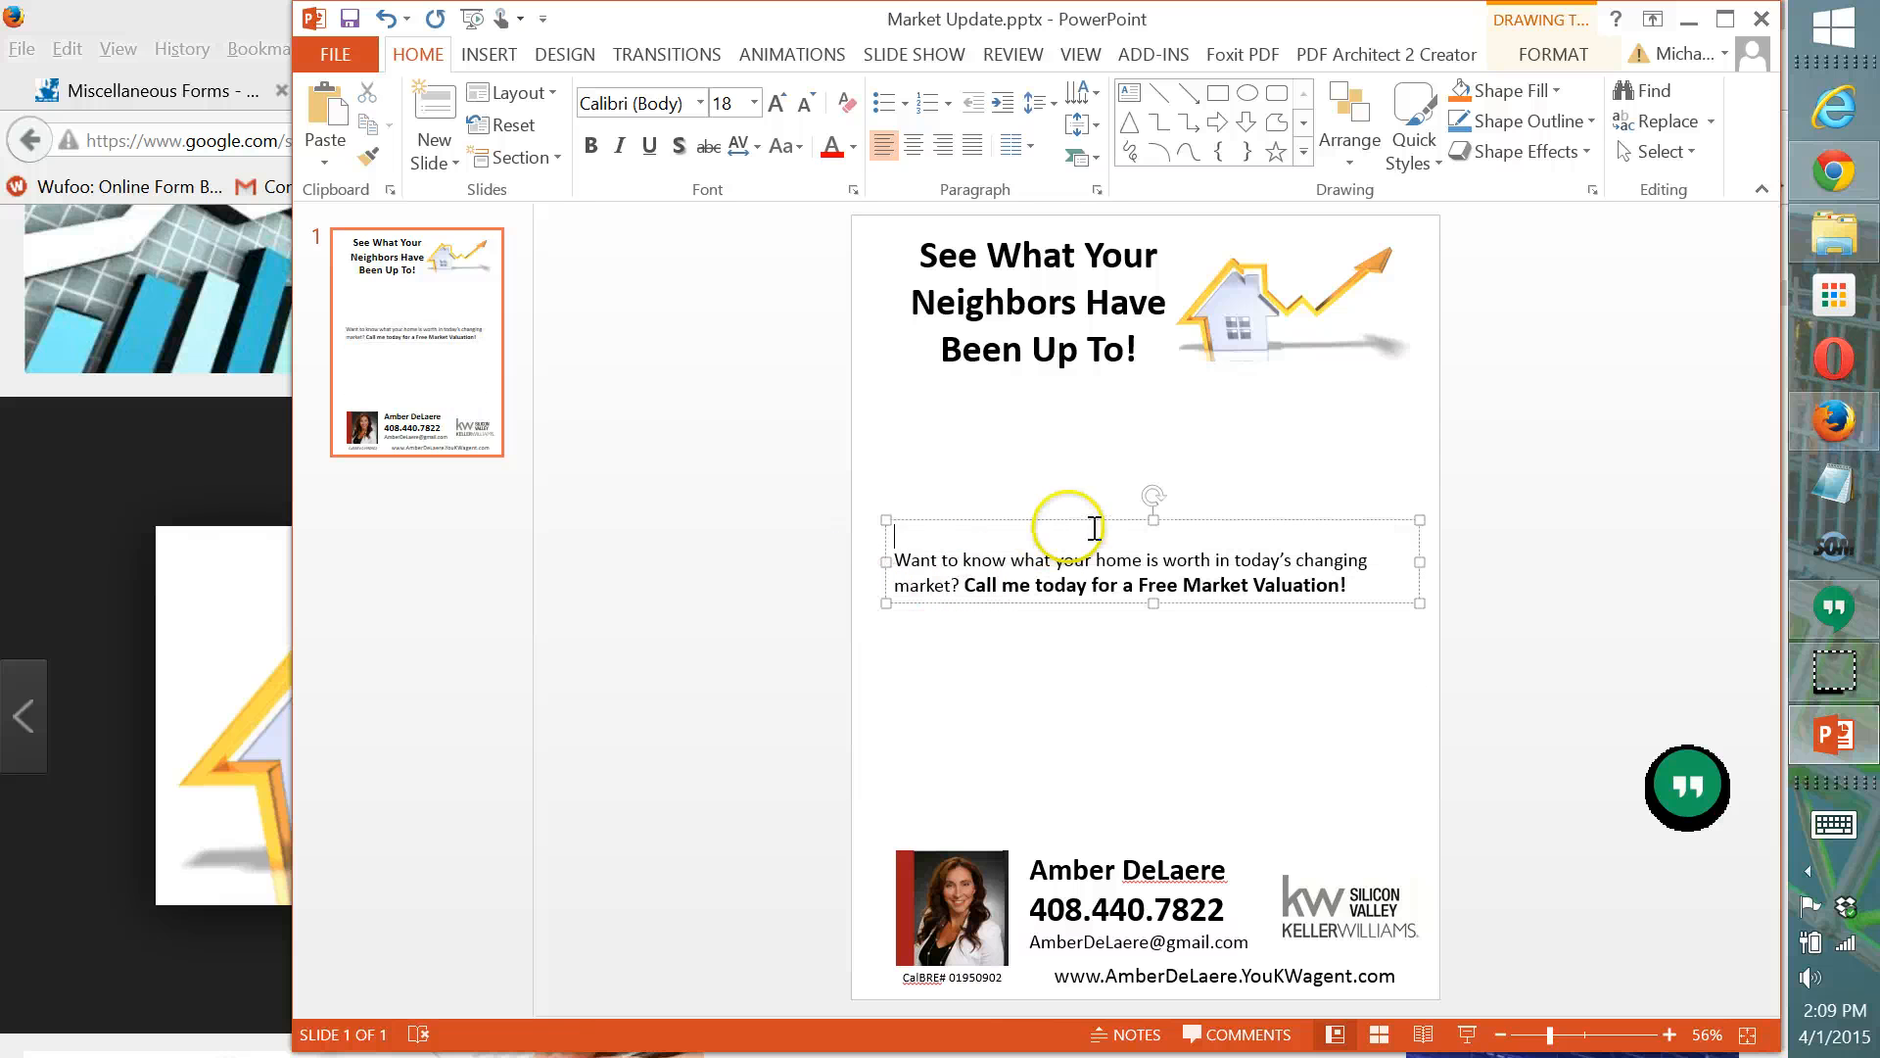
pyautogui.click(894, 556)
pyautogui.press('BackSpace')
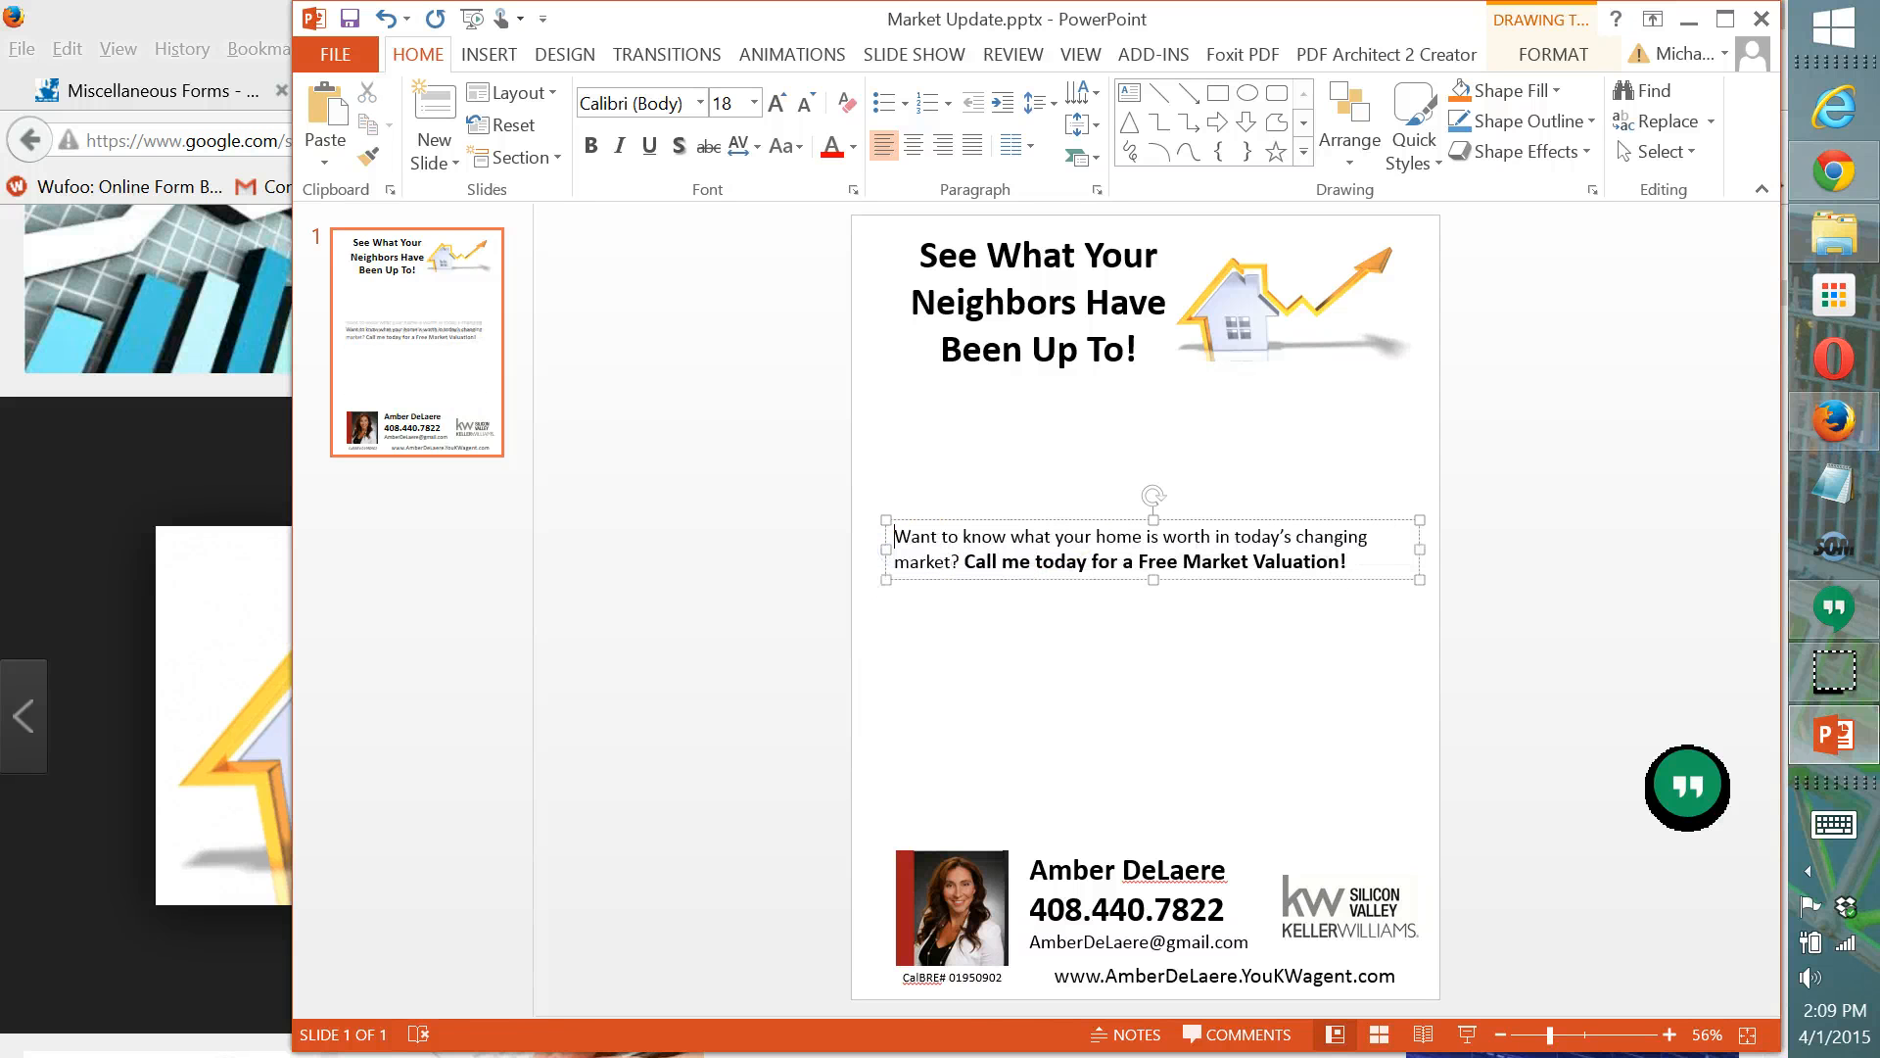
pyautogui.moveTo(955, 517); pyautogui.dragTo(975, 764)
pyautogui.click(1525, 575)
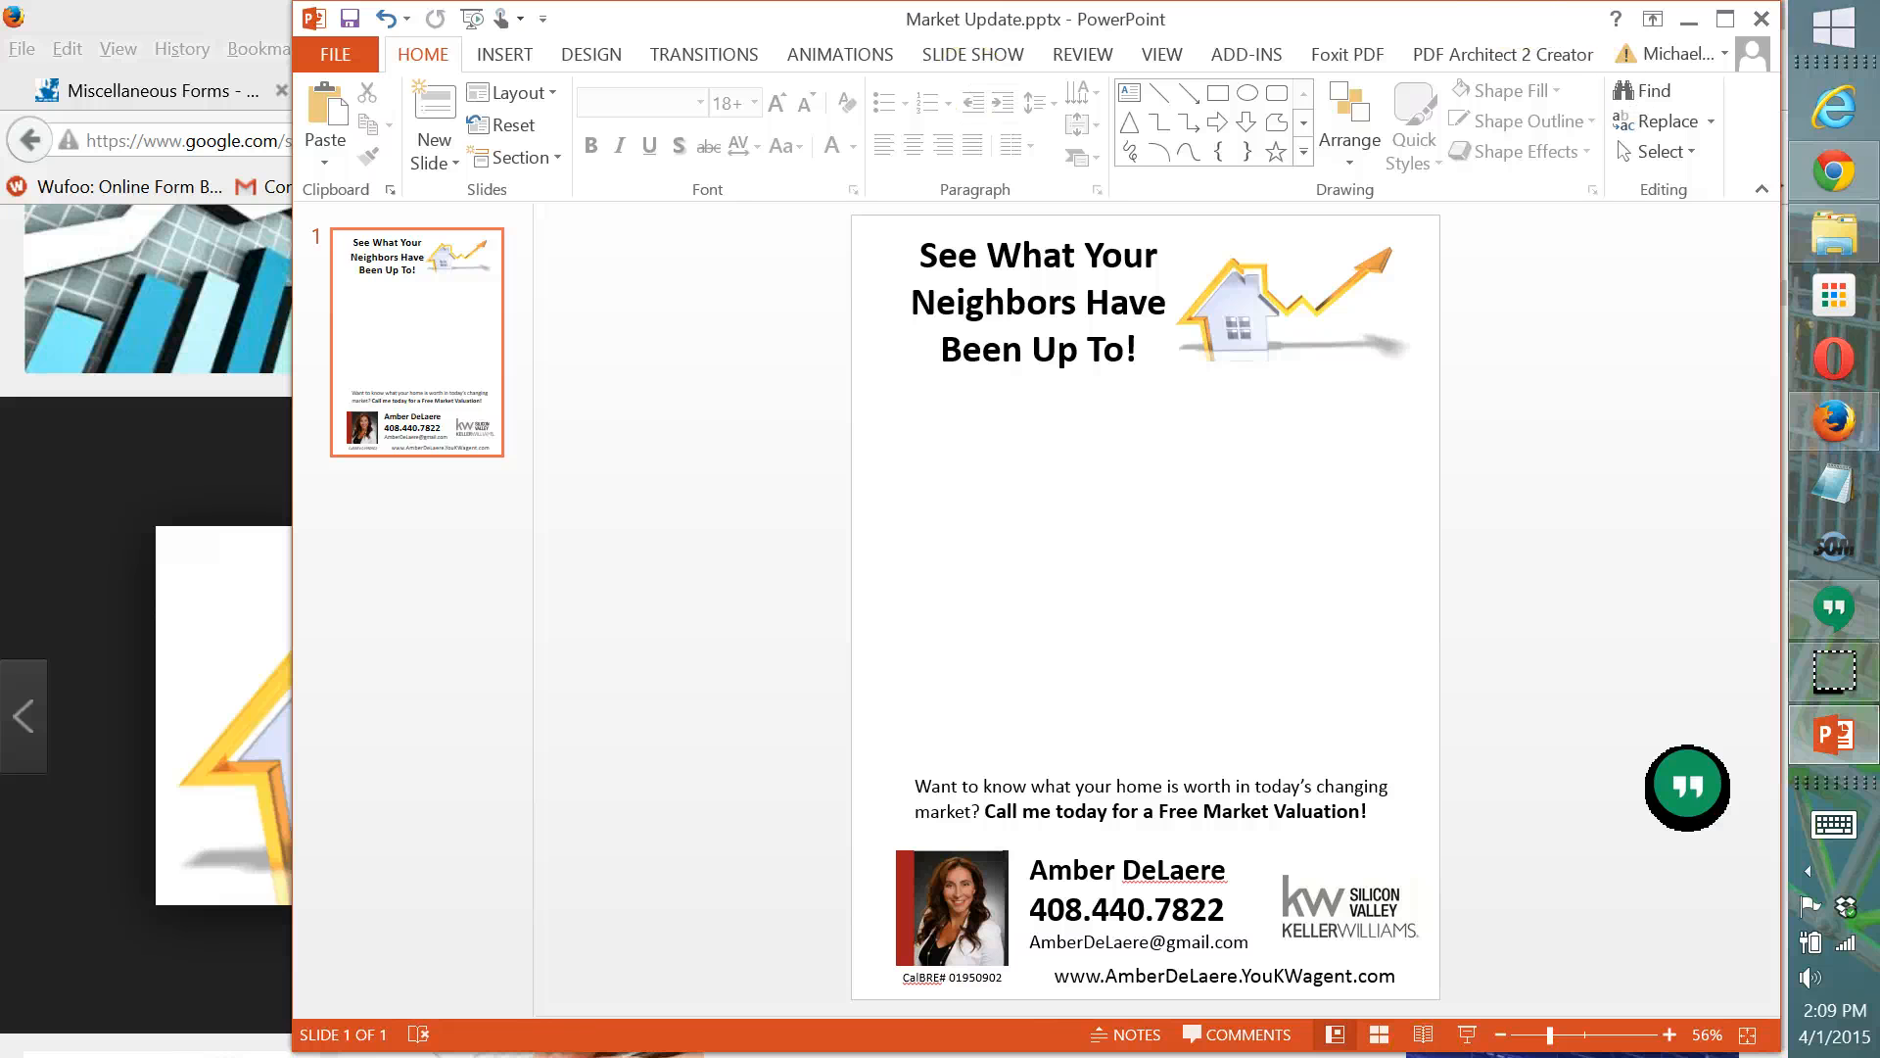
# Switch to MLS Matrix in Firefox and open the criteria of the saved Home Farm search.
pyautogui.click(1690, 20)
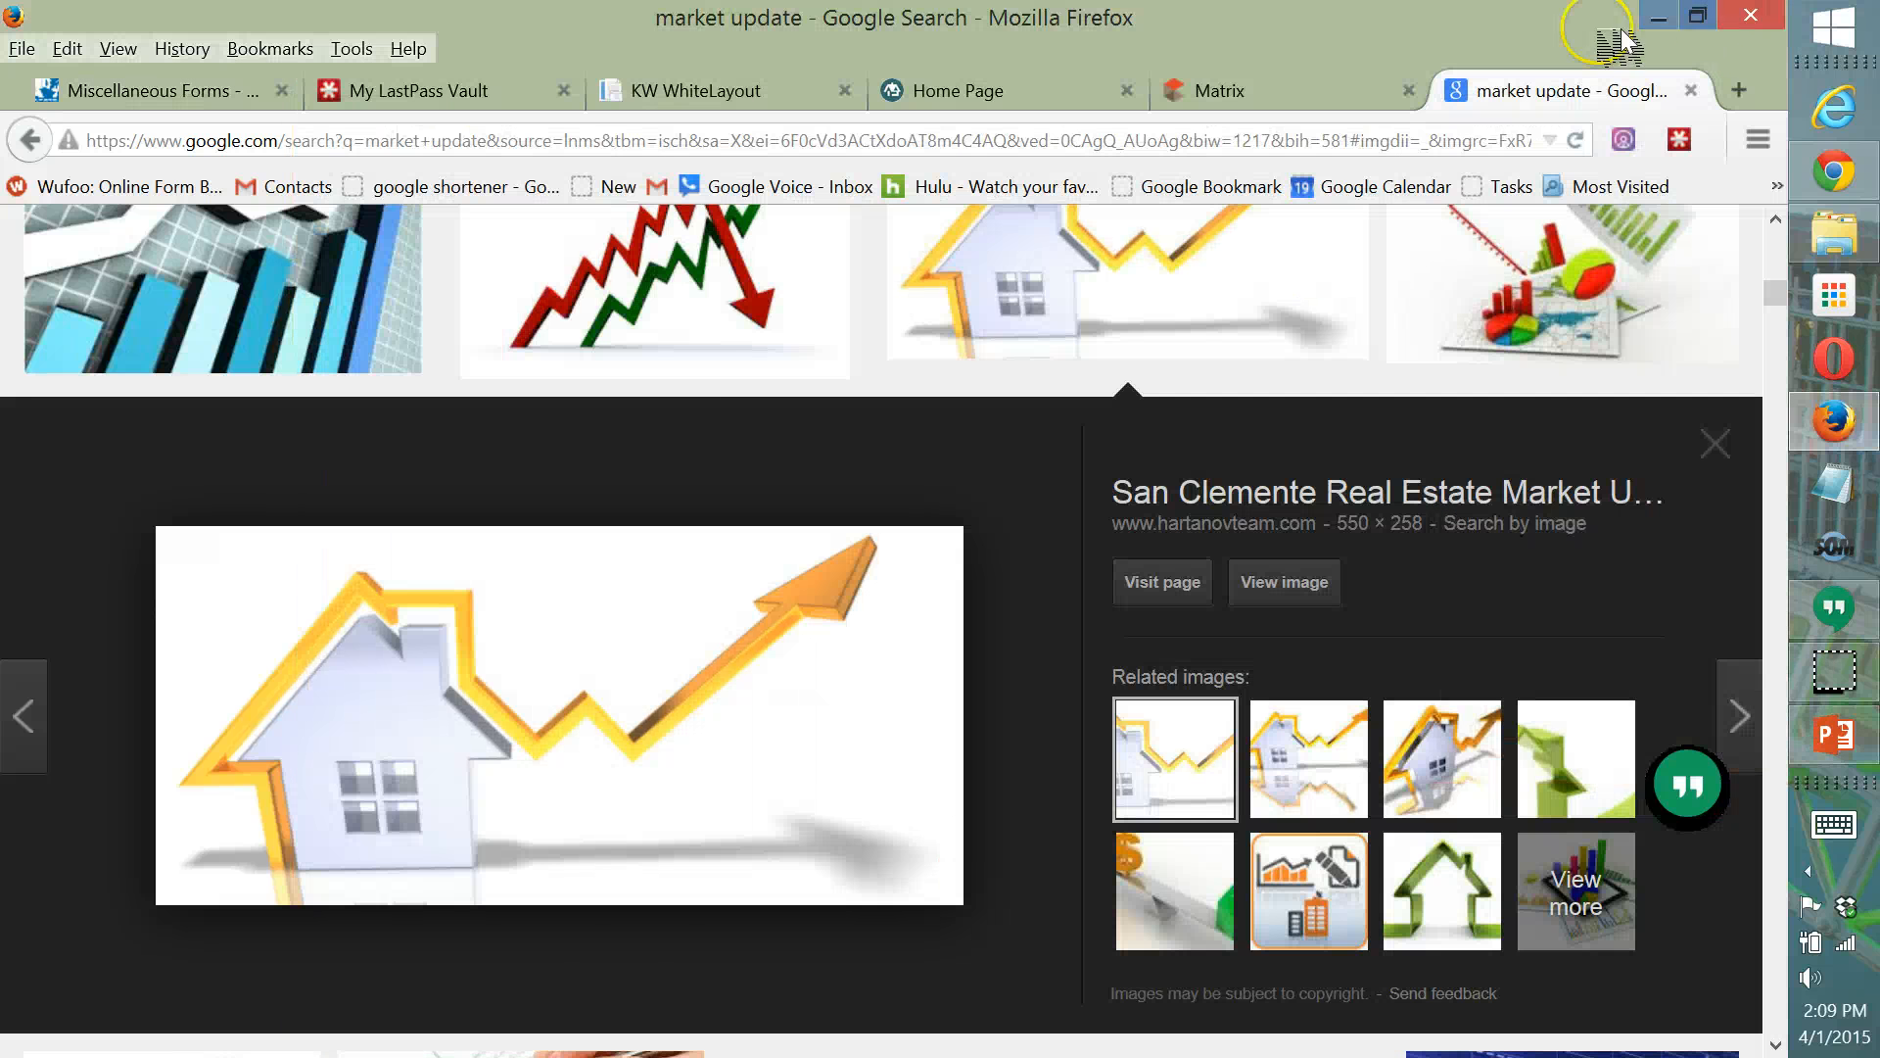
pyautogui.scroll(10, 759, 407)
pyautogui.click(968, 93)
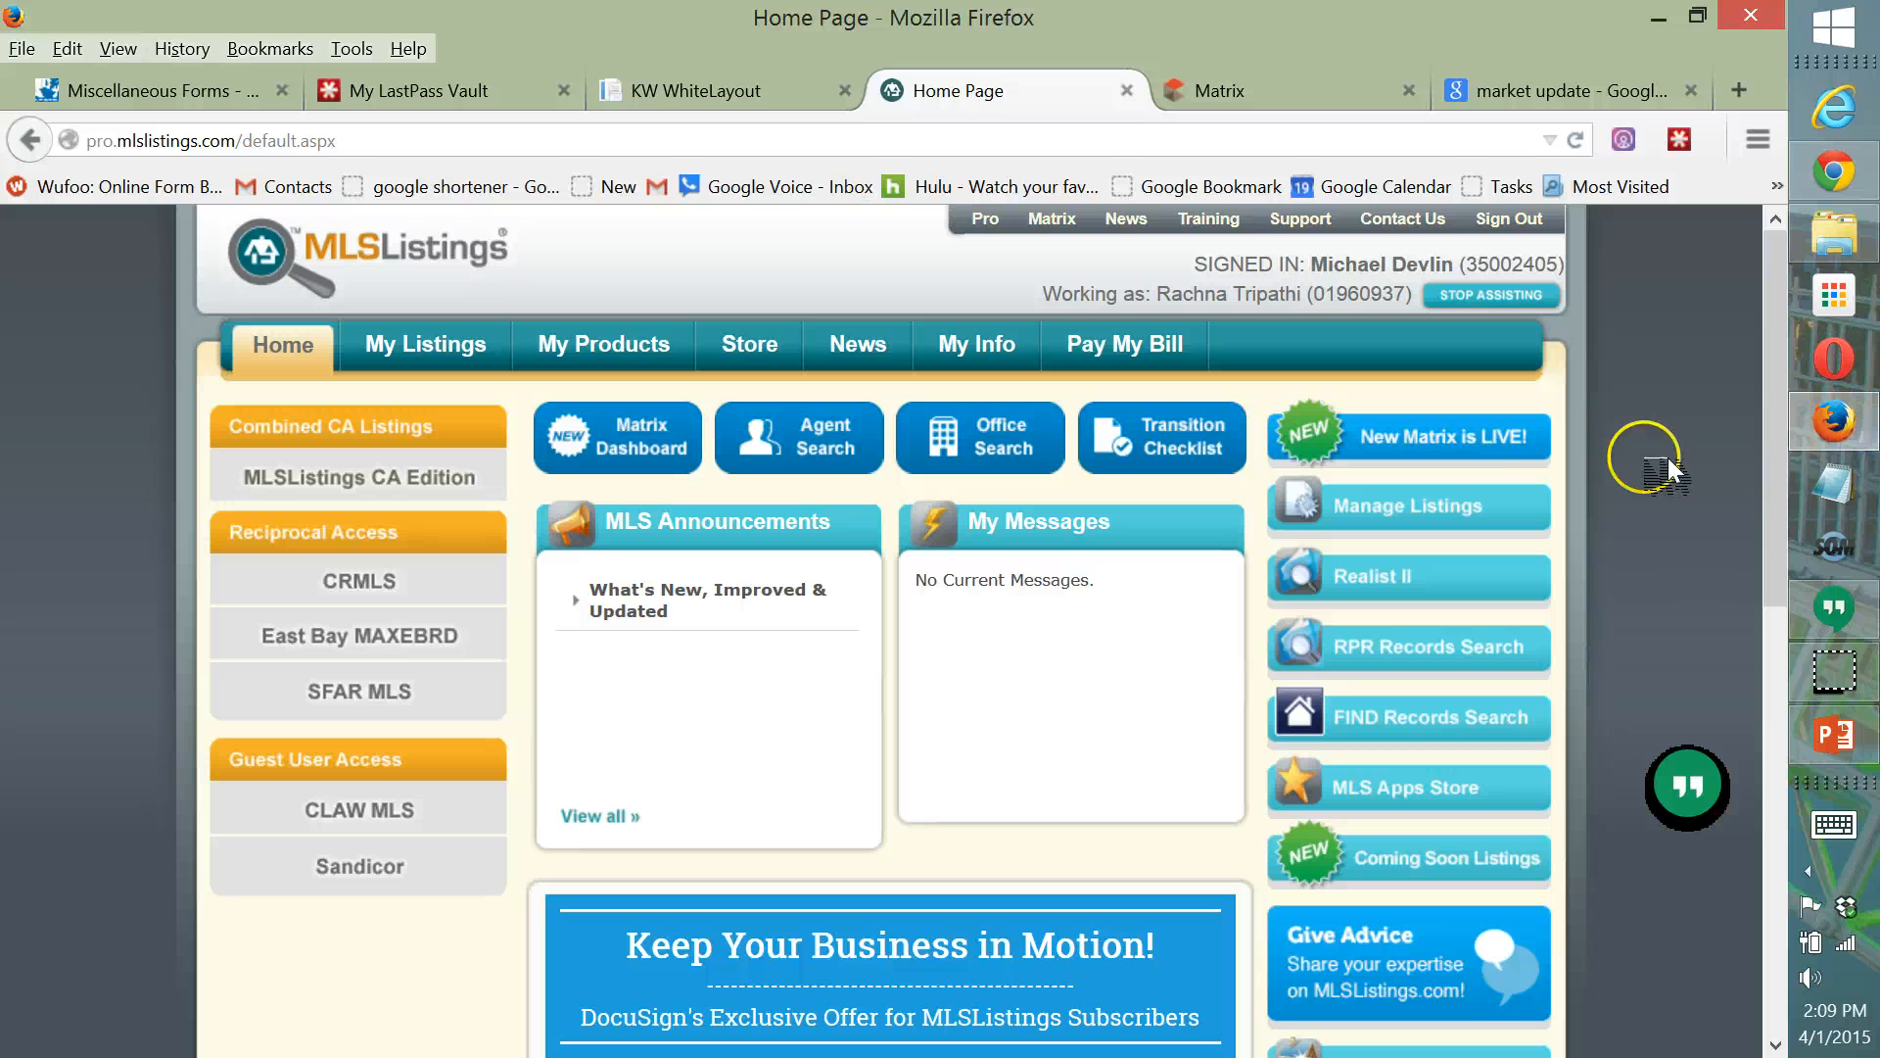
pyautogui.click(1451, 431)
pyautogui.click(1293, 90)
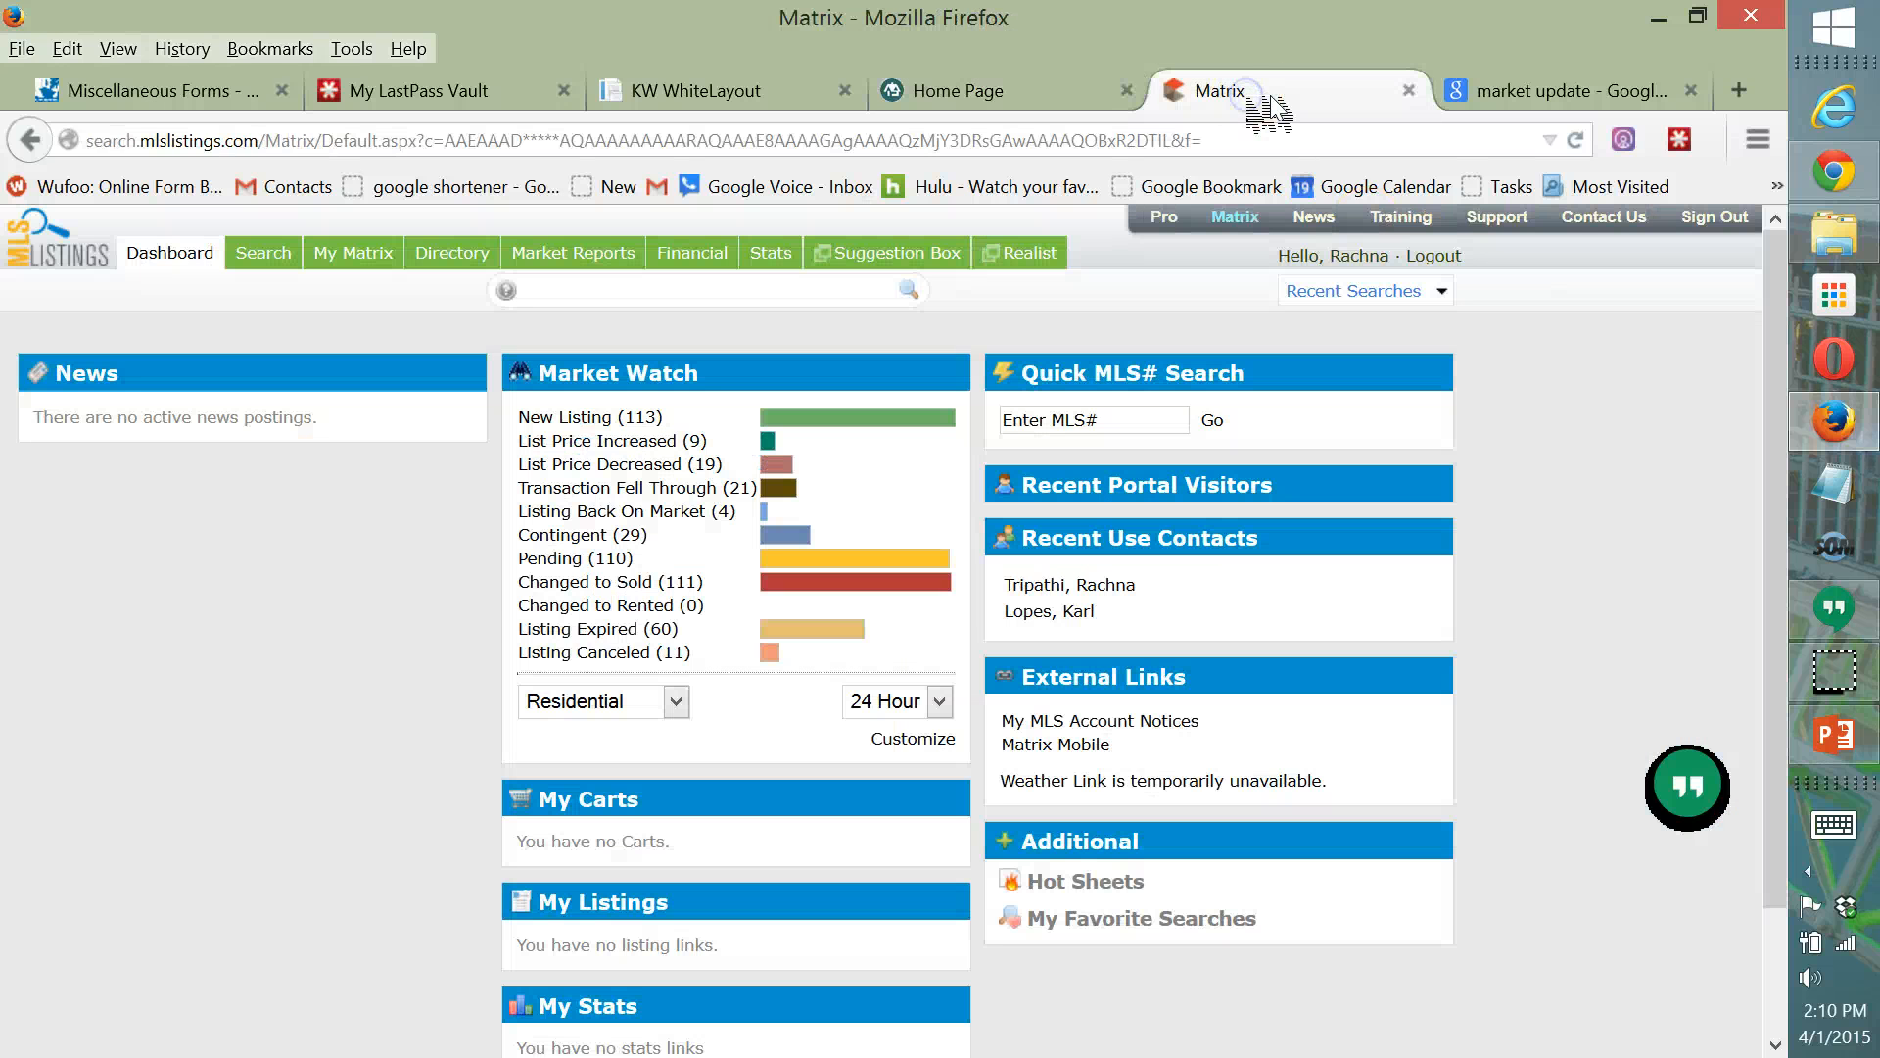
pyautogui.click(909, 219)
pyautogui.moveTo(354, 257)
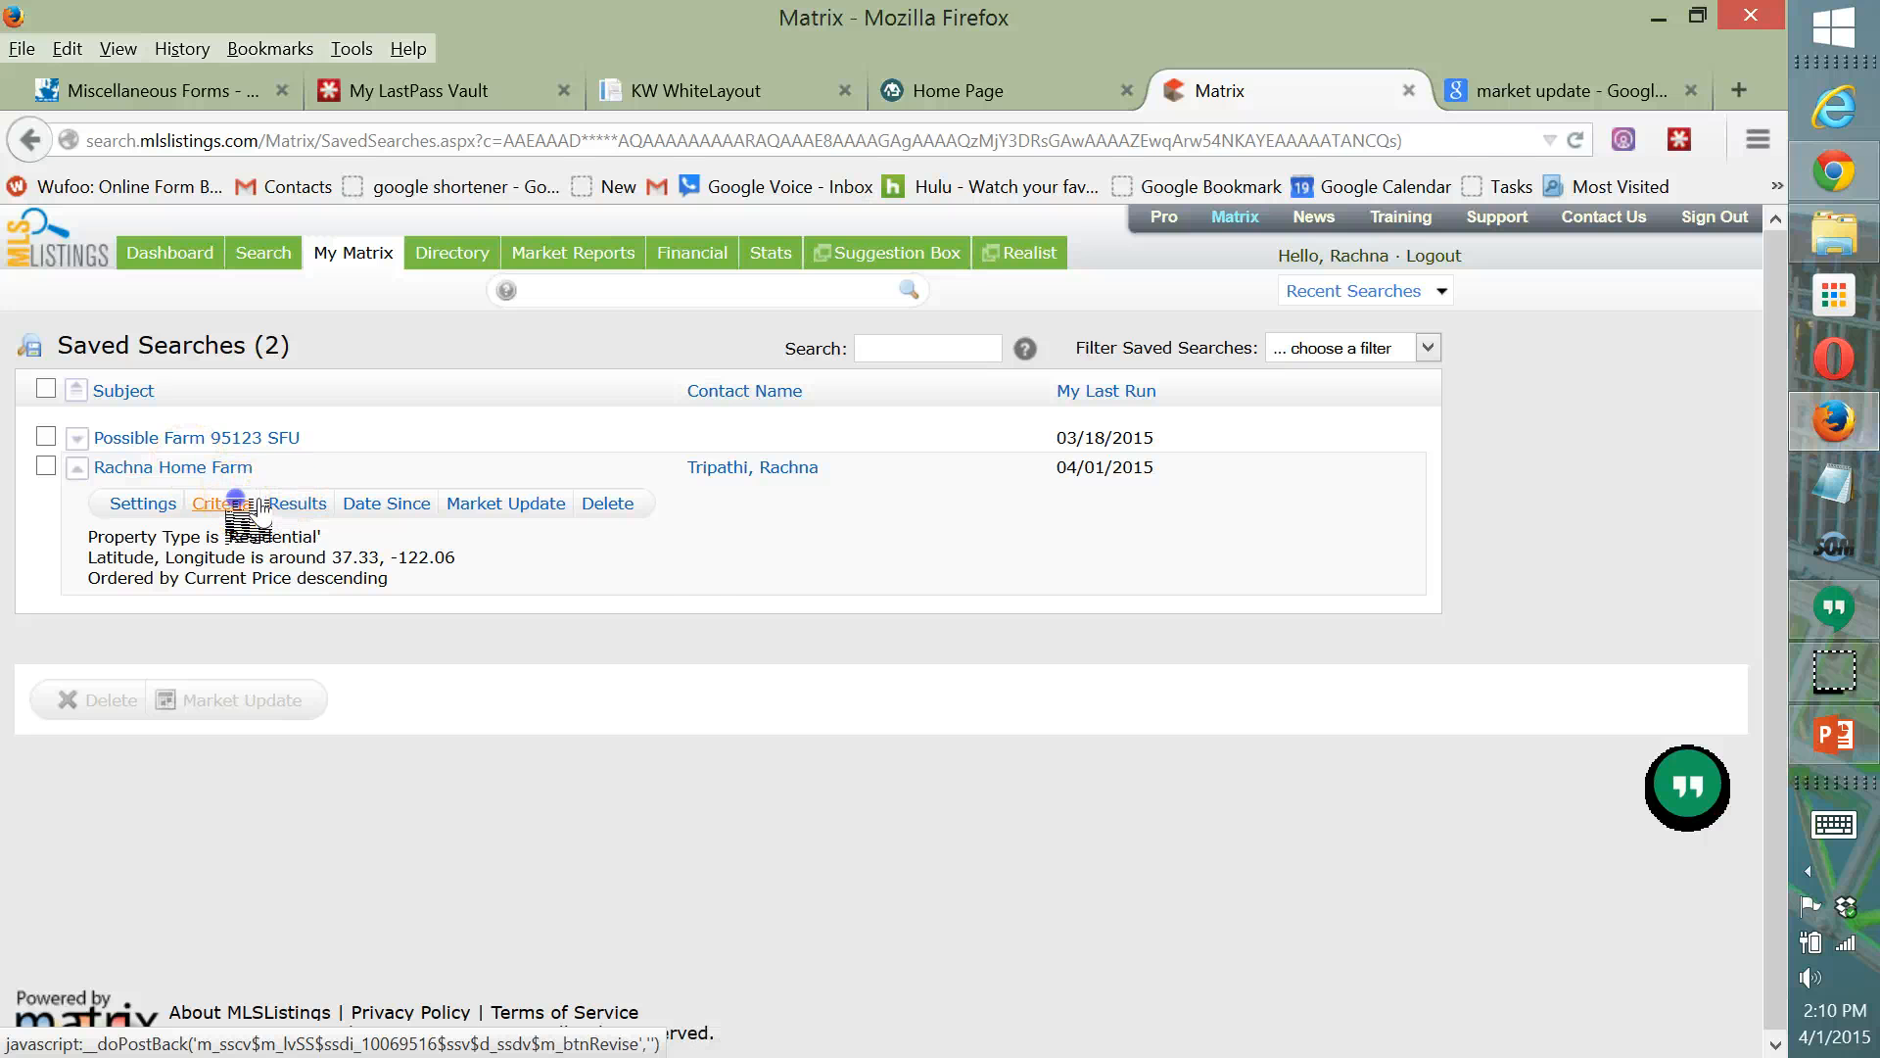
pyautogui.click(258, 502)
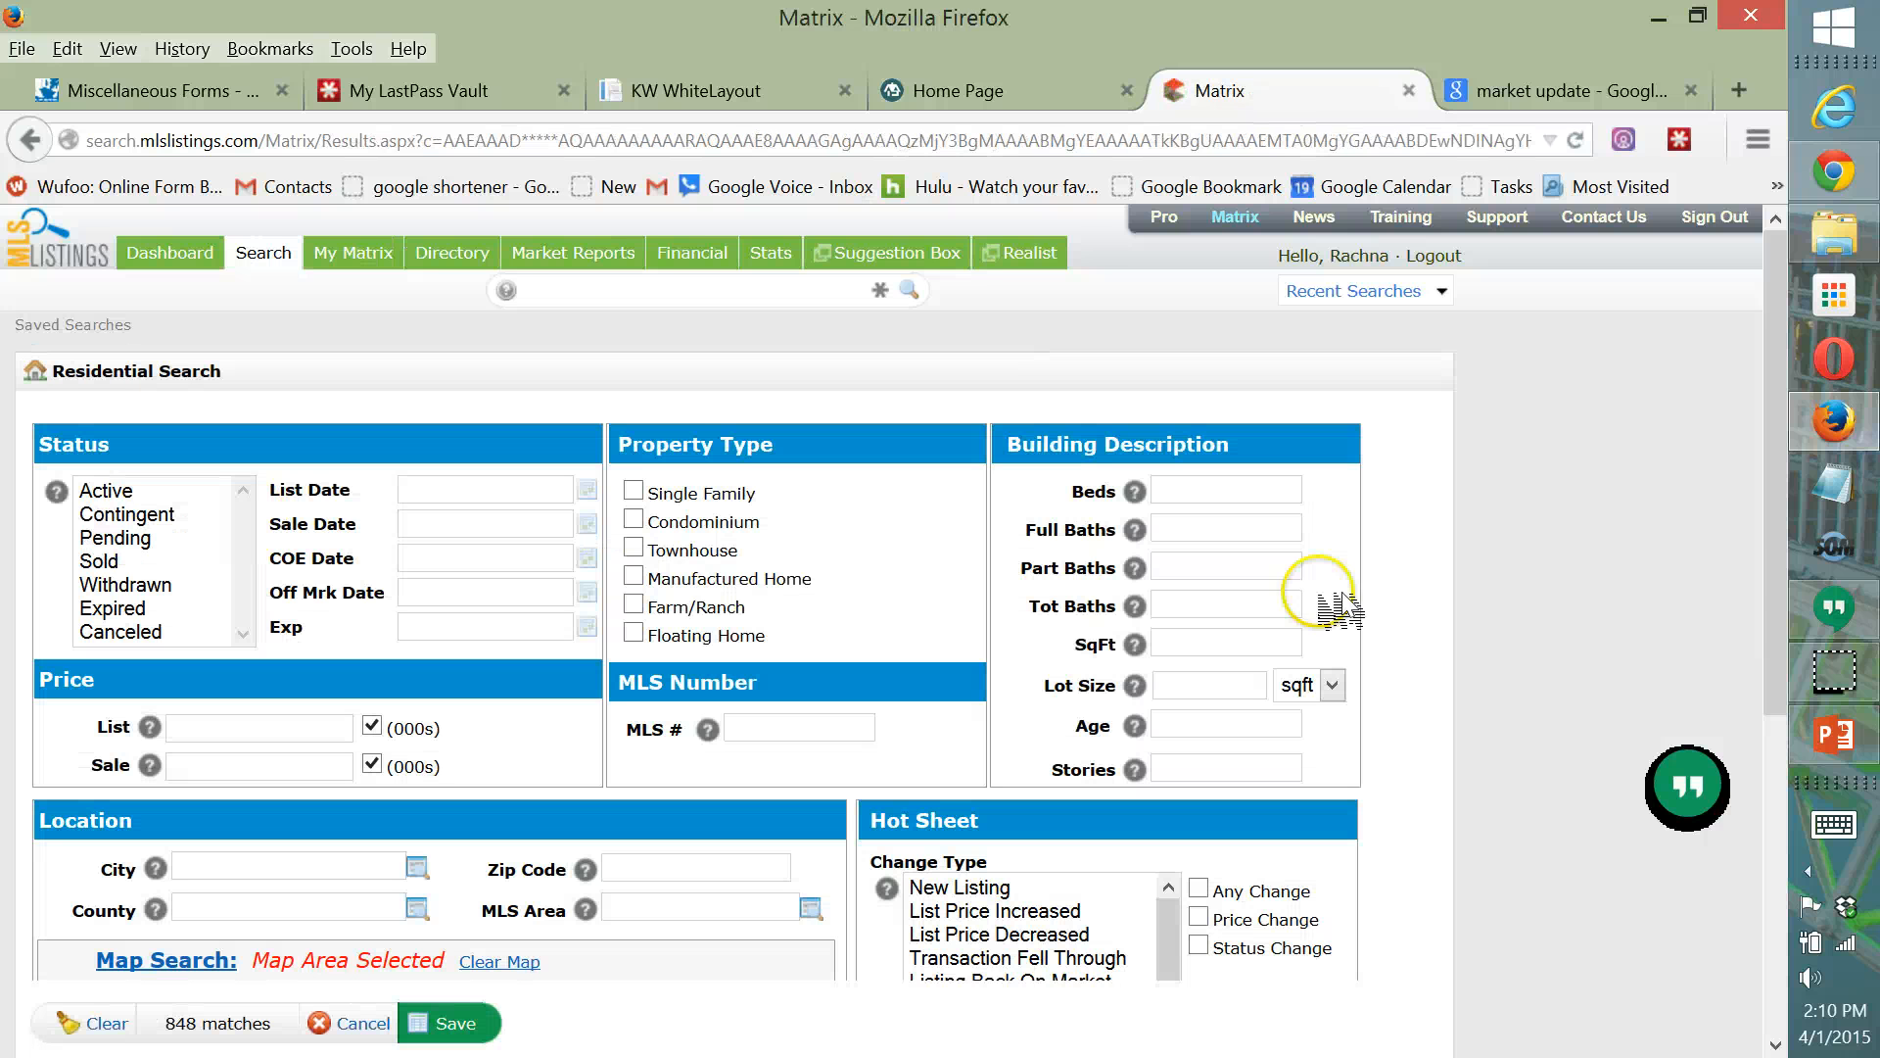
# Limit the search to Active, Contingent, Pending and Sold statuses and the Single Family property type.
pyautogui.scroll(-5, 1646, 617)
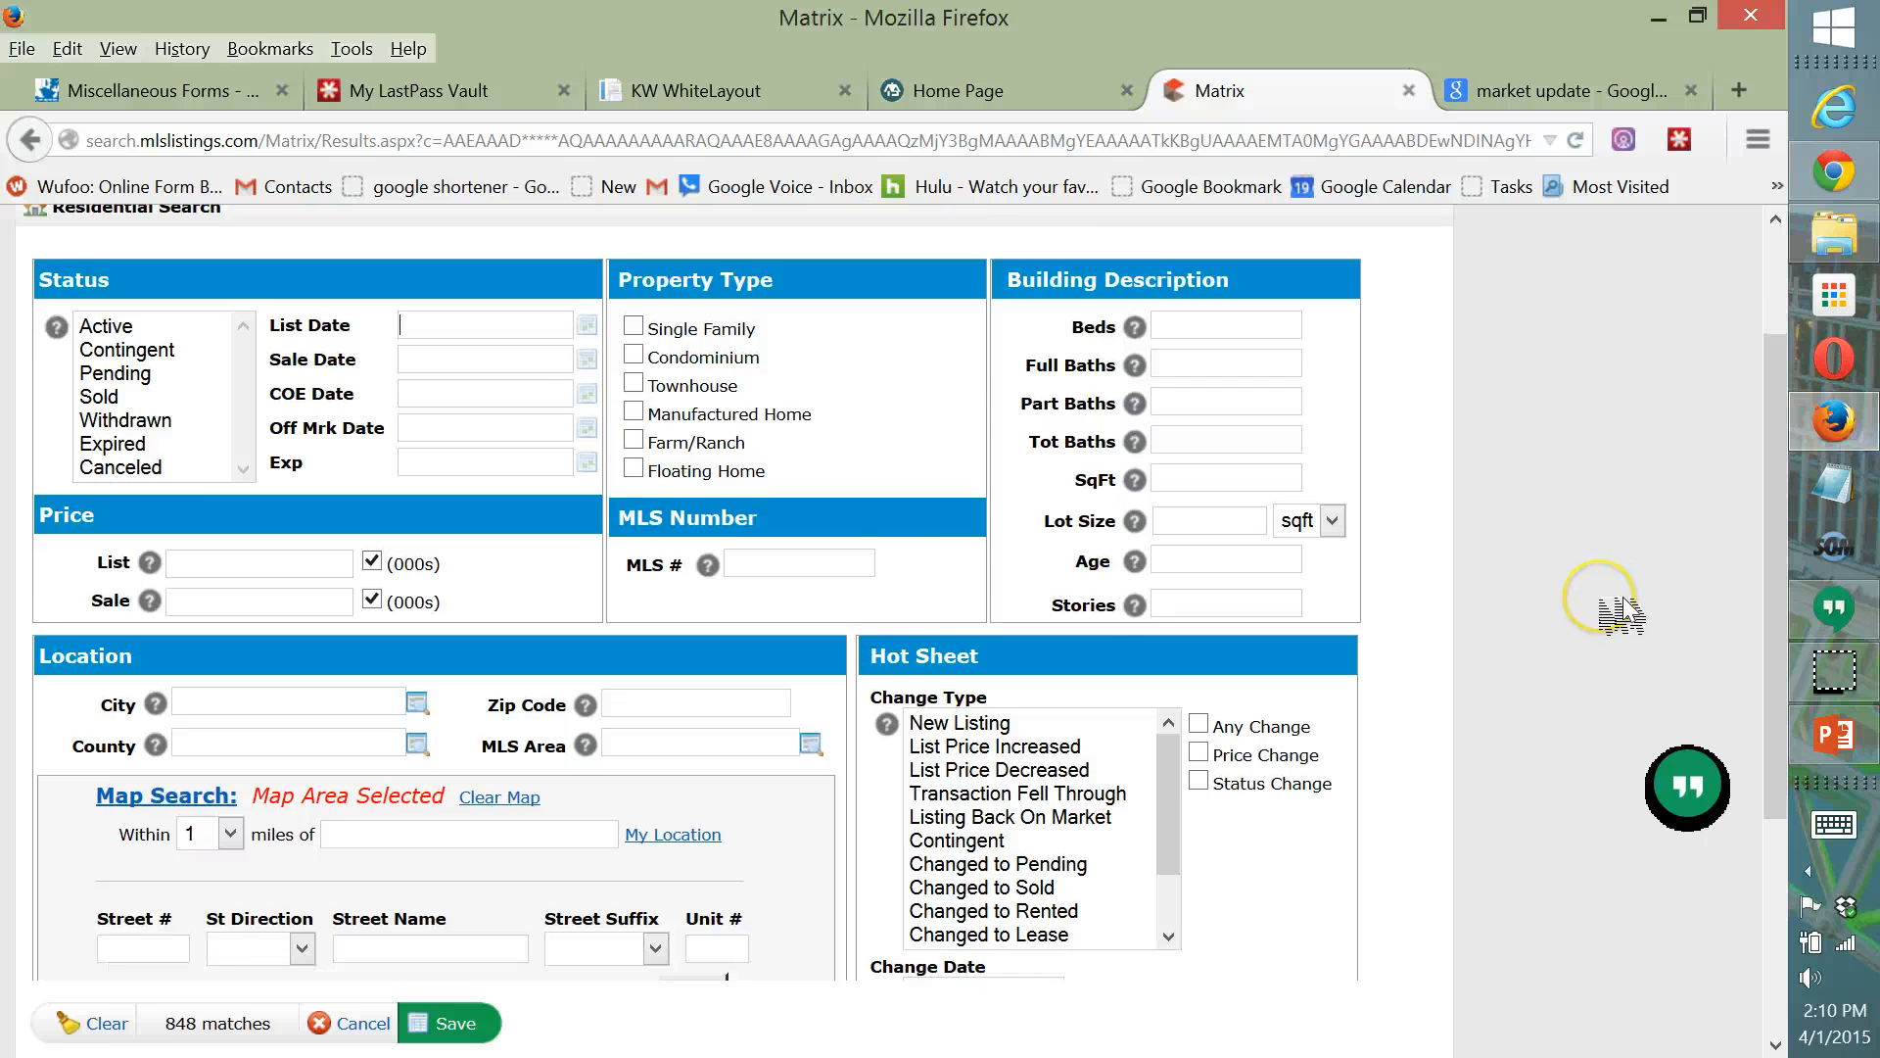
pyautogui.scroll(6, 1631, 609)
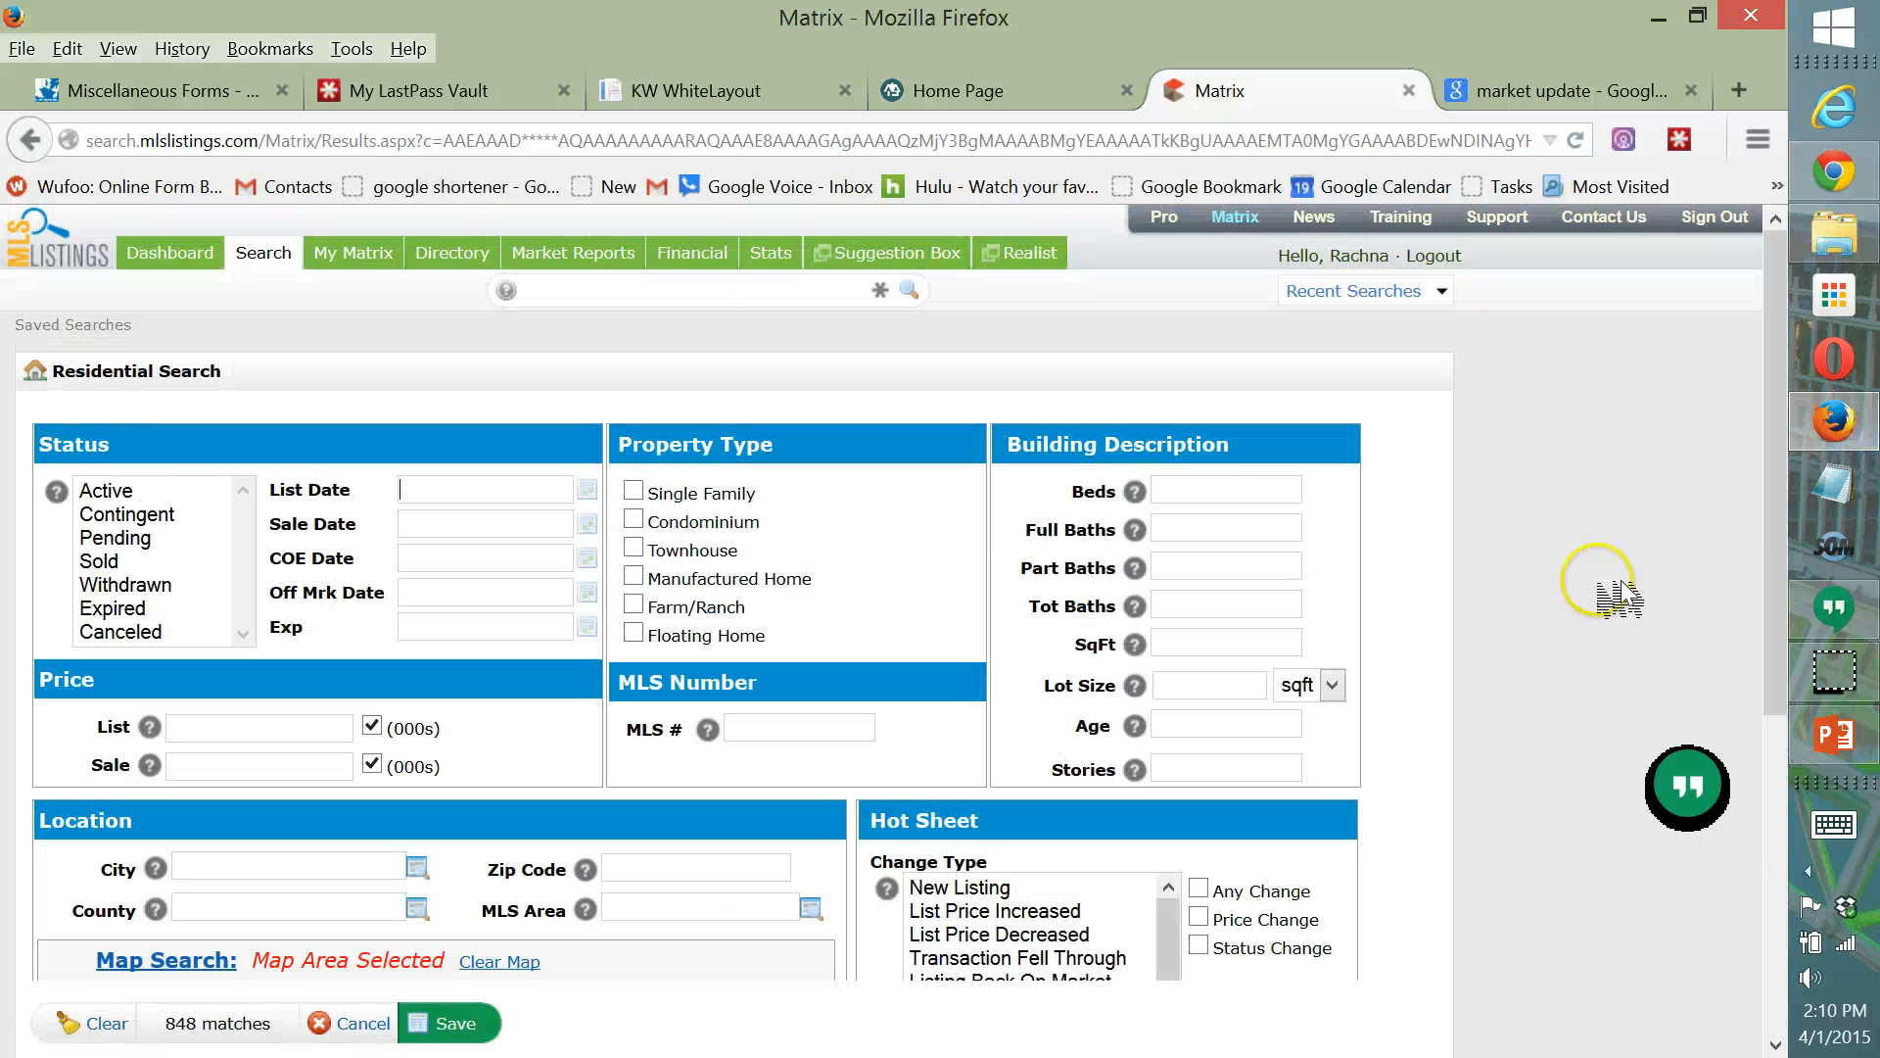
pyautogui.moveTo(103, 490); pyautogui.dragTo(125, 563)
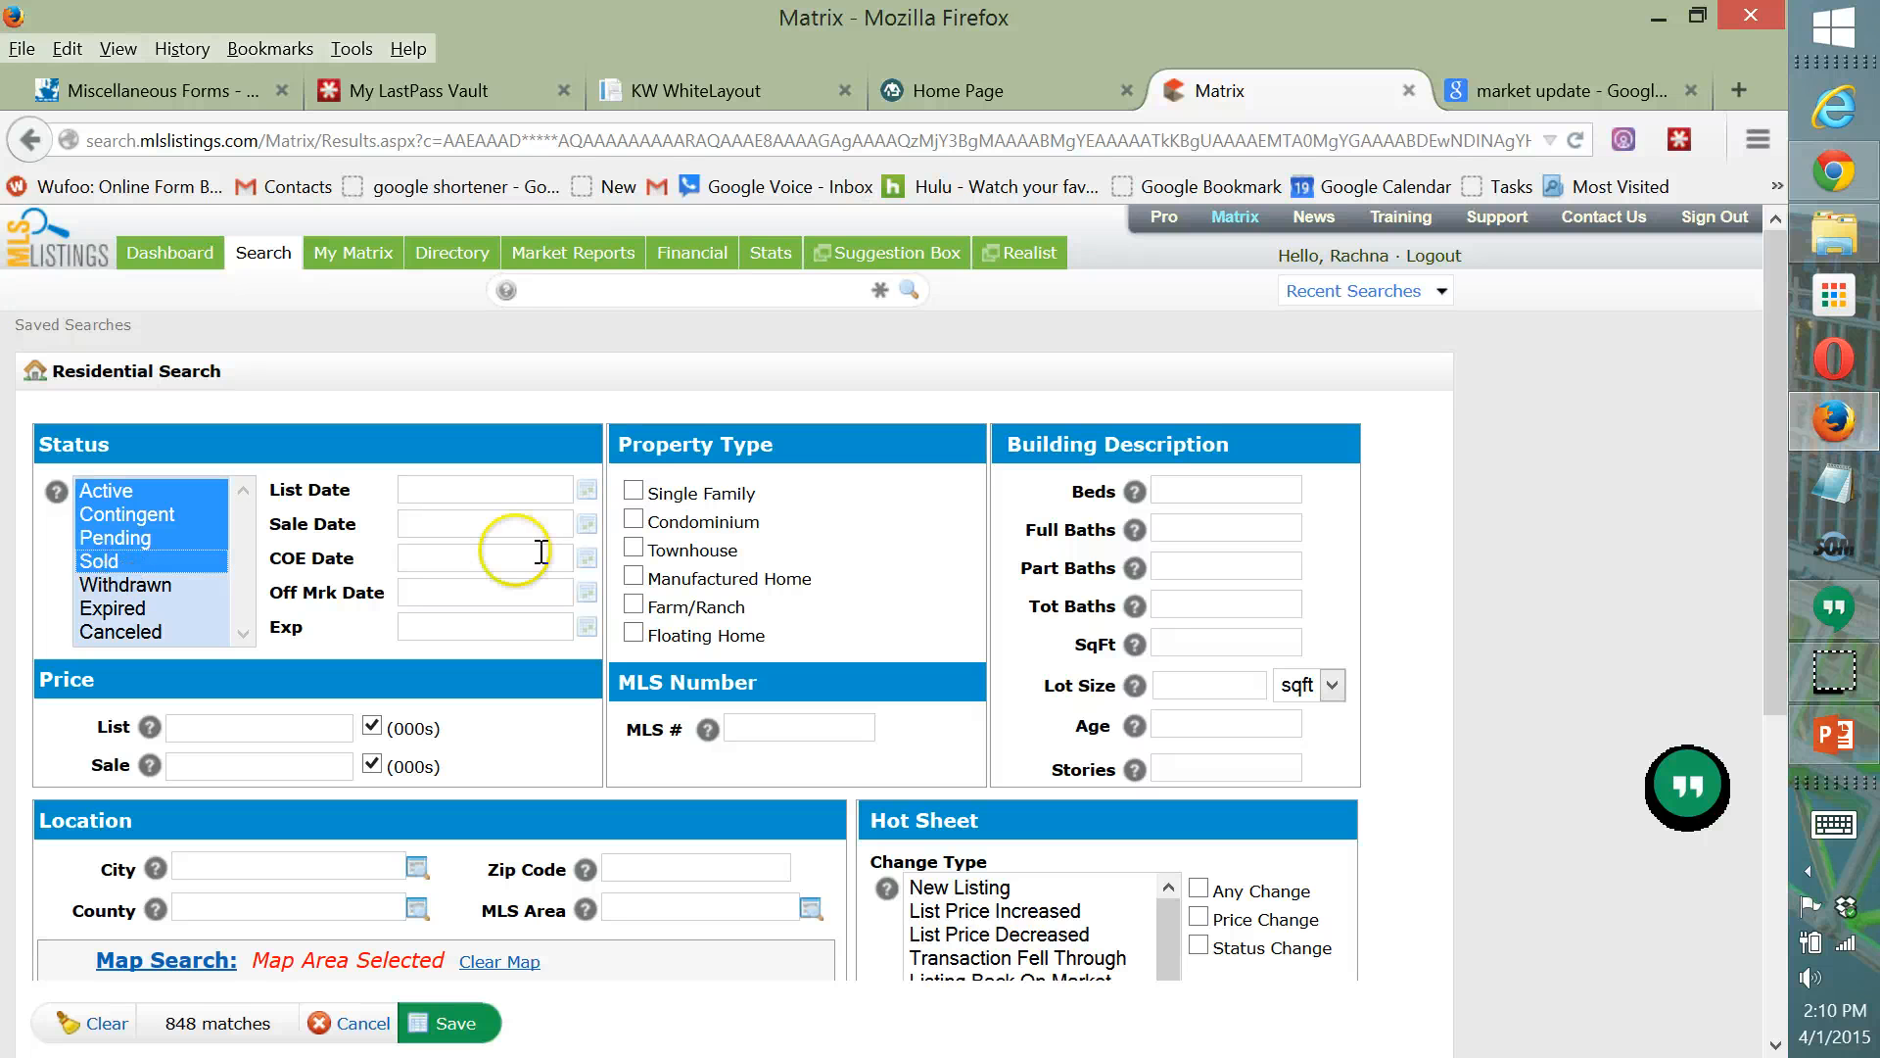
pyautogui.click(654, 499)
pyautogui.scroll(-3, 1743, 485)
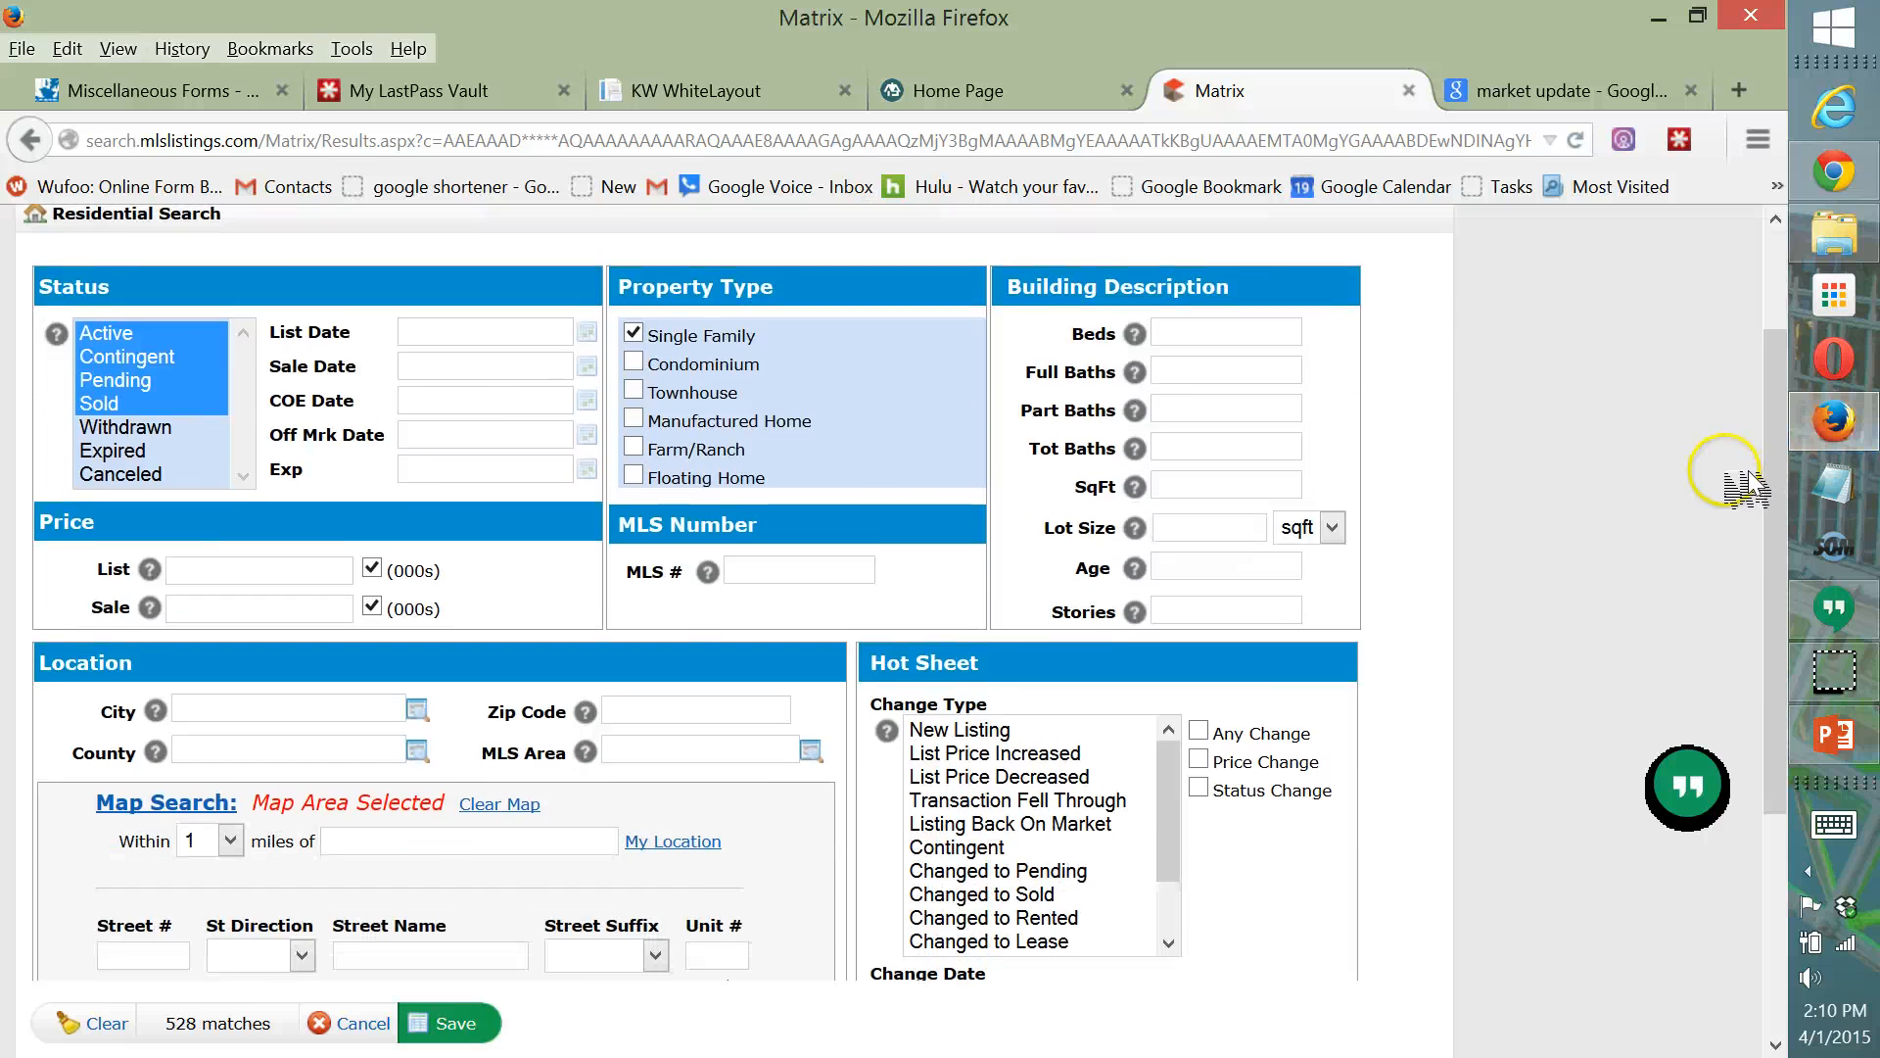
# Restrict the search's hot sheet Change Date to the range 0-60.
pyautogui.scroll(-3, 1675, 529)
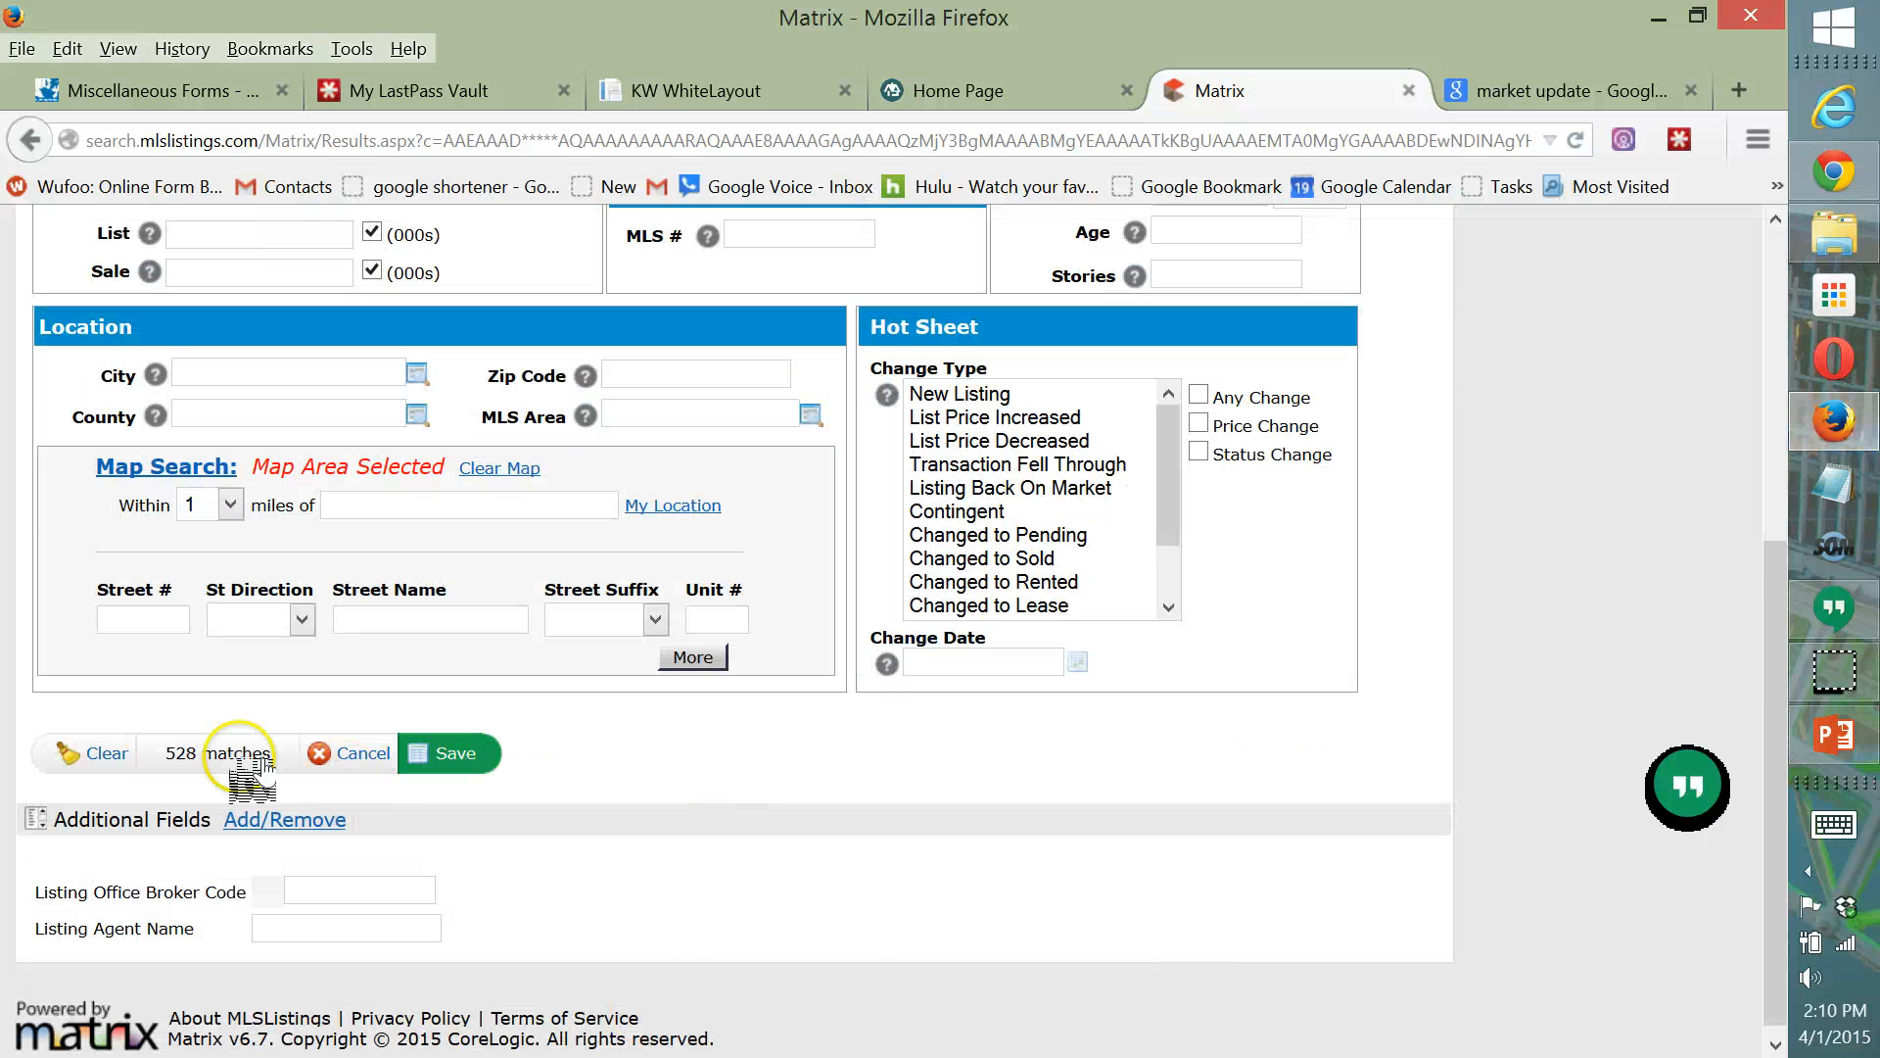
pyautogui.click(999, 663)
pyautogui.write('0-60')
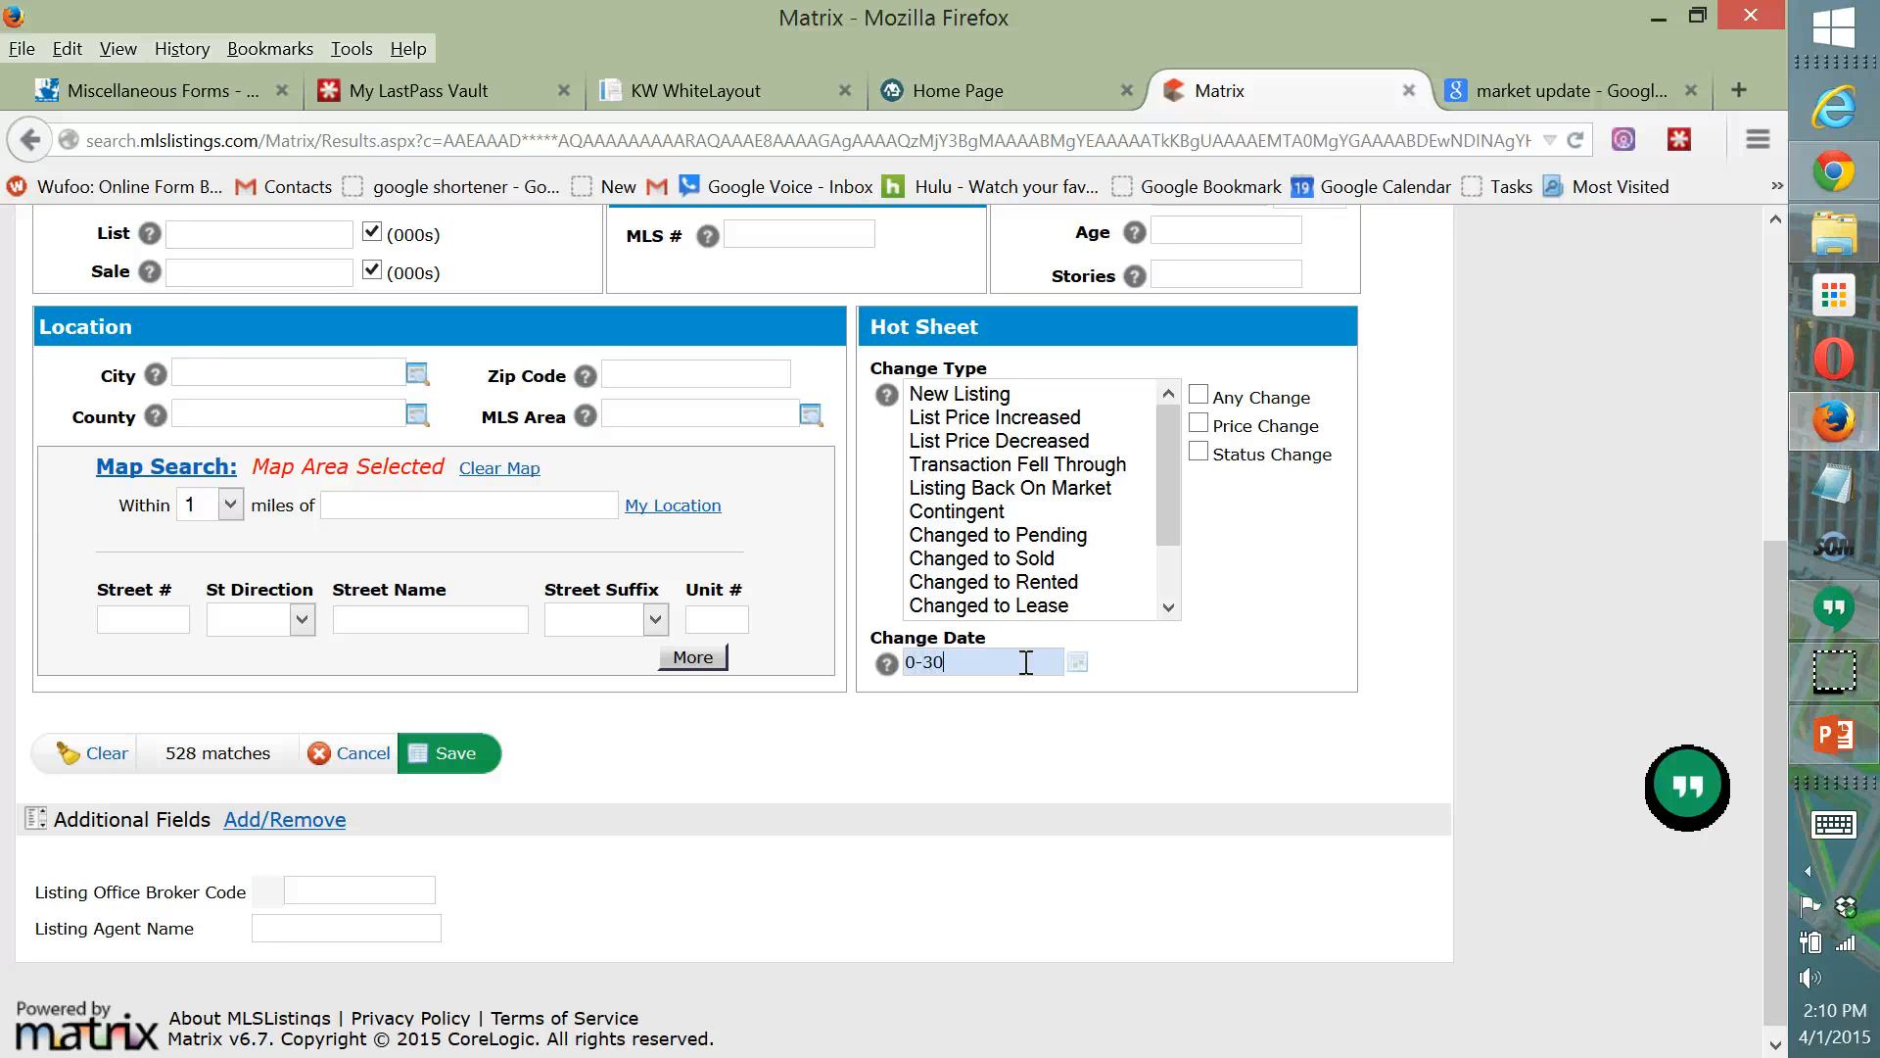
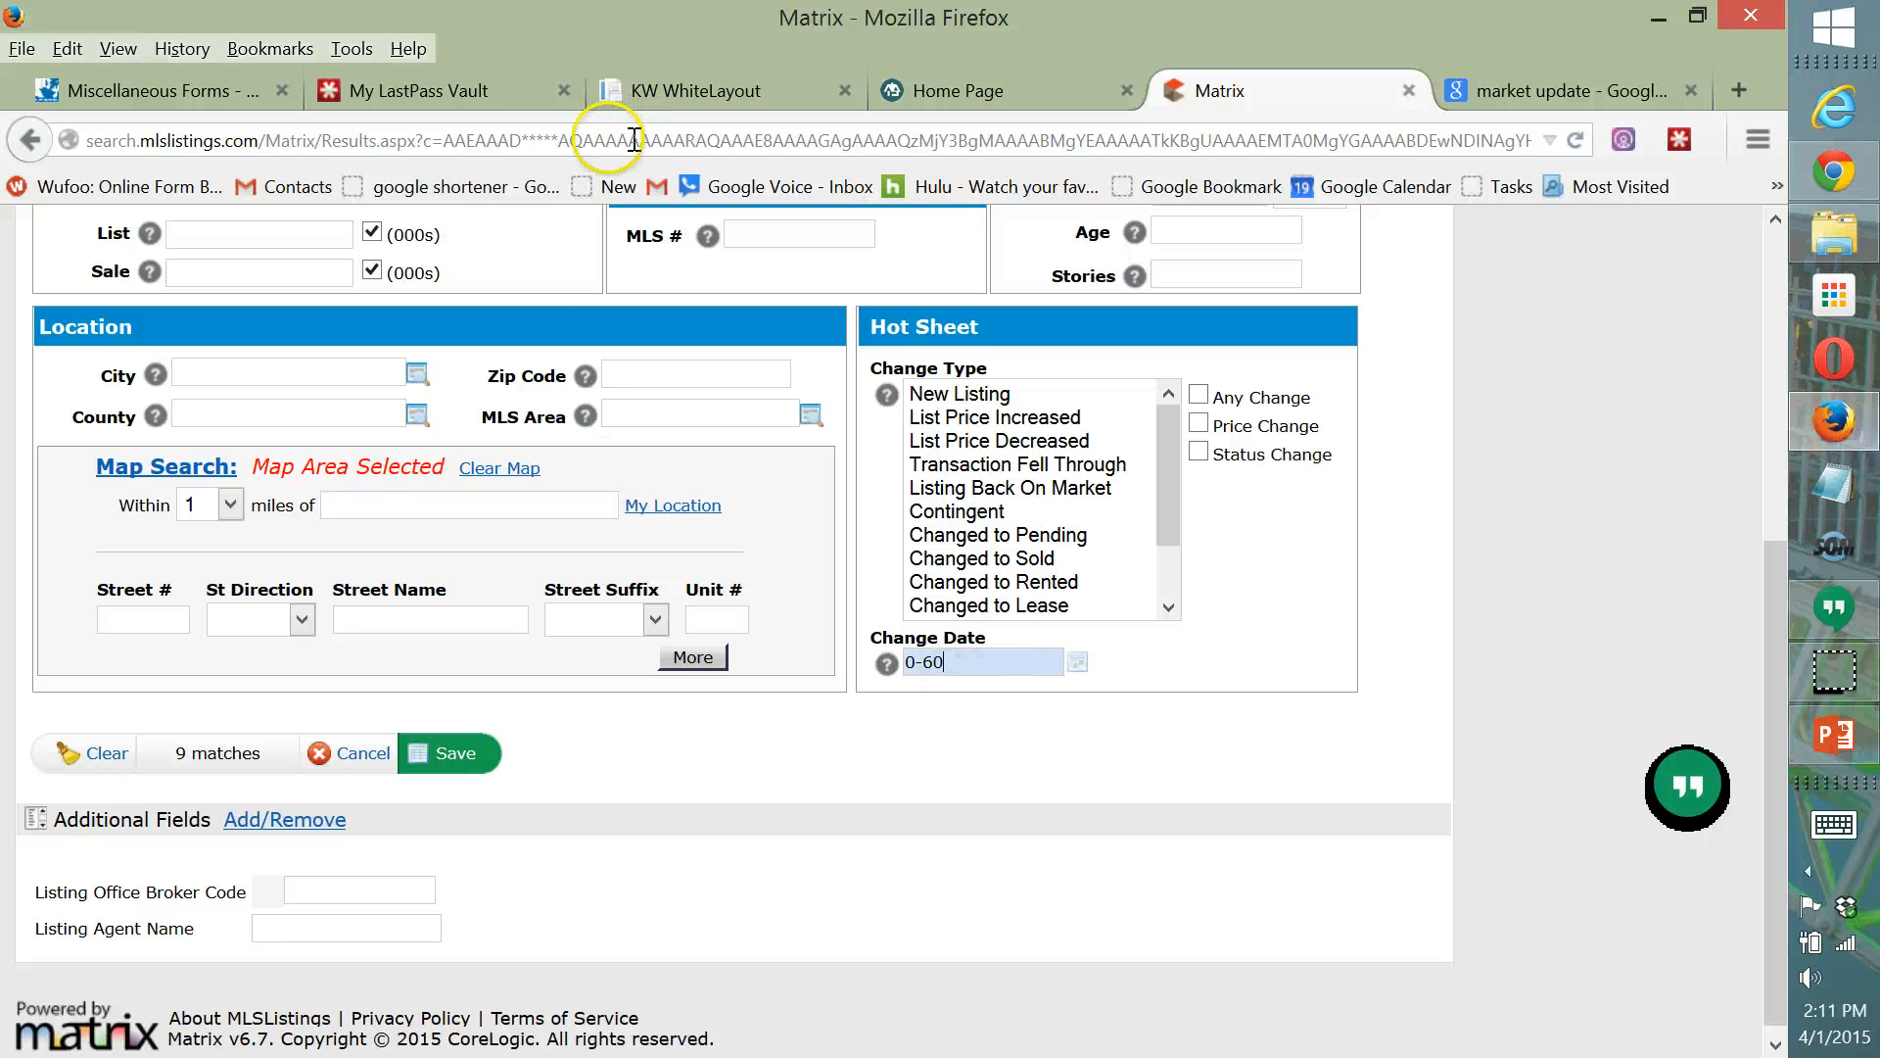
# Open the My Matrix settings in a separate browser tab and go to the Custom Exports management page.
pyautogui.scroll(5, 1549, 460)
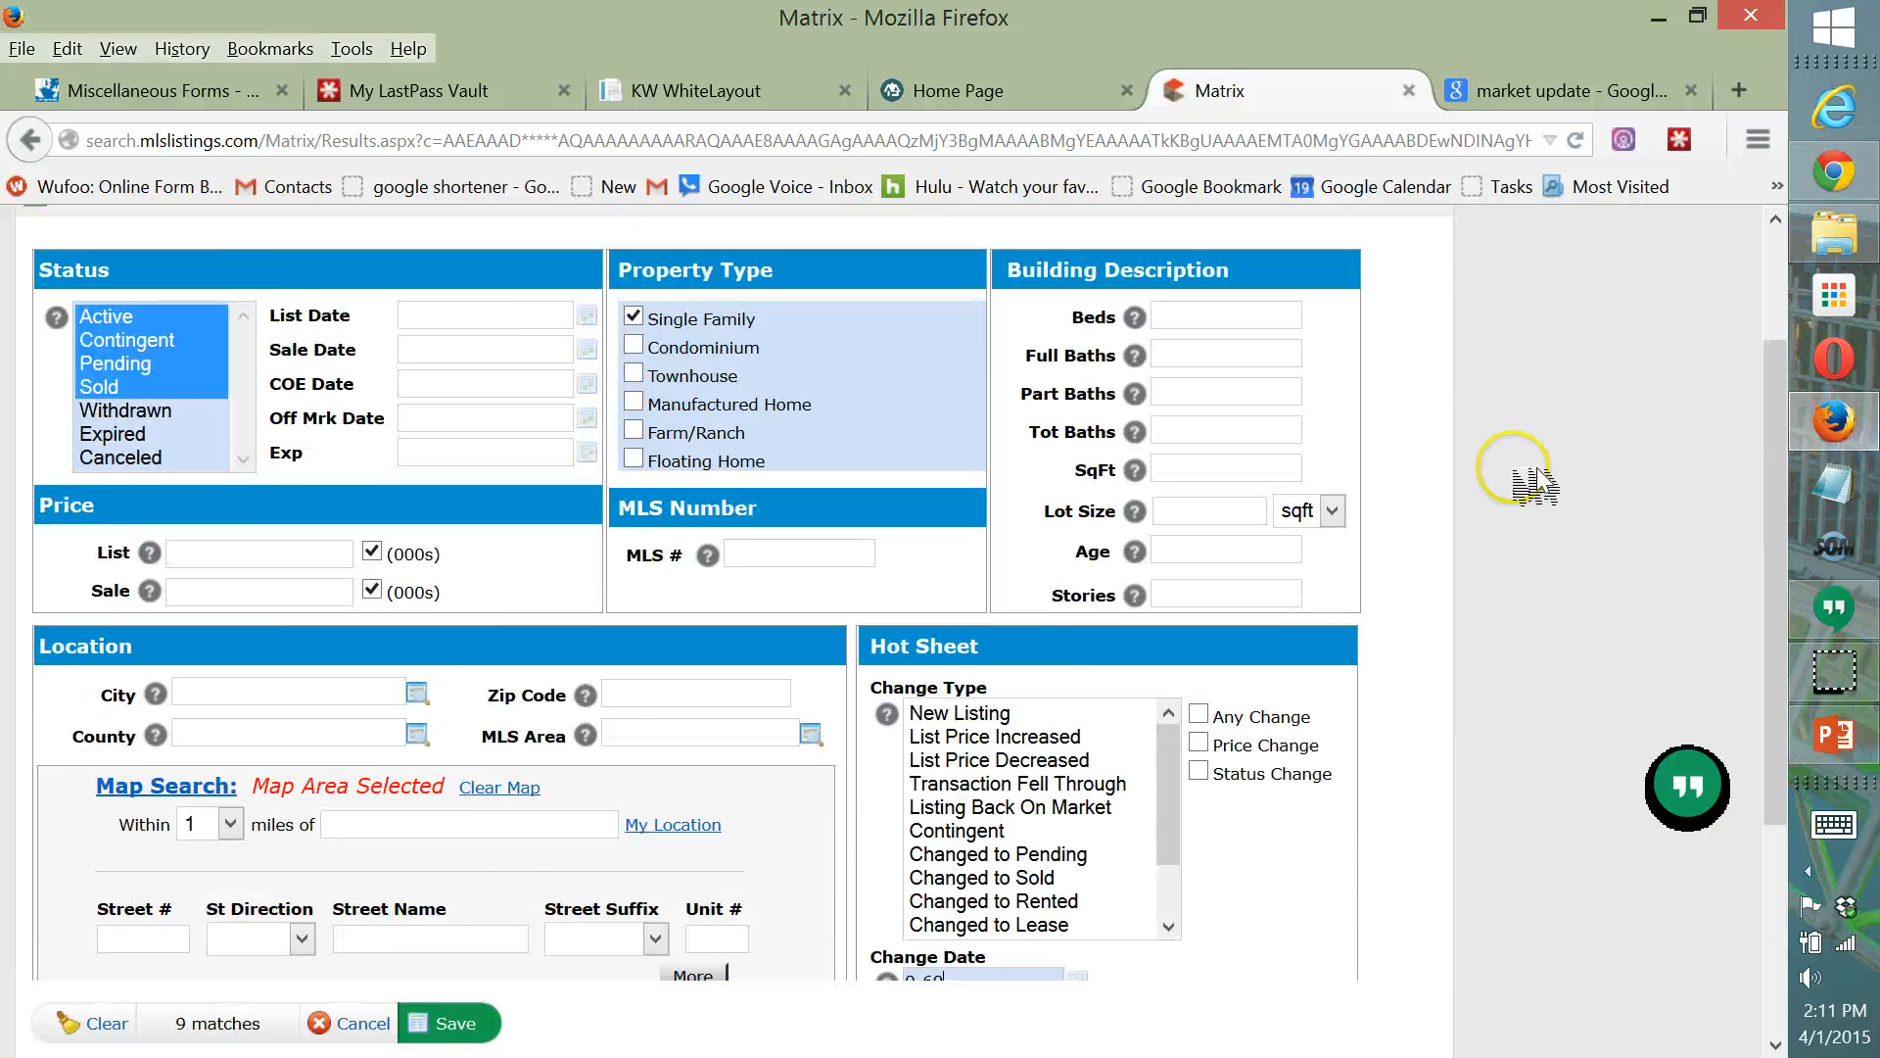
pyautogui.moveTo(353, 255)
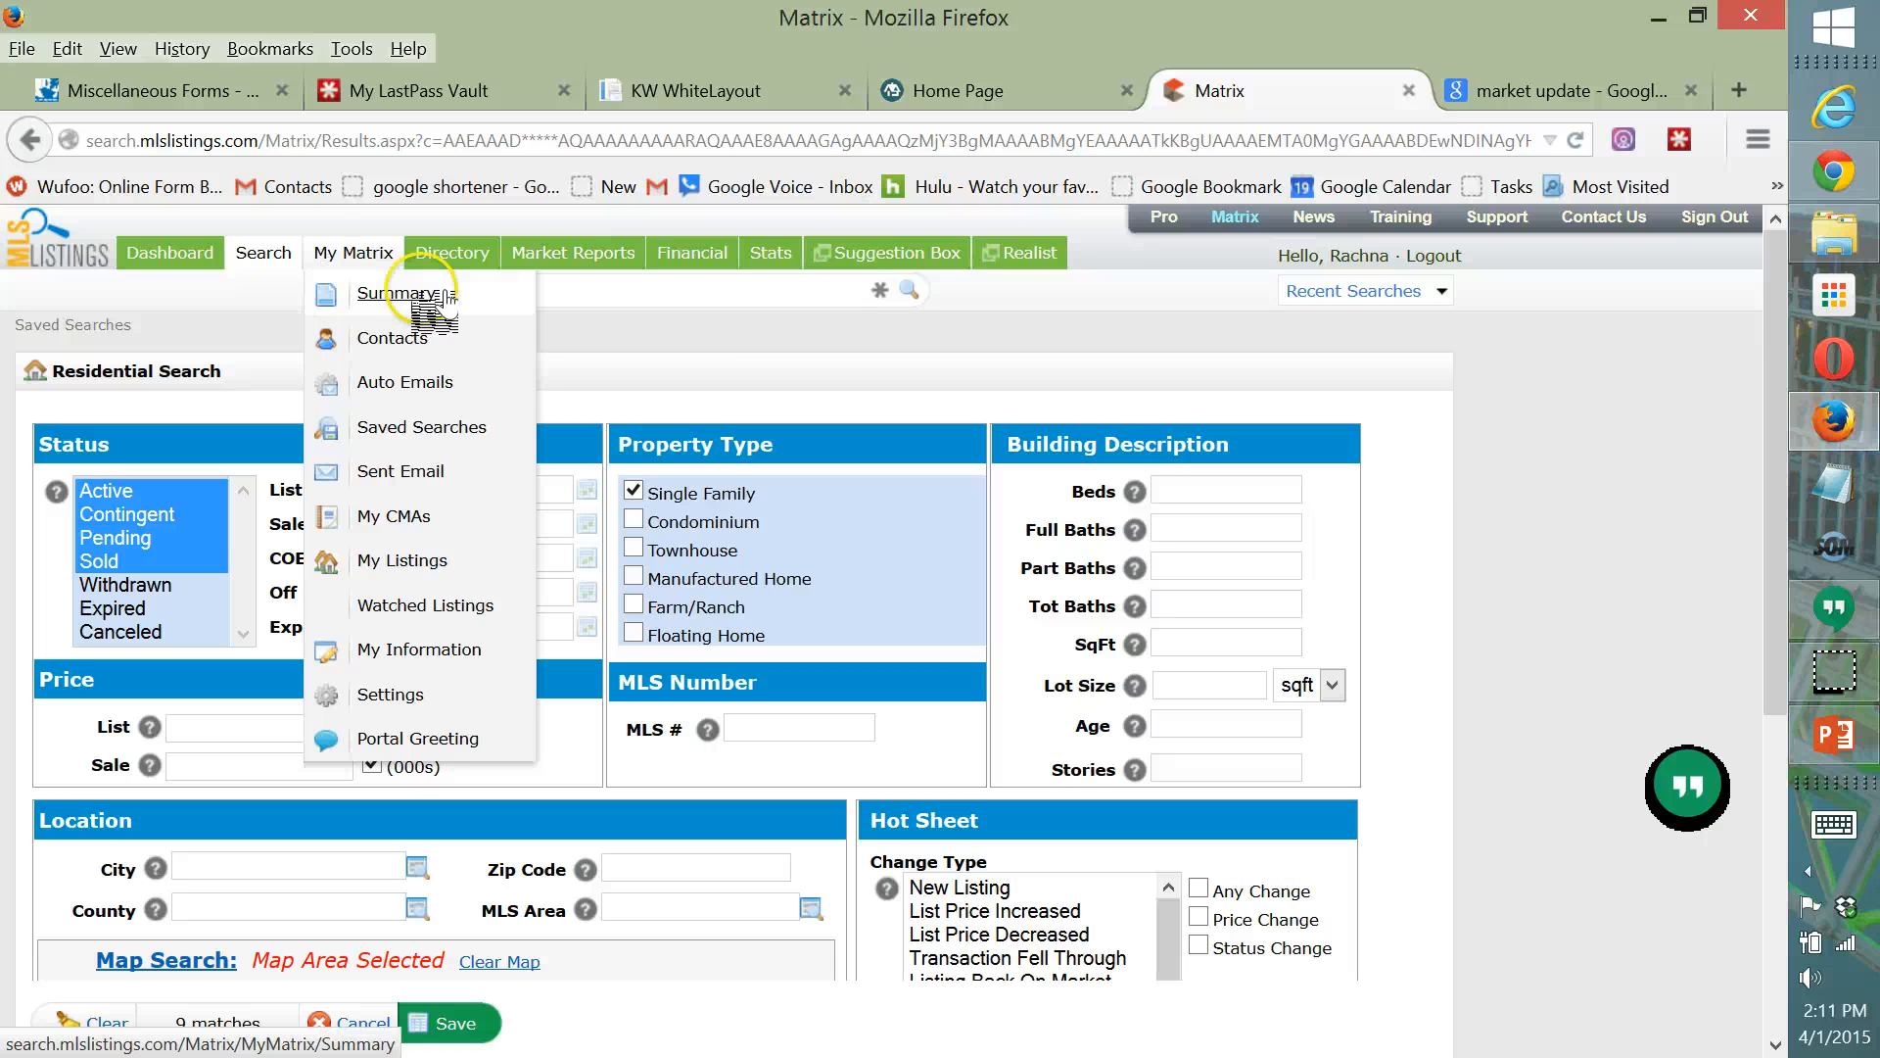
pyautogui.click(370, 253)
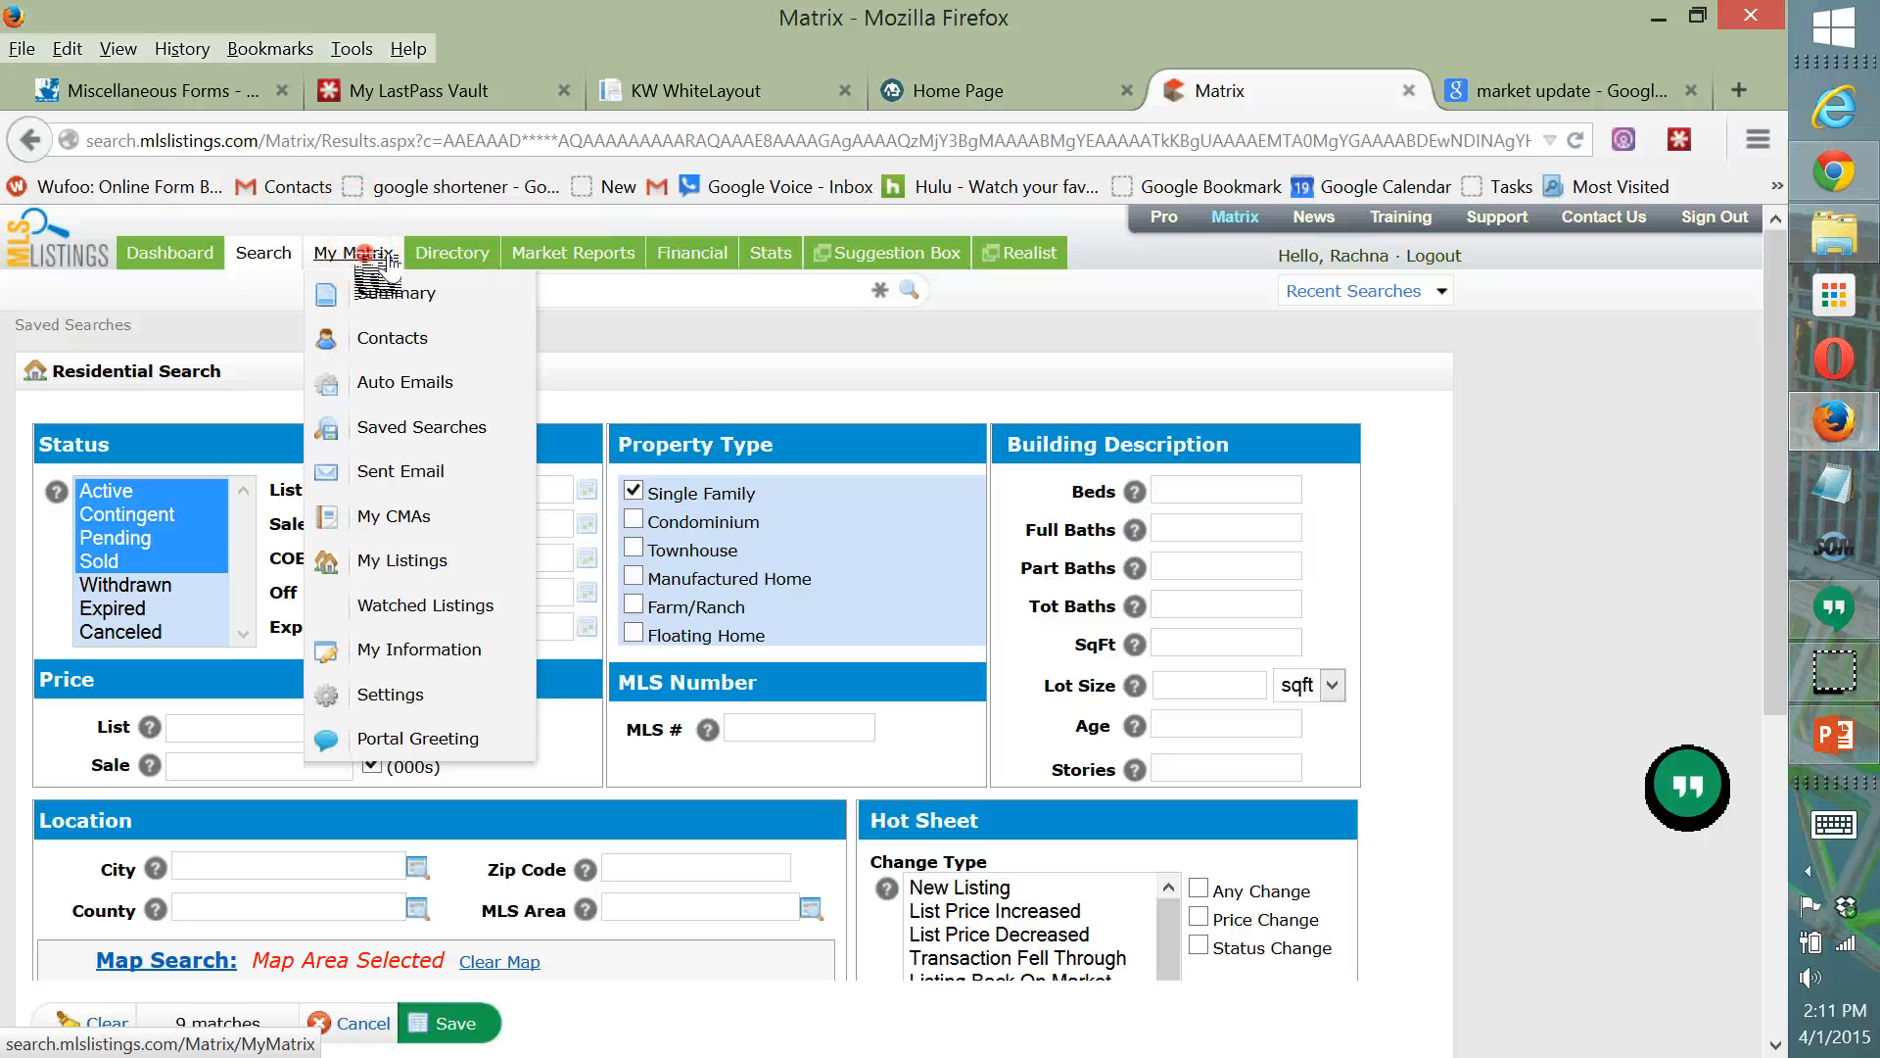
pyautogui.rightClick(389, 259)
pyautogui.click(578, 276)
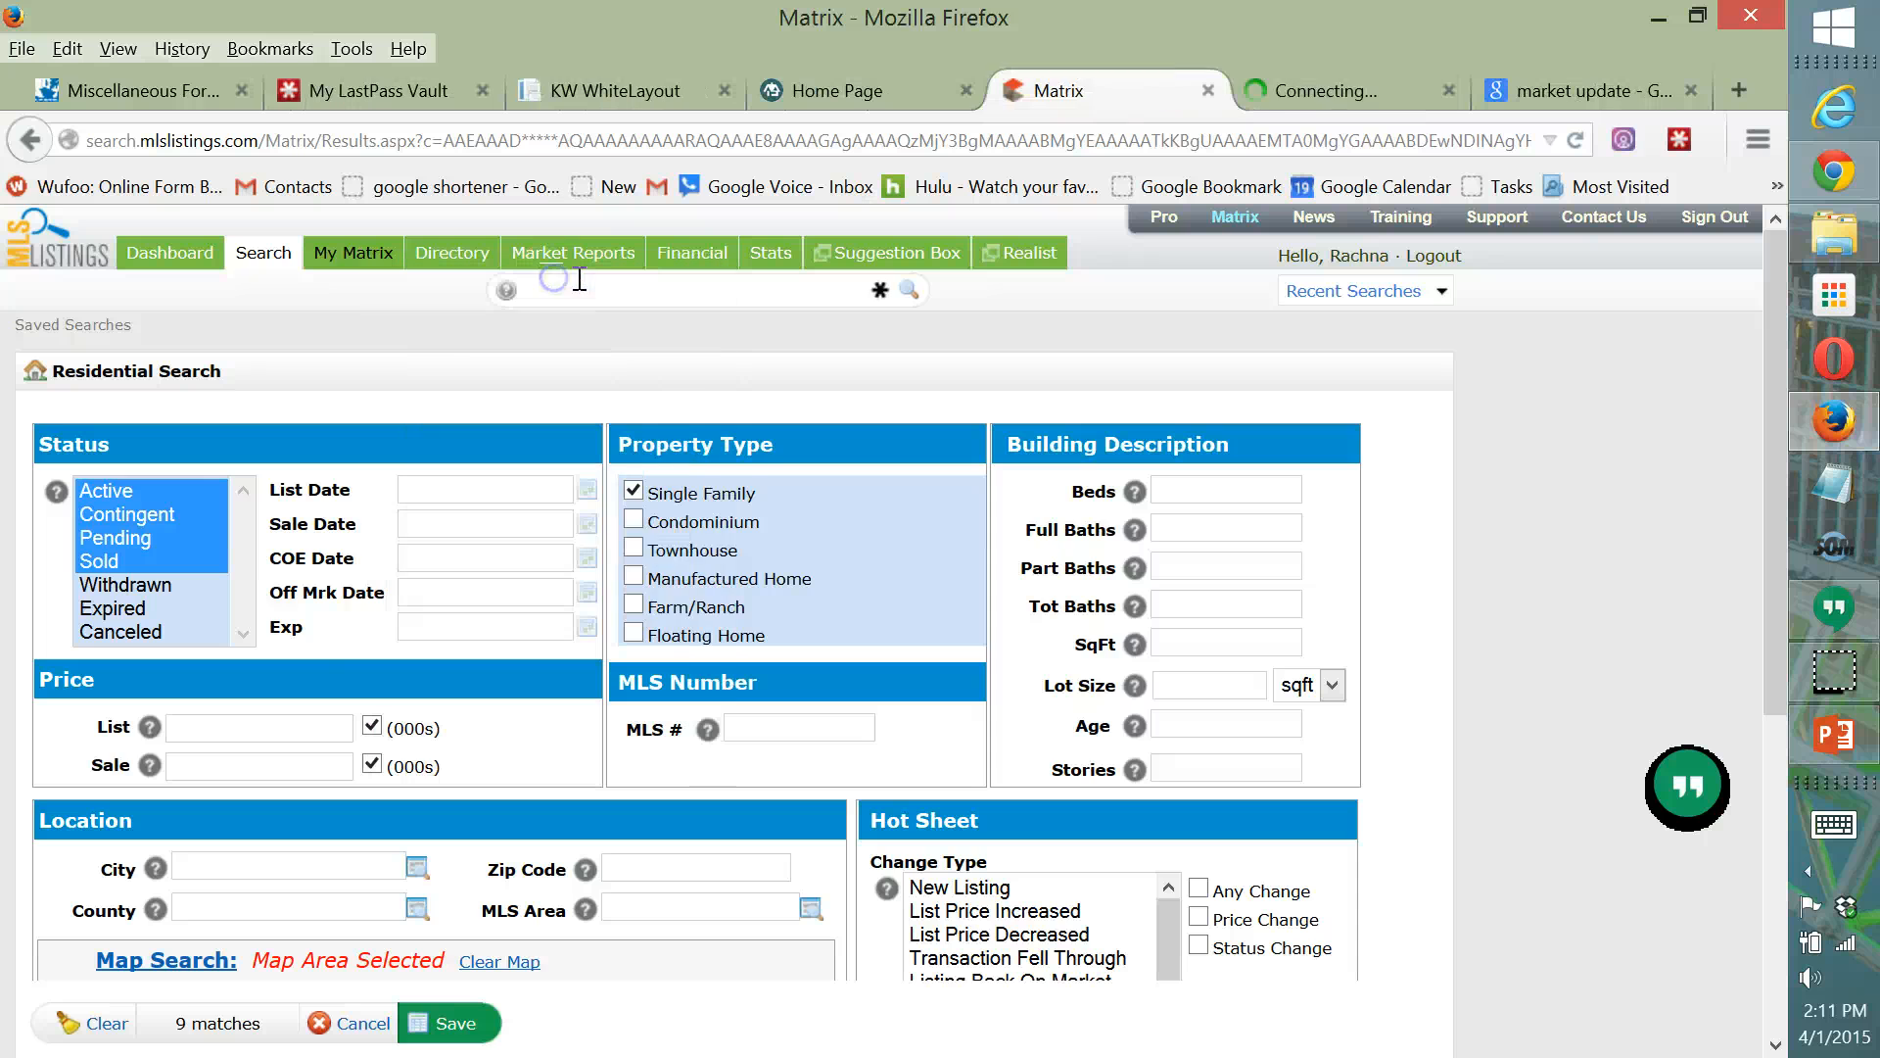
pyautogui.click(1329, 75)
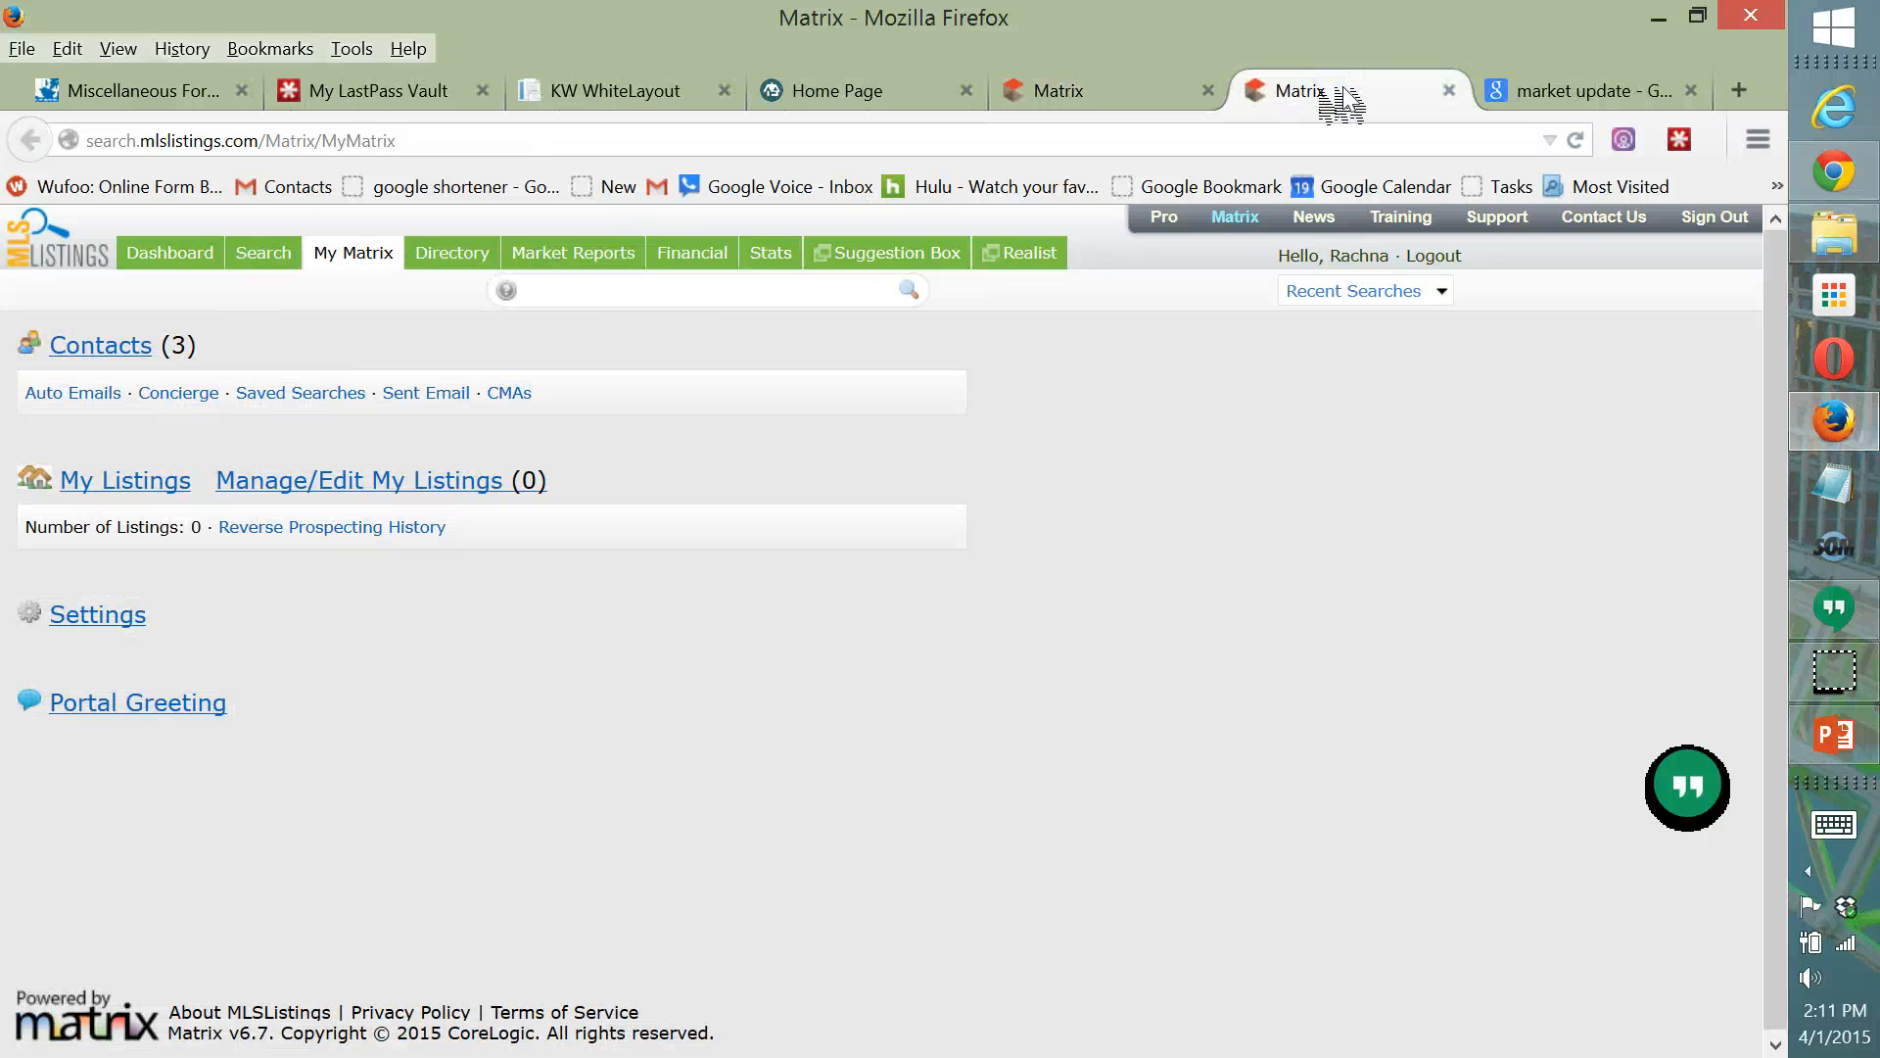
pyautogui.click(137, 626)
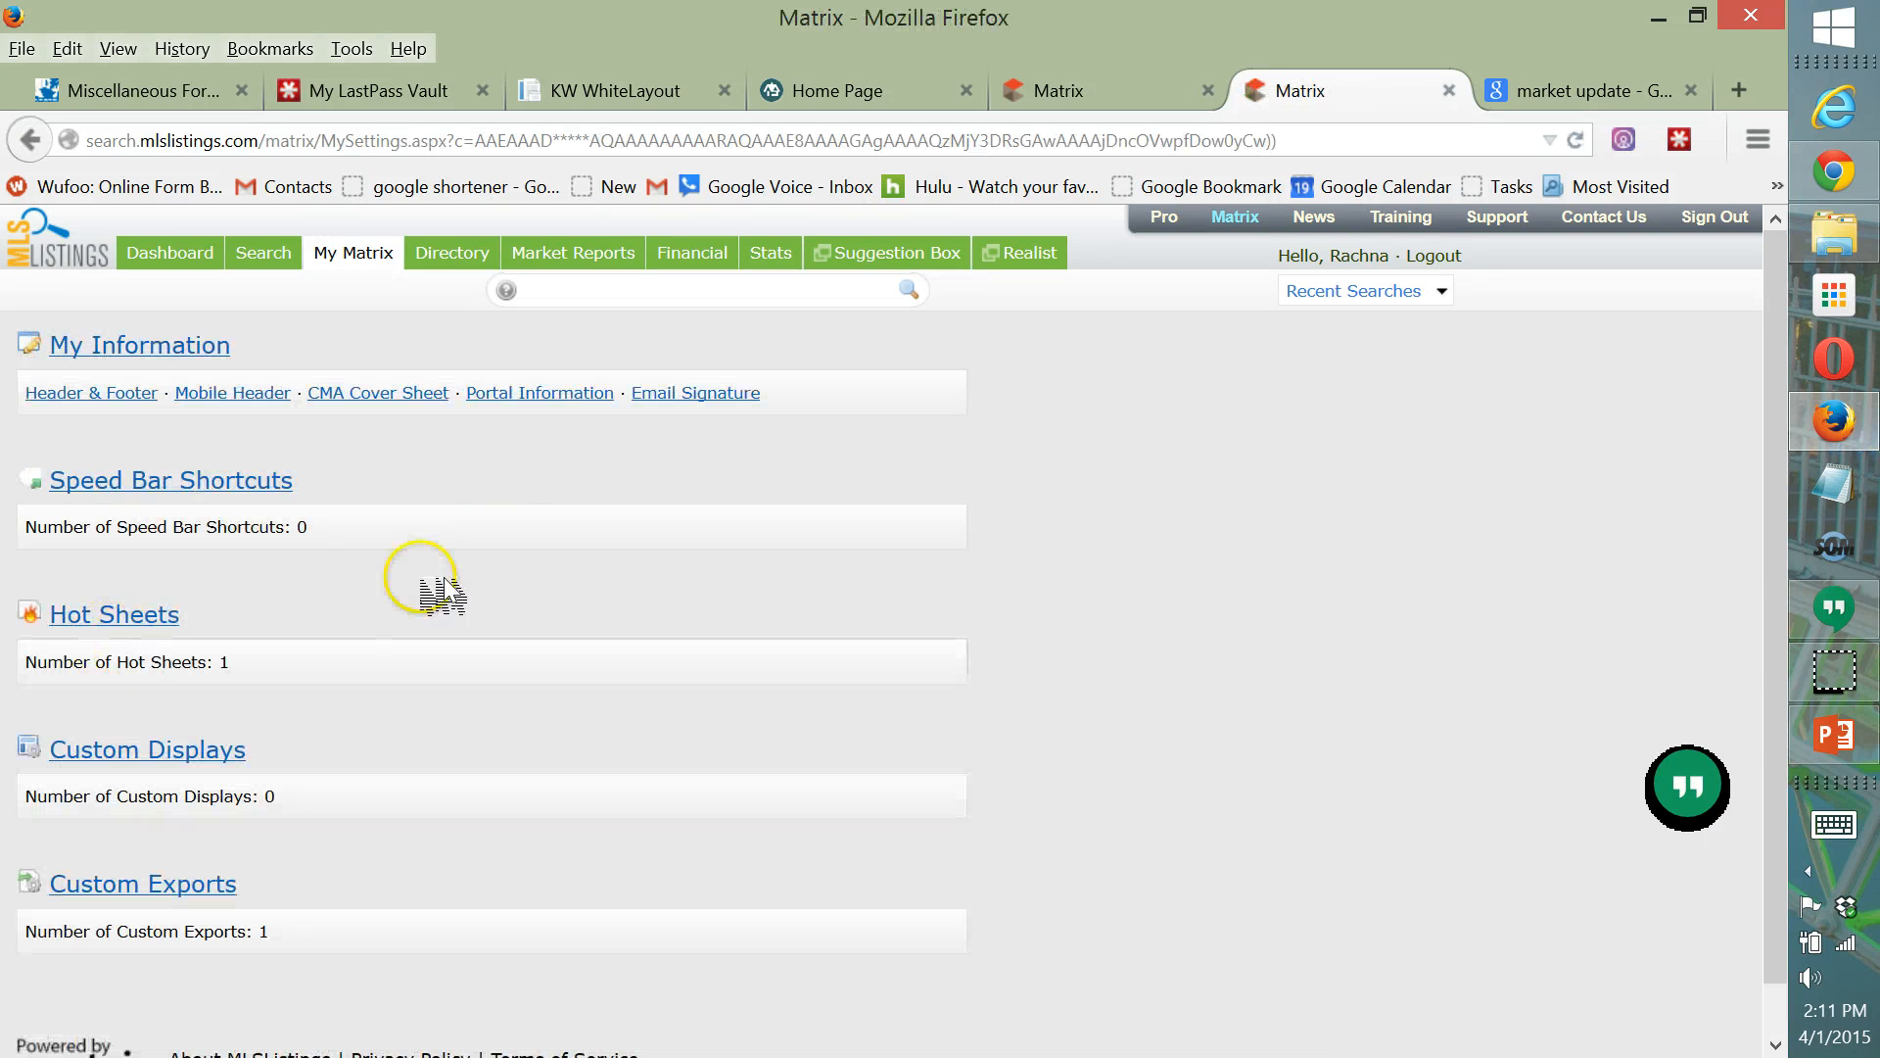
pyautogui.scroll(-1, 460, 588)
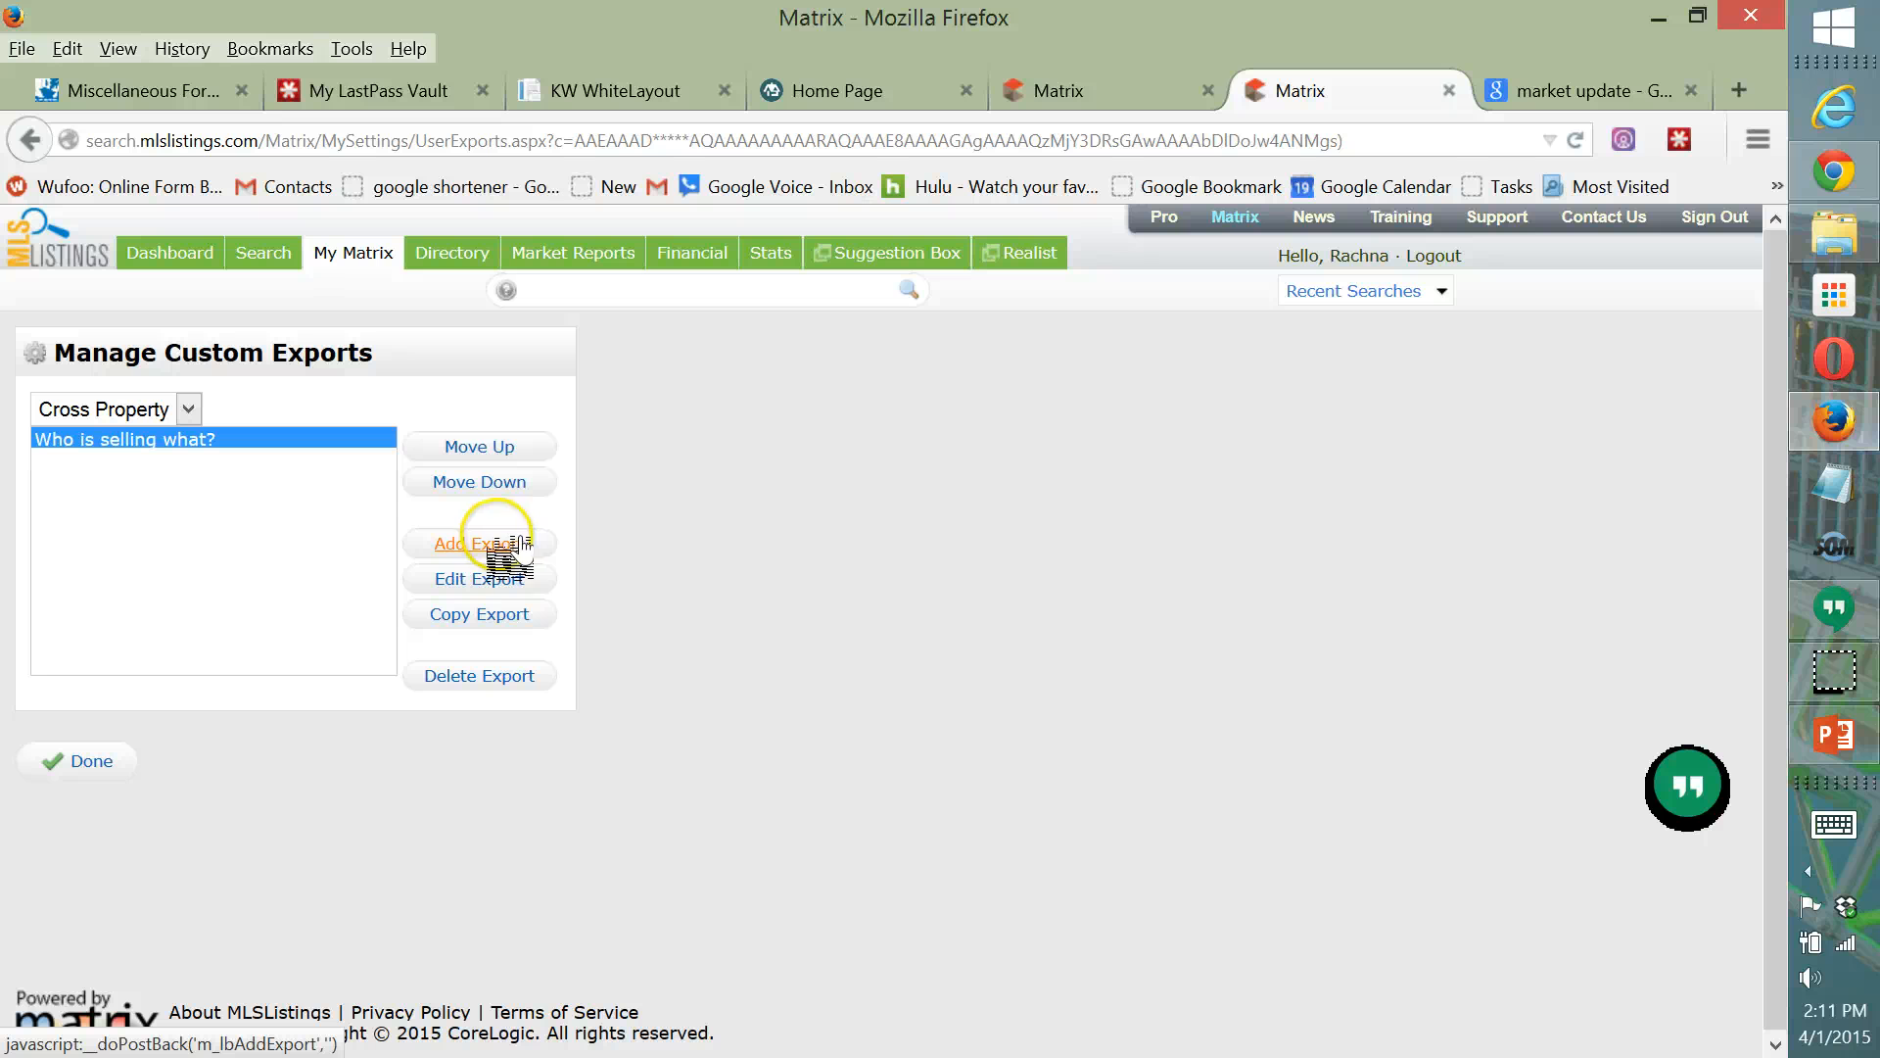
# Start a new Cross Property custom export definition and browse its available fields.
pyautogui.click(475, 544)
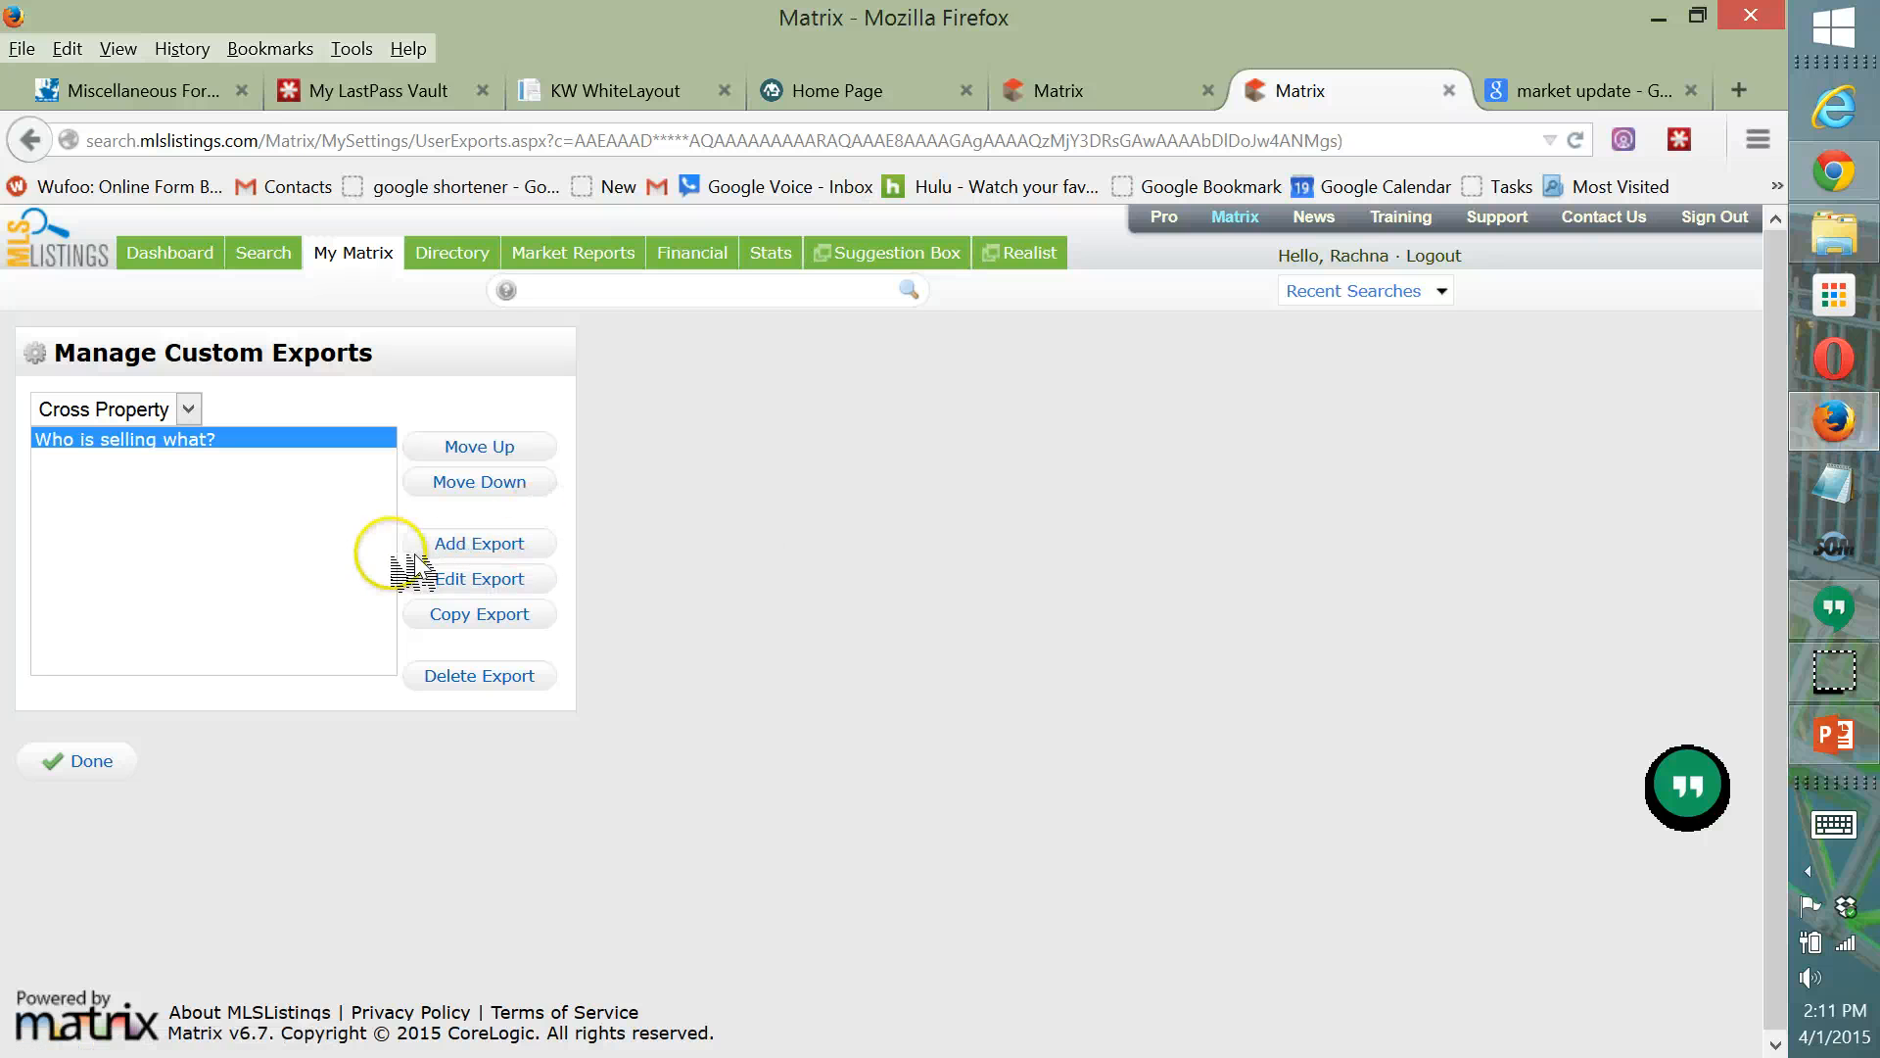
pyautogui.click(487, 544)
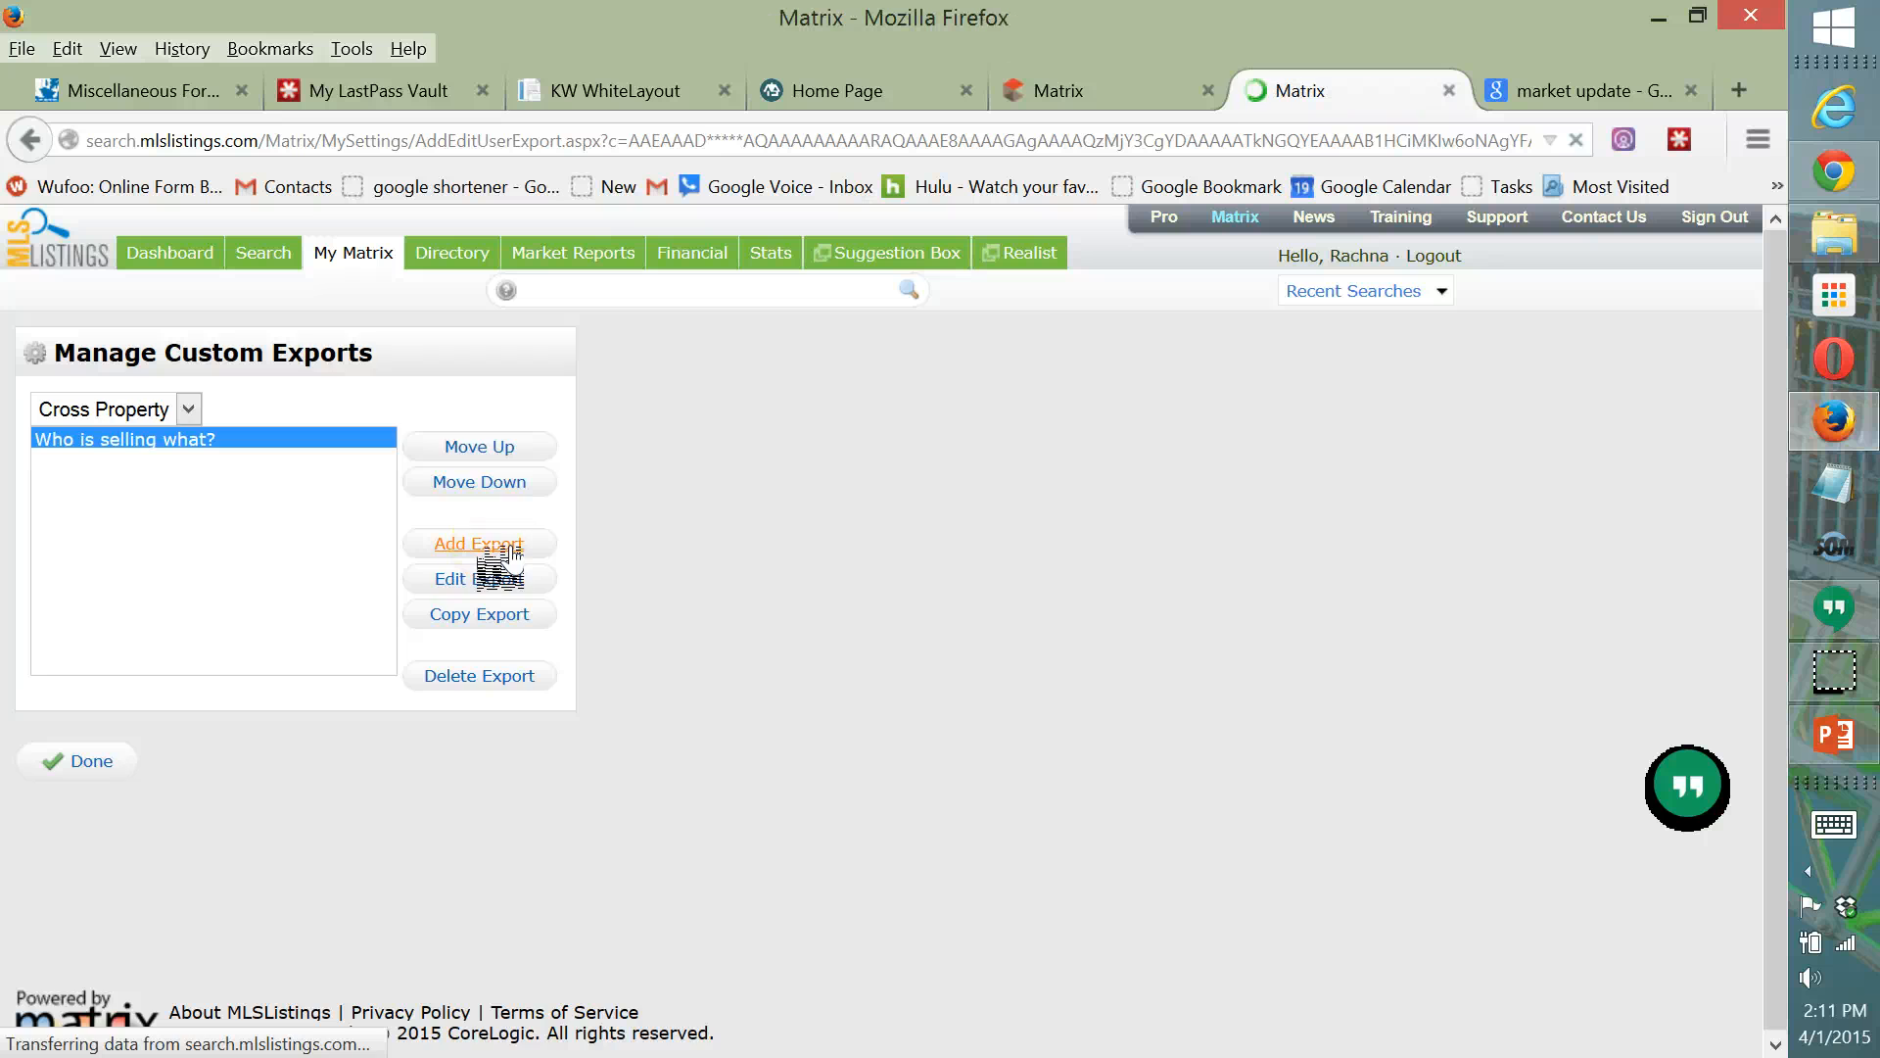
pyautogui.moveTo(391, 504); pyautogui.dragTo(410, 534)
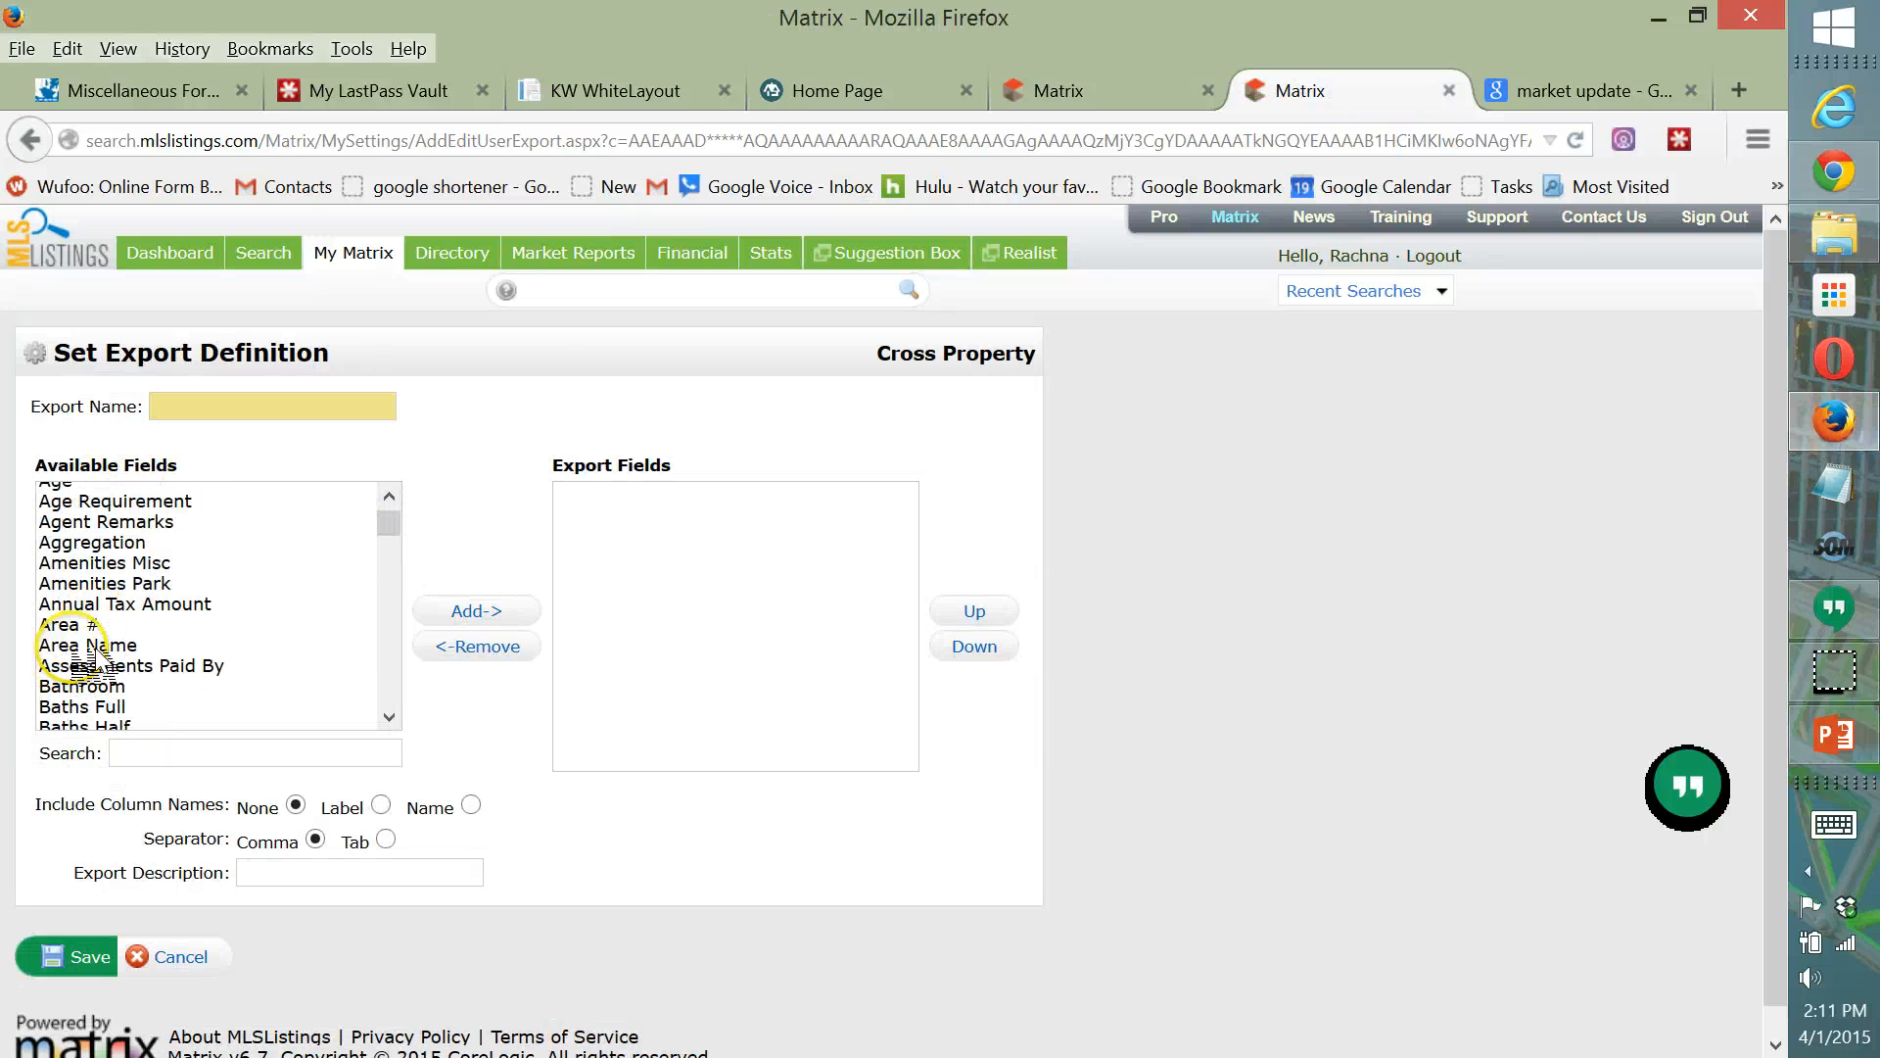
pyautogui.scroll(3, 98, 637)
pyautogui.scroll(-15, 107, 646)
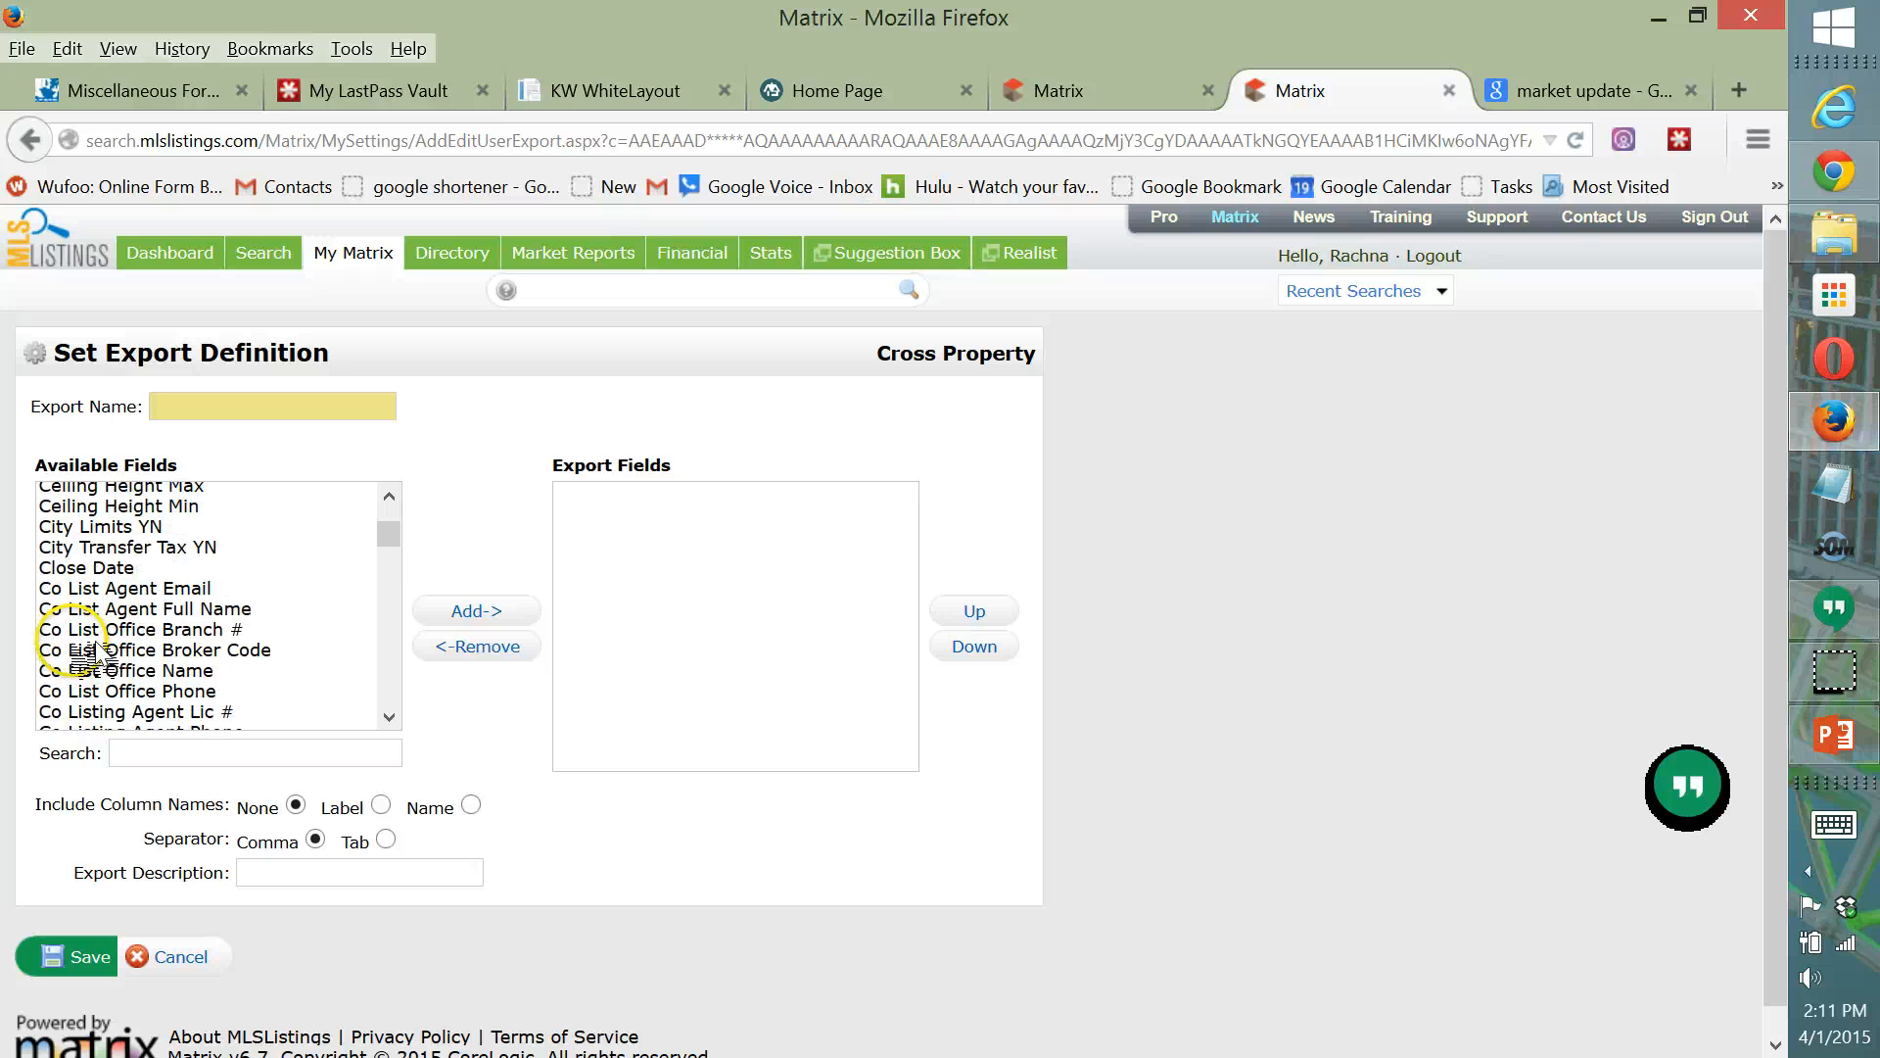
pyautogui.scroll(3, 103, 646)
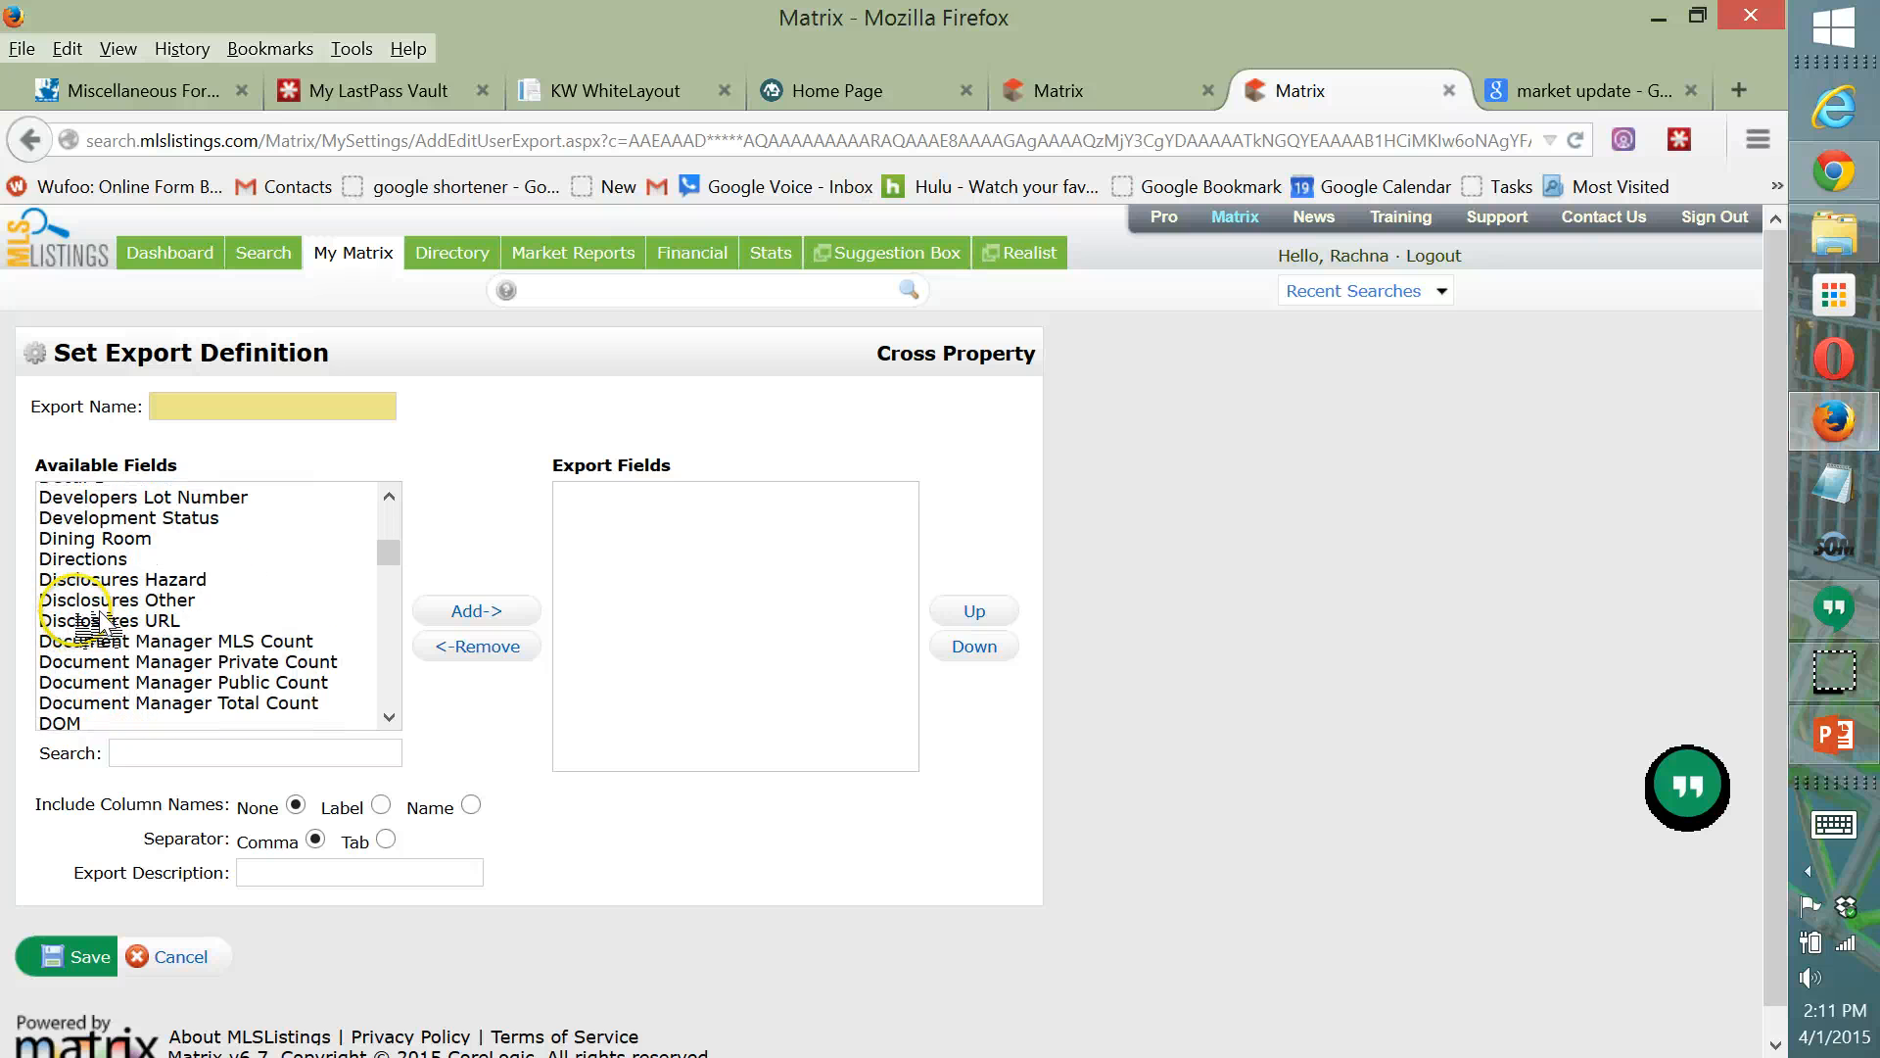
# Add the Status and Street Name fields to the export fields of the new export definition.
pyautogui.scroll(-8, 97, 637)
pyautogui.scroll(-20, 98, 632)
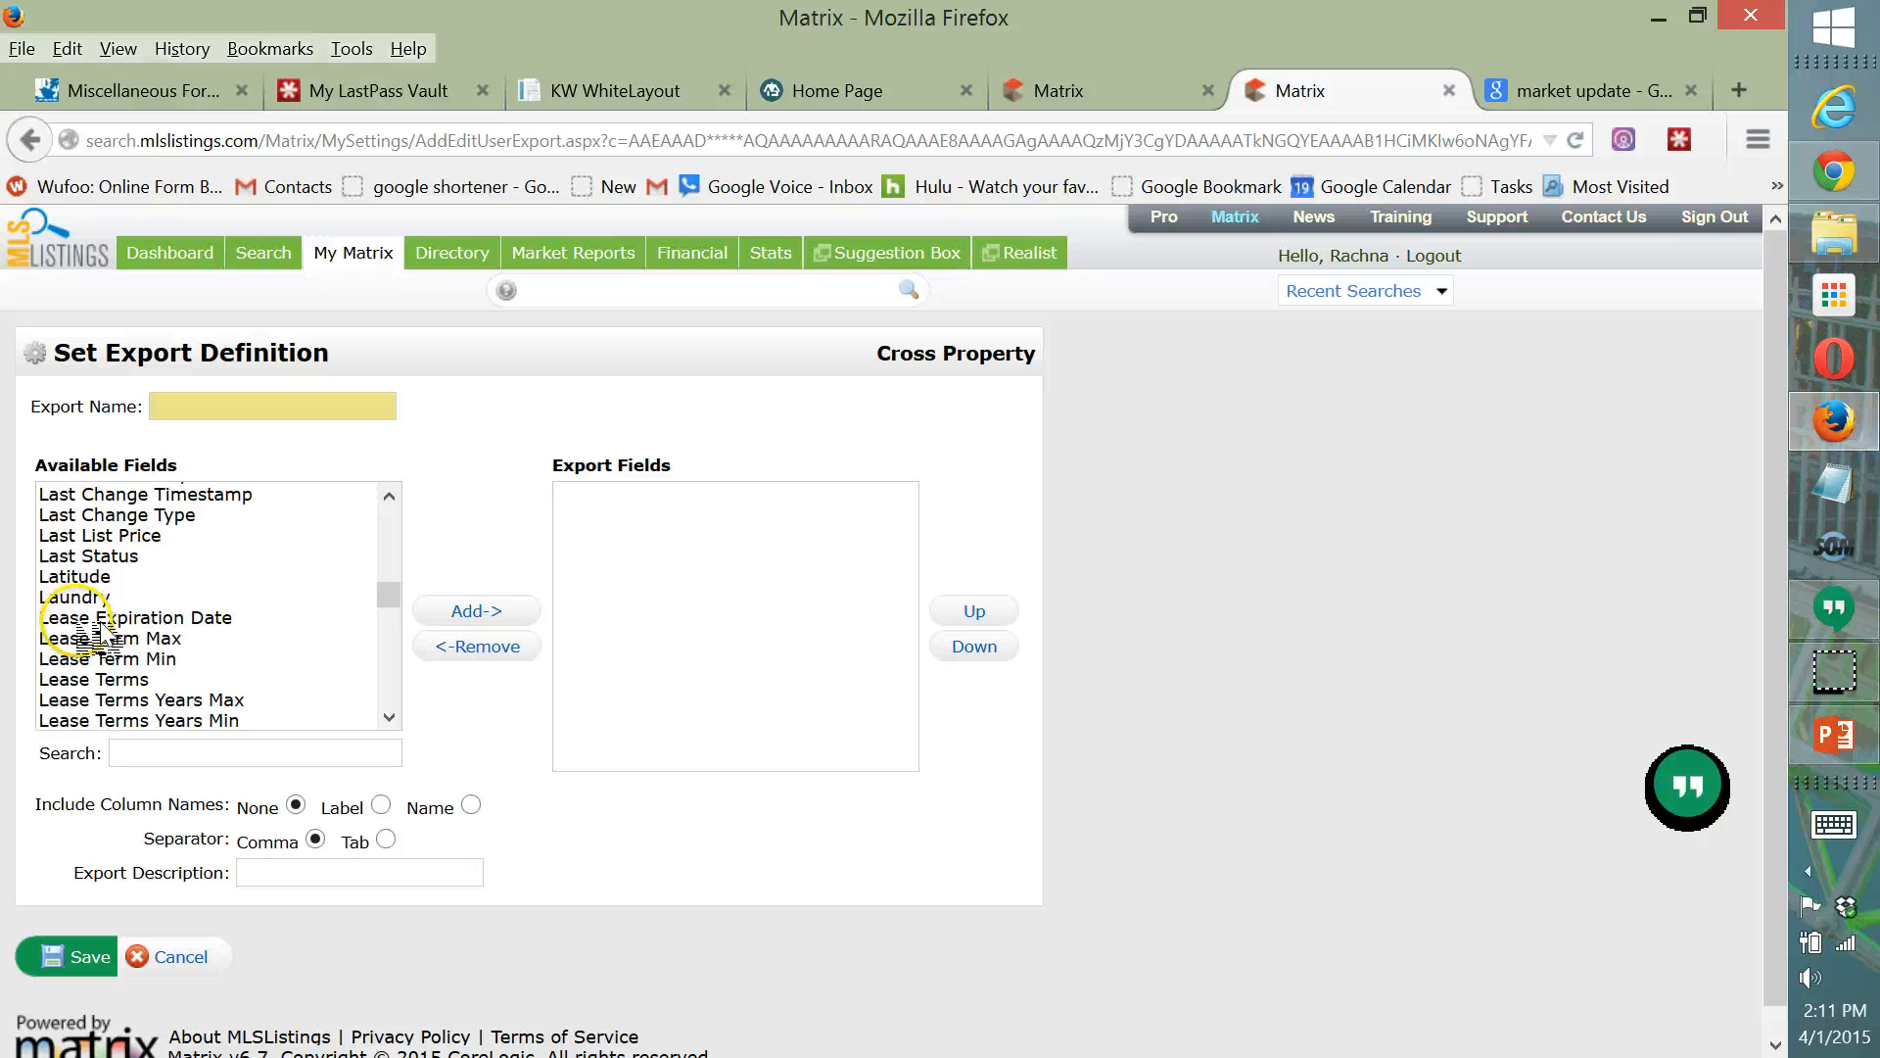
pyautogui.scroll(-20, 98, 641)
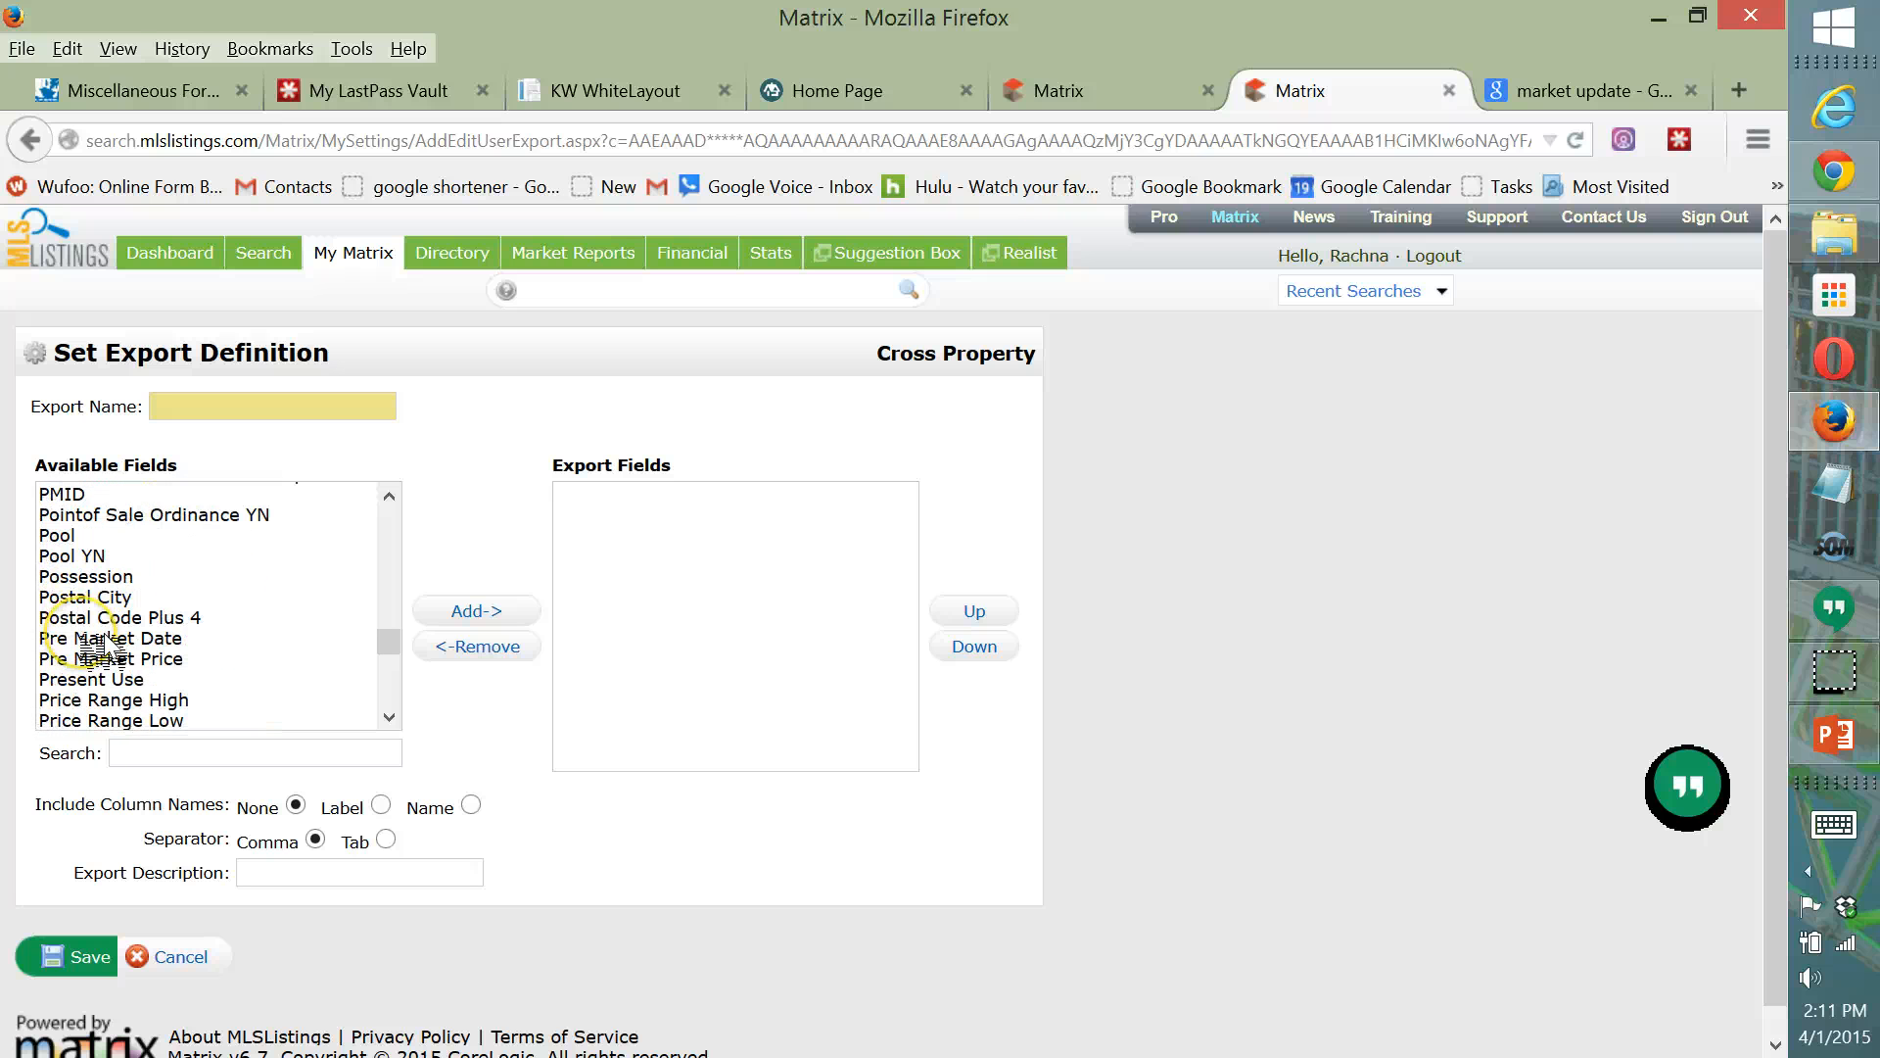
pyautogui.scroll(-15, 103, 642)
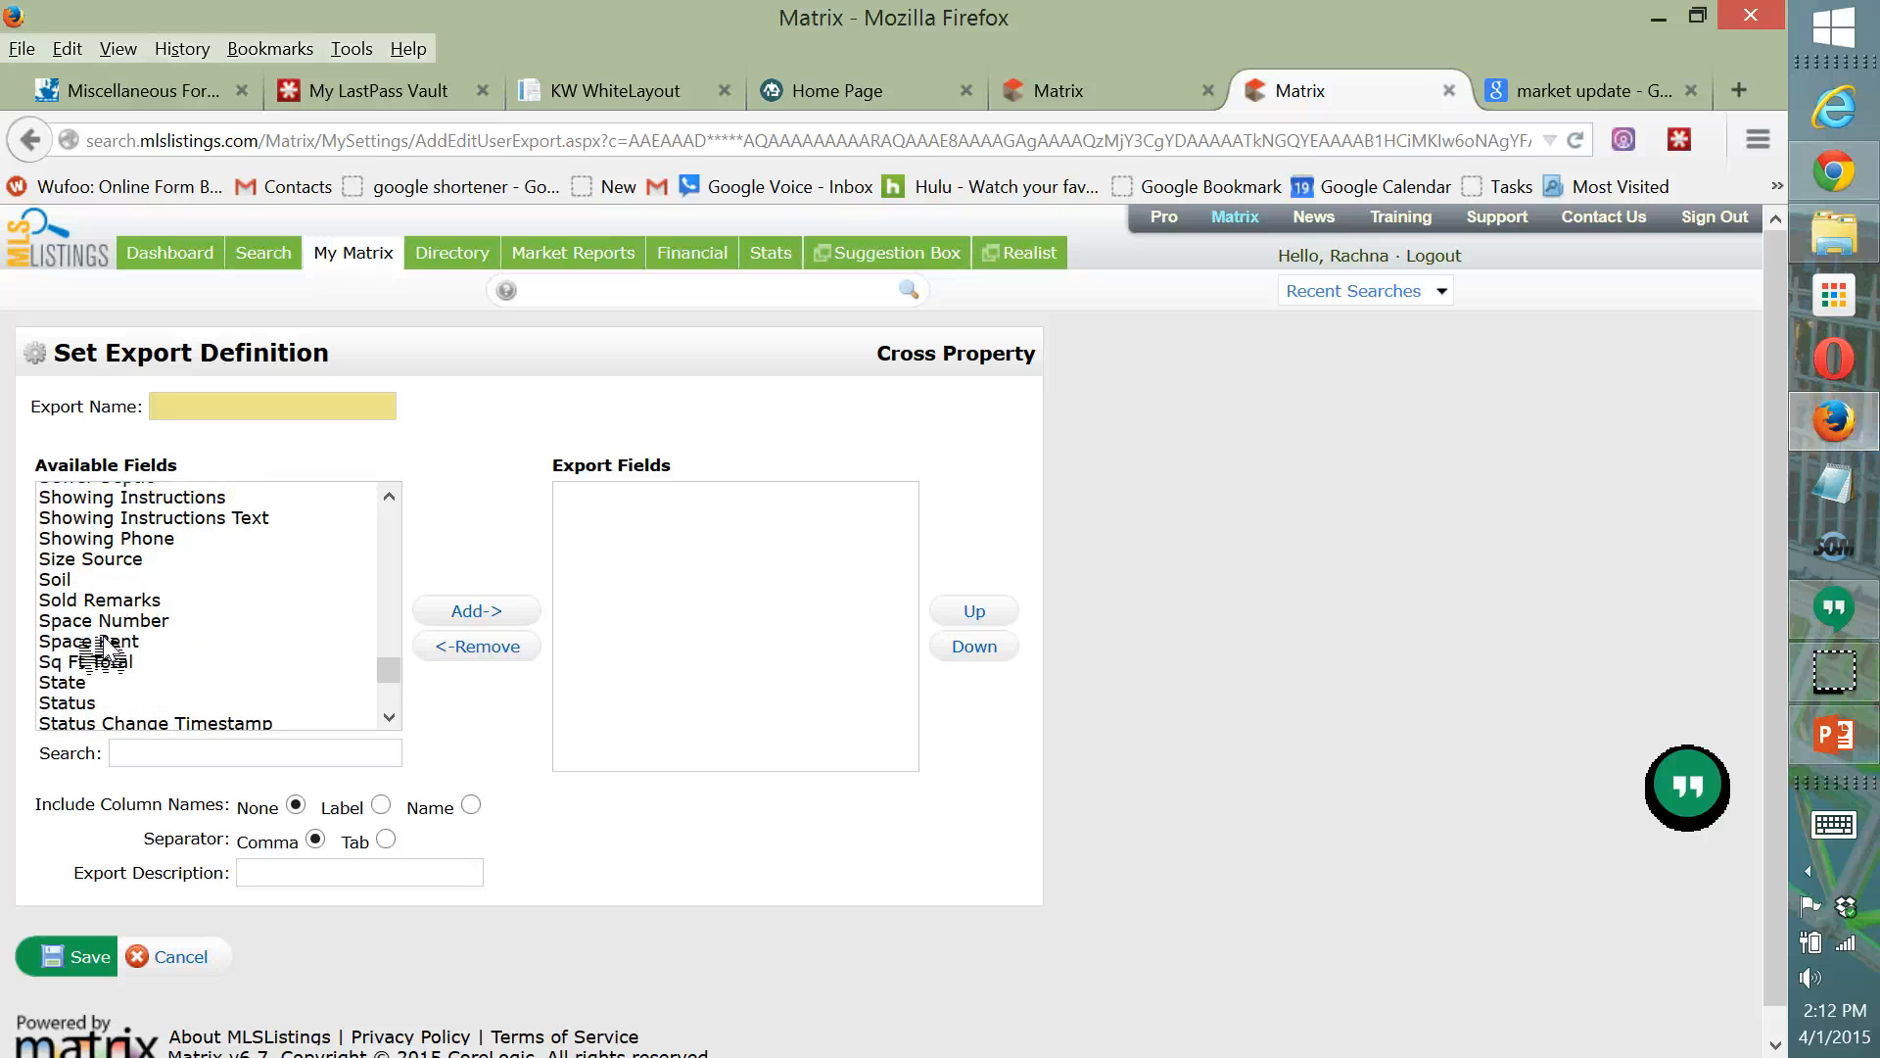
pyautogui.click(69, 579)
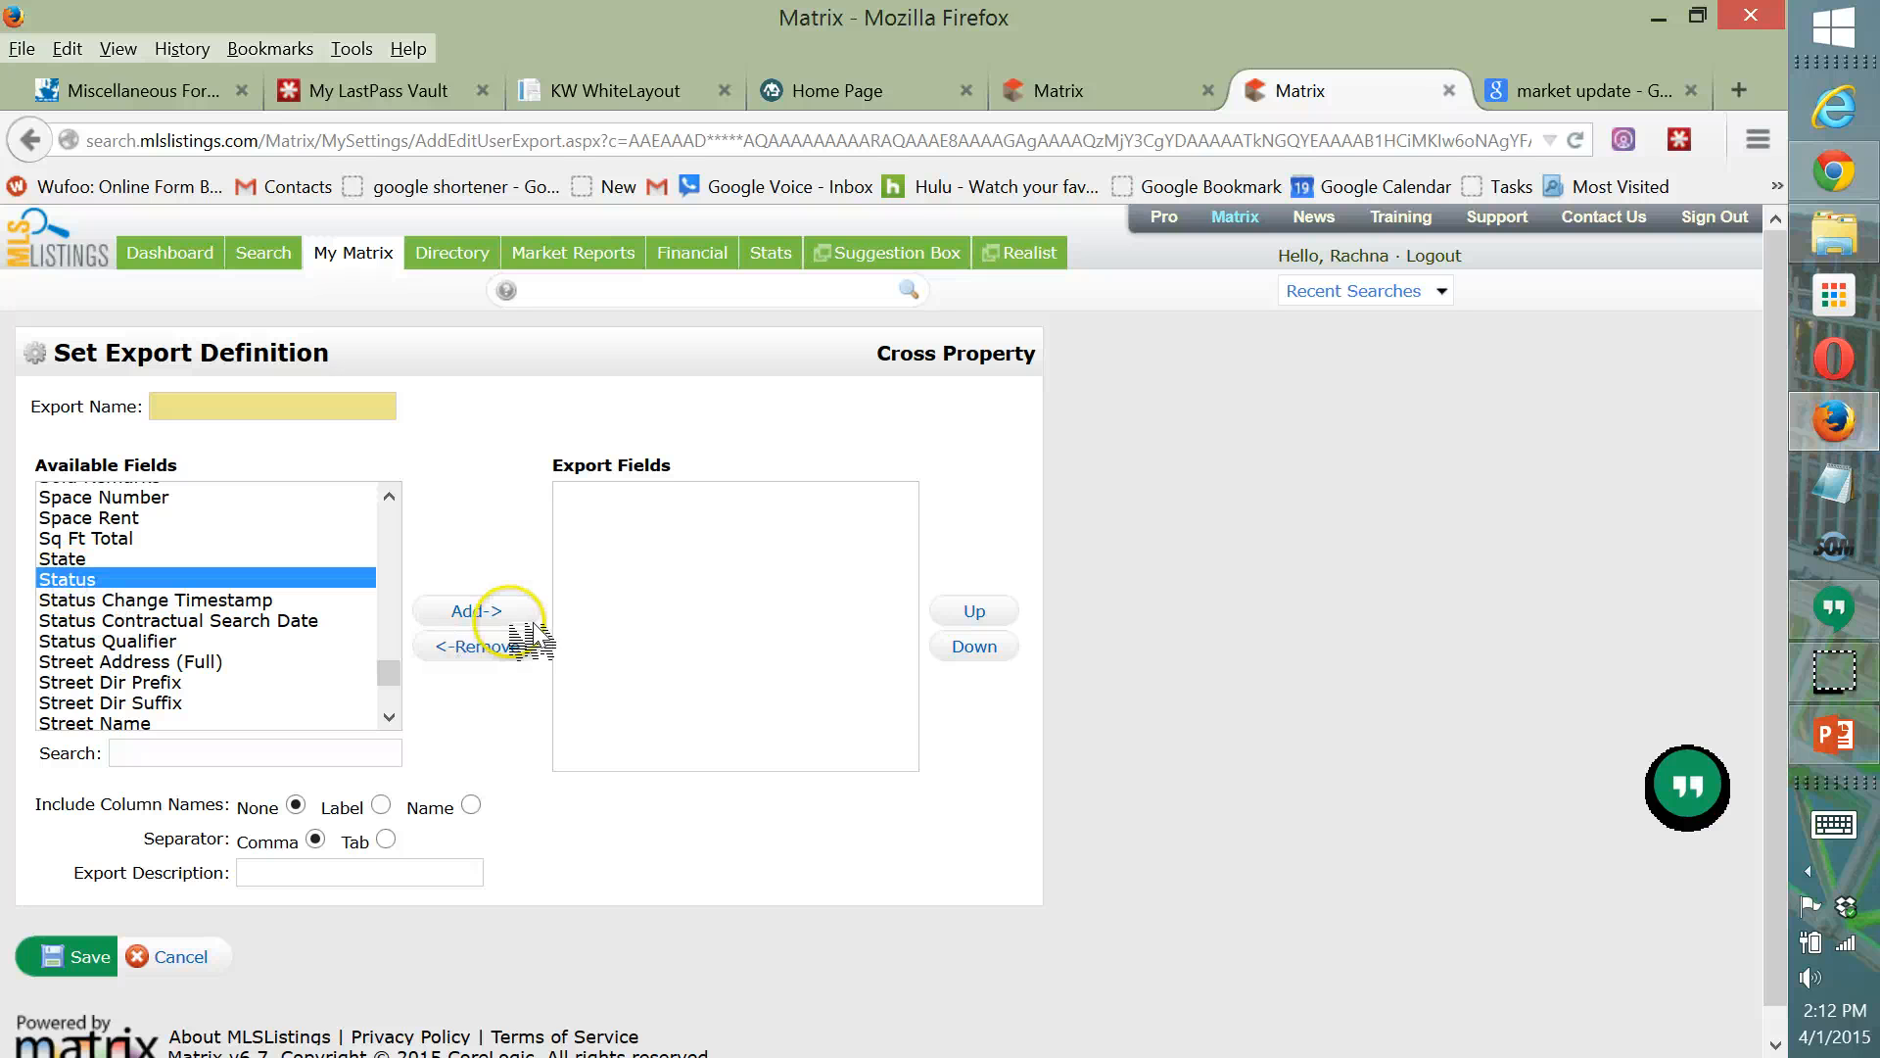
pyautogui.click(480, 613)
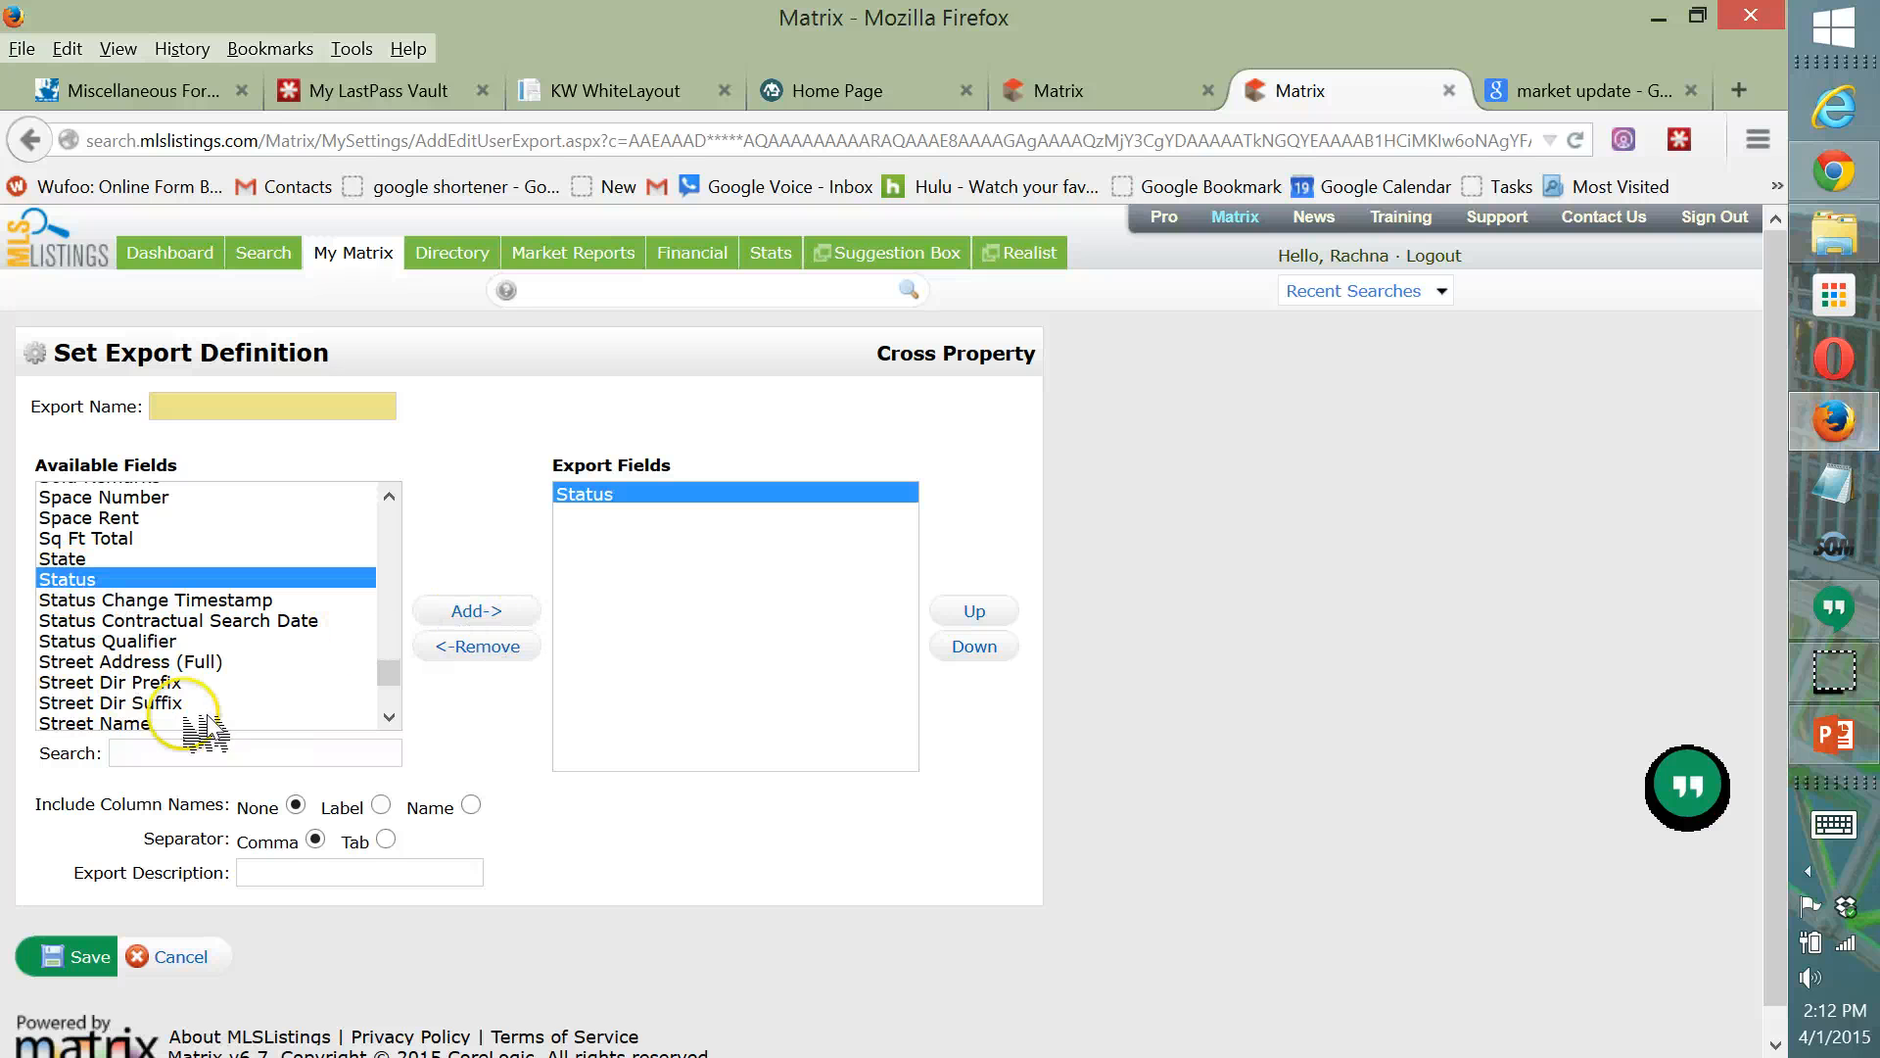
pyautogui.click(137, 725)
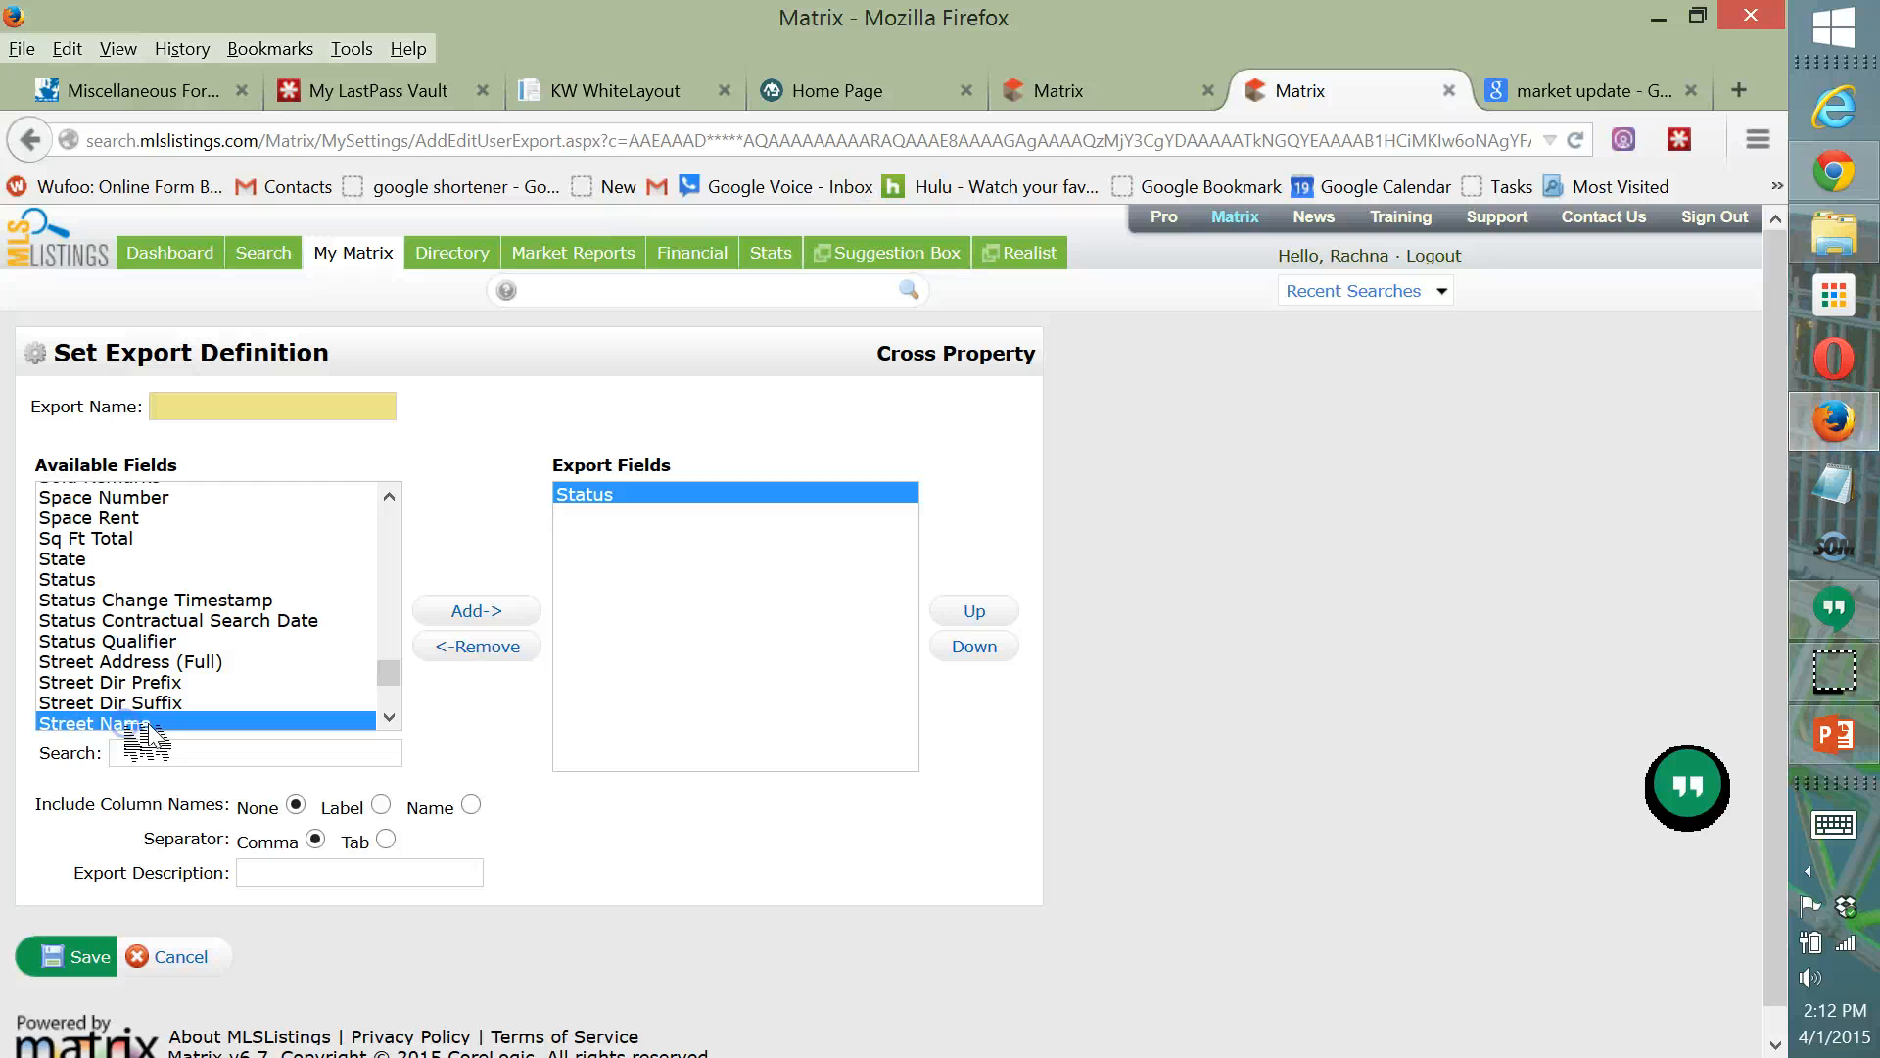
pyautogui.click(475, 613)
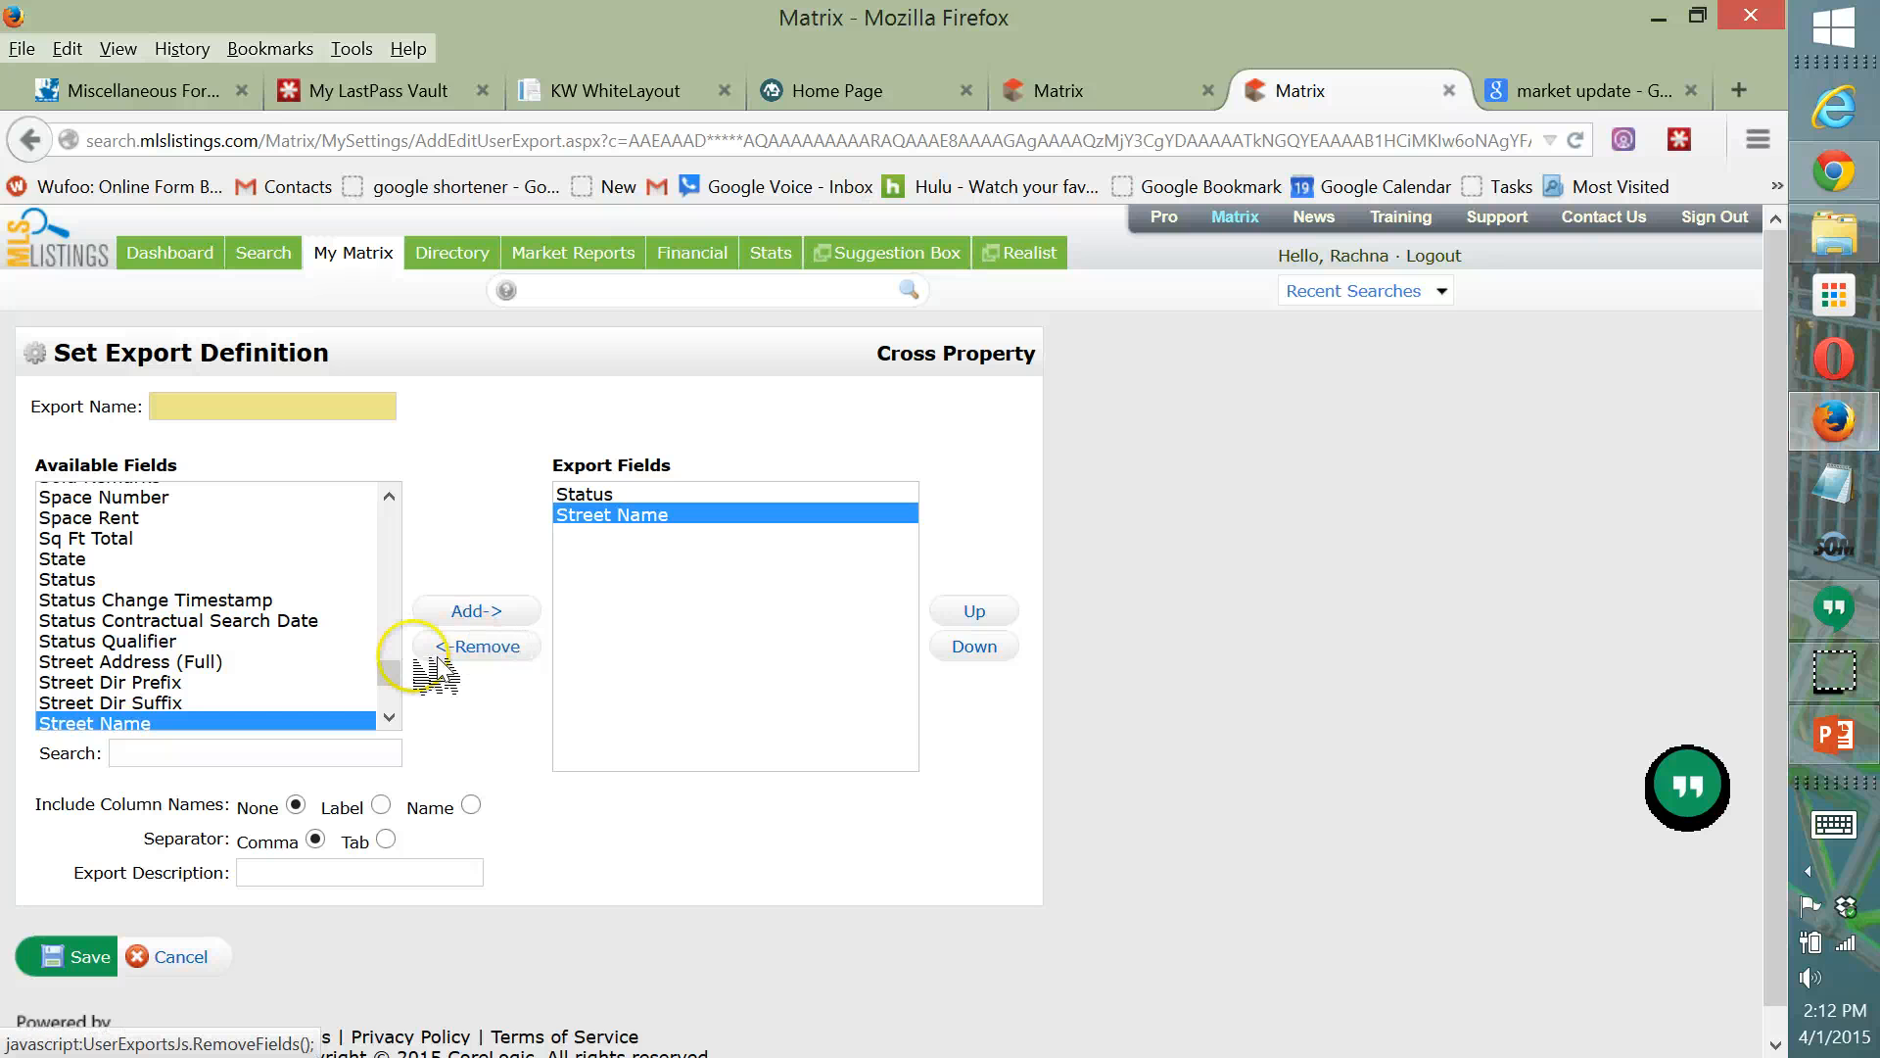
# Add the Bonds Assessments and Baths Total fields to the export fields.
pyautogui.click(390, 674)
pyautogui.moveTo(392, 674); pyautogui.dragTo(392, 527)
pyautogui.scroll(-10, 186, 635)
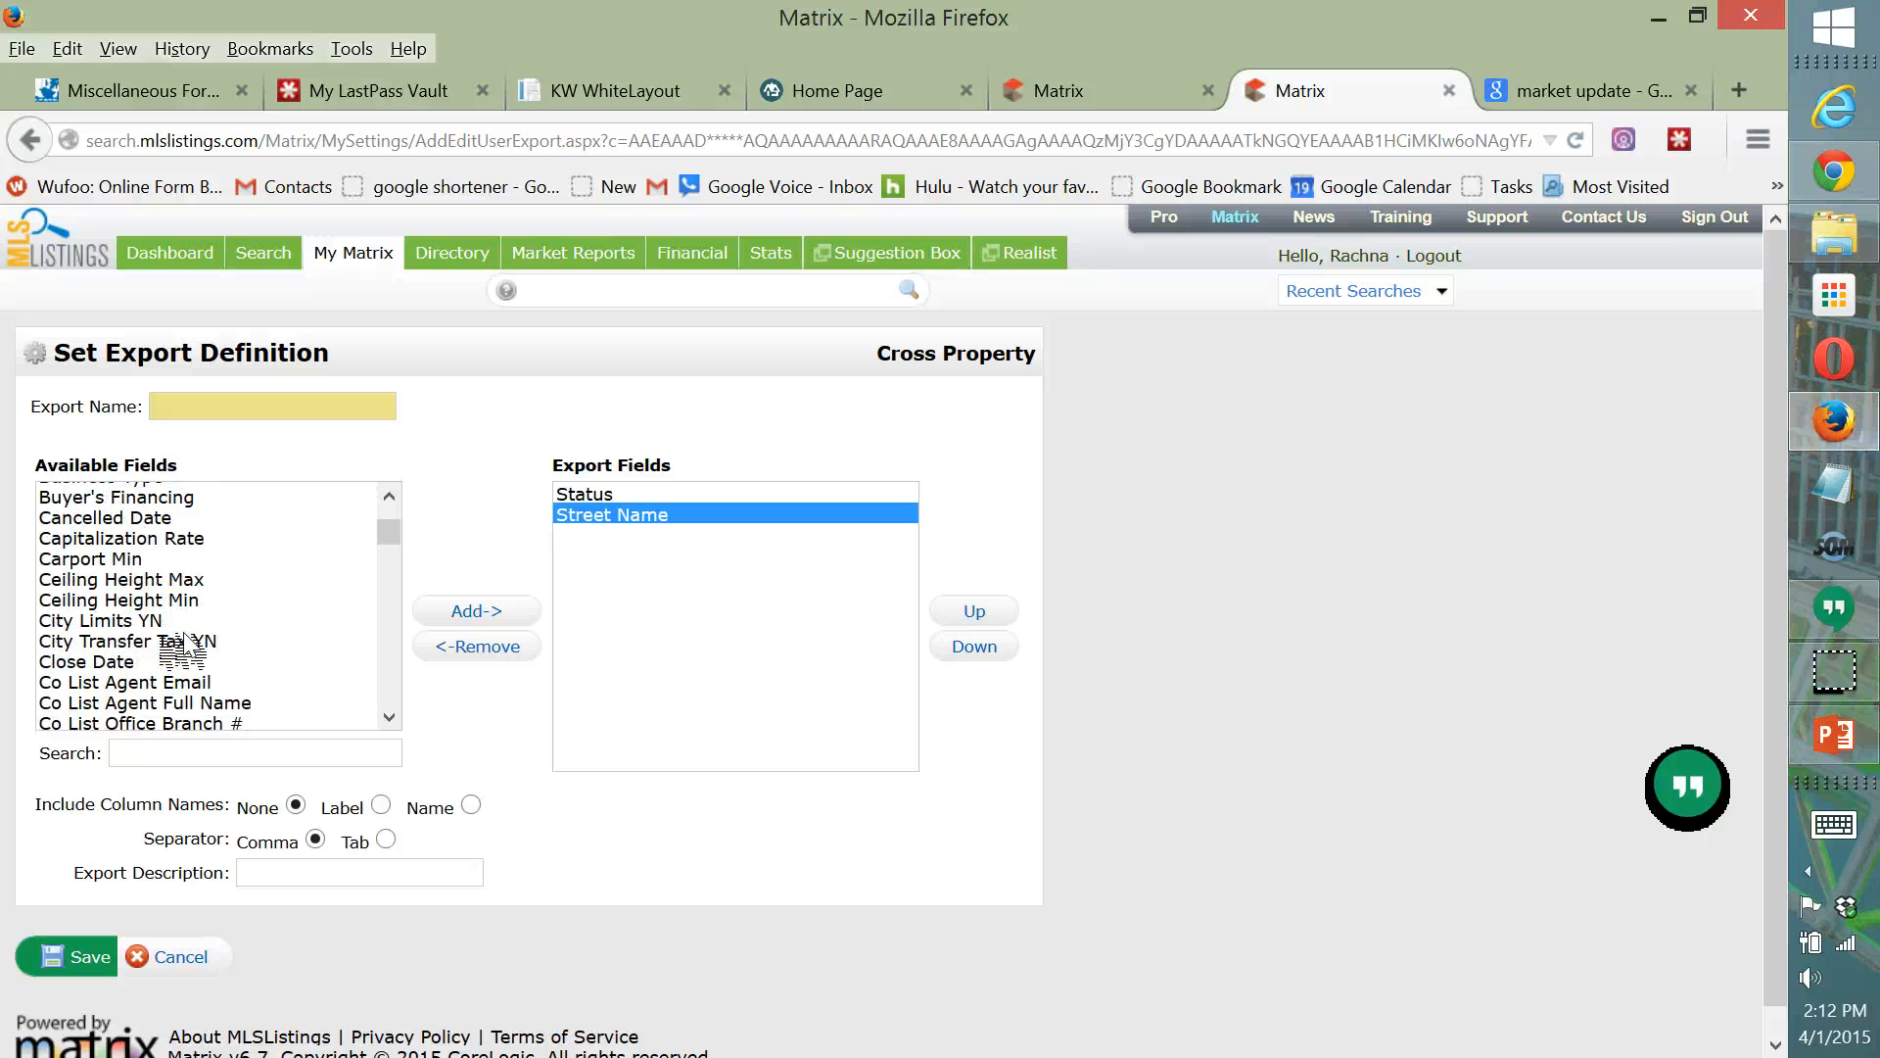
pyautogui.scroll(6, 184, 648)
pyautogui.scroll(2, 182, 649)
pyautogui.scroll(-8, 182, 649)
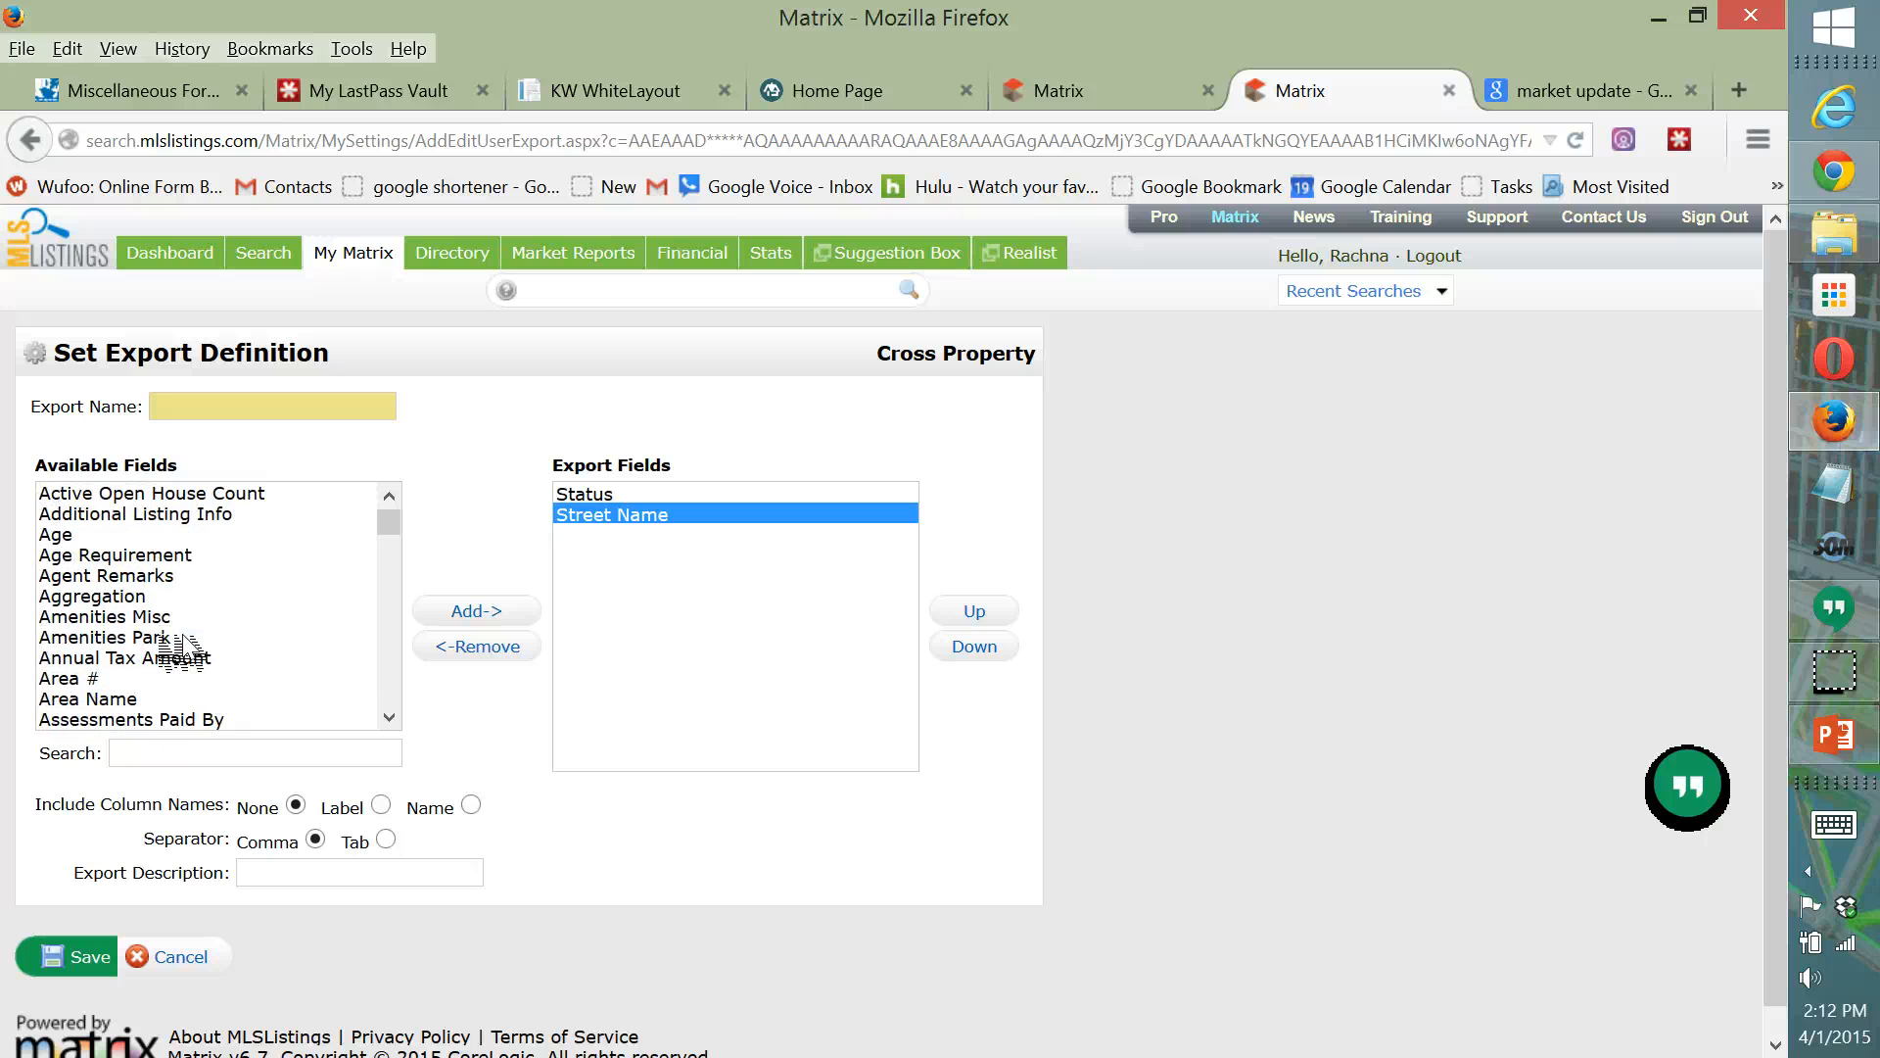
pyautogui.scroll(2, 180, 651)
pyautogui.scroll(1, 181, 652)
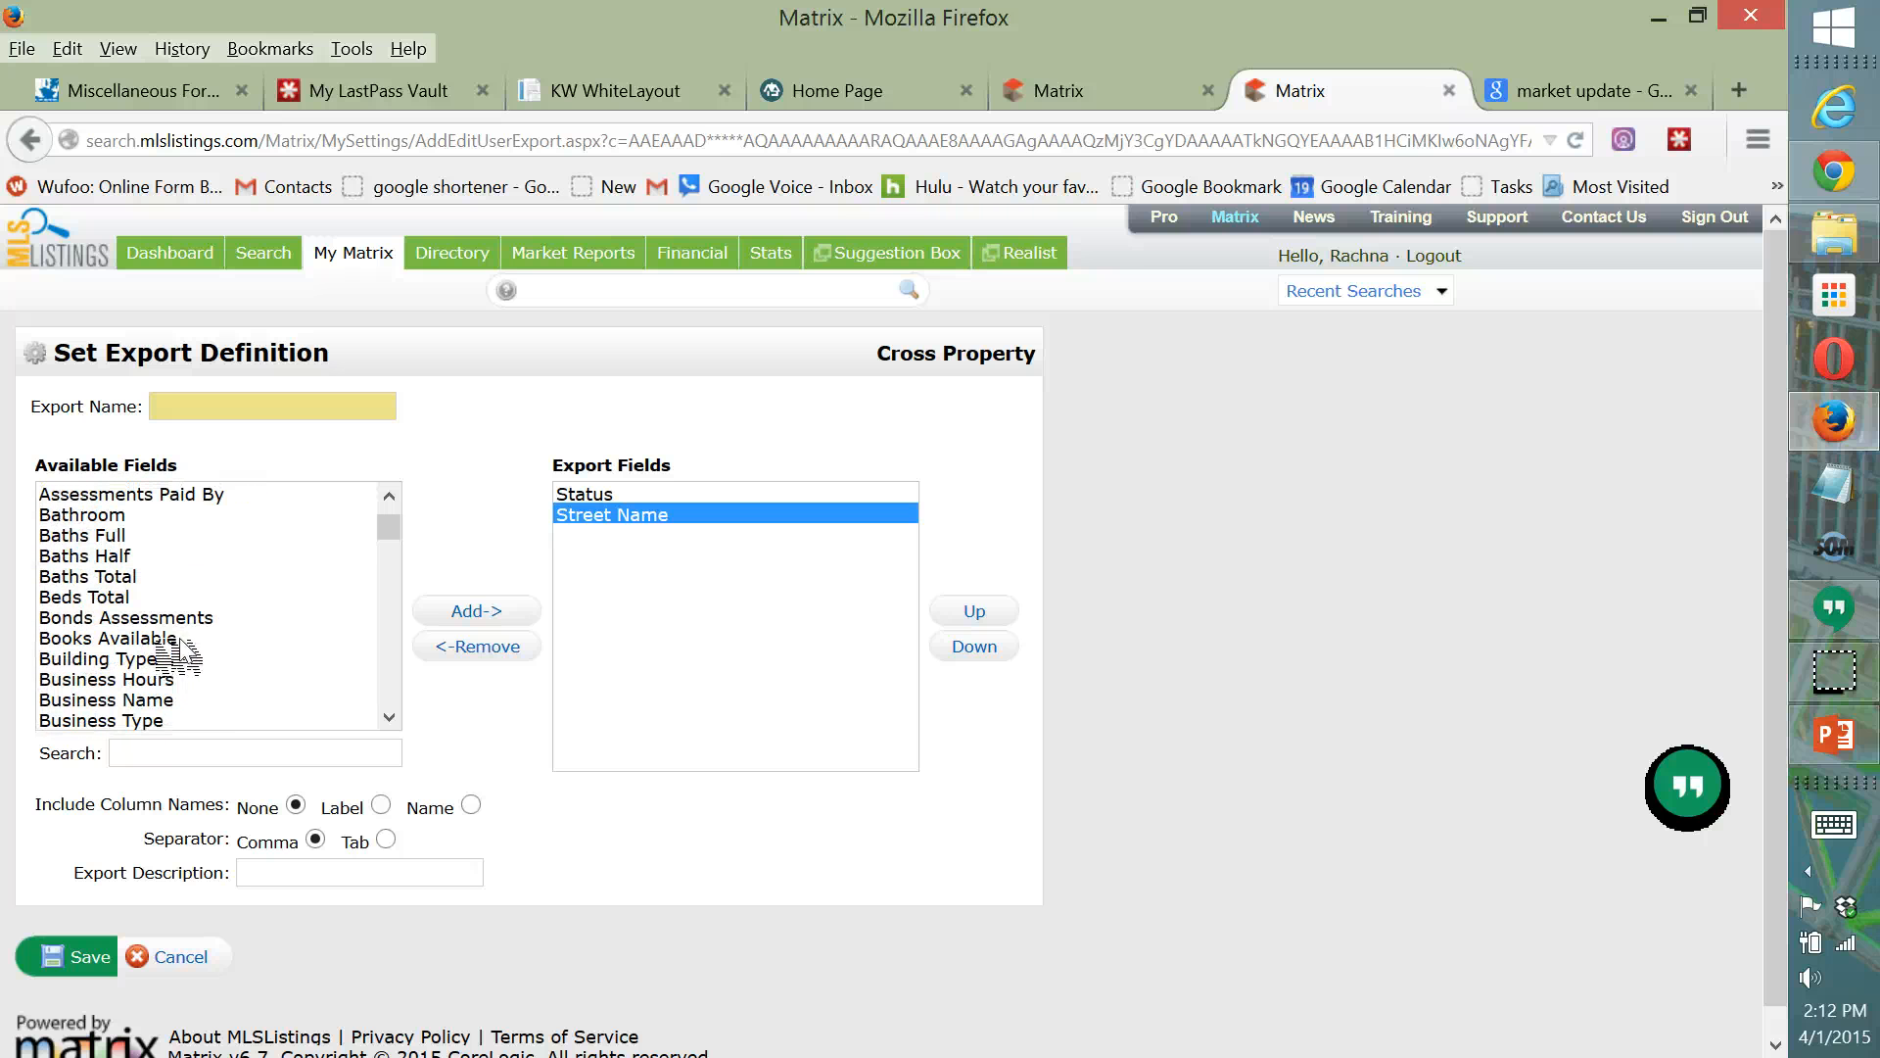
pyautogui.click(78, 618)
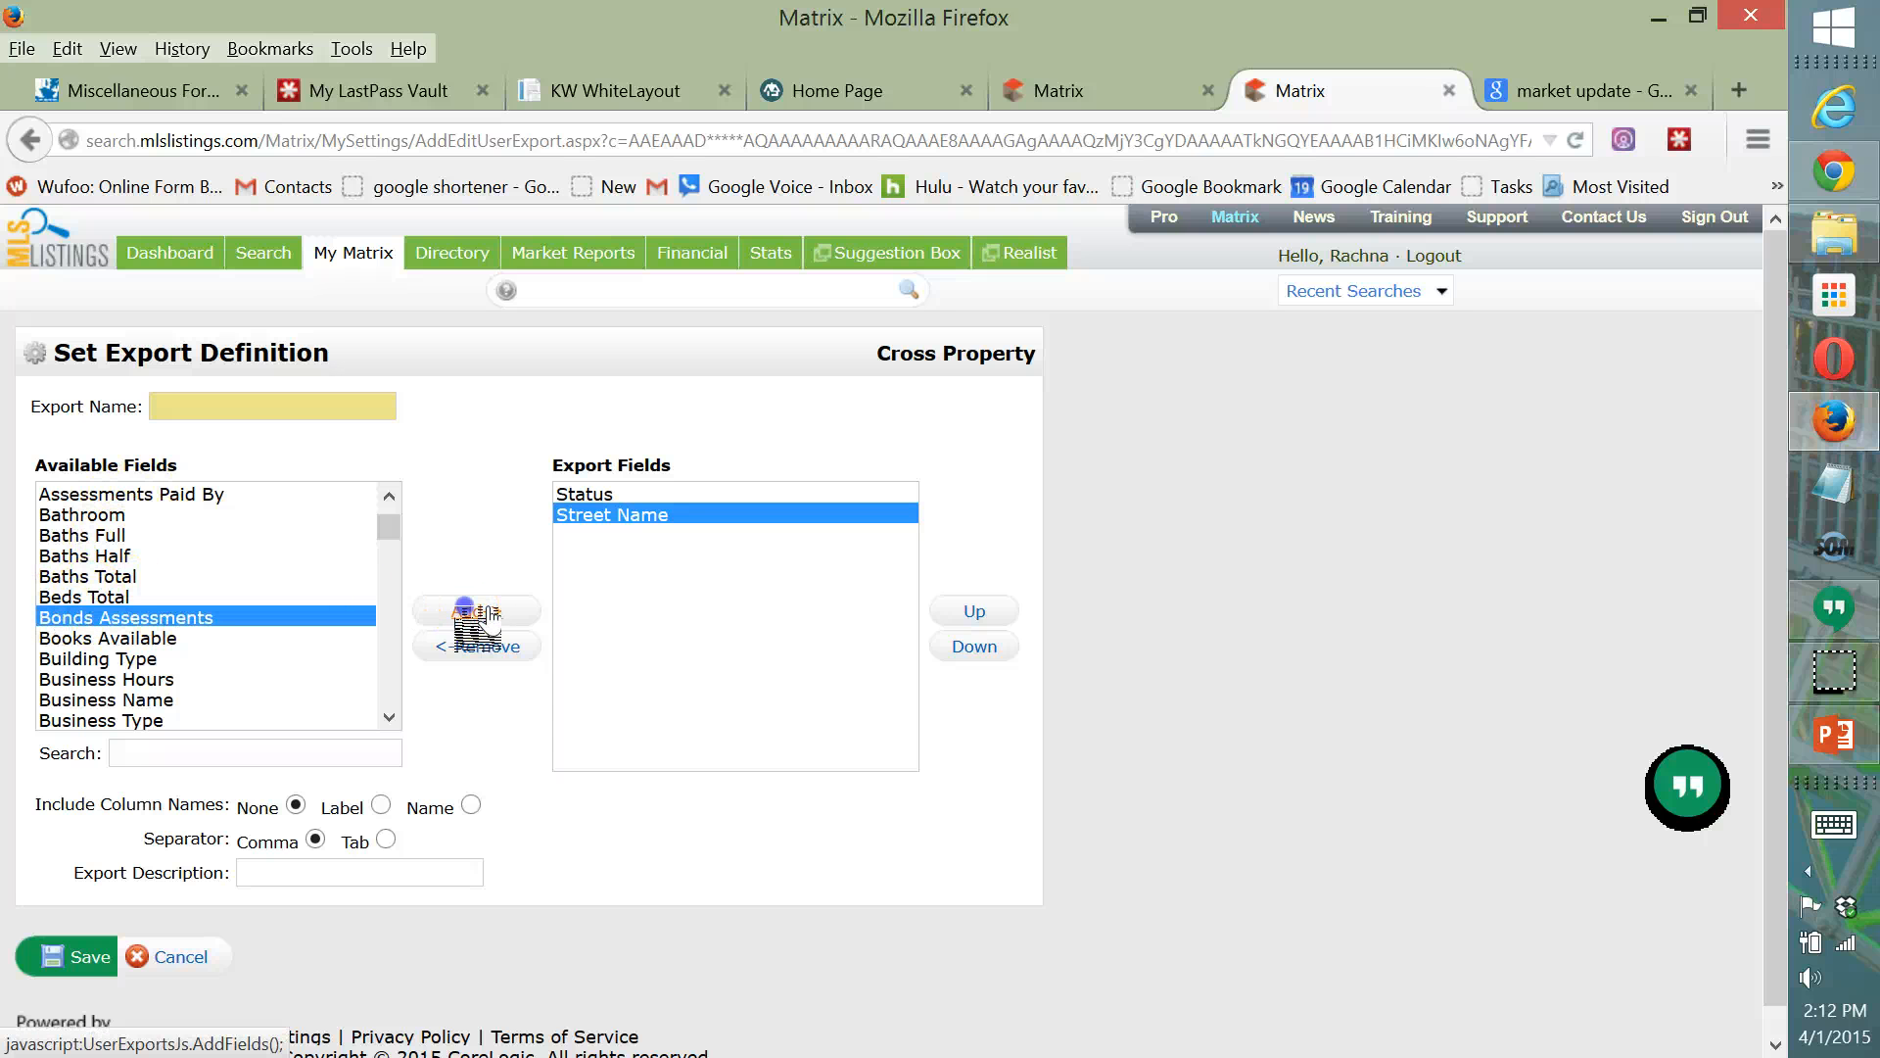
pyautogui.click(476, 610)
pyautogui.click(98, 576)
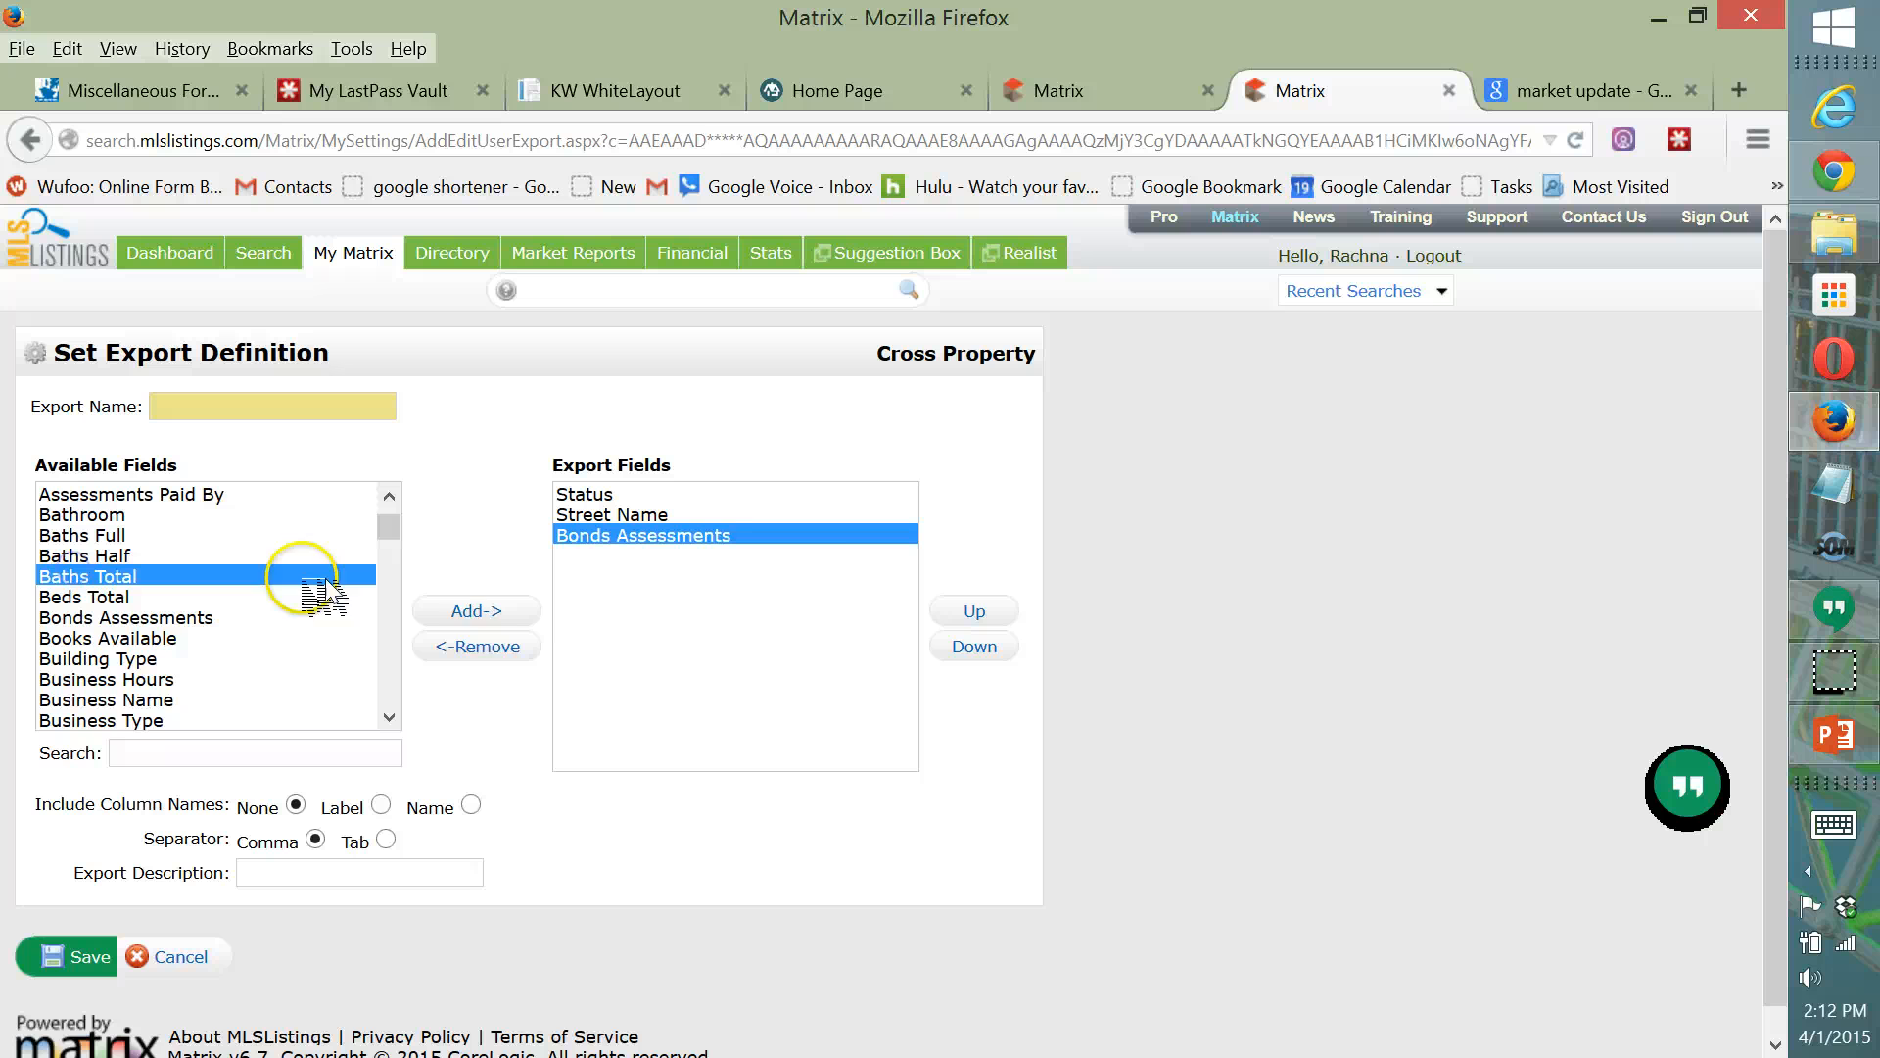
pyautogui.click(487, 610)
# Remove the Bonds Assessments field from the export fields.
pyautogui.moveTo(389, 528); pyautogui.dragTo(364, 658)
pyautogui.scroll(-2, 191, 658)
pyautogui.scroll(-3, 191, 658)
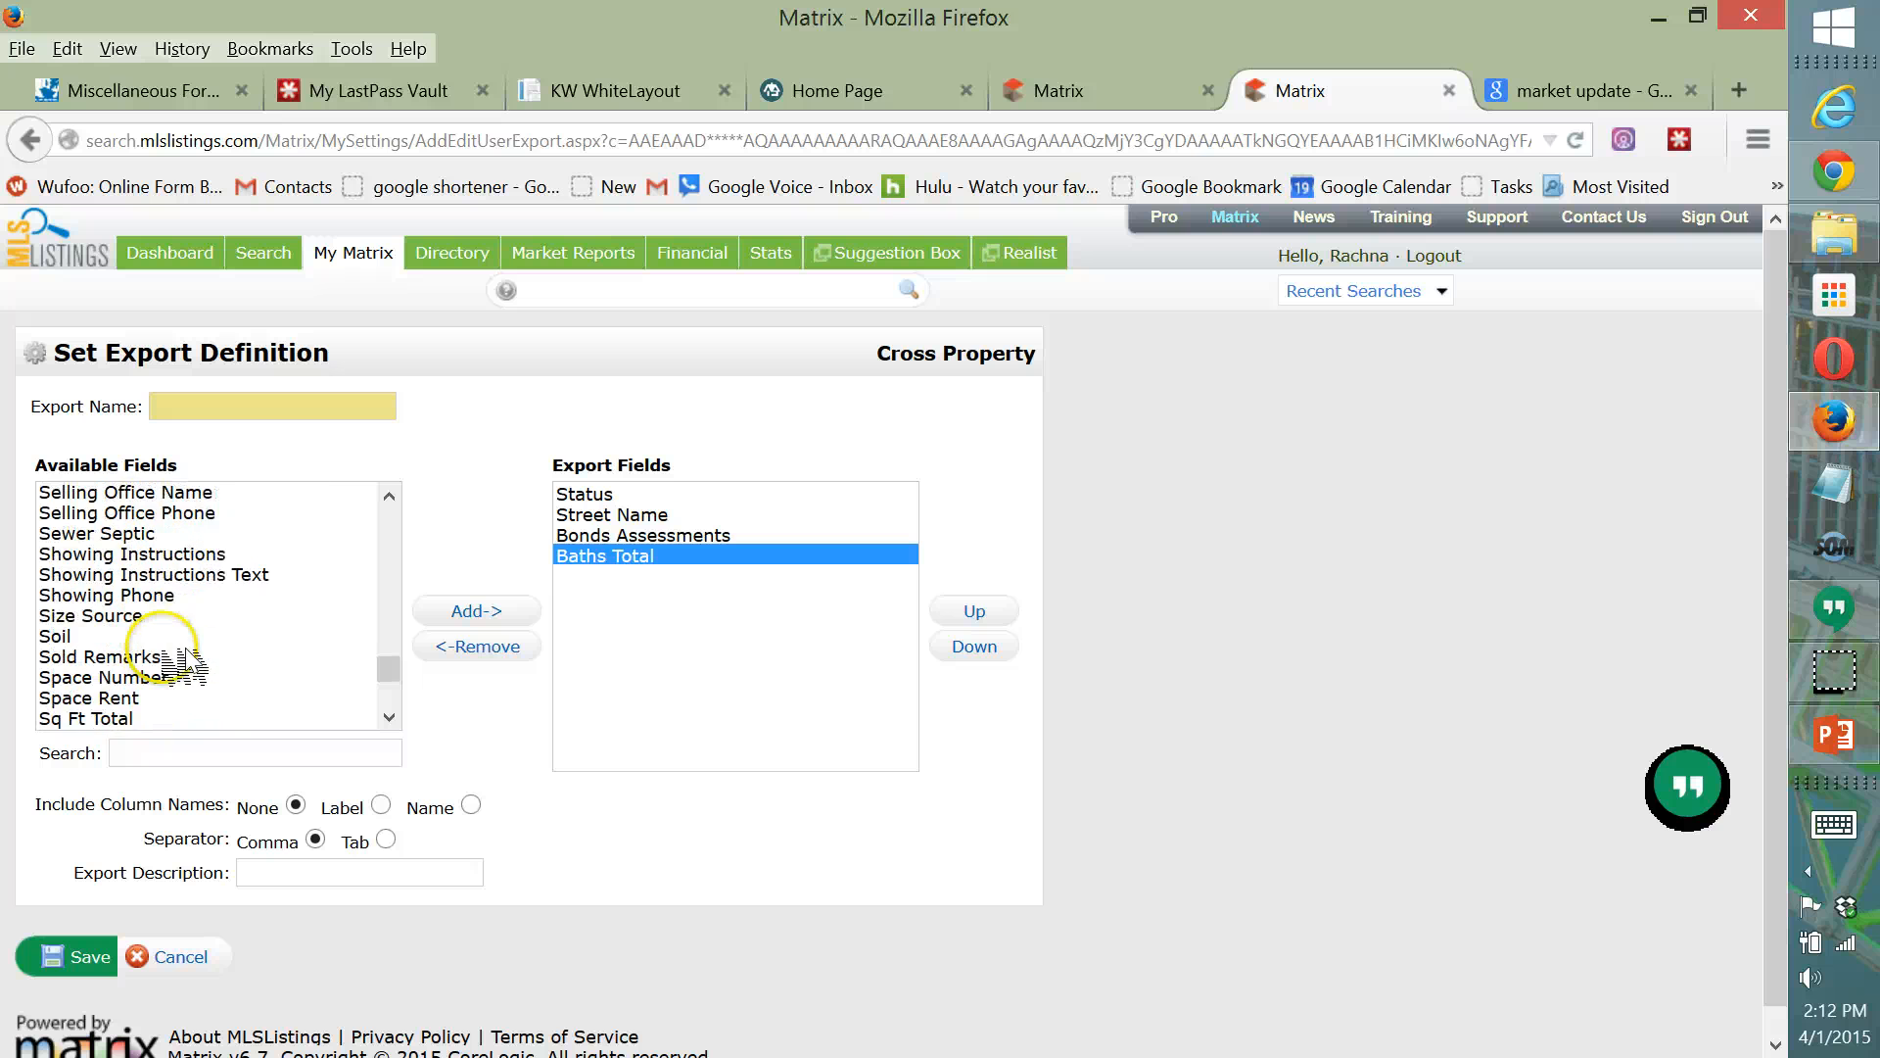
pyautogui.click(578, 536)
pyautogui.click(486, 648)
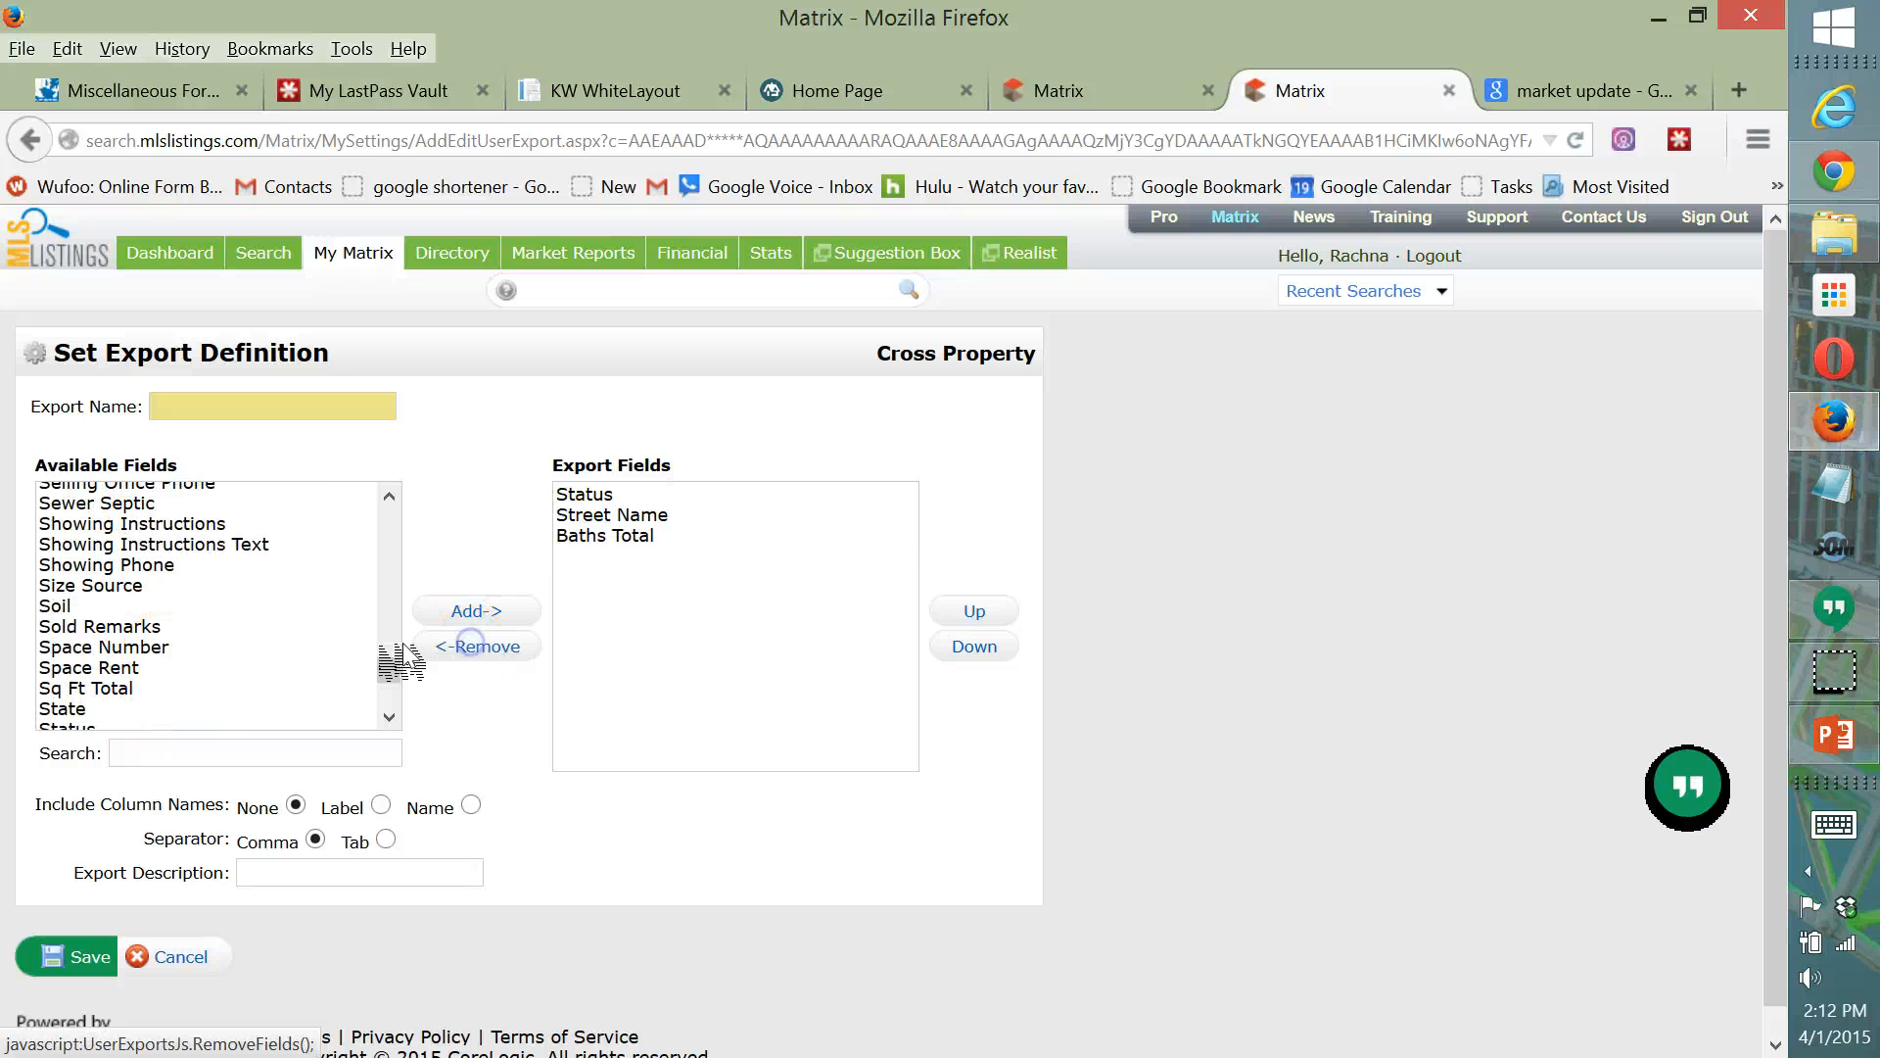
# Add the Beds Total field to the export fields and move it above Baths Total.
pyautogui.moveTo(390, 670); pyautogui.dragTo(391, 490)
pyautogui.scroll(-1, 227, 615)
pyautogui.scroll(-5, 227, 615)
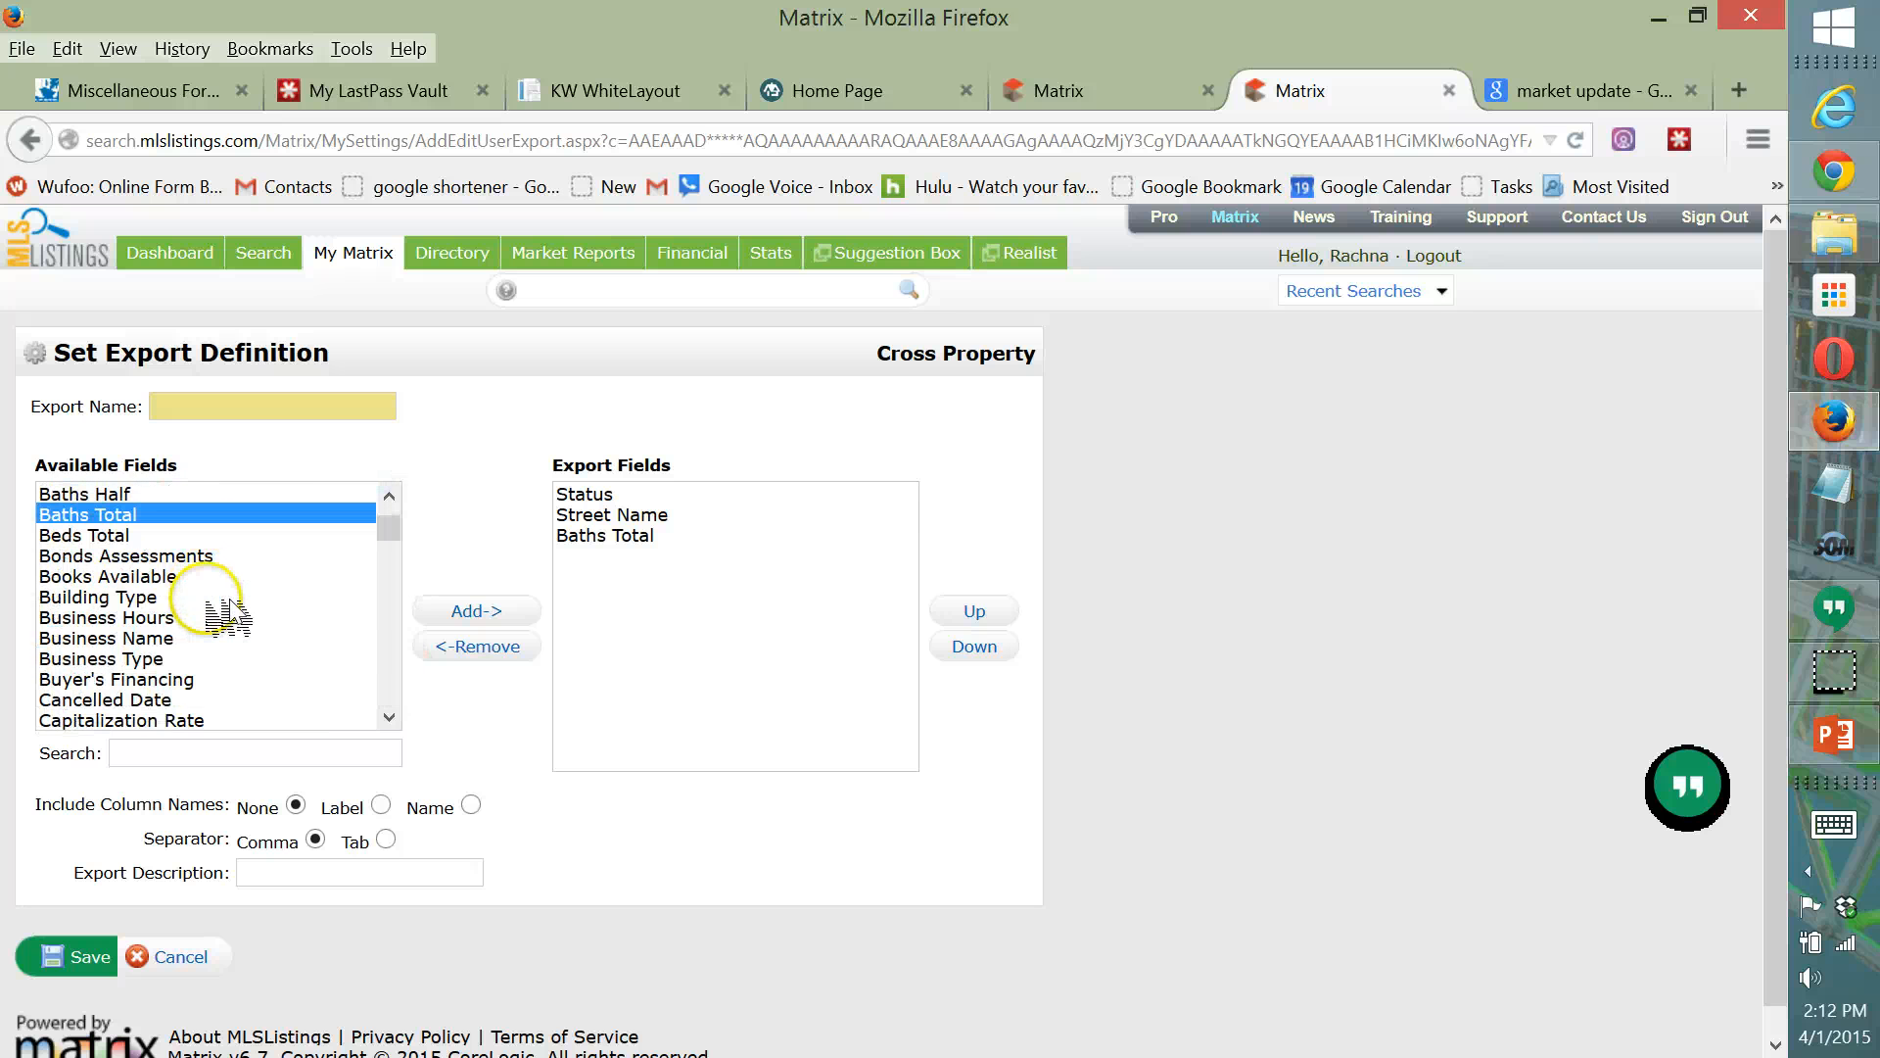
pyautogui.scroll(1, 215, 602)
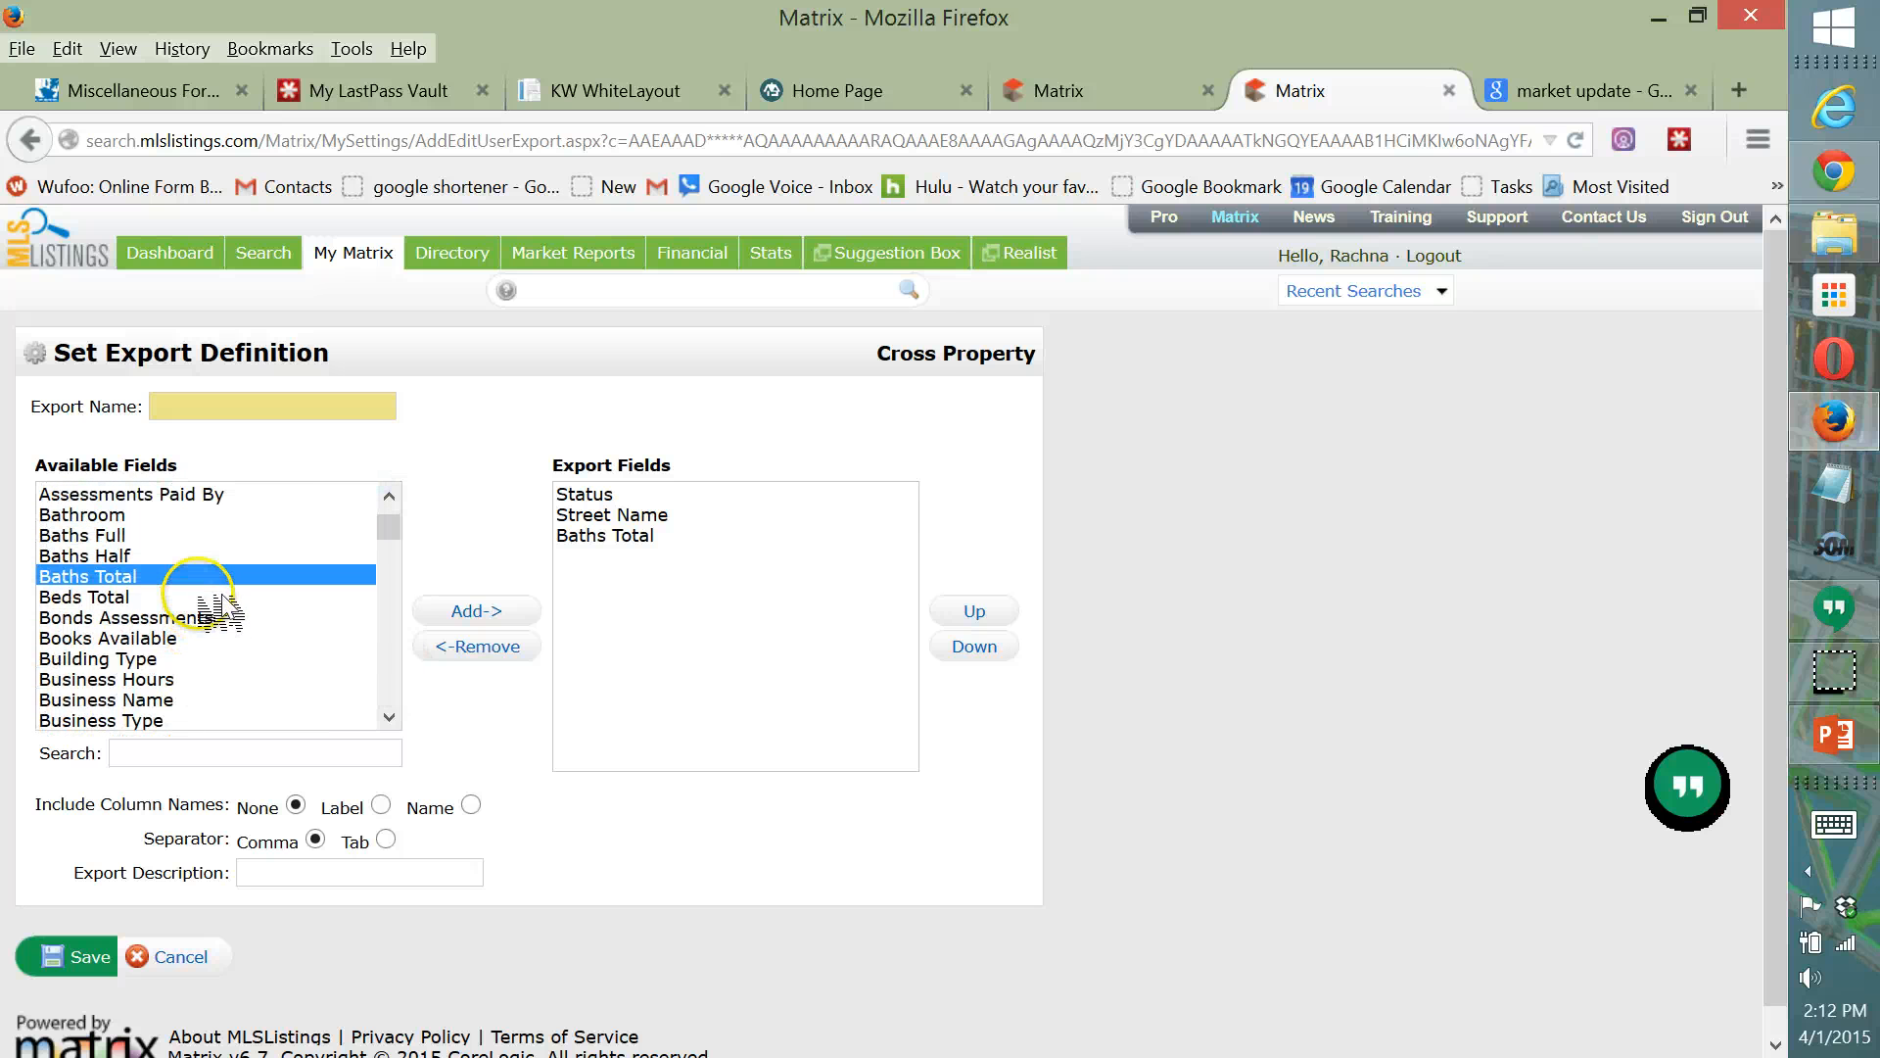
pyautogui.click(123, 534)
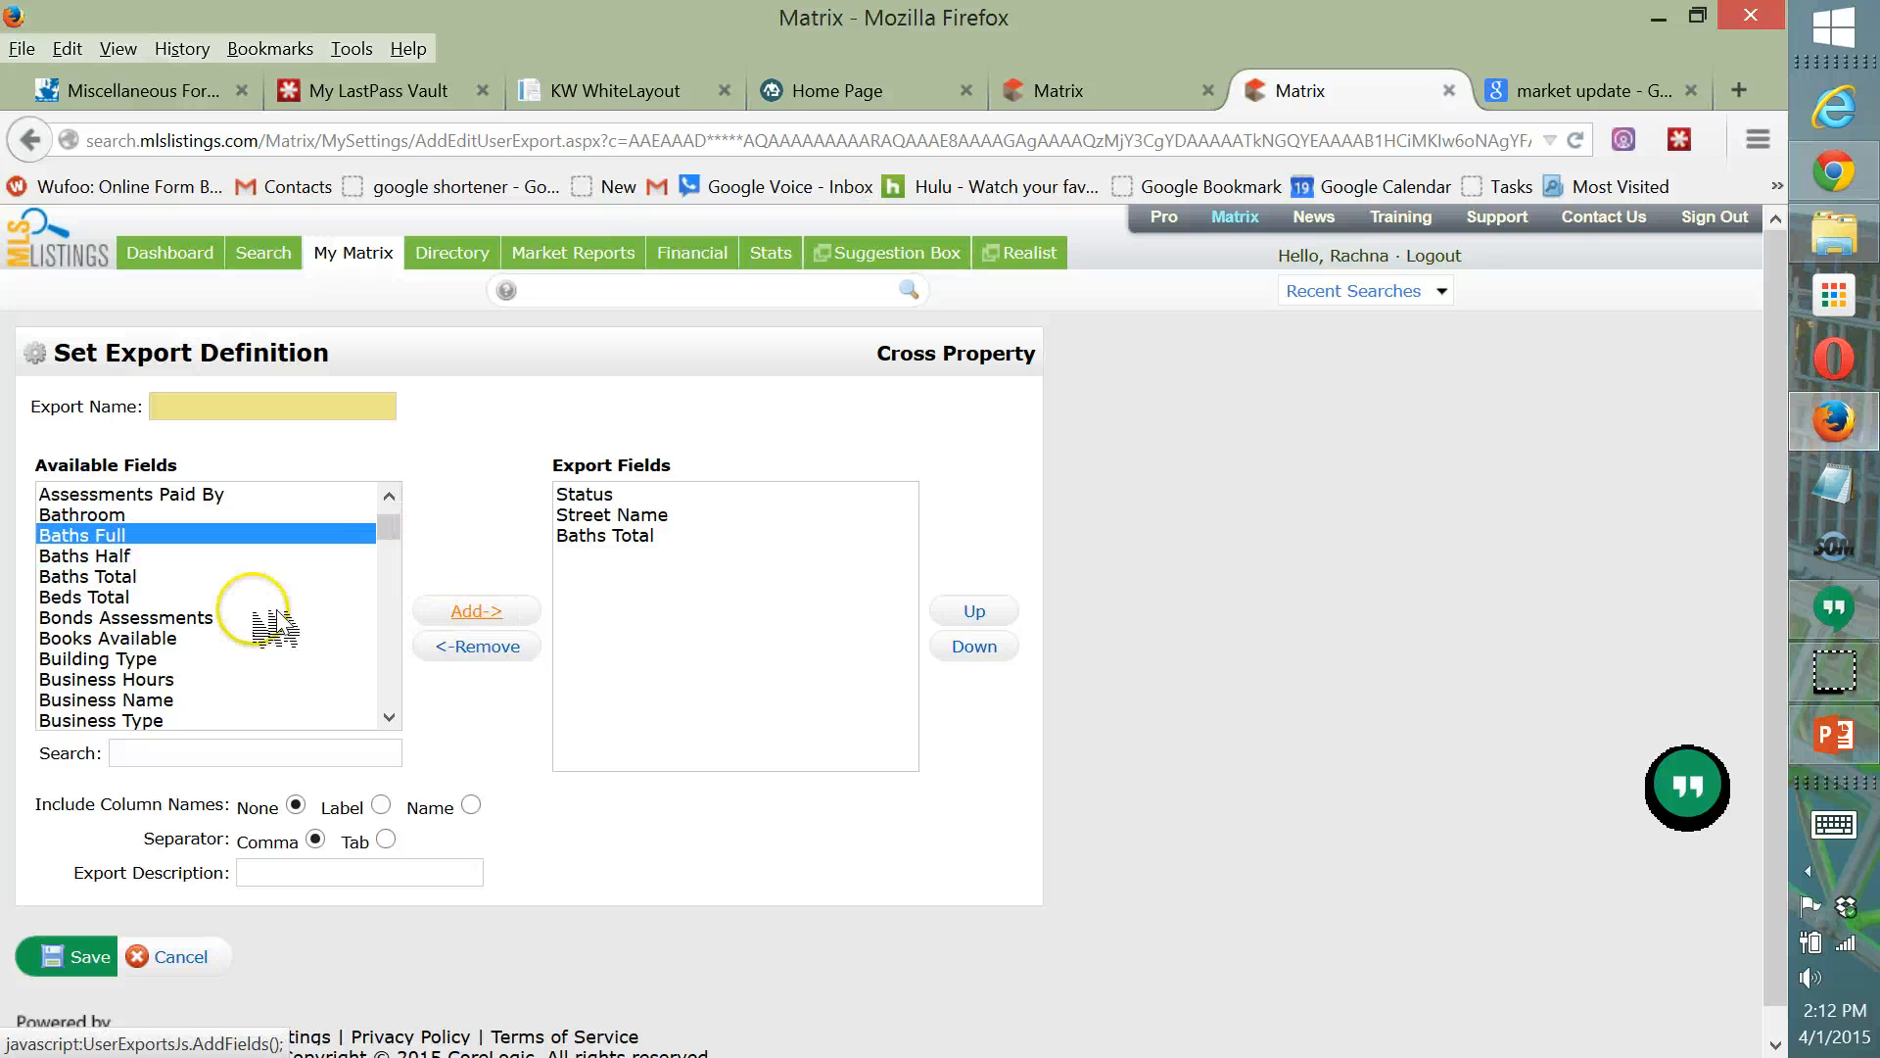
pyautogui.click(96, 597)
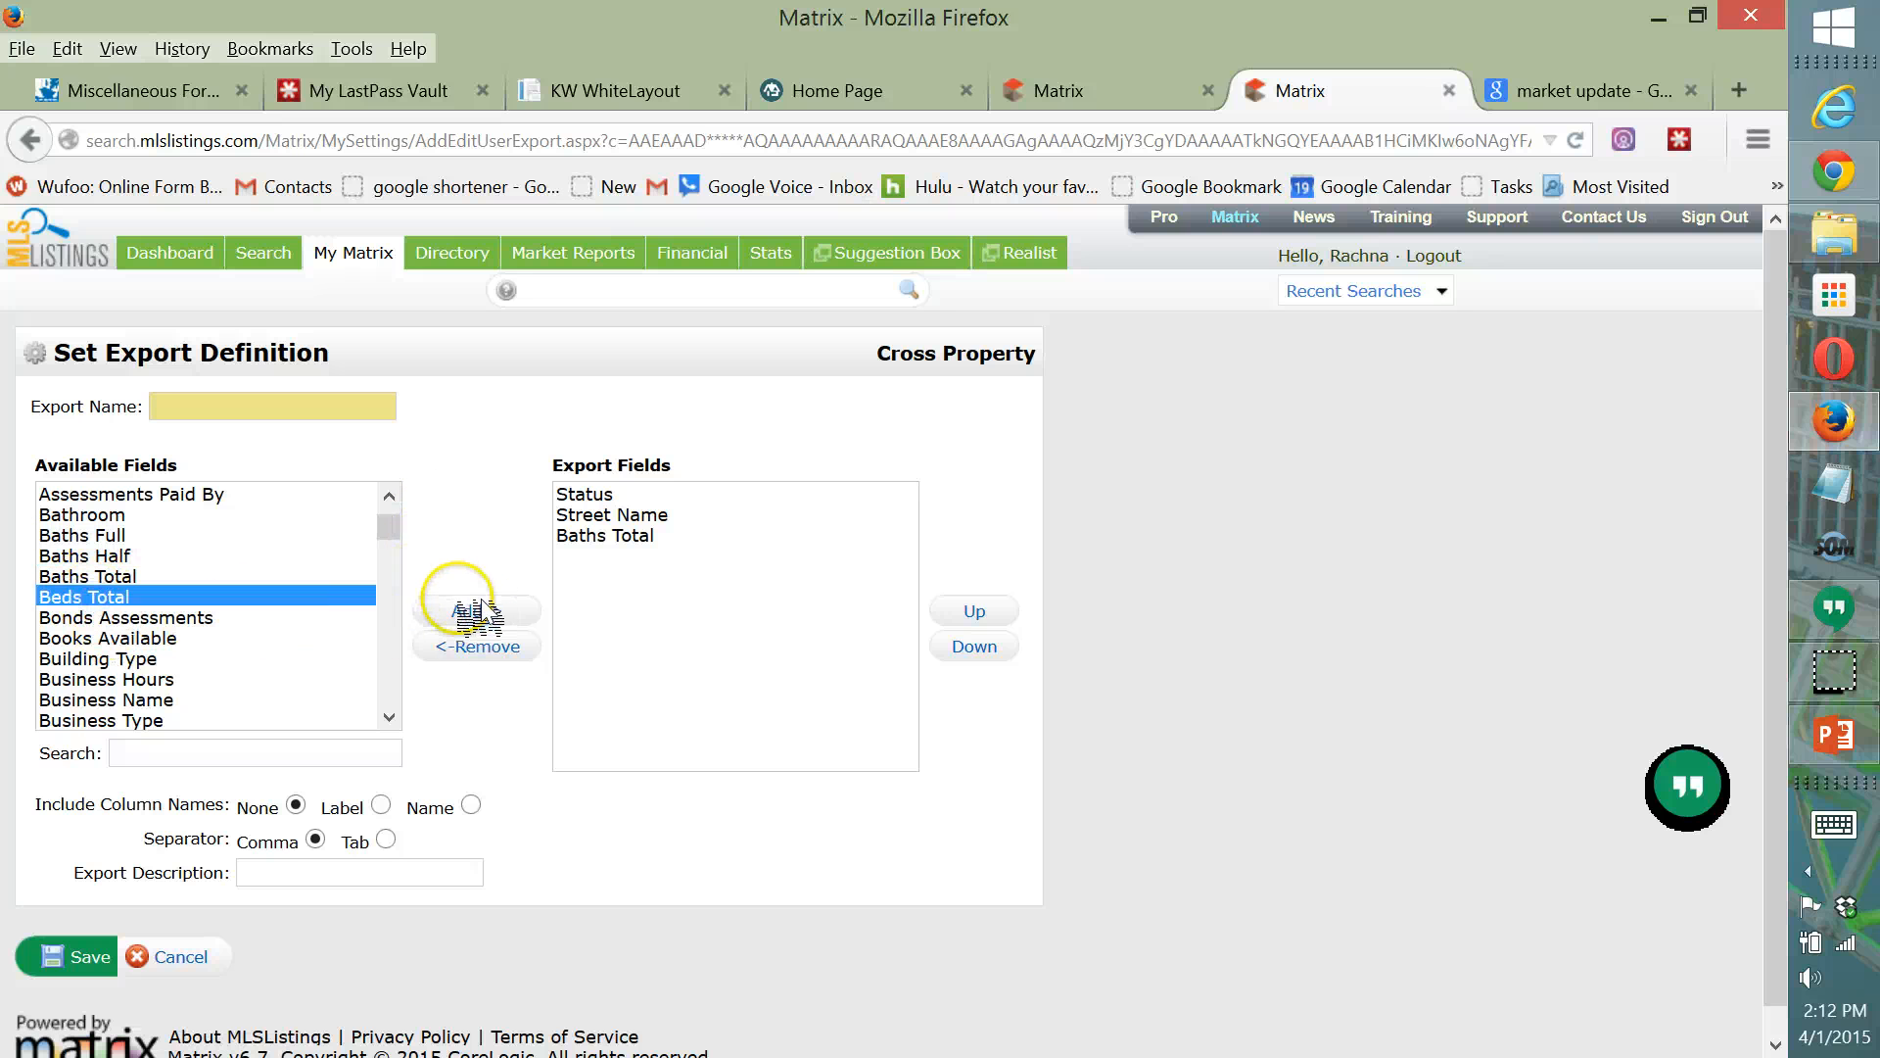
pyautogui.click(461, 611)
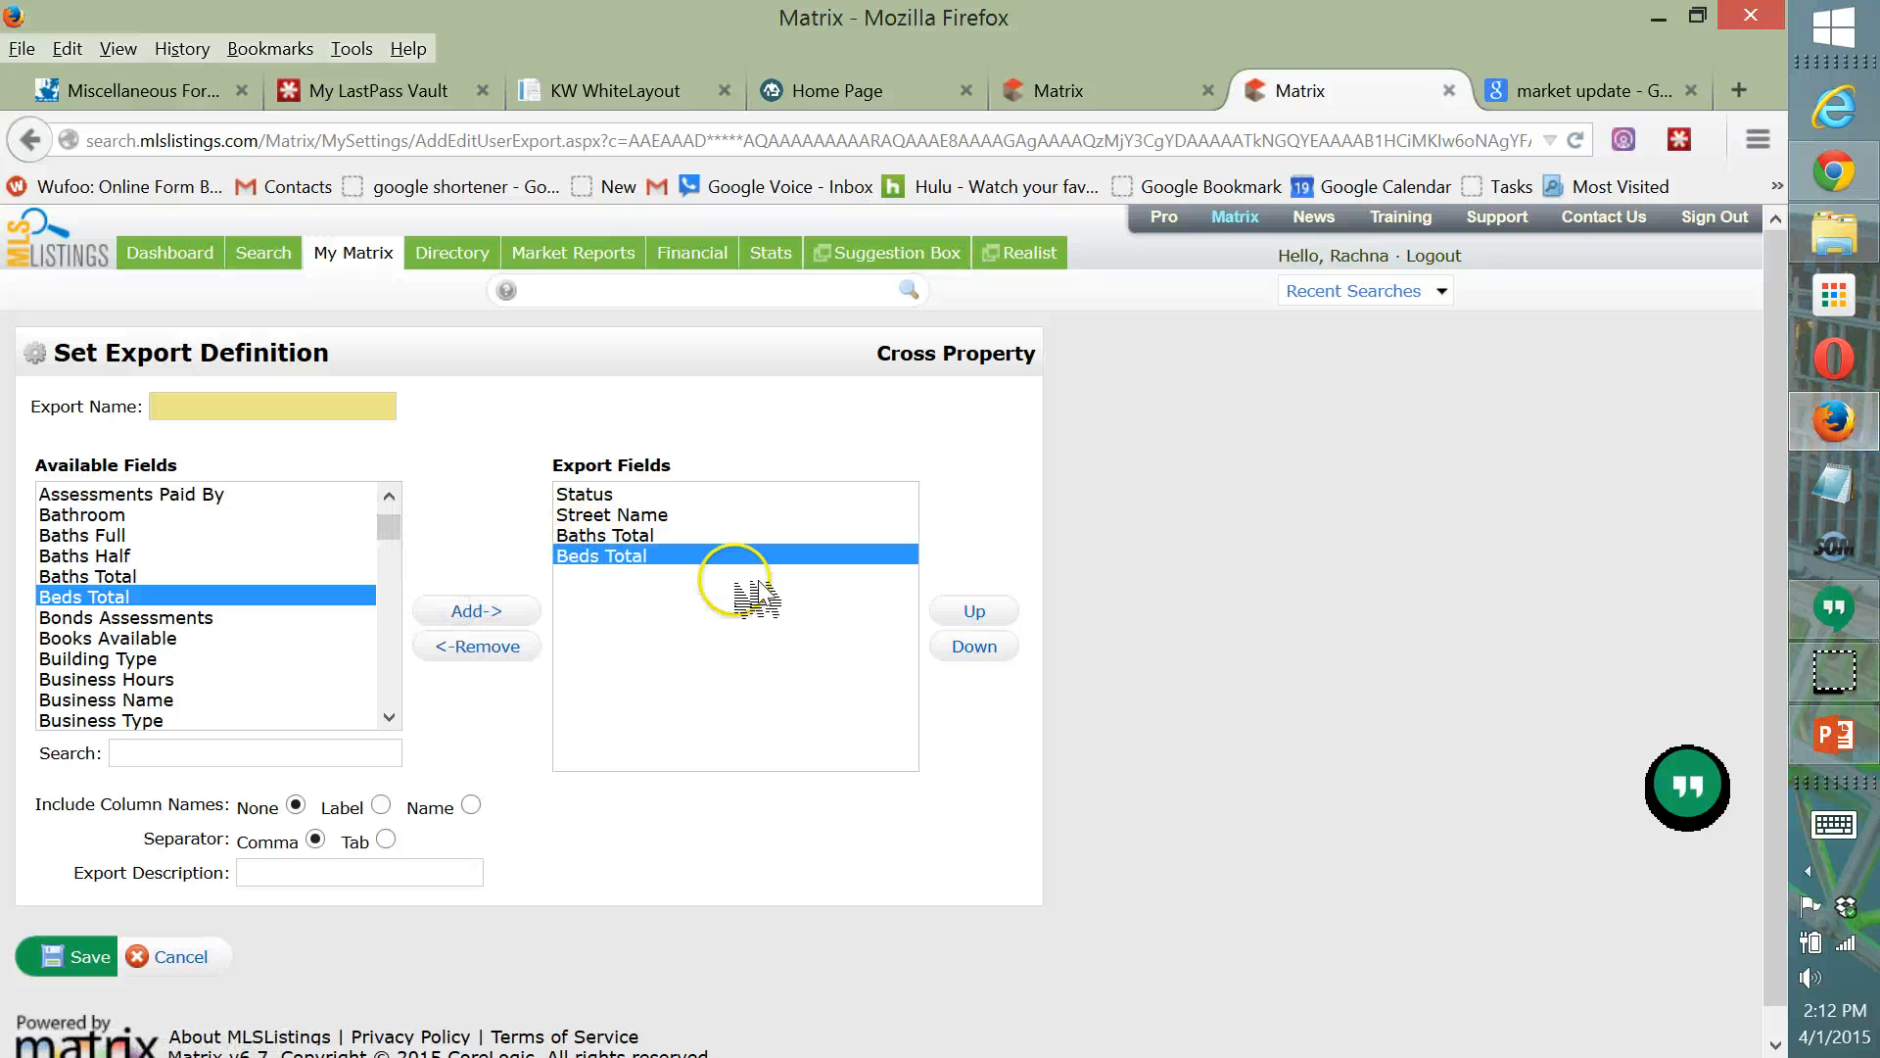
pyautogui.click(976, 609)
# Add the Sq Ft Total field to the export fields and move it below Baths Total.
pyautogui.moveTo(389, 529); pyautogui.dragTo(383, 666)
pyautogui.scroll(-8, 202, 667)
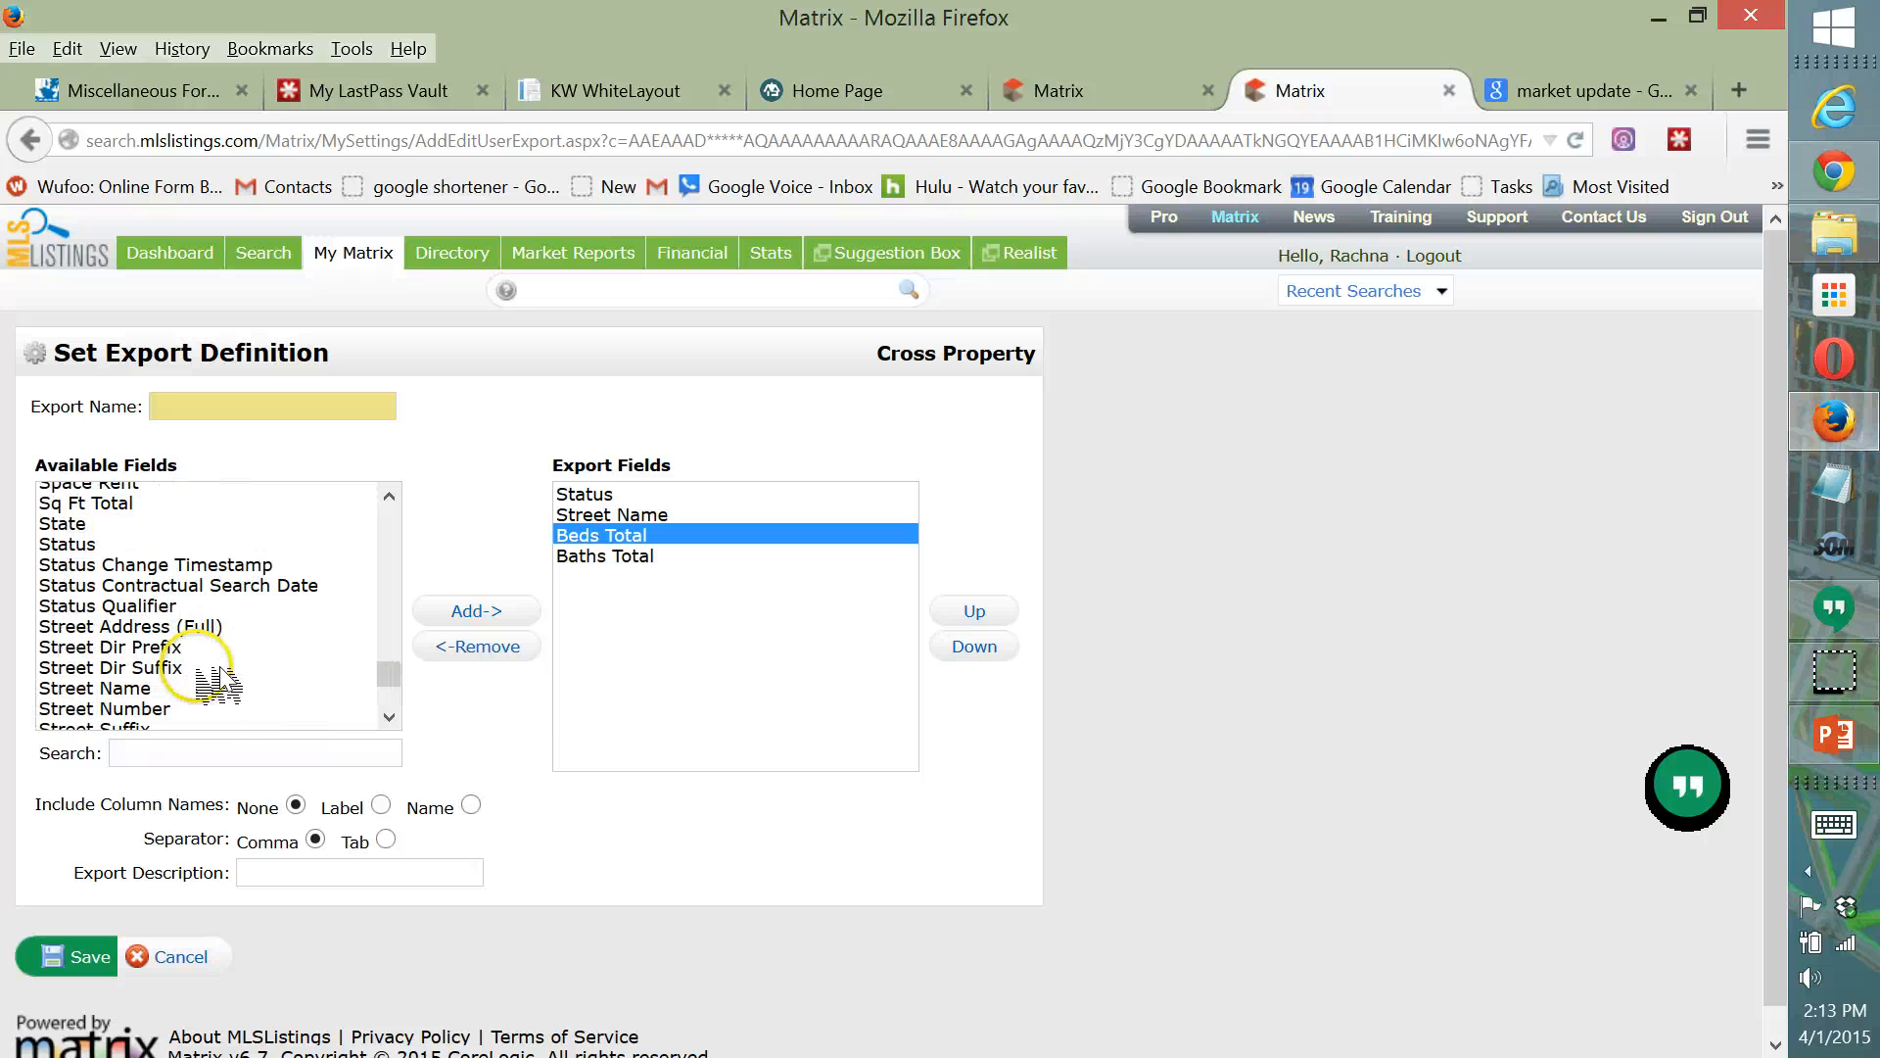
pyautogui.click(83, 502)
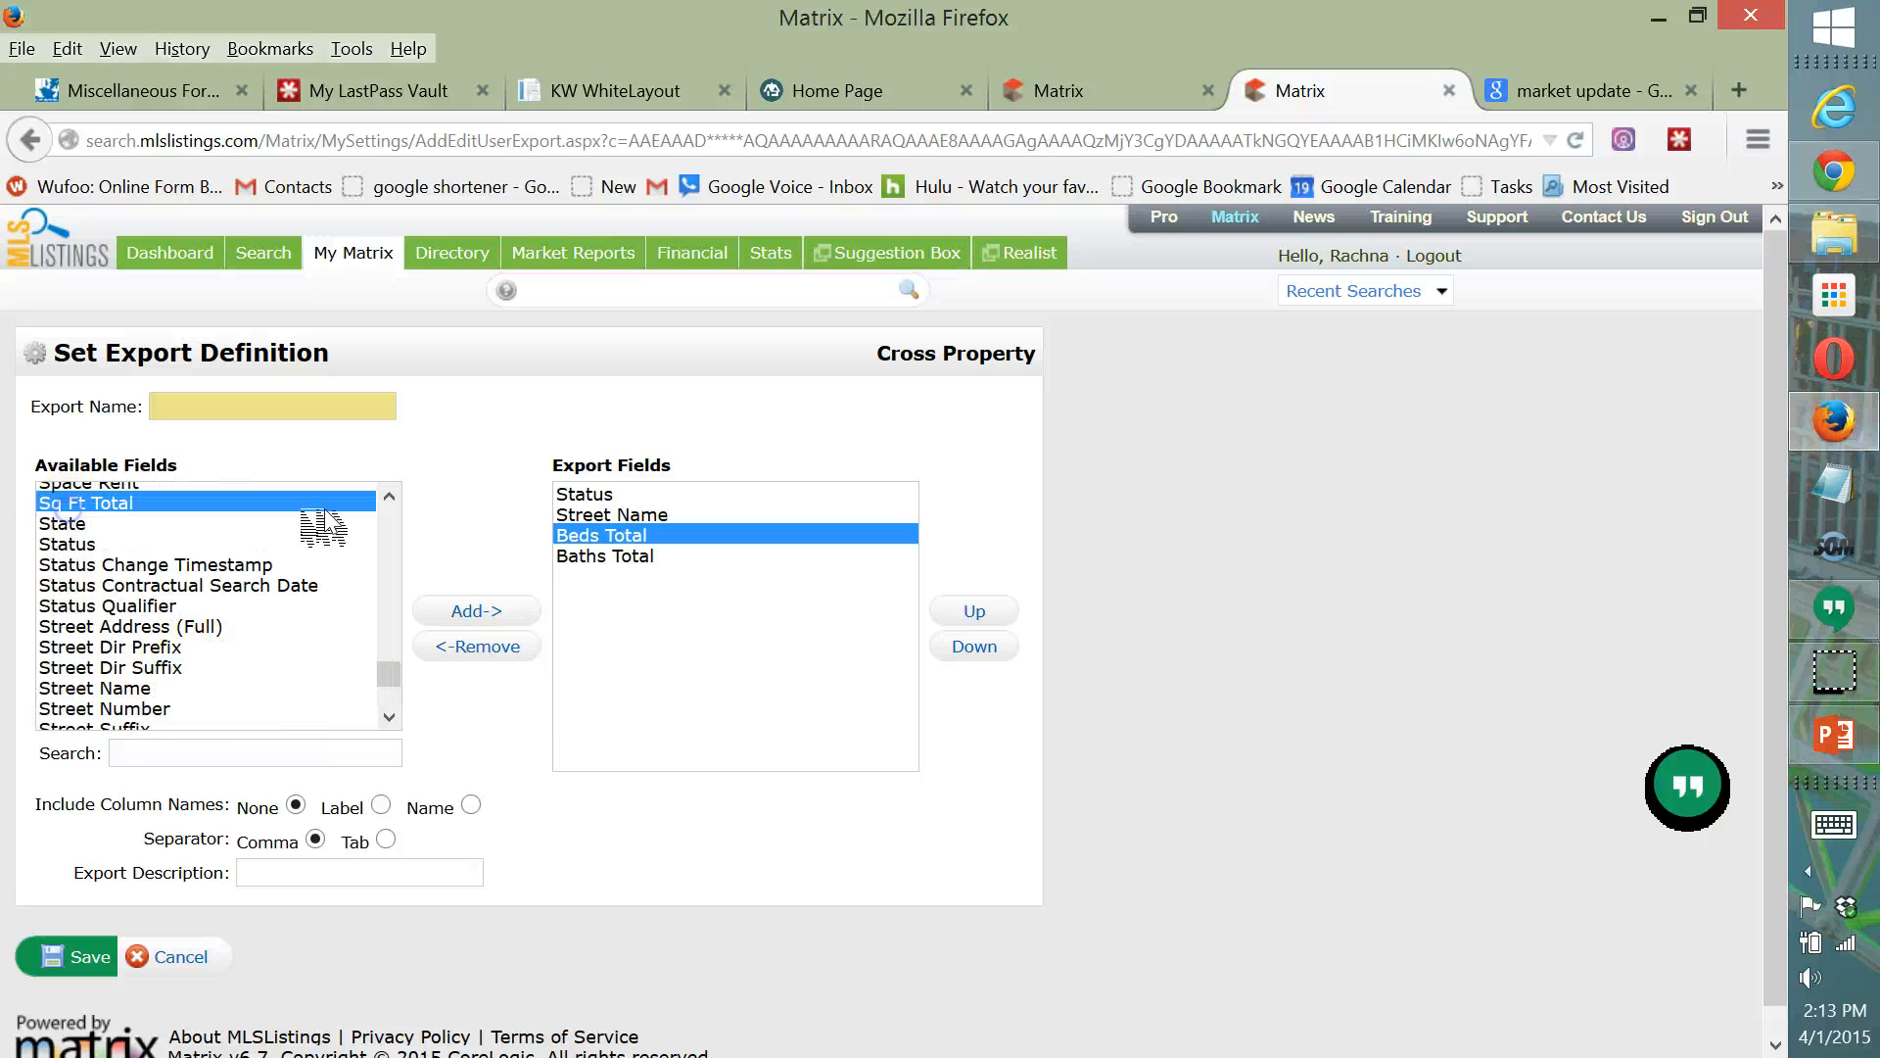
pyautogui.click(477, 611)
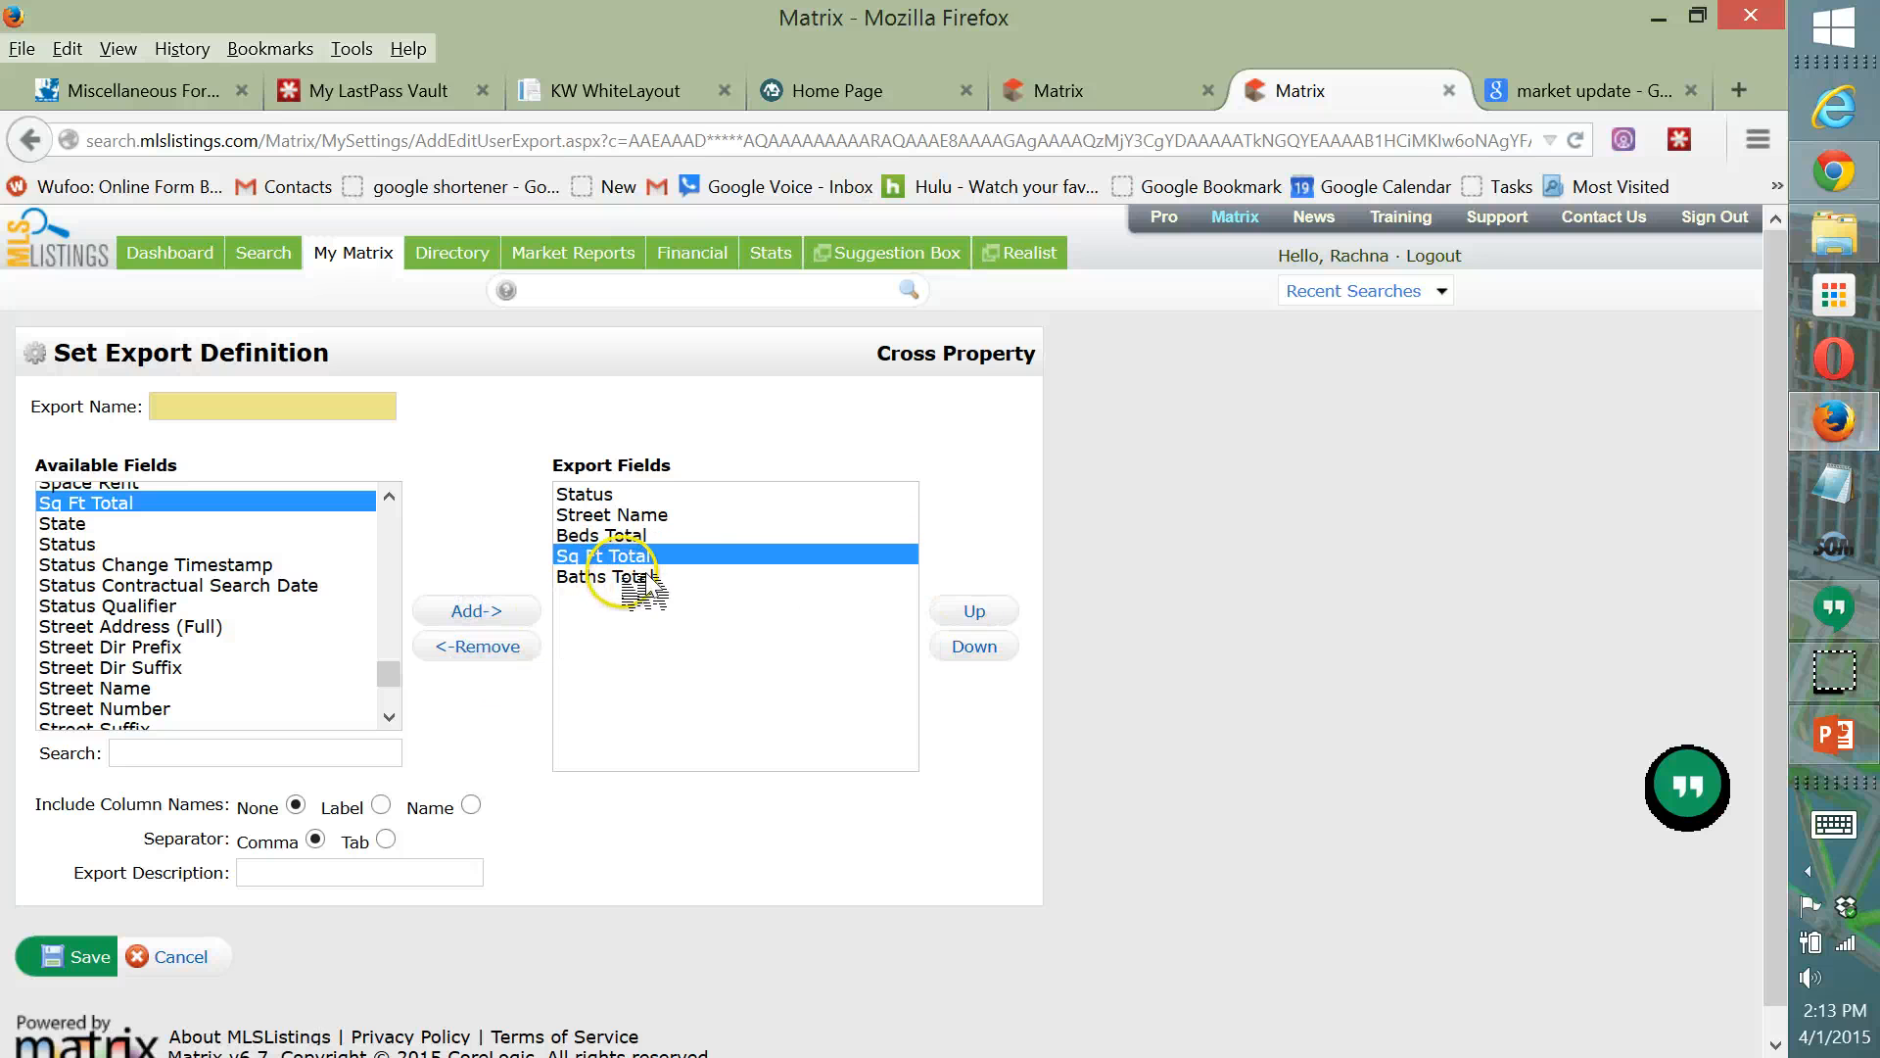
pyautogui.click(978, 648)
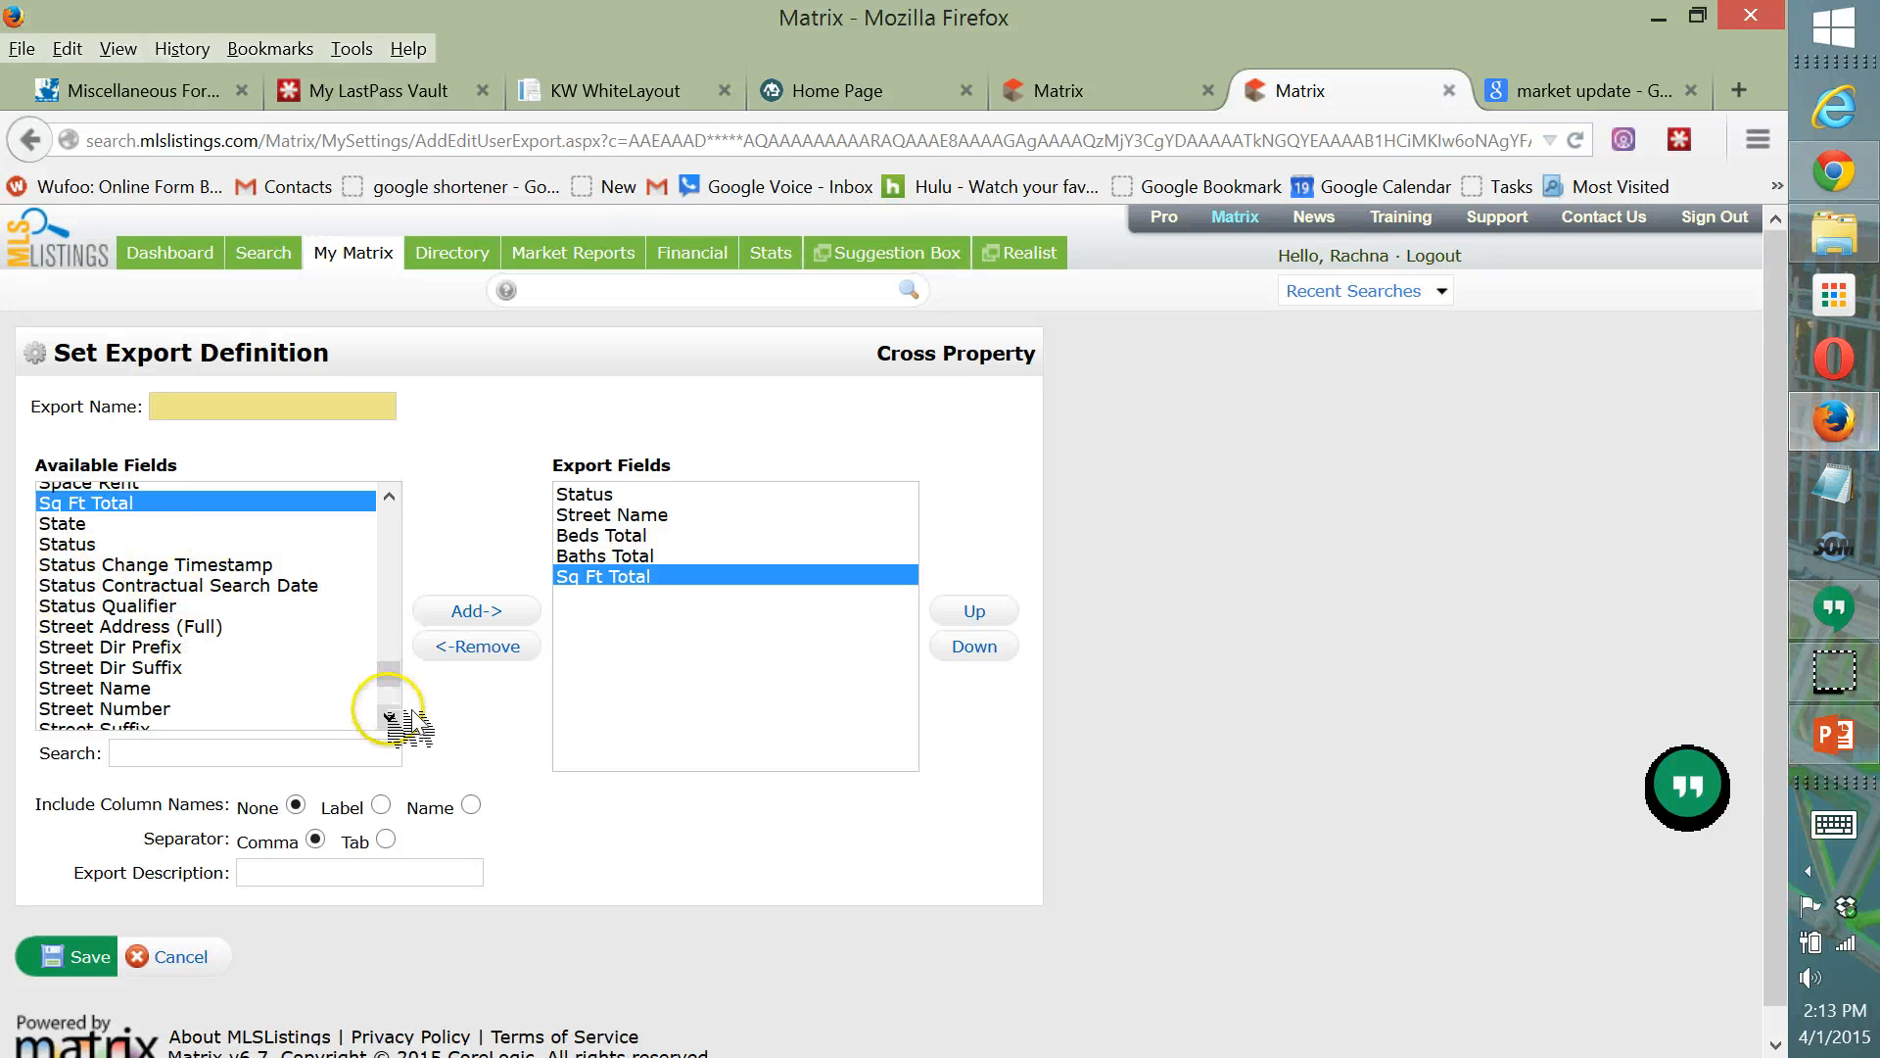
# Add the List Price field to the end of the export fields.
pyautogui.click(389, 718)
pyautogui.moveTo(410, 686); pyautogui.dragTo(400, 589)
pyautogui.scroll(-7, 265, 637)
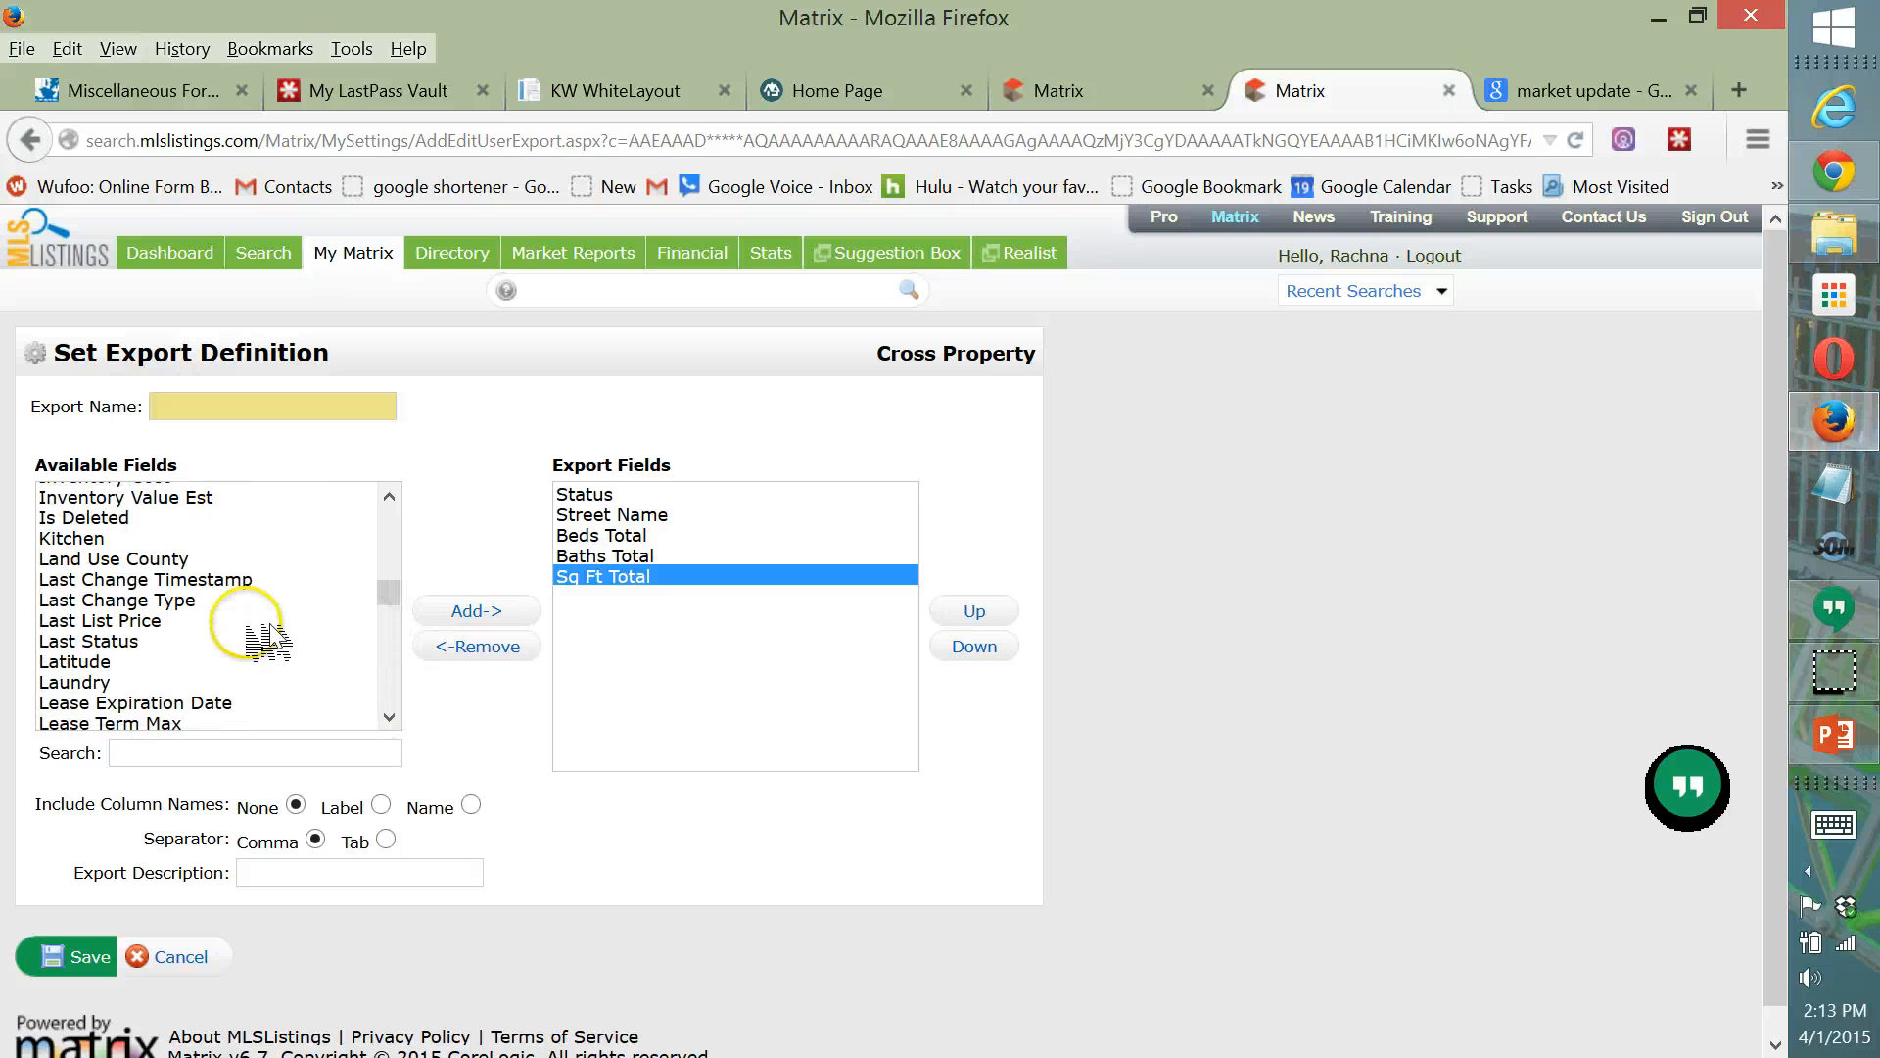
pyautogui.scroll(-3, 135, 643)
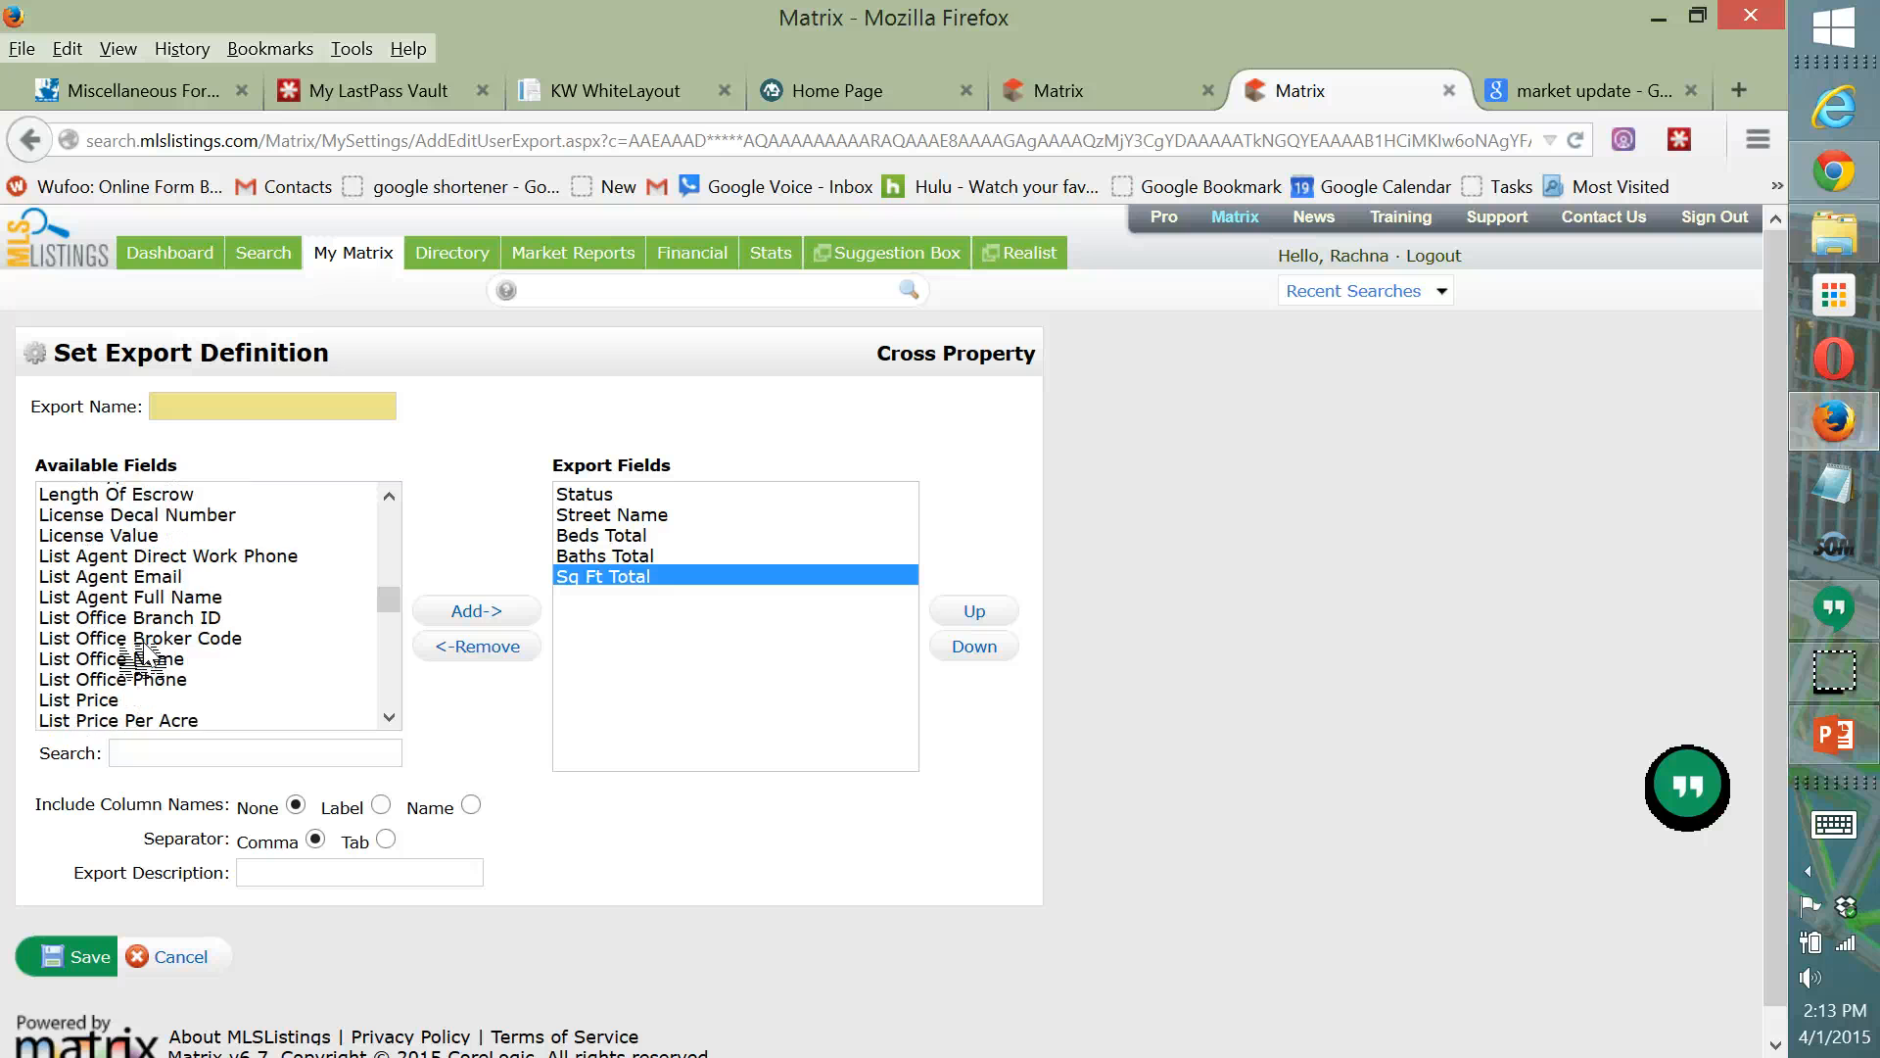
pyautogui.click(102, 563)
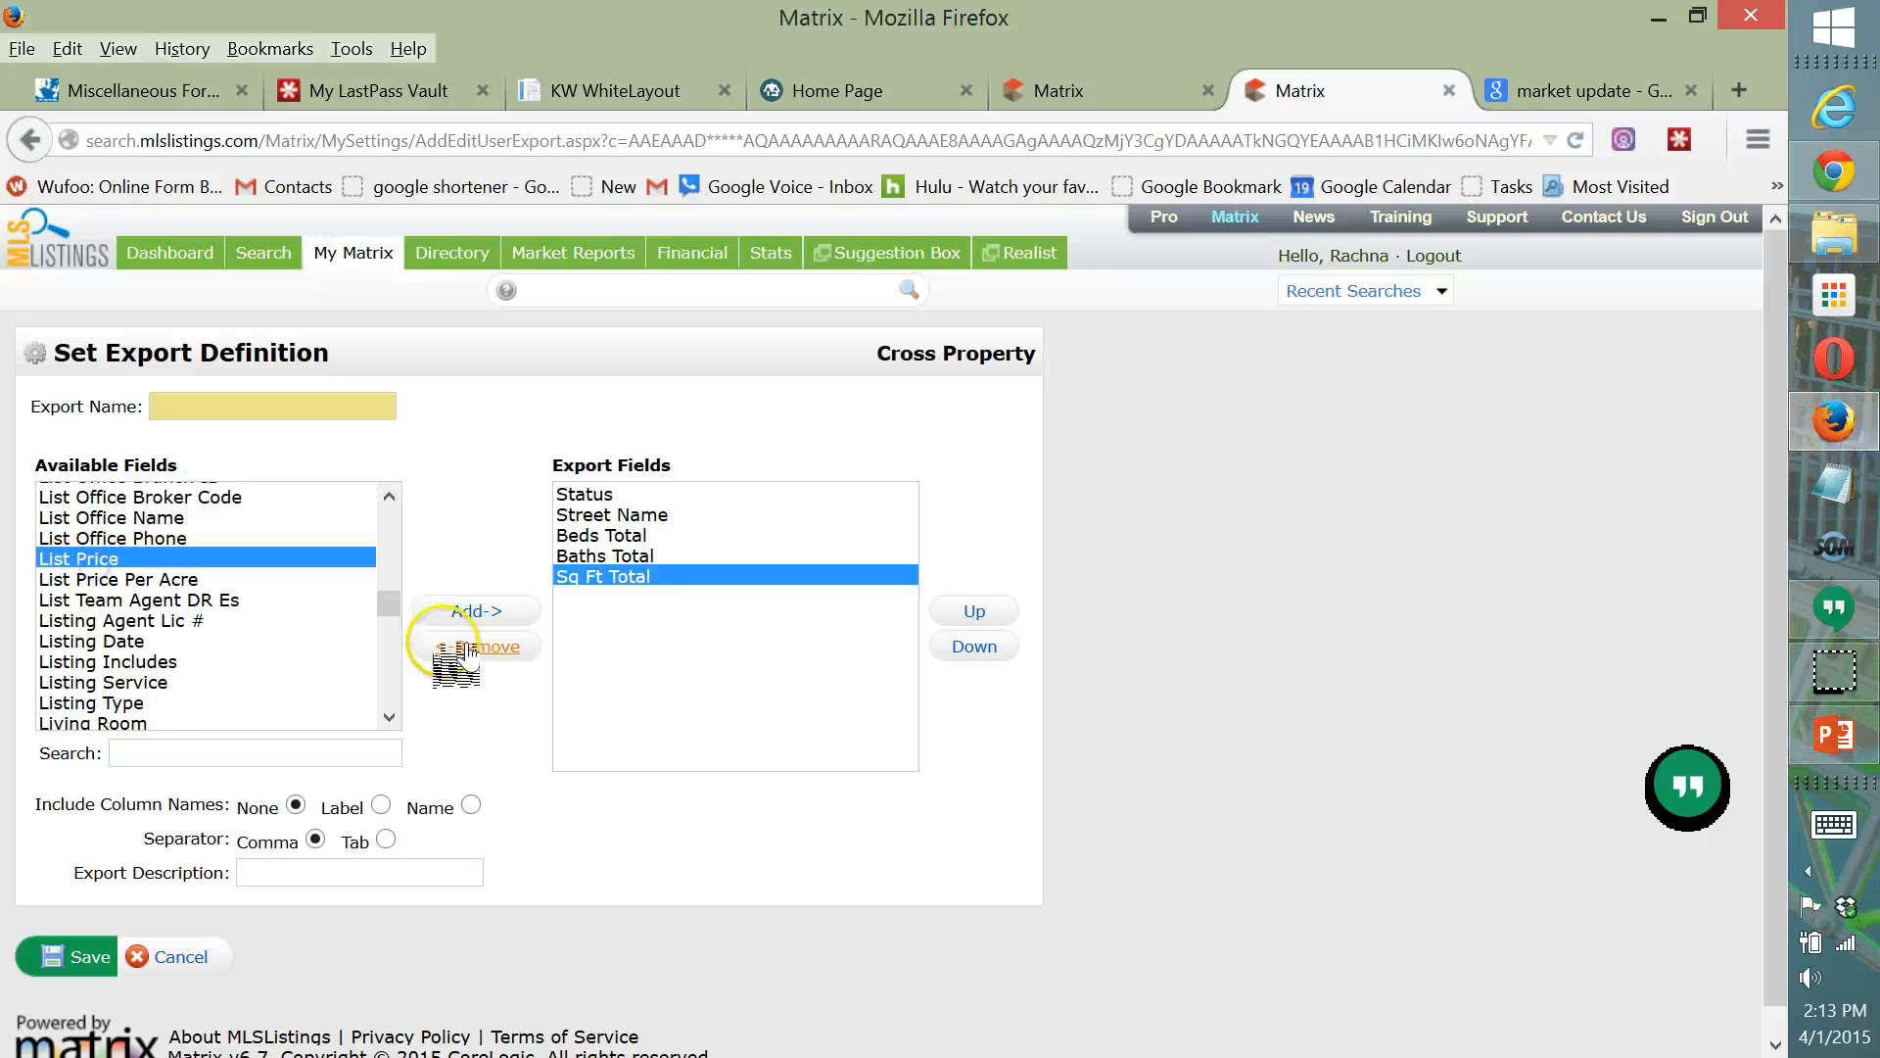
pyautogui.click(482, 611)
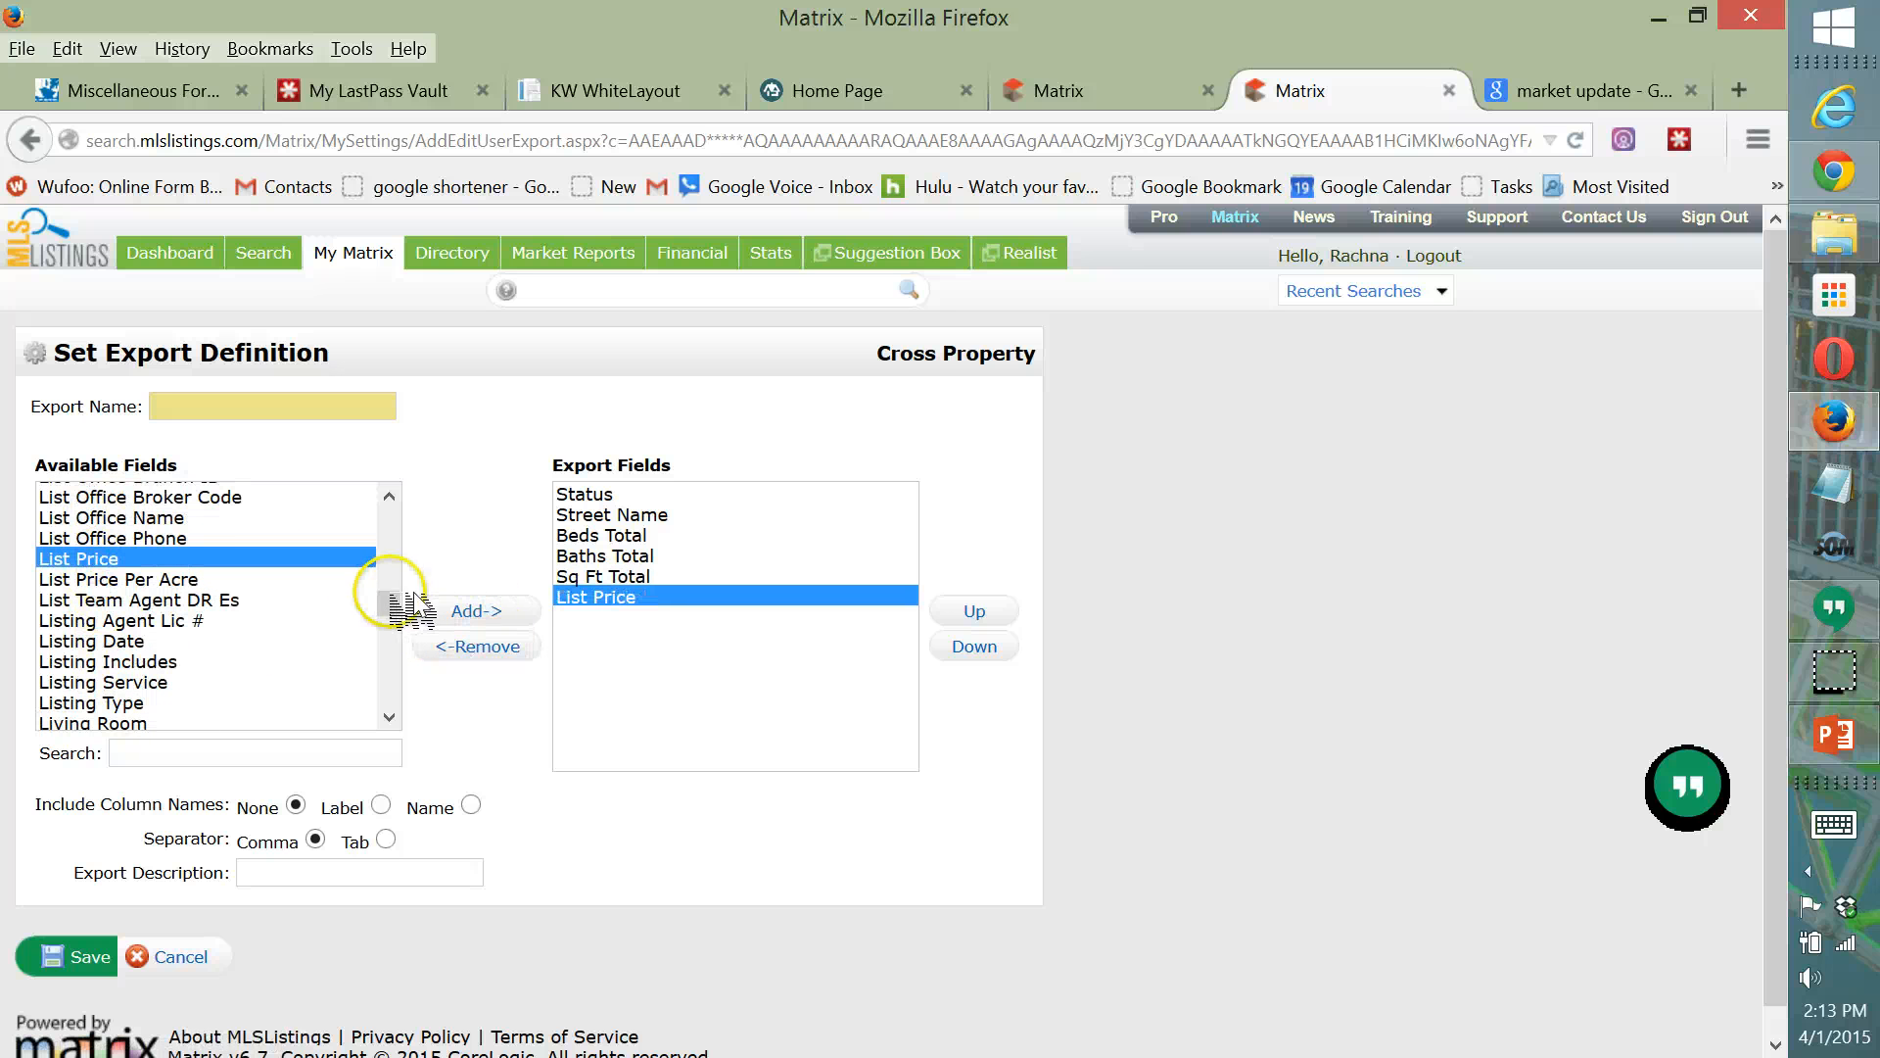
# Add the Sale Price field to the export fields and set the included column names to Label.
pyautogui.moveTo(391, 615); pyautogui.dragTo(284, 651)
pyautogui.scroll(-7, 284, 652)
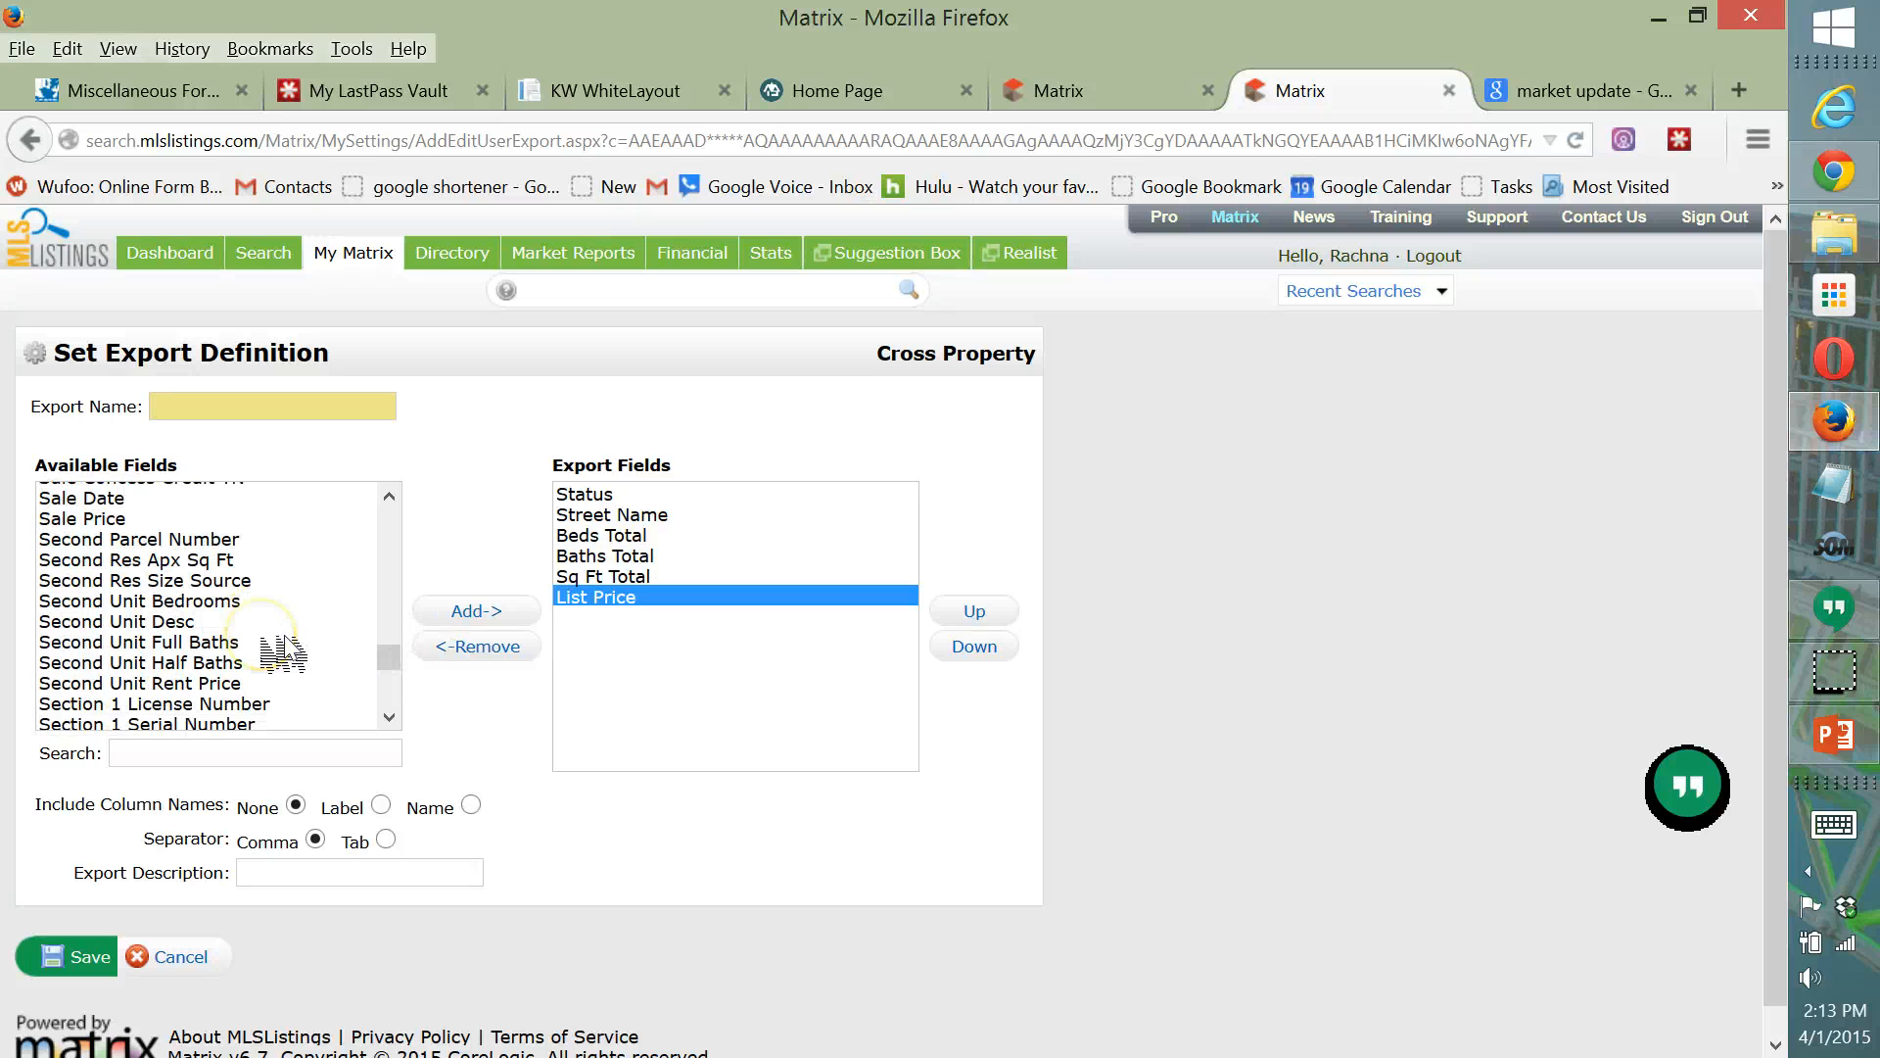
pyautogui.scroll(-2, 284, 651)
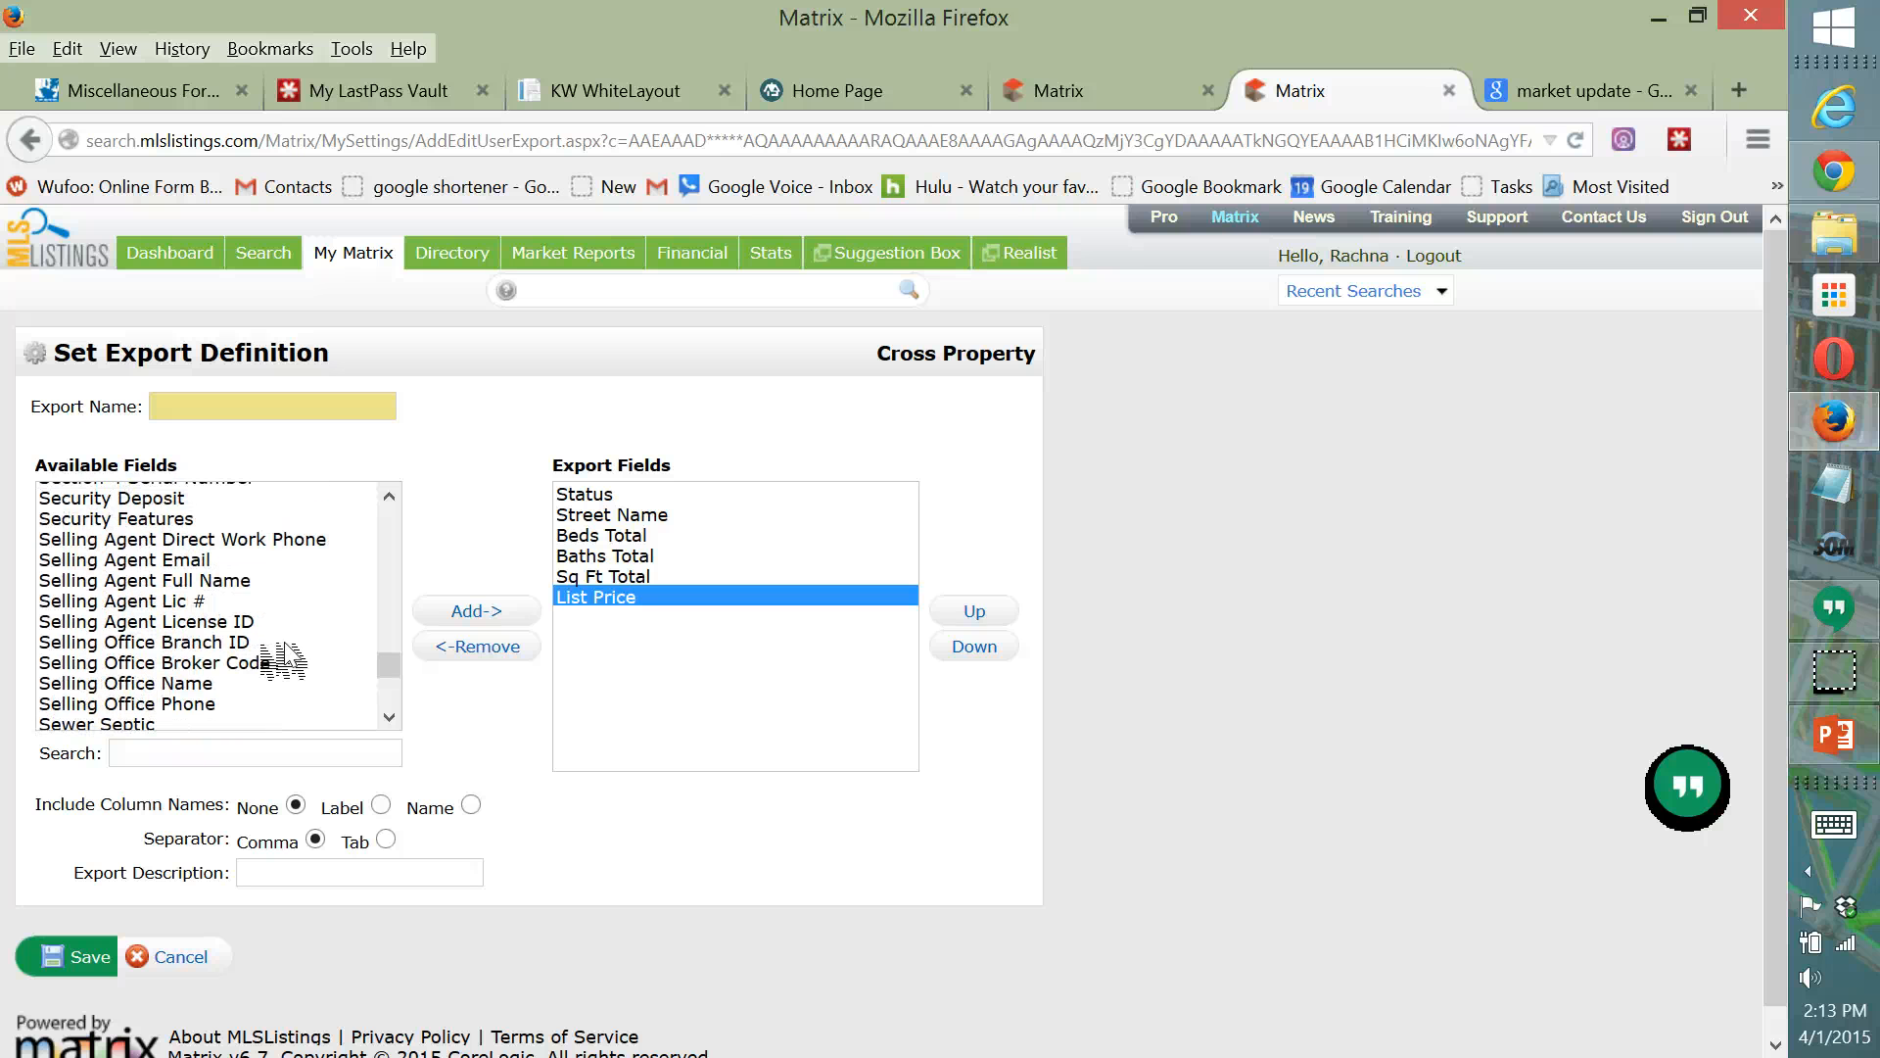
pyautogui.scroll(-1, 283, 661)
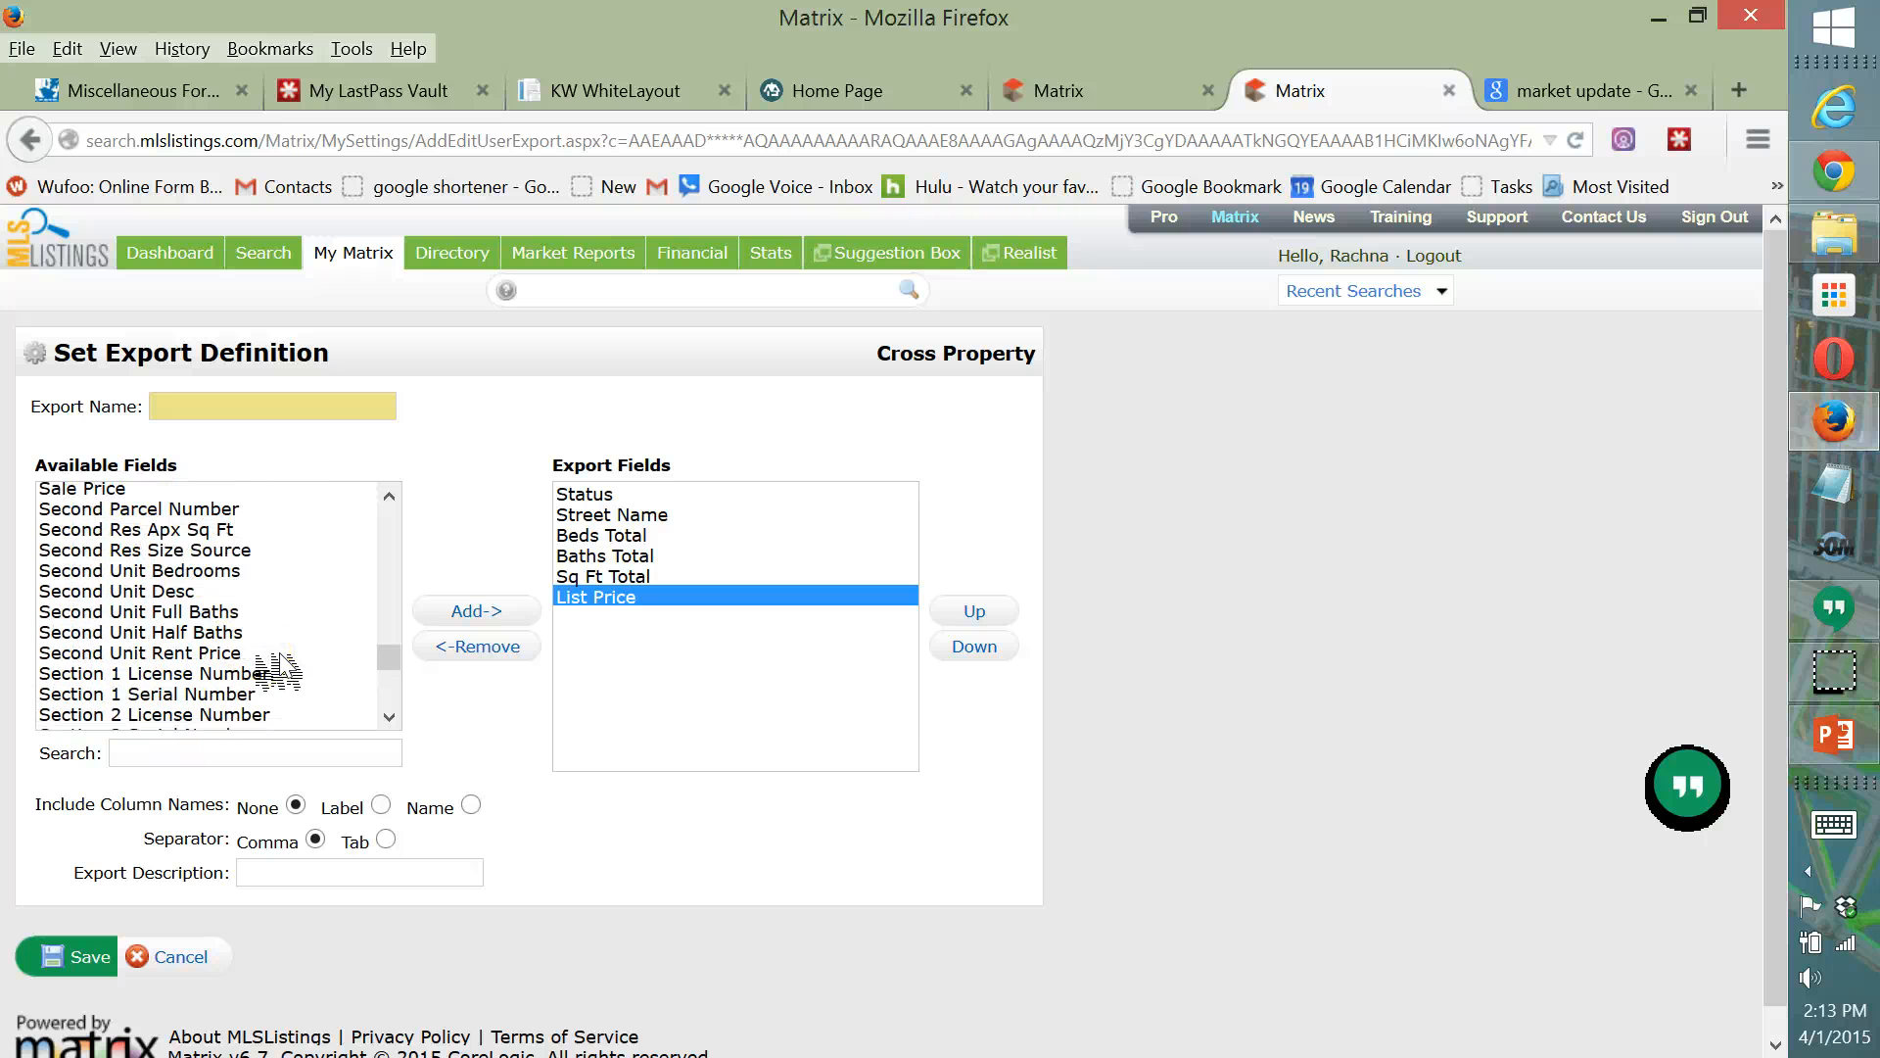
pyautogui.scroll(-3, 278, 671)
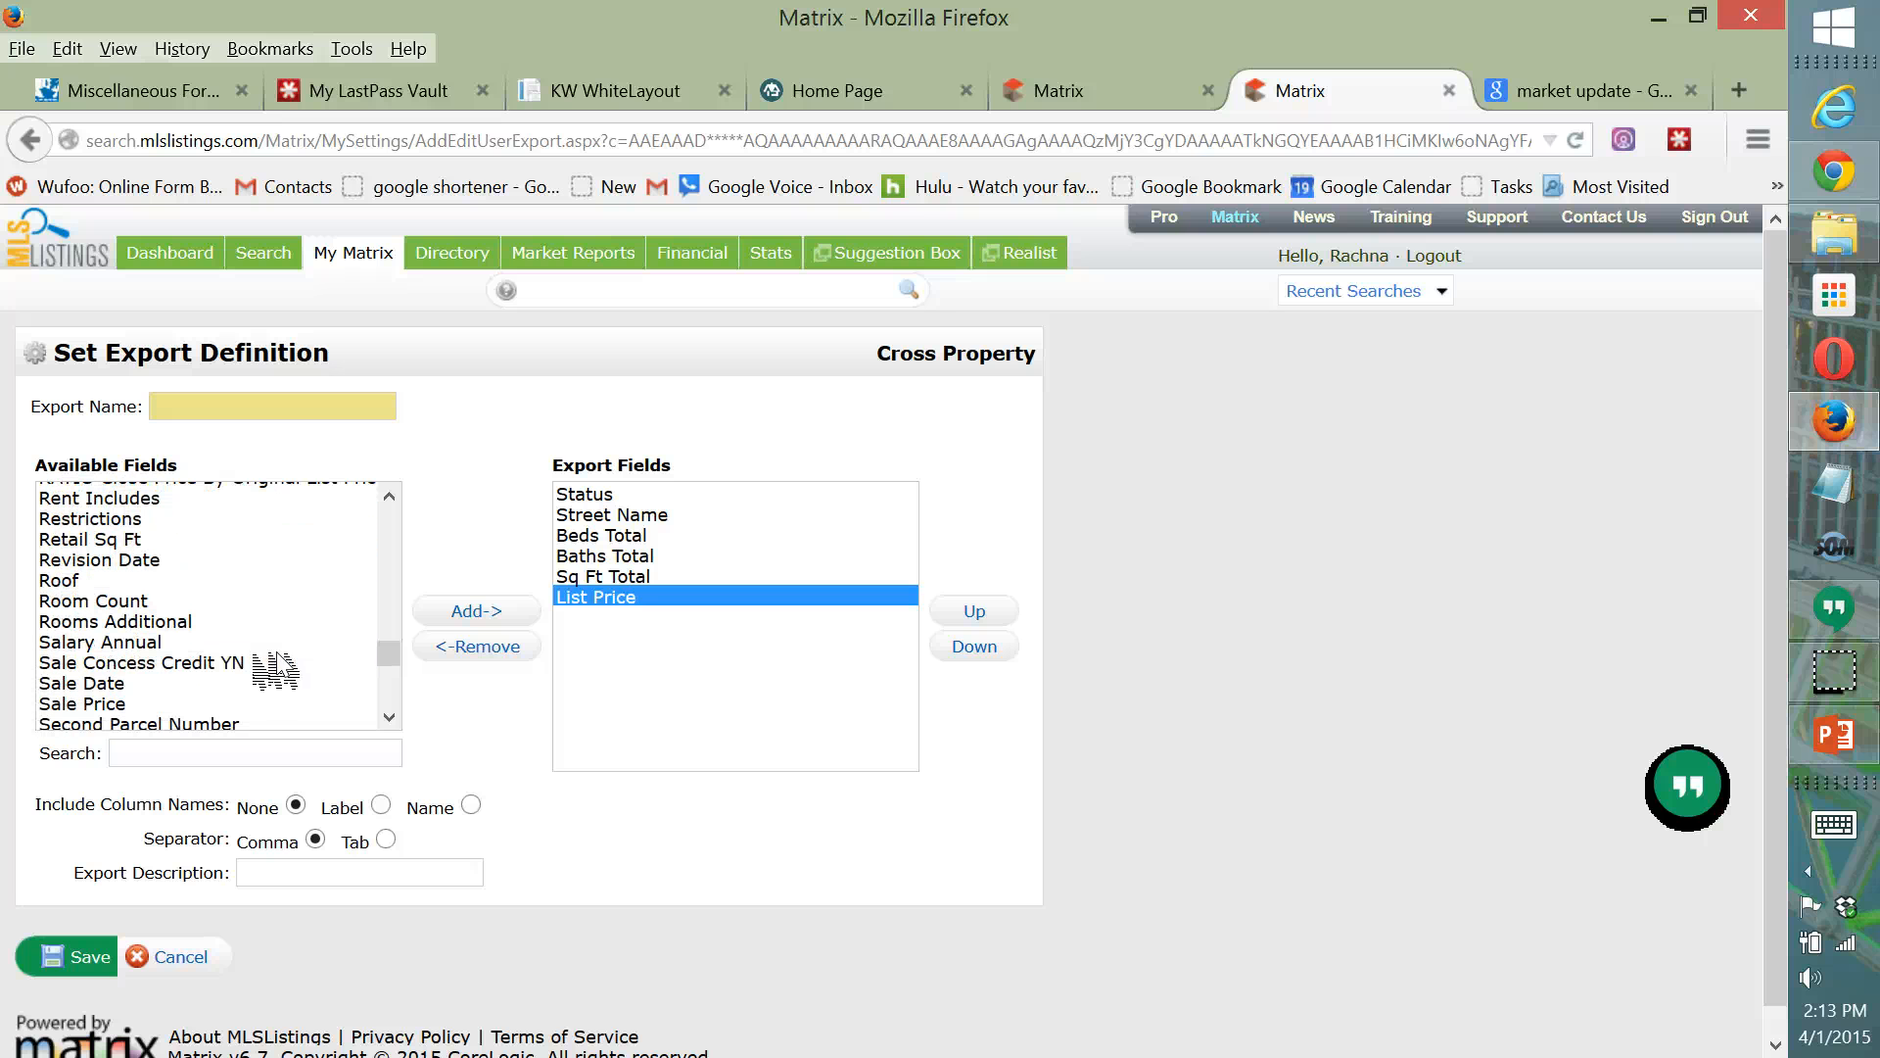
pyautogui.click(86, 703)
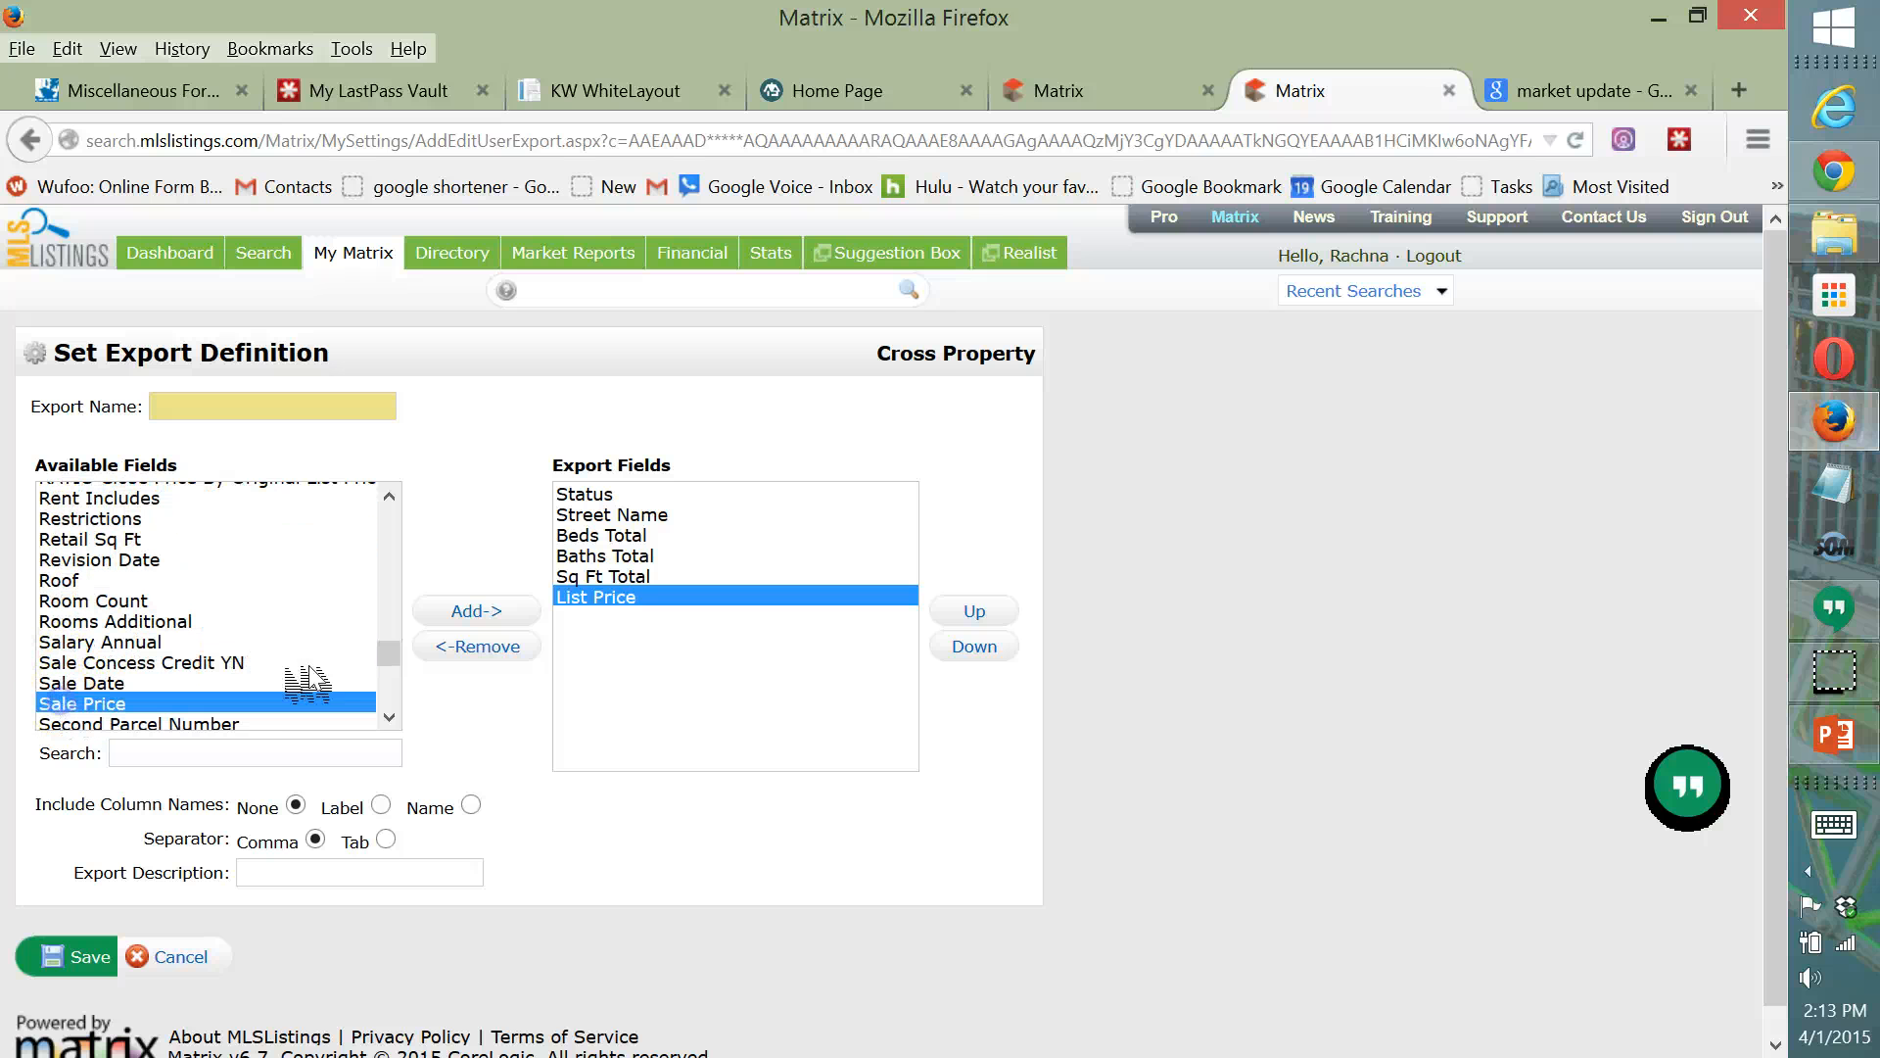
pyautogui.click(490, 610)
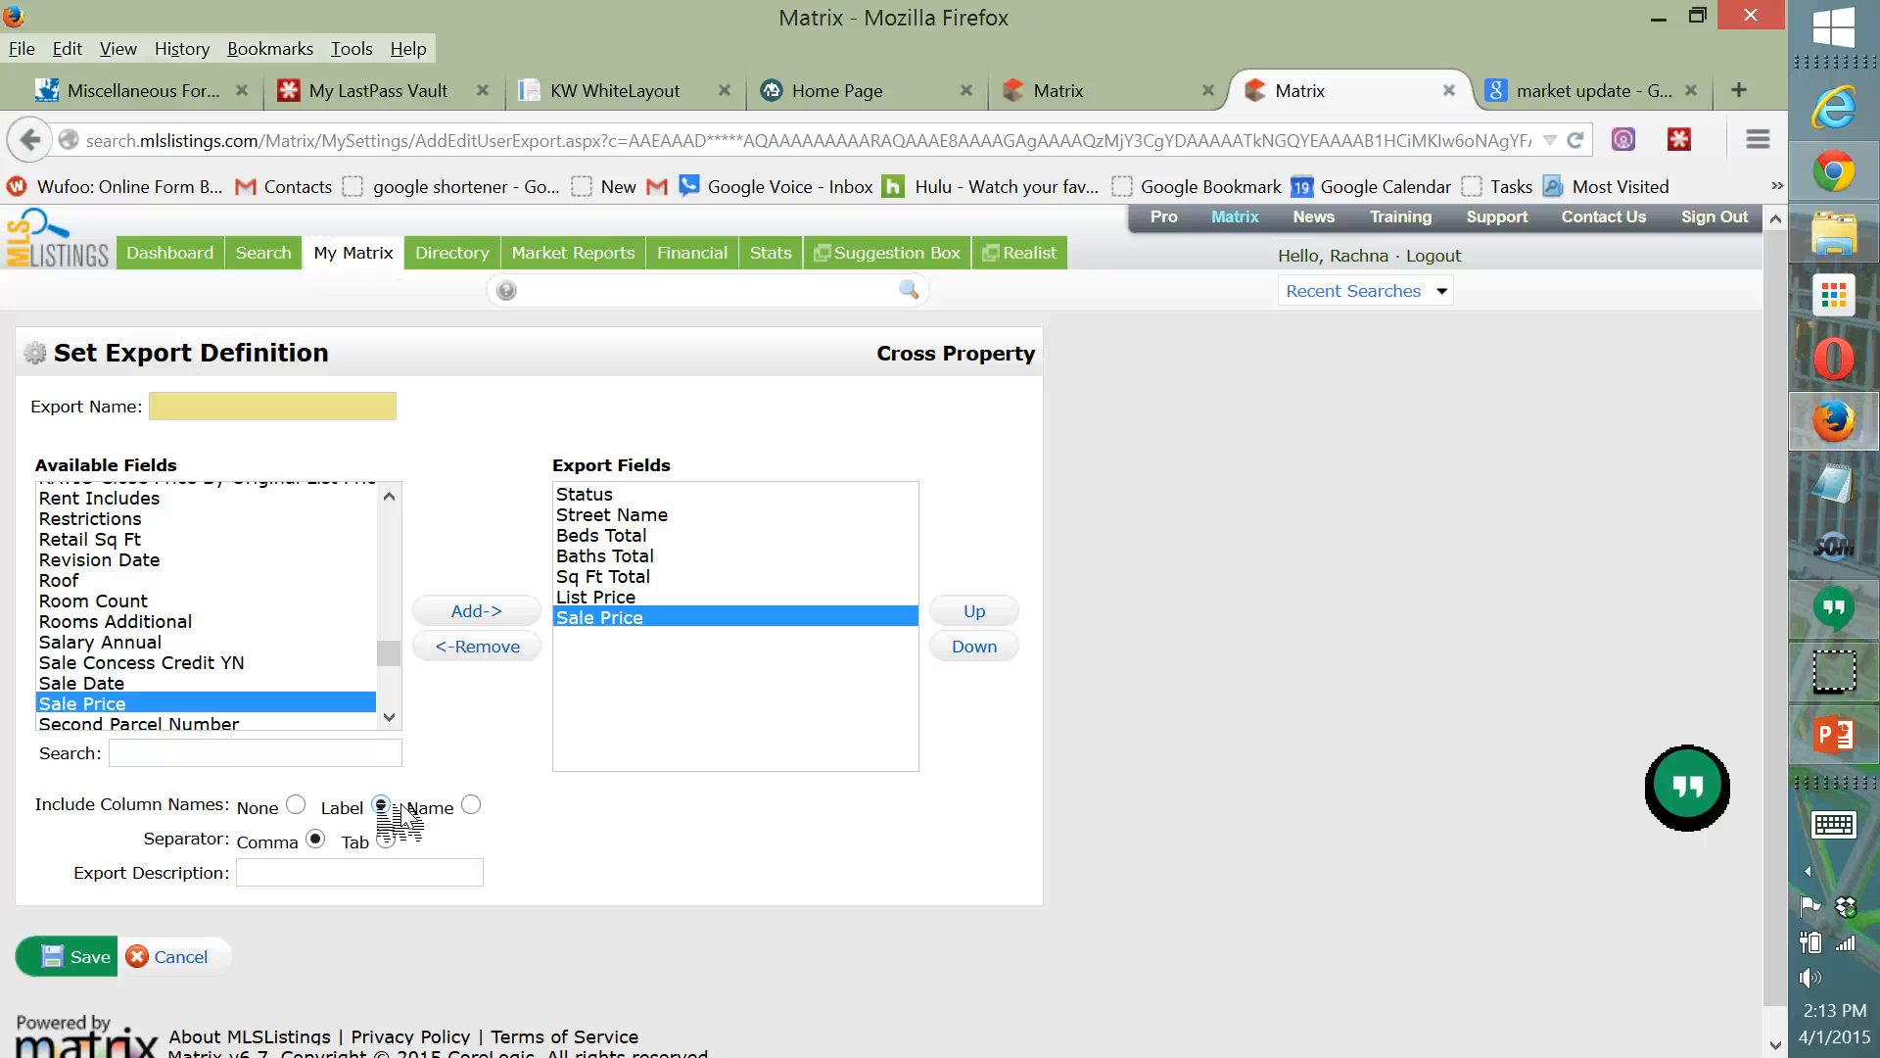
# Try to save the export definition, and name the export Market Update.
pyautogui.click(96, 955)
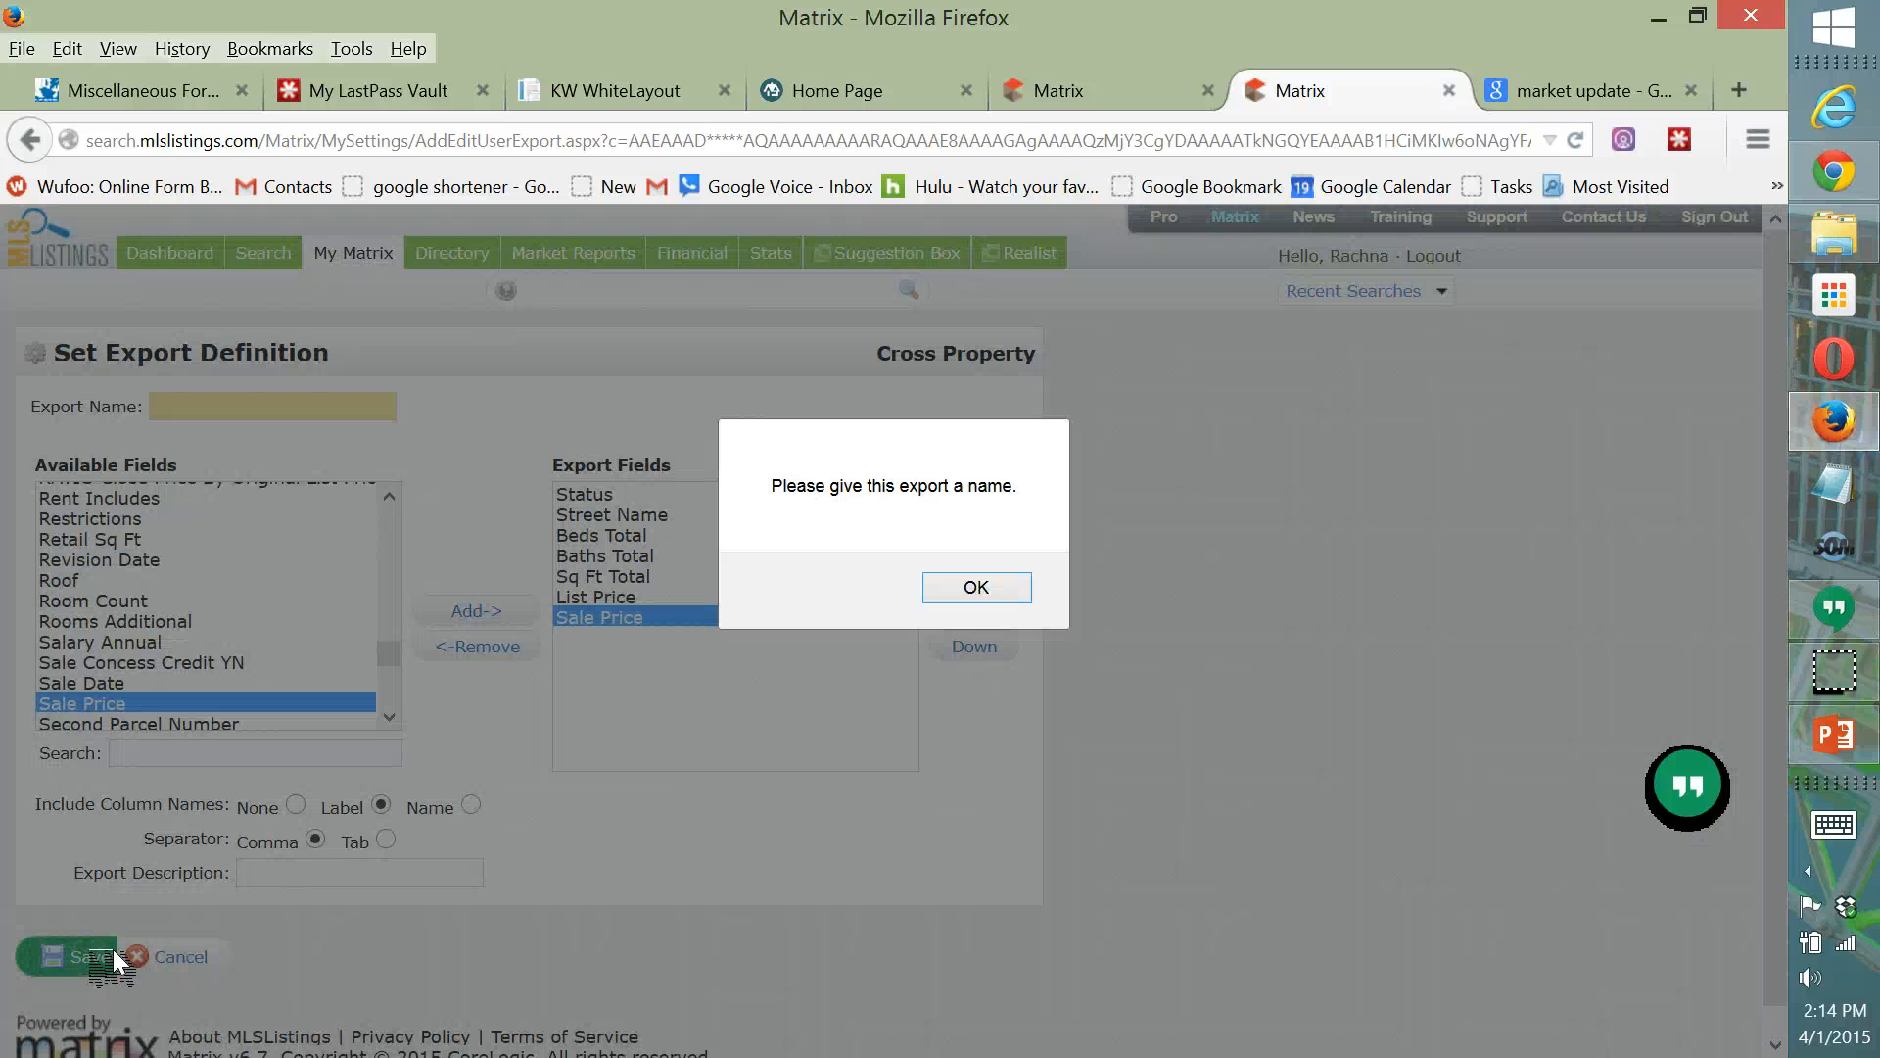
pyautogui.click(990, 599)
pyautogui.click(196, 404)
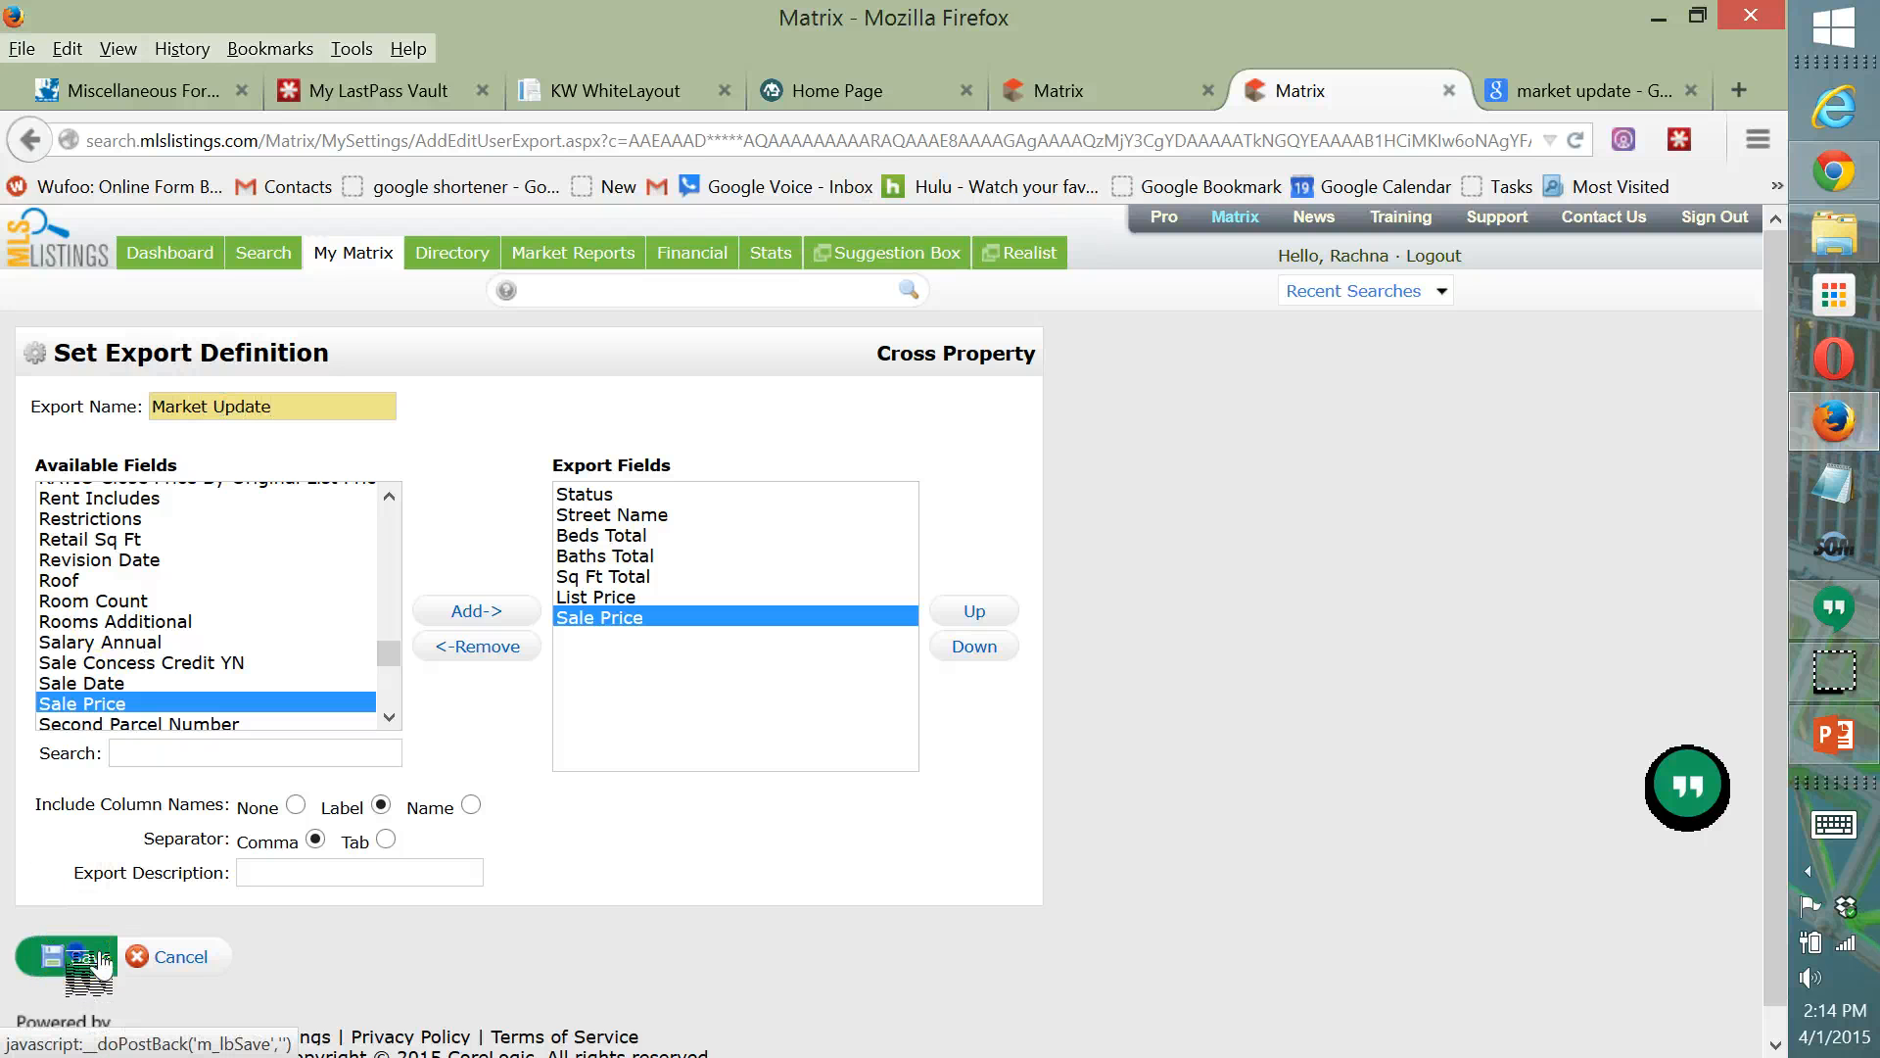
# Save the Market Update export definition and finish managing the custom exports.
pyautogui.click(76, 956)
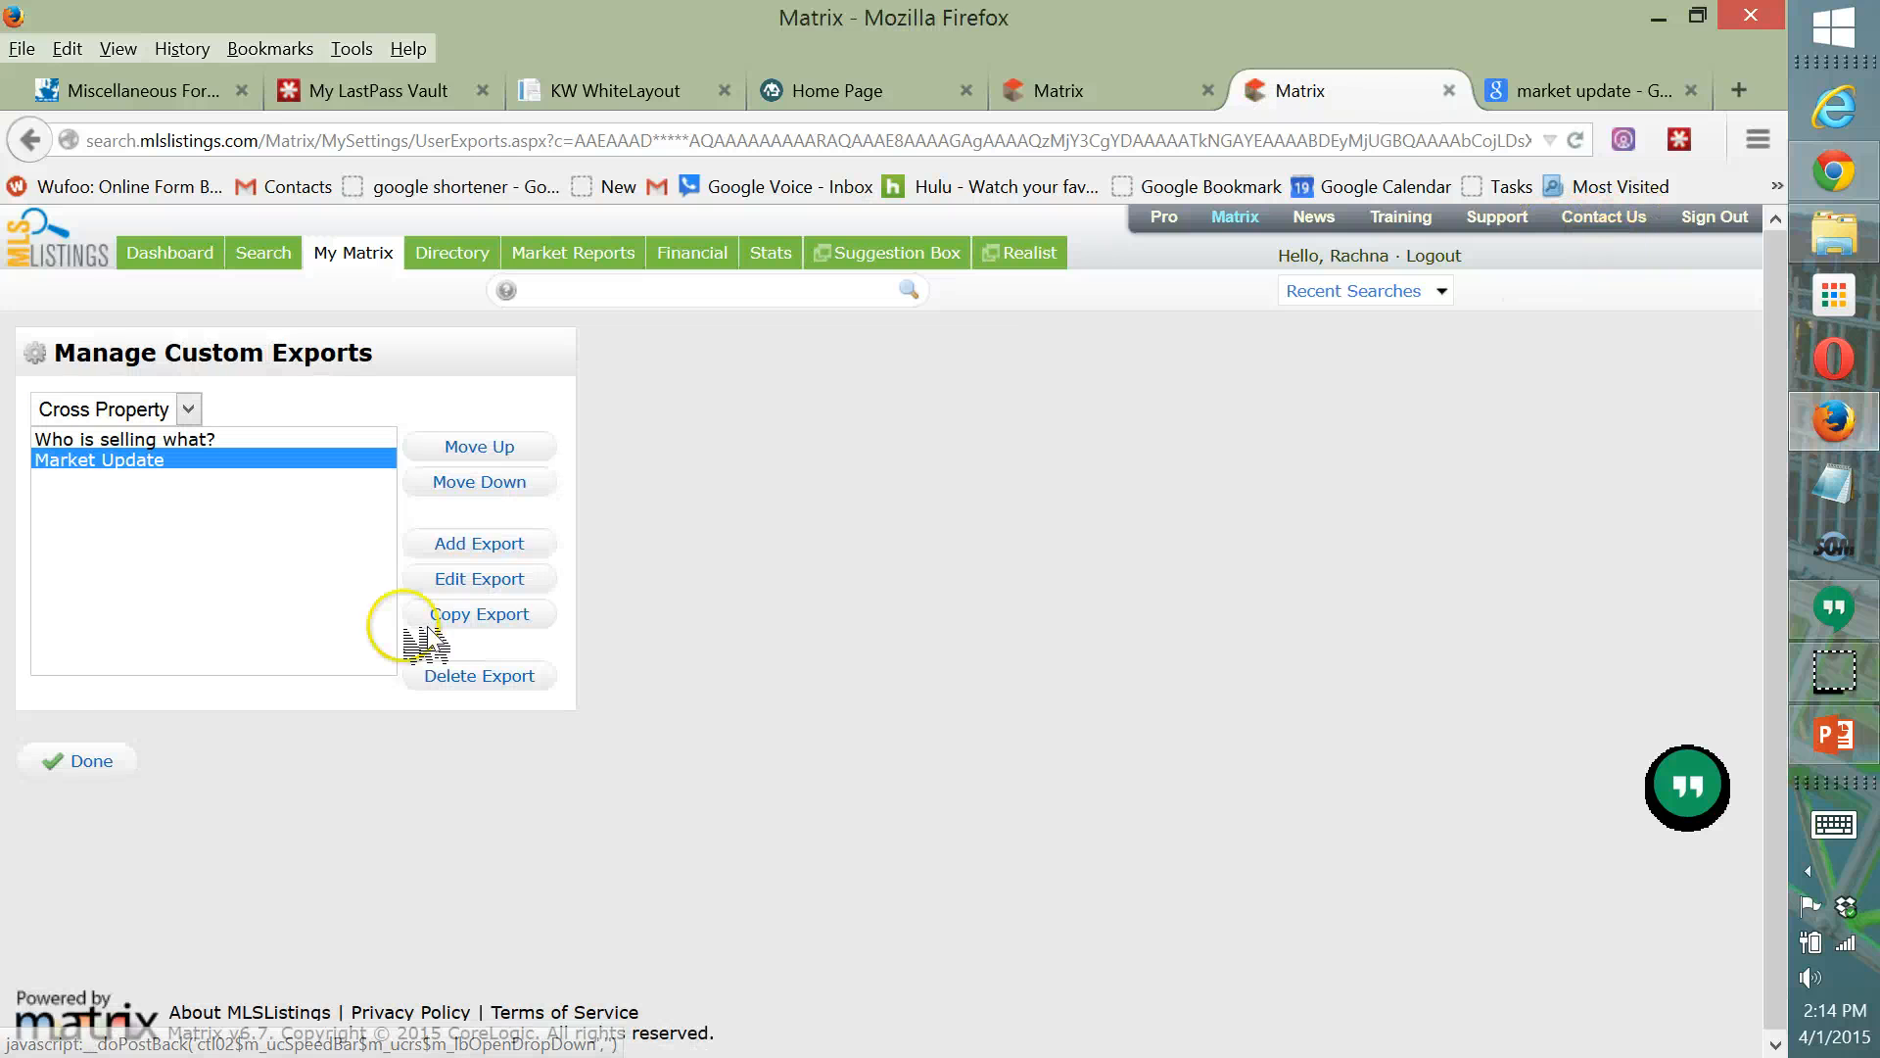
pyautogui.click(98, 760)
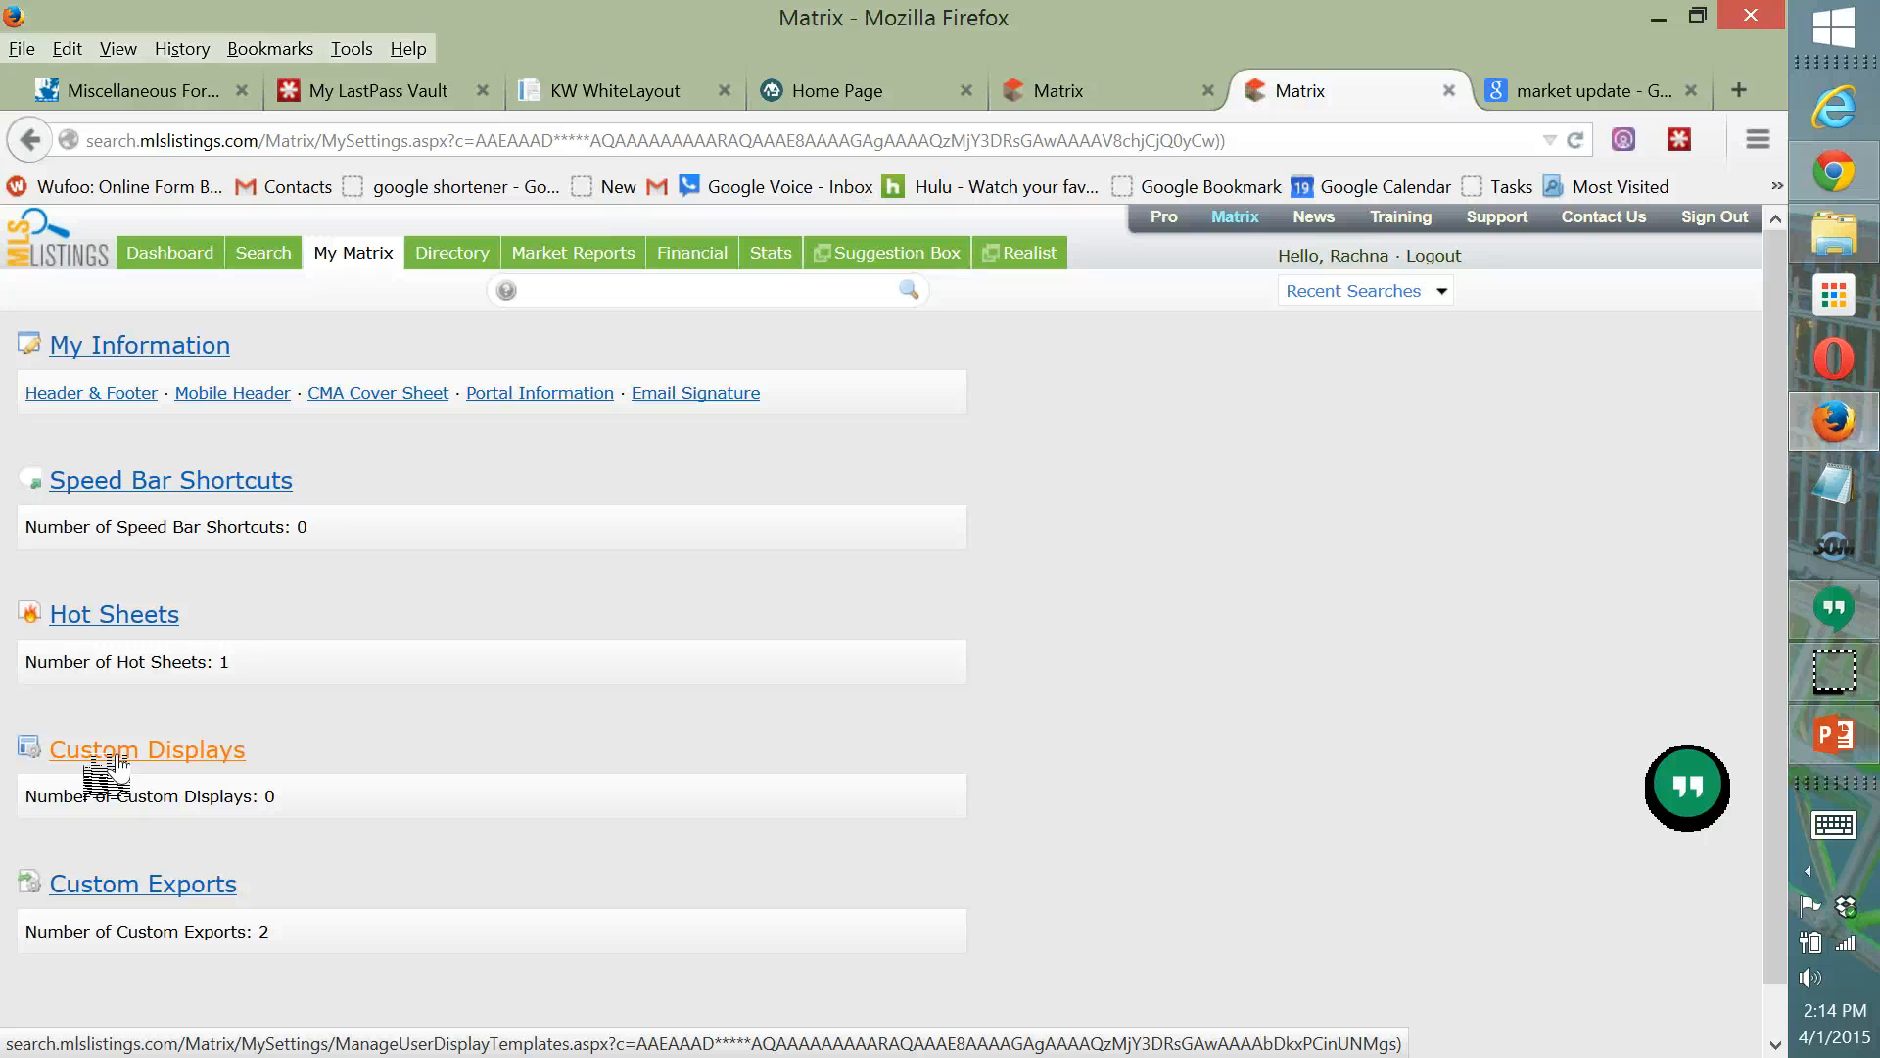
# Return to the open Residential search criteria and save them to the existing home farm saved search.
pyautogui.click(1112, 95)
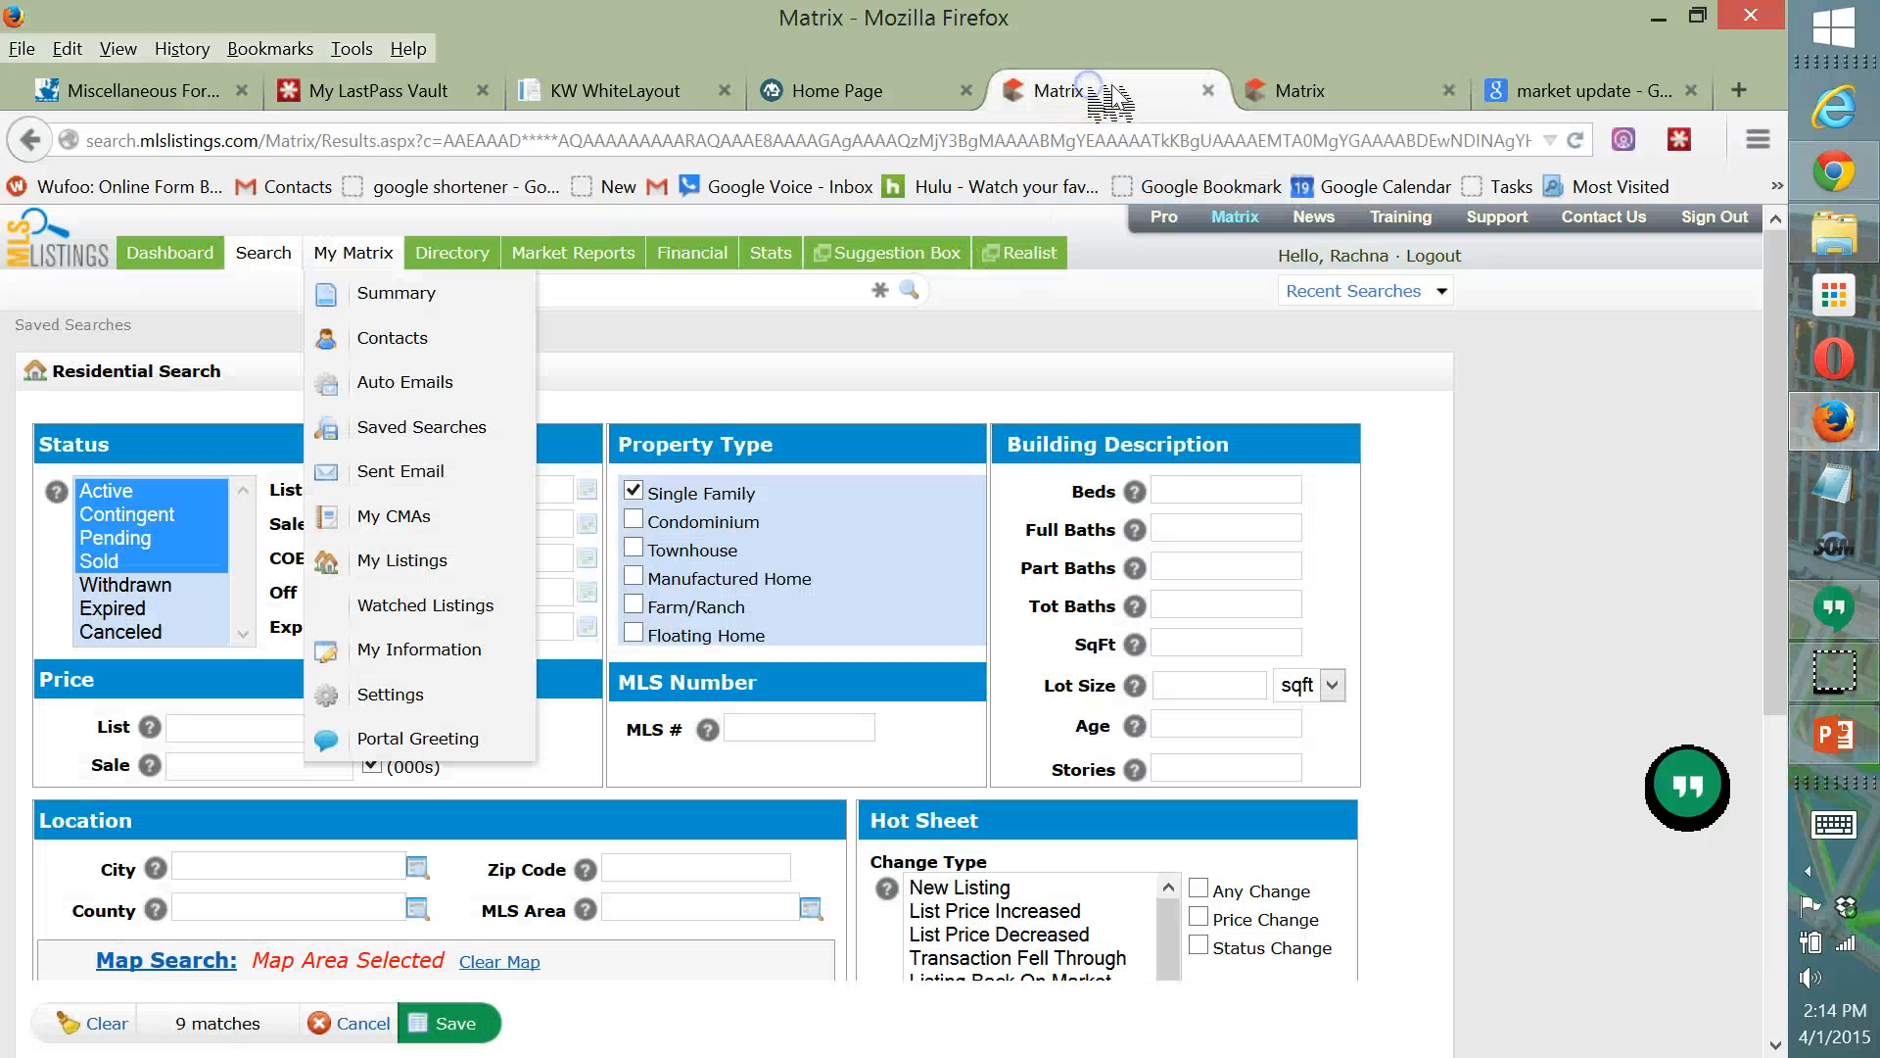
pyautogui.click(1677, 419)
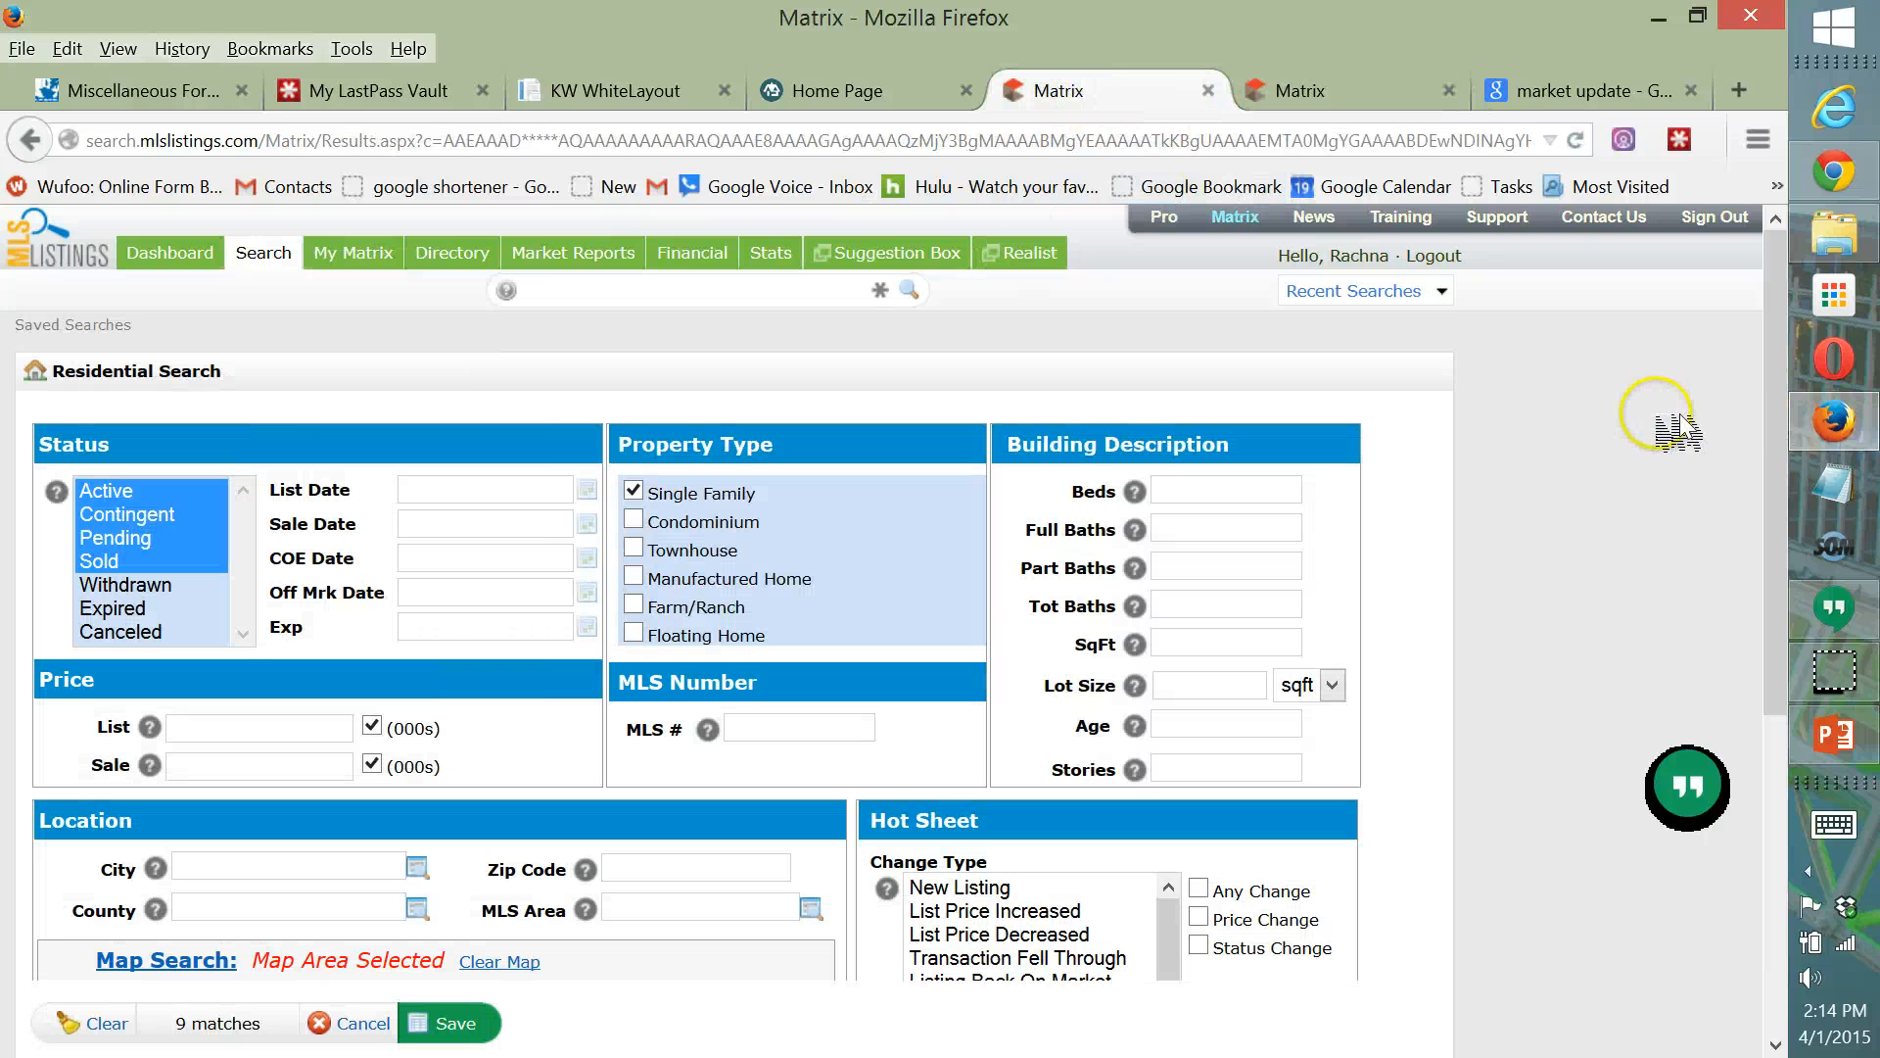
pyautogui.scroll(-3, 1640, 441)
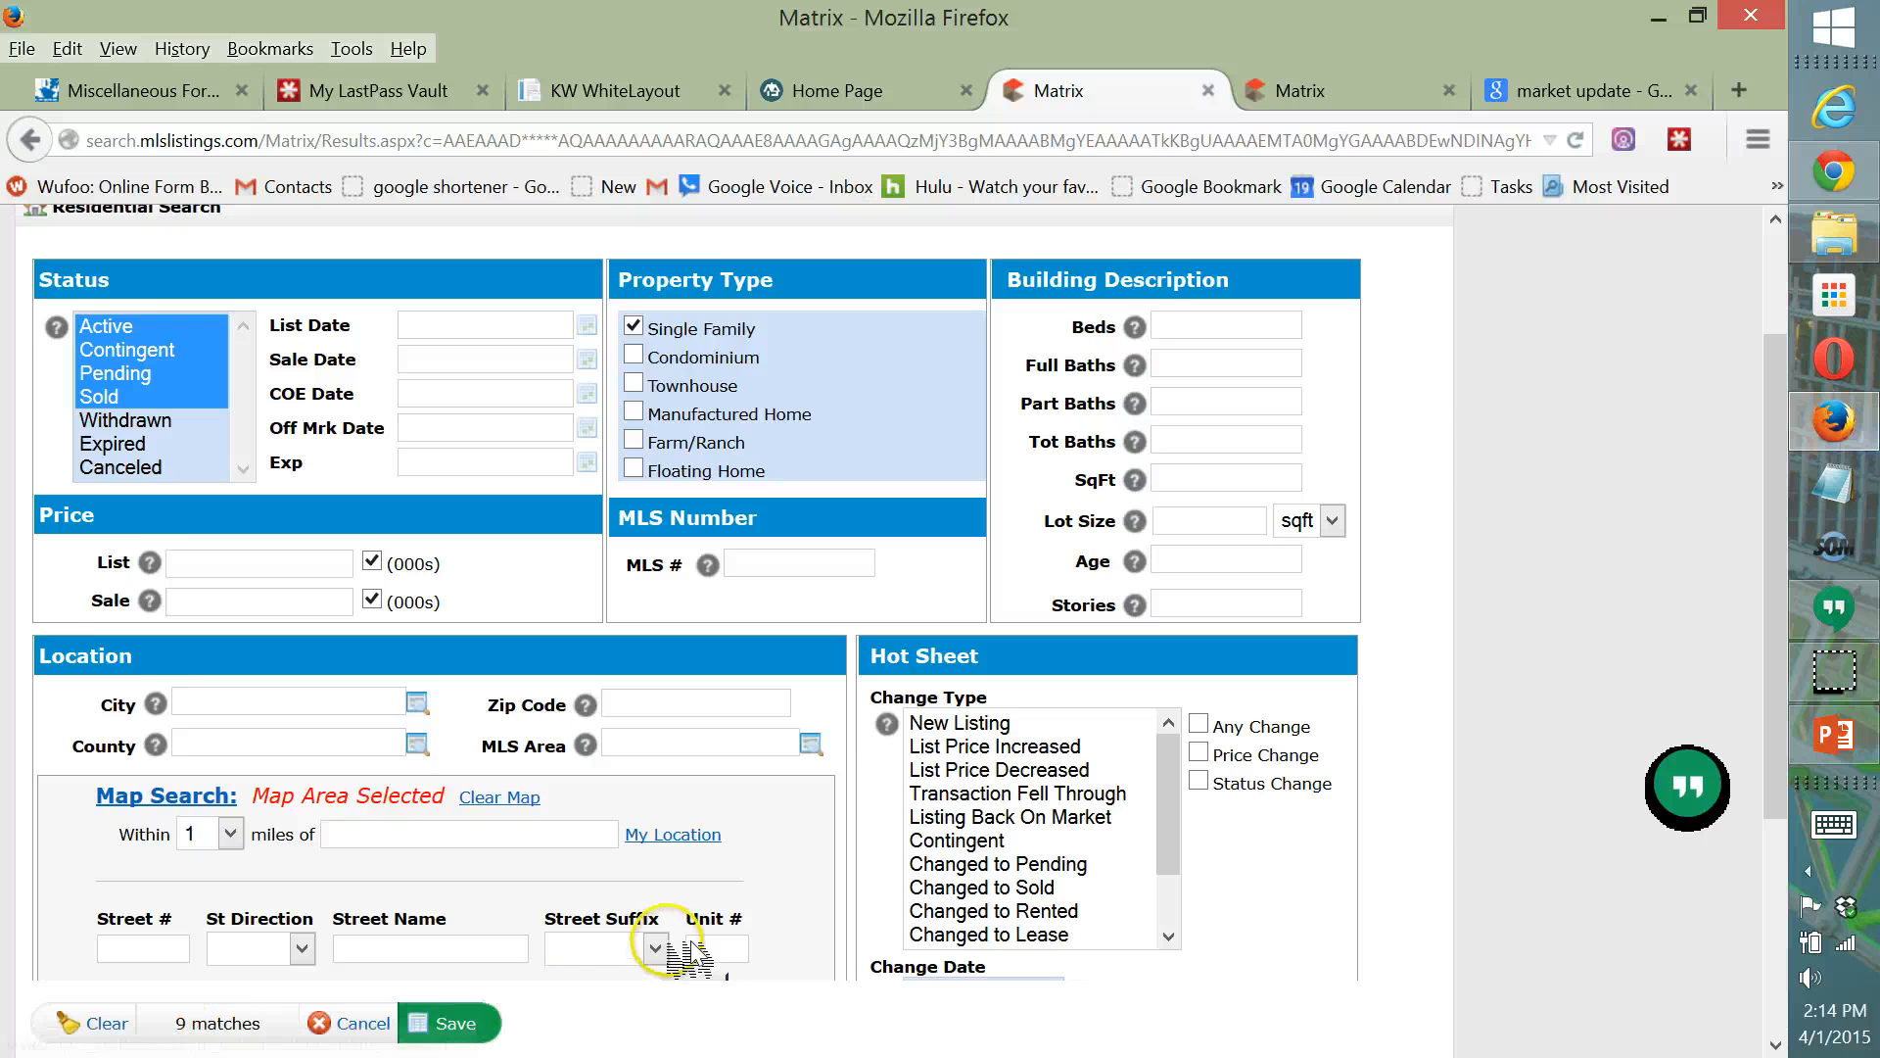
pyautogui.scroll(-5, 1322, 827)
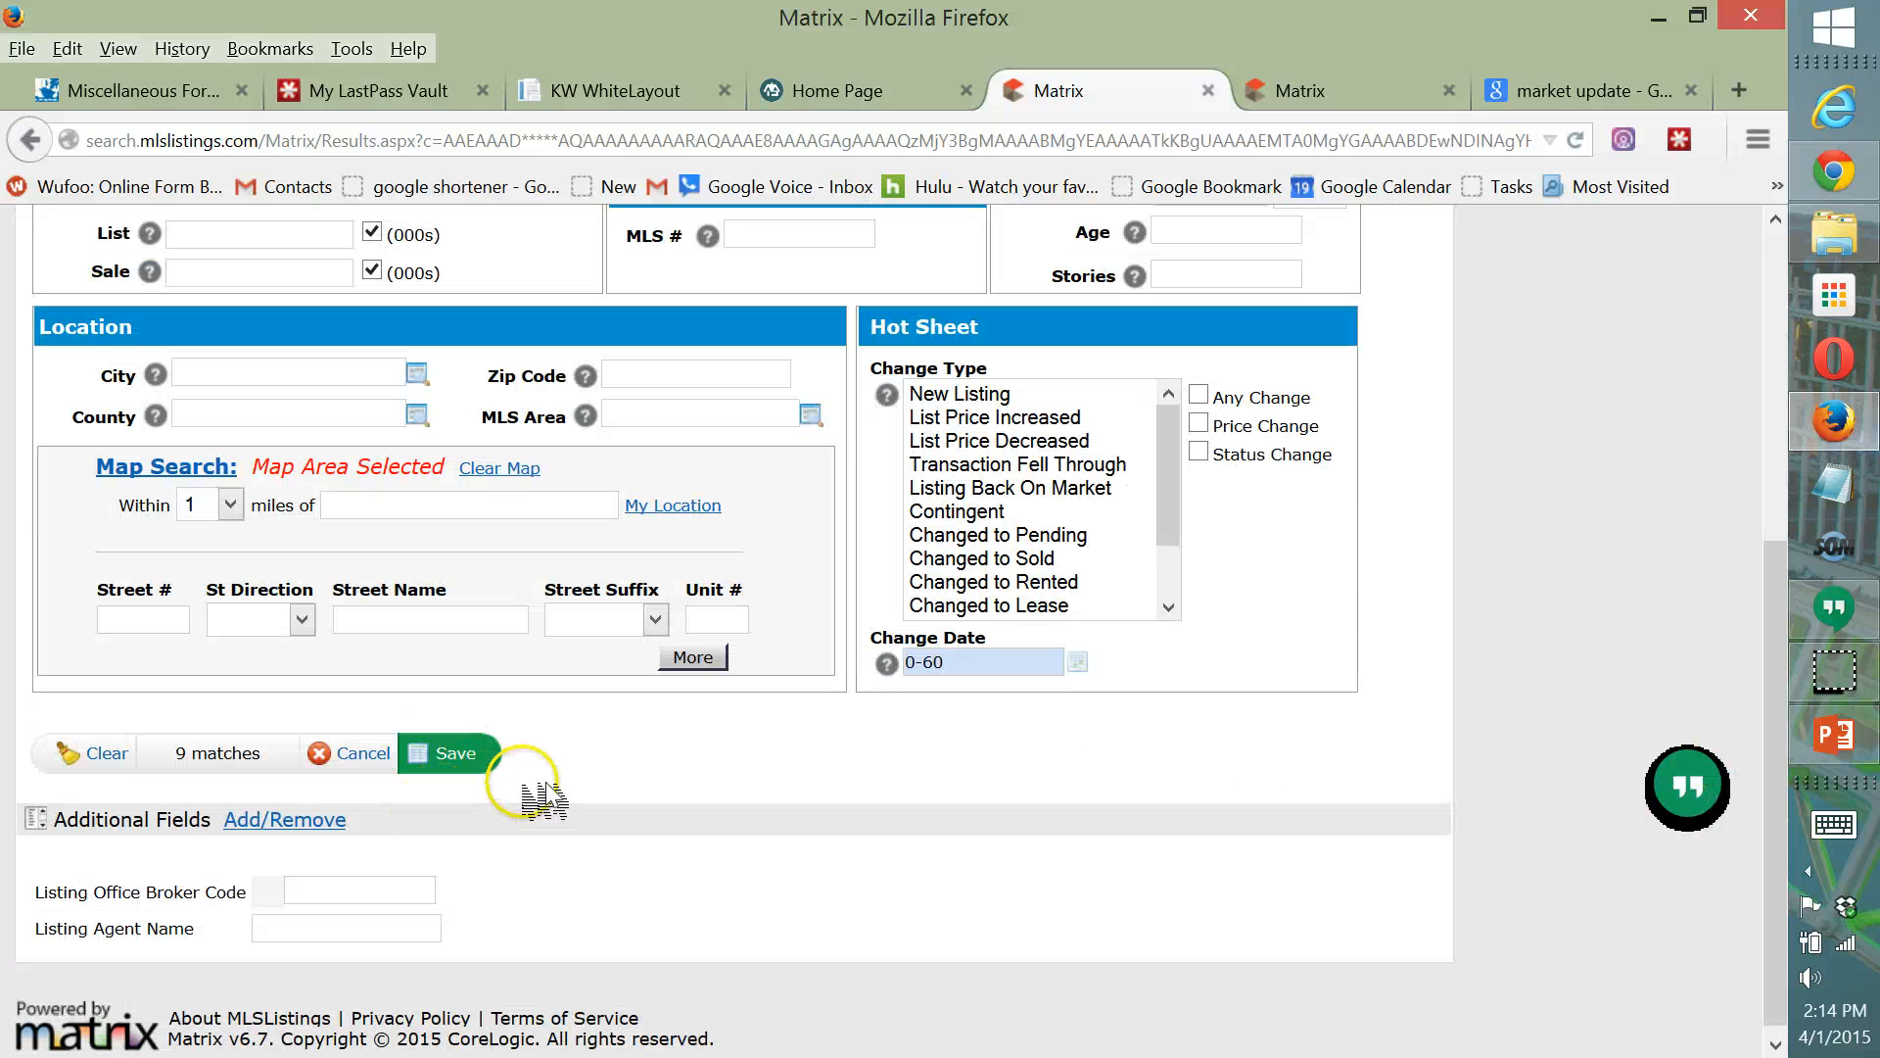
pyautogui.click(471, 763)
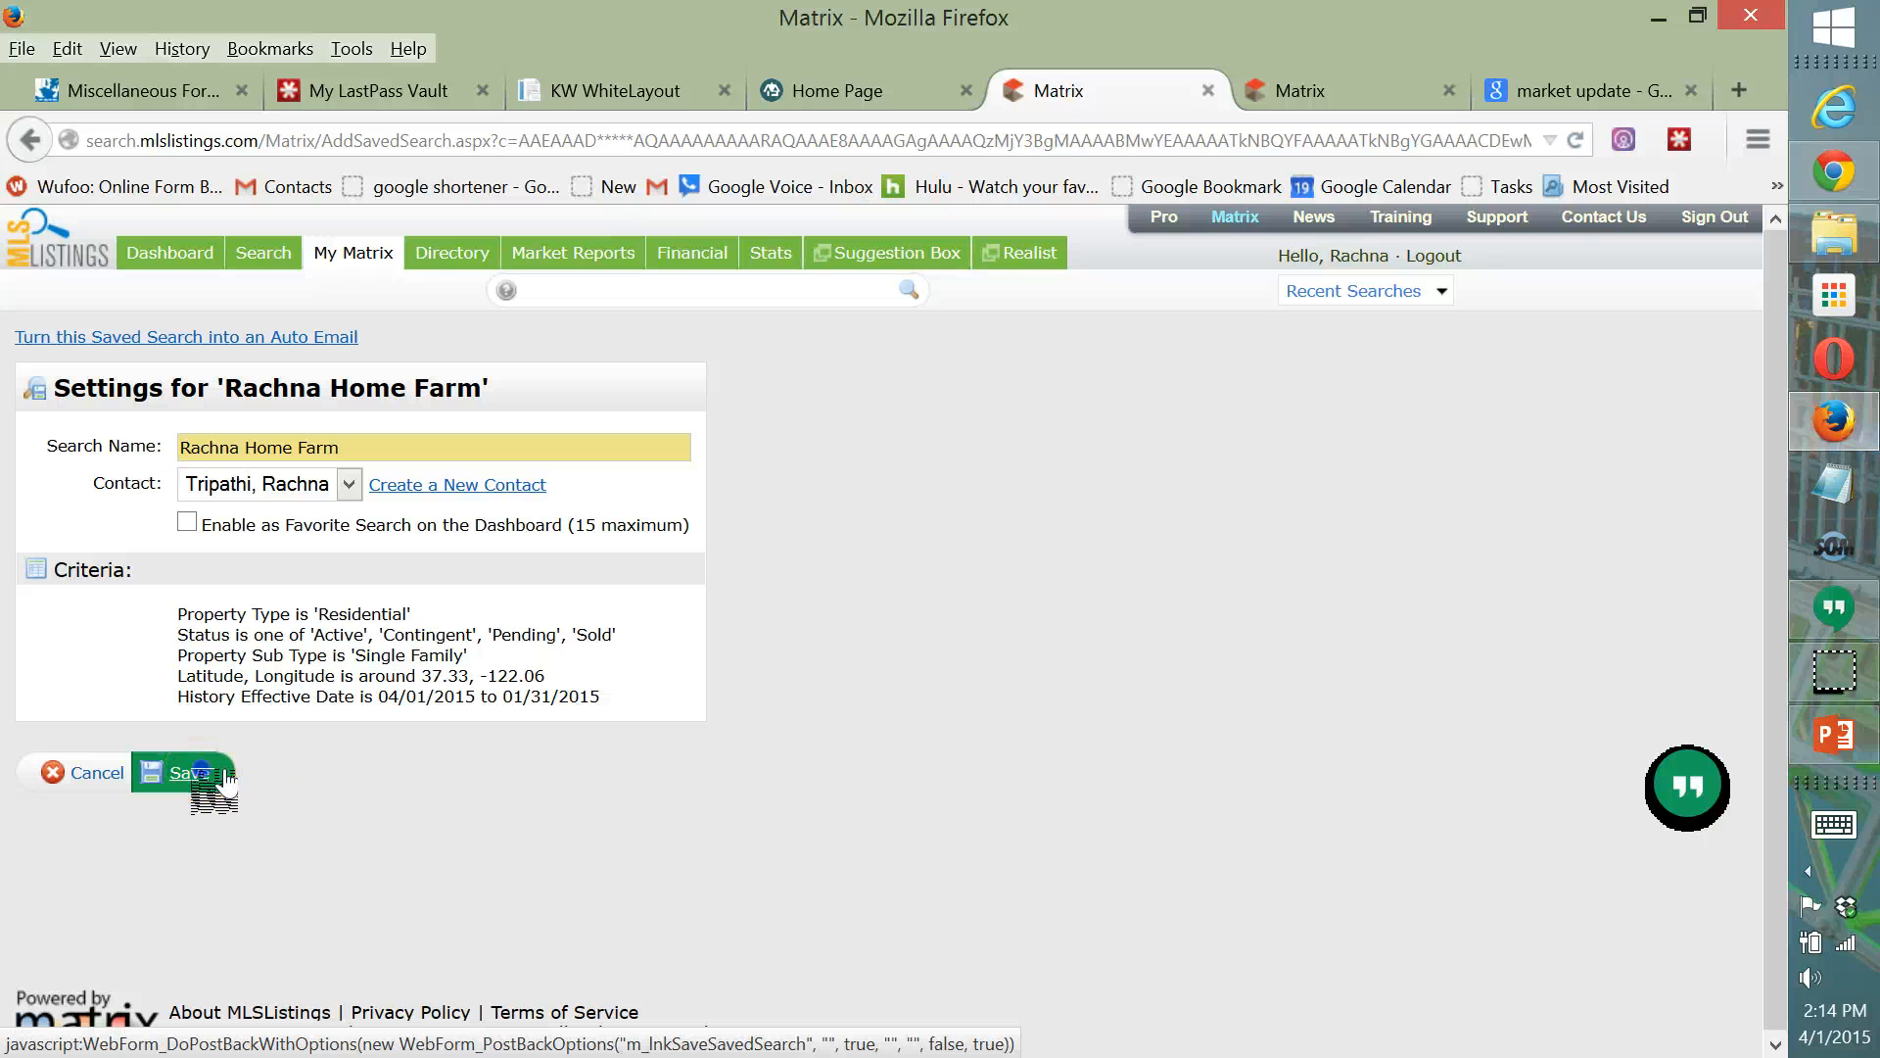
pyautogui.click(216, 773)
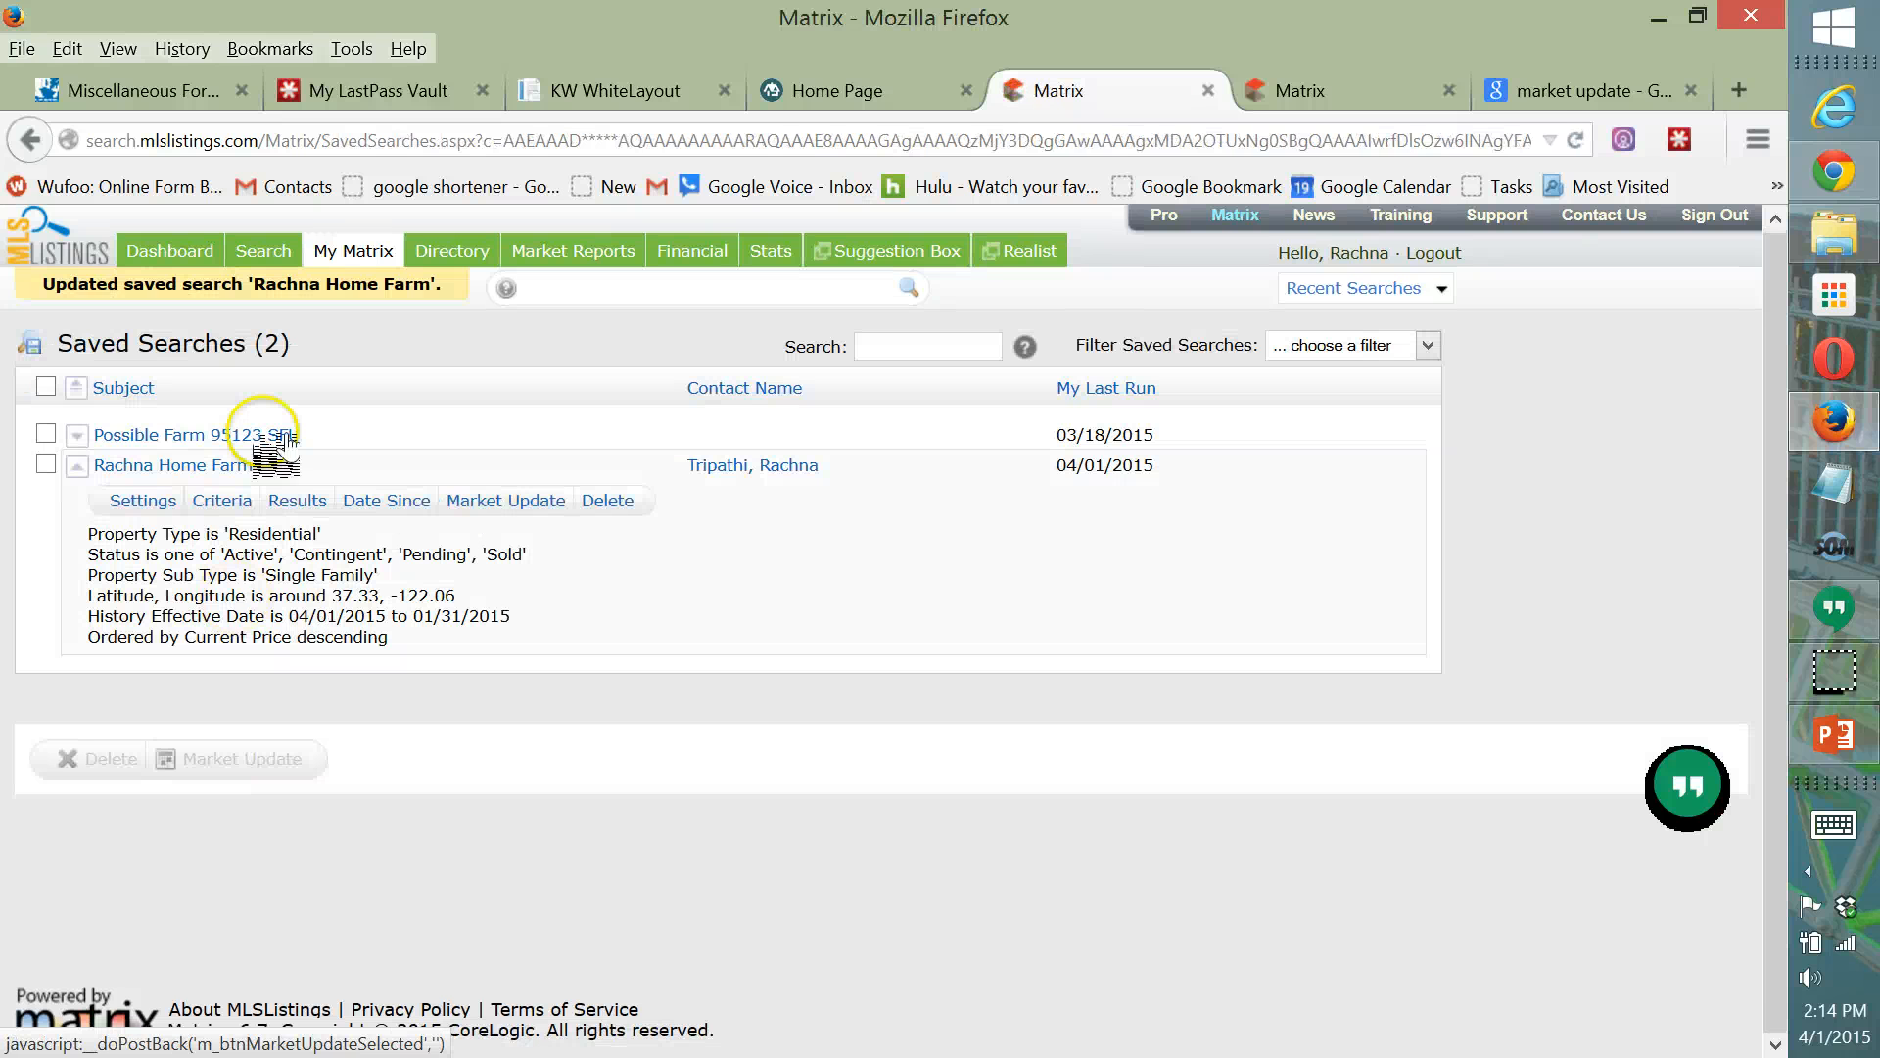
# Open the home farm saved search's results, check all listings on the page and start exporting them.
pyautogui.click(323, 501)
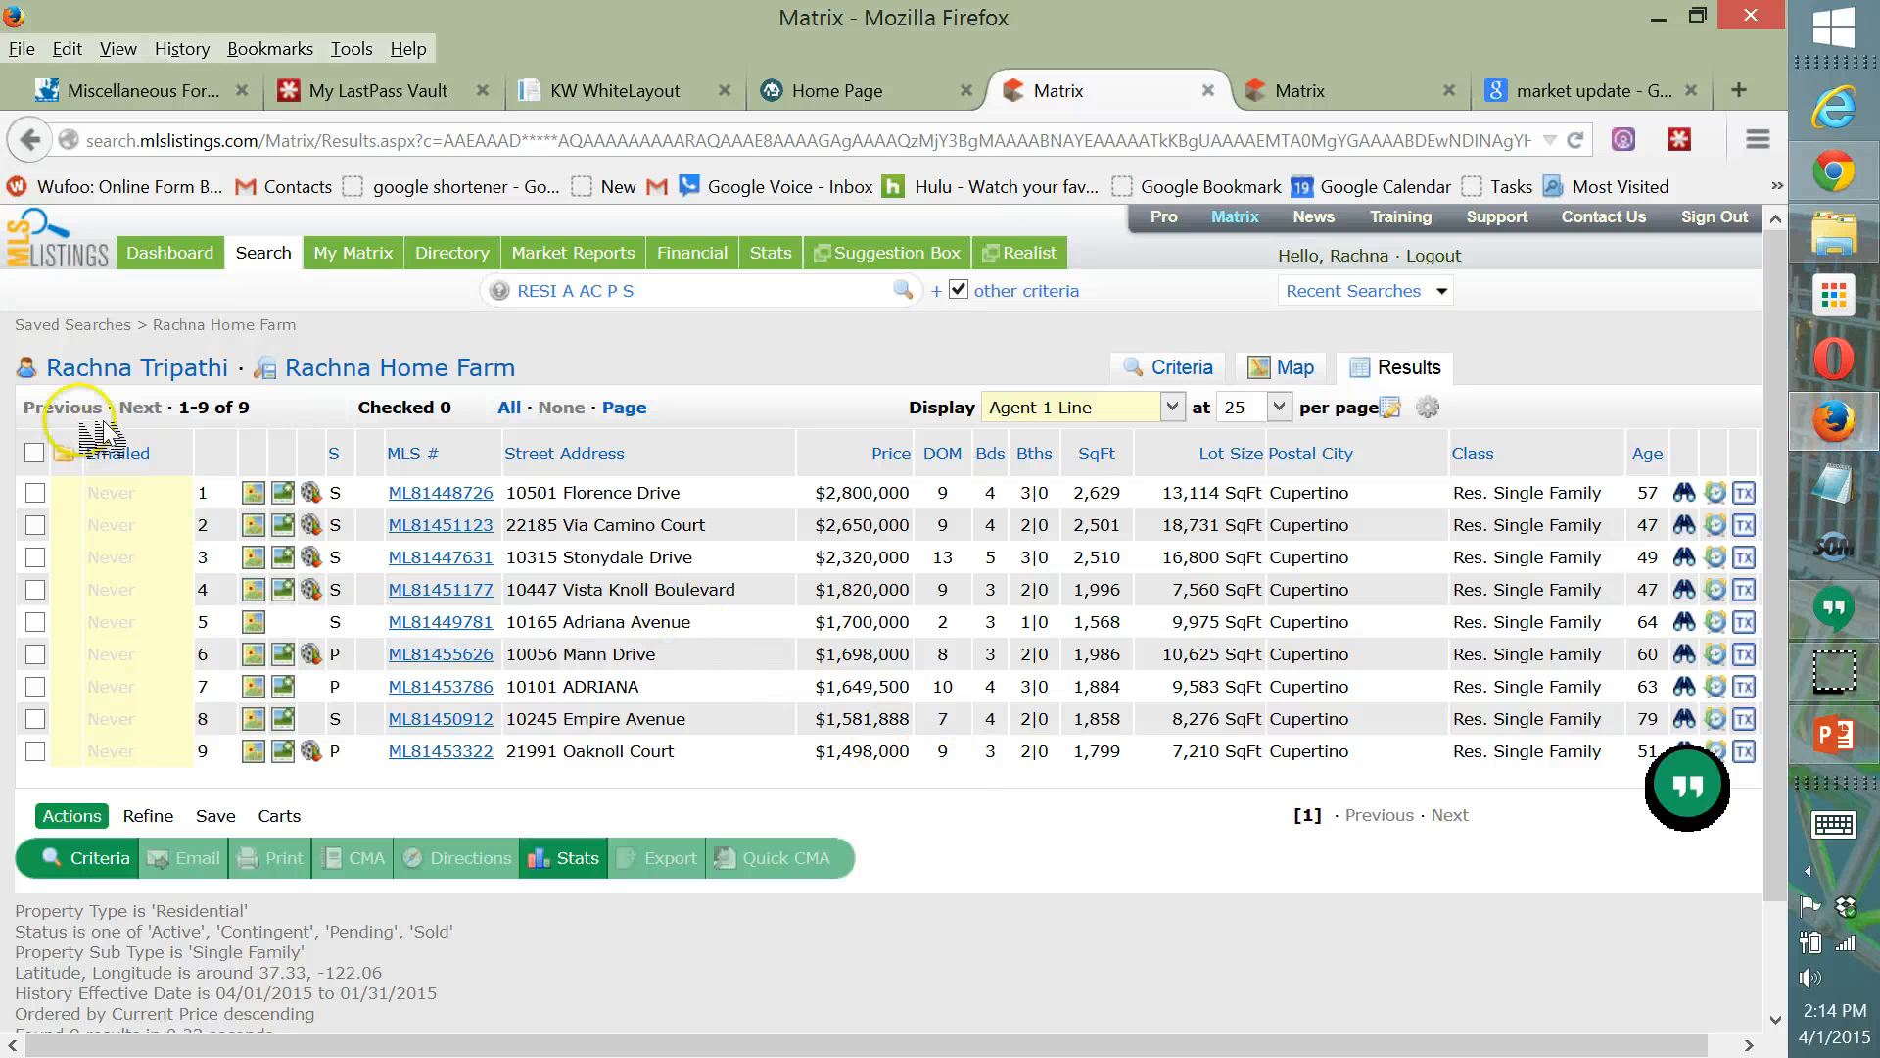
pyautogui.click(35, 453)
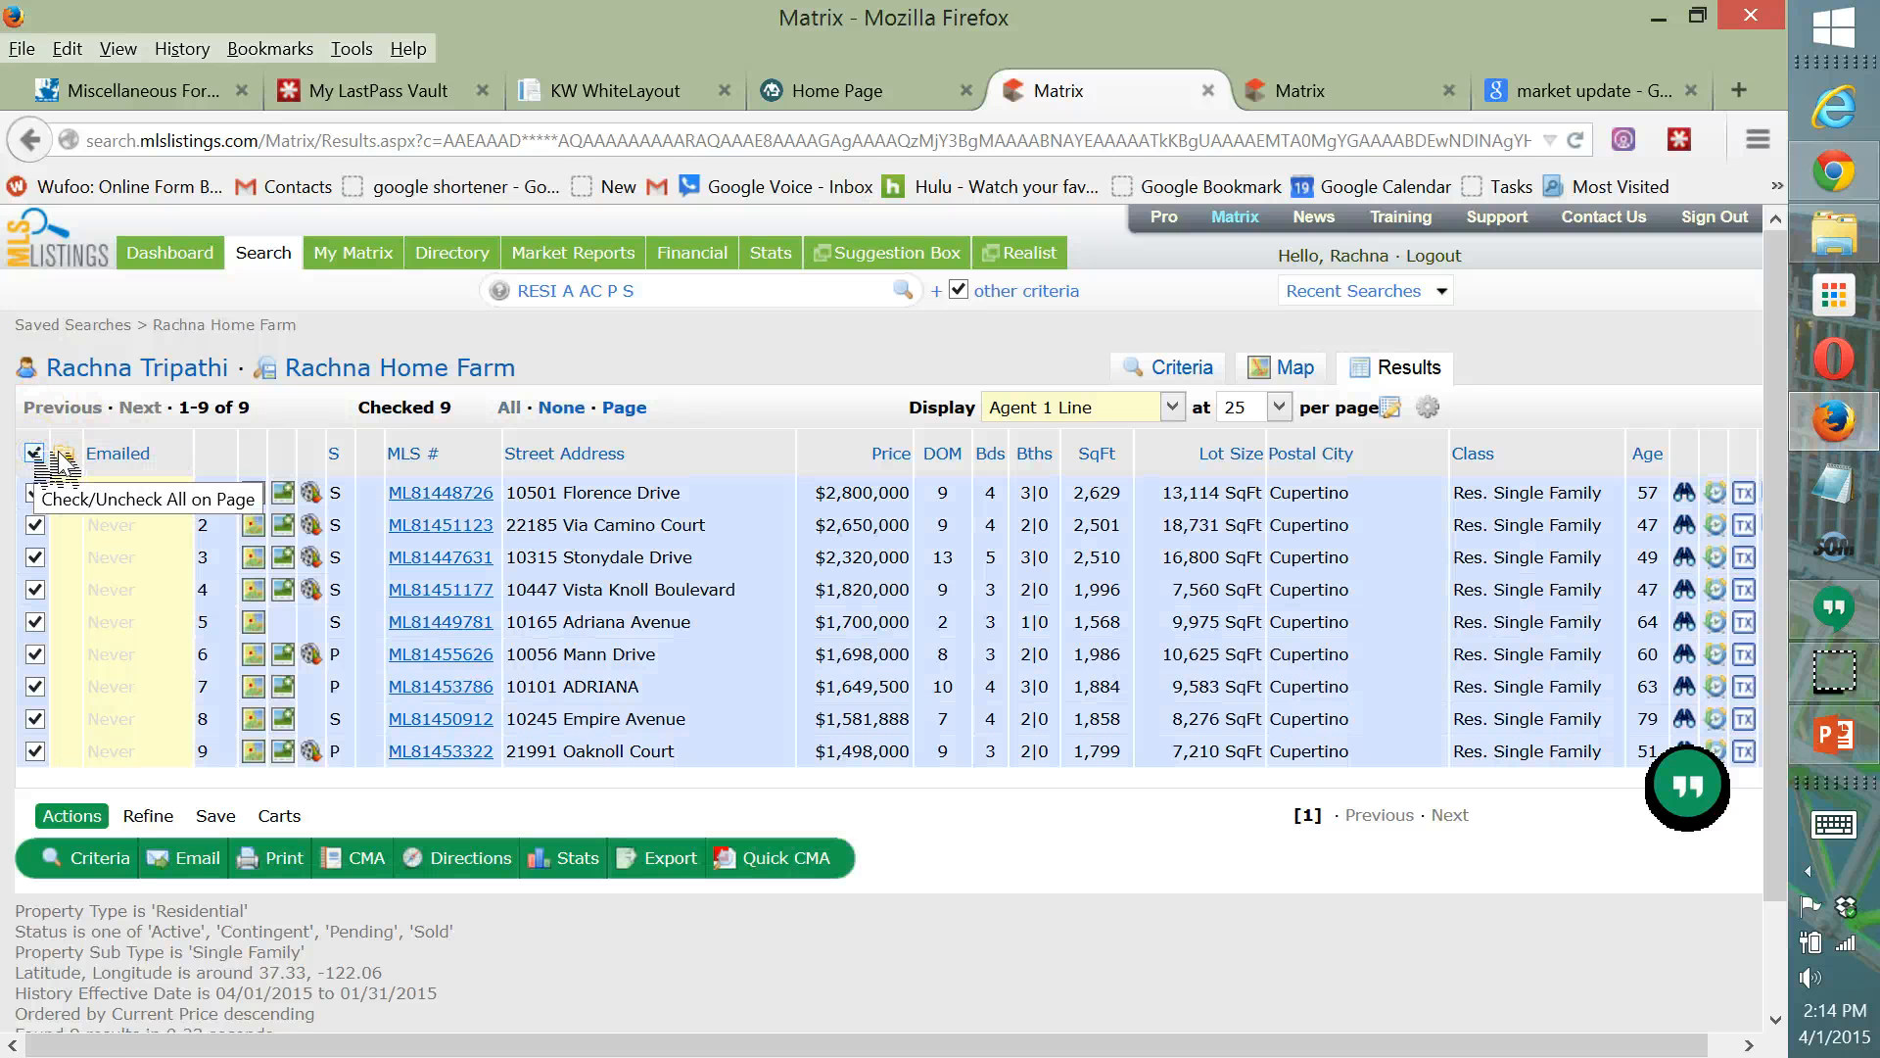
pyautogui.click(686, 867)
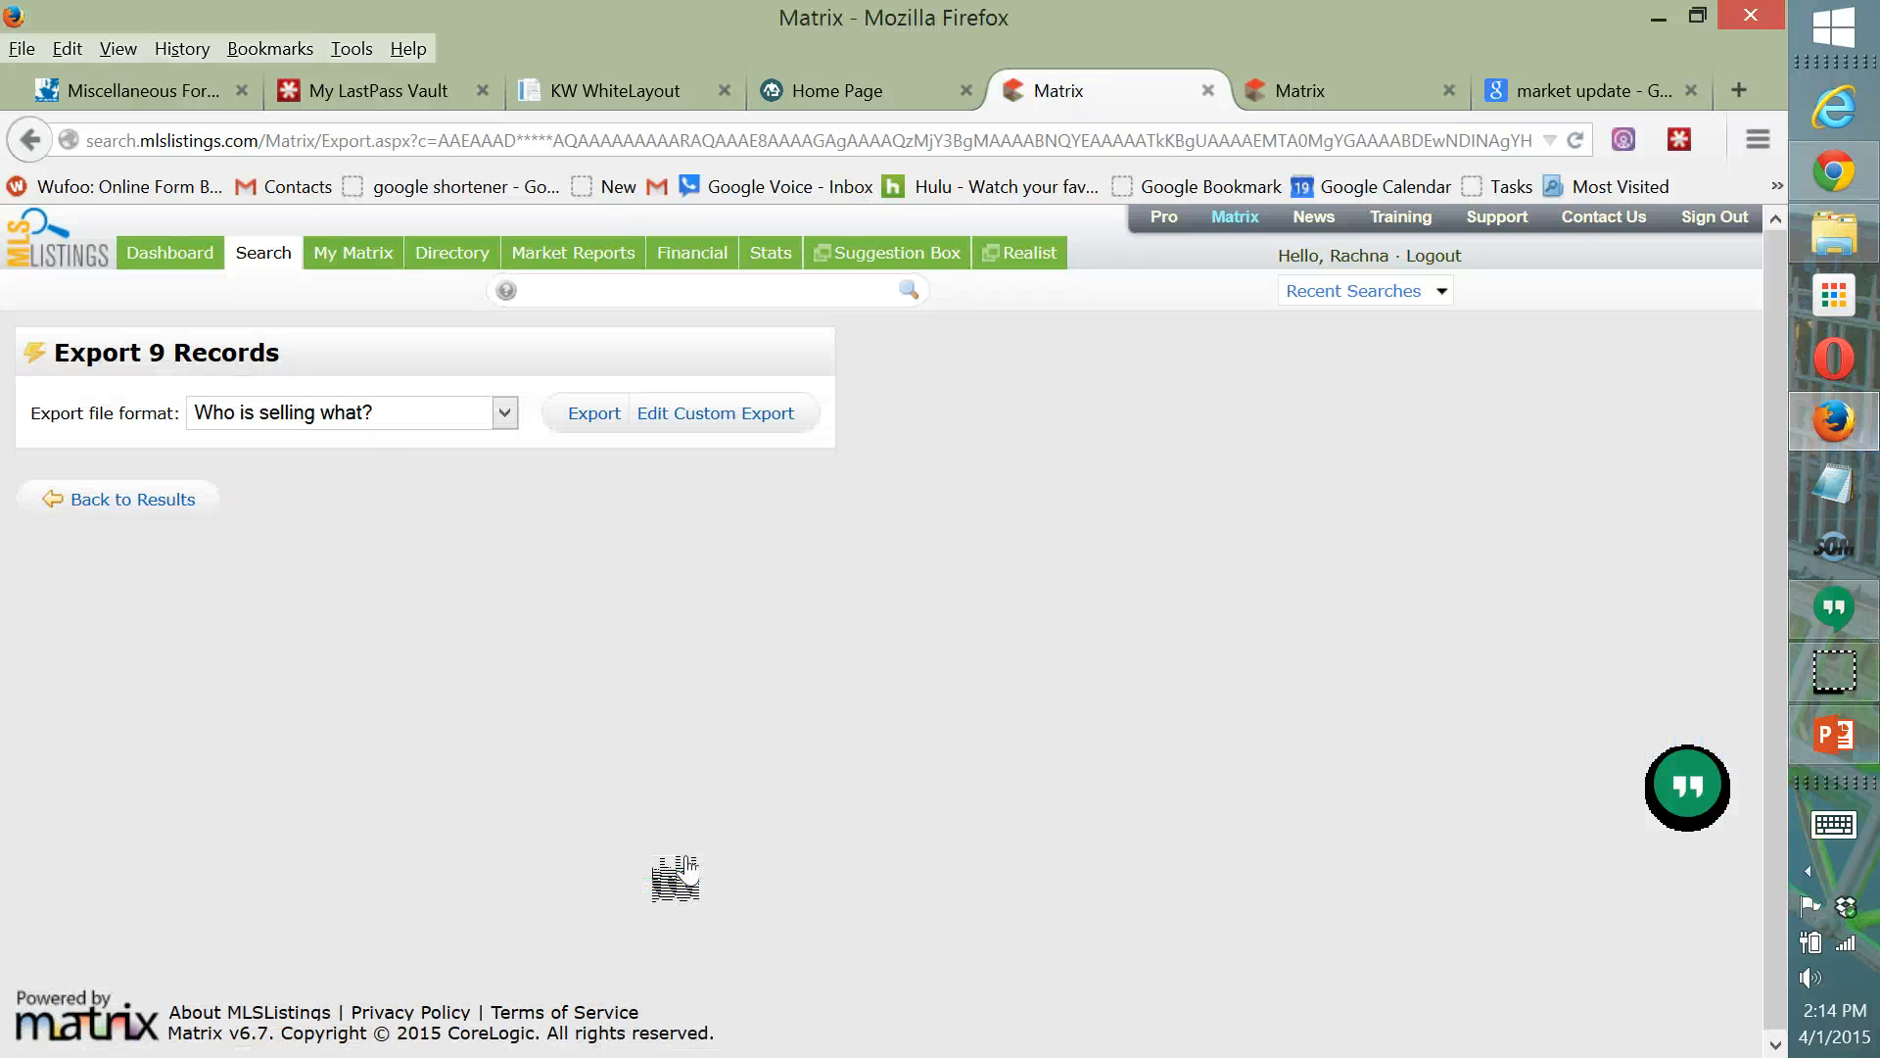
# Export the checked records in the Market Update format and open the CSV in a maximized Excel window.
pyautogui.click(372, 413)
pyautogui.click(390, 467)
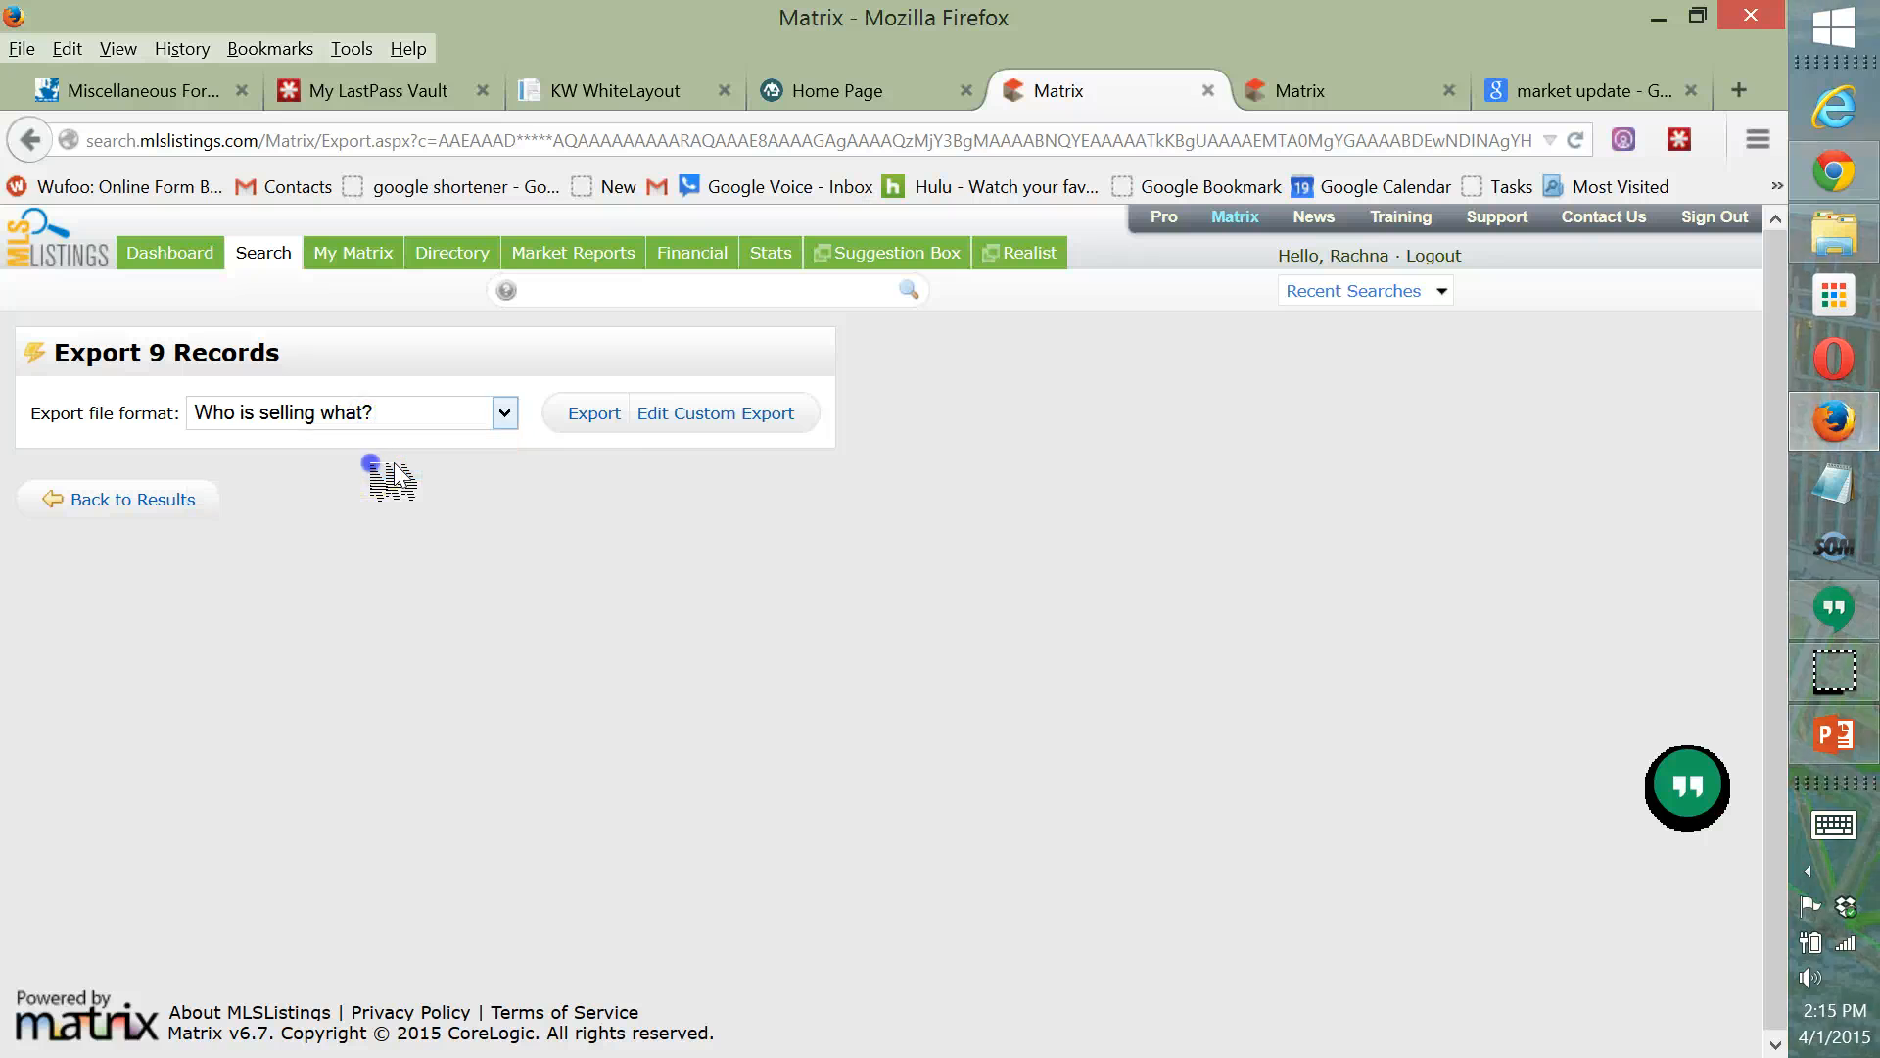
pyautogui.click(618, 416)
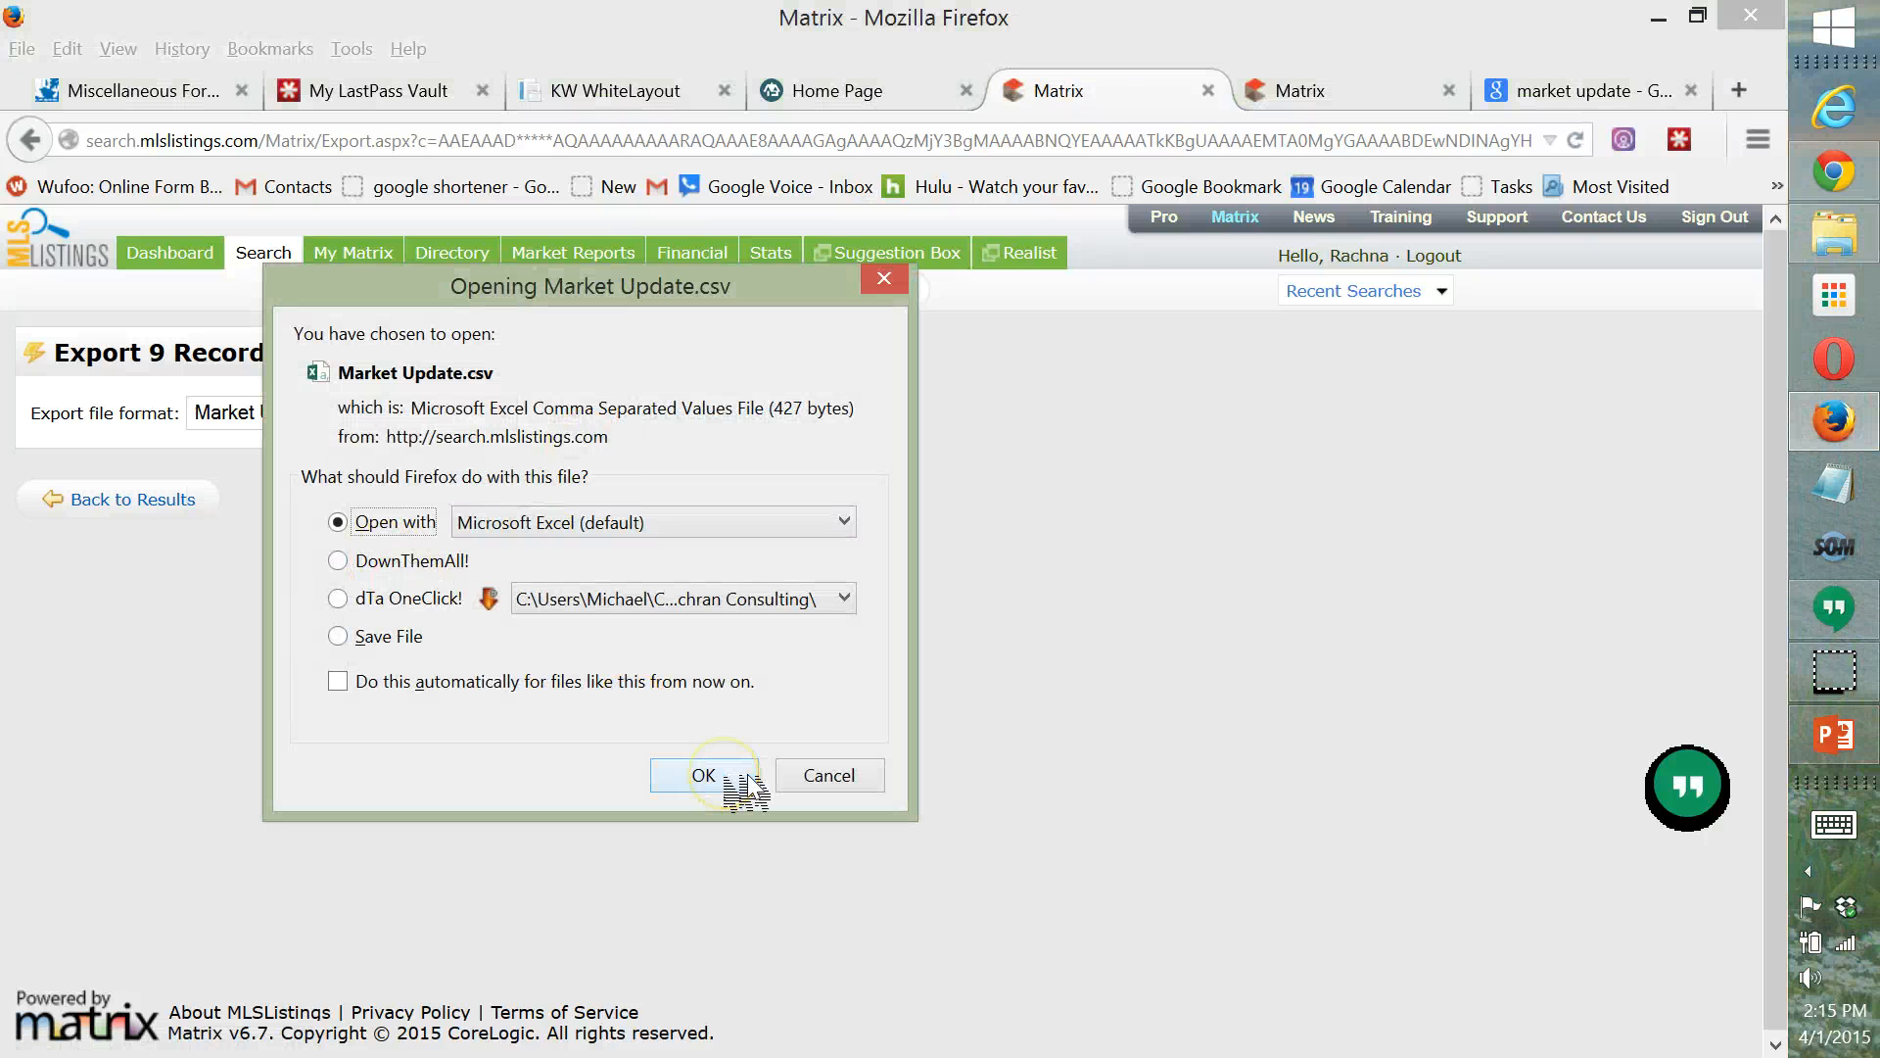
pyautogui.click(722, 777)
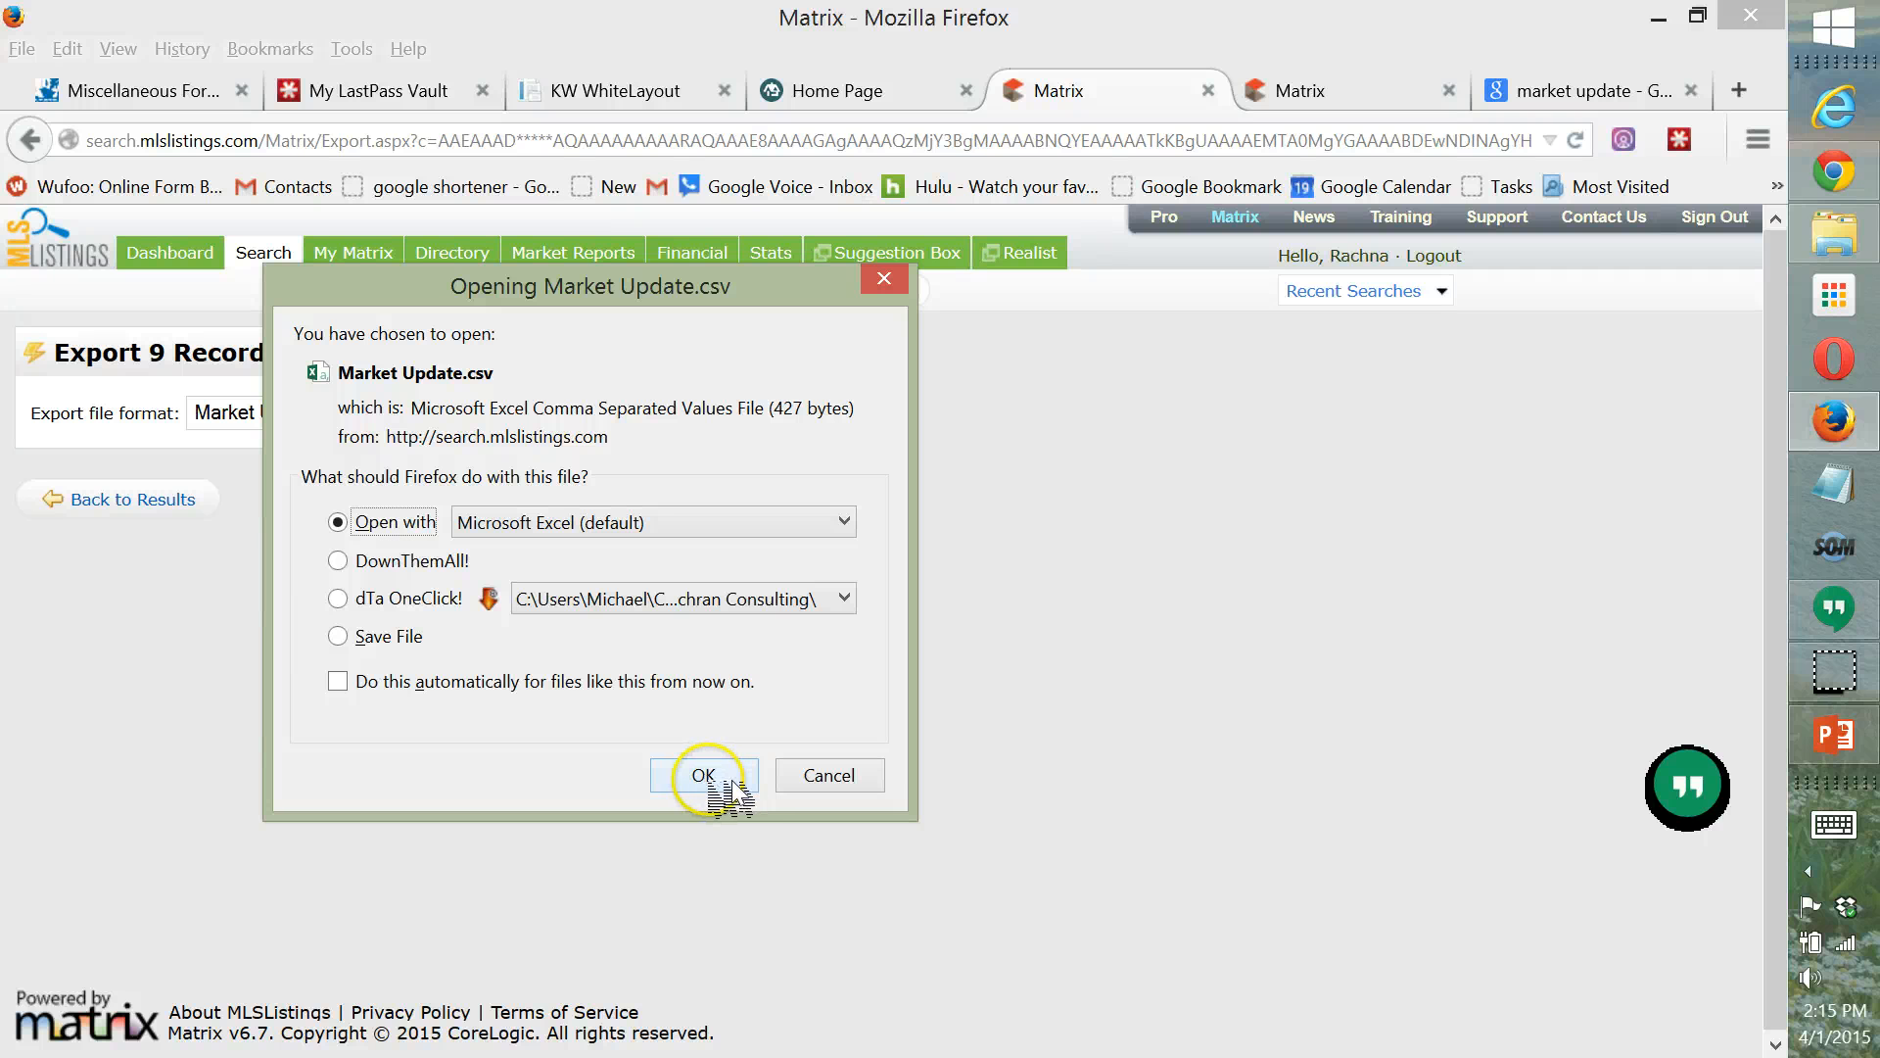
pyautogui.click(740, 774)
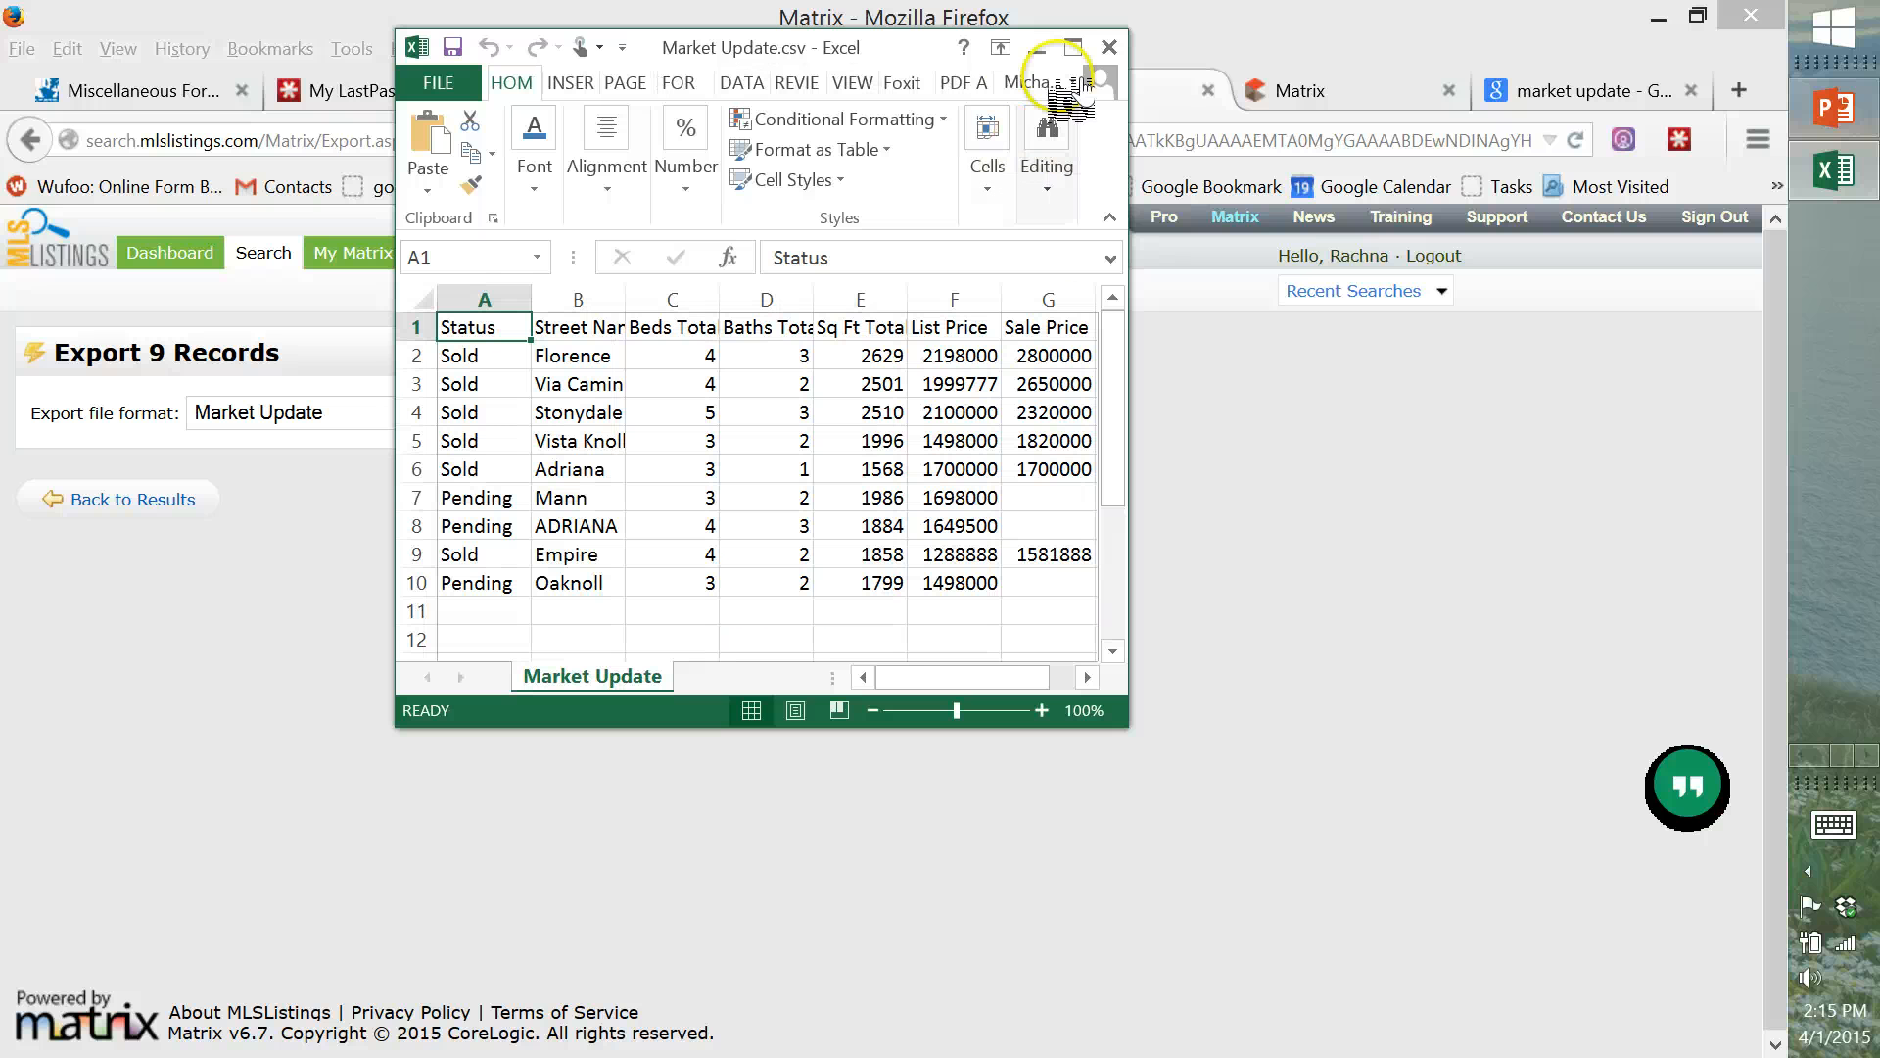
pyautogui.click(1075, 47)
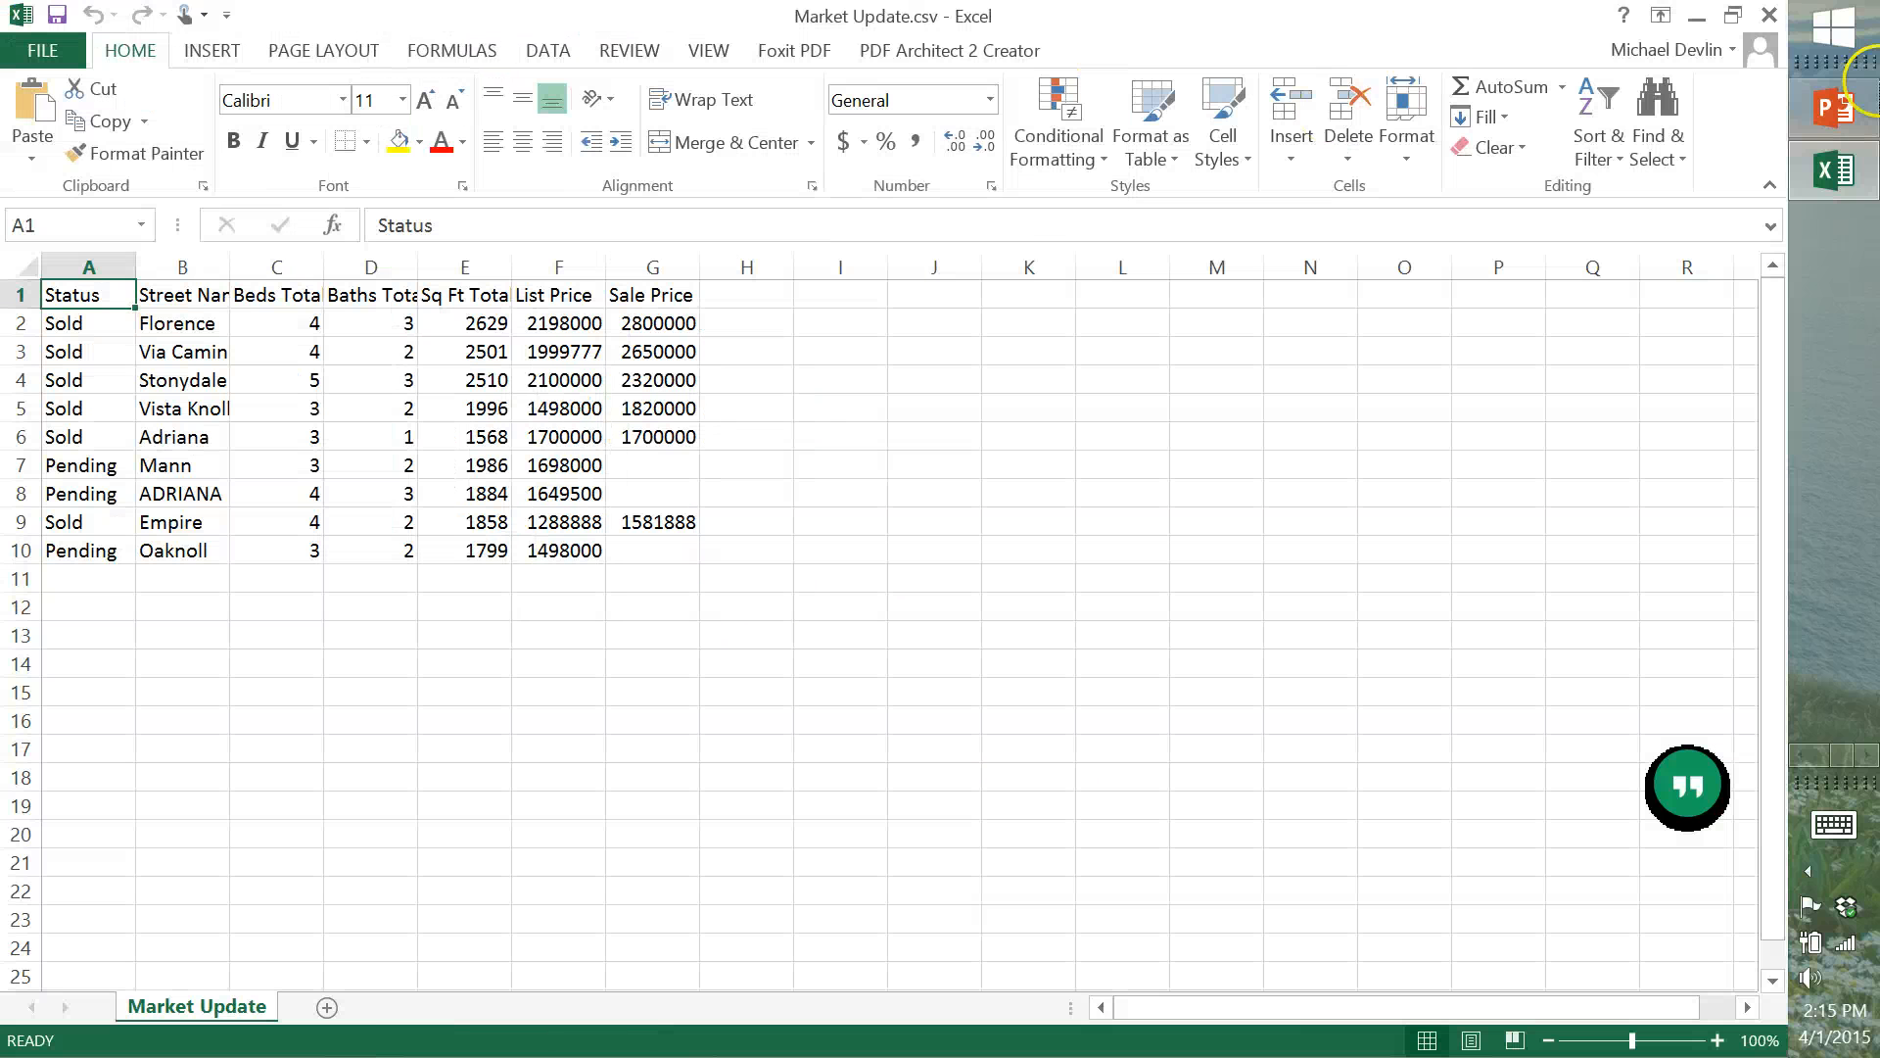
# Switch from Excel back to the browser's search results and open the update settings of the home farm search.
pyautogui.click(1702, 15)
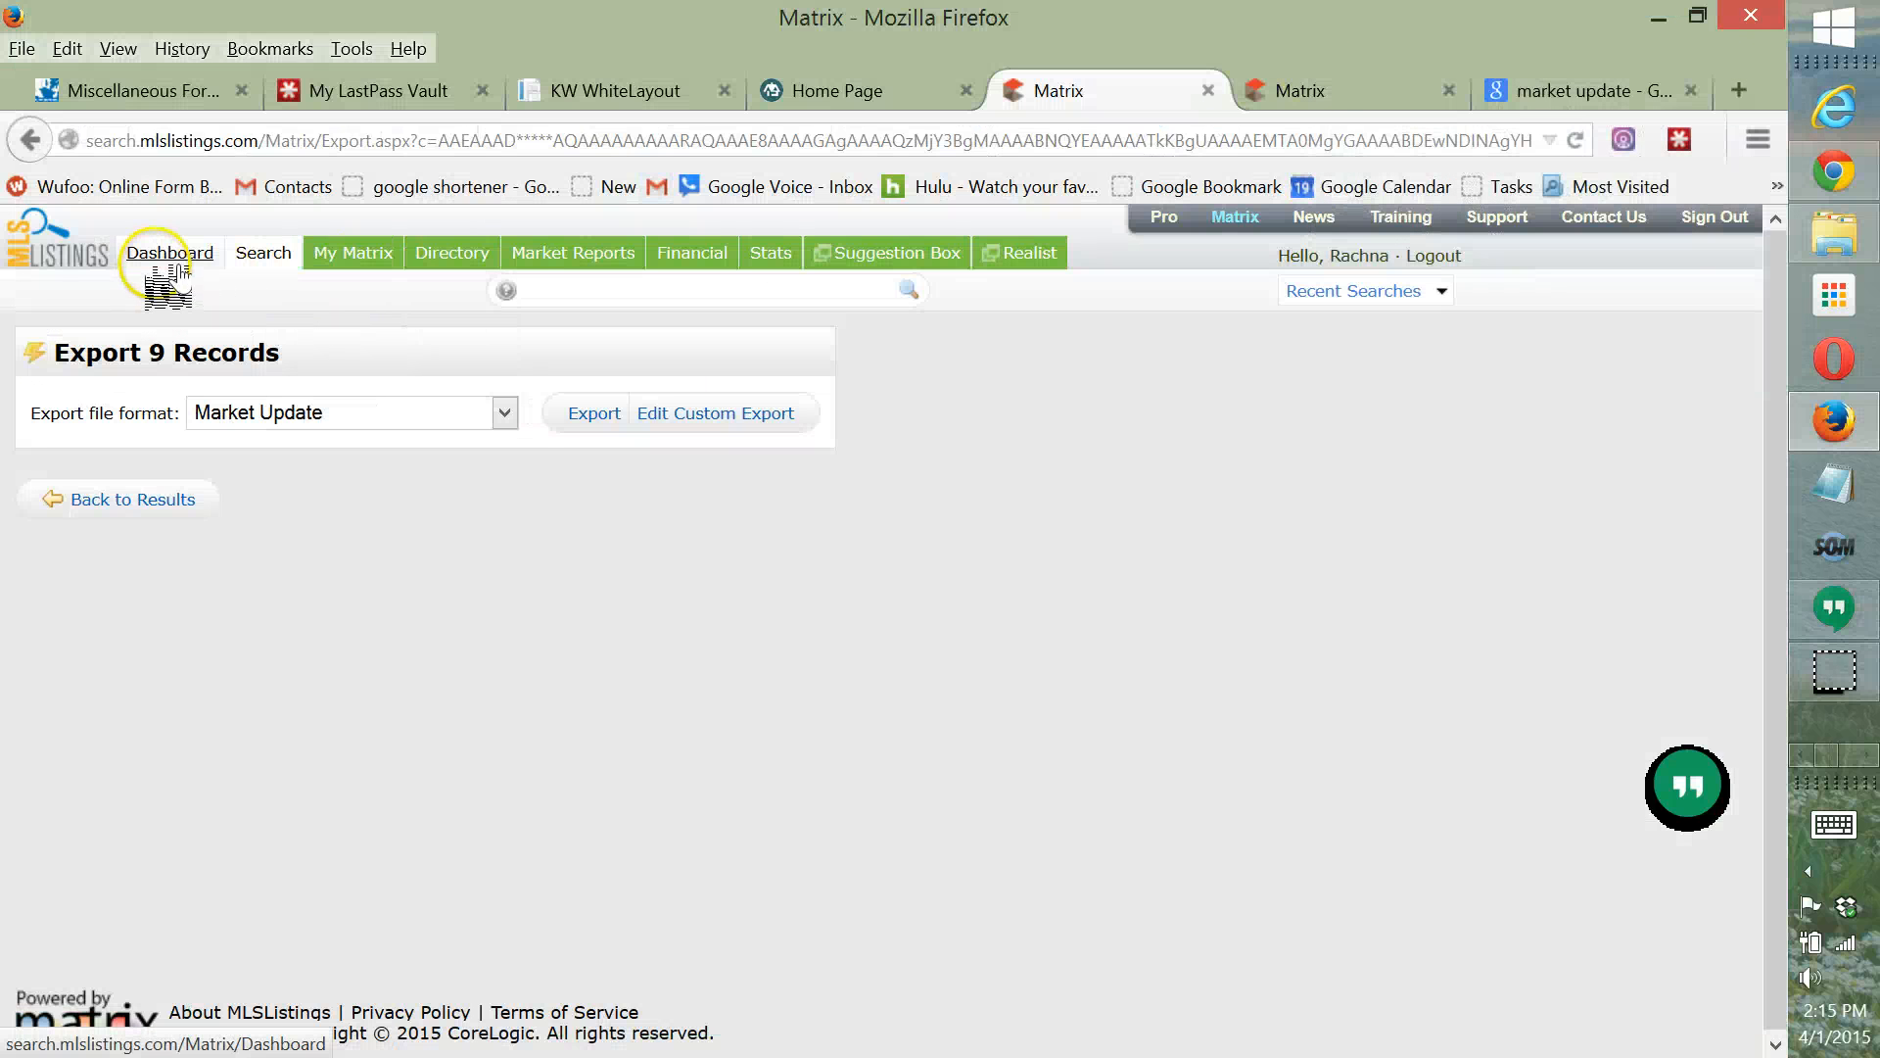
pyautogui.click(169, 501)
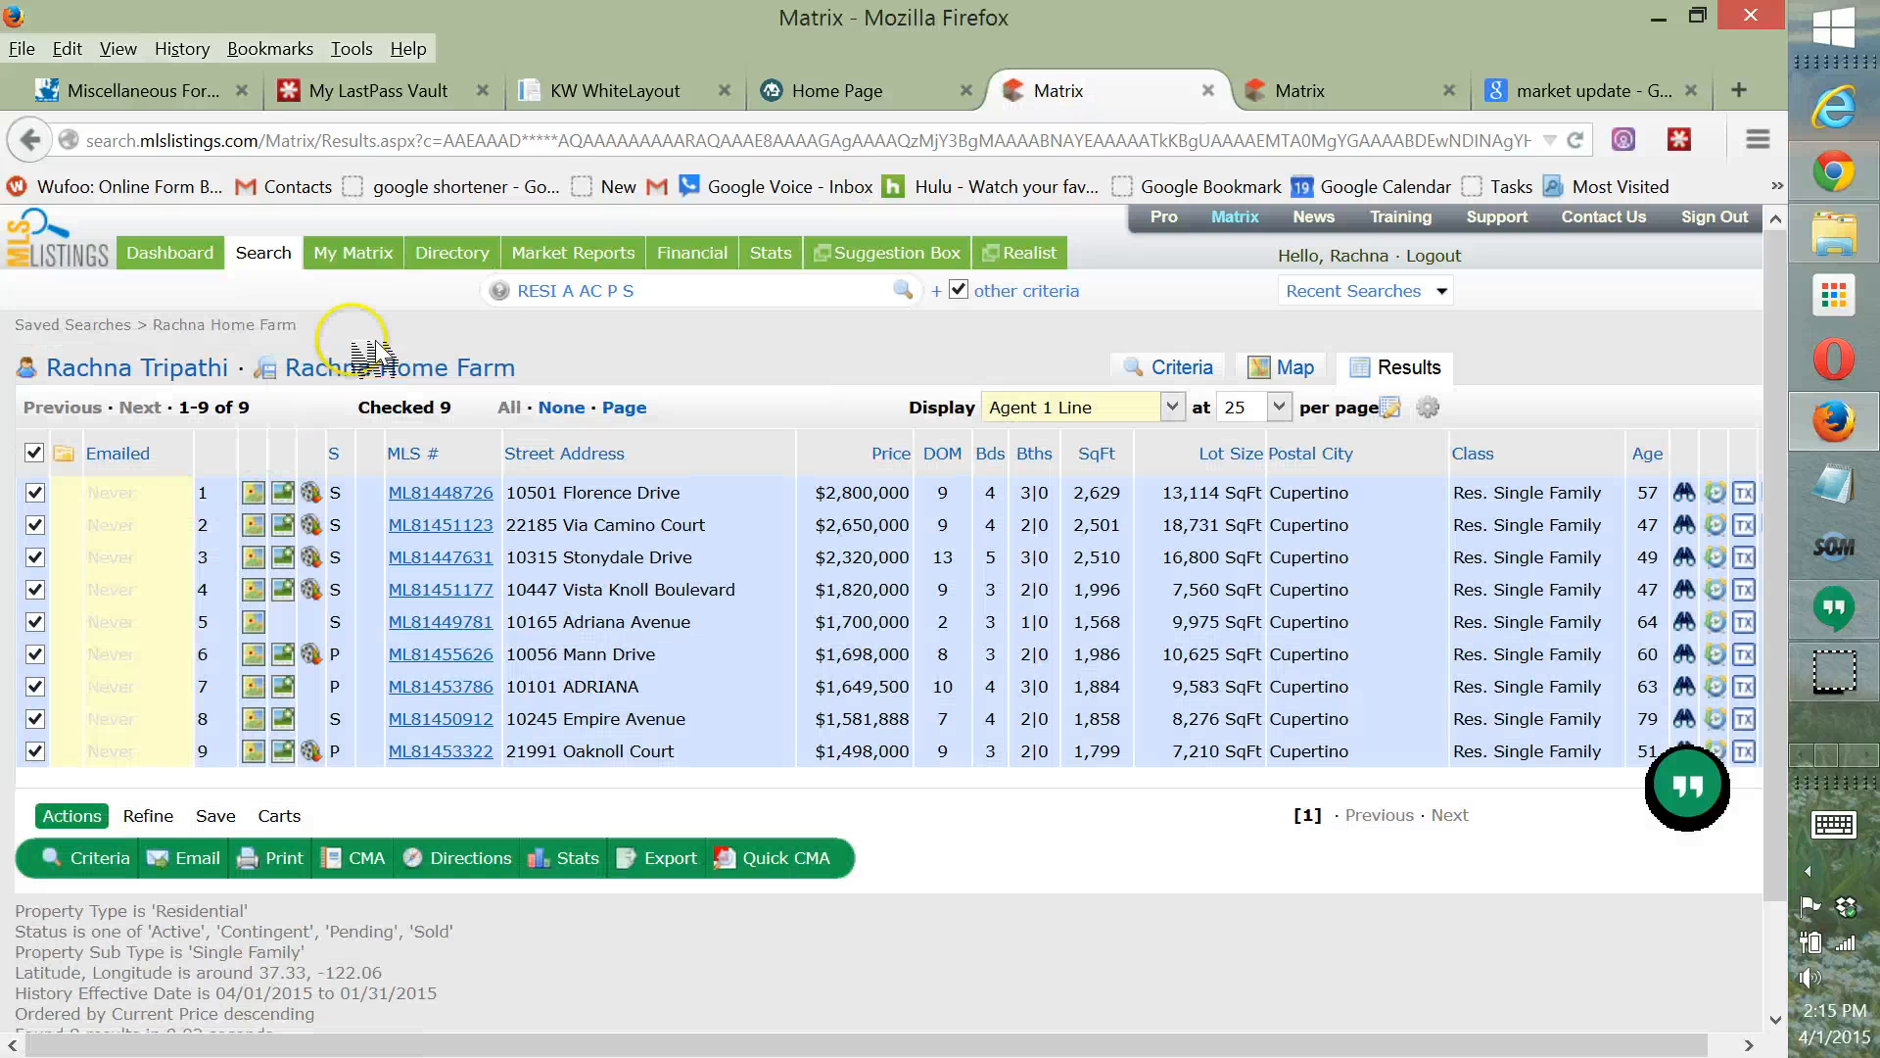
pyautogui.click(216, 817)
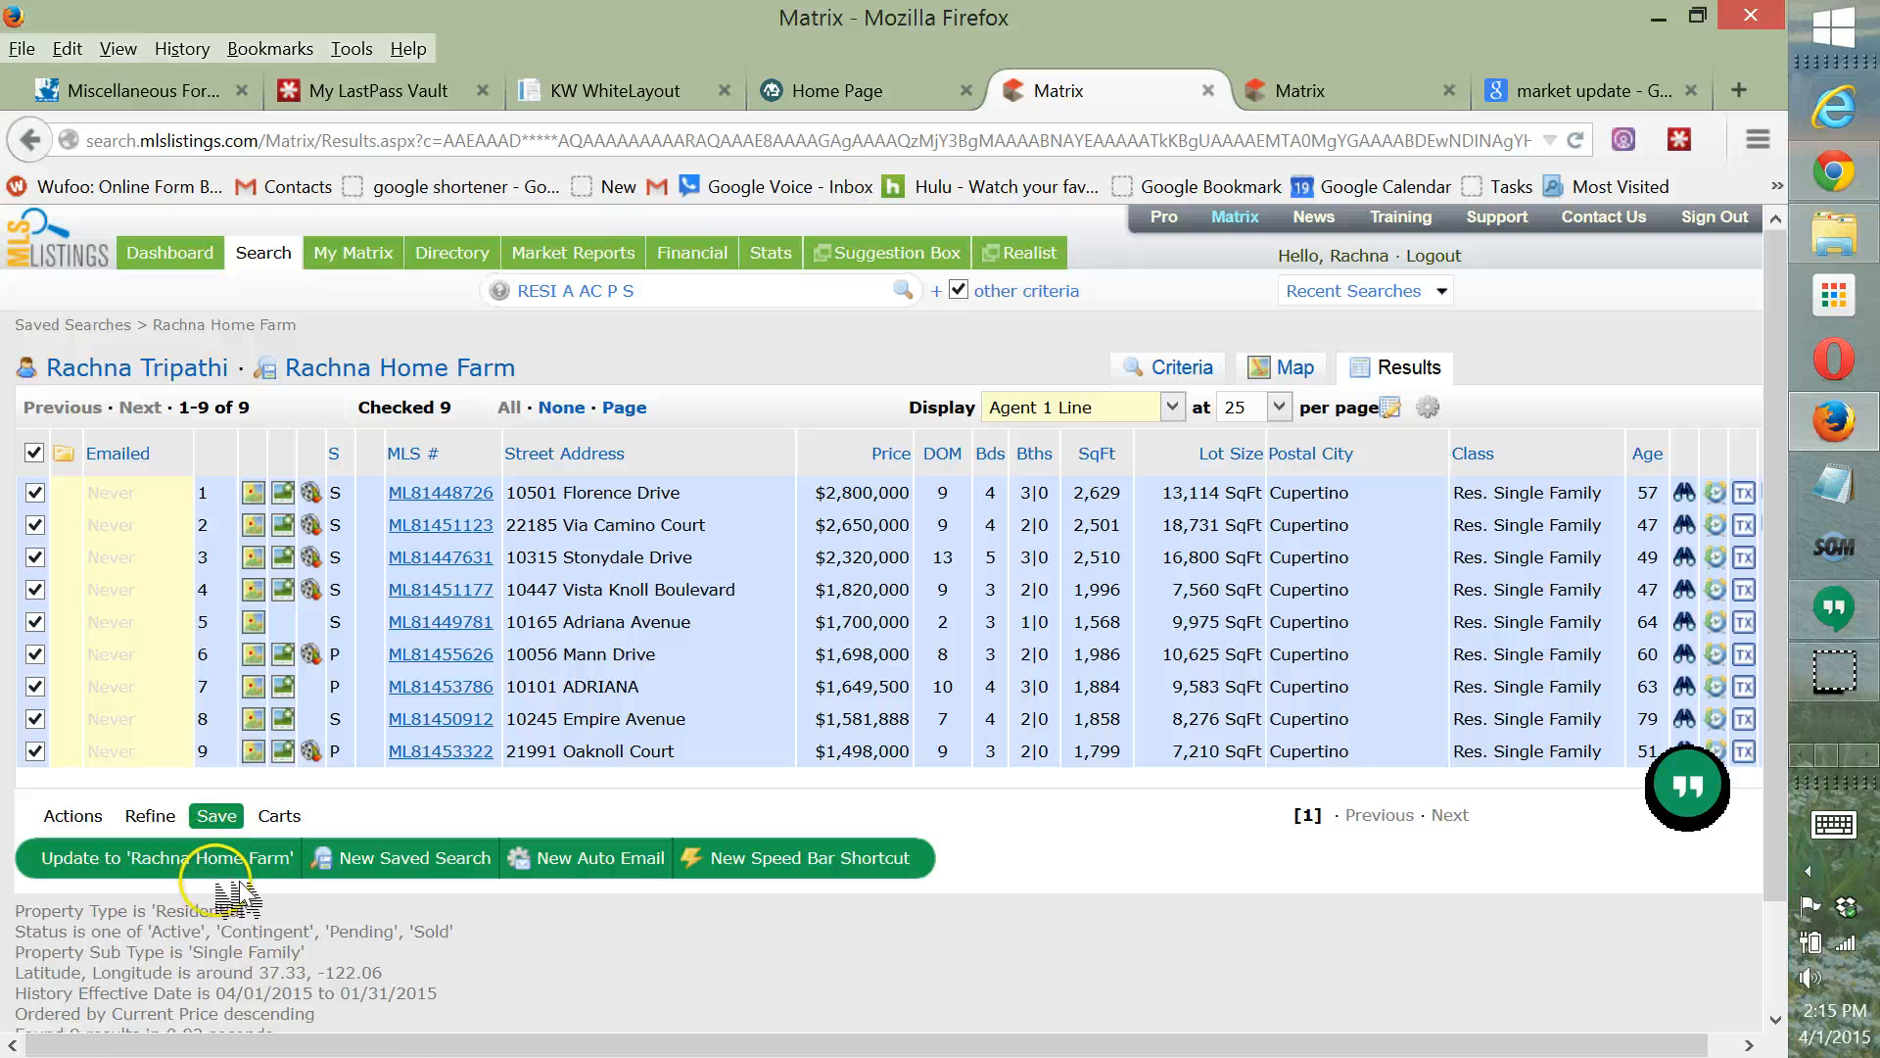
pyautogui.click(246, 862)
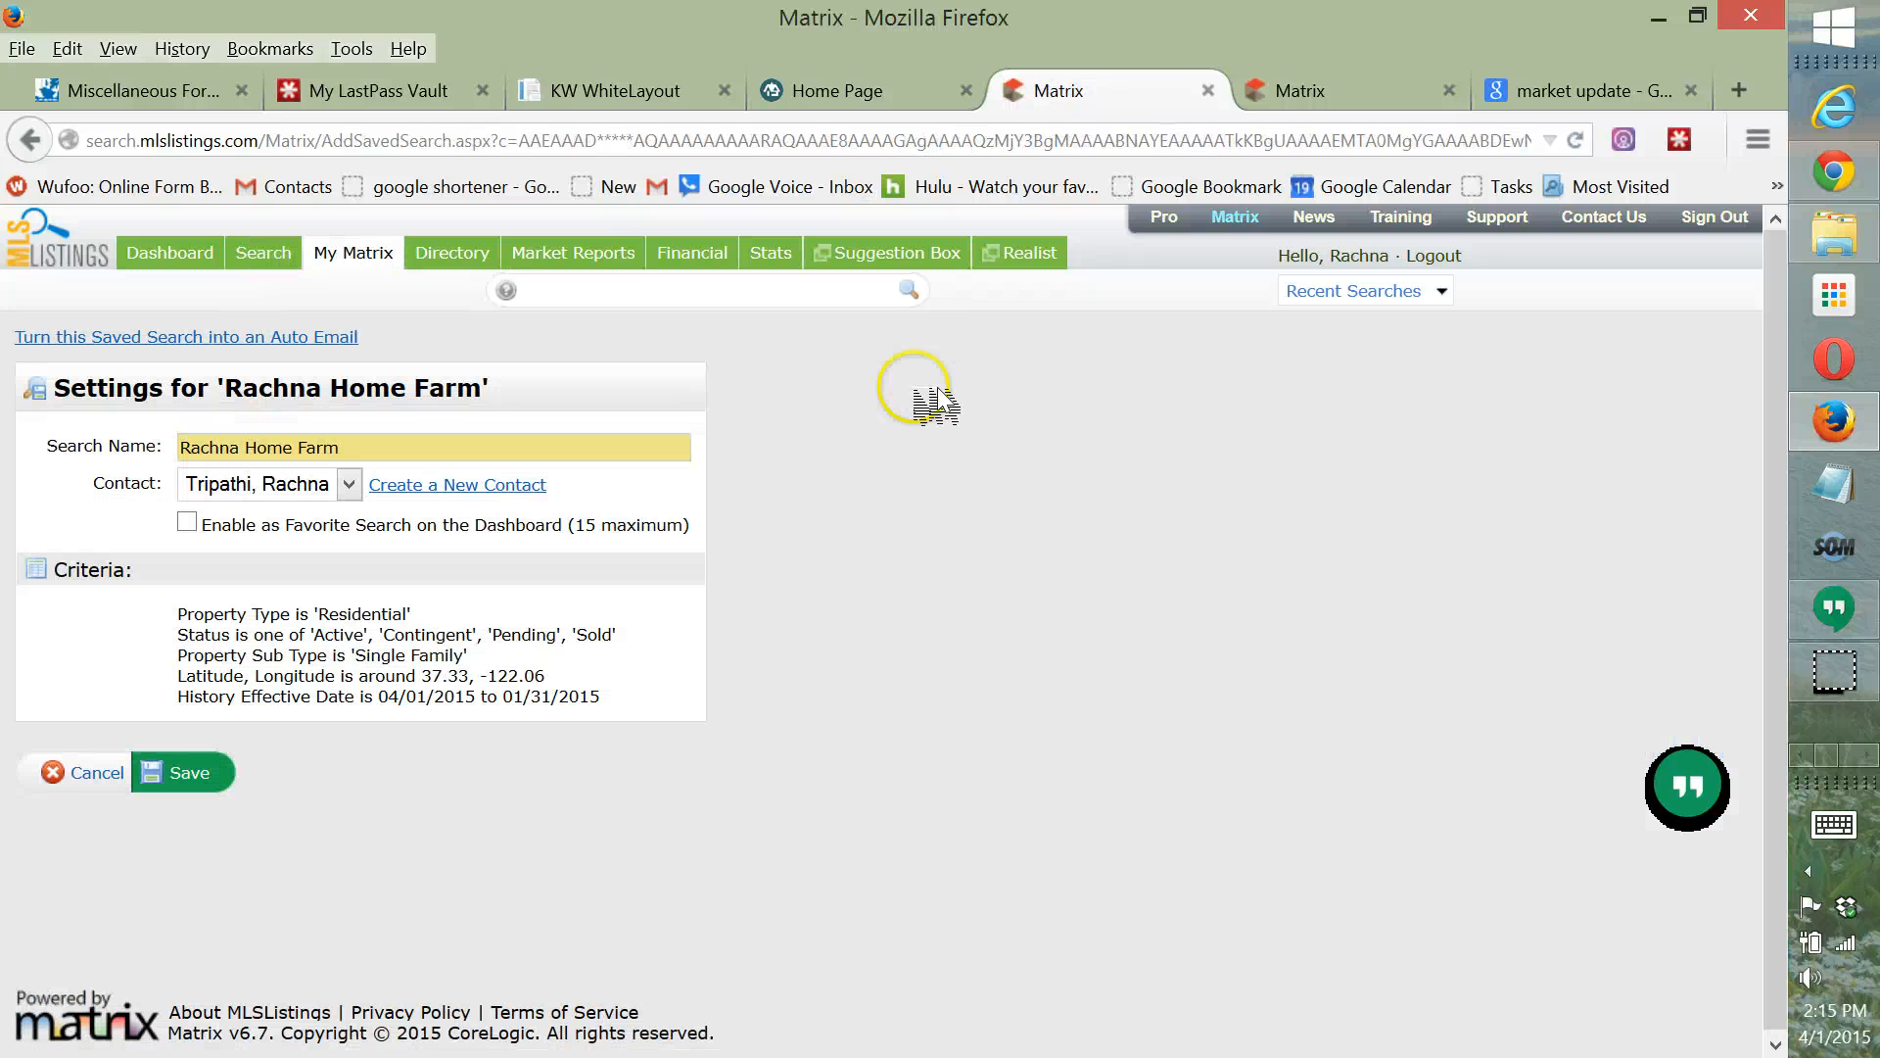
# Open a blank Residential search form, and view the list of saved searches.
pyautogui.moveTo(257, 253)
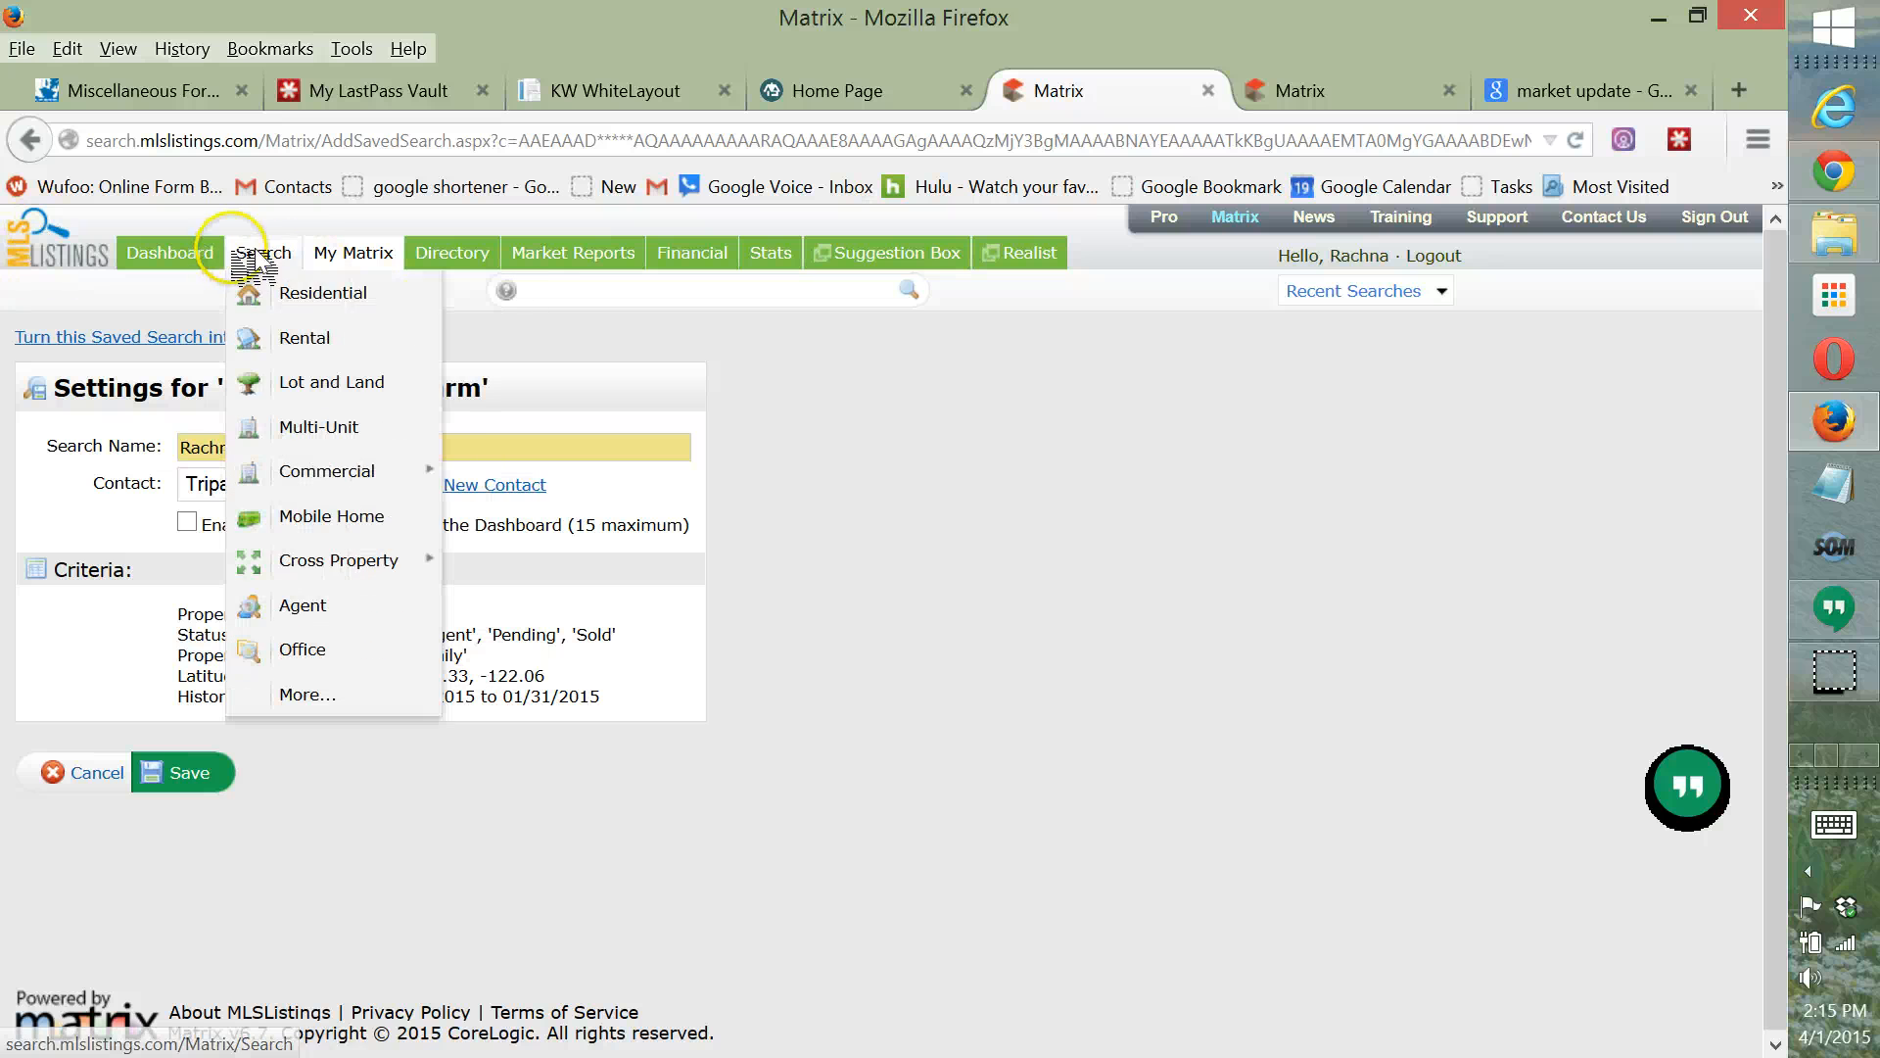
pyautogui.click(318, 297)
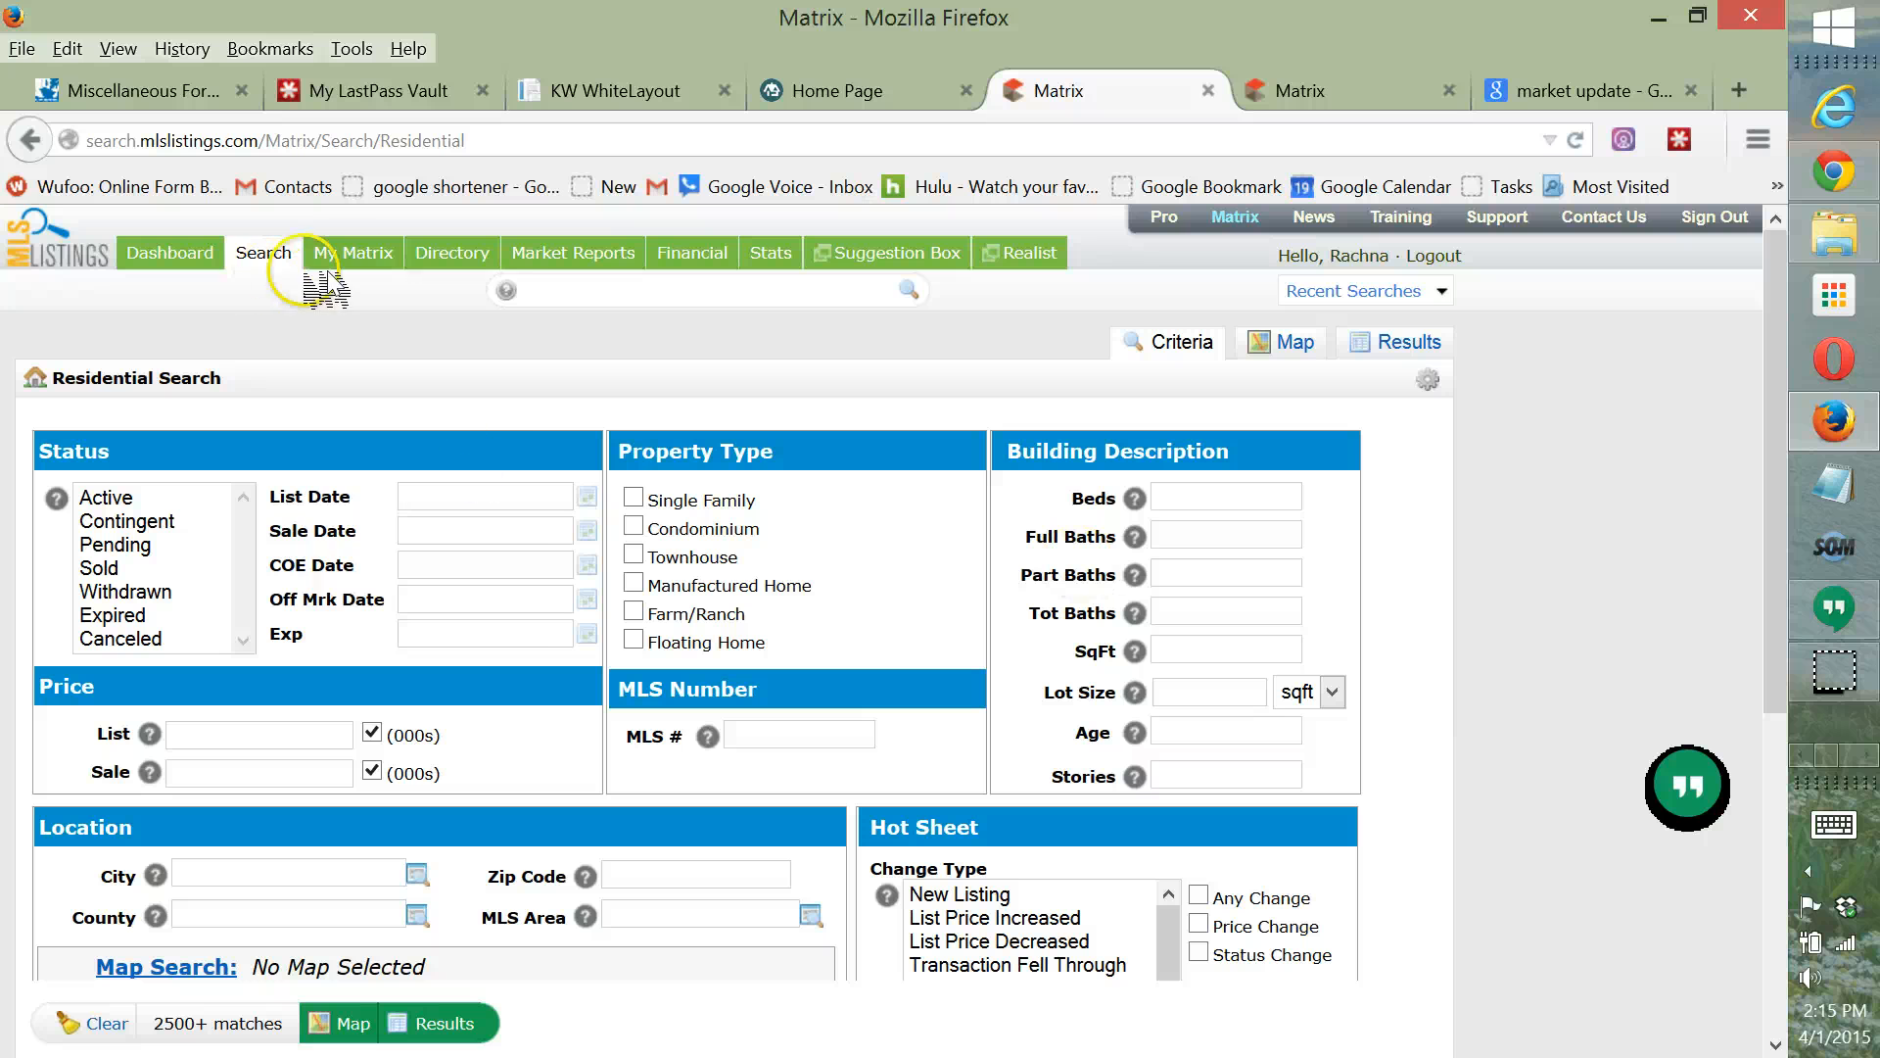
pyautogui.moveTo(374, 260)
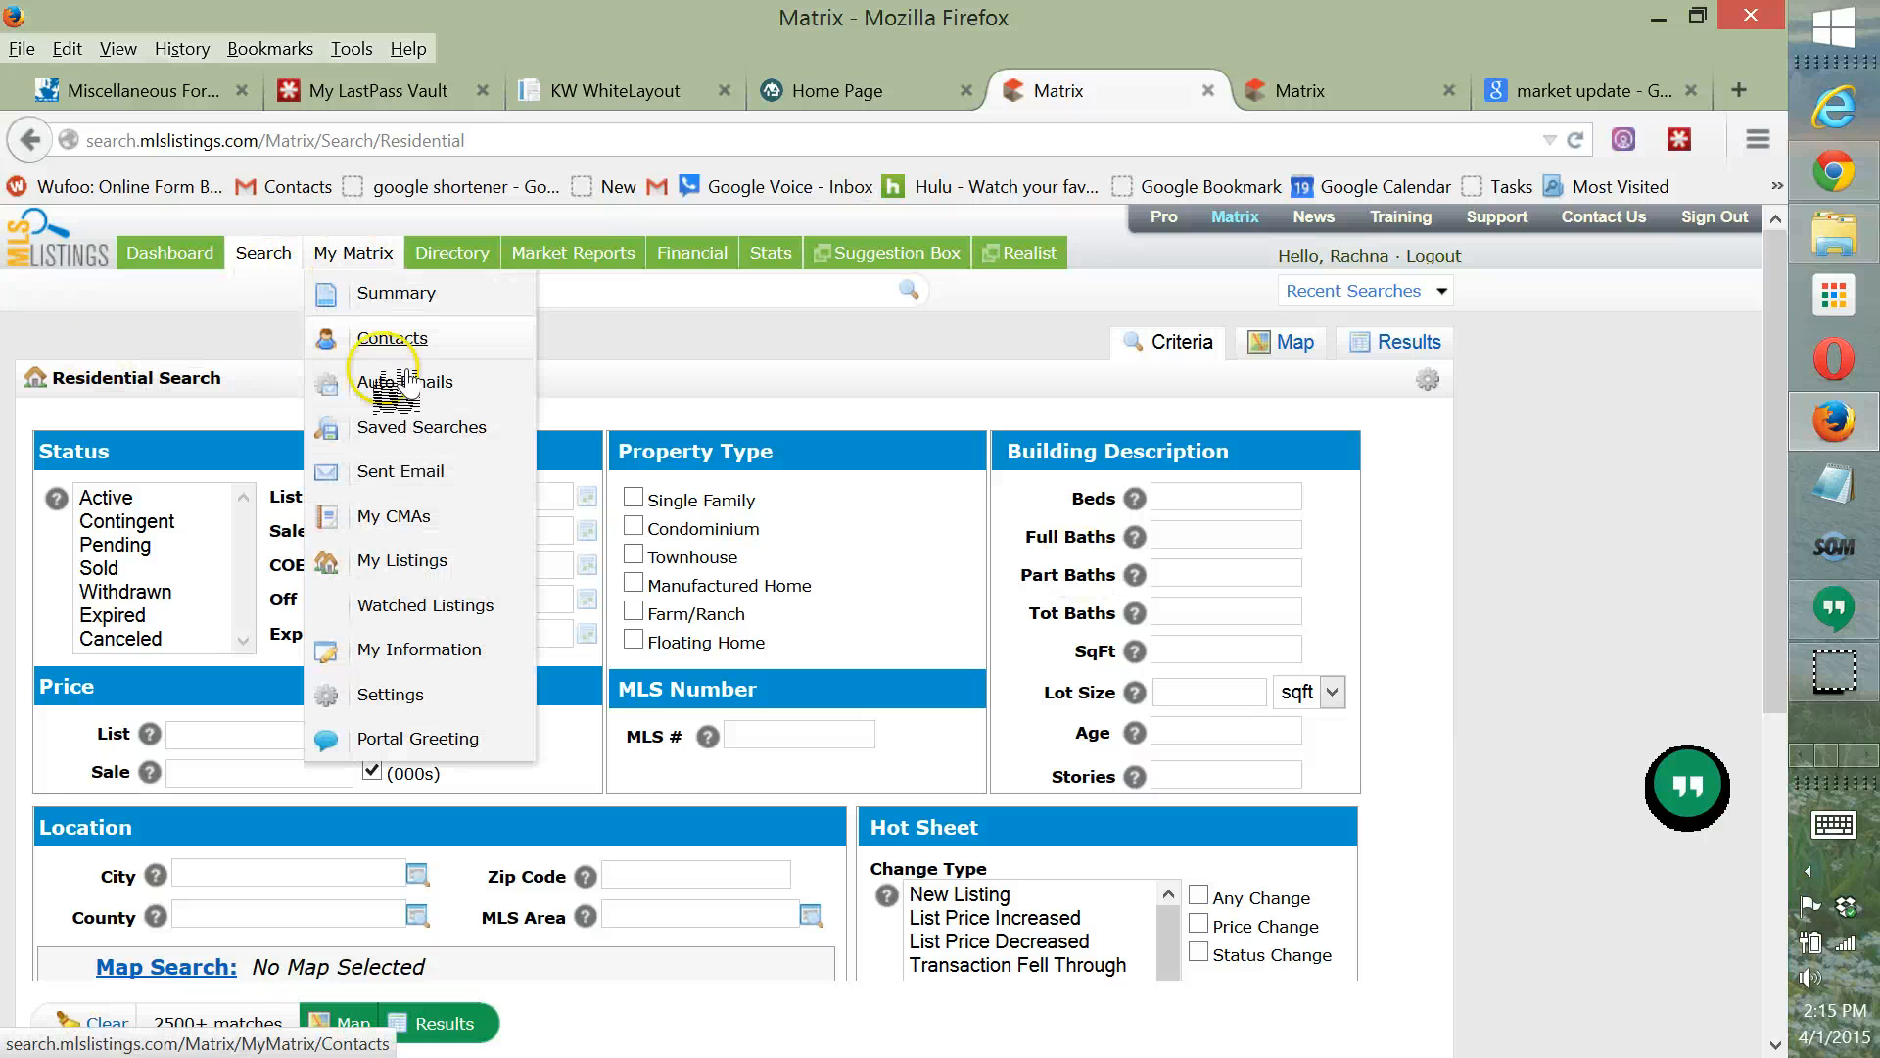
pyautogui.click(417, 431)
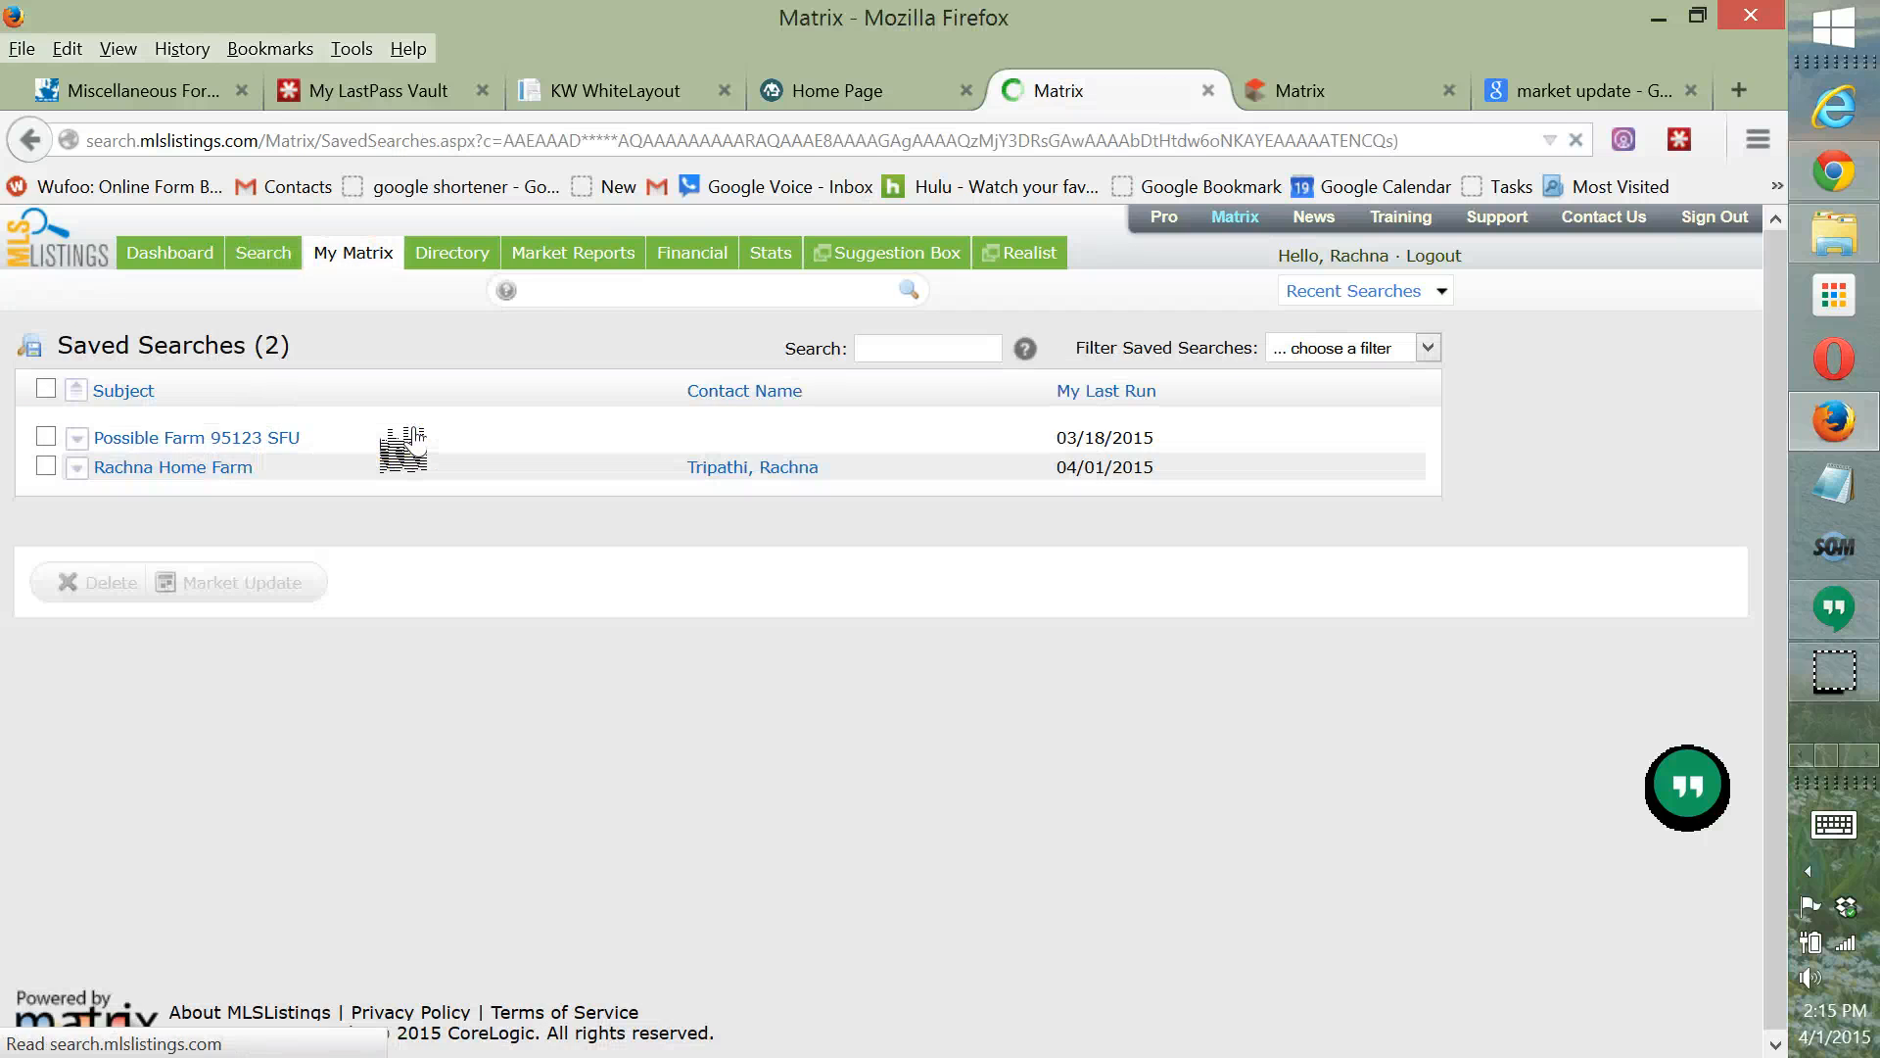
# Show the home farm search's results again, check every listing and open the export page.
pyautogui.click(218, 467)
pyautogui.click(316, 503)
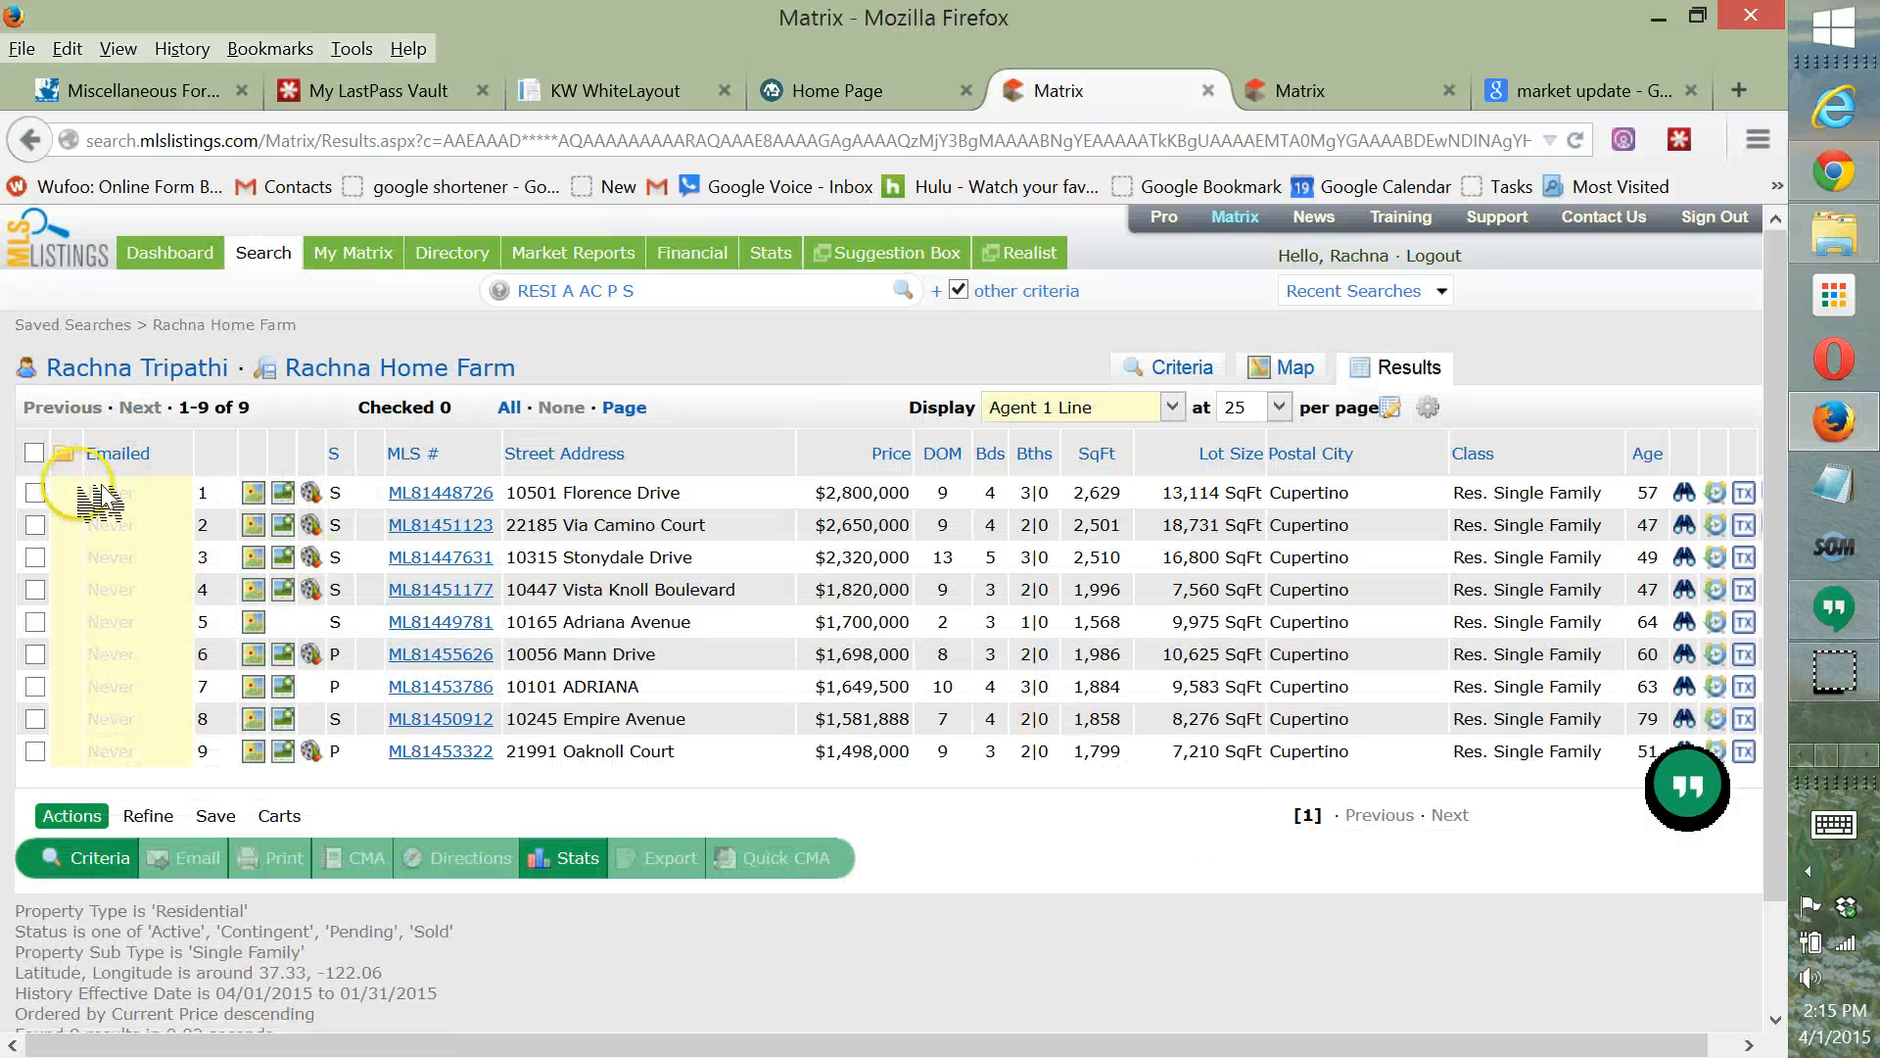
pyautogui.click(35, 452)
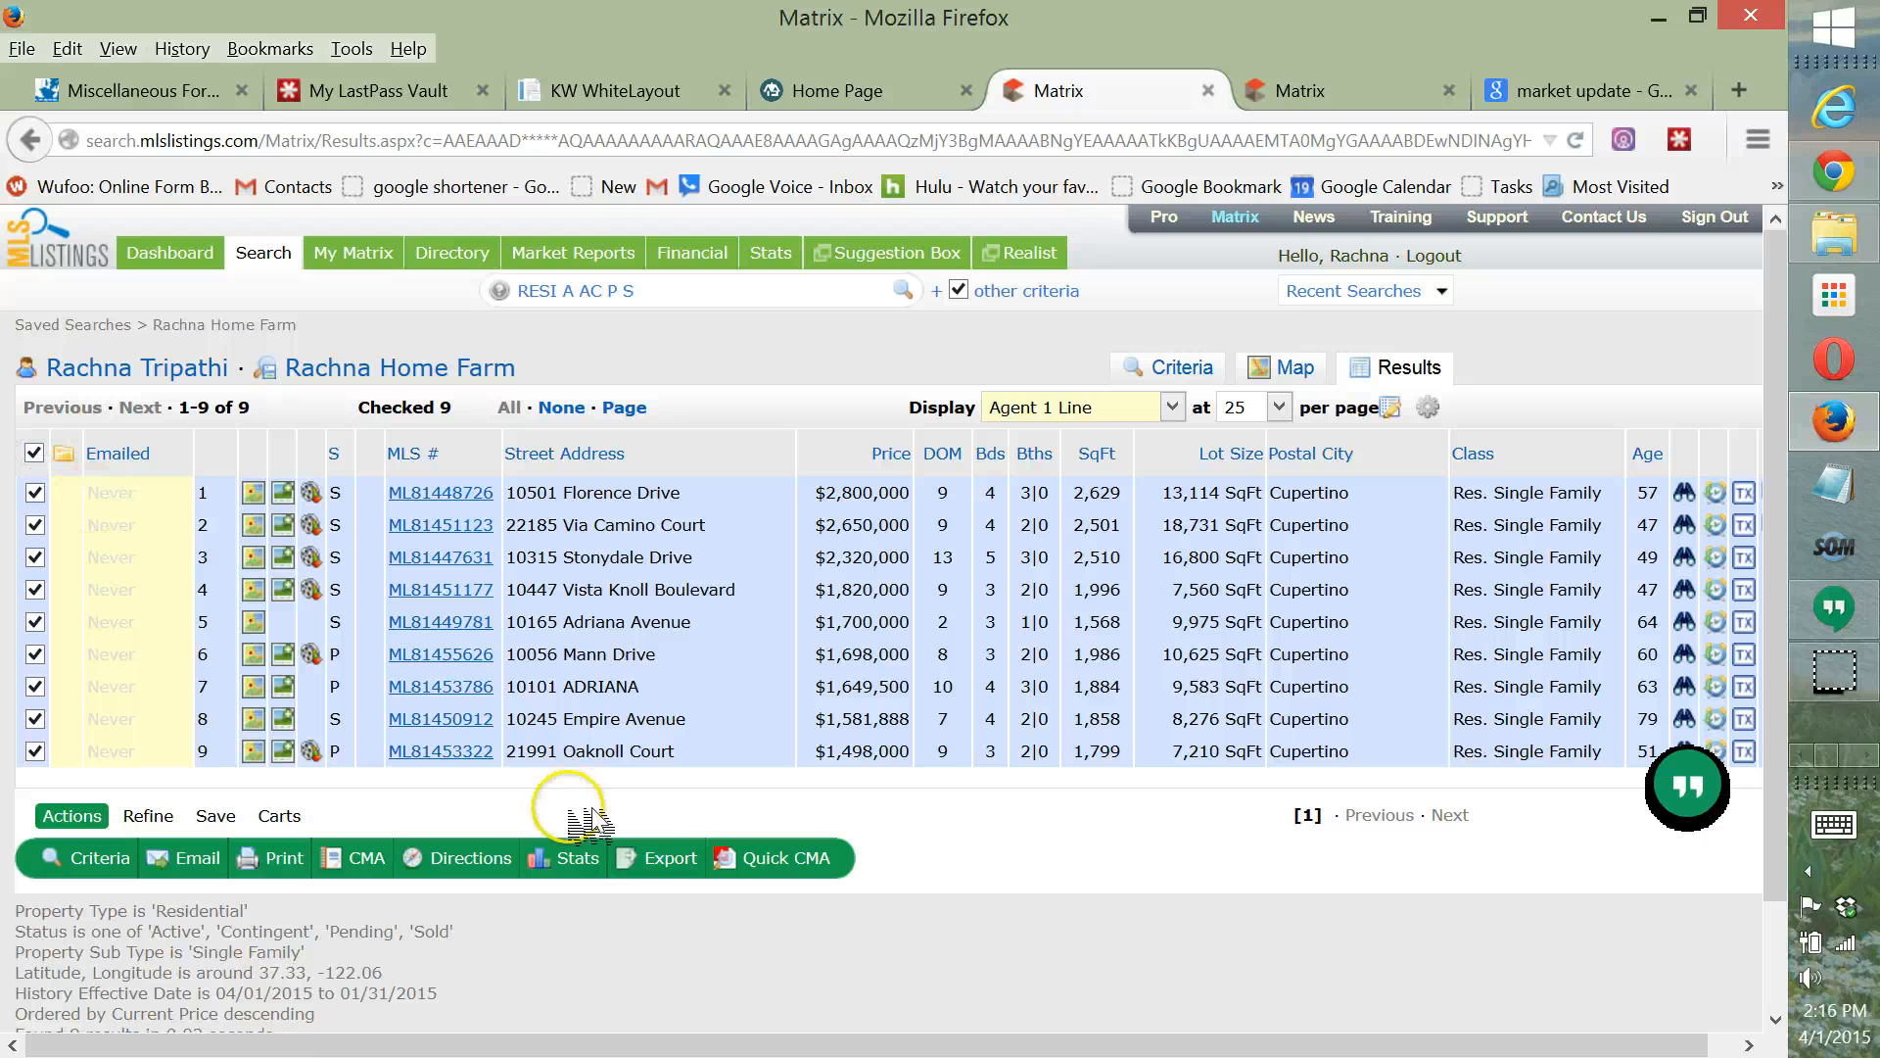
pyautogui.click(677, 862)
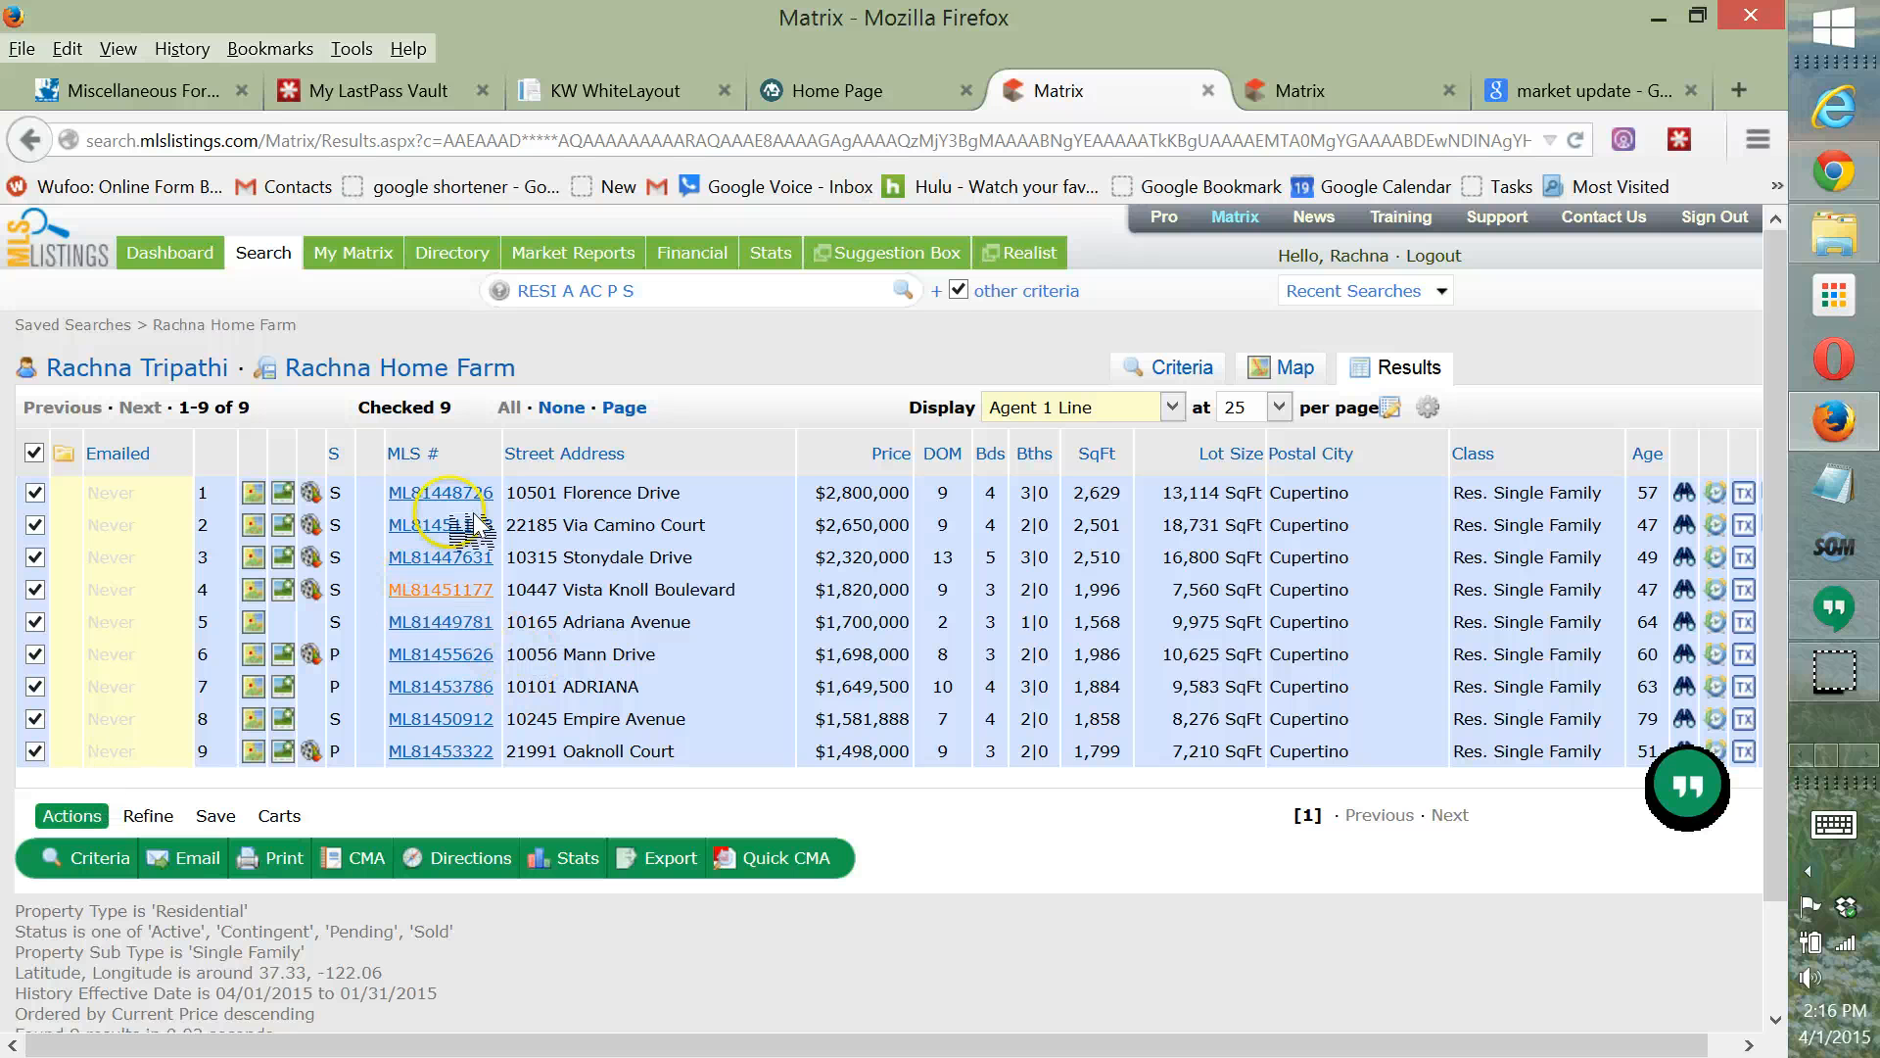
# Open the custom exports in the settings and view a new blank Cross Property export definition.
pyautogui.moveTo(370, 267)
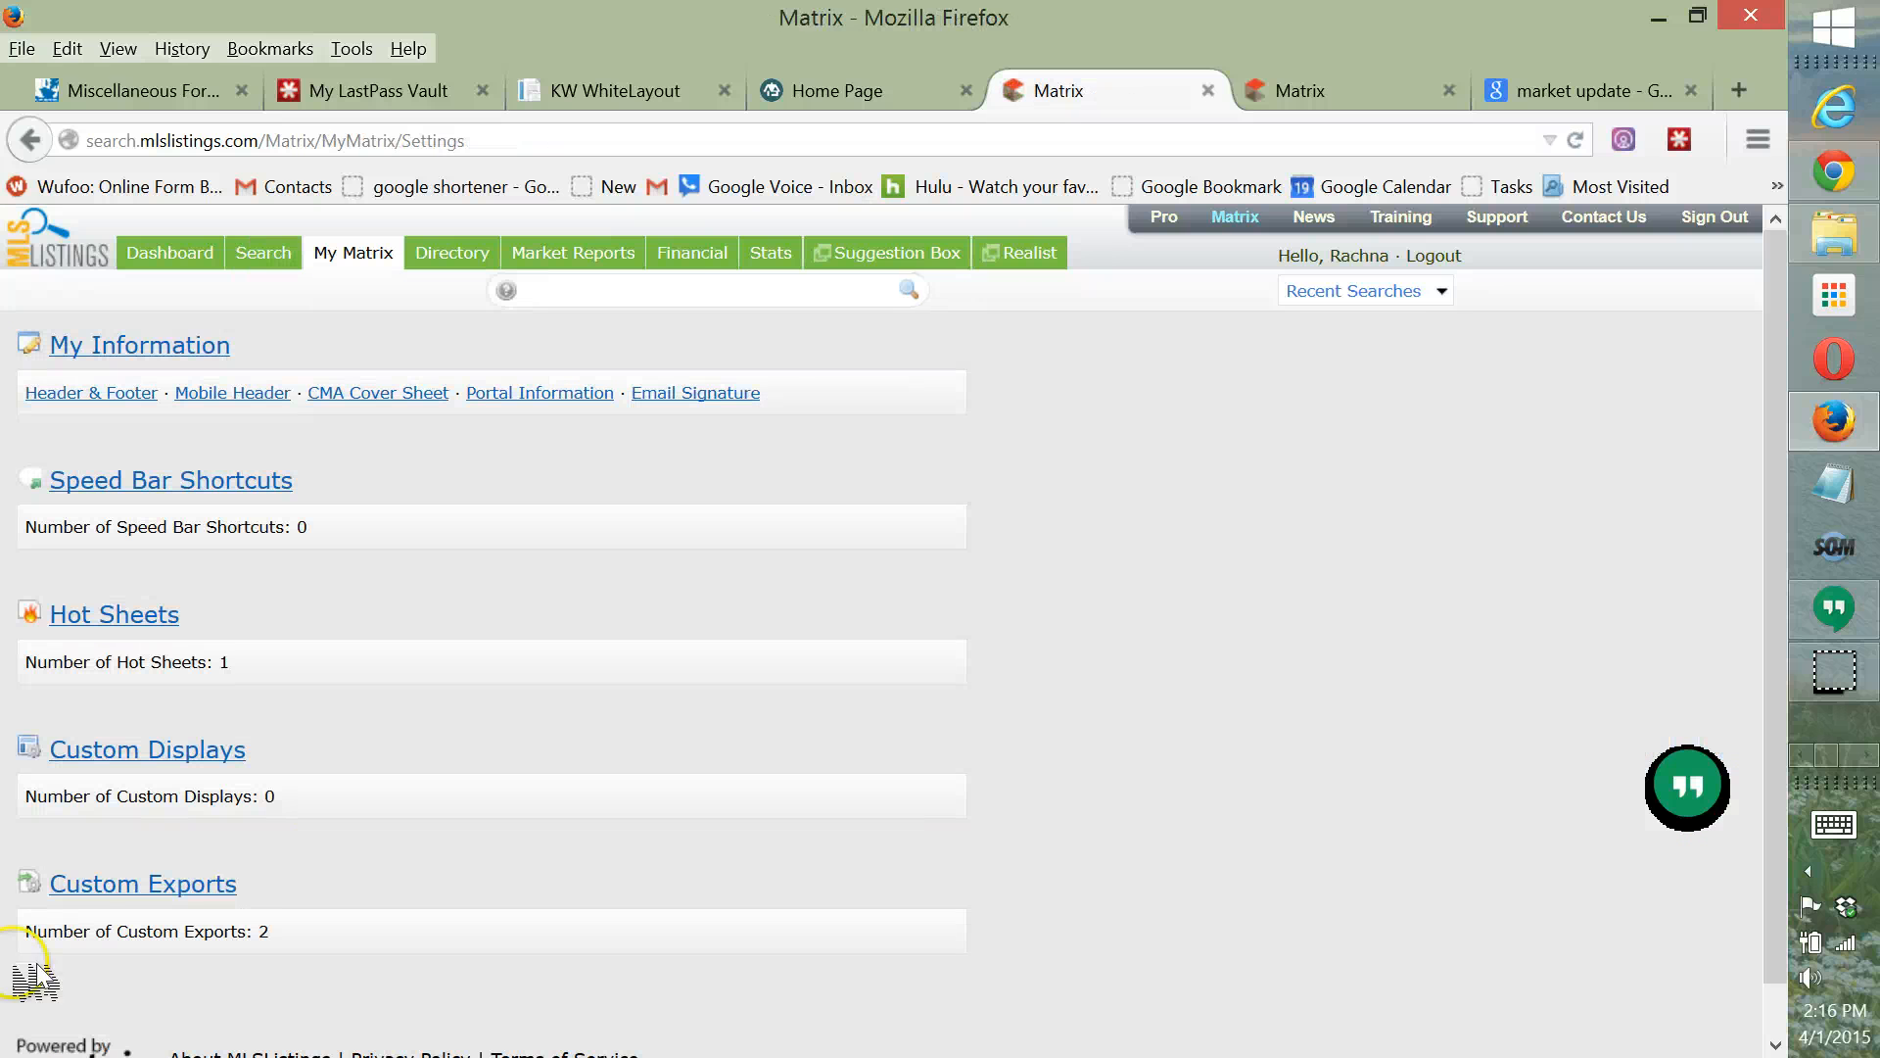
pyautogui.scroll(-1, 147, 735)
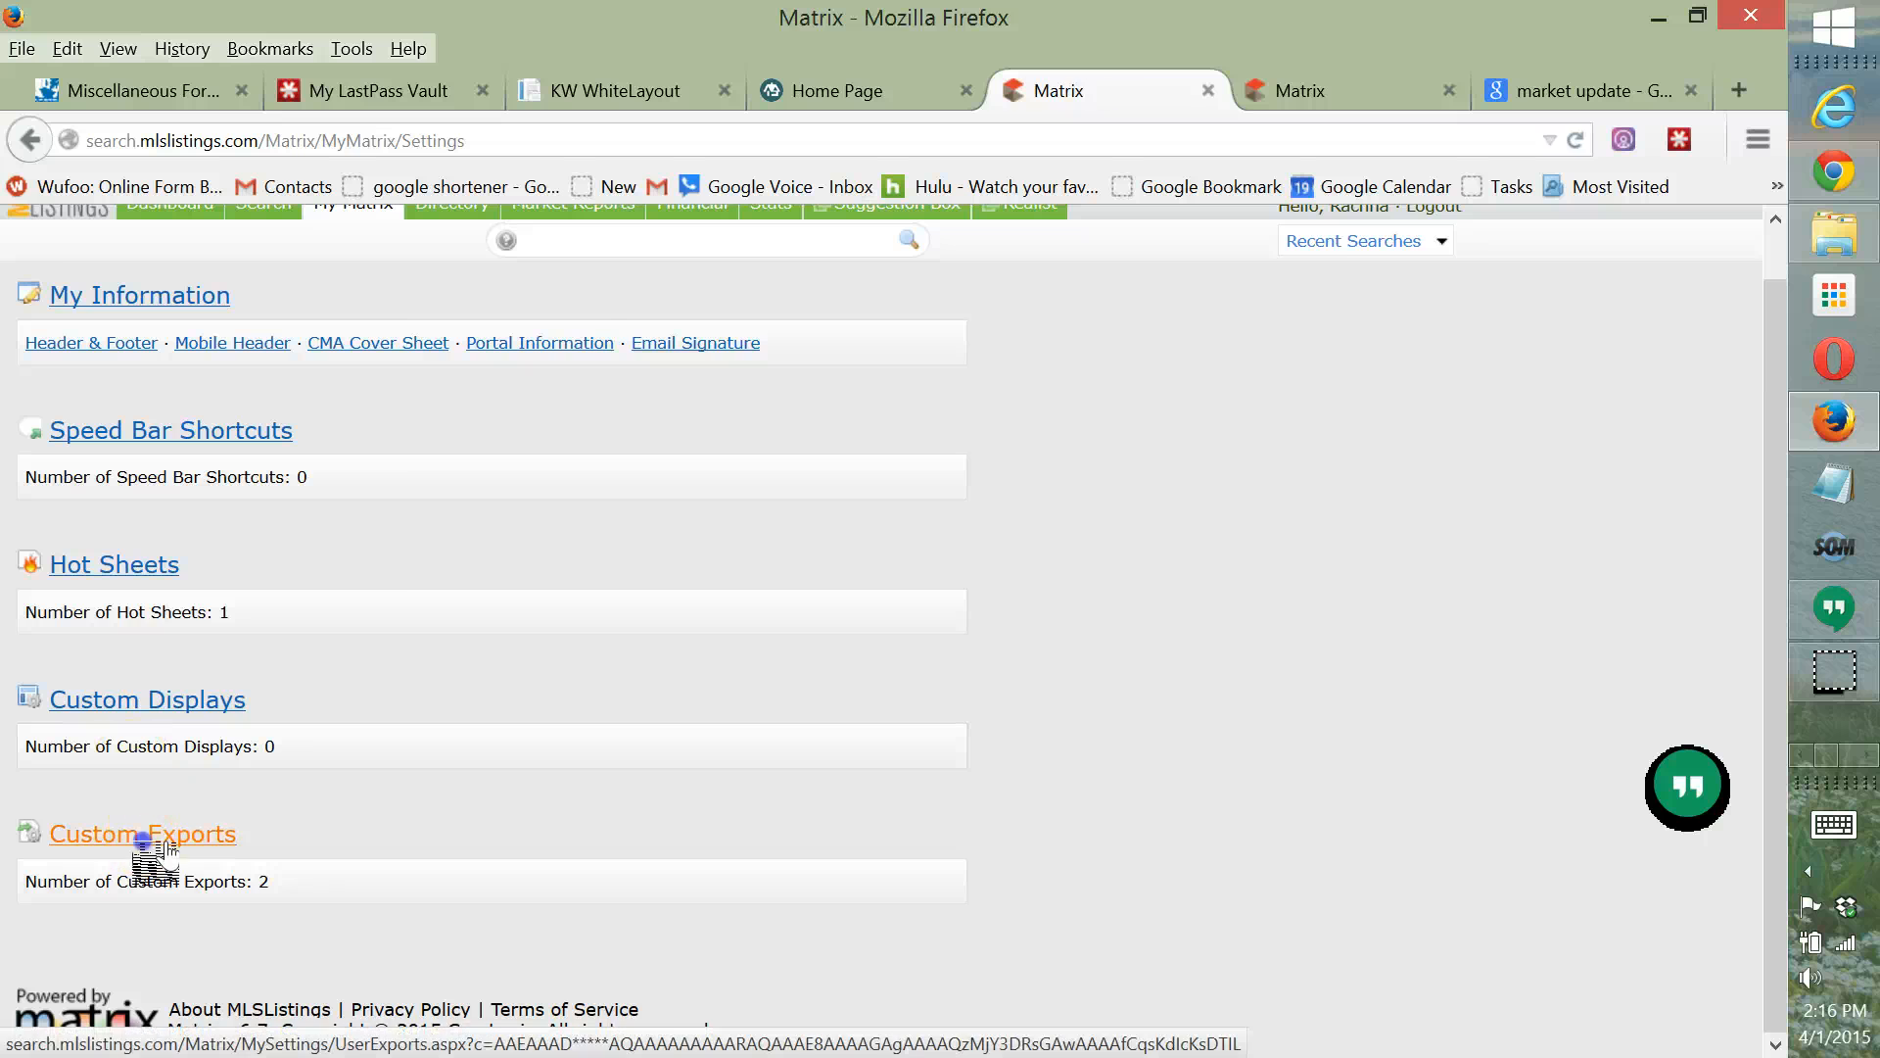
pyautogui.click(162, 840)
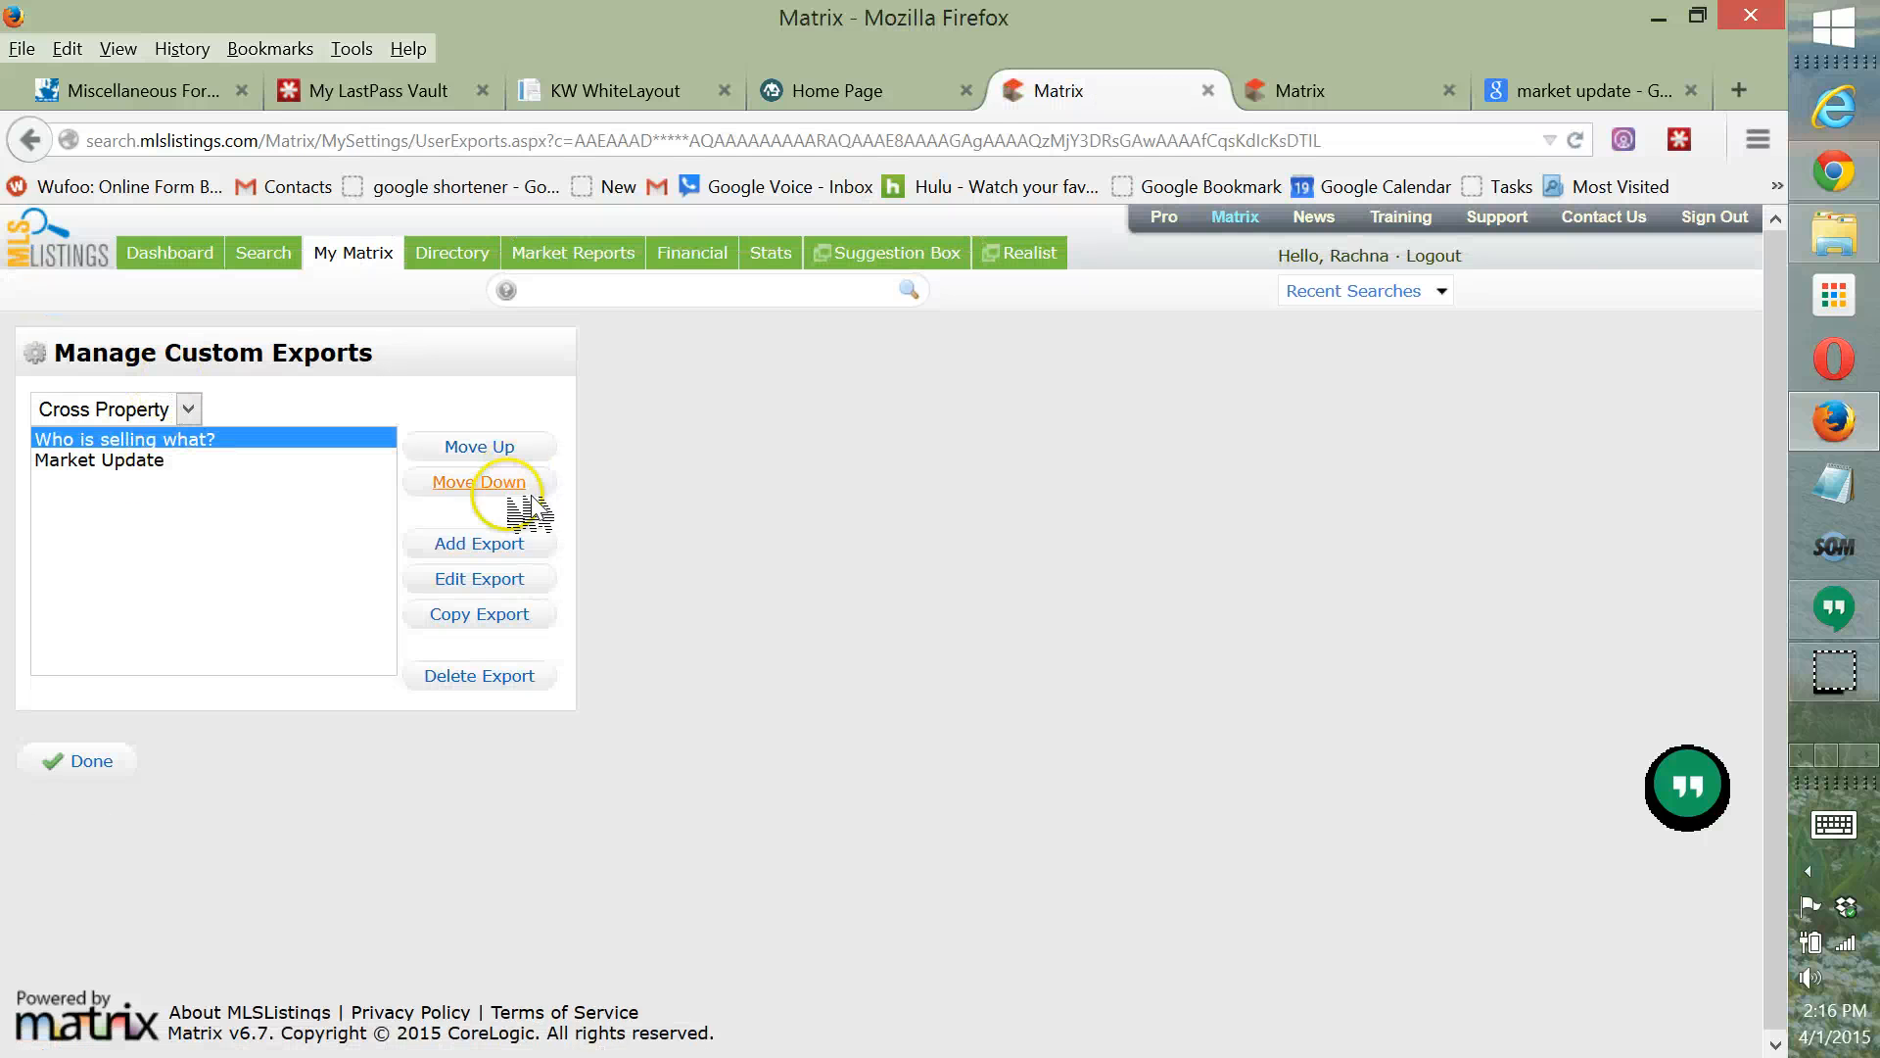
pyautogui.click(480, 544)
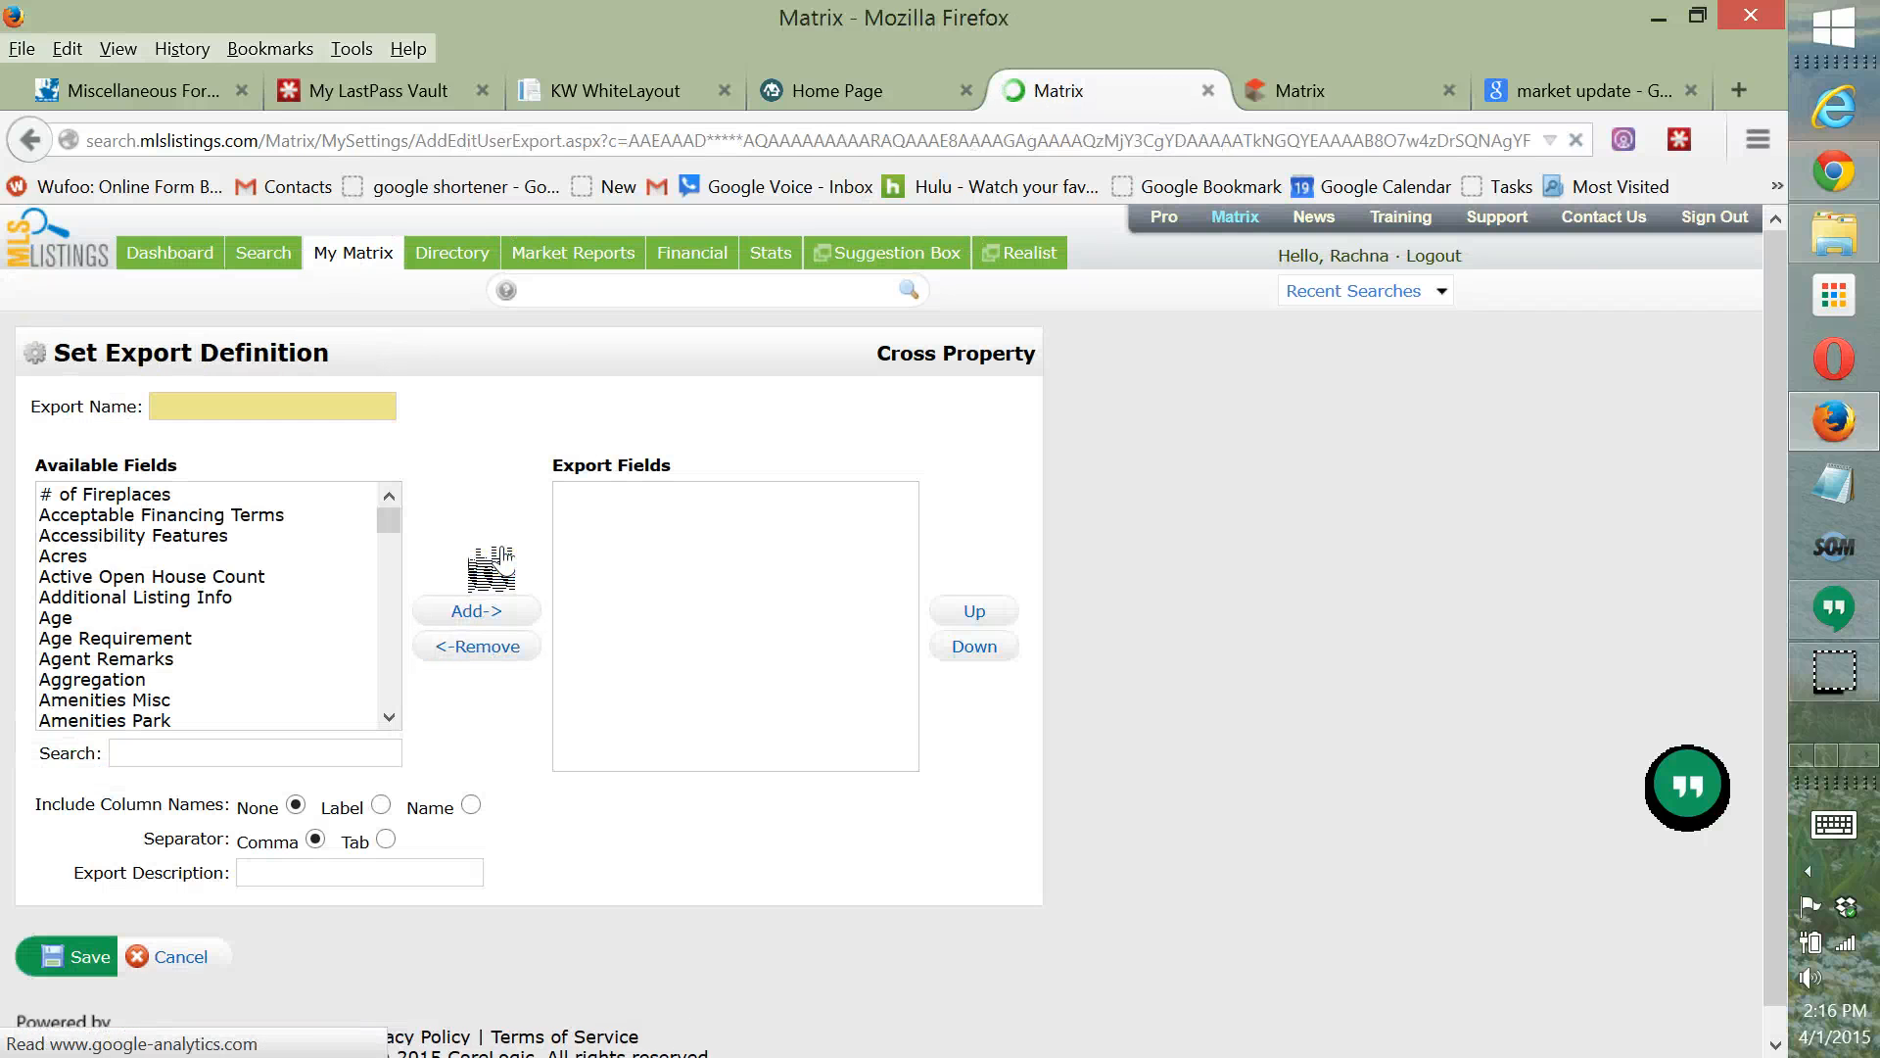
pyautogui.click(250, 412)
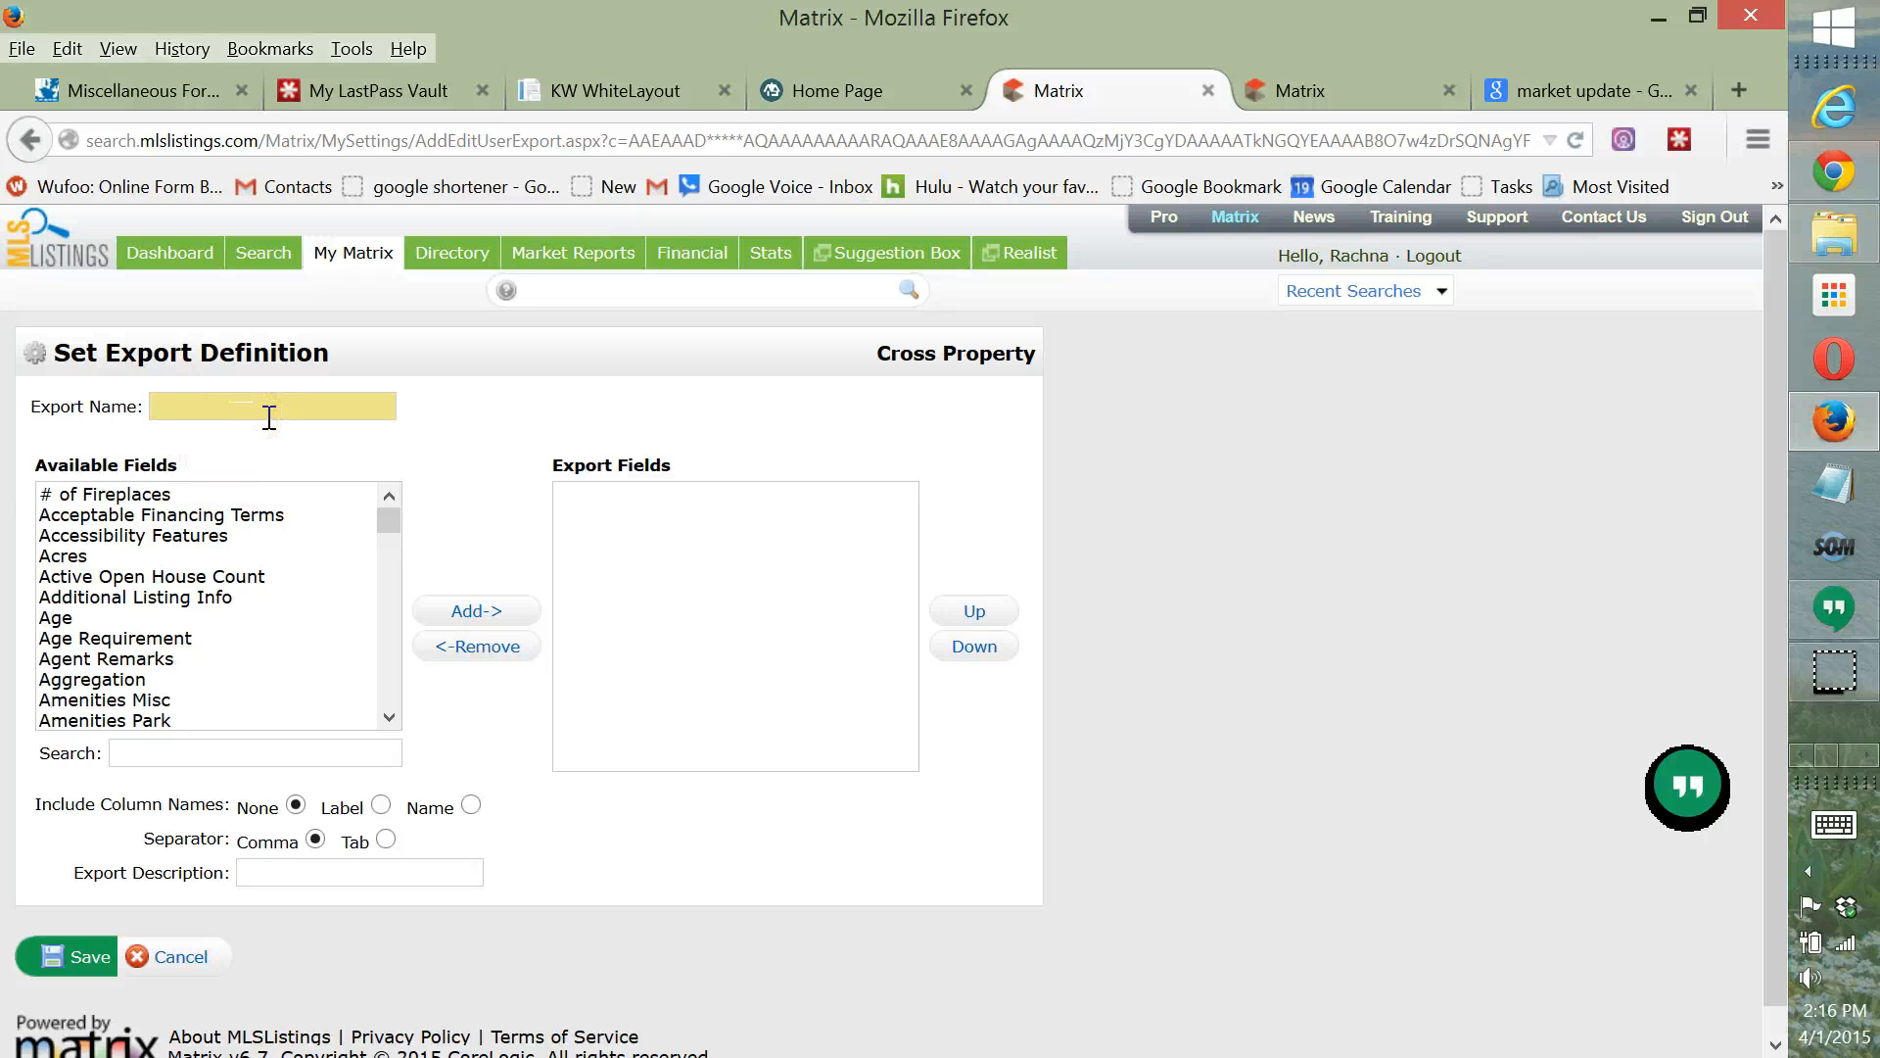
pyautogui.click(299, 872)
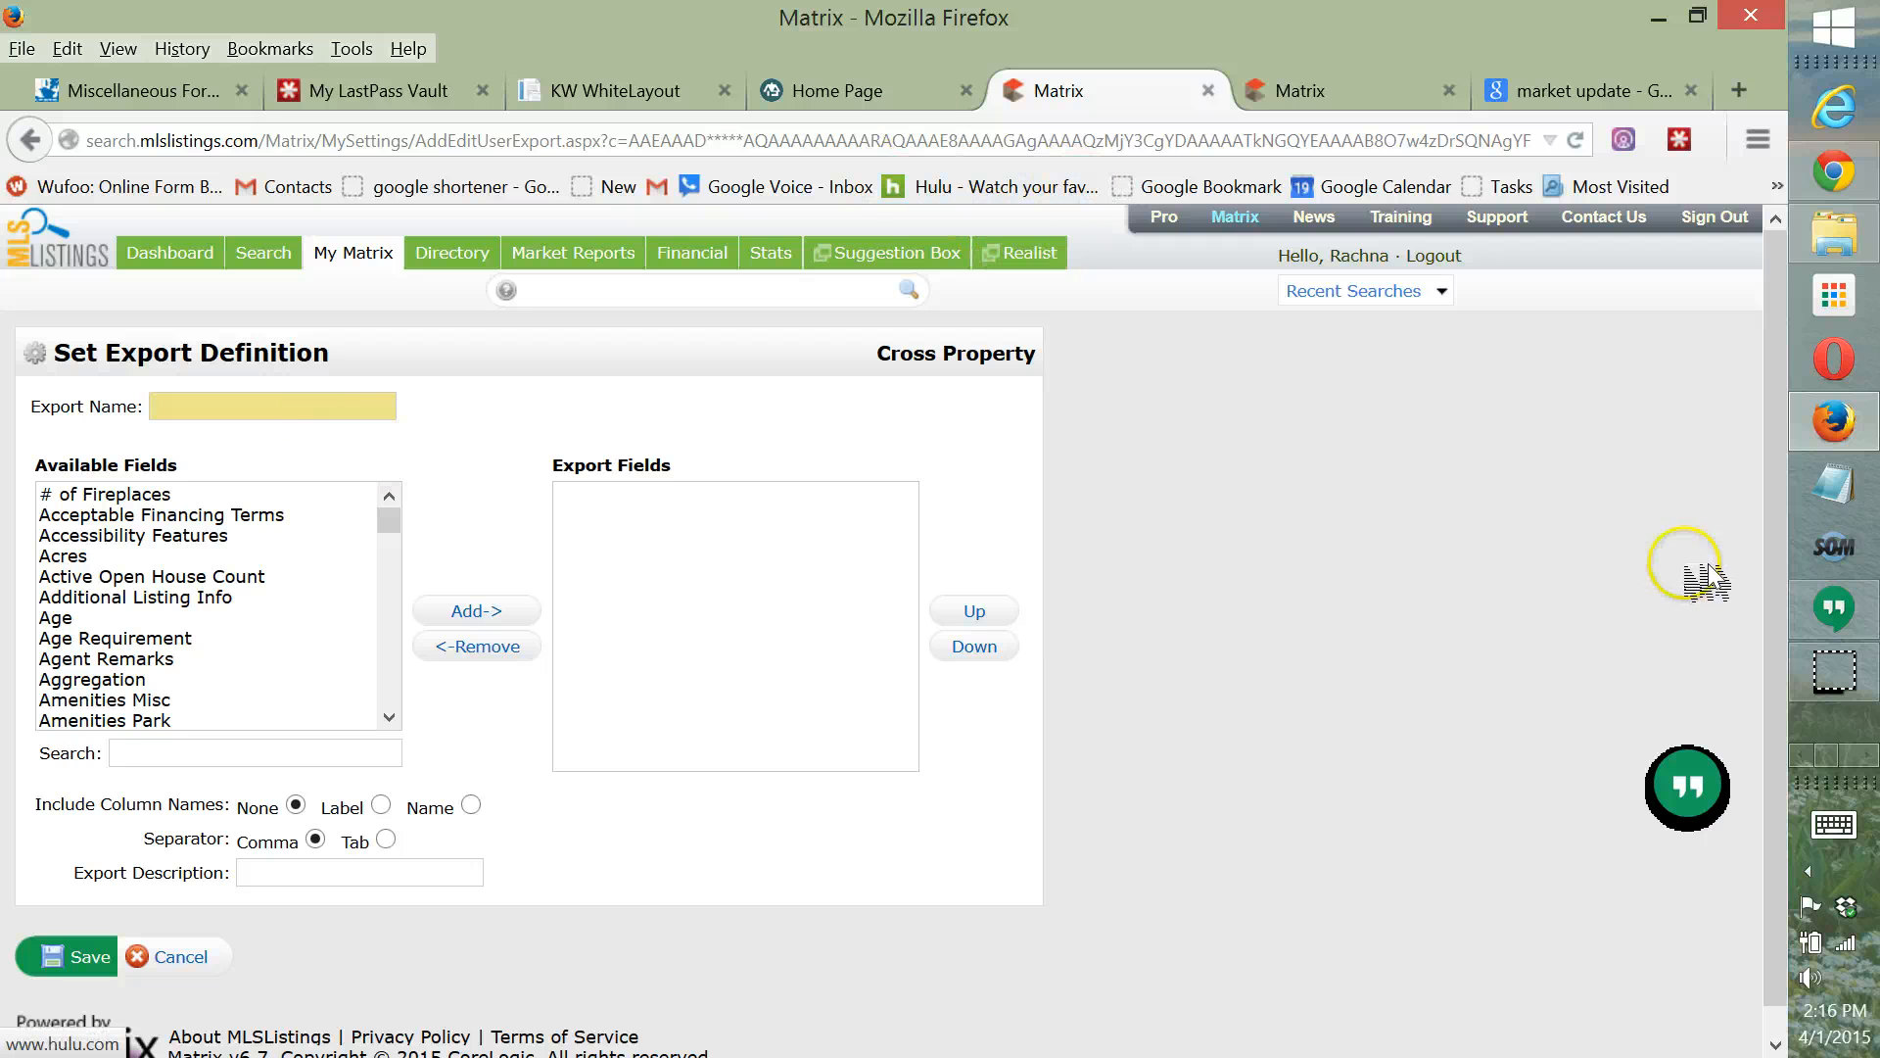
# Switch to the Market Update.csv workbook in Excel and make the header row bold.
pyautogui.click(1841, 774)
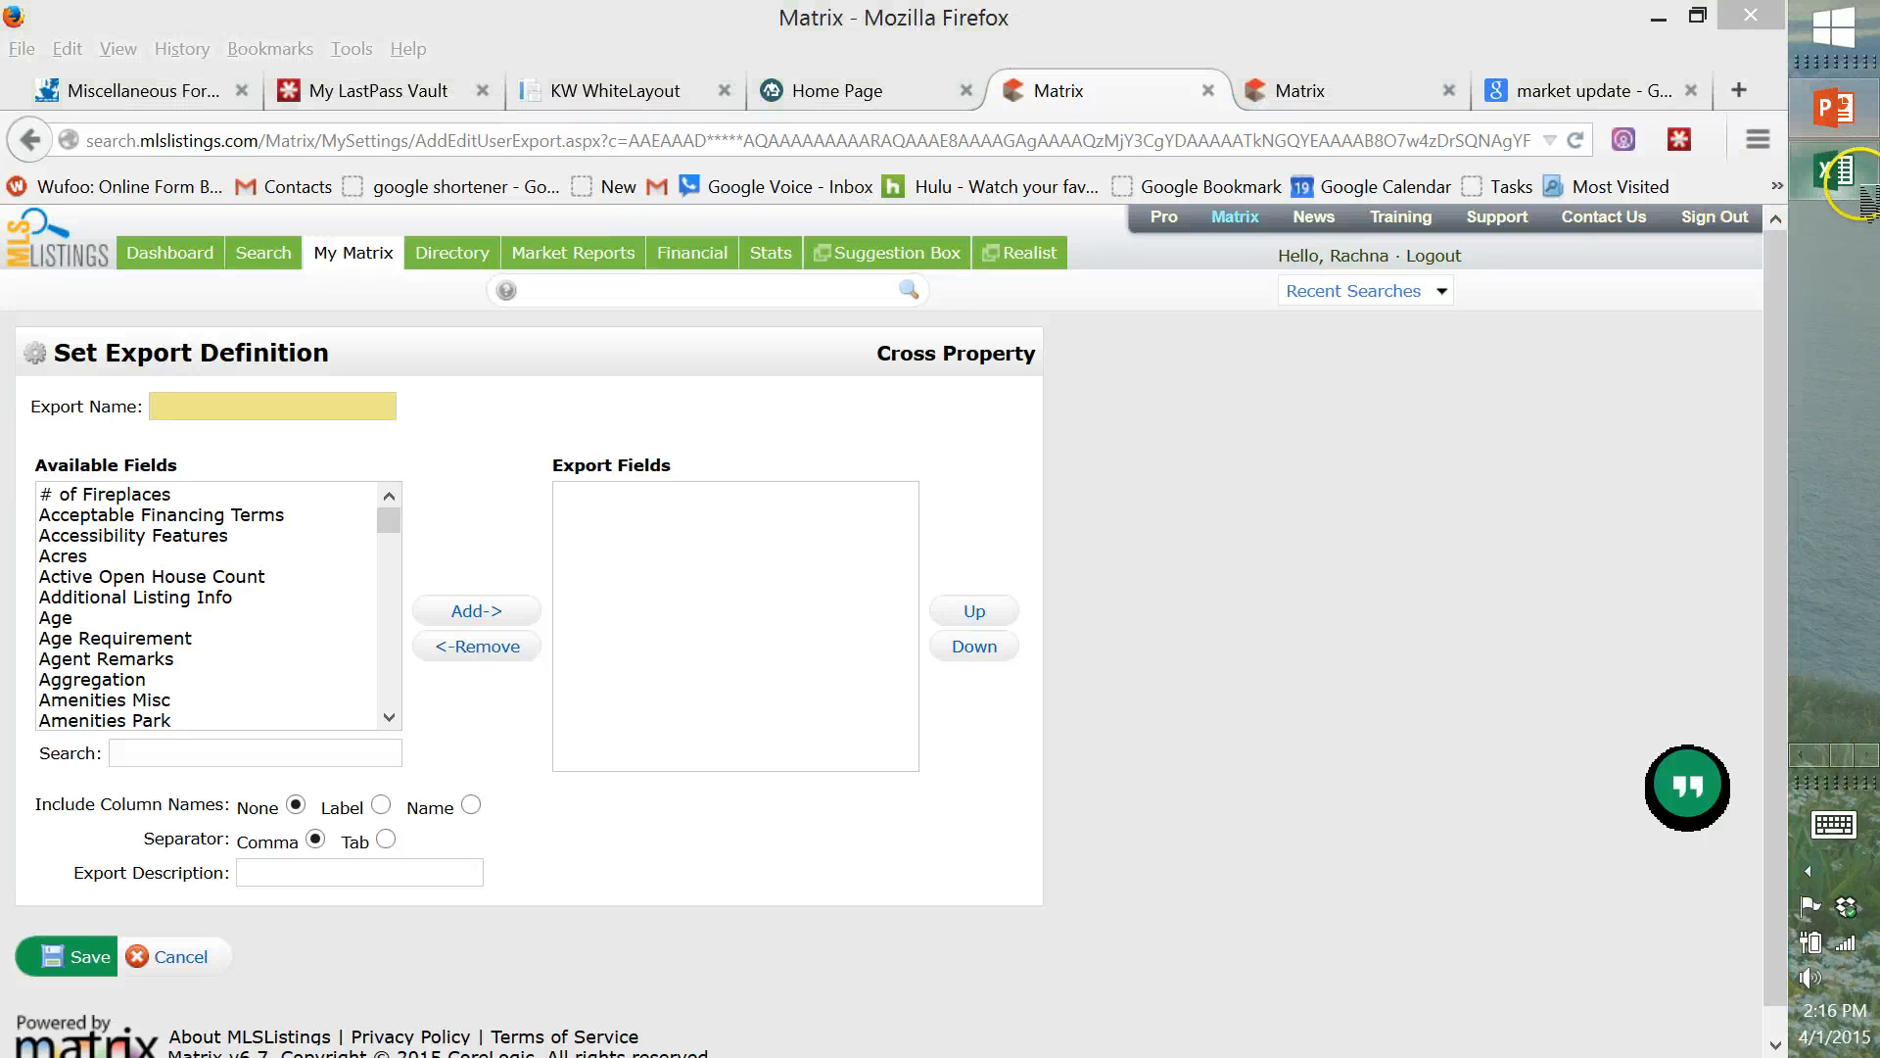
pyautogui.moveTo(1861, 177)
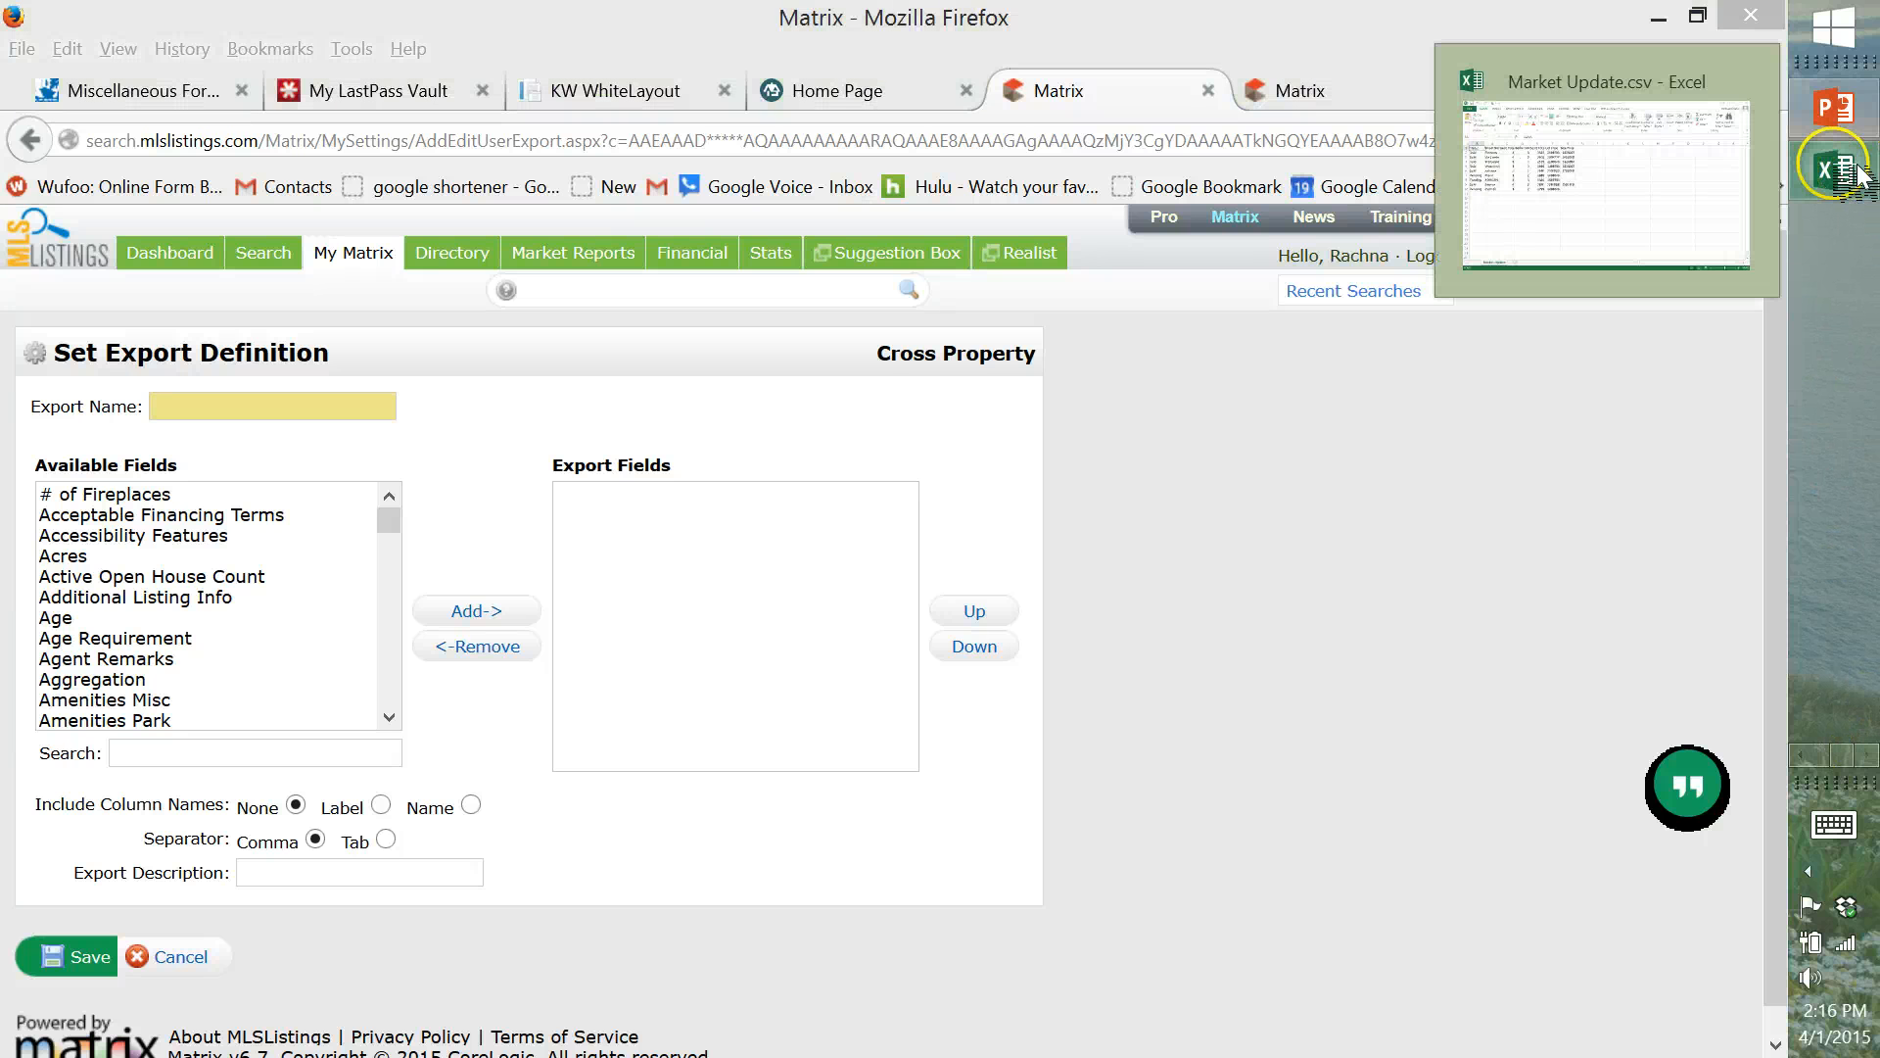
pyautogui.click(1701, 203)
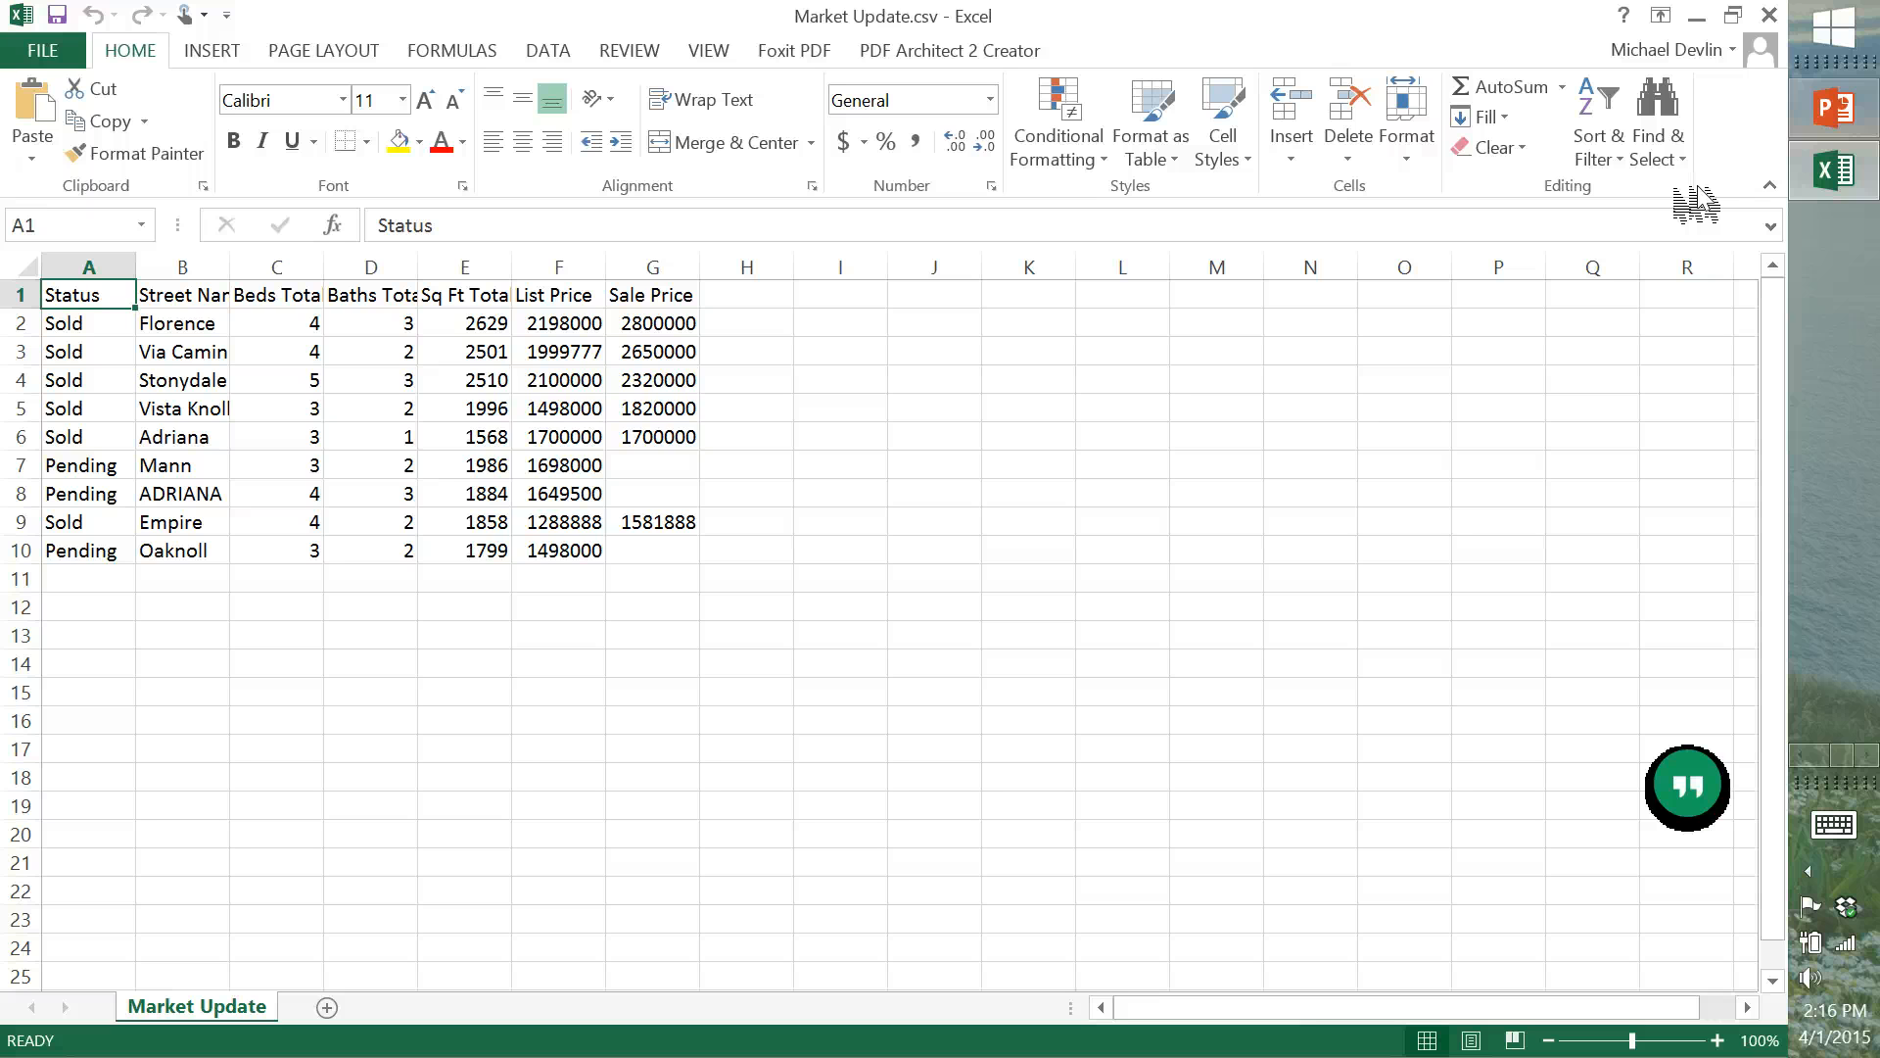
pyautogui.click(25, 296)
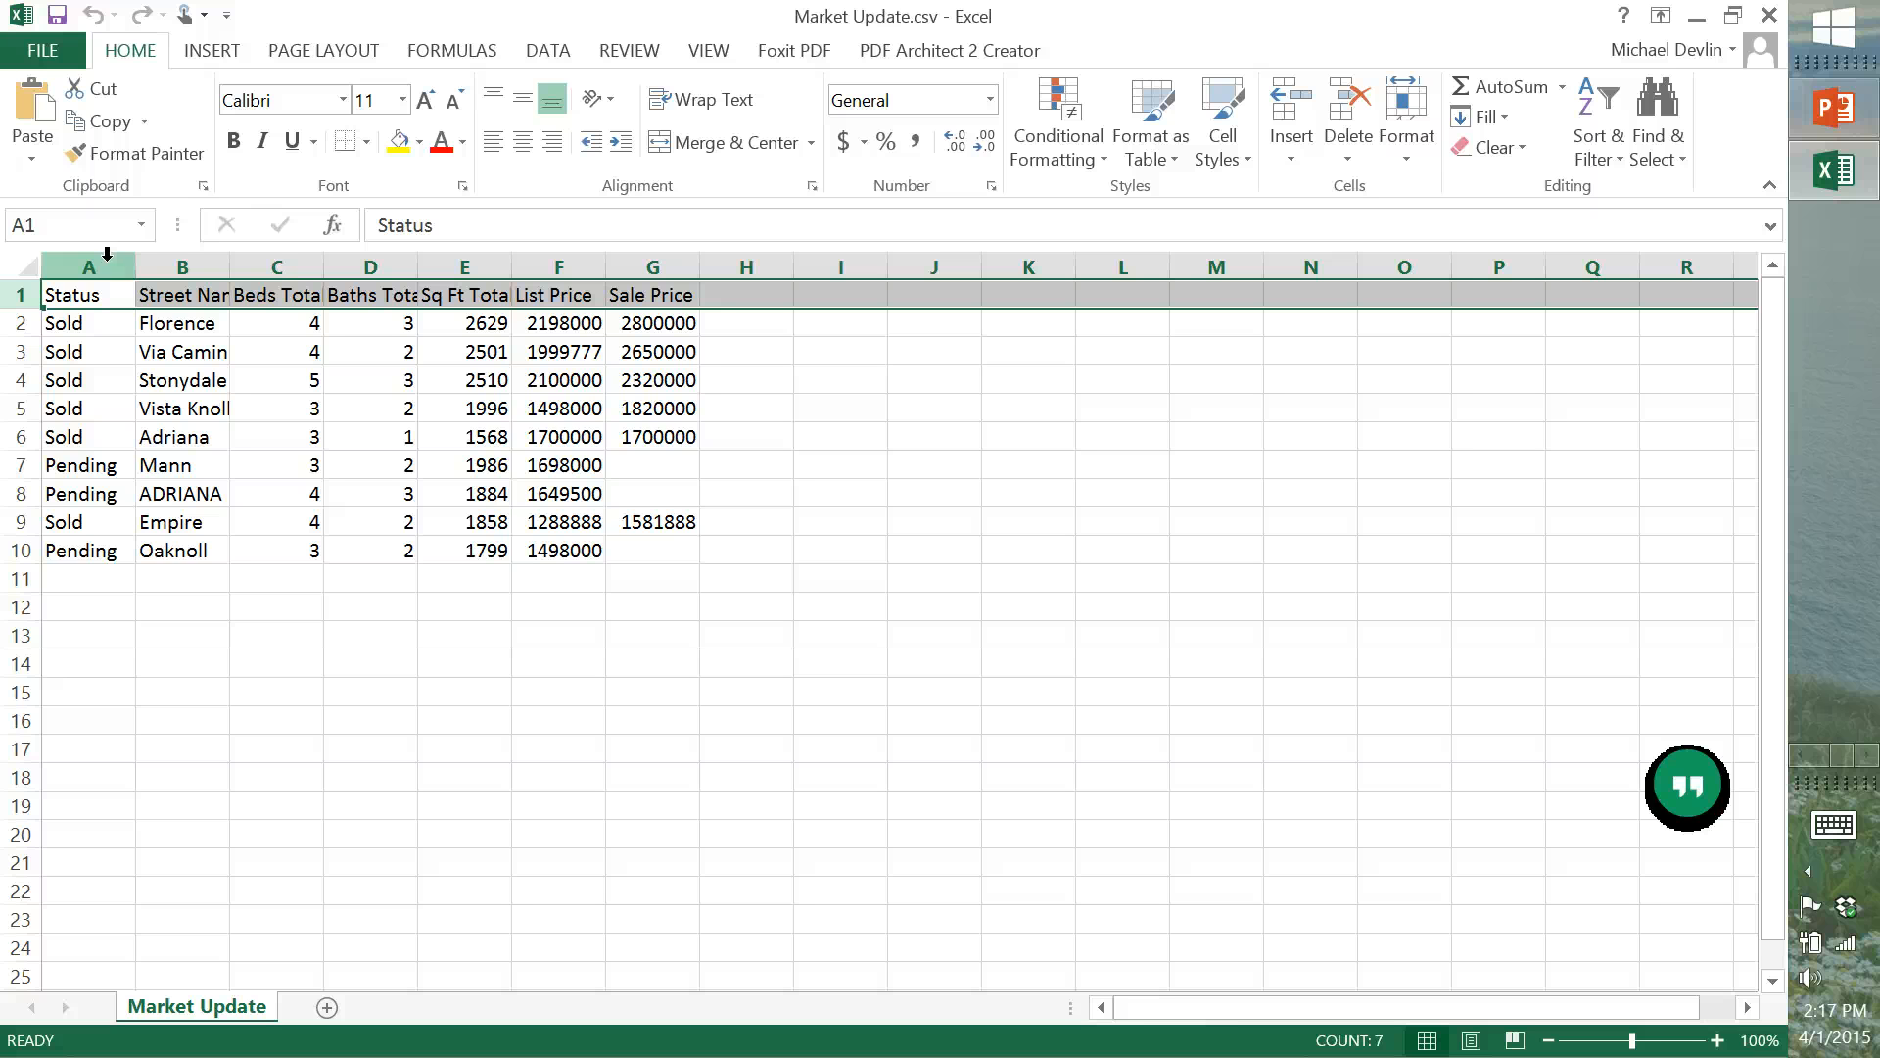
pyautogui.click(100, 263)
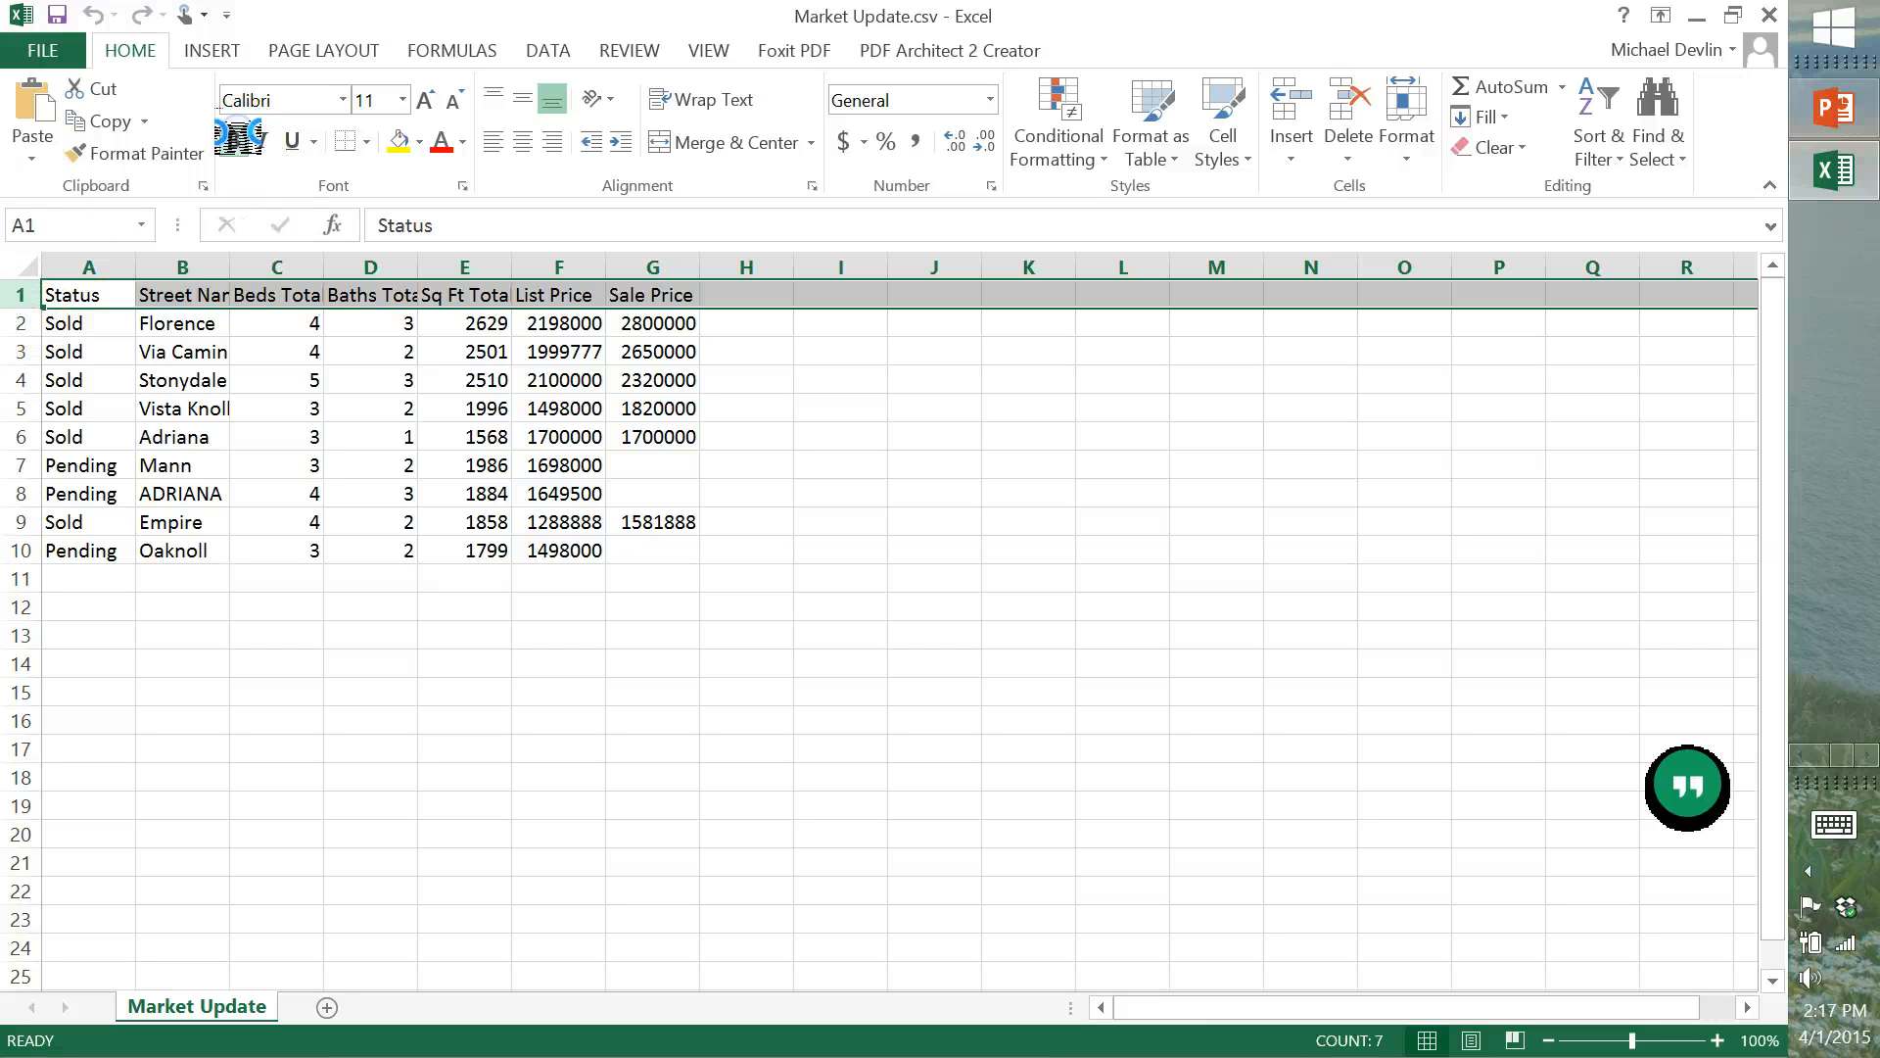
pyautogui.click(240, 140)
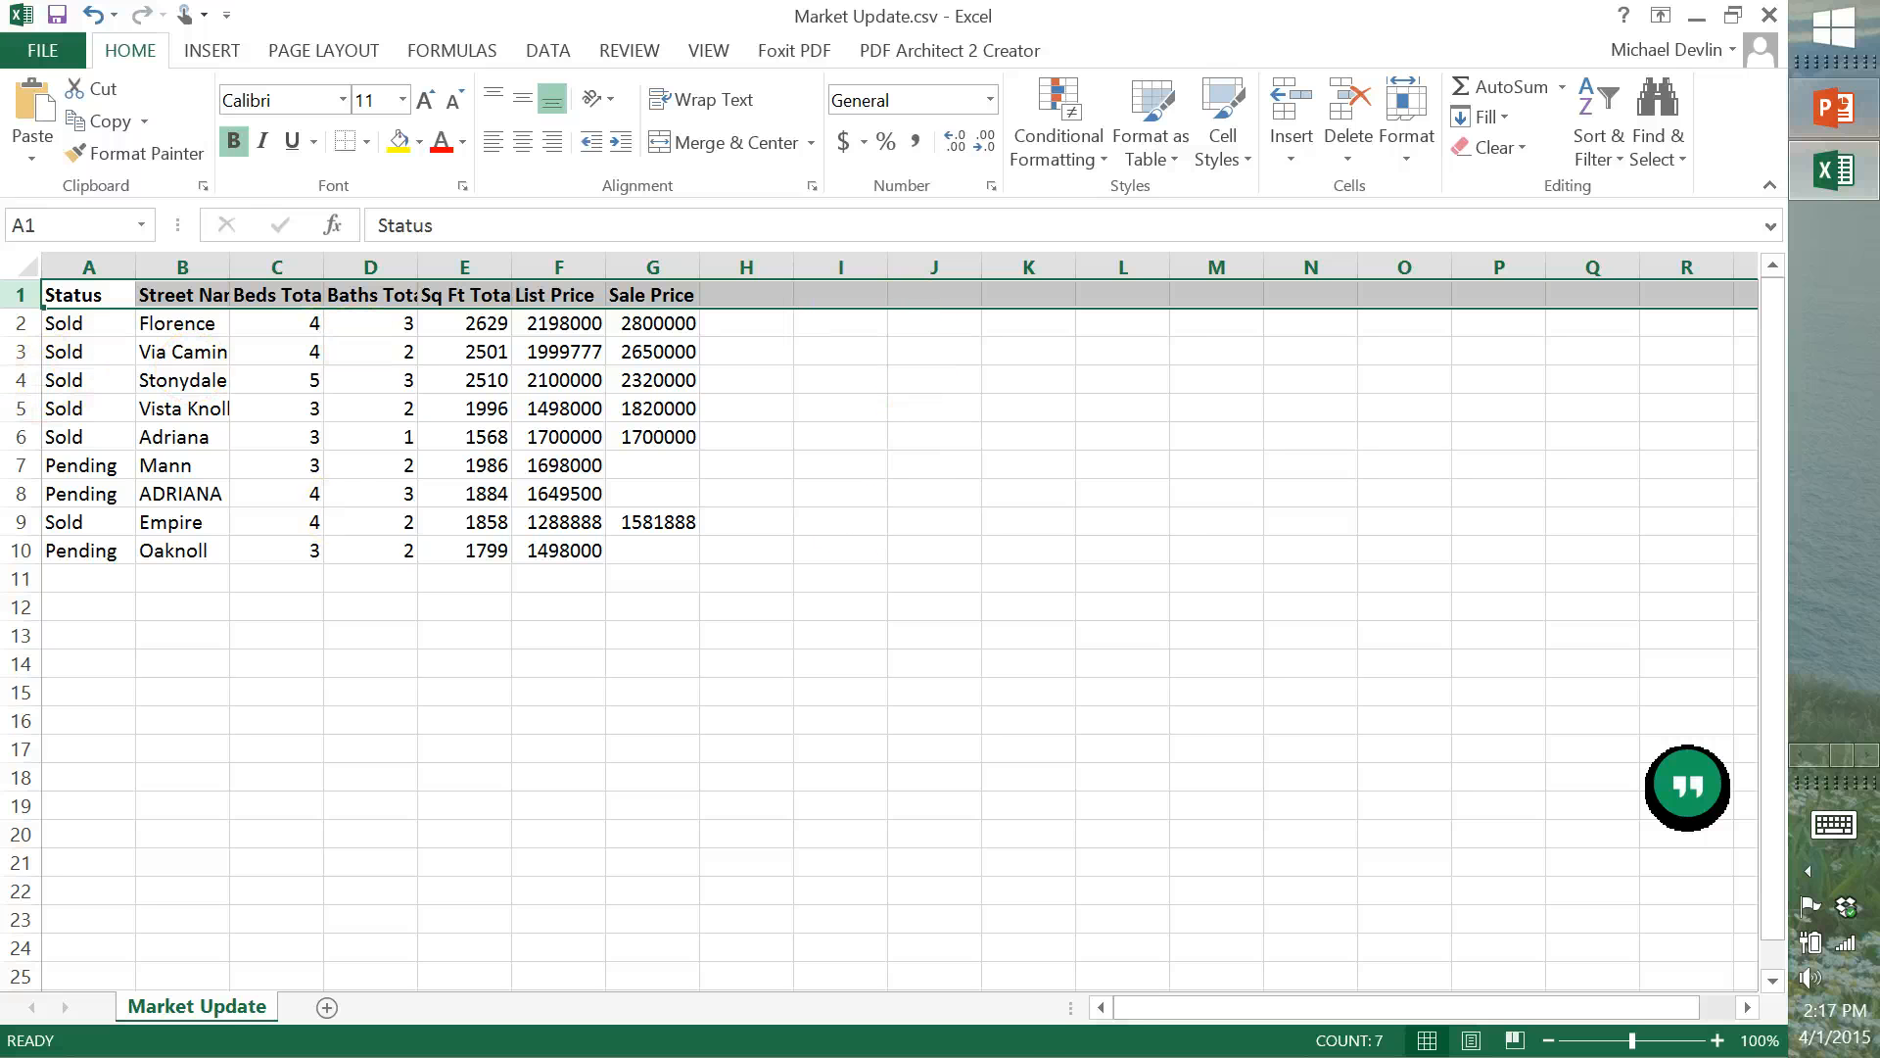
# Select the whole sheet and autofit the width of all columns to their contents.
pyautogui.click(16, 265)
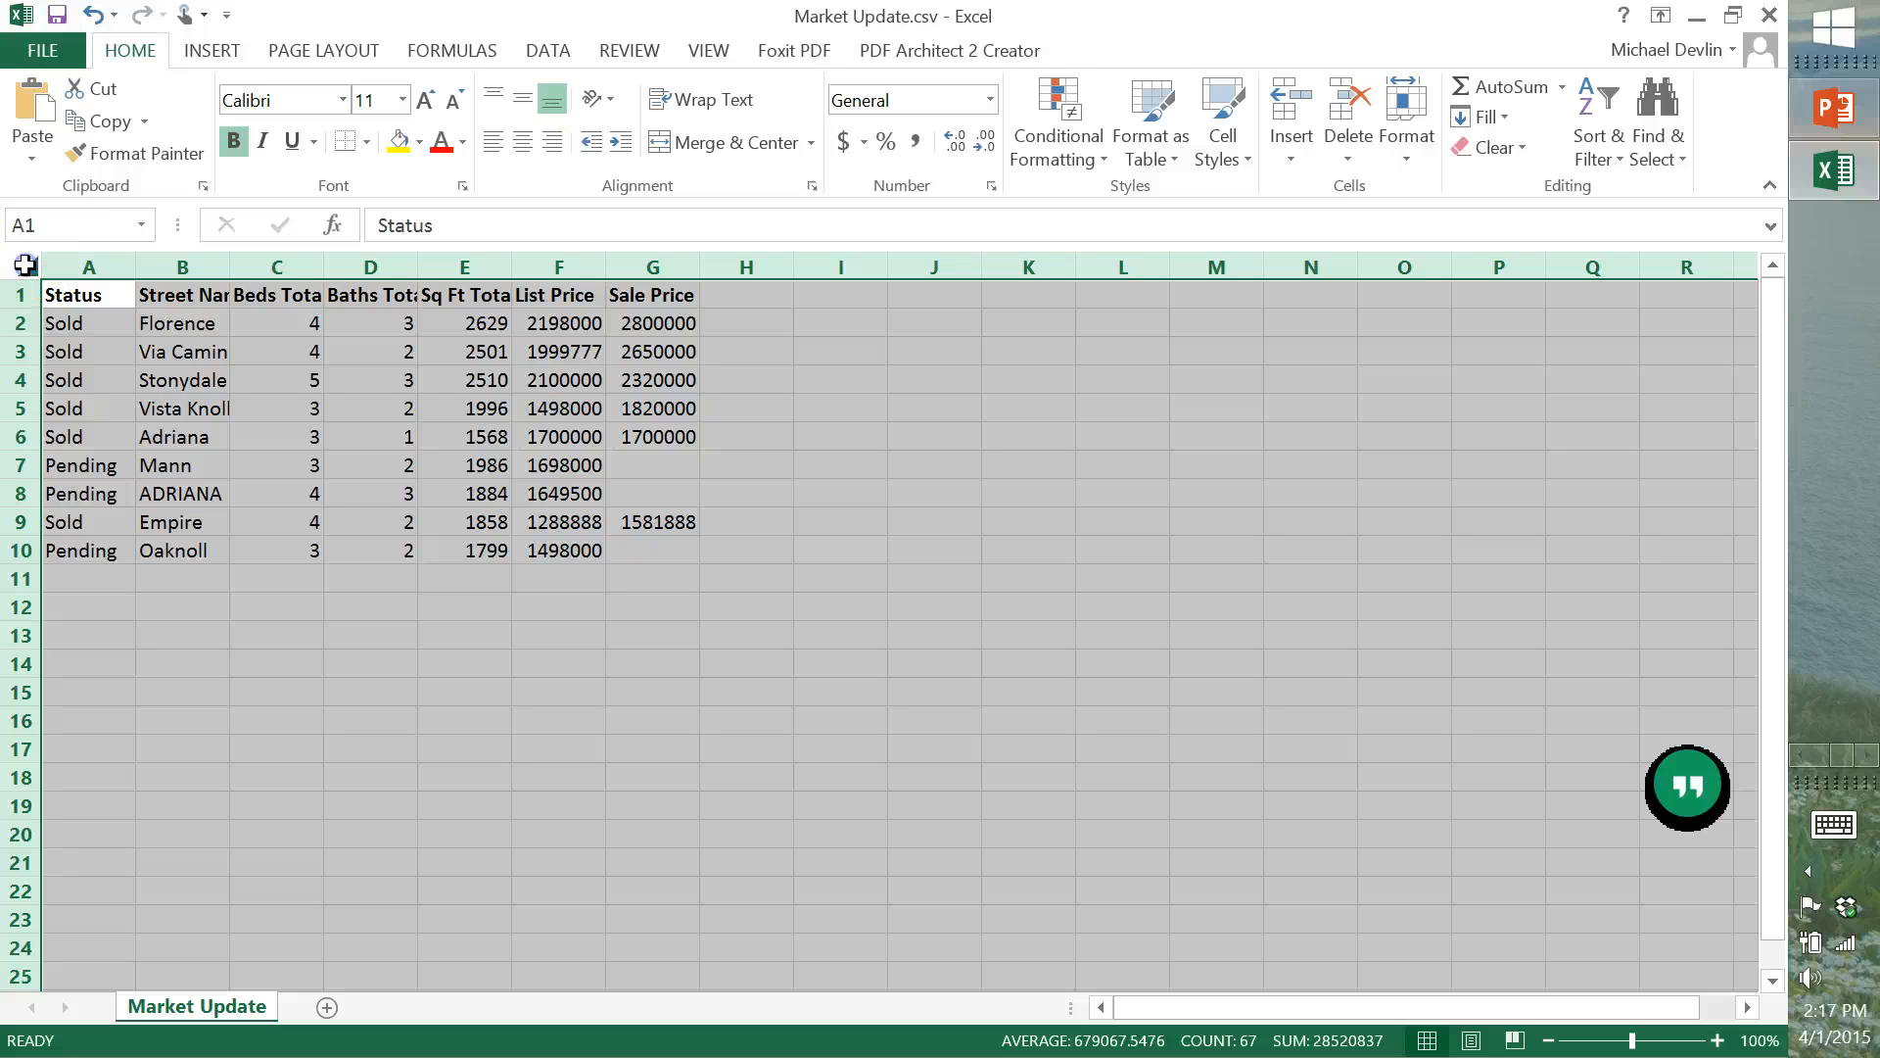
pyautogui.click(1415, 160)
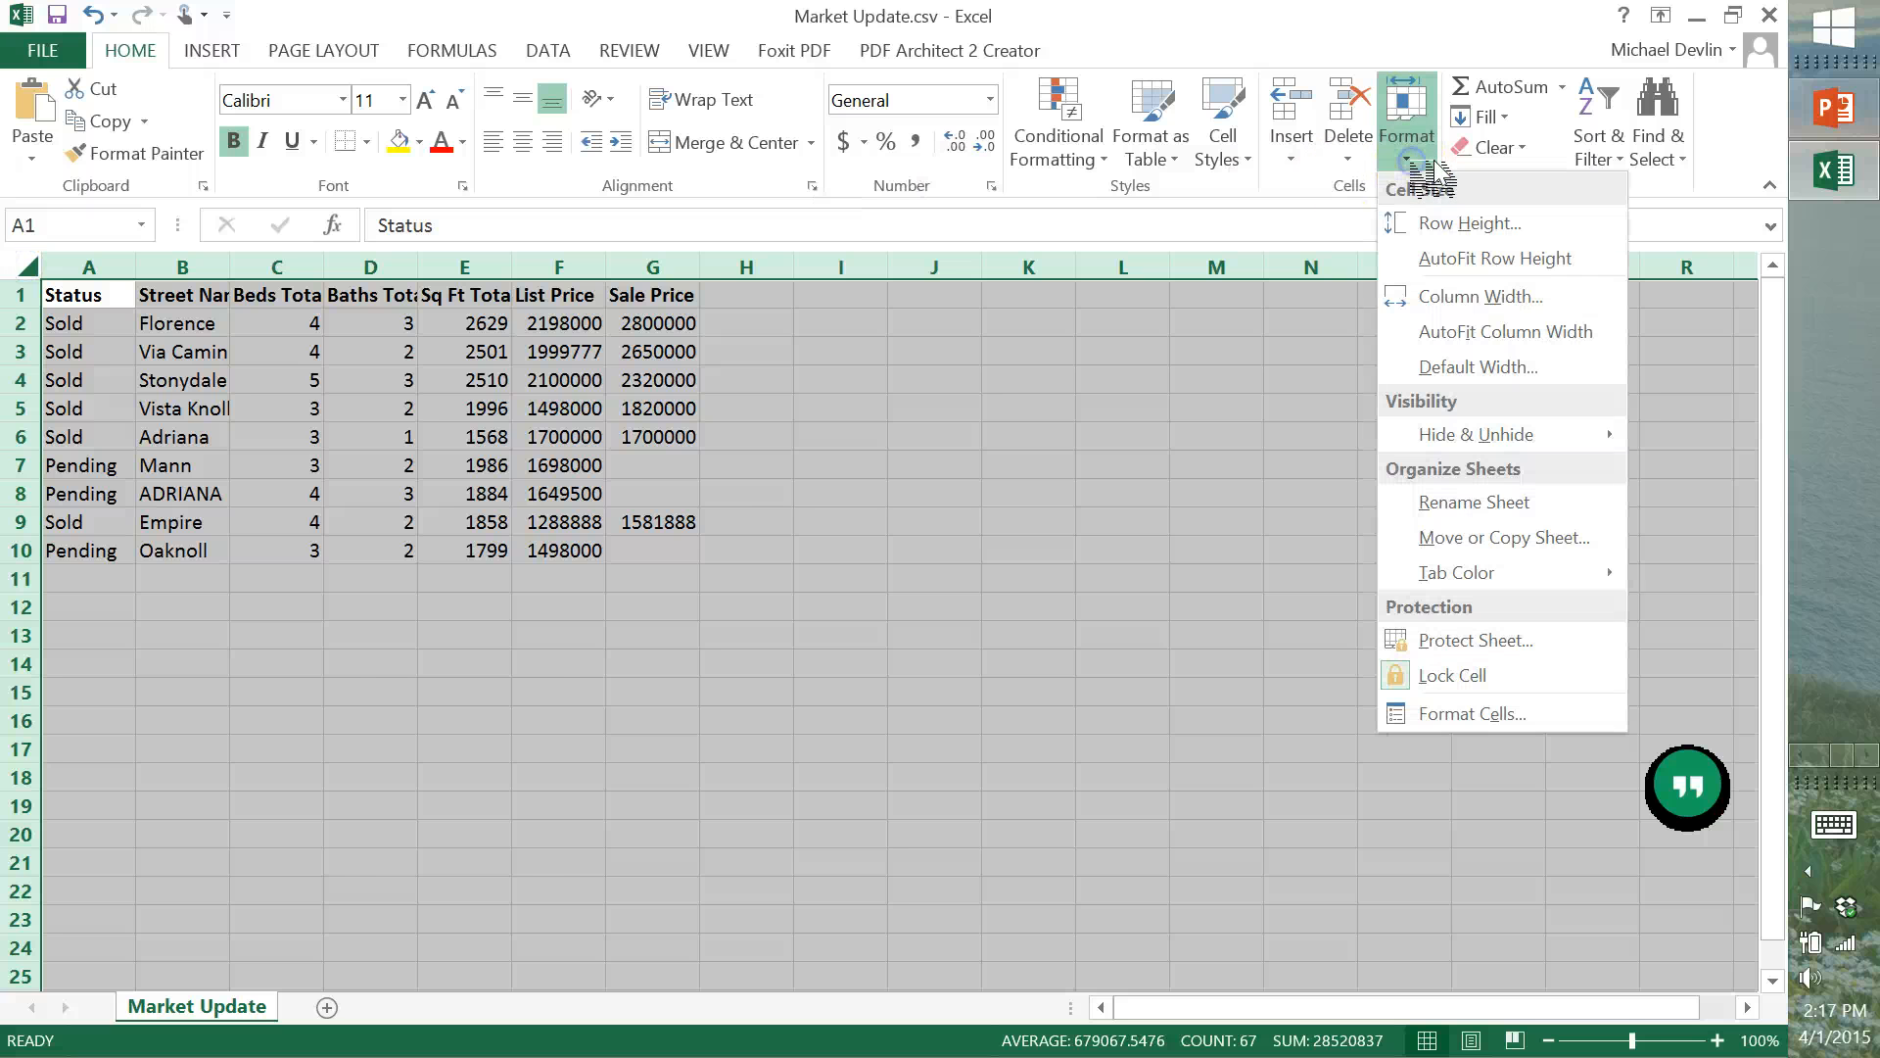
pyautogui.click(1442, 333)
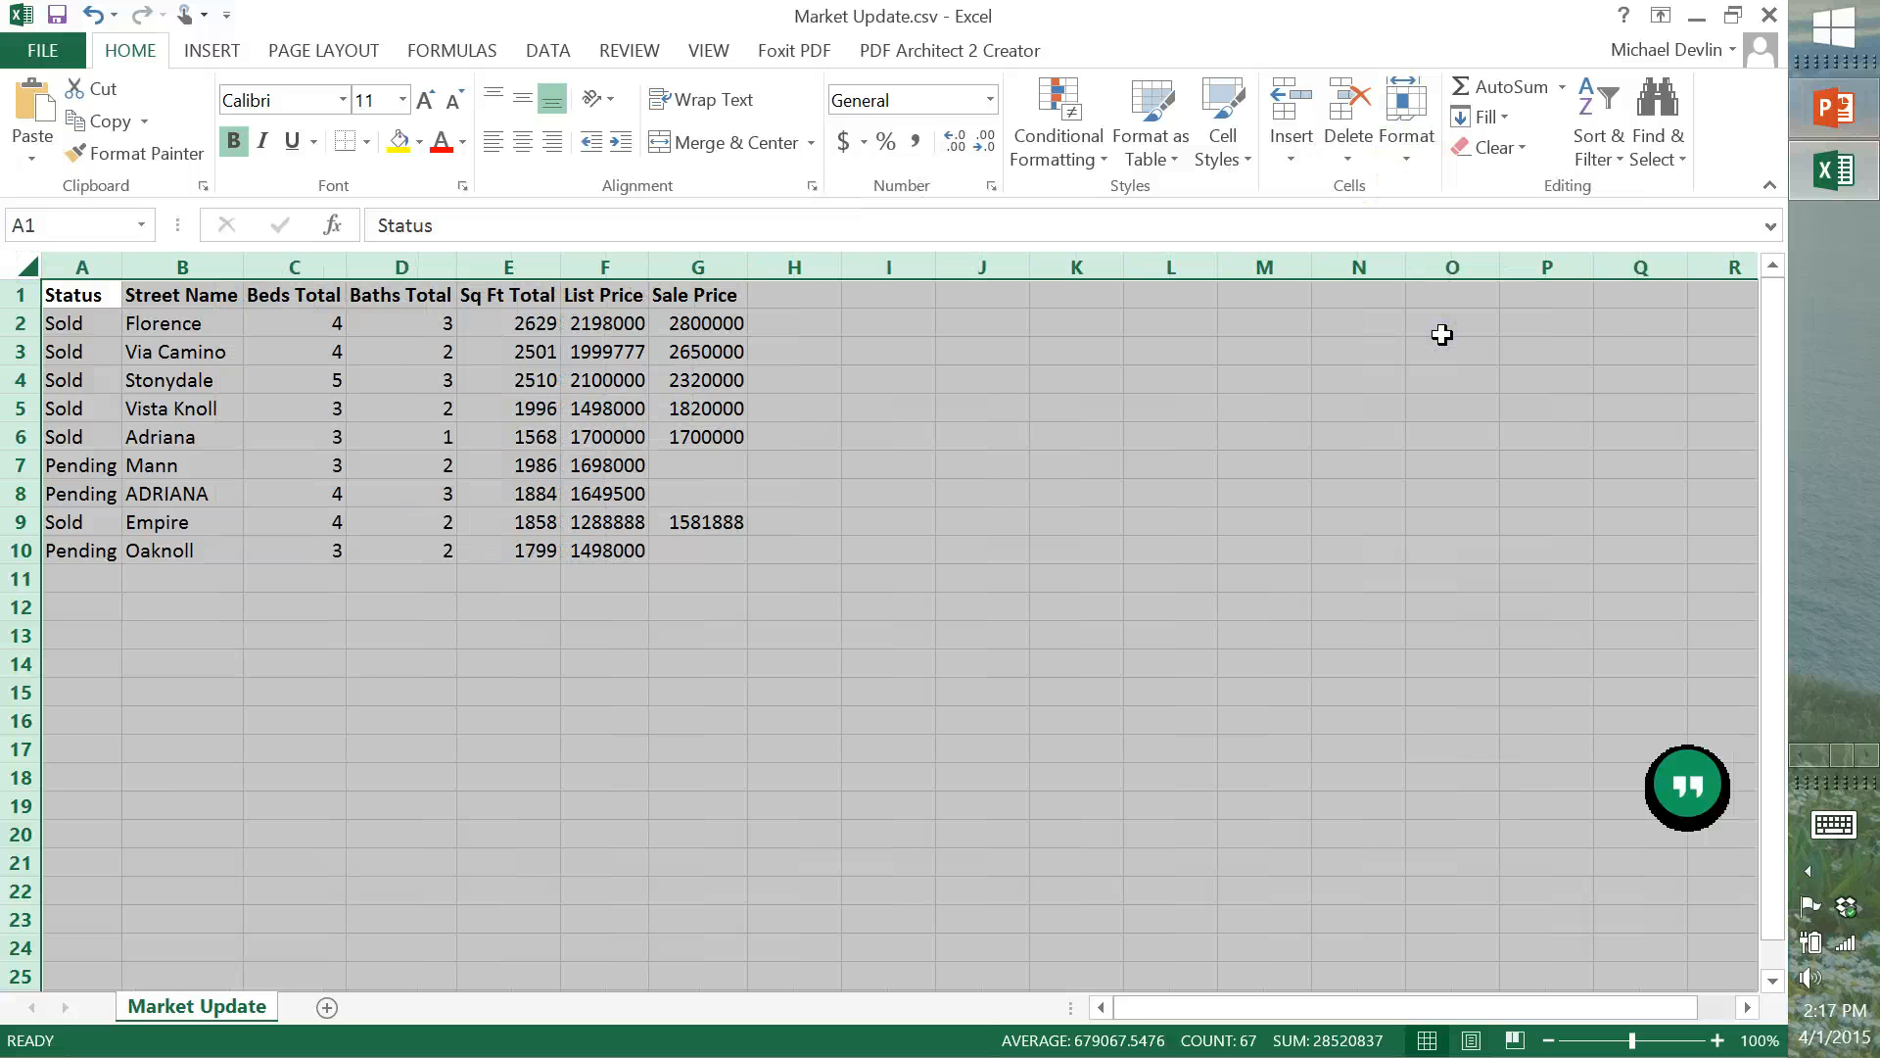
pyautogui.click(1411, 425)
# Sort the listings by Status in ascending order, expanding the selection to include the neighbouring columns.
pyautogui.click(72, 270)
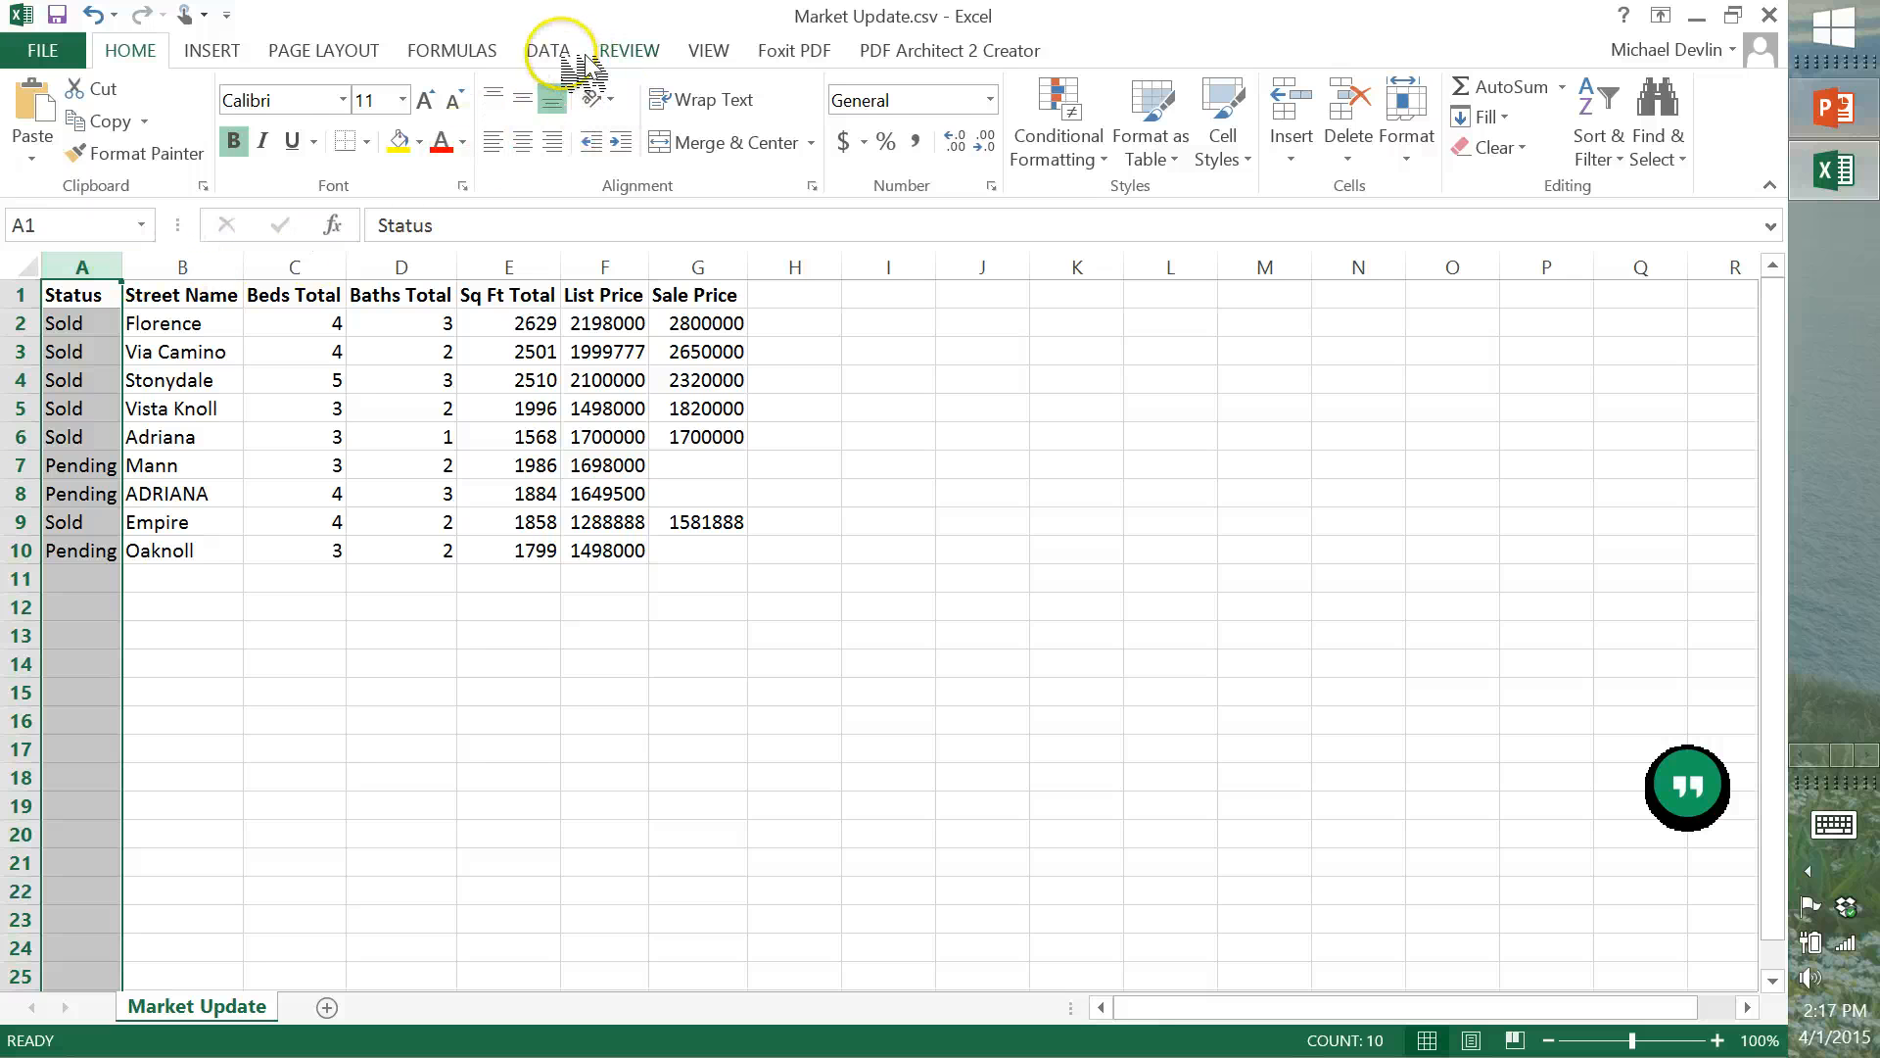
pyautogui.click(548, 49)
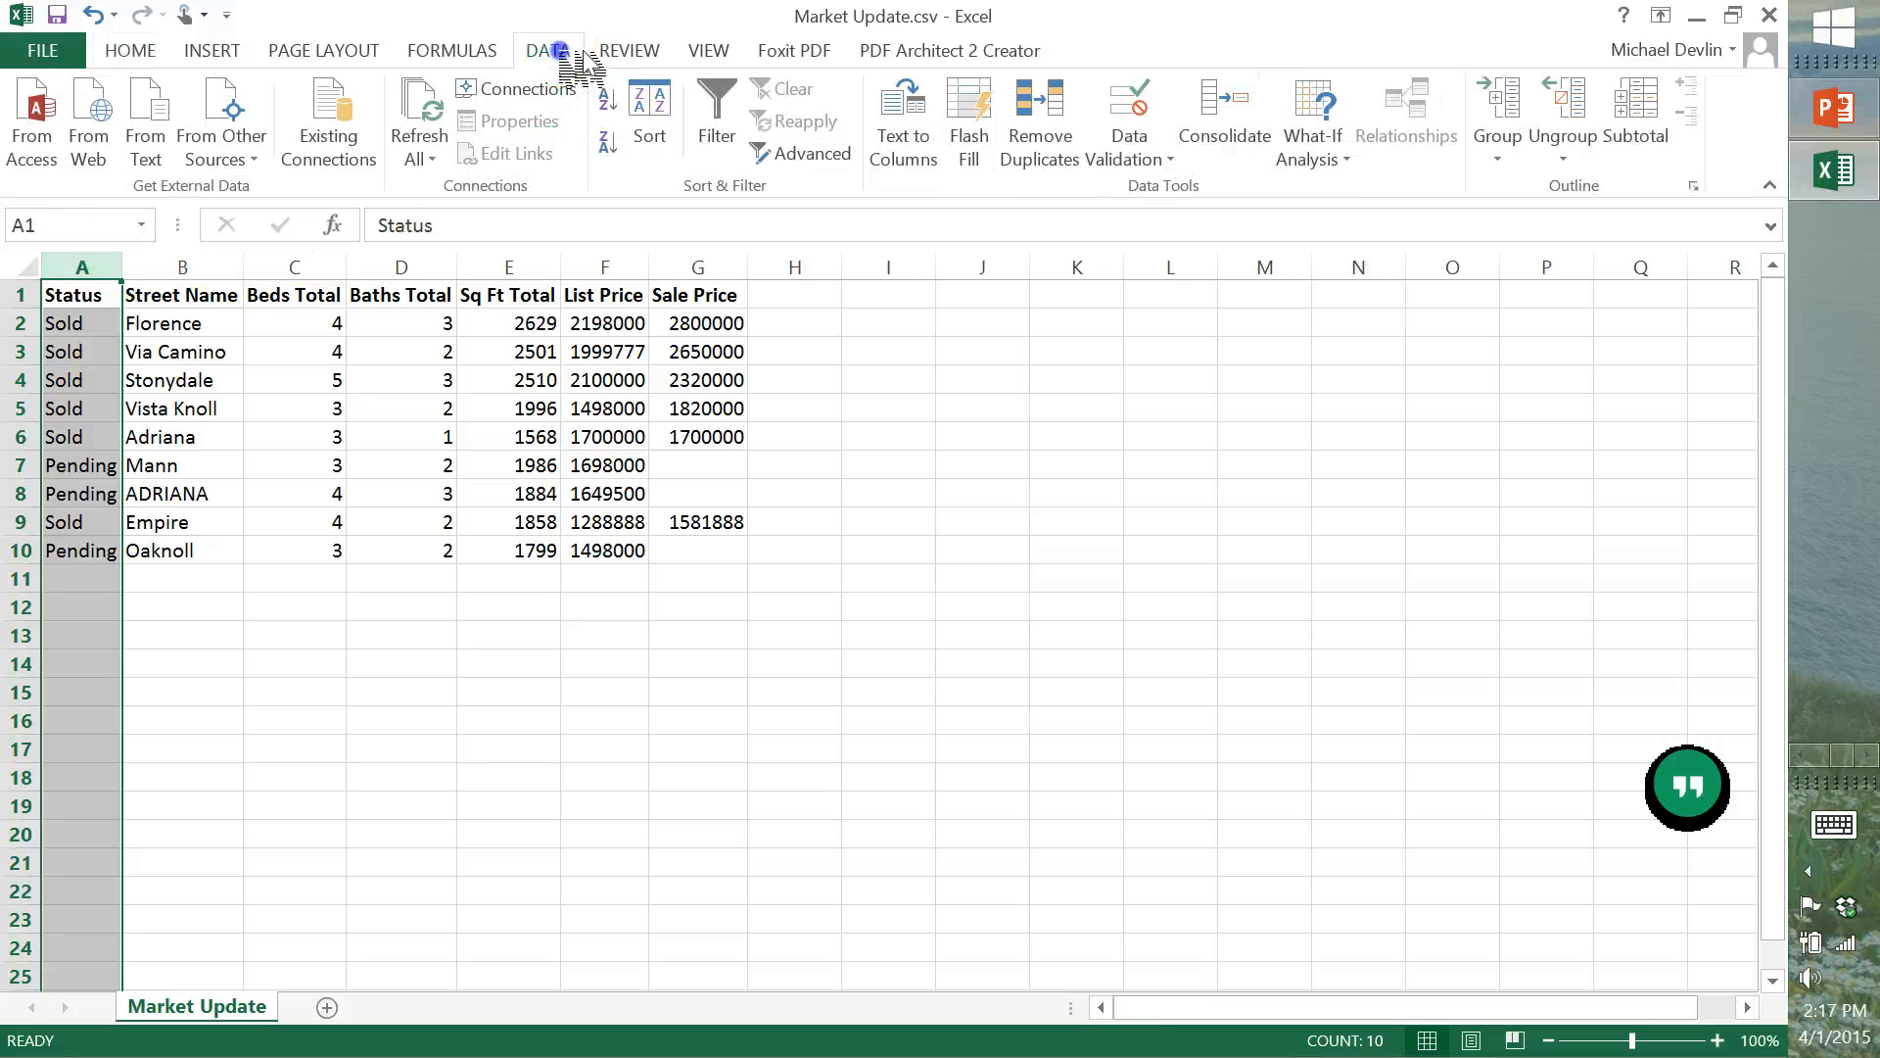
pyautogui.click(608, 101)
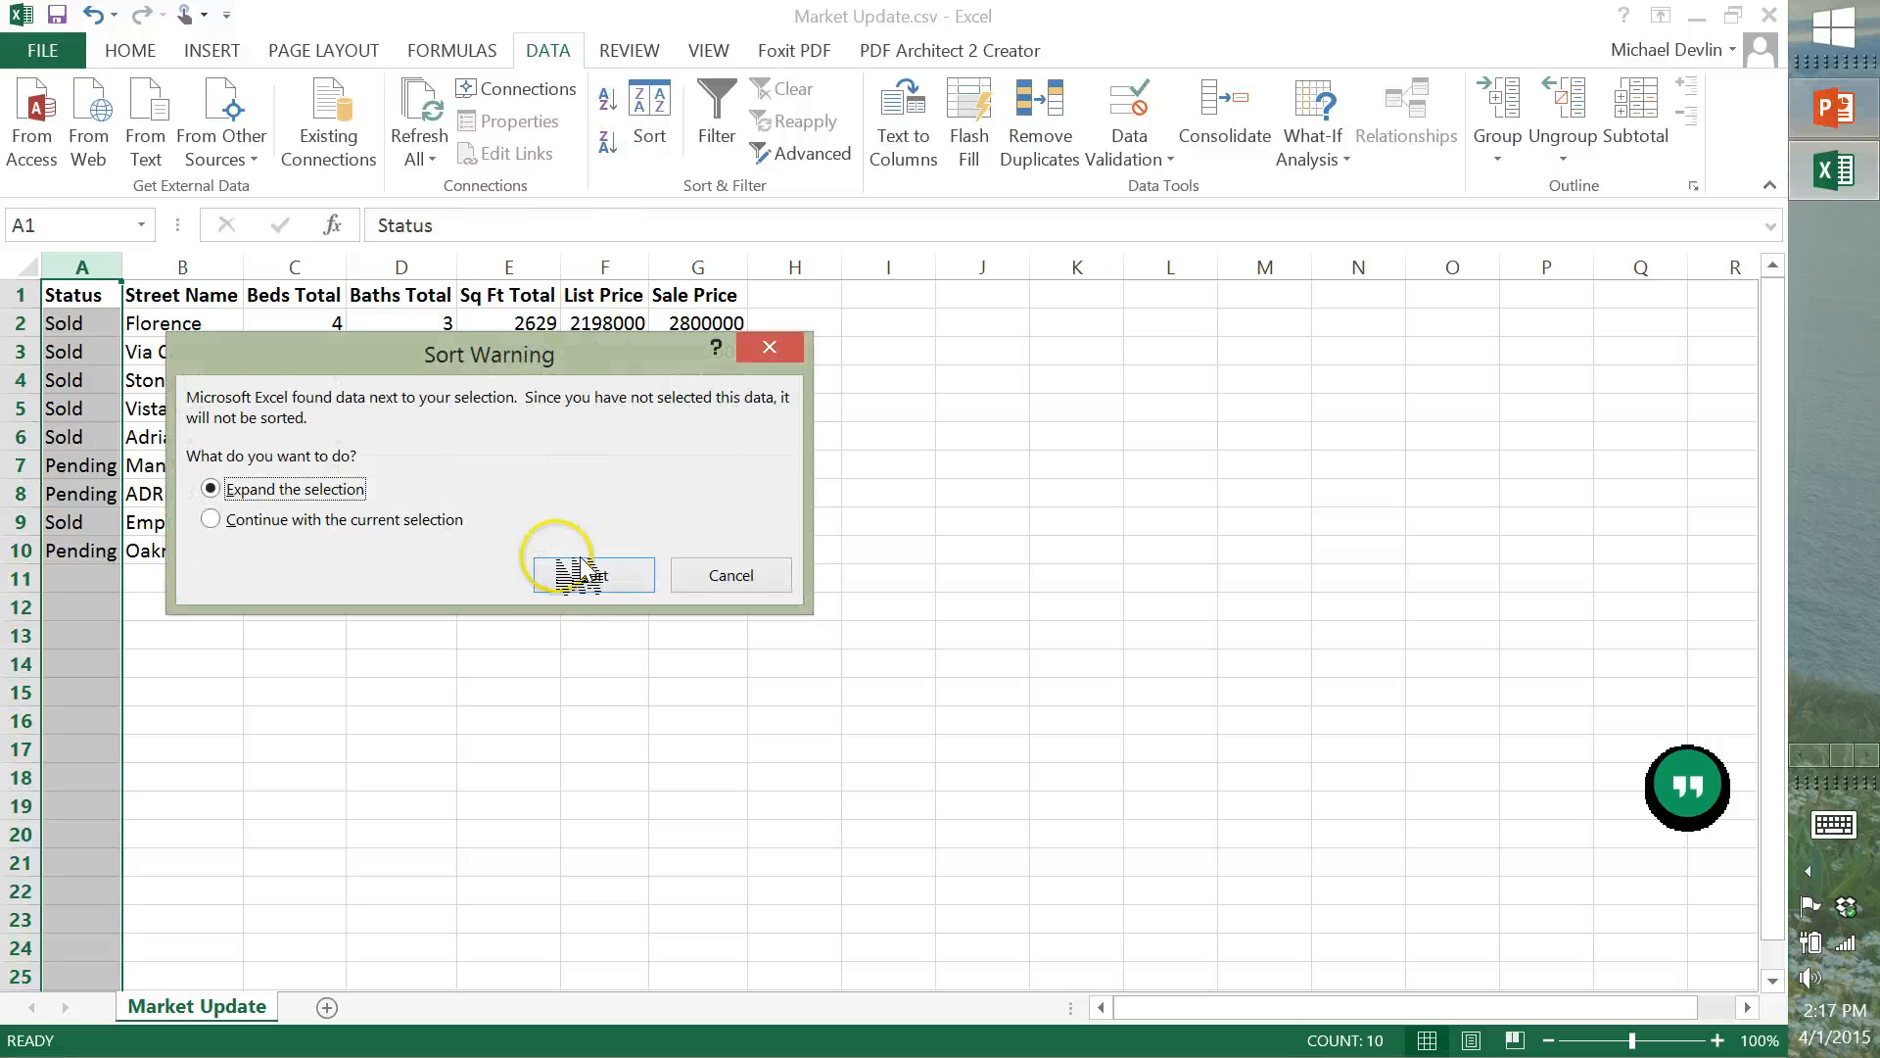
pyautogui.click(583, 571)
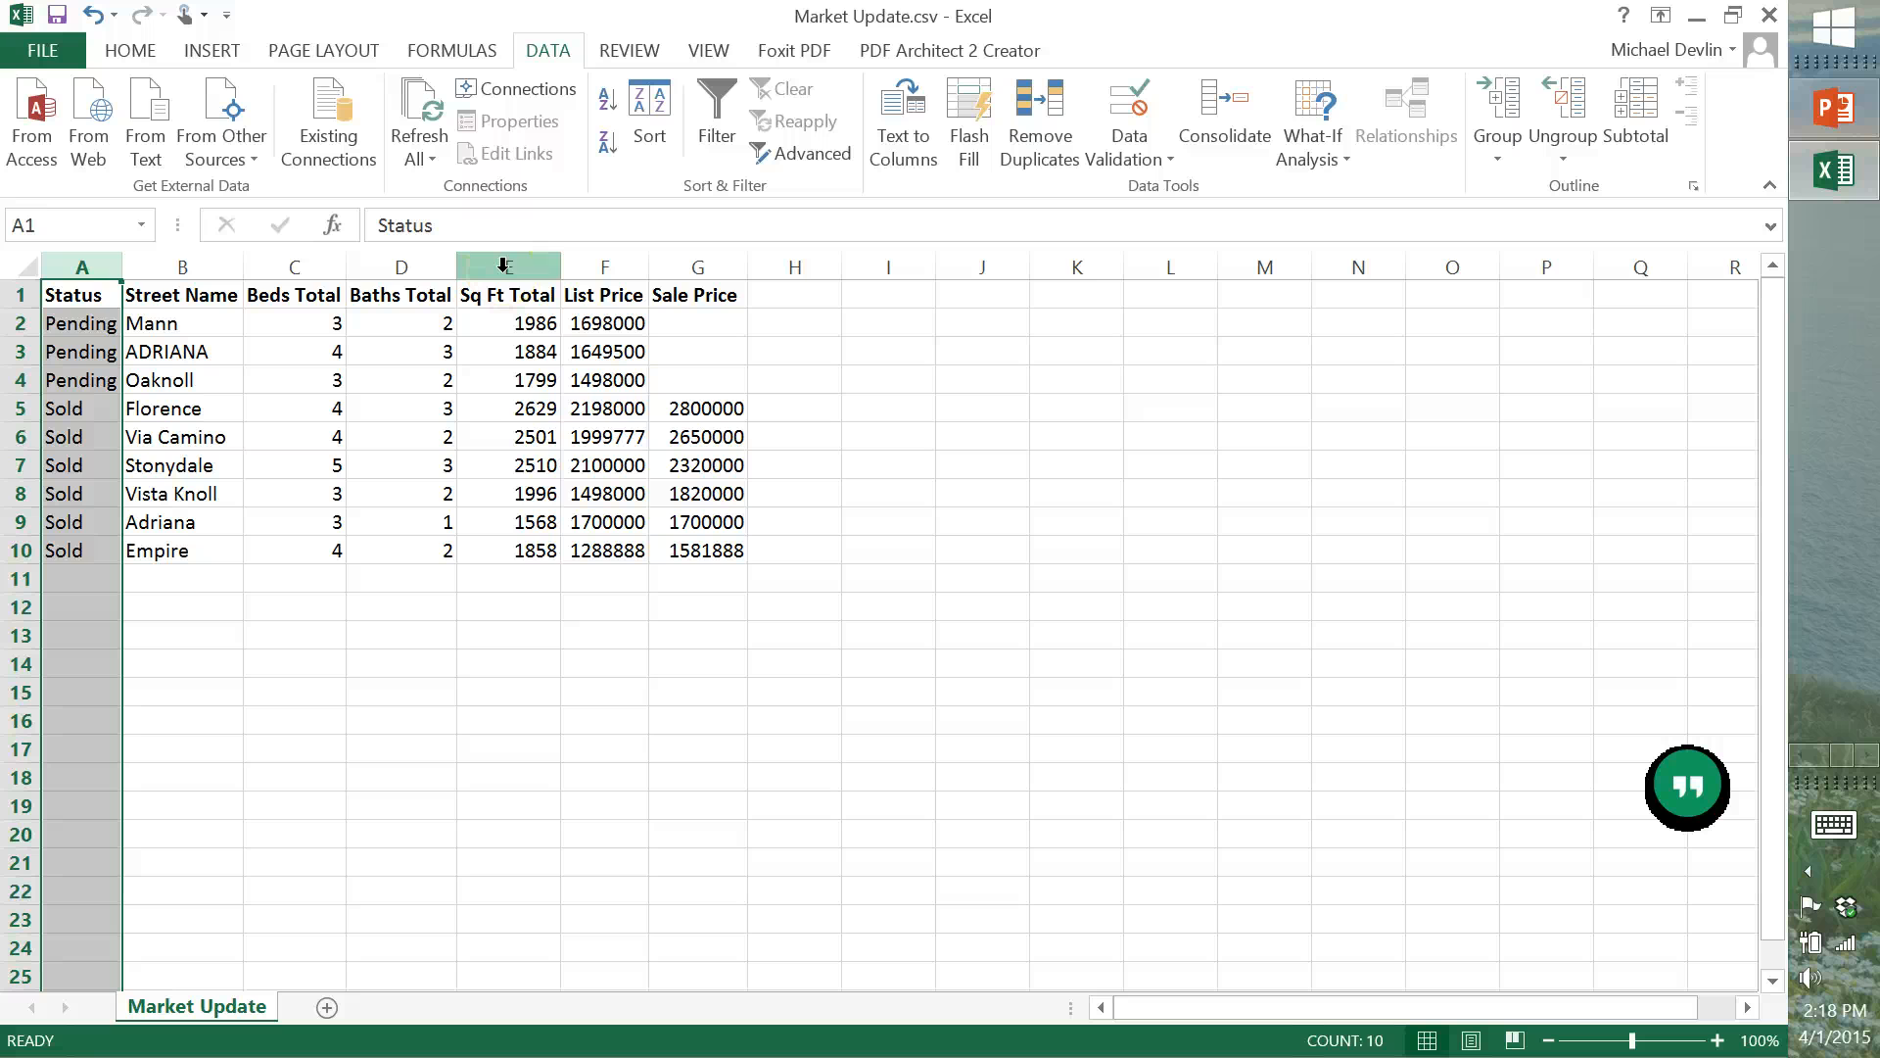
# Format the Sq Ft Total column with thousands separators and no decimal places.
pyautogui.click(535, 257)
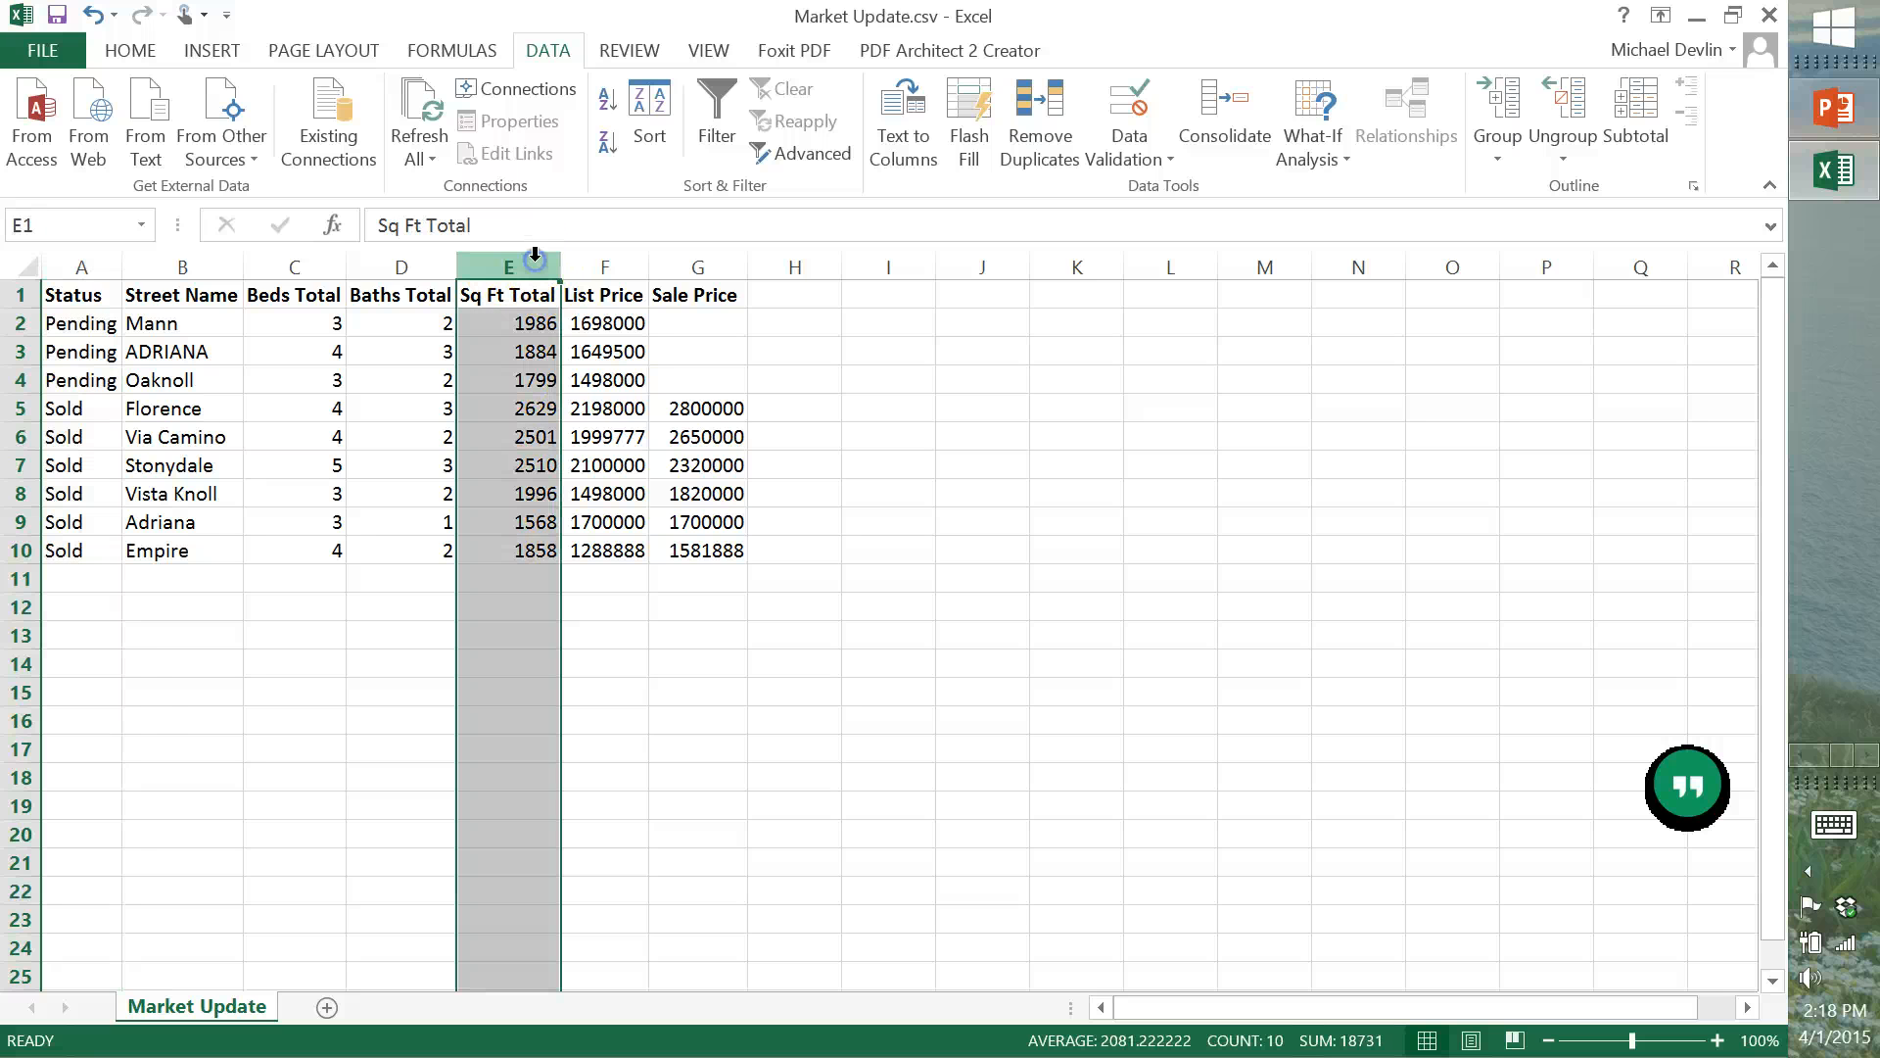
pyautogui.click(133, 51)
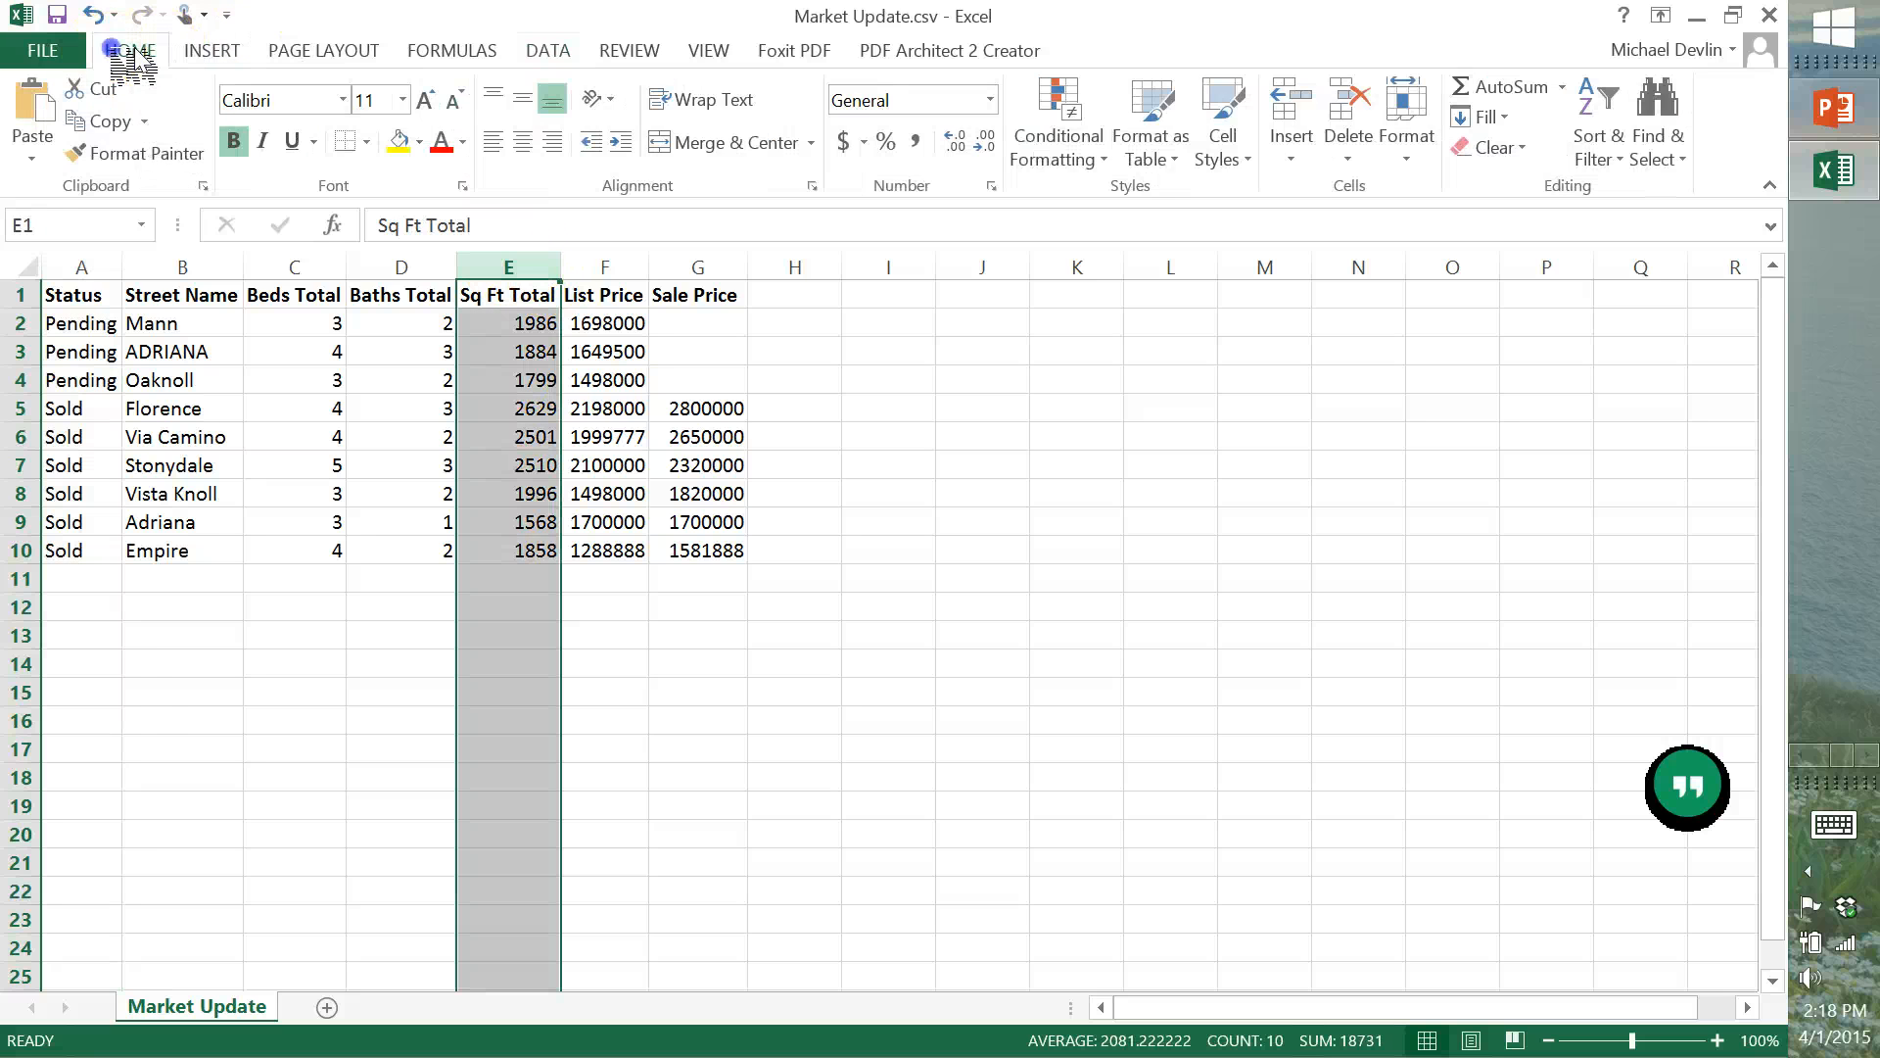
pyautogui.click(916, 142)
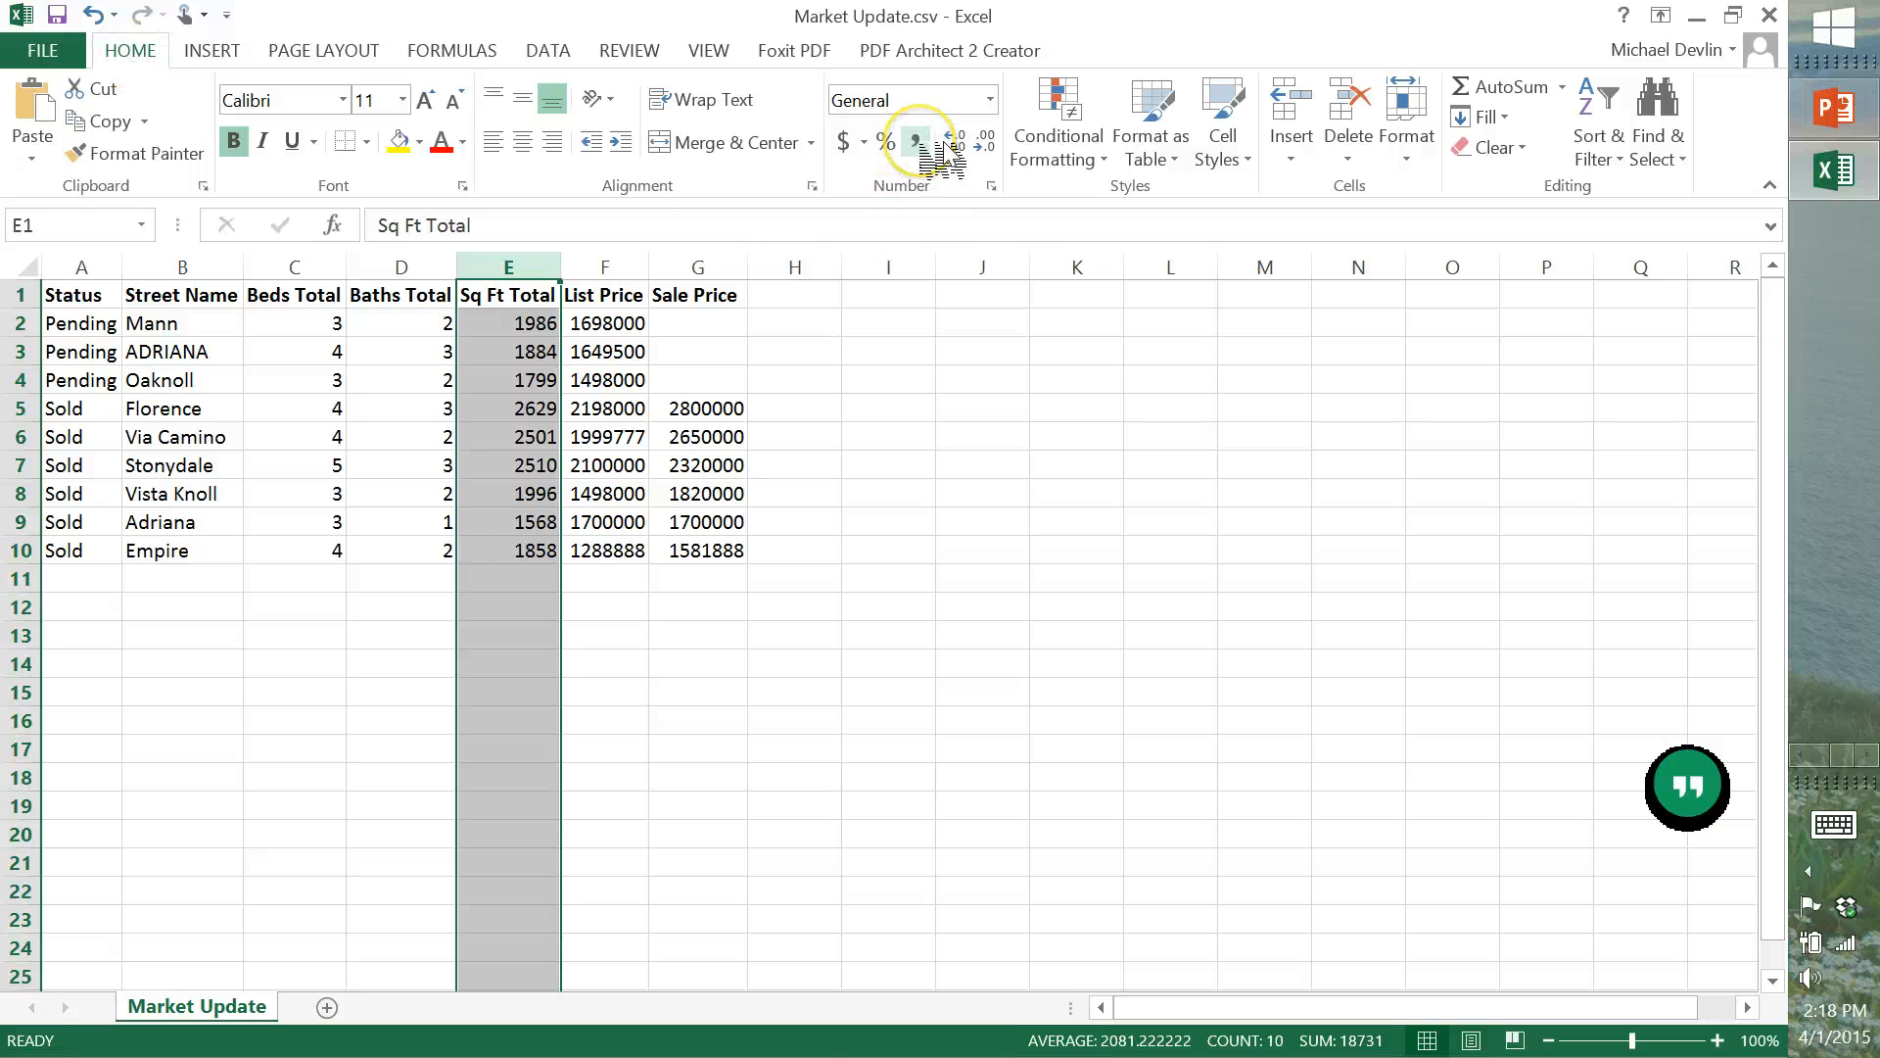
pyautogui.click(931, 145)
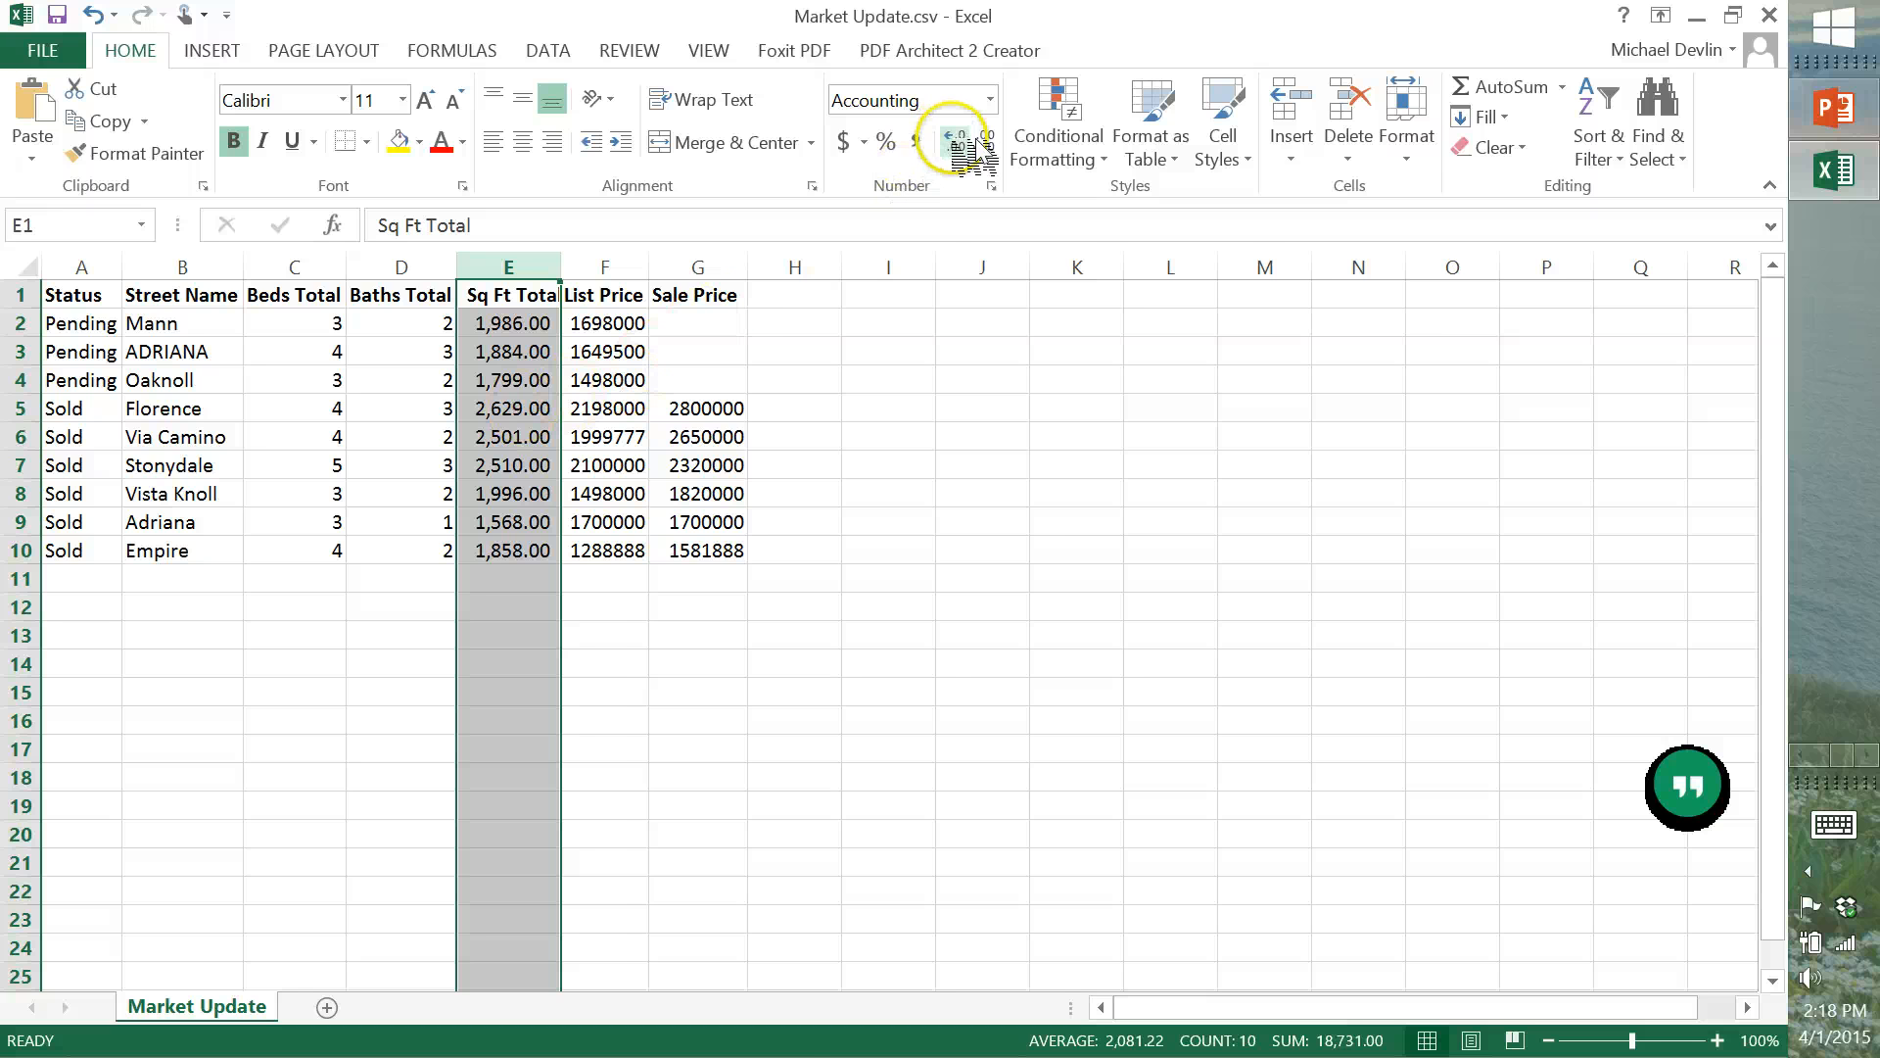
pyautogui.click(968, 140)
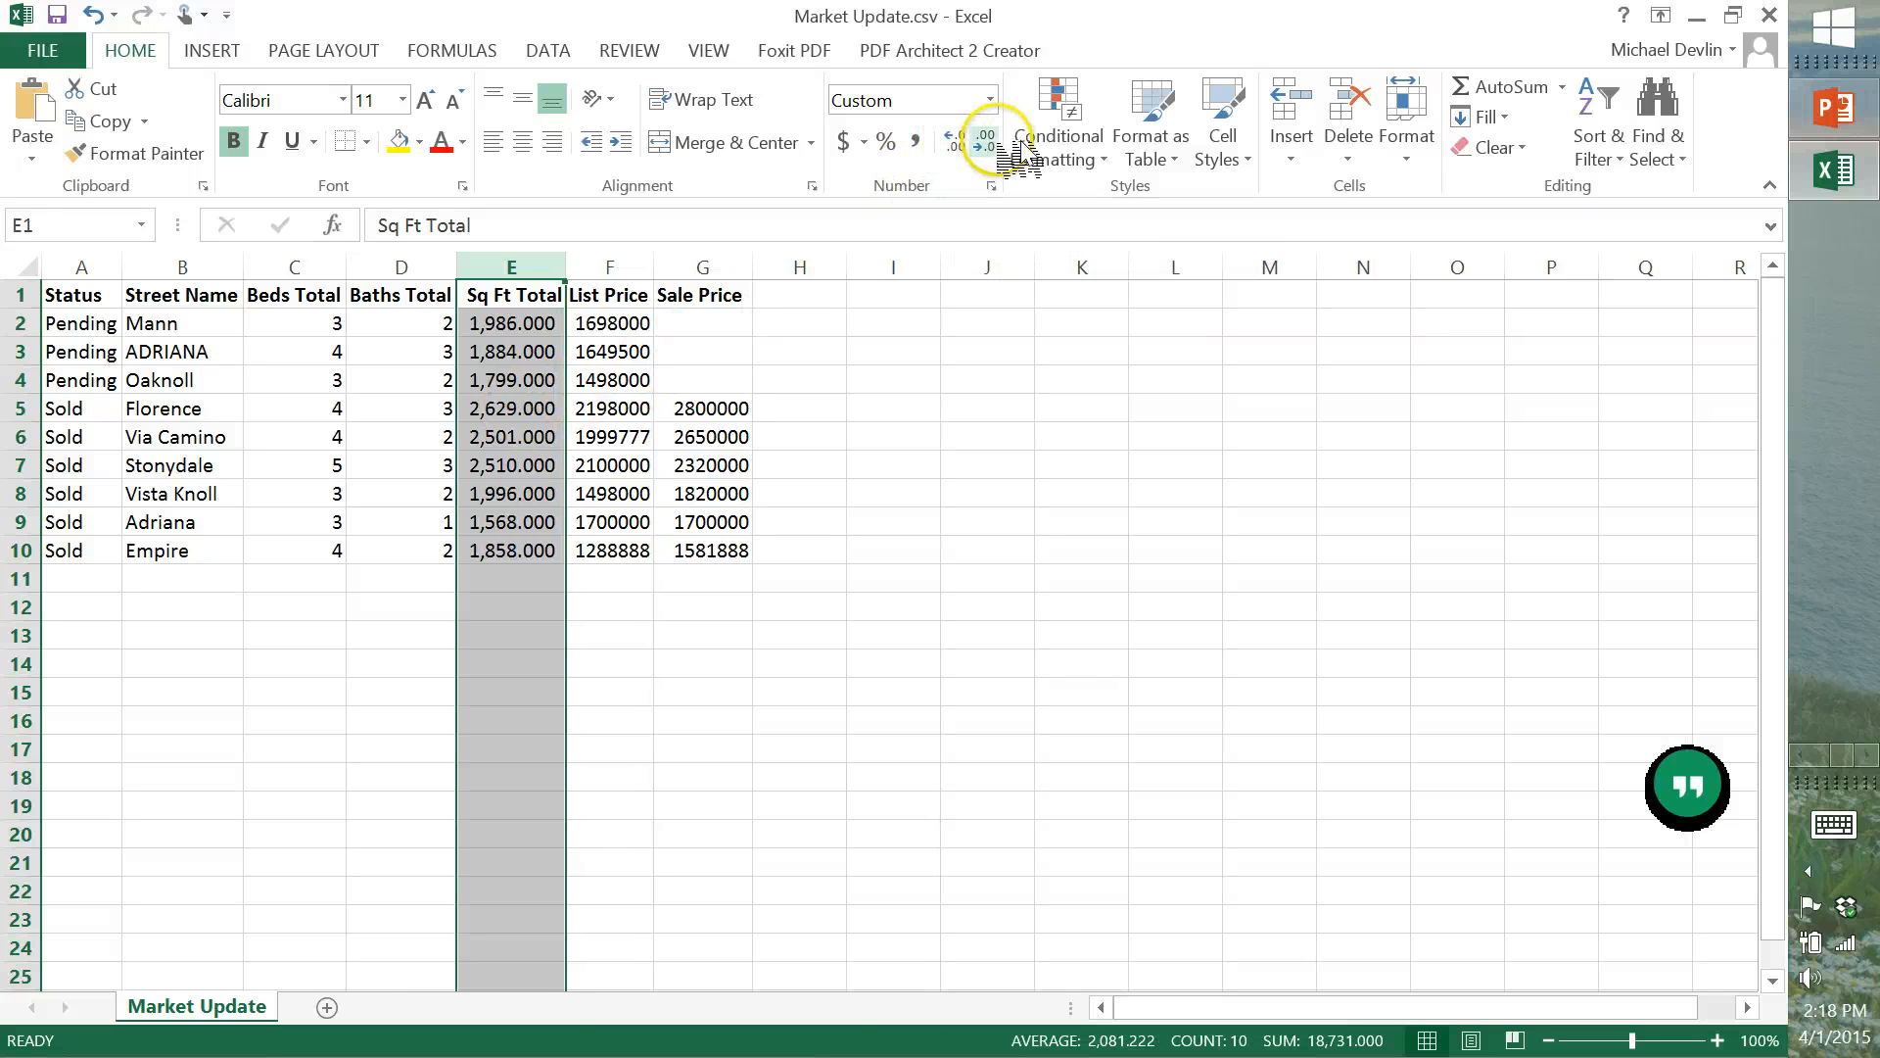
pyautogui.click(988, 142)
pyautogui.click(987, 142)
pyautogui.click(987, 142)
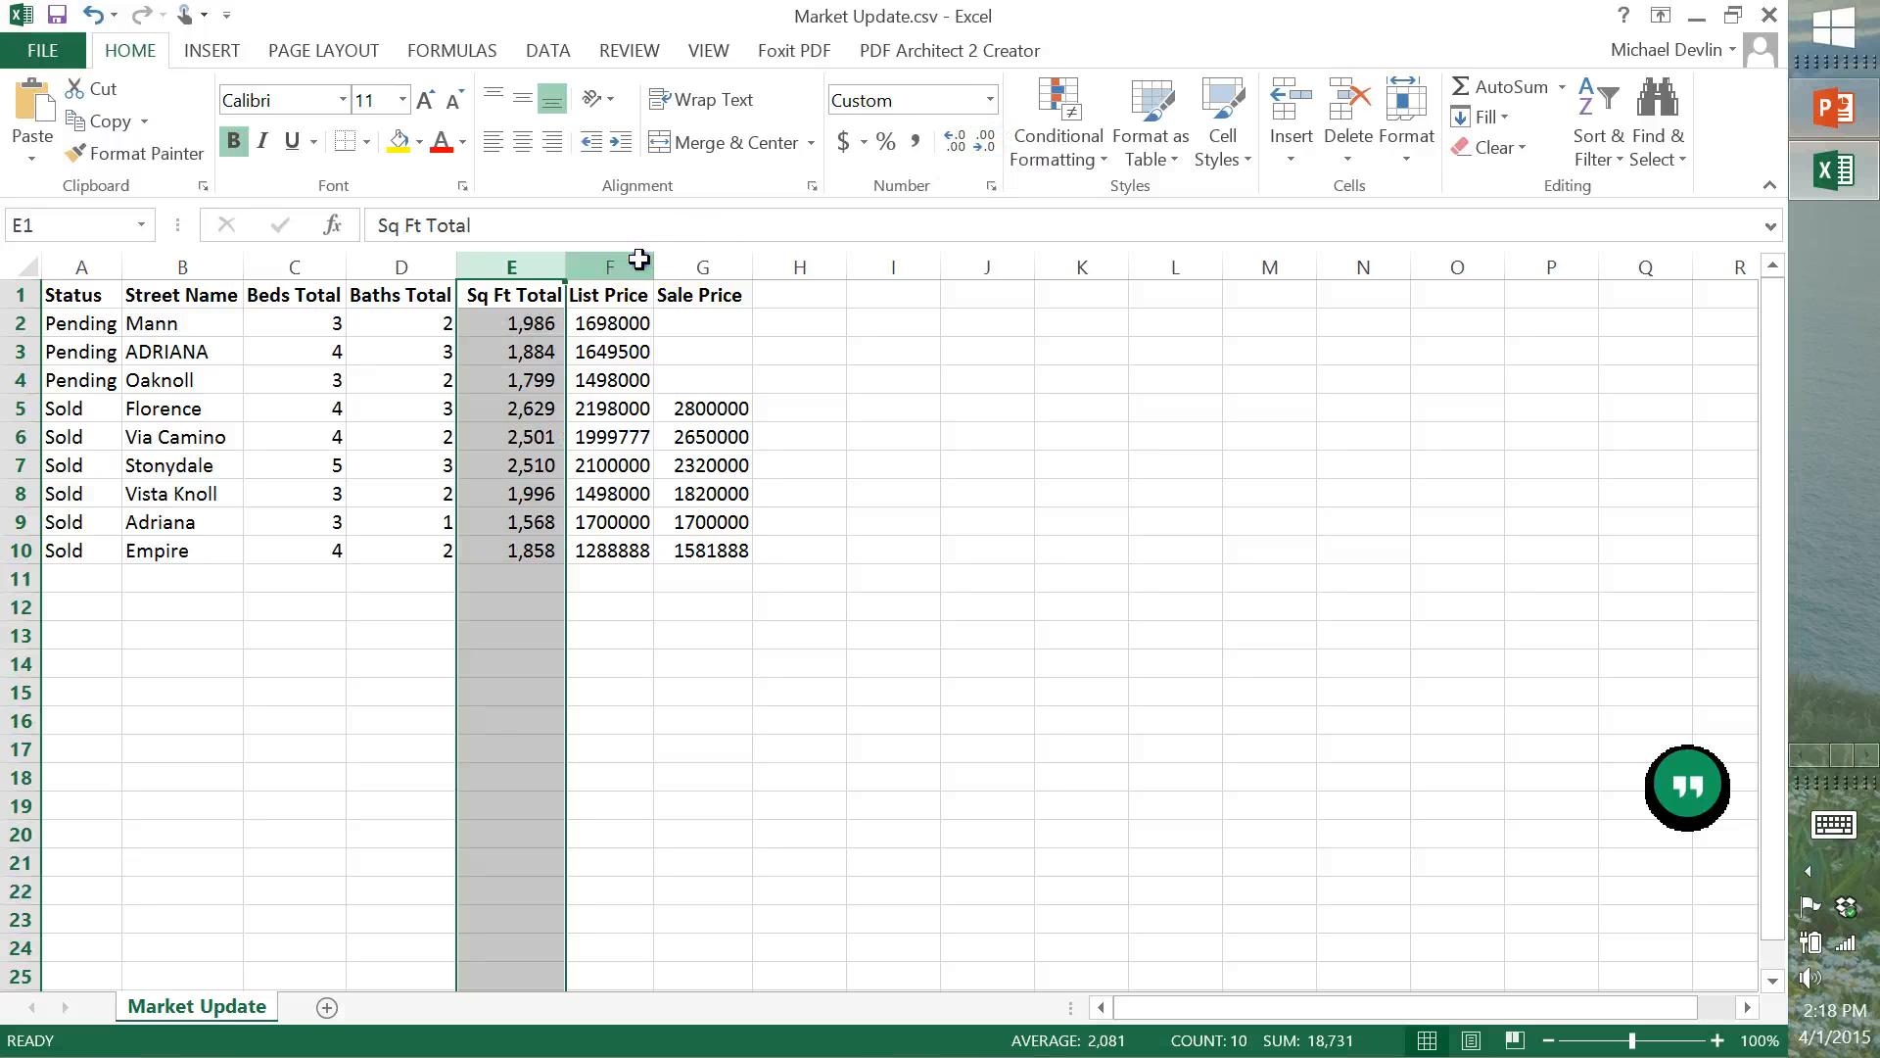
# Format the List Price and Sale Price columns as dollar accounting values without decimal places.
pyautogui.moveTo(637, 264); pyautogui.dragTo(708, 255)
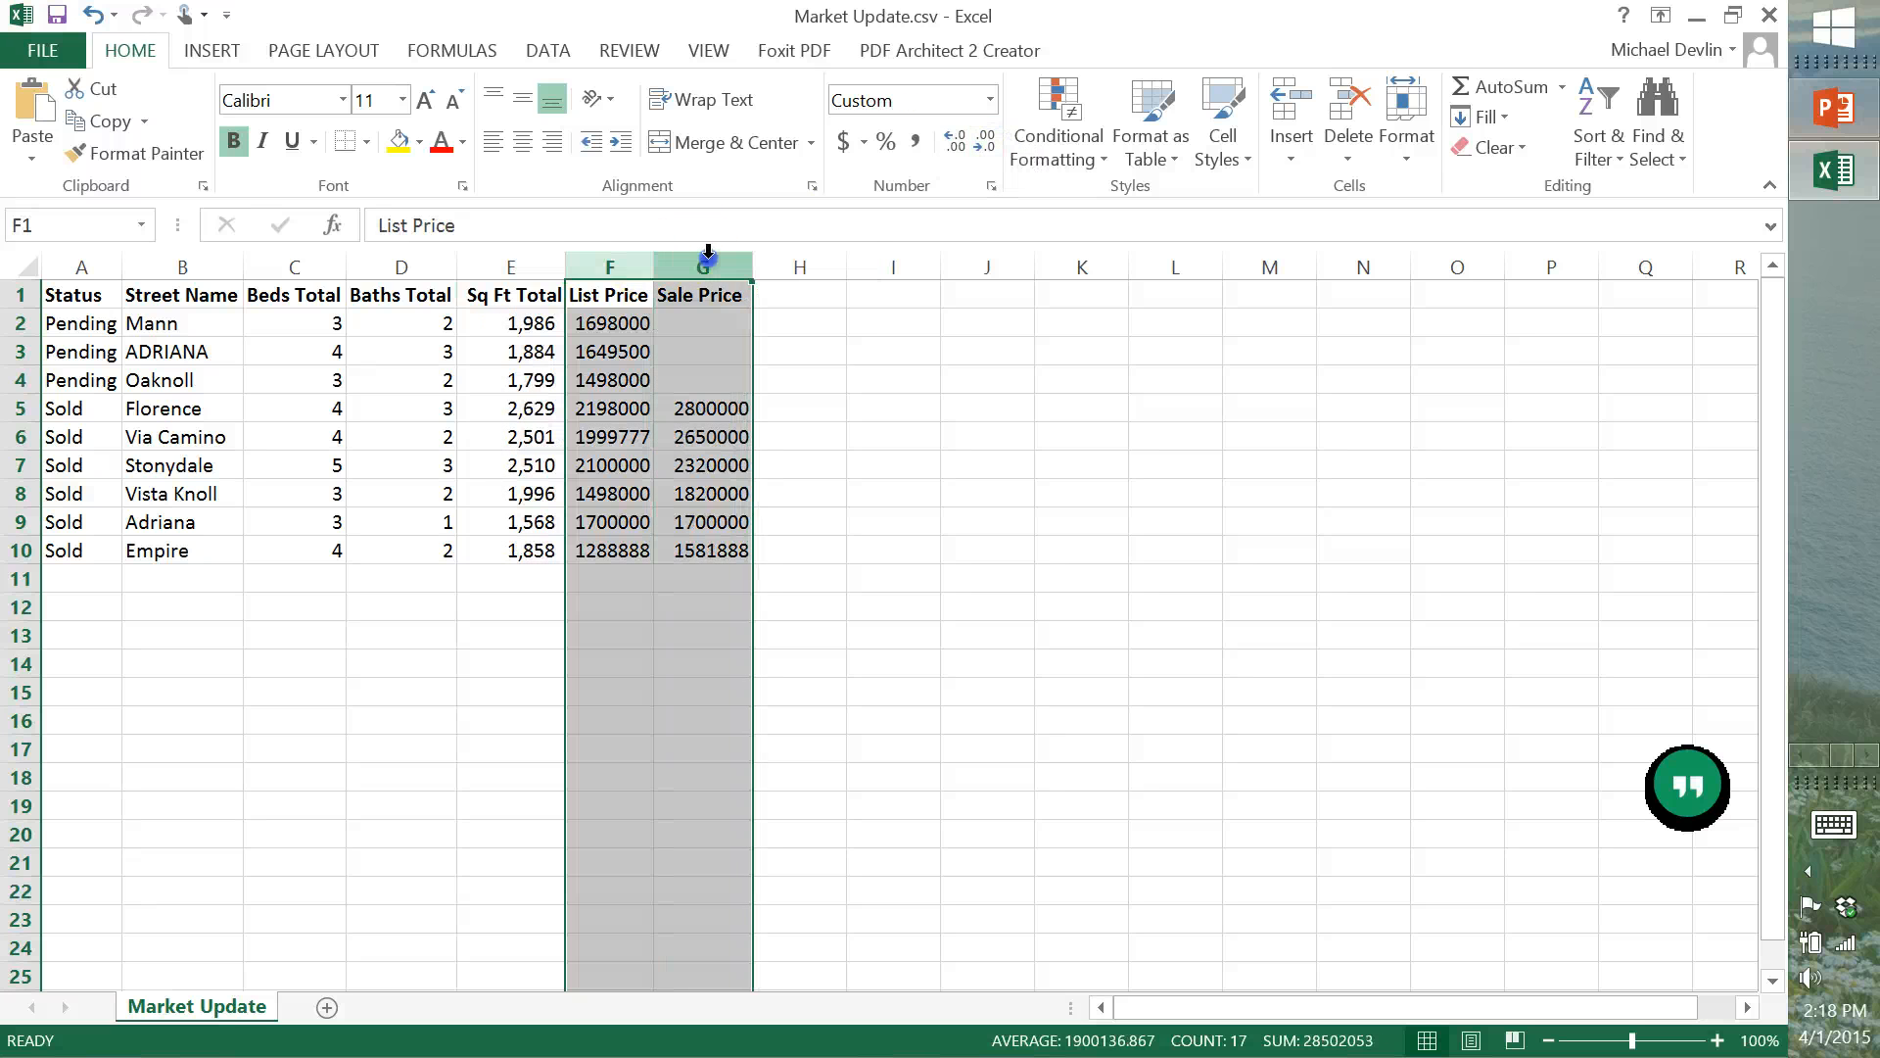
pyautogui.click(849, 144)
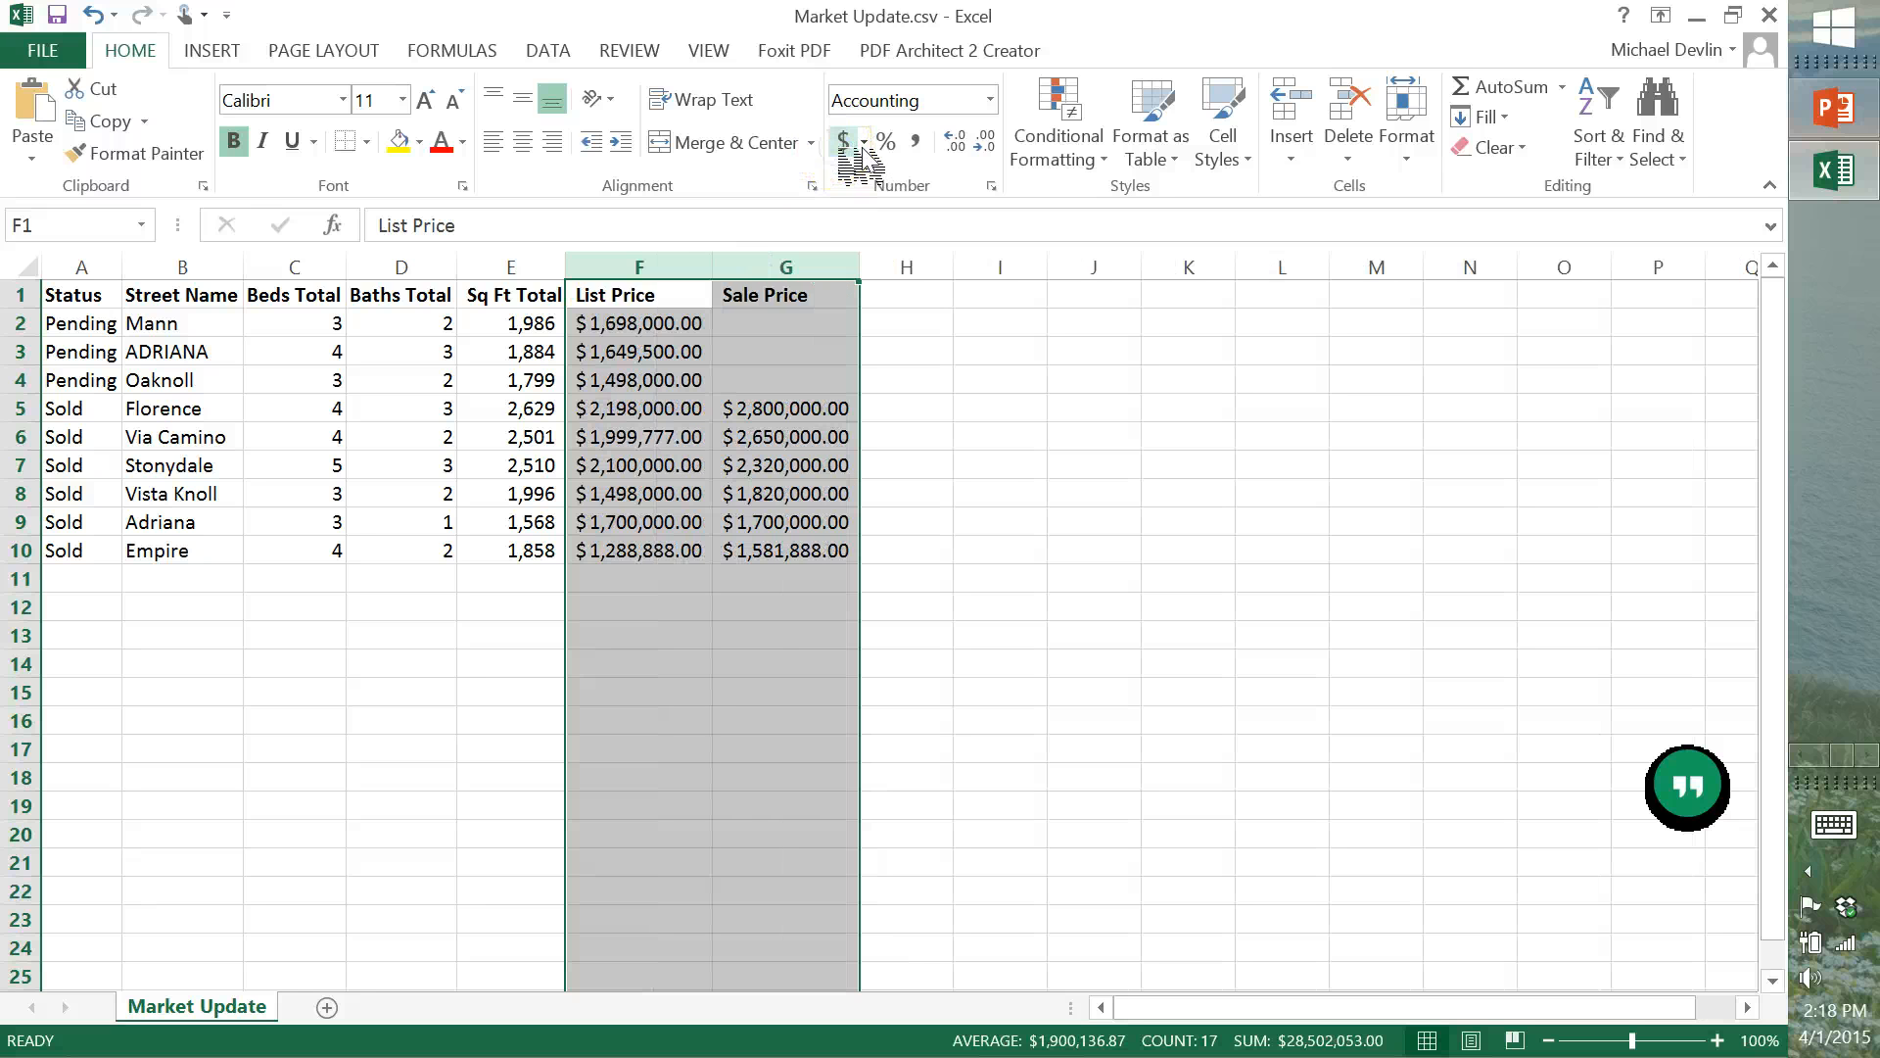
pyautogui.click(986, 142)
pyautogui.click(991, 143)
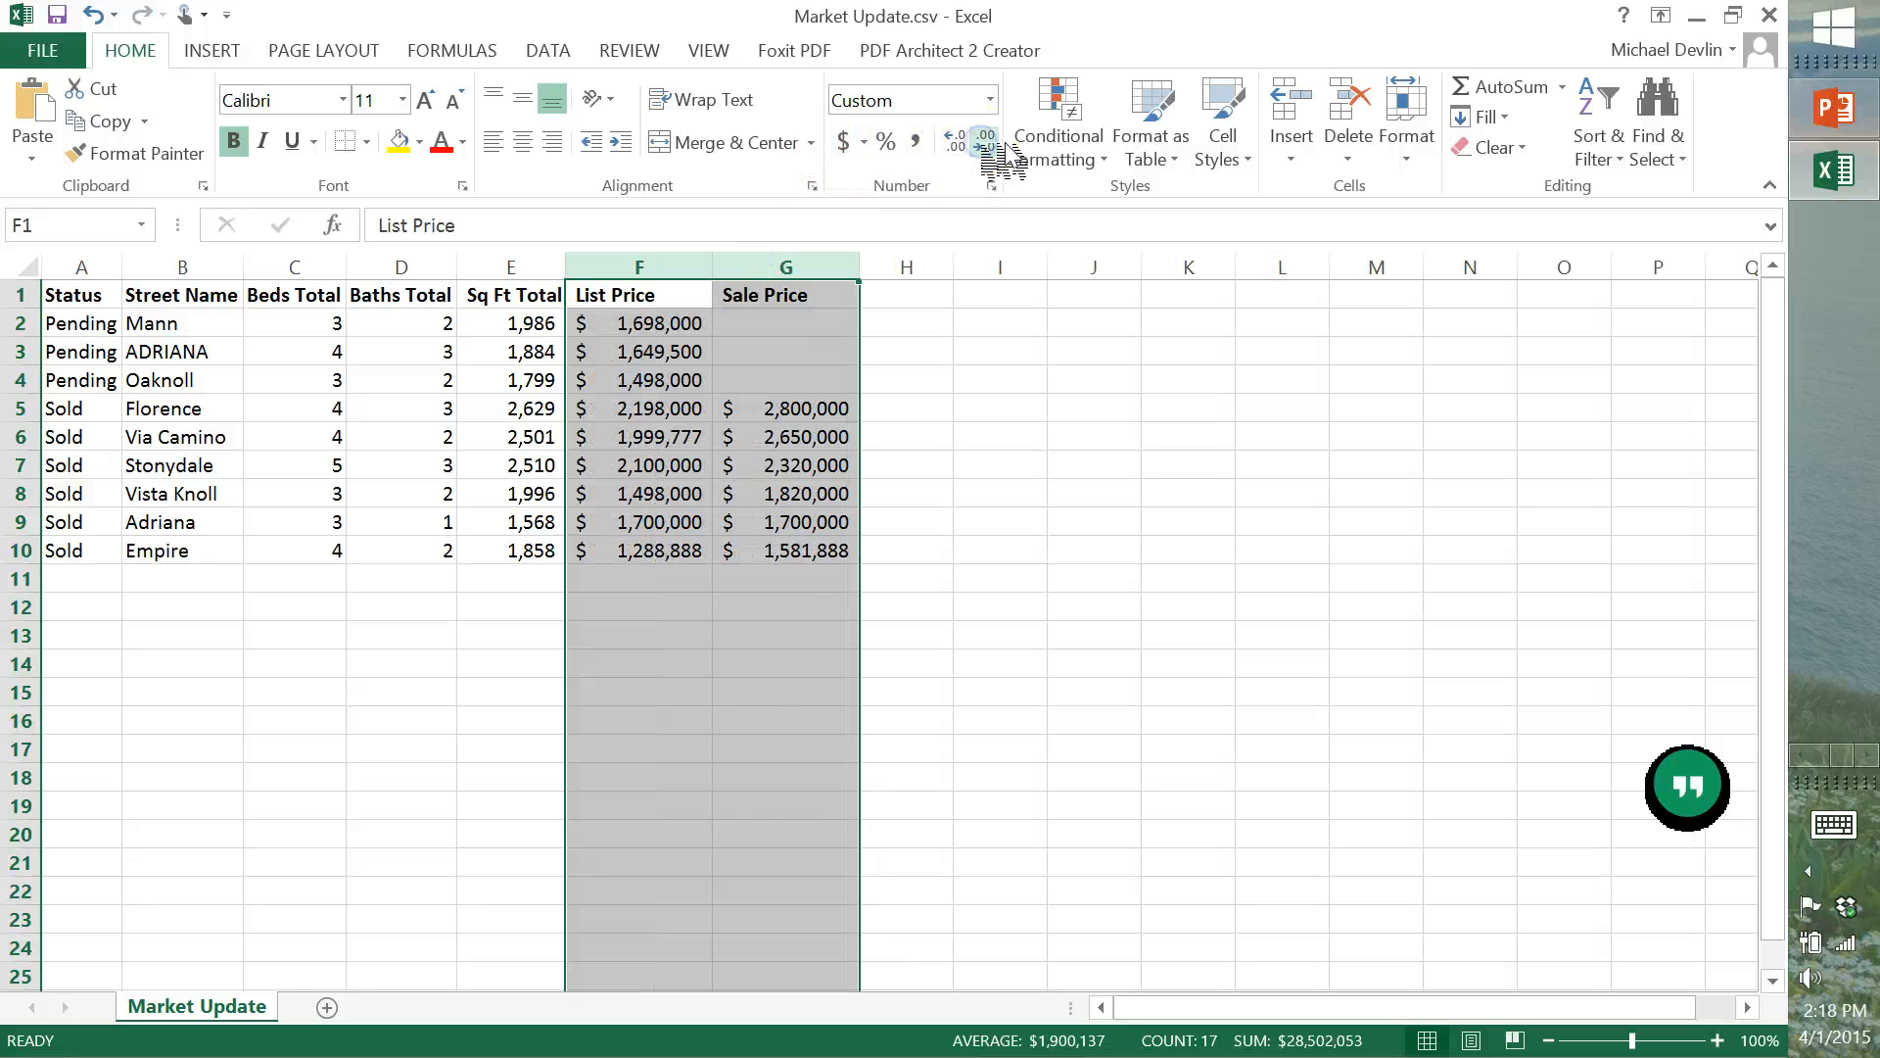
pyautogui.click(1063, 498)
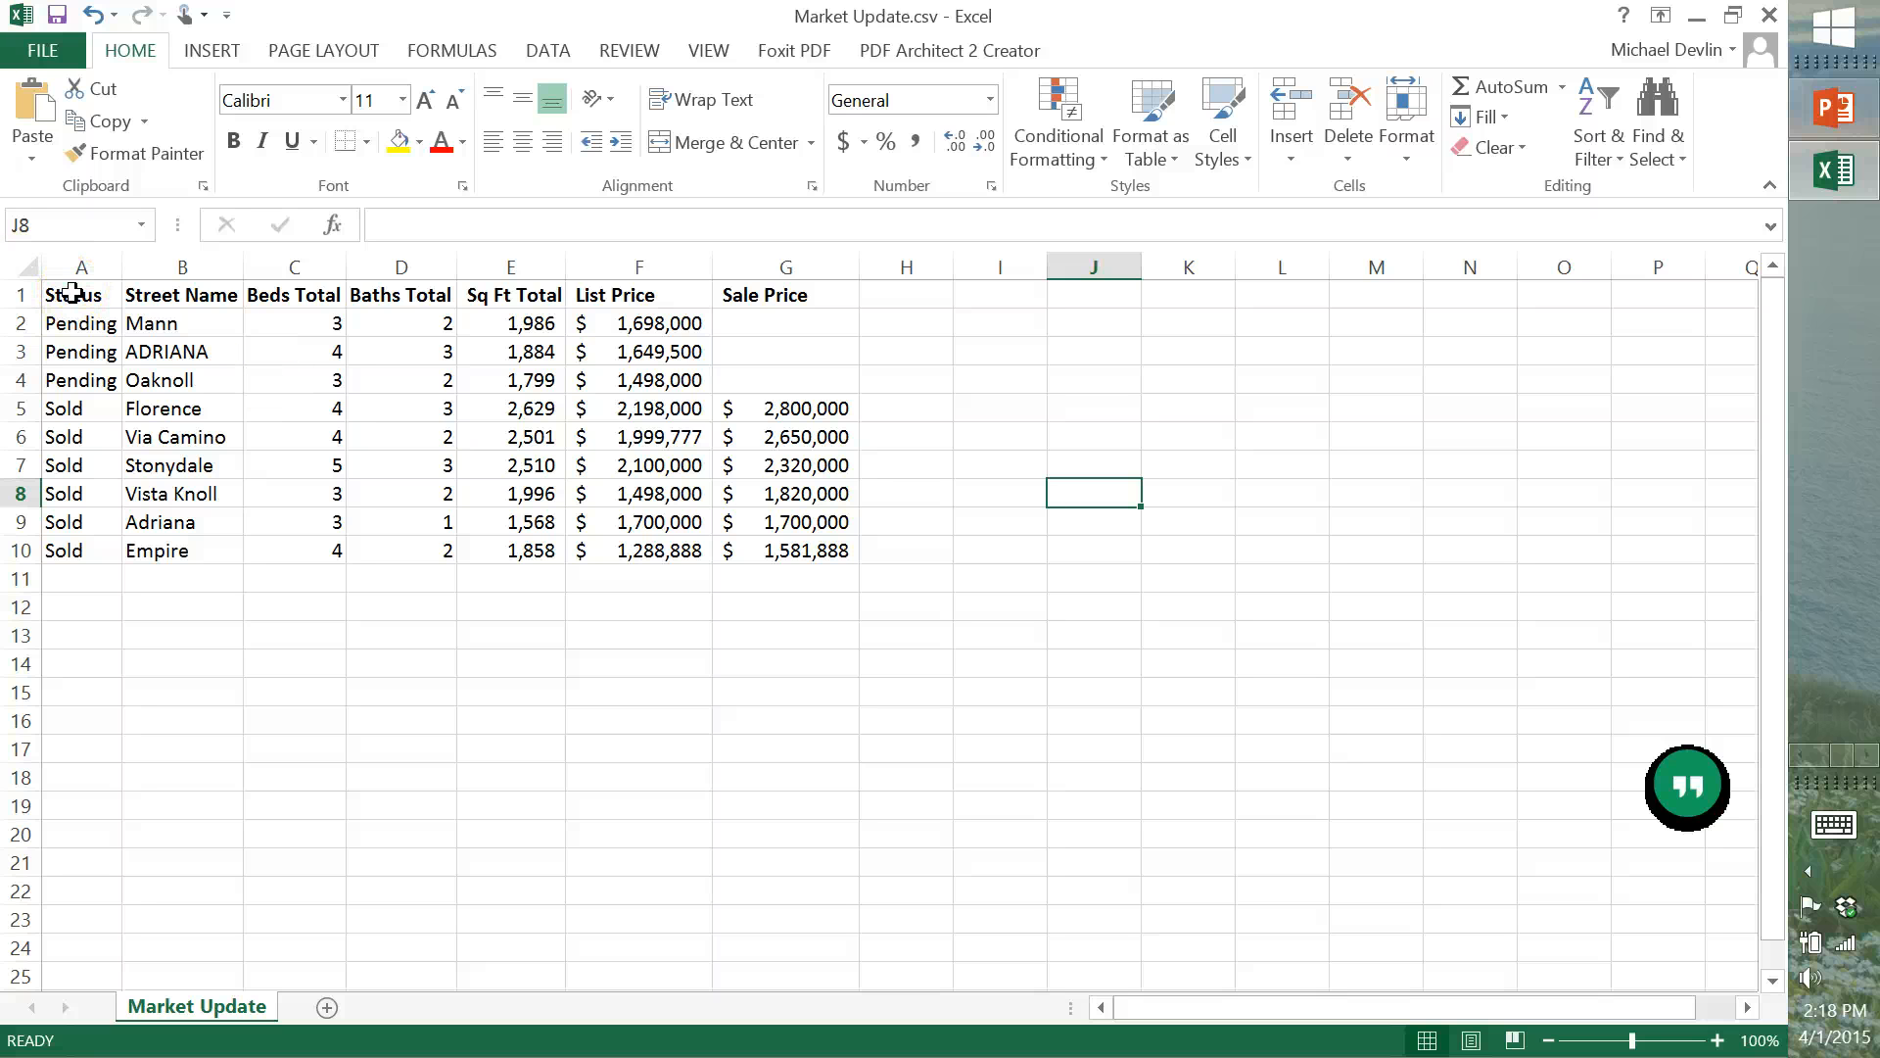
# Copy the listings table in A1:G10 and switch to the Market Update.pptx flyer in PowerPoint.
pyautogui.moveTo(73, 292); pyautogui.dragTo(772, 536)
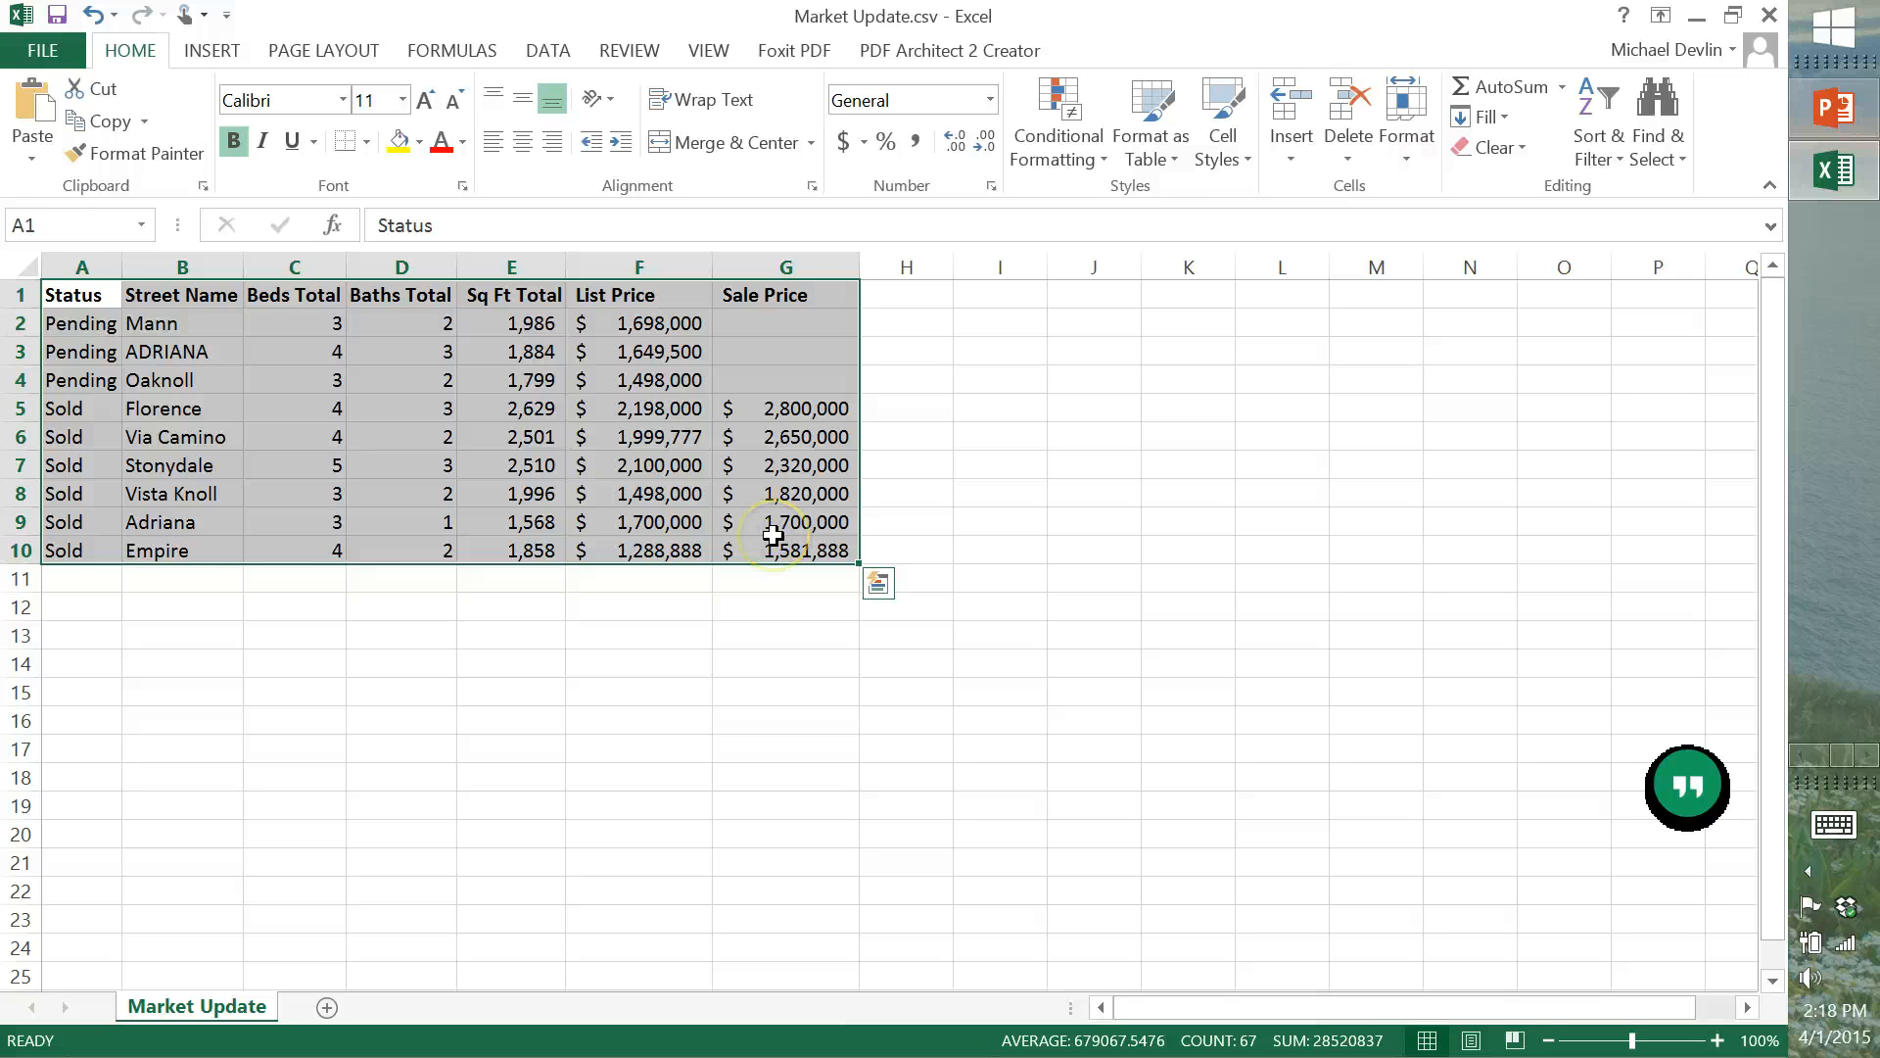
pyautogui.hotkey('ctrl', 'c')
pyautogui.click(1834, 110)
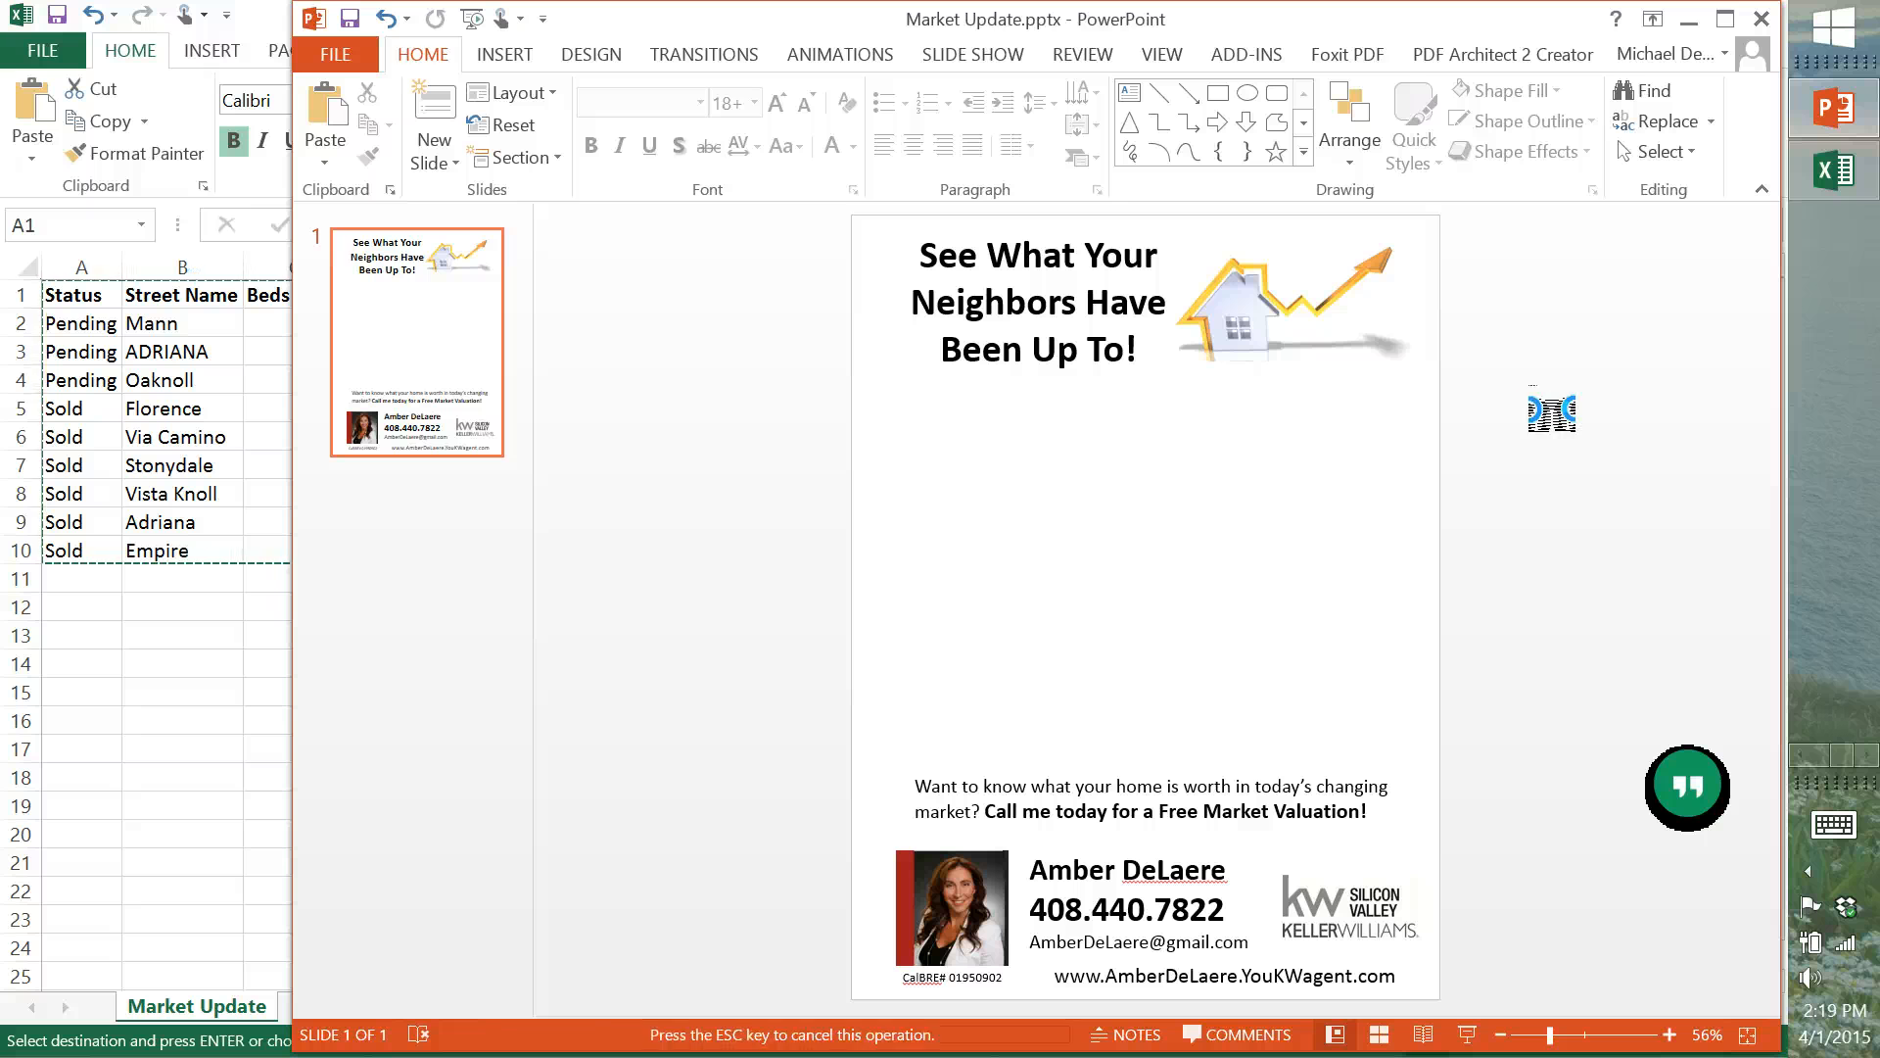
# Paste the copied listings onto the slide, then move and enlarge the table to fill the blank area below the heading.
pyautogui.hotkey('ctrl', 'v')
pyautogui.moveTo(1103, 600); pyautogui.dragTo(1092, 452)
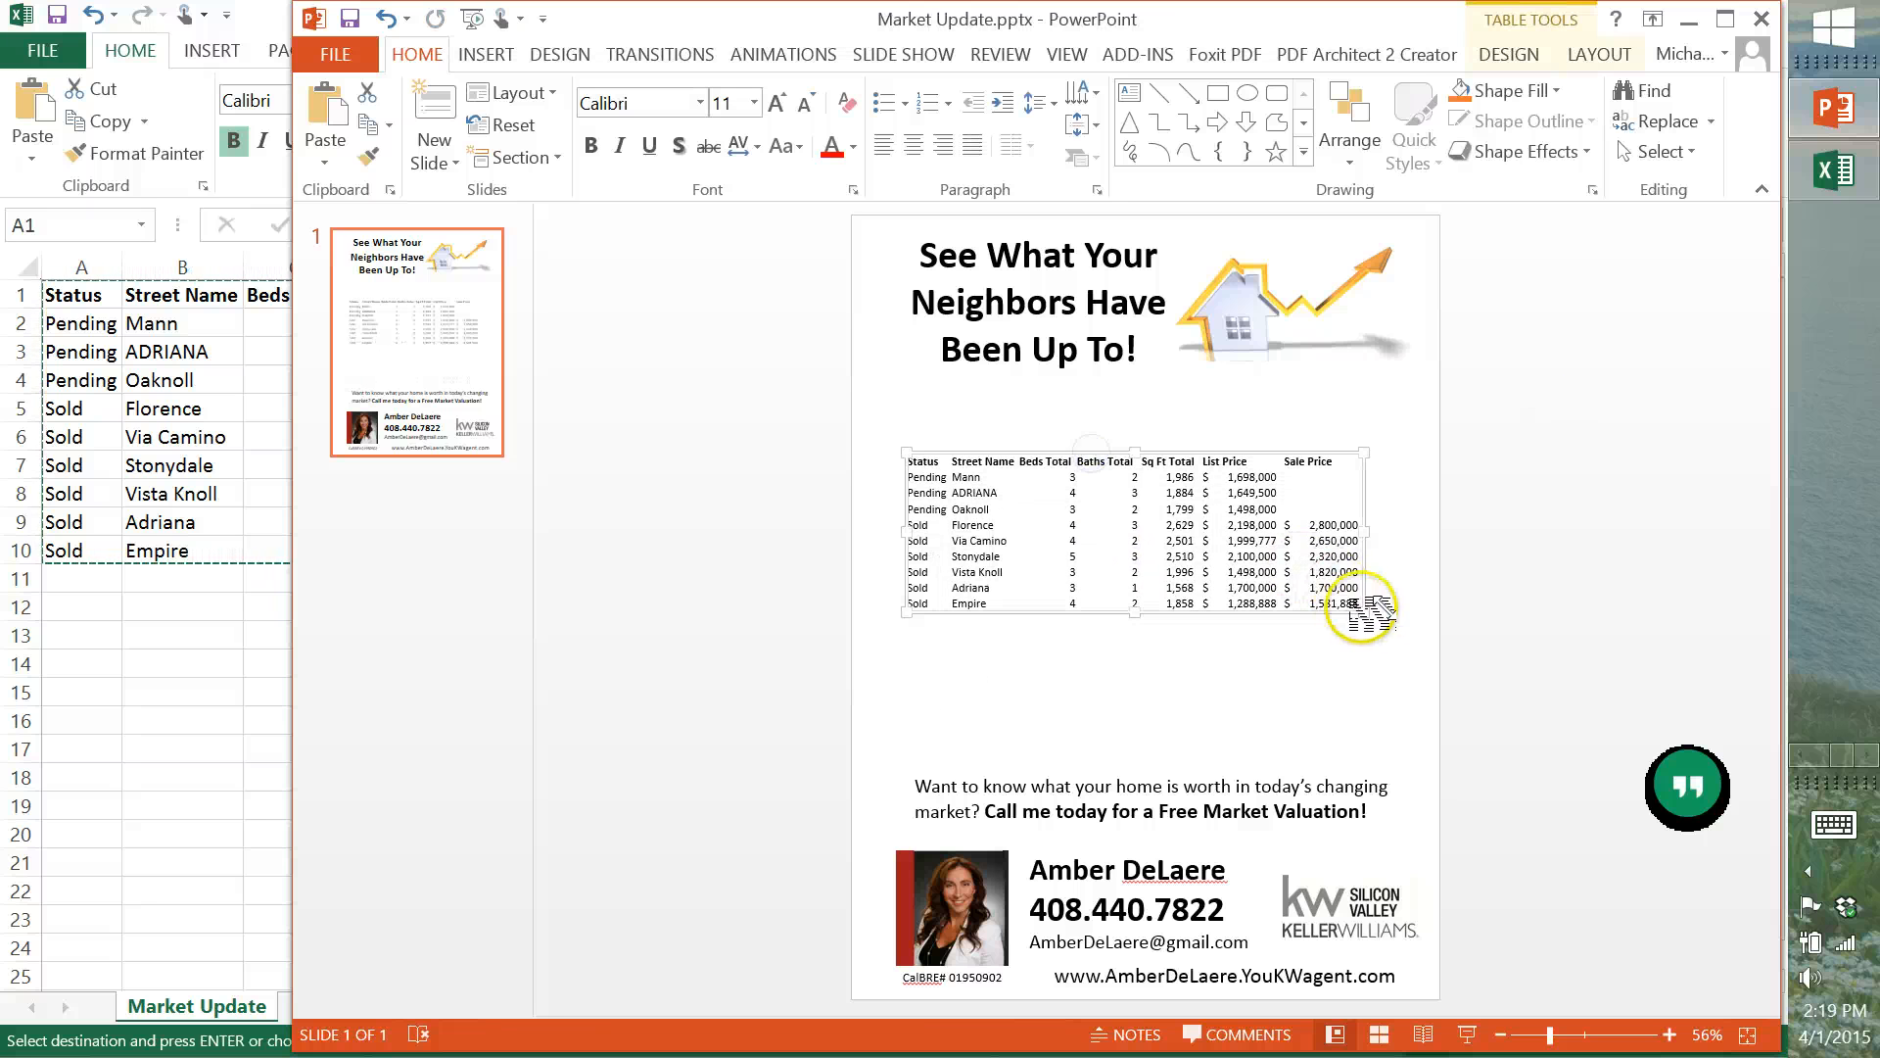
pyautogui.moveTo(1367, 612); pyautogui.dragTo(1415, 720)
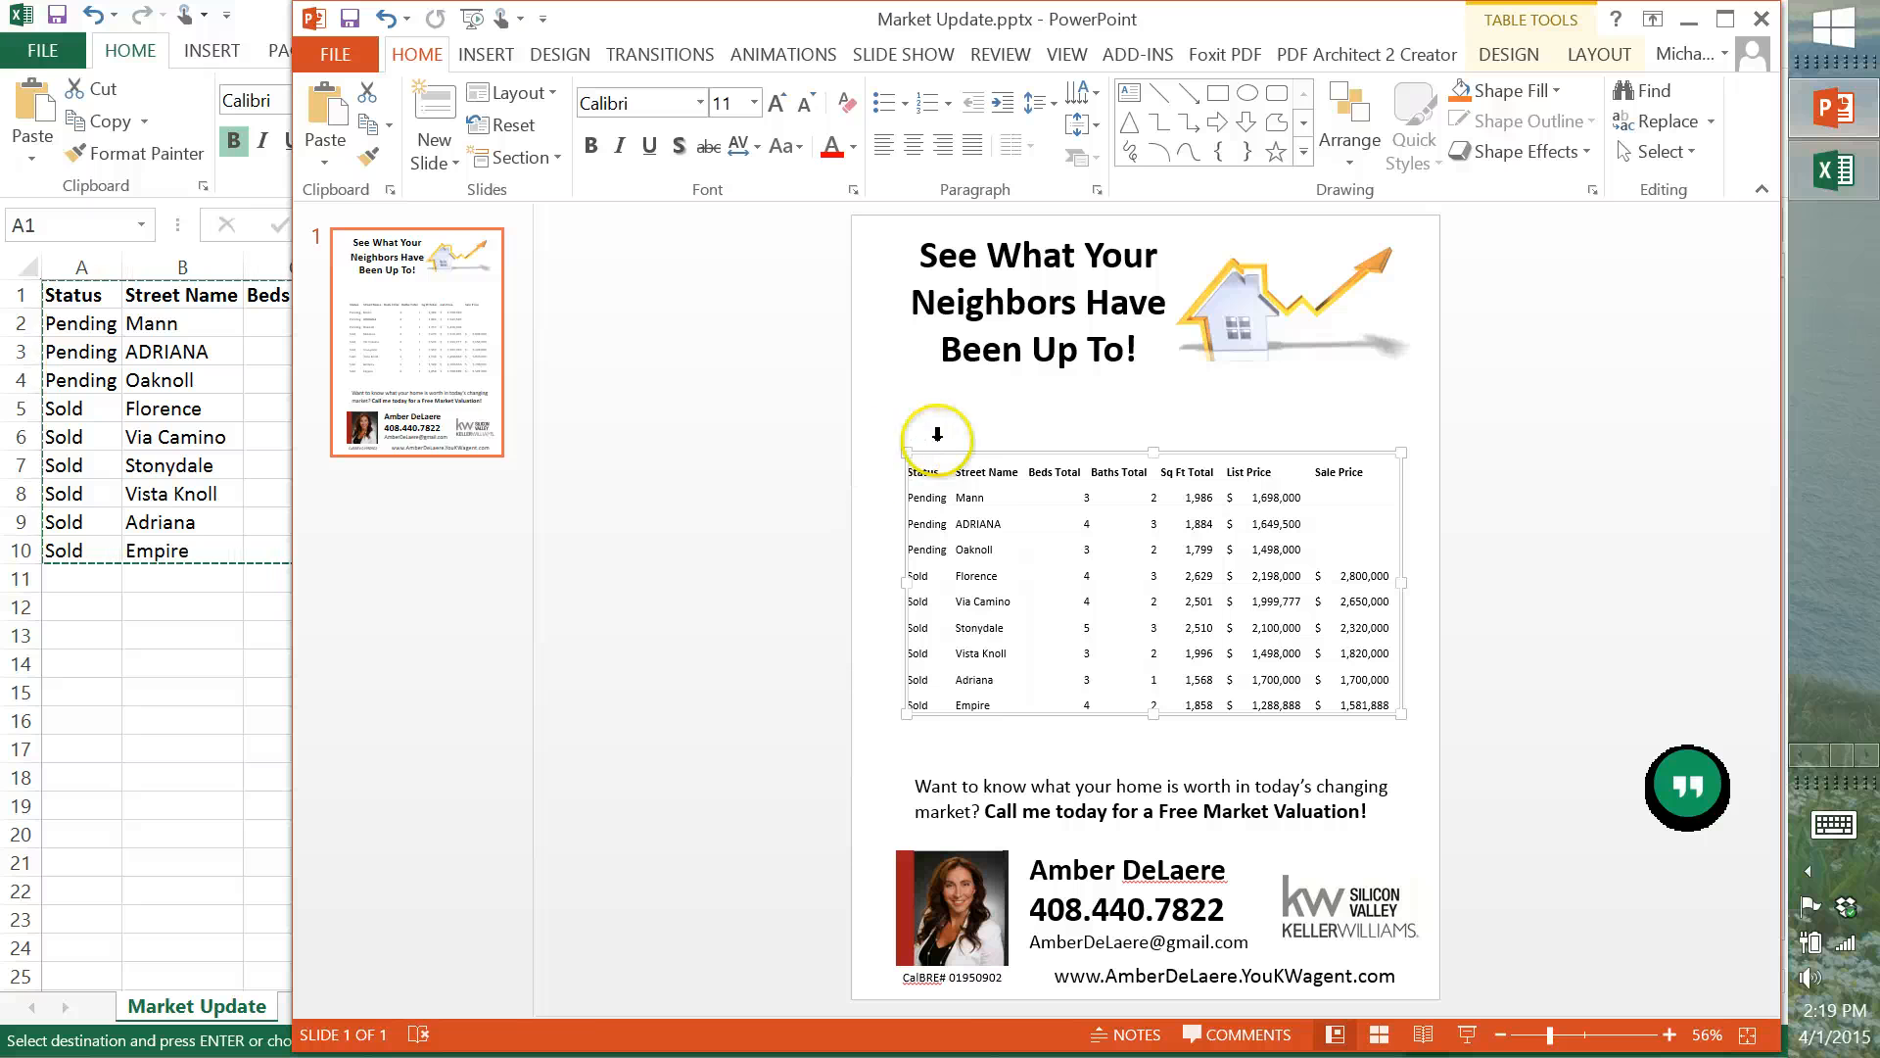
pyautogui.moveTo(911, 454); pyautogui.dragTo(907, 471)
pyautogui.click(1572, 421)
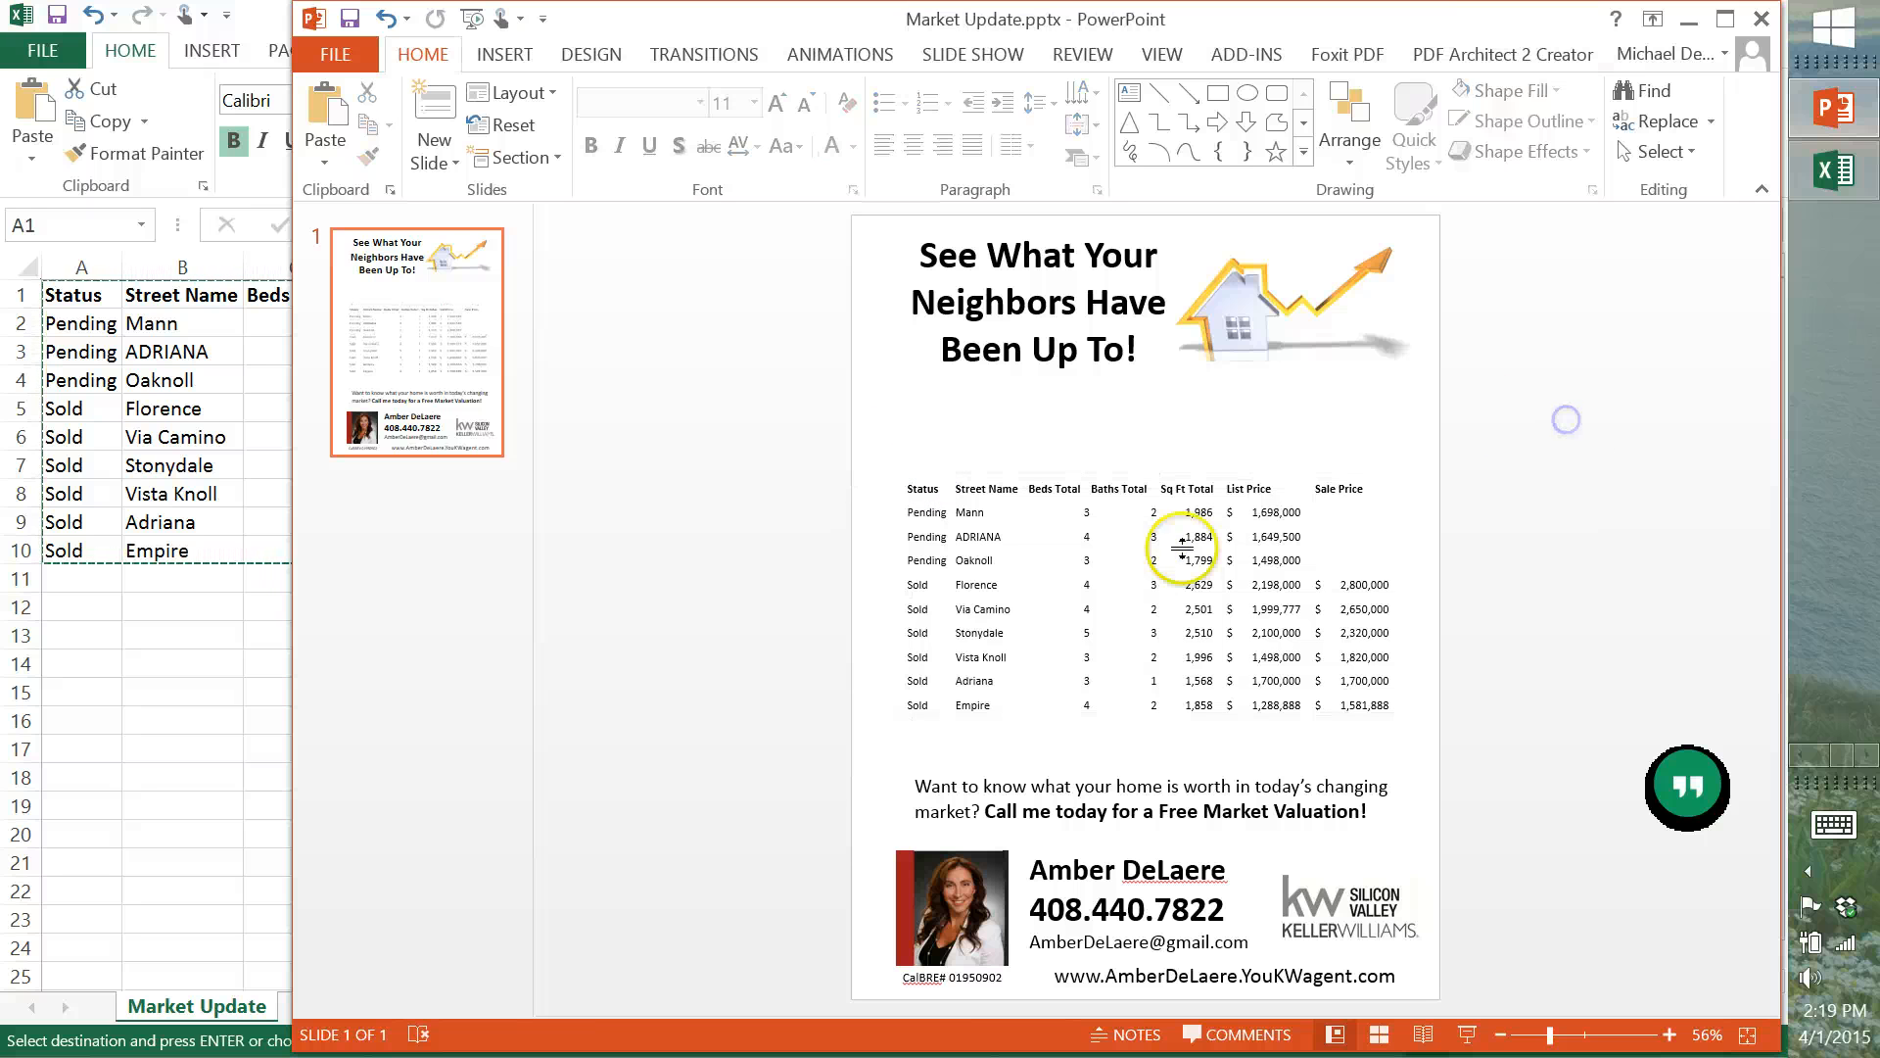
# Select the pasted listings table and cut it from the slide.
pyautogui.click(1182, 551)
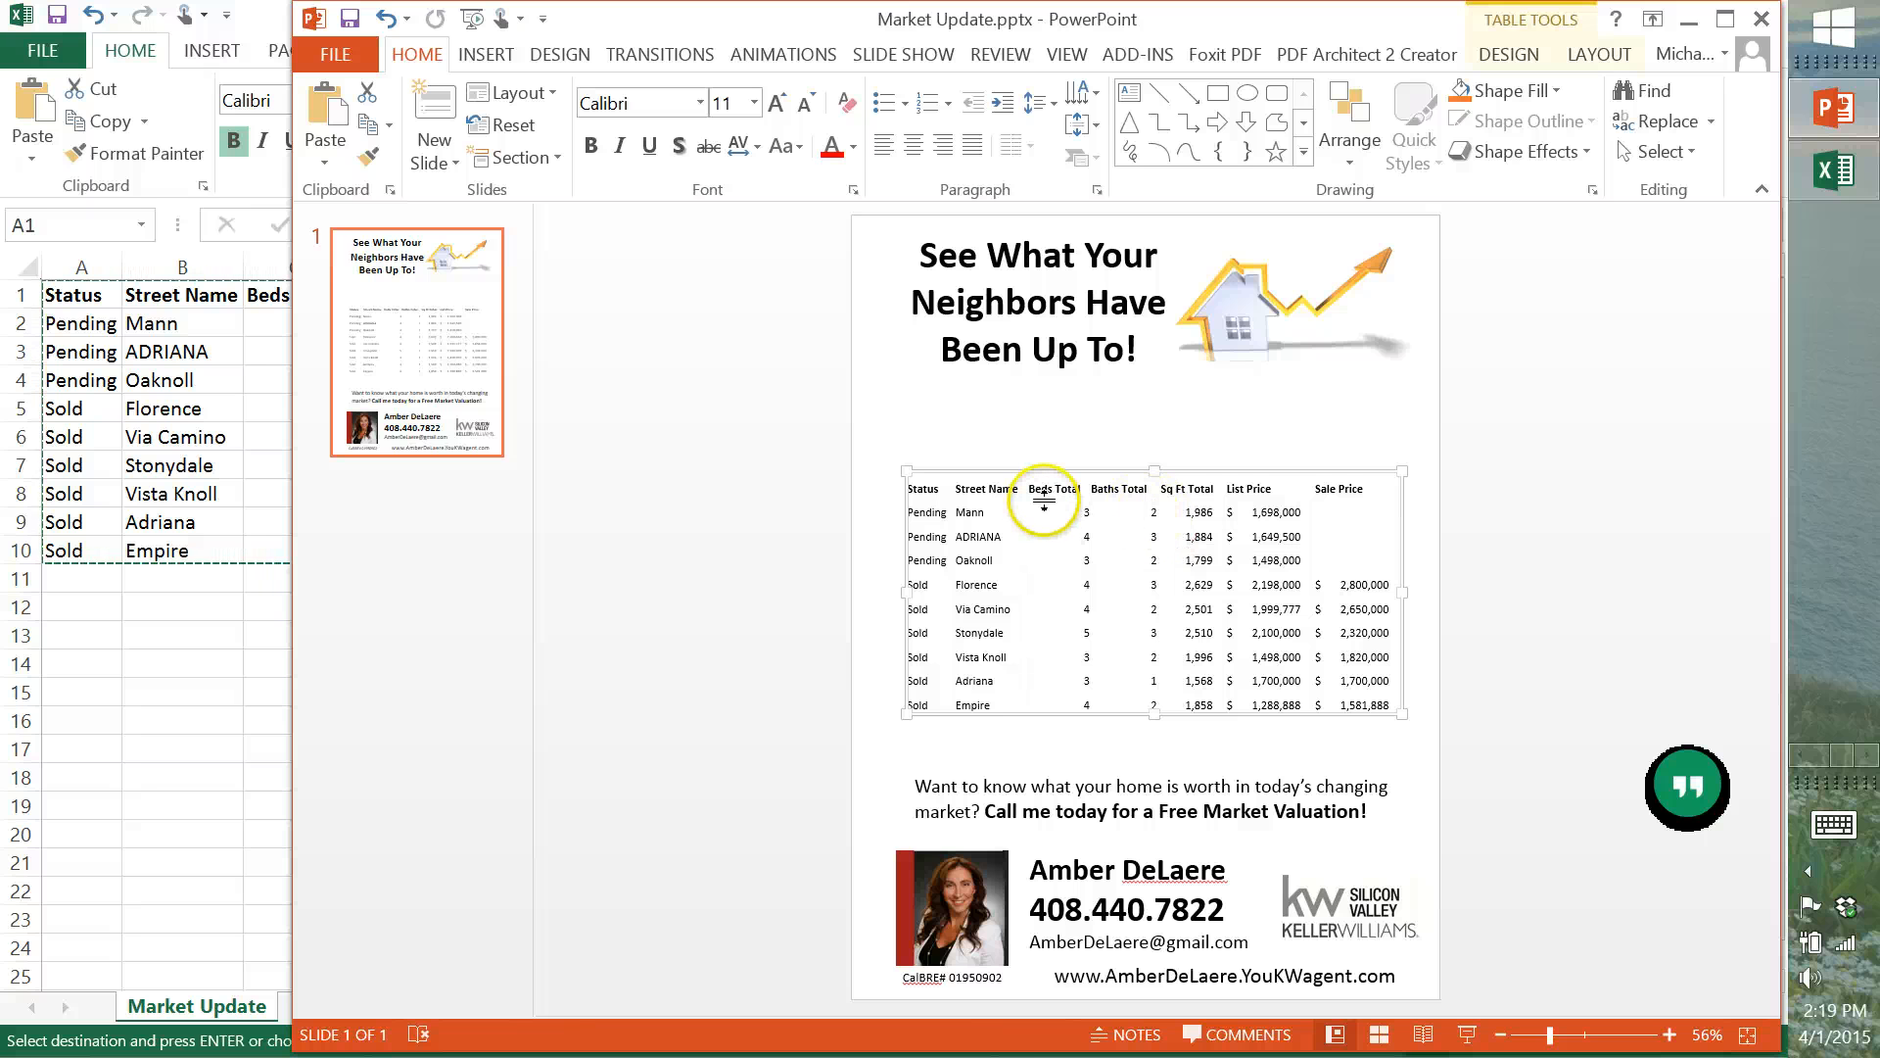
pyautogui.hotkey('ctrl', 'a')
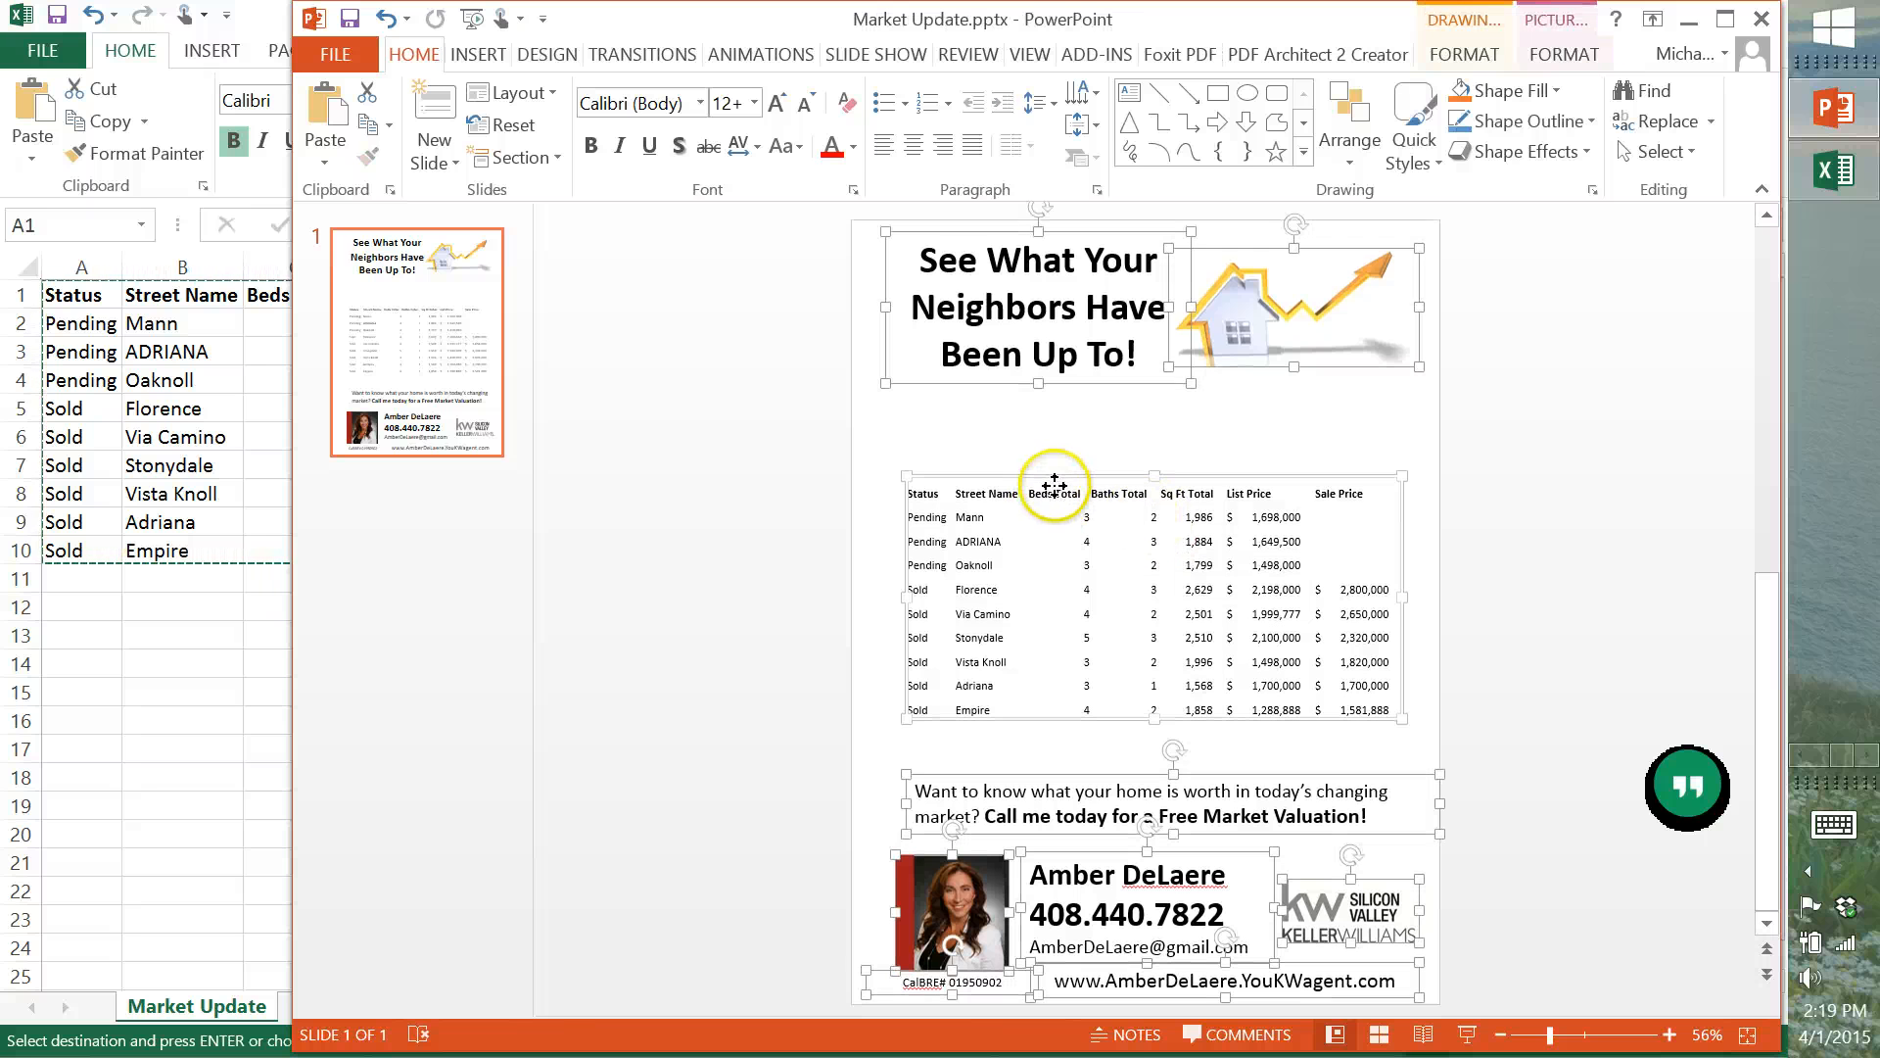
pyautogui.click(1582, 546)
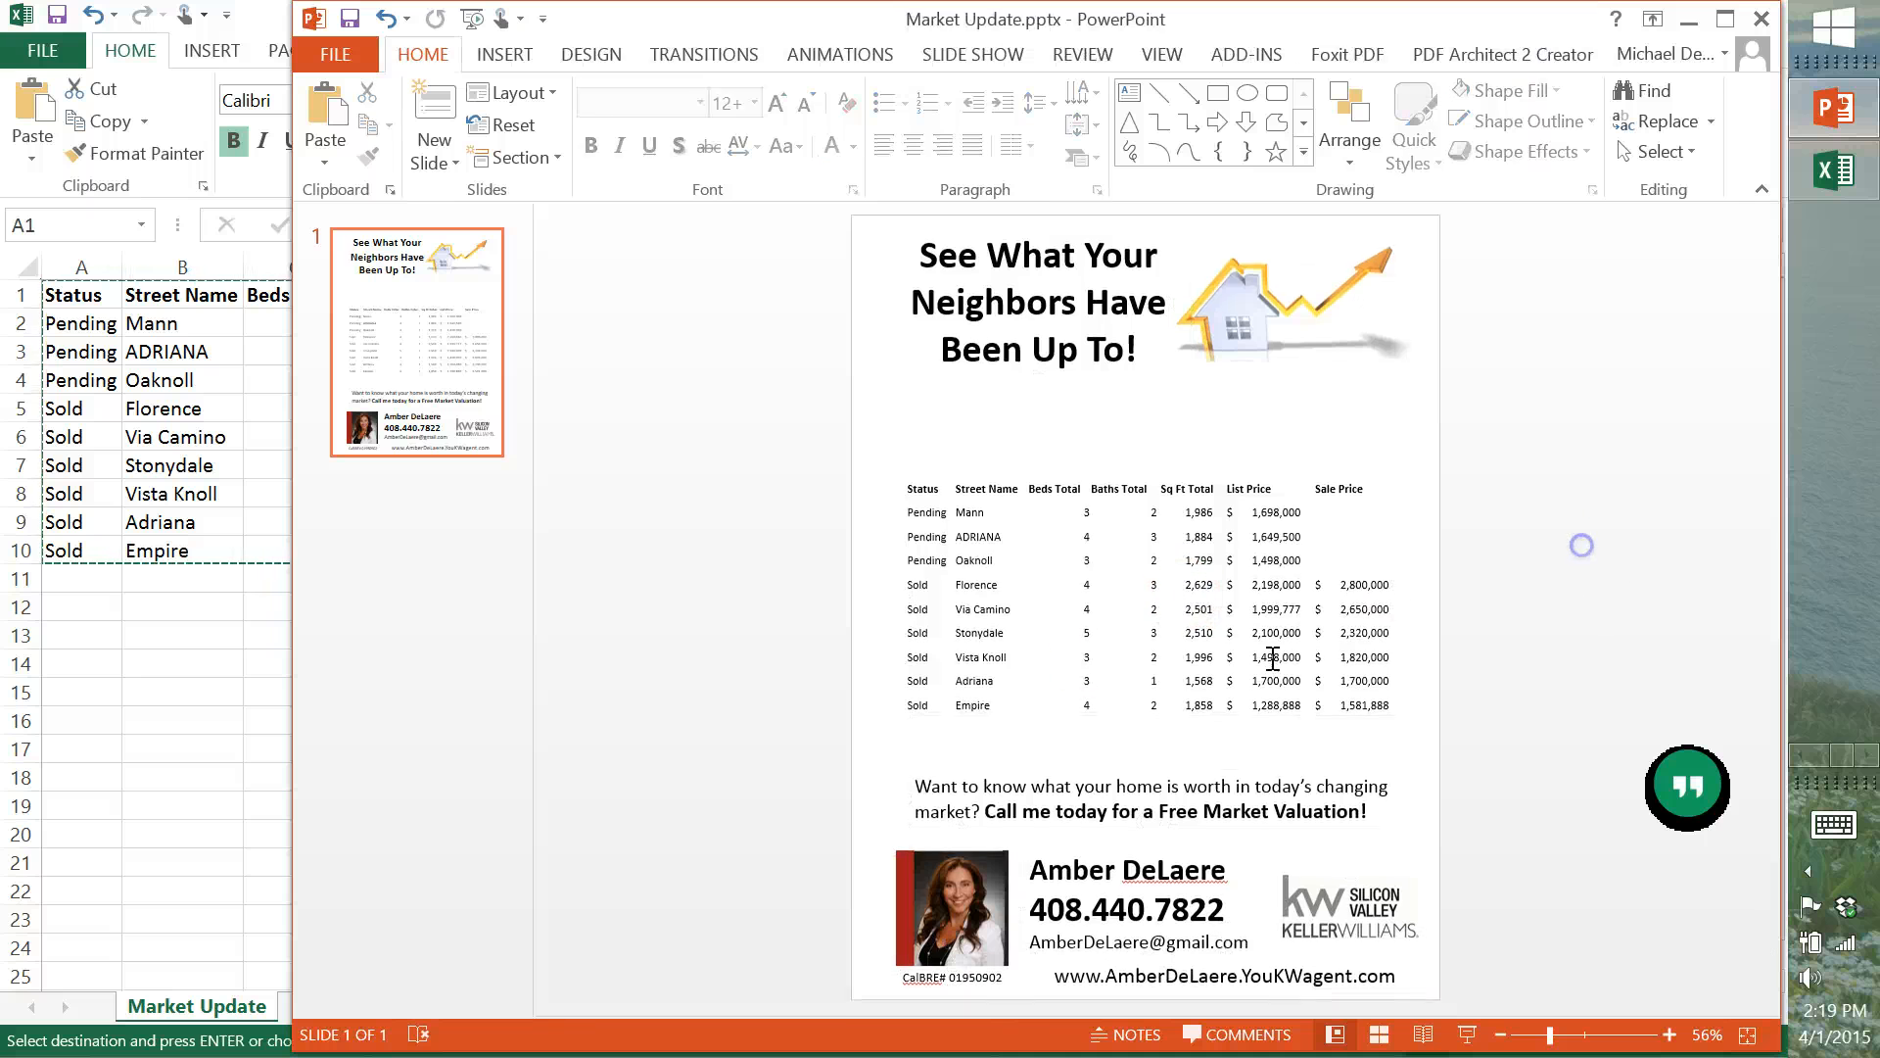
pyautogui.click(1090, 657)
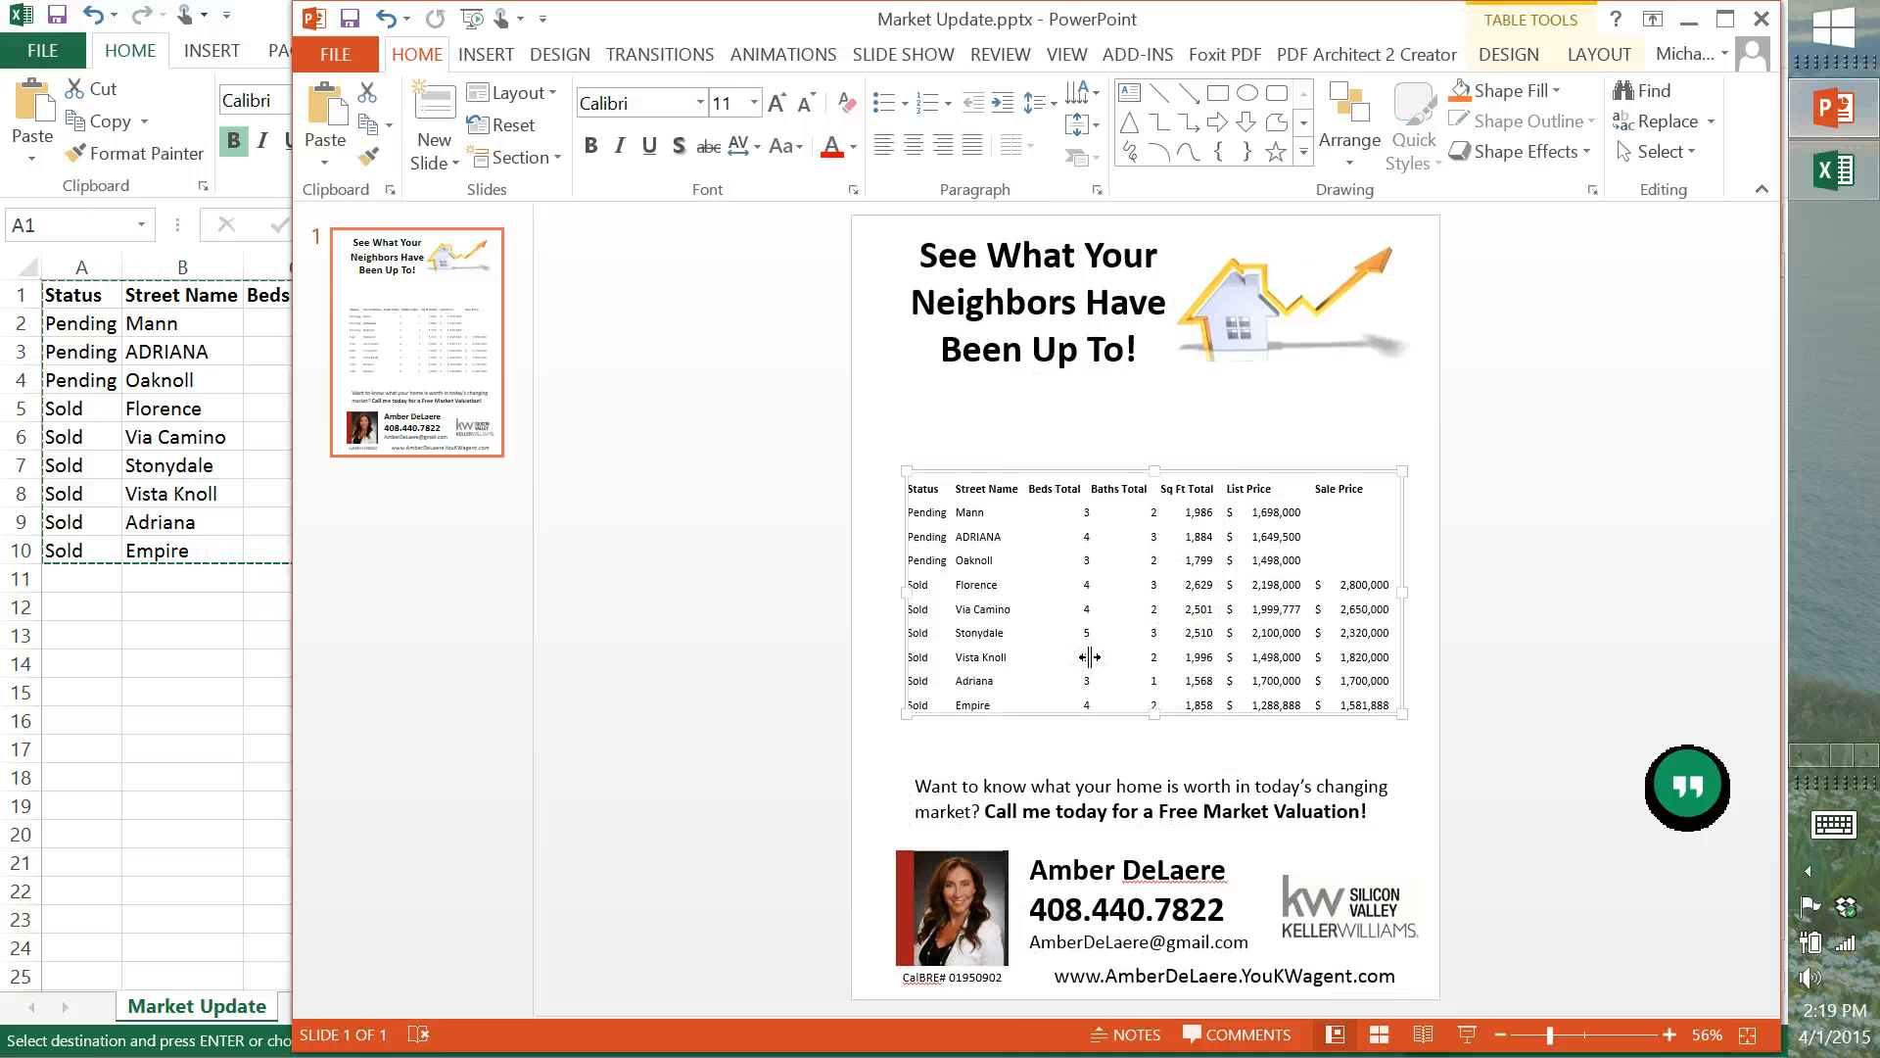
pyautogui.hotkey('ctrl', 'x')
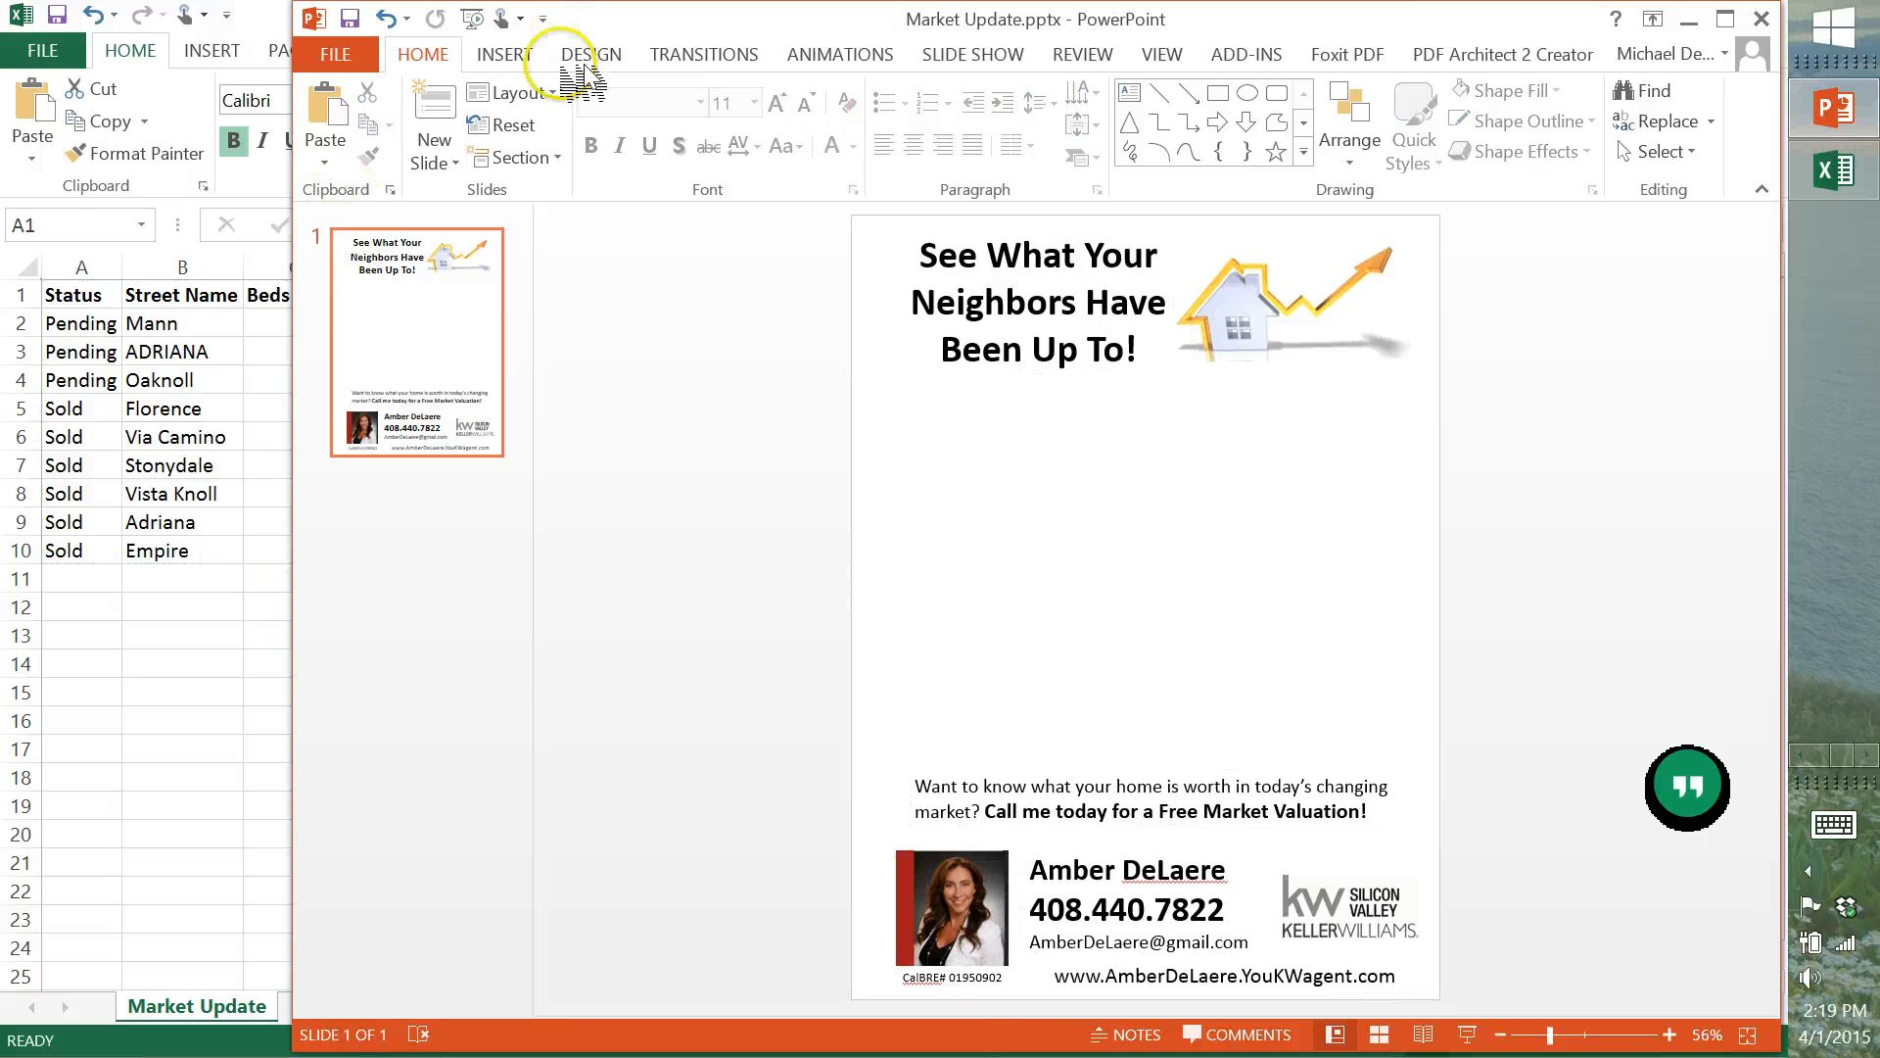
# Try inserting an embedded Excel spreadsheet on the flyer slide and paste the copied listings into it.
pyautogui.click(501, 54)
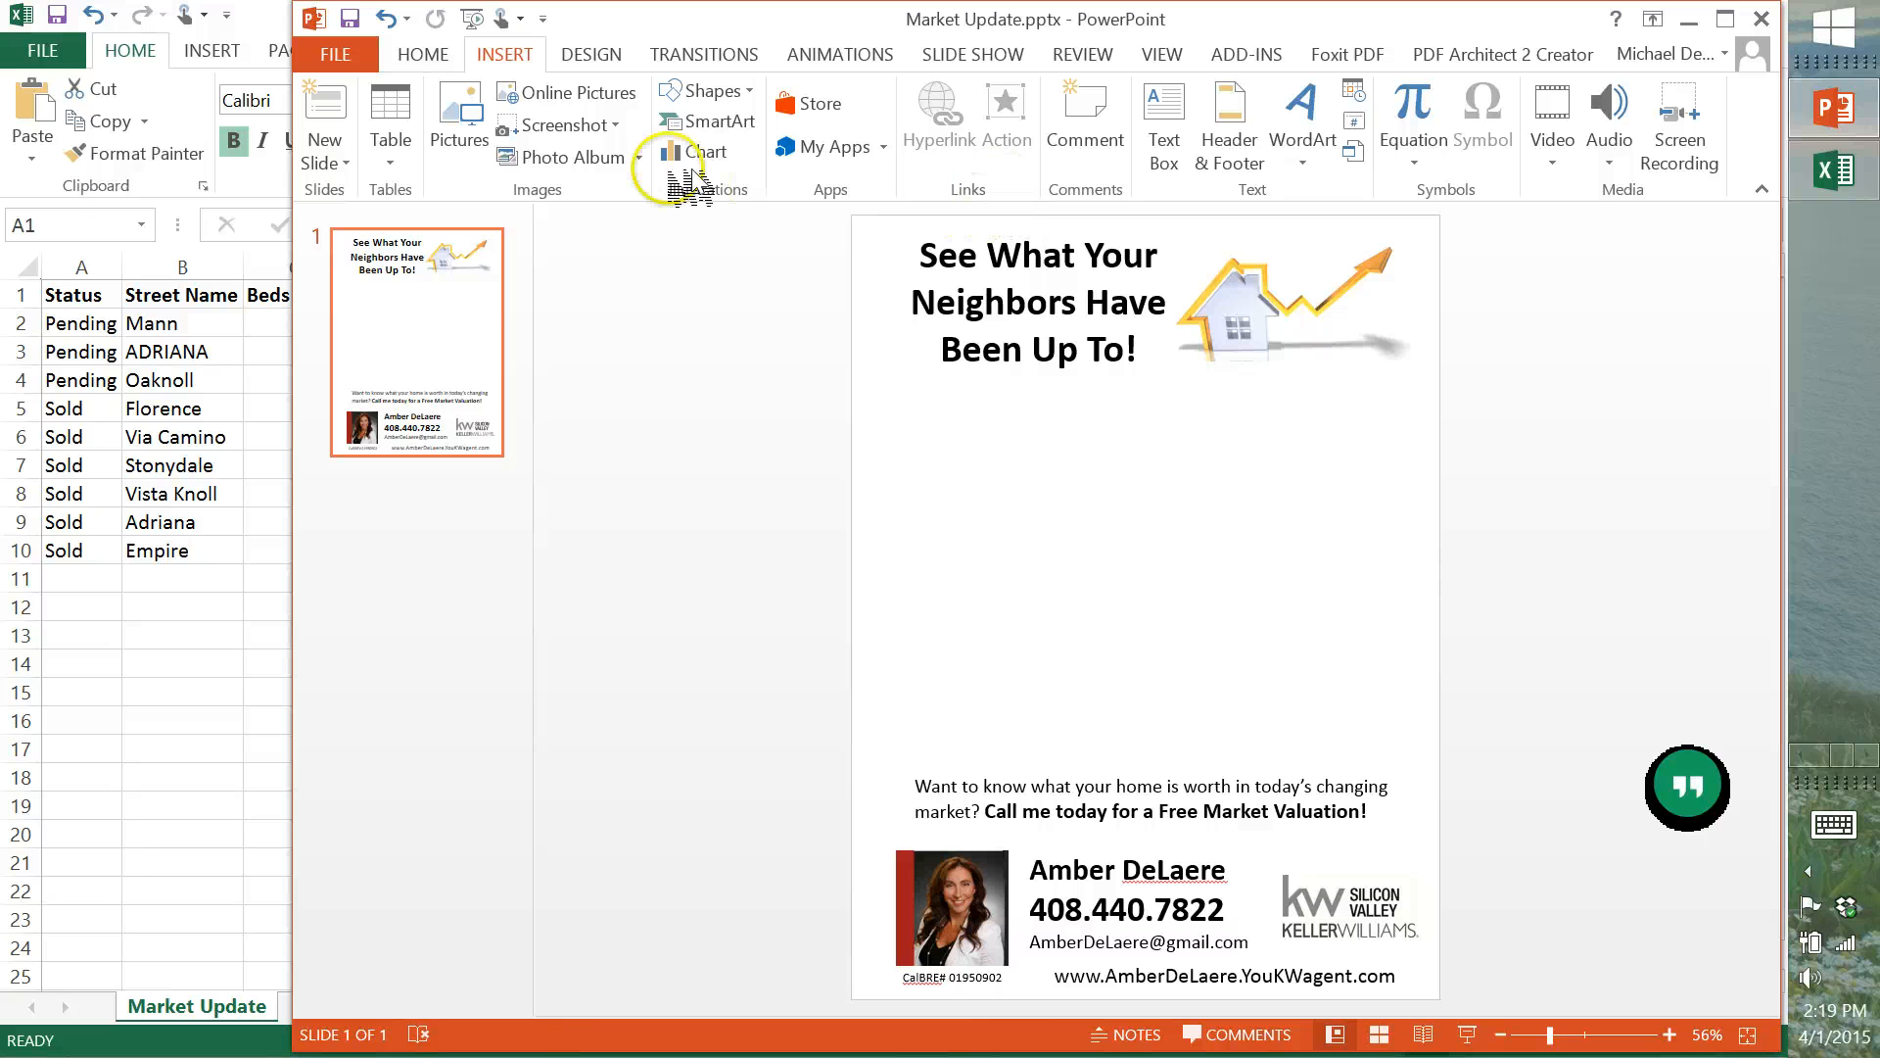
pyautogui.click(396, 147)
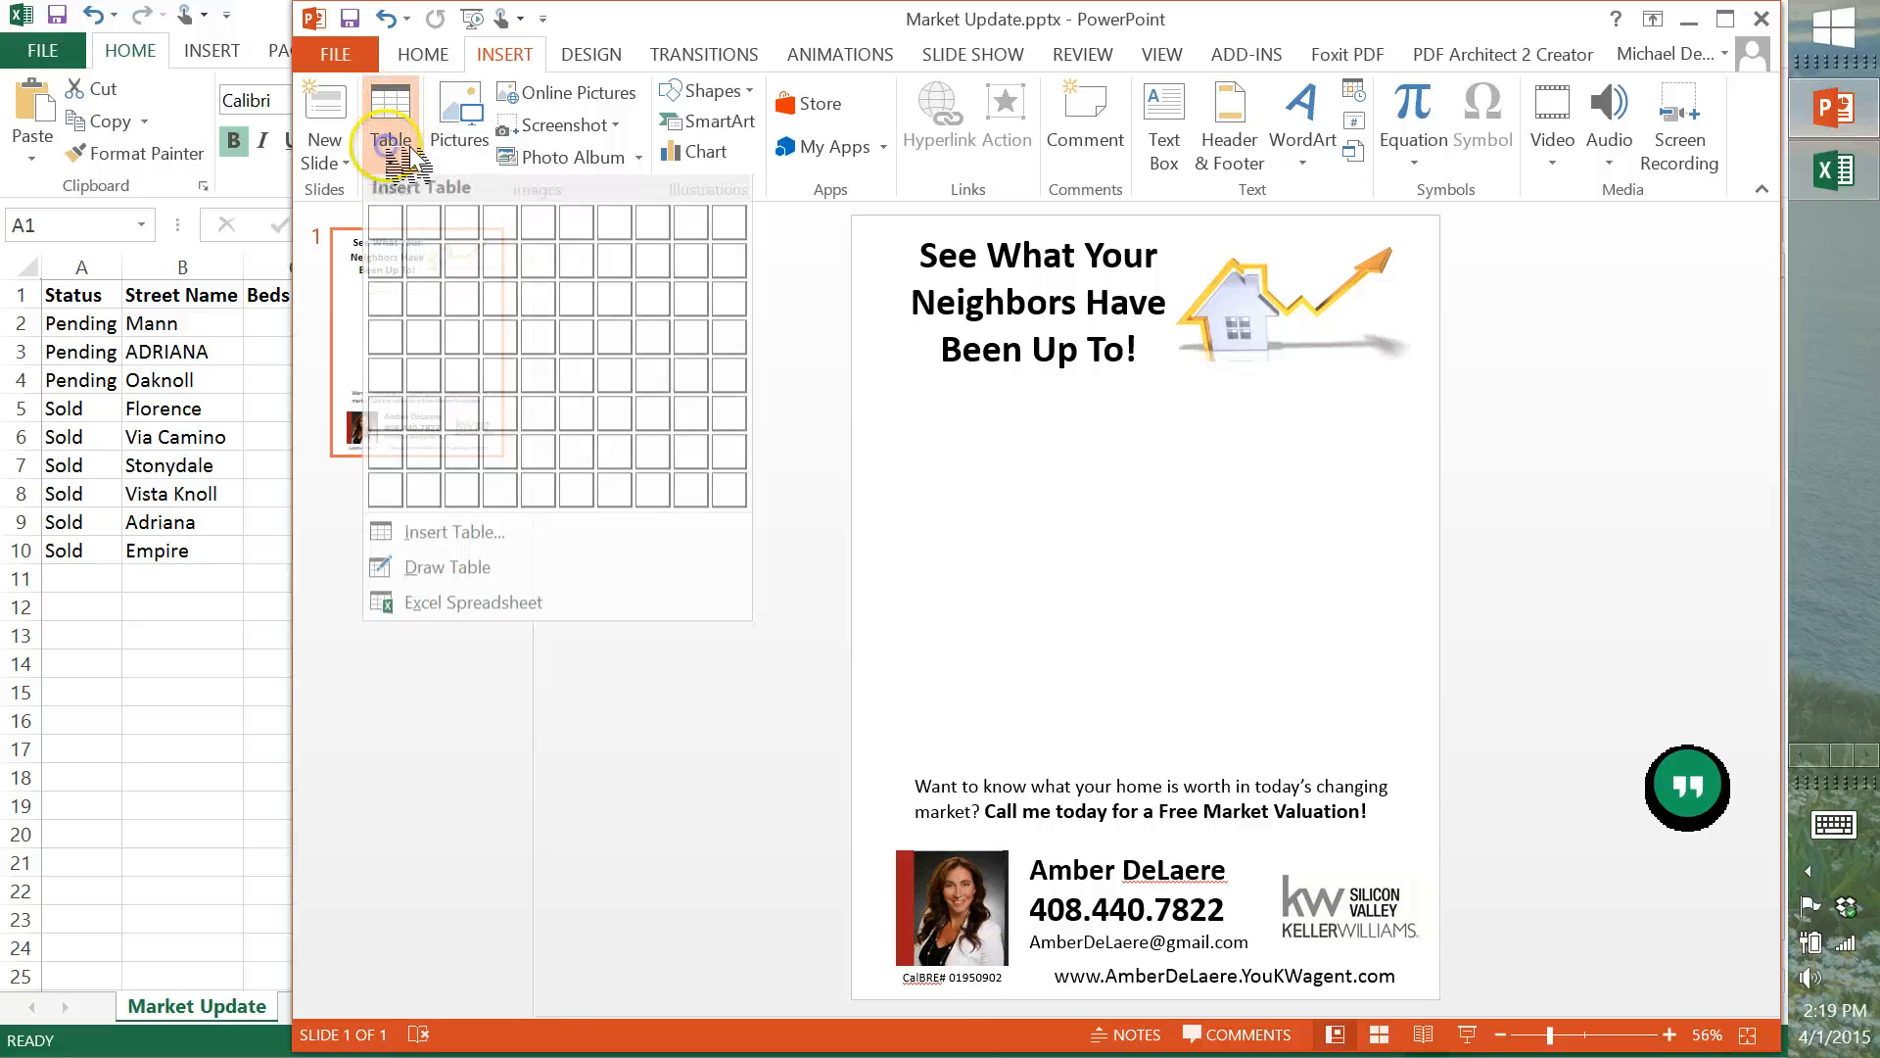
pyautogui.click(448, 609)
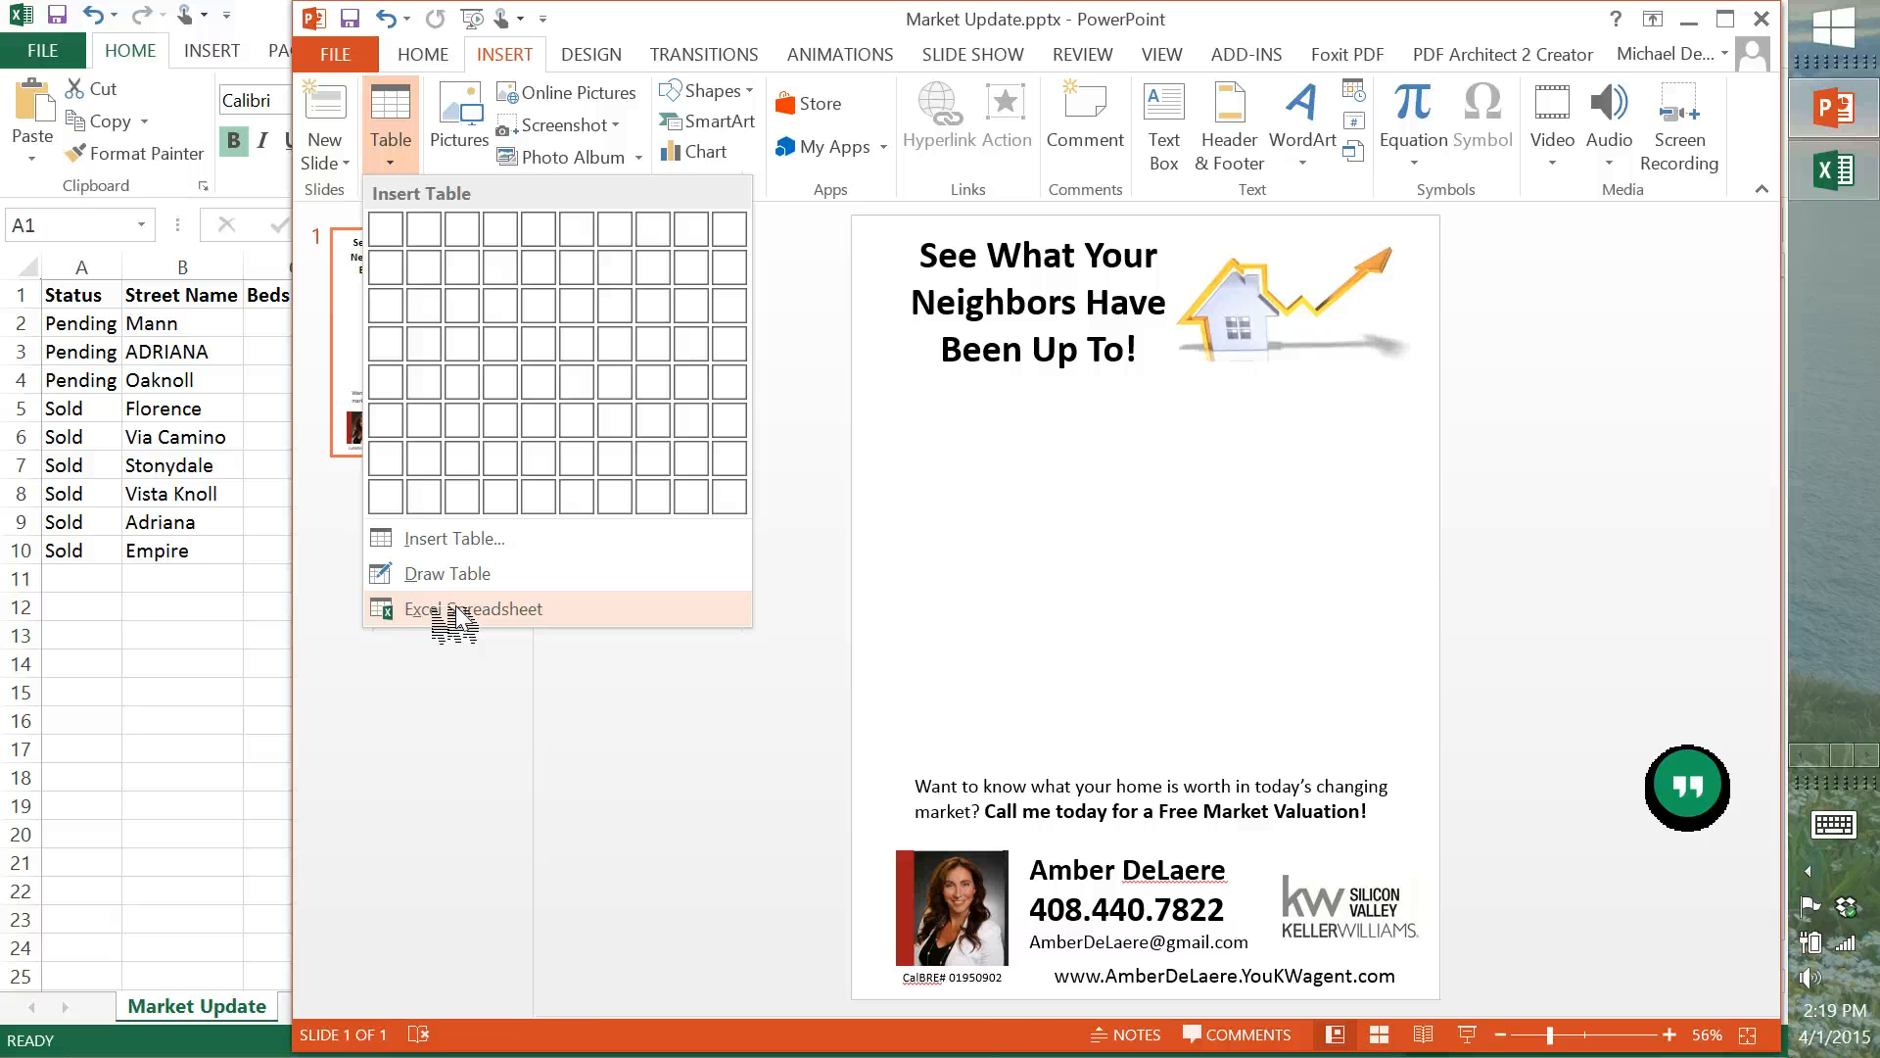
pyautogui.click(456, 609)
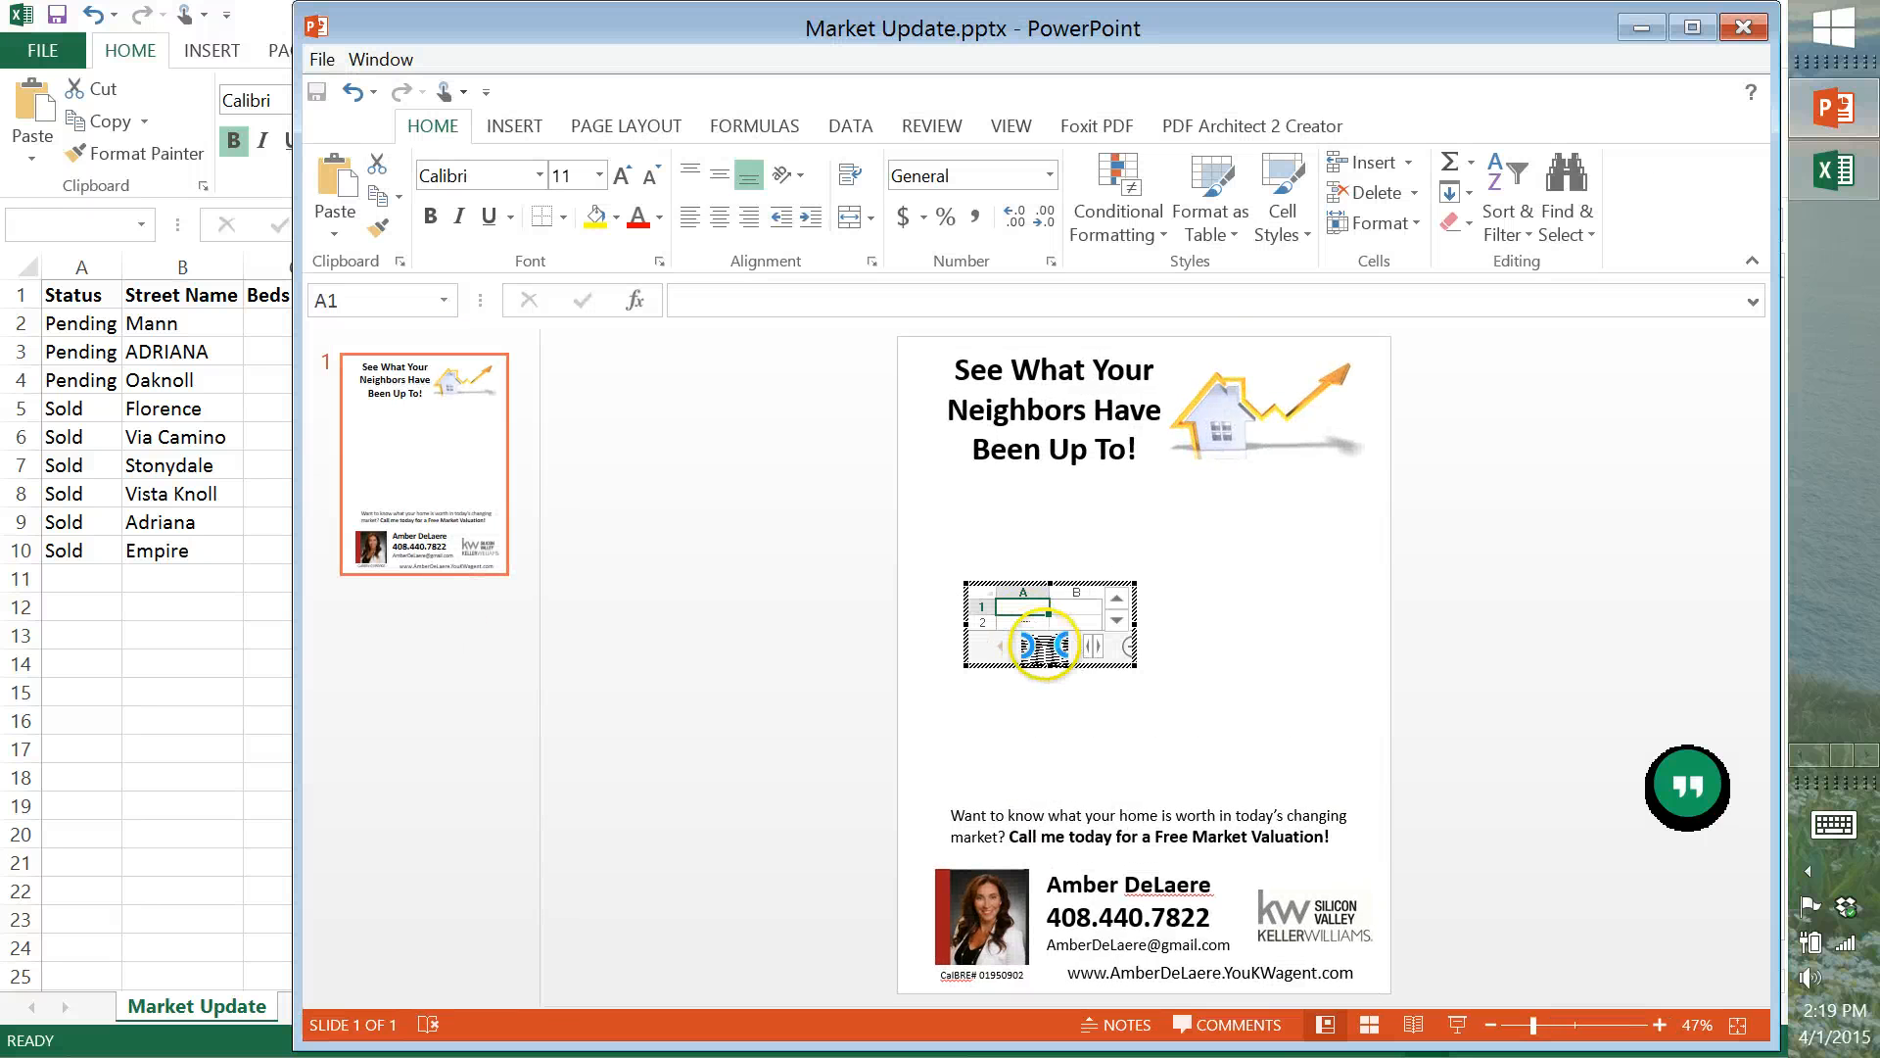
pyautogui.hotkey('ctrl', 'v')
# Enlarge the embedded listings spreadsheet to show more columns and stretch it across the blank area of the flyer.
pyautogui.moveTo(1134, 666); pyautogui.dragTo(1358, 716)
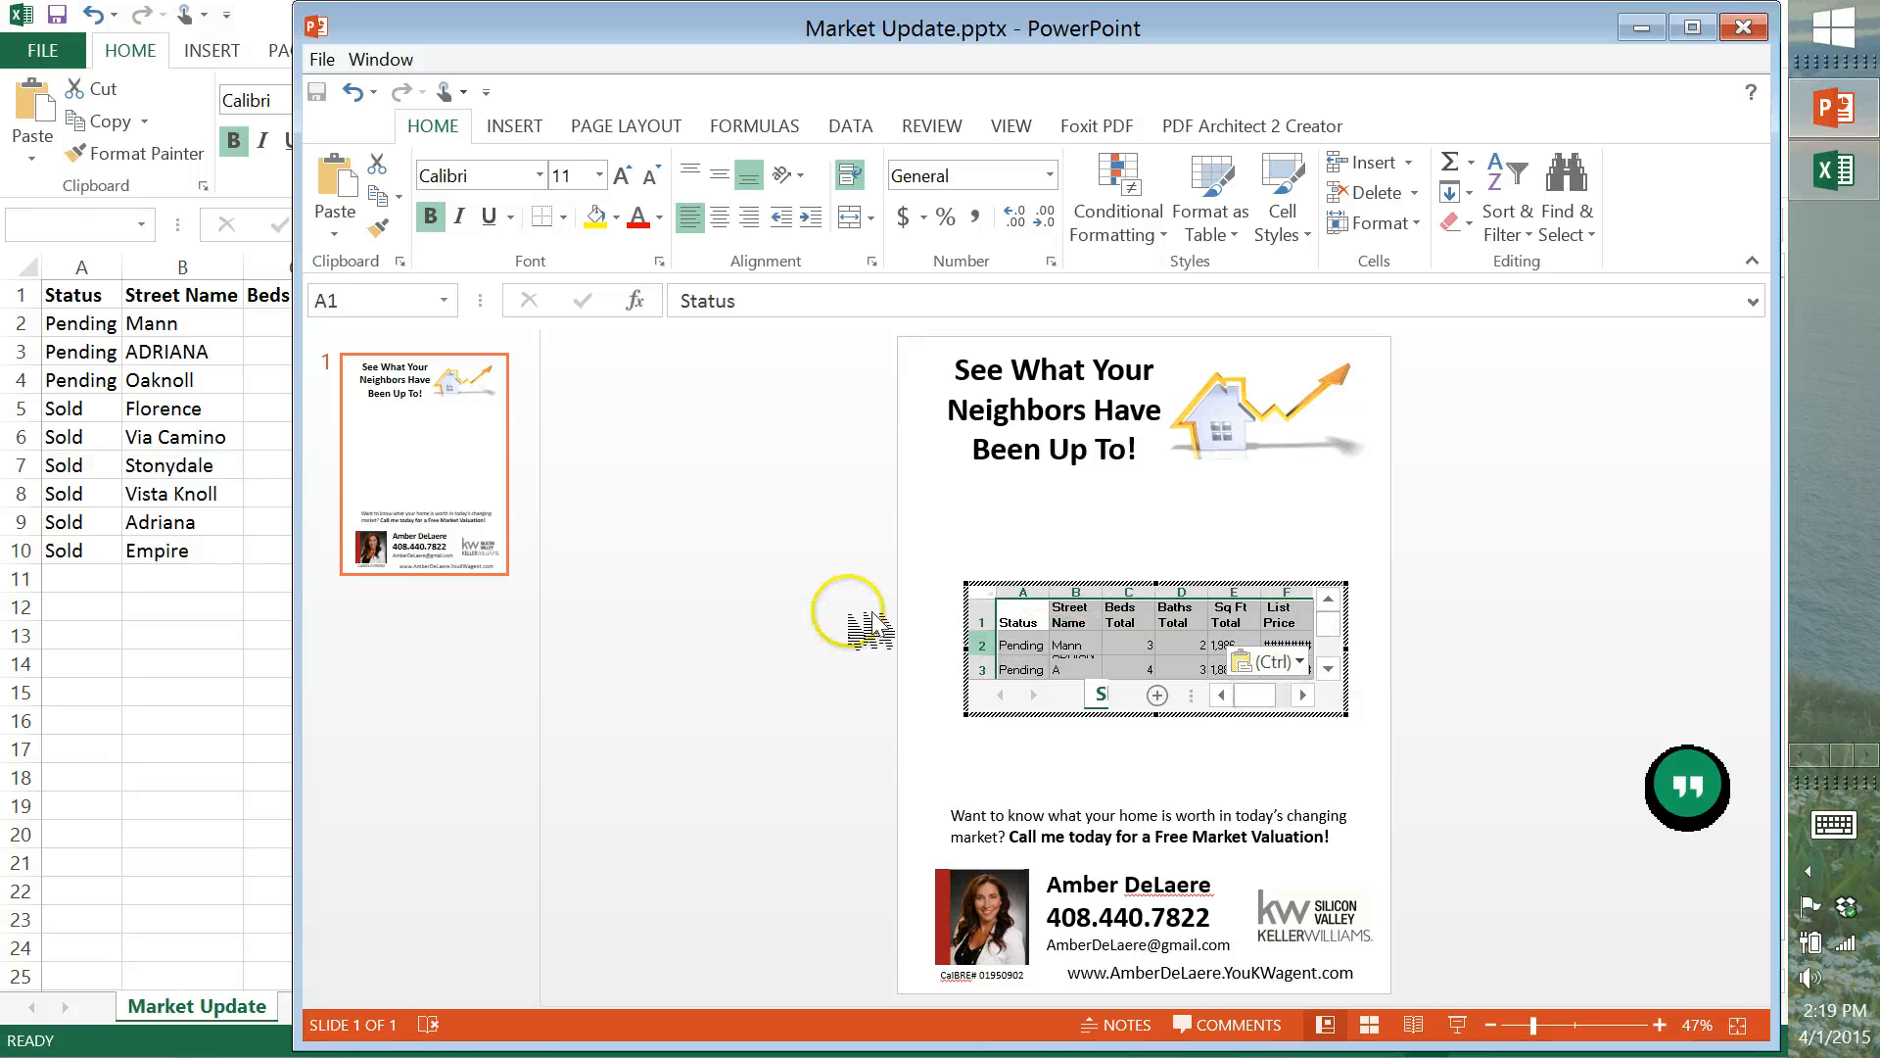
pyautogui.moveTo(966, 585); pyautogui.dragTo(944, 525)
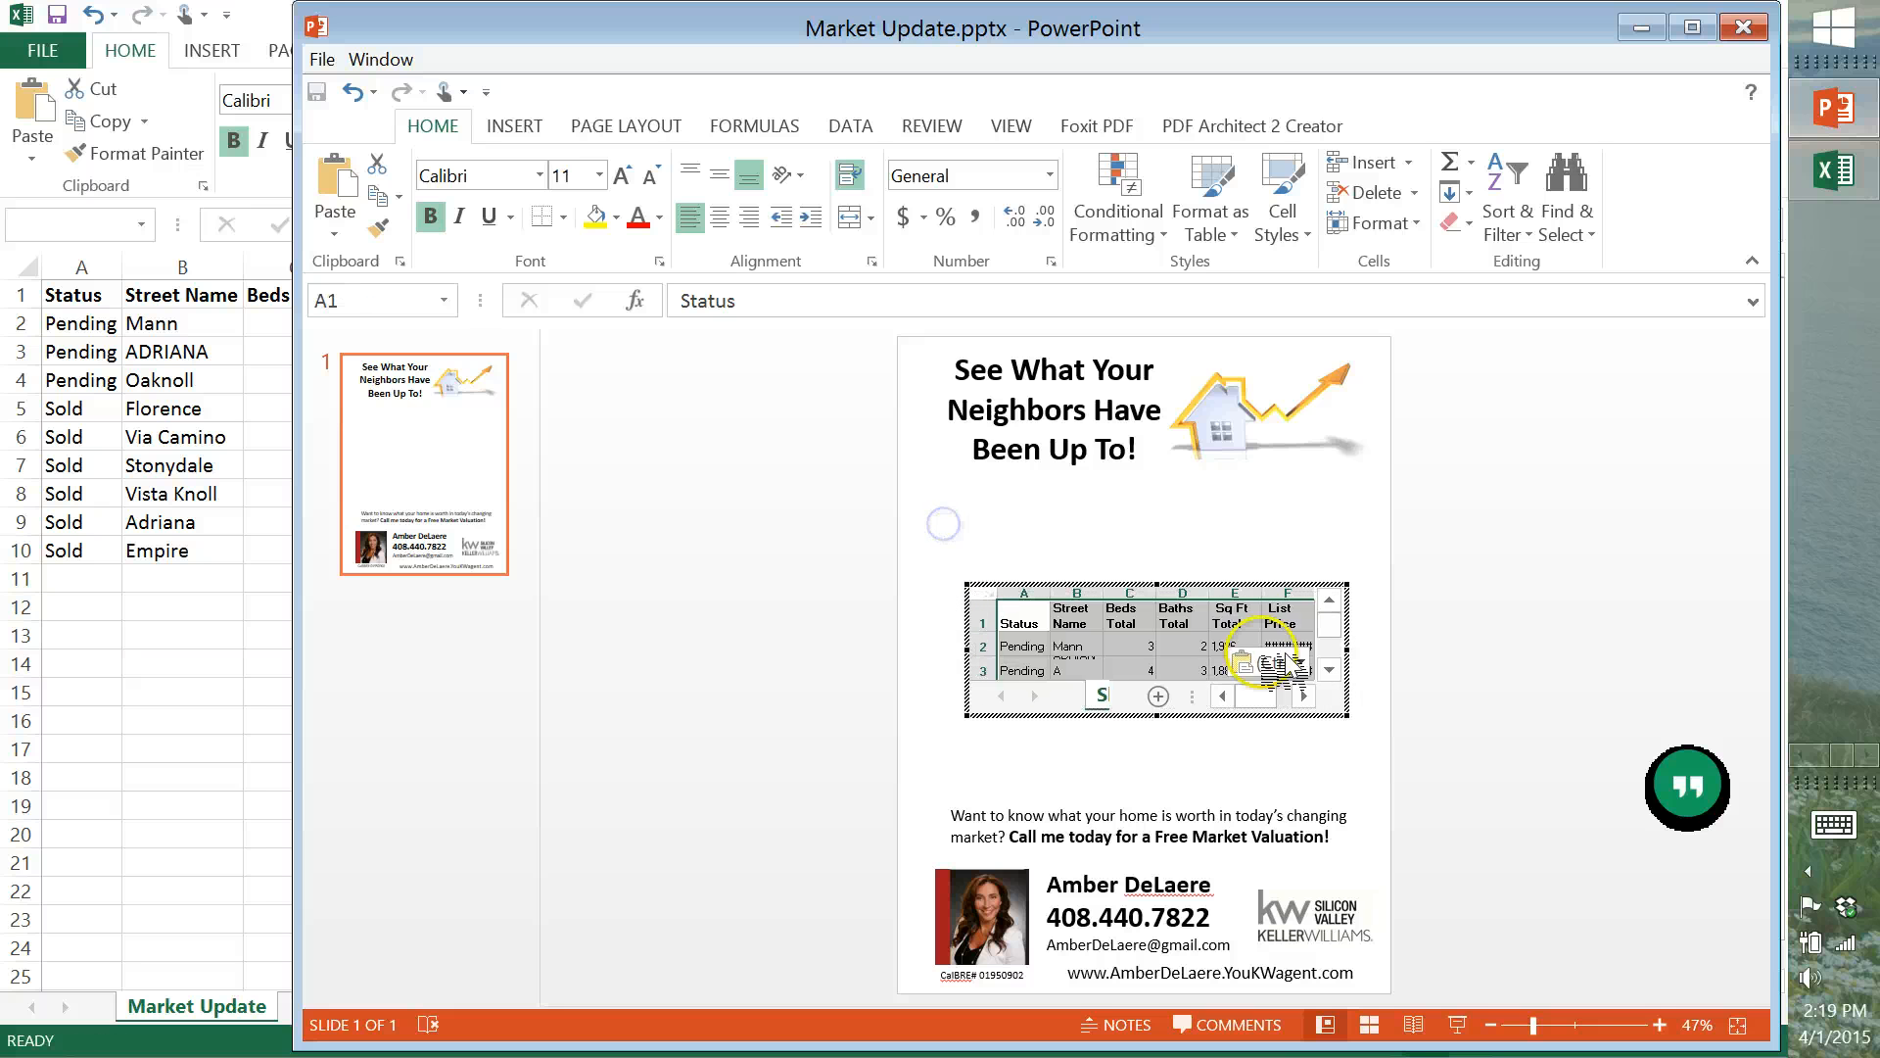
pyautogui.click(1325, 579)
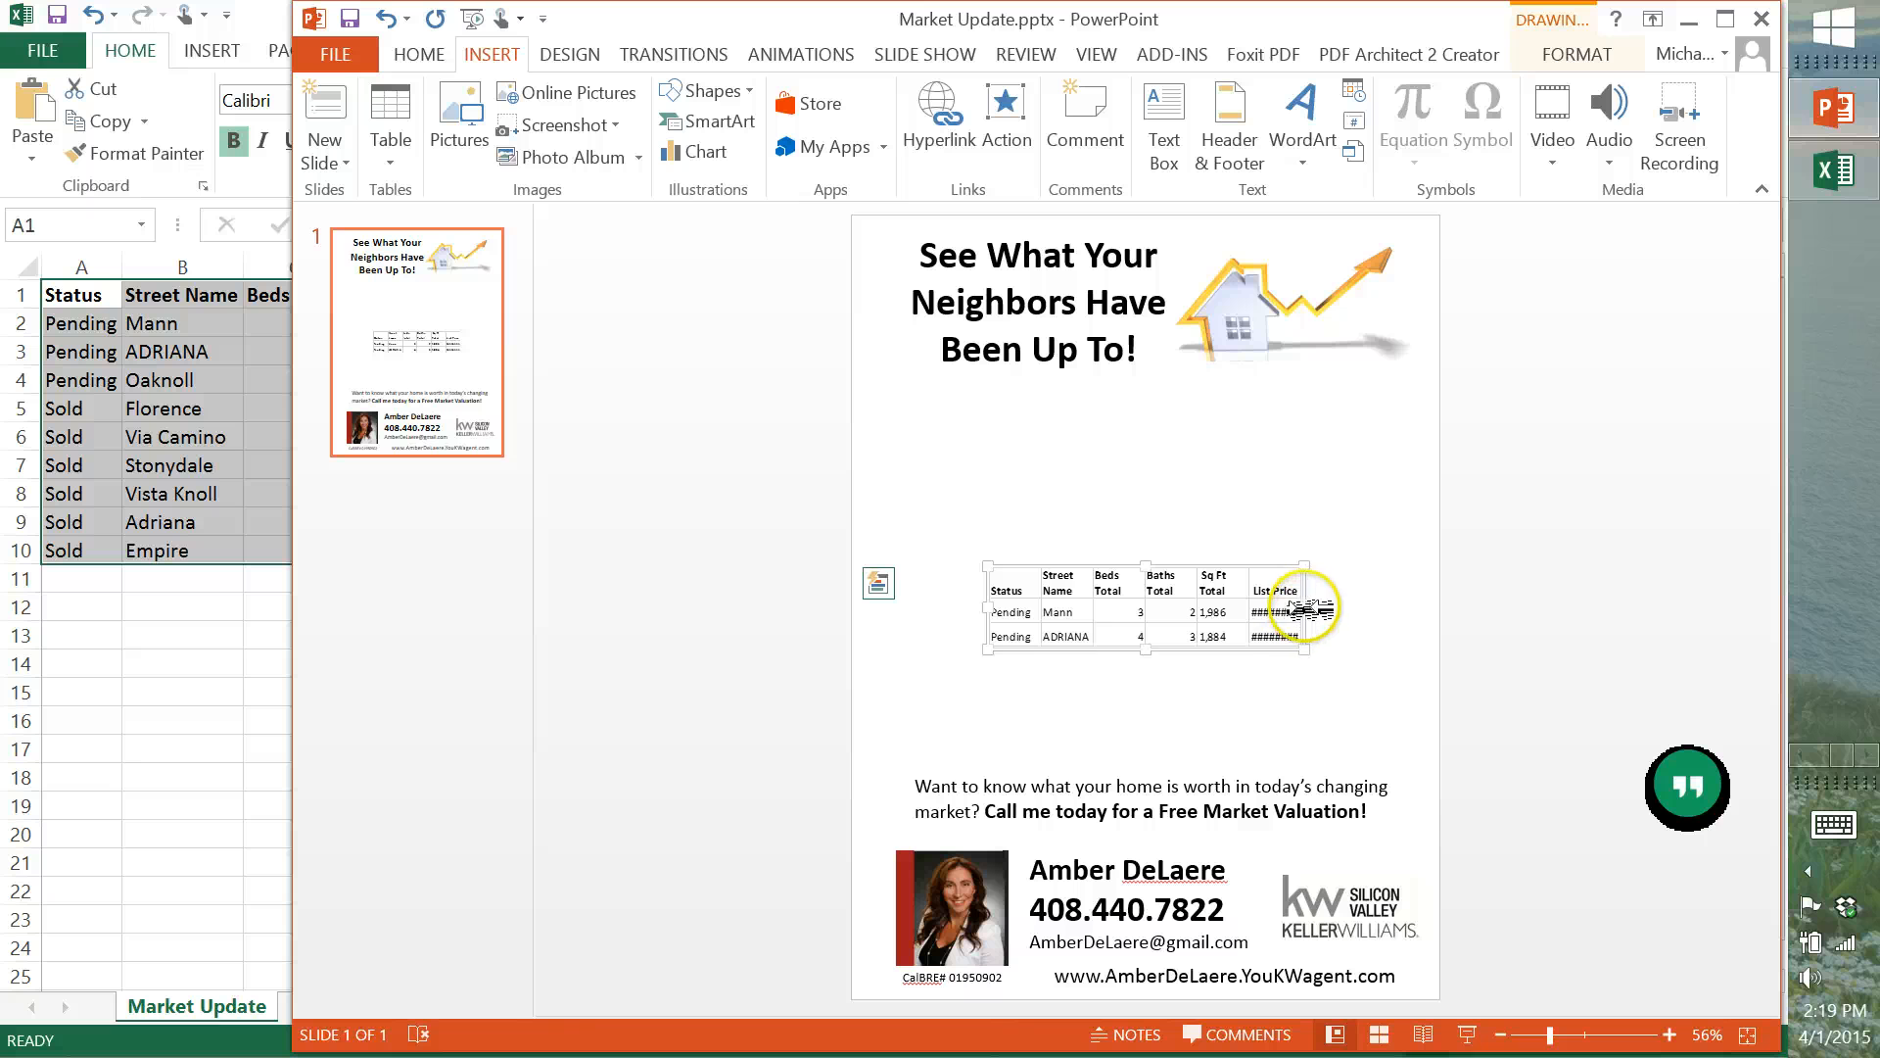
pyautogui.moveTo(1309, 617); pyautogui.dragTo(1375, 631)
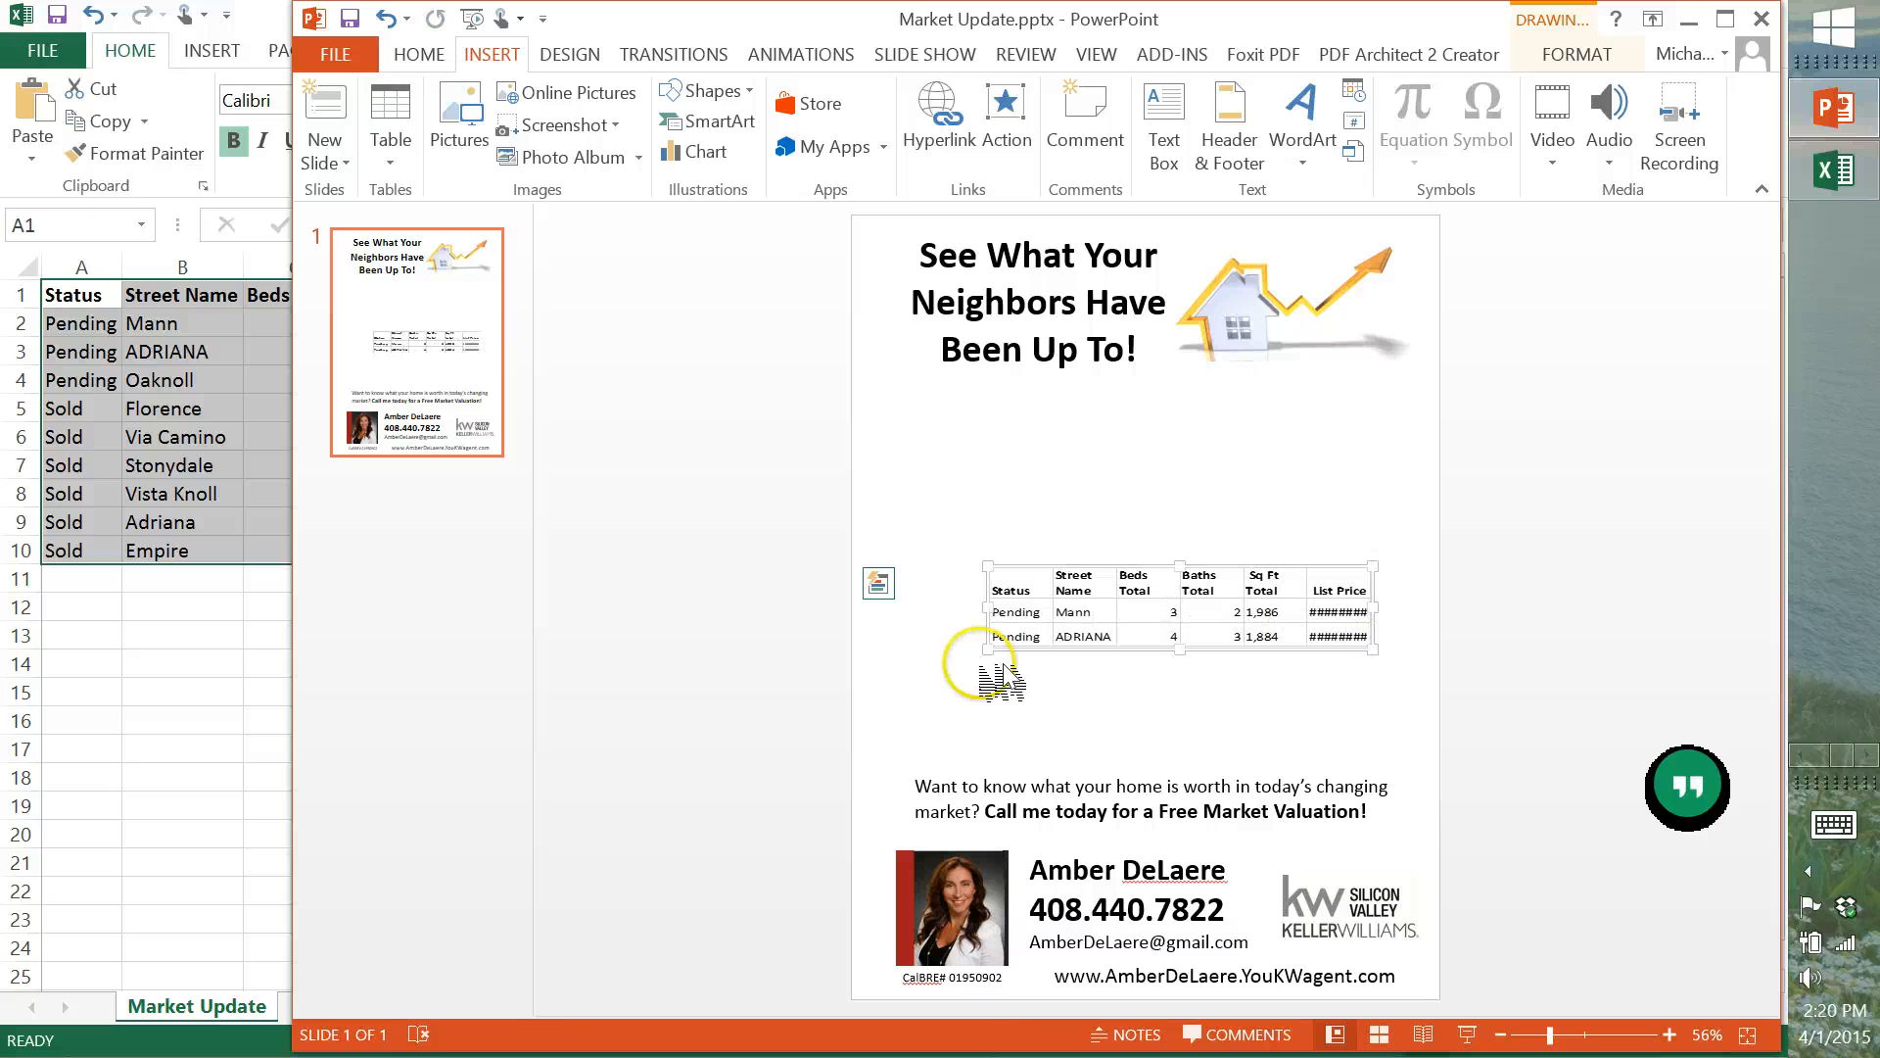
pyautogui.moveTo(987, 651); pyautogui.dragTo(918, 726)
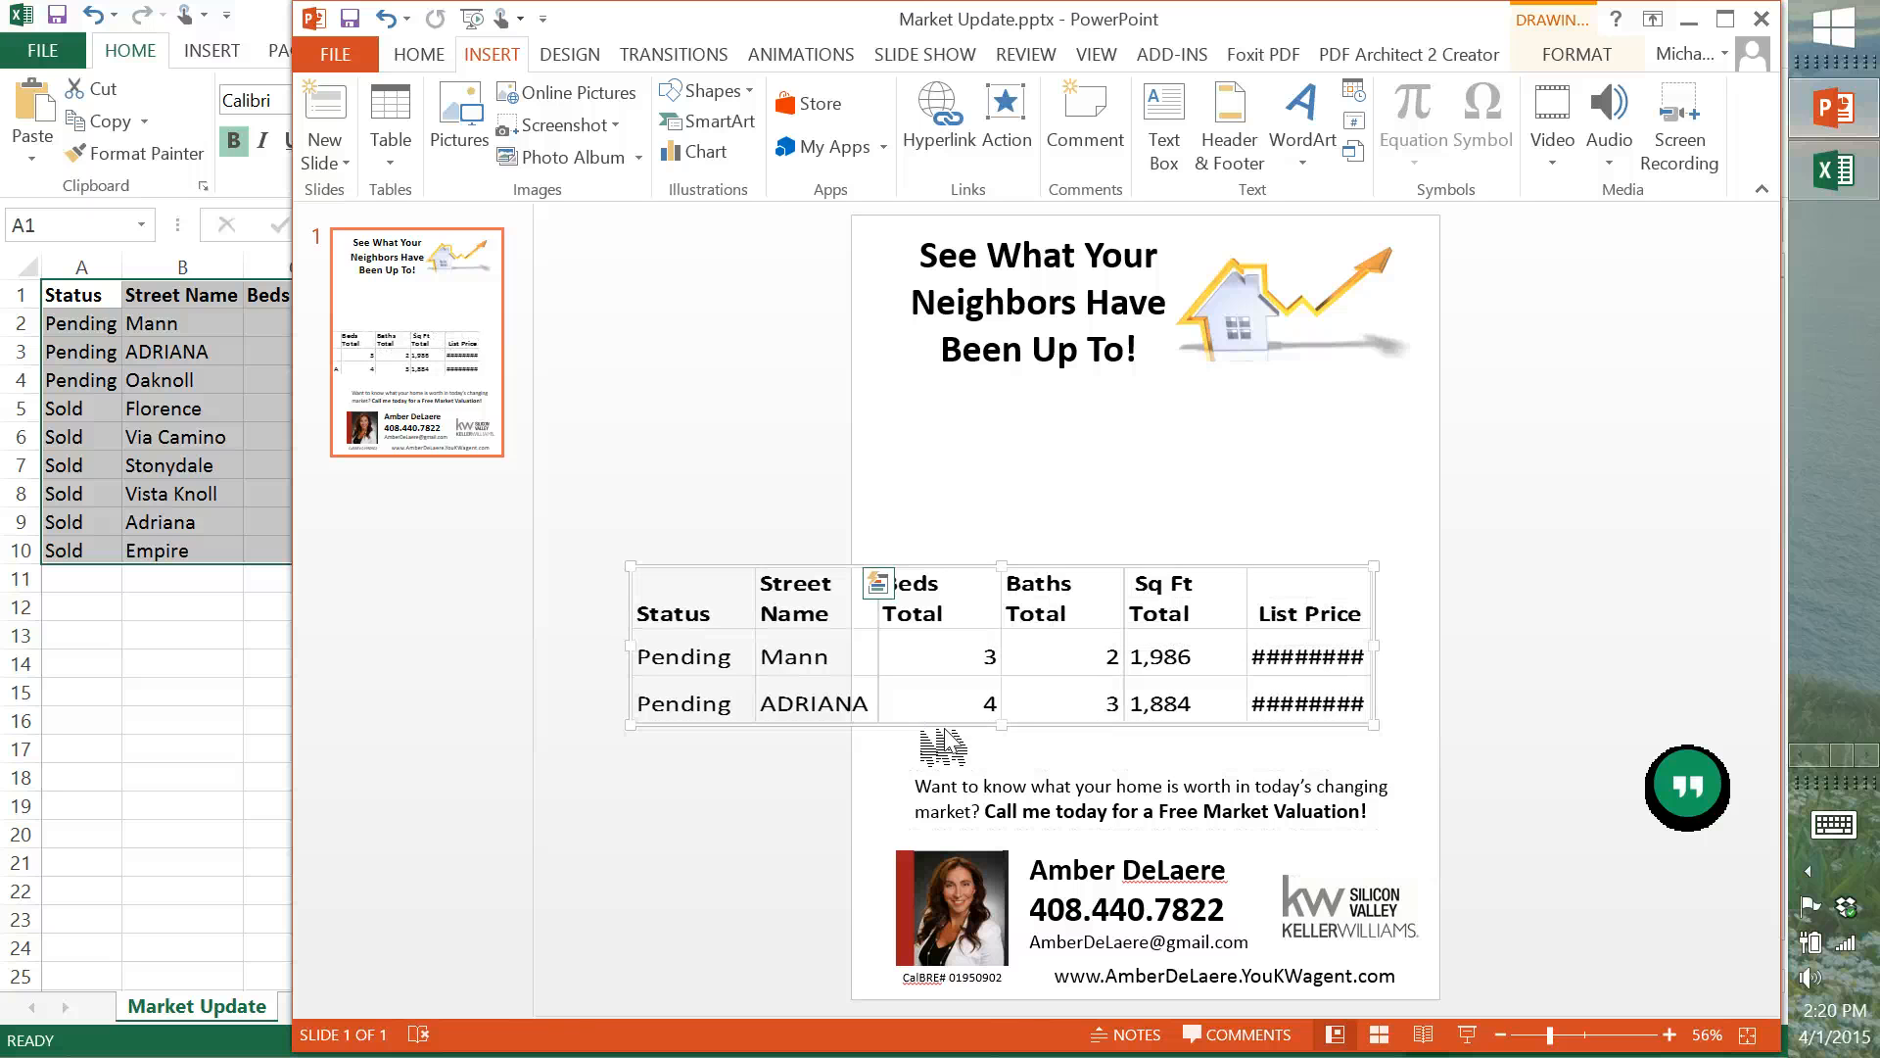
# Remove the embedded listings spreadsheet from the slide, including the copy pasted back from the clipboard.
pyautogui.click(879, 584)
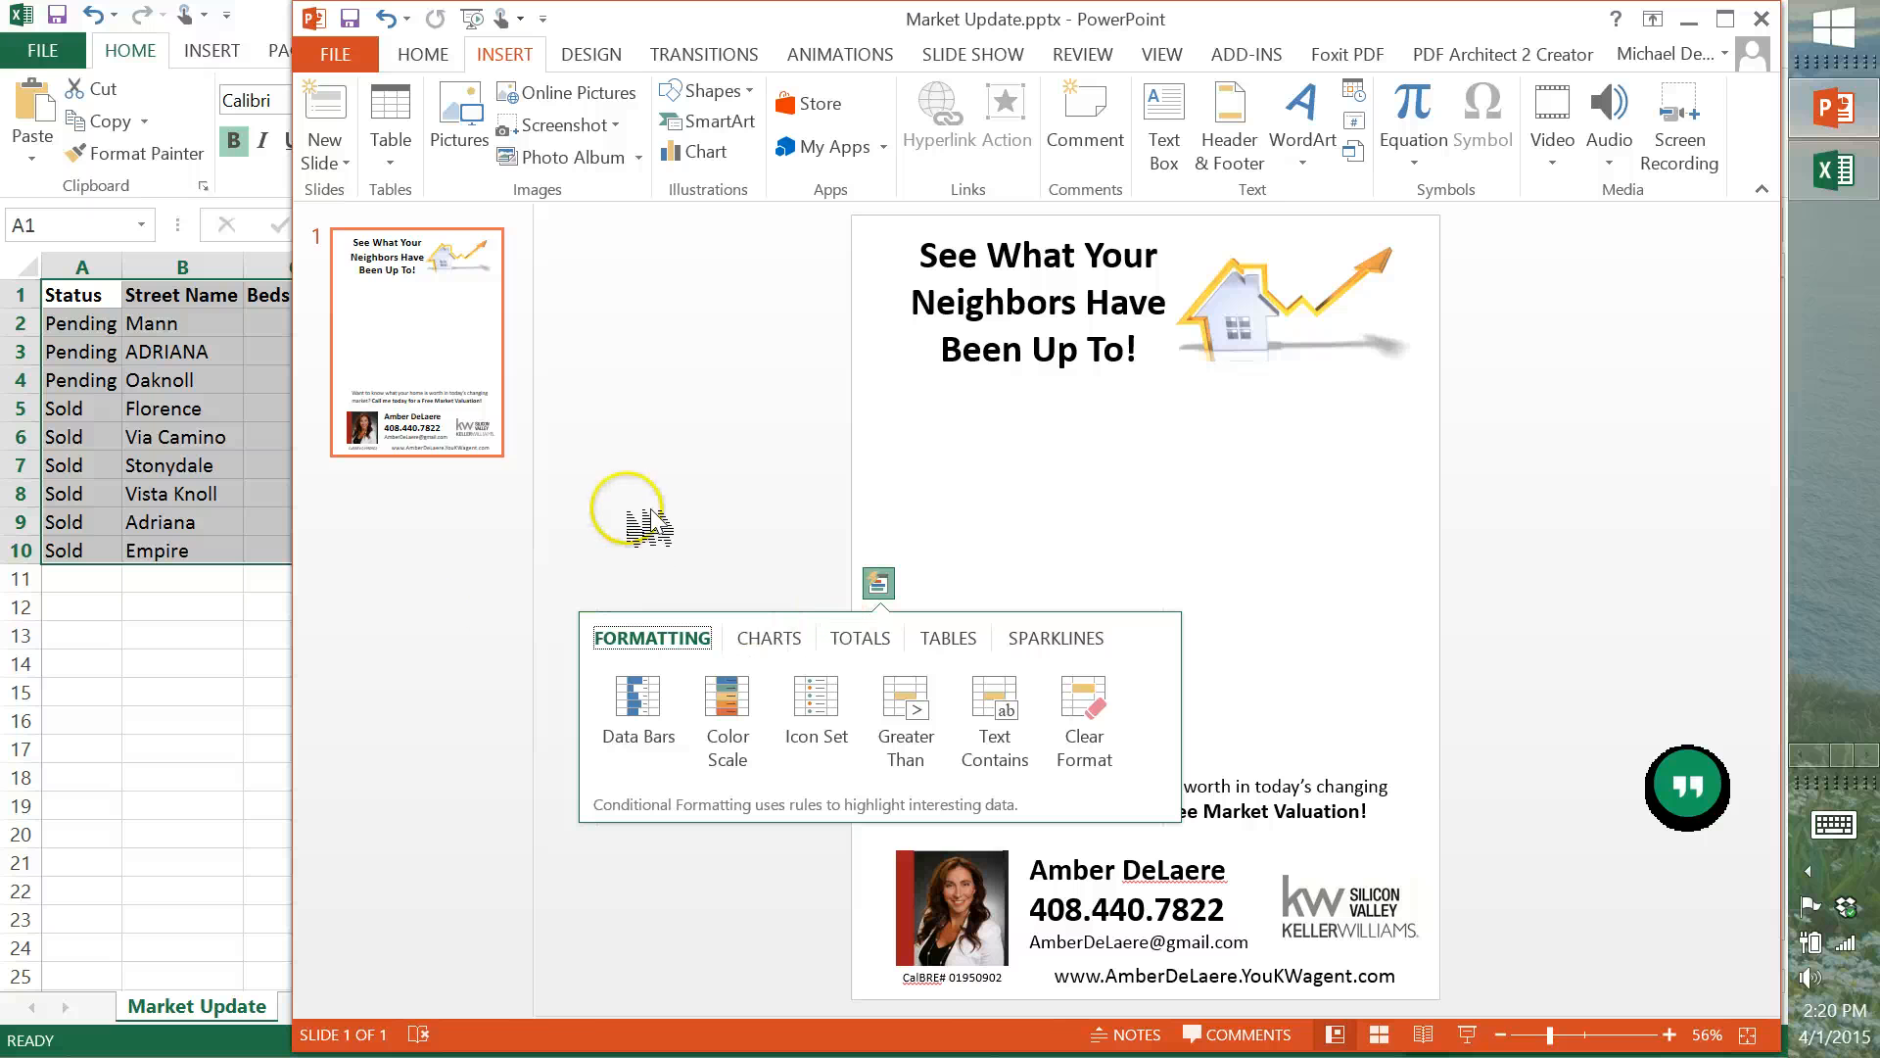
pyautogui.press('Delete')
pyautogui.click(684, 455)
pyautogui.click(1478, 536)
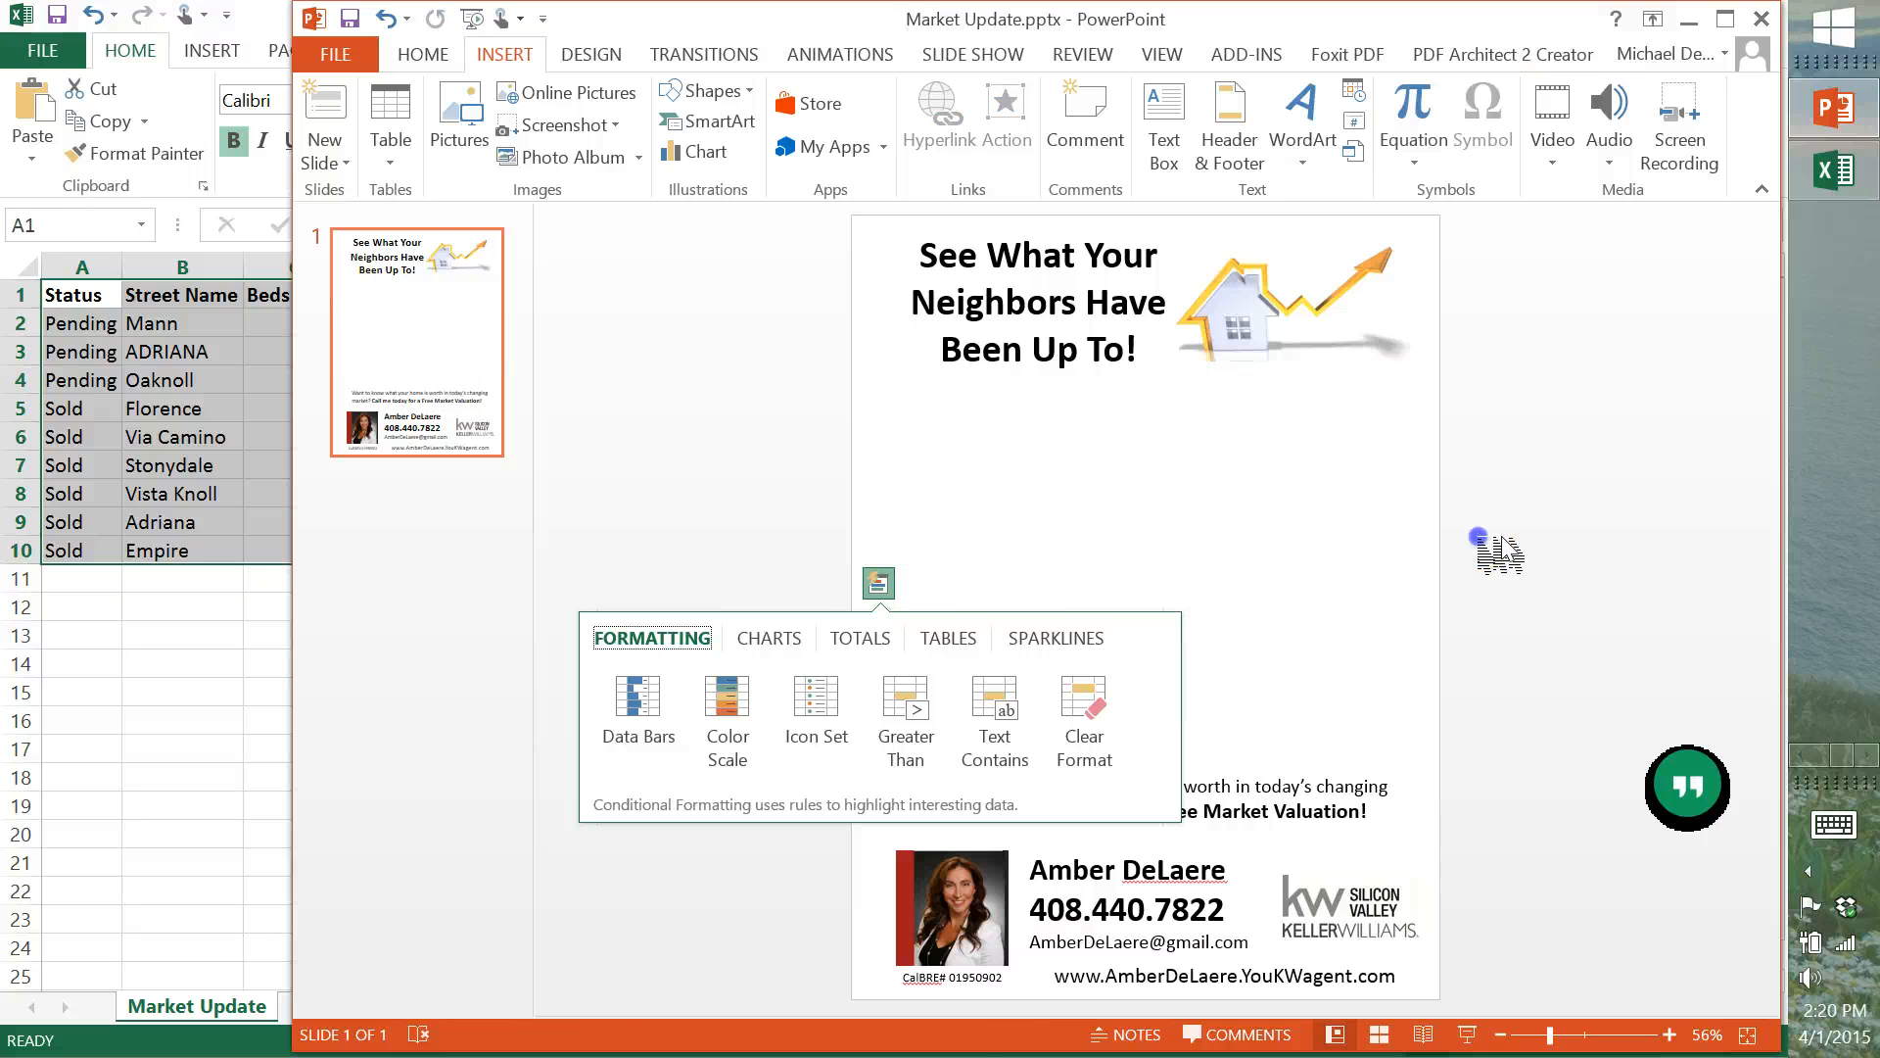
pyautogui.click(1834, 170)
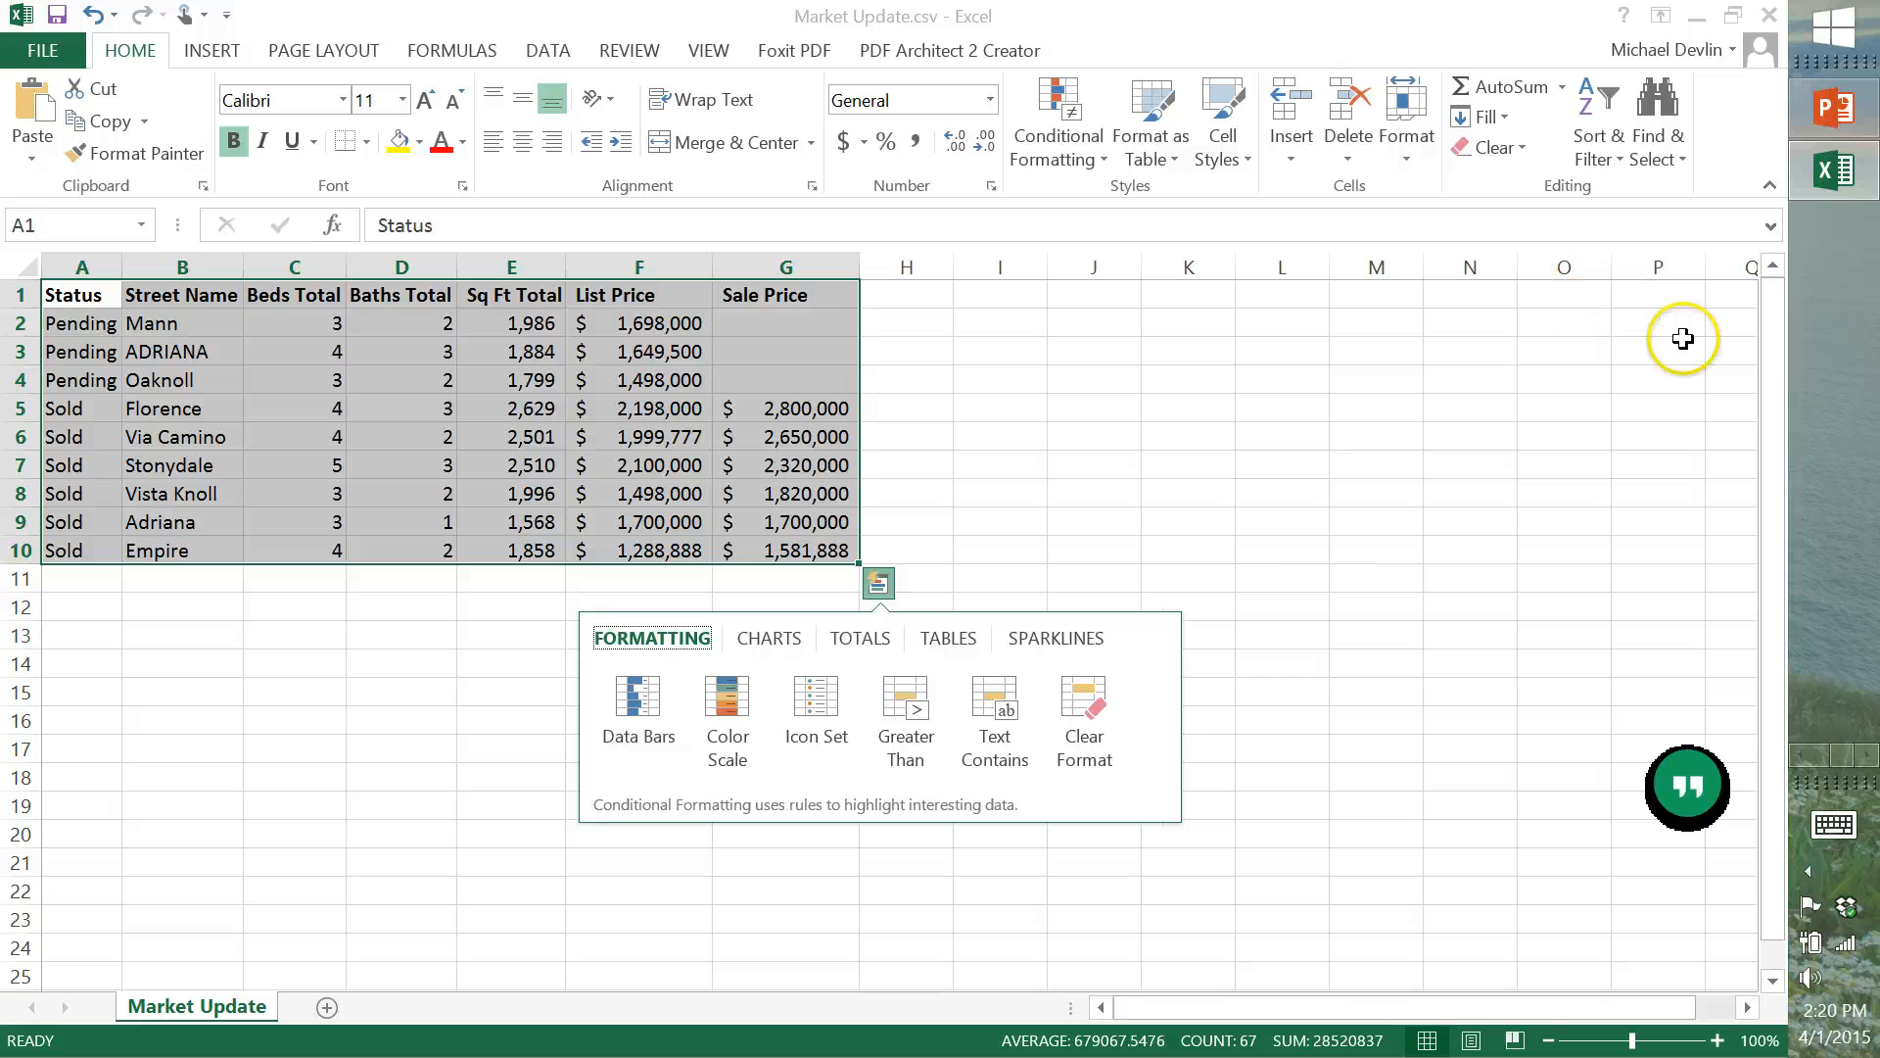
pyautogui.click(1834, 106)
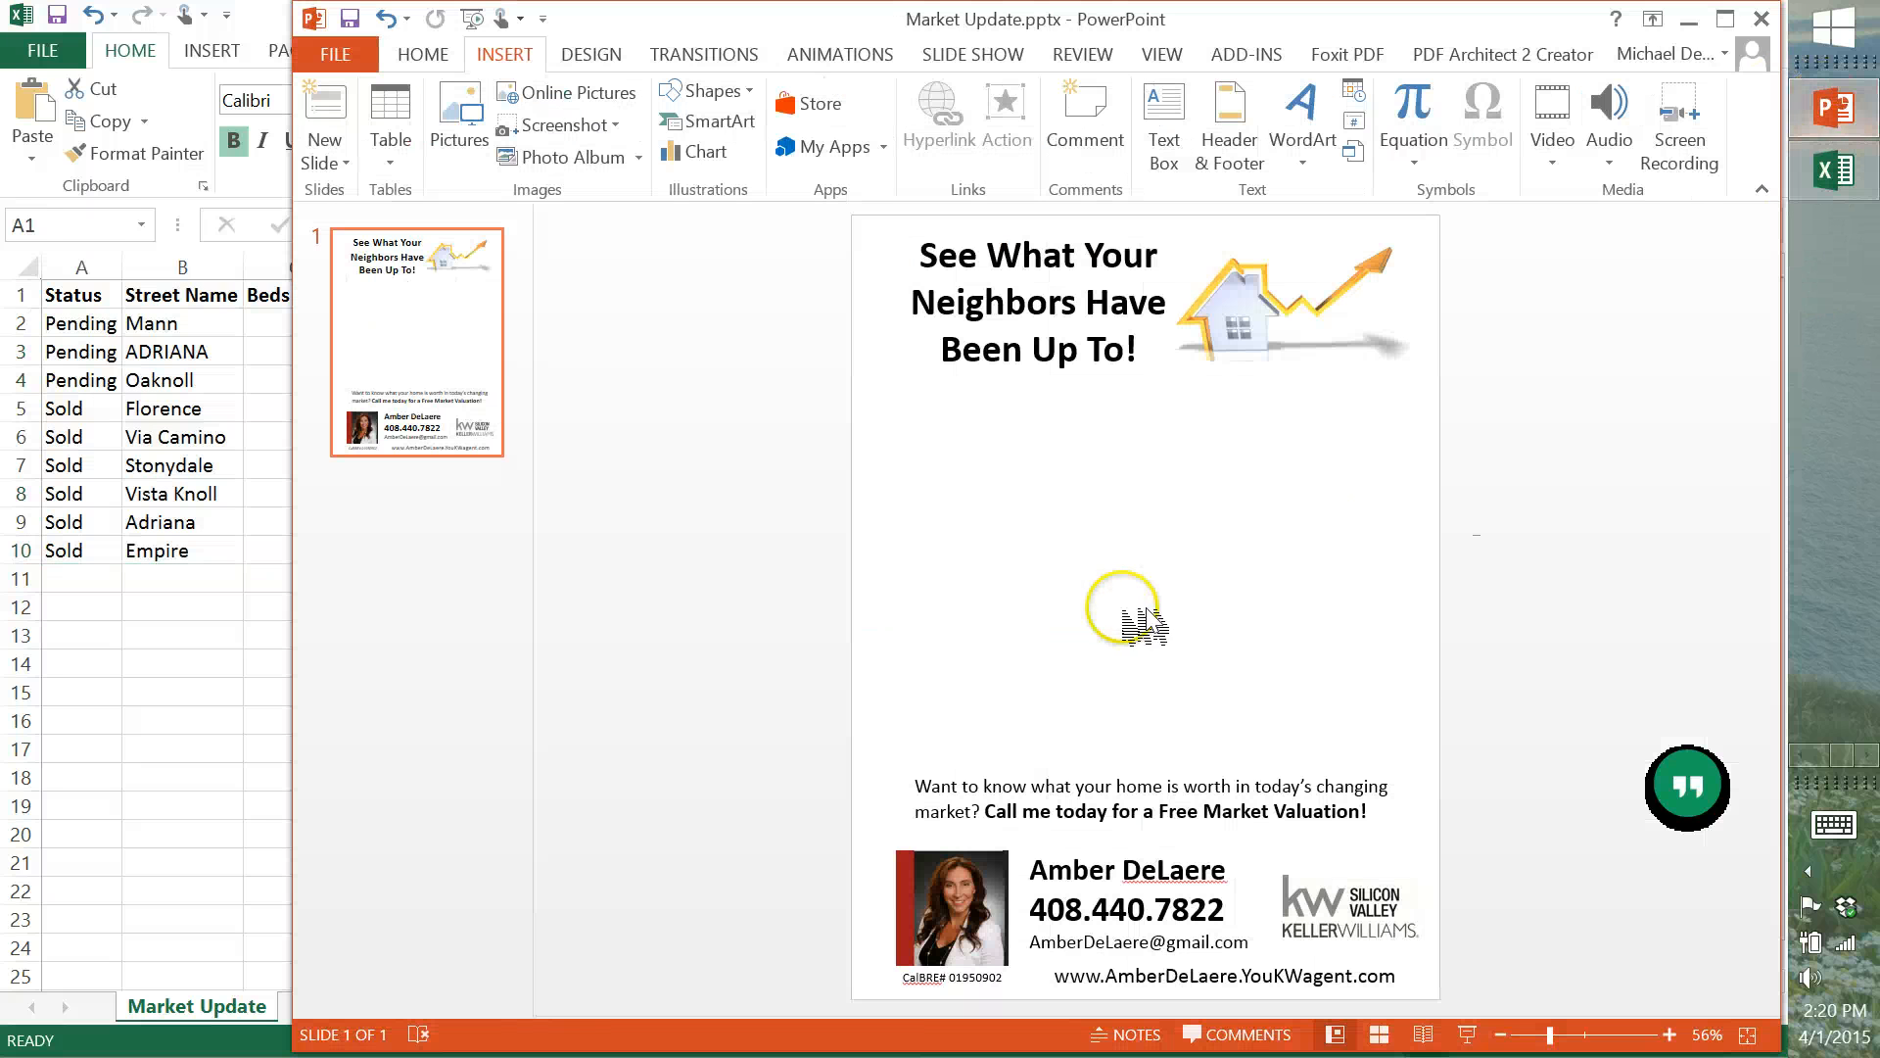
pyautogui.hotkey('ctrl', 'v')
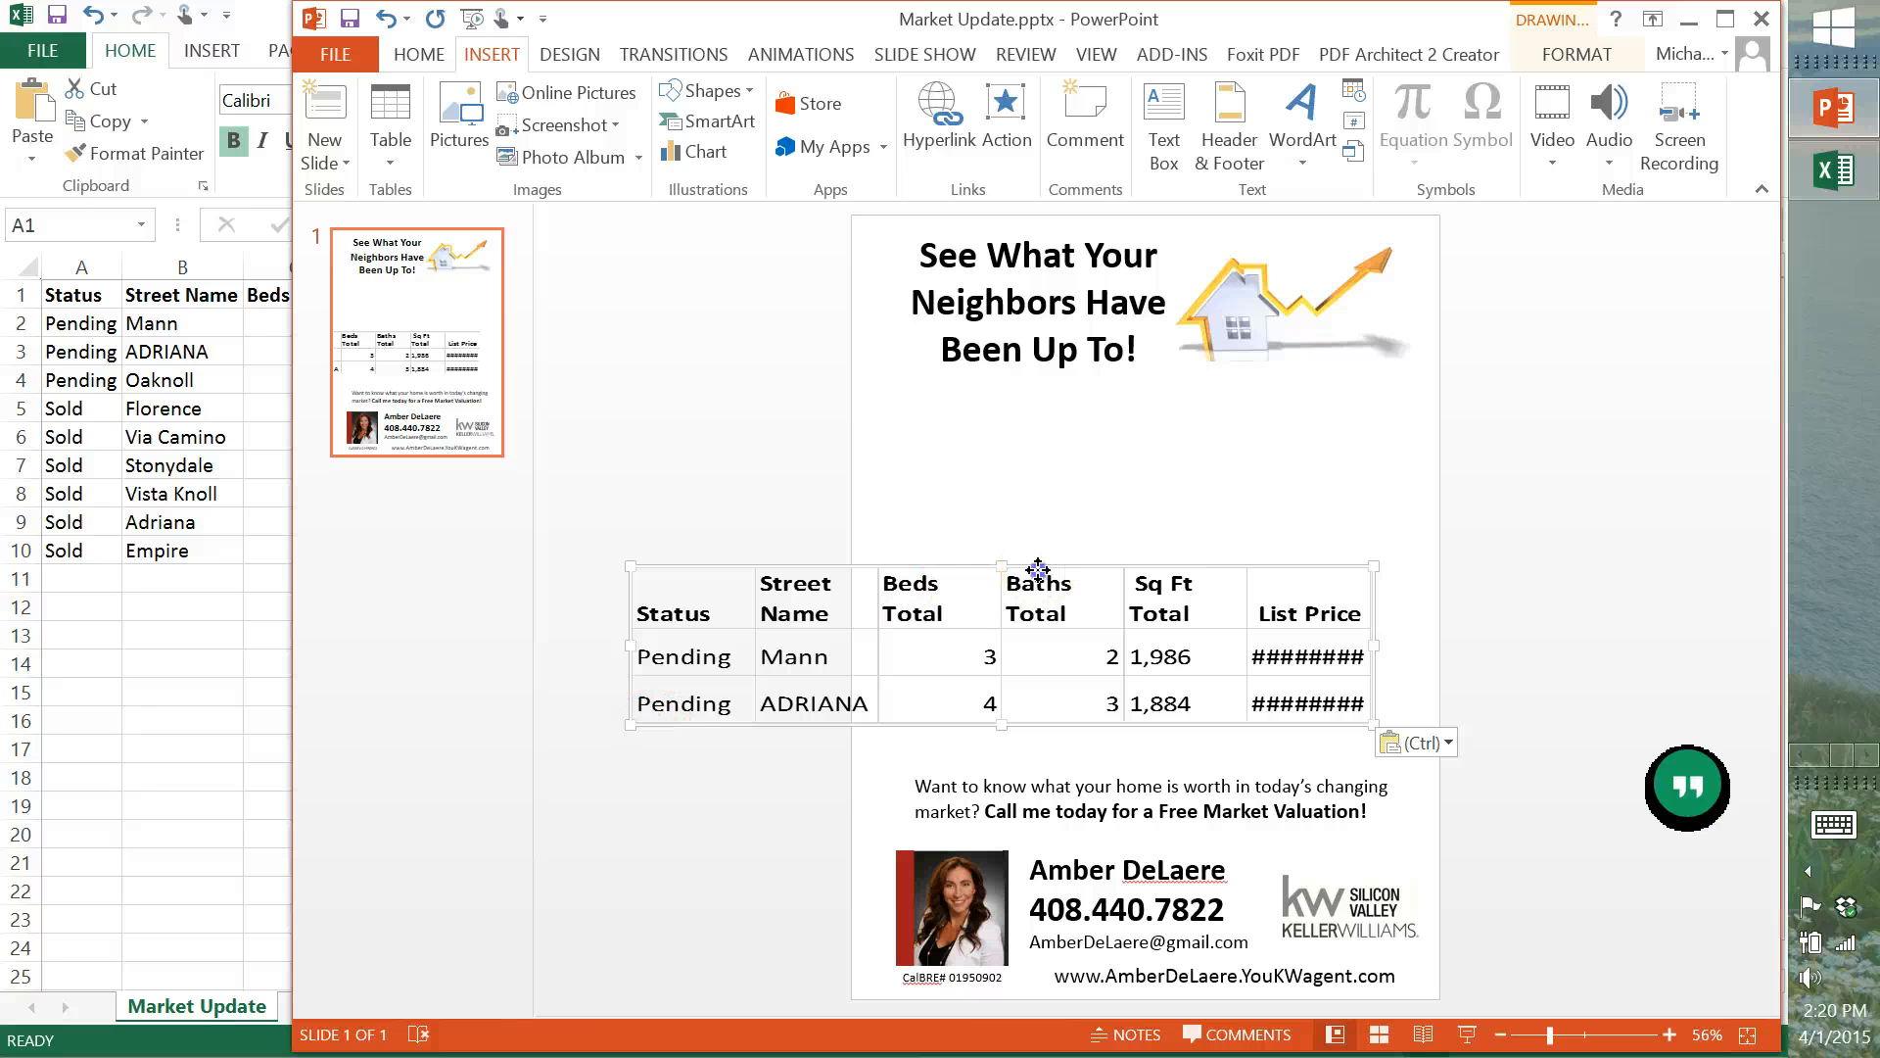
pyautogui.press('Delete')
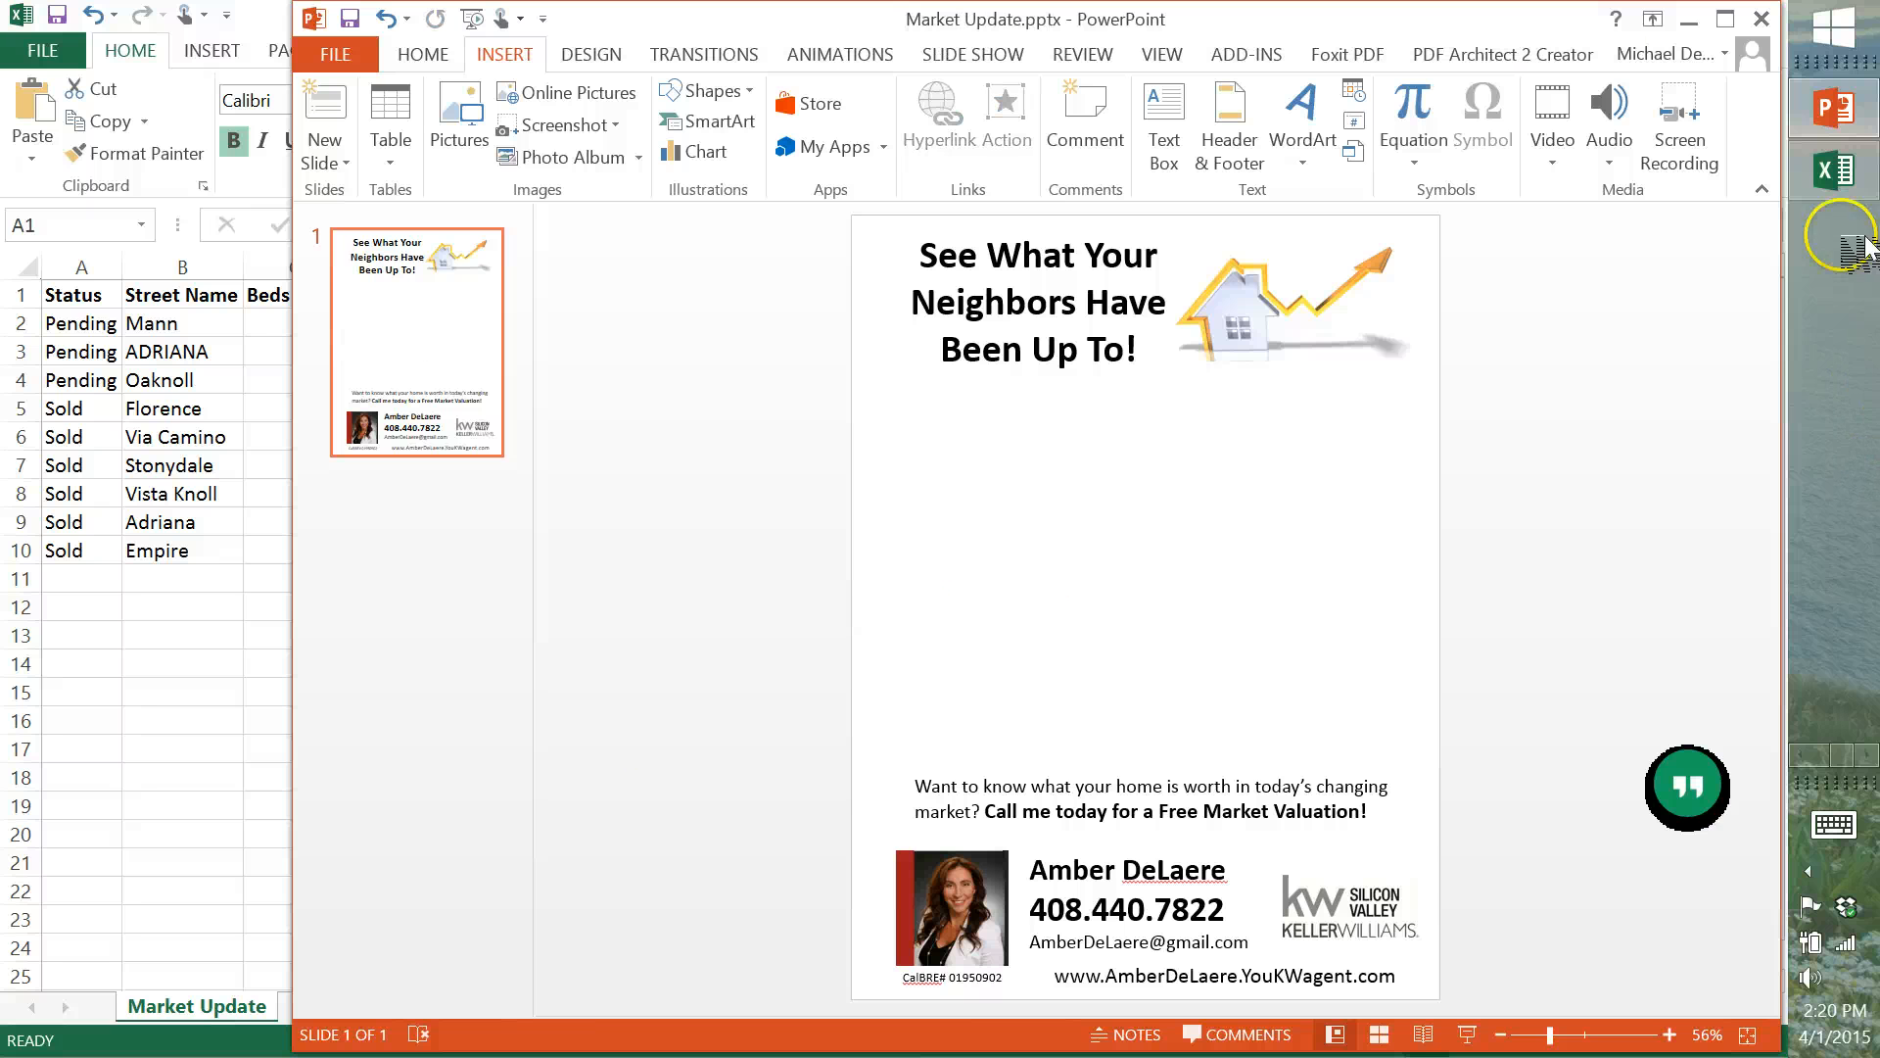
# Try to recopy the listings from Excel and paste them onto the PowerPoint slide, then clear the pasted Status text box.
pyautogui.click(1834, 171)
pyautogui.hotkey('ctrl', 'c')
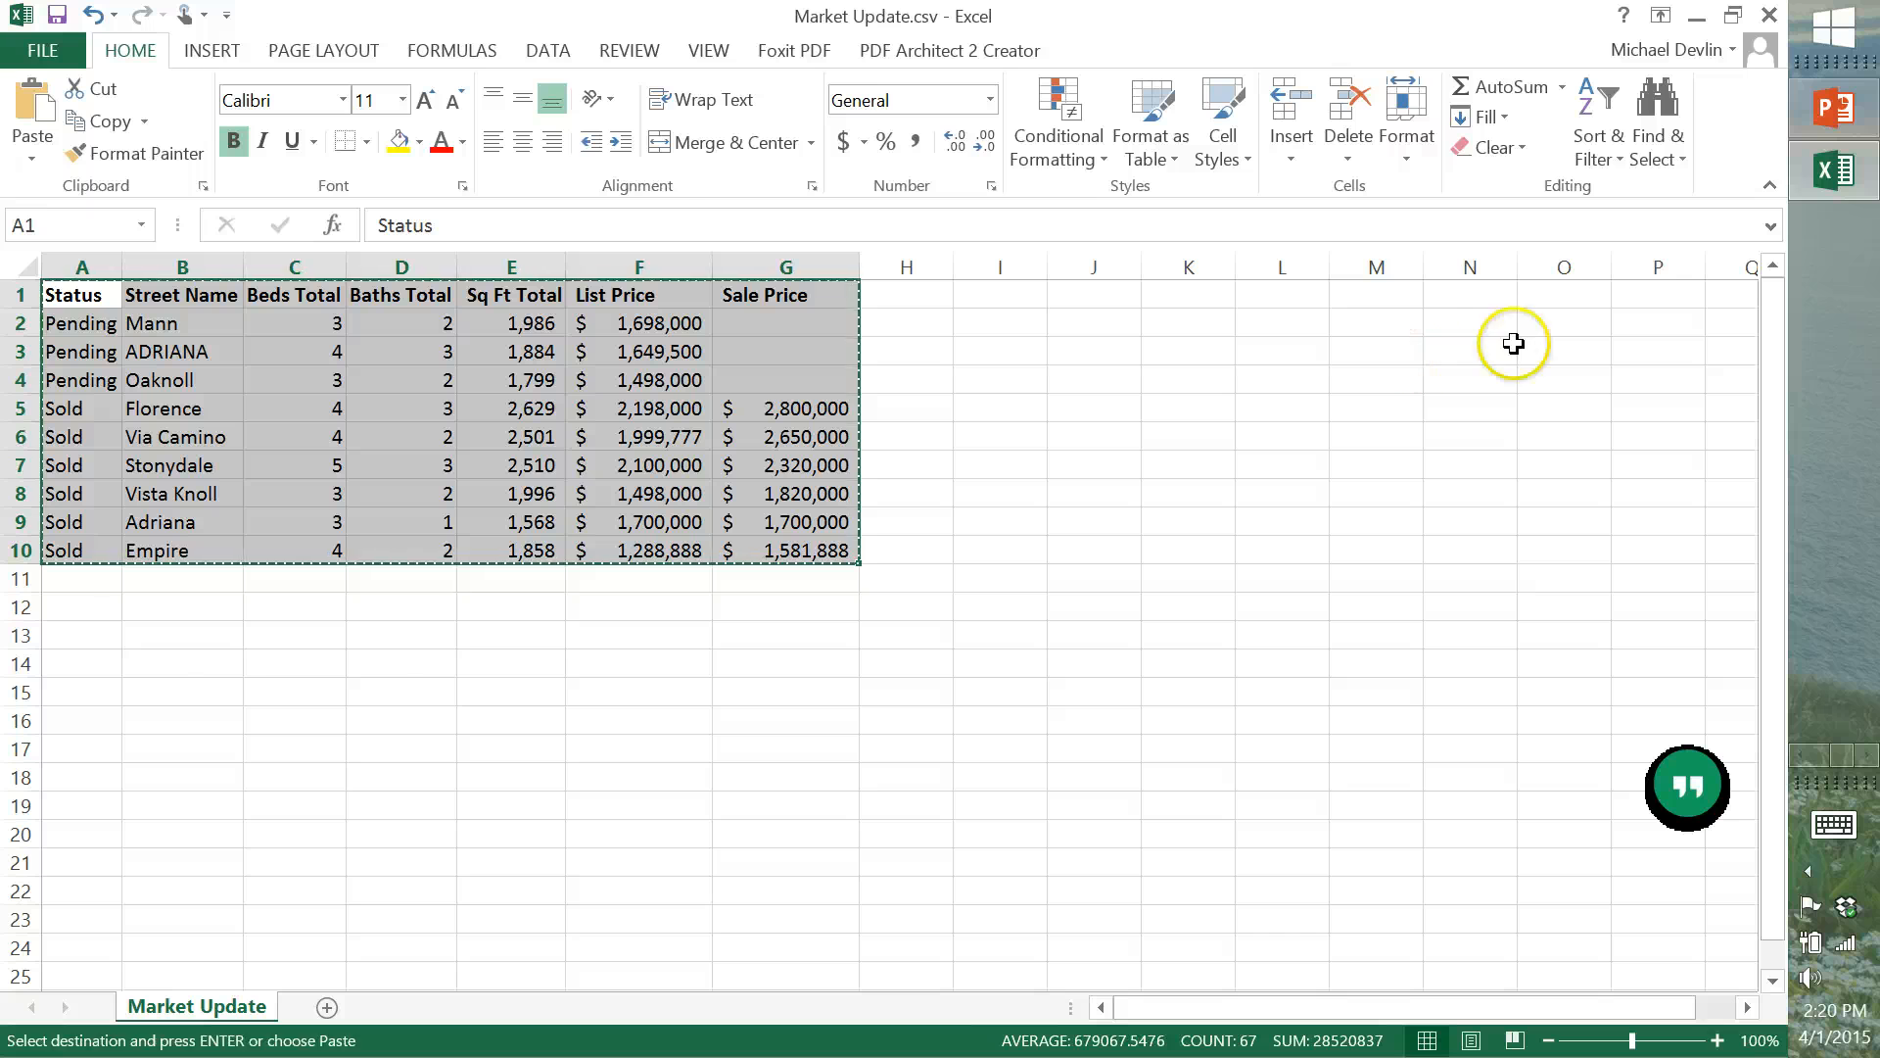
pyautogui.write('v')
pyautogui.moveTo(1828, 174)
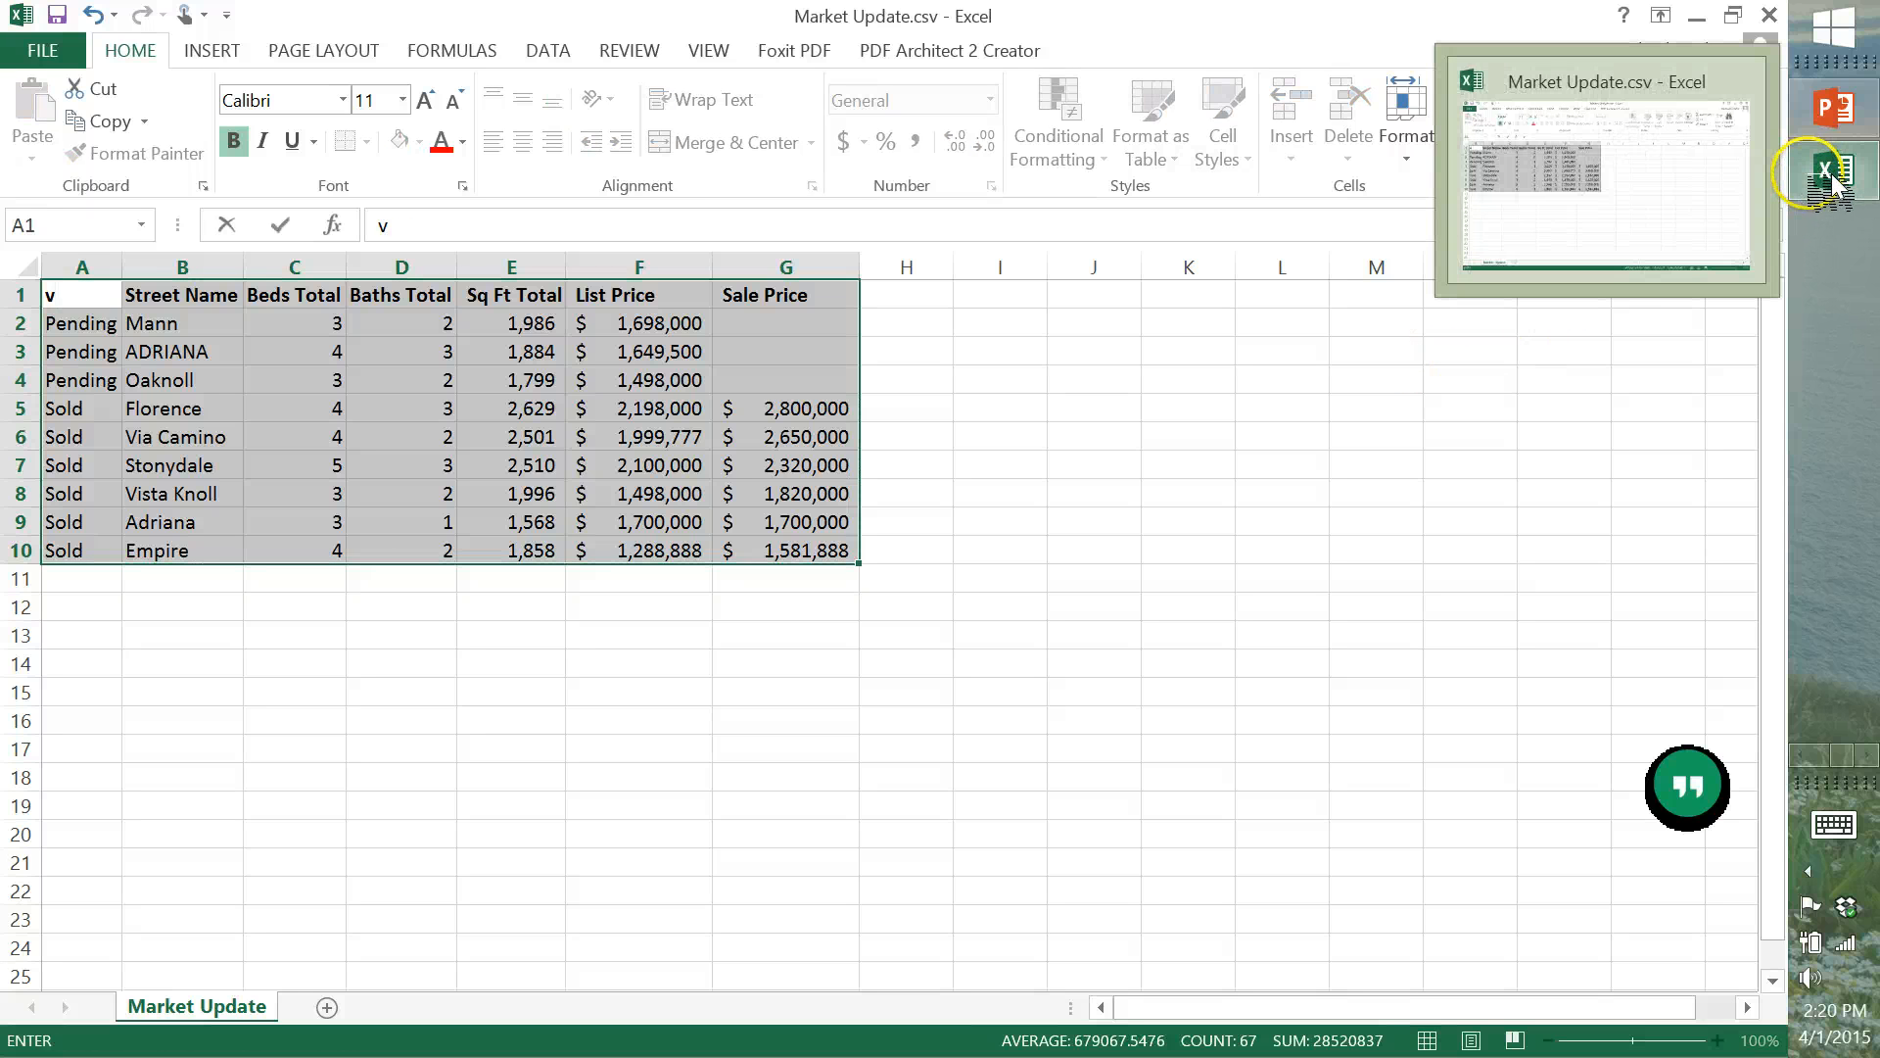
pyautogui.hotkey('ctrl', 'z')
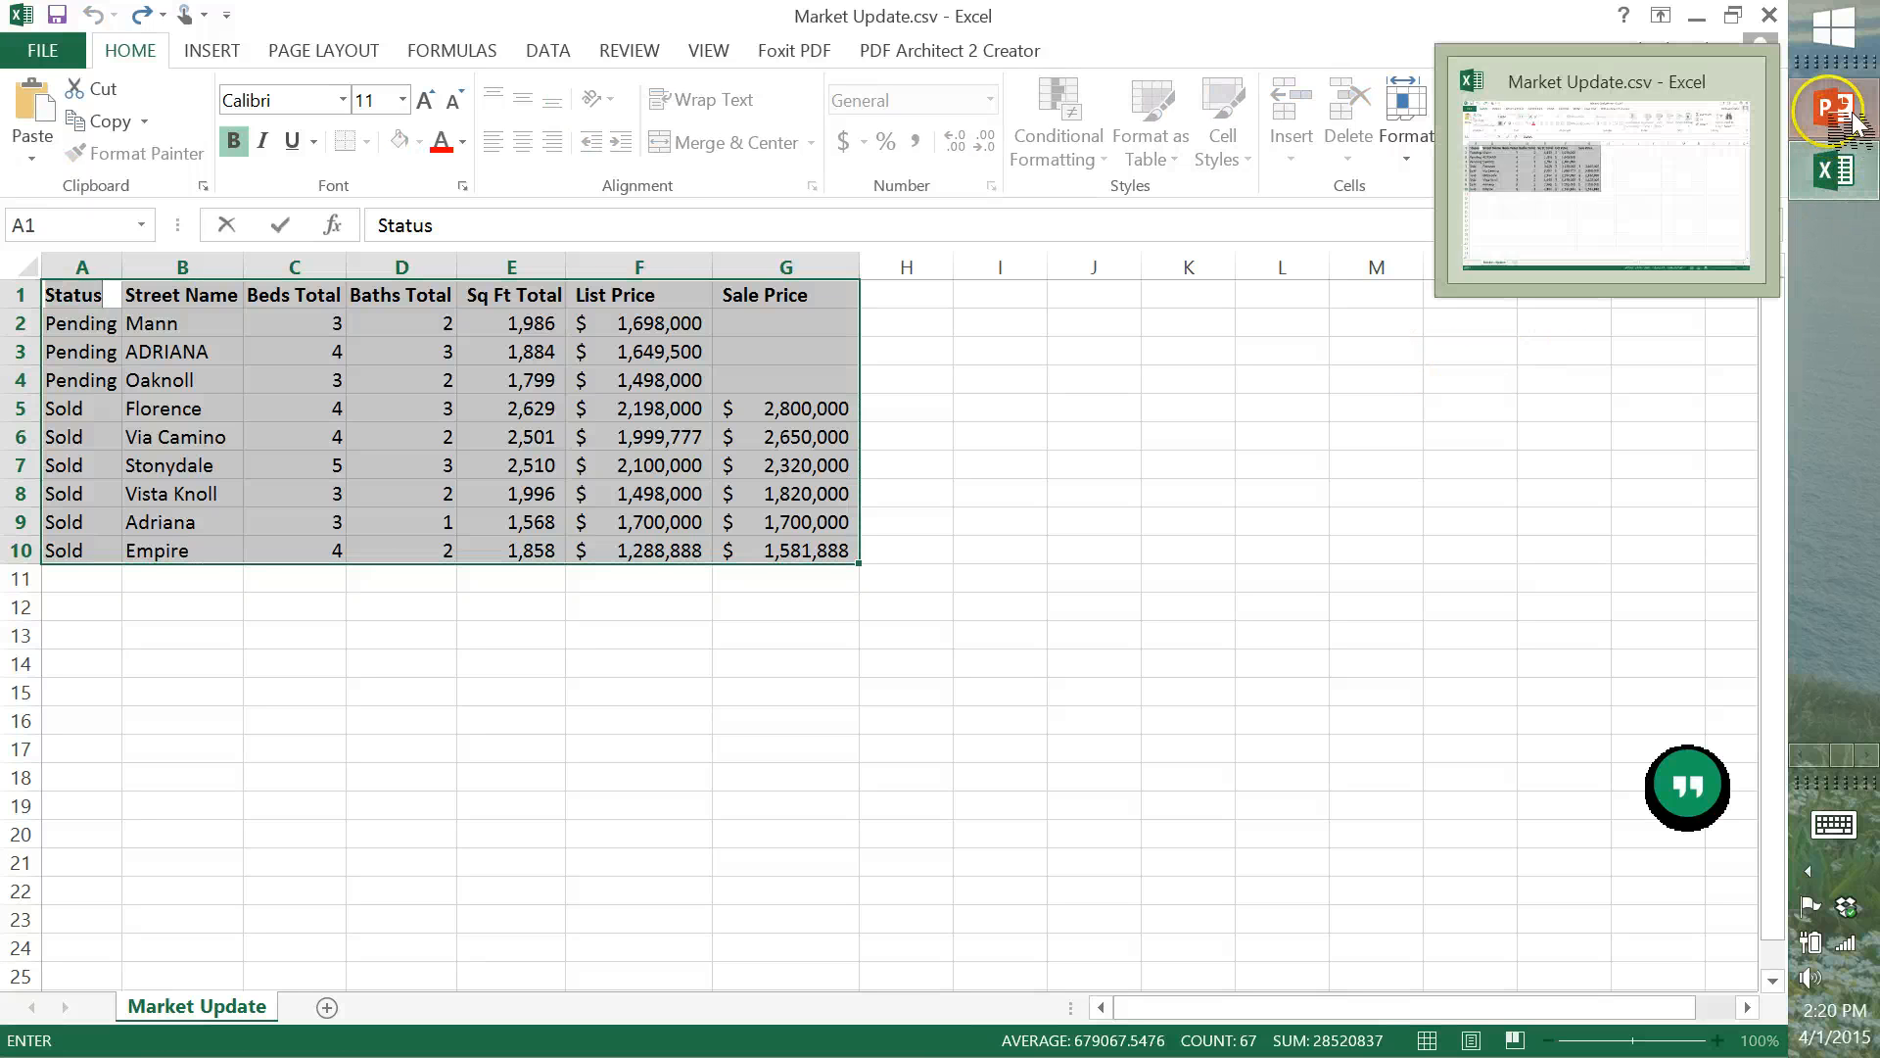
pyautogui.click(1834, 108)
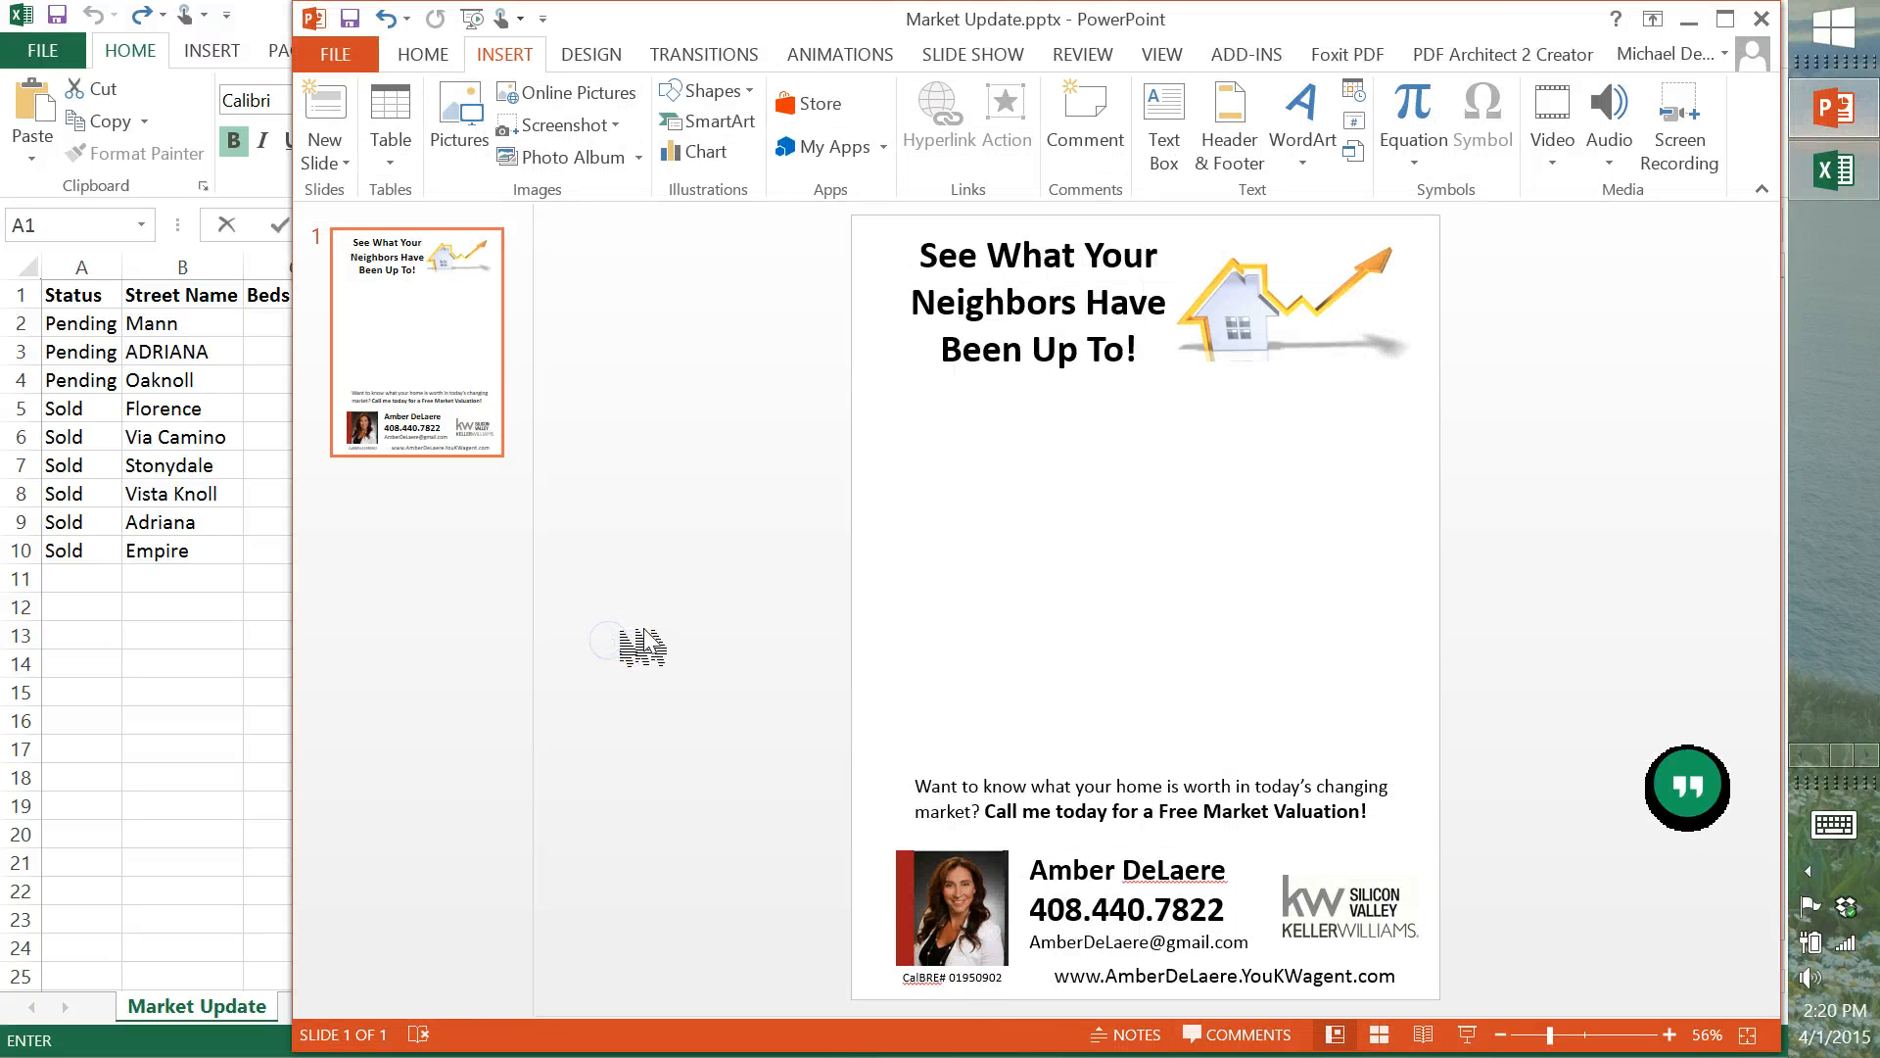
pyautogui.hotkey('ctrl', 'v')
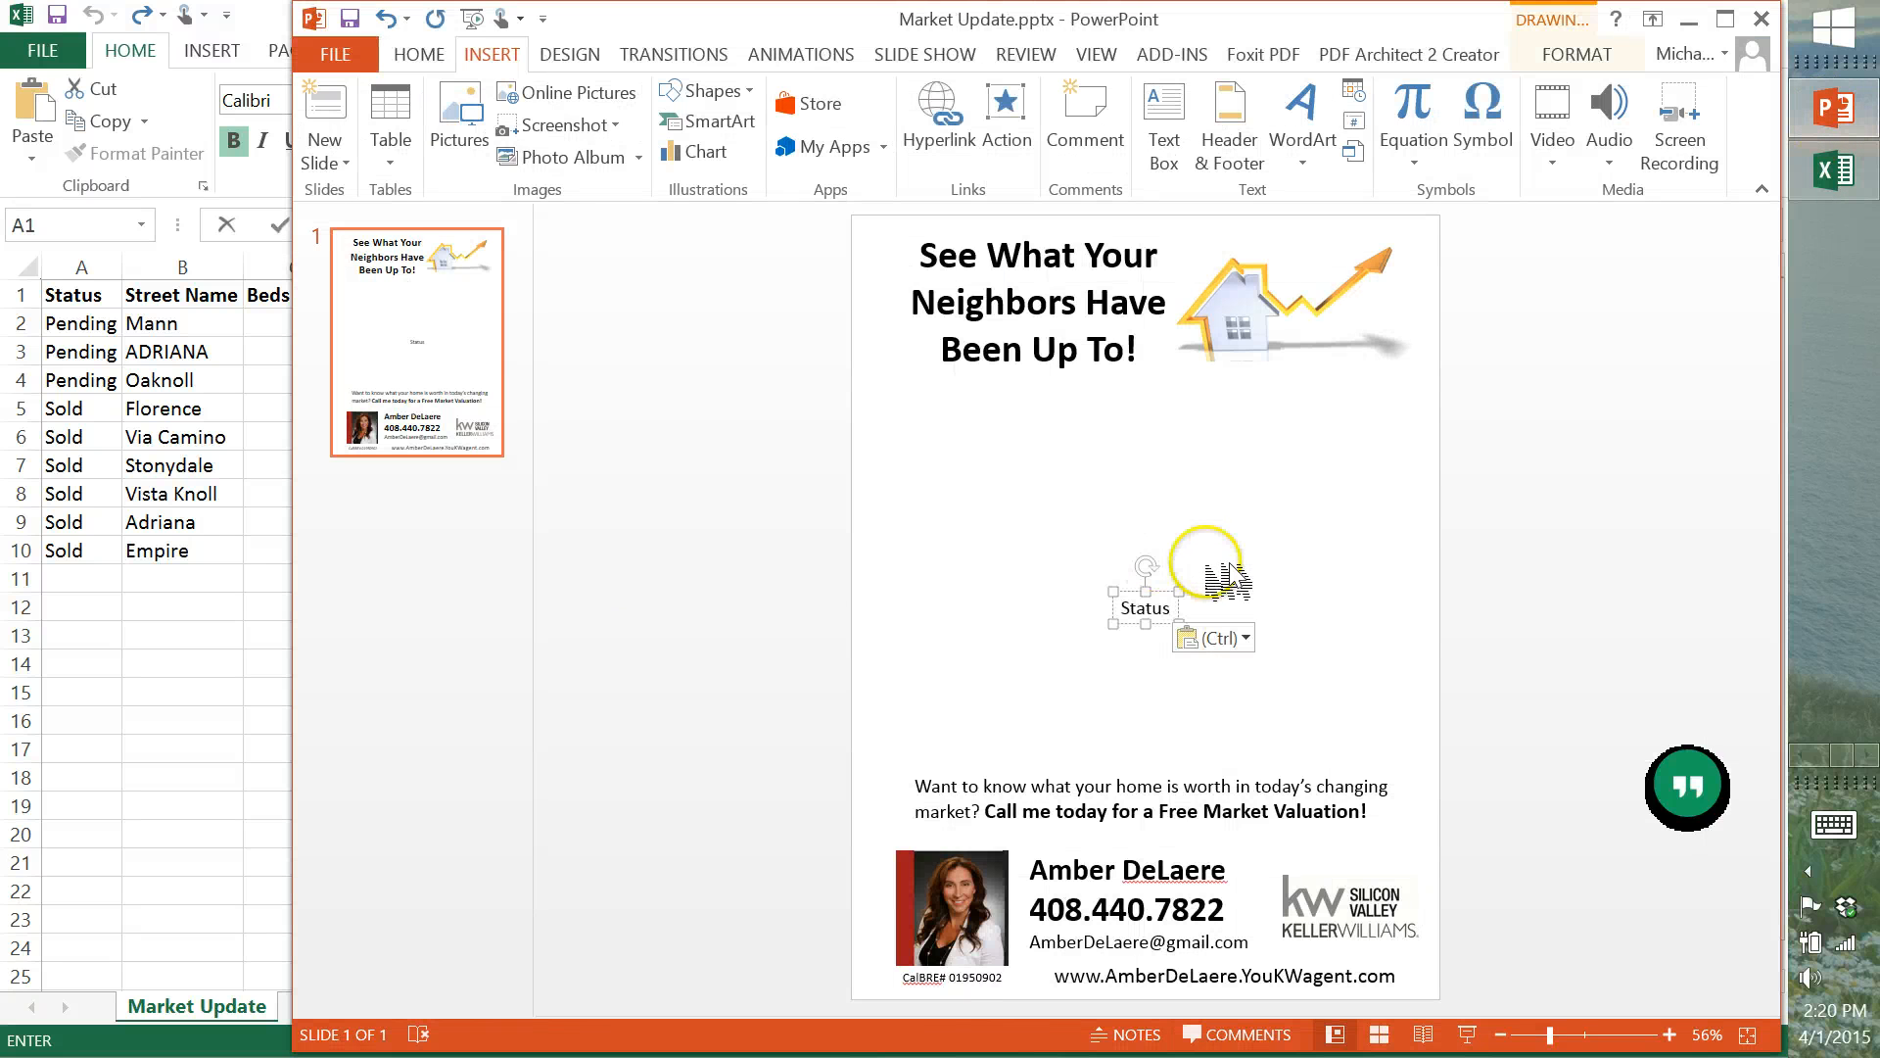
pyautogui.press('BackSpace')
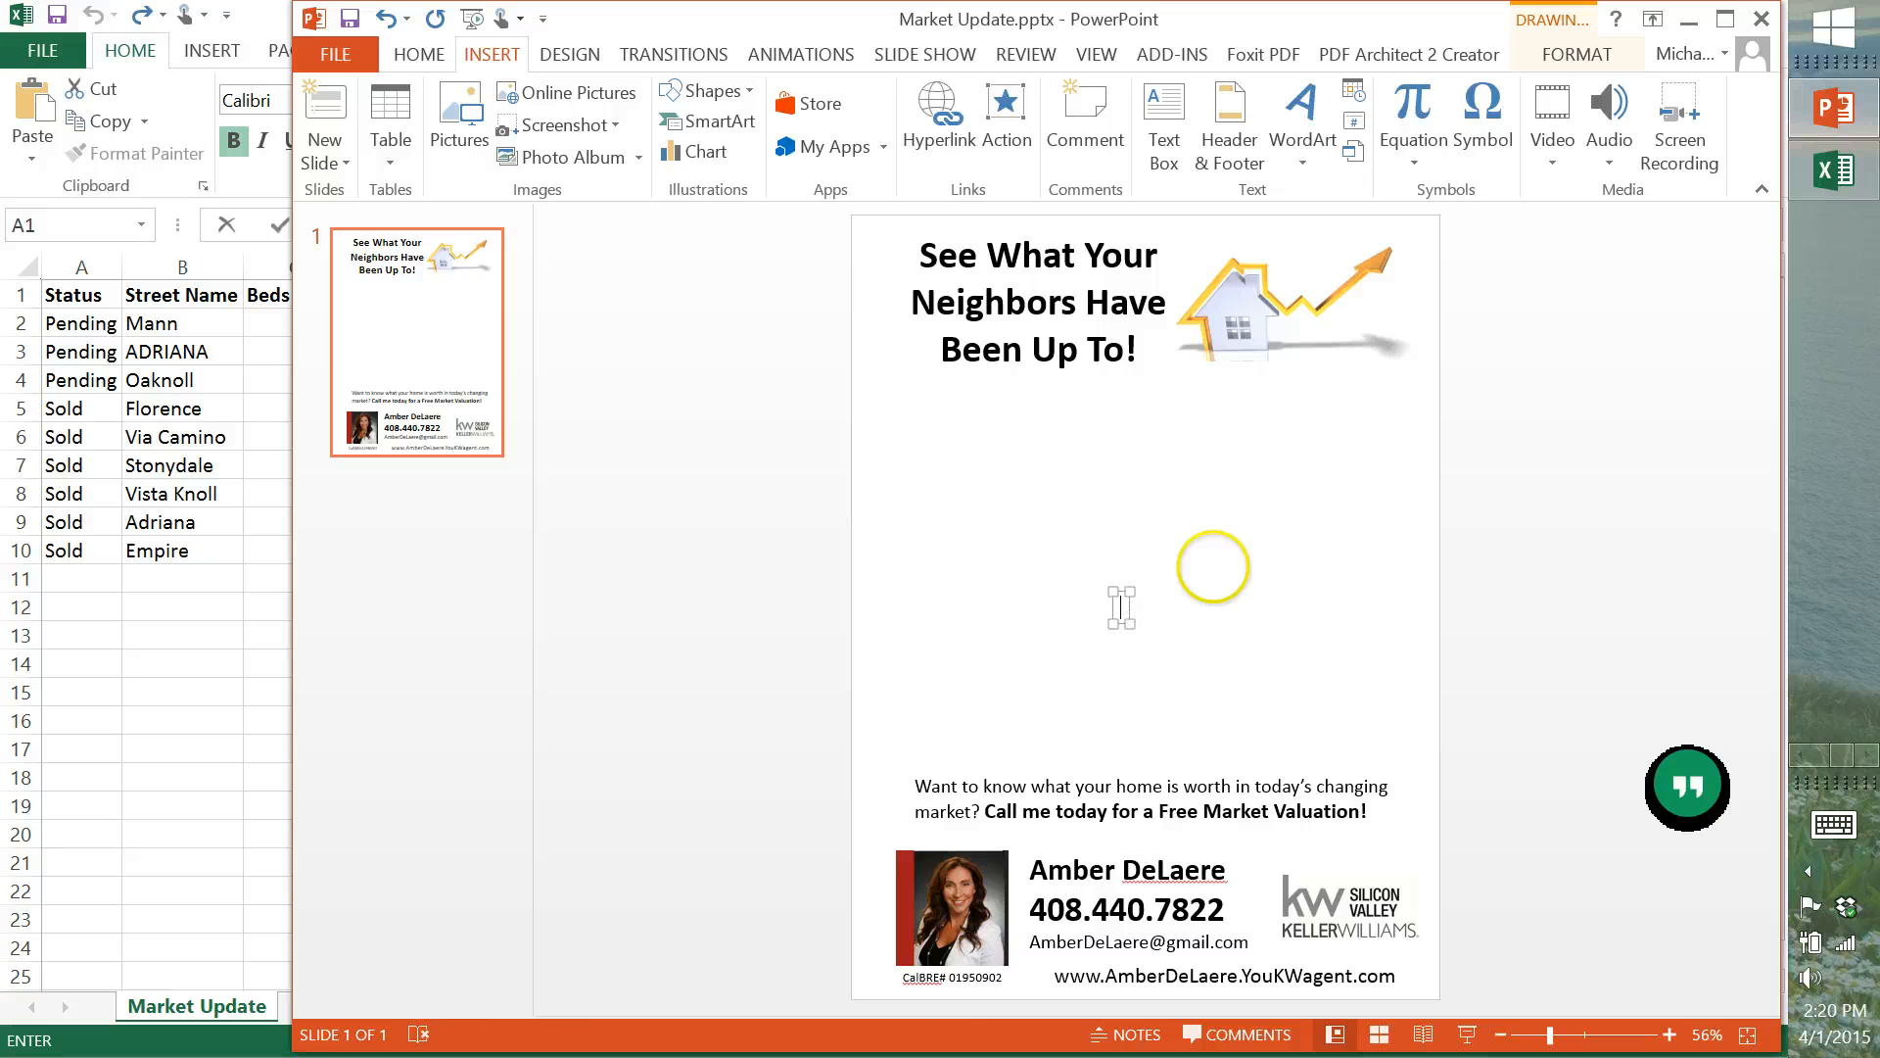
pyautogui.click(1189, 612)
pyautogui.click(1711, 455)
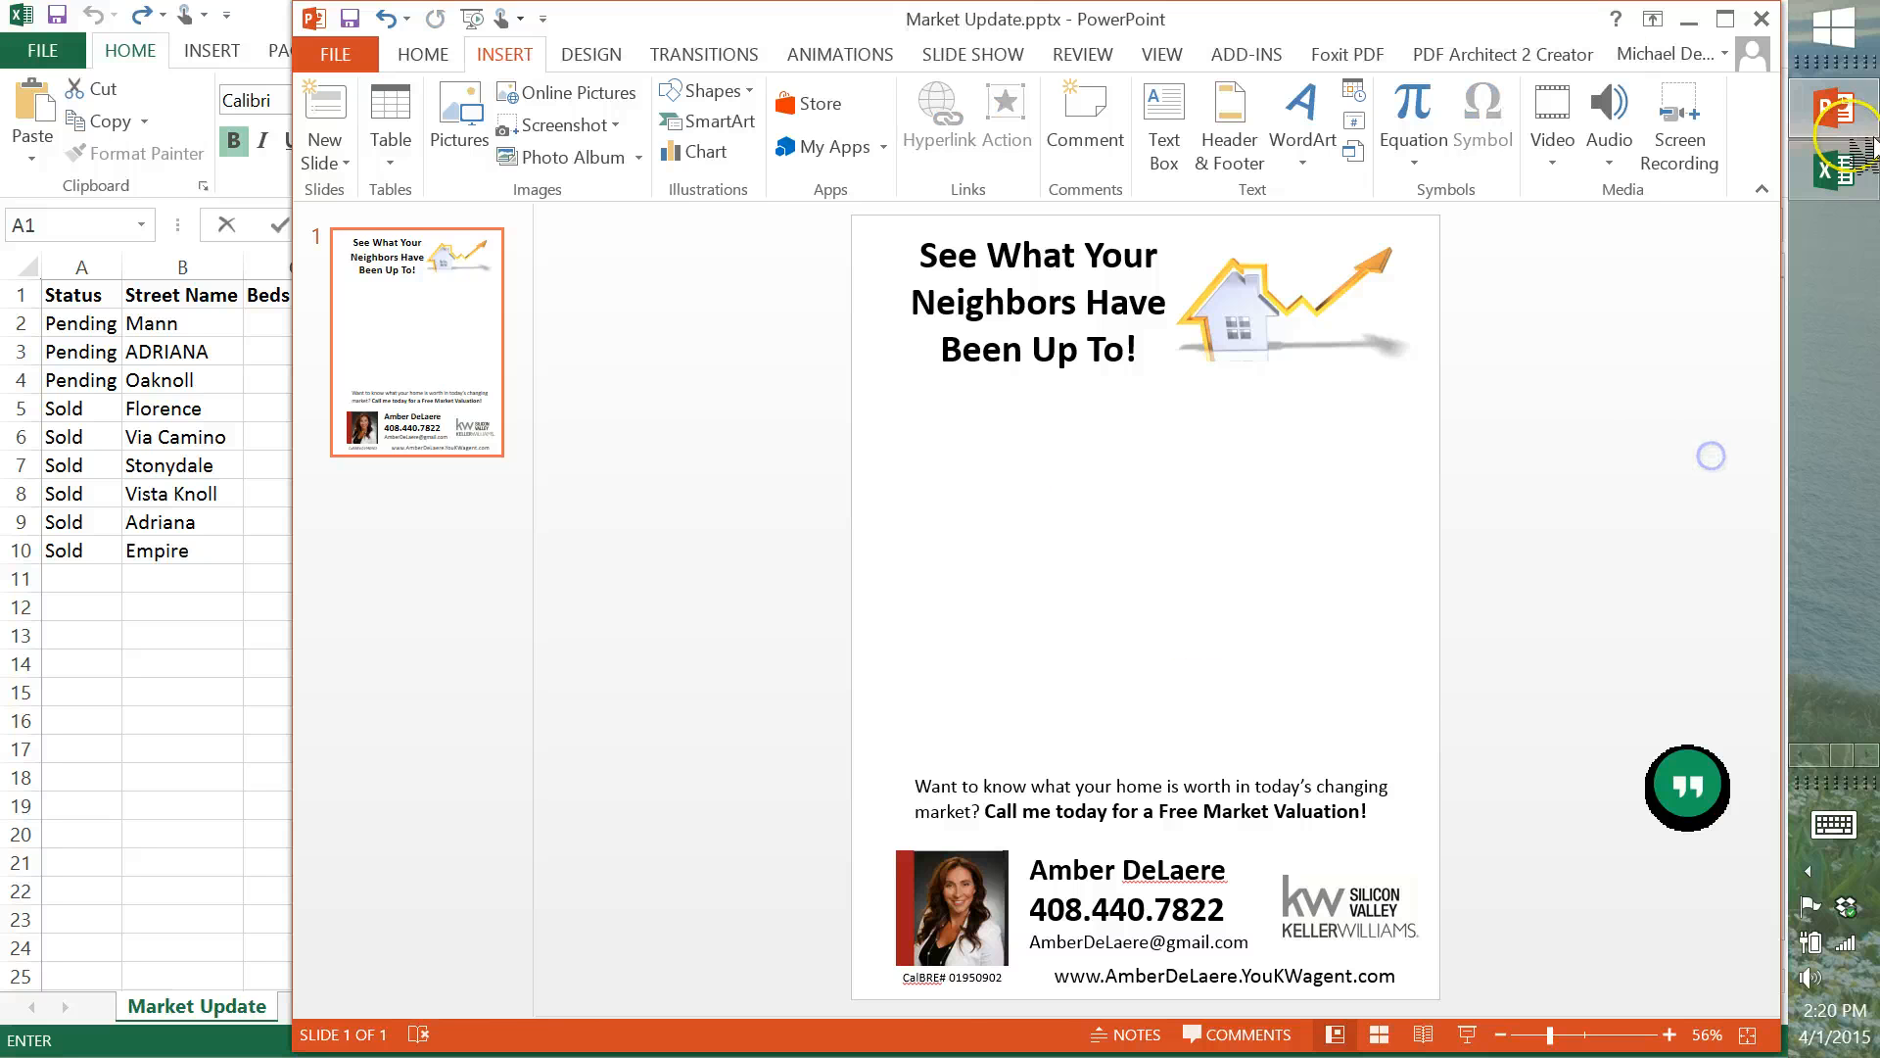
# Copy the listings in A1:G10 from Excel, paste them as a table on the PowerPoint flyer and move the table up slightly.
pyautogui.click(1856, 156)
pyautogui.click(204, 492)
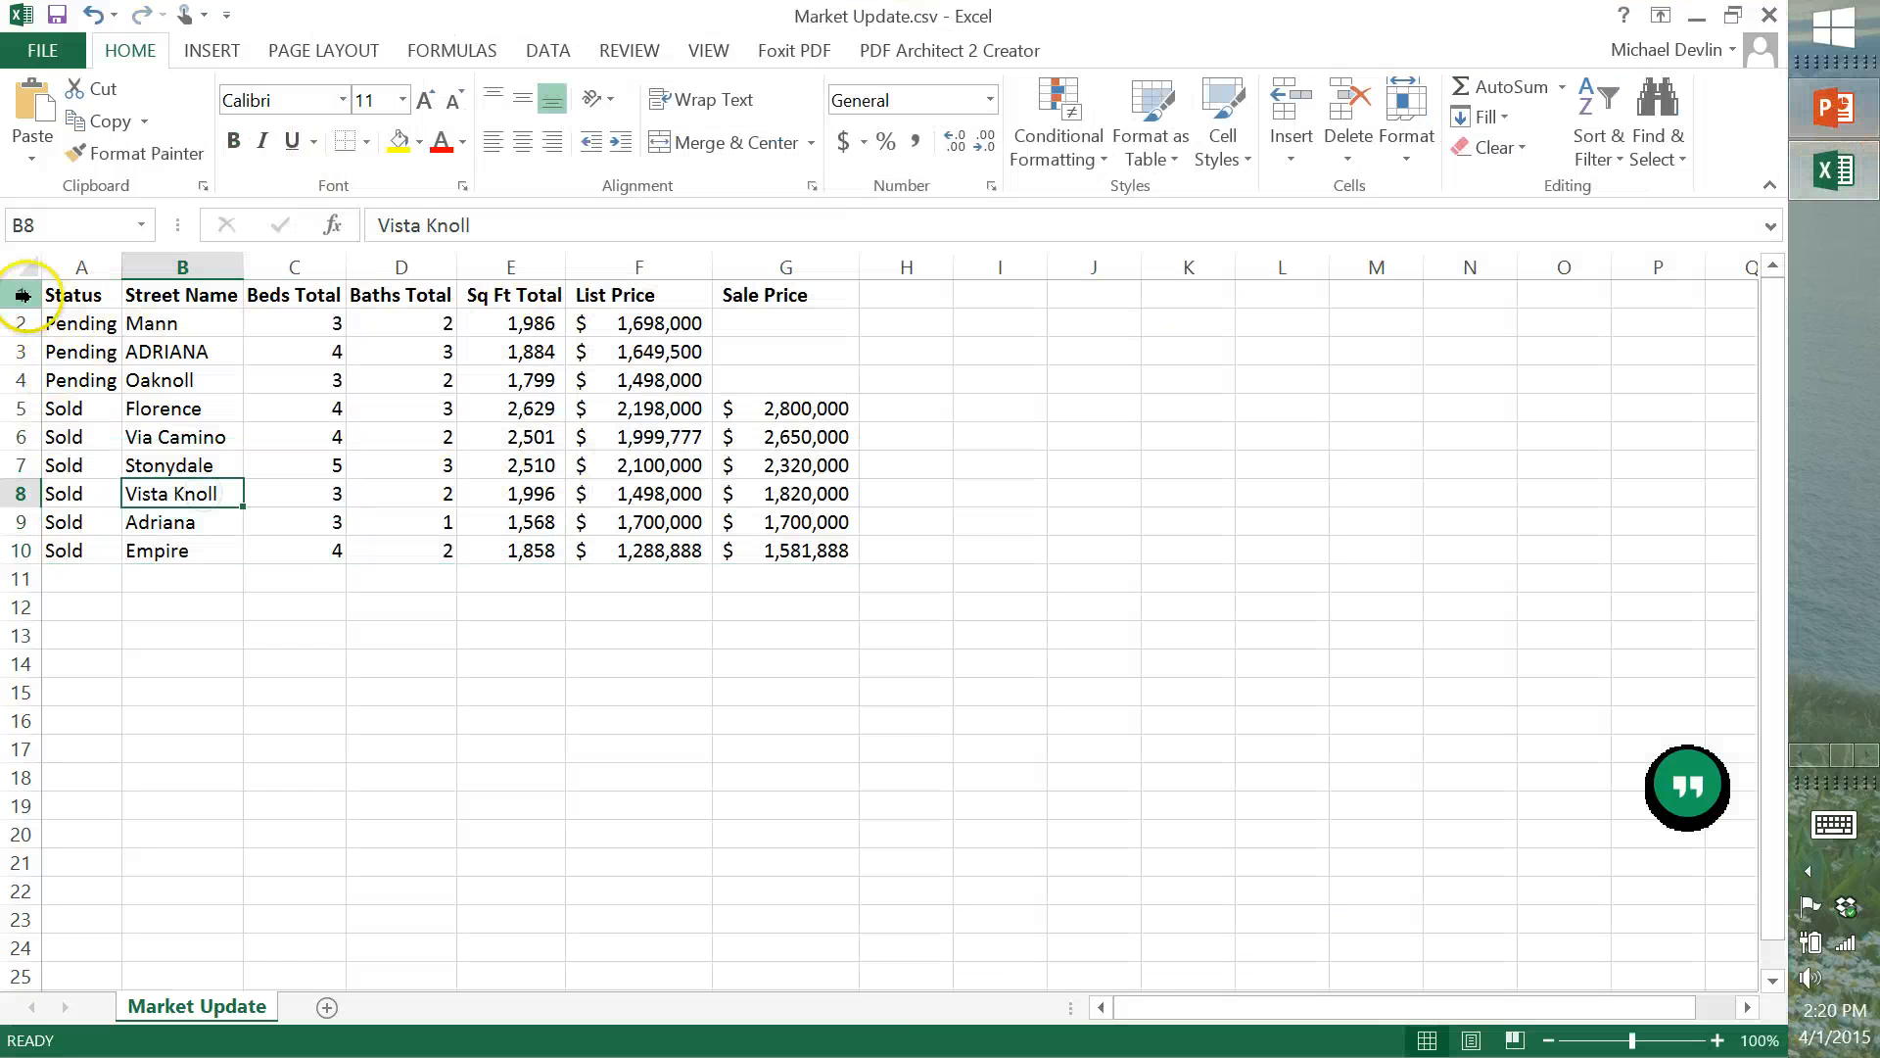
pyautogui.moveTo(81, 300); pyautogui.dragTo(756, 542)
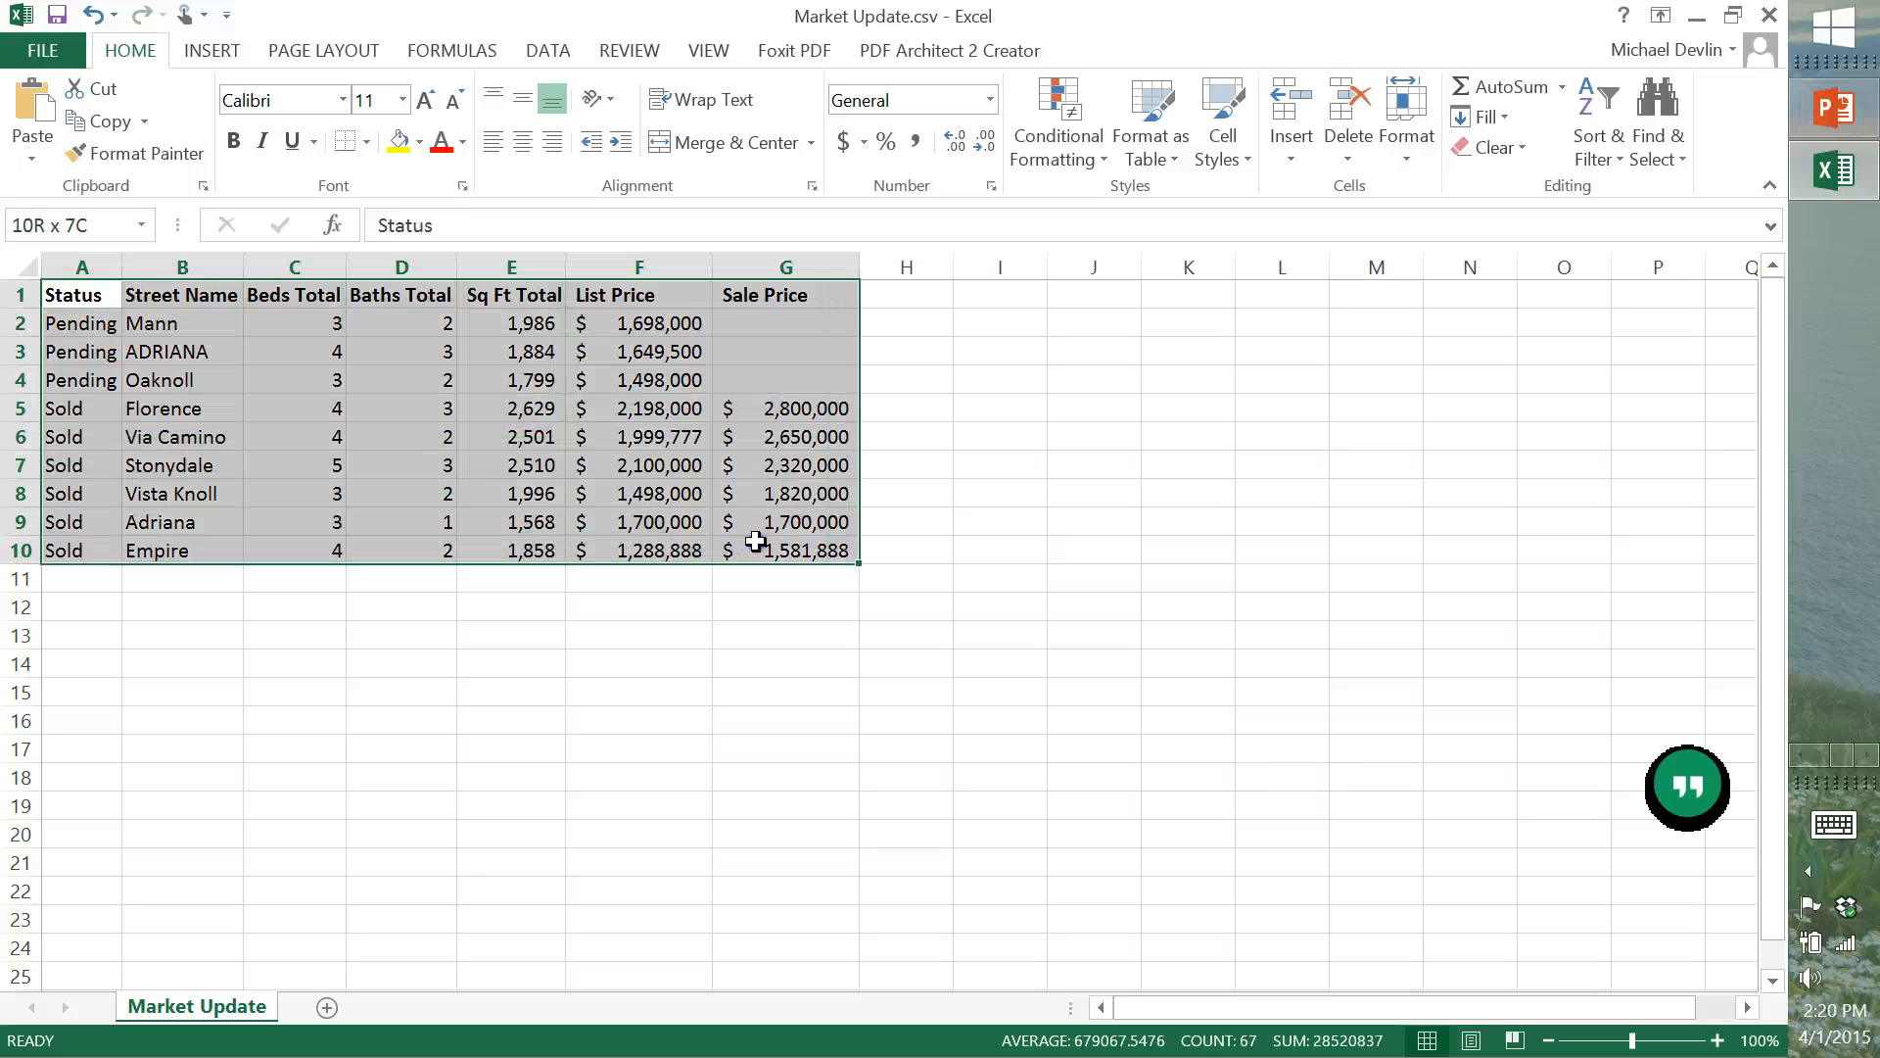
pyautogui.hotkey('ctrl', 'c')
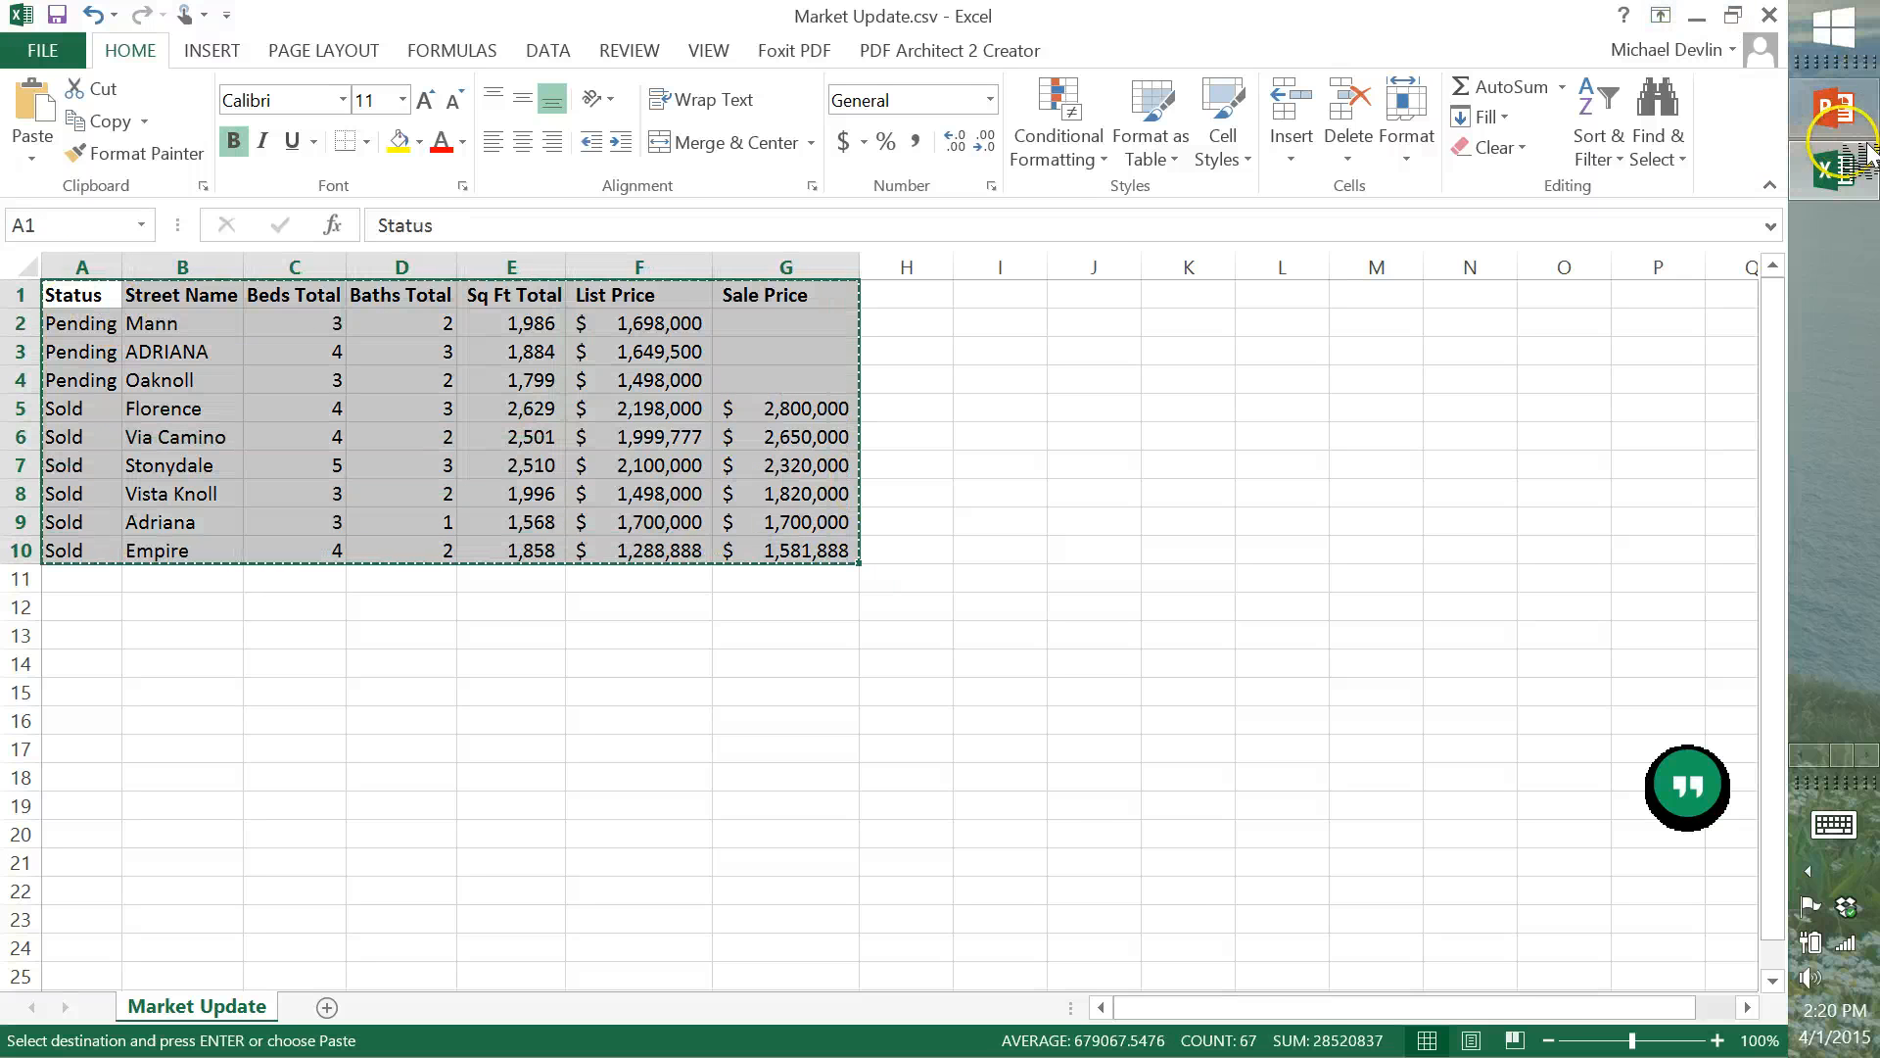
pyautogui.click(1834, 107)
pyautogui.click(1283, 423)
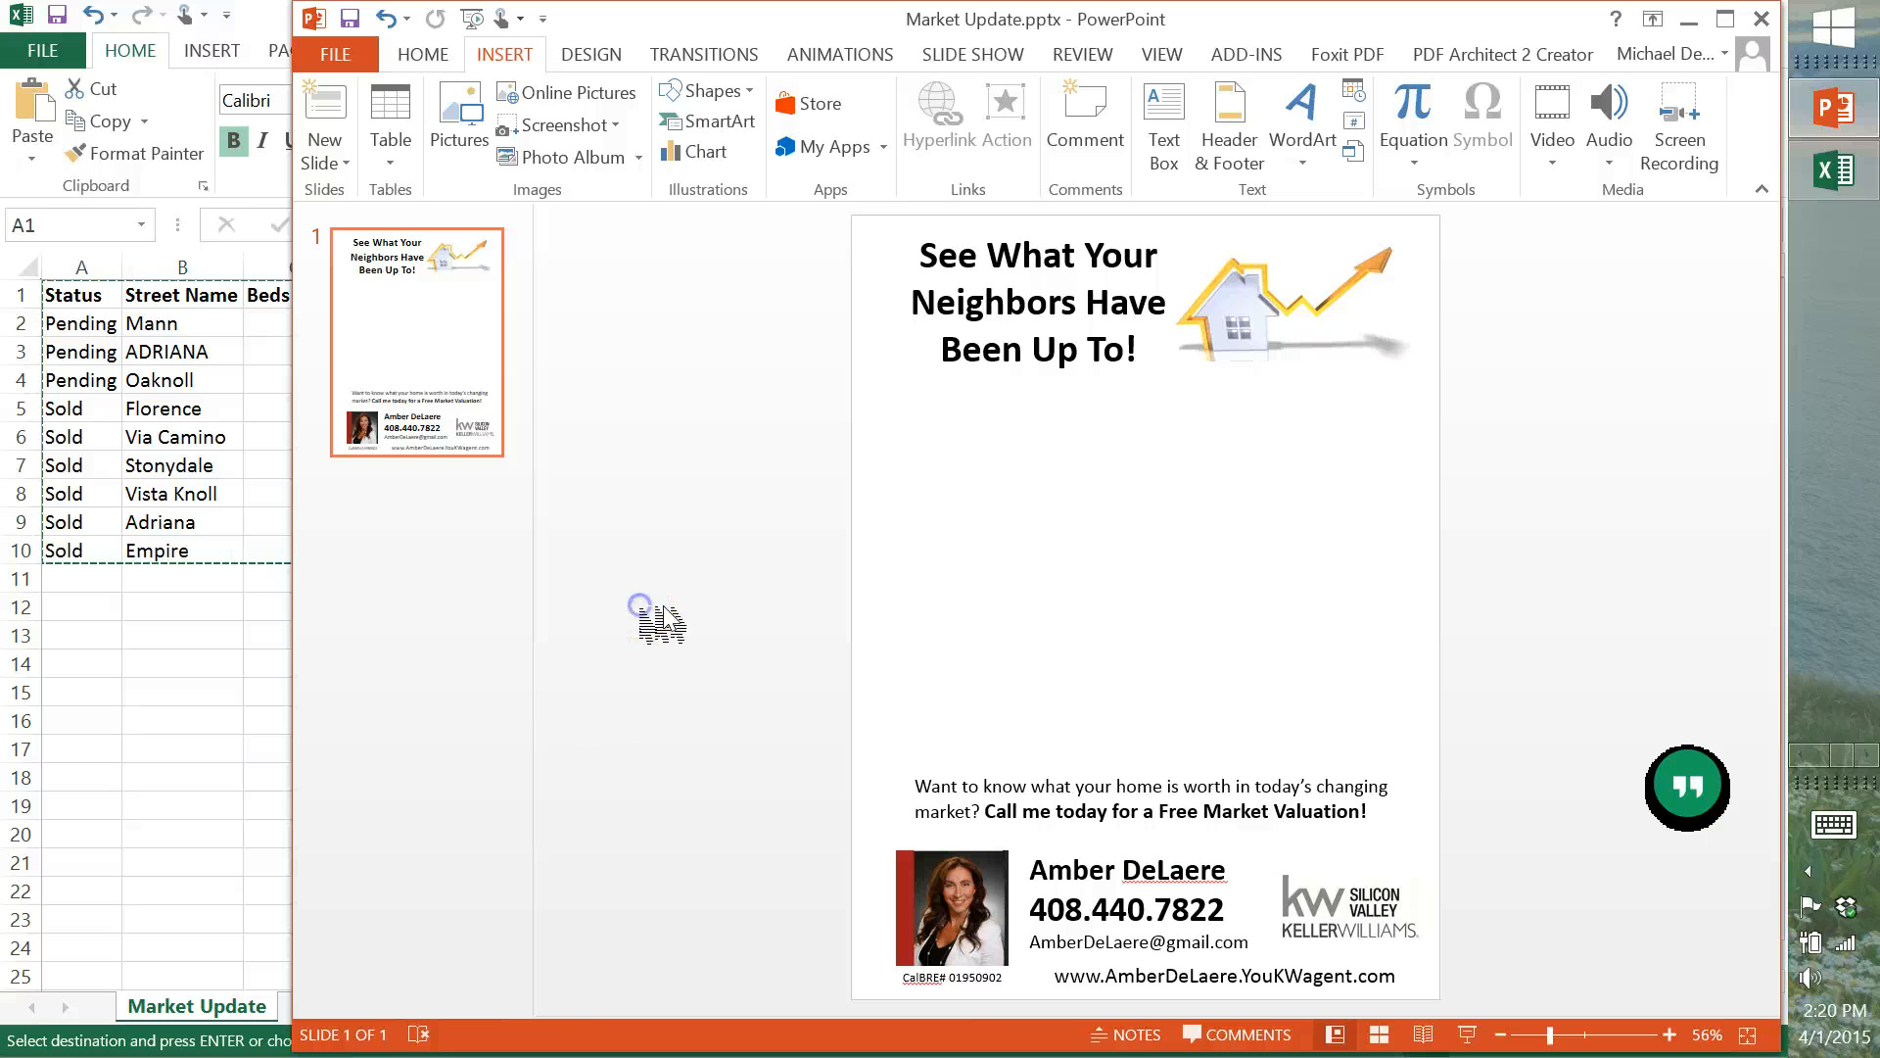
pyautogui.hotkey('ctrl', 'v')
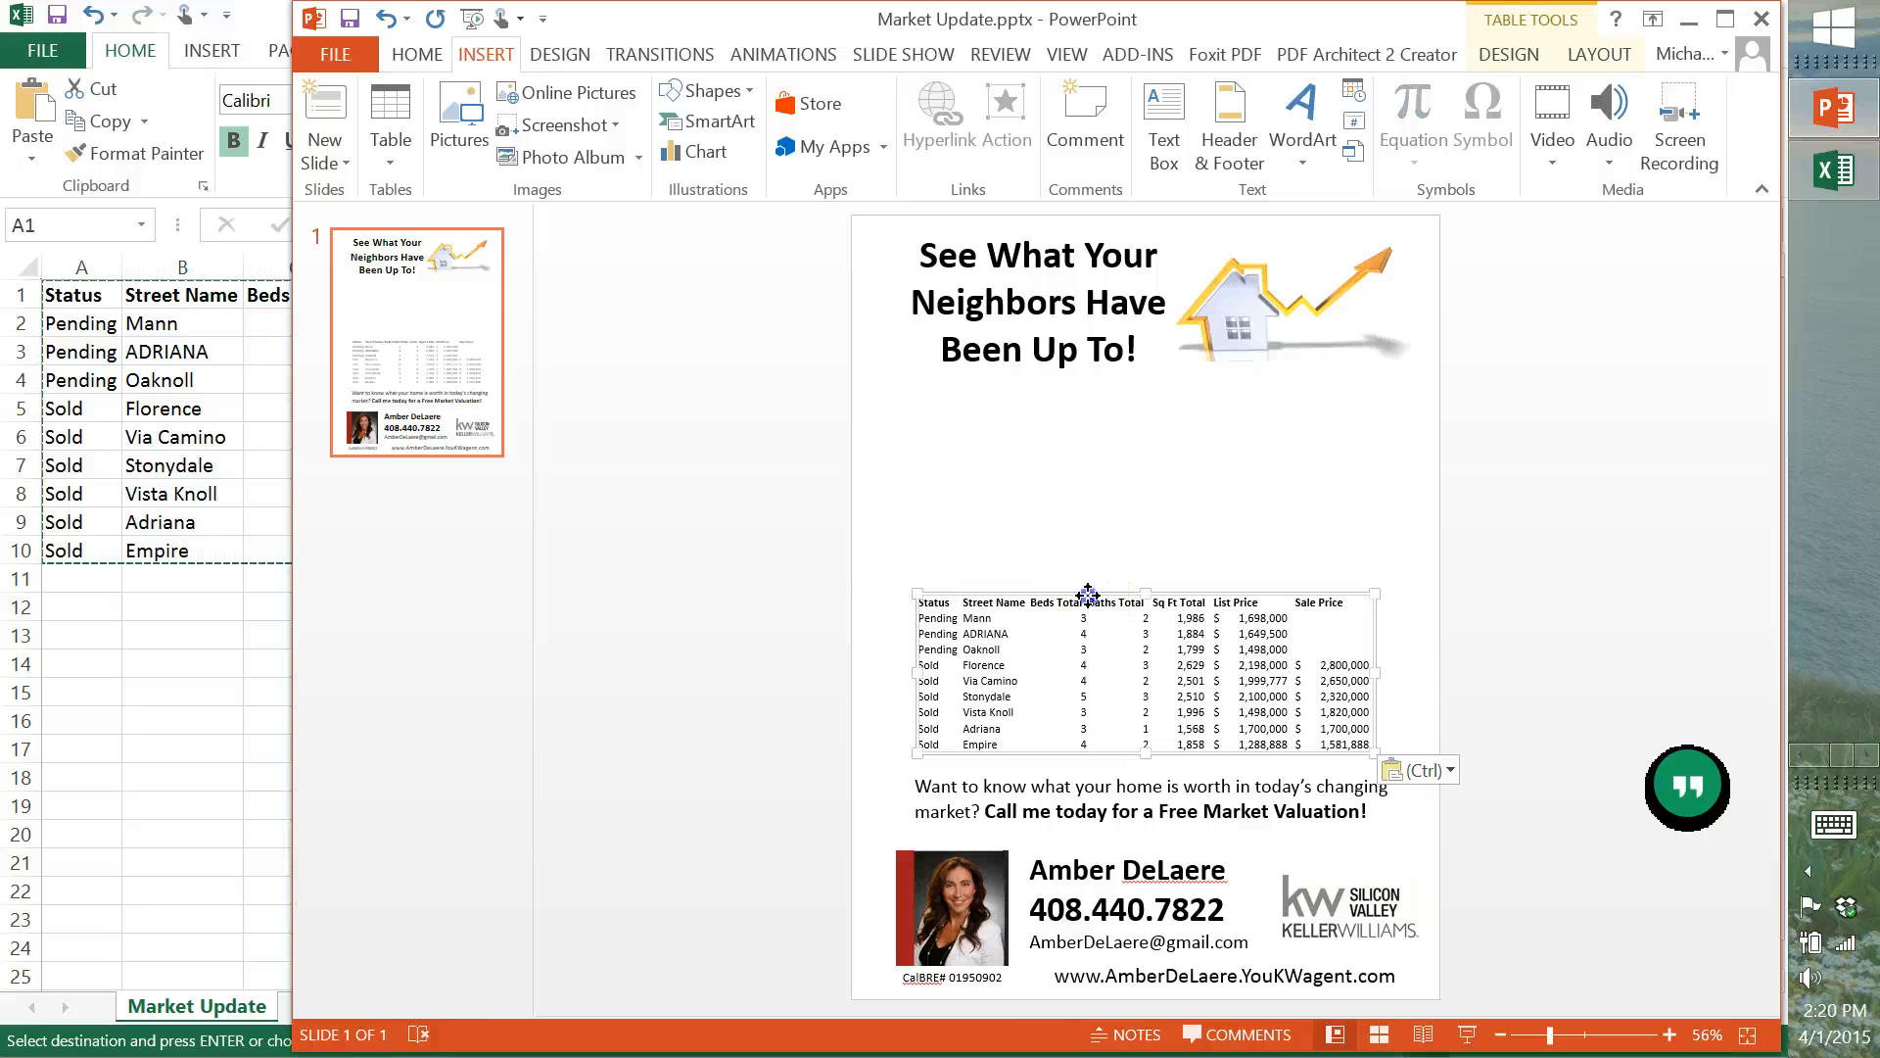
pyautogui.moveTo(1088, 594); pyautogui.dragTo(1083, 534)
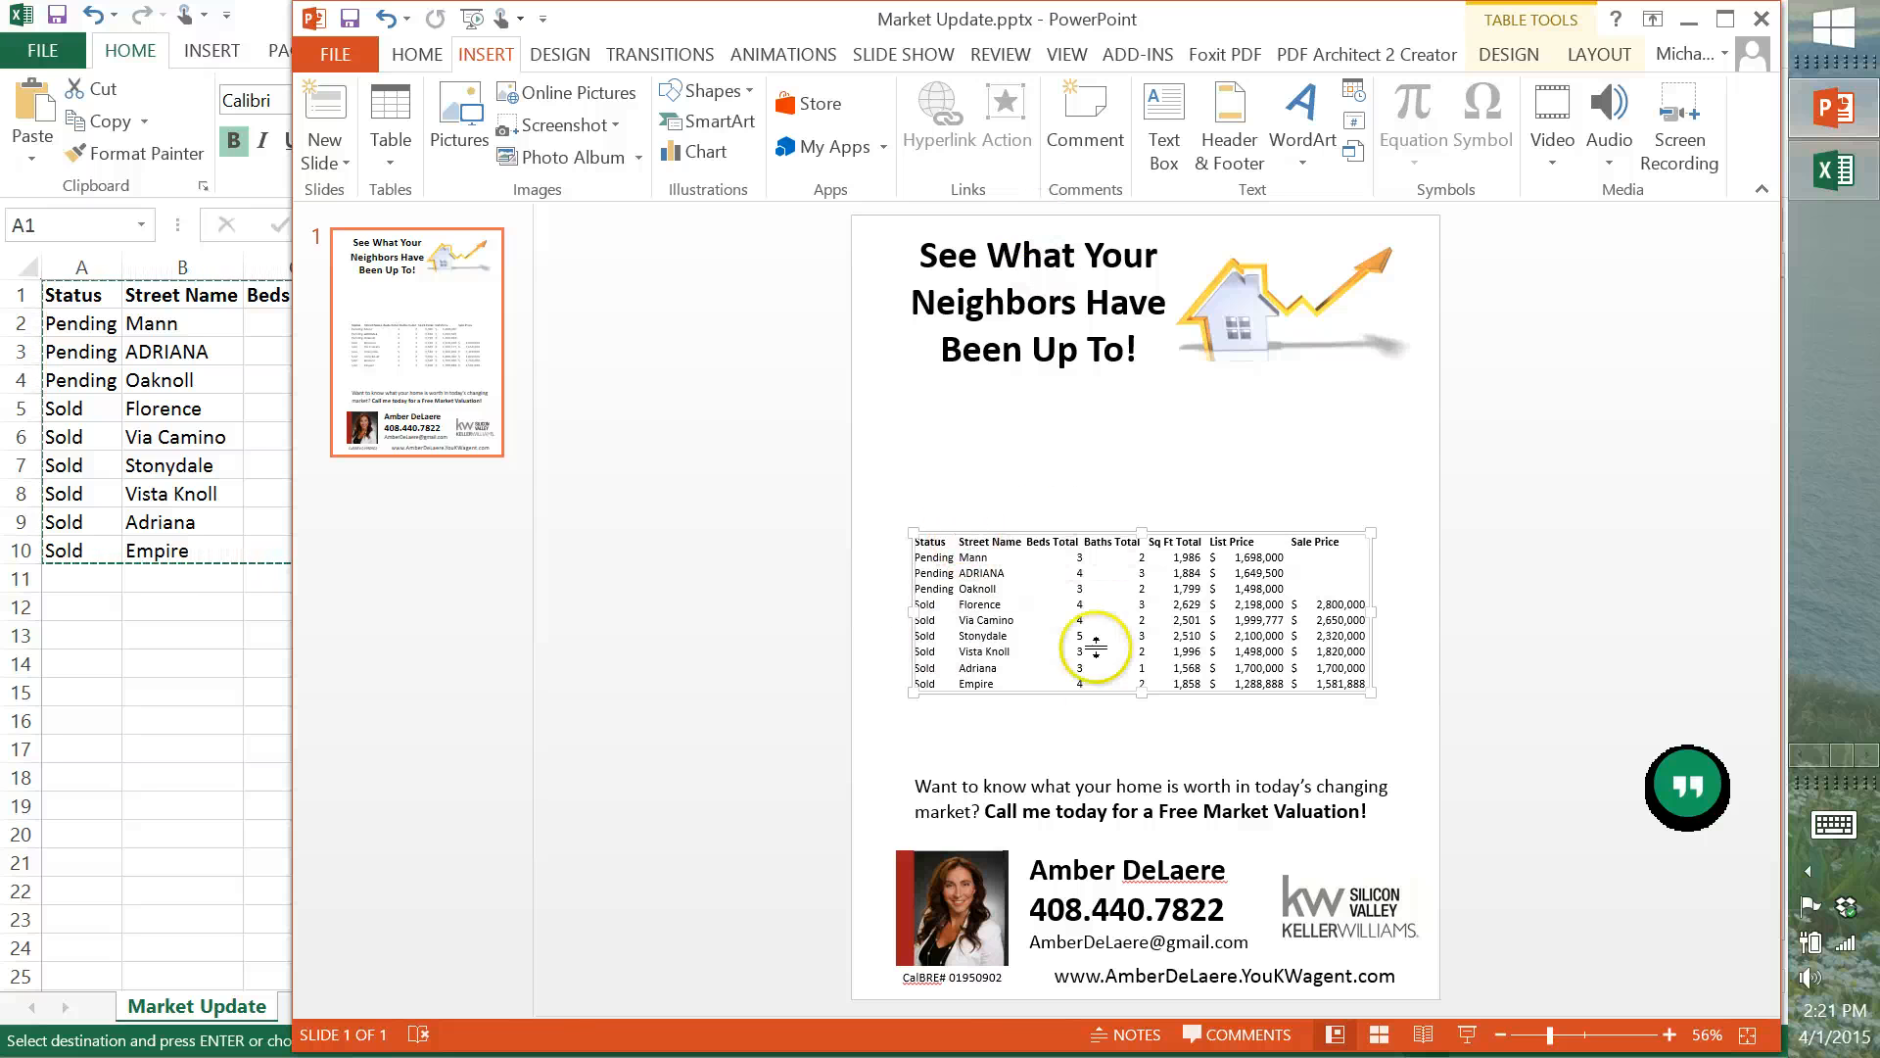
# Select the listings table on the flyer and zoom the slide view to 200%.
pyautogui.click(1089, 790)
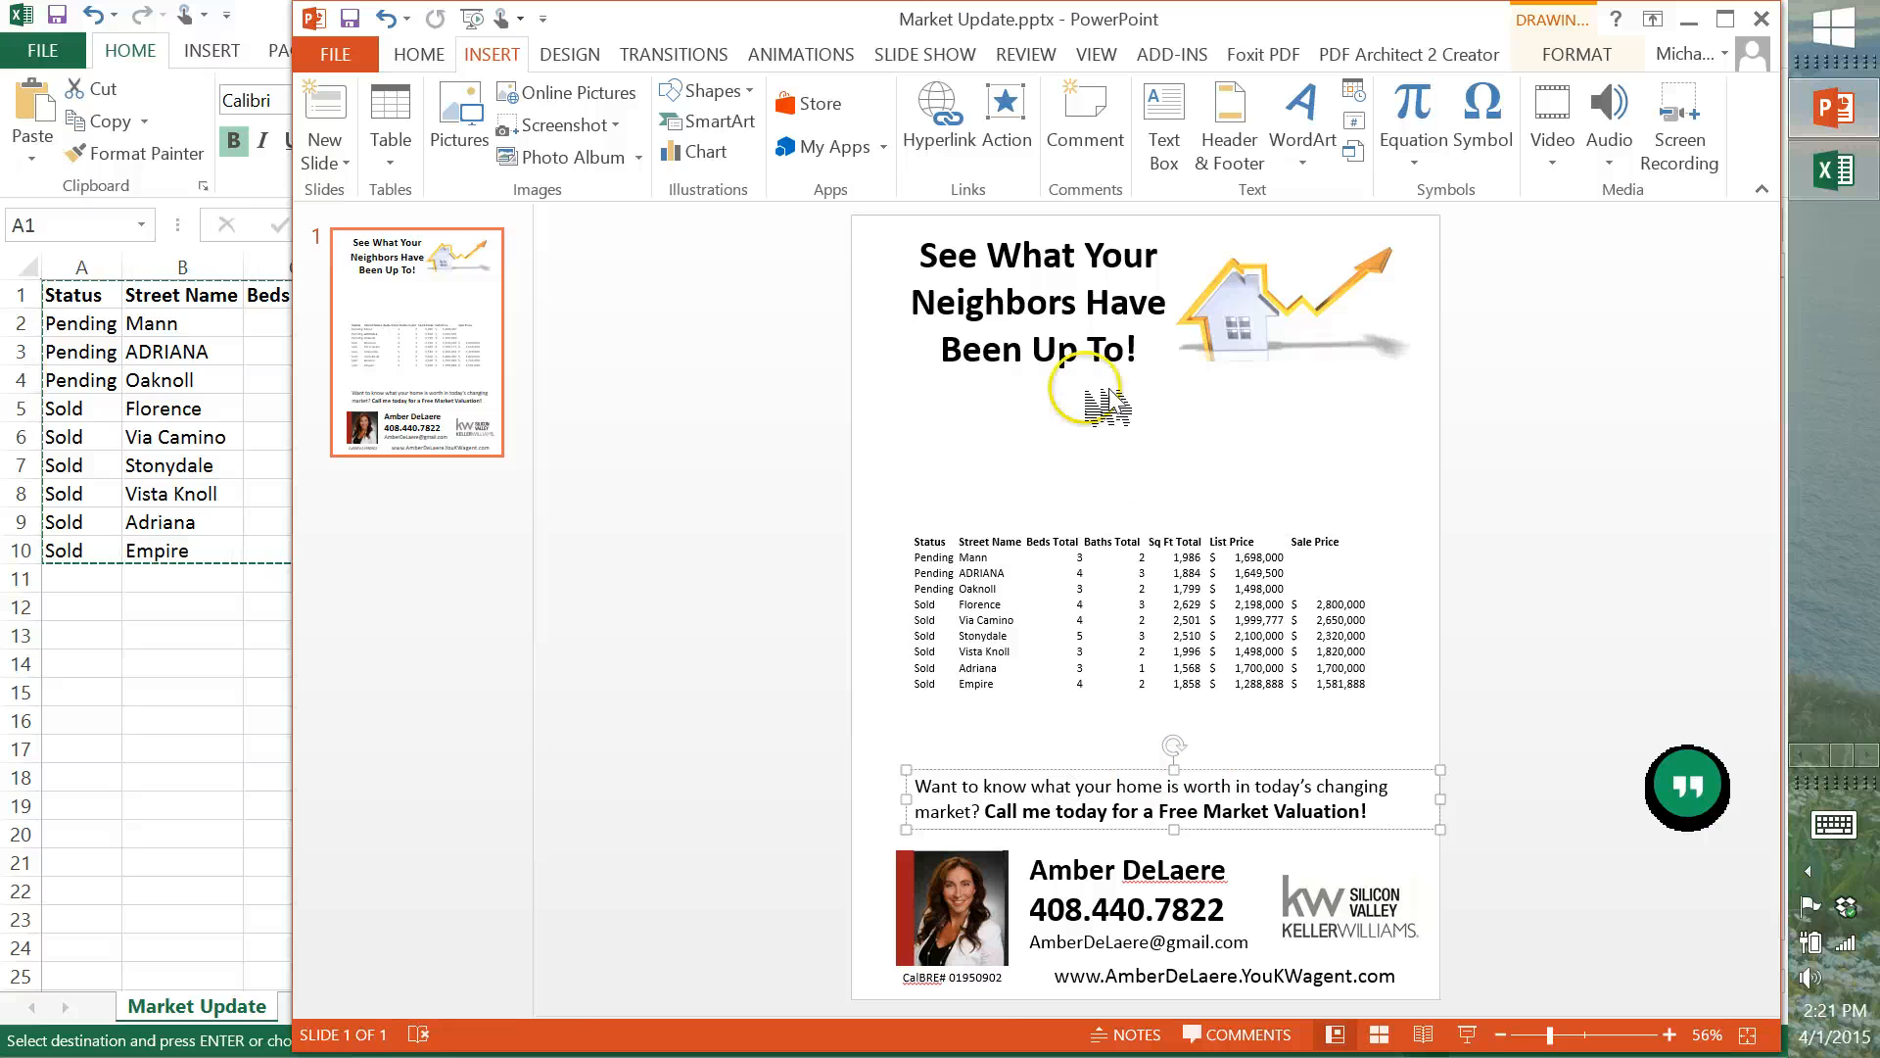
pyautogui.click(1033, 351)
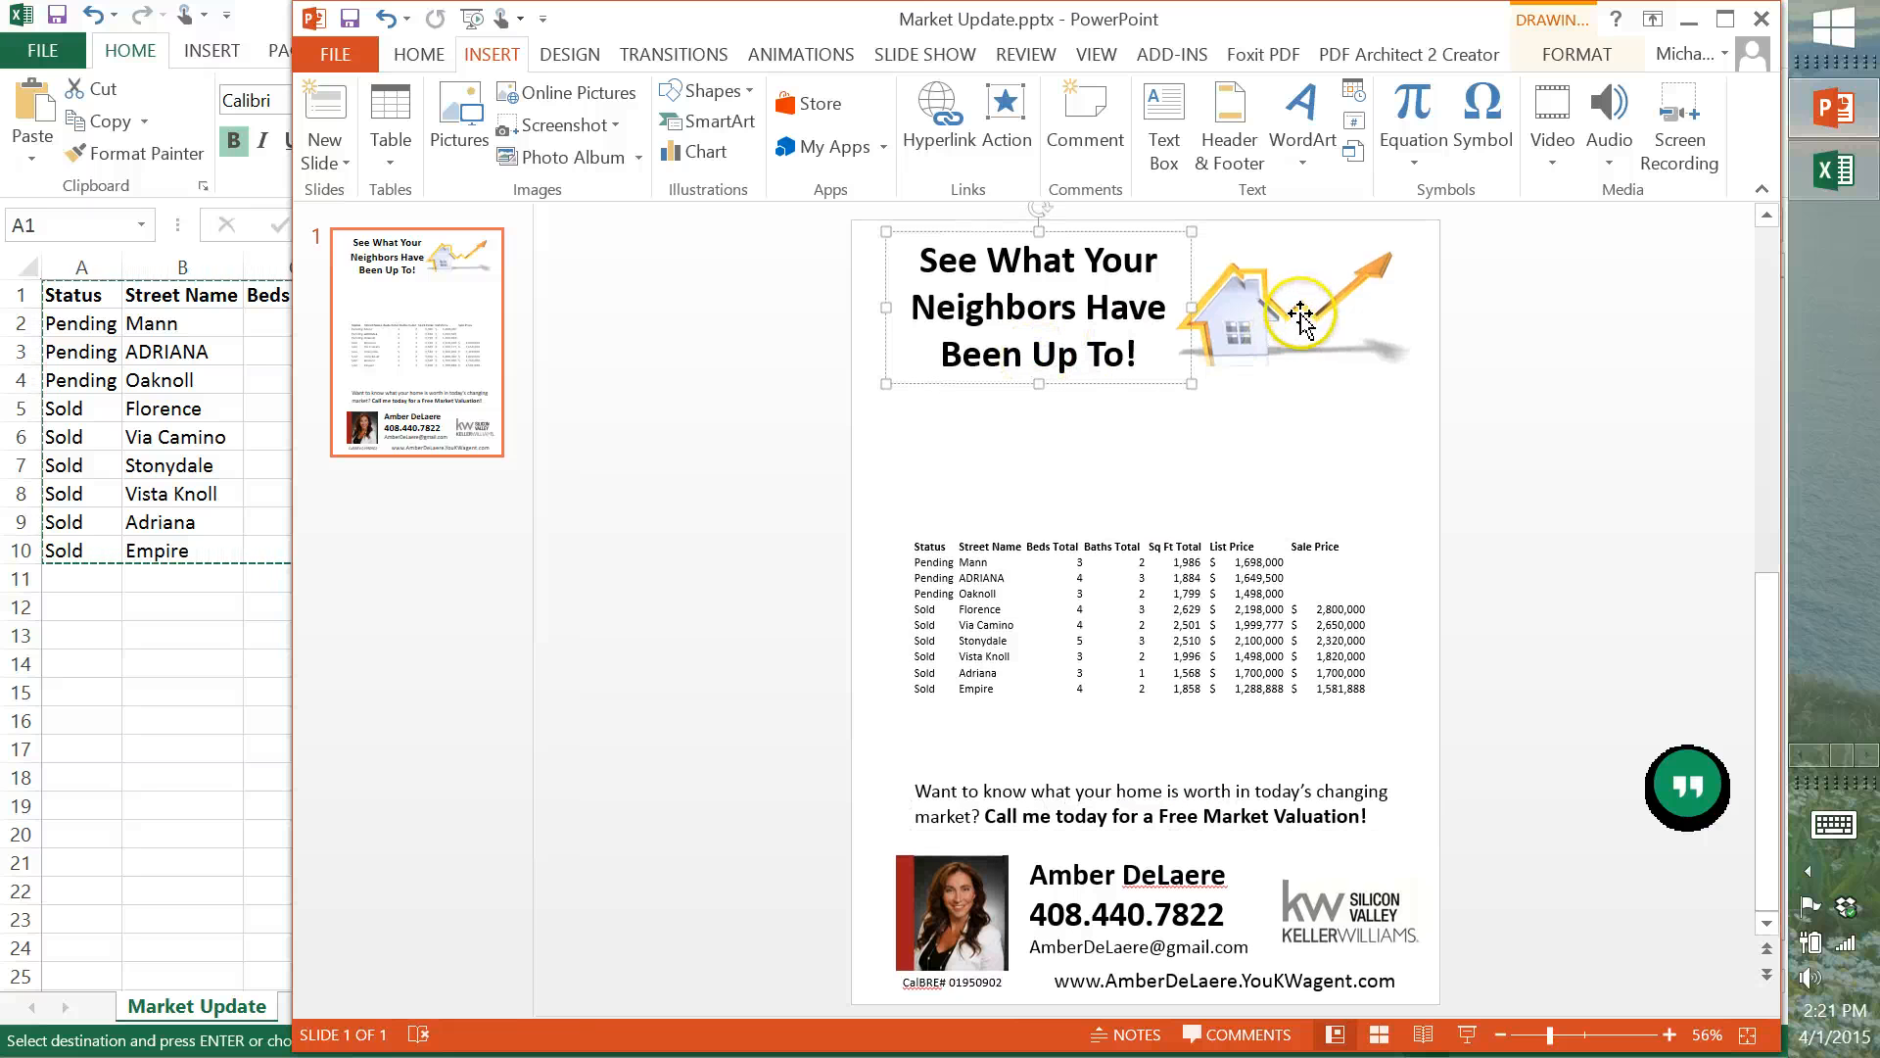
pyautogui.click(1132, 561)
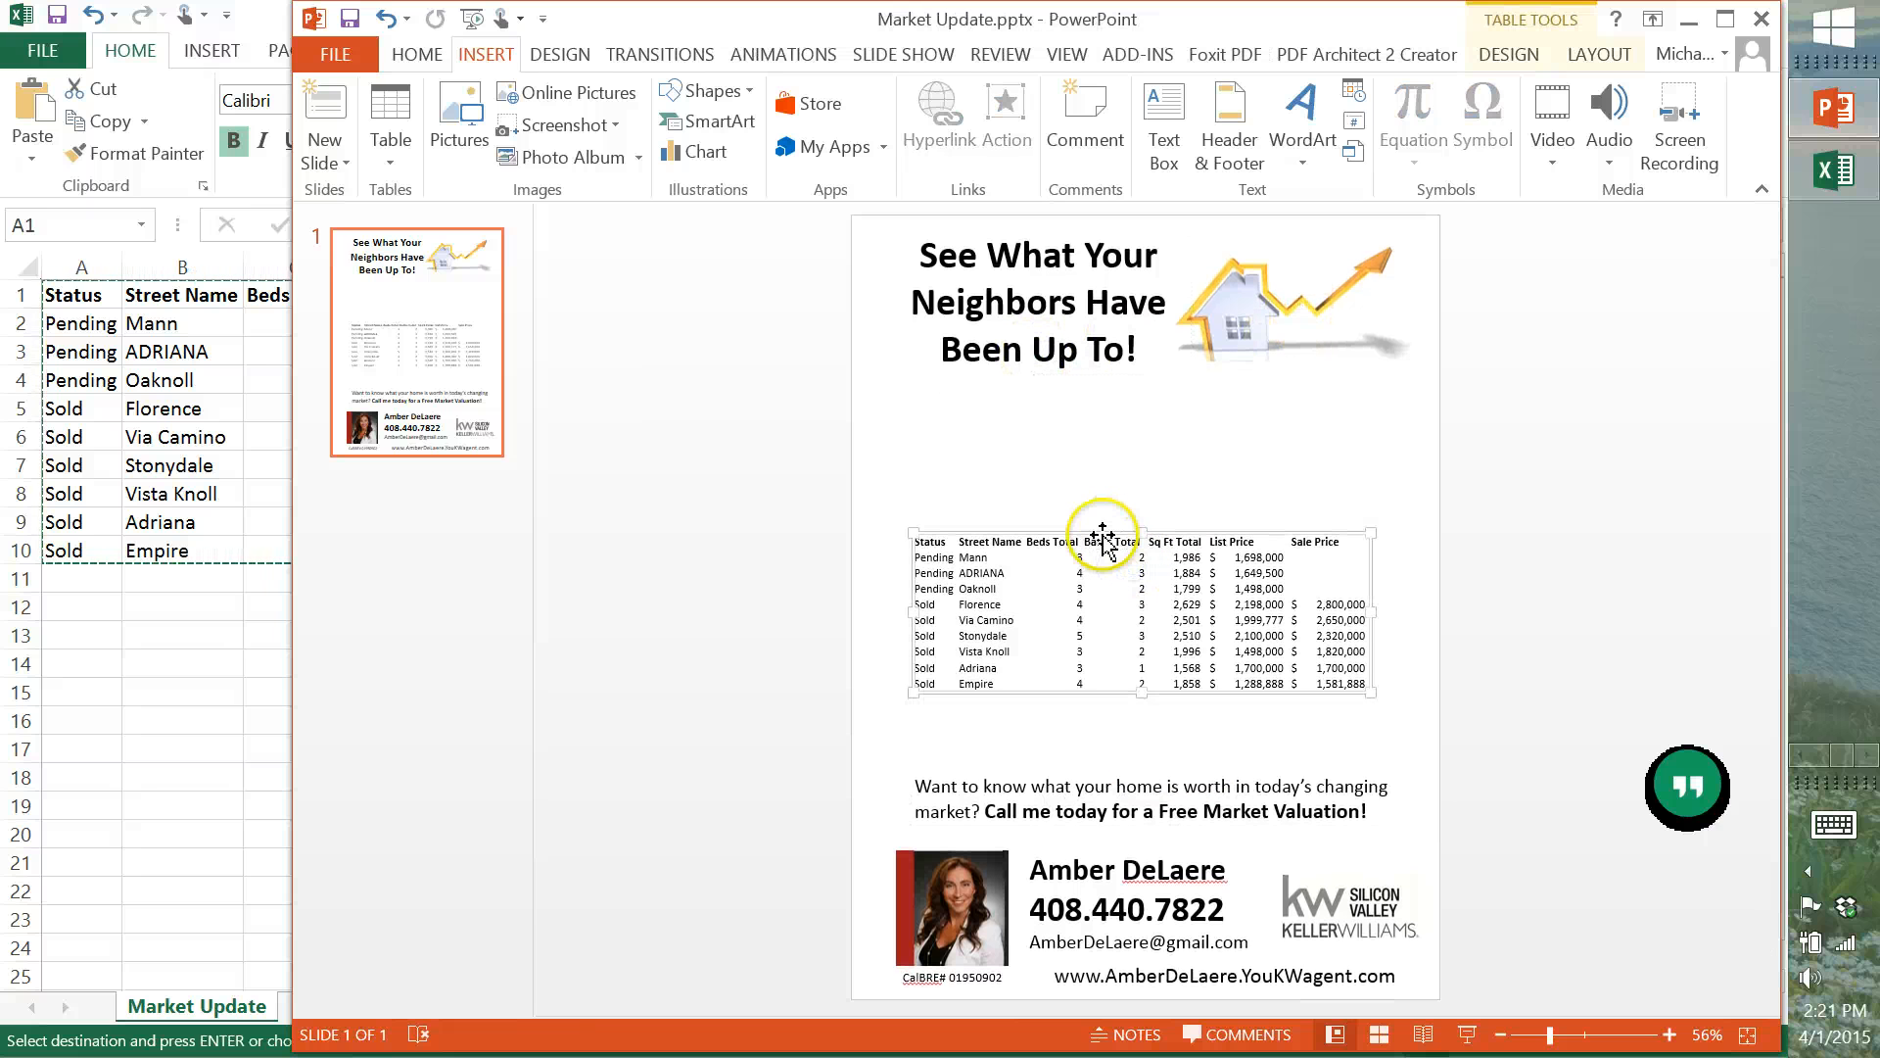
pyautogui.click(1066, 54)
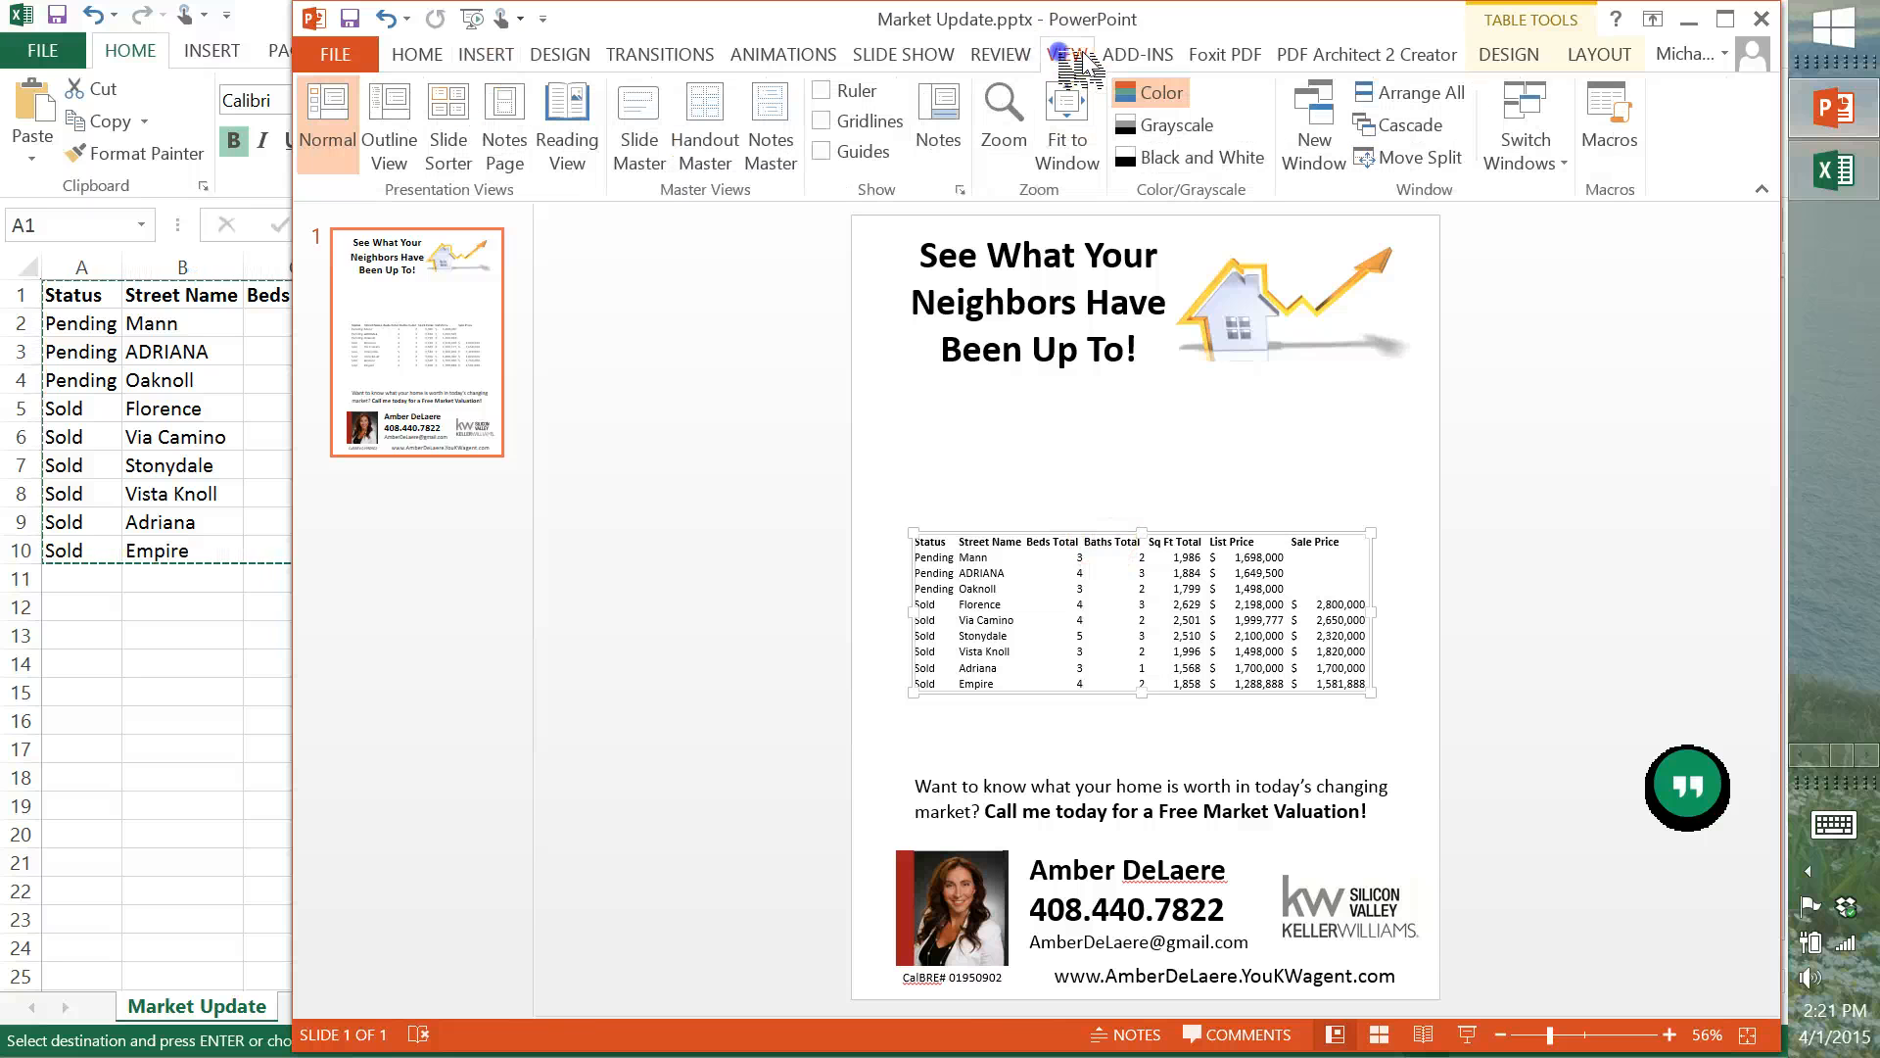
pyautogui.click(999, 108)
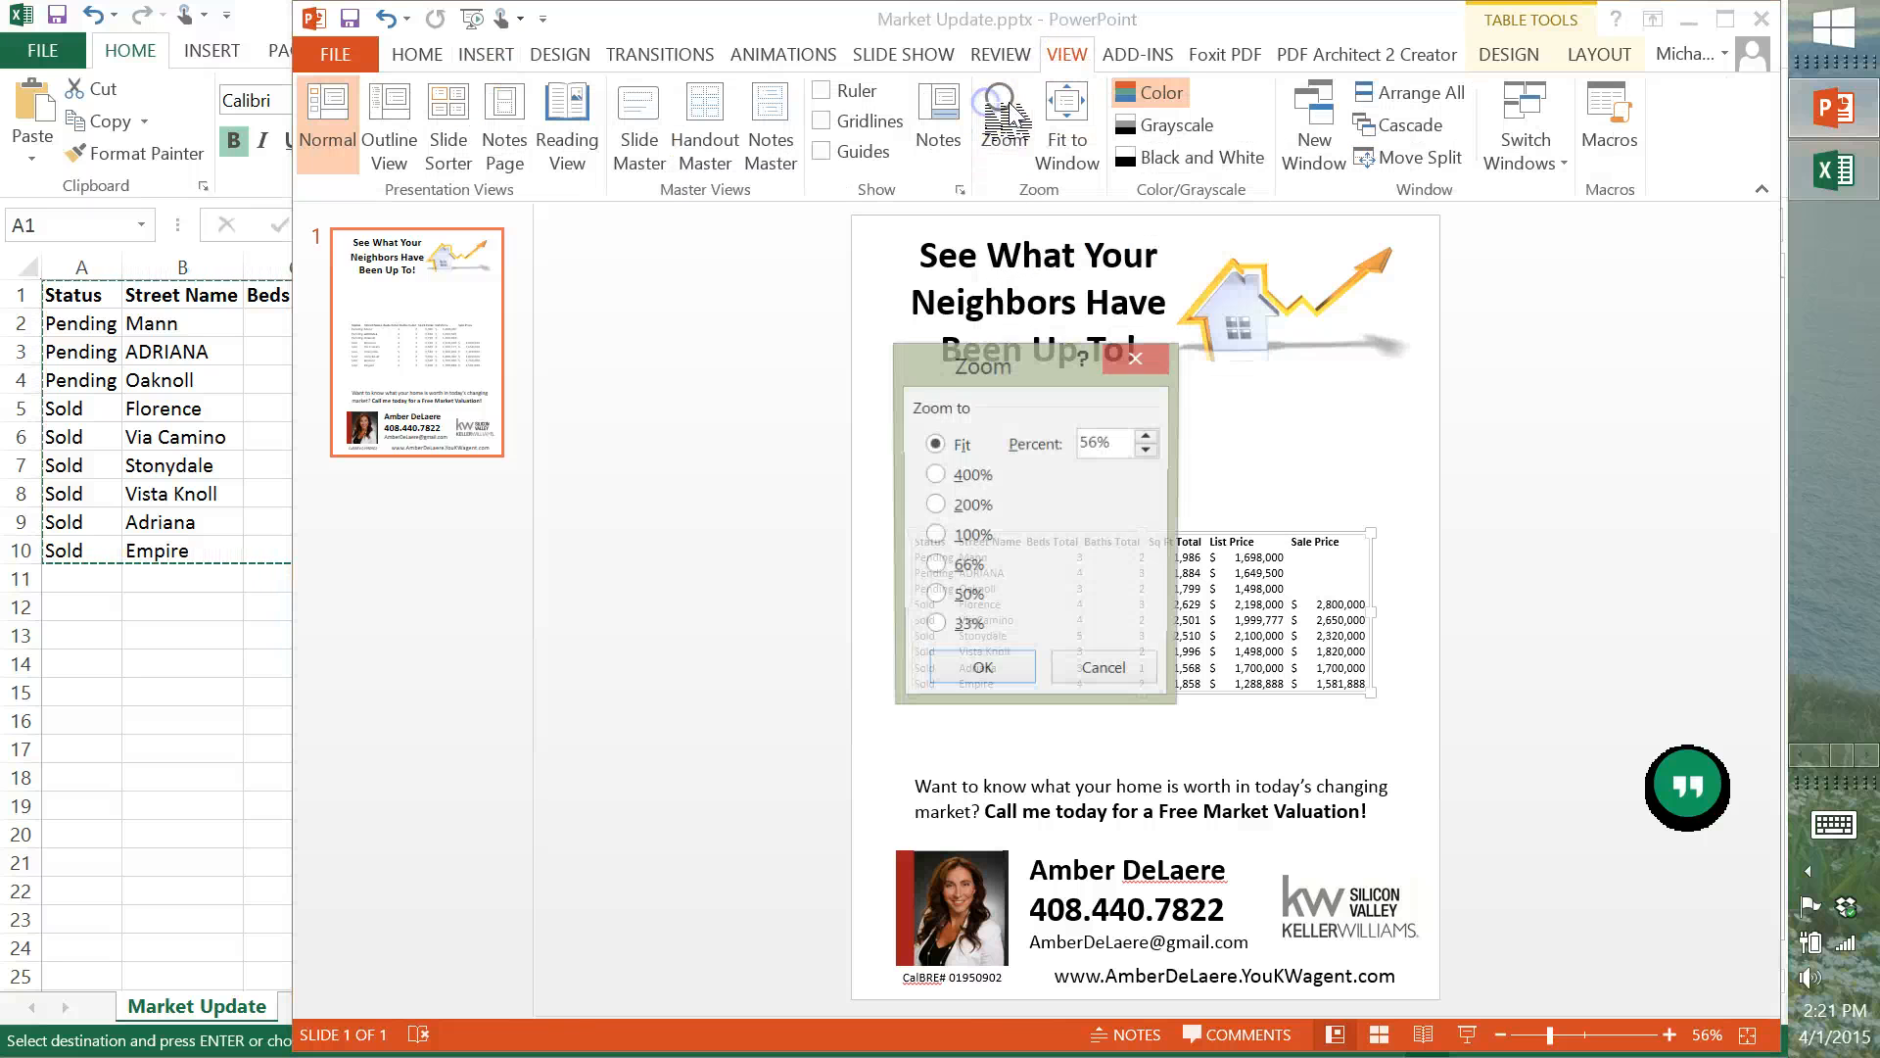
pyautogui.click(970, 505)
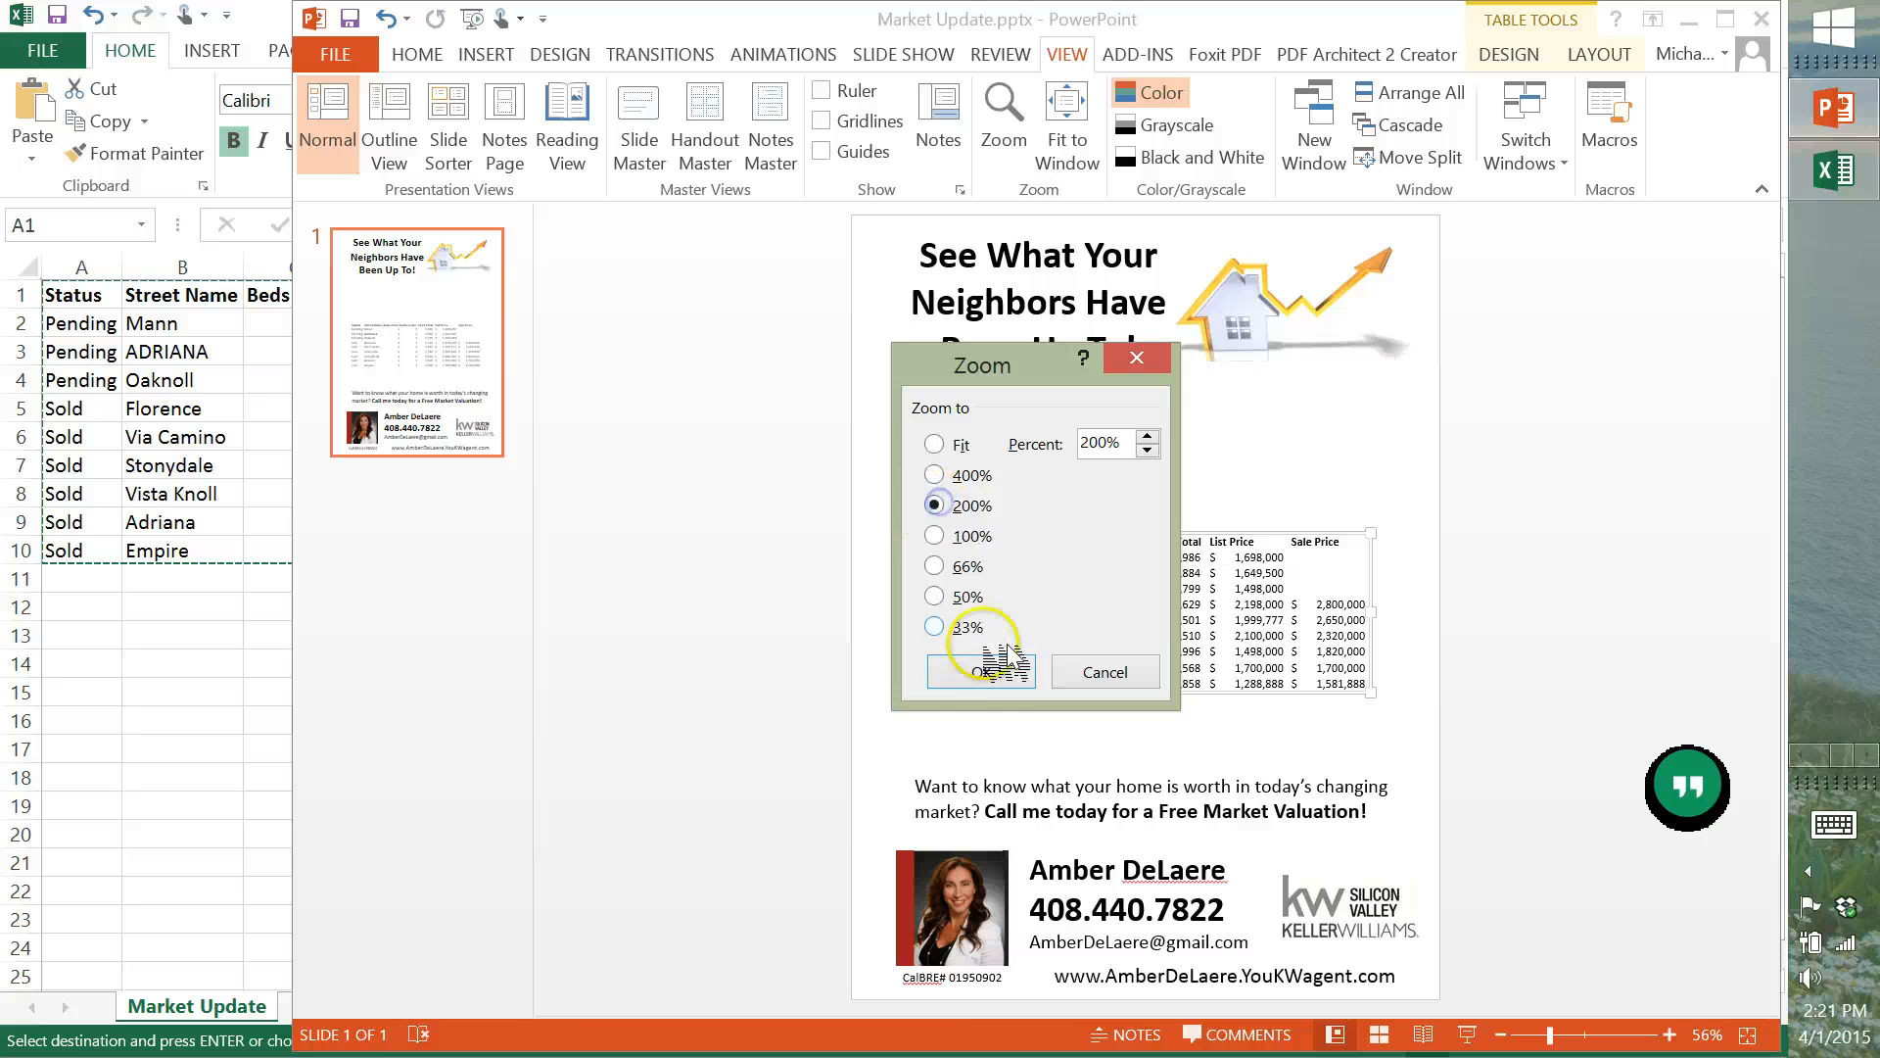
pyautogui.click(983, 672)
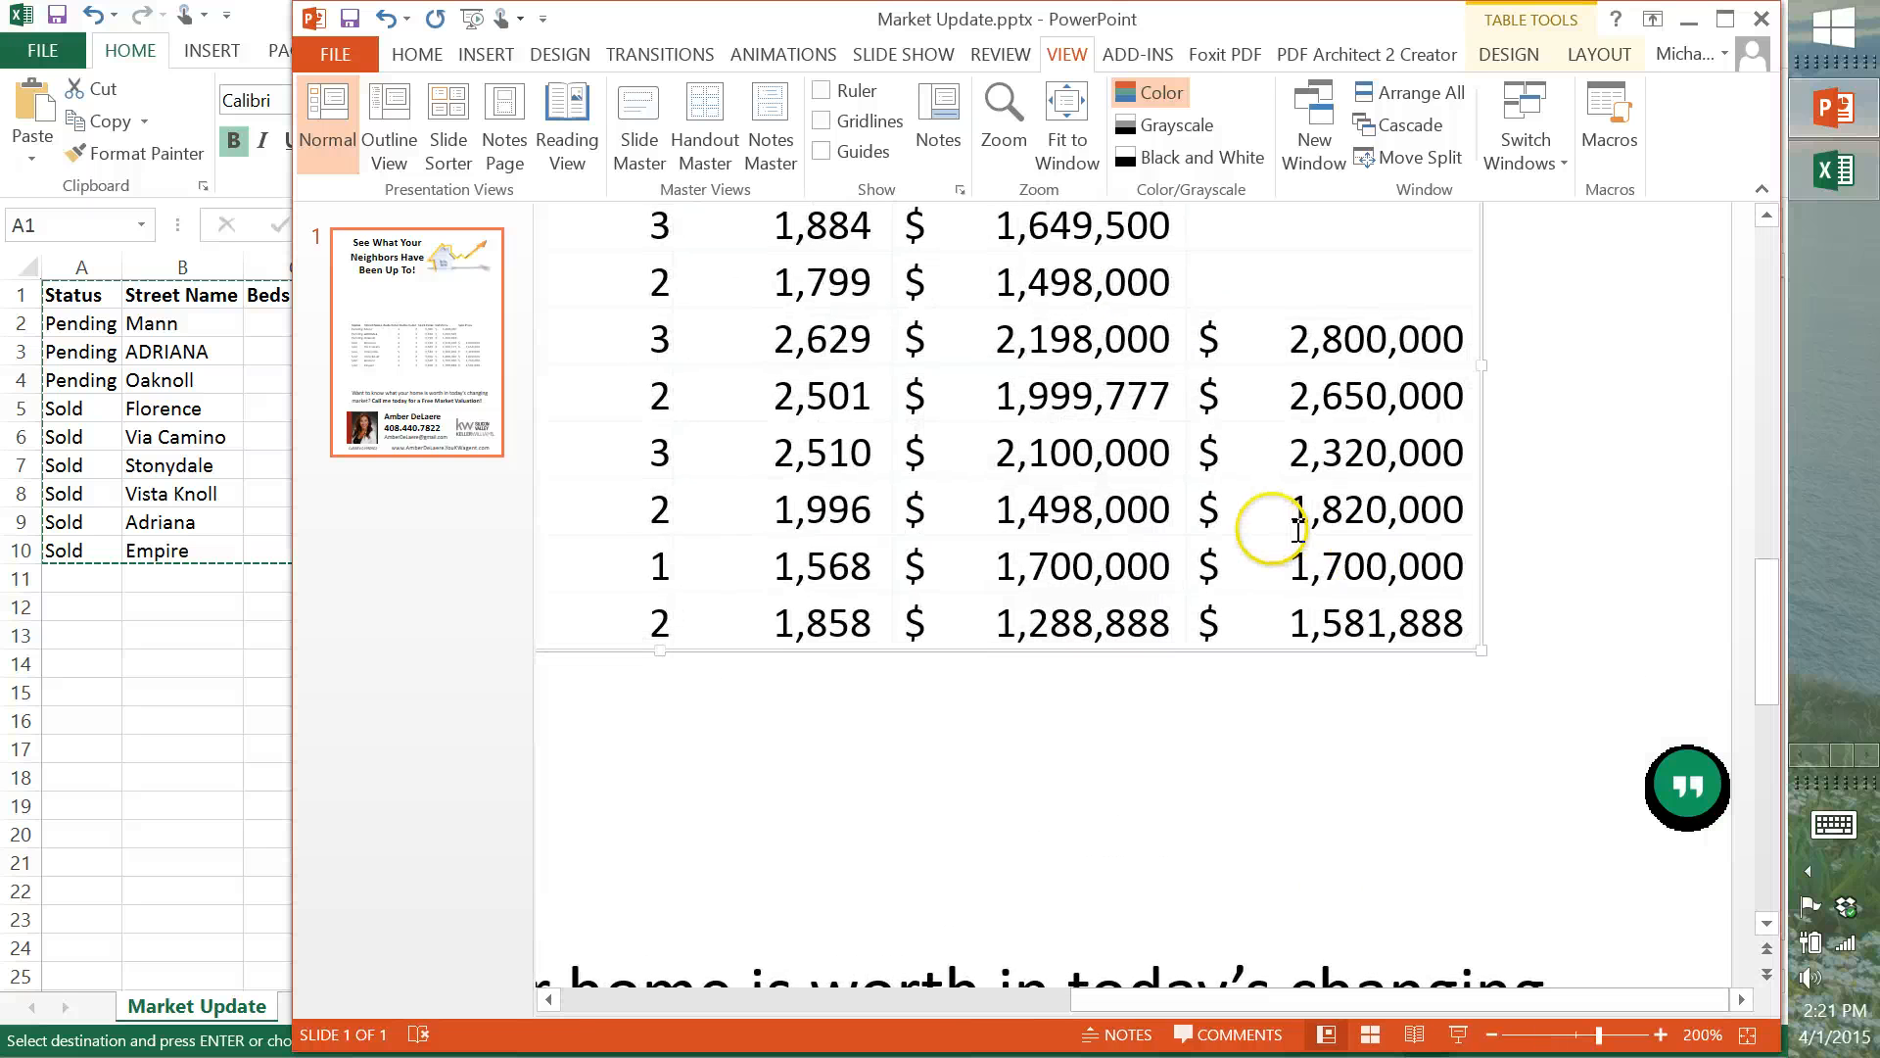
# Select every cell of the listings table, increase the font size to 12 and center the text.
pyautogui.scroll(3, 1263, 509)
pyautogui.click(1247, 345)
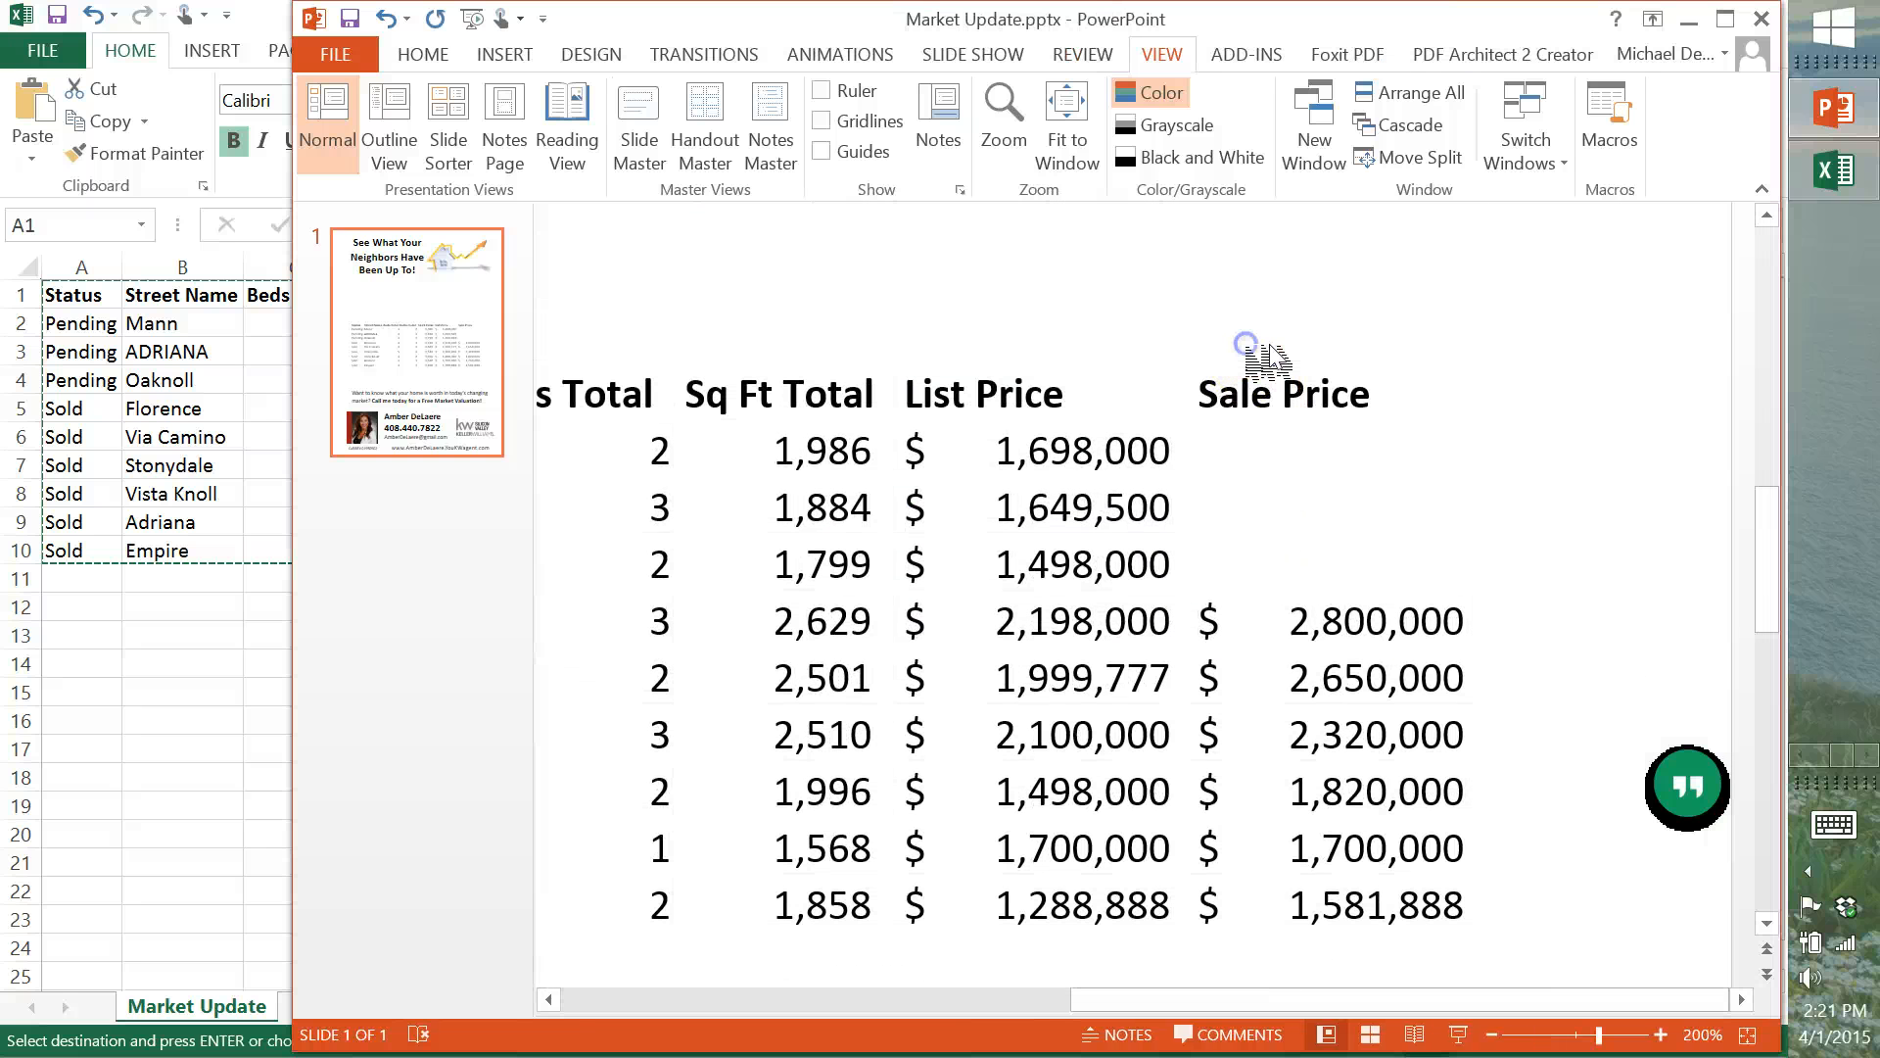
pyautogui.moveTo(1245, 351); pyautogui.dragTo(556, 337)
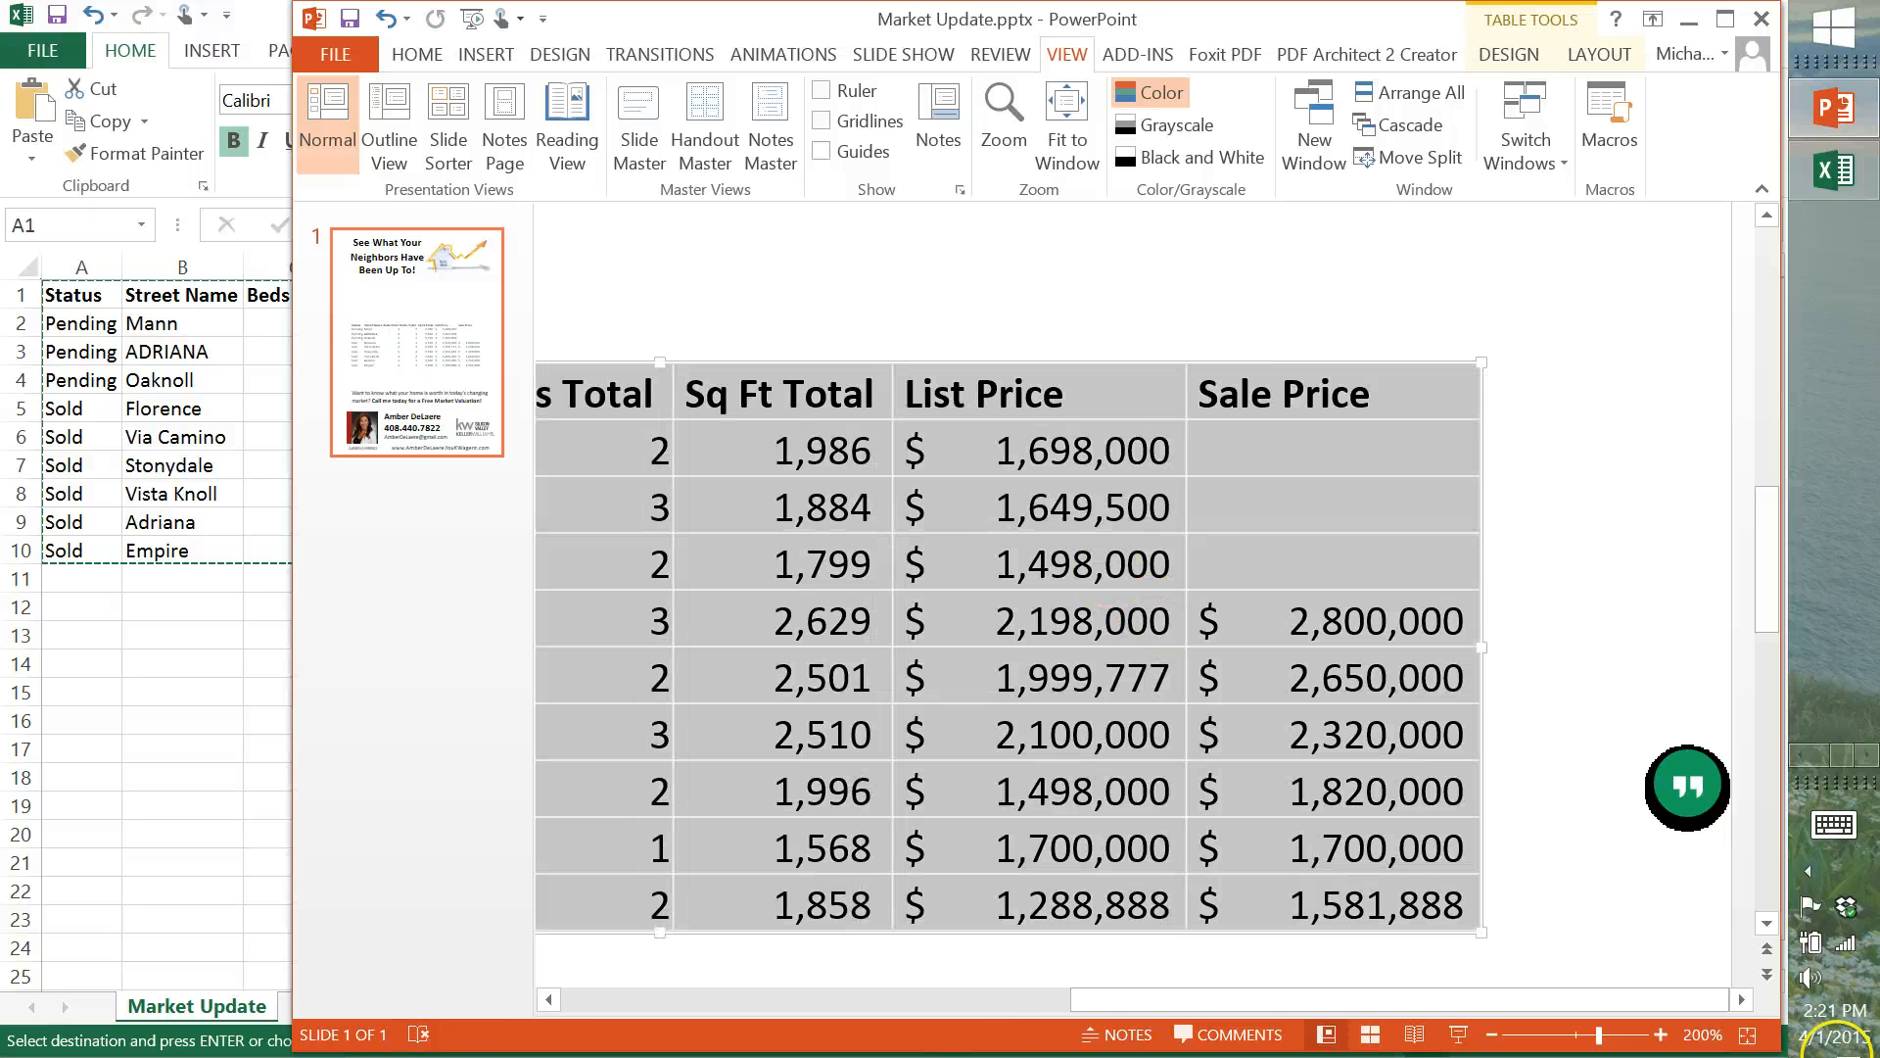
pyautogui.moveTo(1095, 1000); pyautogui.dragTo(844, 1004)
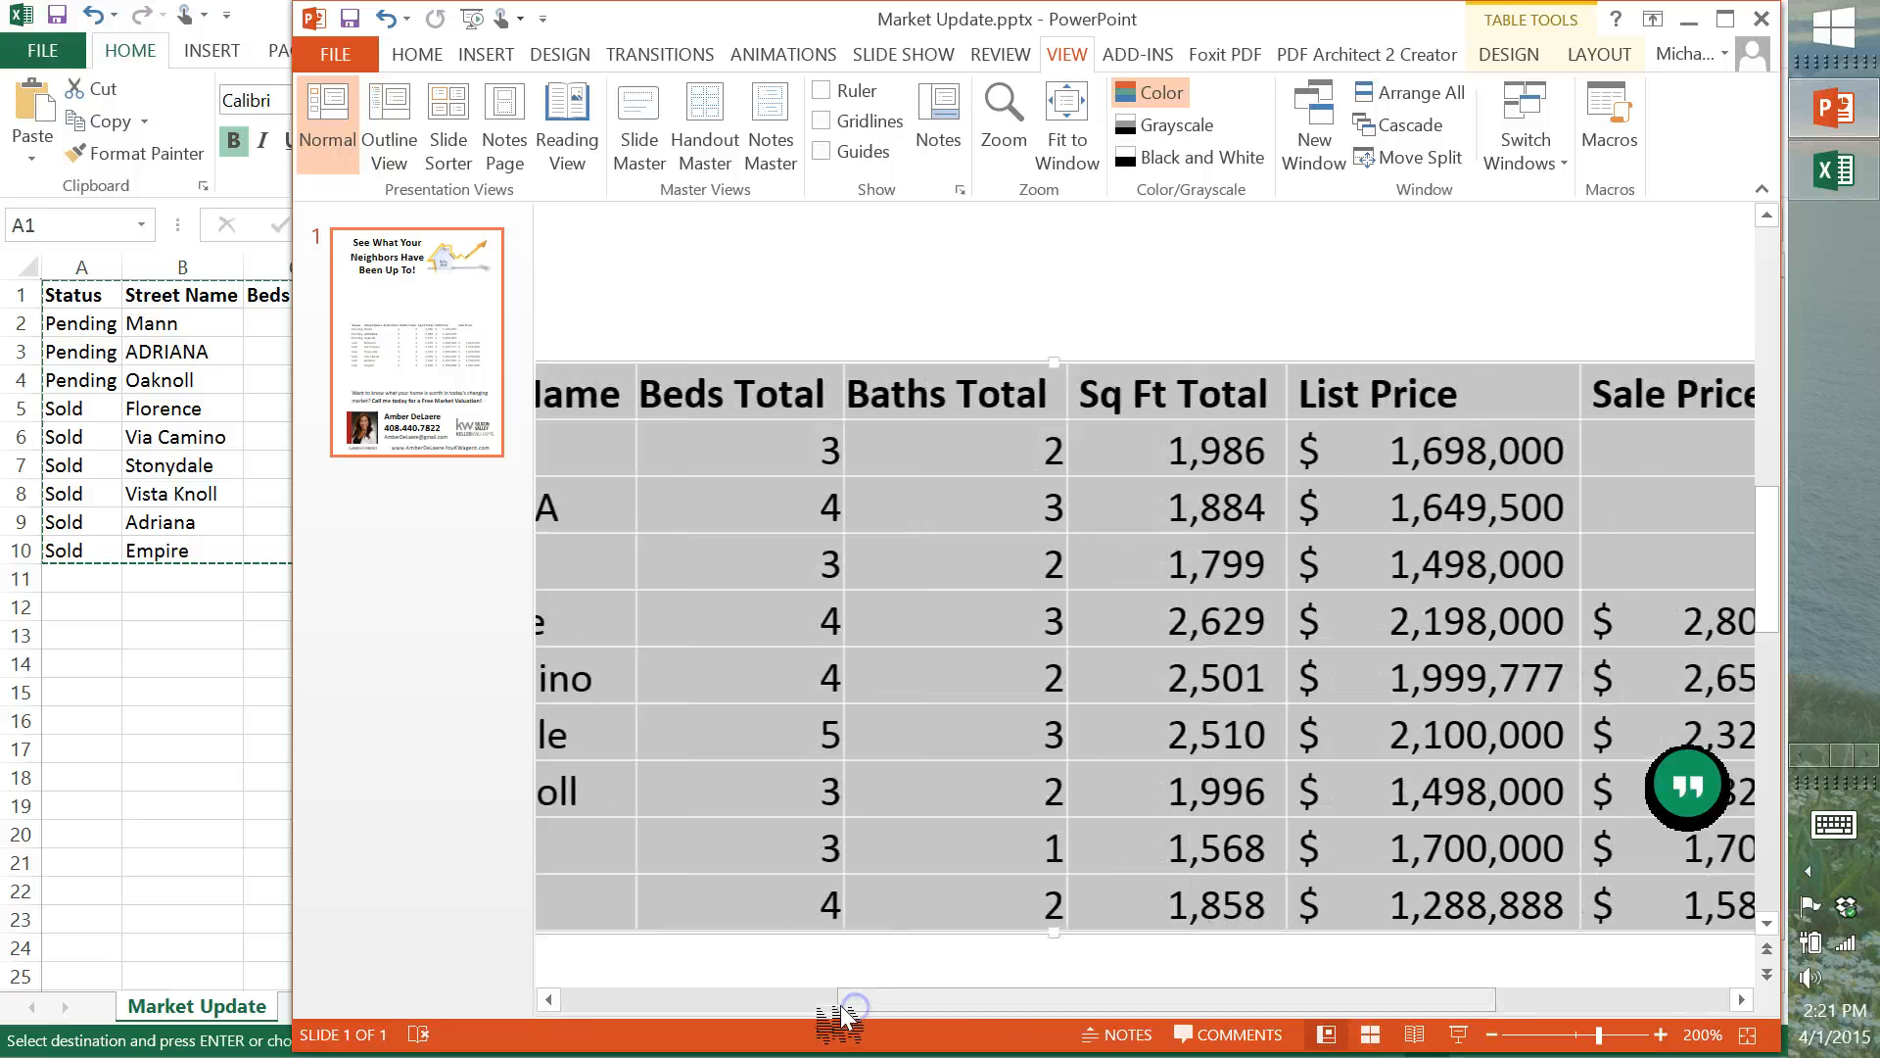
pyautogui.click(420, 55)
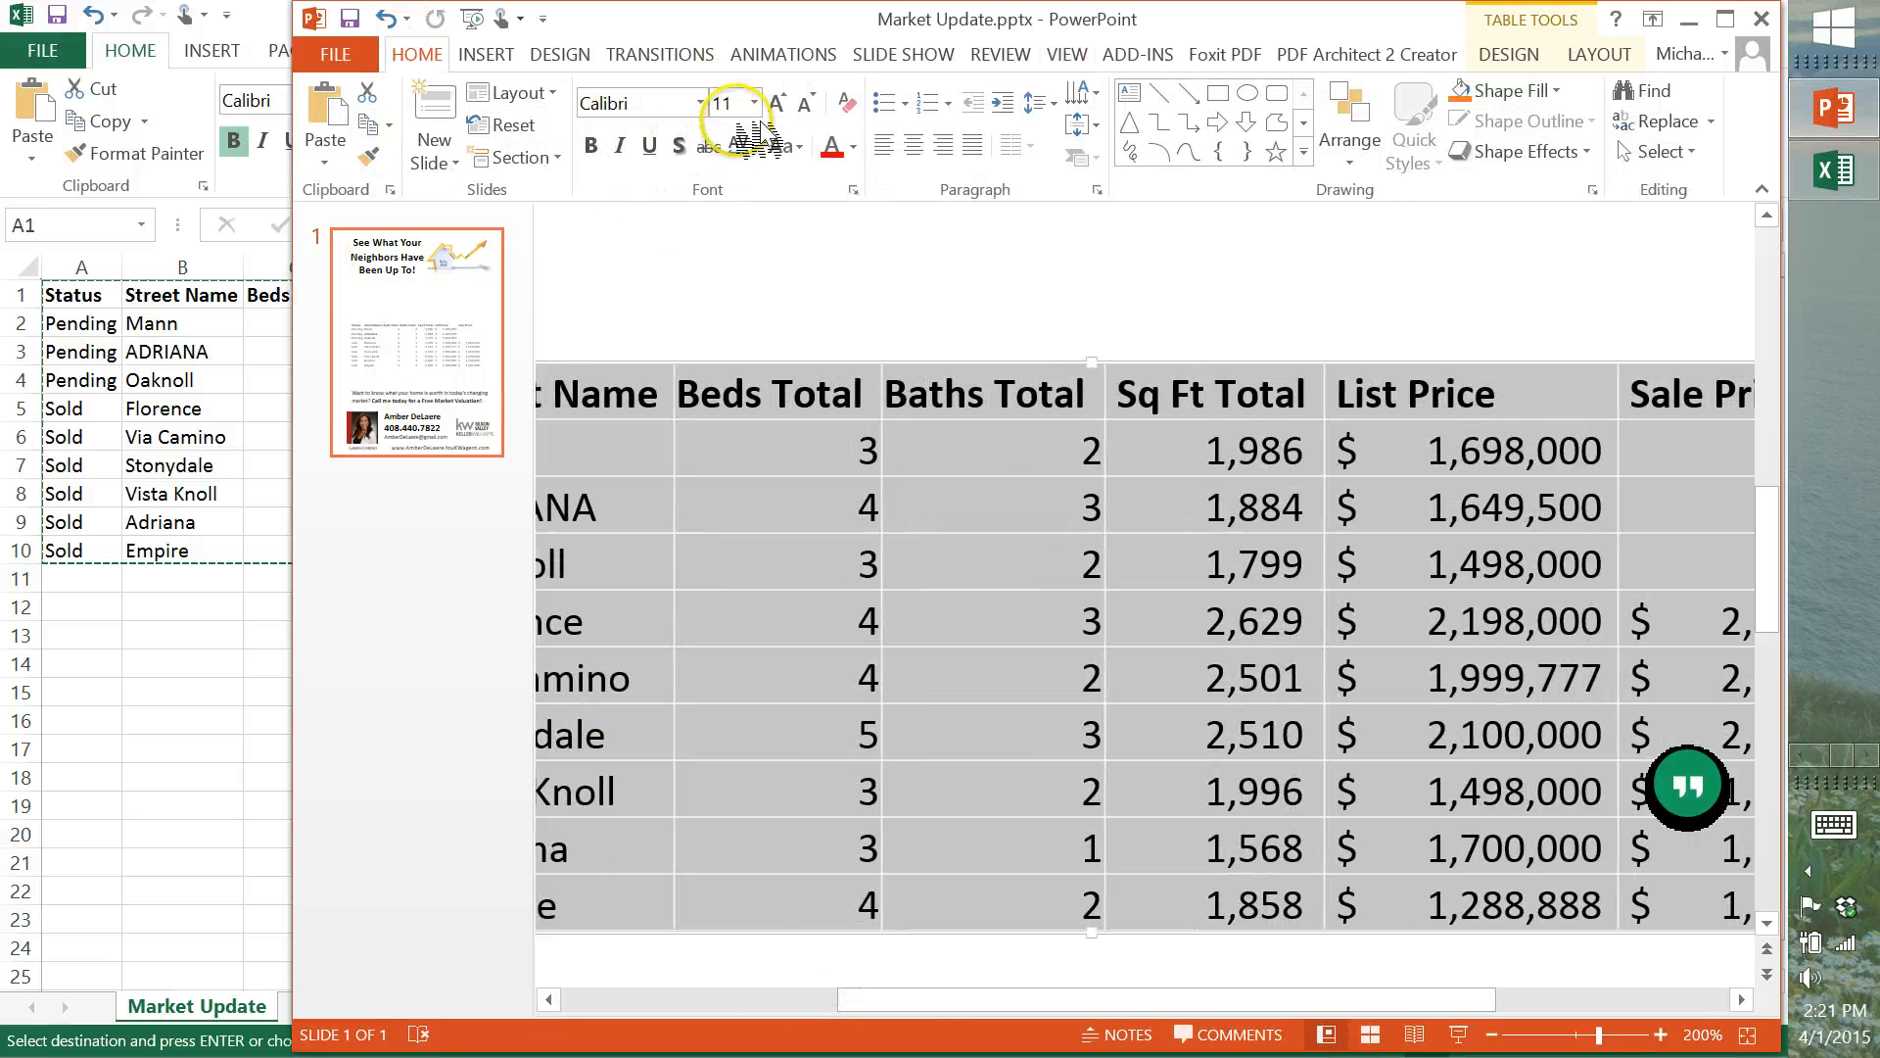
pyautogui.click(778, 102)
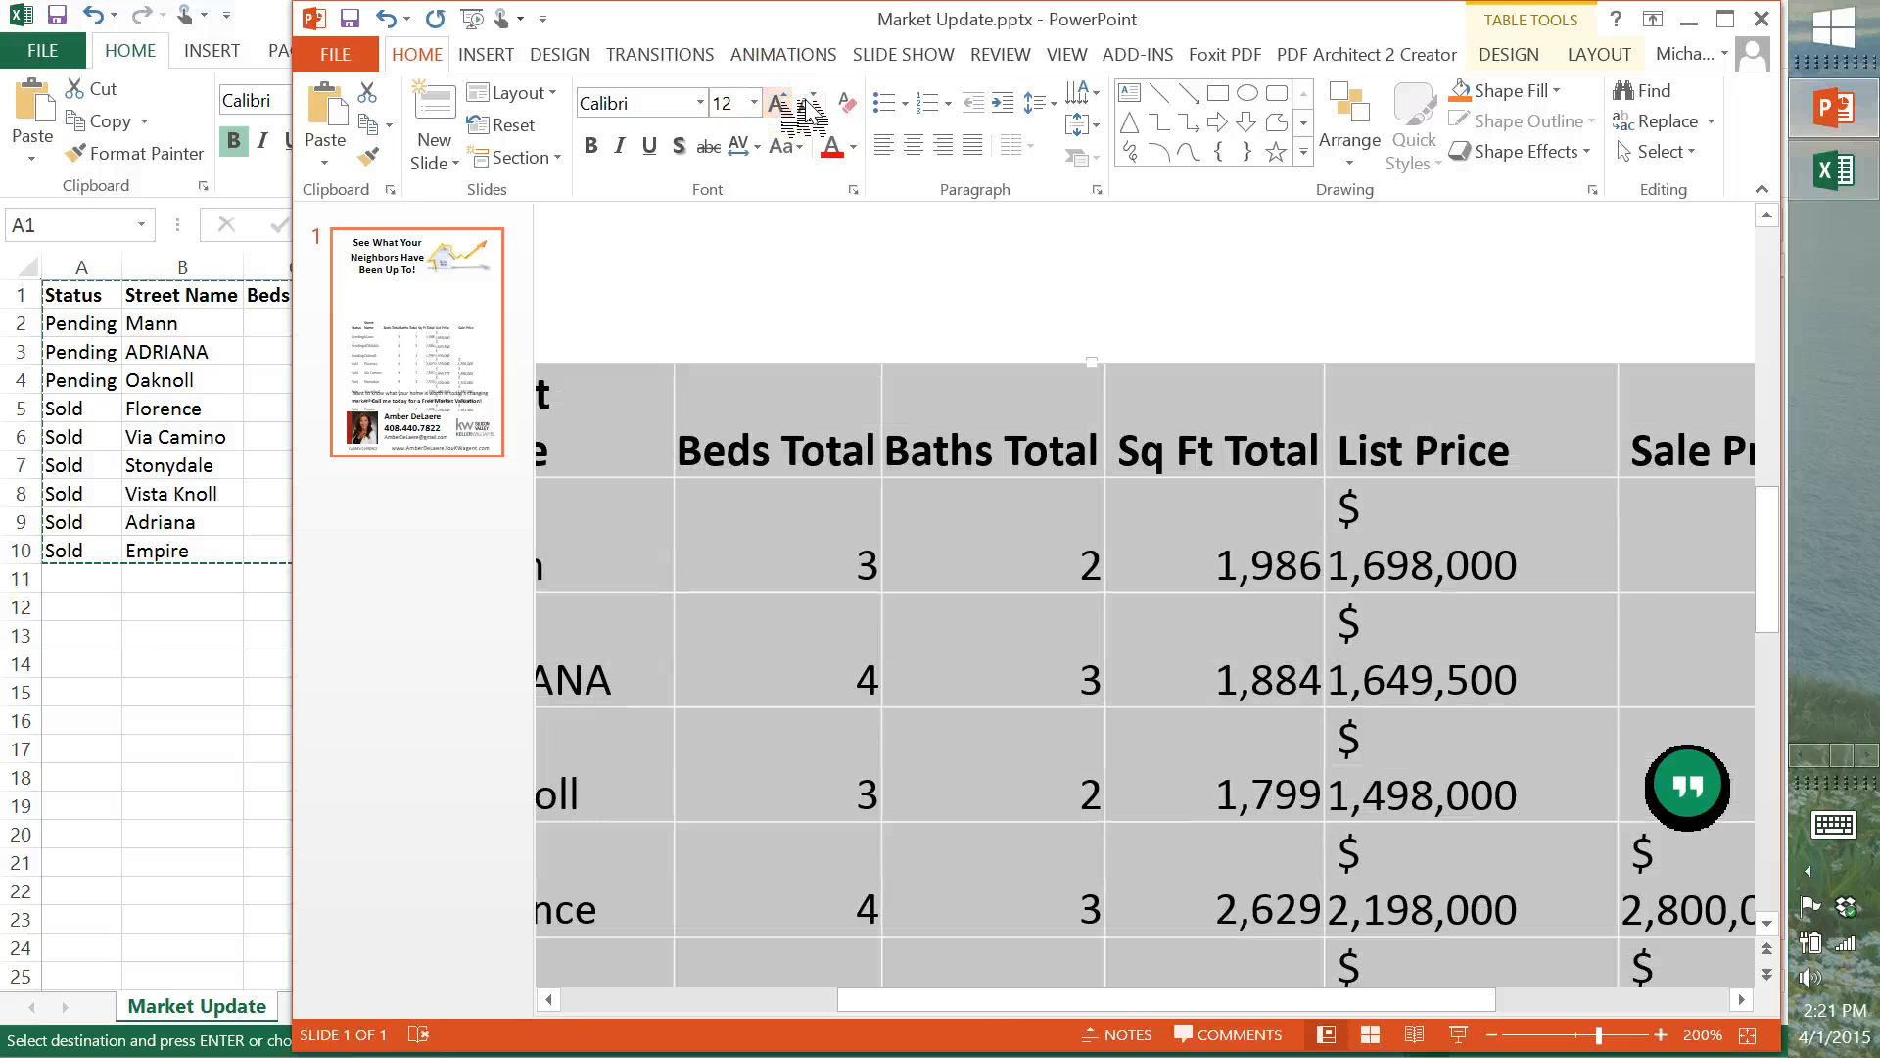
pyautogui.click(913, 147)
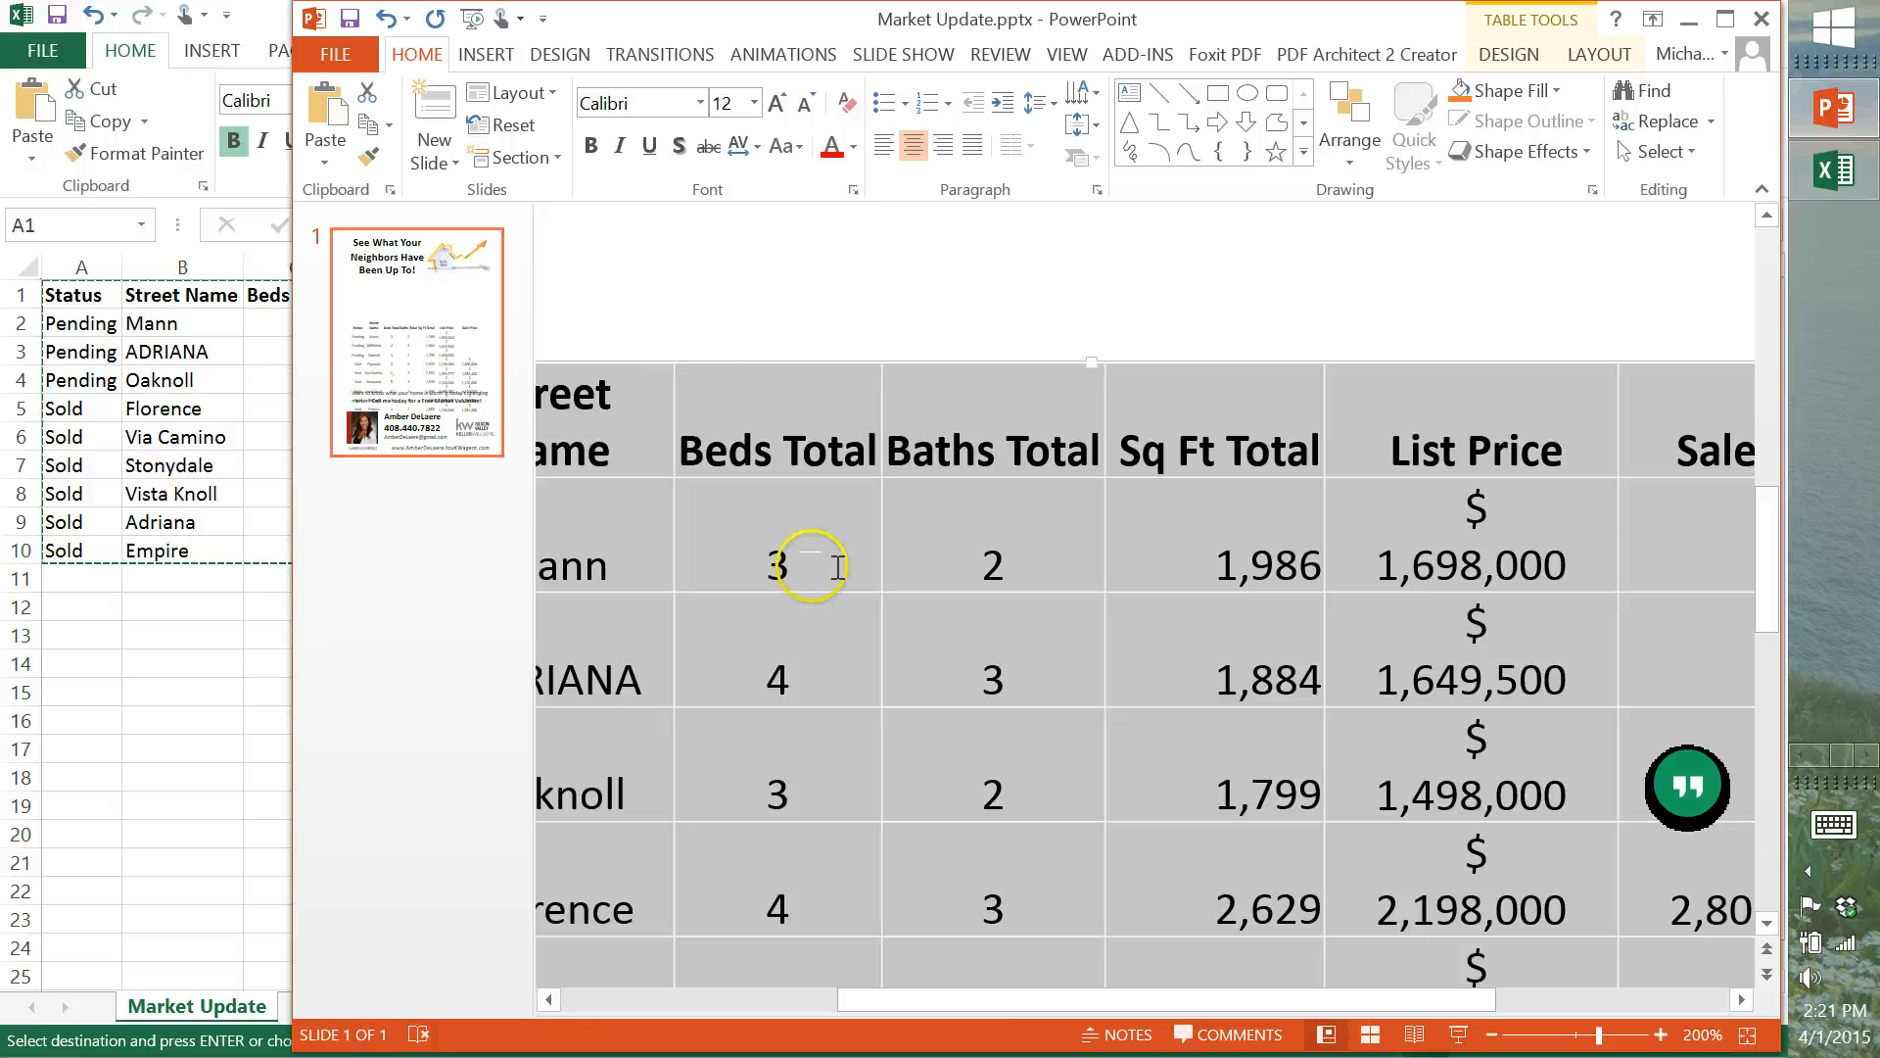
# Set the slide zoom to 100% and move the listings table up to just below the headline.
pyautogui.click(1067, 55)
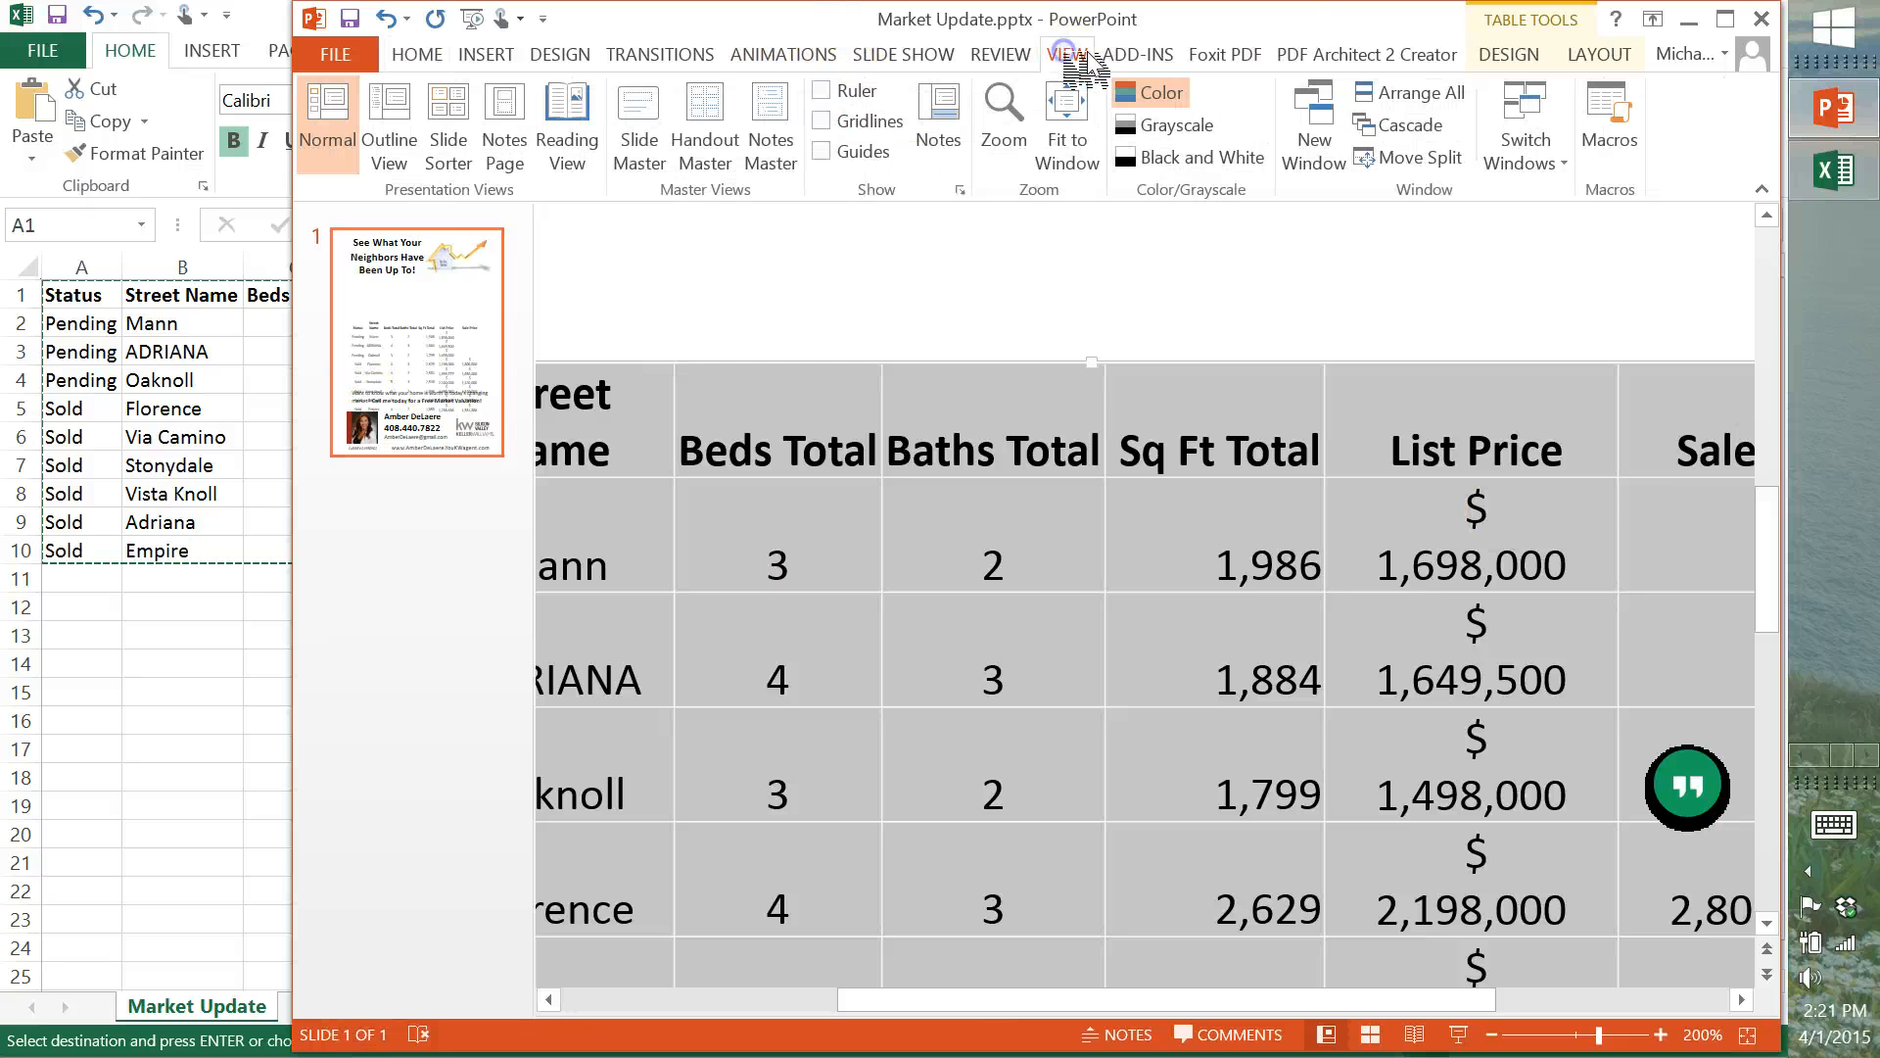
pyautogui.click(1008, 132)
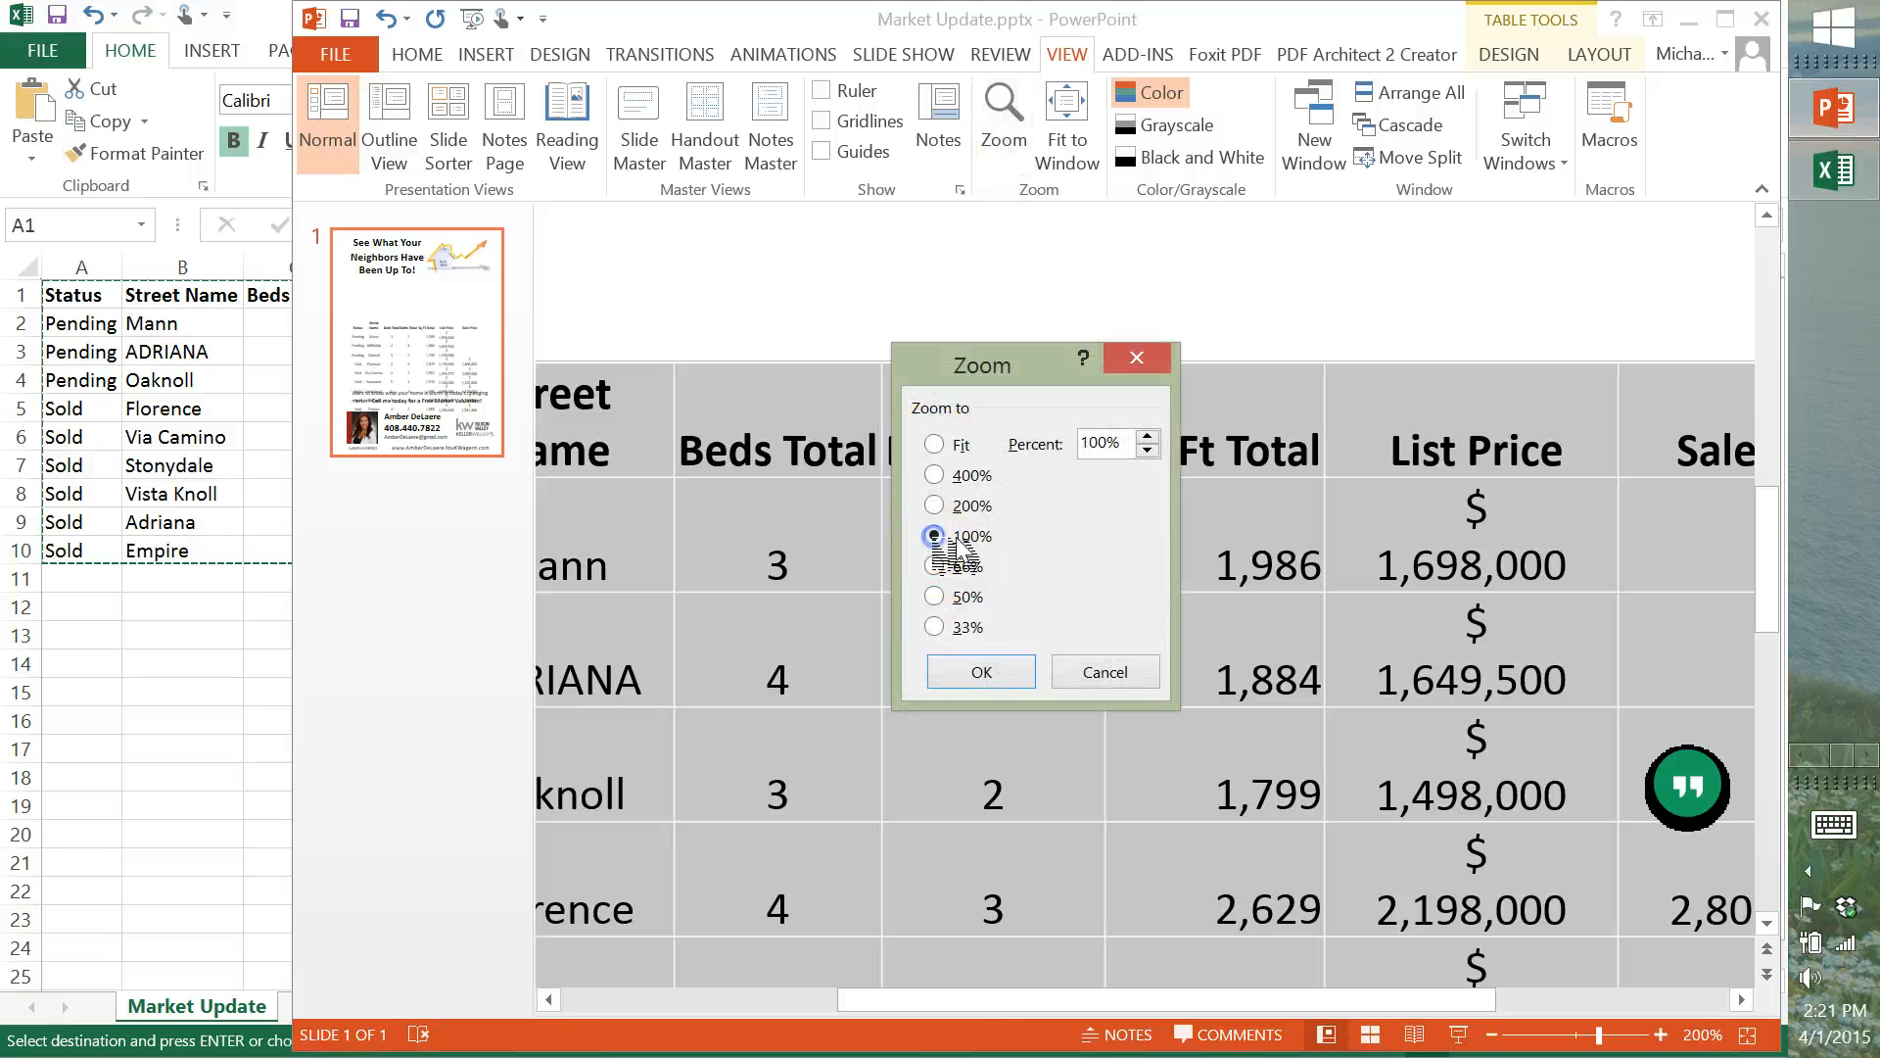
pyautogui.click(985, 675)
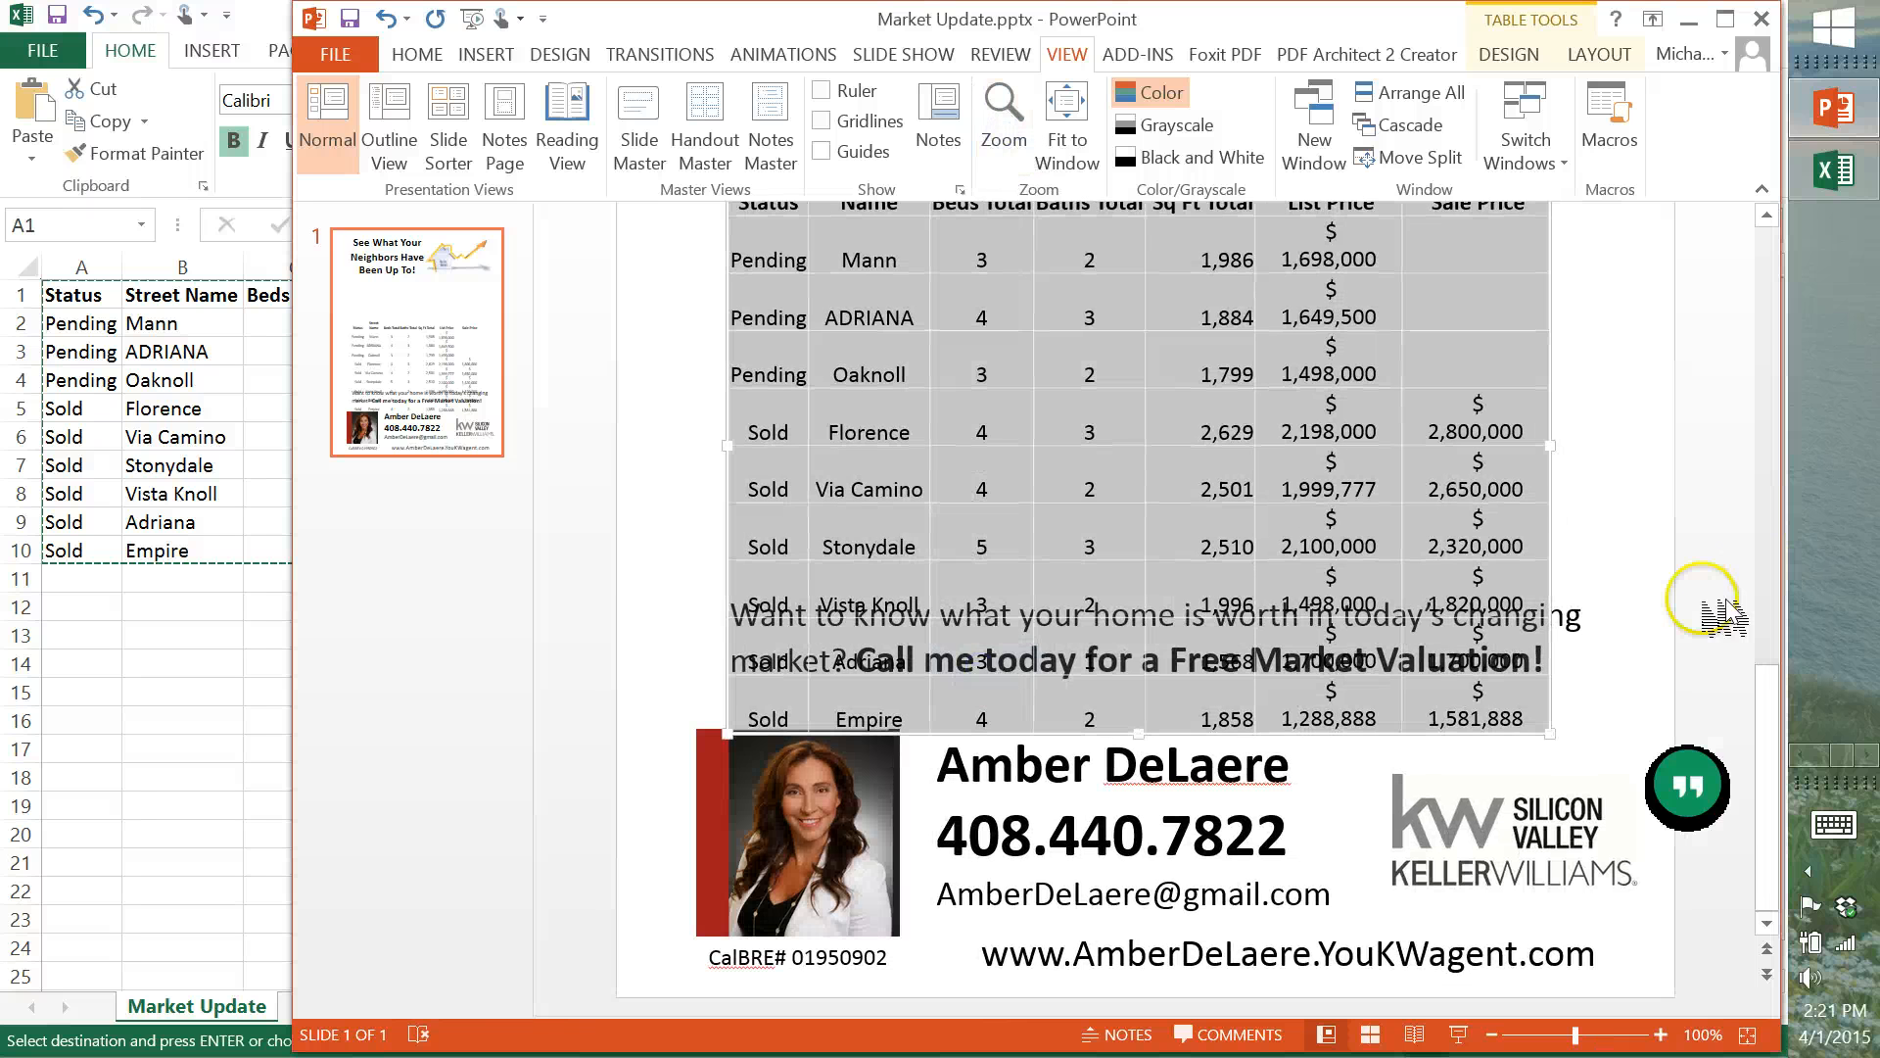
pyautogui.scroll(3, 1587, 454)
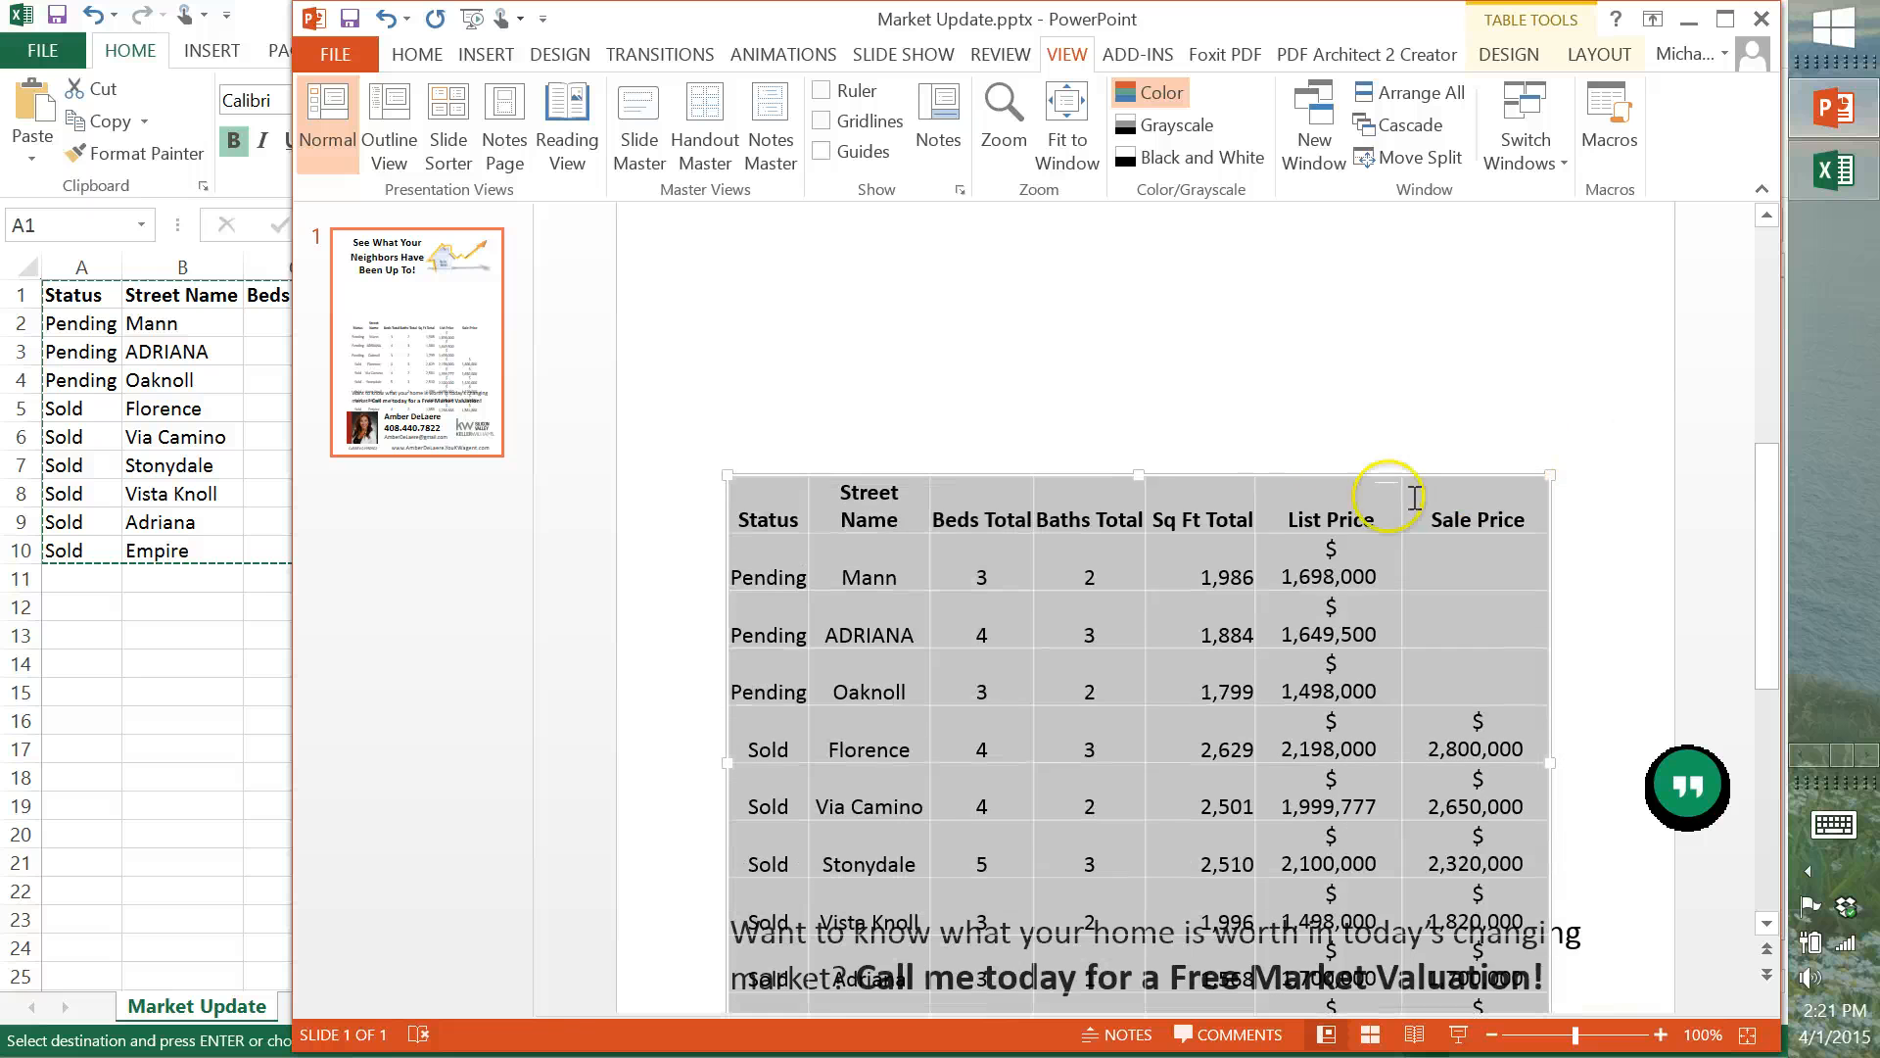
pyautogui.moveTo(1263, 477); pyautogui.dragTo(1238, 242)
pyautogui.scroll(5, 1469, 336)
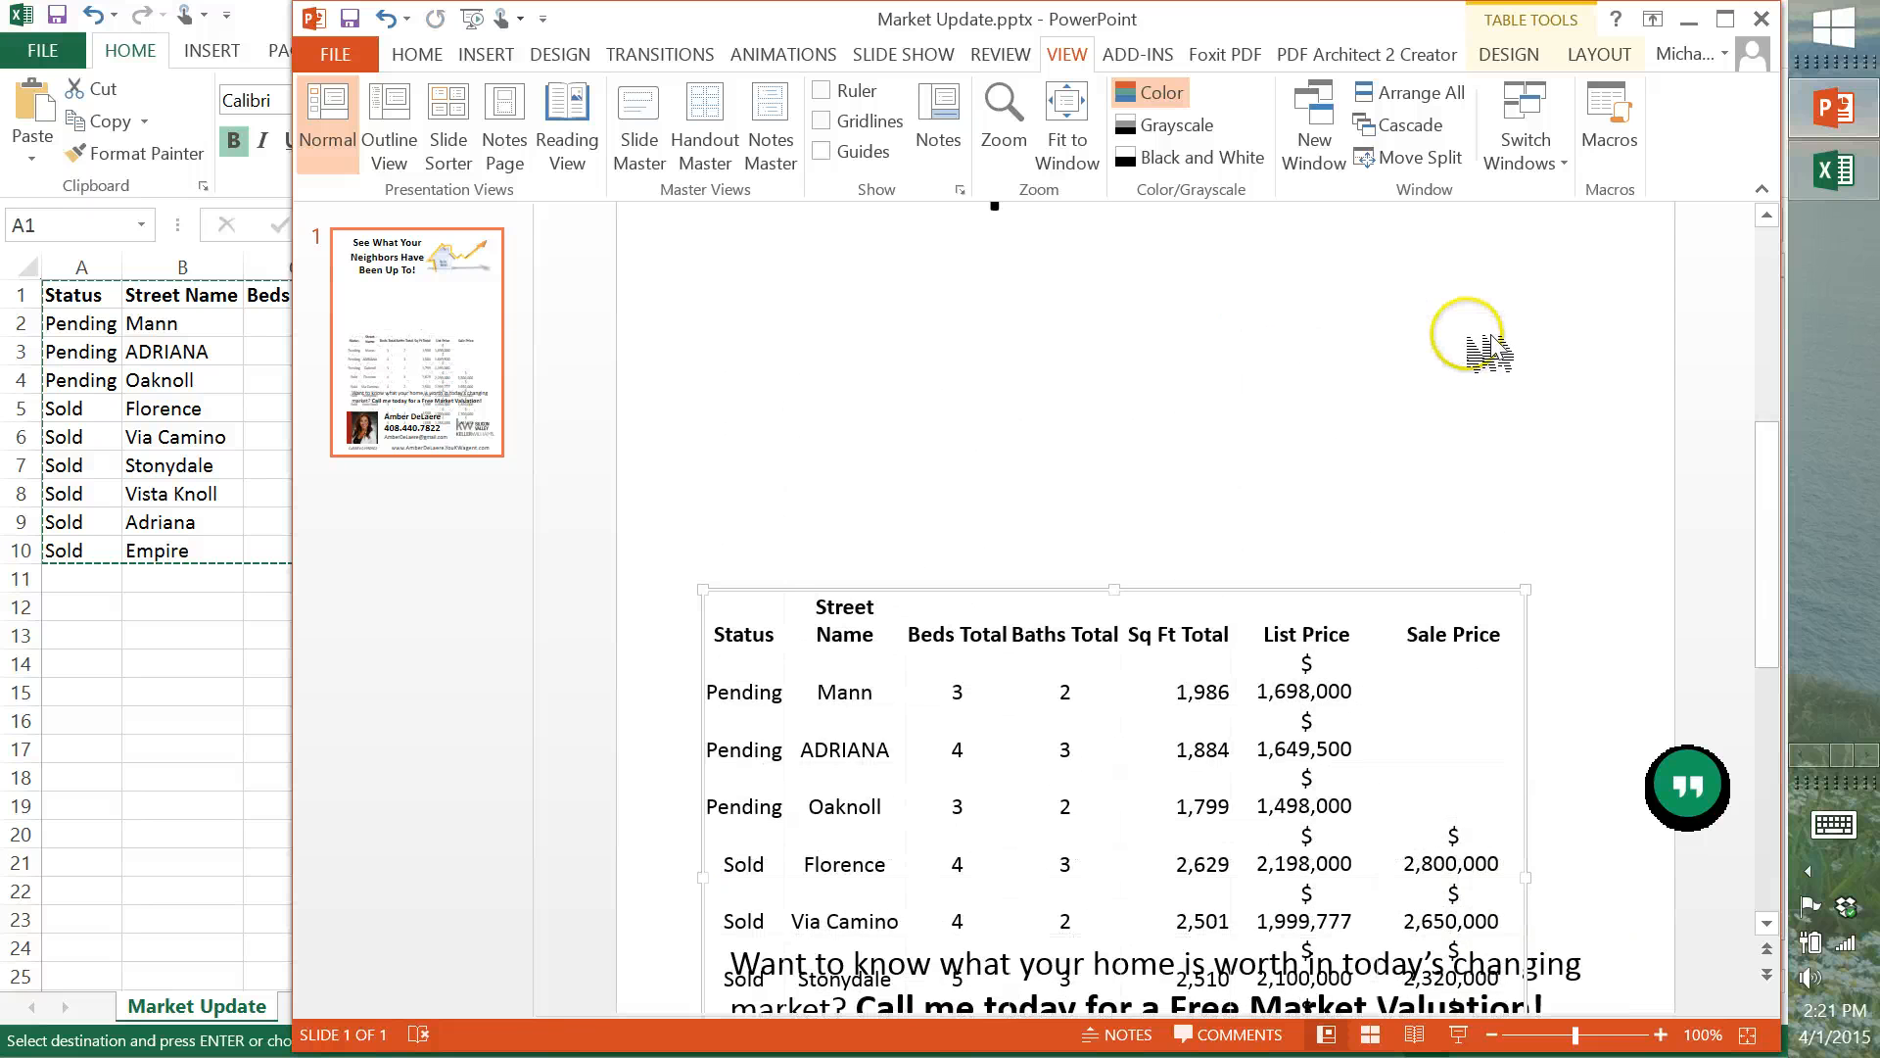
pyautogui.click(1236, 840)
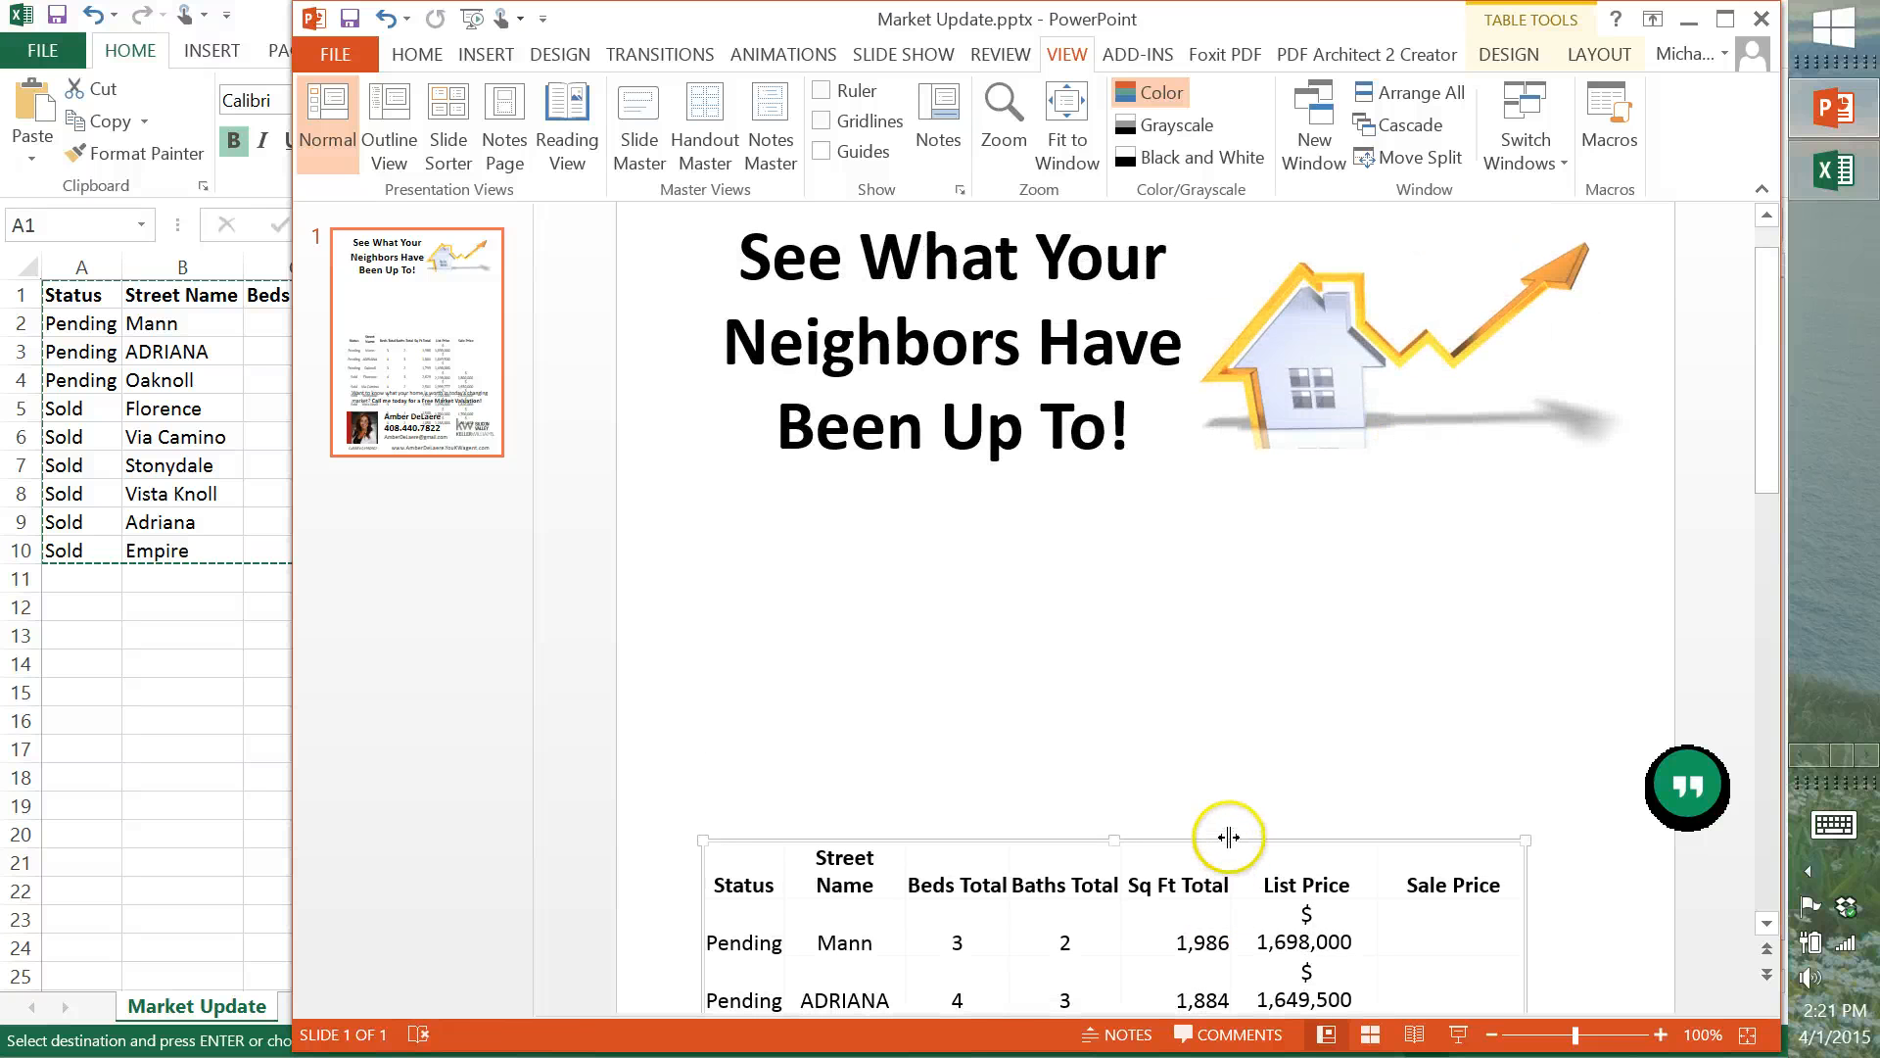
pyautogui.moveTo(1230, 844); pyautogui.dragTo(1233, 511)
pyautogui.click(1676, 521)
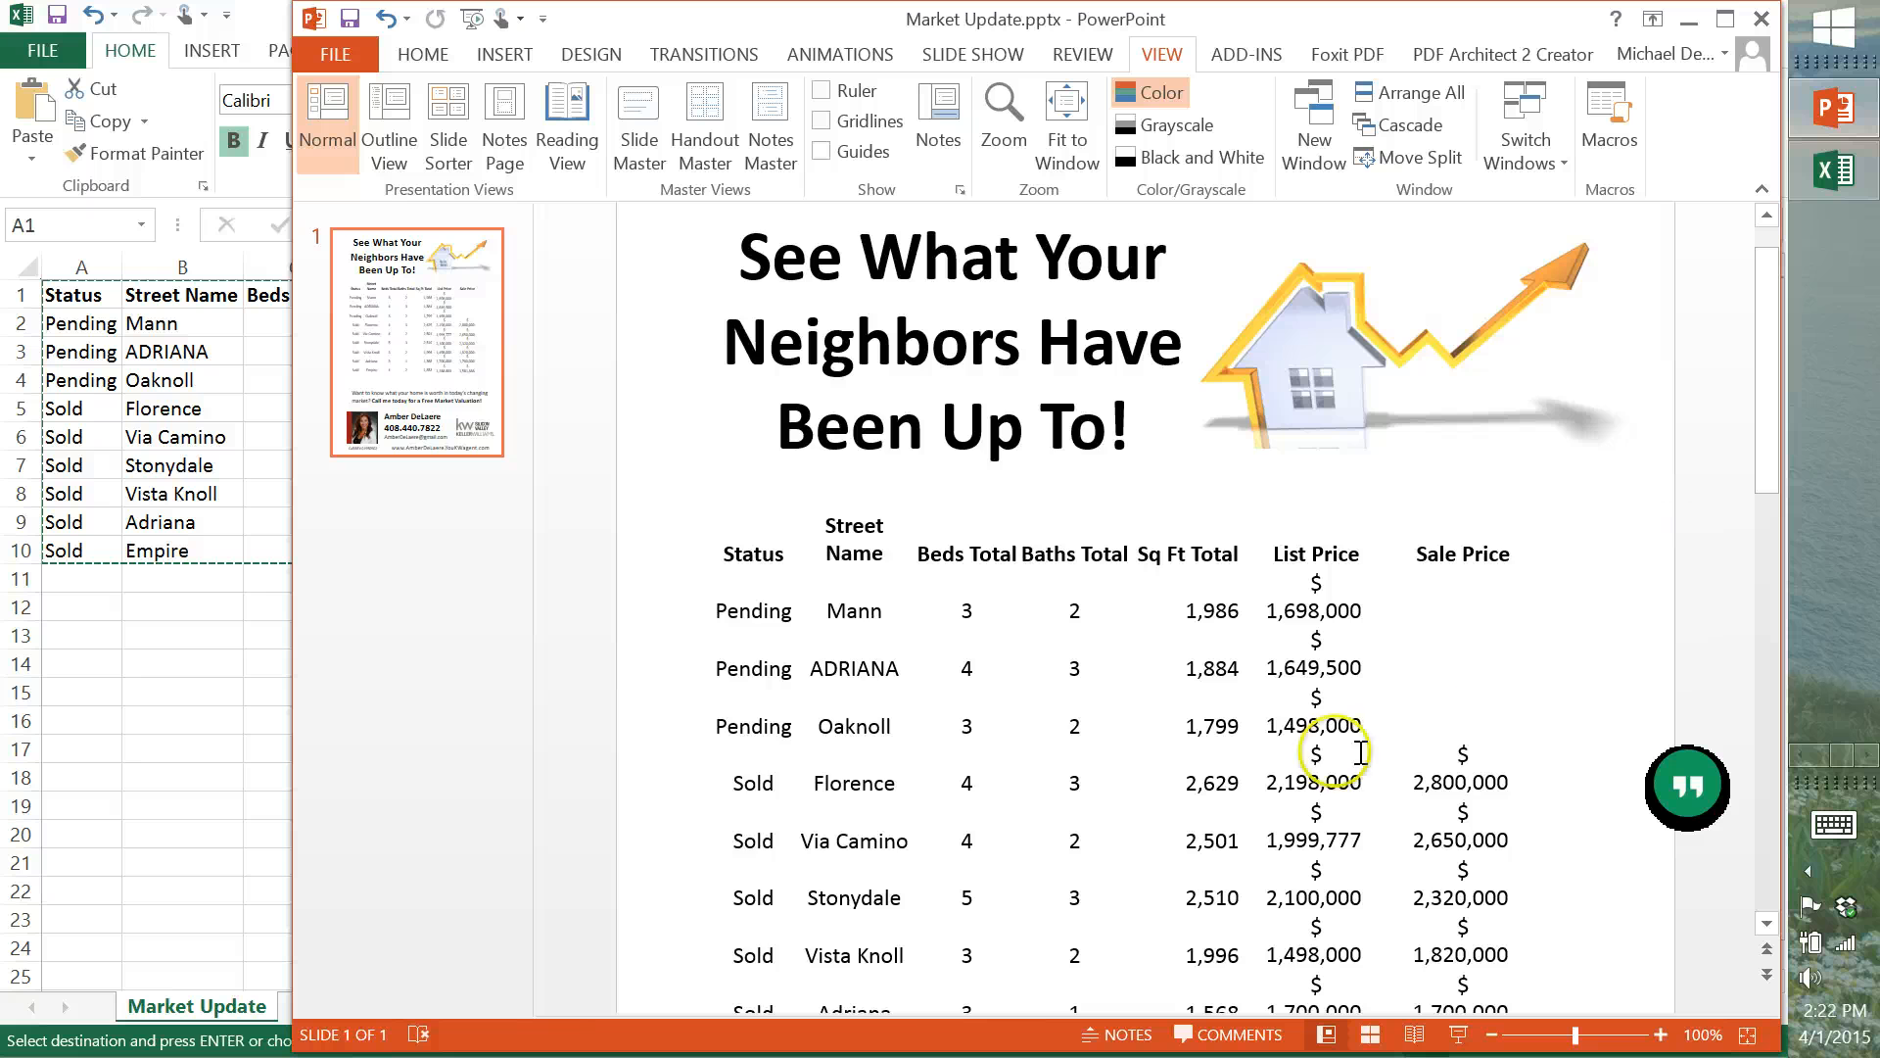
# Auto-fit the widths of the List Price, Sq Ft Total and Baths Total columns to their contents.
pyautogui.scroll(-3, 1361, 752)
pyautogui.scroll(3, 1421, 733)
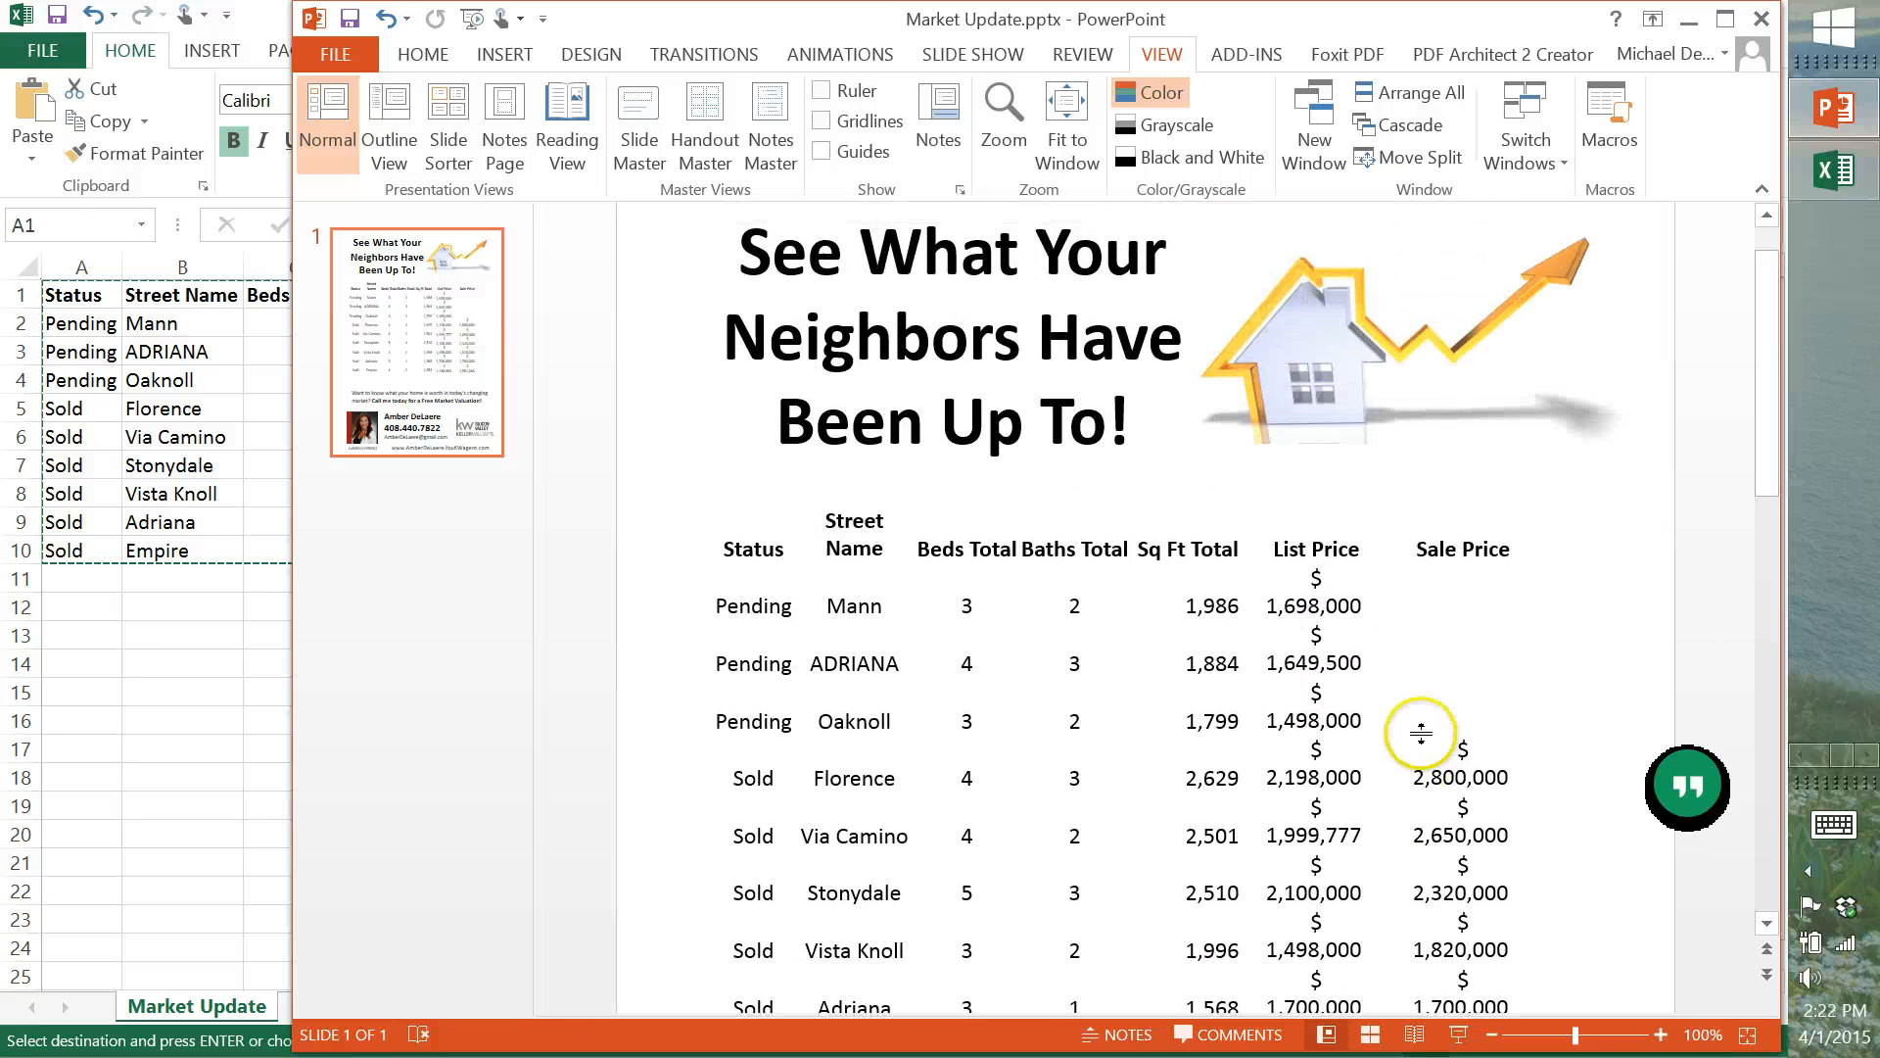
pyautogui.scroll(1, 1421, 732)
pyautogui.click(1389, 626)
pyautogui.scroll(-5, 1361, 602)
pyautogui.scroll(4, 1317, 617)
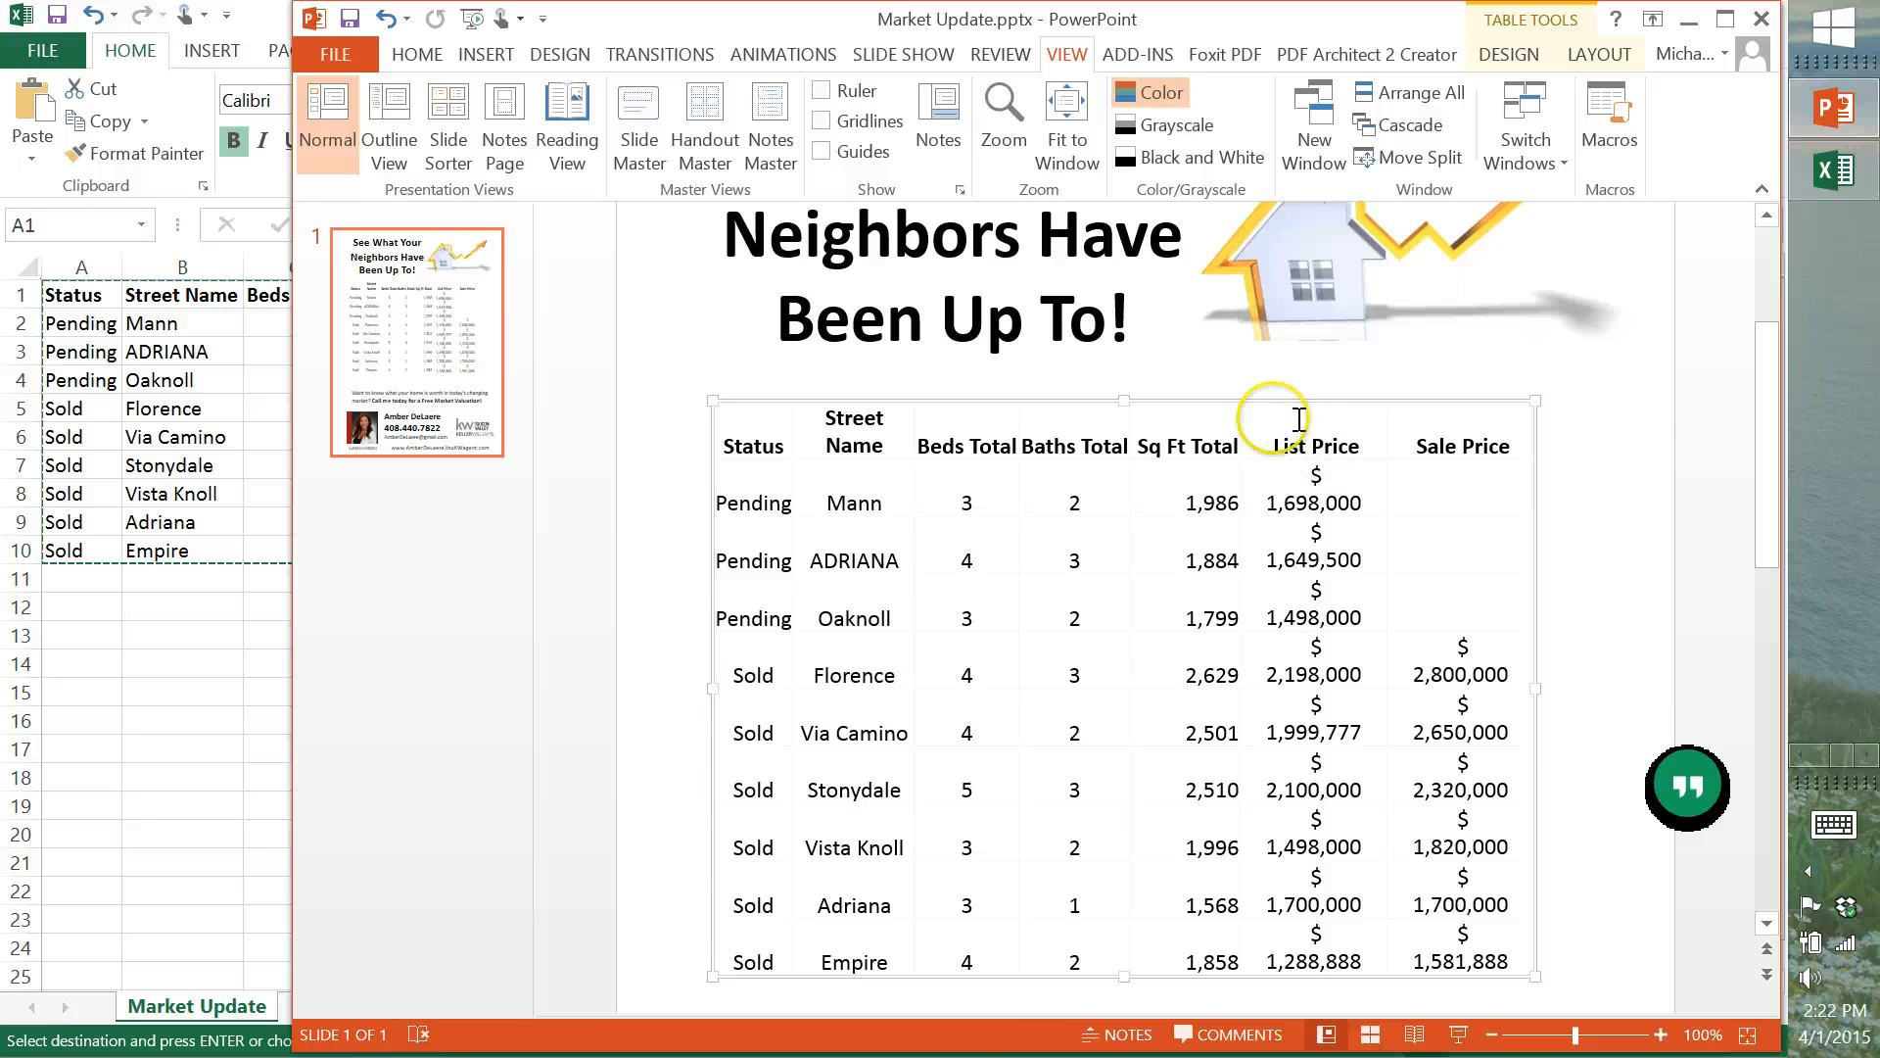
pyautogui.moveTo(1318, 487); pyautogui.dragTo(1351, 945)
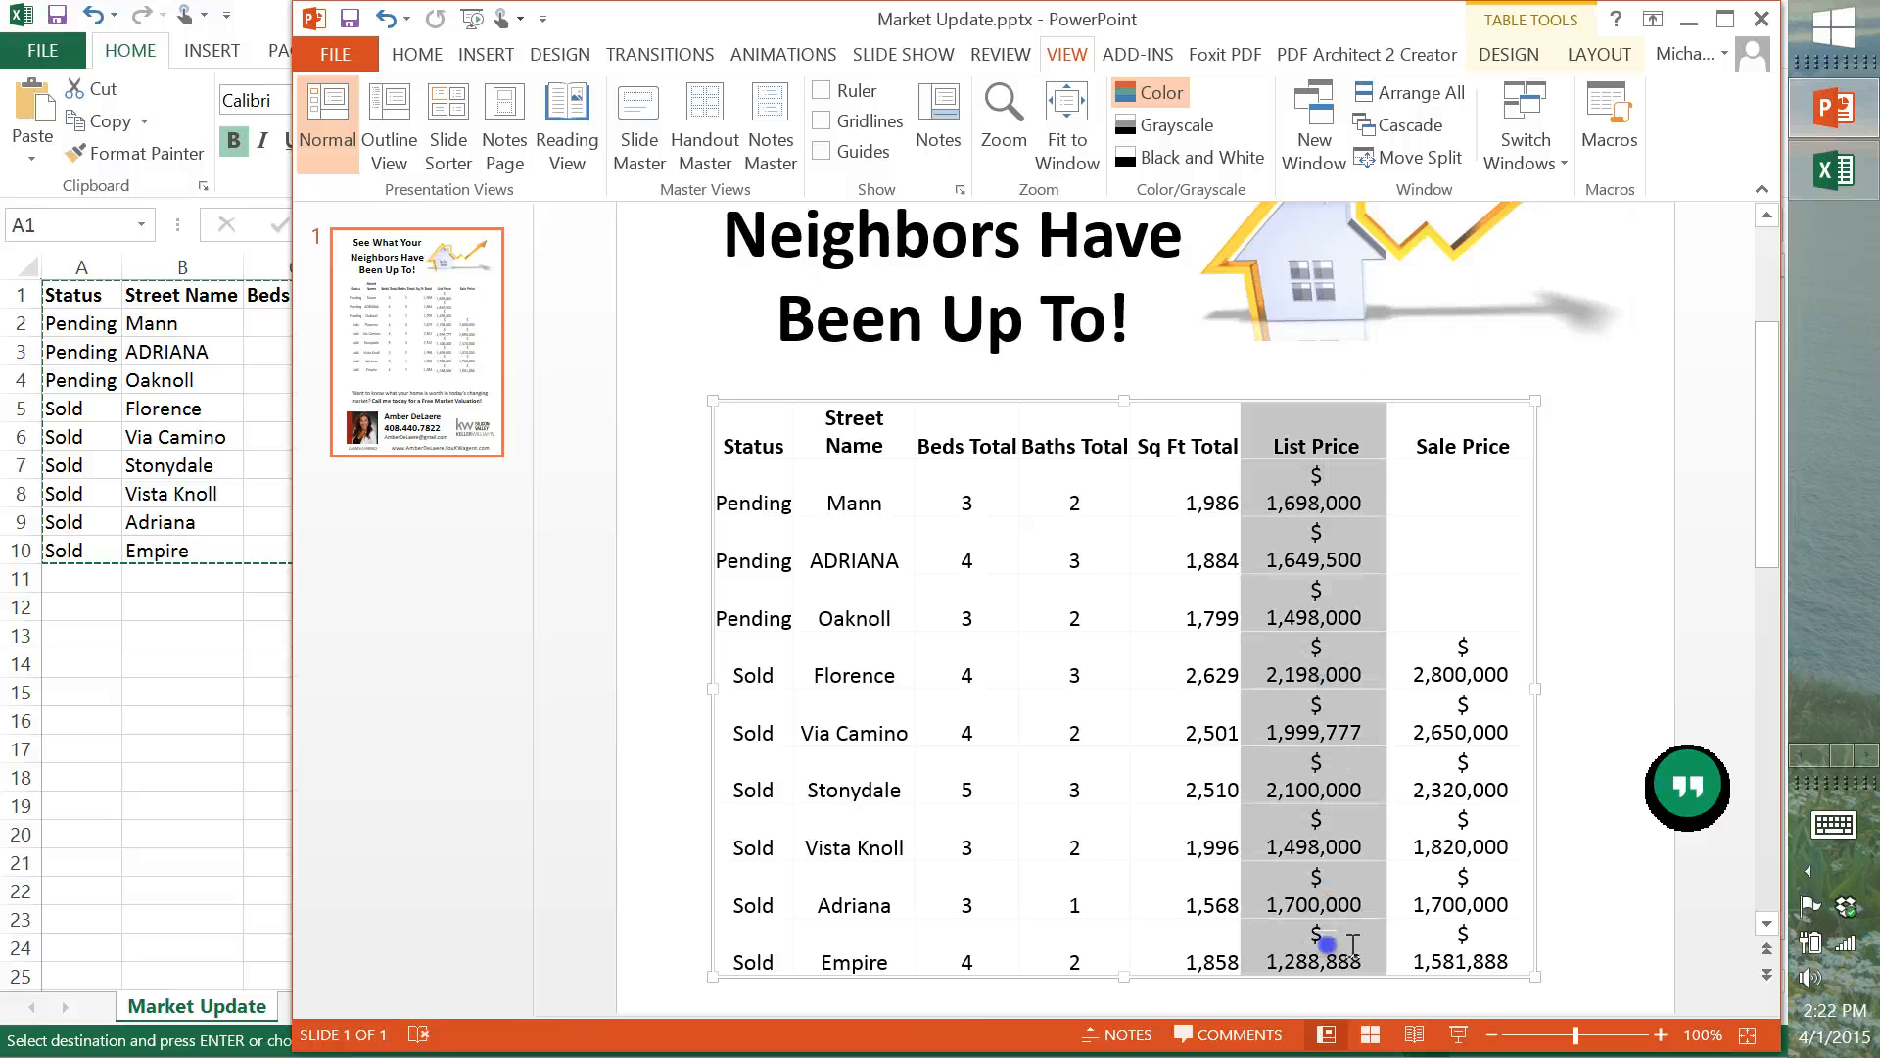
pyautogui.doubleClick(1386, 431)
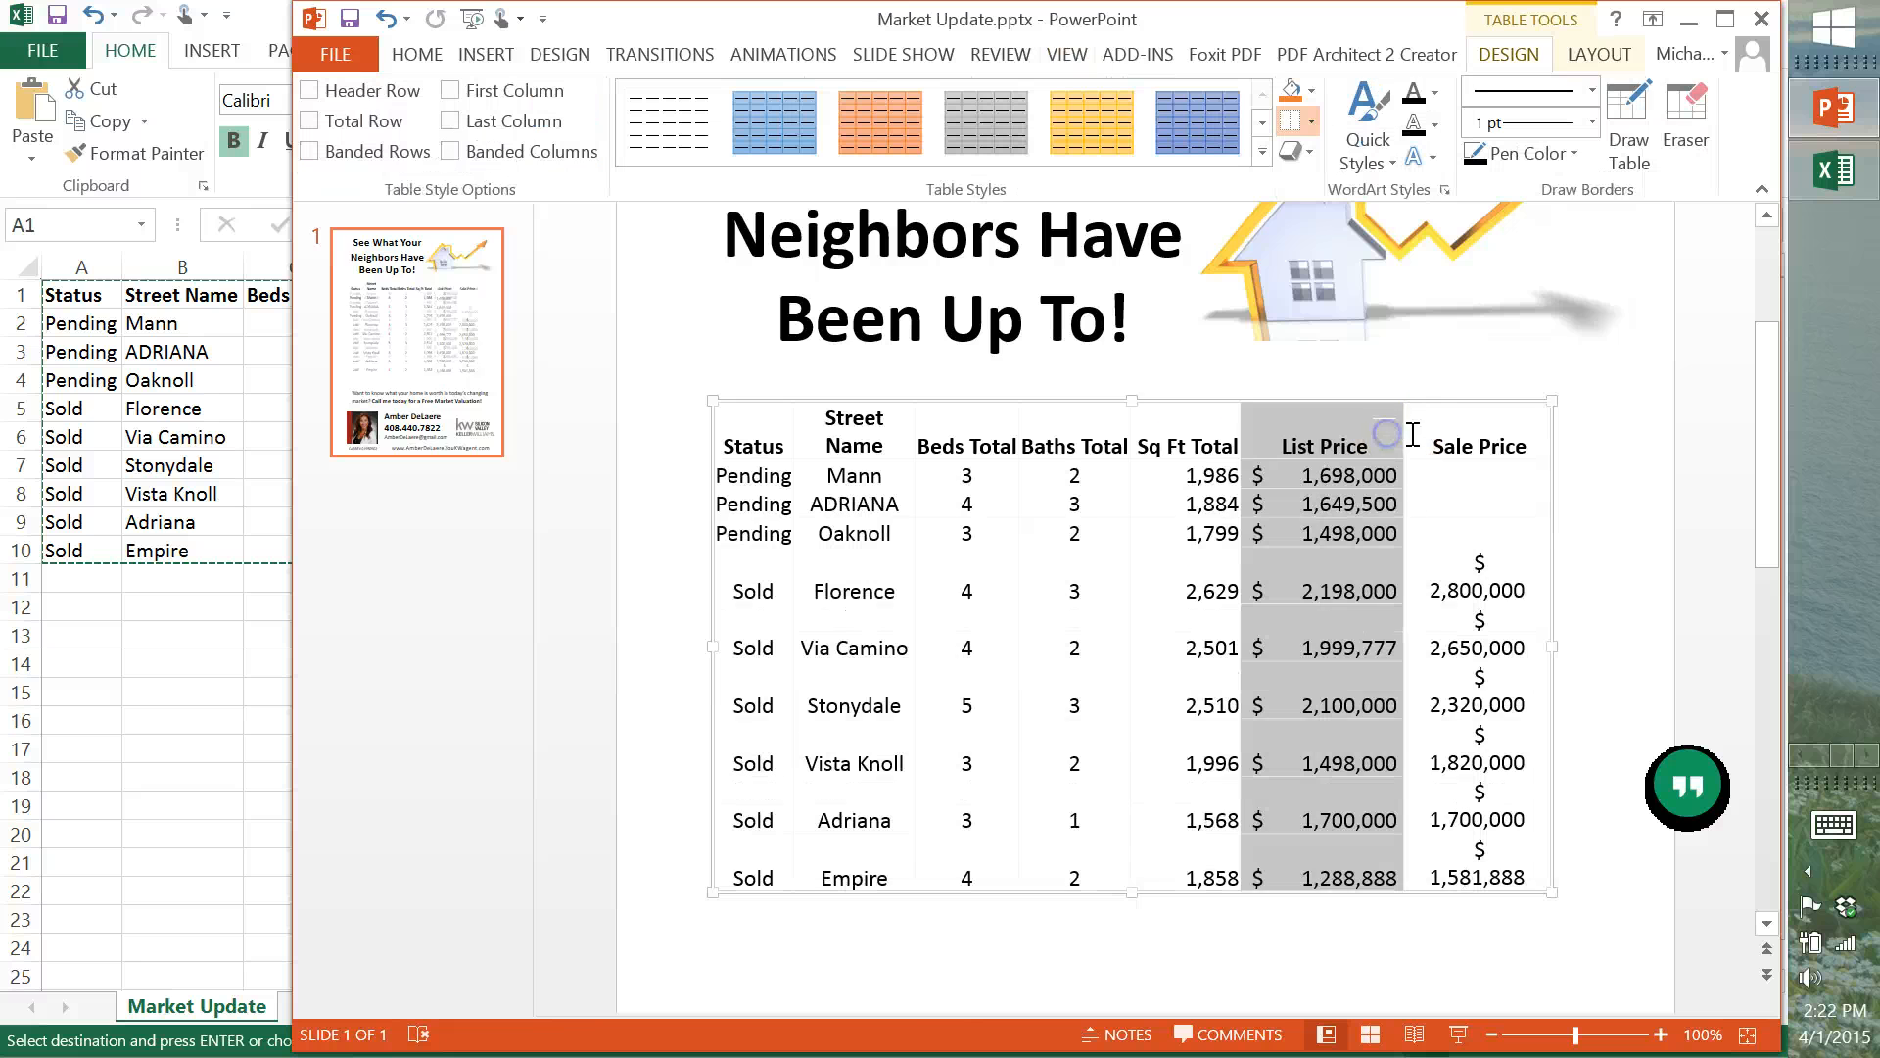
pyautogui.doubleClick(1236, 432)
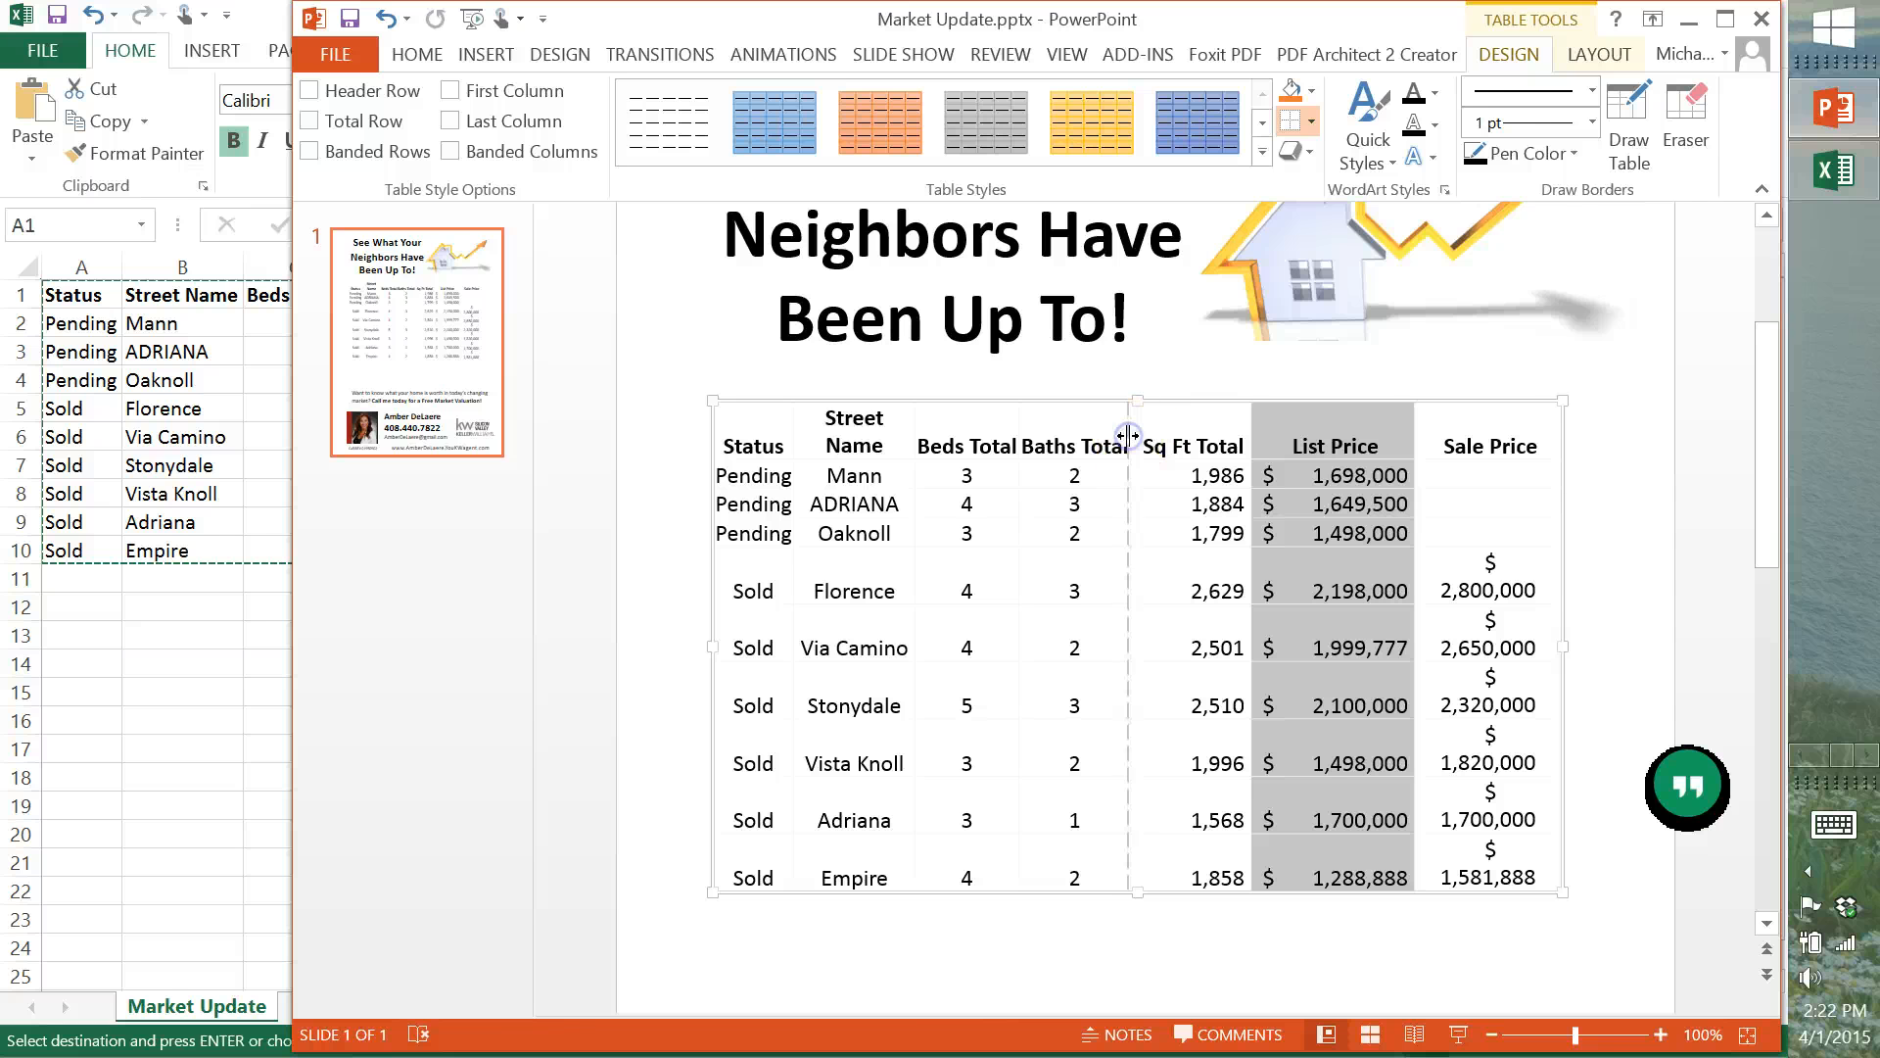
pyautogui.doubleClick(1128, 435)
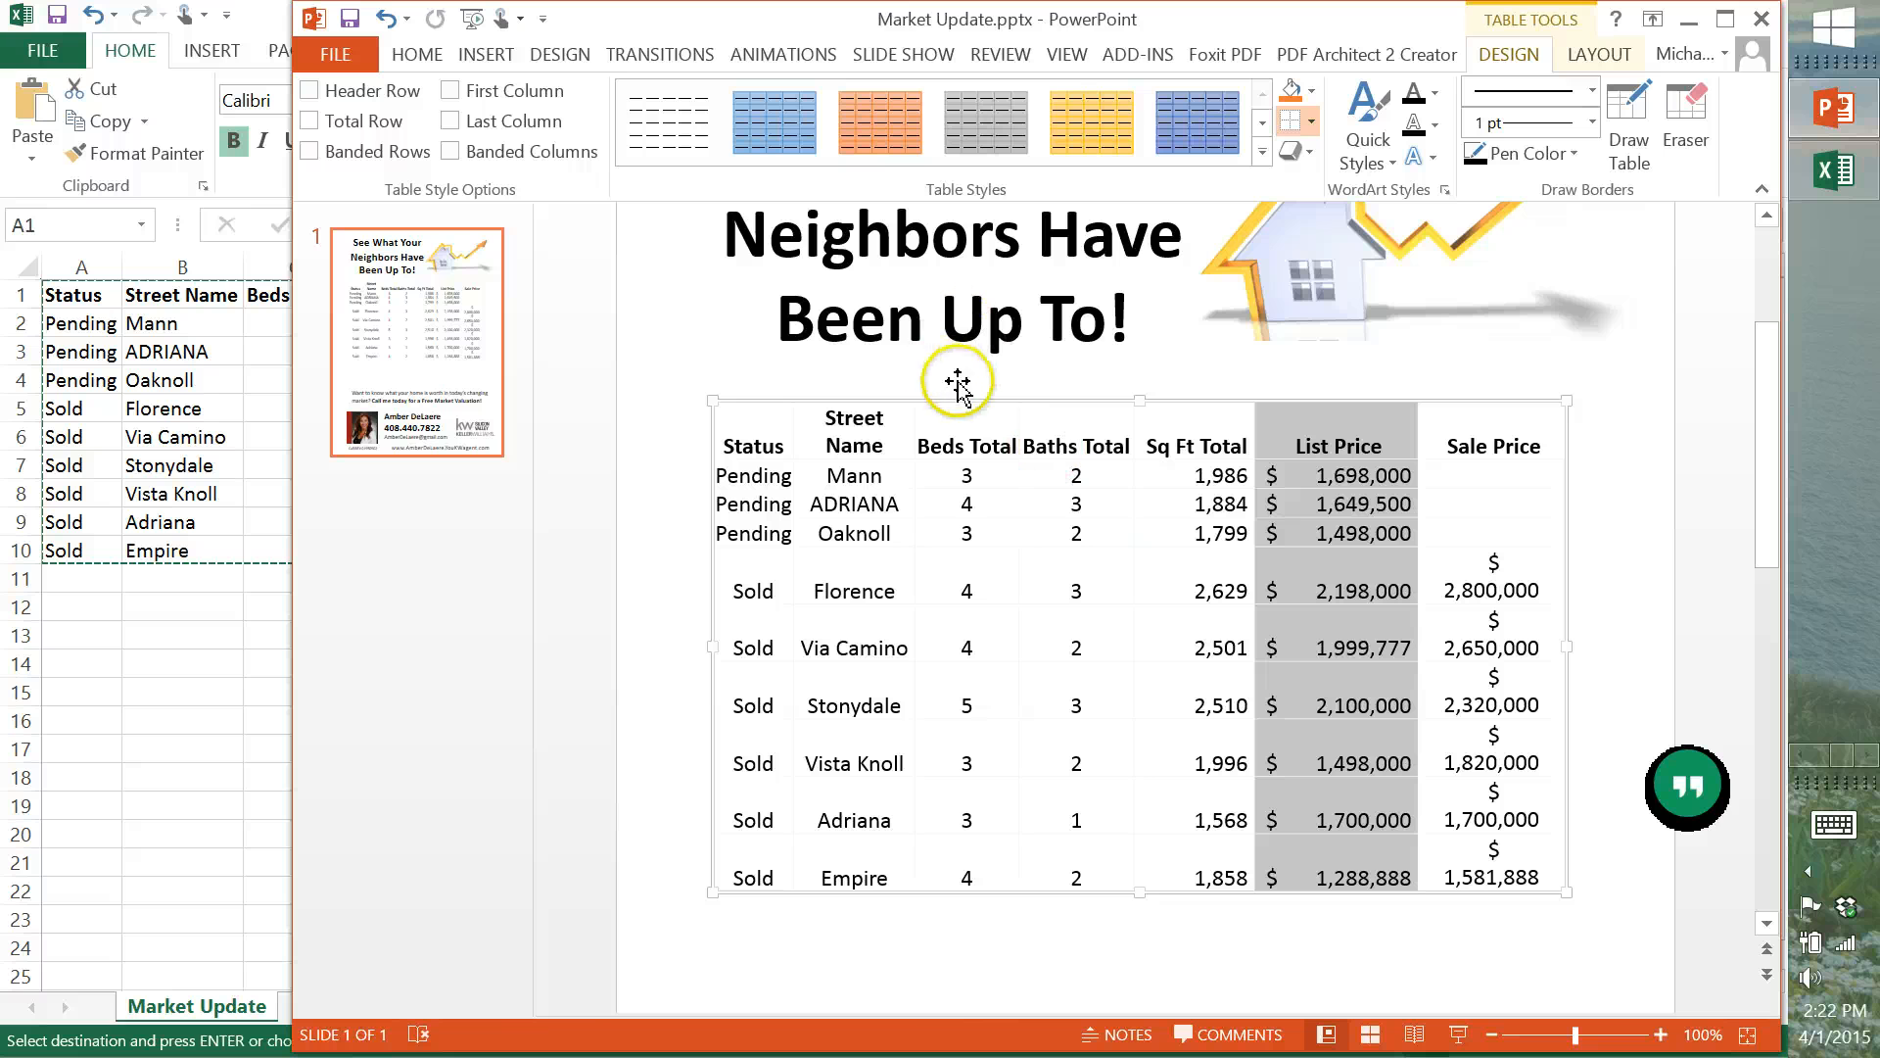
pyautogui.click(1634, 361)
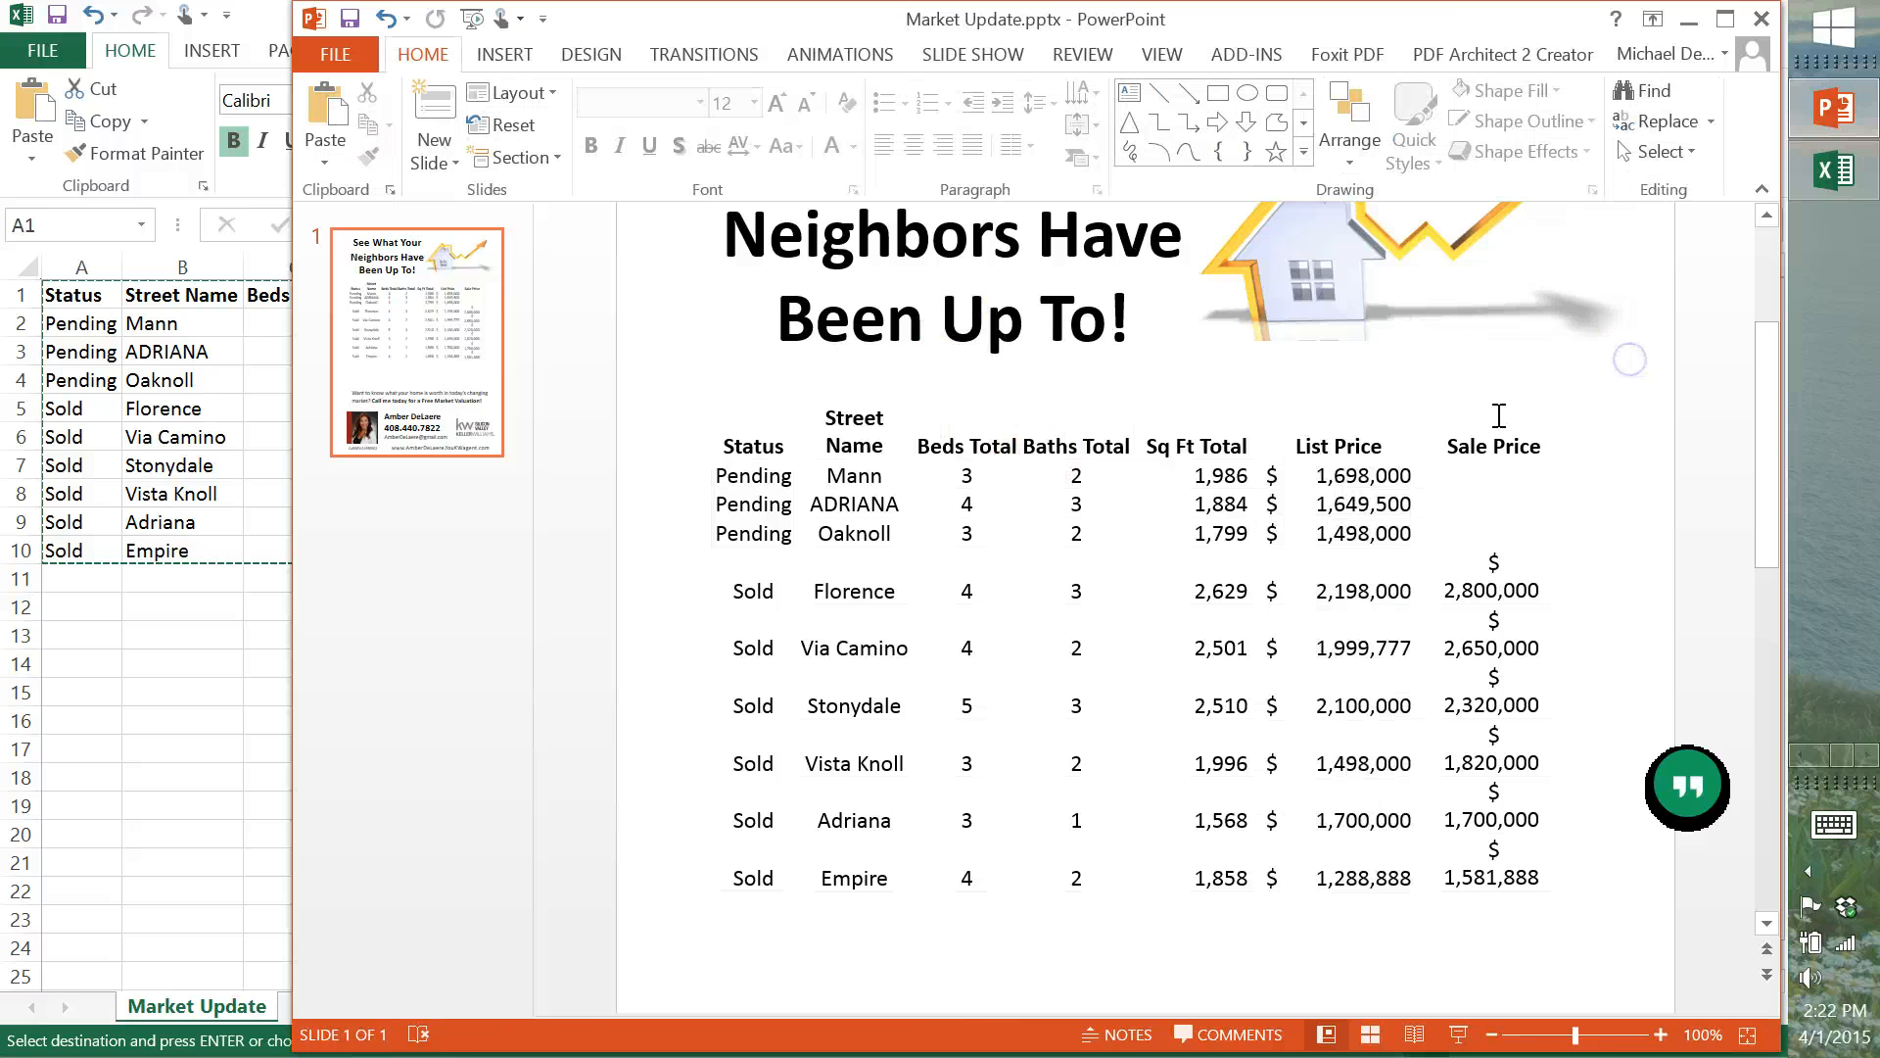
# Shorten the table's column headers to Beds, Baths, Sq Ft and Street.
pyautogui.doubleClick(1022, 448)
pyautogui.press('BackSpace')
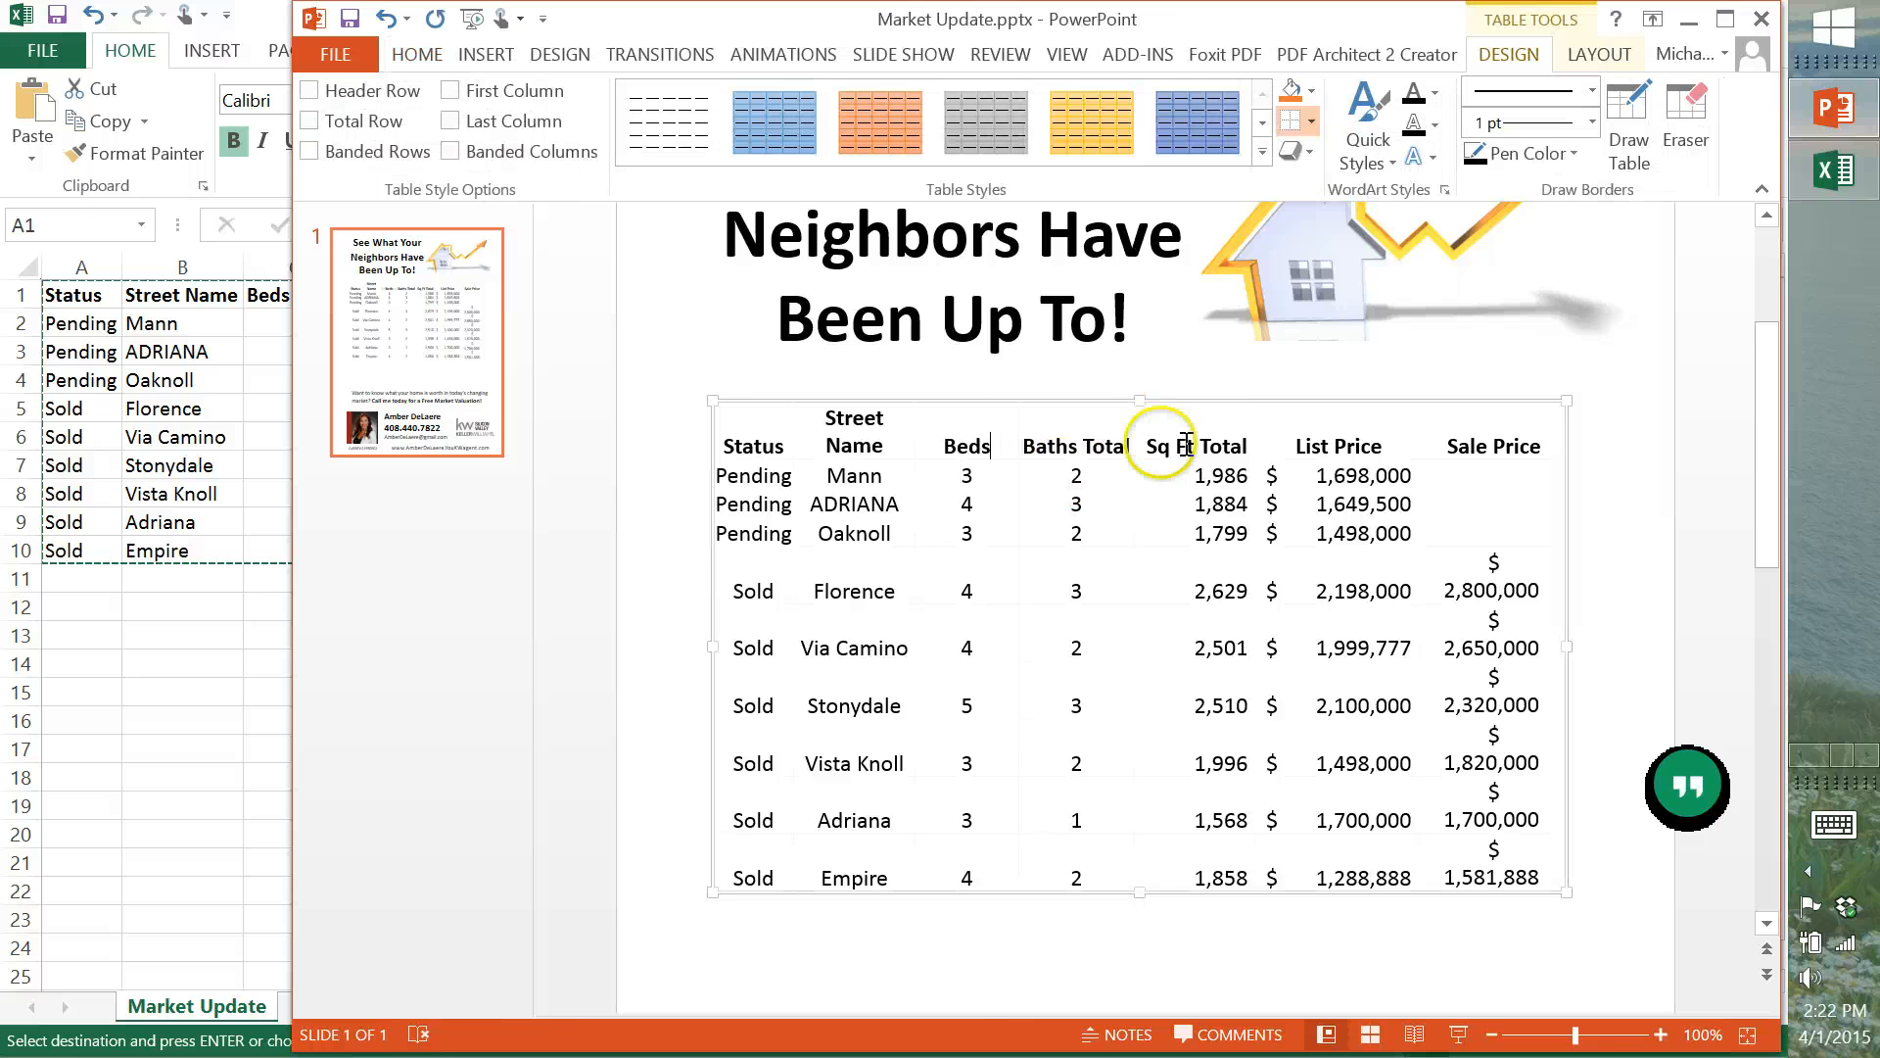
pyautogui.doubleClick(1107, 449)
pyautogui.press('BackSpace')
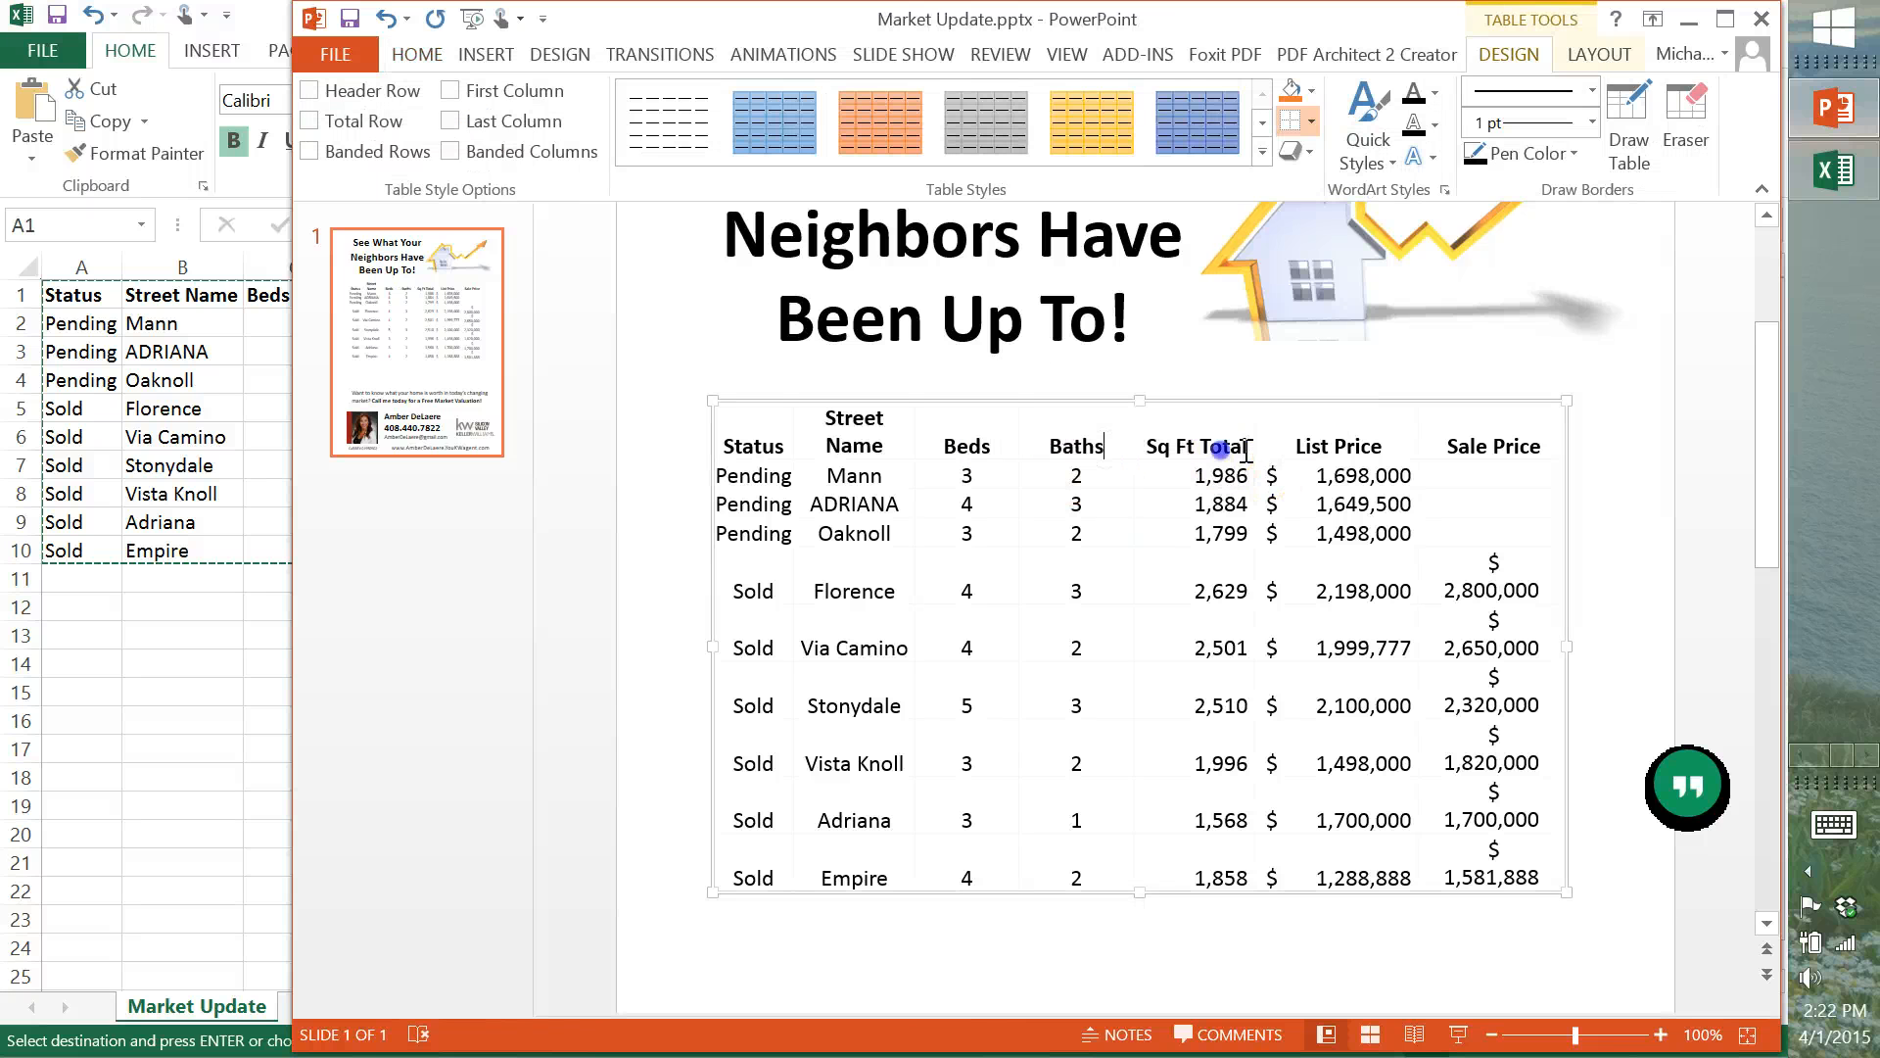
pyautogui.doubleClick(1236, 448)
pyautogui.press('BackSpace')
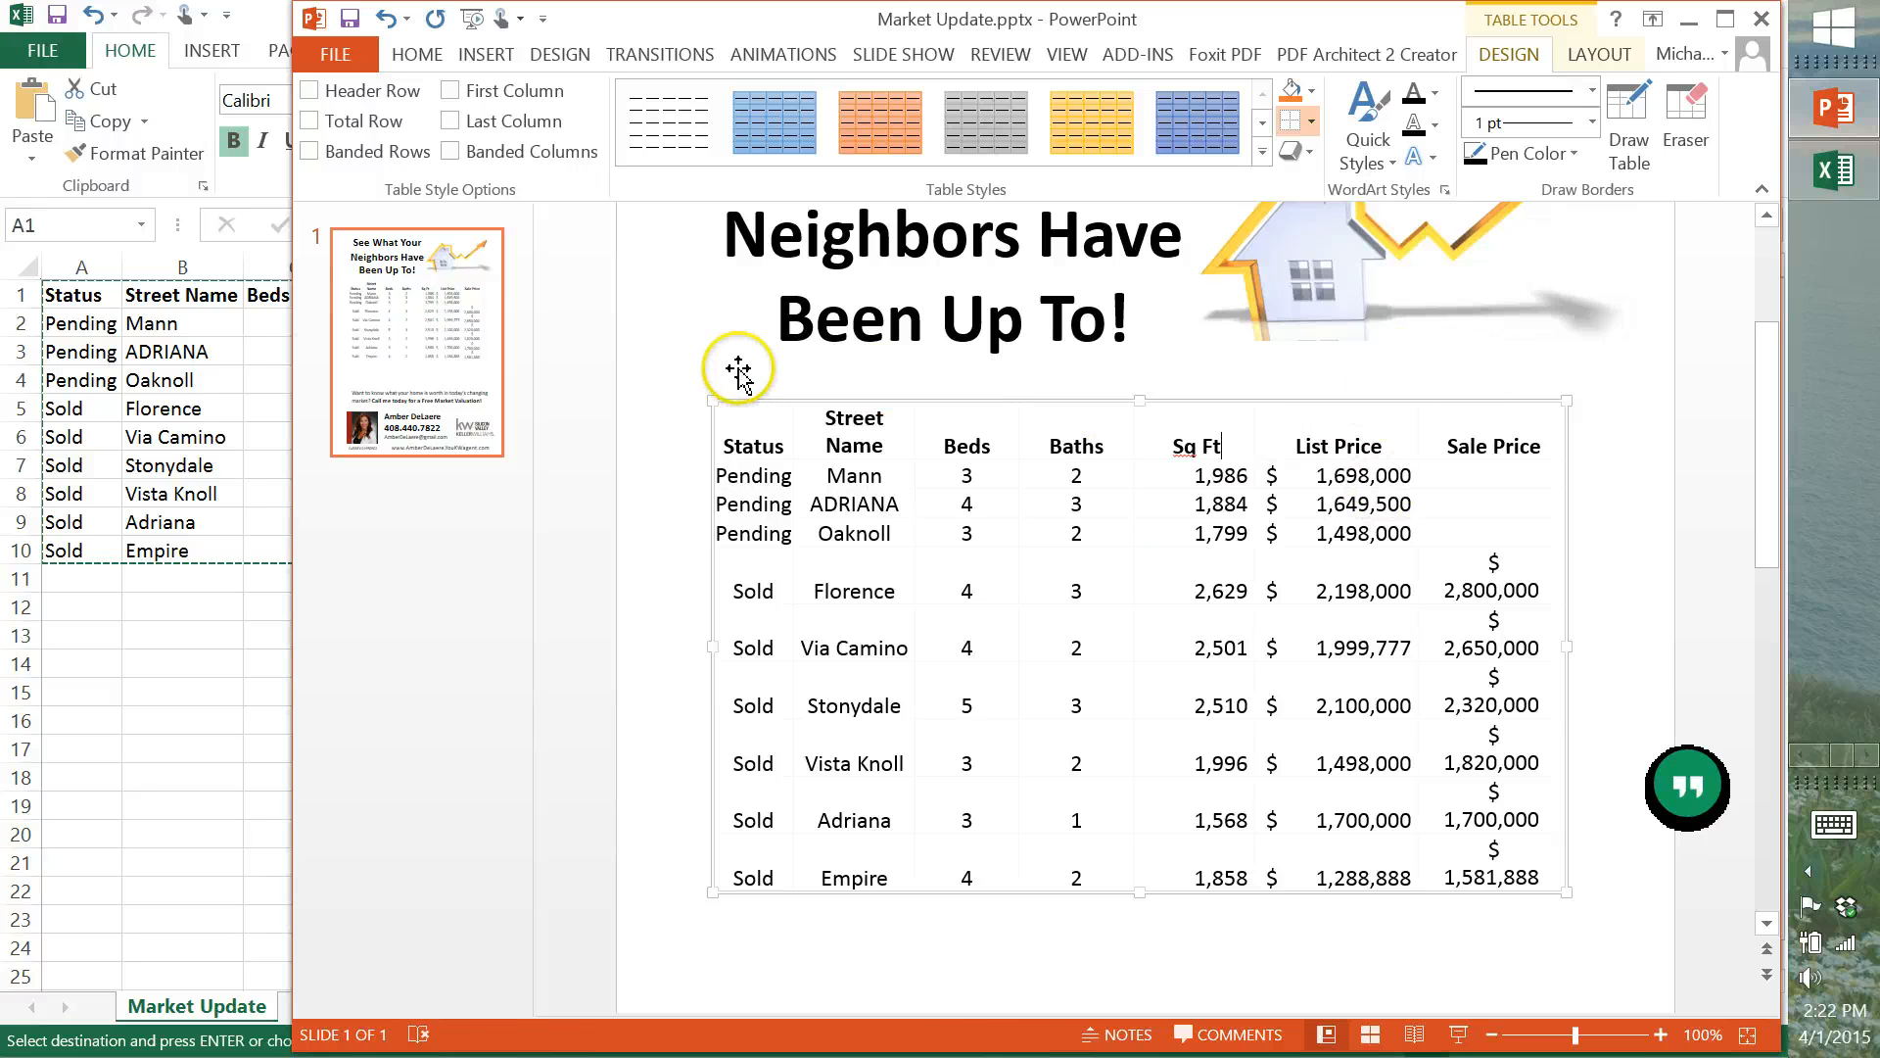
pyautogui.doubleClick(885, 450)
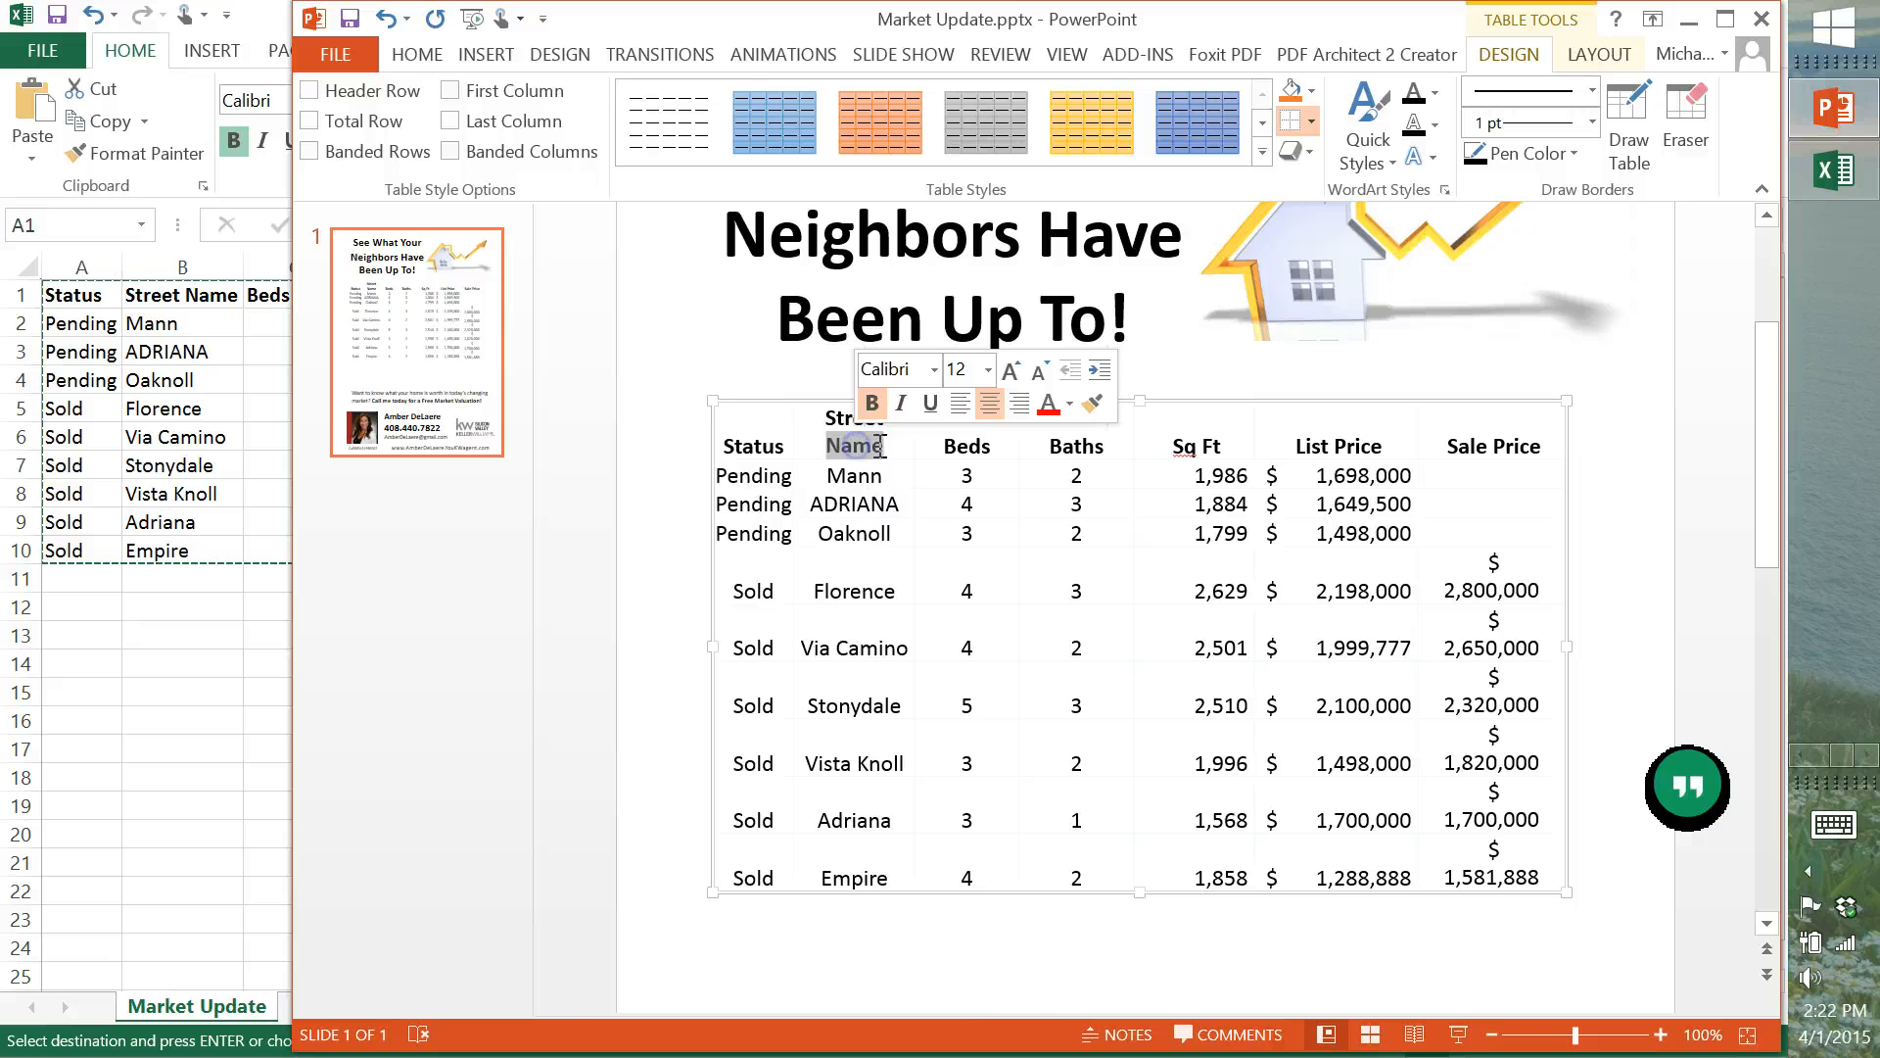
pyautogui.press('BackSpace')
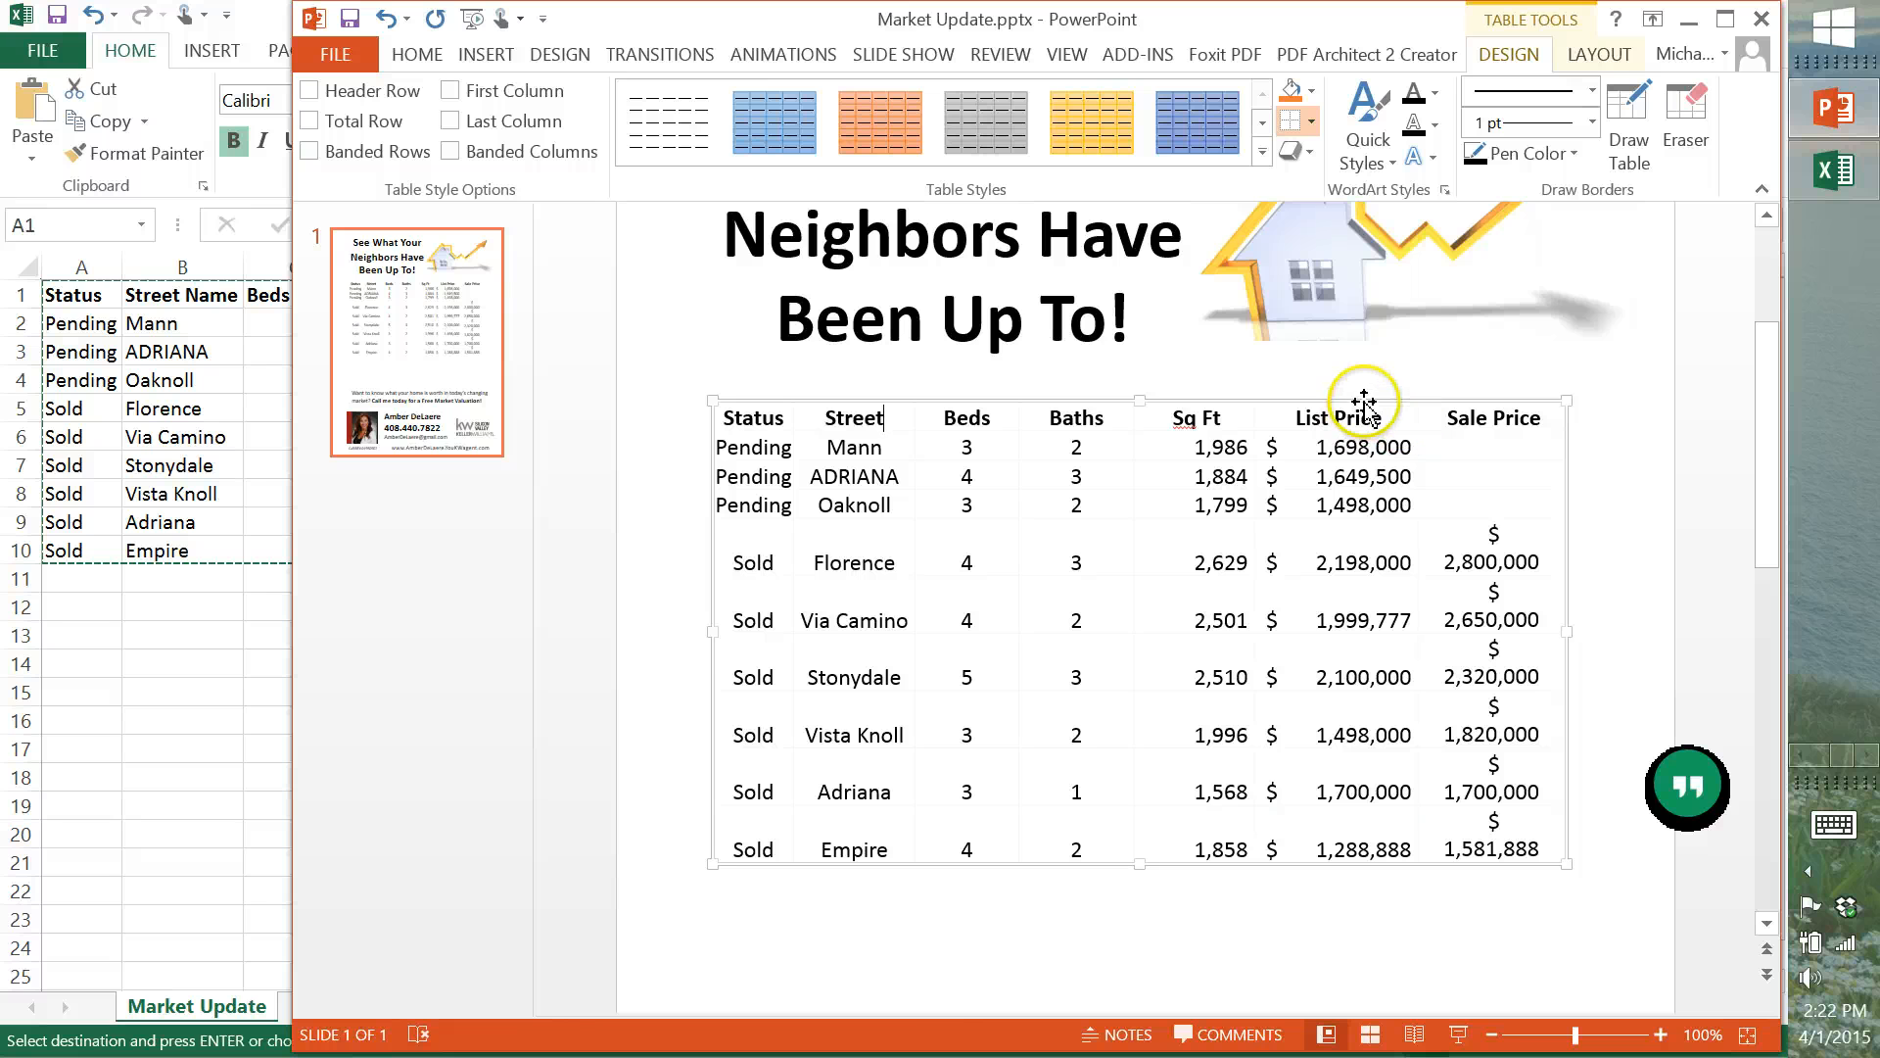
# Try a medium table style with orange row lines, and a light style with a full black grid.
pyautogui.click(1262, 152)
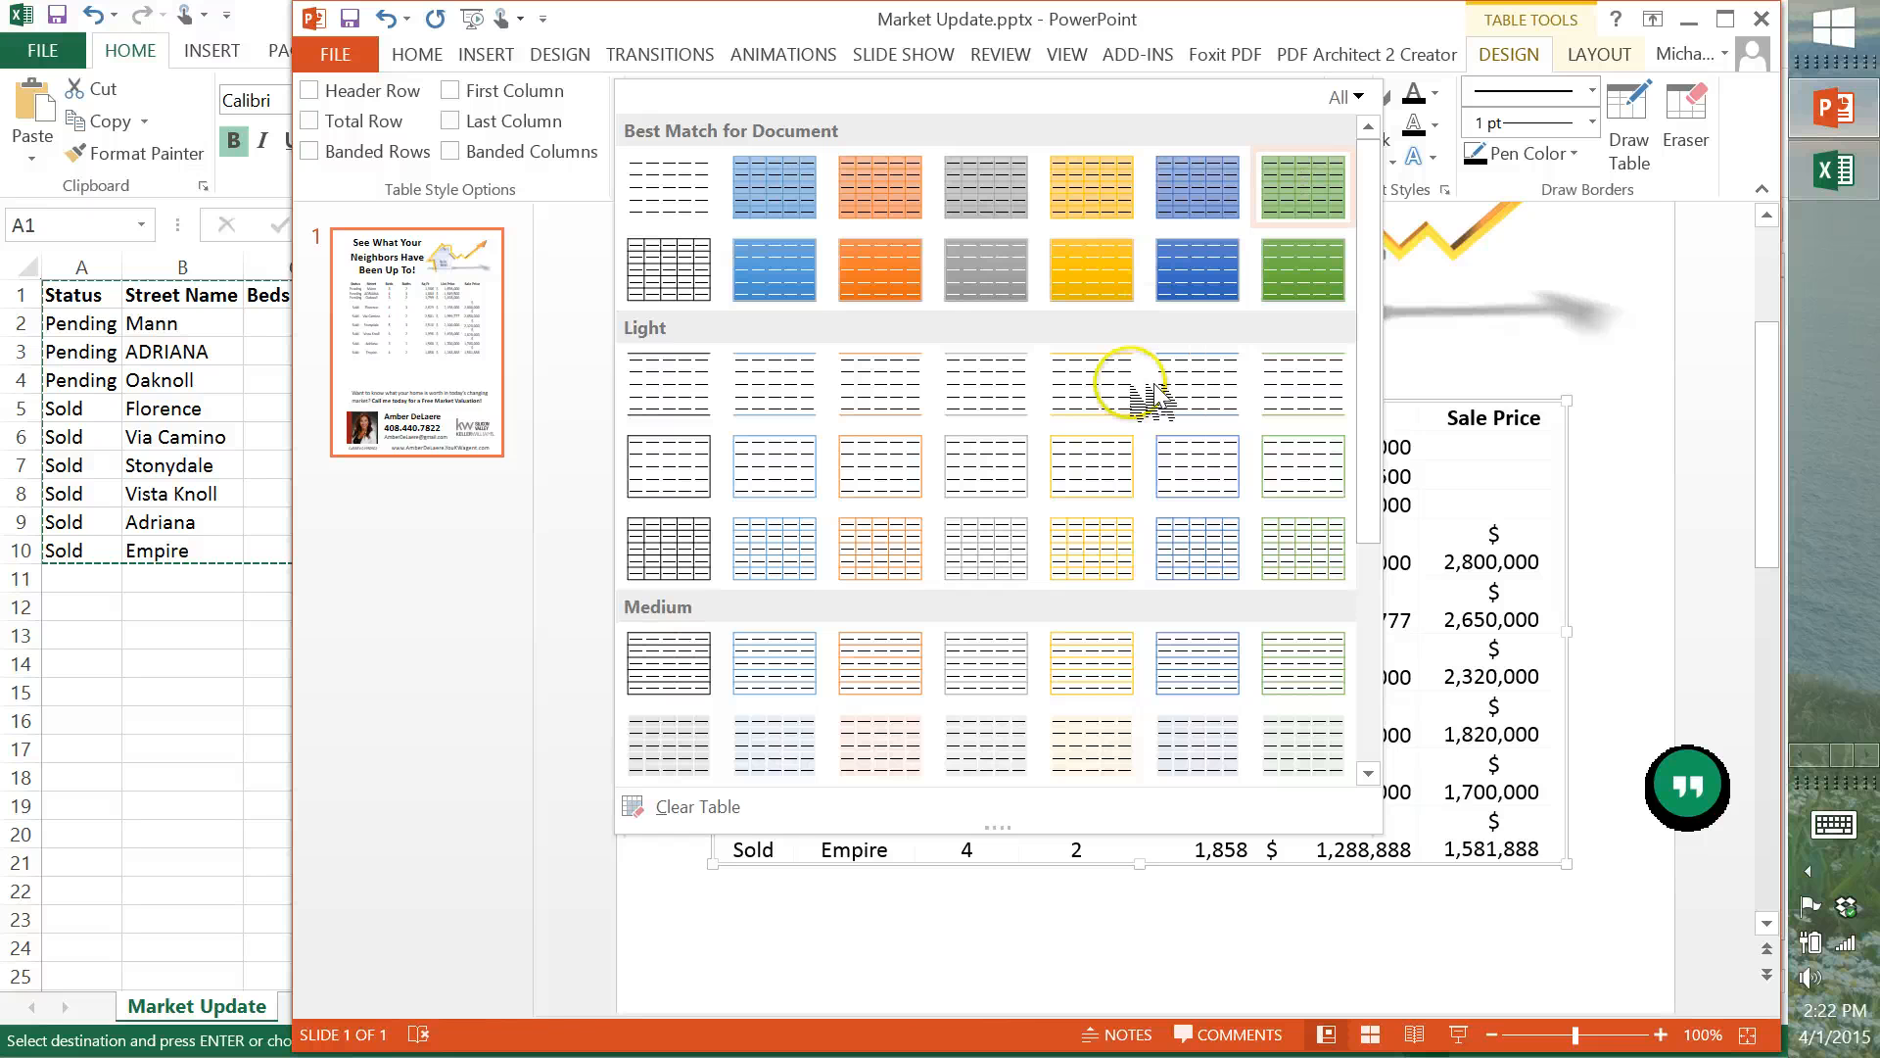
pyautogui.click(893, 650)
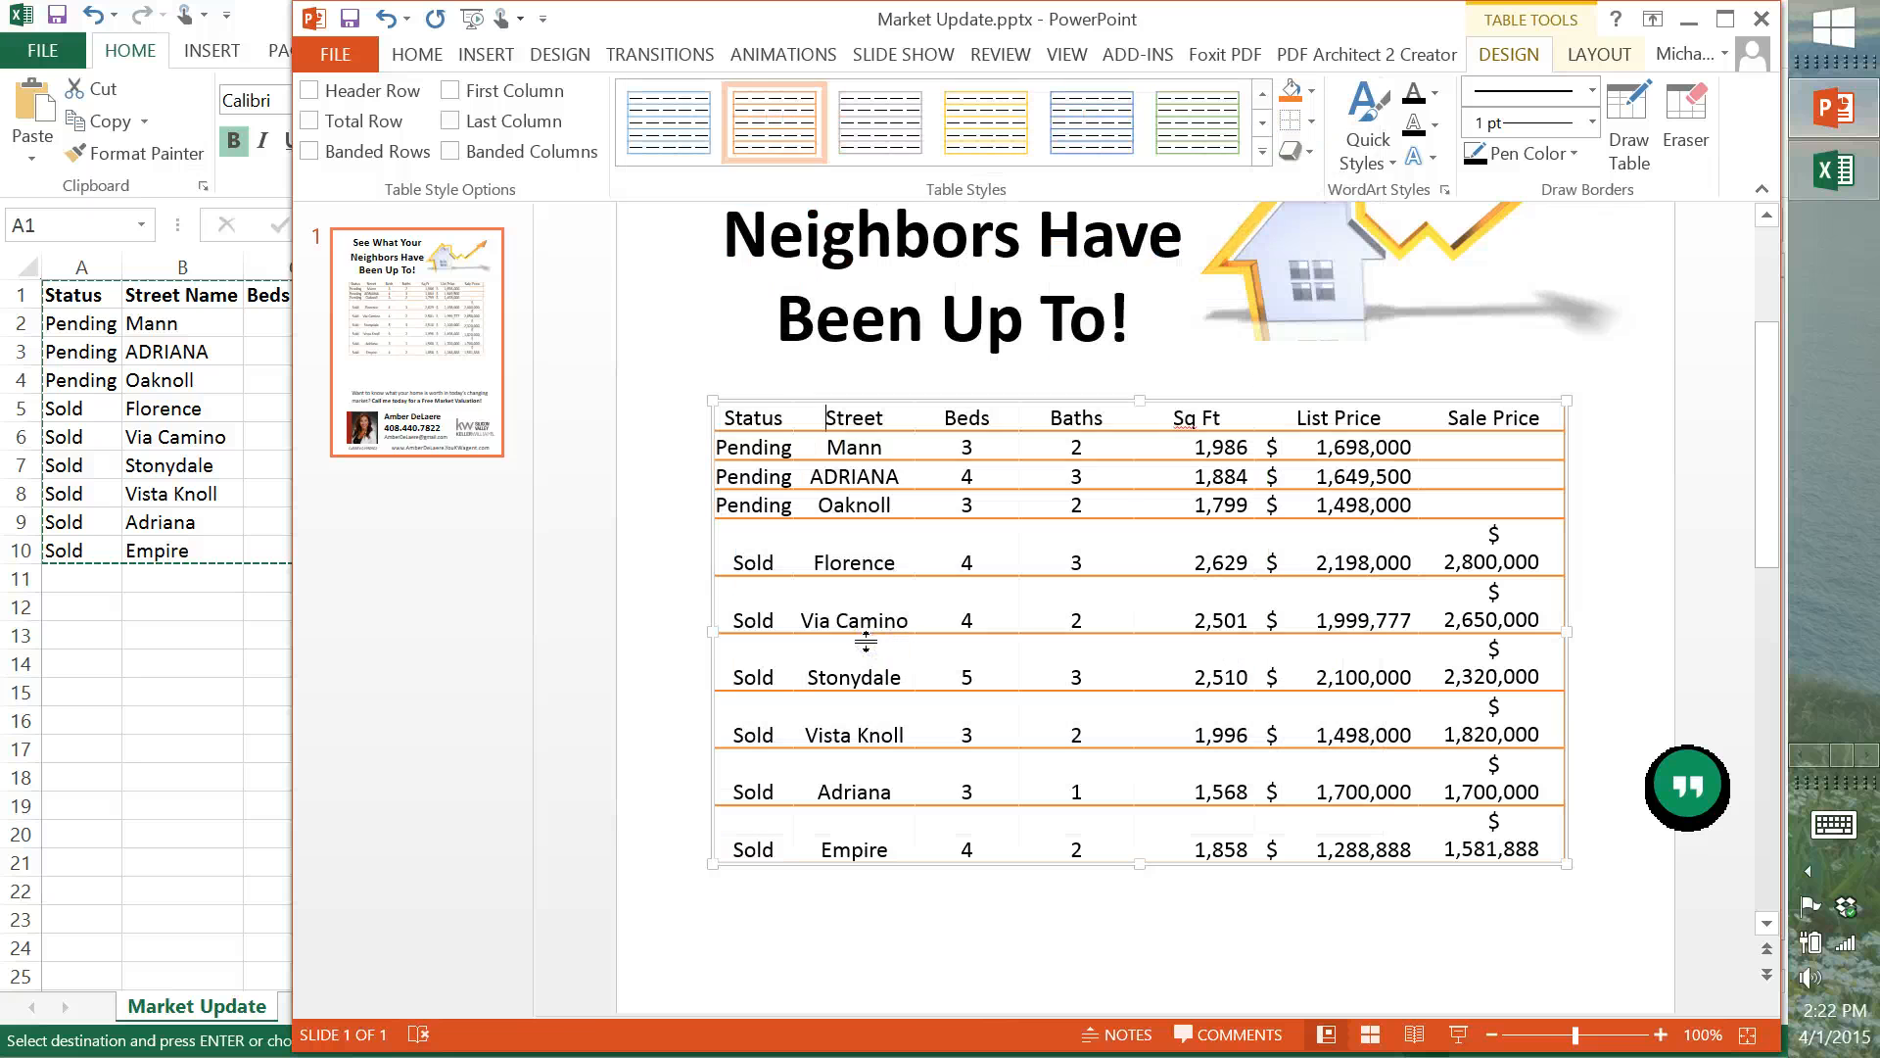
pyautogui.click(1263, 153)
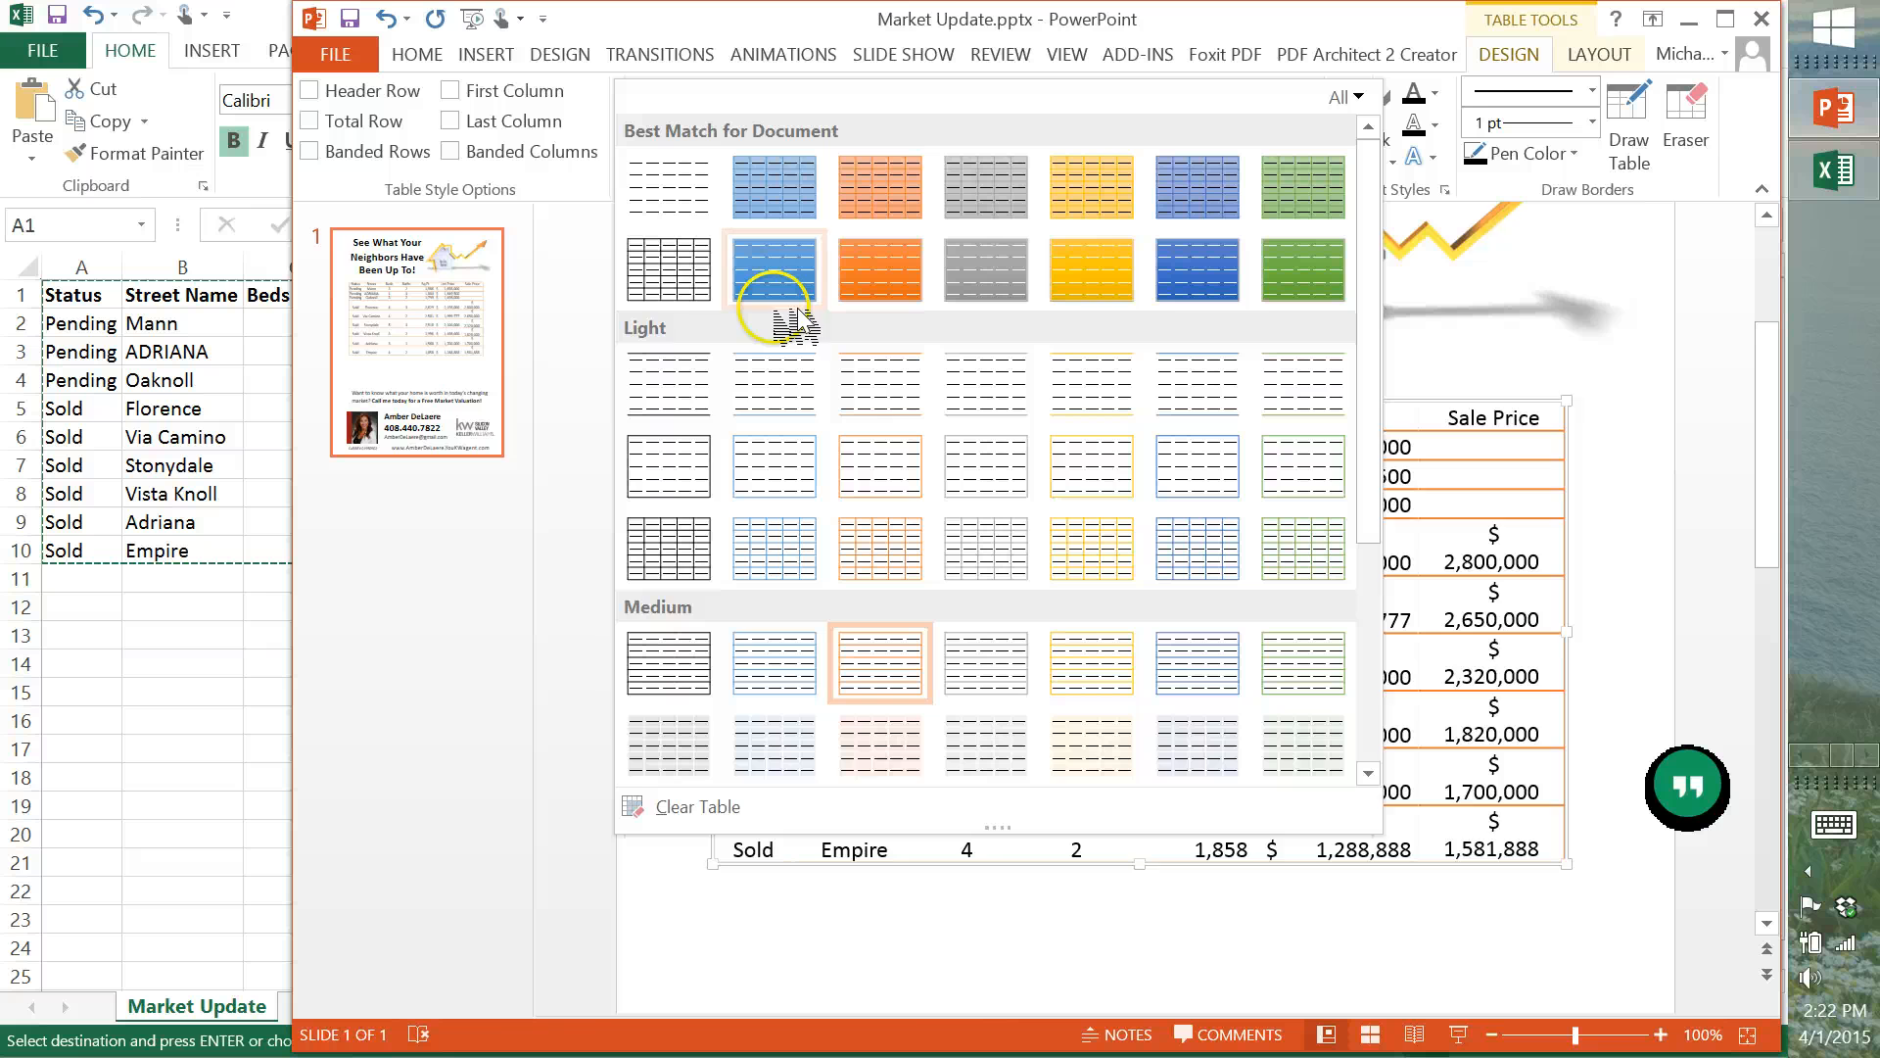
pyautogui.click(666, 573)
pyautogui.click(669, 573)
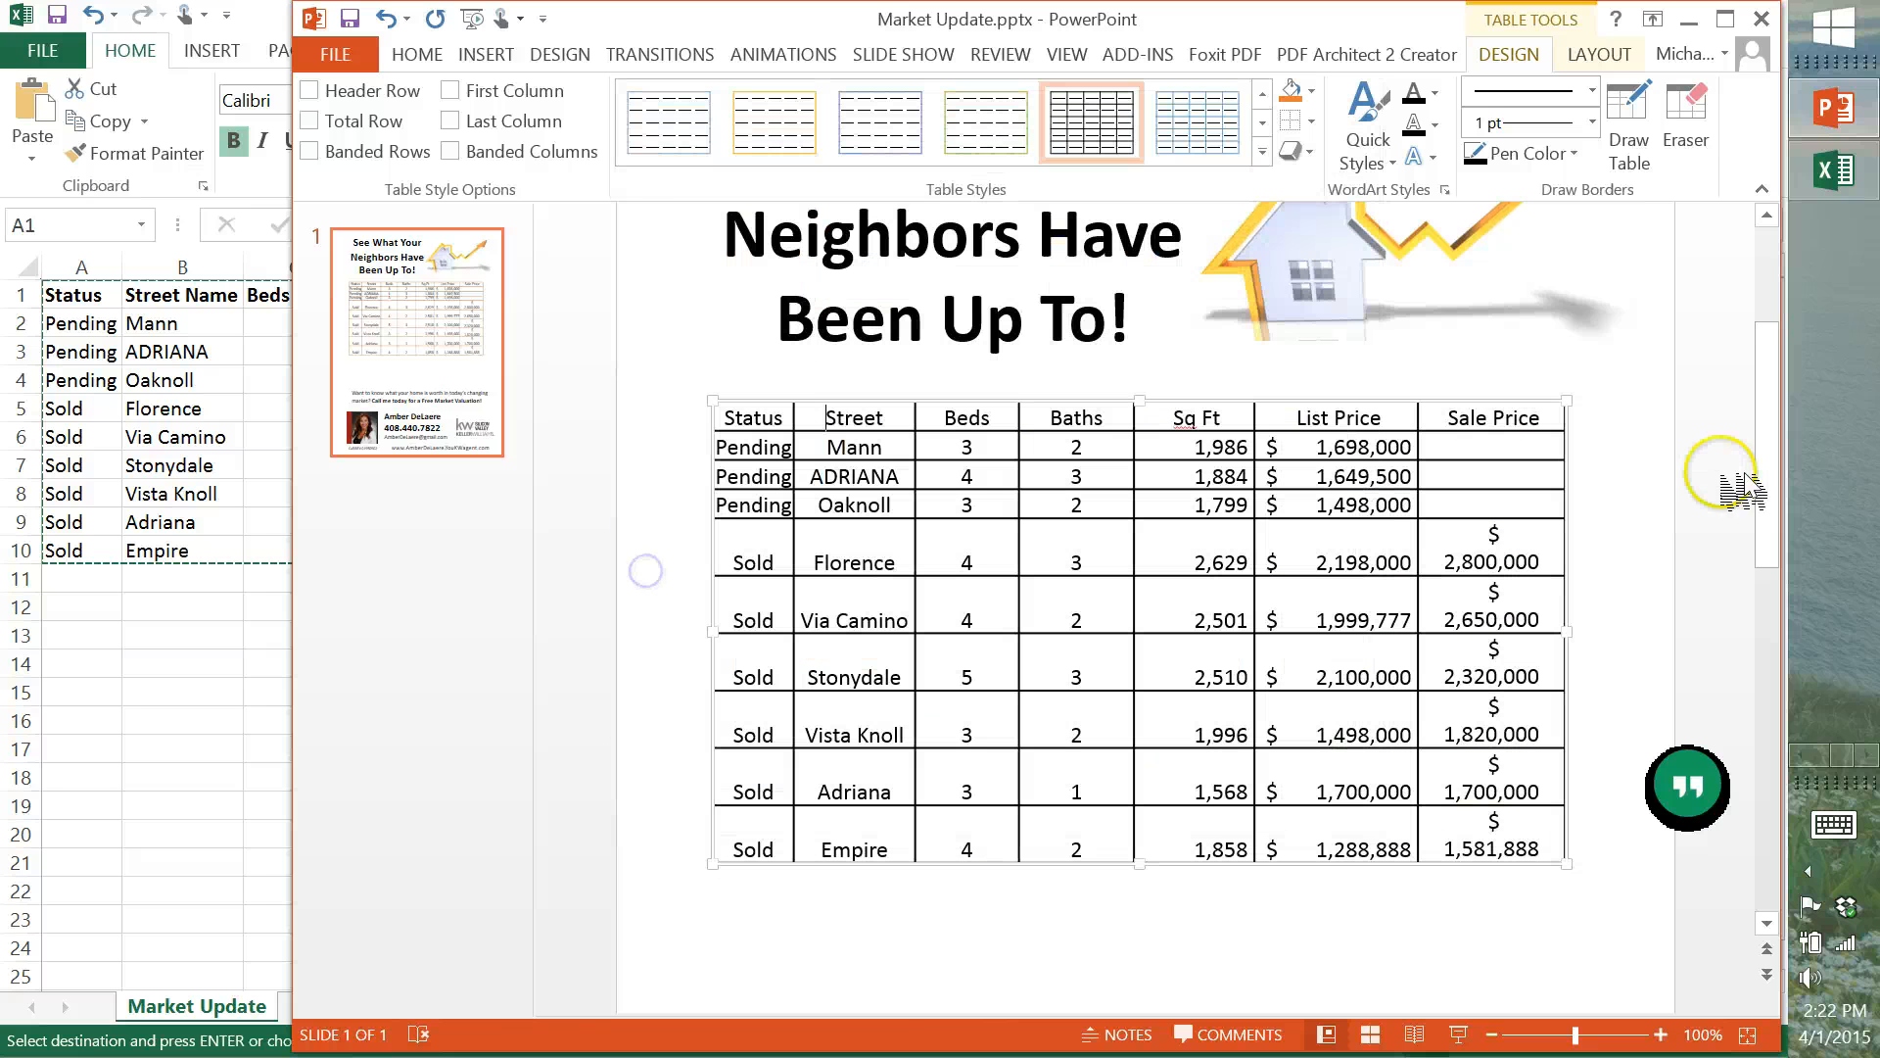
# Apply the Light Style 1 - Accent 1 table style to the listings table and check it on the flyer.
pyautogui.click(1264, 153)
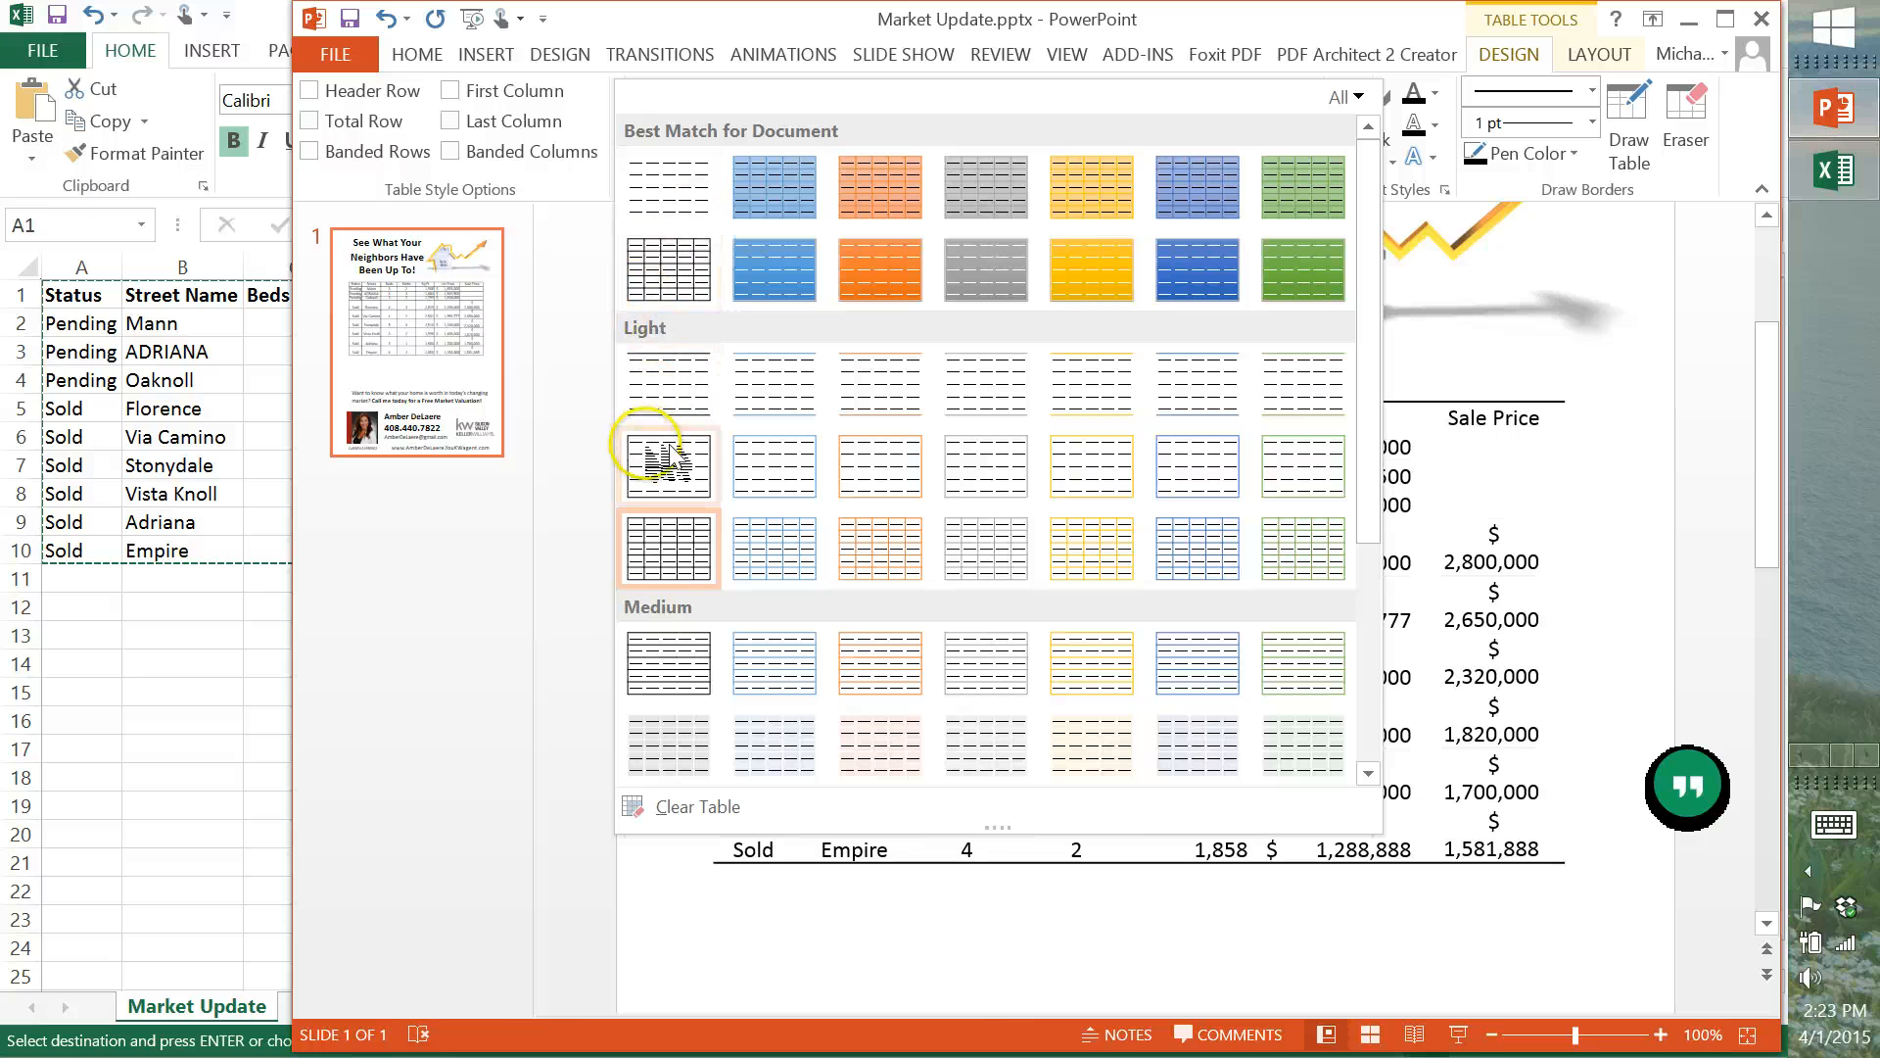
pyautogui.click(779, 378)
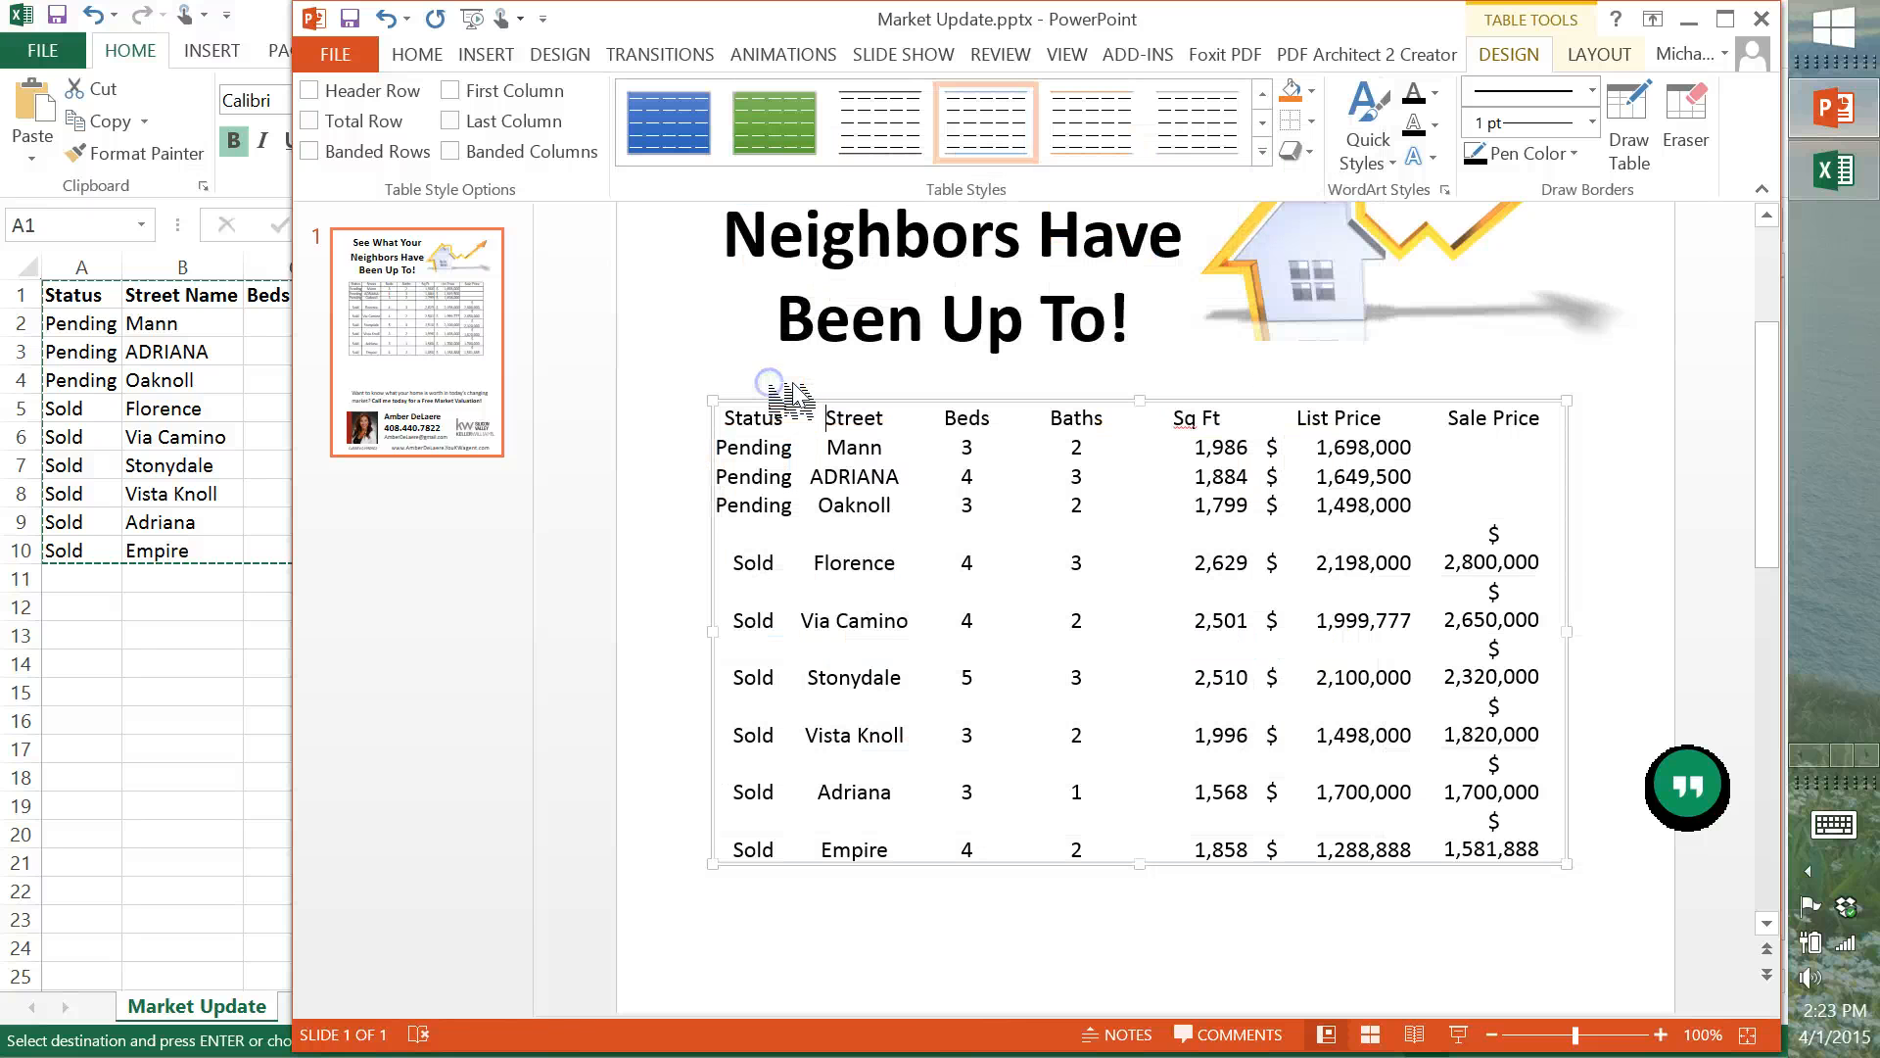
pyautogui.click(1619, 302)
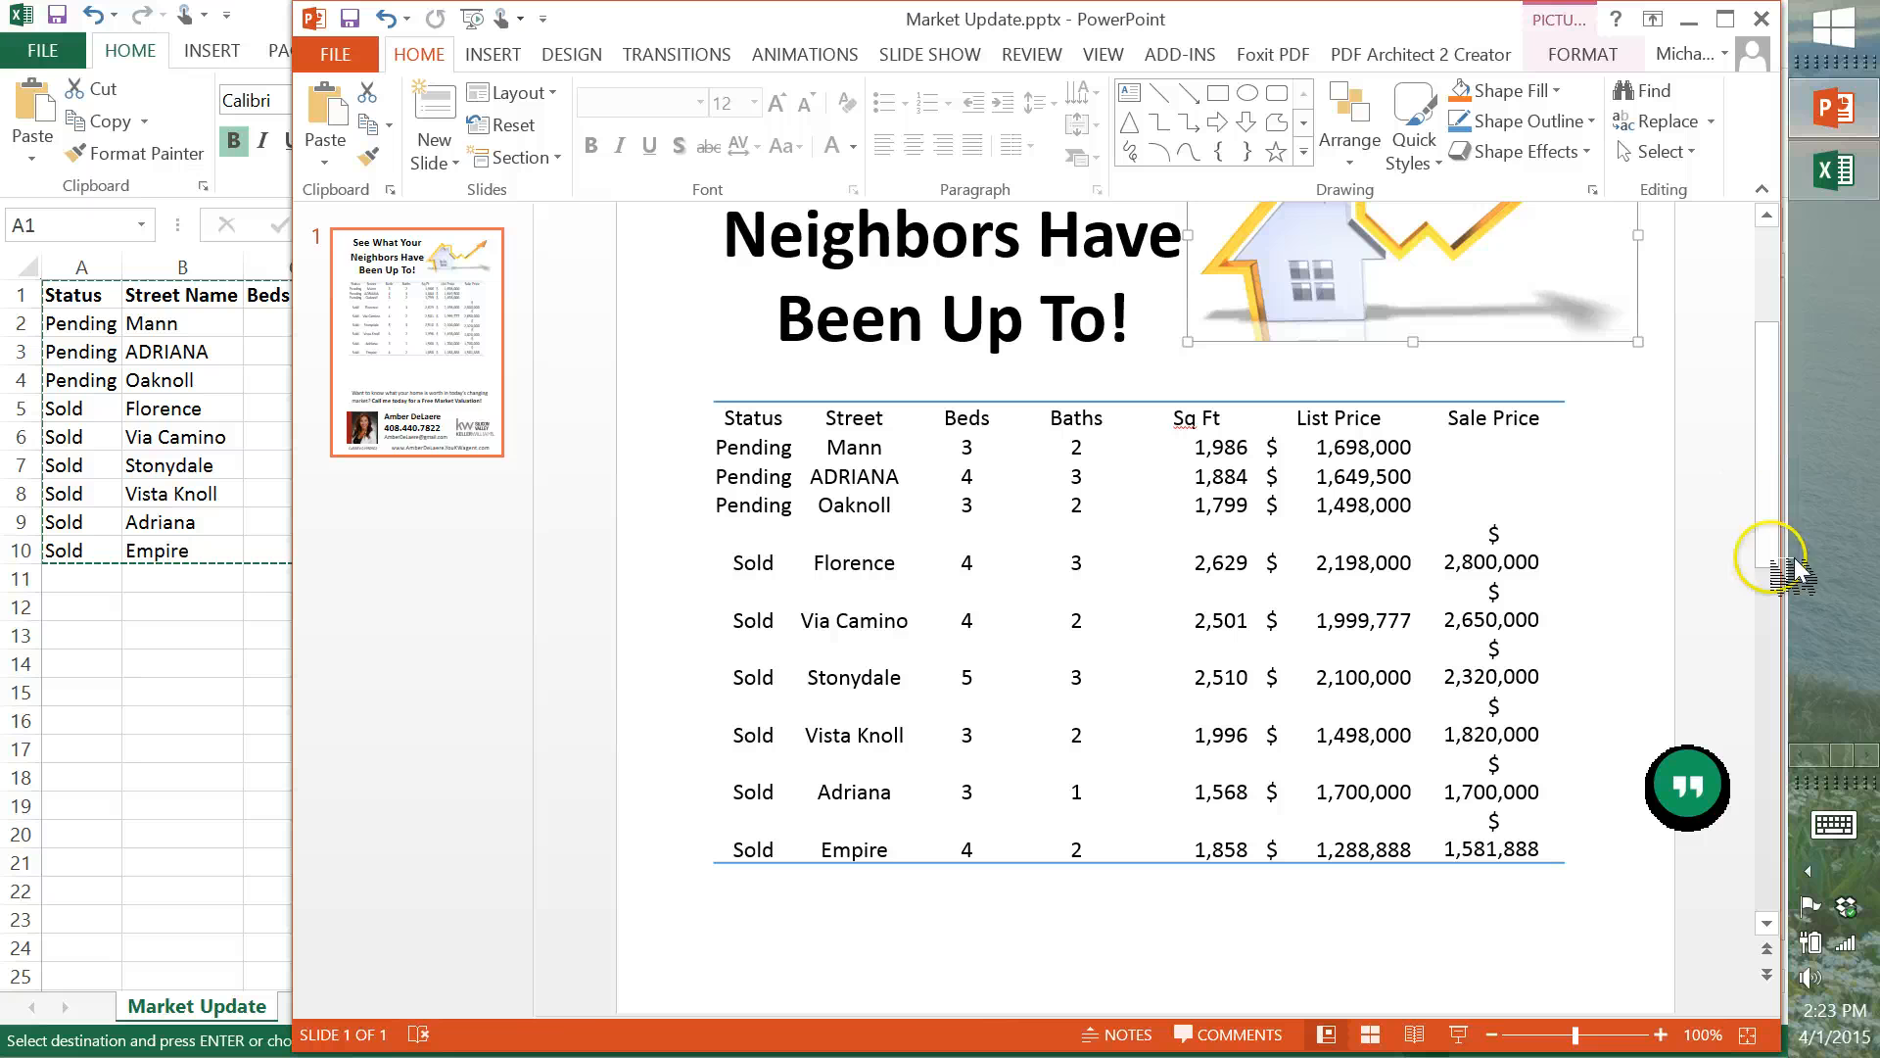
pyautogui.click(1295, 912)
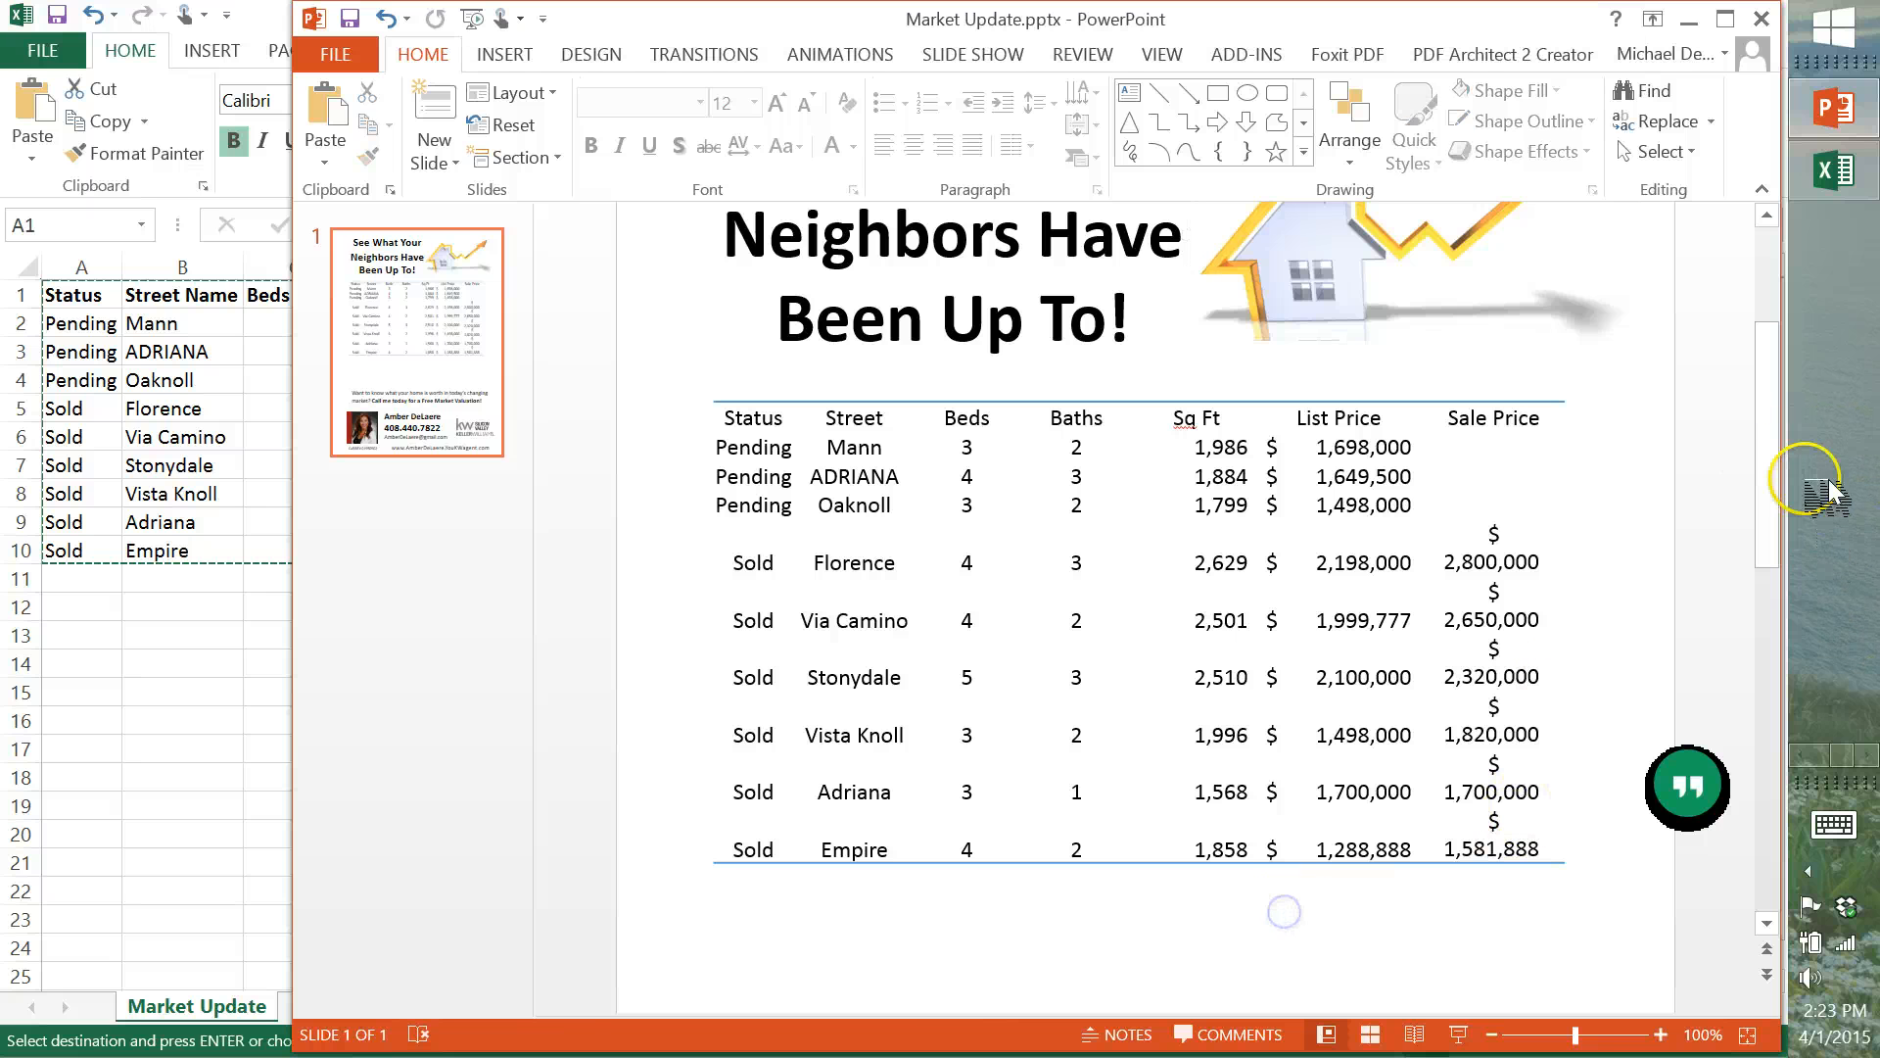
pyautogui.moveTo(1775, 441); pyautogui.dragTo(1824, 297)
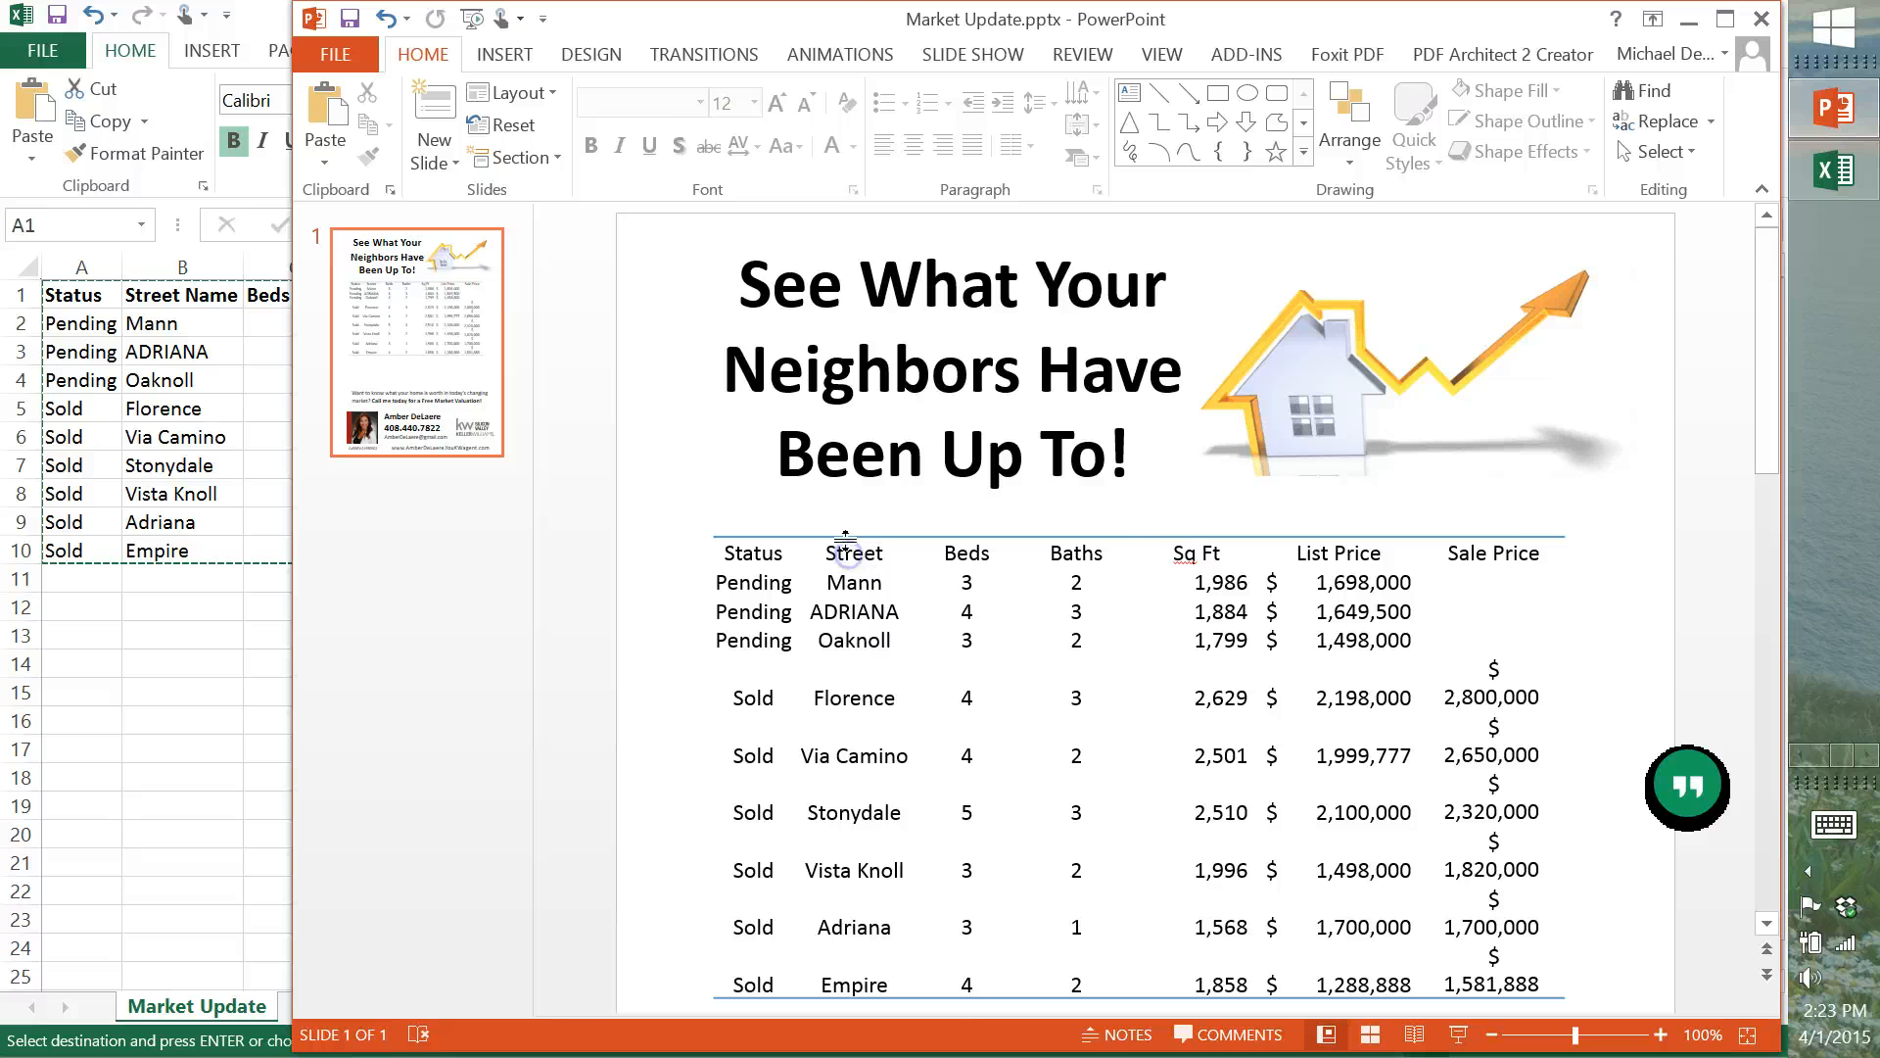
pyautogui.click(846, 538)
pyautogui.click(846, 535)
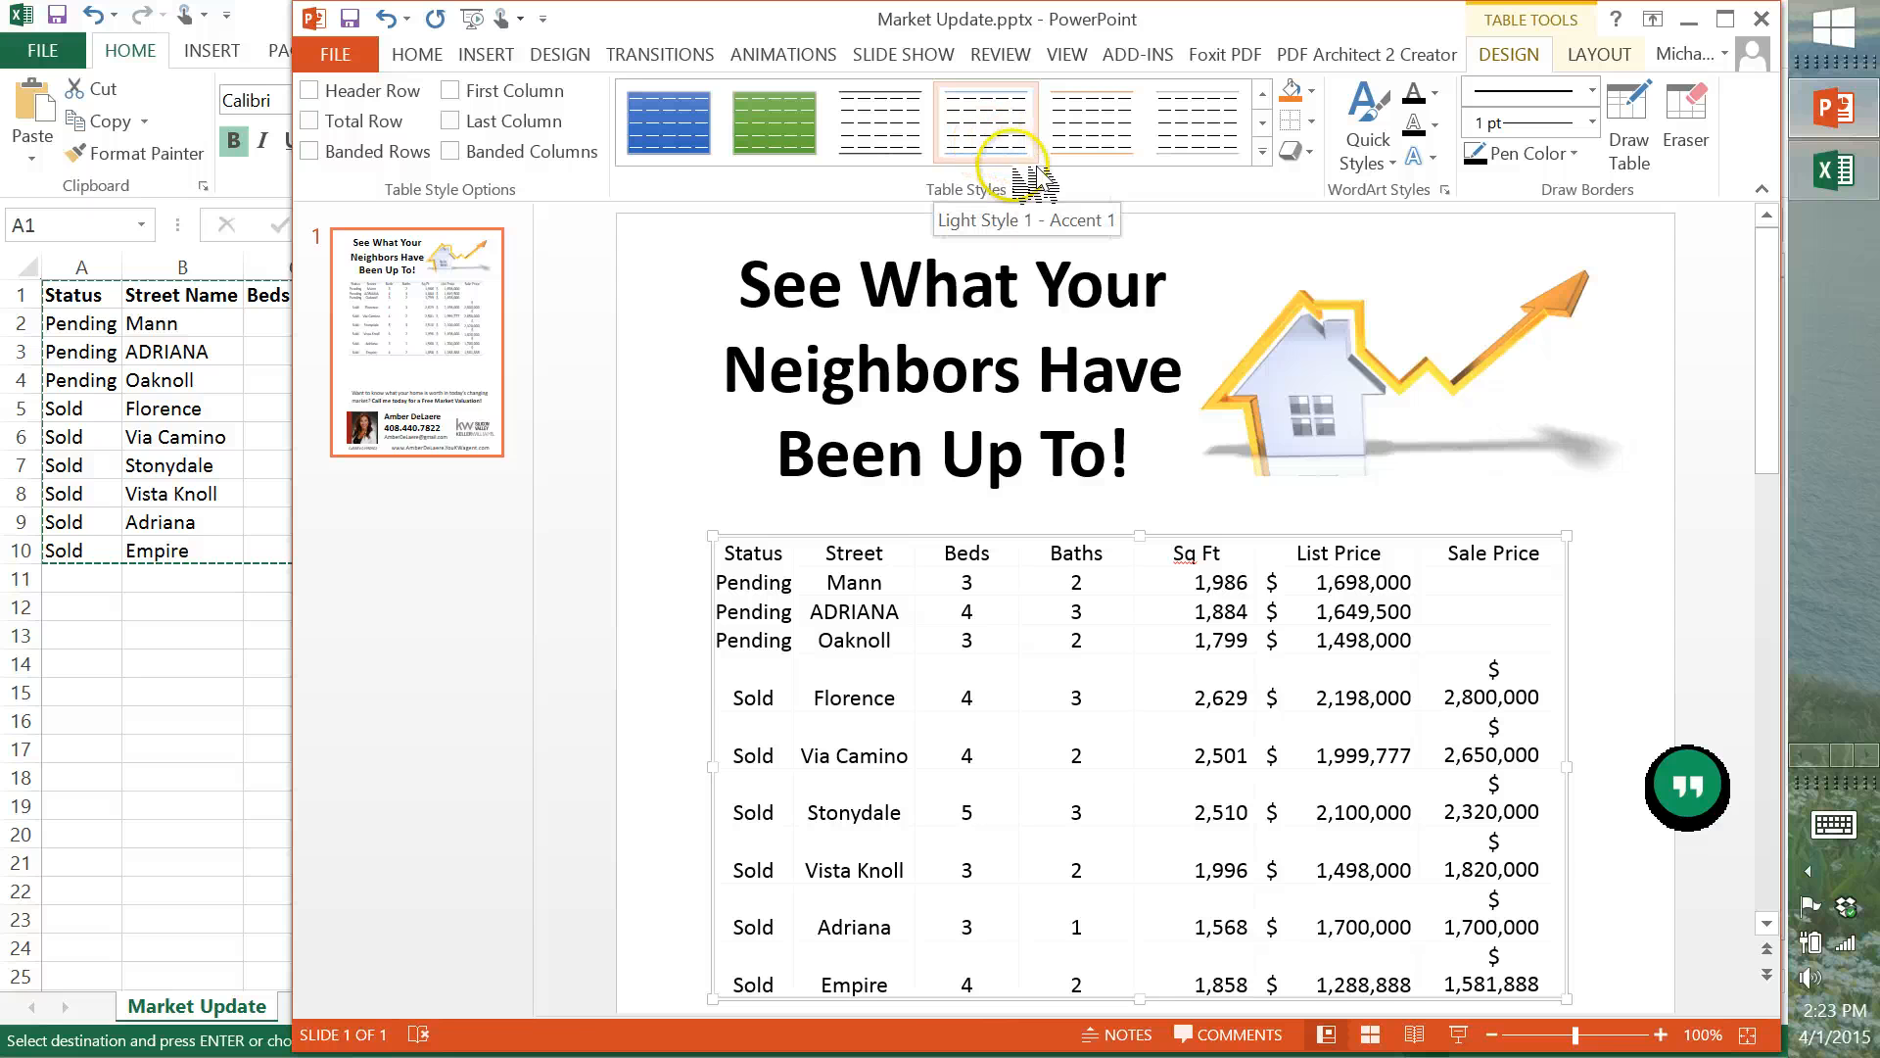
pyautogui.click(1311, 121)
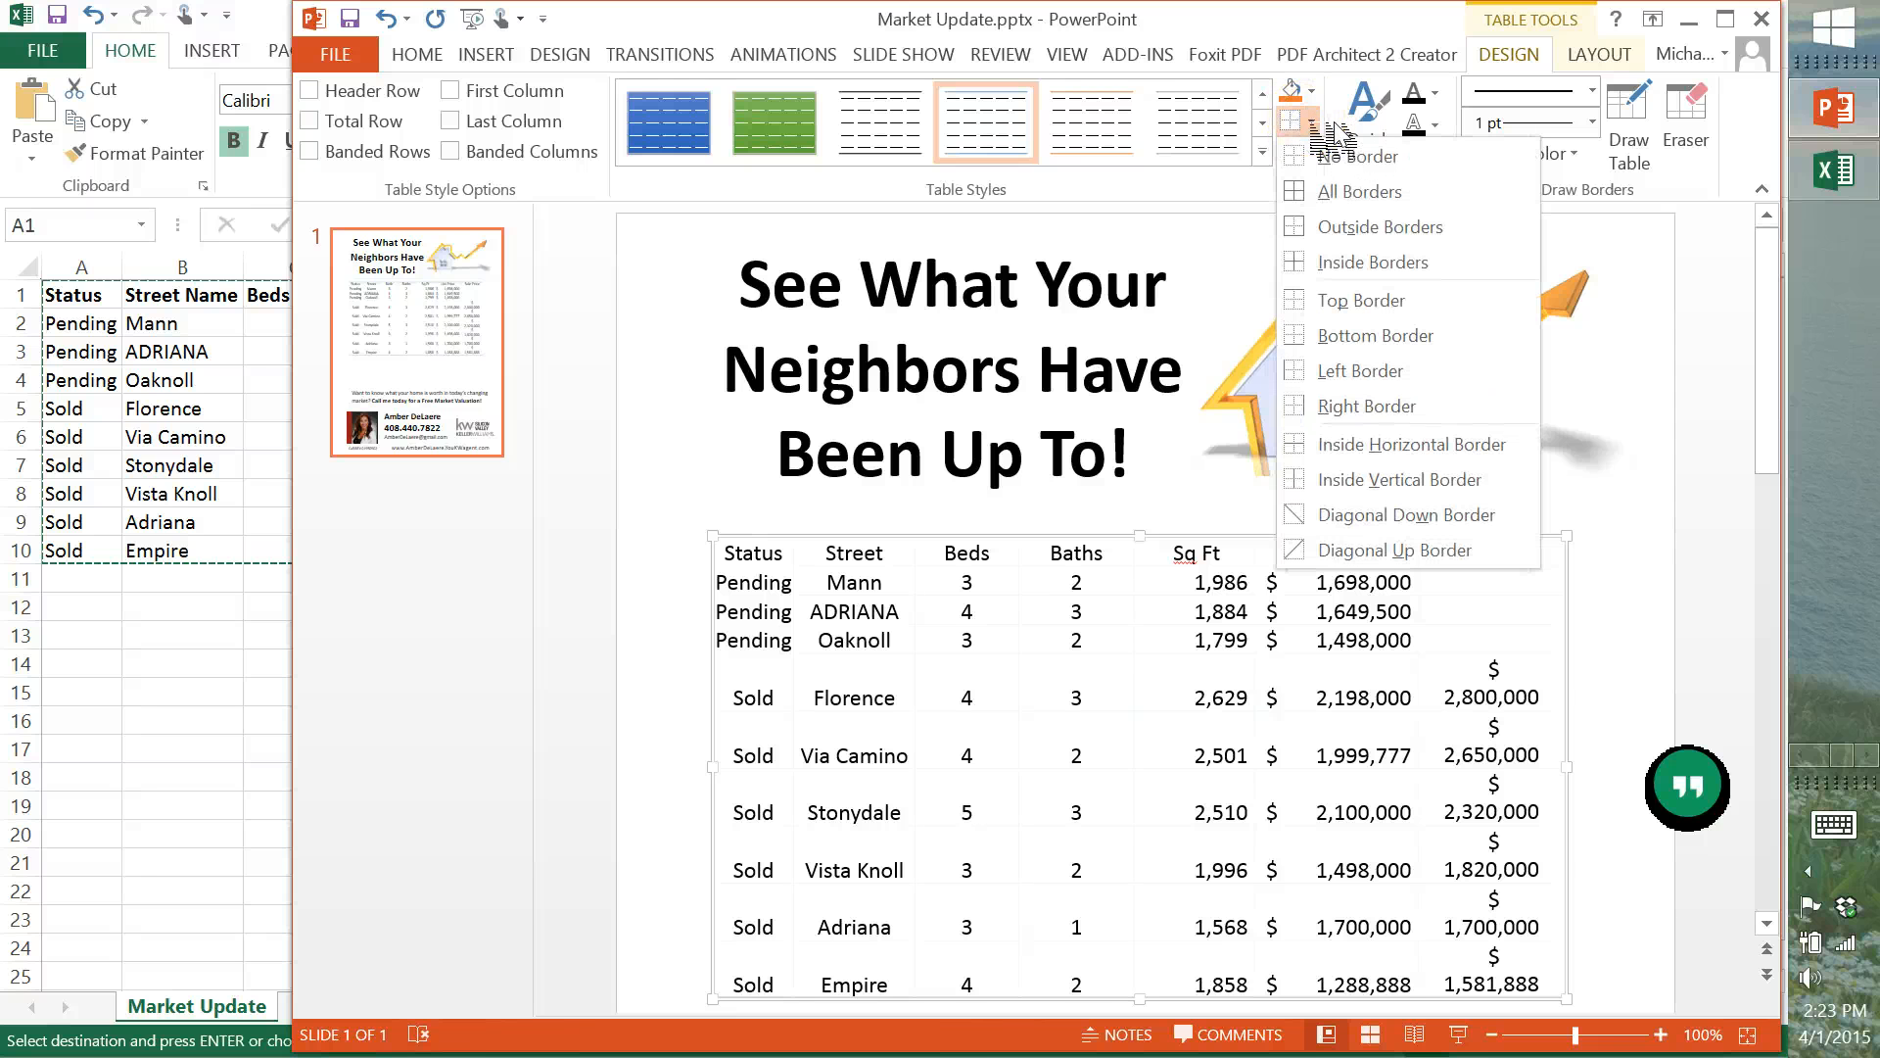
pyautogui.click(1313, 123)
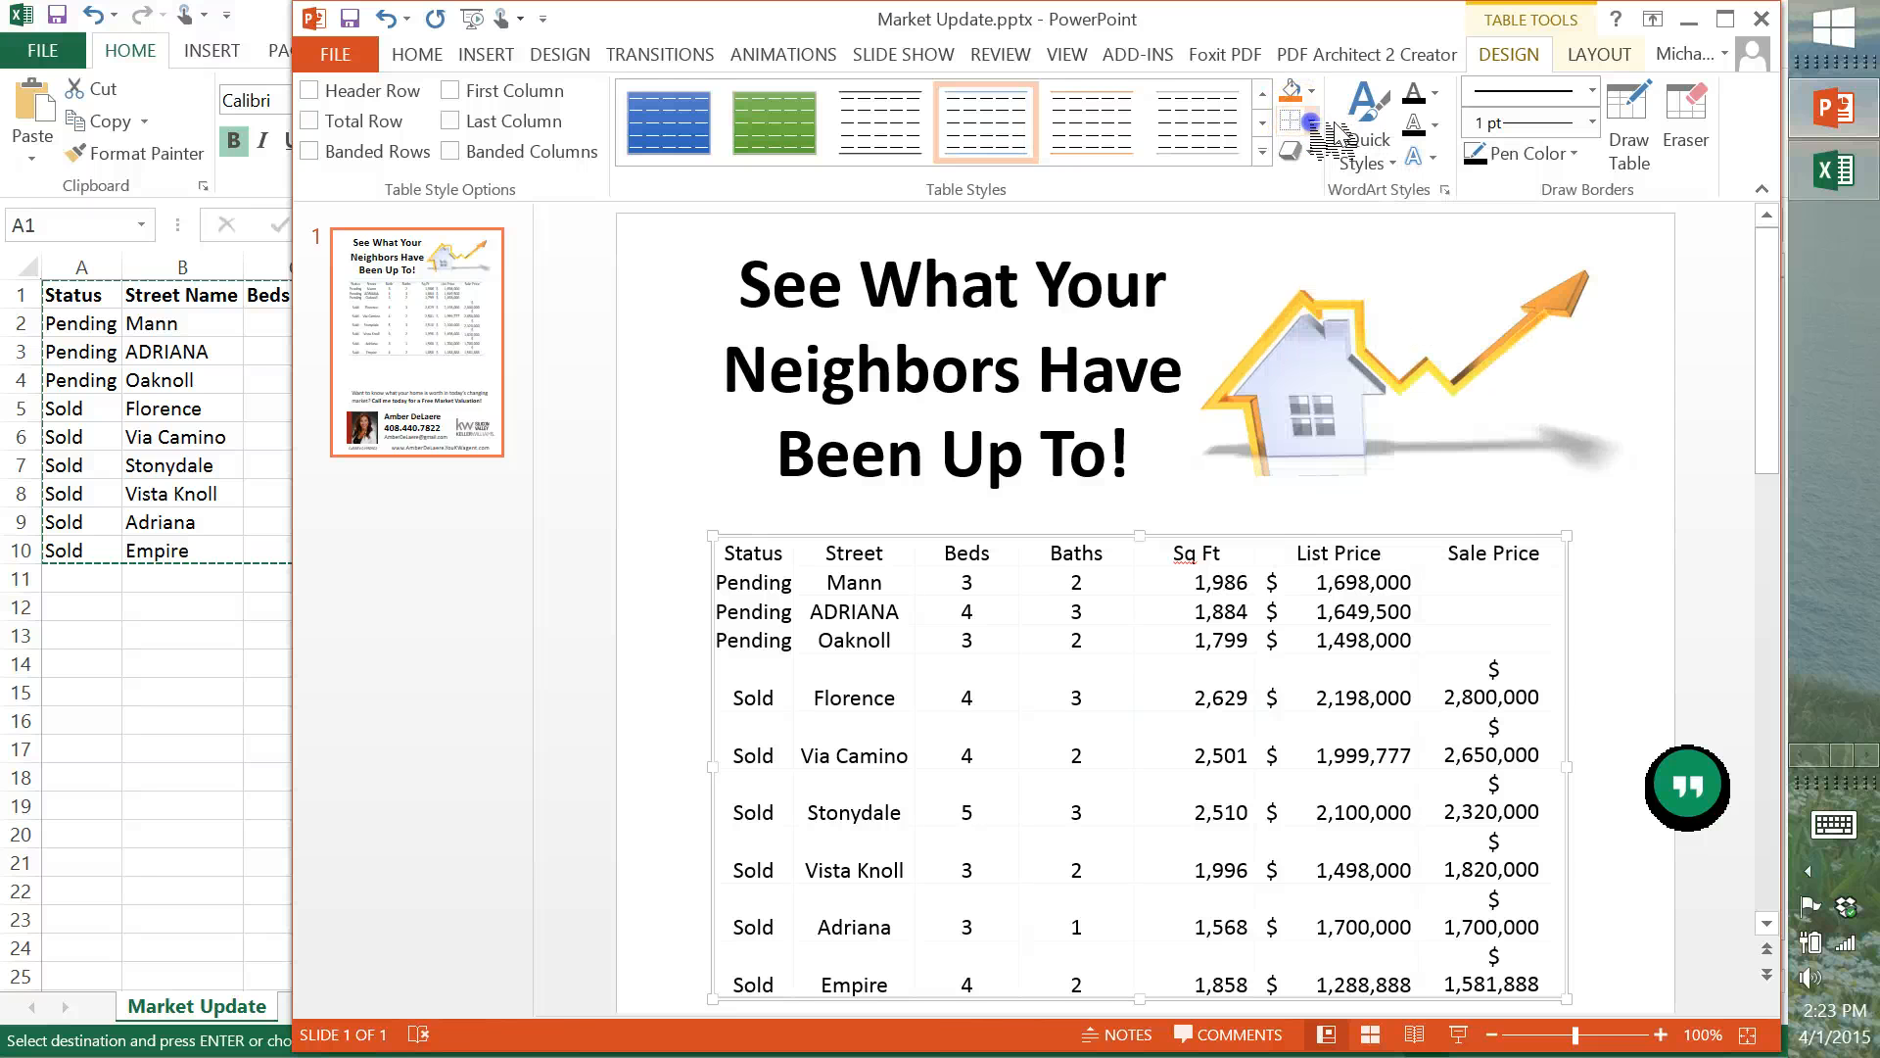
pyautogui.click(718, 452)
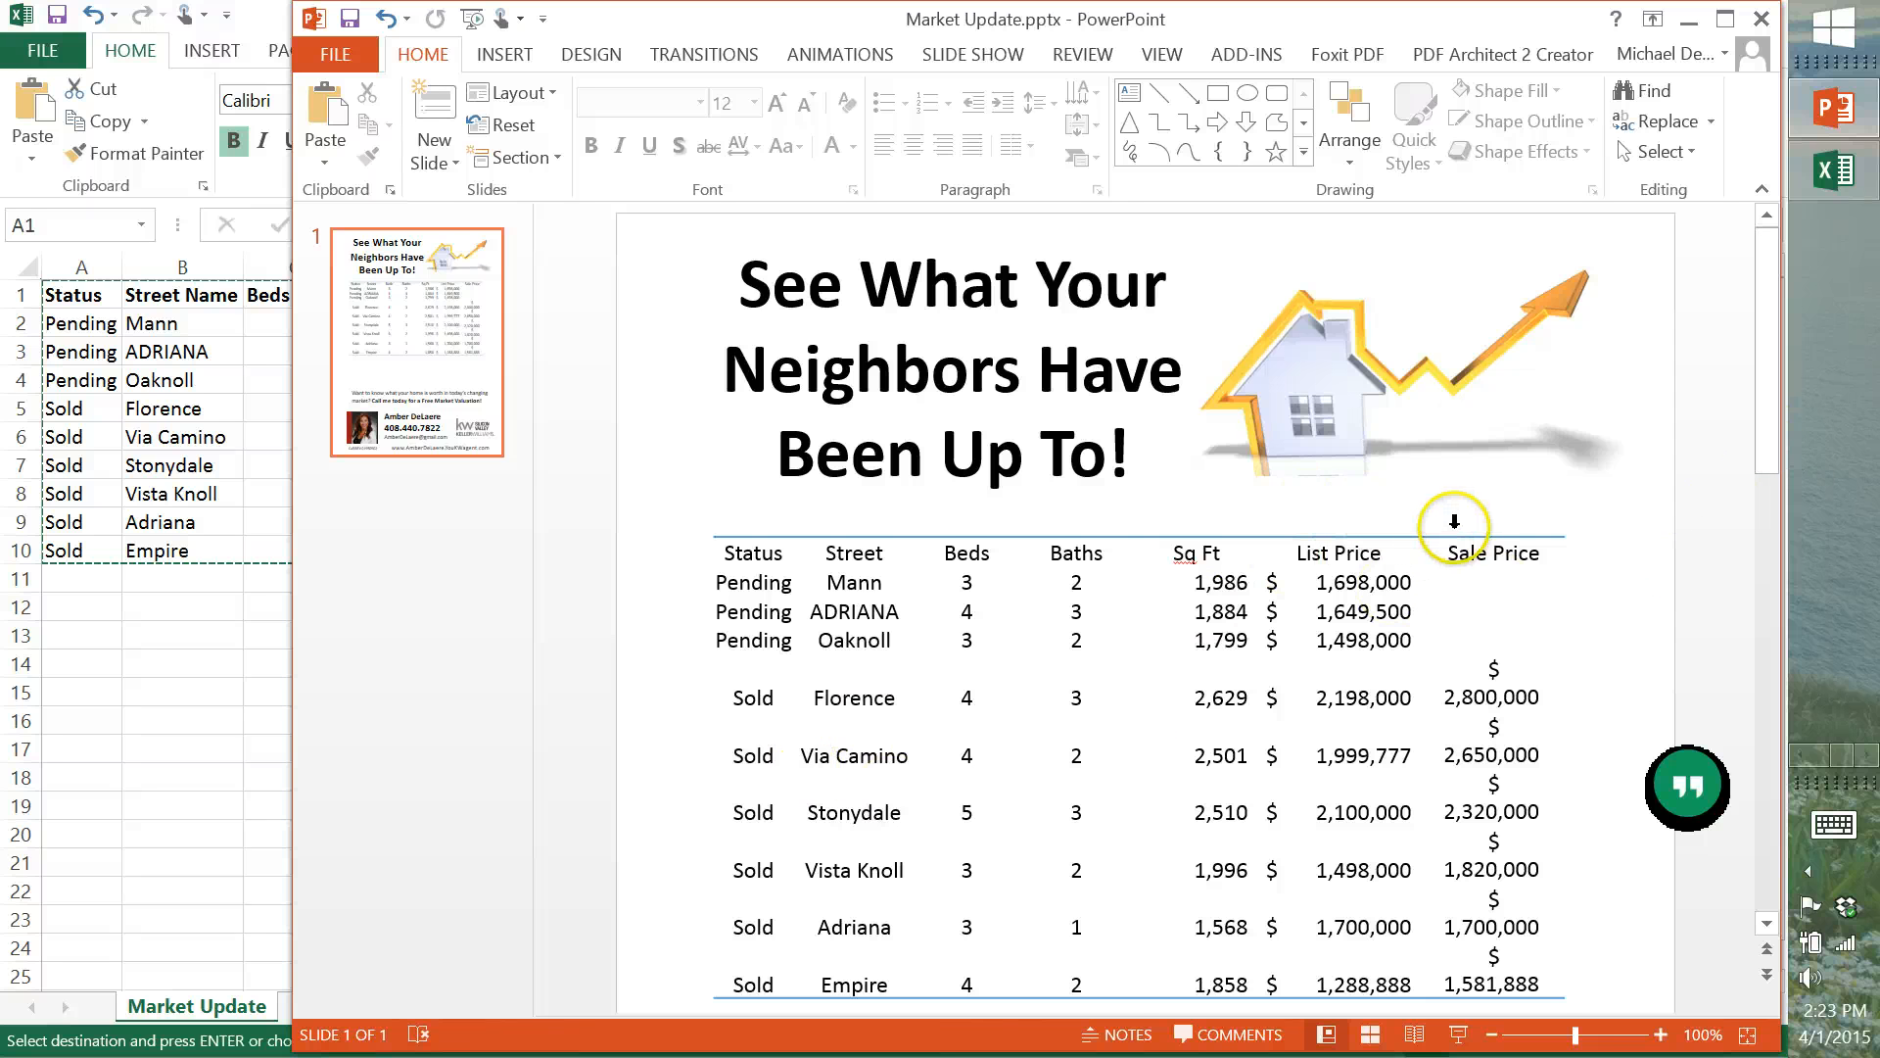
pyautogui.moveTo(1457, 522); pyautogui.dragTo(887, 532)
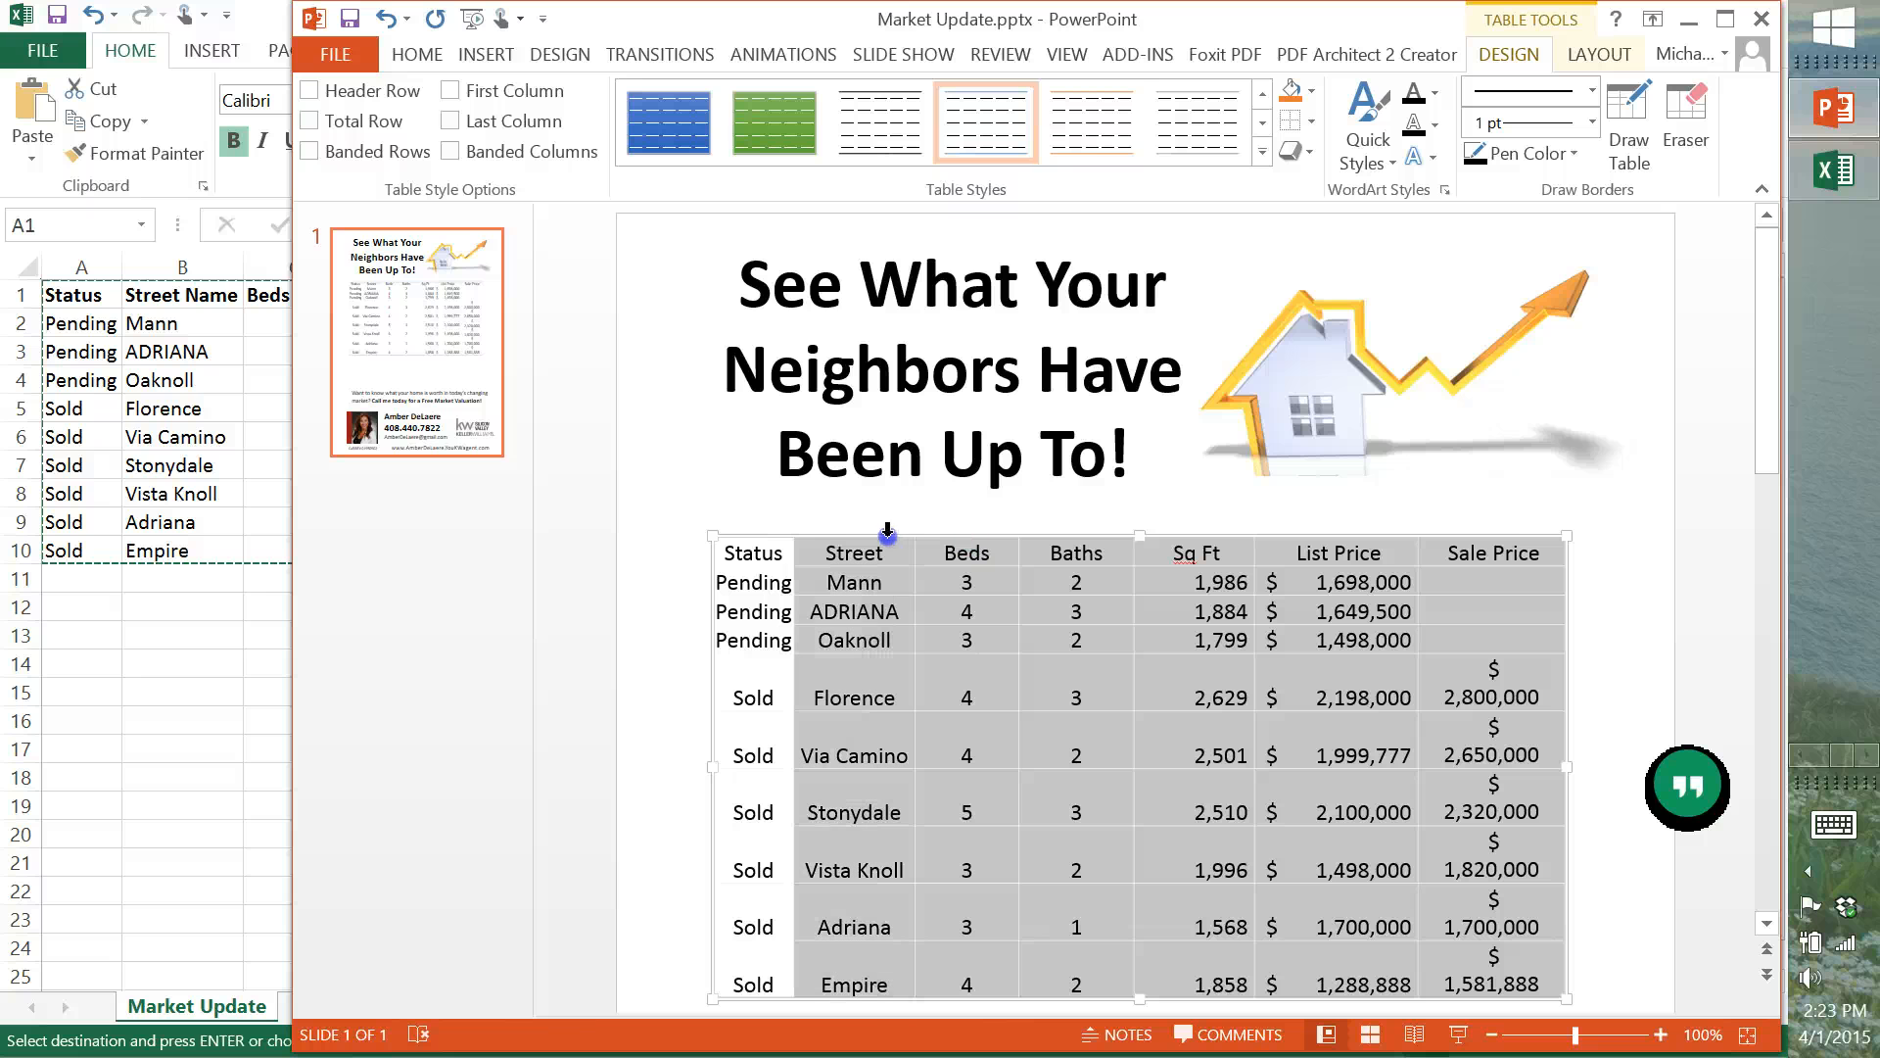
pyautogui.click(421, 56)
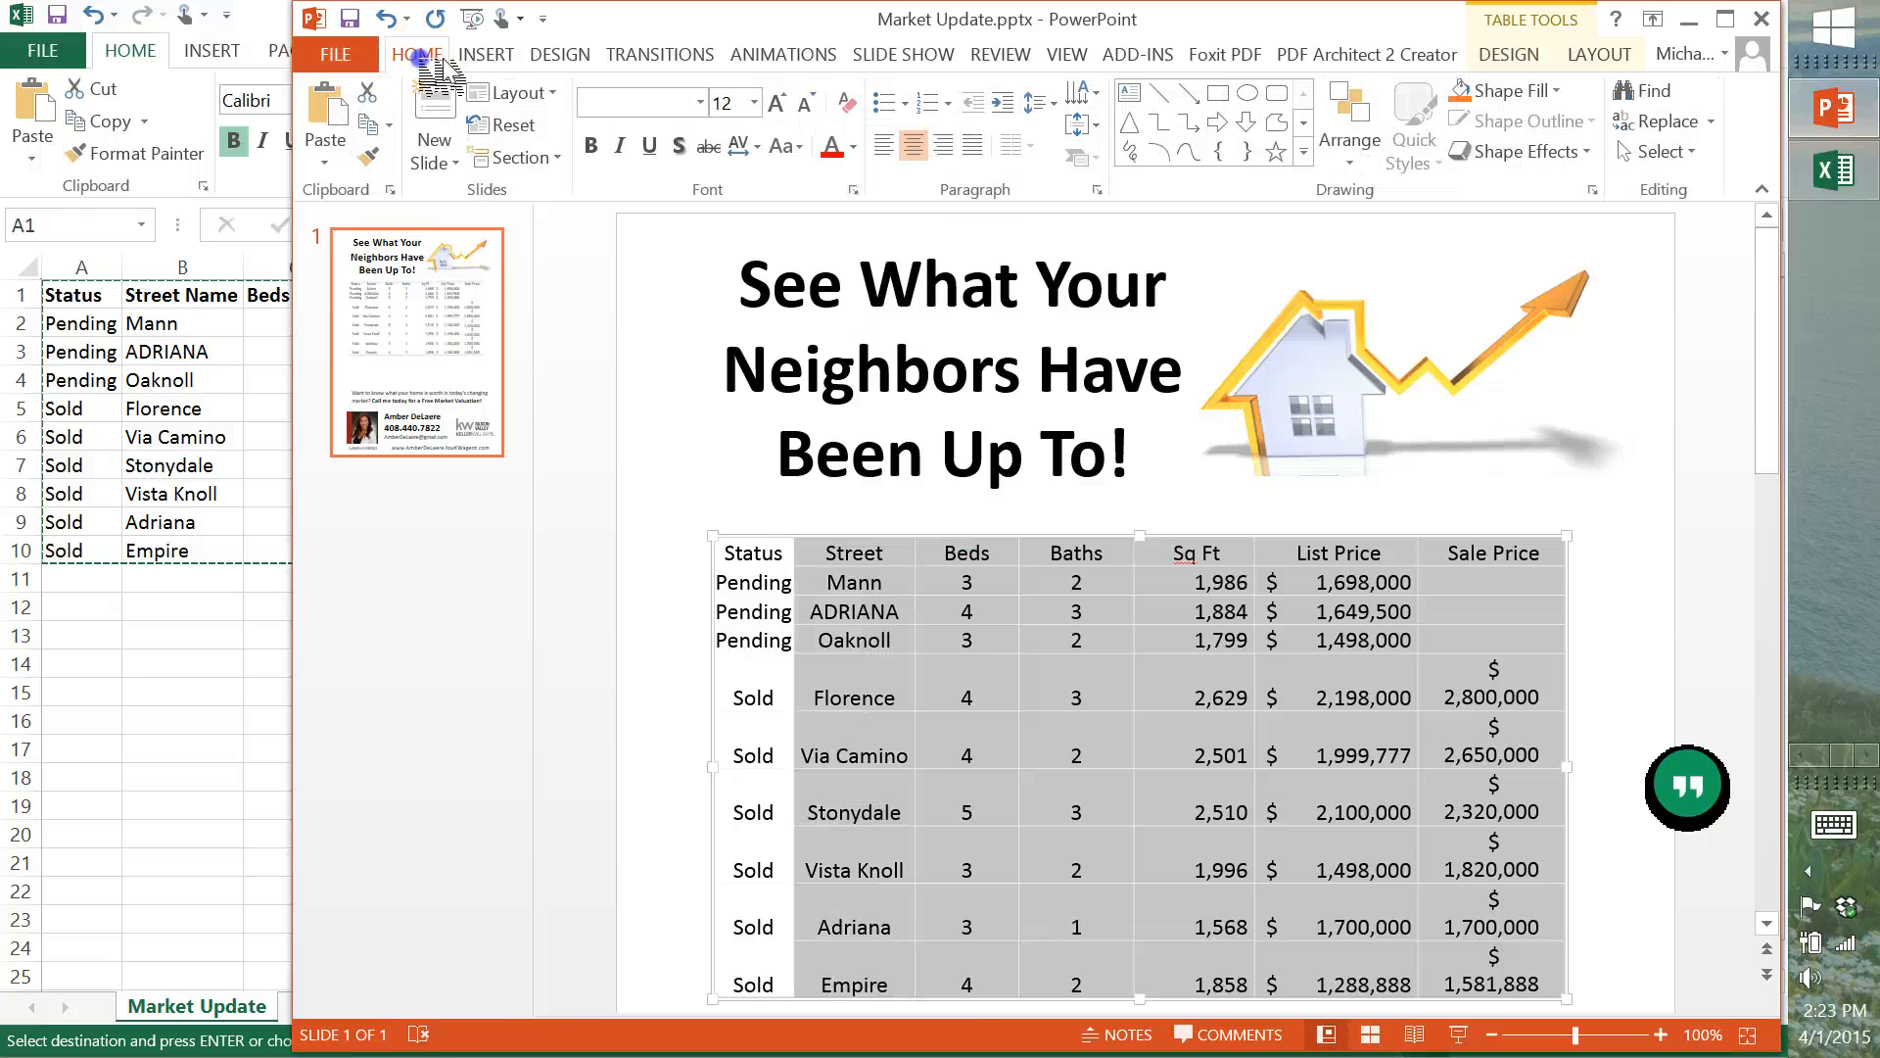
pyautogui.click(944, 148)
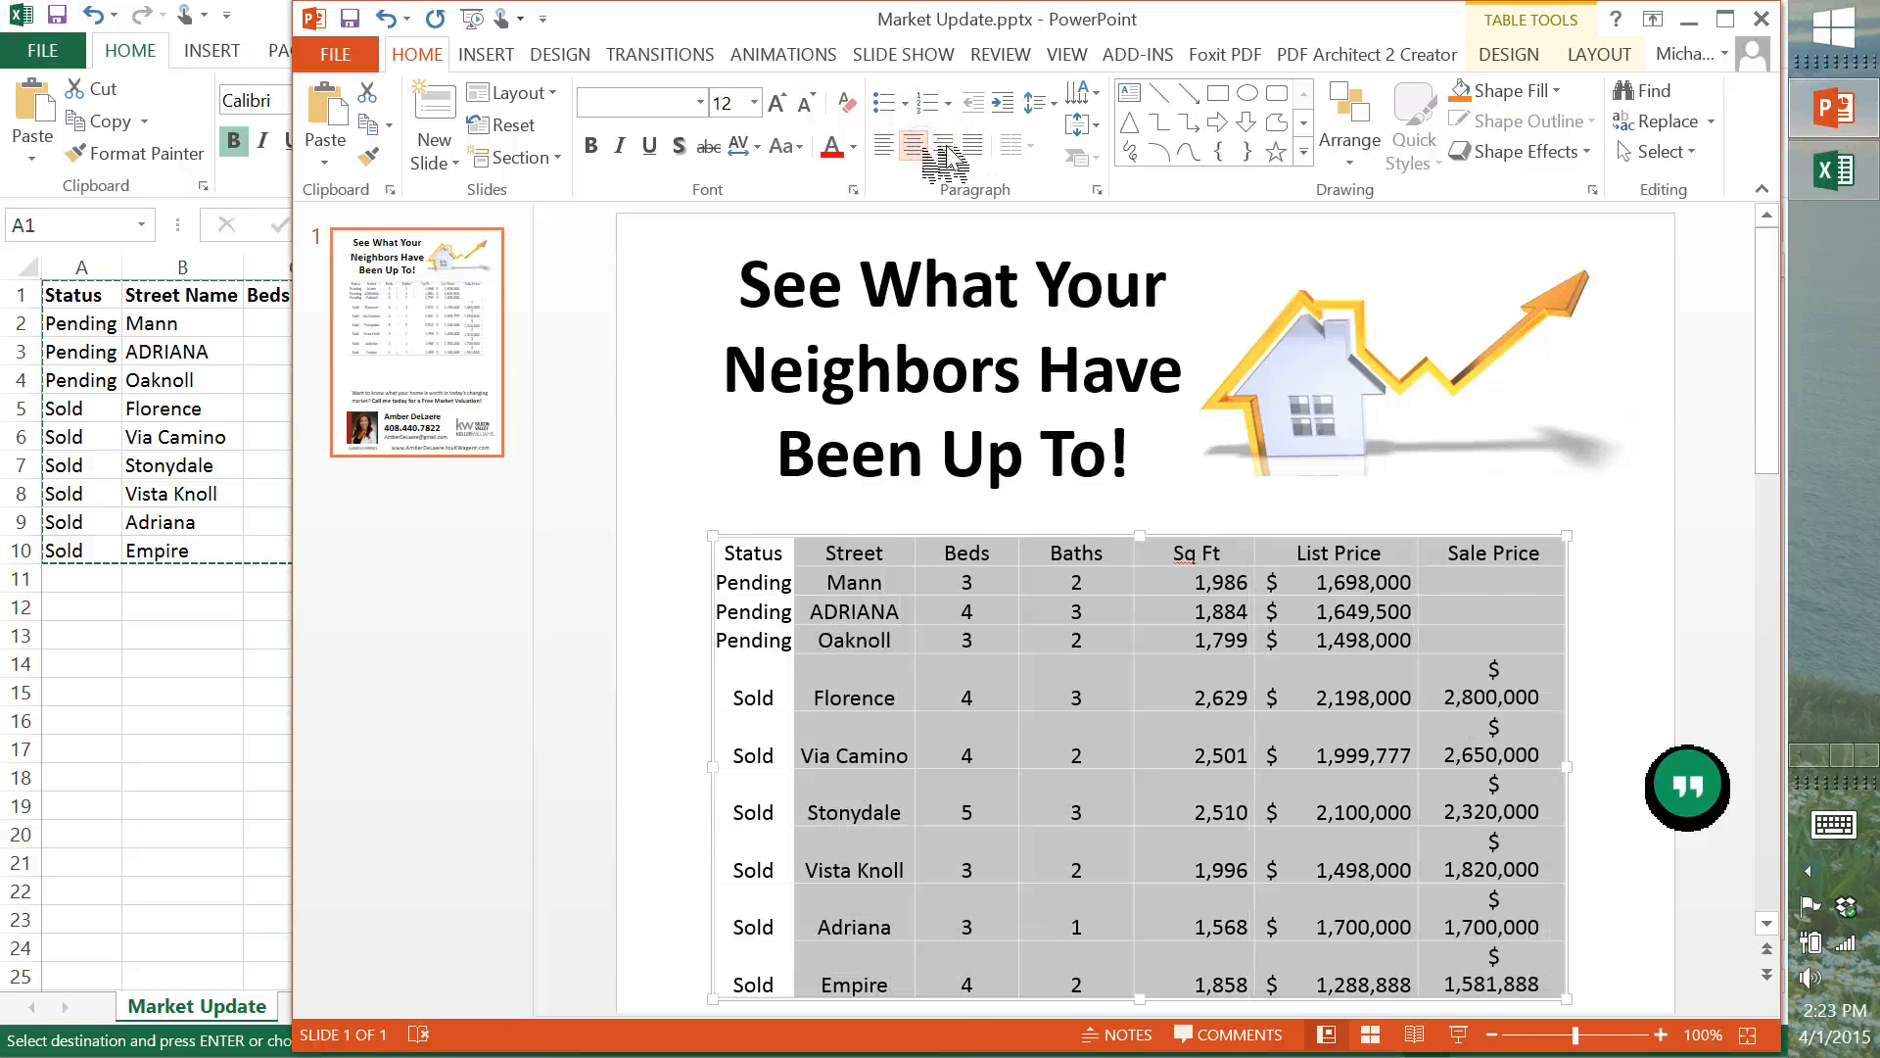
pyautogui.click(1334, 557)
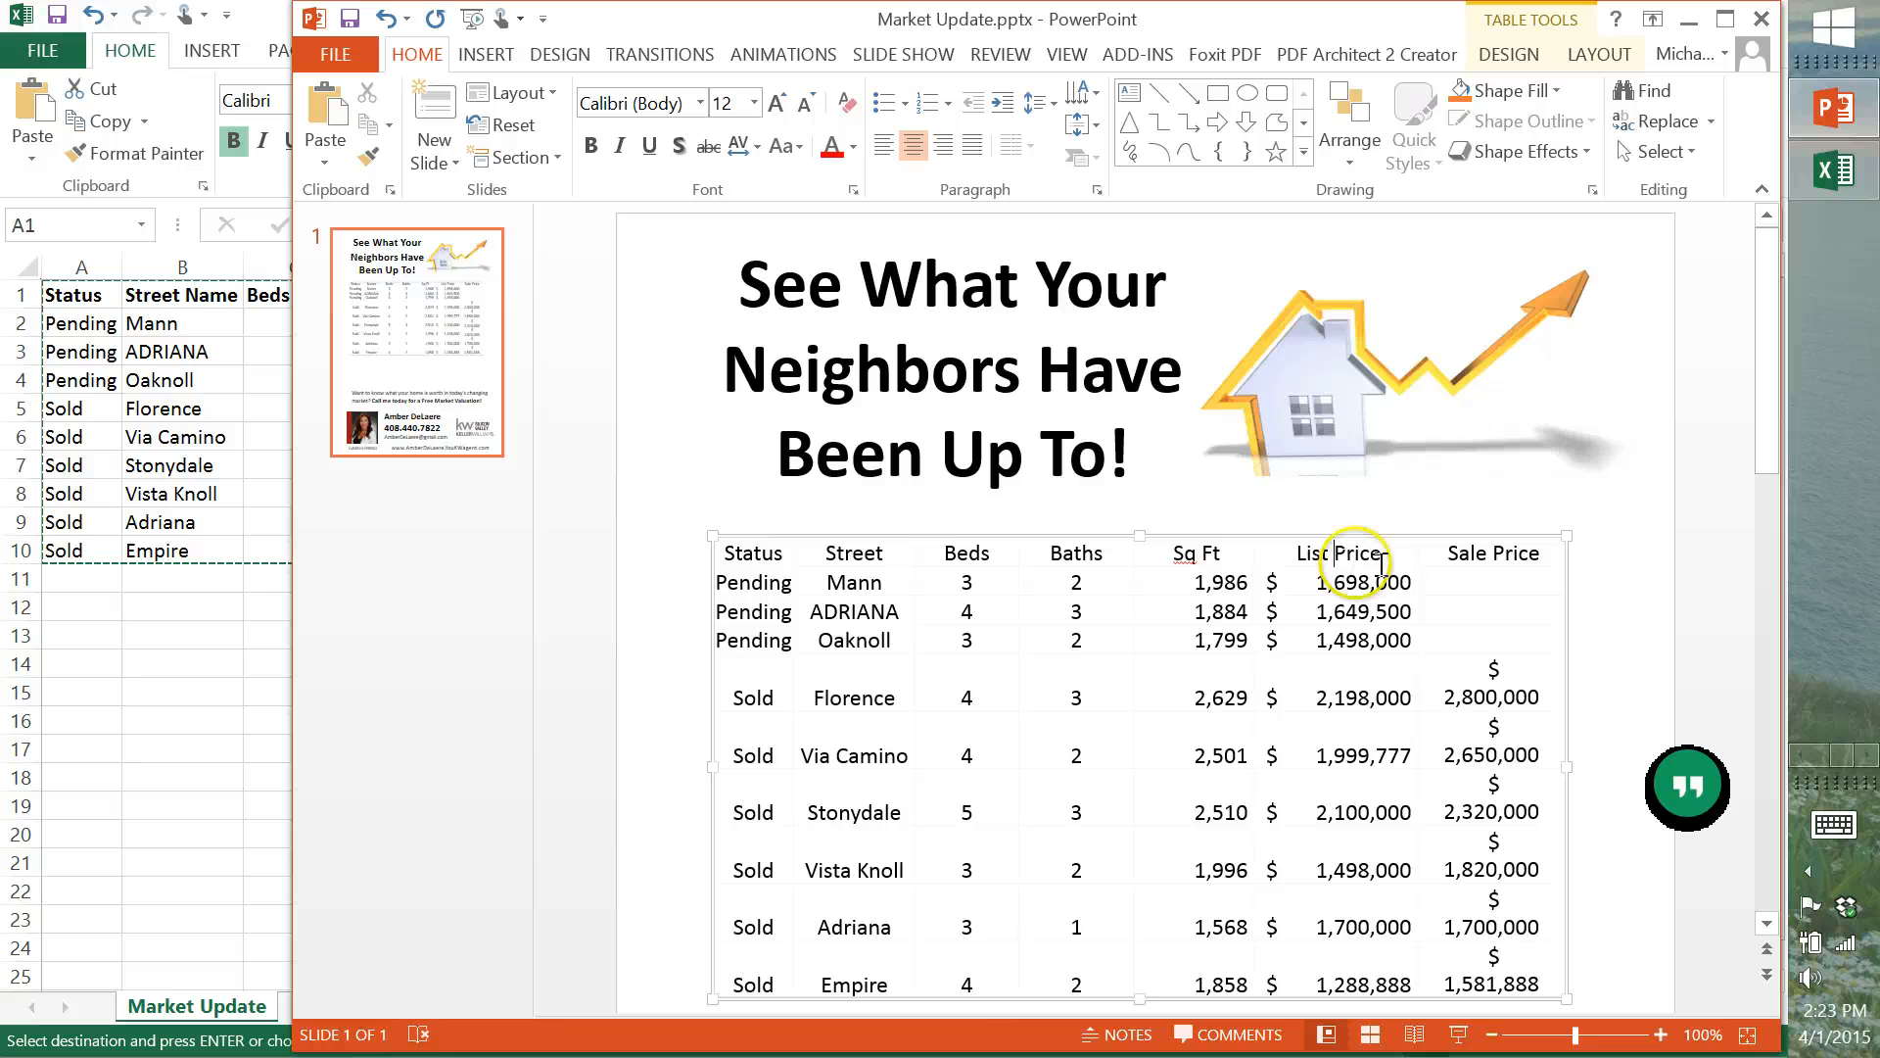
pyautogui.click(530, 556)
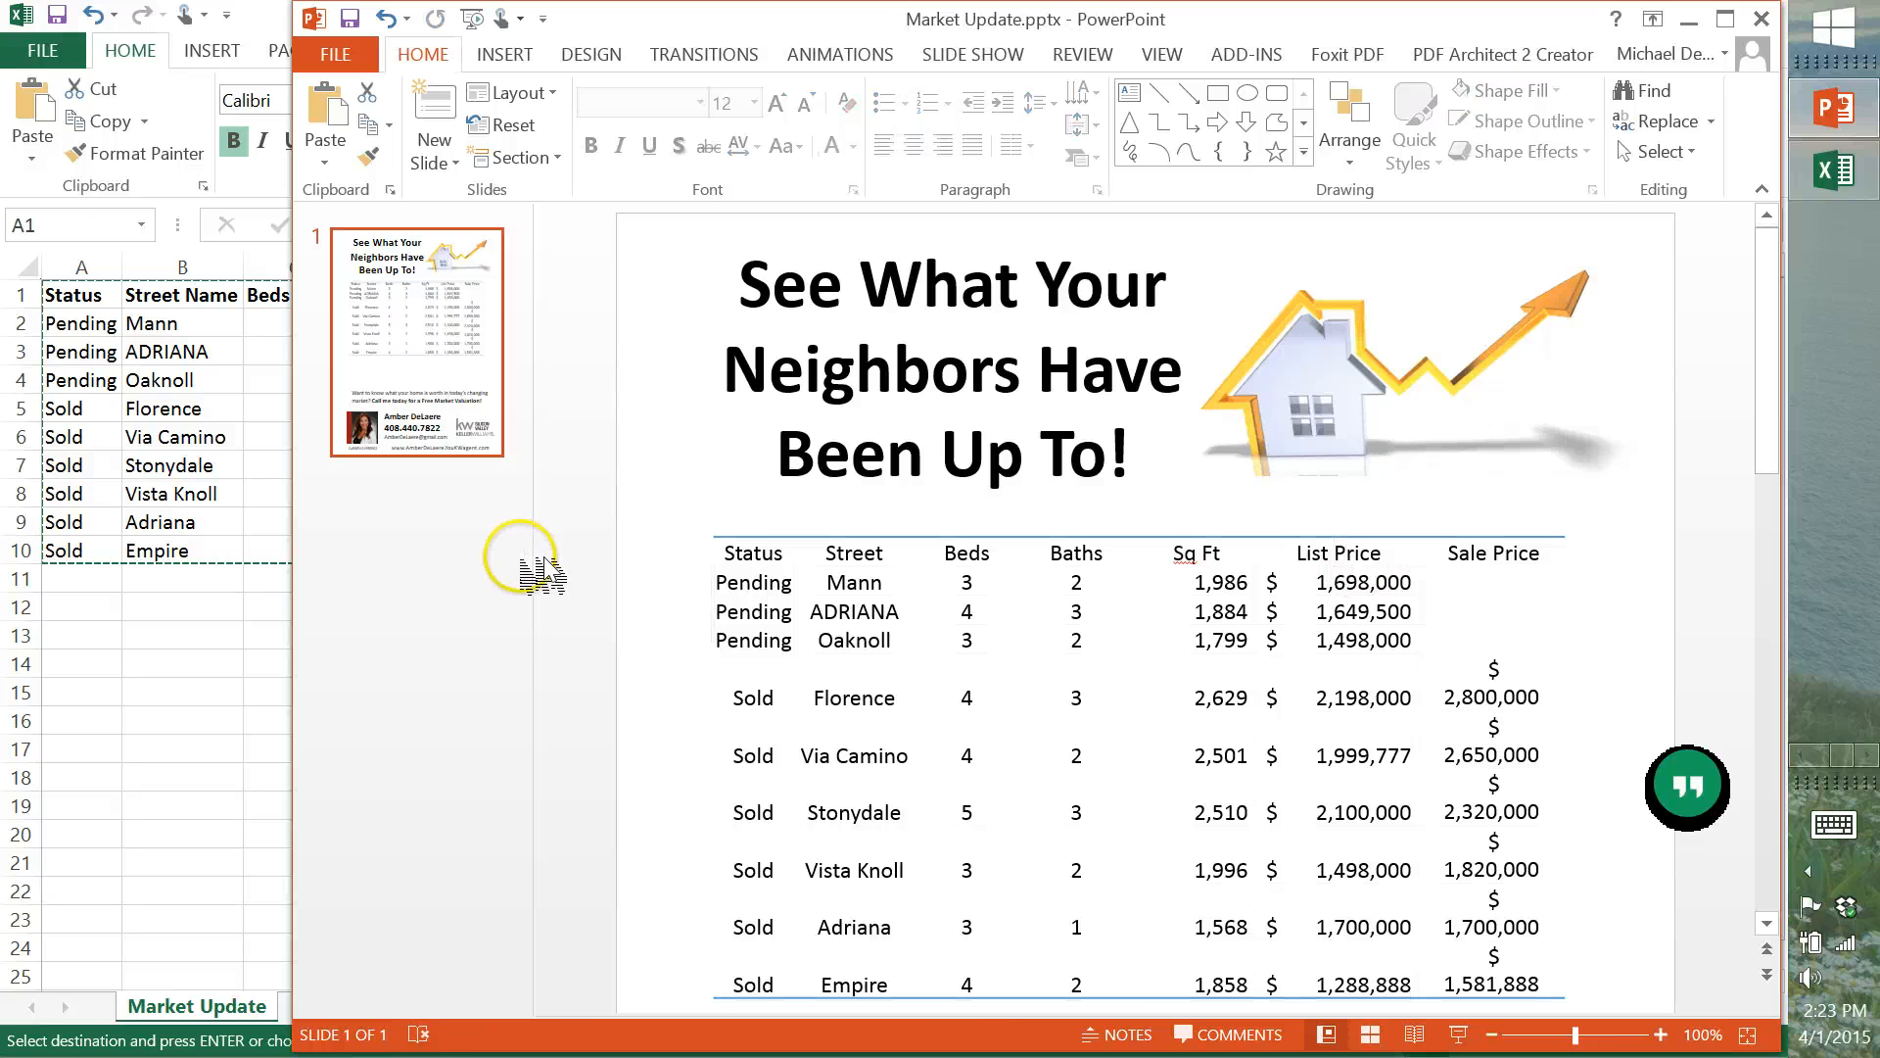
pyautogui.click(692, 549)
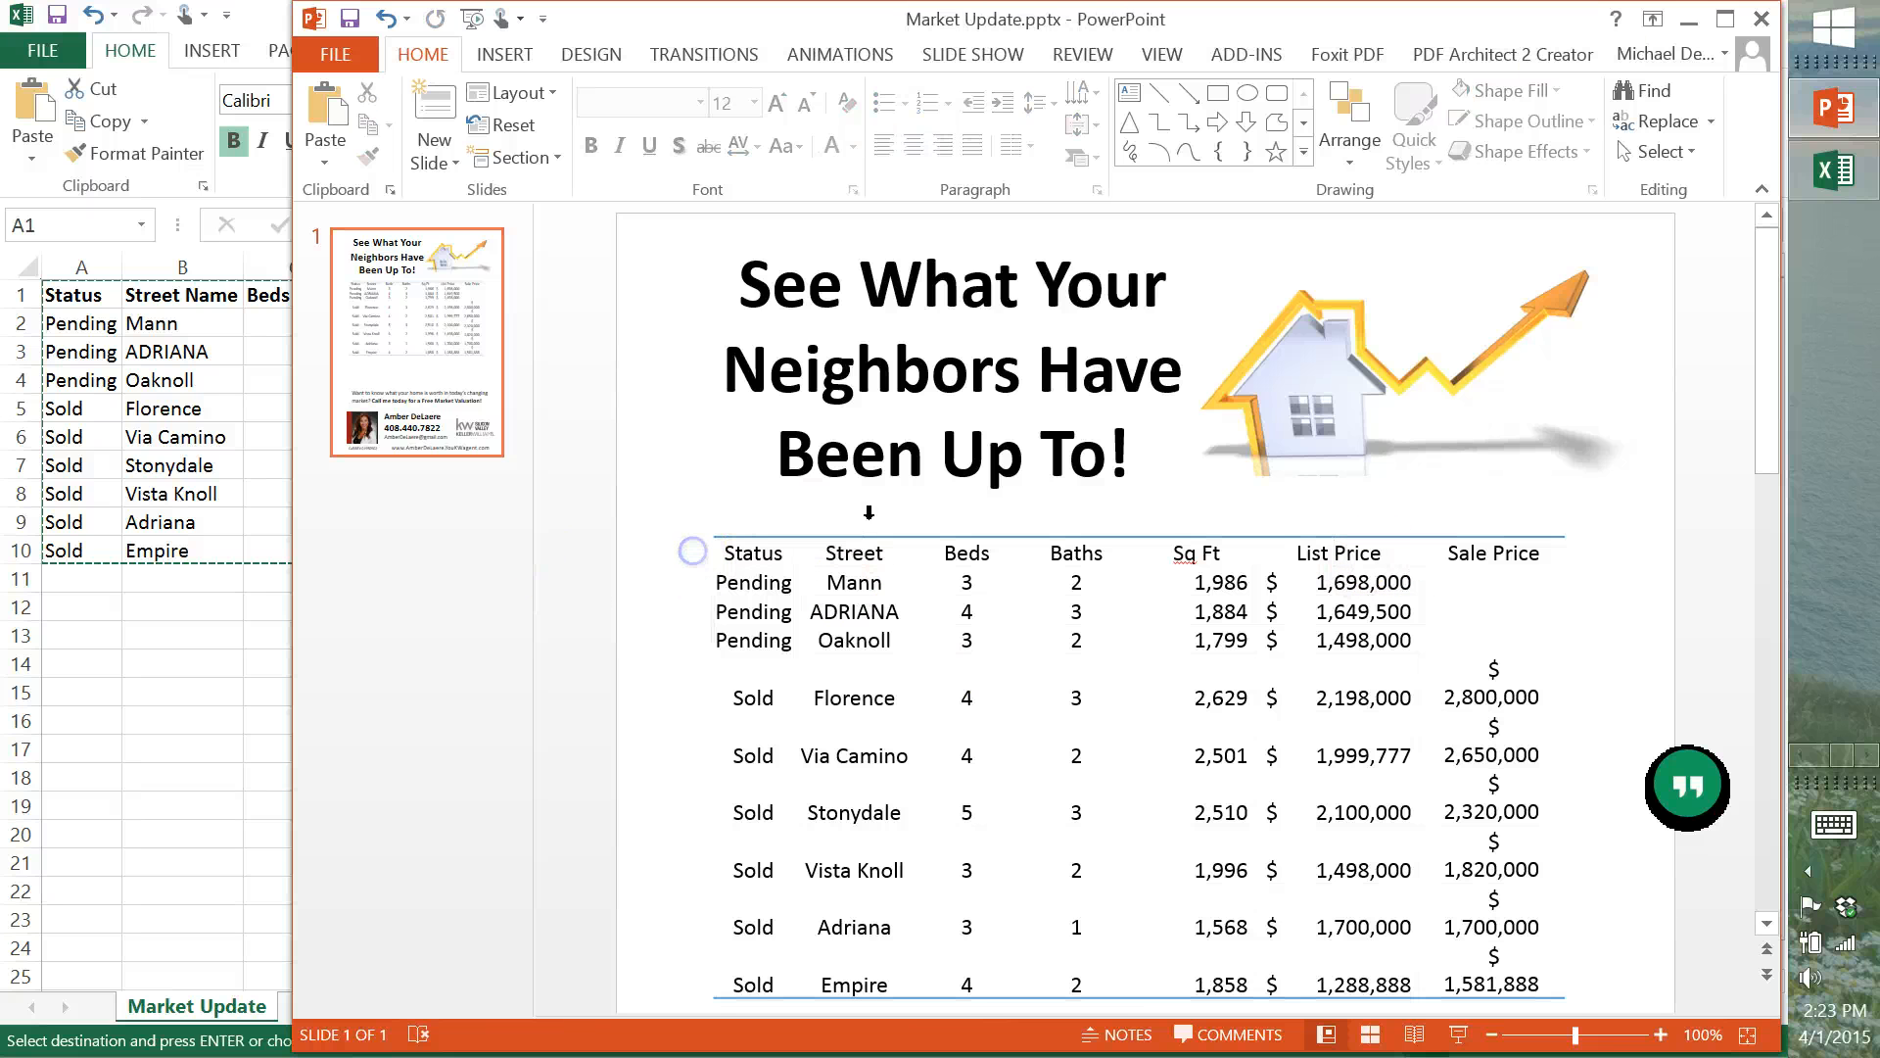
# Auto-fit the width of the Sale Price column so each price fits on one line.
pyautogui.moveTo(1765, 367); pyautogui.dragTo(1765, 518)
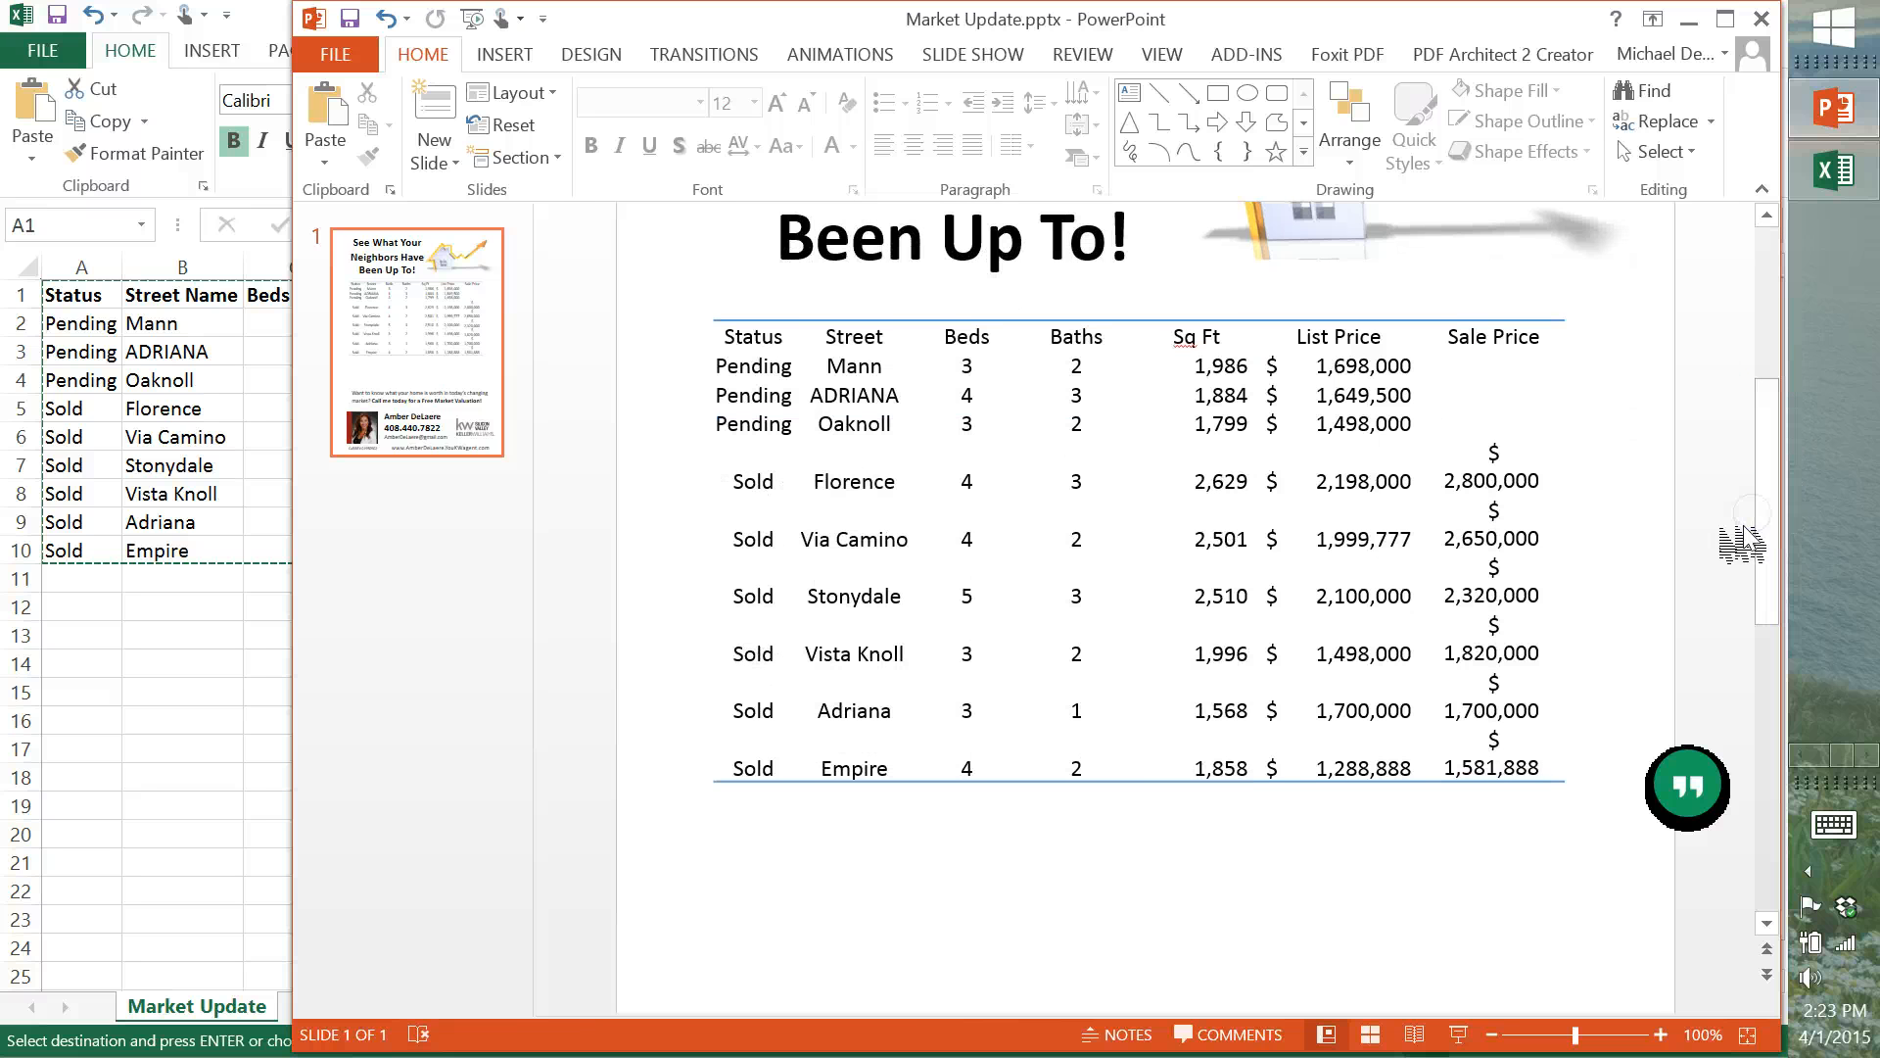
pyautogui.click(1468, 304)
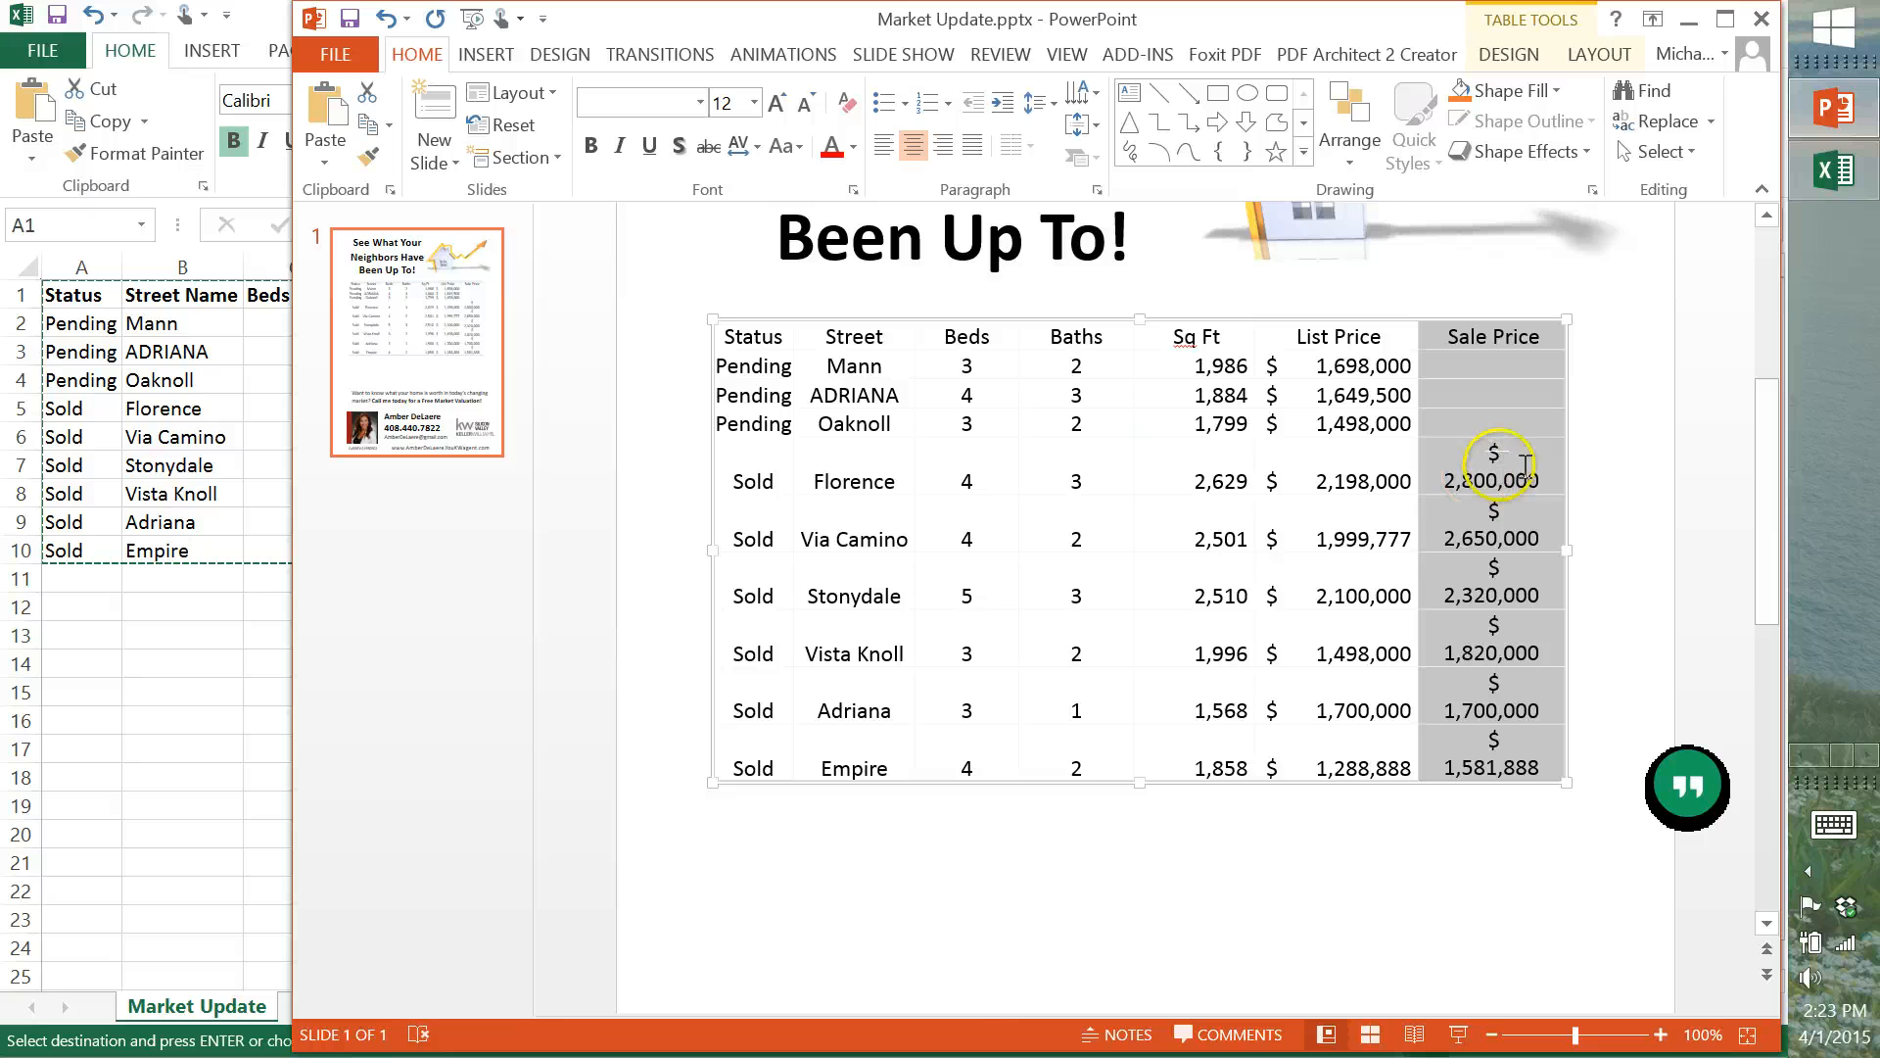
pyautogui.doubleClick(1565, 341)
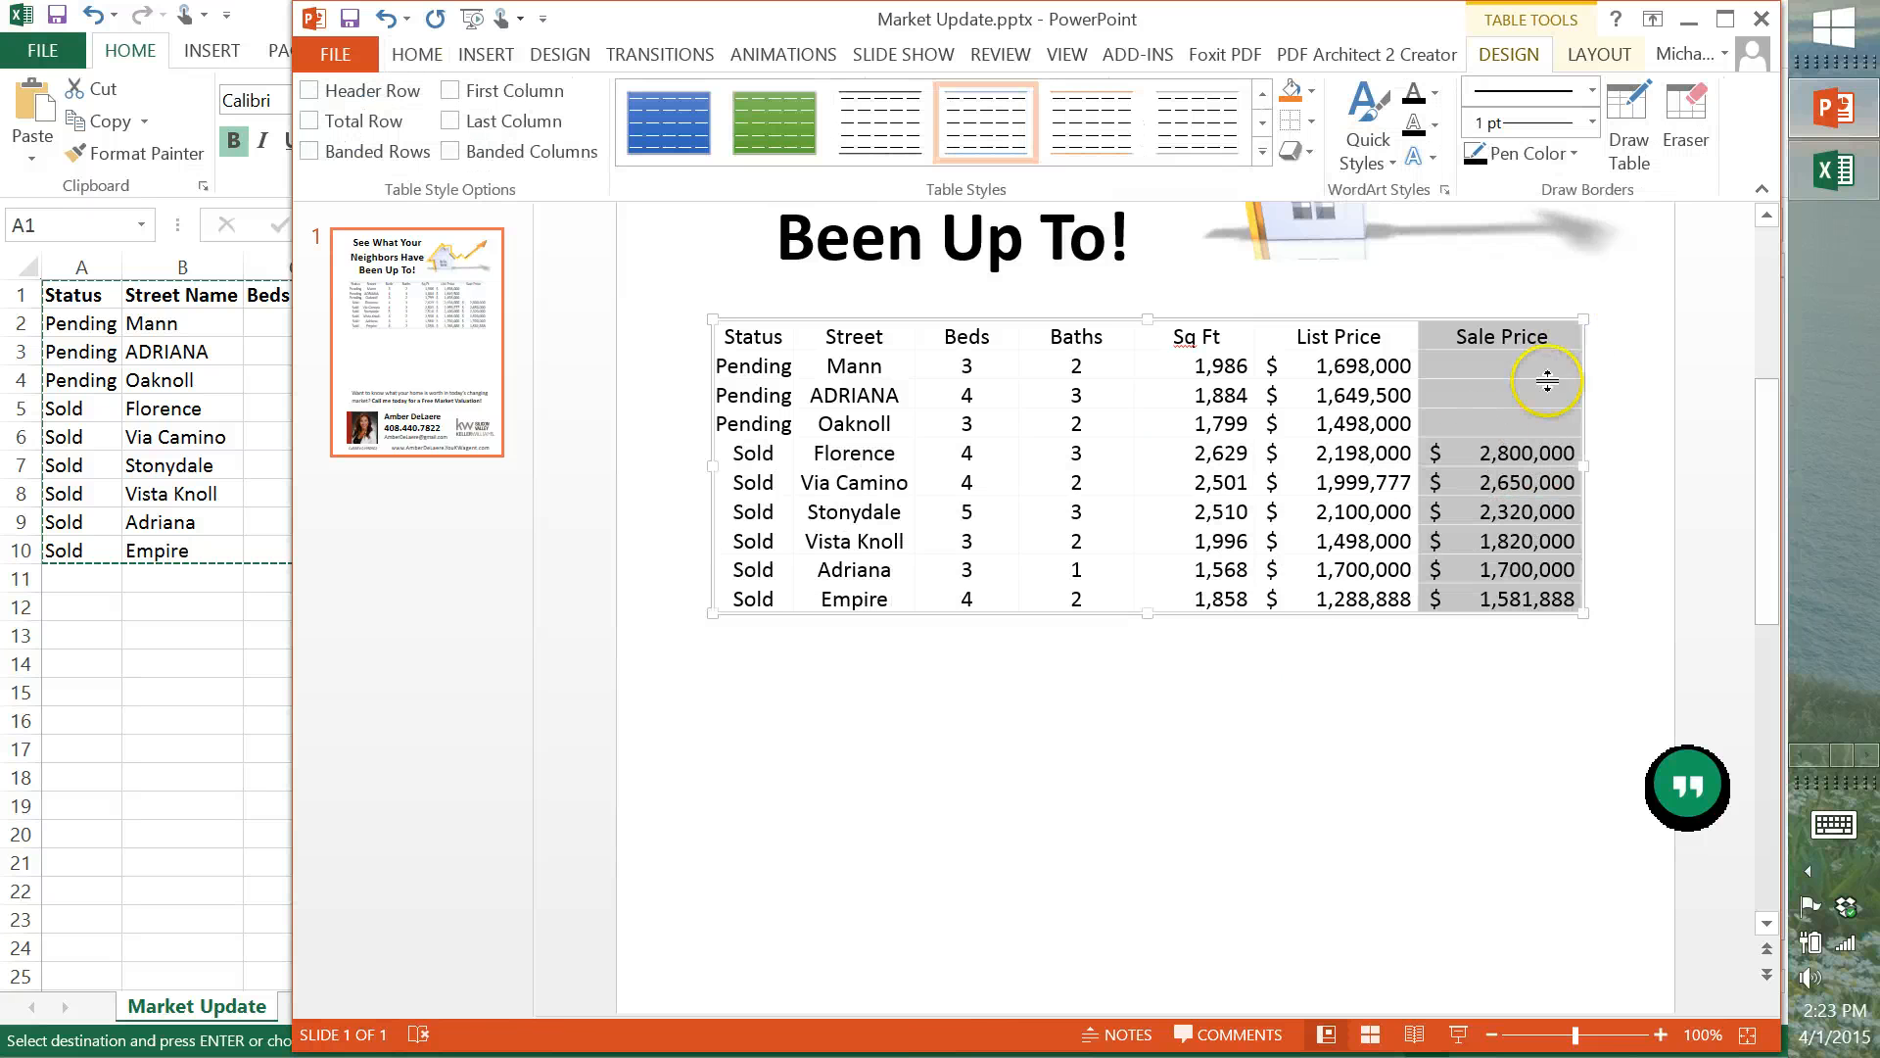
pyautogui.click(1288, 731)
pyautogui.click(1180, 719)
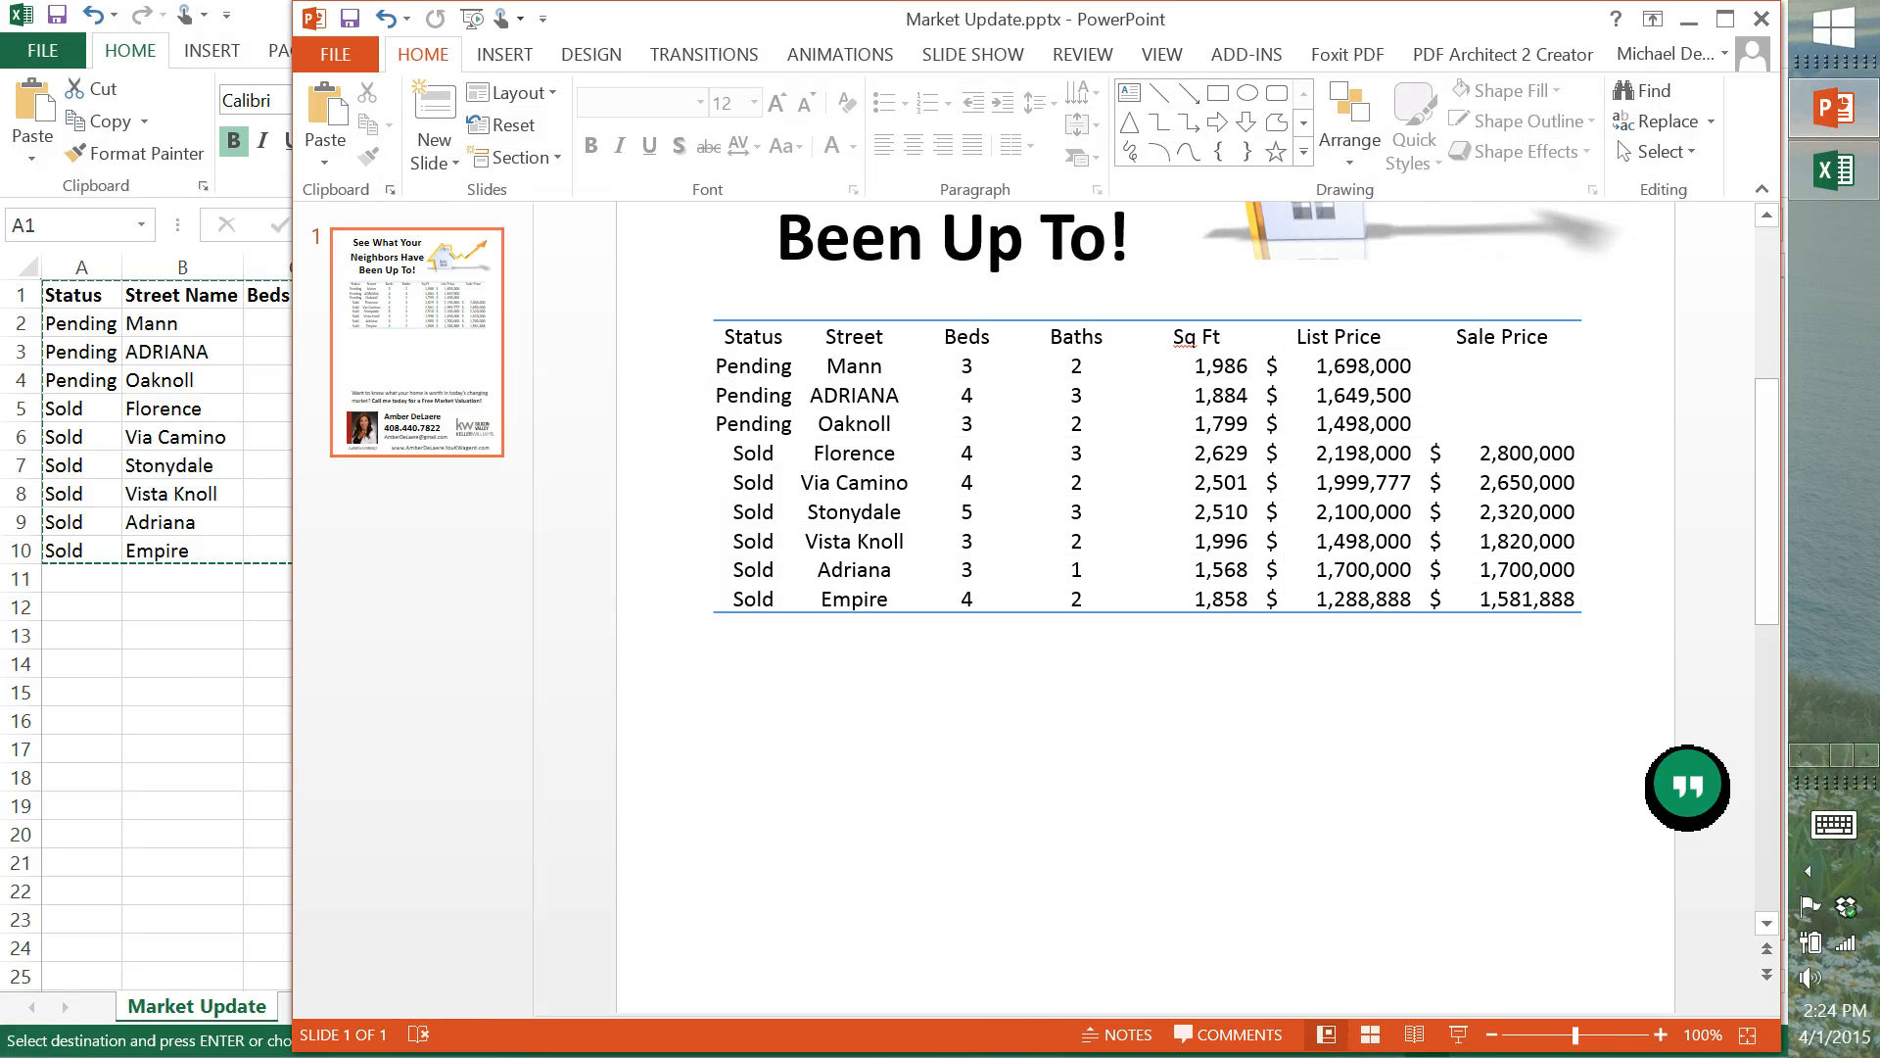
# Minimize the Market Update workbook in Excel and return to the PowerPoint flyer.
pyautogui.click(1842, 177)
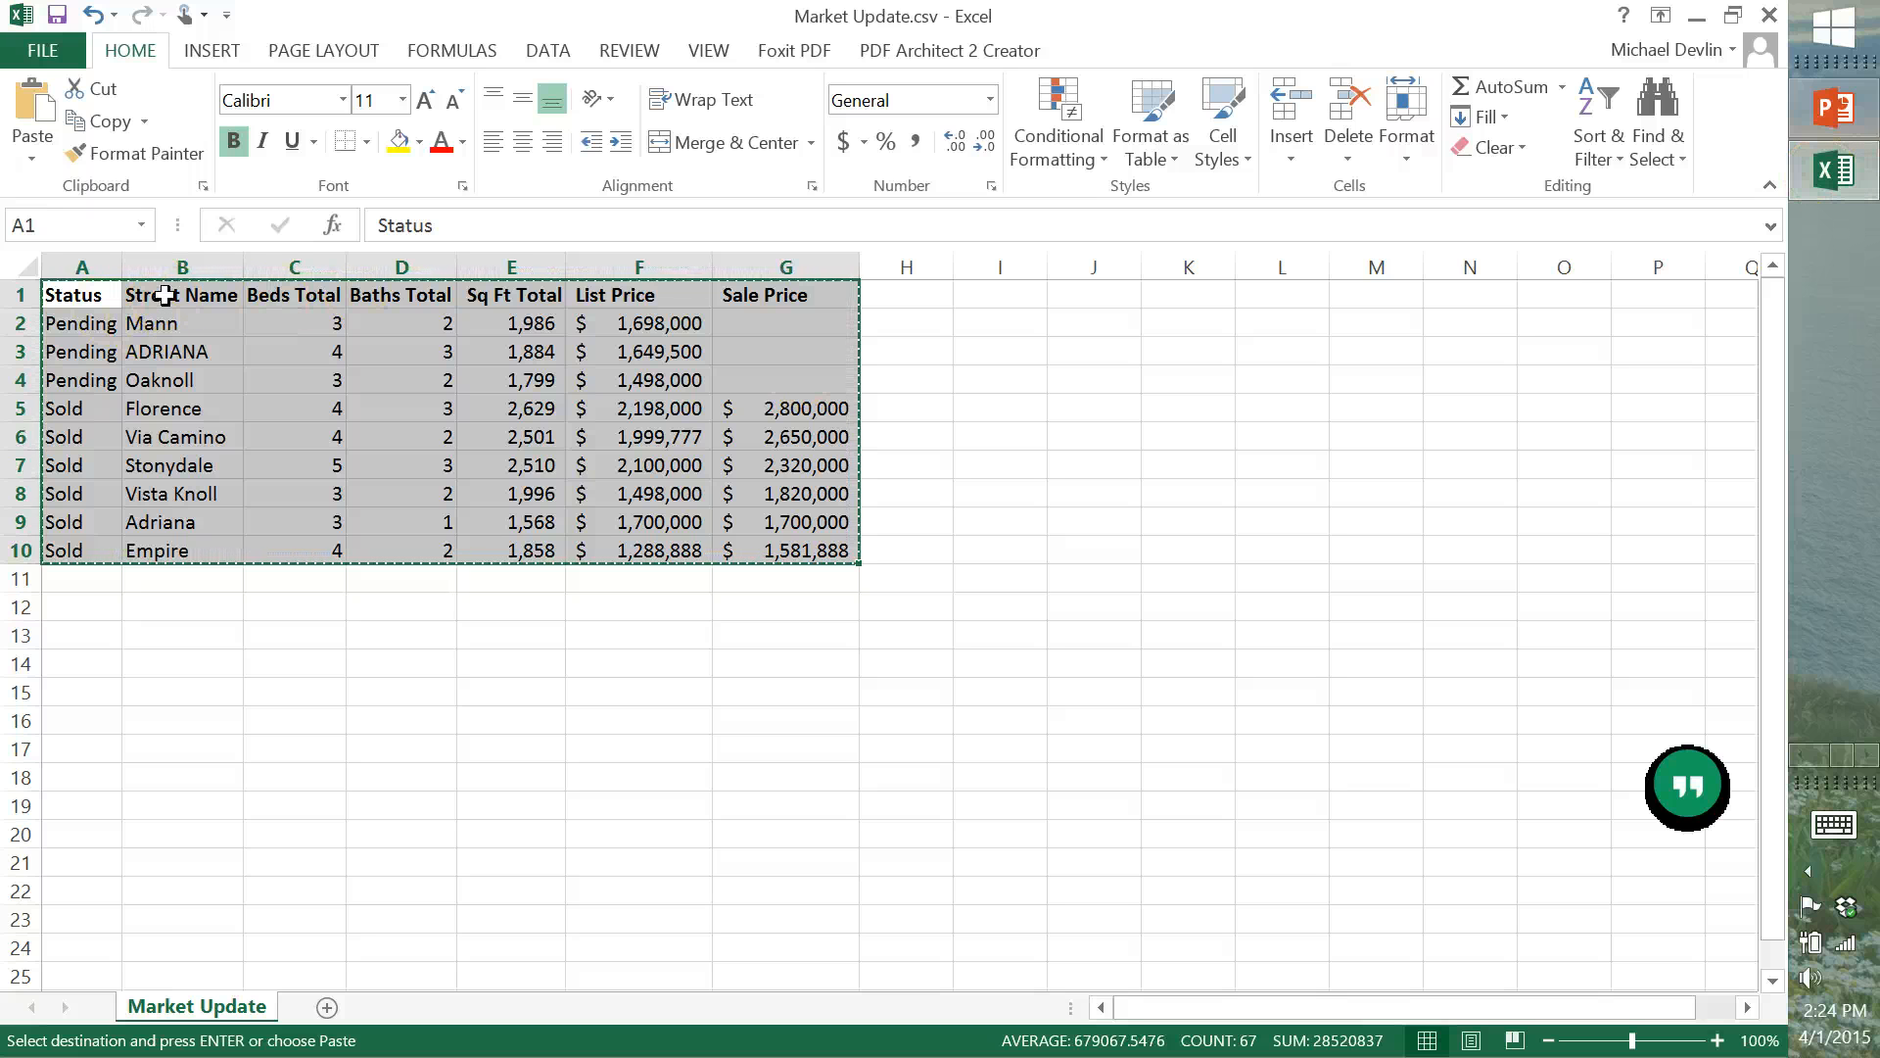
pyautogui.click(1698, 16)
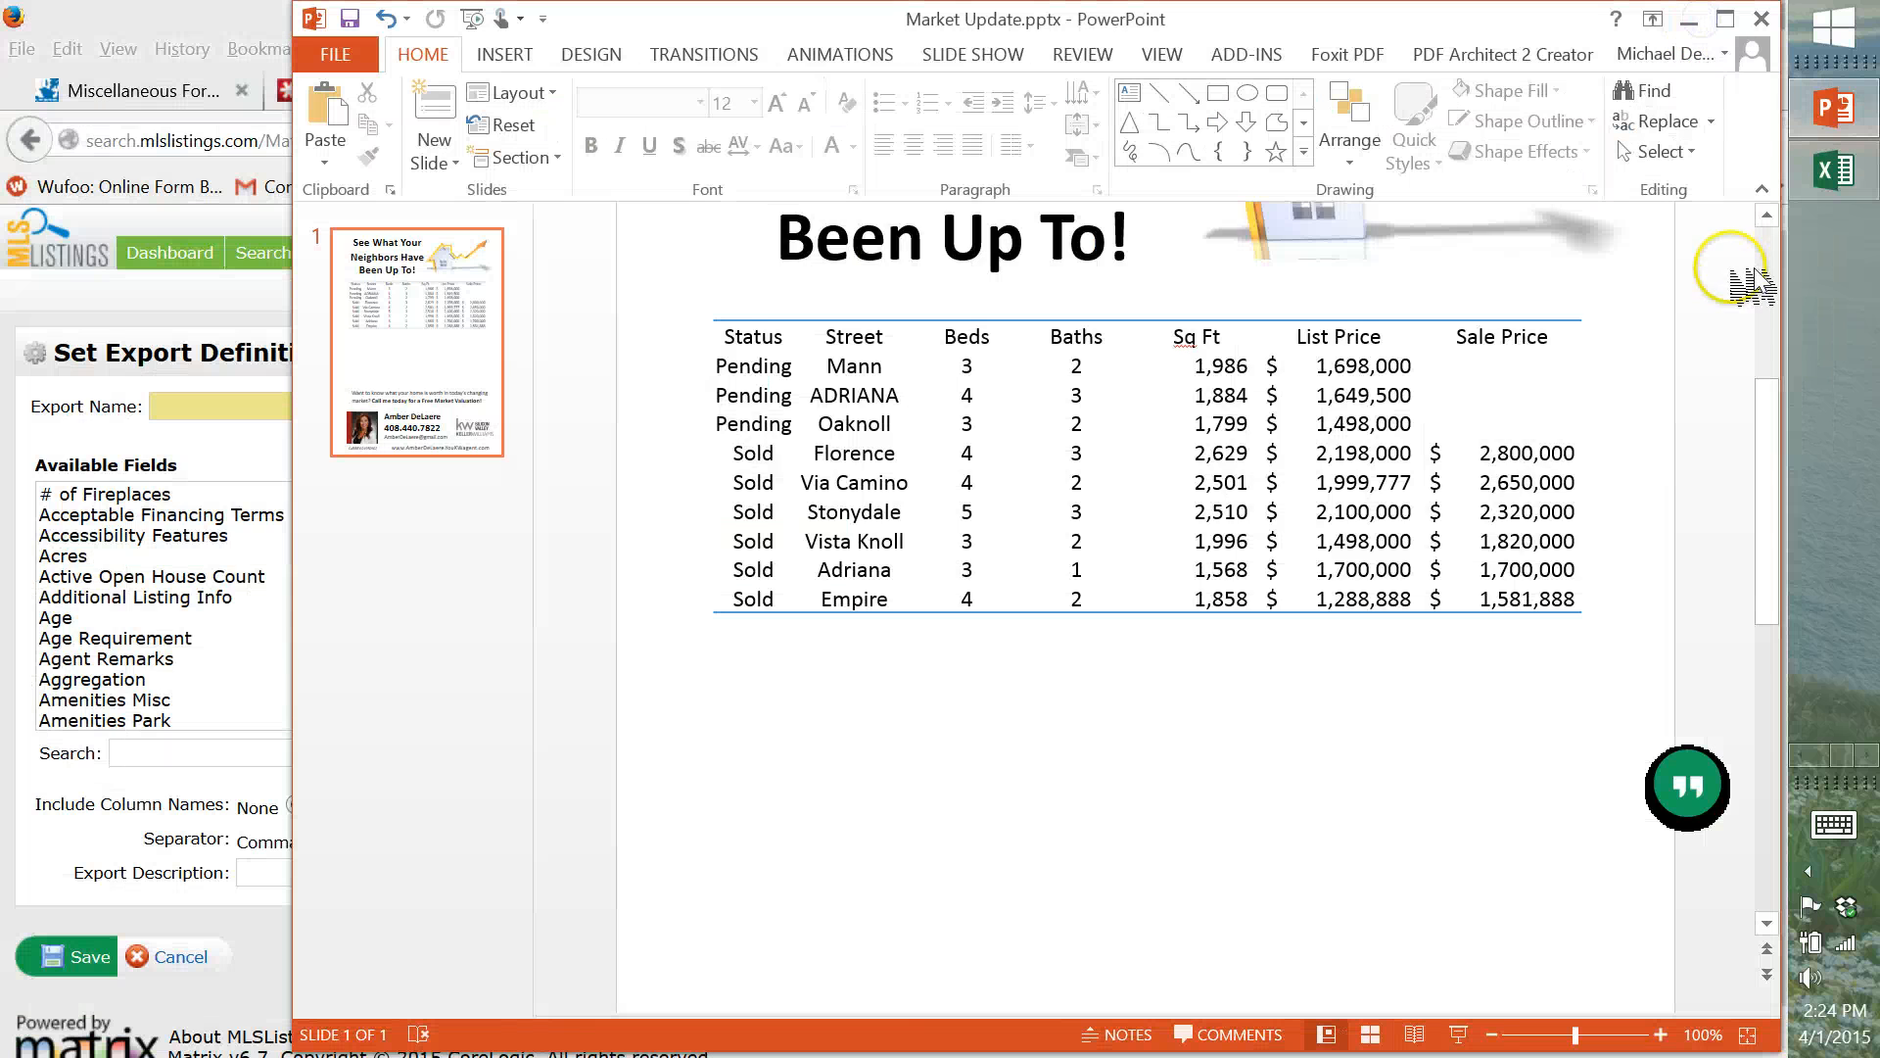
pyautogui.scroll(-2, 1301, 464)
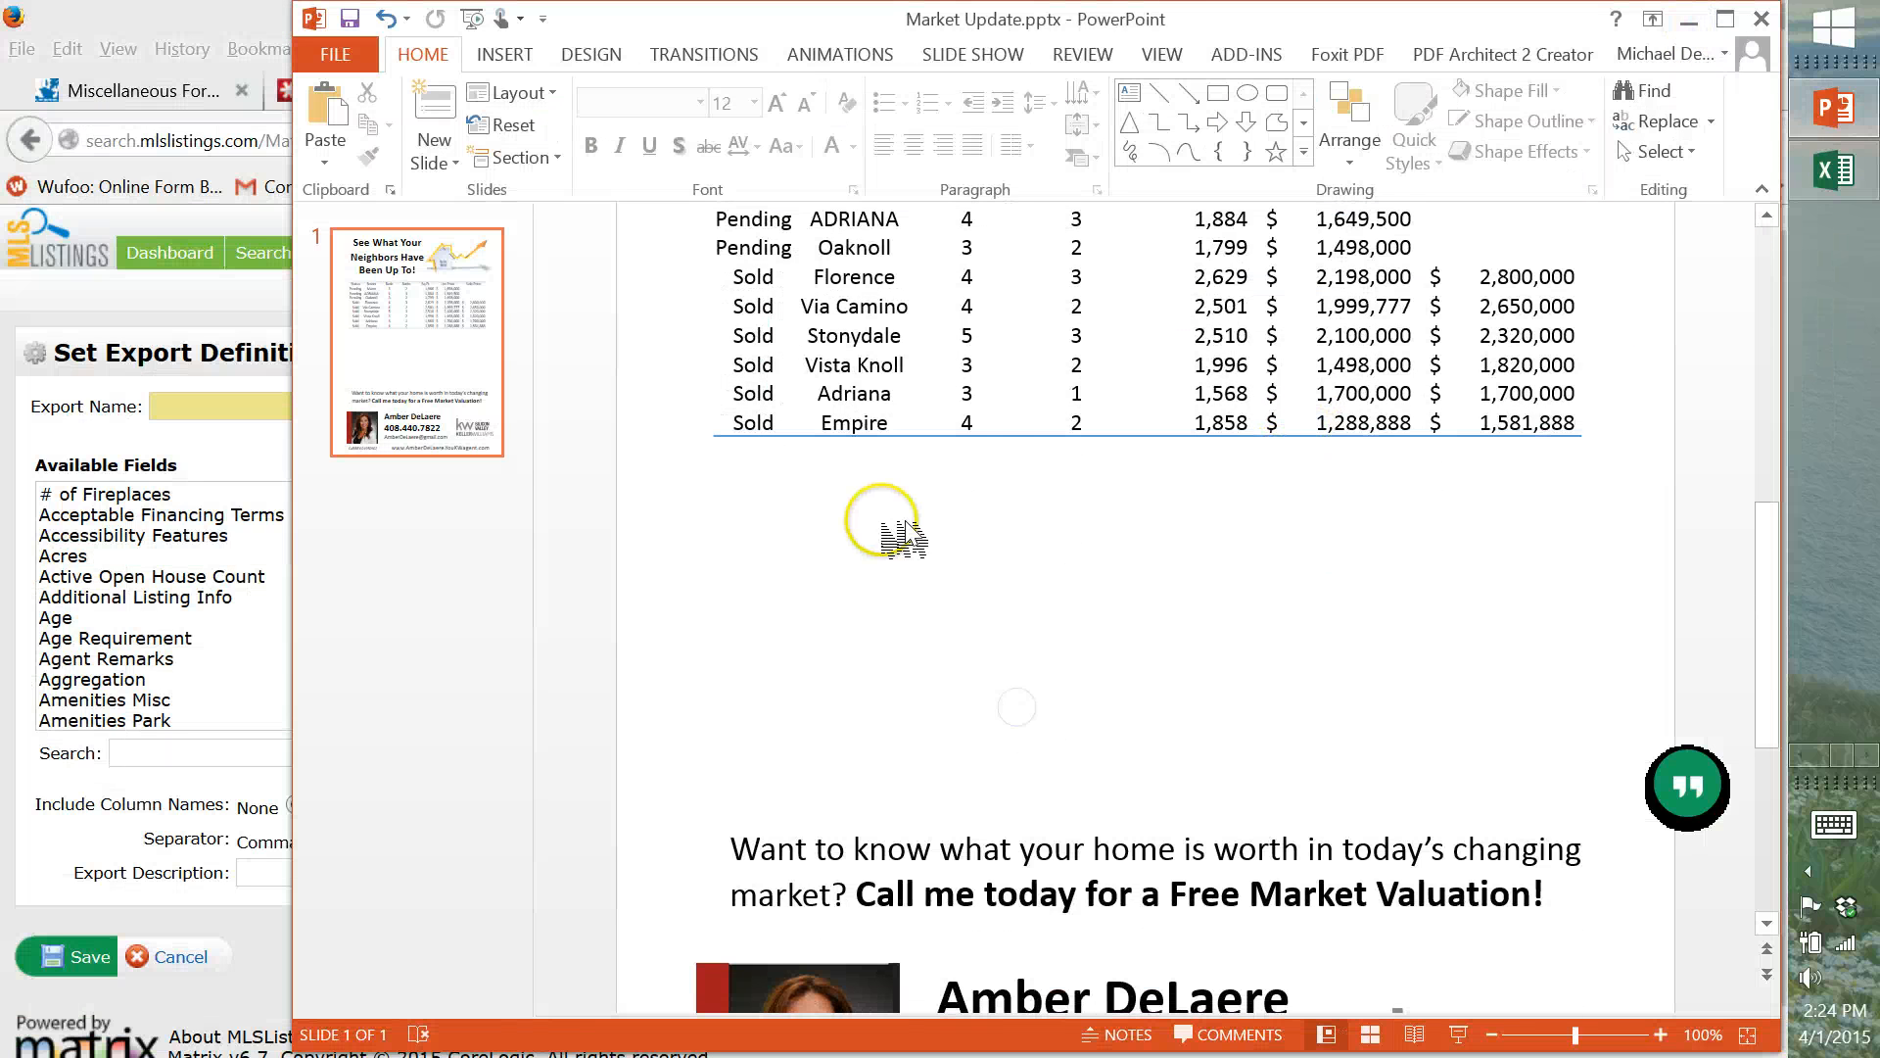
pyautogui.scroll(3, 887, 524)
pyautogui.scroll(1, 882, 519)
# Enlarge the listings table by its lower corners, widening it slightly and stretching it down towards the call-to-action text.
pyautogui.click(922, 793)
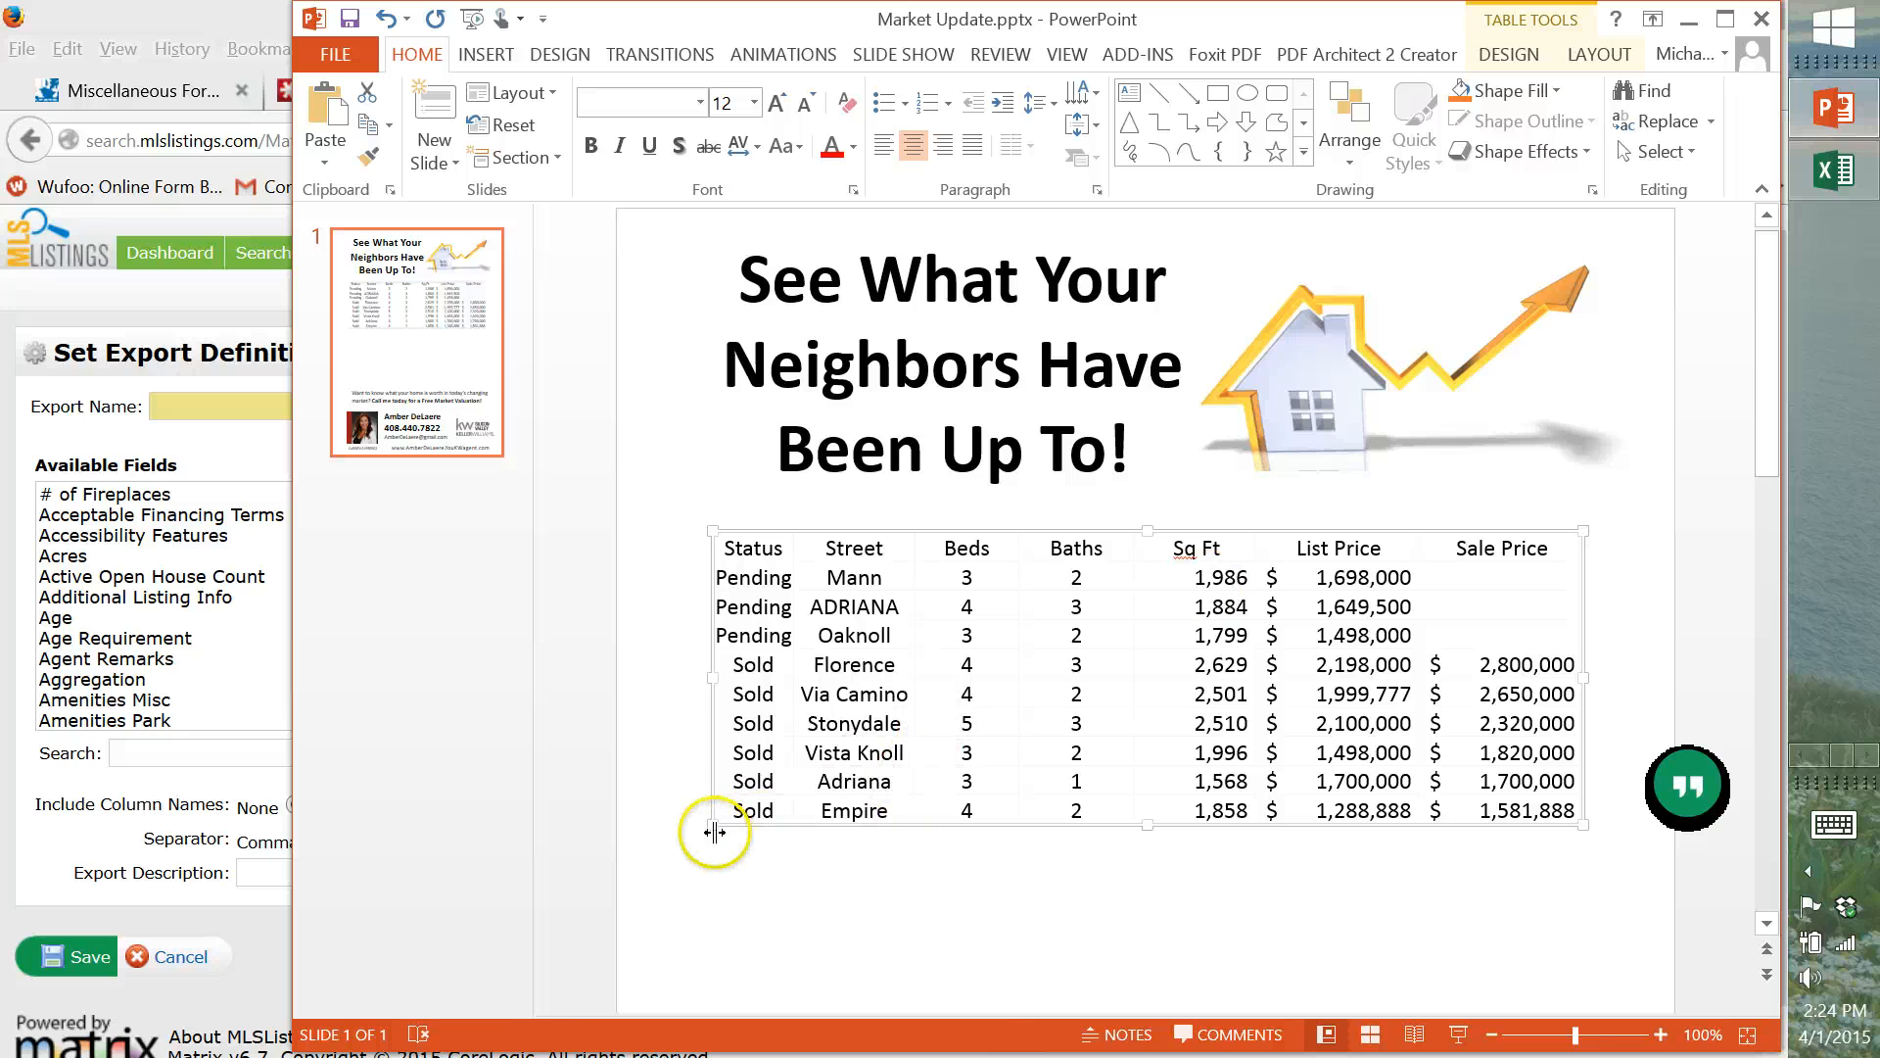
pyautogui.moveTo(715, 833); pyautogui.dragTo(714, 869)
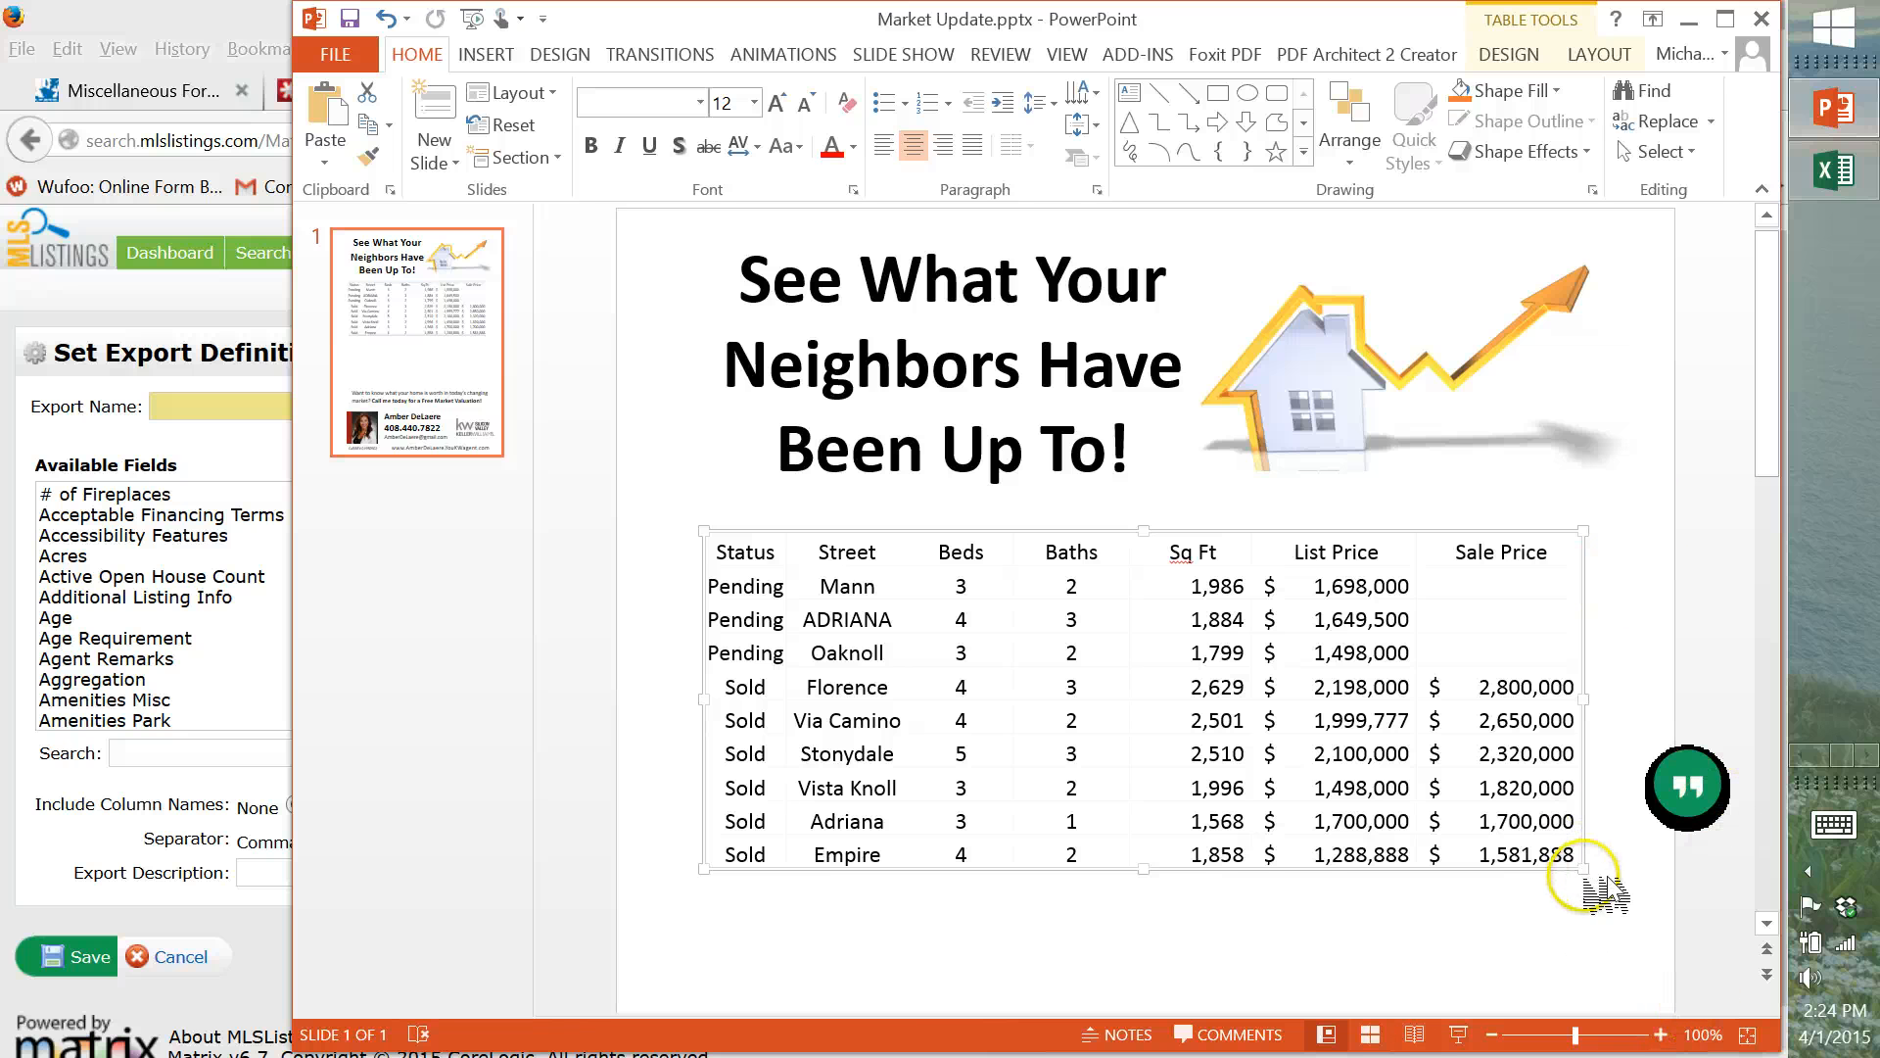
pyautogui.moveTo(1595, 883); pyautogui.dragTo(1614, 911)
pyautogui.scroll(-3, 1133, 755)
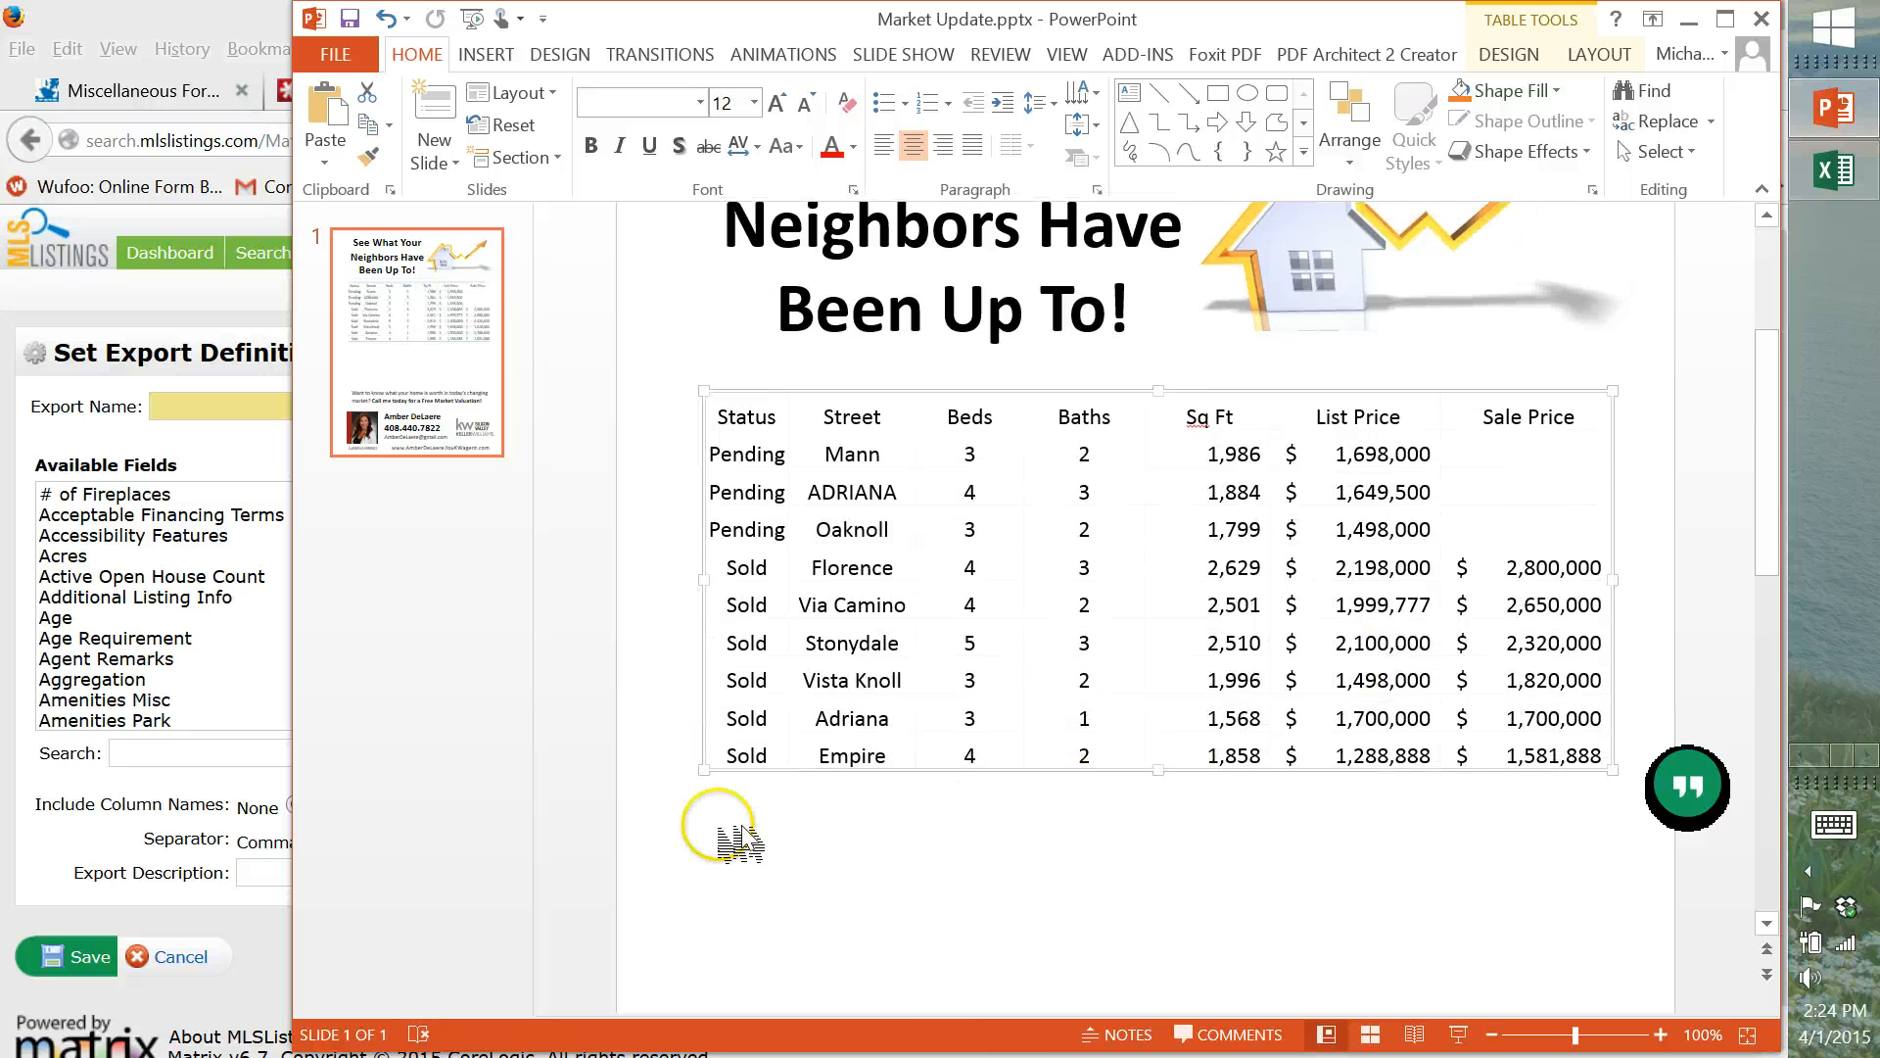
pyautogui.click(703, 776)
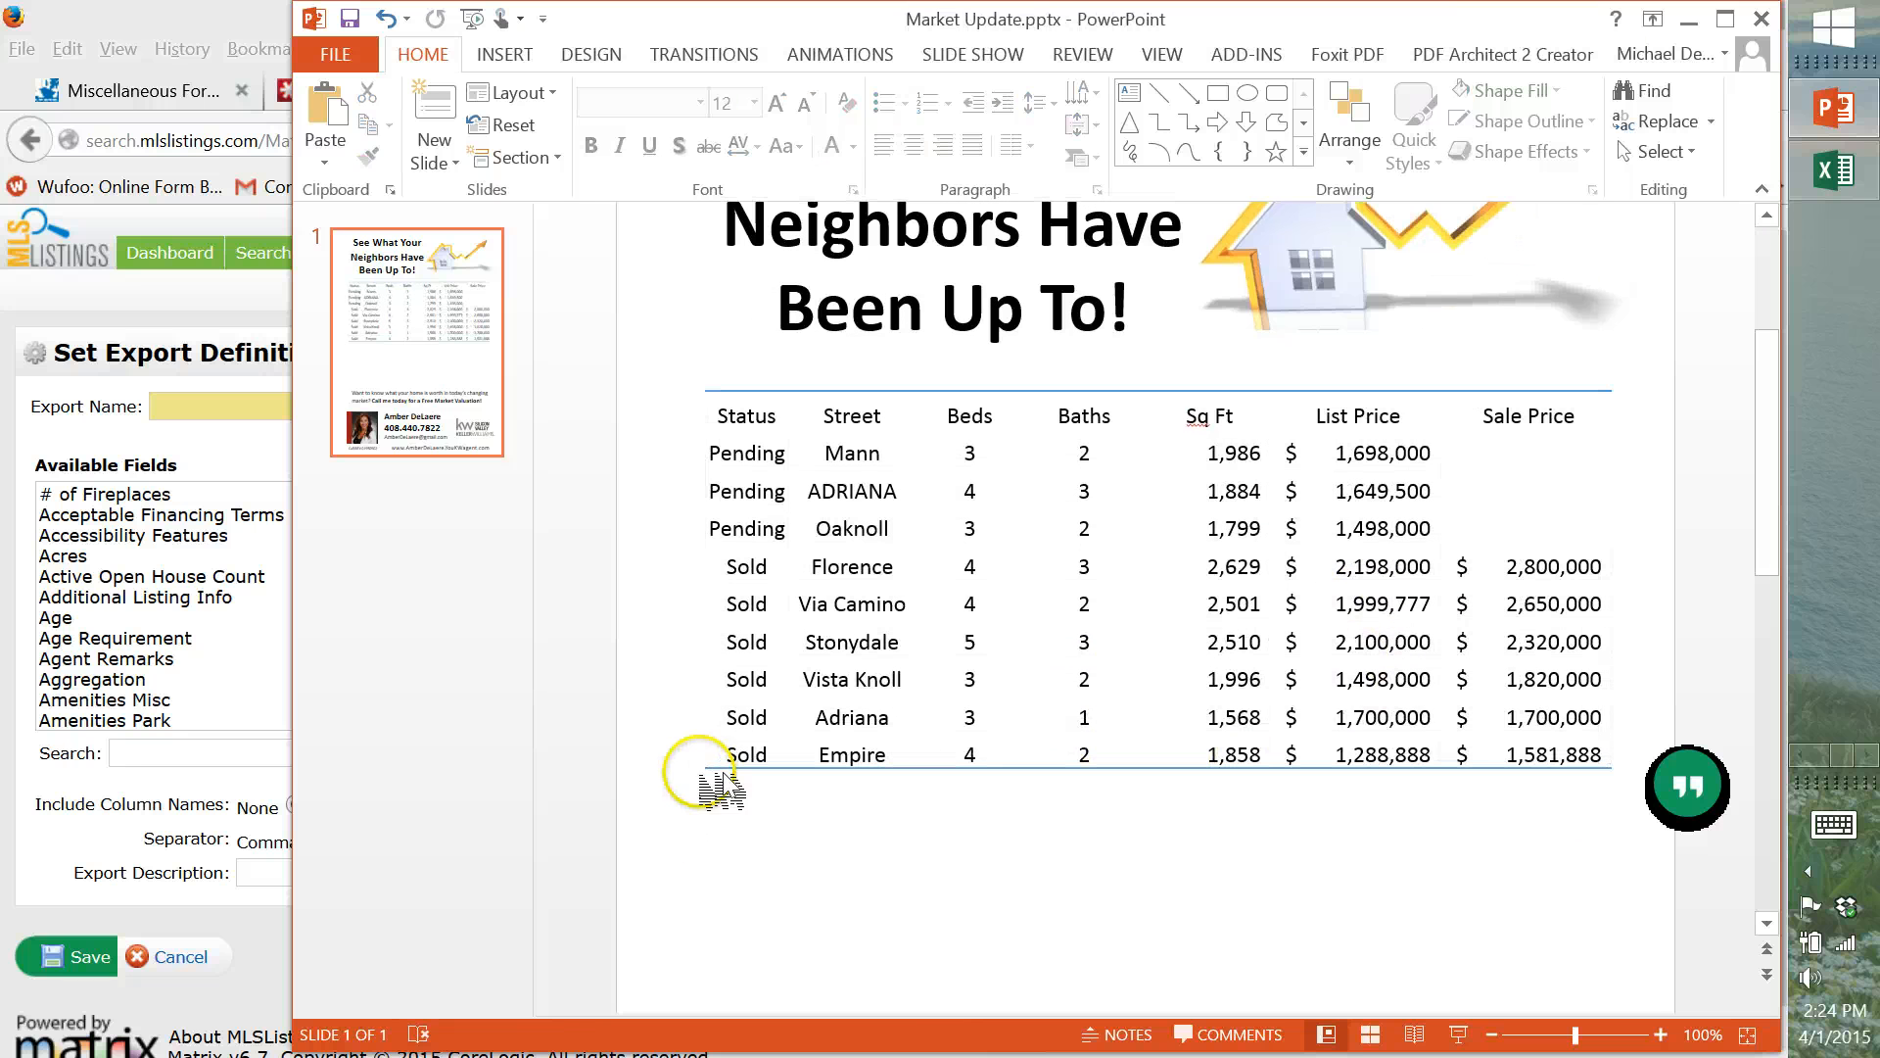
pyautogui.click(704, 752)
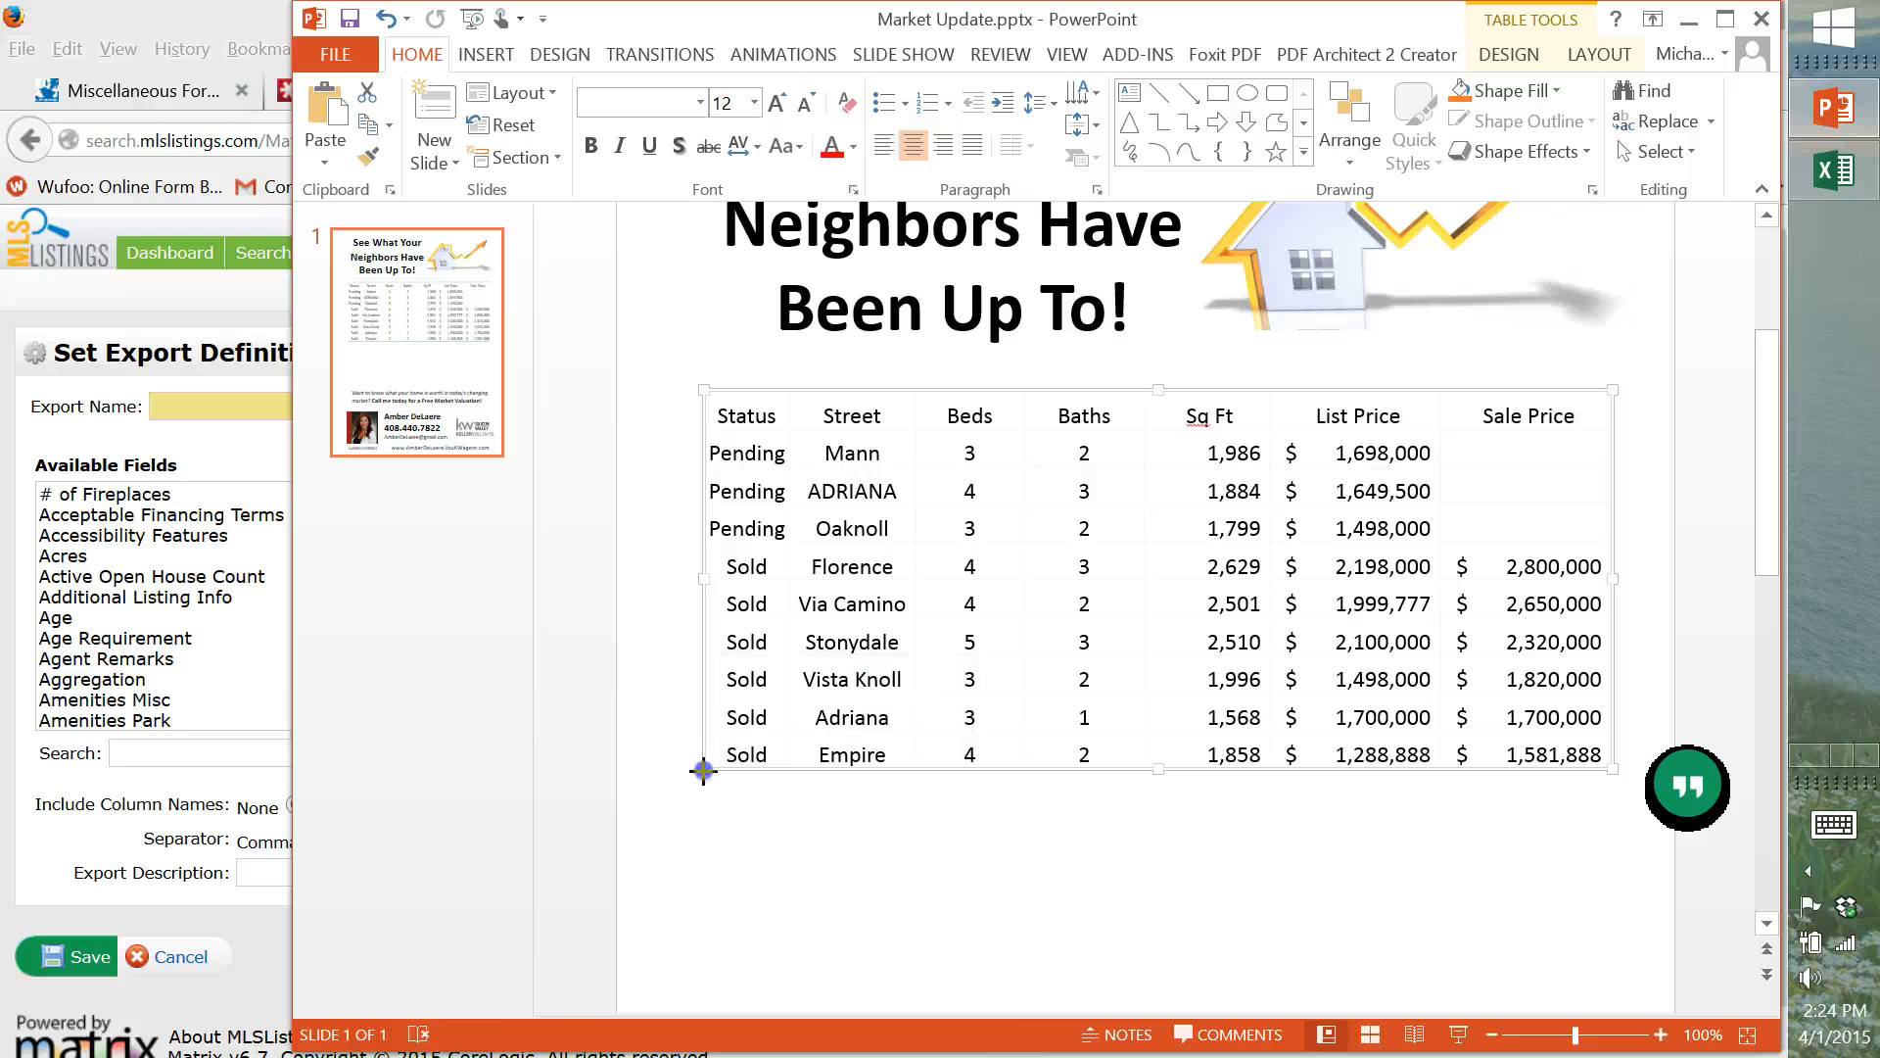
pyautogui.moveTo(702, 870); pyautogui.dragTo(688, 916)
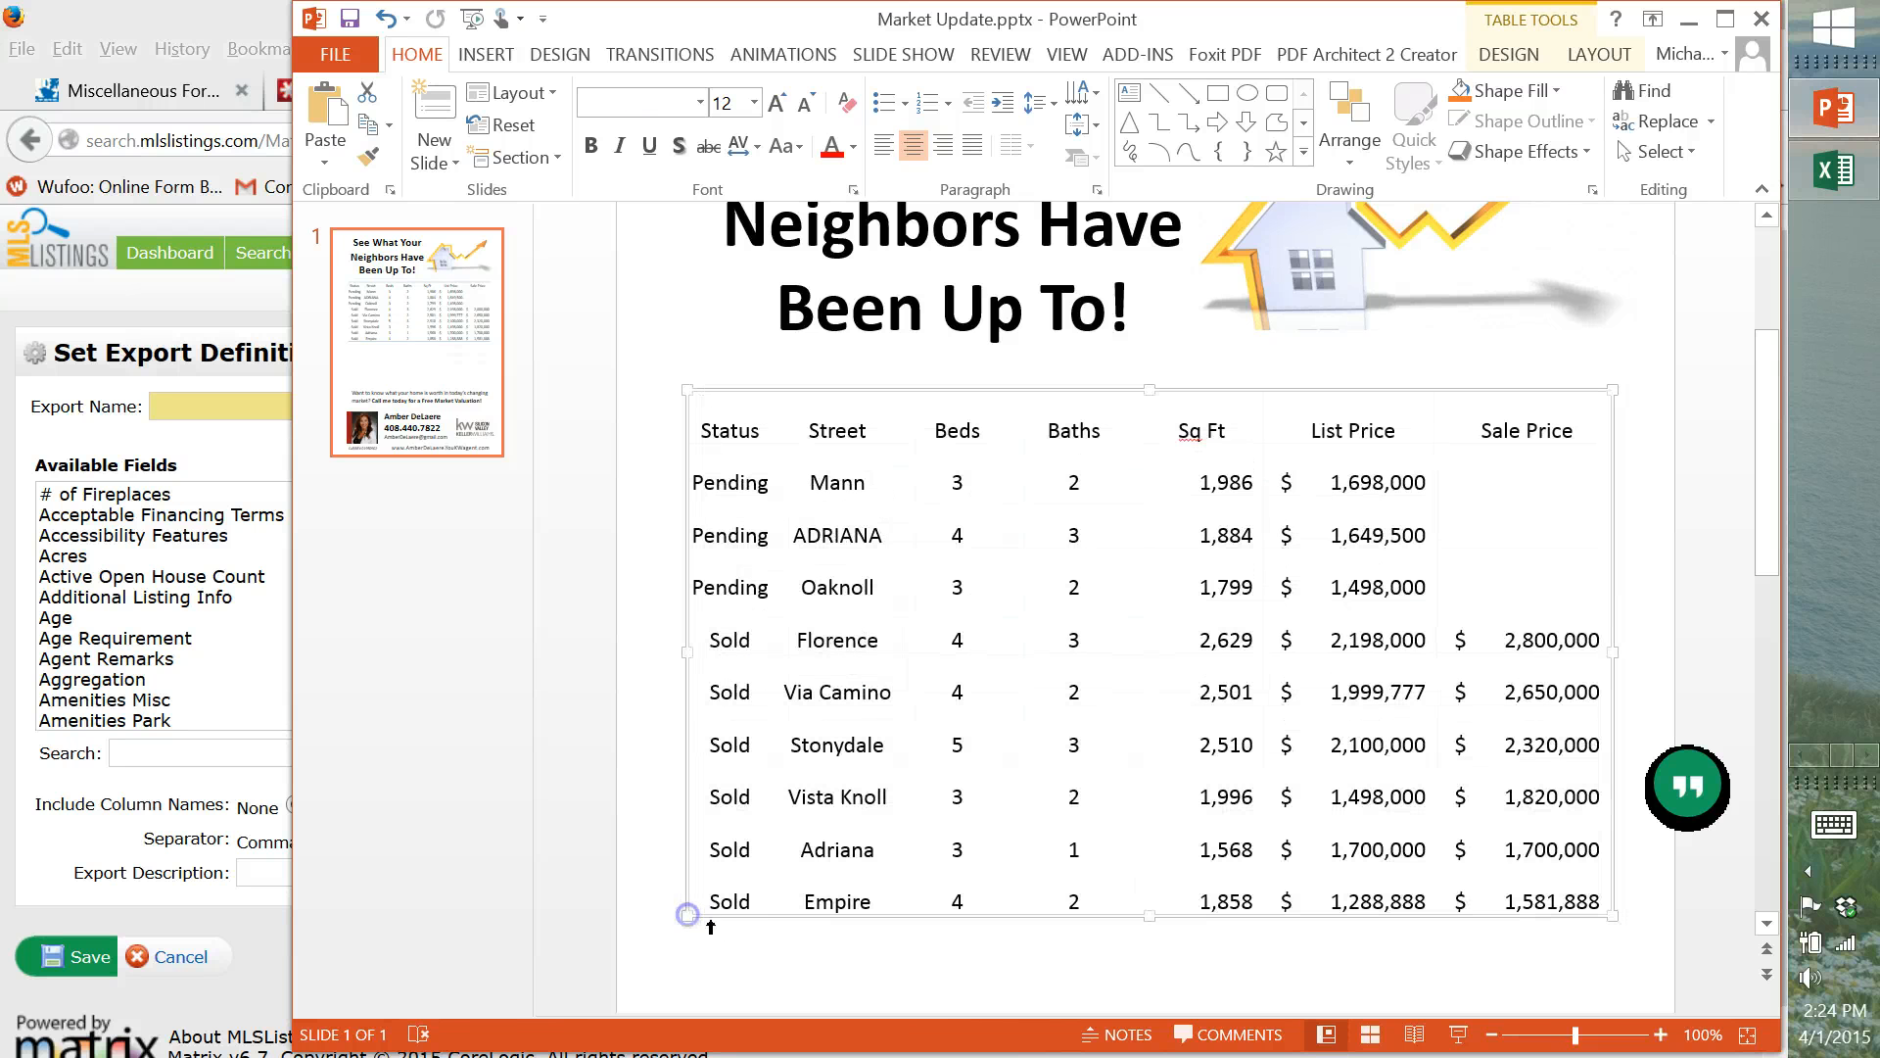
pyautogui.click(1665, 580)
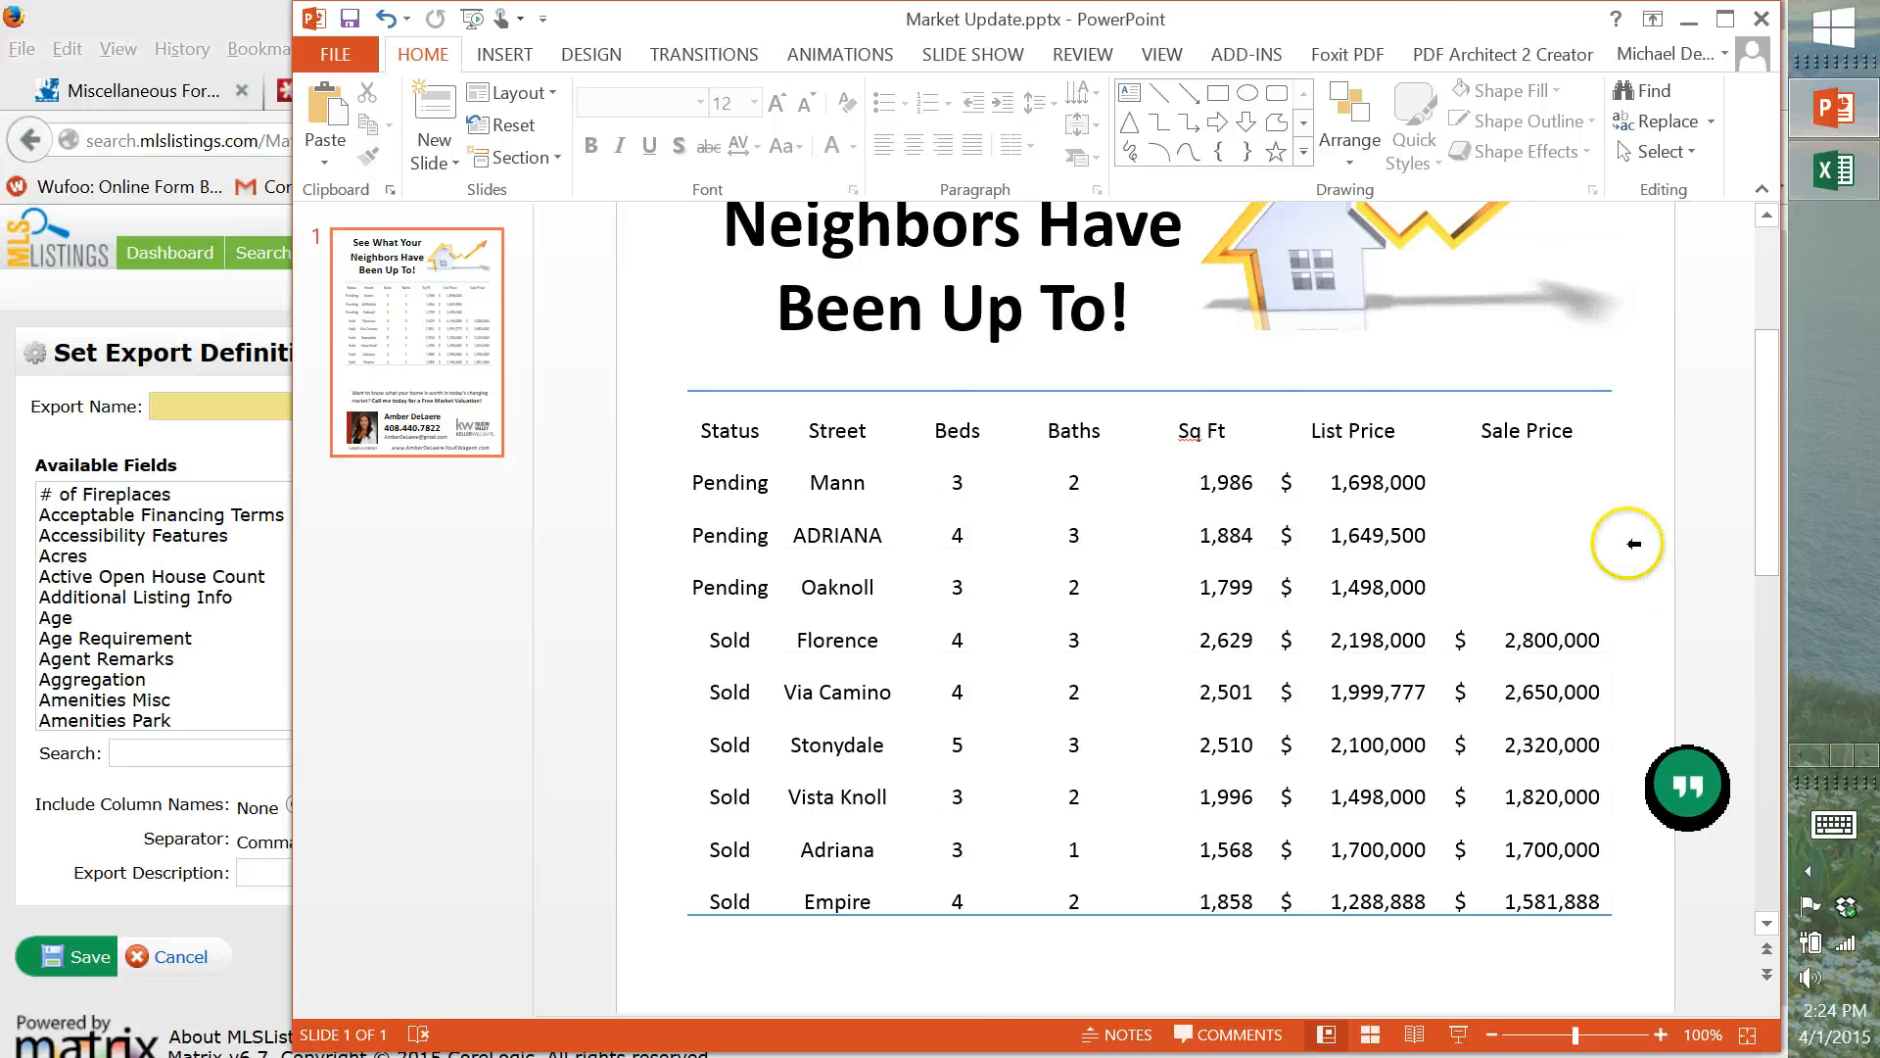
# Move the "Want to know what your home is worth" text box up to just below the listings table.
pyautogui.scroll(-4, 1637, 537)
pyautogui.click(881, 920)
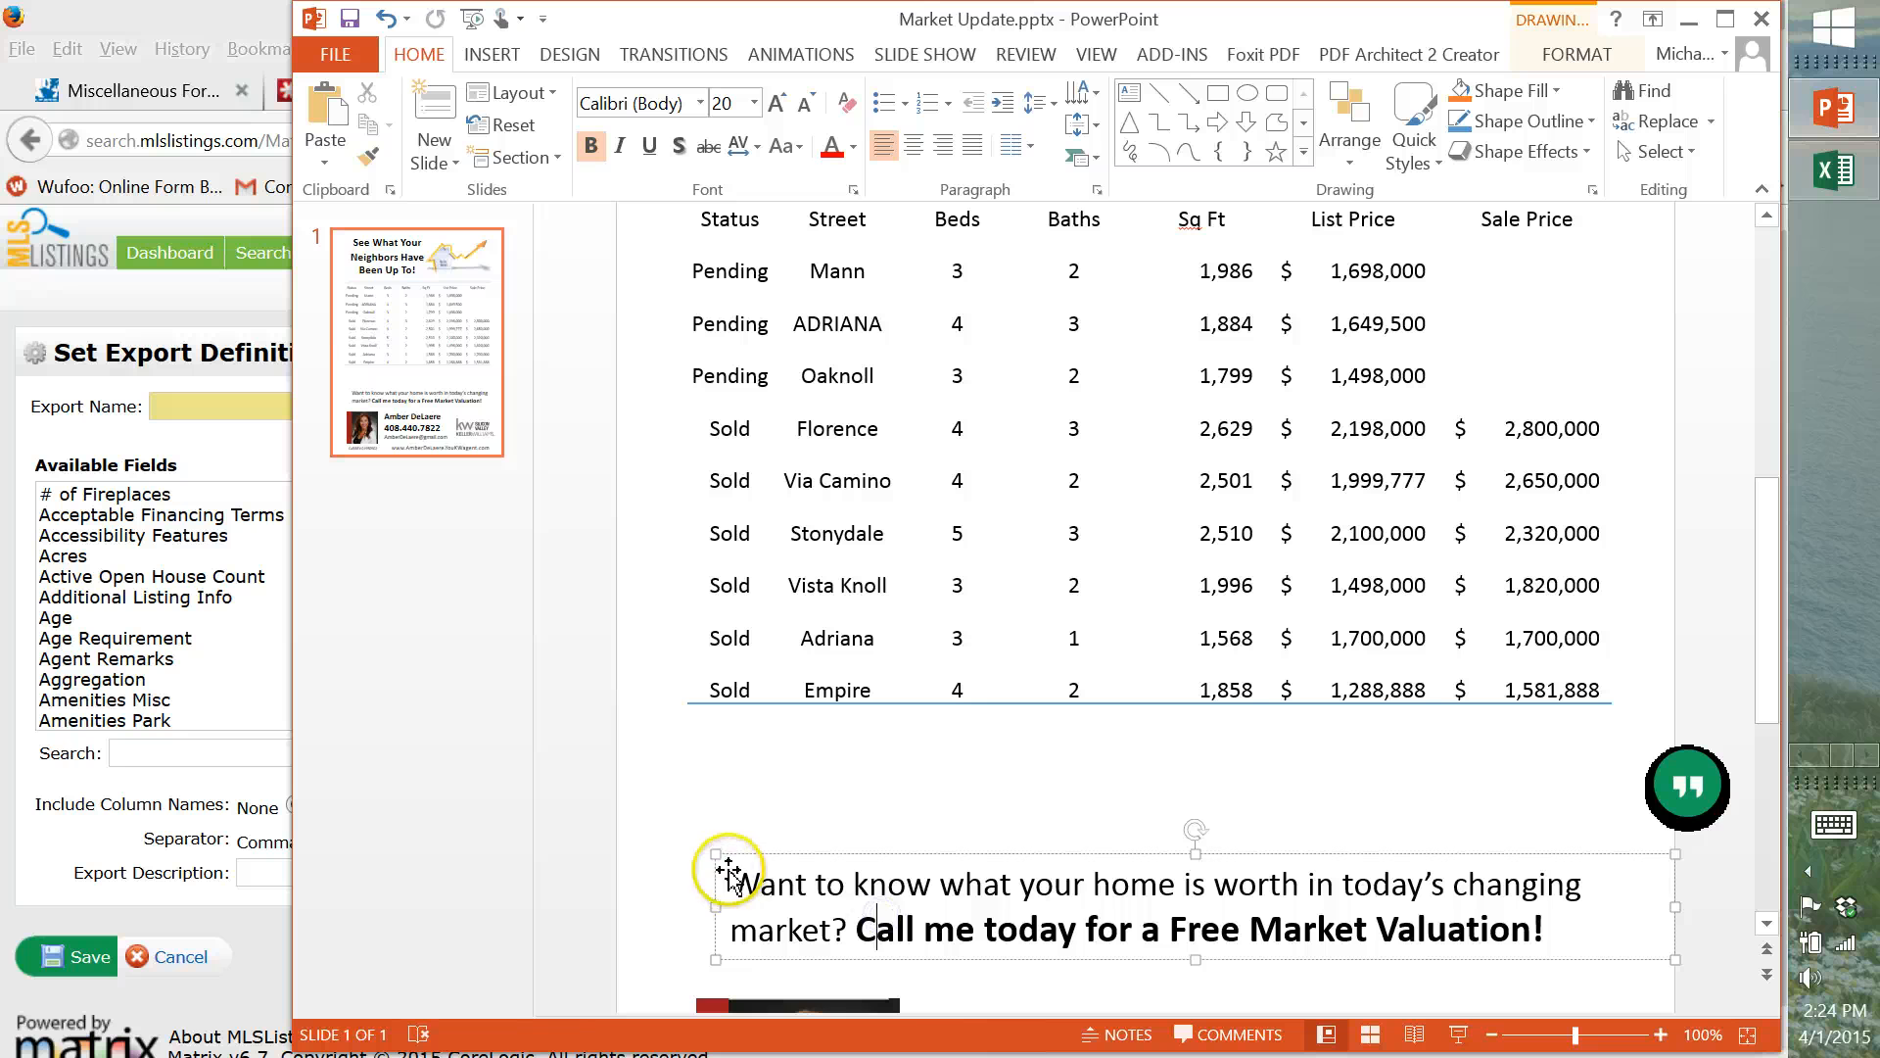
pyautogui.moveTo(718, 835); pyautogui.dragTo(688, 754)
# Enlarge all the call-to-action text by two font-size steps and center it in its text box.
pyautogui.moveTo(1528, 814); pyautogui.dragTo(592, 784)
pyautogui.click(779, 102)
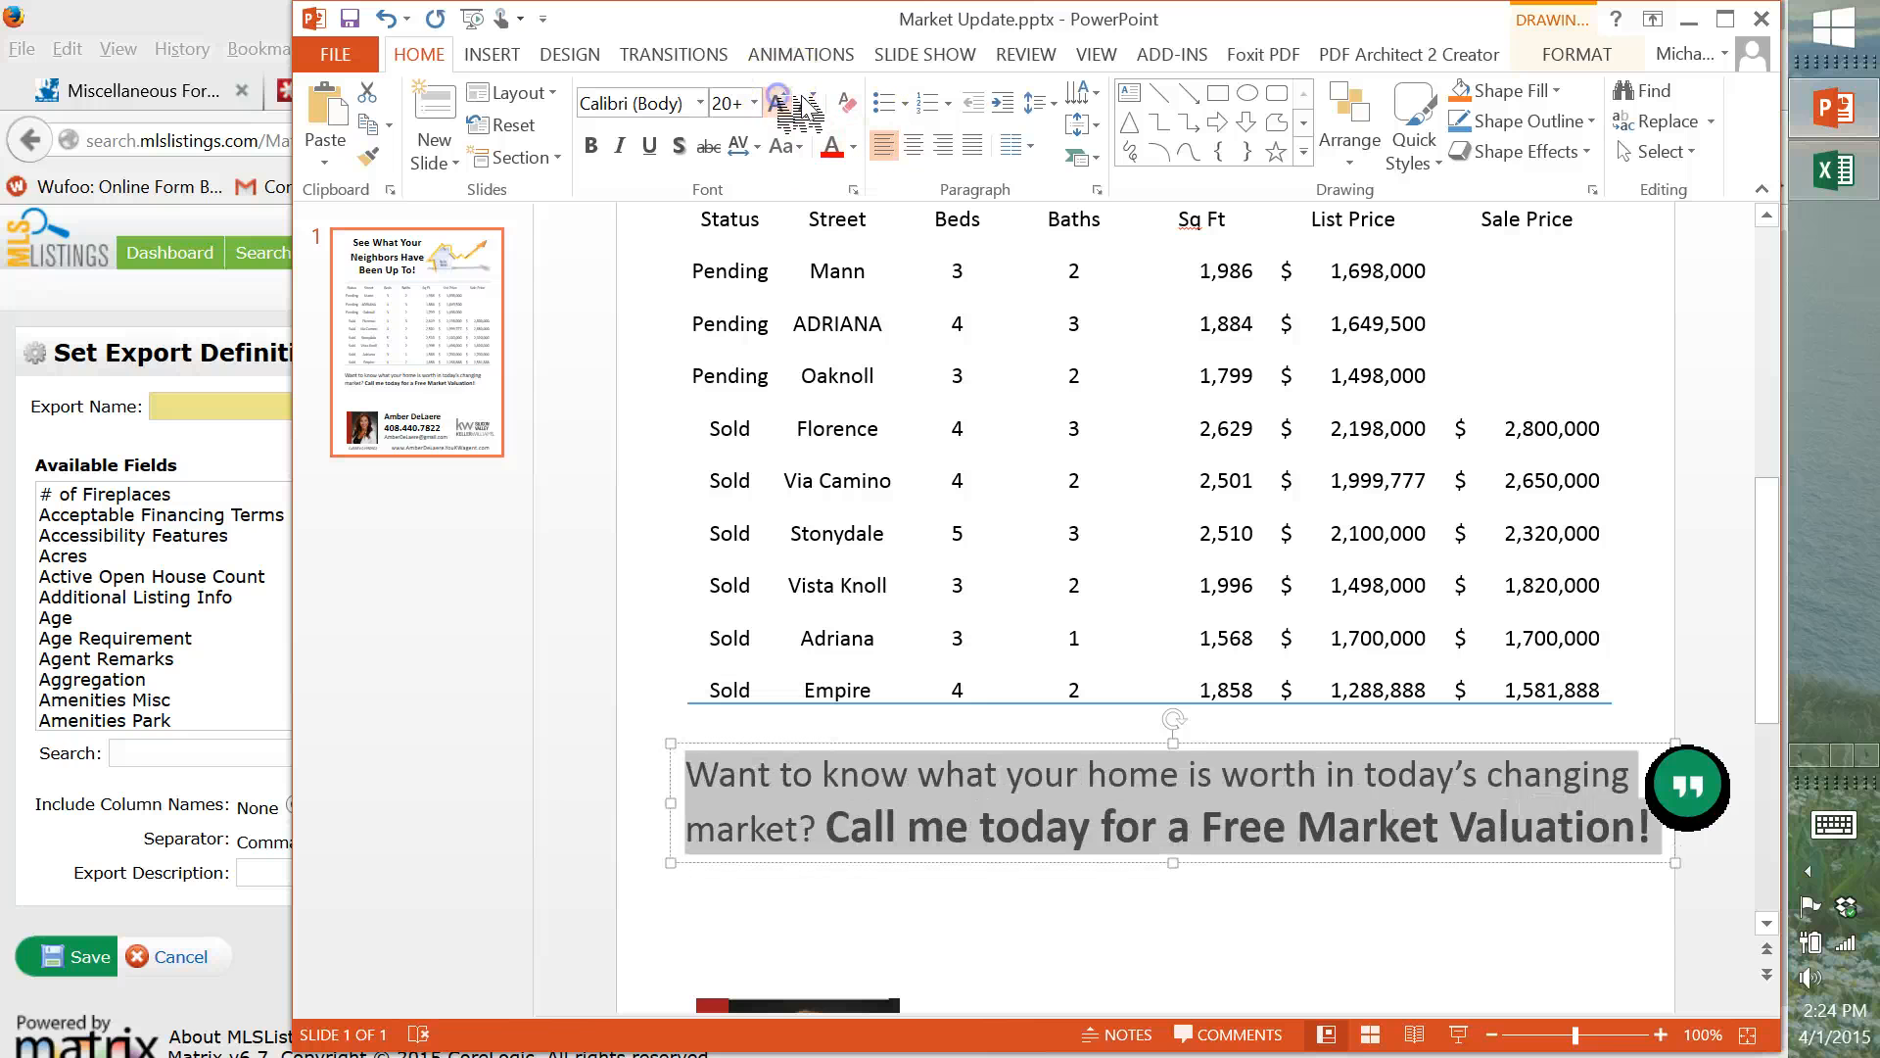
pyautogui.click(798, 108)
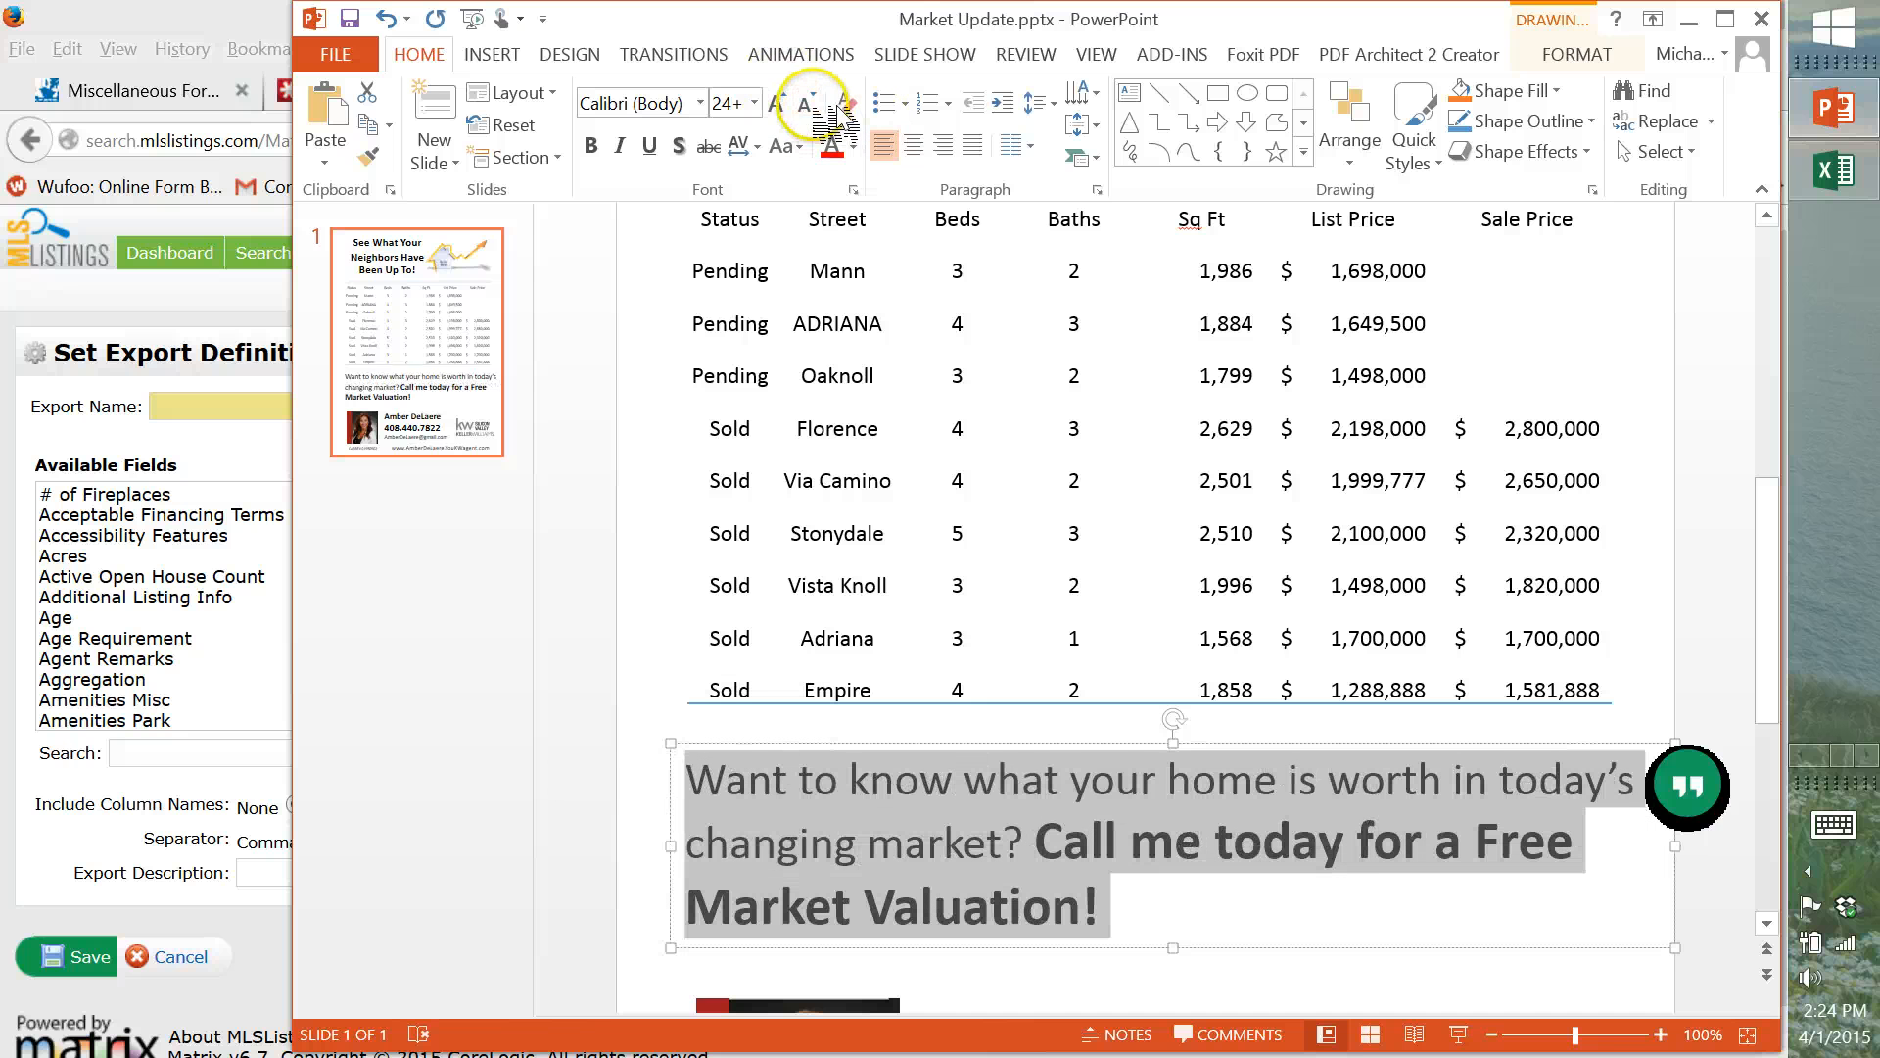
pyautogui.click(916, 145)
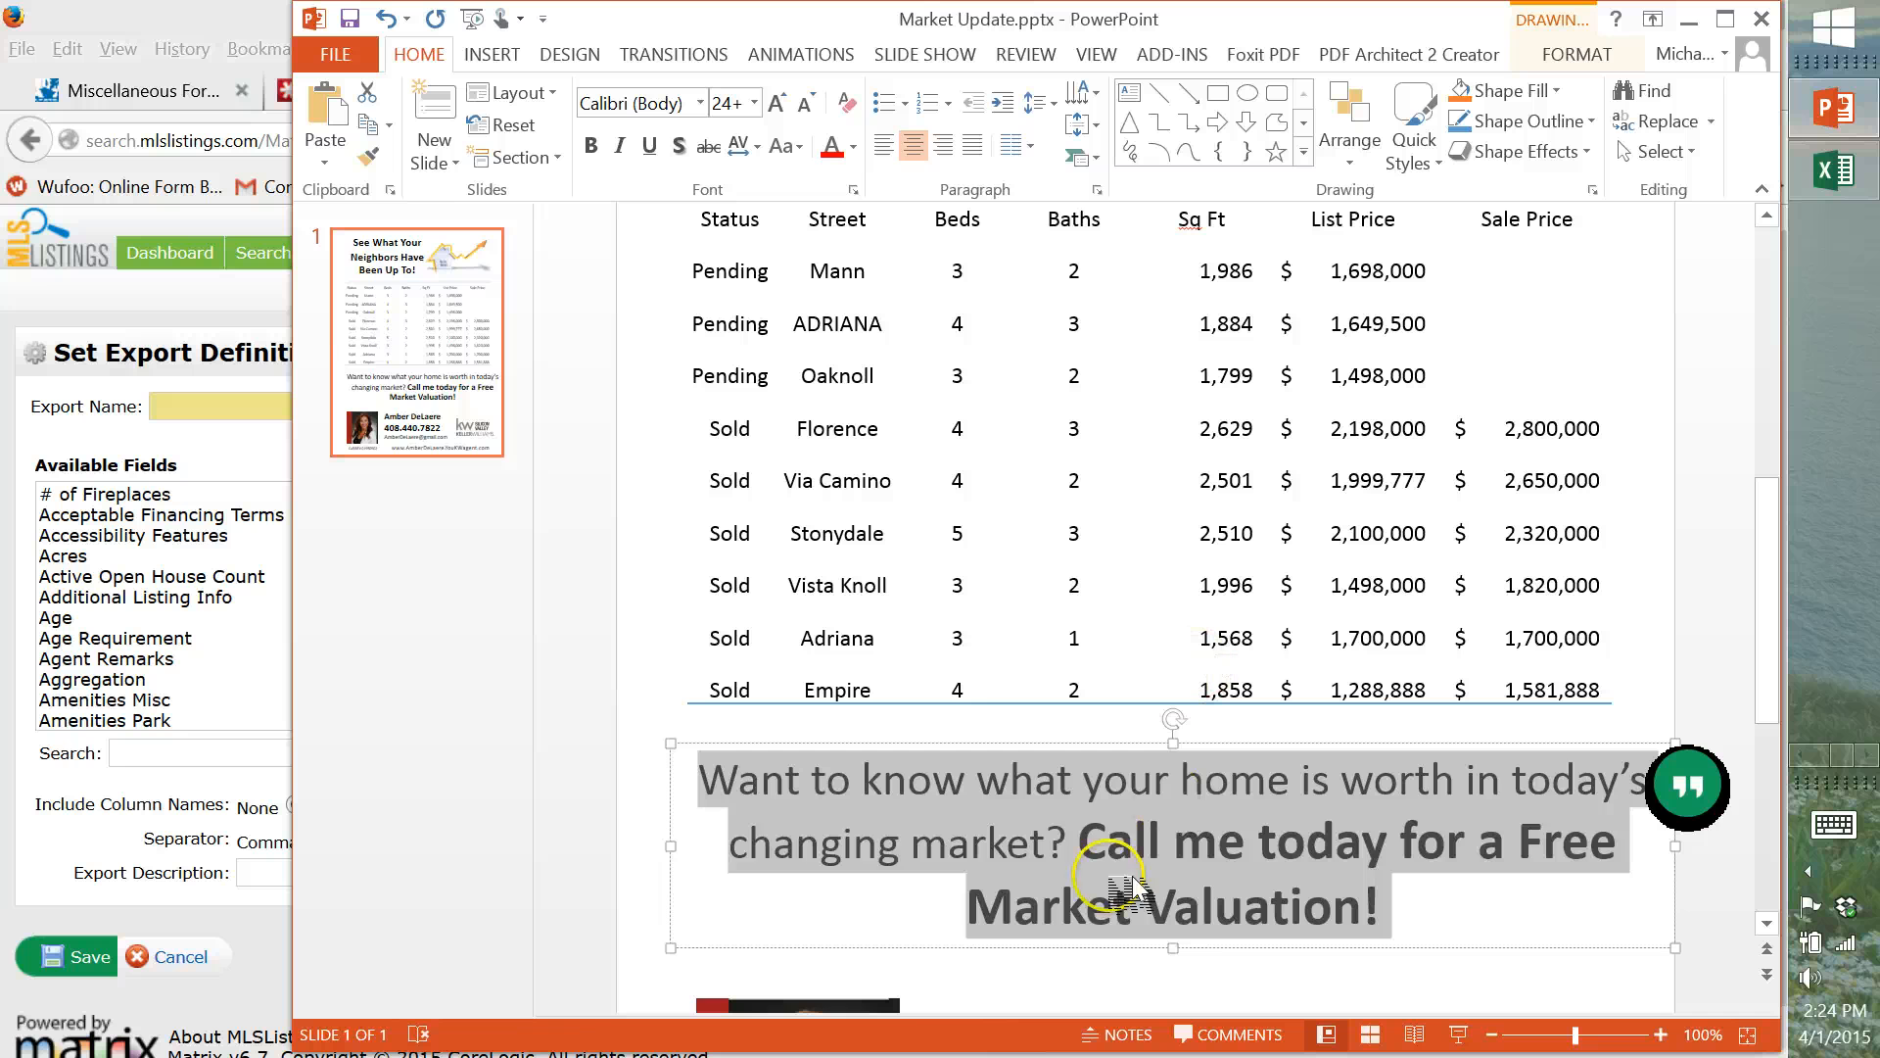
# Put "Call me today for a Free Market Valuation!" on its own line and reduce the question above it to 16 pt.
pyautogui.click(1084, 843)
pyautogui.press('Return')
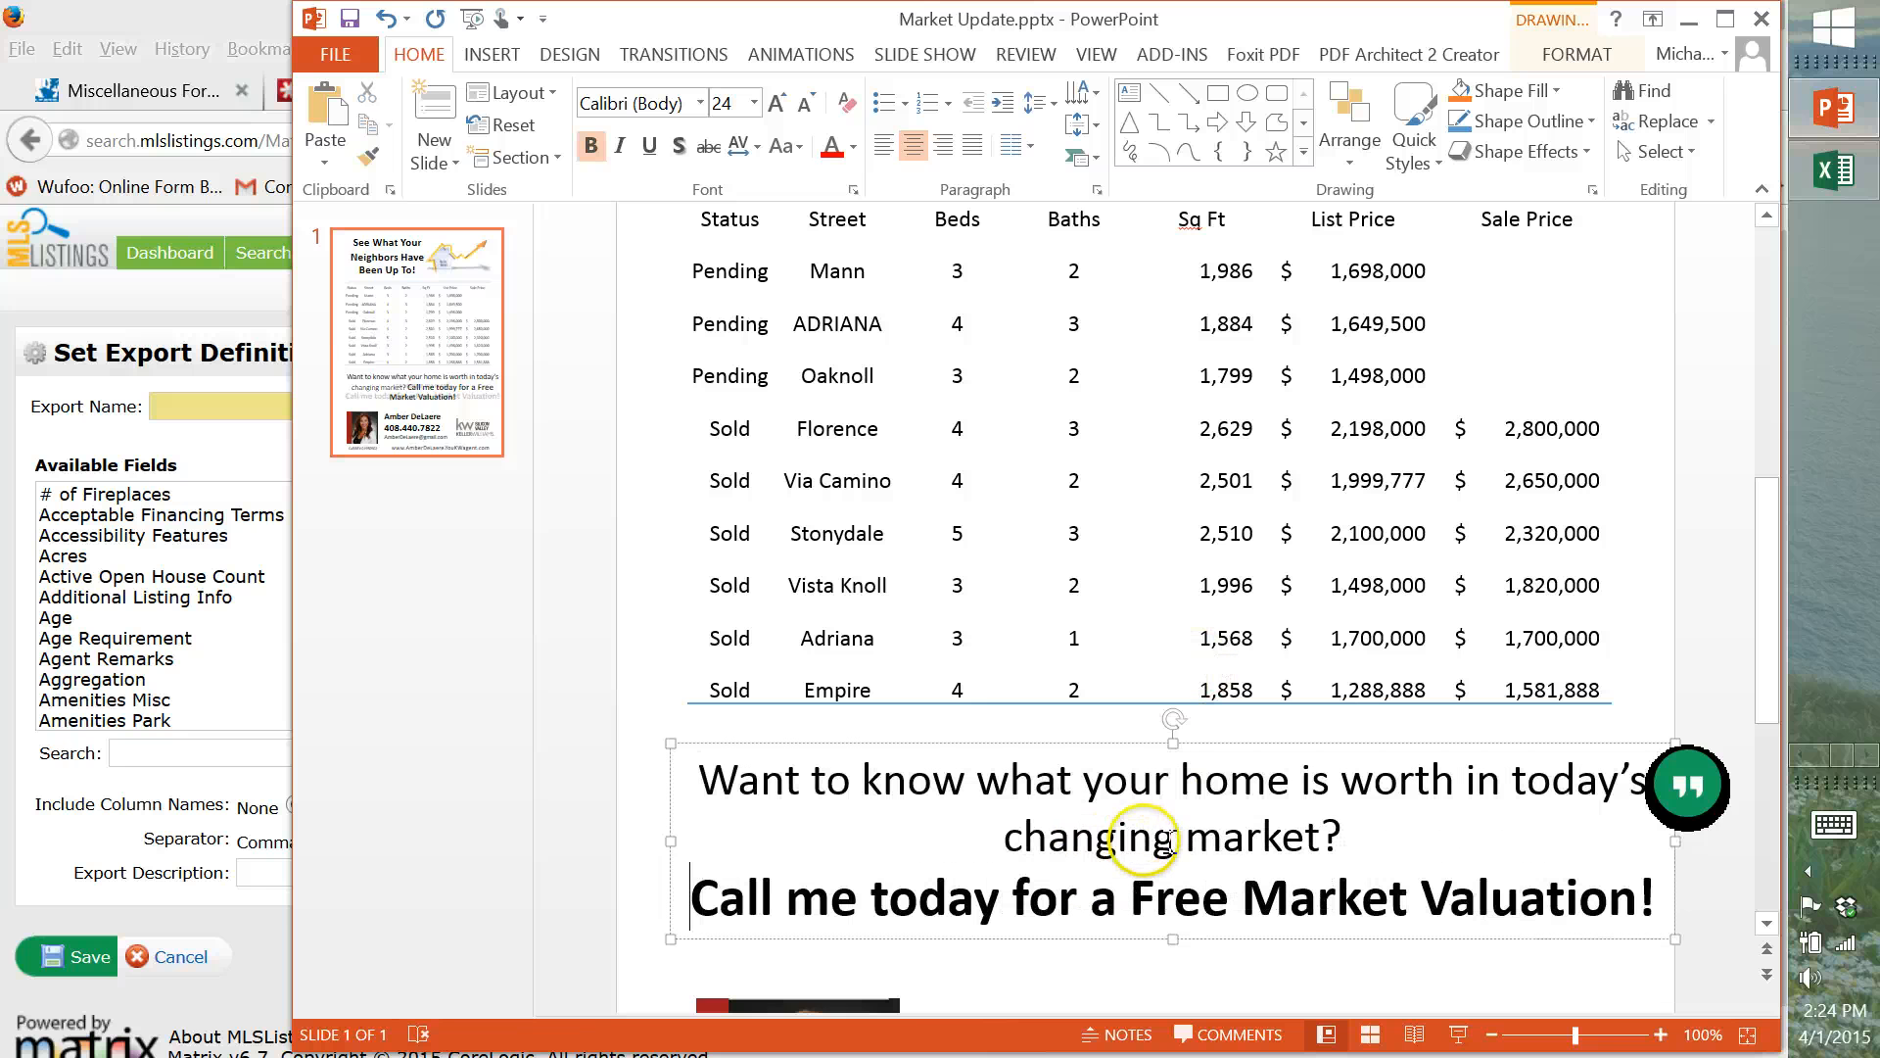
pyautogui.moveTo(1361, 838); pyautogui.dragTo(613, 775)
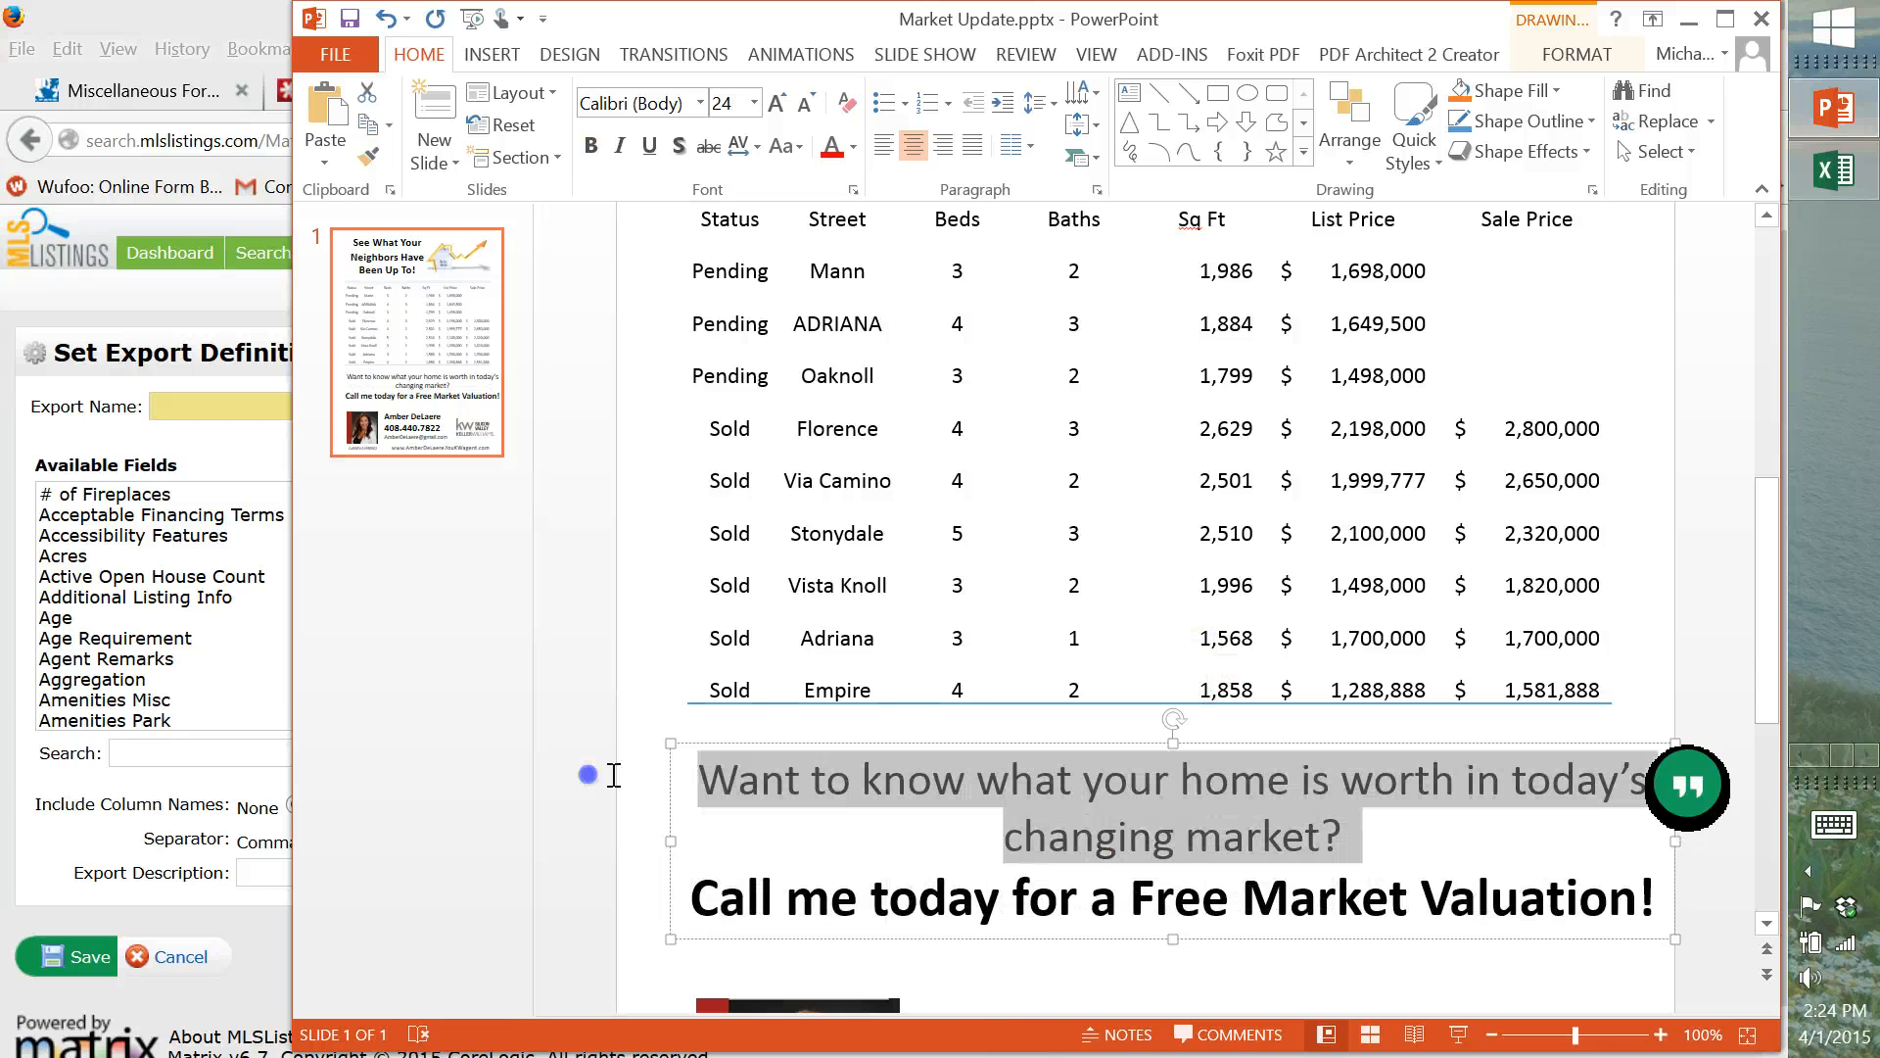
pyautogui.click(805, 103)
pyautogui.click(805, 103)
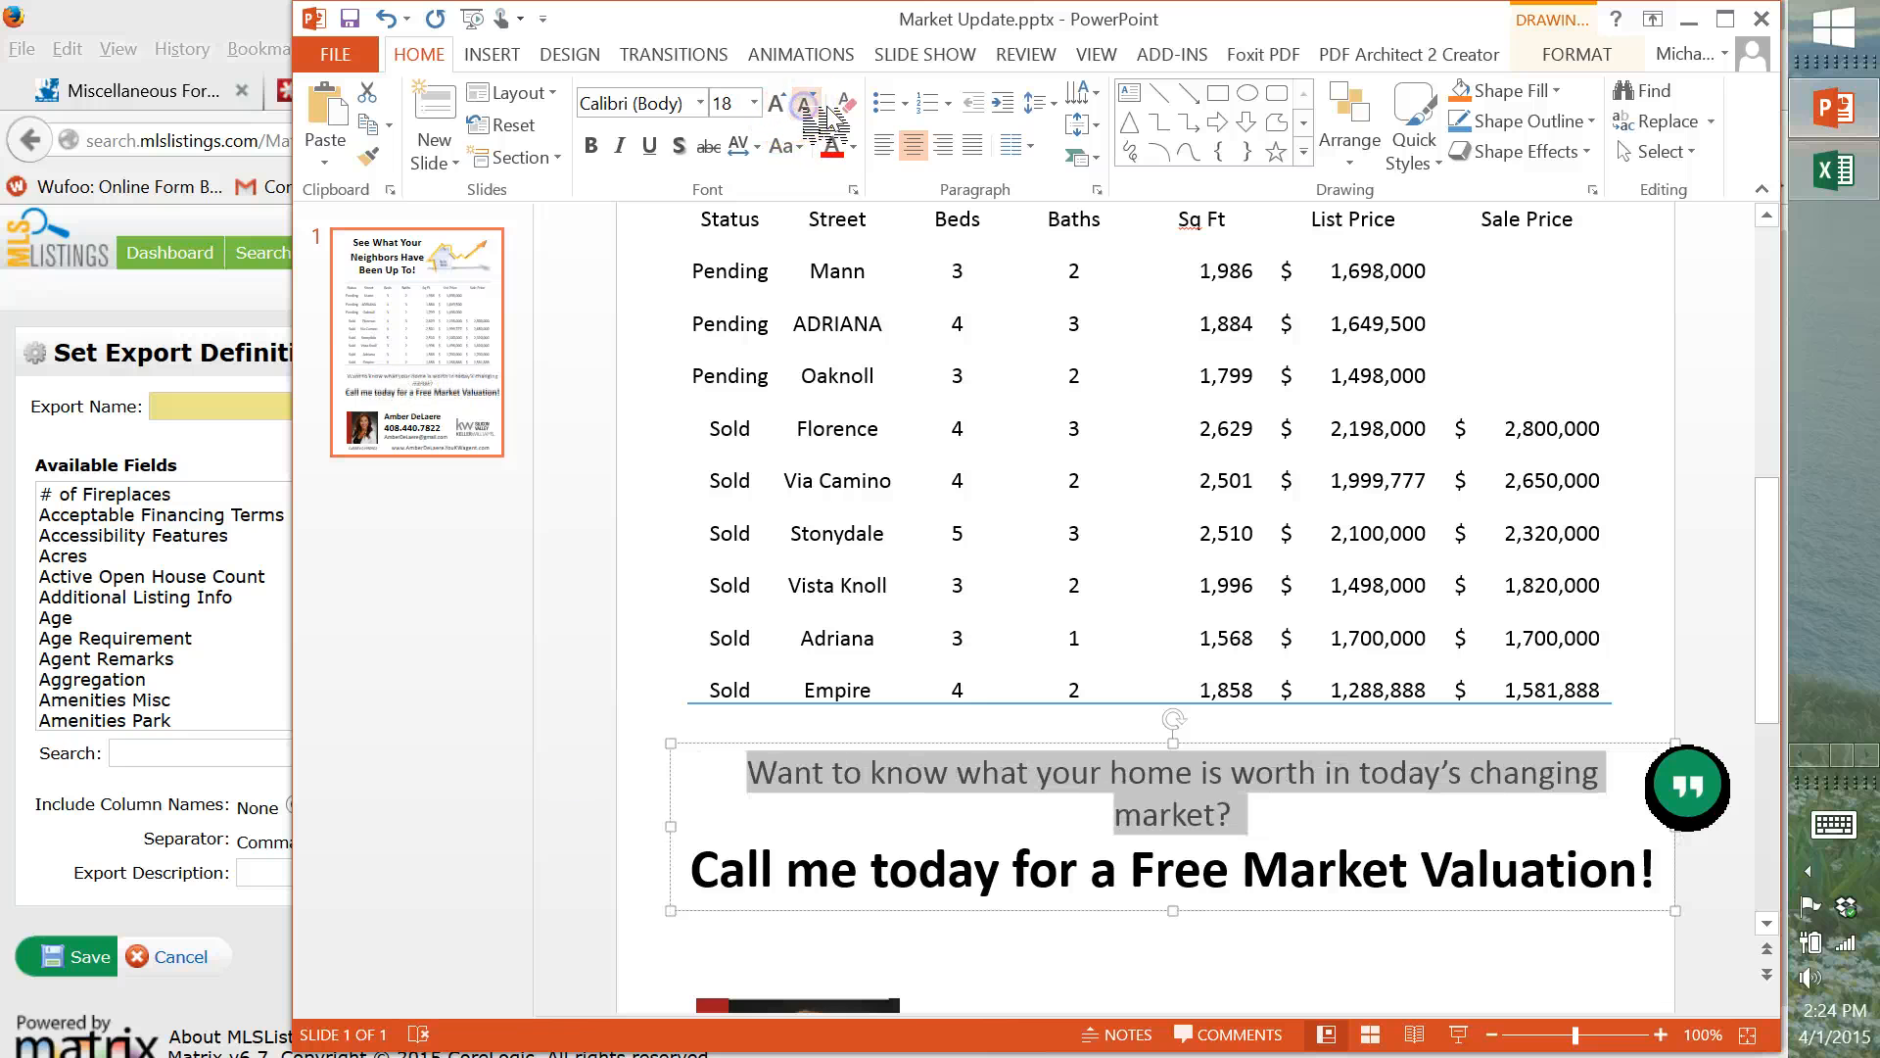
pyautogui.click(805, 103)
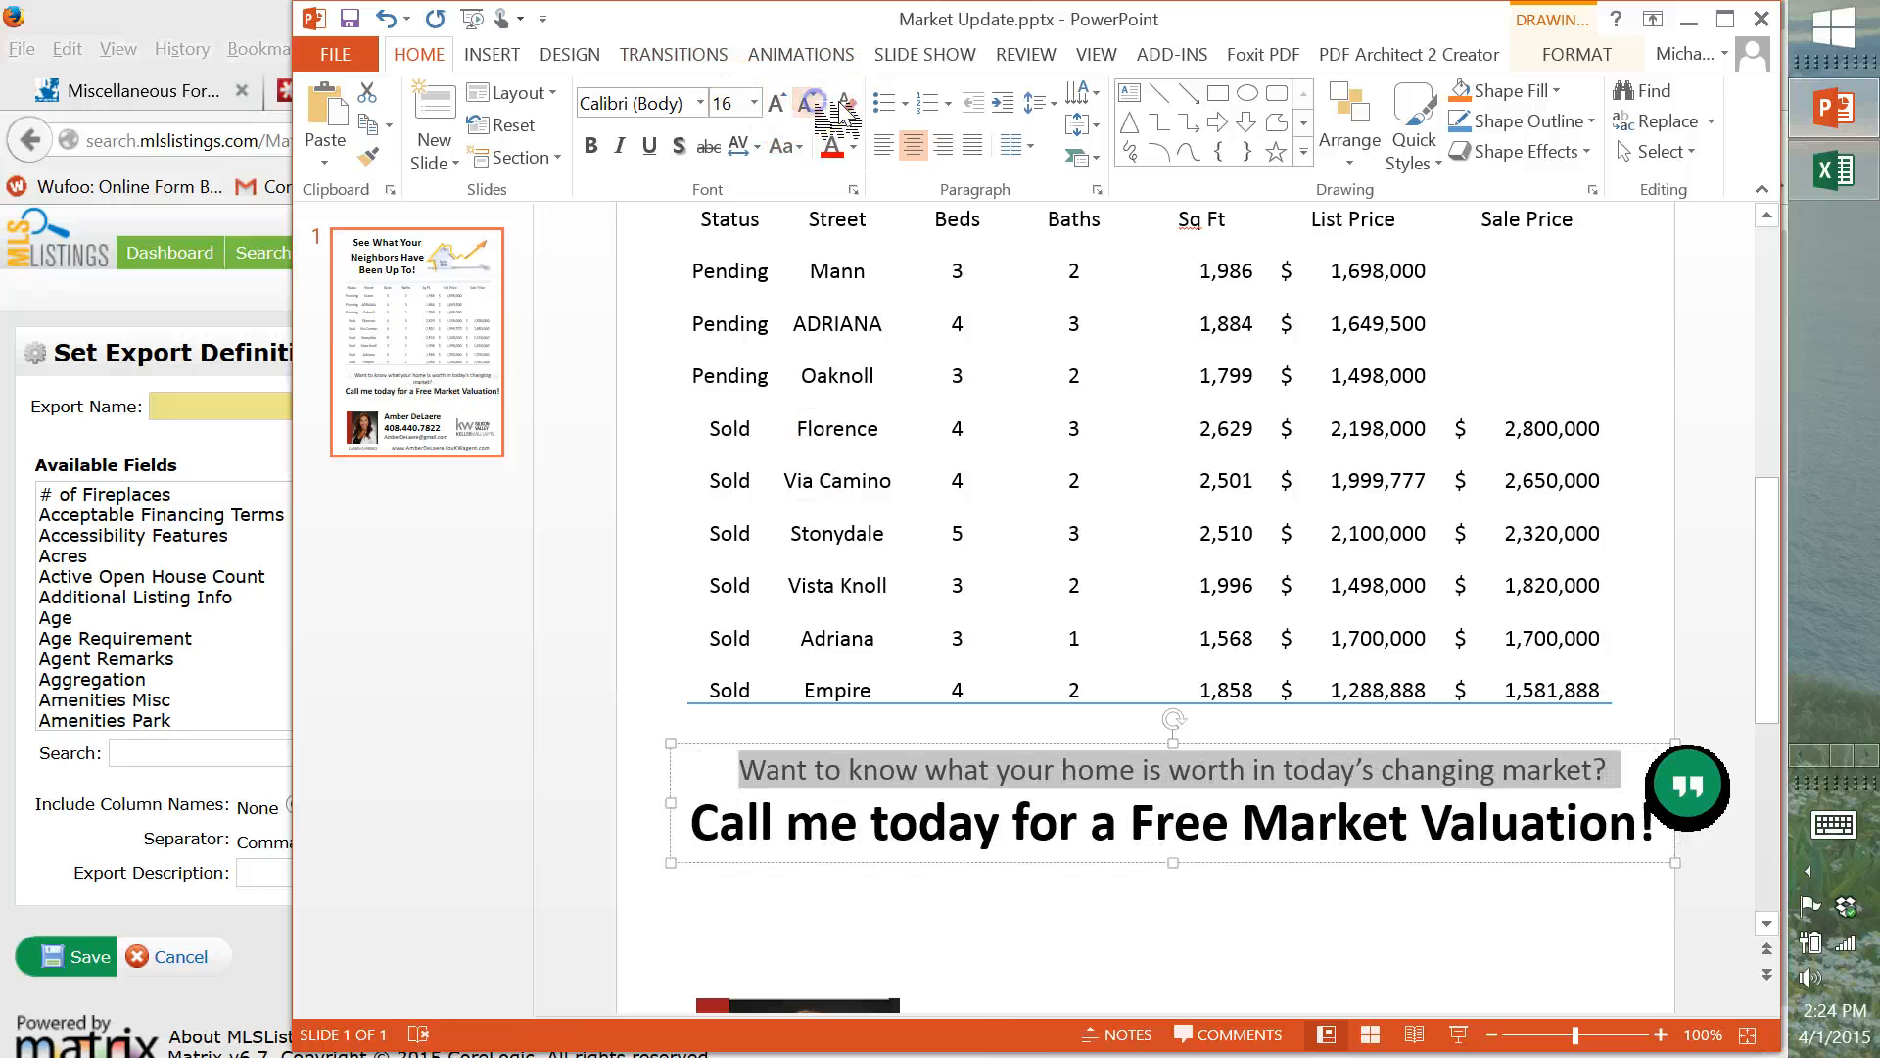
pyautogui.moveTo(1073, 770); pyautogui.dragTo(1060, 815)
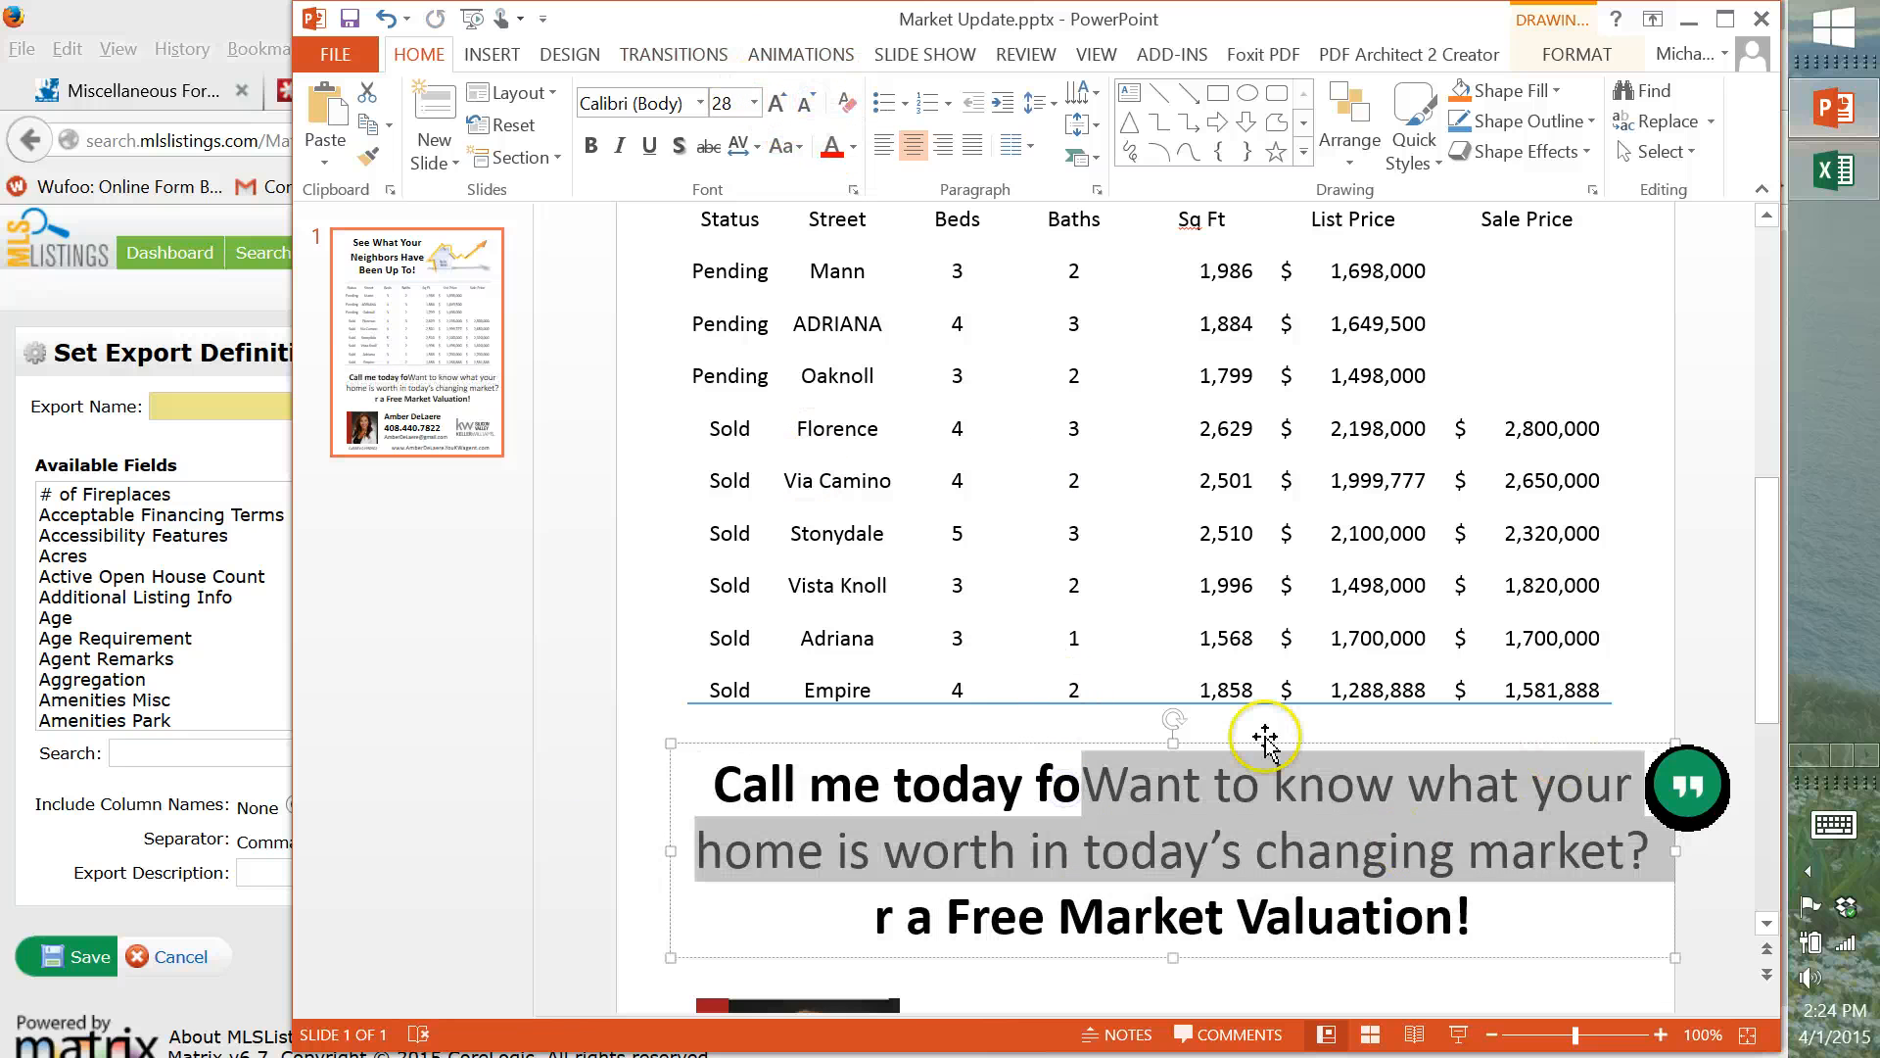
pyautogui.click(1172, 828)
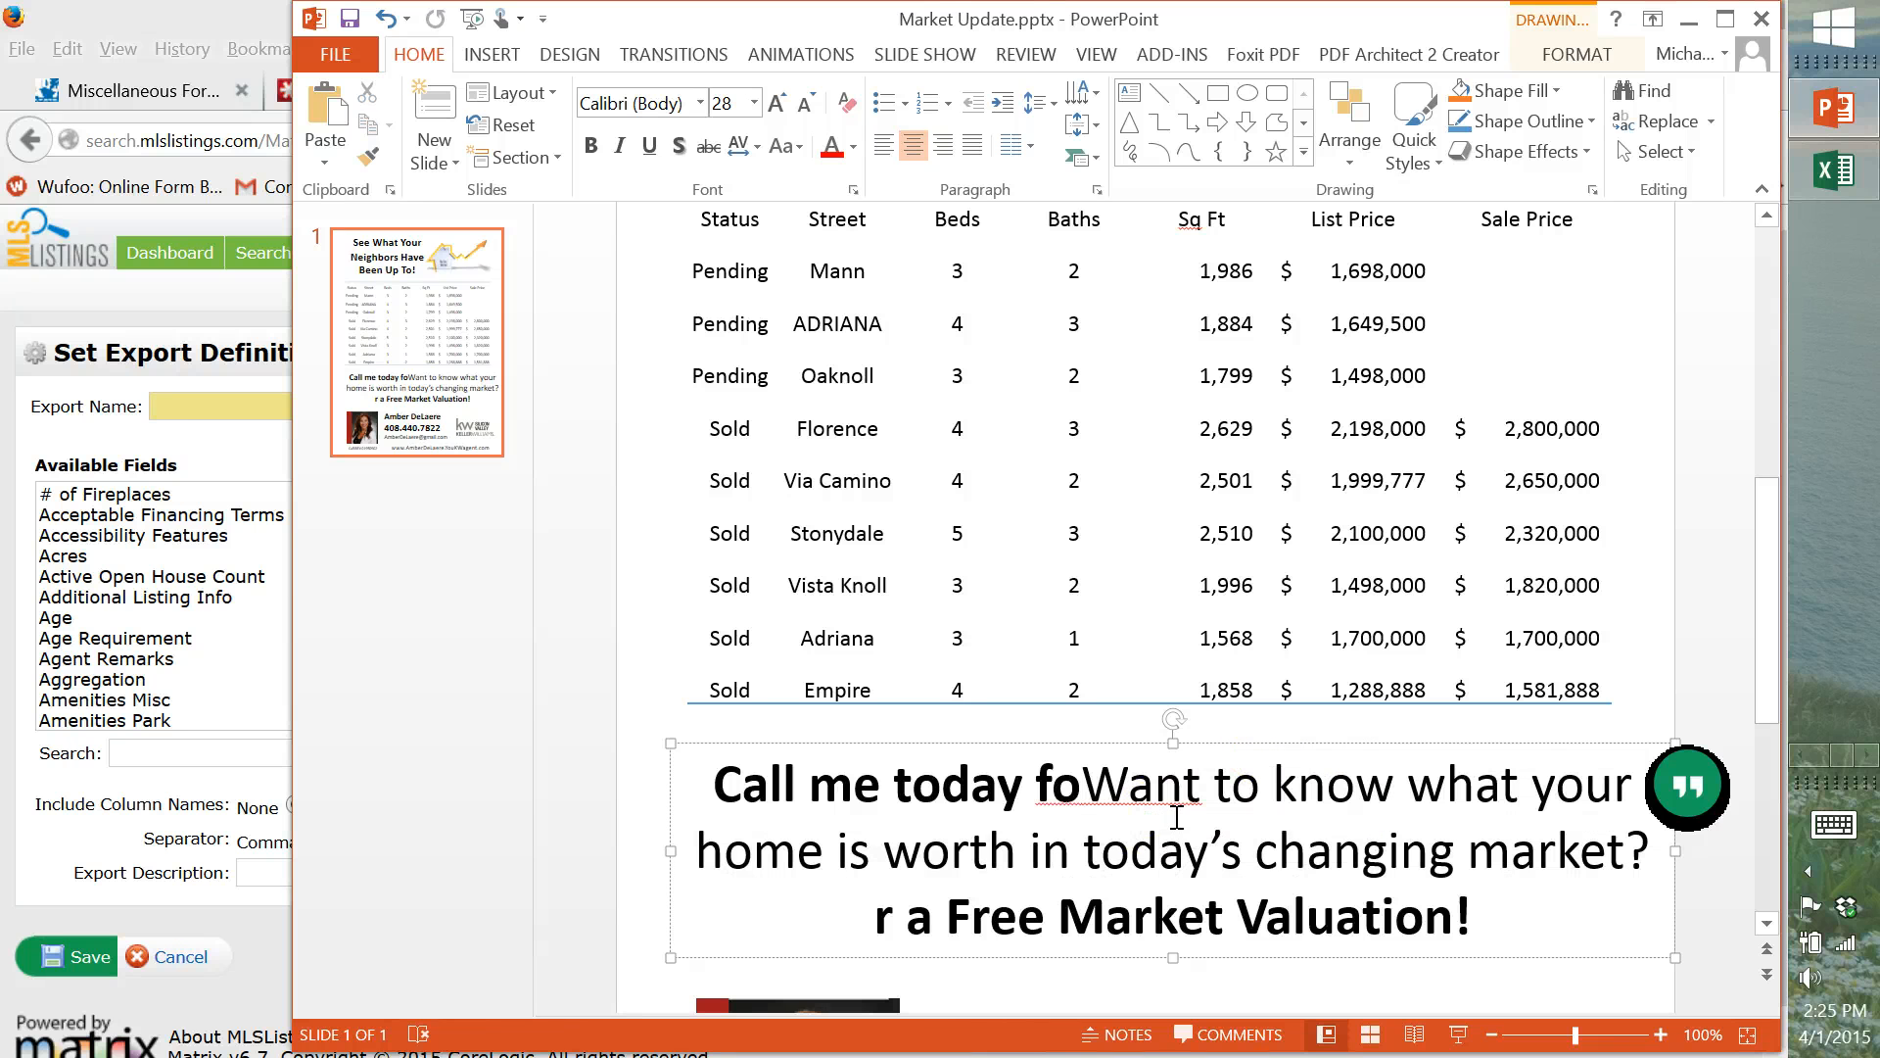
pyautogui.hotkey('ctrl', 'z')
pyautogui.click(1140, 927)
pyautogui.scroll(-1, 1061, 783)
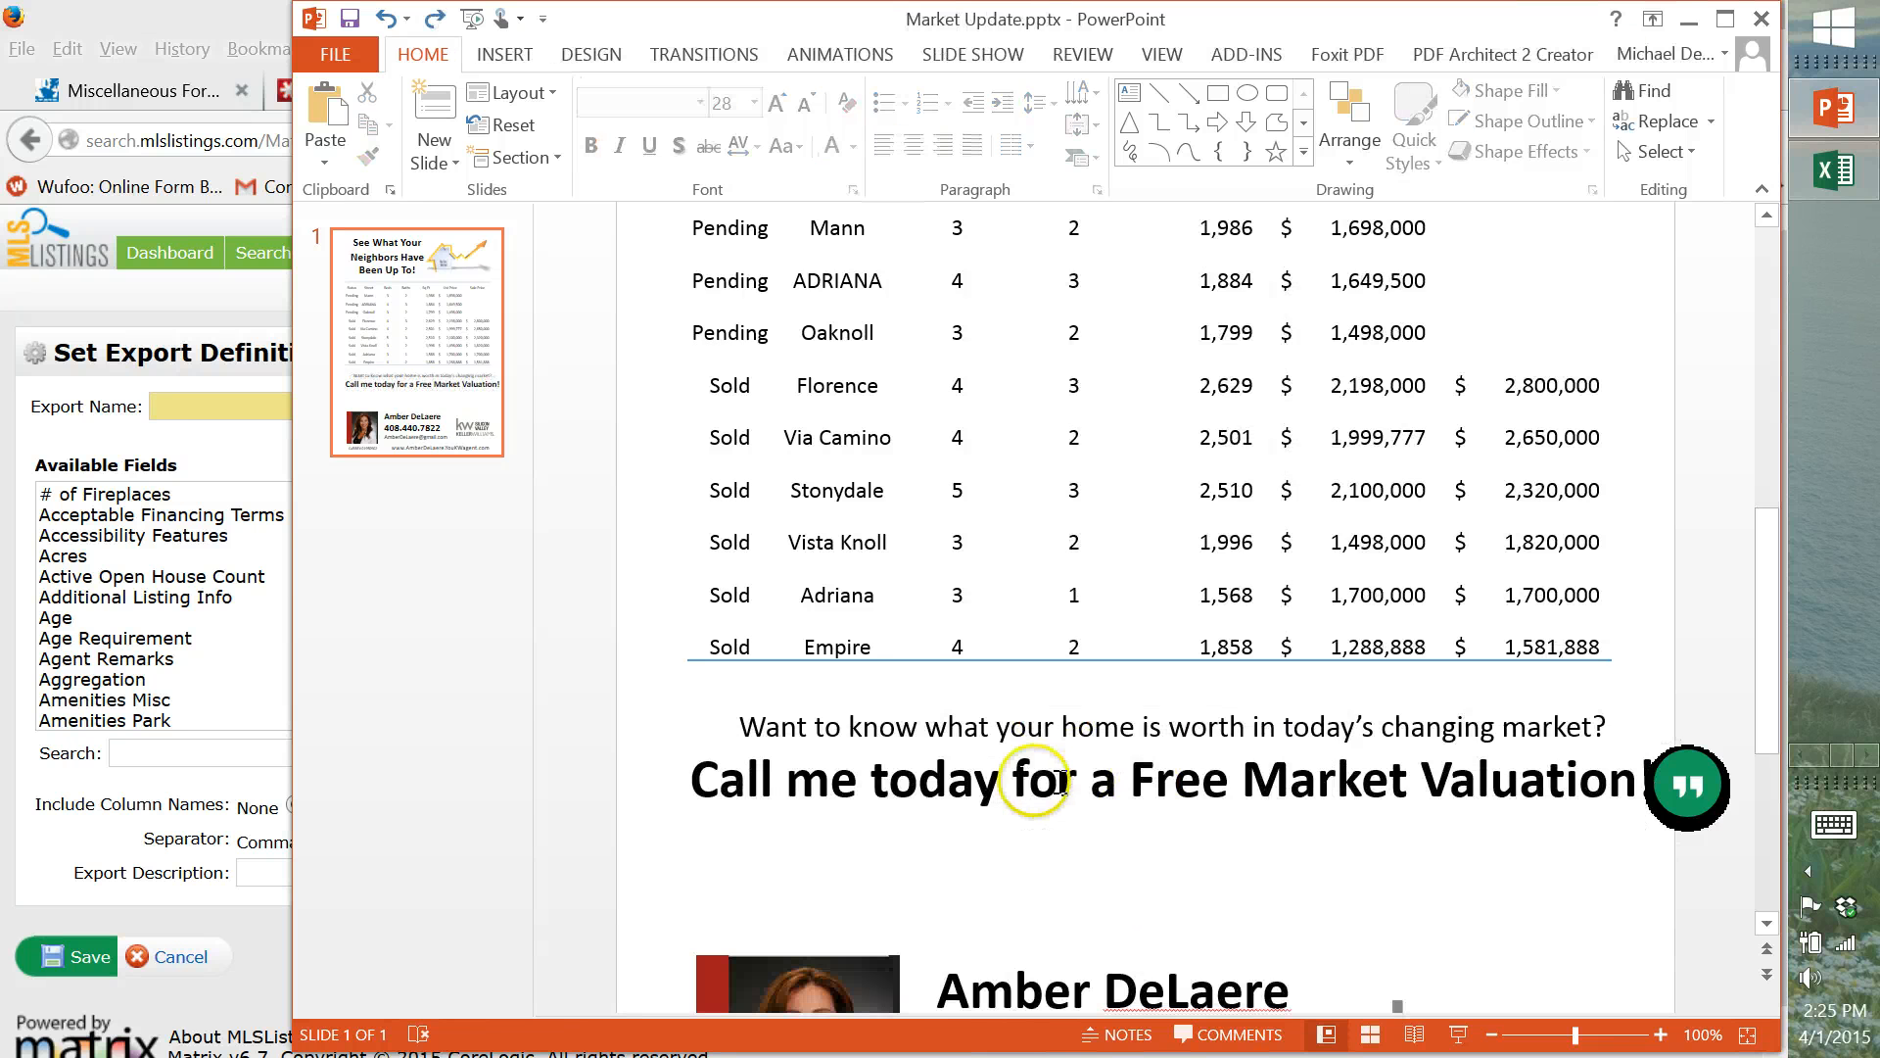
pyautogui.scroll(-2, 1062, 780)
pyautogui.scroll(5, 1029, 776)
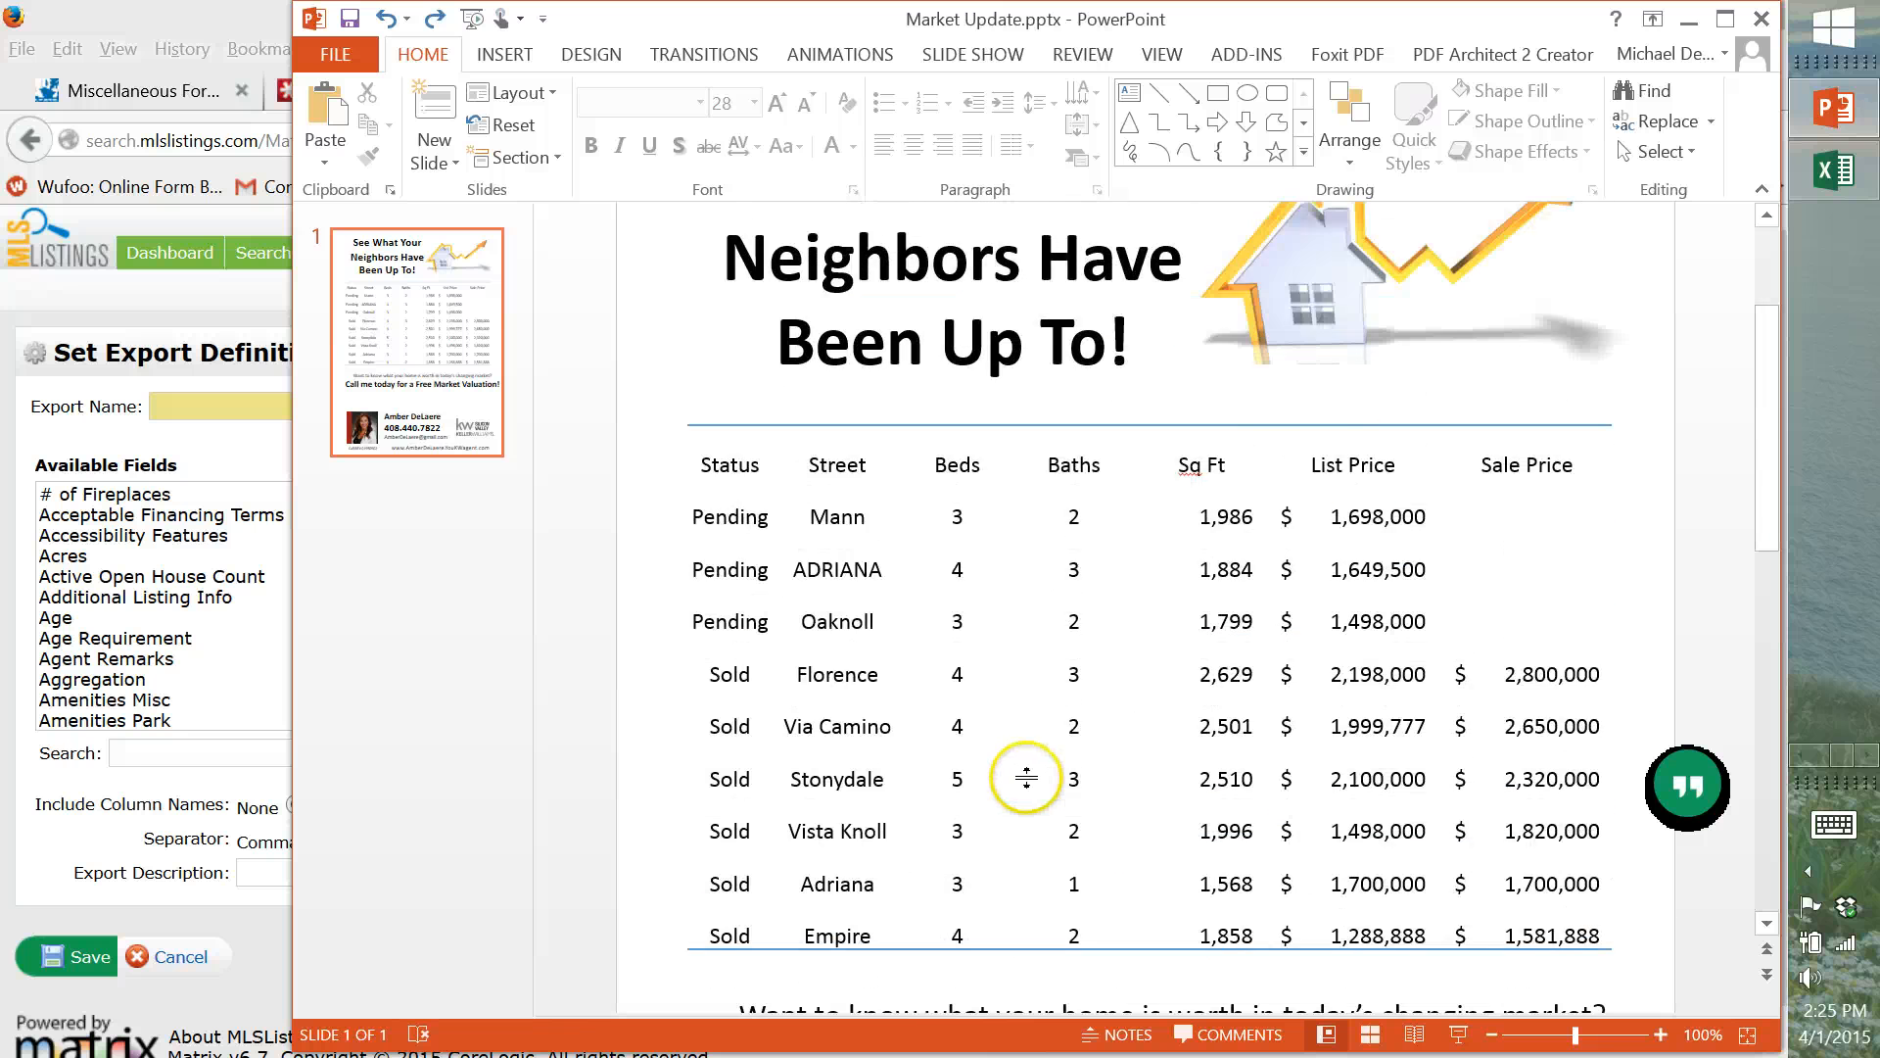
# Narrow and deepen the call-to-action text box so "Valuation!" wraps onto a second line above the agent's contact details.
pyautogui.scroll(2, 1024, 776)
pyautogui.scroll(-4, 1039, 783)
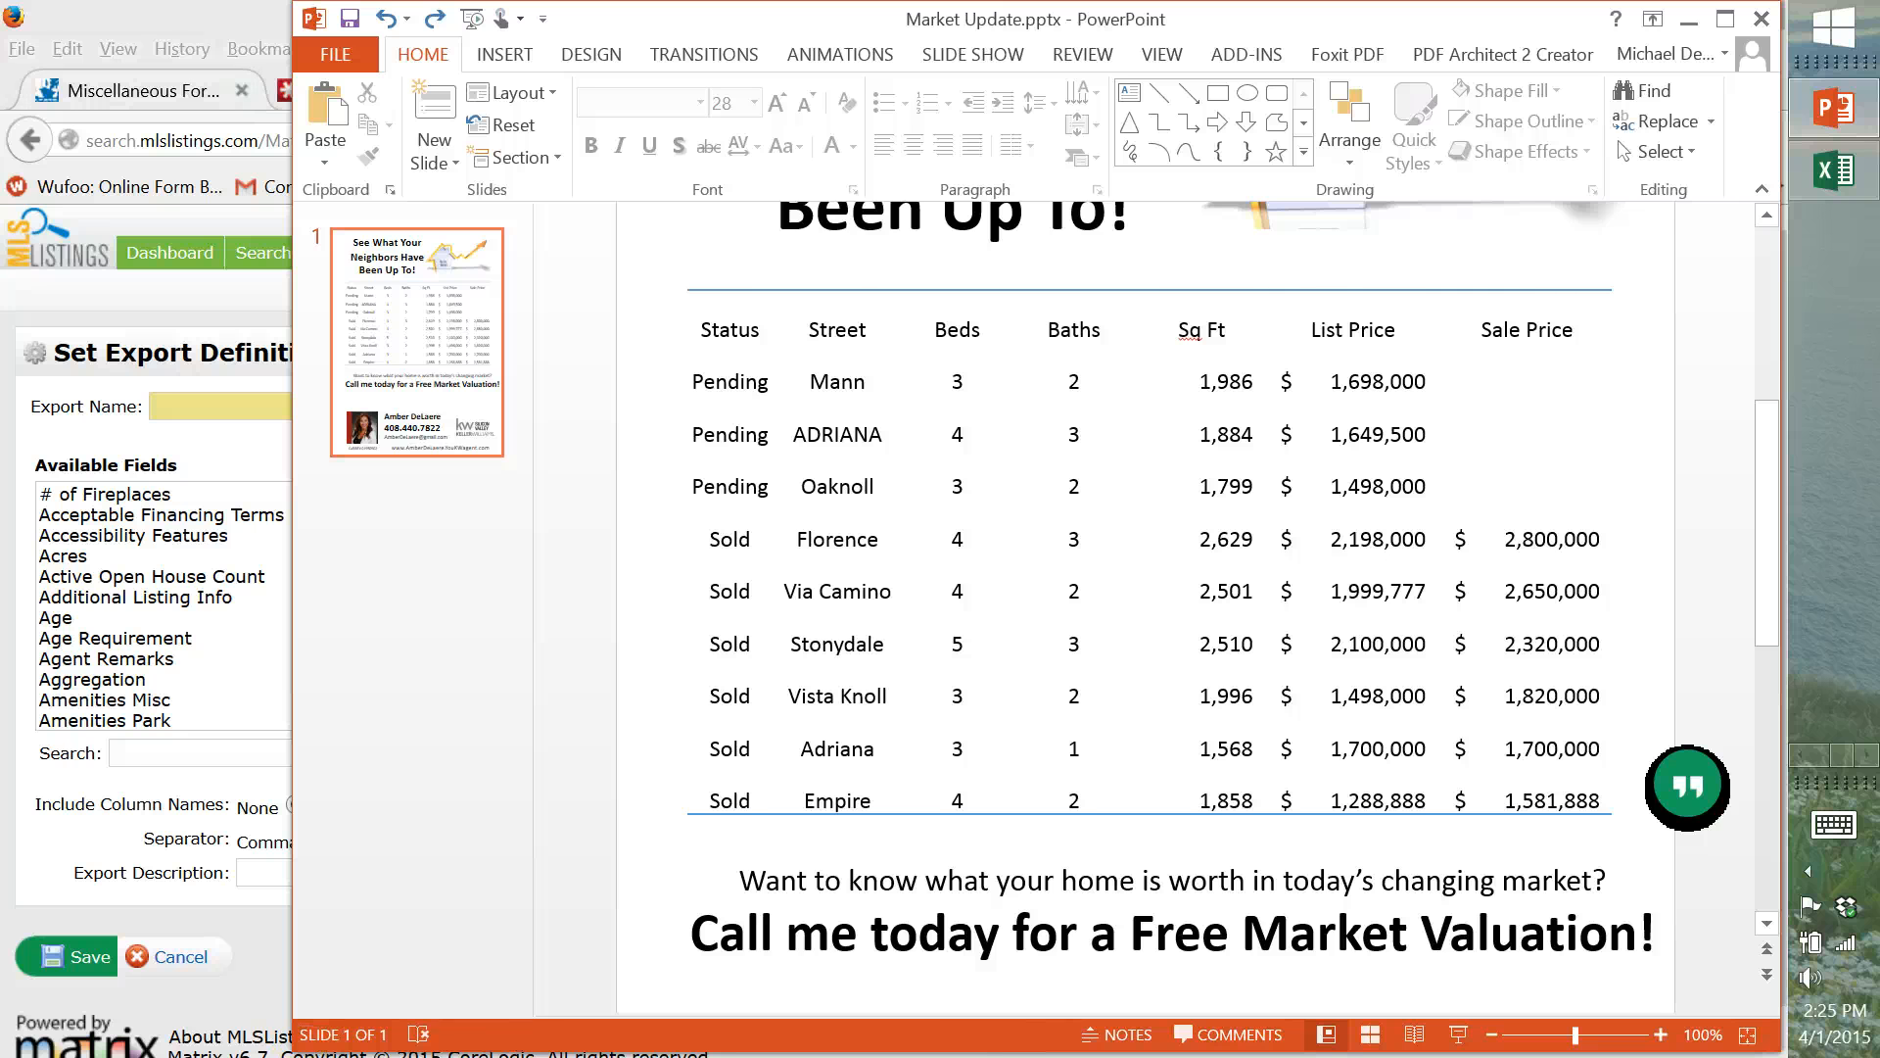
pyautogui.scroll(-4, 1215, 392)
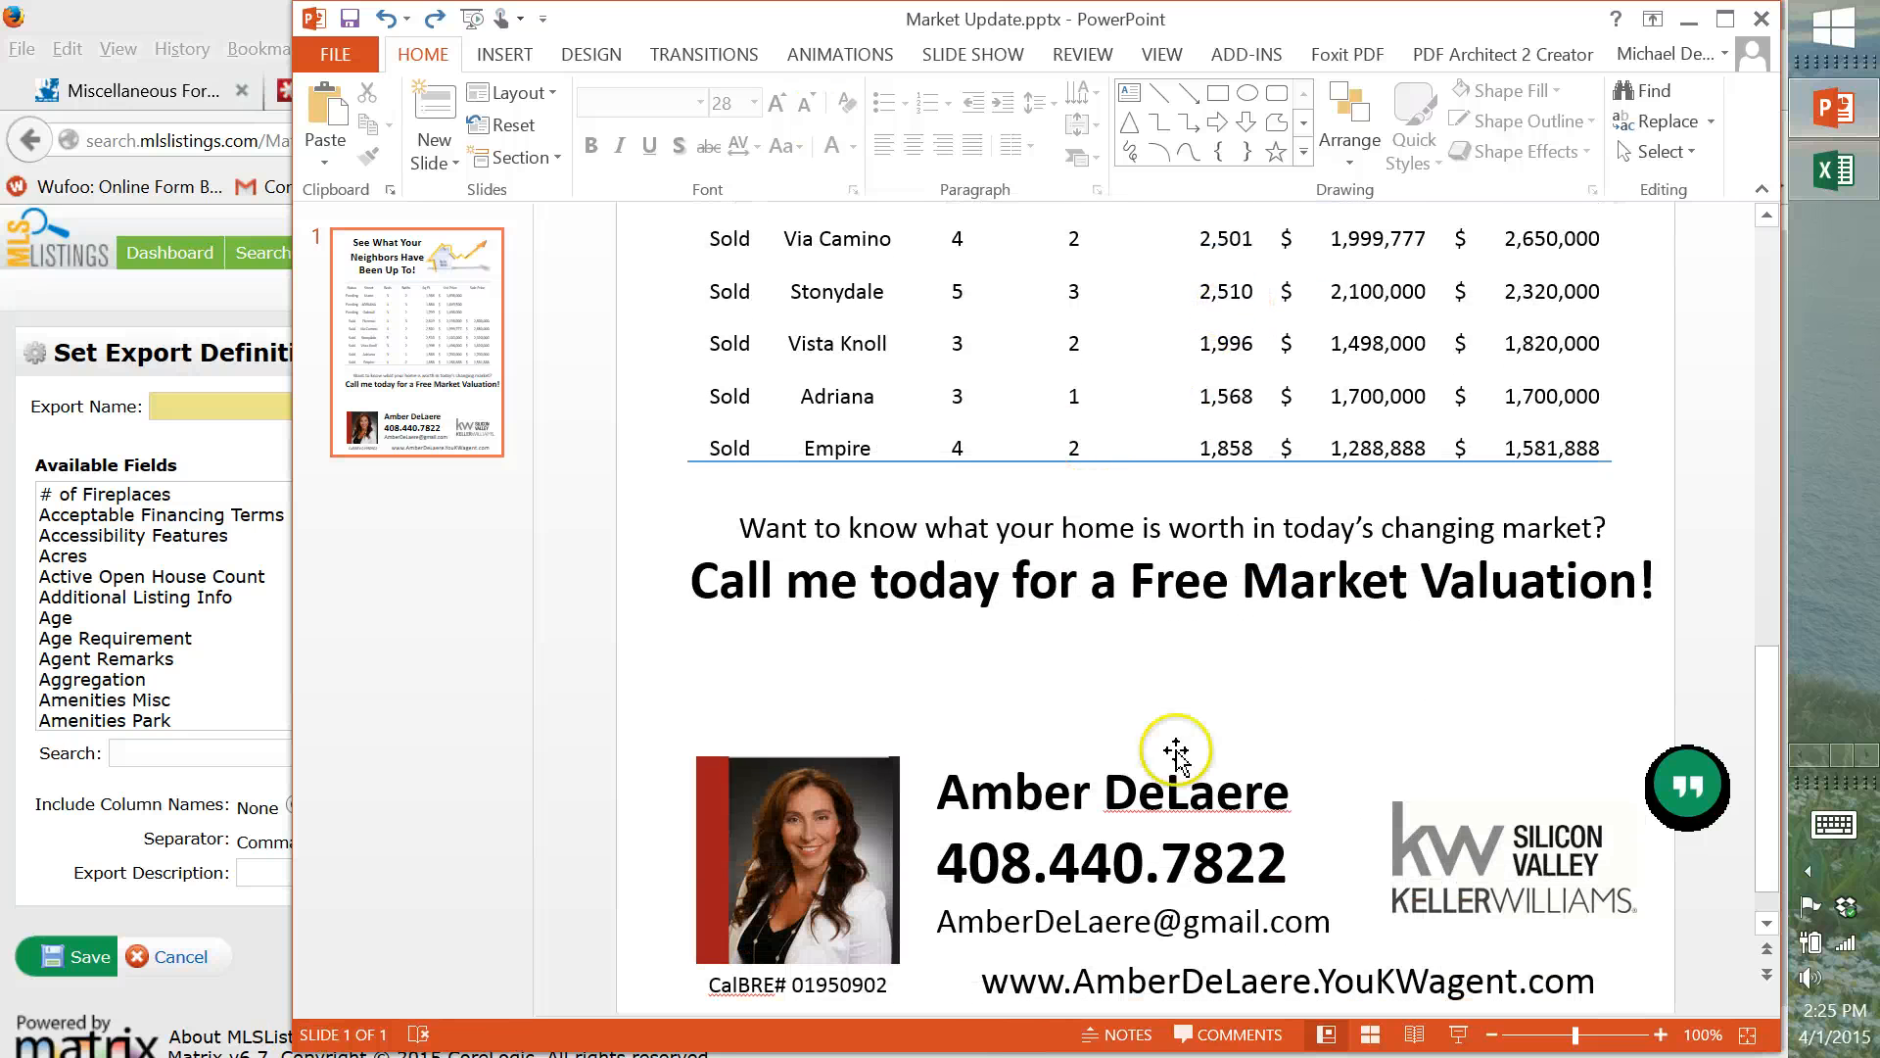
pyautogui.click(1449, 581)
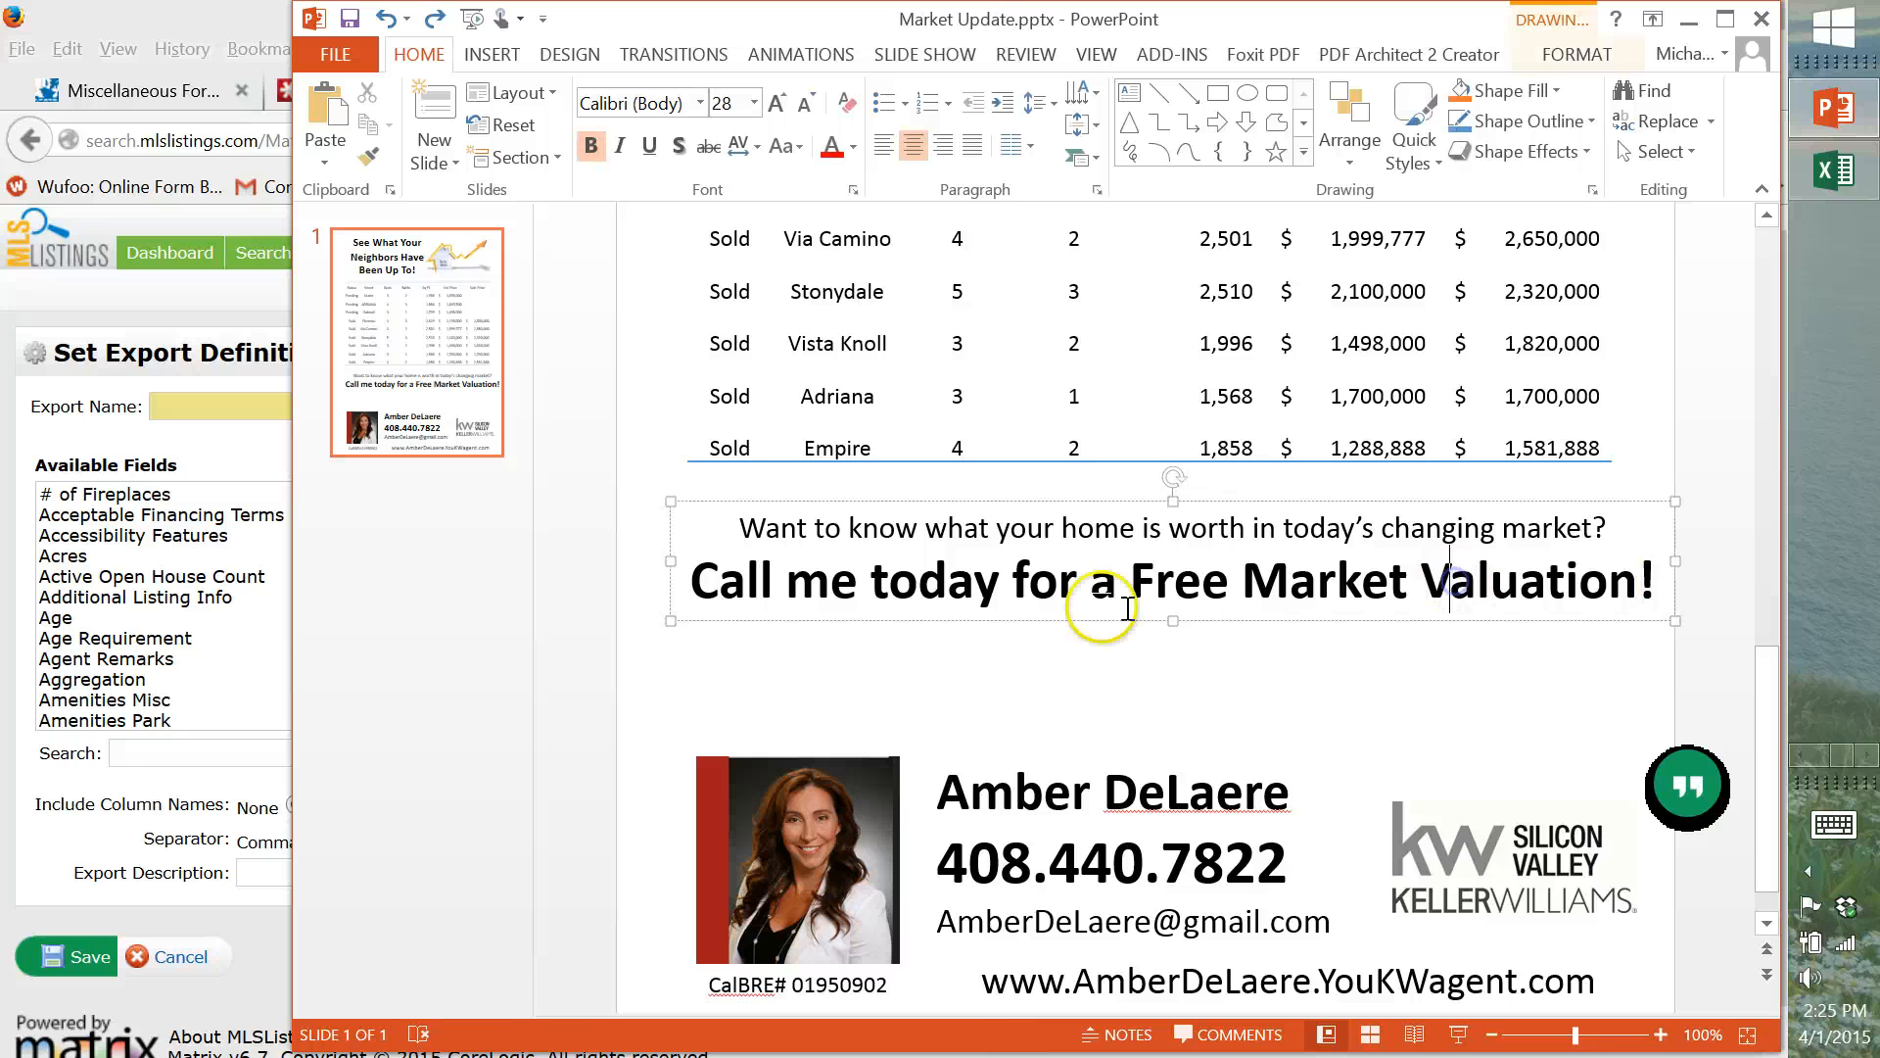
pyautogui.moveTo(1678, 621); pyautogui.dragTo(1613, 691)
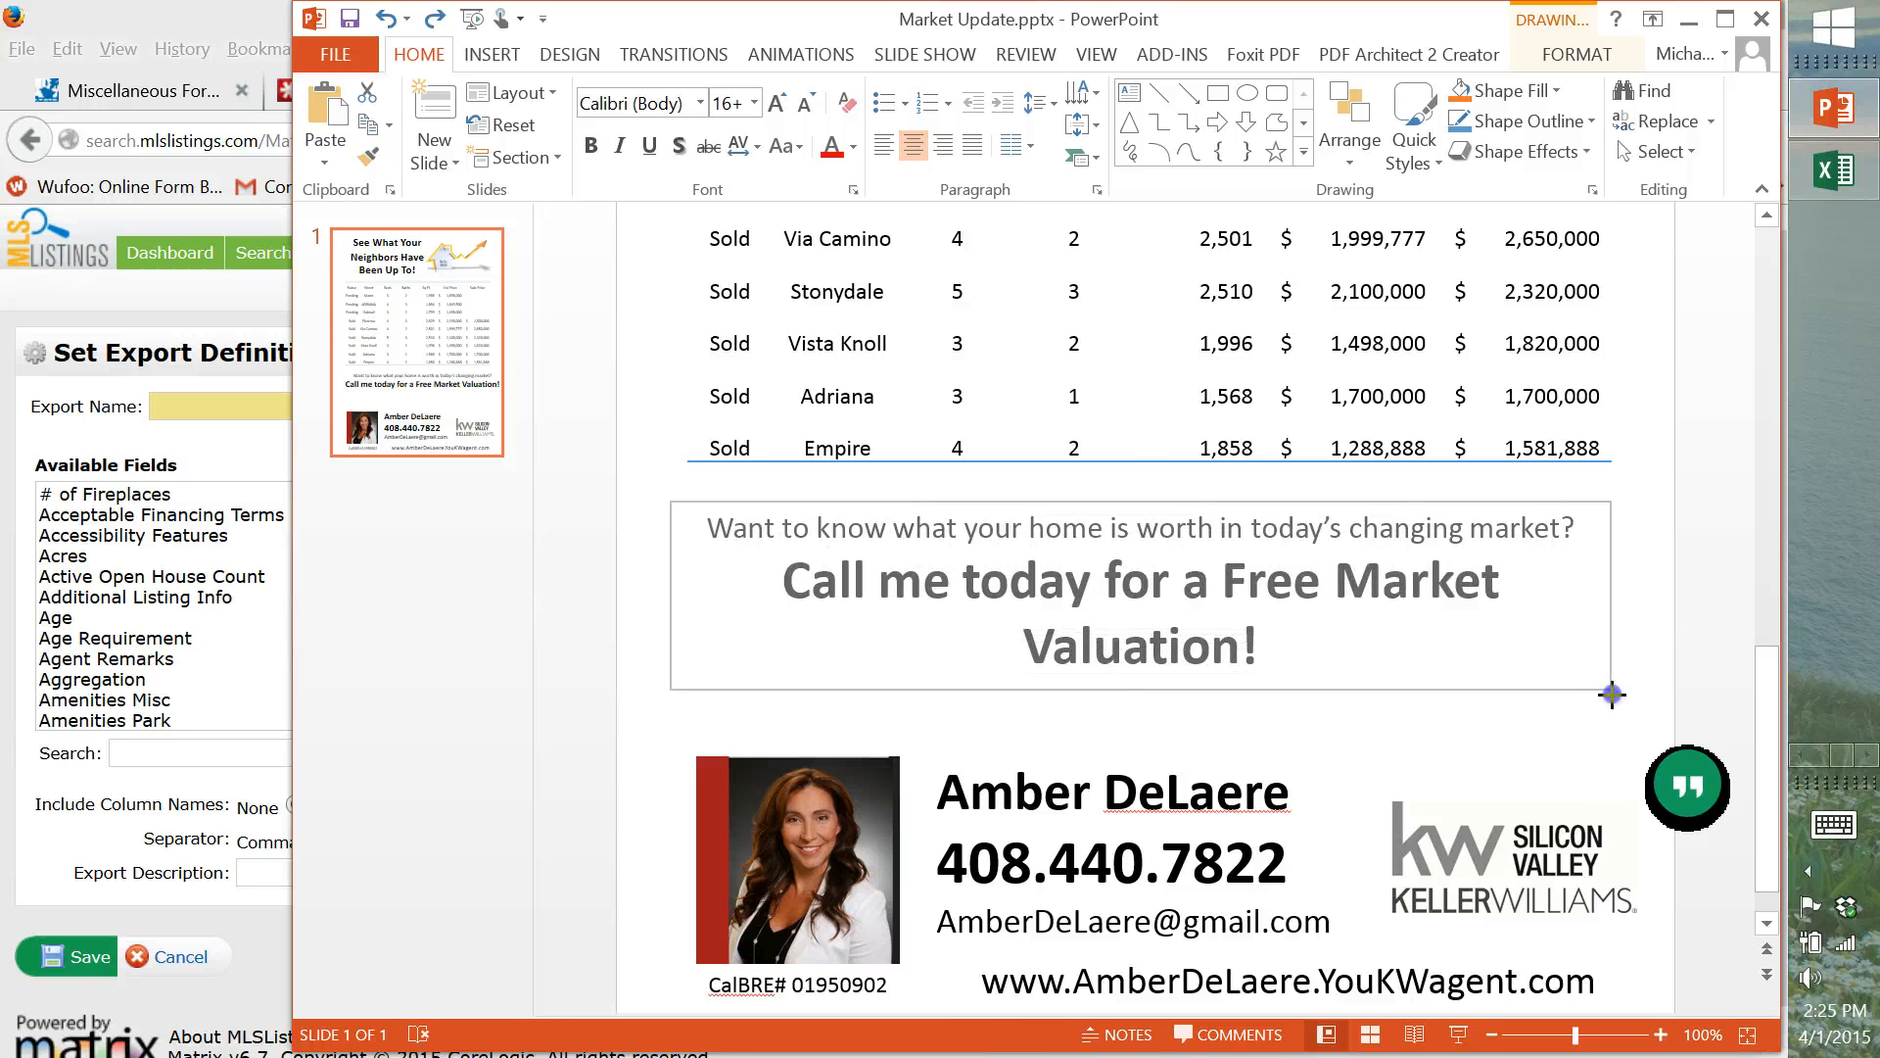
pyautogui.click(1355, 610)
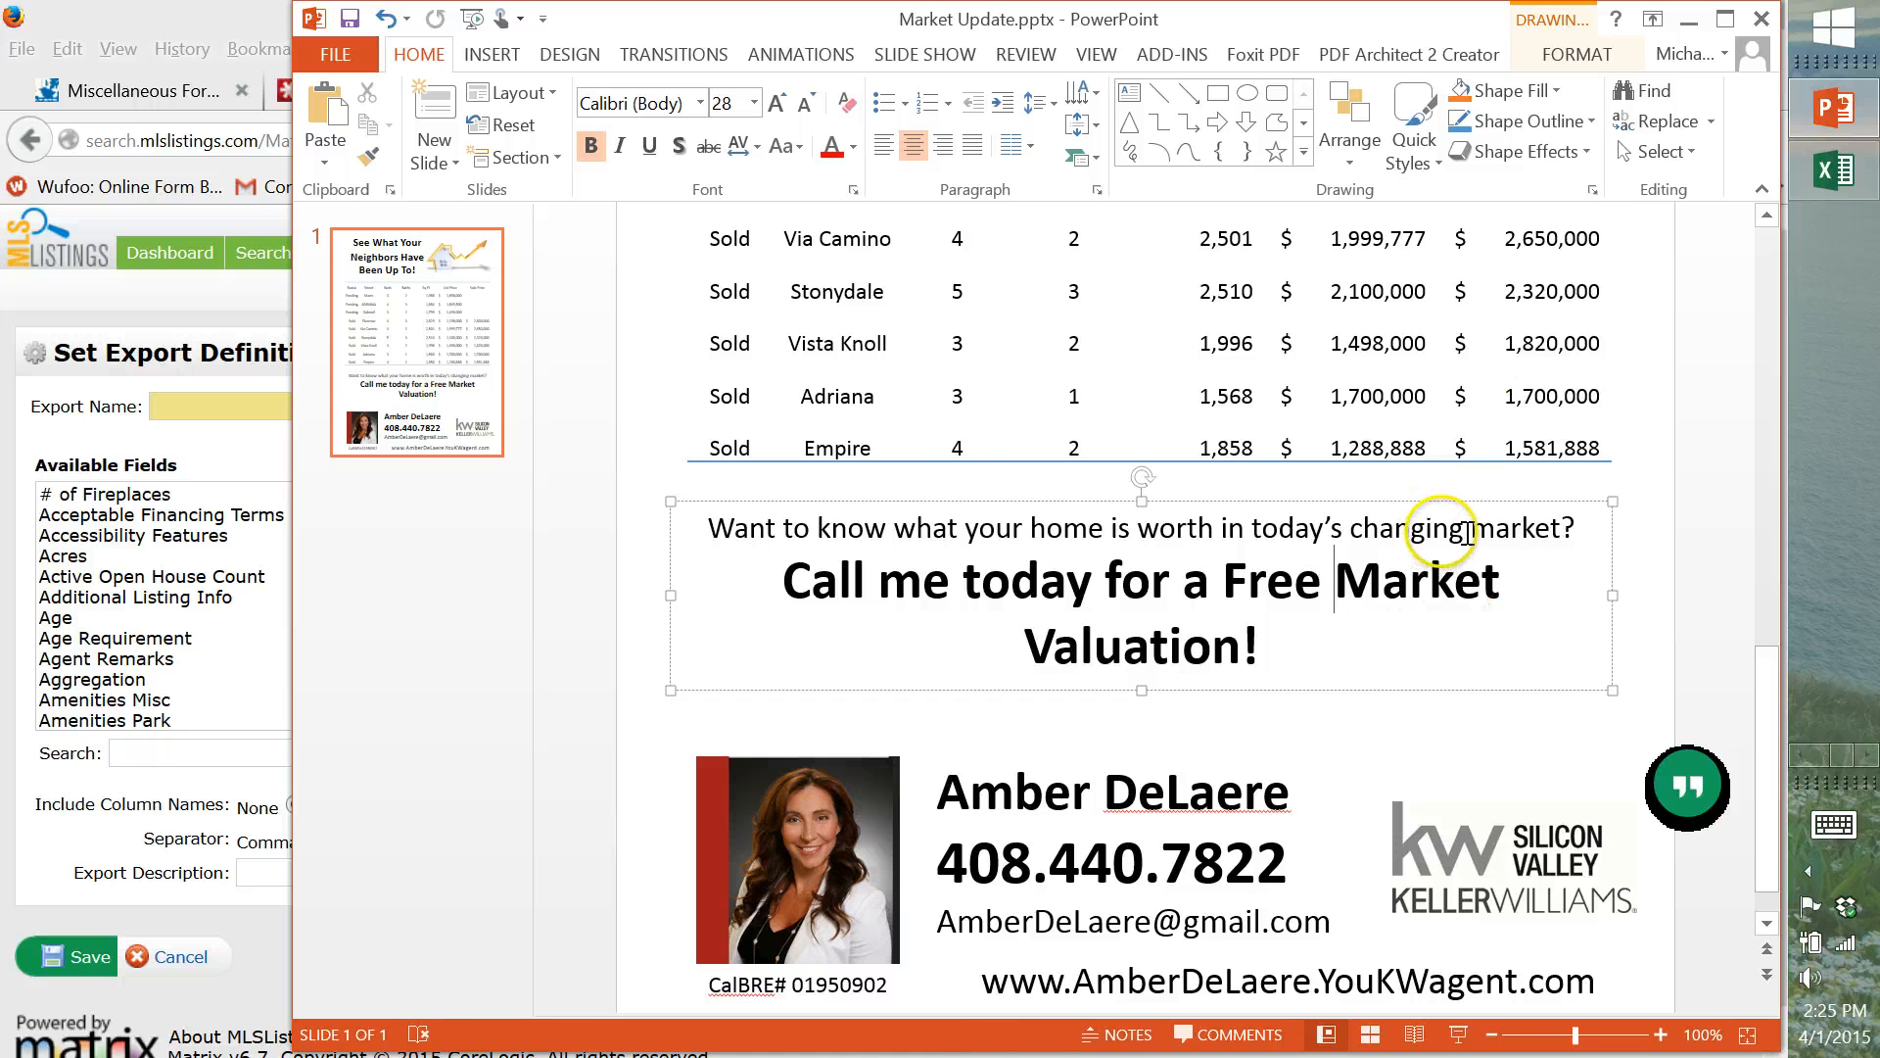
pyautogui.click(279, 660)
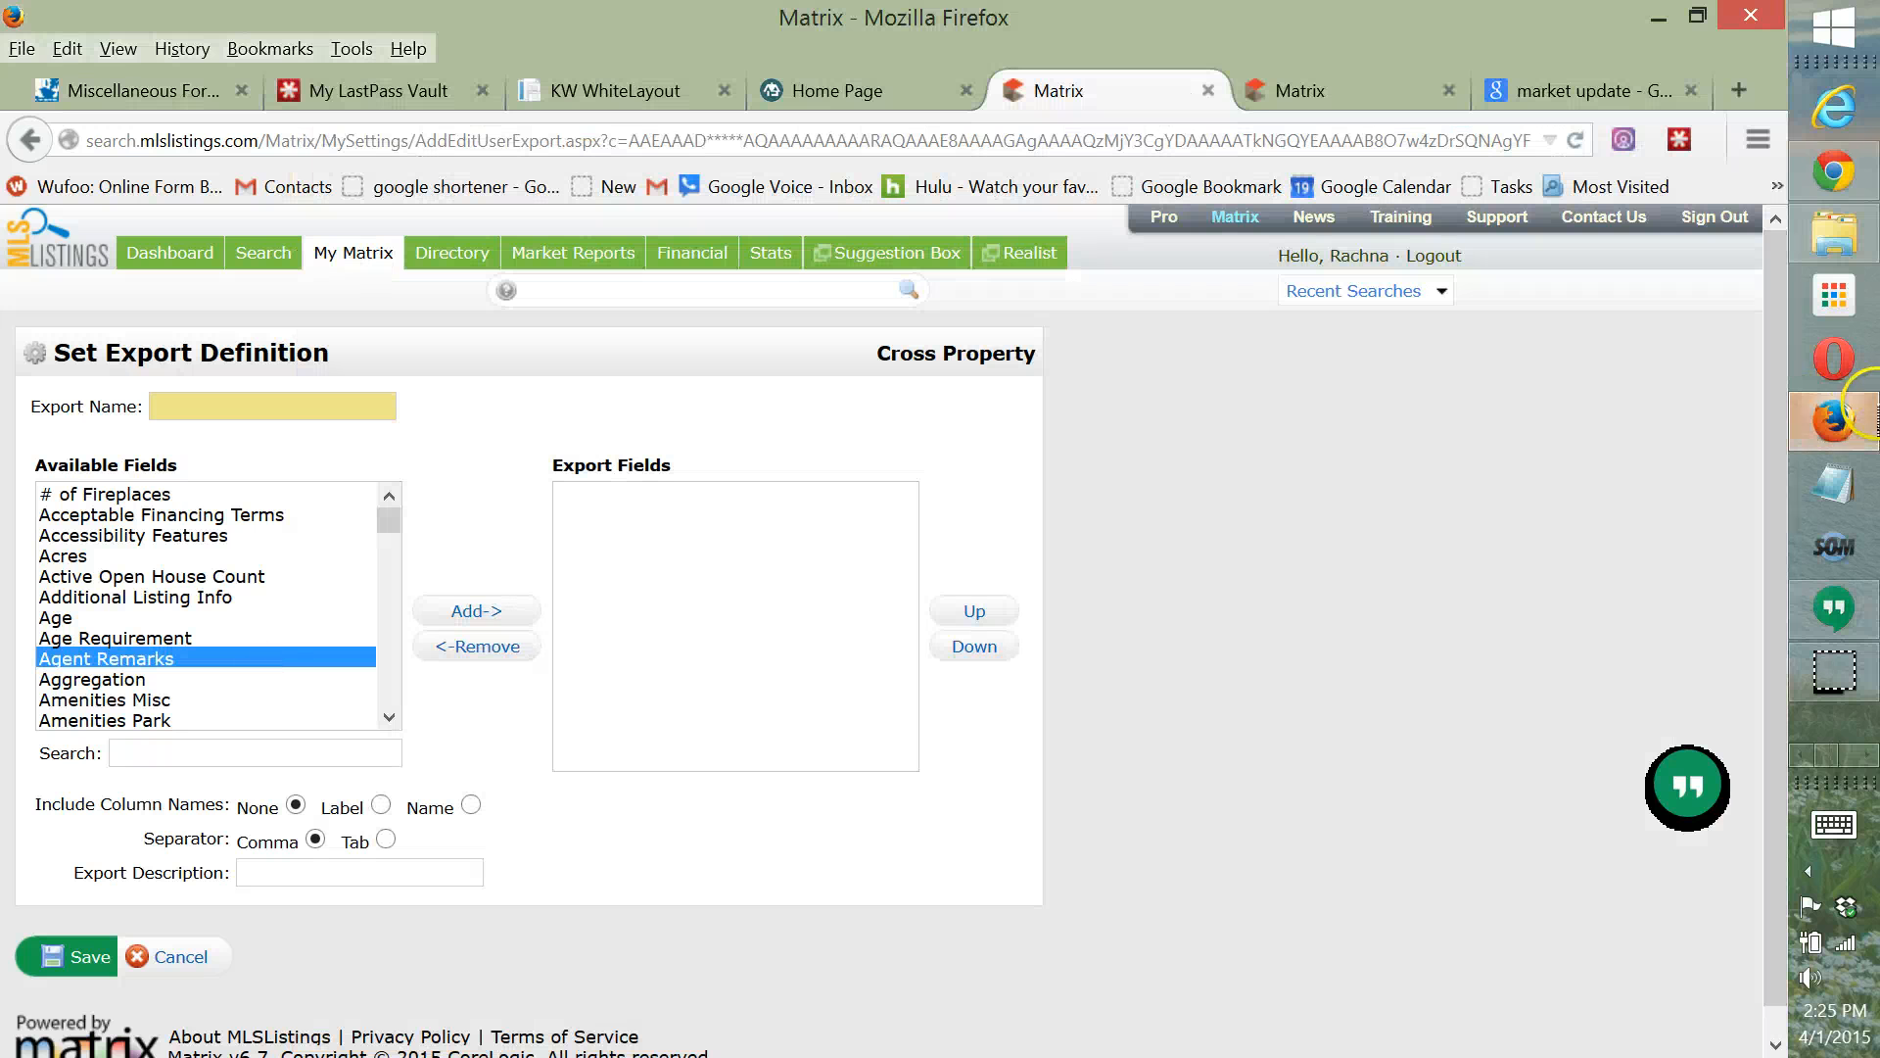
pyautogui.click(1867, 755)
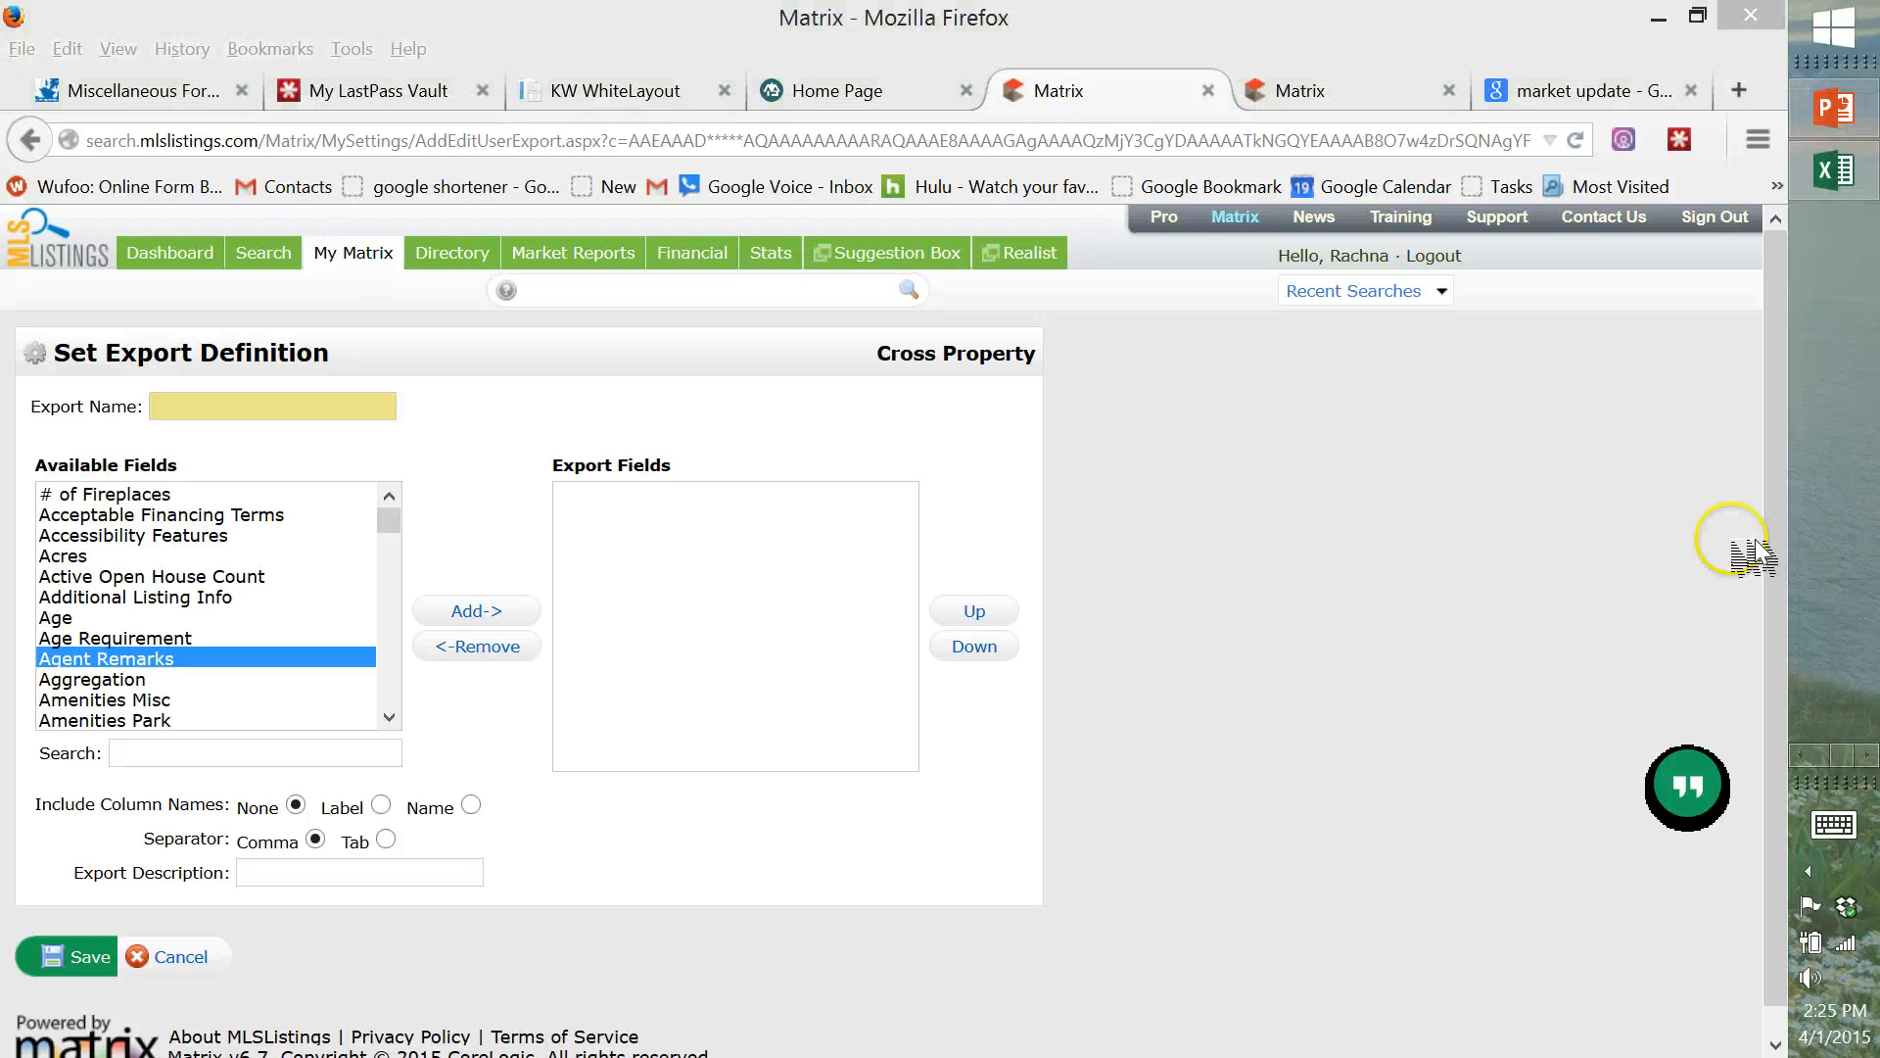
pyautogui.click(1834, 108)
# Make the listings table's header row, from Status to Sale Price, bold and italic.
pyautogui.scroll(6, 1005, 254)
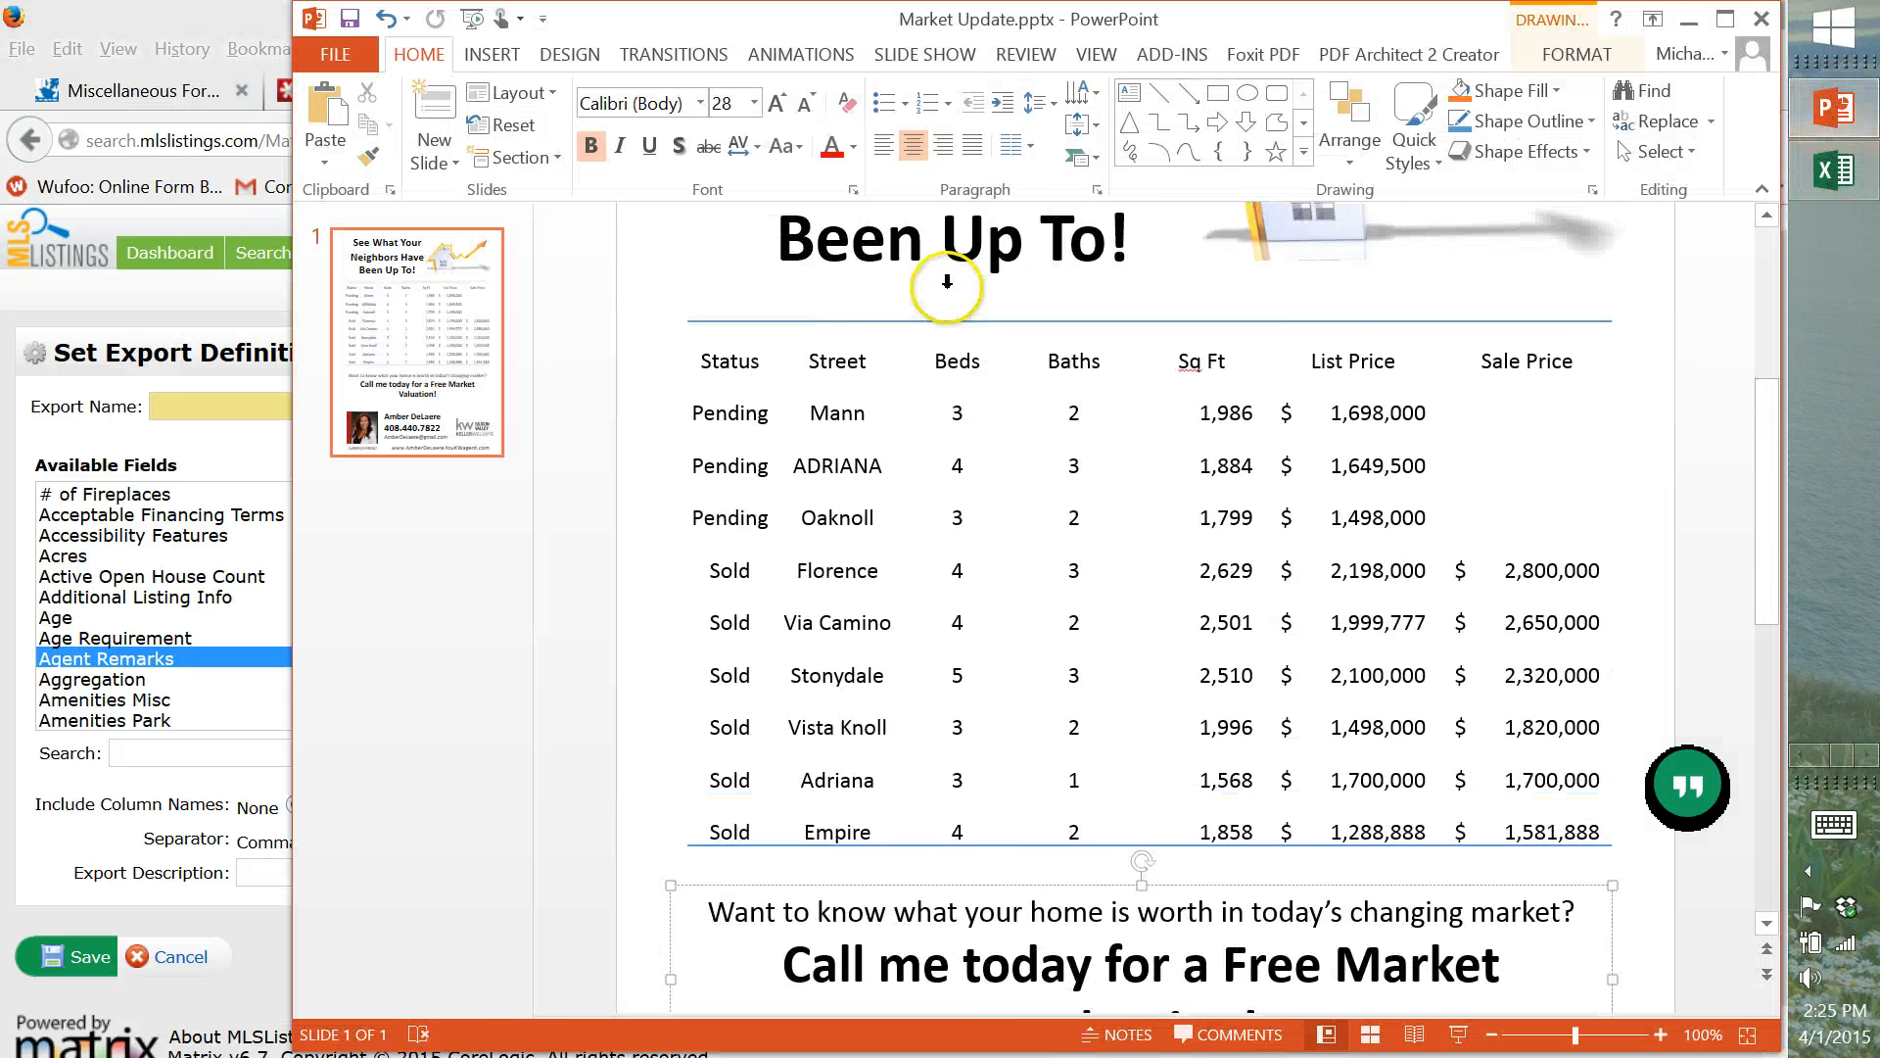
pyautogui.scroll(1, 947, 282)
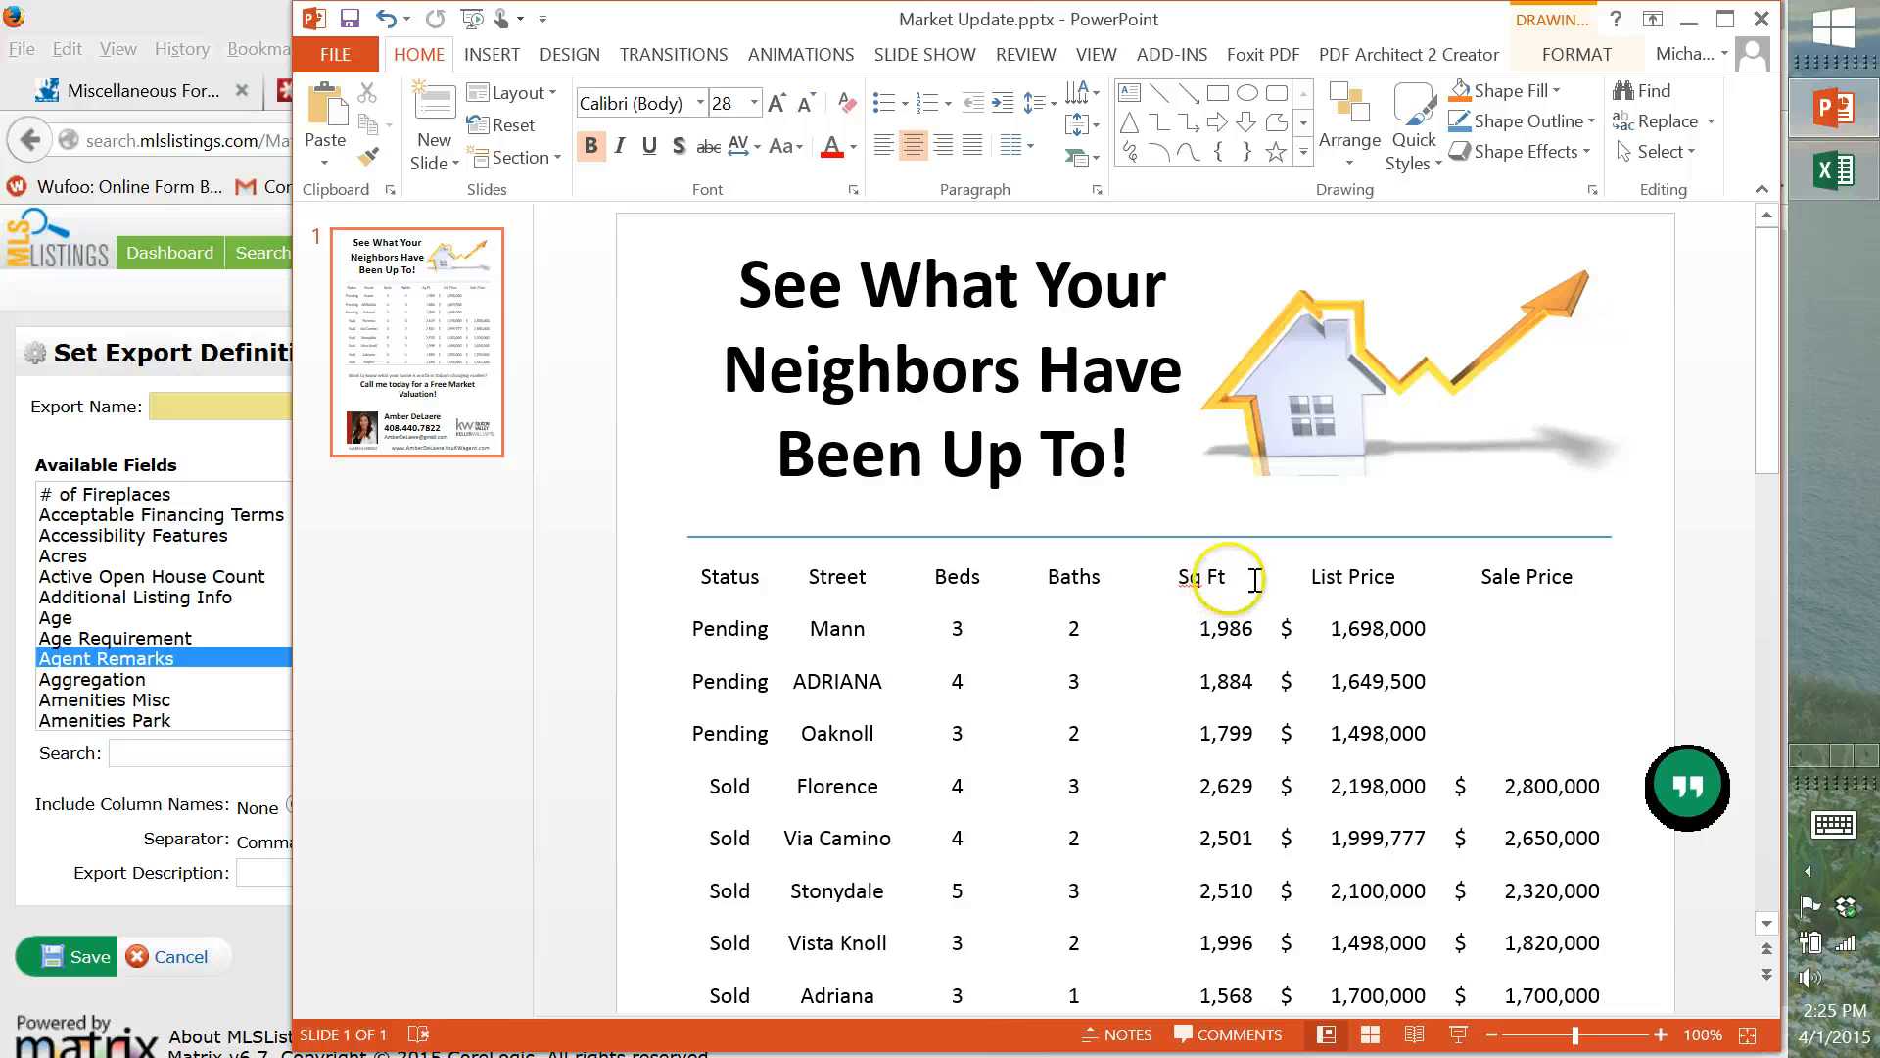
pyautogui.moveTo(1256, 579); pyautogui.dragTo(1346, 586)
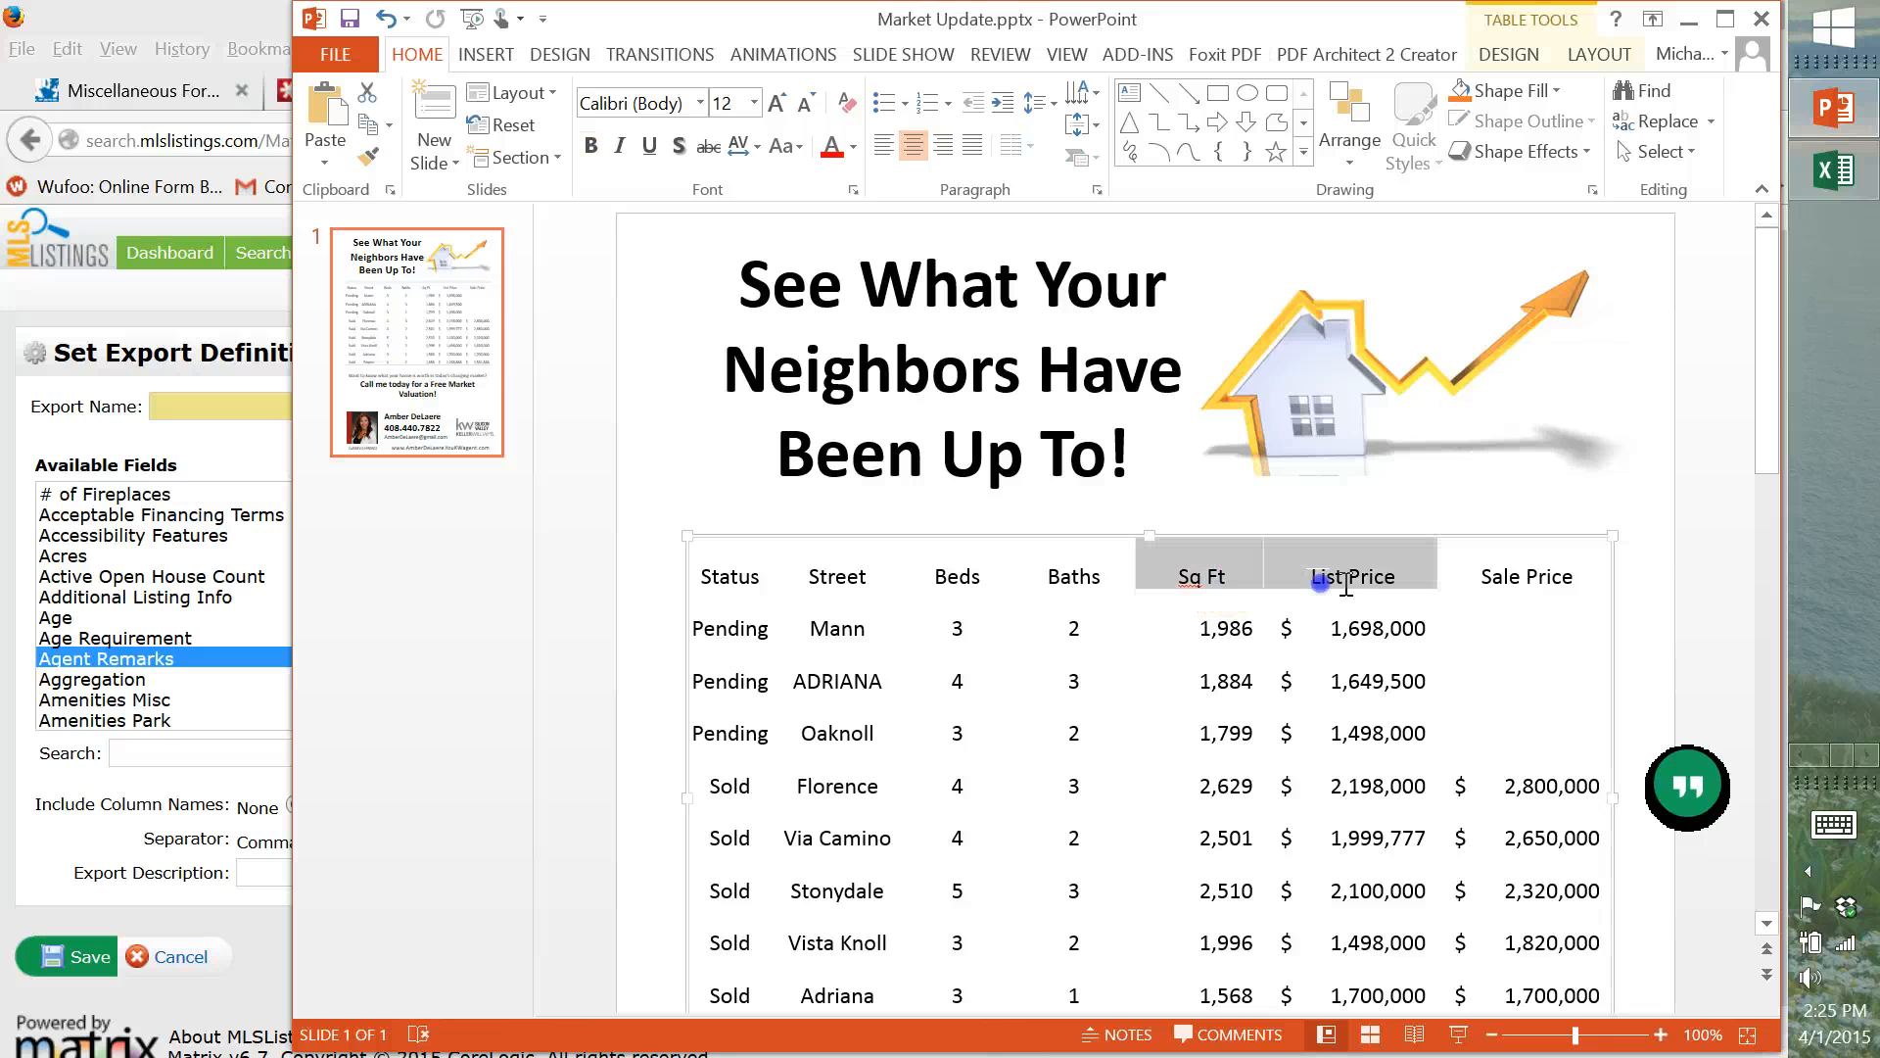
pyautogui.click(1519, 579)
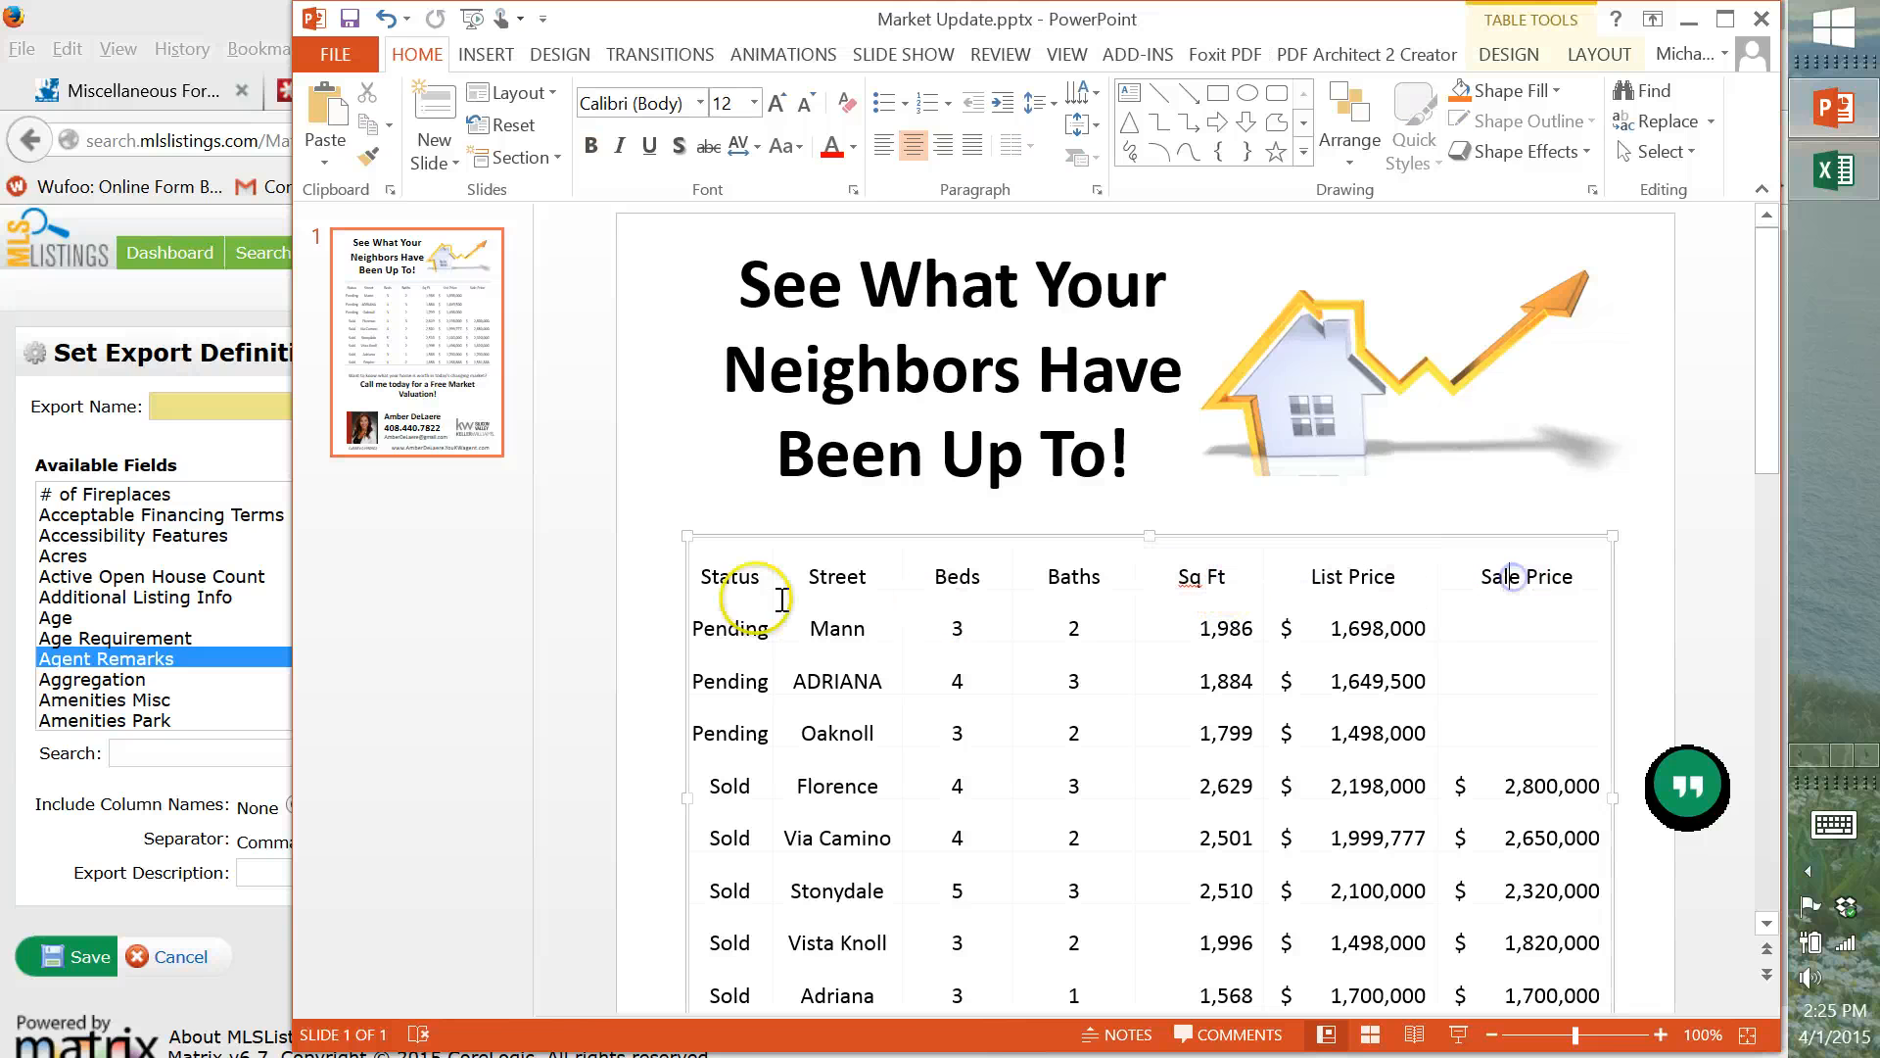
pyautogui.click(1230, 519)
pyautogui.scroll(-5, 1230, 519)
pyautogui.scroll(3, 1162, 479)
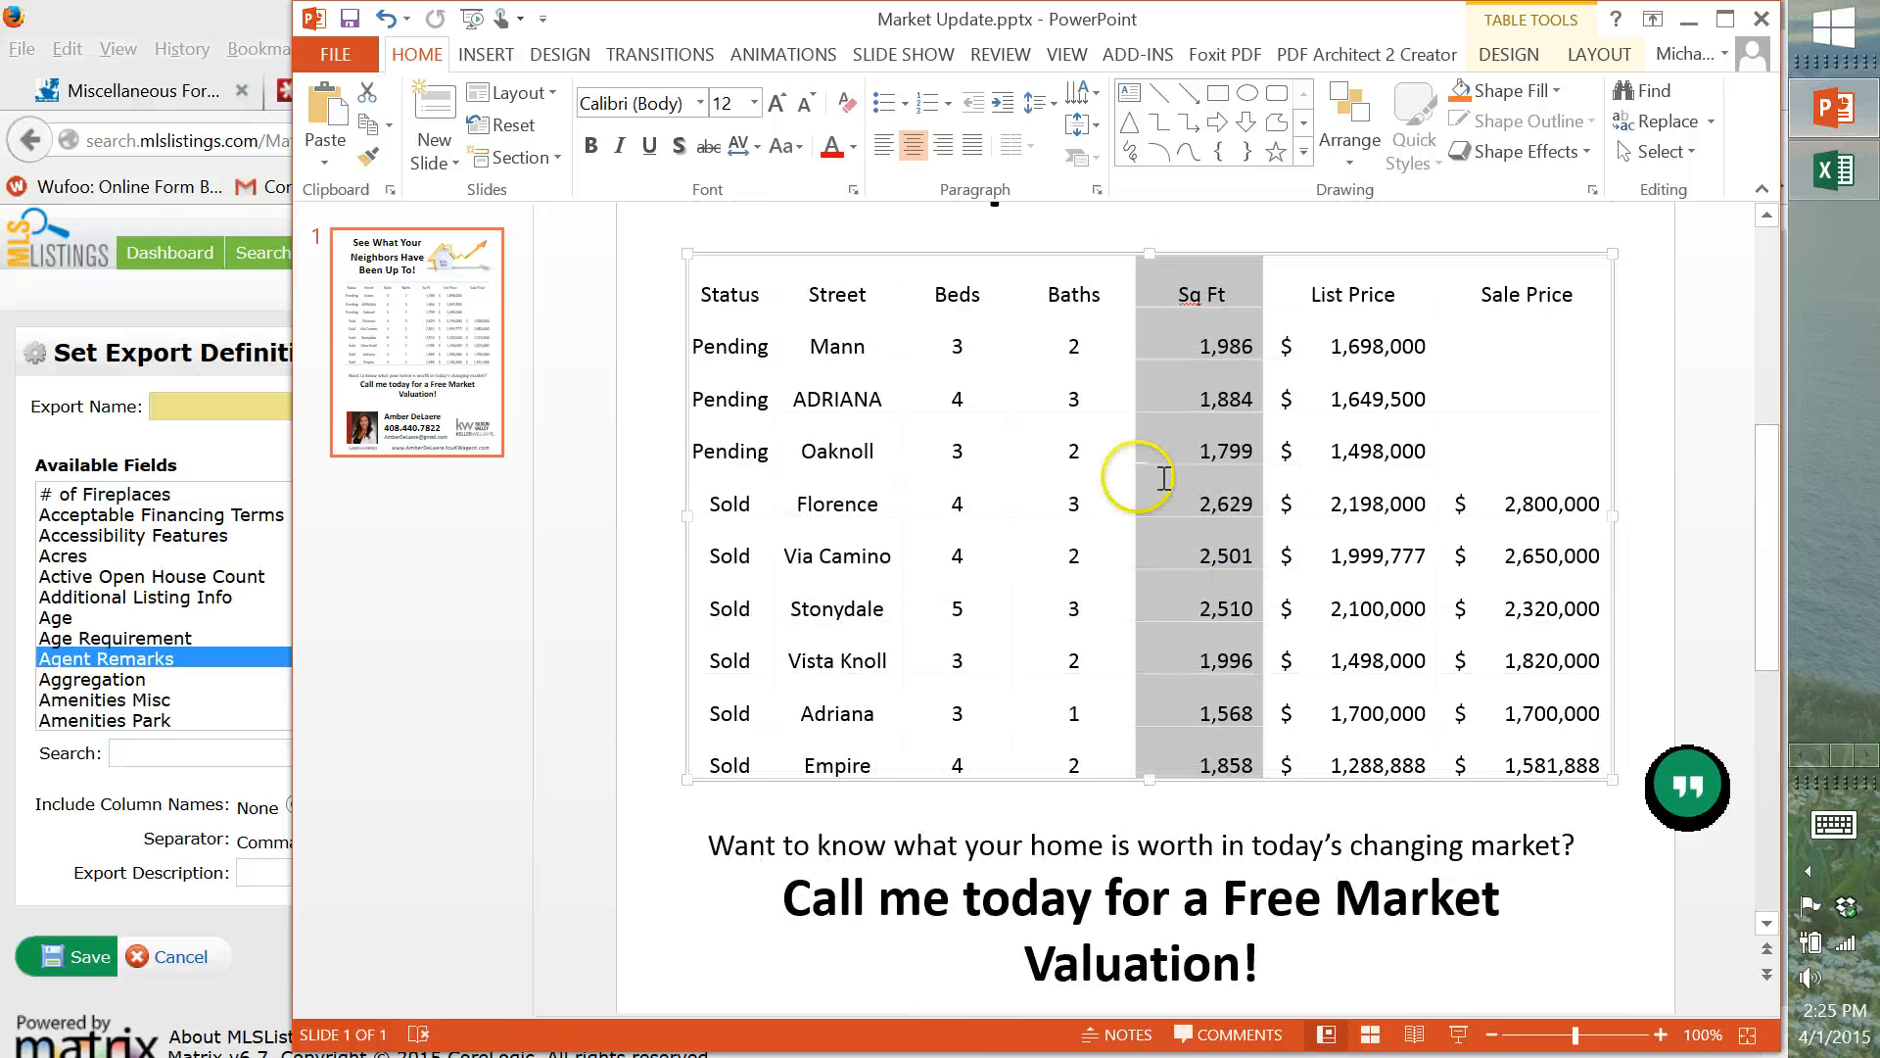
pyautogui.scroll(1, 1162, 479)
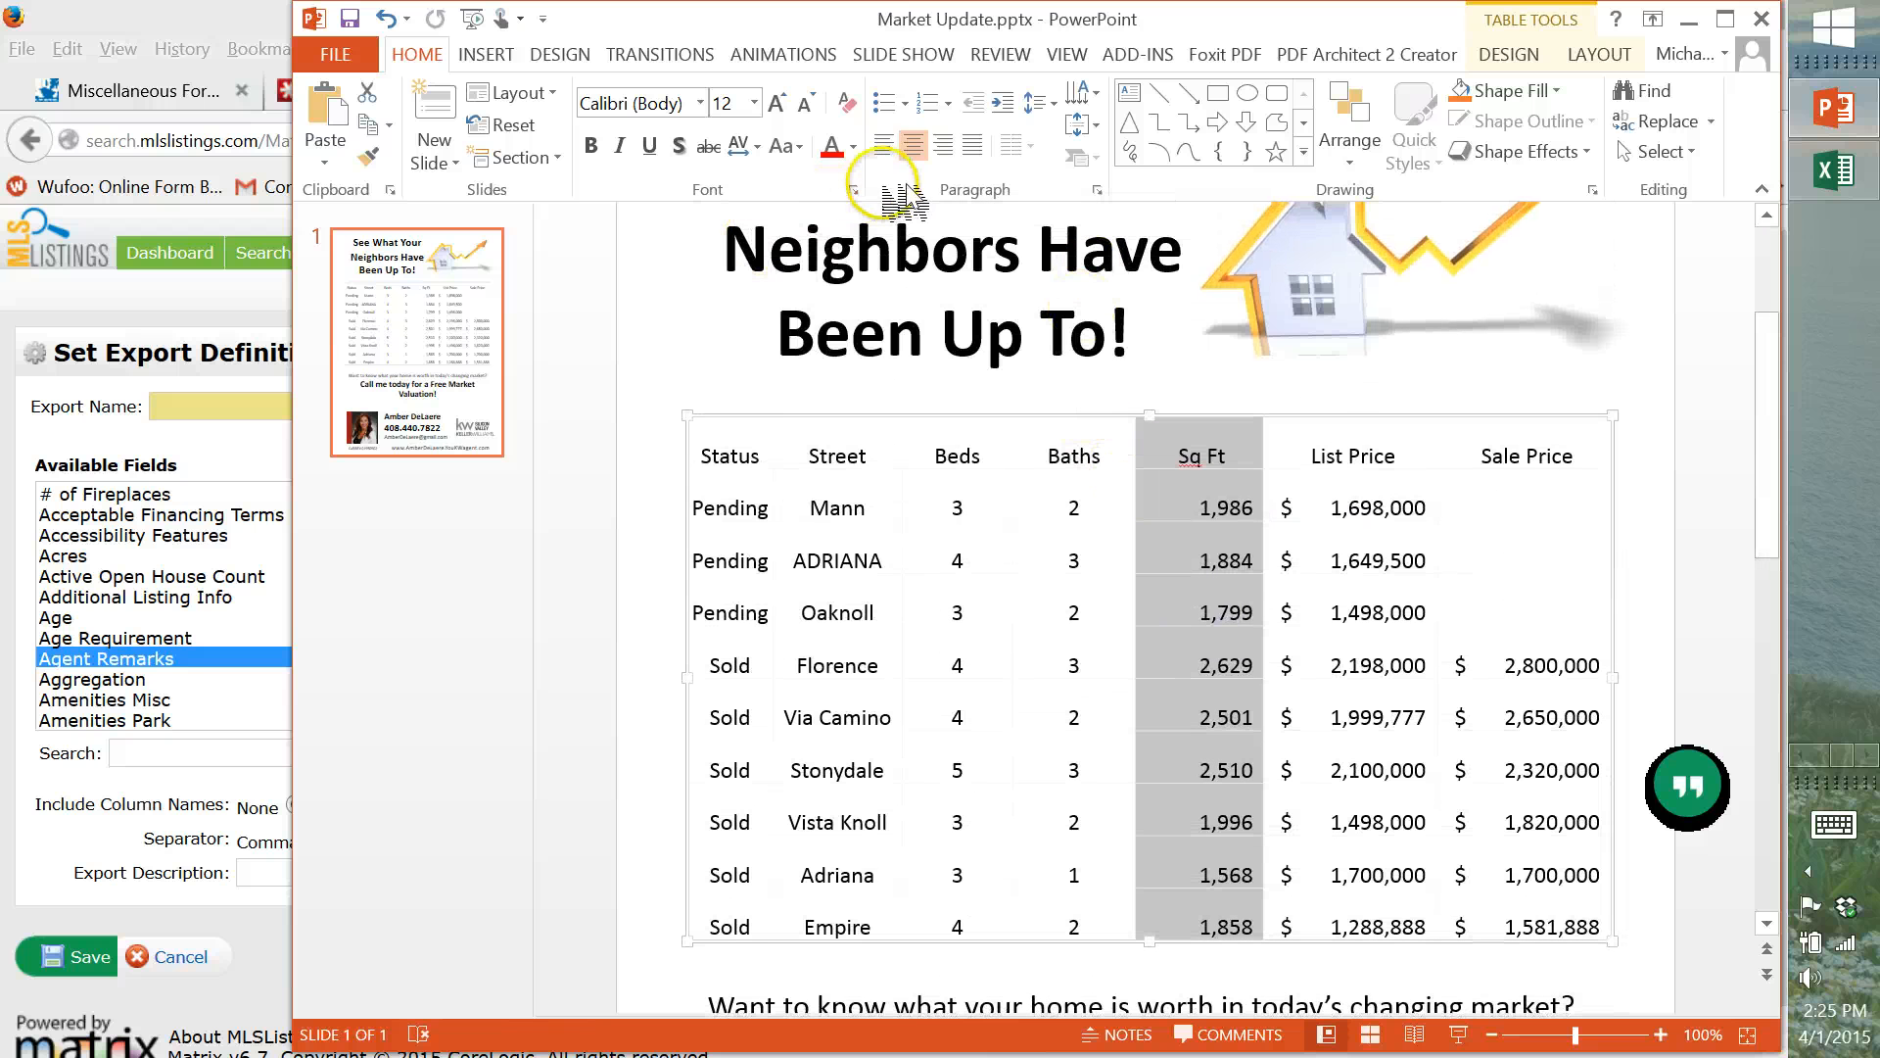
pyautogui.click(670, 448)
pyautogui.click(593, 144)
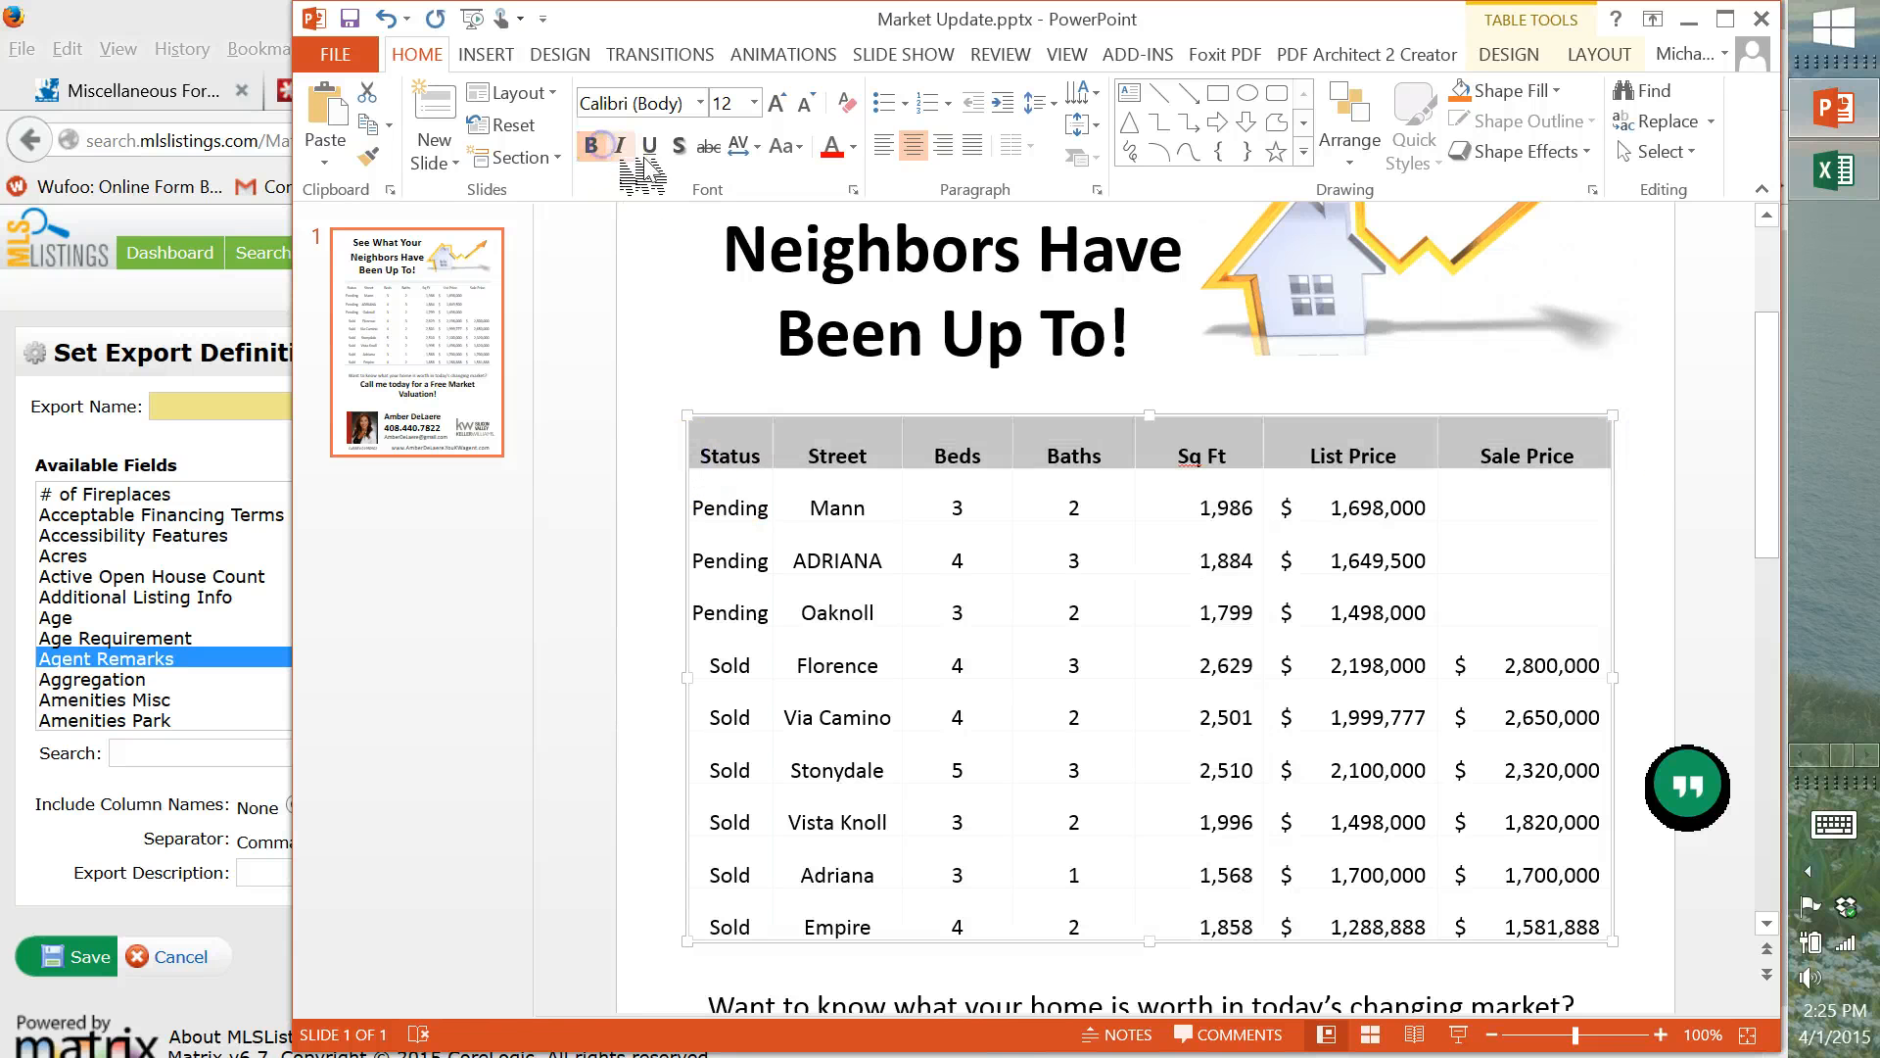
pyautogui.click(621, 145)
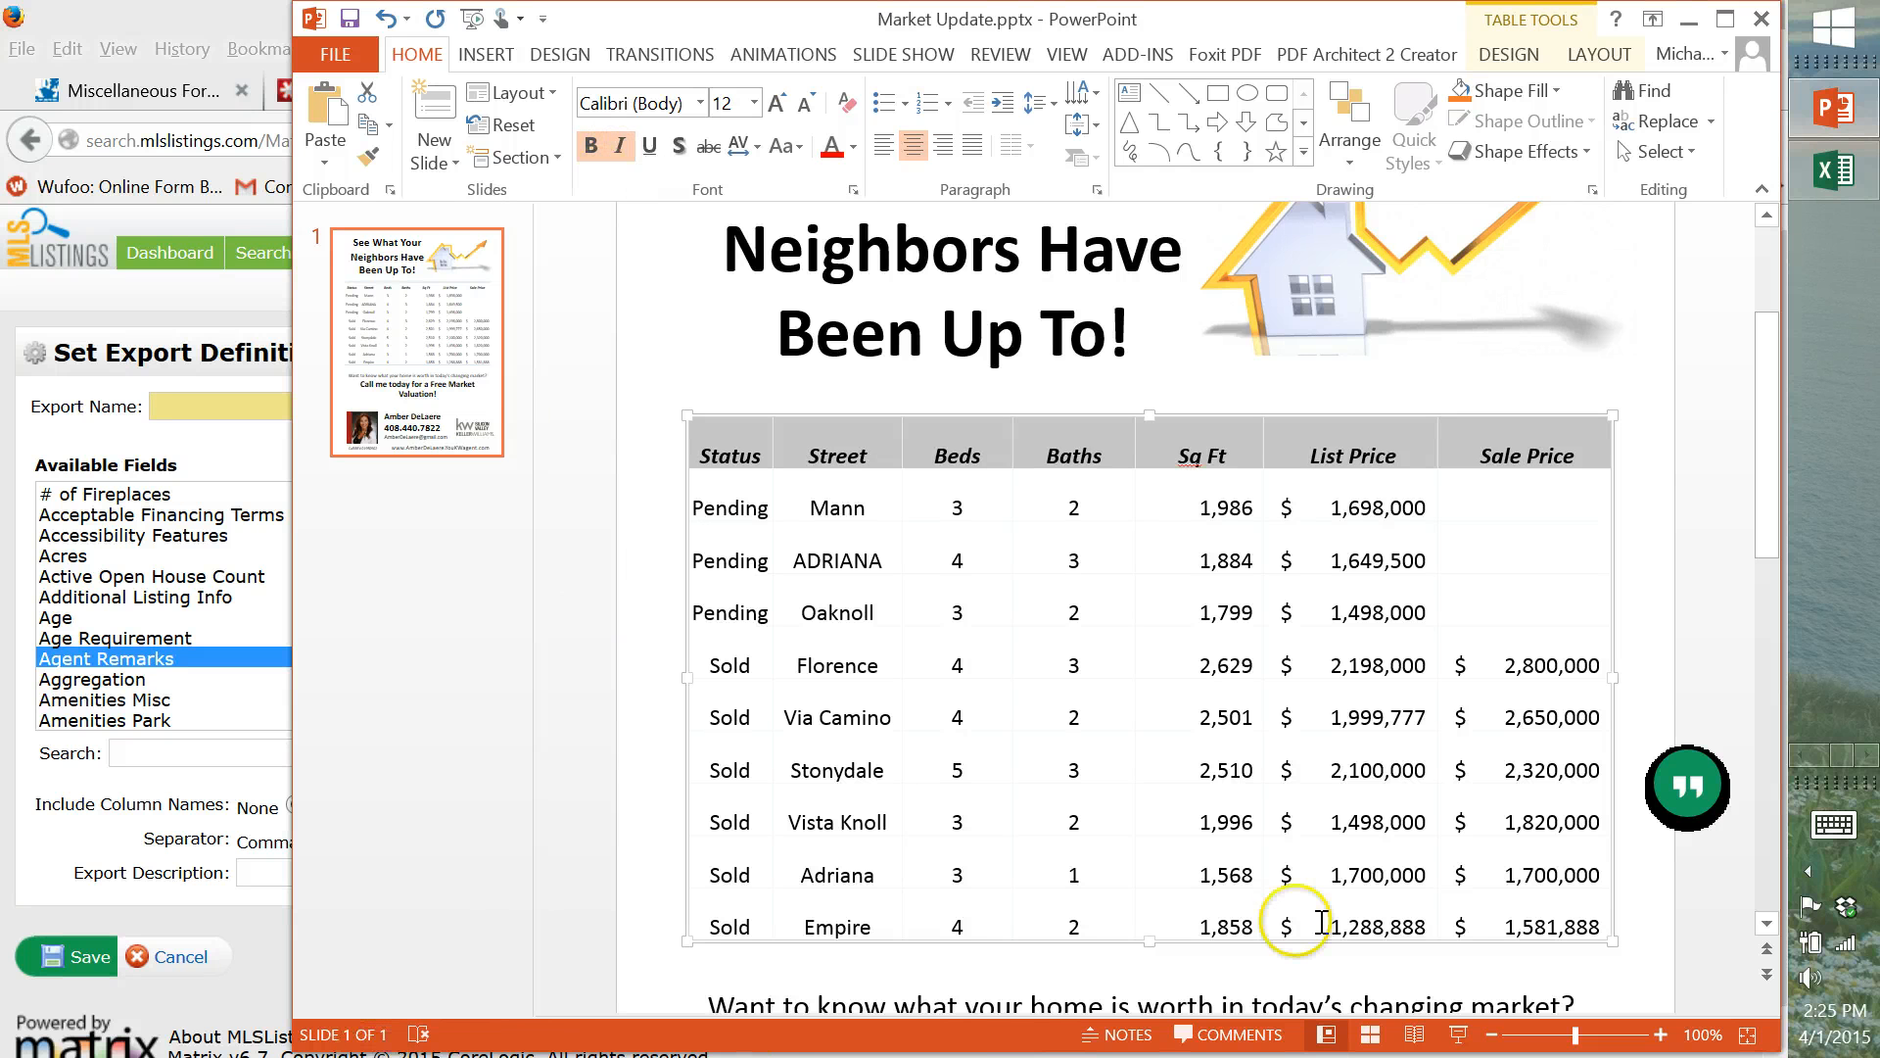
pyautogui.click(636, 313)
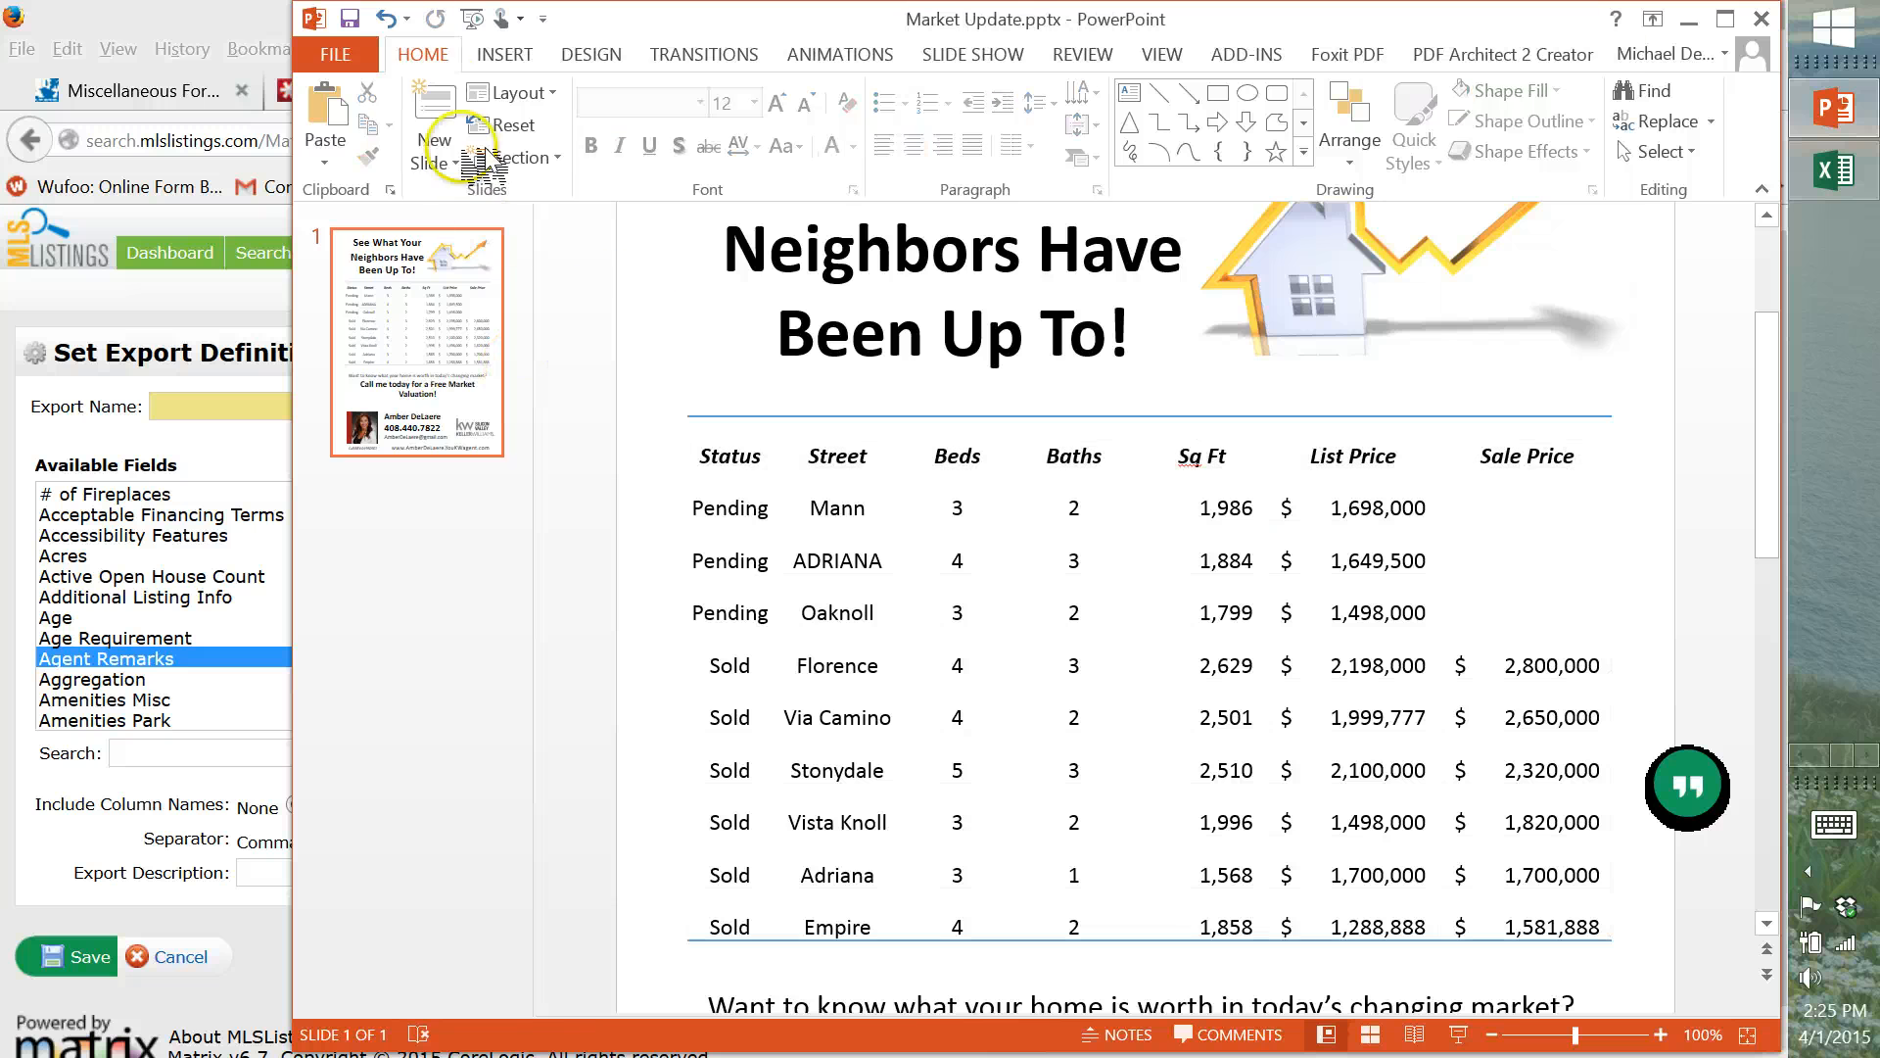
# Save the presentation as Market Update.pptx in the Market Update folder, replacing the existing file.
pyautogui.click(338, 53)
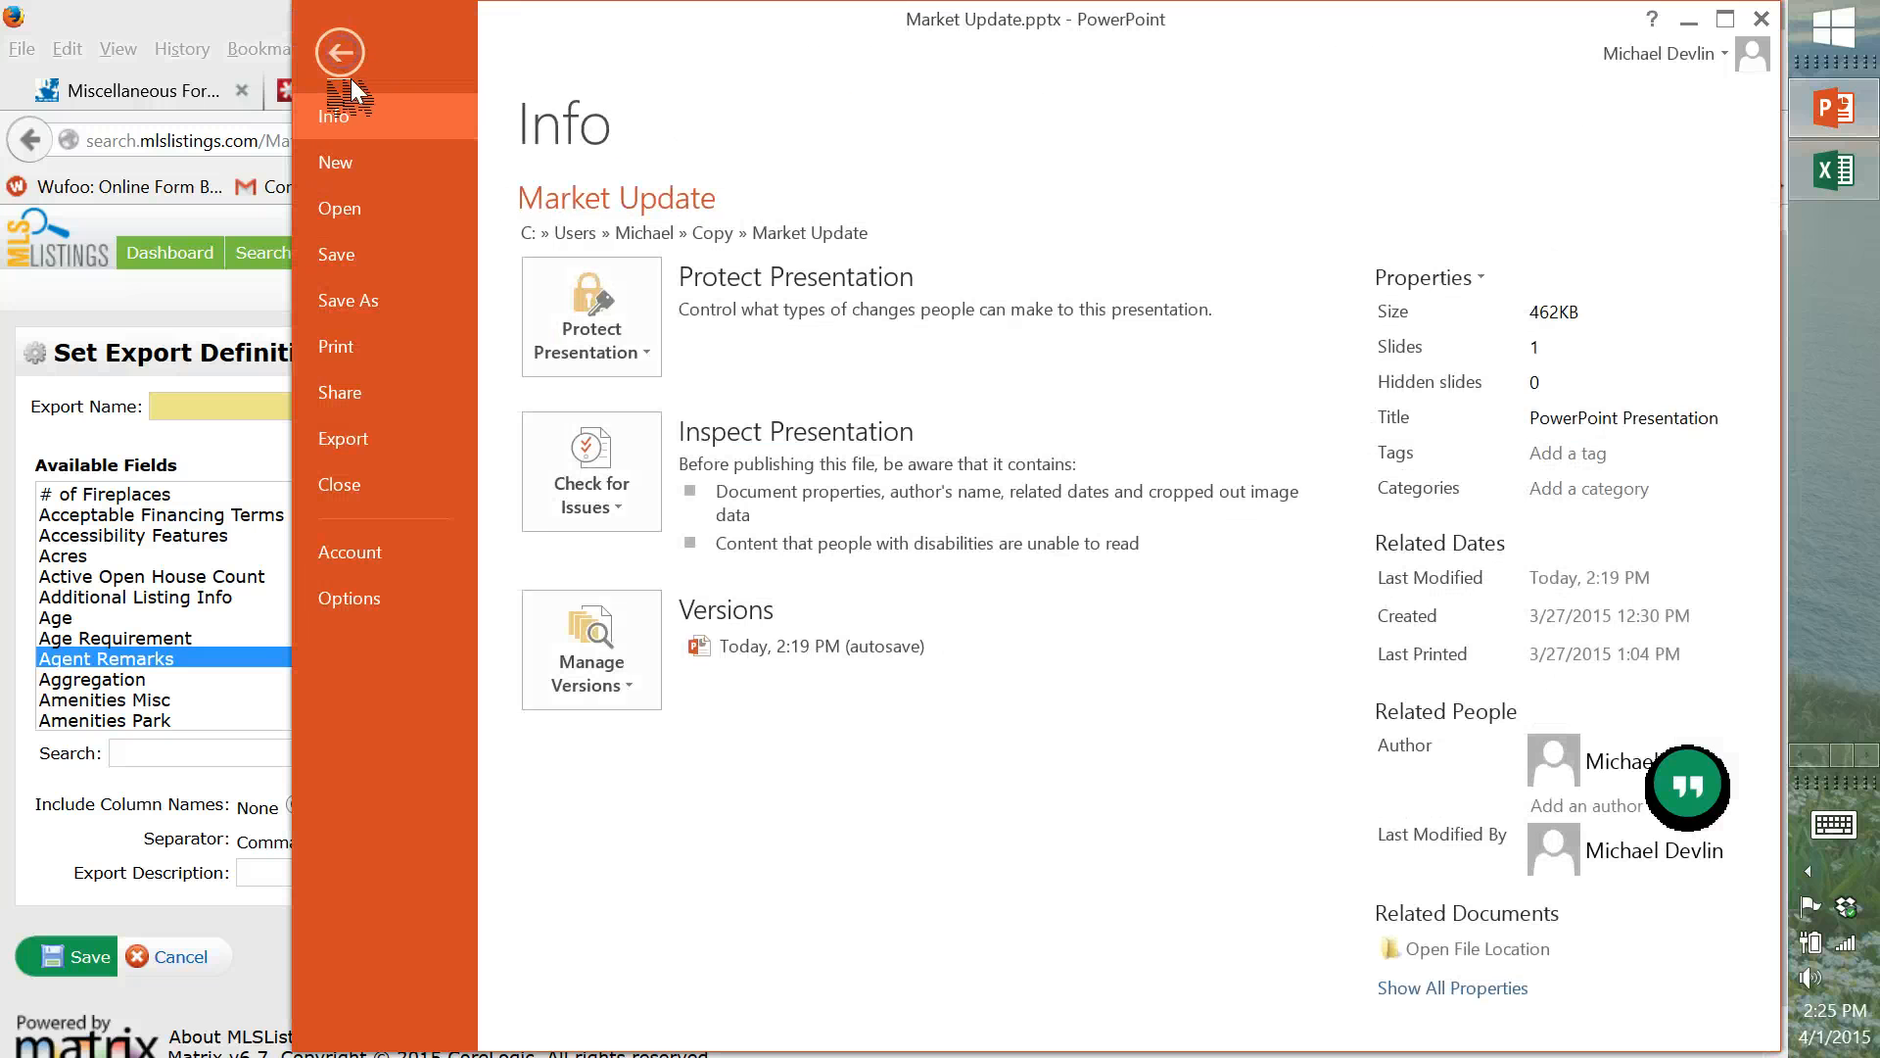
pyautogui.click(382, 327)
pyautogui.click(1030, 687)
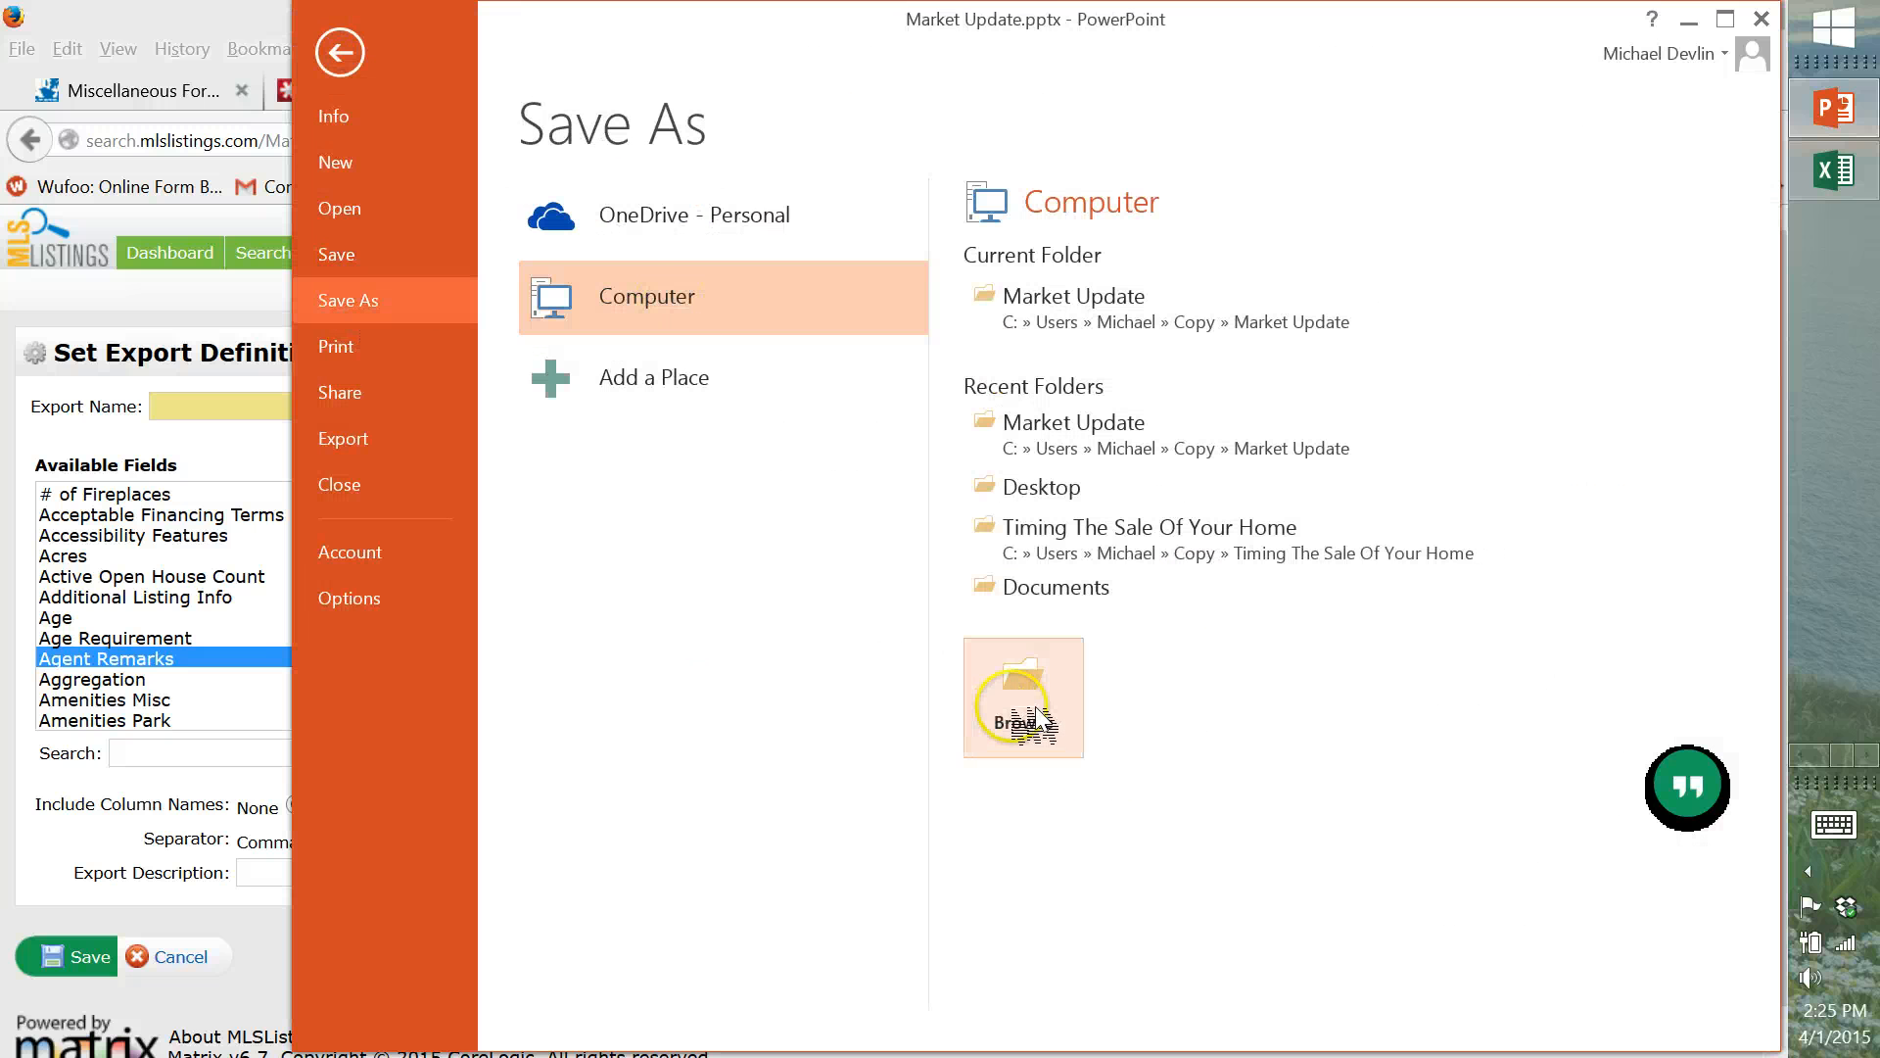
pyautogui.click(1040, 680)
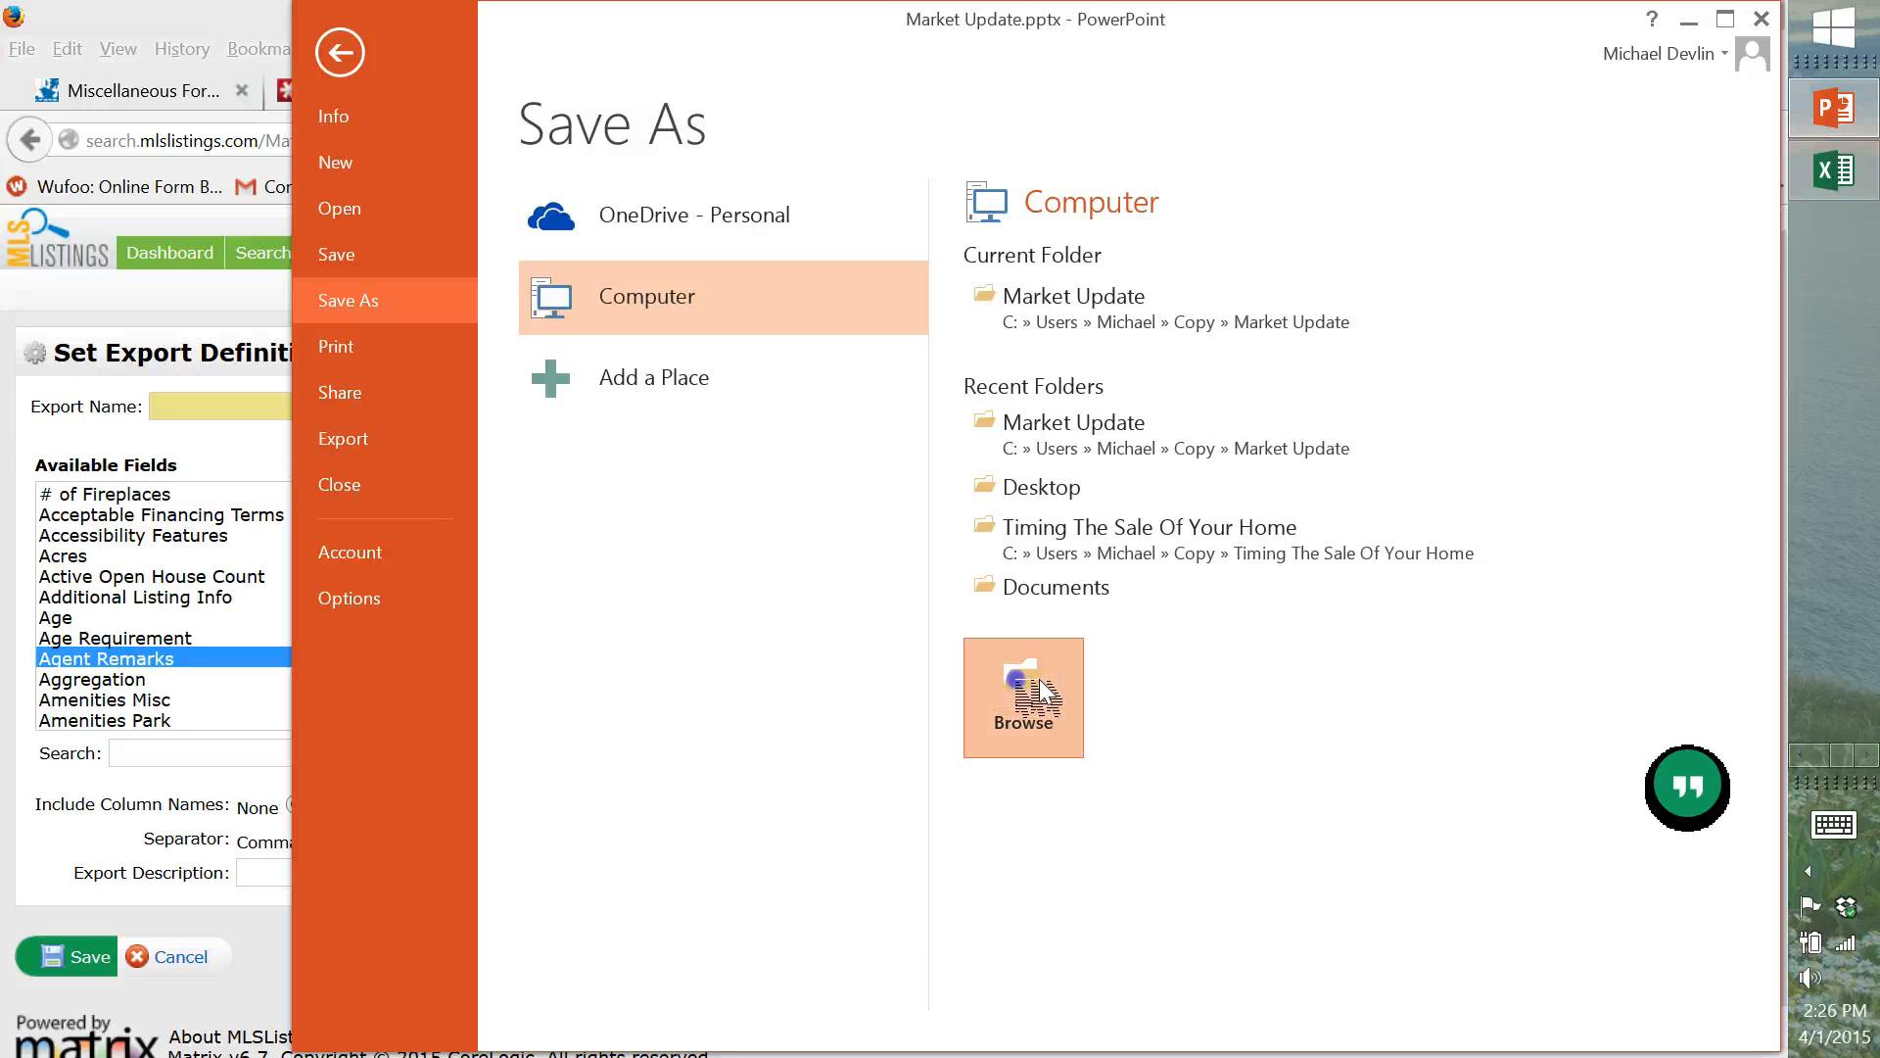
pyautogui.click(1070, 448)
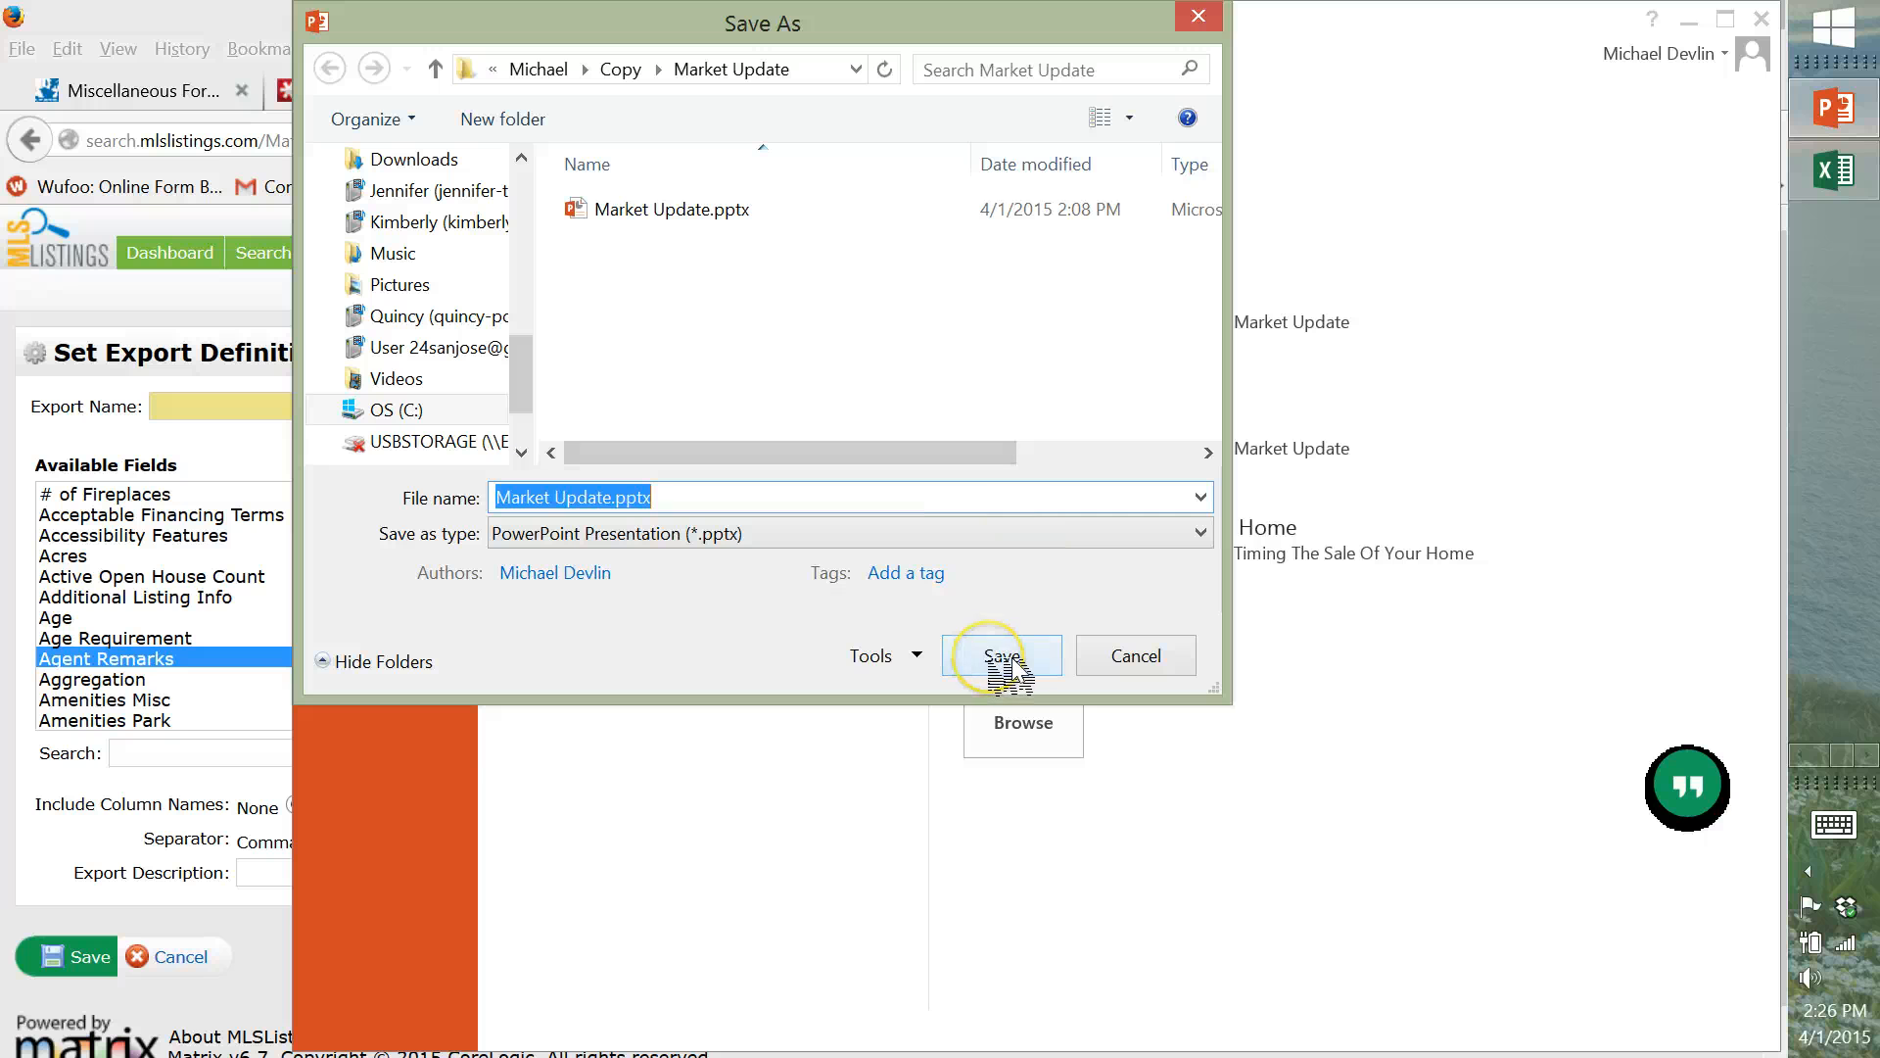
pyautogui.click(1011, 664)
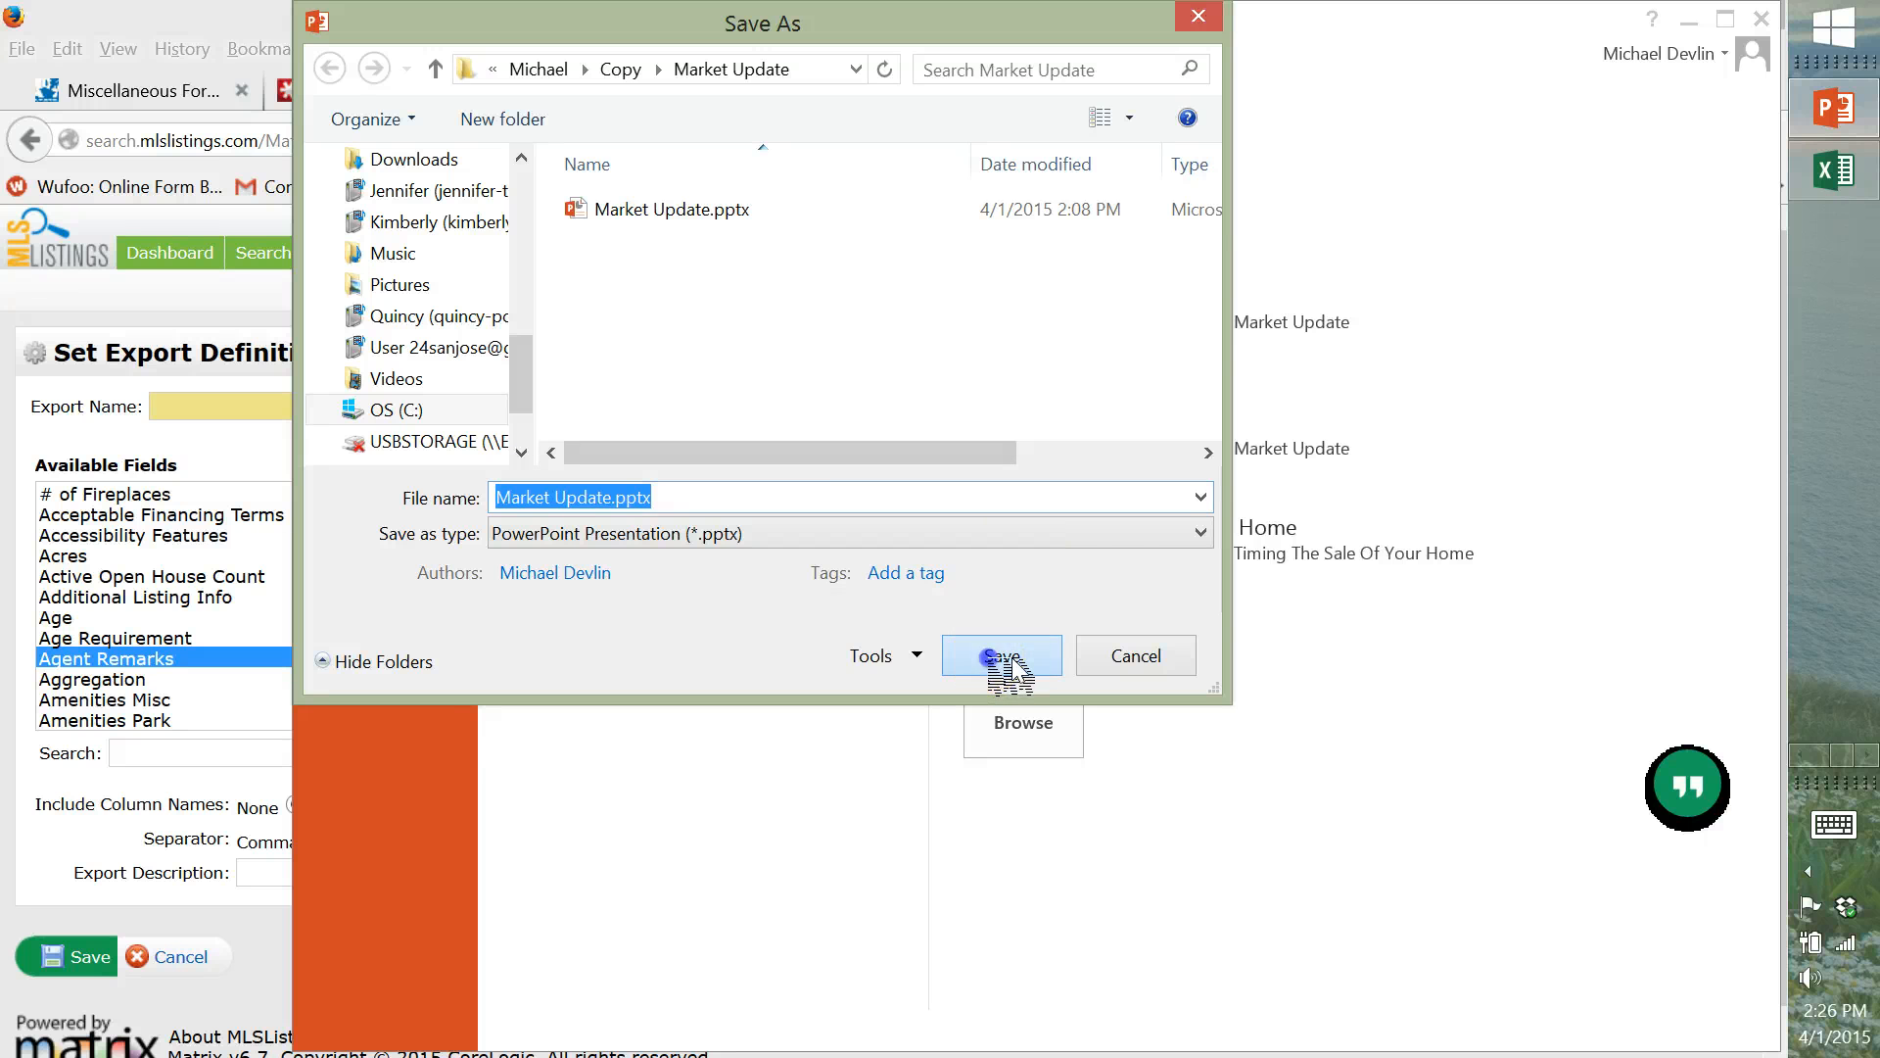
pyautogui.click(1066, 547)
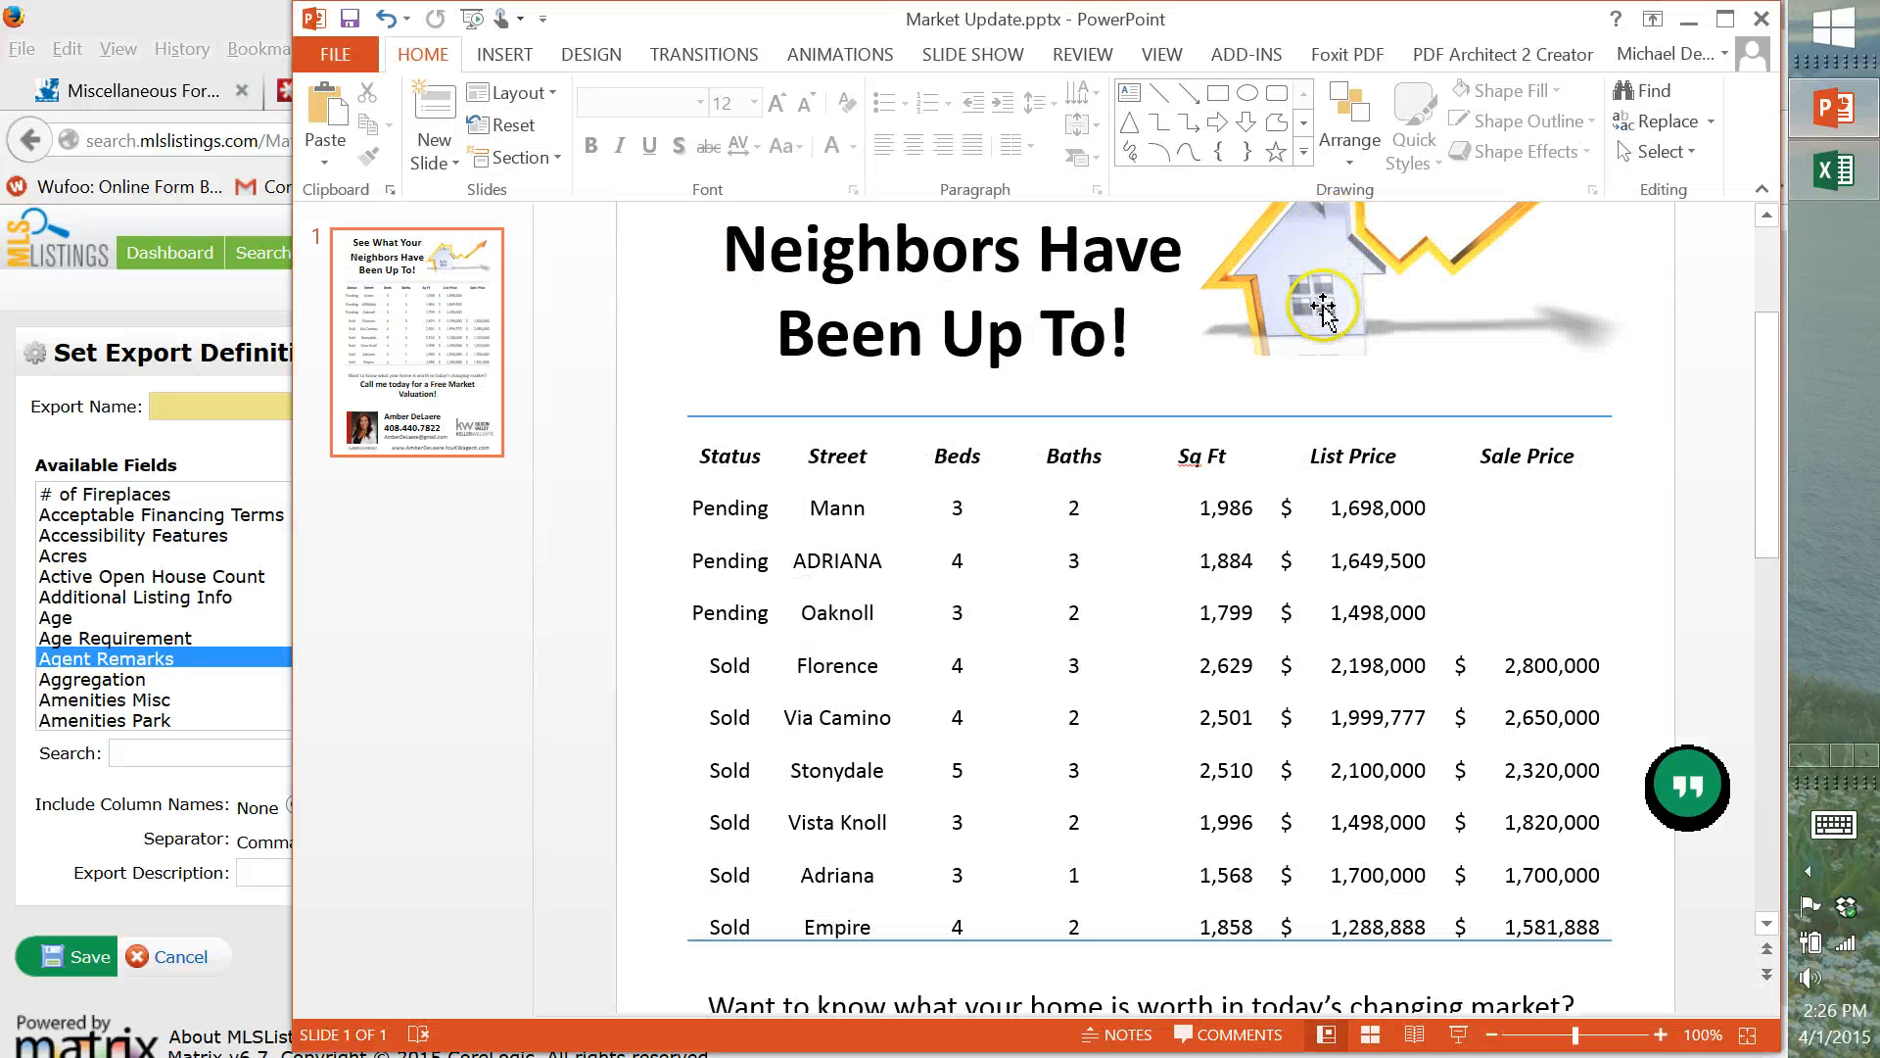
# Check the lower part of the flyer and close the presentation.
pyautogui.scroll(-5, 1323, 310)
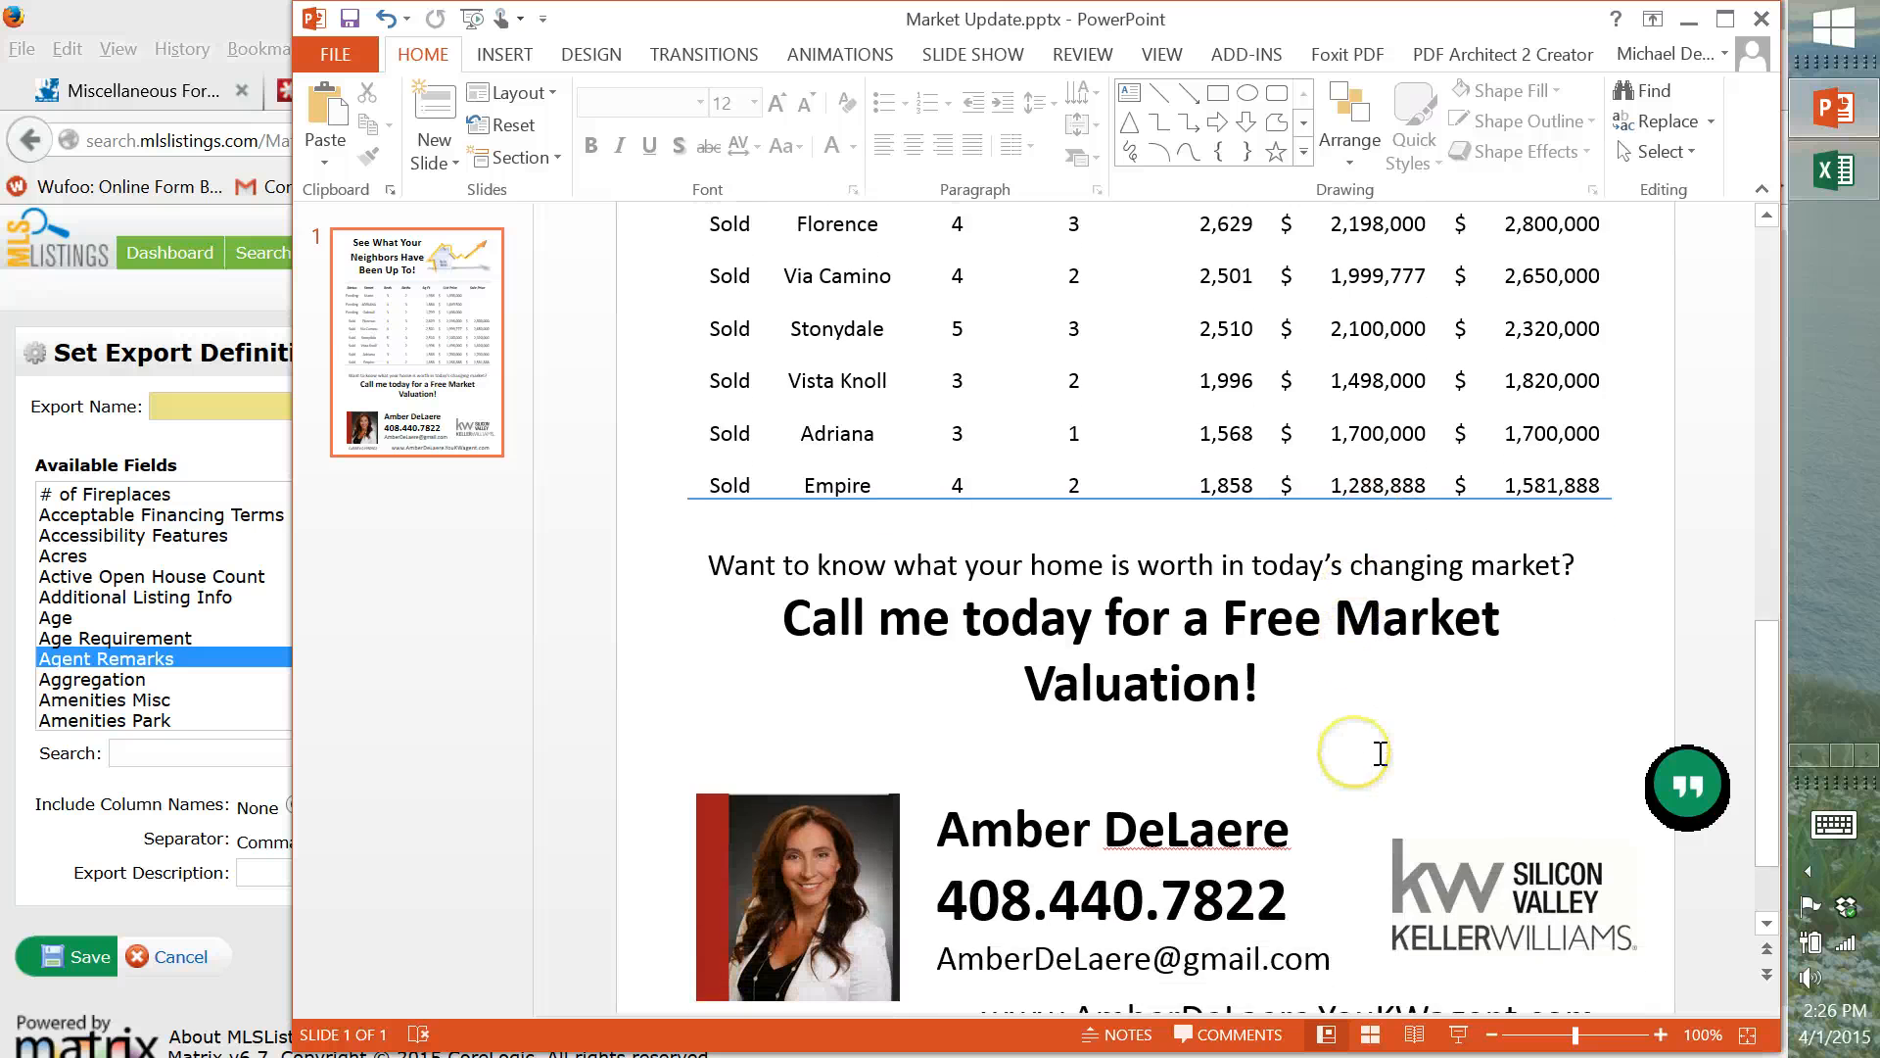
pyautogui.scroll(-1, 1381, 753)
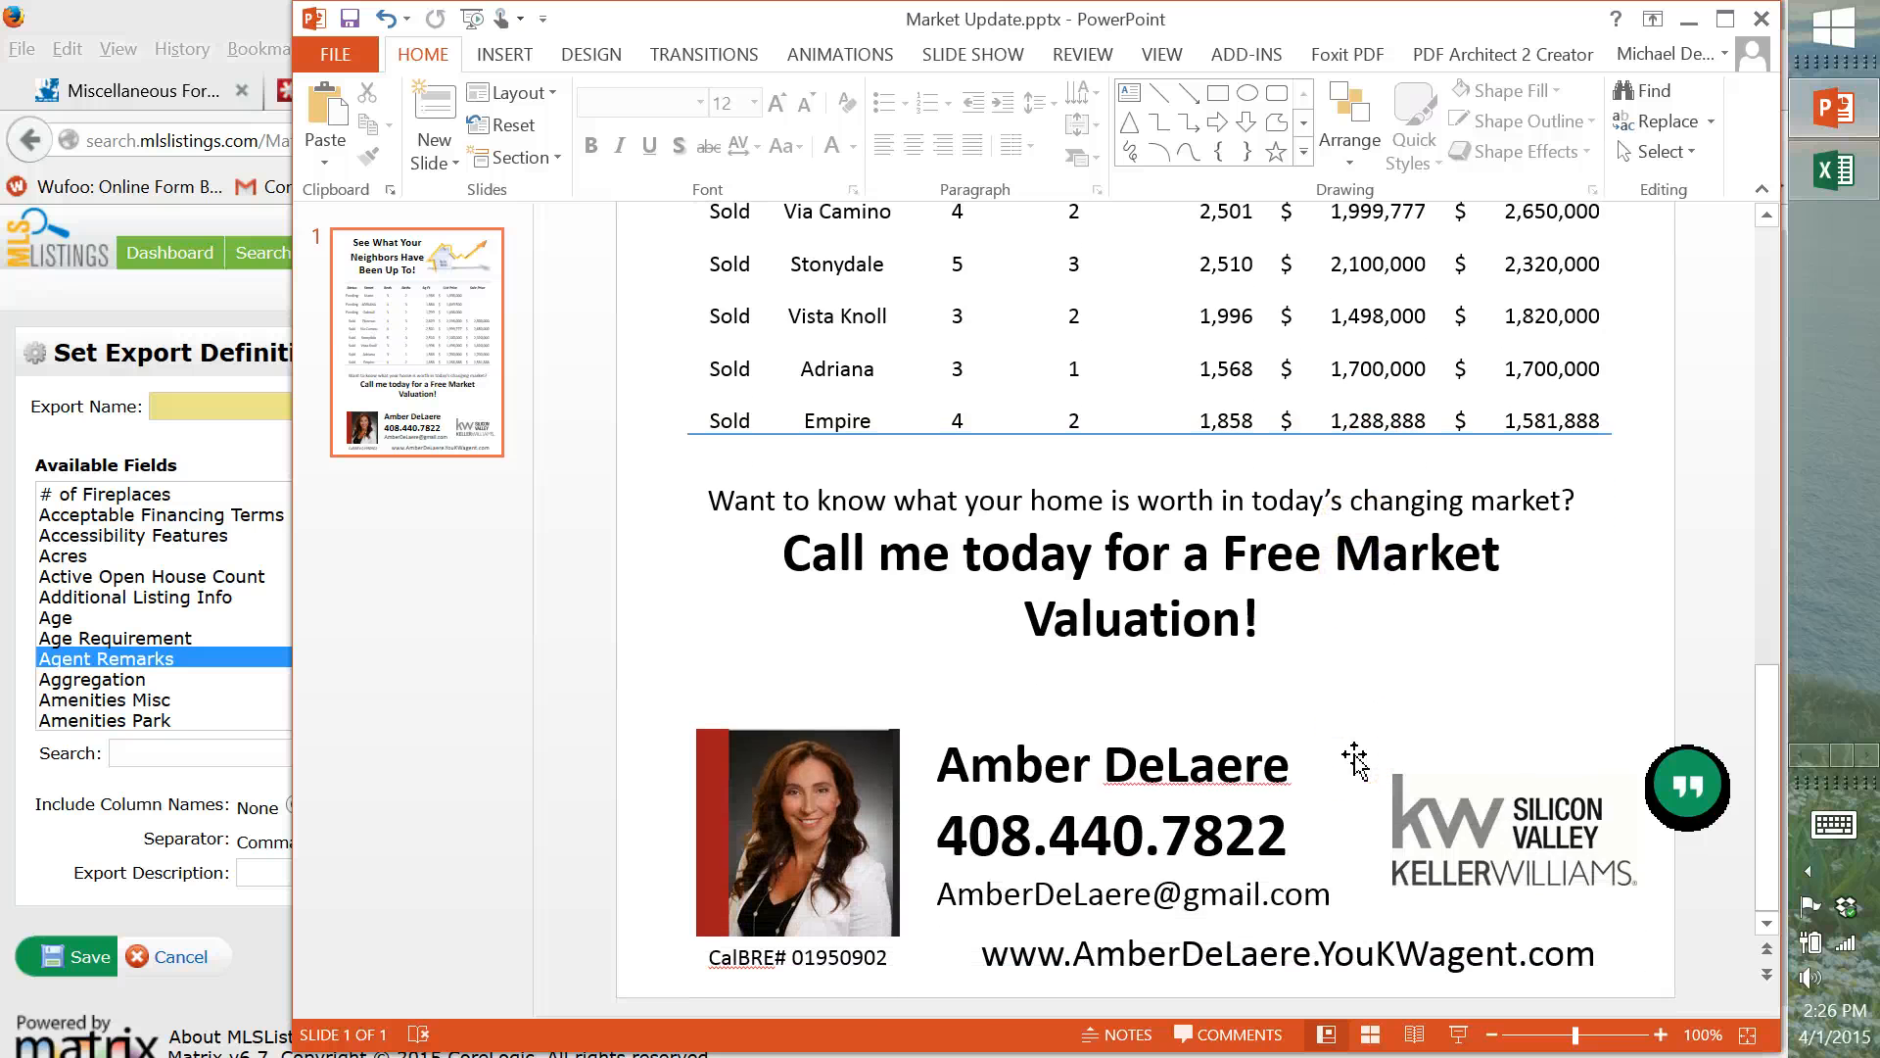
pyautogui.click(1762, 18)
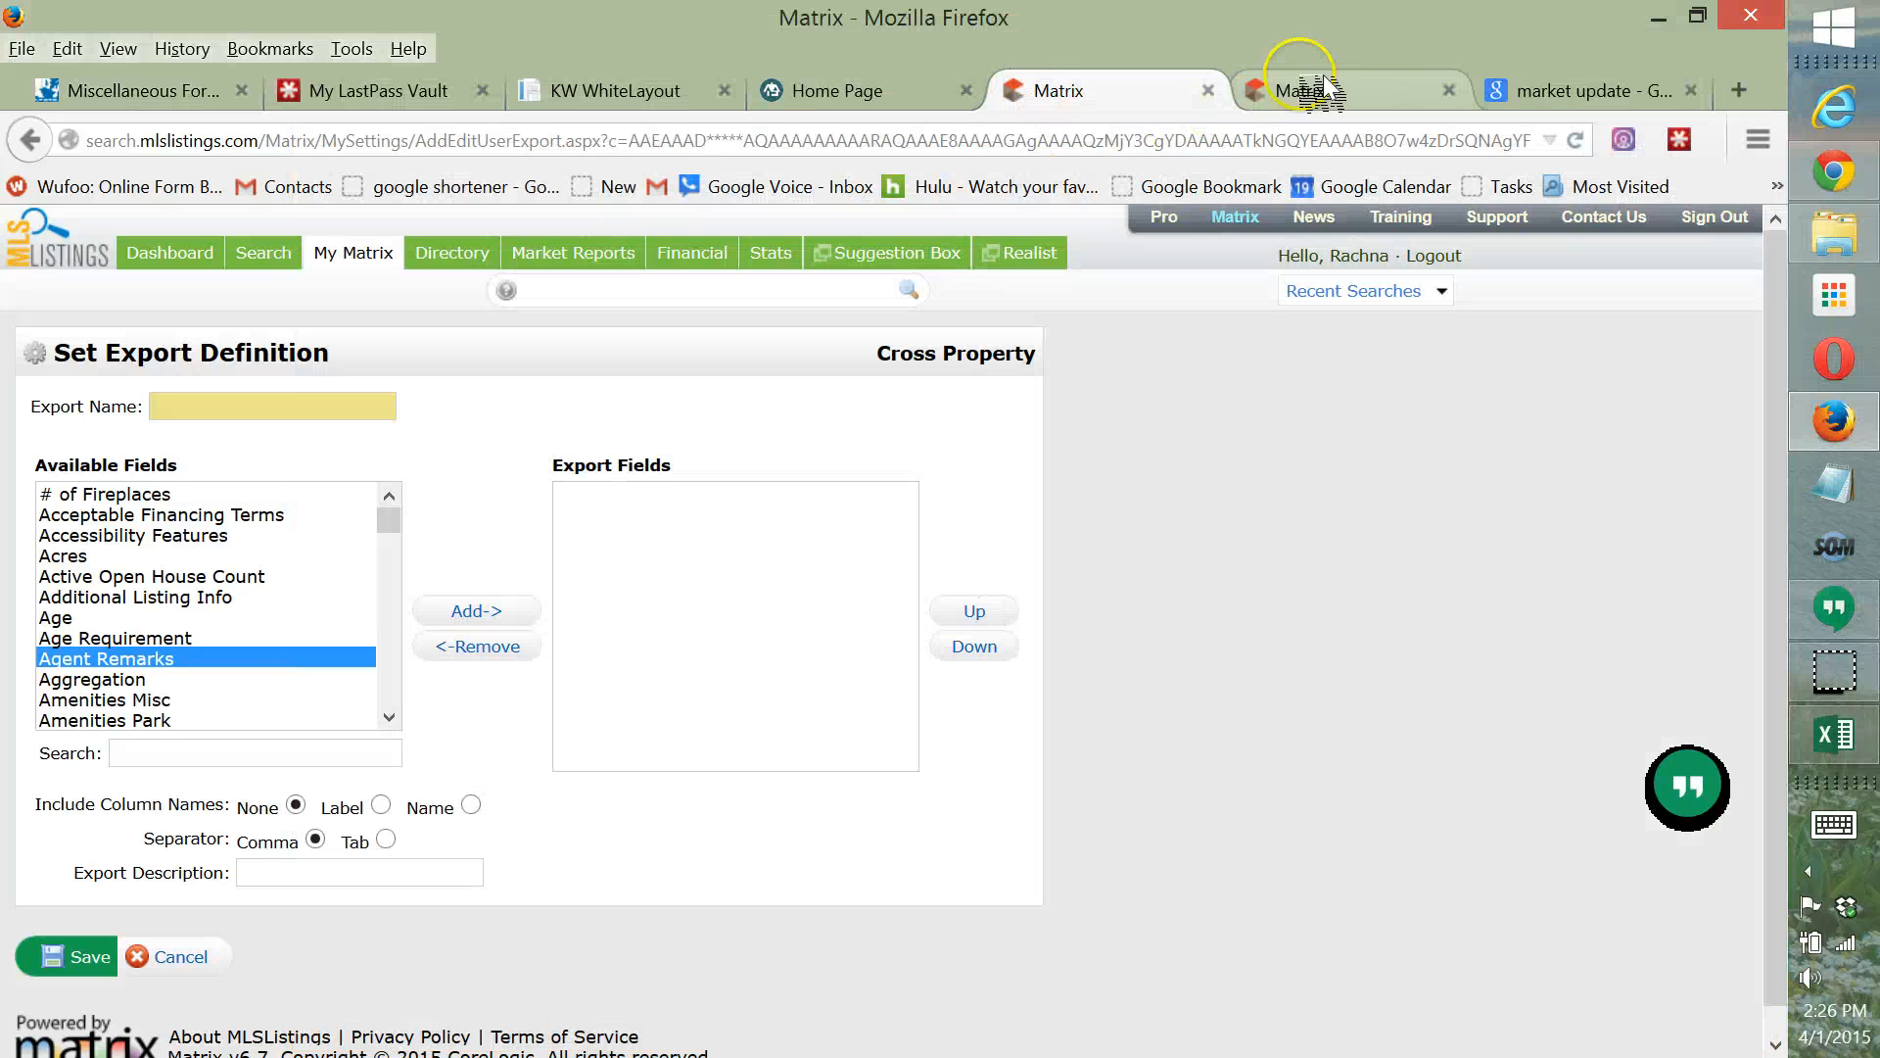
# Open kw.com in the browser tab holding the "market update" image search.
pyautogui.click(1548, 90)
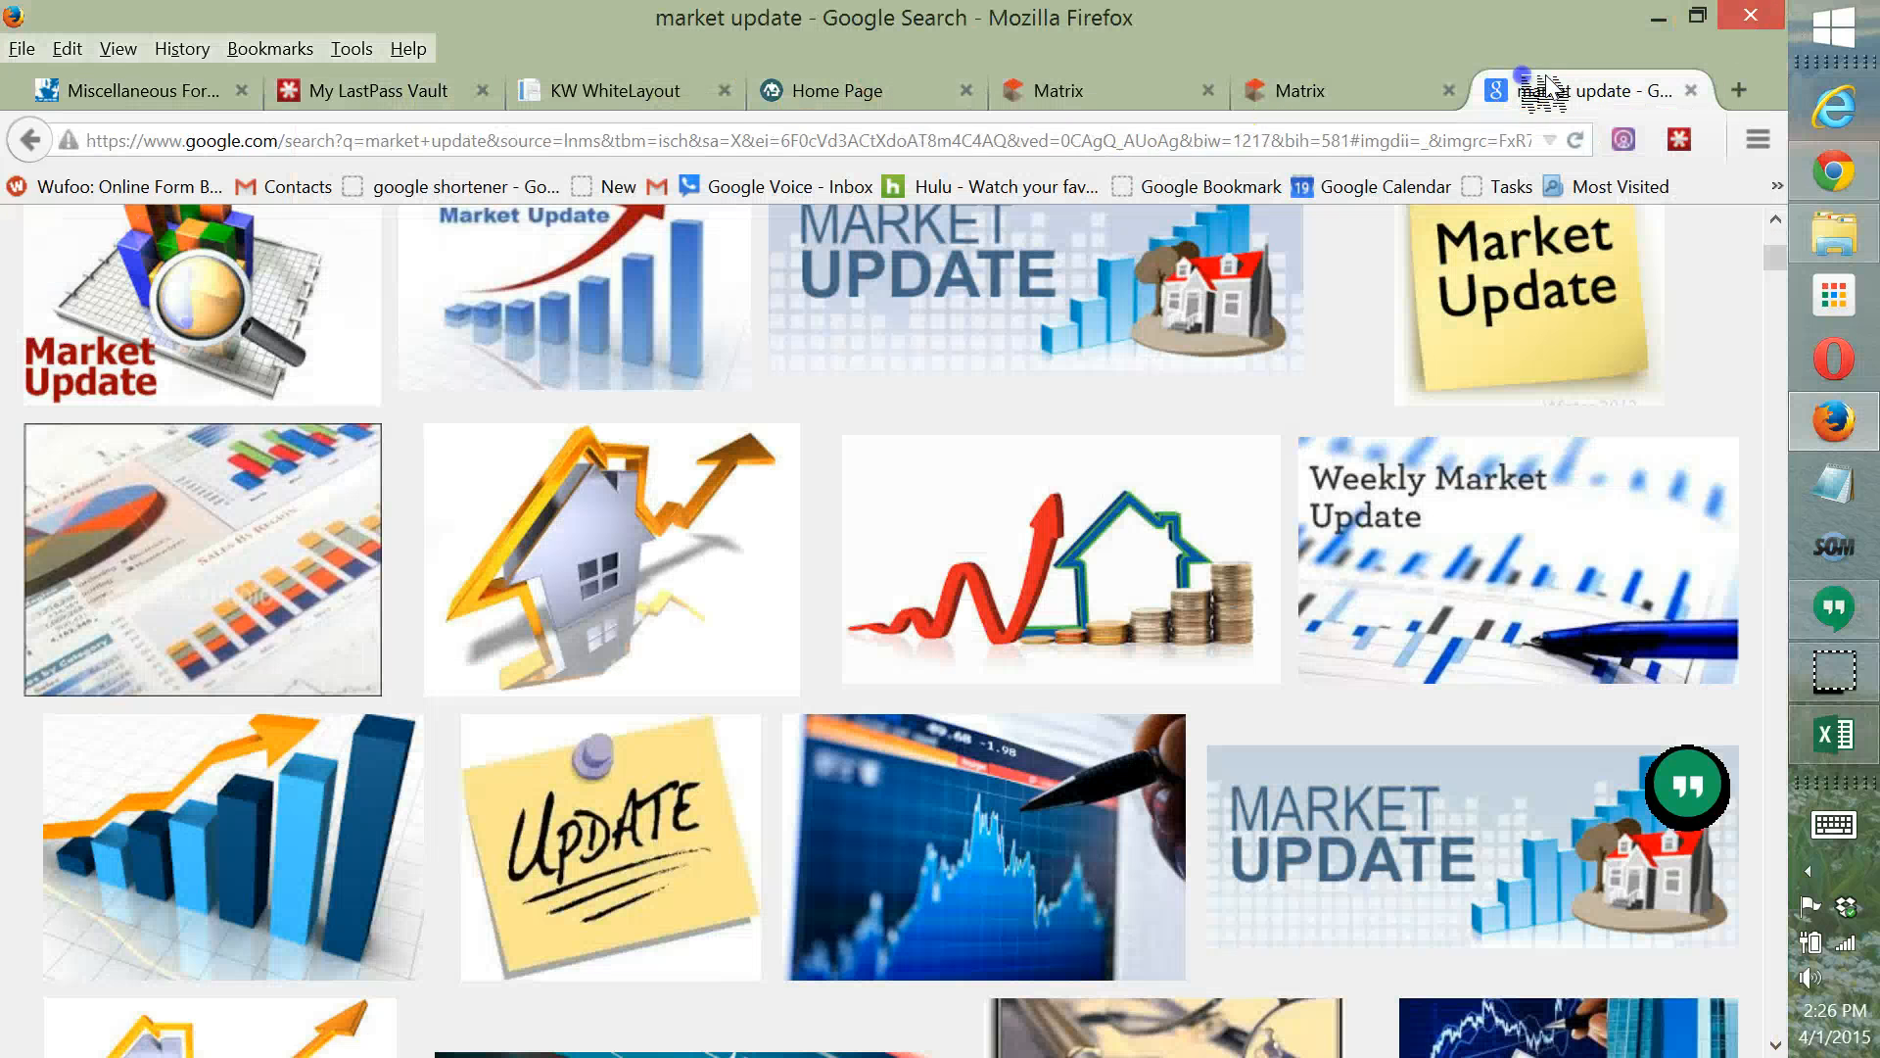
pyautogui.click(622, 143)
pyautogui.write('kw.com/')
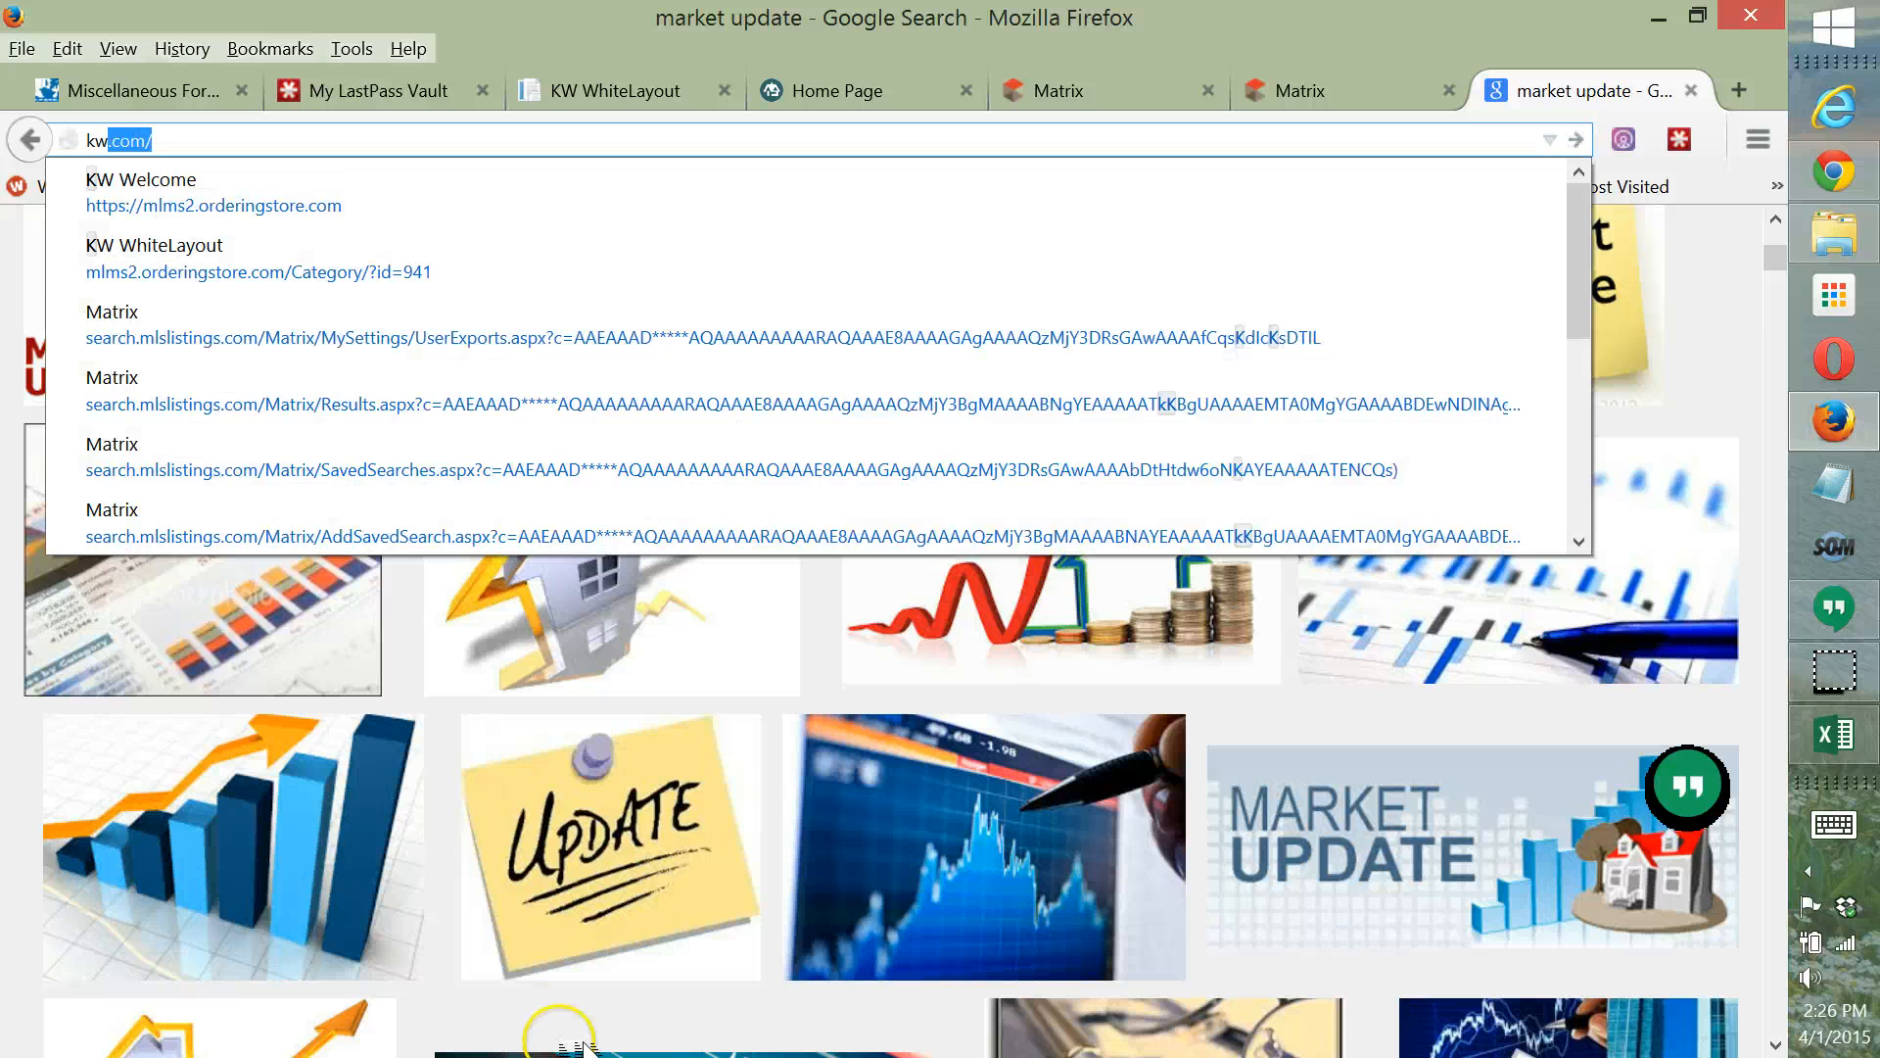
pyautogui.press('Return')
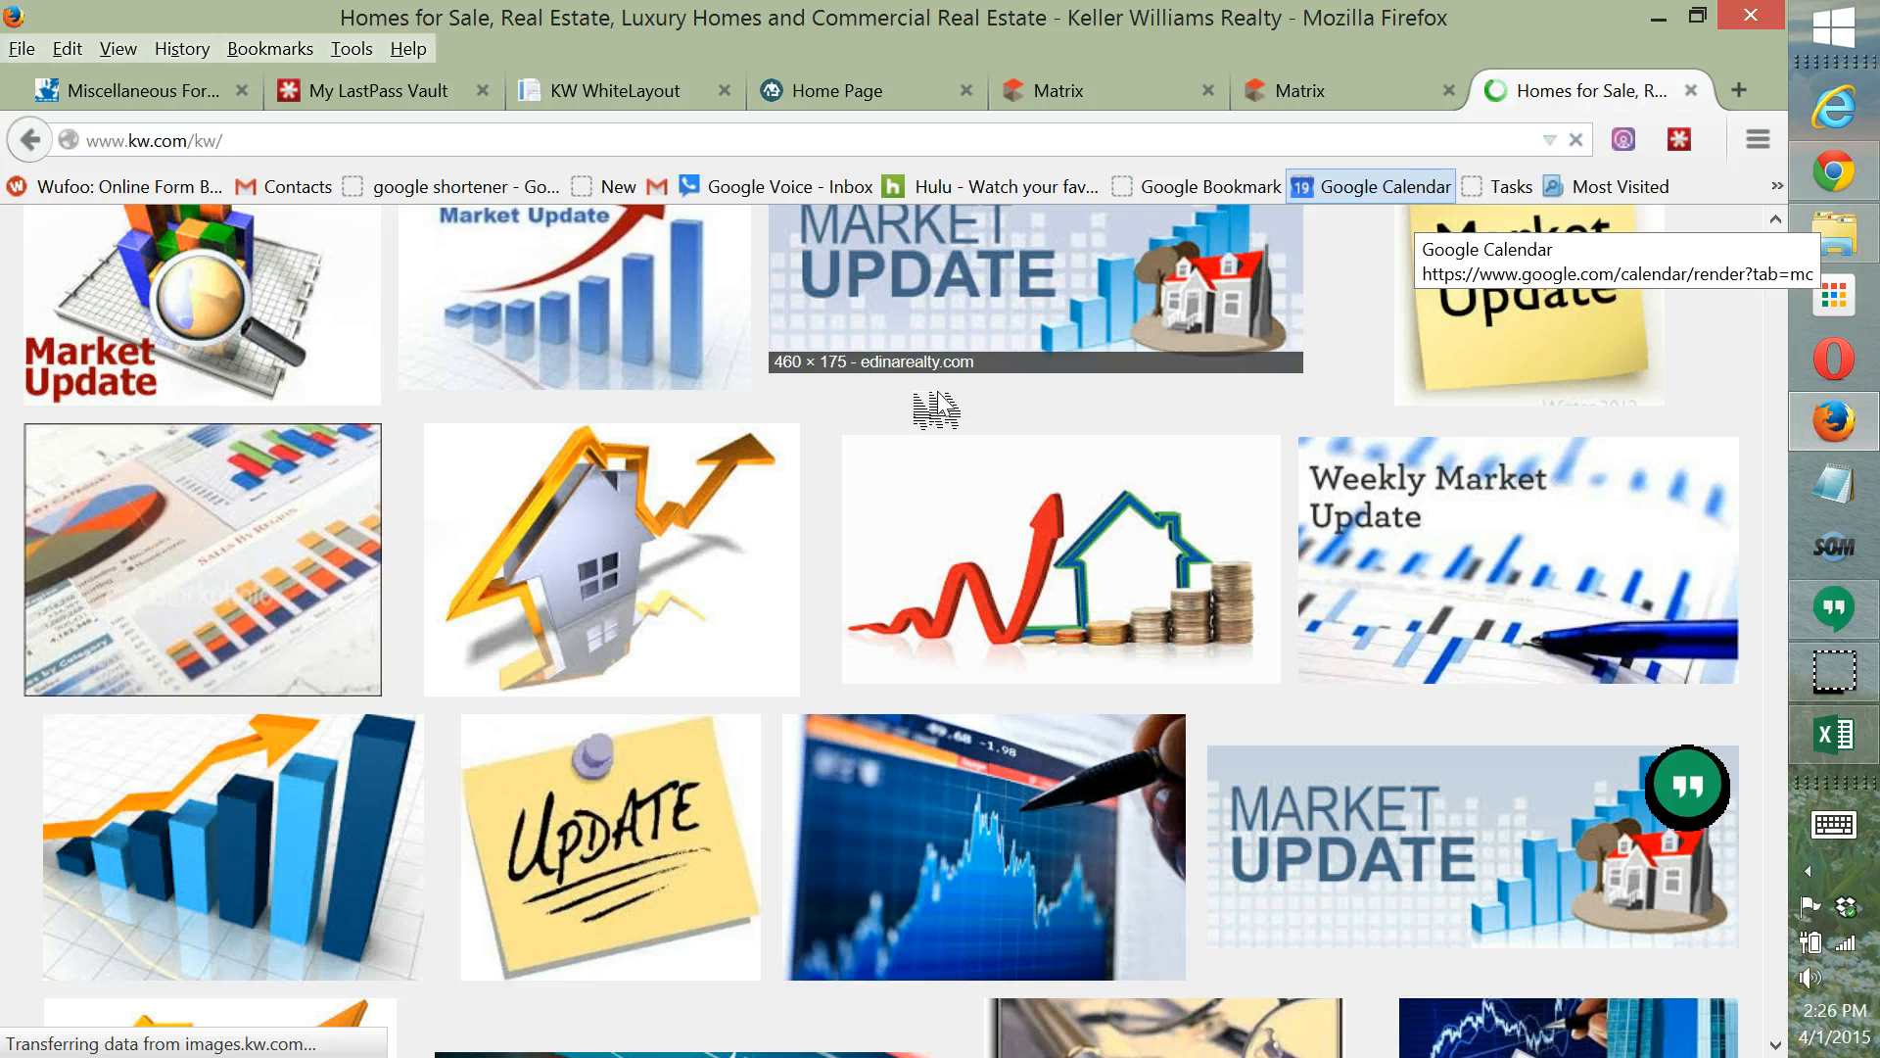
pyautogui.click(282, 141)
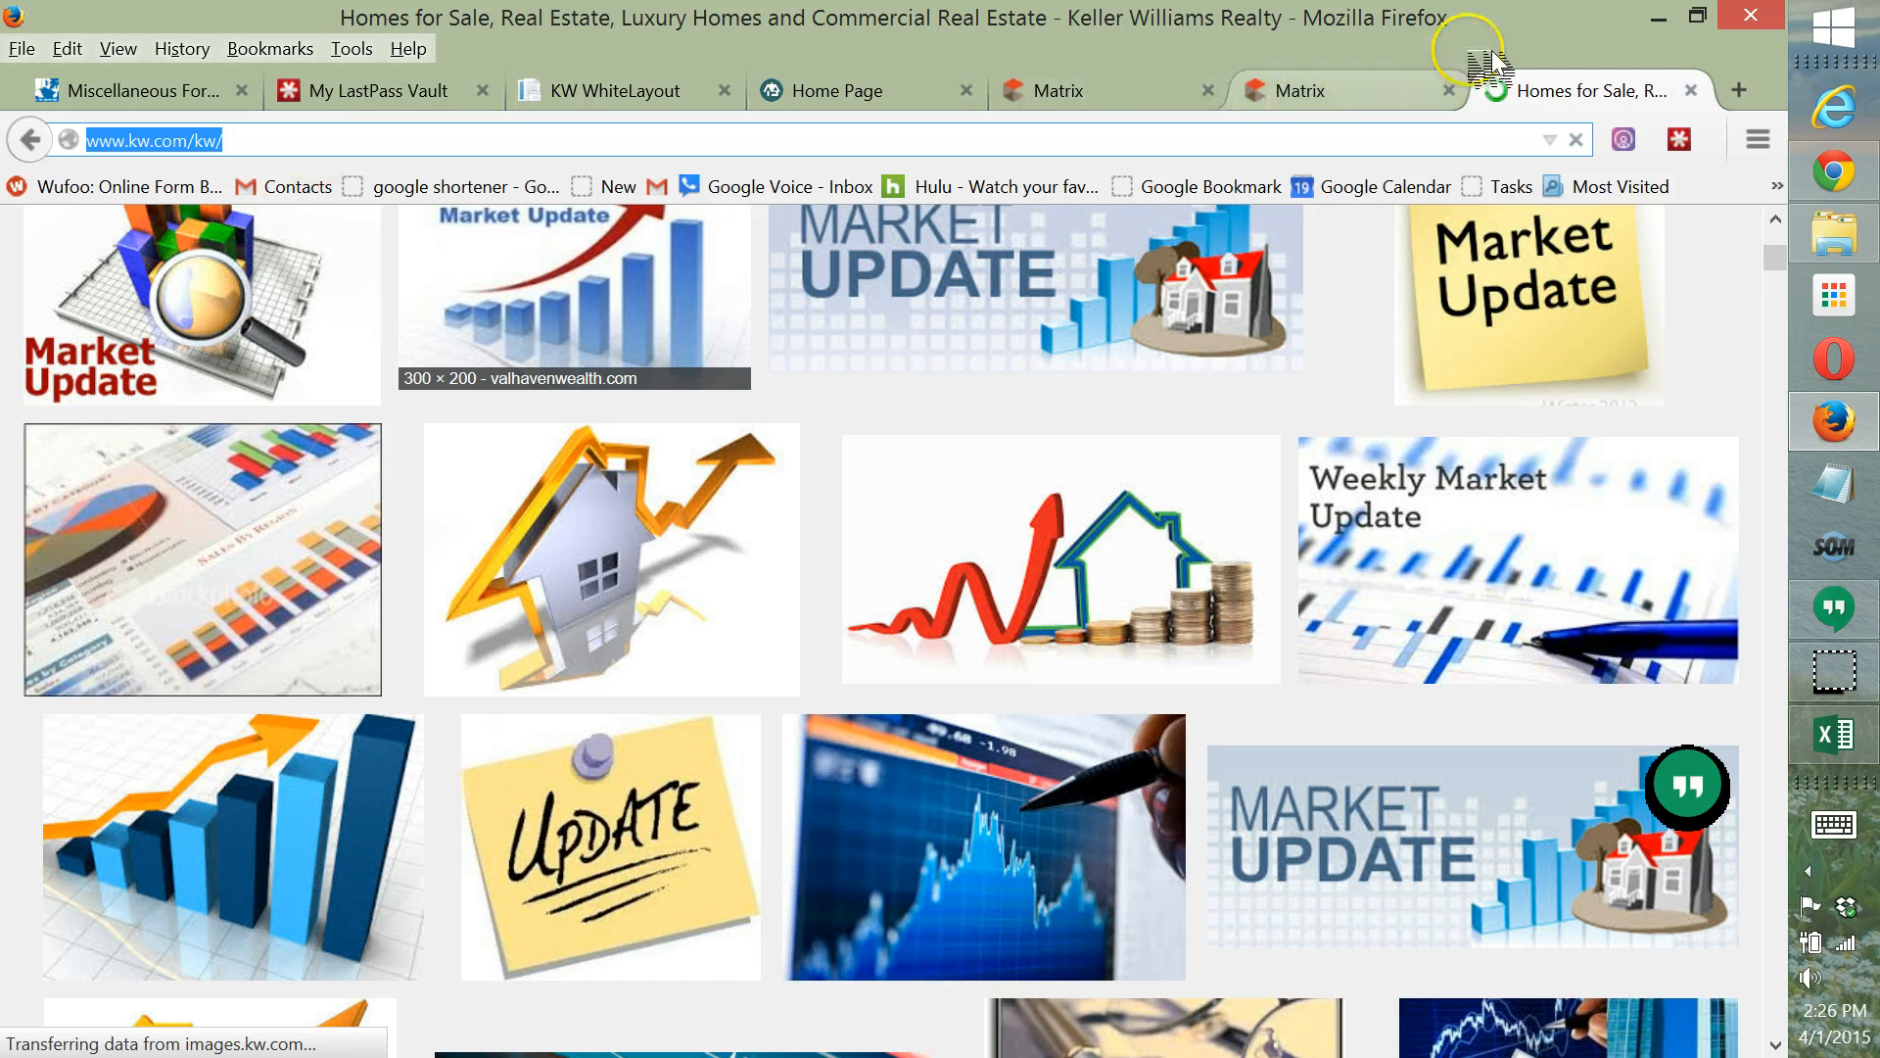
pyautogui.click(1834, 173)
pyautogui.click(666, 55)
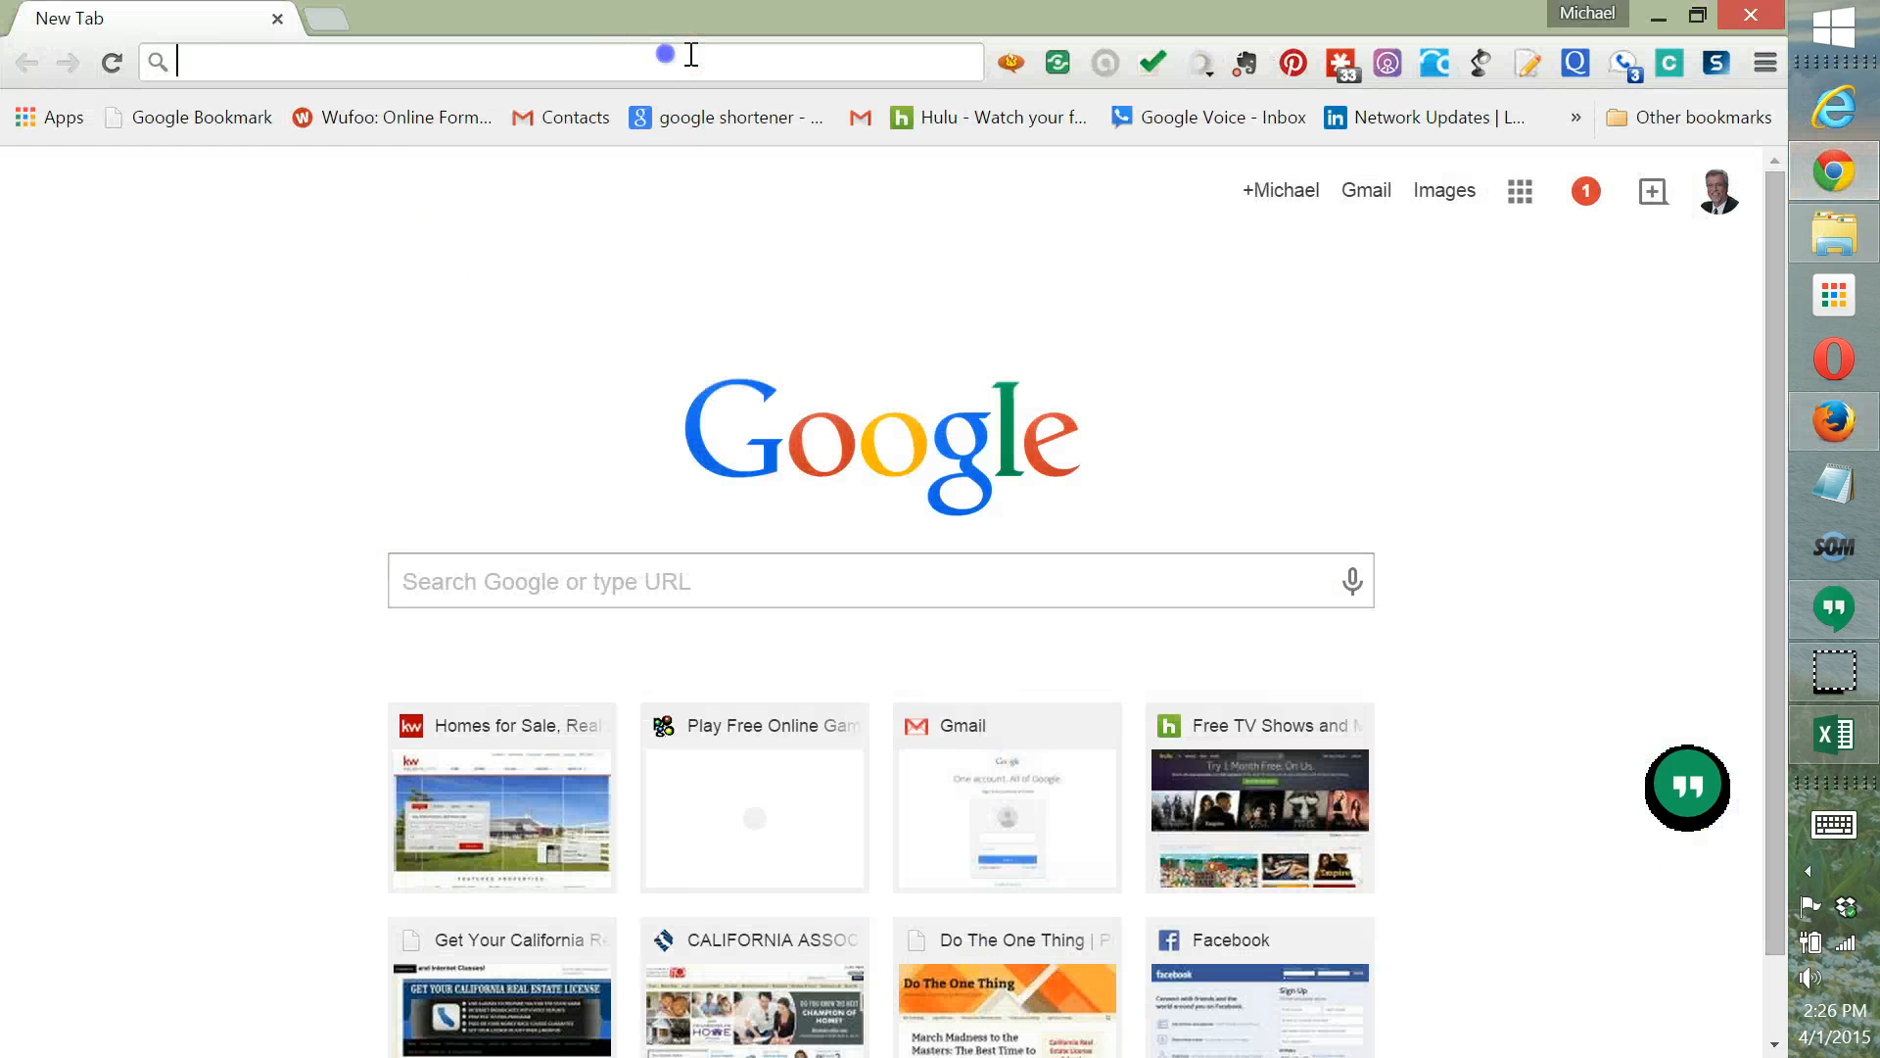
pyautogui.write('kw.c')
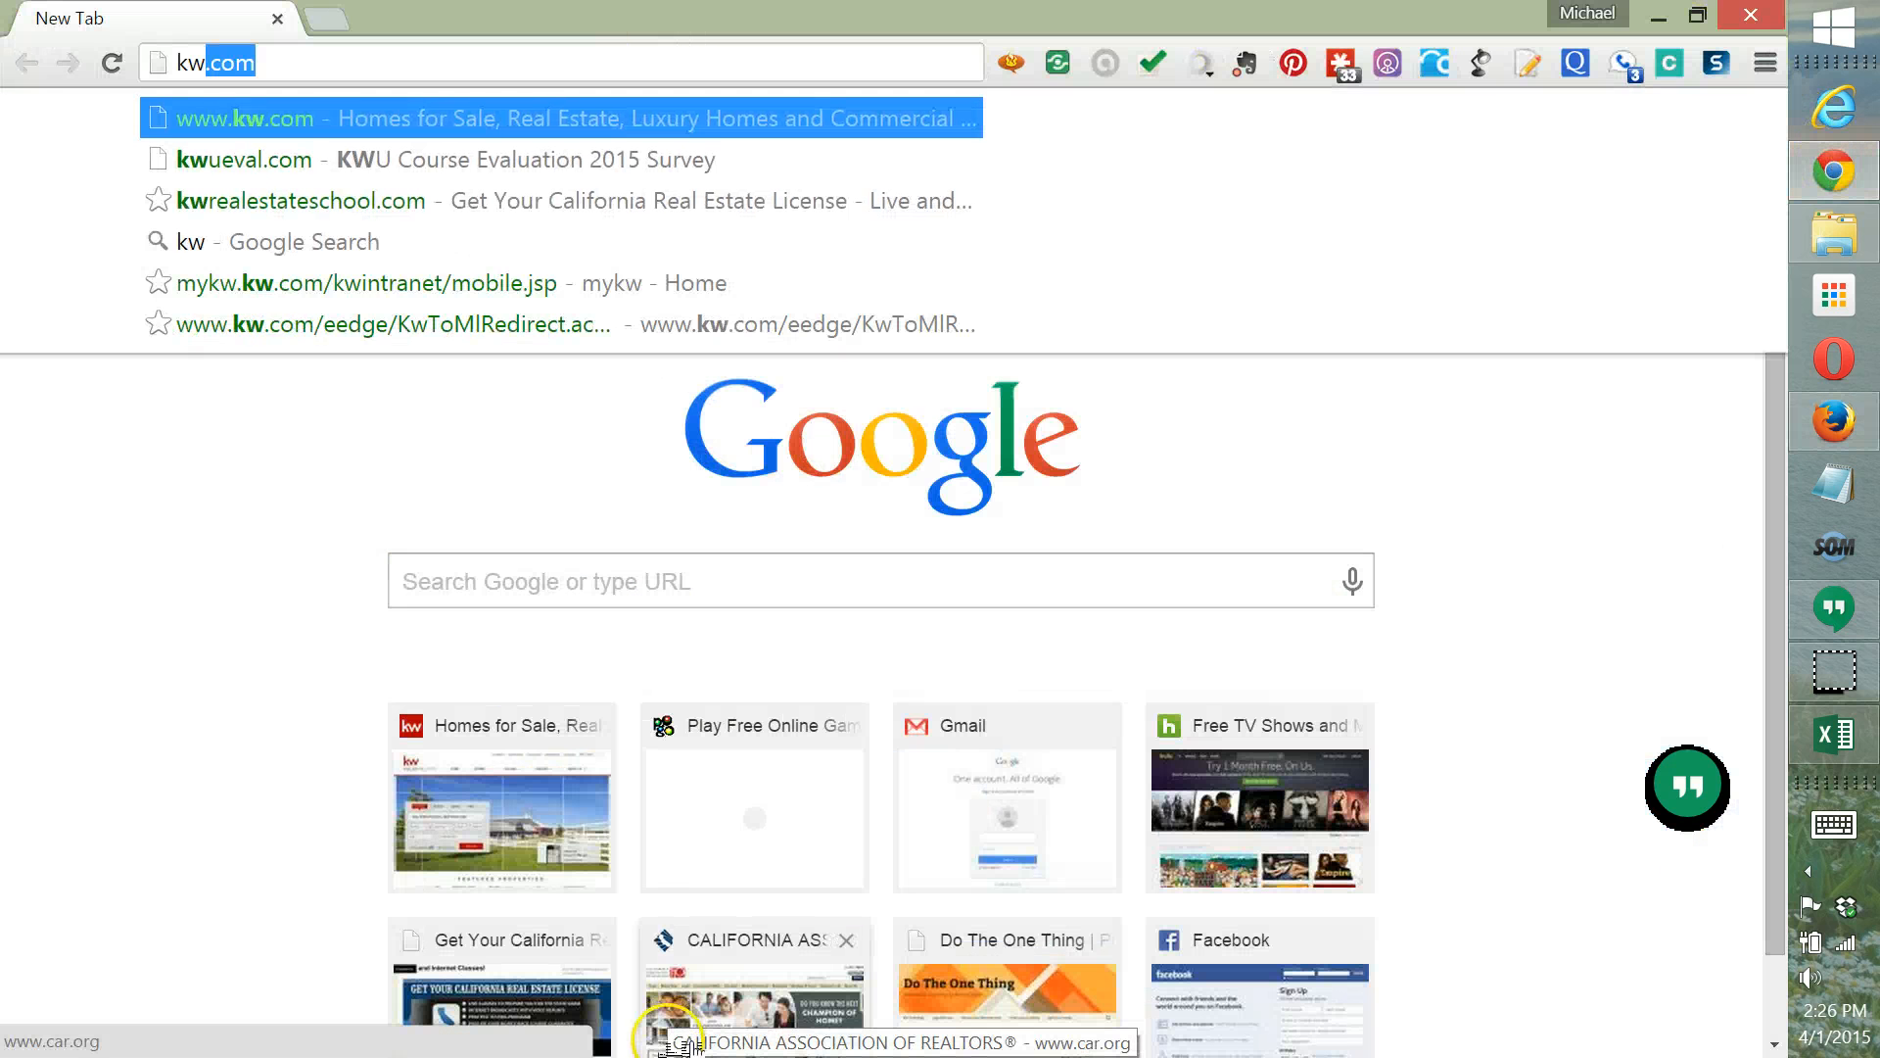
pyautogui.write('m')
pyautogui.press('BackSpace')
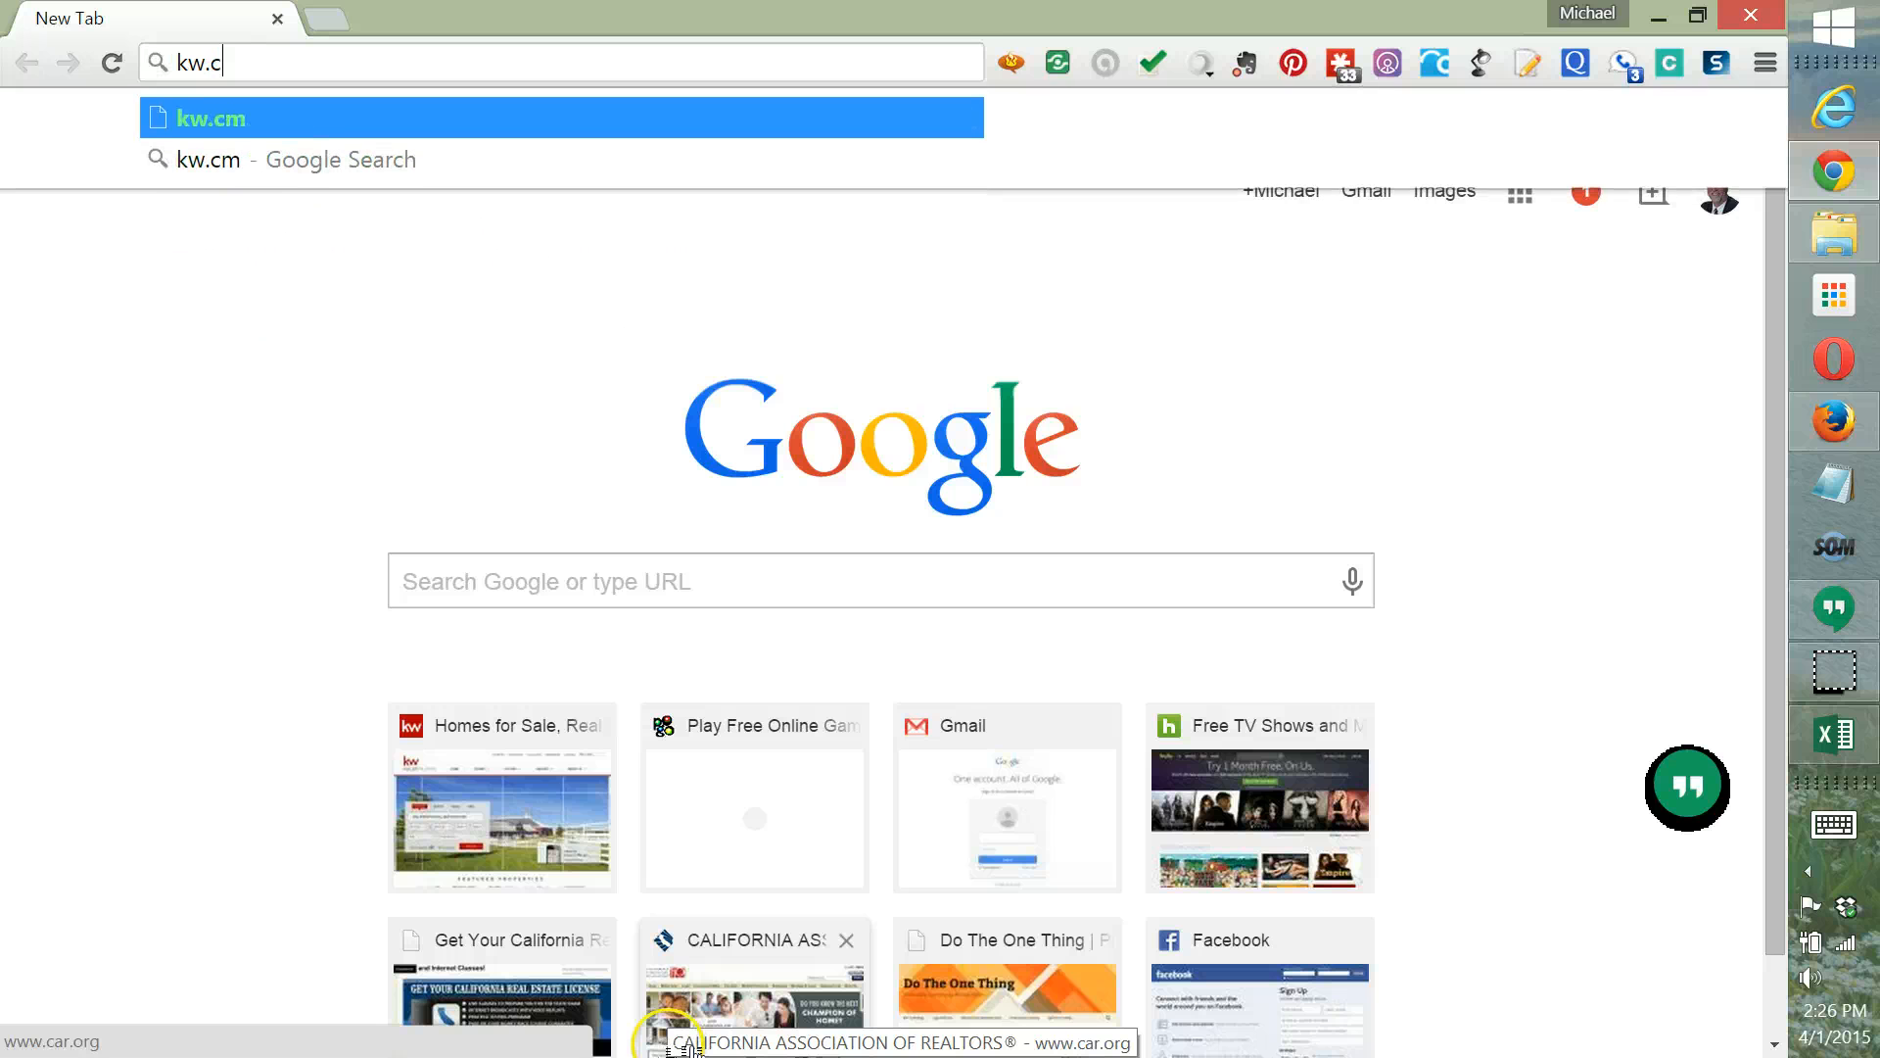
pyautogui.write('o')
pyautogui.press('Return')
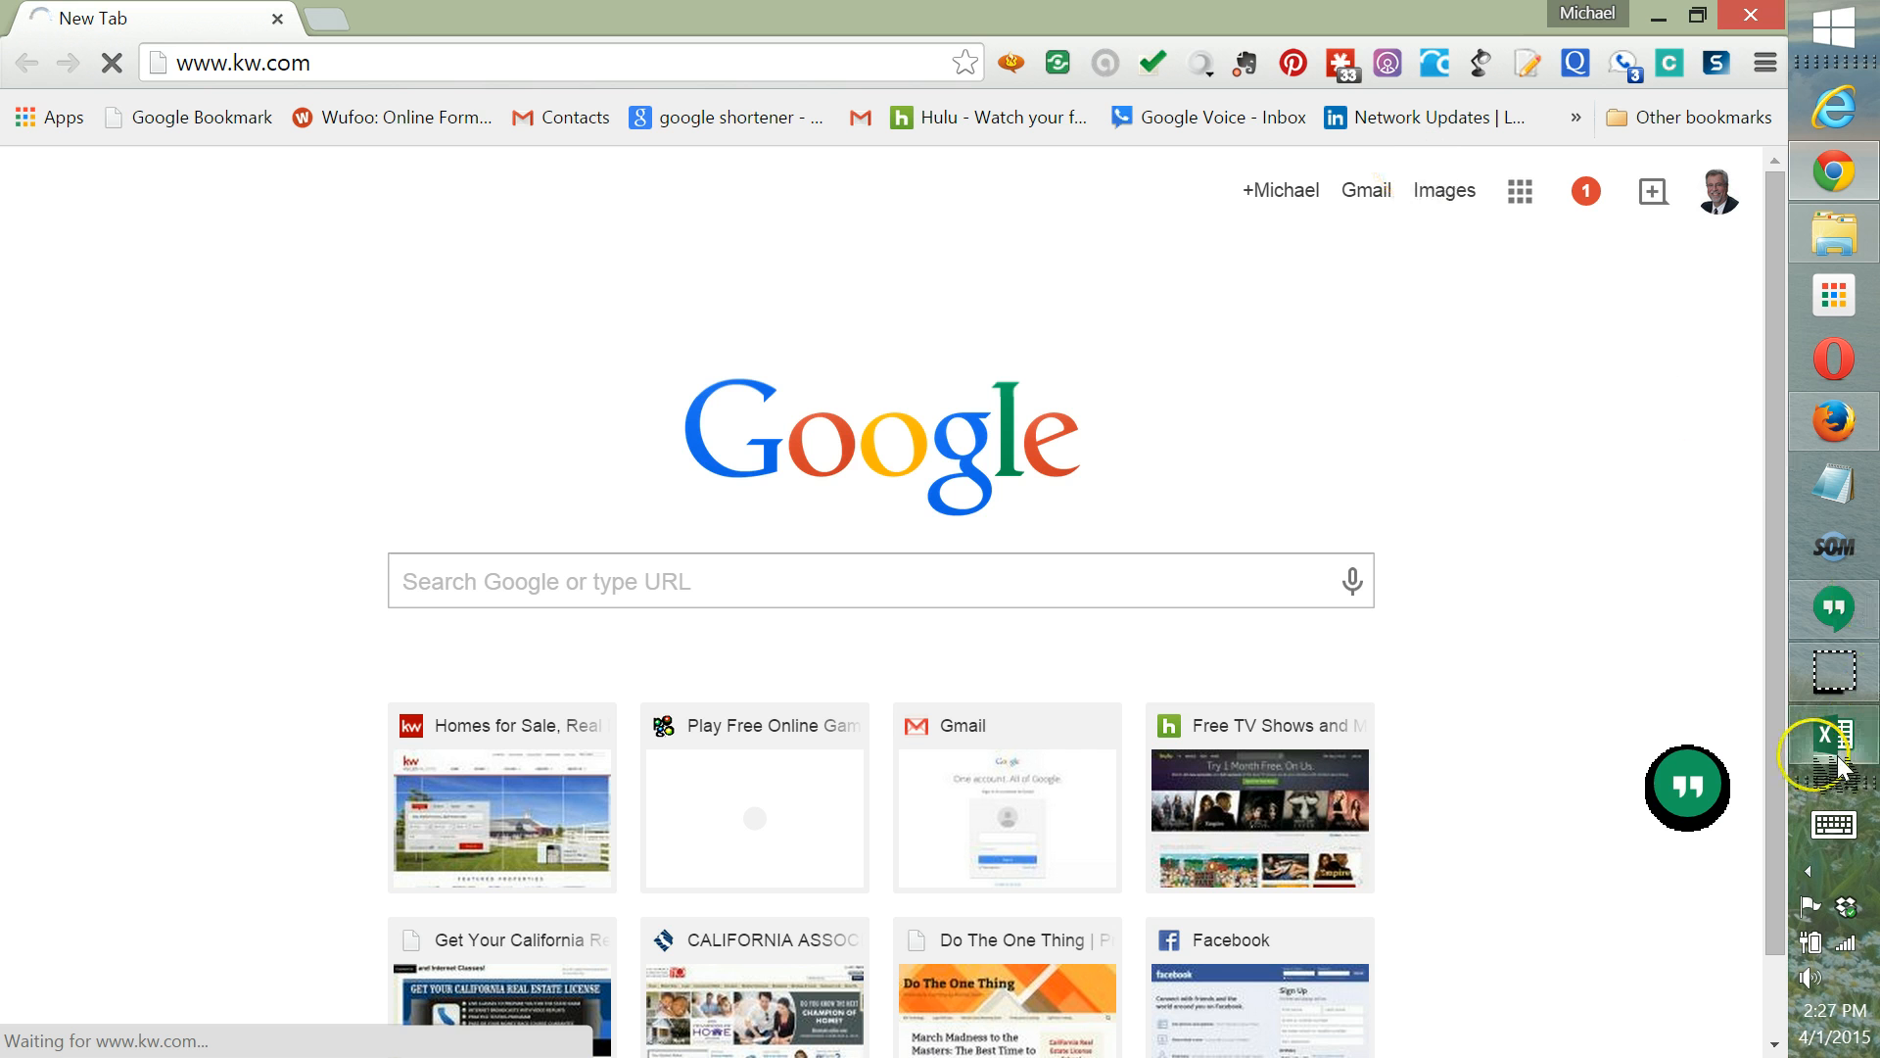
pyautogui.click(1835, 423)
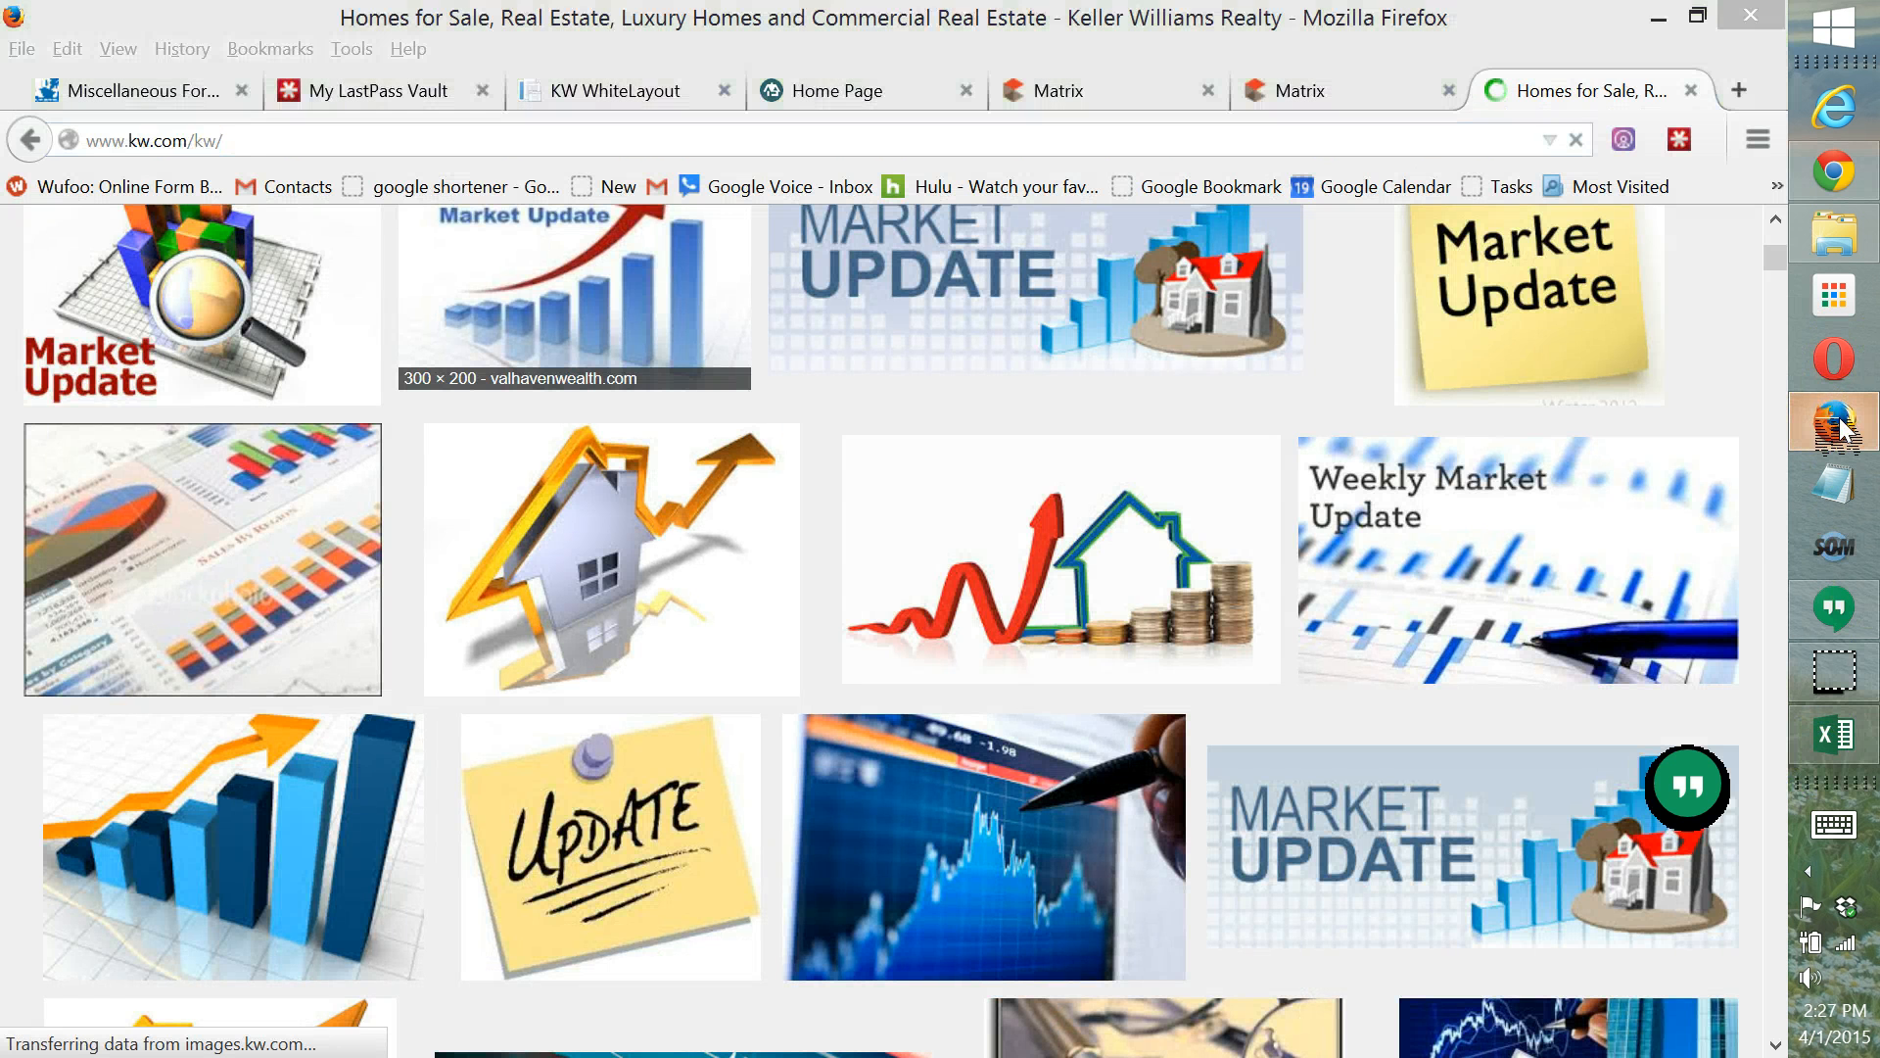